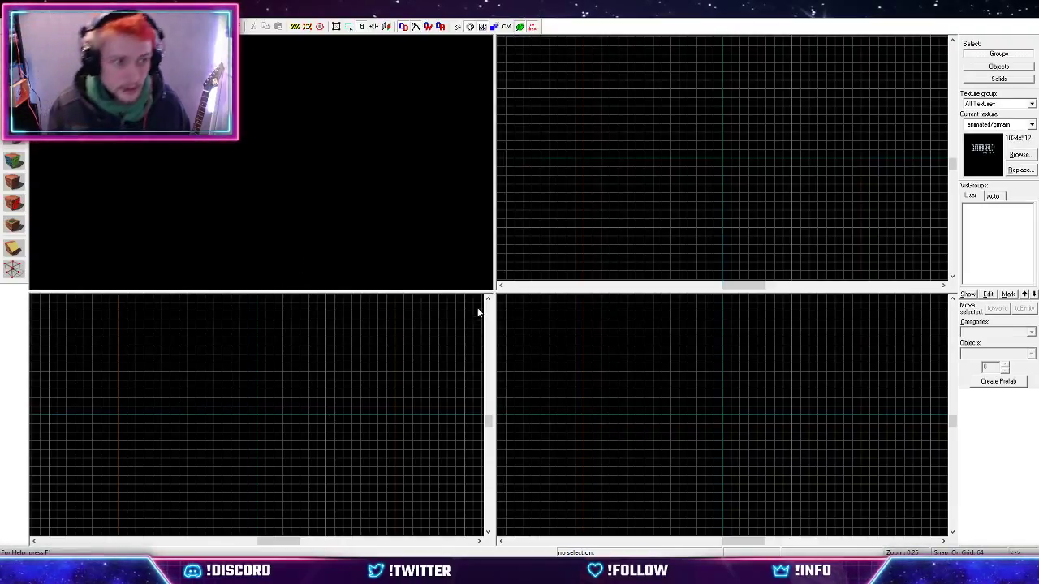
Activate the Block tool and set the current texture to tools/toolsnodraw.
{"action": "left_click", "coordinate": [14, 140]}
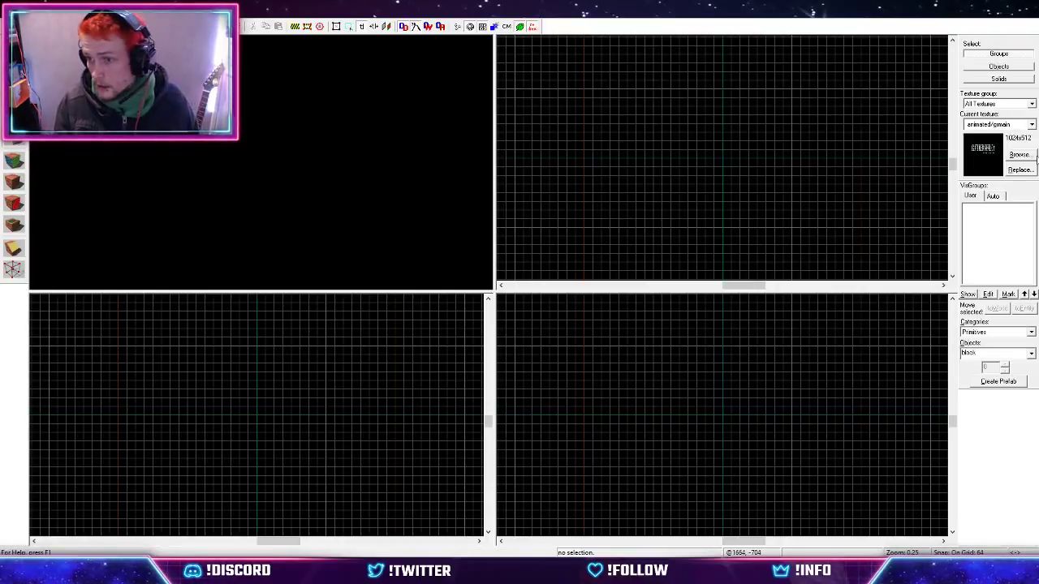
{"action": "left_click", "coordinate": [1032, 158]}
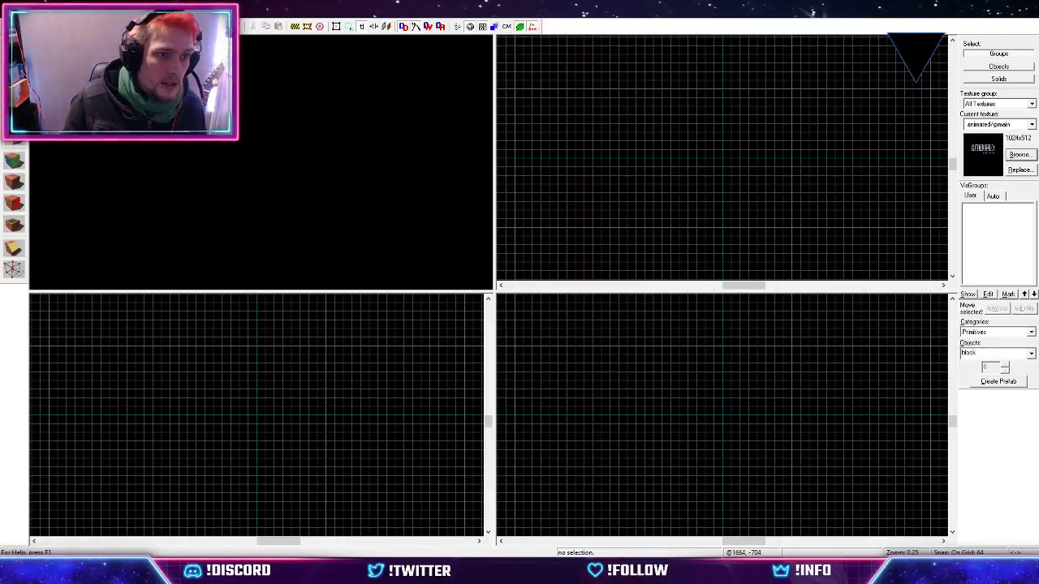
{"action": "double_click", "coordinate": [88, 152]}
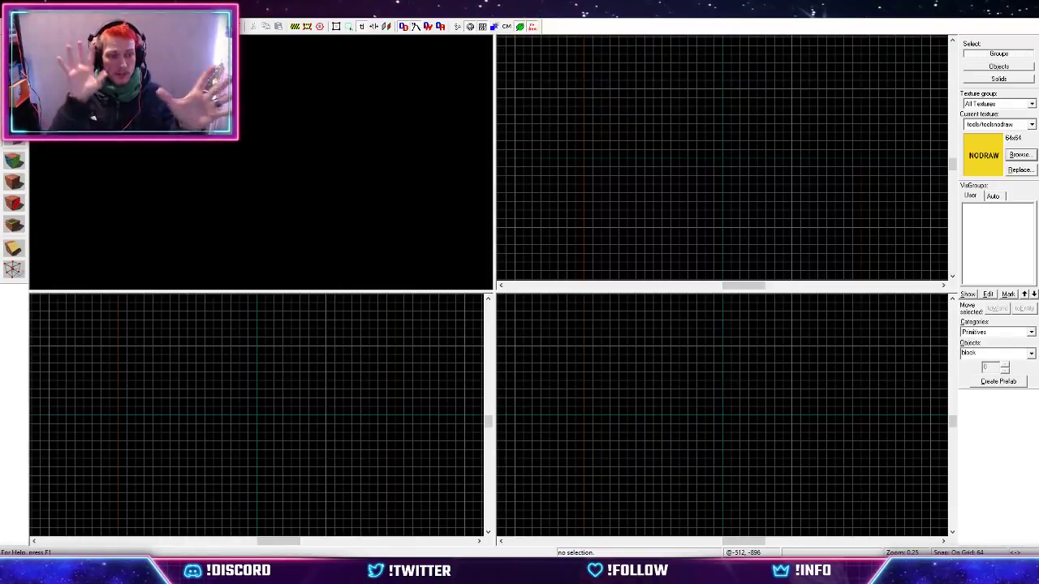
Switch to the browser and request the 64-bit Windows download of PureRef with the price set to 0 €.
{"action": "left_click", "coordinate": [9, 162]}
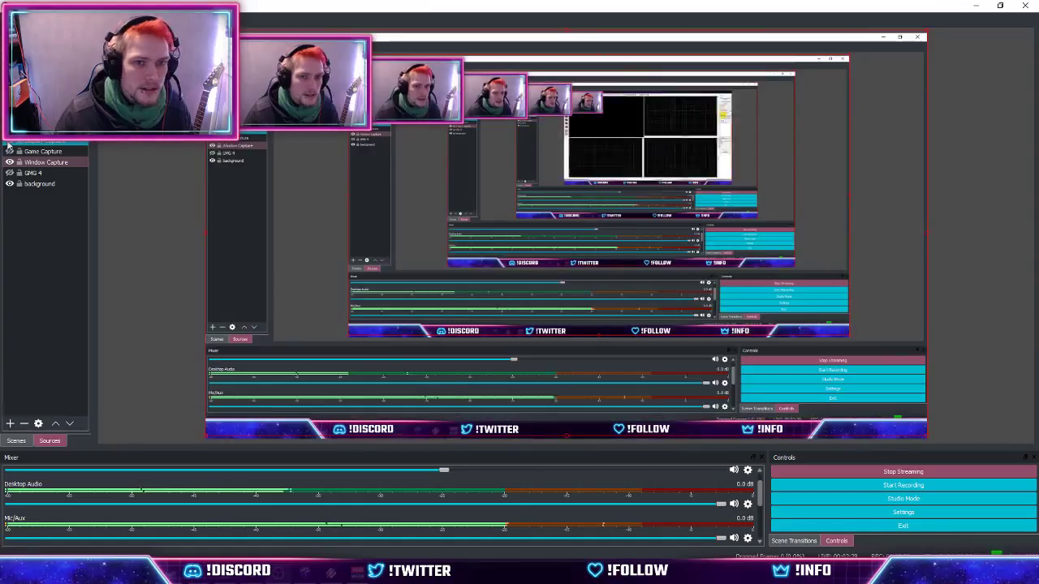
{"action": "left_click", "coordinate": [278, 571]}
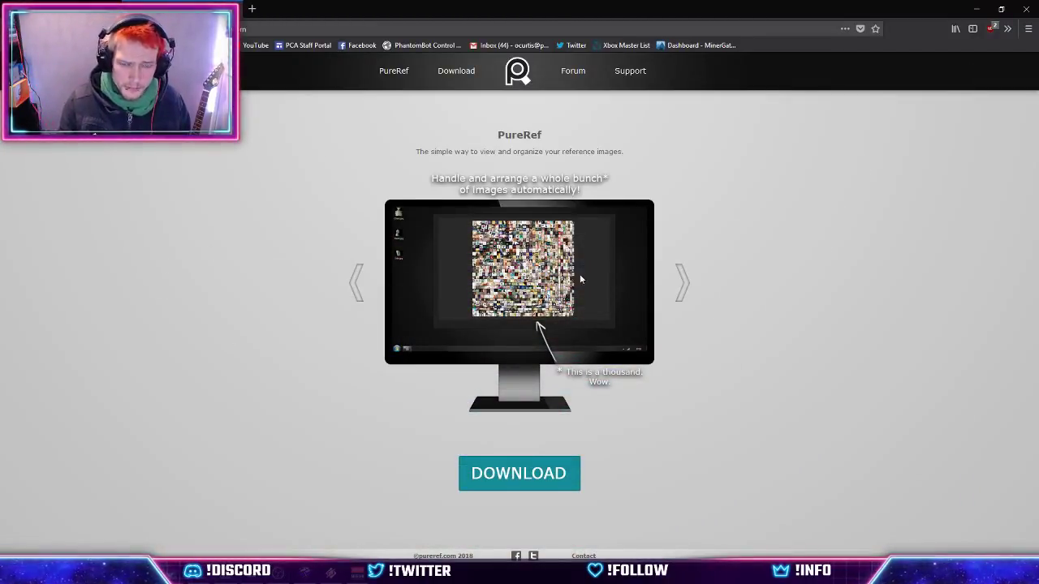
{"action": "left_click", "coordinate": [456, 73]}
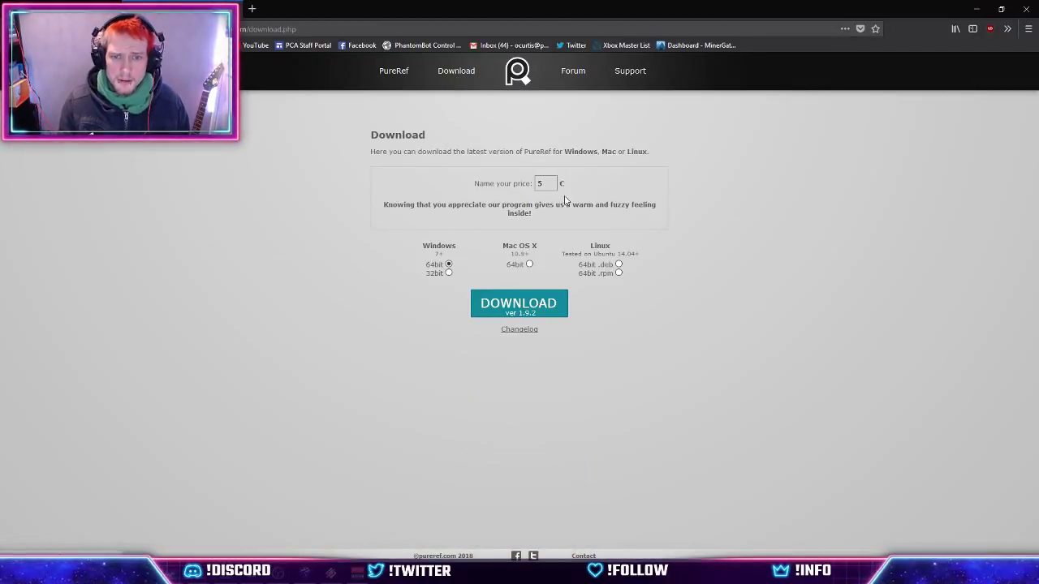
{"action": "double_click", "coordinate": [540, 184]}
{"action": "type", "text": "0"}
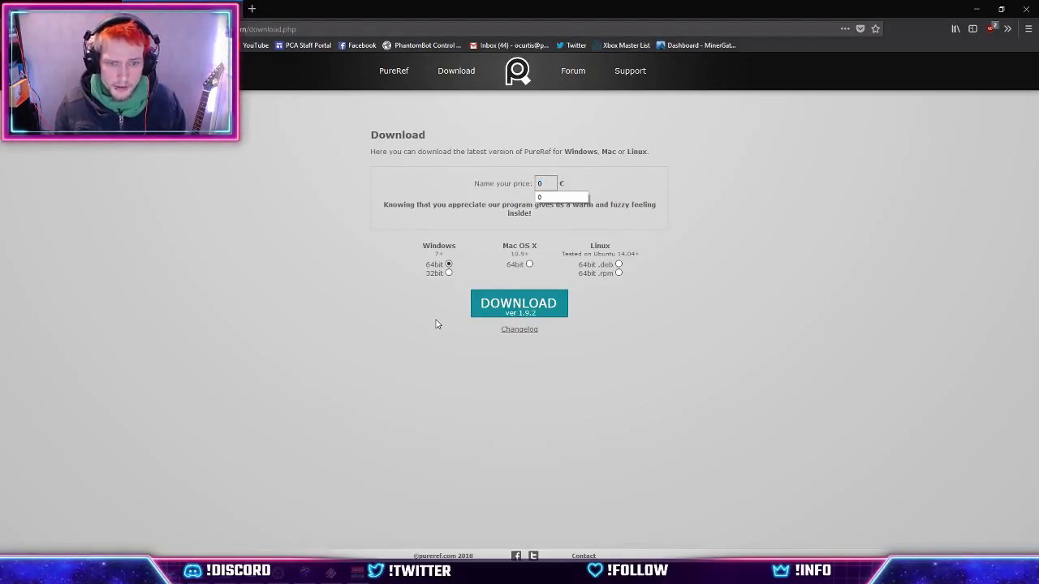
{"action": "left_click", "coordinate": [501, 312]}
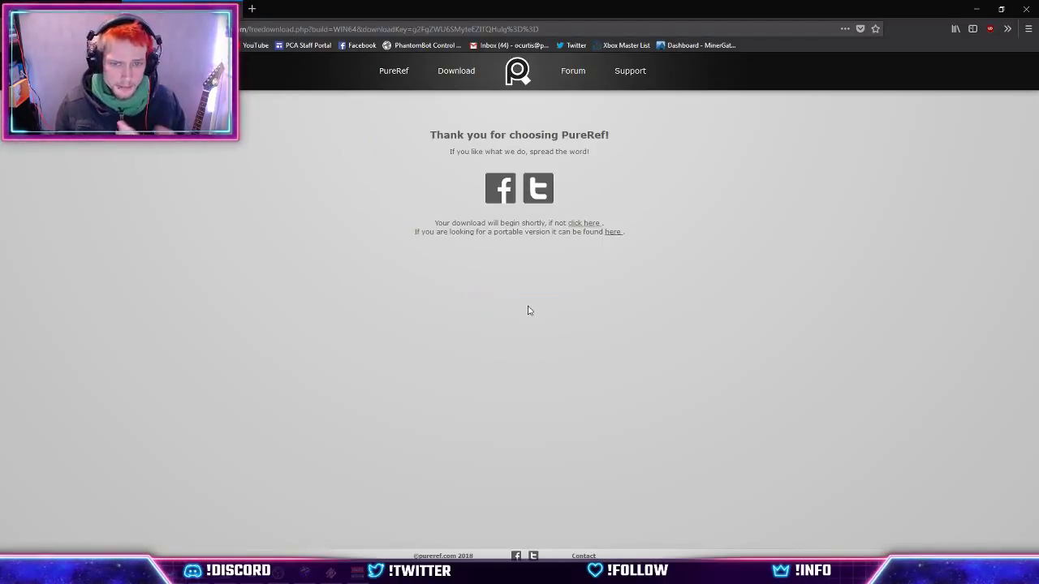
Save the portable version PureRef-portable-1.9.2_x64.exe and decline the standard installer PureRef-1.9.2_x64.exe.
{"action": "left_click", "coordinate": [612, 234]}
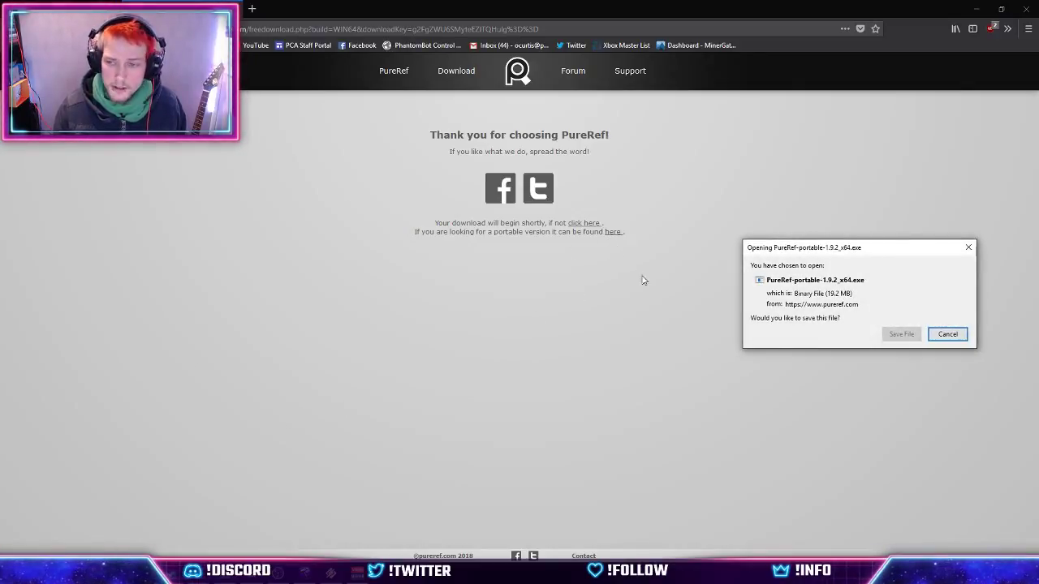
{"action": "left_click", "coordinate": [907, 337]}
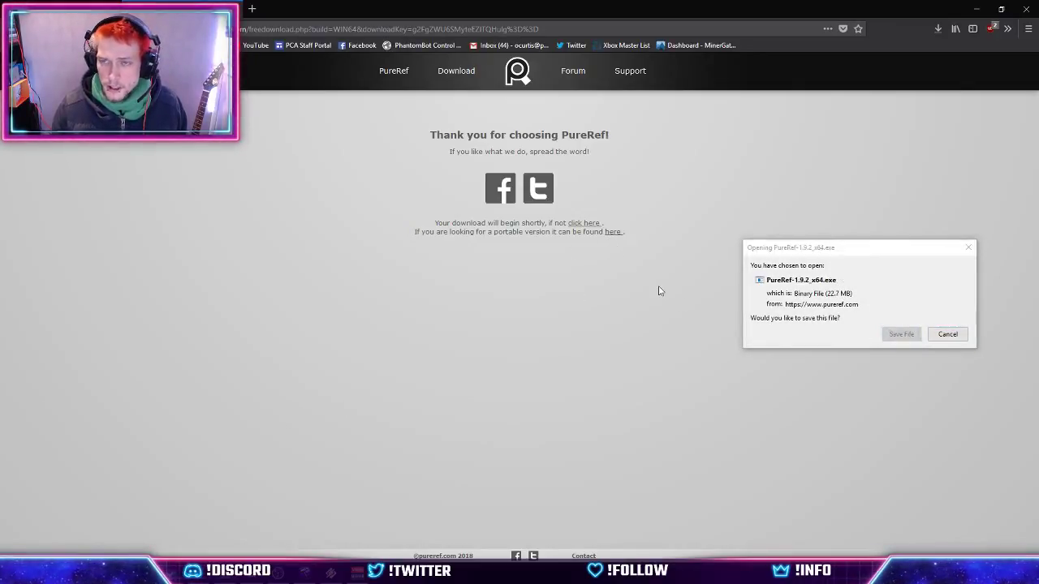
{"action": "left_click", "coordinate": [933, 337]}
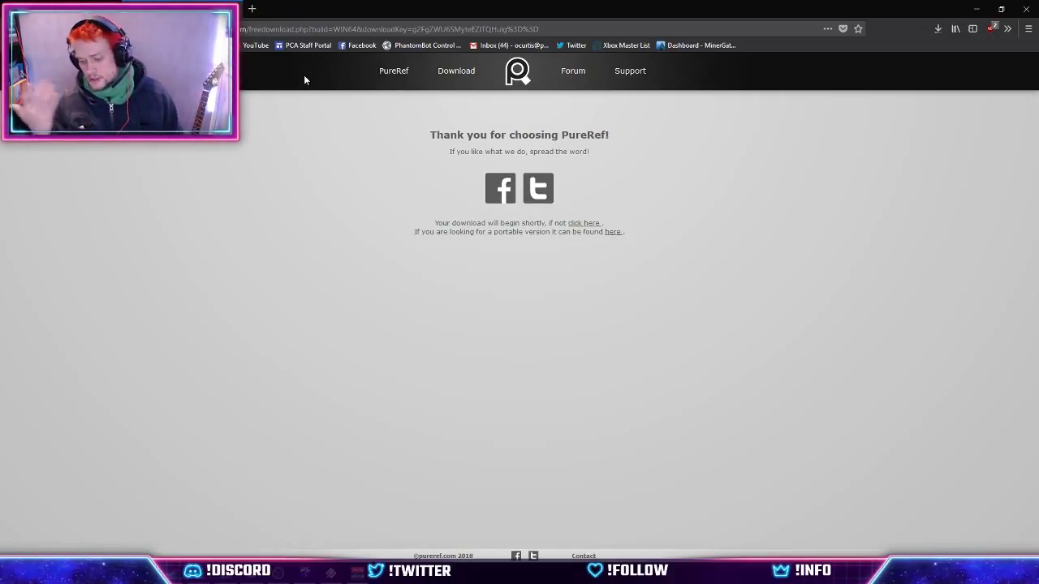
Open Google in a new browser tab and run an image search for "brutalist architecture".
{"action": "key", "text": "ctrl+t"}
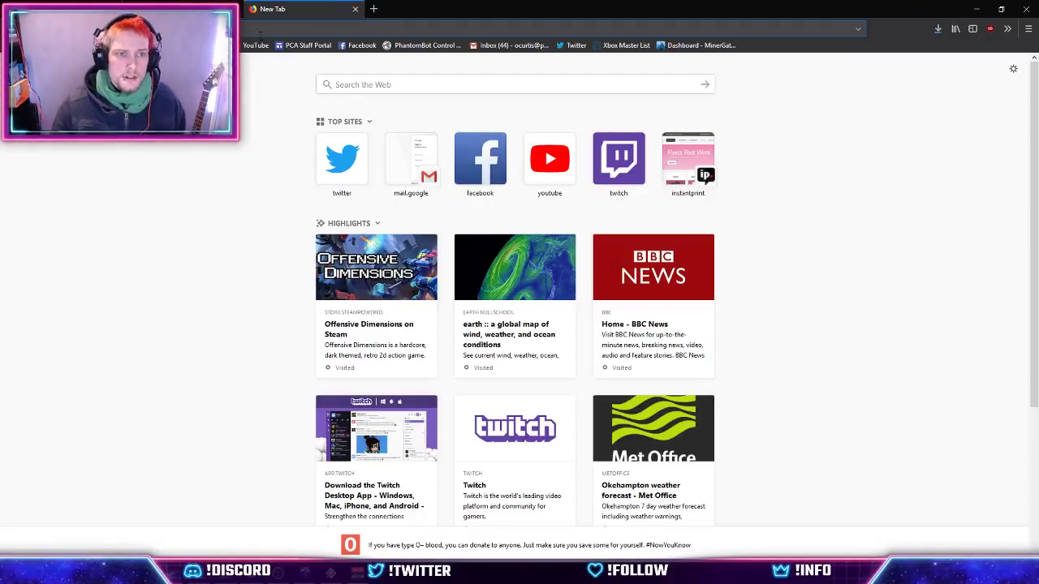
{"action": "type", "text": "goog"}
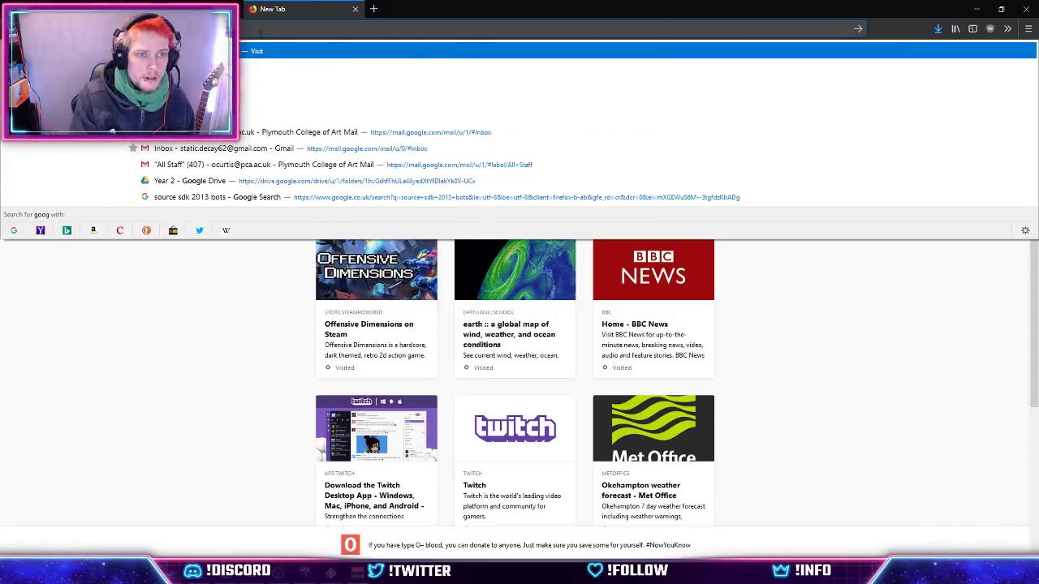
{"action": "key", "text": "Return"}
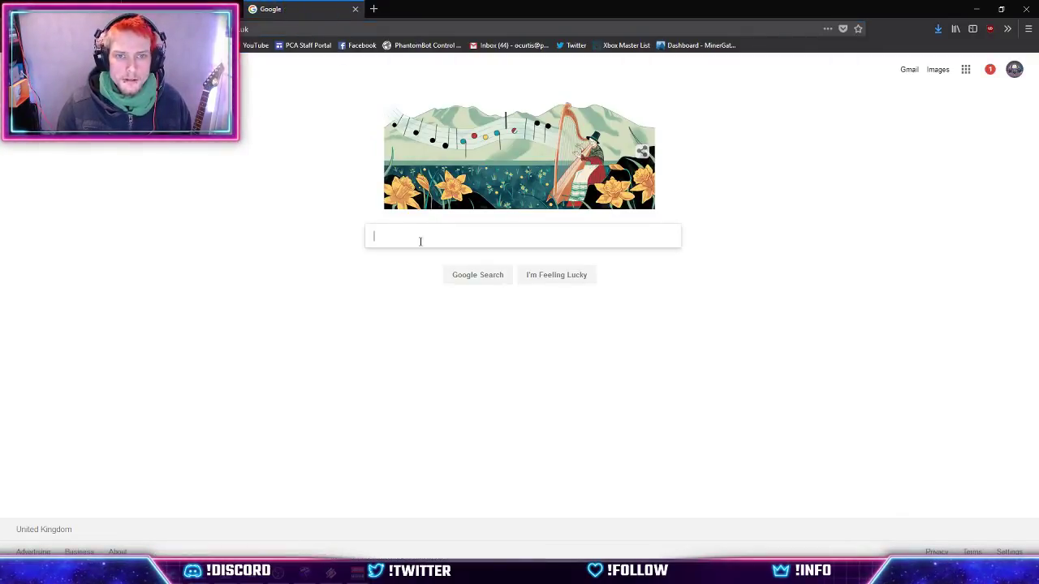
{"action": "left_click", "coordinate": [445, 237]}
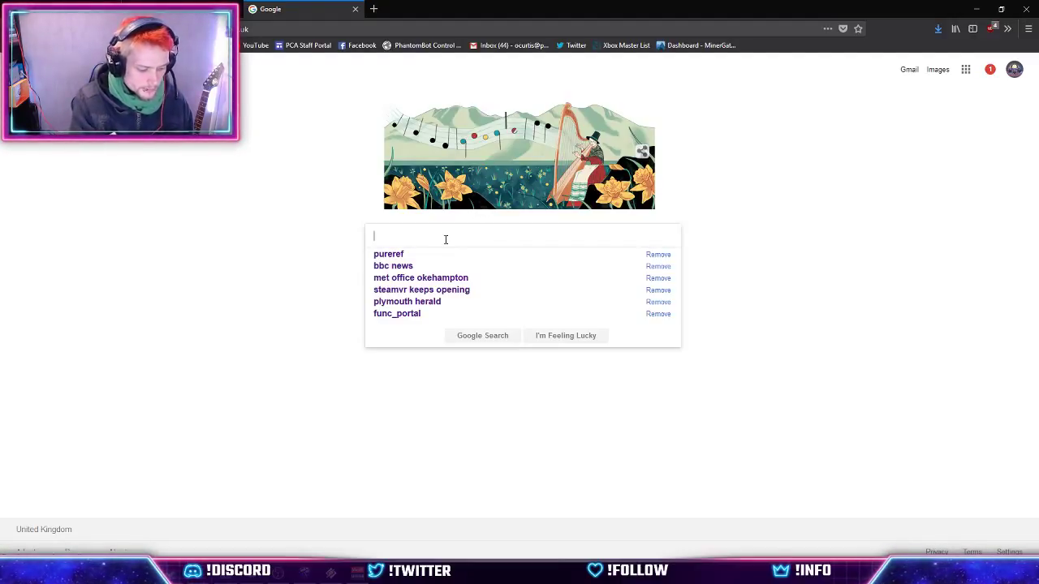
{"action": "type", "text": "brutalist"}
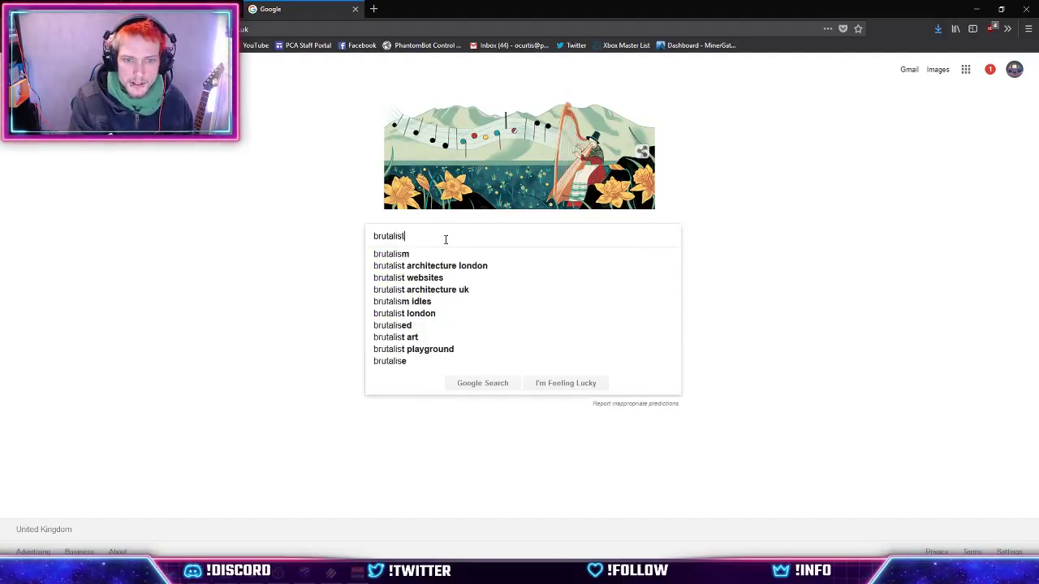
{"action": "type", "text": " architecture"}
{"action": "key", "text": "Return"}
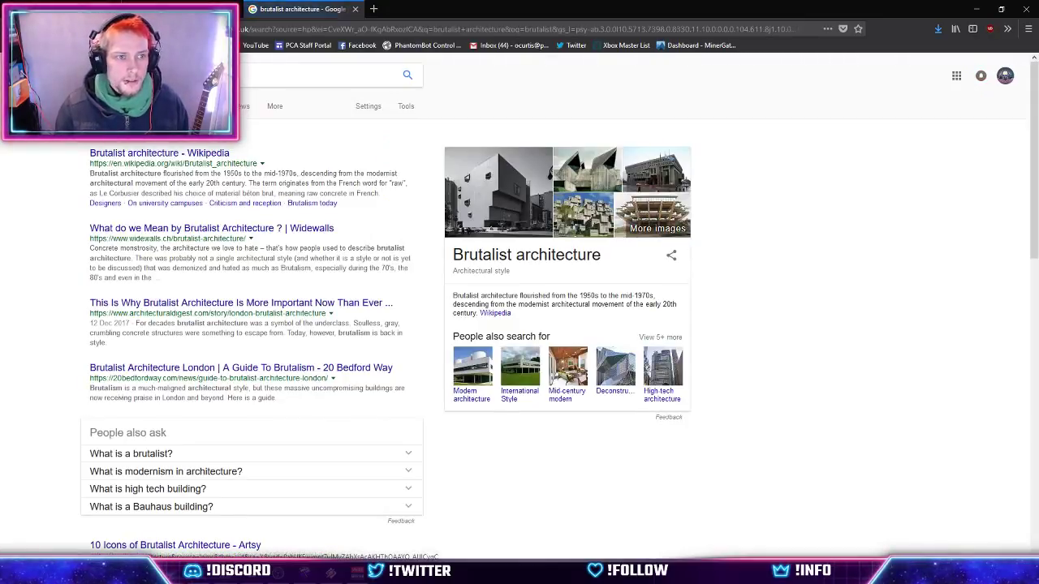
{"action": "left_click", "coordinate": [145, 106]}
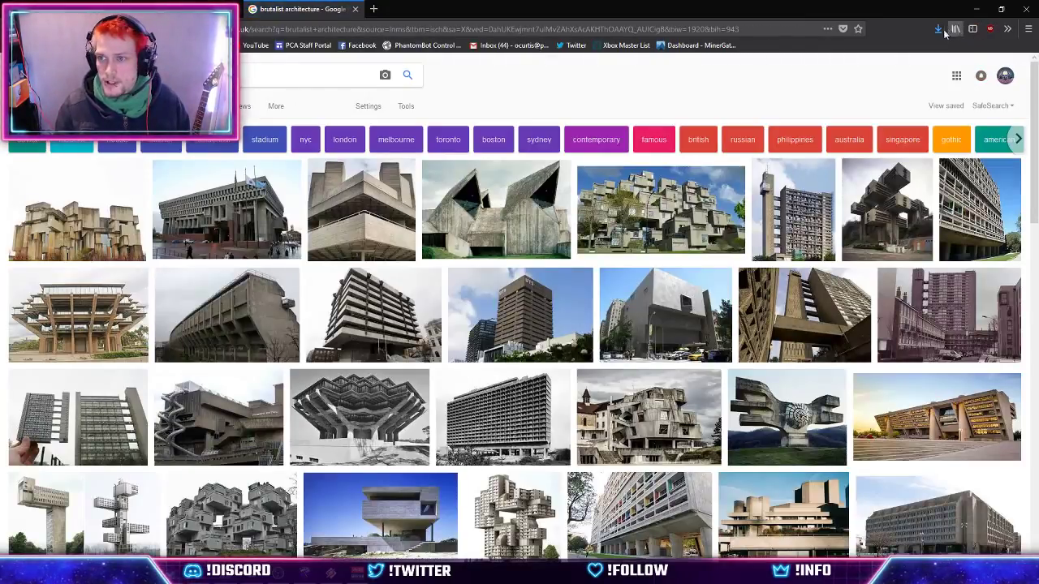
Launch the downloaded PureRef and shrink the browser window so the empty reference board shows beside the image results.
{"action": "left_click", "coordinate": [942, 31]}
{"action": "left_click", "coordinate": [701, 72]}
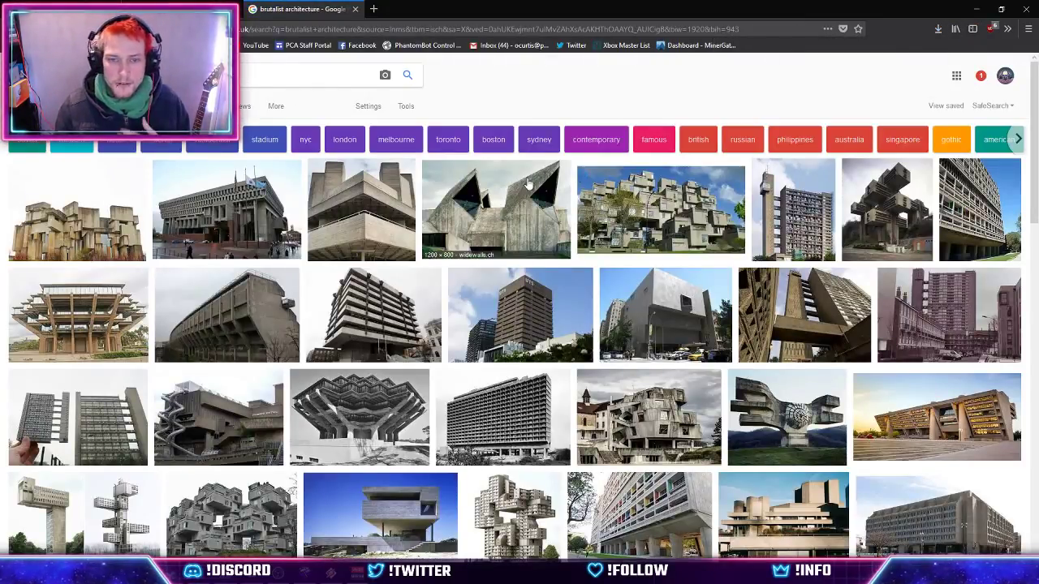
{"action": "key", "text": "alt+Tab"}
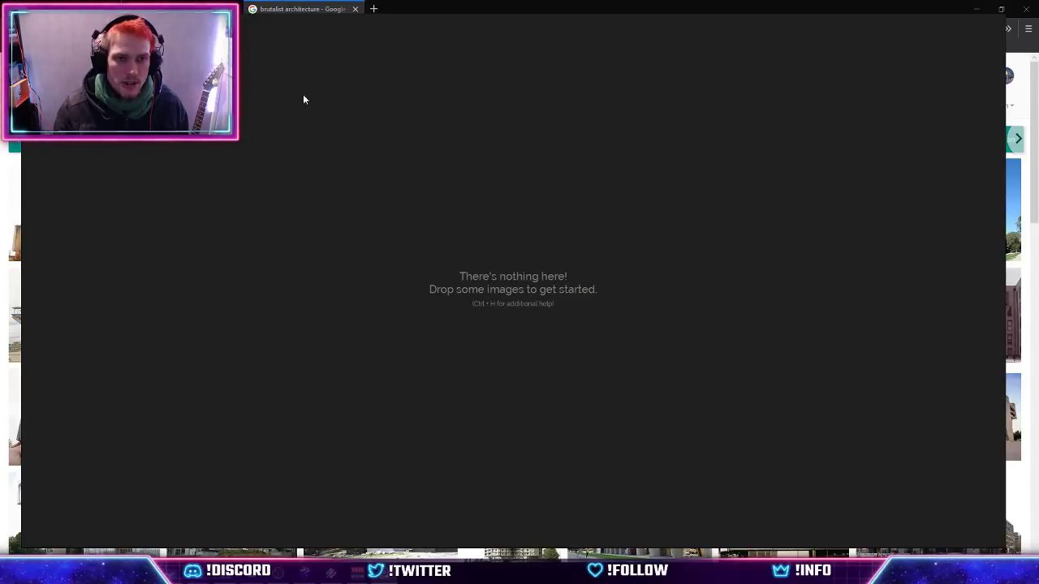
{"action": "key", "text": "alt+Tab"}
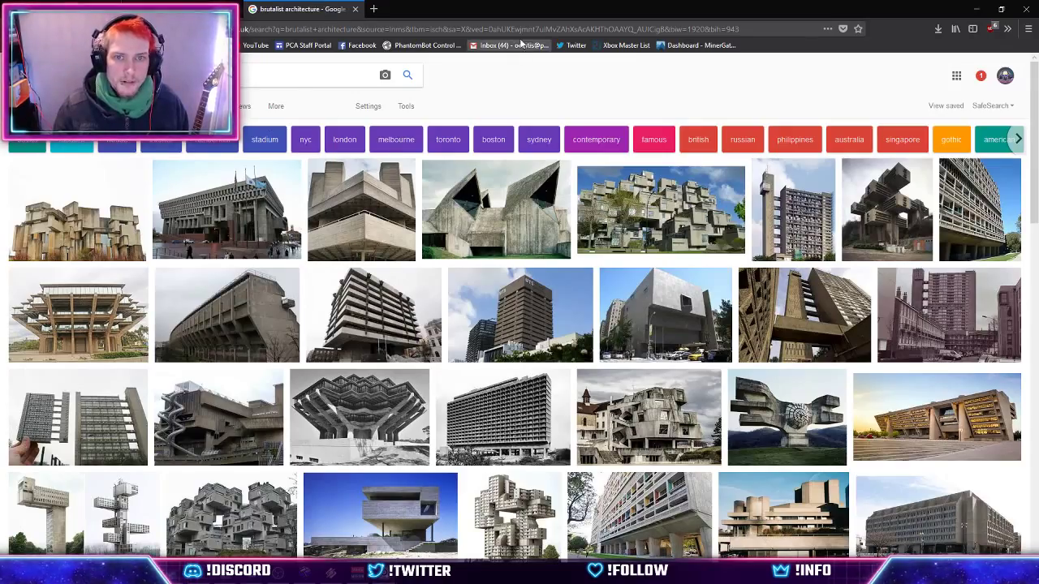
{"action": "left_click_drag", "start_coordinate": [442, 8], "coordinate": [340, 37]}
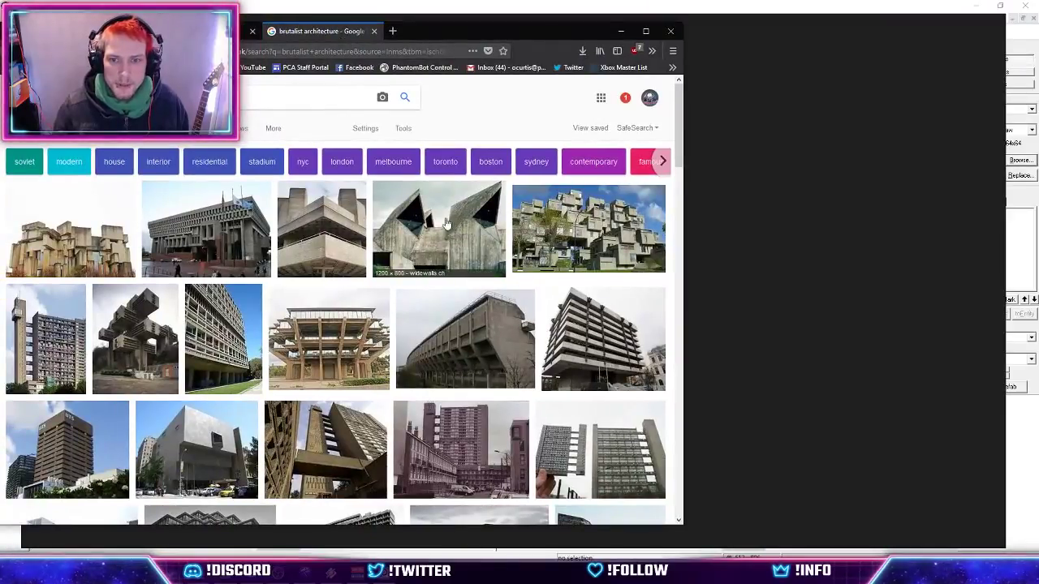
Add the twin-peaked concrete building and the stacked-cube housing complex from the image results to the PureRef board.
{"action": "left_click_drag", "start_coordinate": [446, 223], "coordinate": [811, 230]}
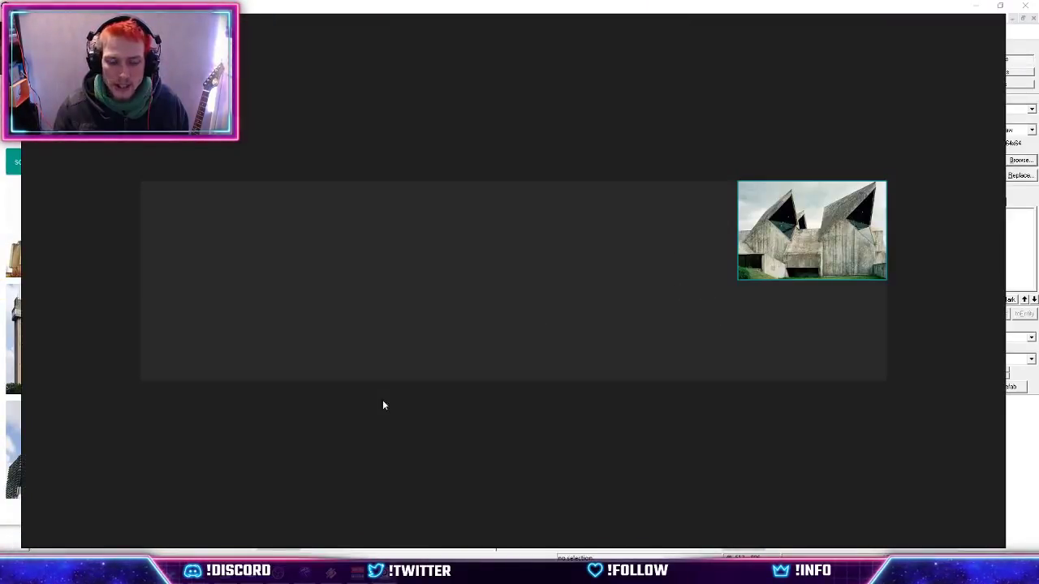
{"action": "key", "text": "alt+Tab"}
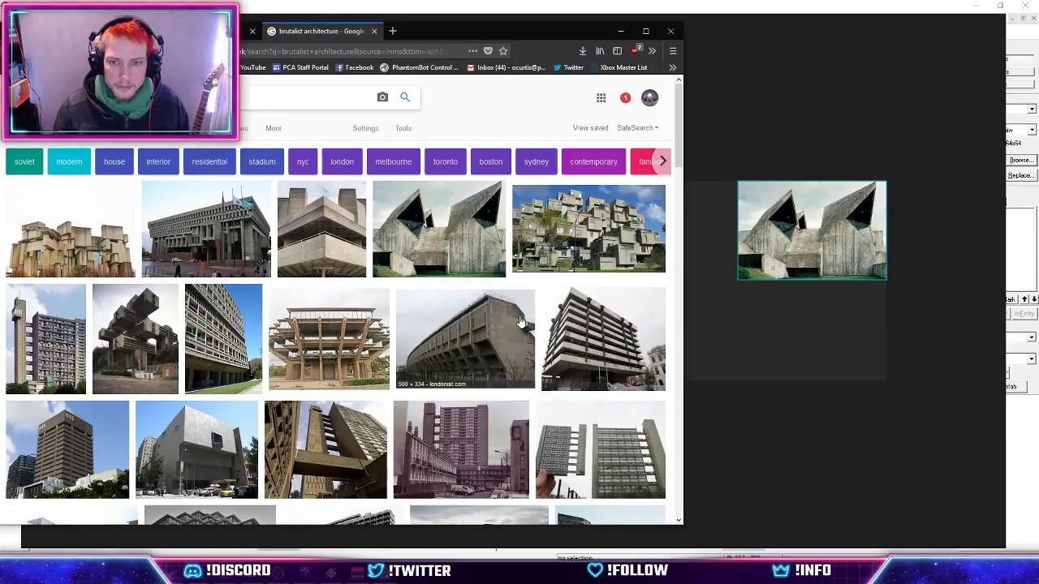
{"action": "left_click_drag", "start_coordinate": [563, 244], "coordinate": [759, 339]}
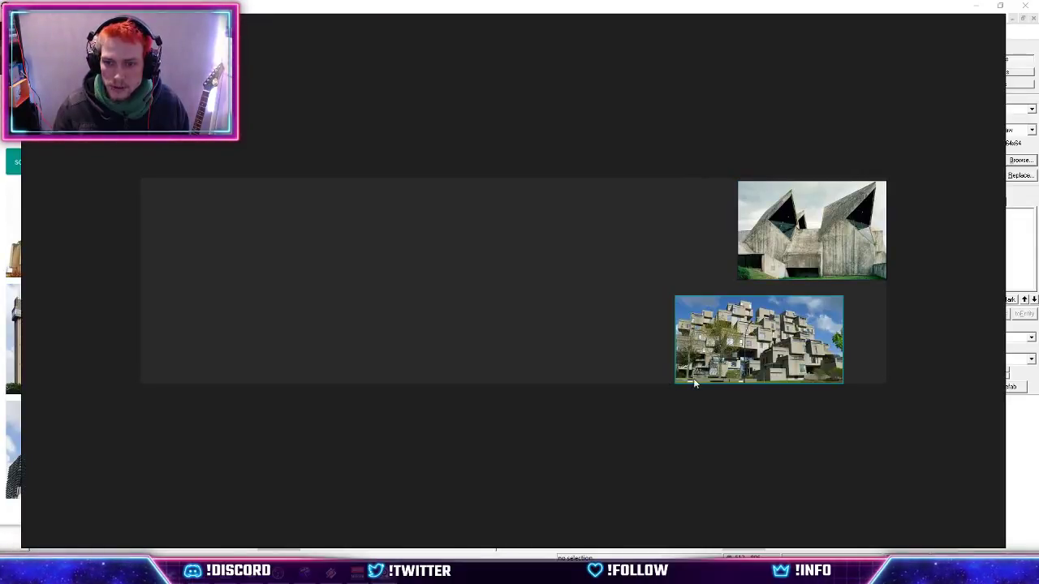
{"action": "scroll", "coordinate": [755, 321], "scroll_direction": "down", "scroll_amount": 8}
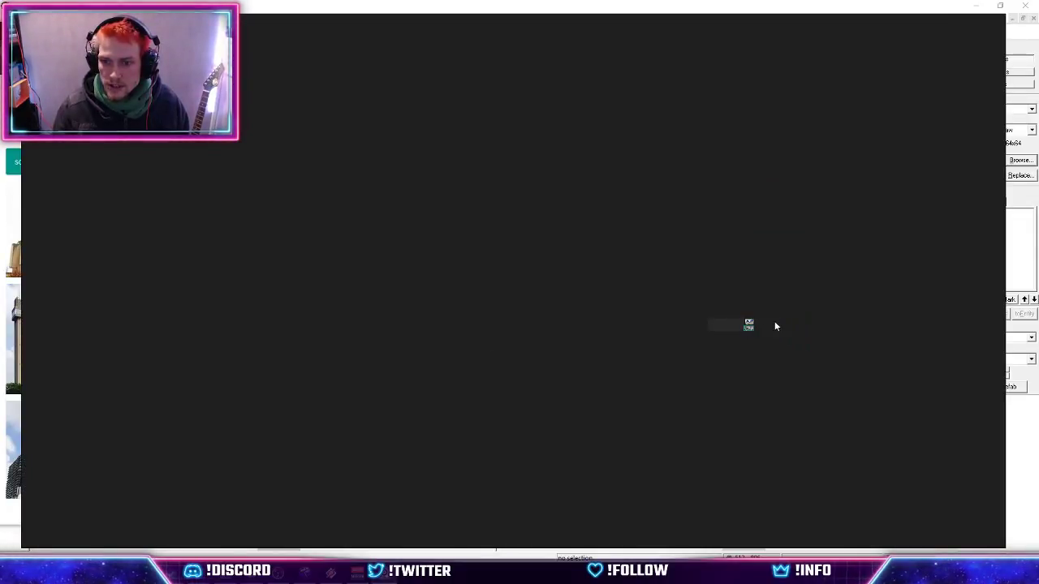
{"action": "scroll", "coordinate": [560, 369], "scroll_direction": "up", "scroll_amount": 10}
{"action": "scroll", "coordinate": [663, 336], "scroll_direction": "down", "scroll_amount": 4}
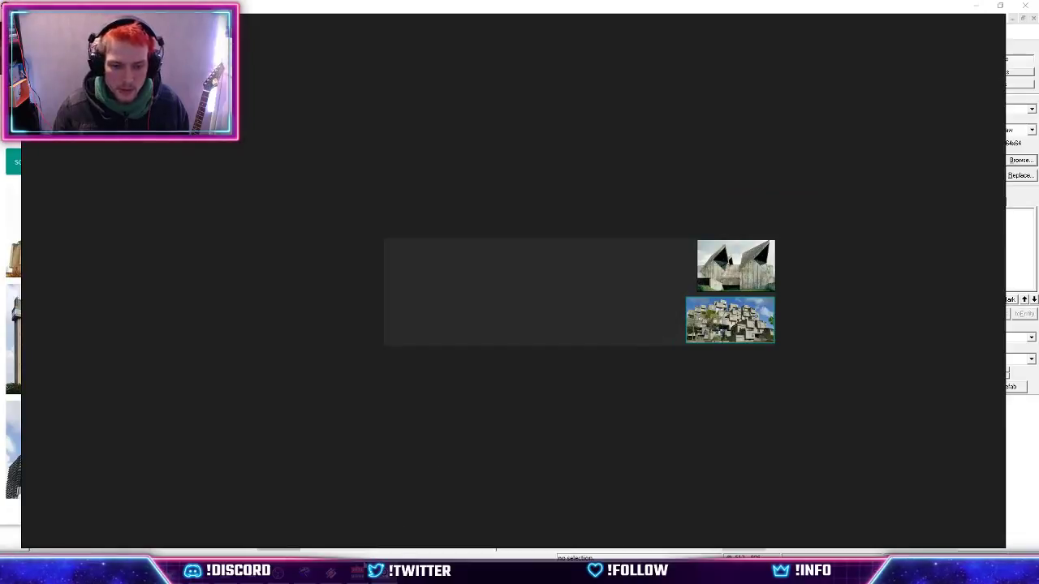
Add the wide tiered concrete building and the dark stacked-block tower from the image results to the PureRef board.
{"action": "key", "text": "alt+Tab"}
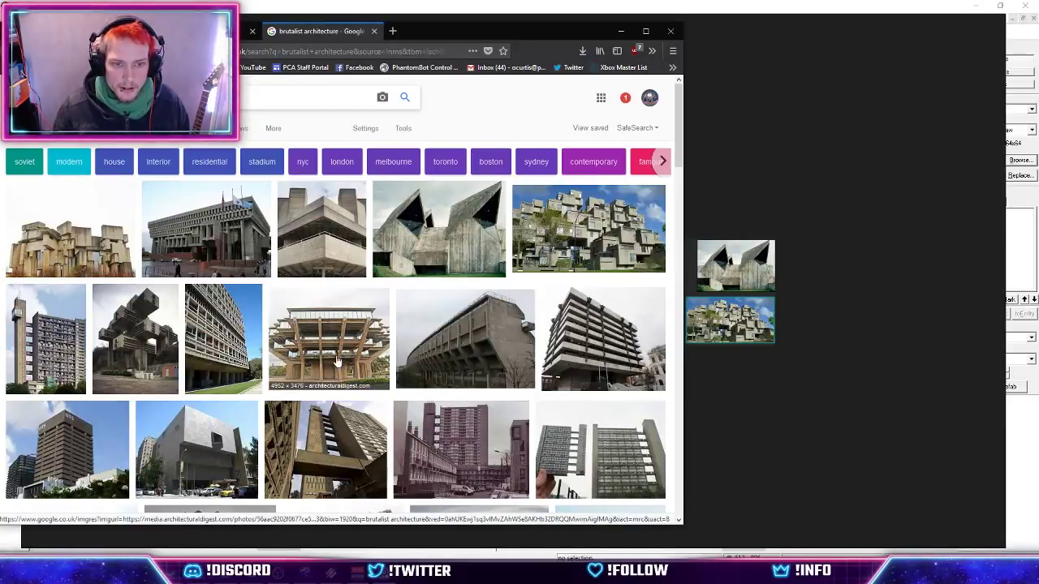
{"action": "left_click_drag", "start_coordinate": [338, 361], "coordinate": [748, 401]}
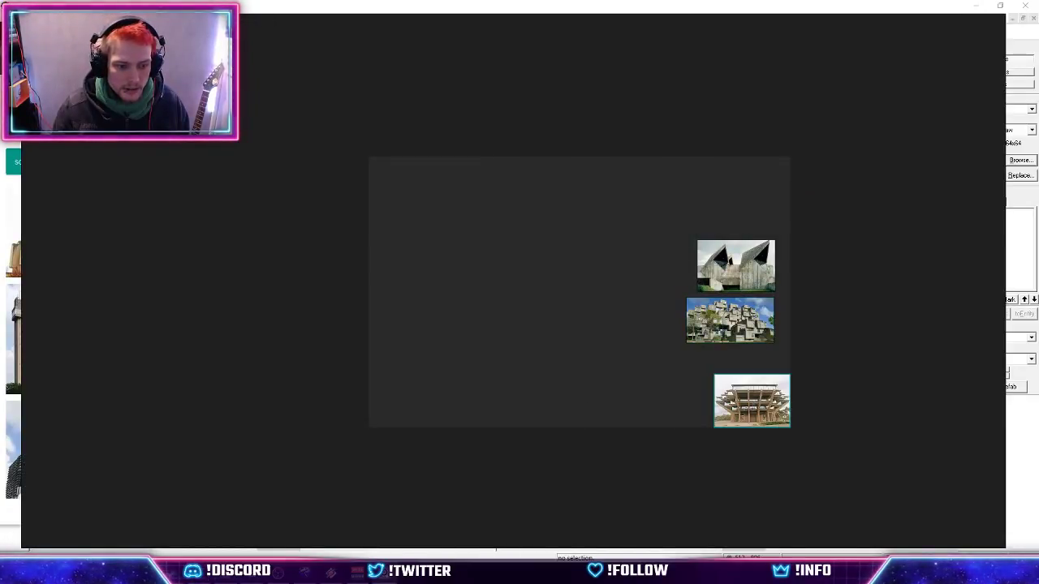
{"action": "key", "text": "alt+Tab"}
{"action": "left_click_drag", "start_coordinate": [130, 357], "coordinate": [755, 198]}
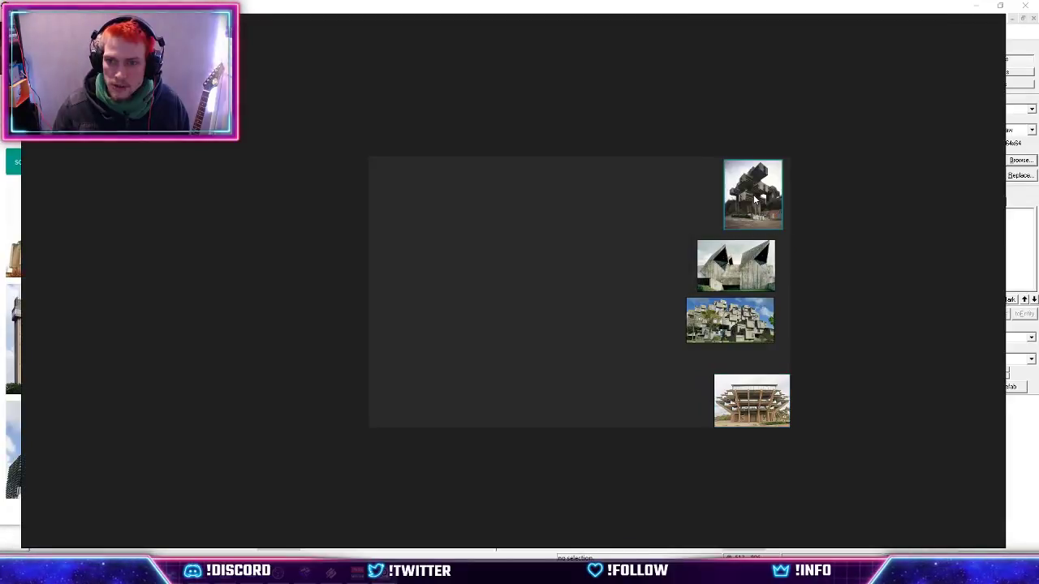
{"action": "scroll", "coordinate": [779, 213], "scroll_direction": "down", "scroll_amount": 3}
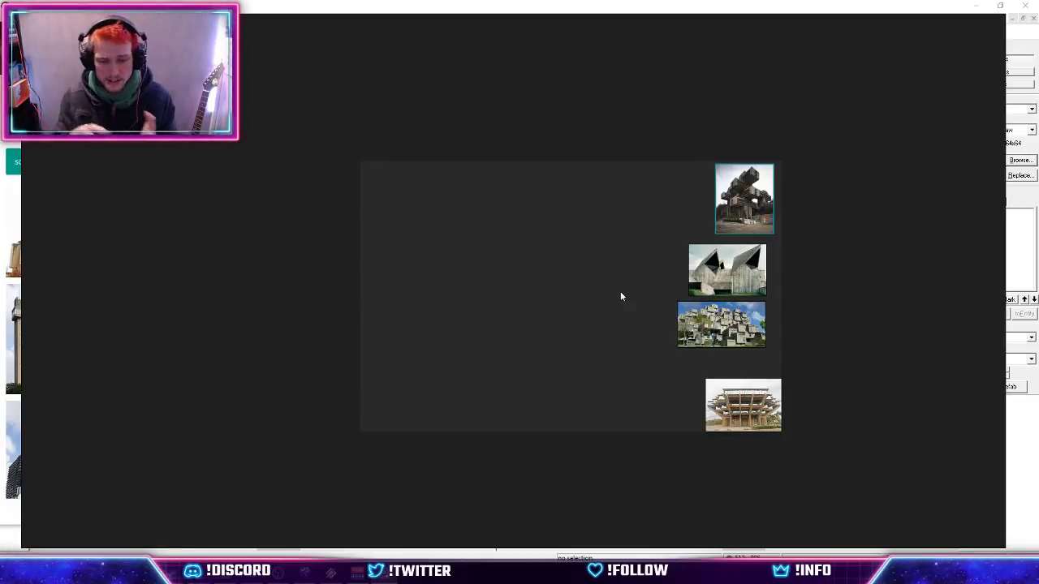
Switch back to the Hammer editor and increase the grid spacing of the 2D views.
{"action": "mouse_move", "coordinate": [304, 573]}
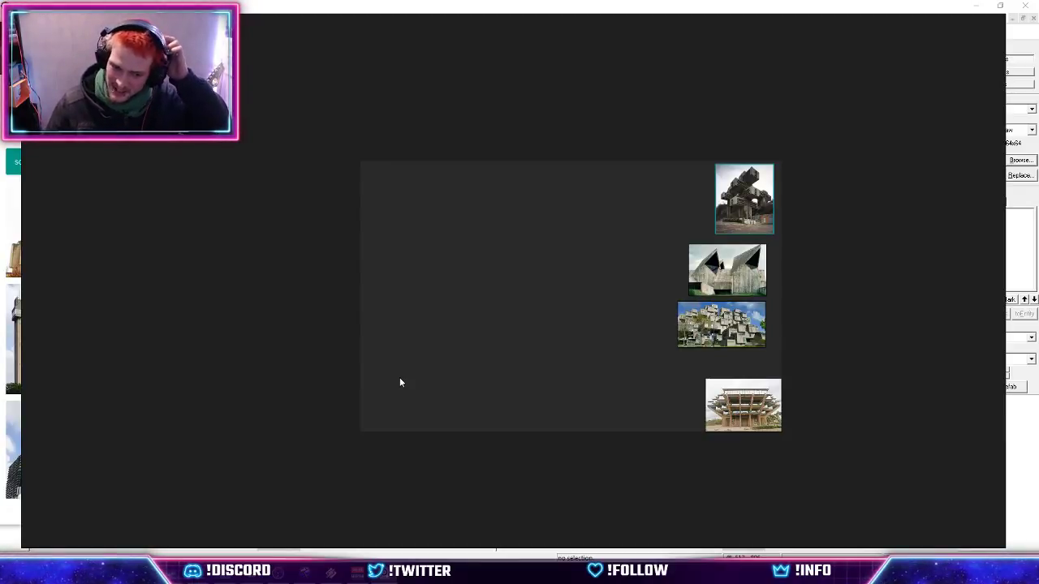
{"action": "left_click", "coordinate": [1029, 463]}
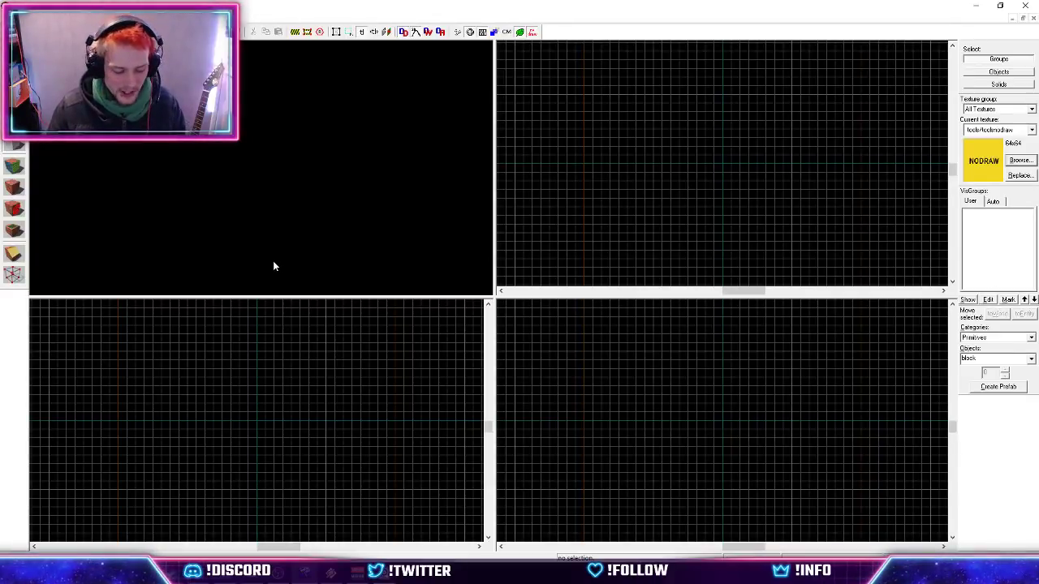
{"action": "scroll", "coordinate": [714, 182], "scroll_direction": "down", "scroll_amount": 3}
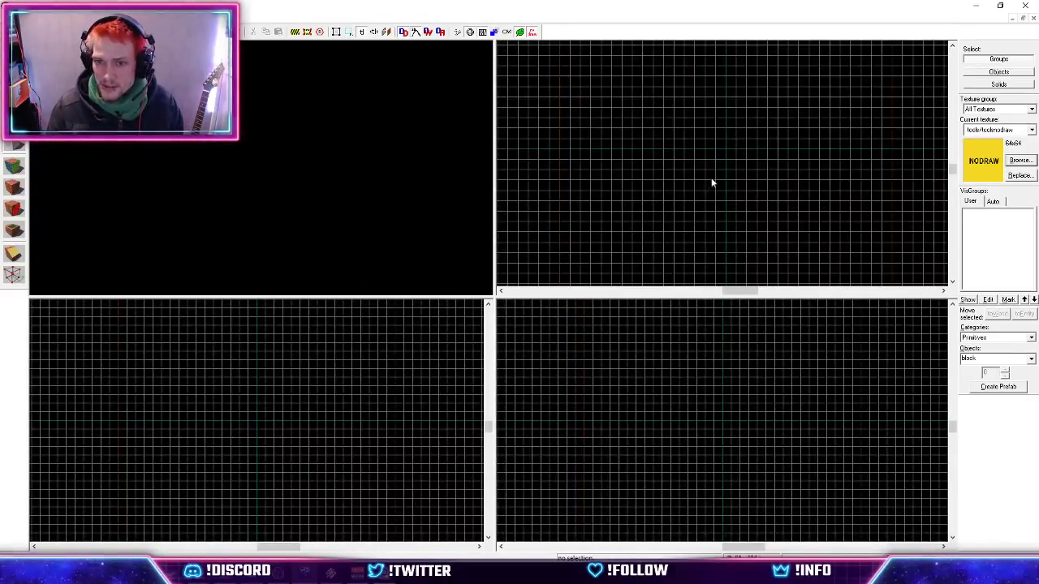
{"action": "key", "text": "bracketright"}
{"action": "key", "text": "bracketright"}
{"action": "key", "text": "bracketright"}
{"action": "scroll", "coordinate": [746, 177], "scroll_direction": "up", "scroll_amount": 2}
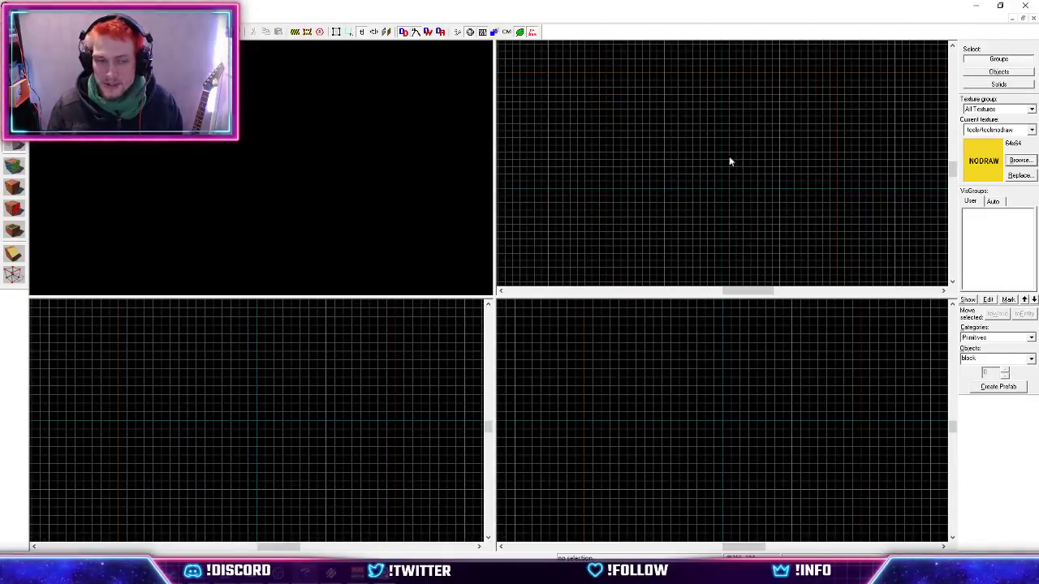
Create a nodraw-textured floor block 2048 by 2048 units and 64 units thick.
{"action": "left_click_drag", "start_coordinate": [605, 75], "coordinate": [840, 235]}
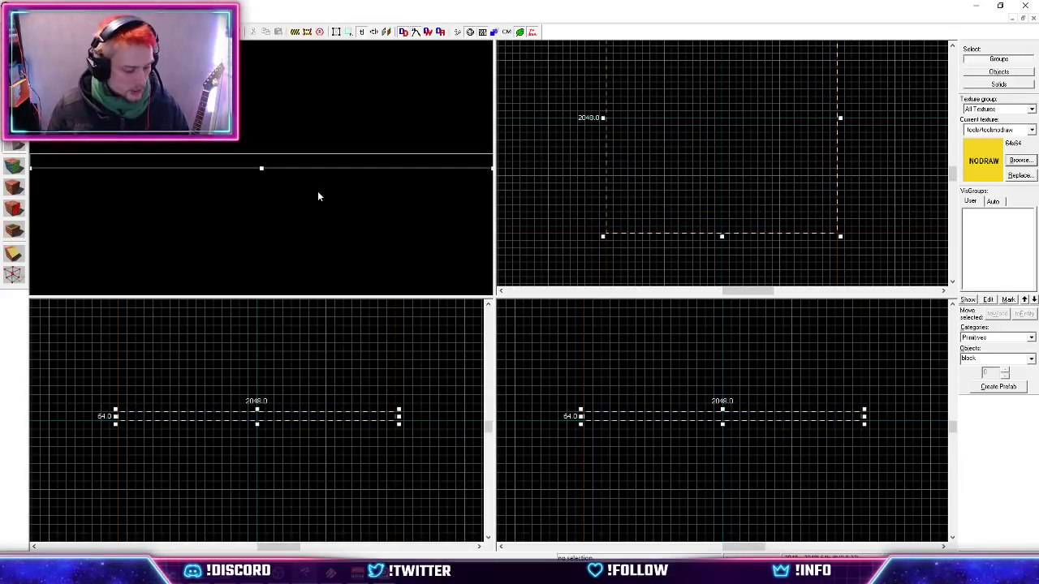
{"action": "key", "text": "z"}
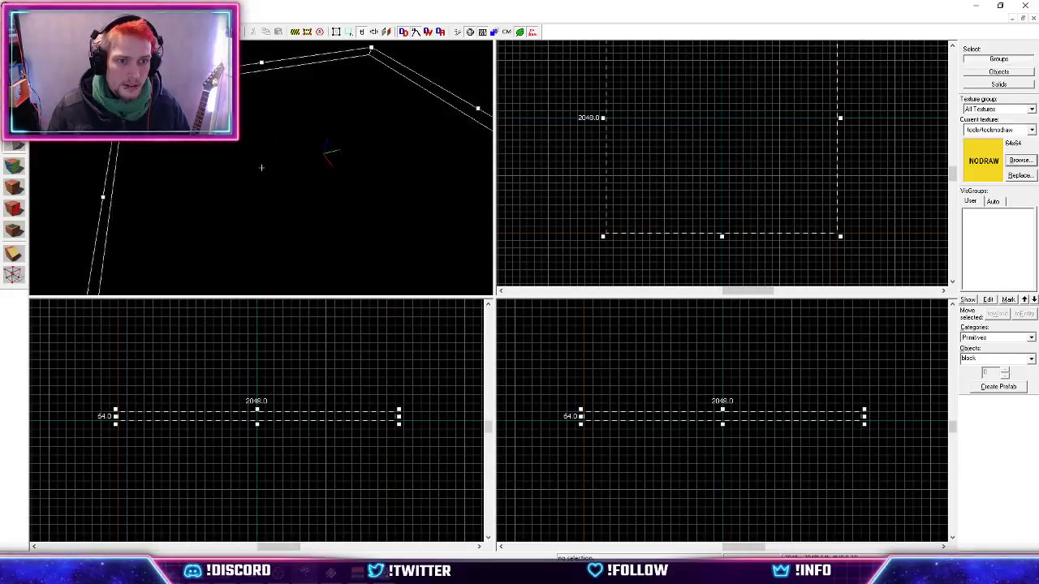
{"action": "key", "text": "z"}
{"action": "key", "text": "Return"}
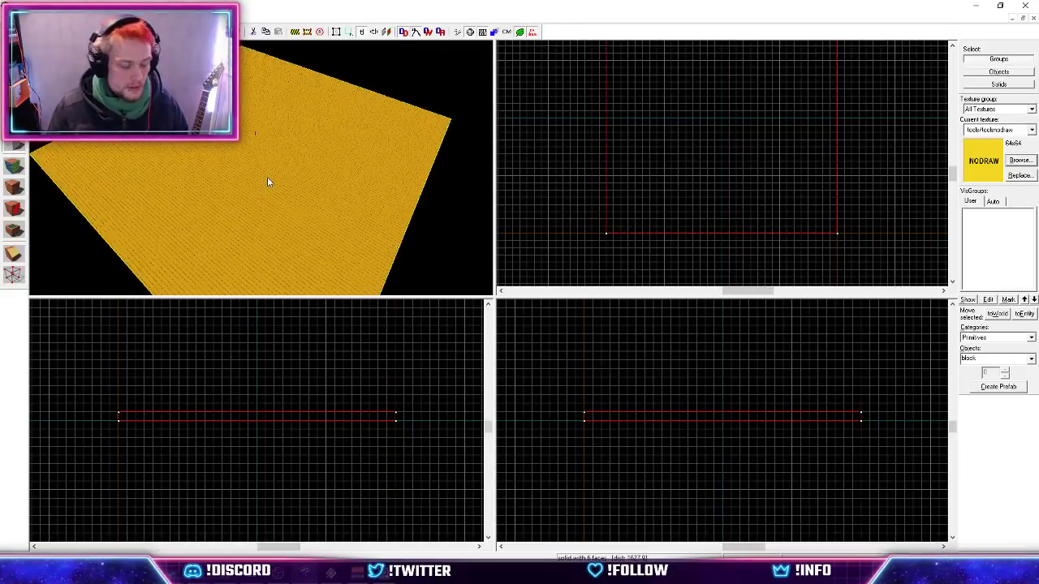
Inspect the new floor block up close and from a distance in the 3D view, and check its full outline from above.
{"action": "key", "text": "z"}
{"action": "key", "text": "w"}
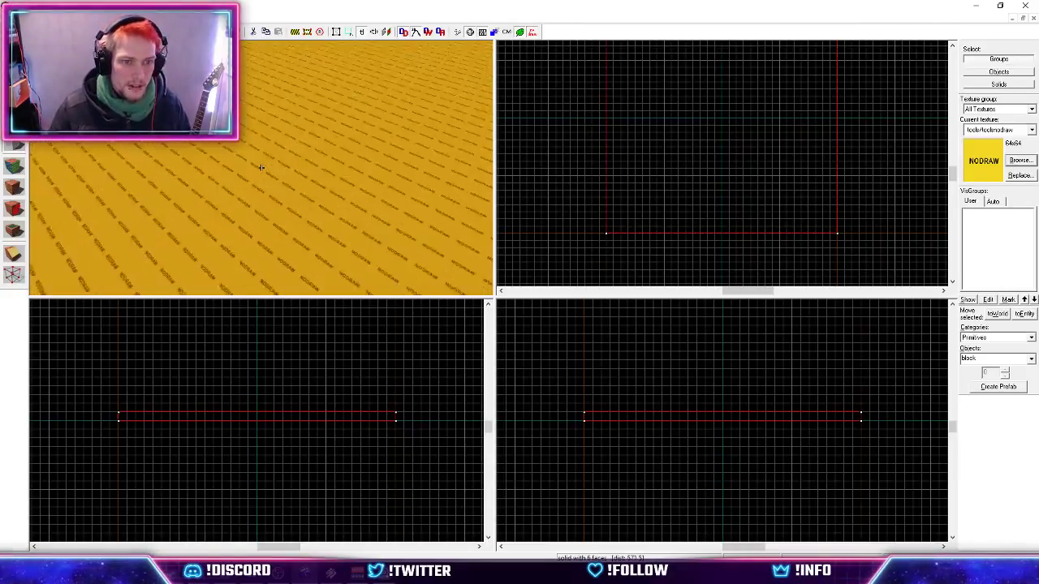
{"action": "key", "text": "s"}
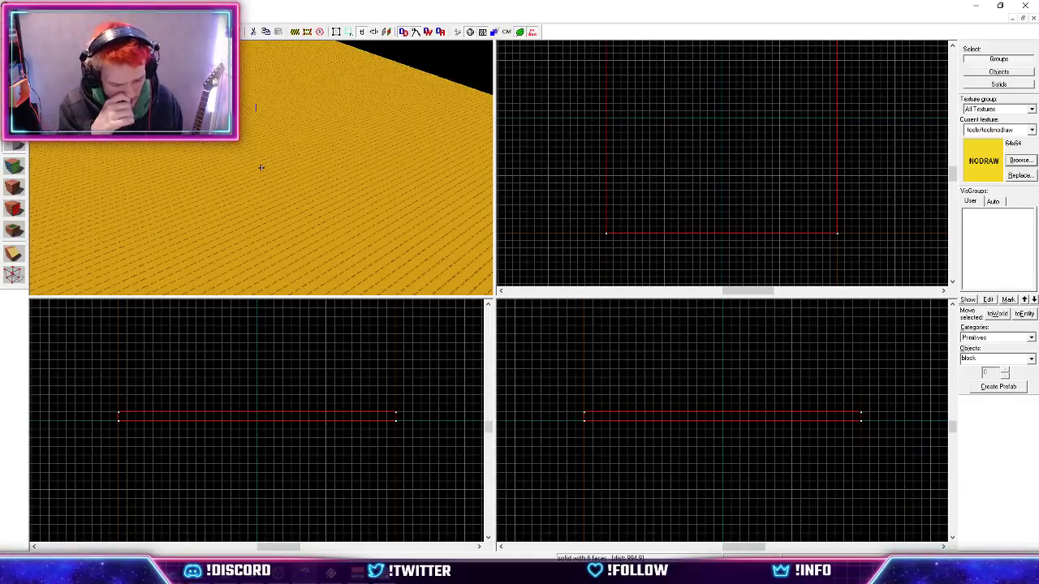
{"action": "key", "text": "z"}
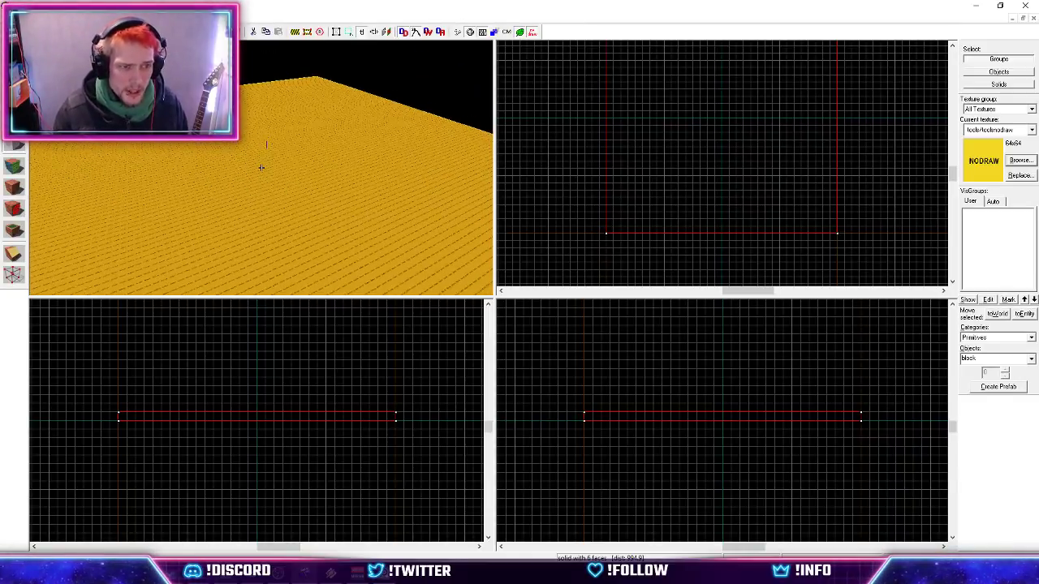
{"action": "key", "text": "w"}
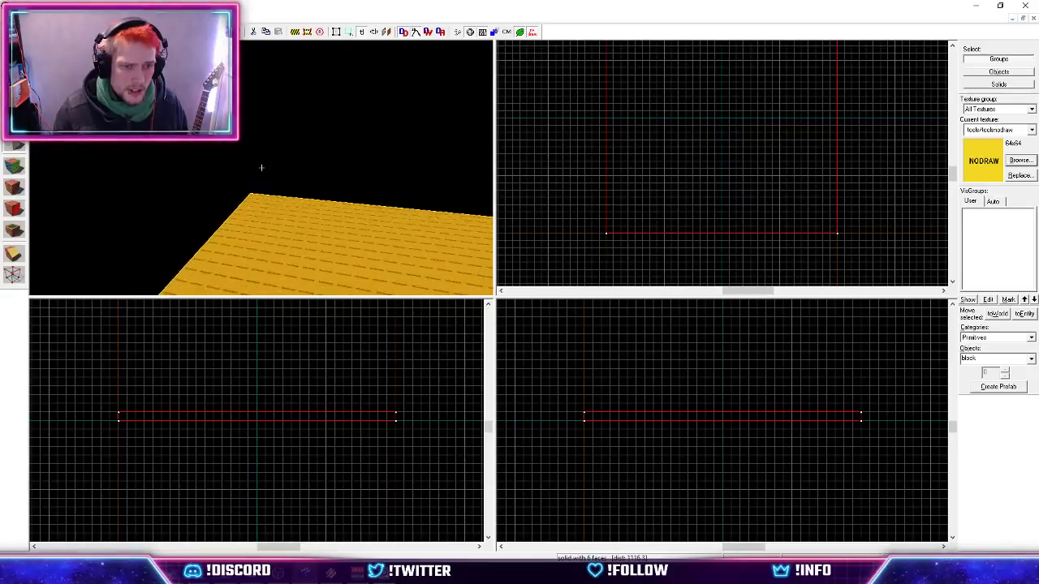
{"action": "key", "text": "w"}
{"action": "key", "text": "z"}
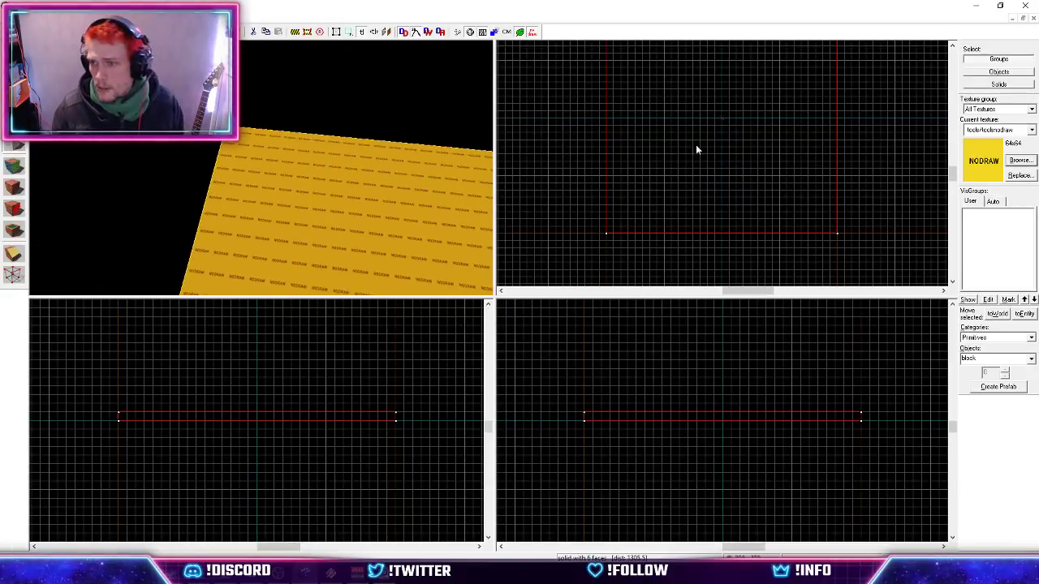
{"action": "scroll", "coordinate": [716, 220], "scroll_direction": "down", "scroll_amount": 3}
{"action": "scroll", "coordinate": [726, 150], "scroll_direction": "up", "scroll_amount": 3}
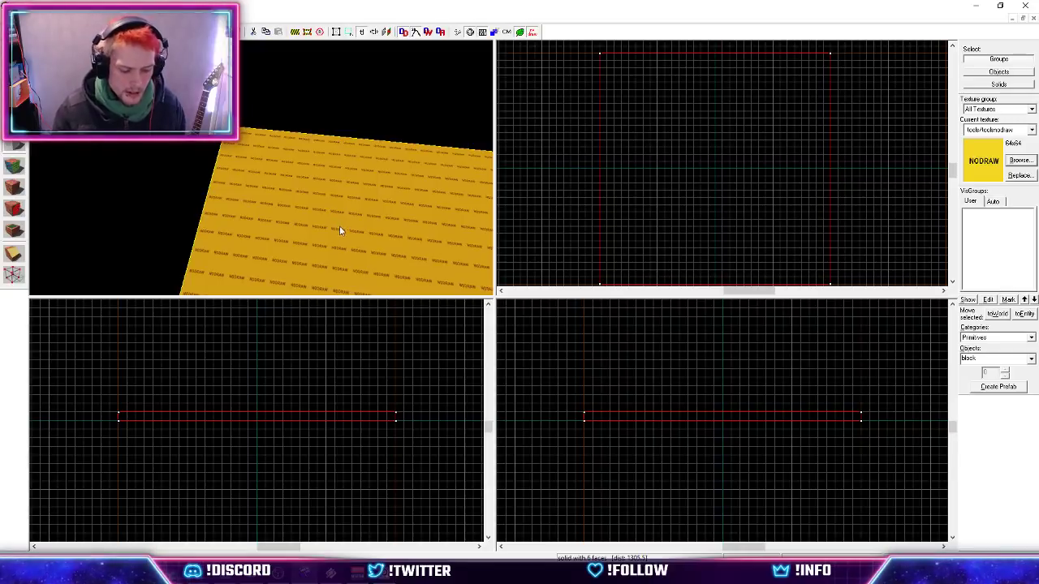
Reduce the grid spacing of the 2D views by two levels and frame the floor's upper-left corner in the top view.
{"action": "key", "text": "bracketleft"}
{"action": "key", "text": "bracketleft"}
{"action": "scroll", "coordinate": [582, 160], "scroll_direction": "down", "scroll_amount": 1}
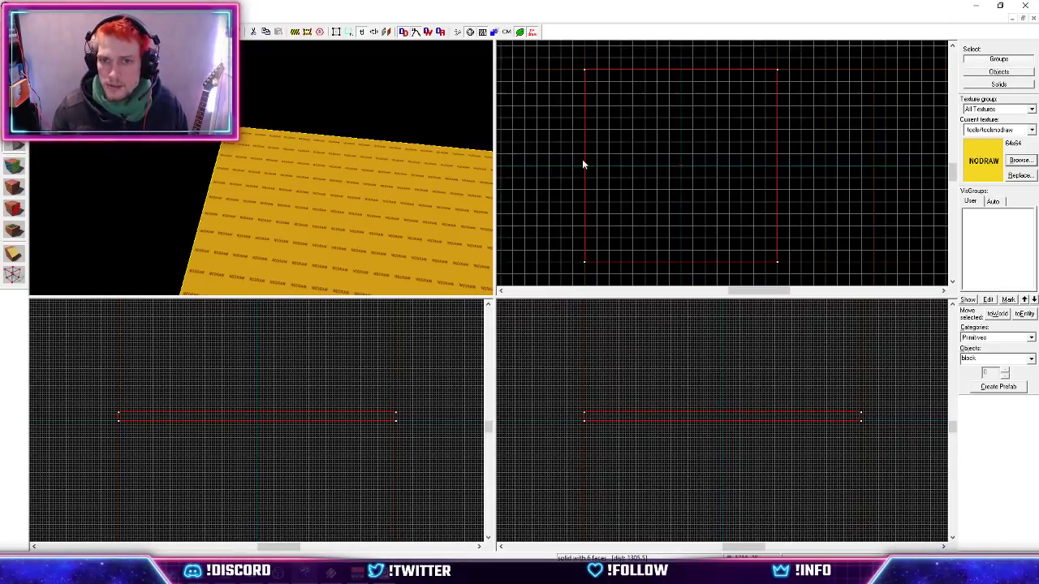
{"action": "scroll", "coordinate": [587, 86], "scroll_direction": "up", "scroll_amount": 4}
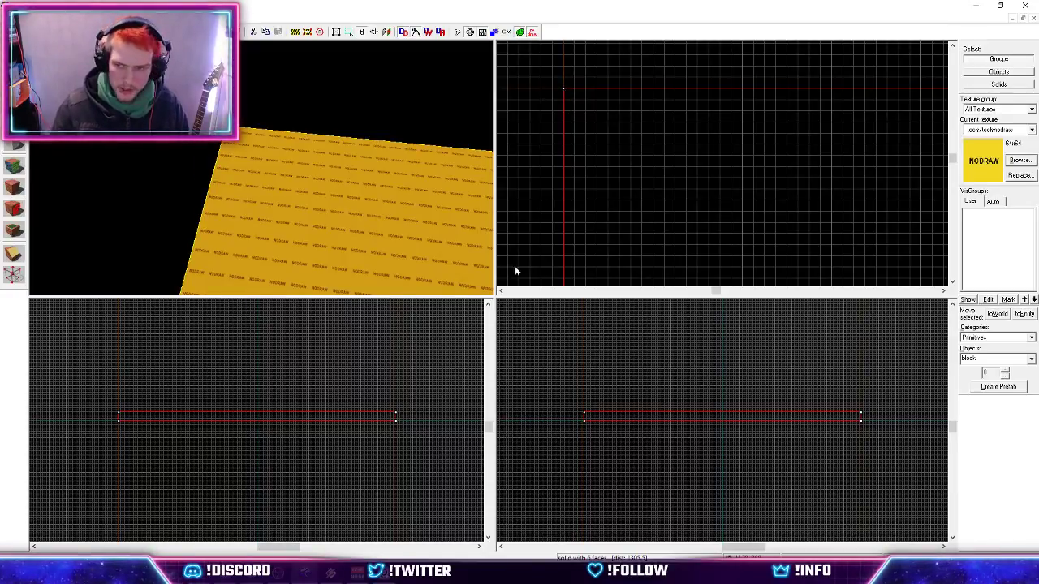
Filter the textures by "dev" and make dev/dev_measuregeneric01b the current texture.
{"action": "left_click", "coordinate": [1021, 160]}
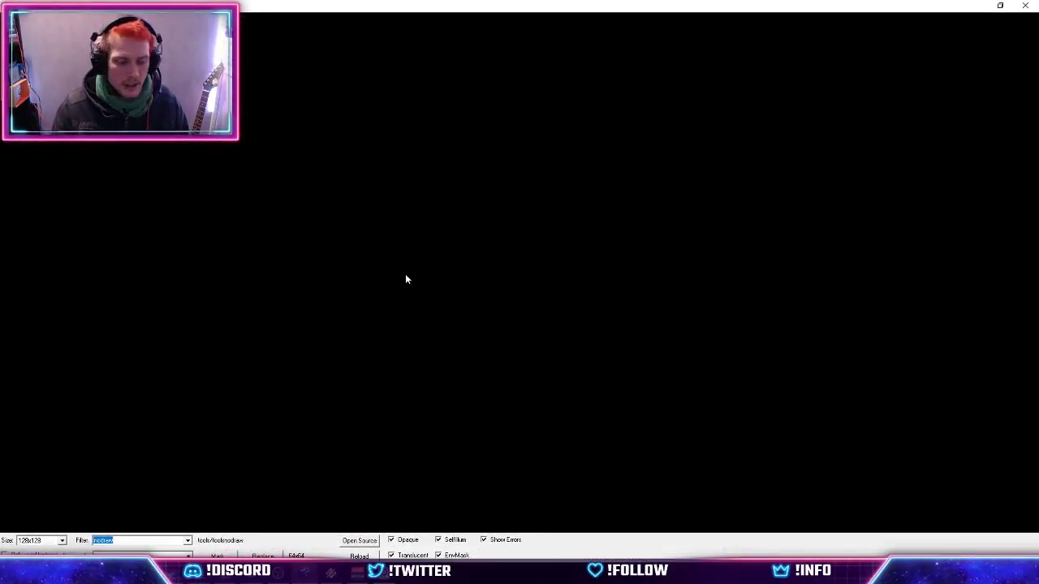
{"action": "type", "text": "dev"}
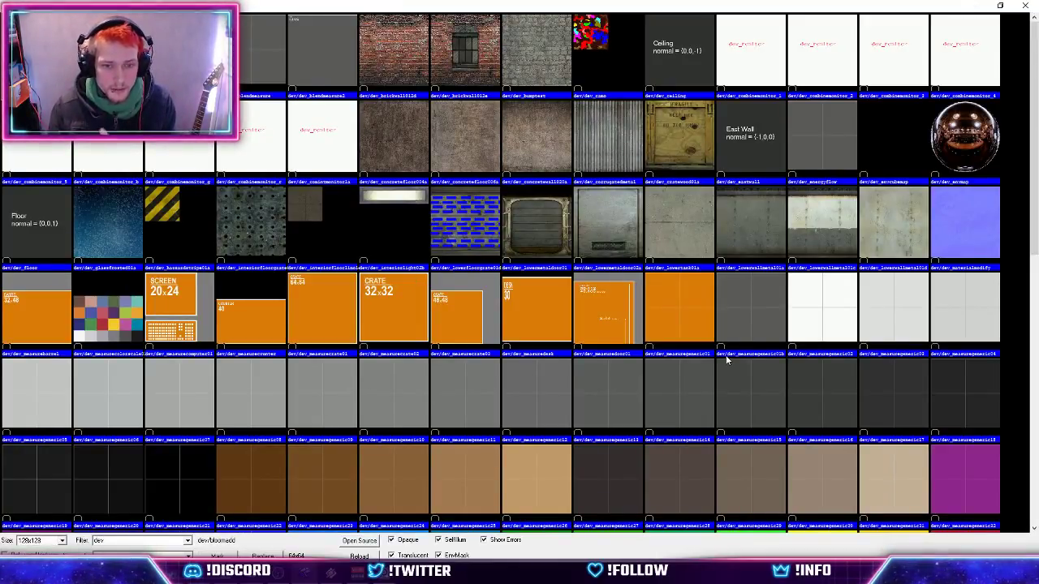
{"action": "left_click", "coordinate": [636, 387]}
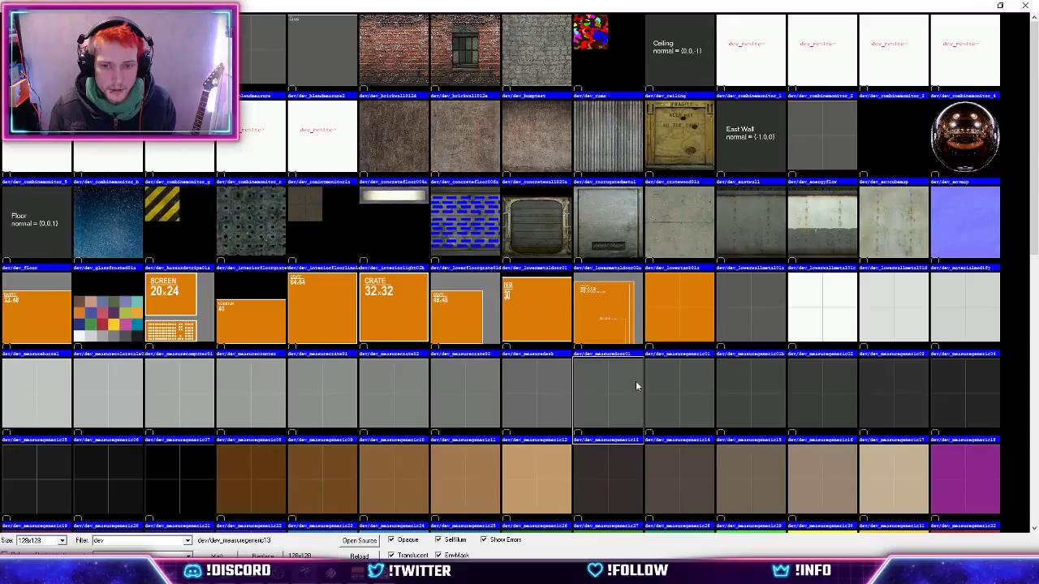
{"action": "double_click", "coordinate": [732, 318]}
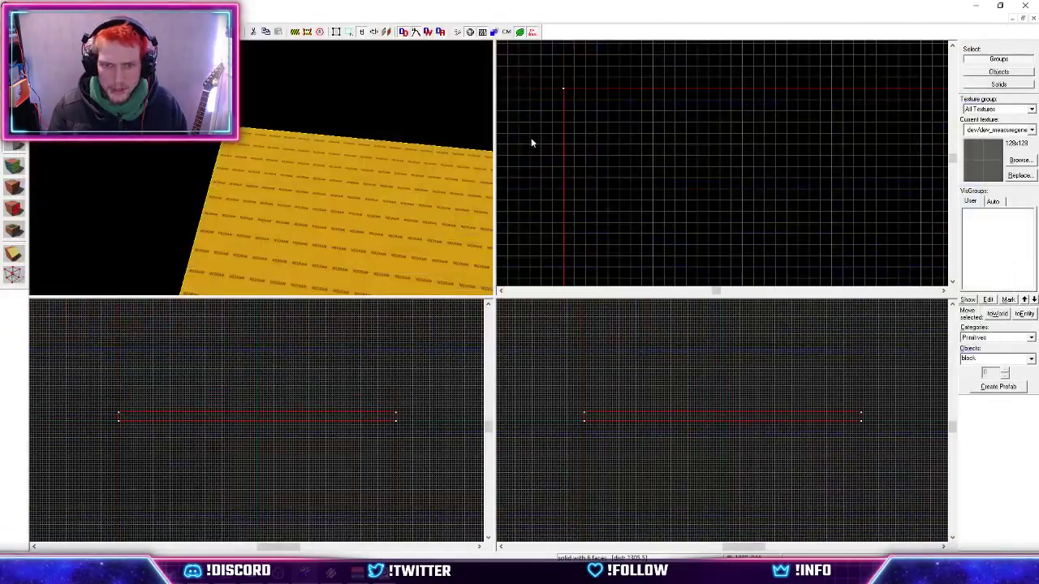
Create a block 256 by 384 units and 192 units high, standing on the floor at its upper-left corner in the top view.
{"action": "scroll", "coordinate": [563, 86], "scroll_direction": "down", "scroll_amount": 2}
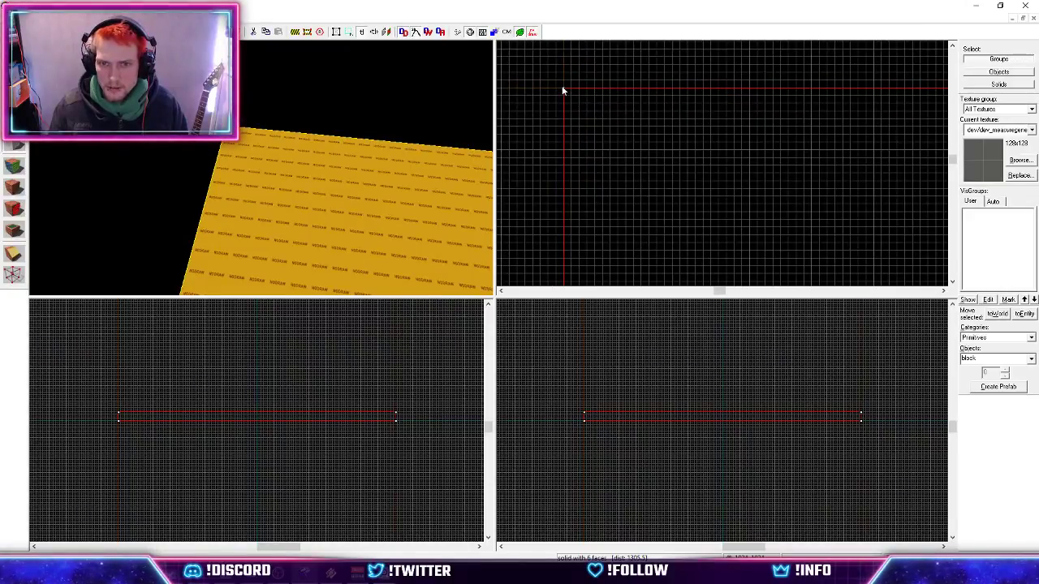
{"action": "mouse_move", "coordinate": [563, 88]}
{"action": "left_mouse_down"}
{"action": "mouse_move", "coordinate": [684, 234]}
{"action": "mouse_move", "coordinate": [689, 277]}
{"action": "left_mouse_up"}
{"action": "scroll", "coordinate": [588, 468], "scroll_direction": "up", "scroll_amount": 3}
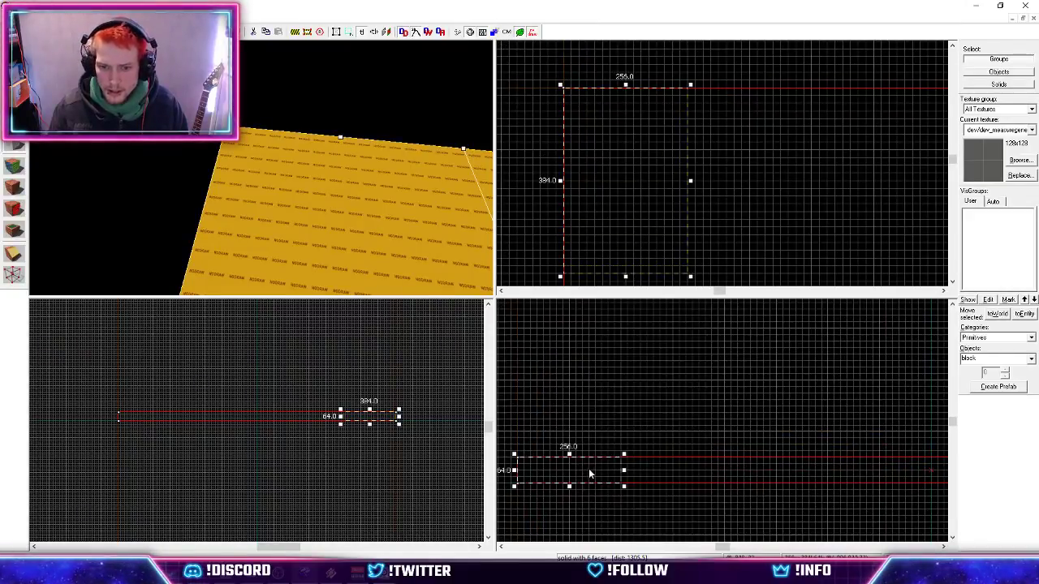
{"action": "left_click_drag", "start_coordinate": [588, 468], "coordinate": [567, 378]}
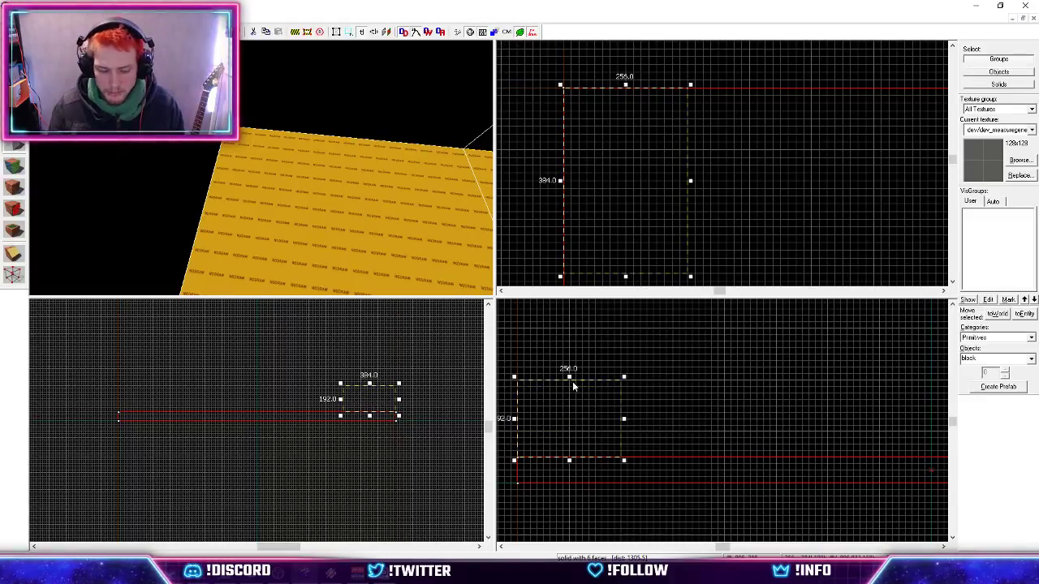
{"action": "key", "text": "Return"}
Place an info_player_start entity on the floor beside the grey block, near the floor's edge, and select it.
{"action": "key", "text": "z"}
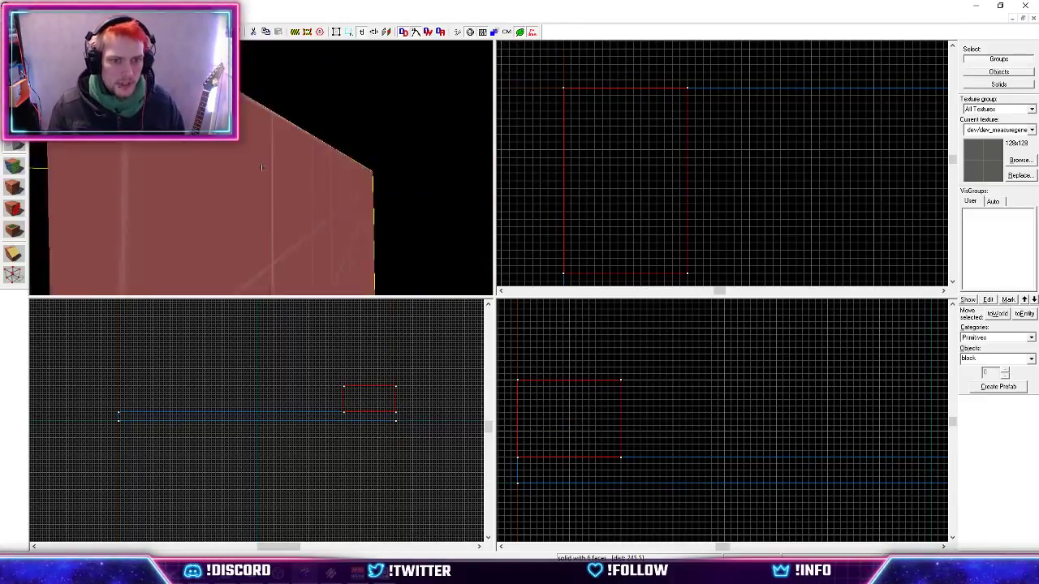
{"action": "key", "text": "s"}
{"action": "key", "text": "w"}
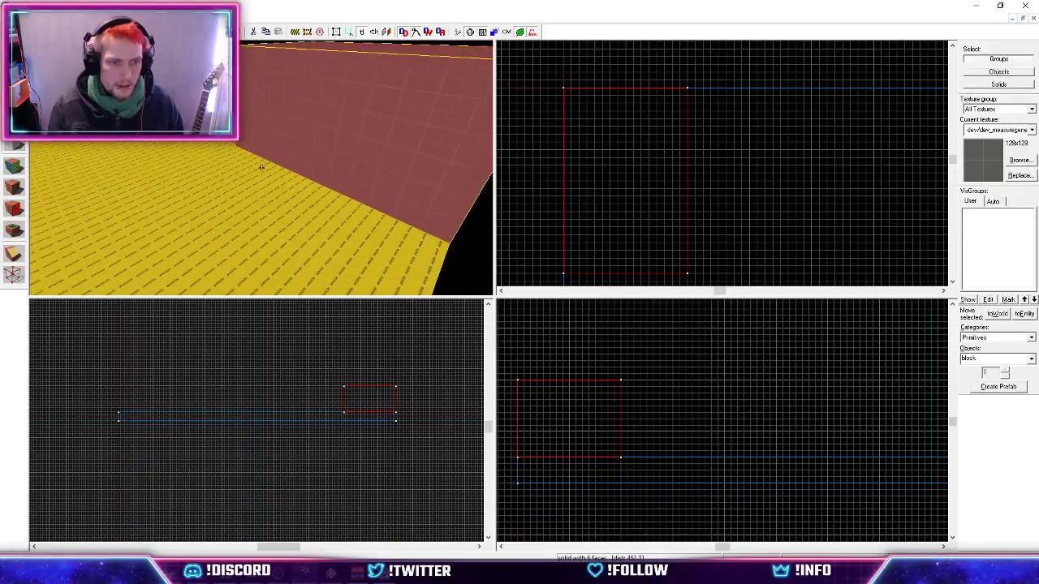
{"action": "key", "text": "z"}
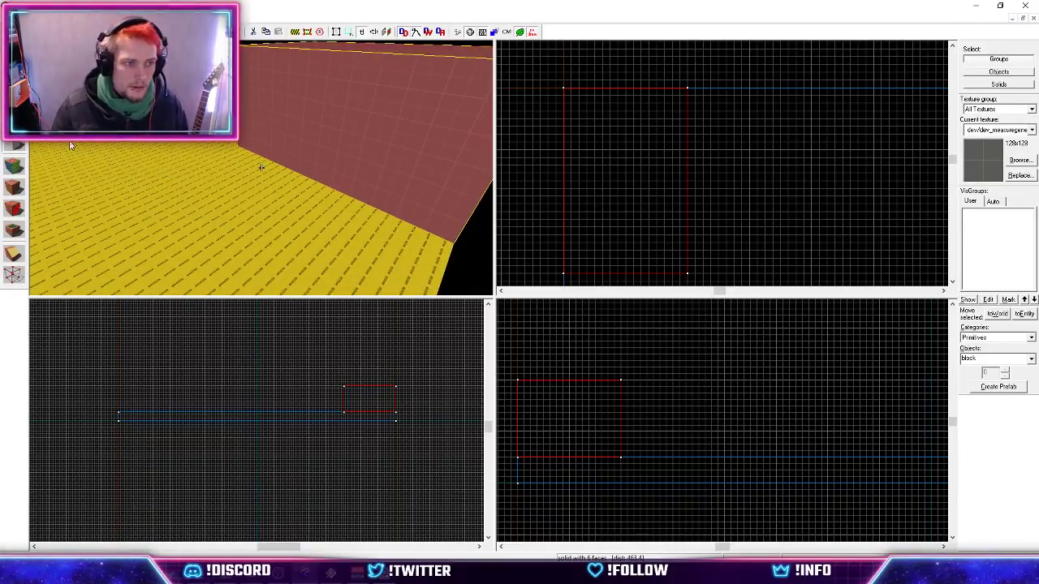
{"action": "left_click", "coordinate": [14, 123]}
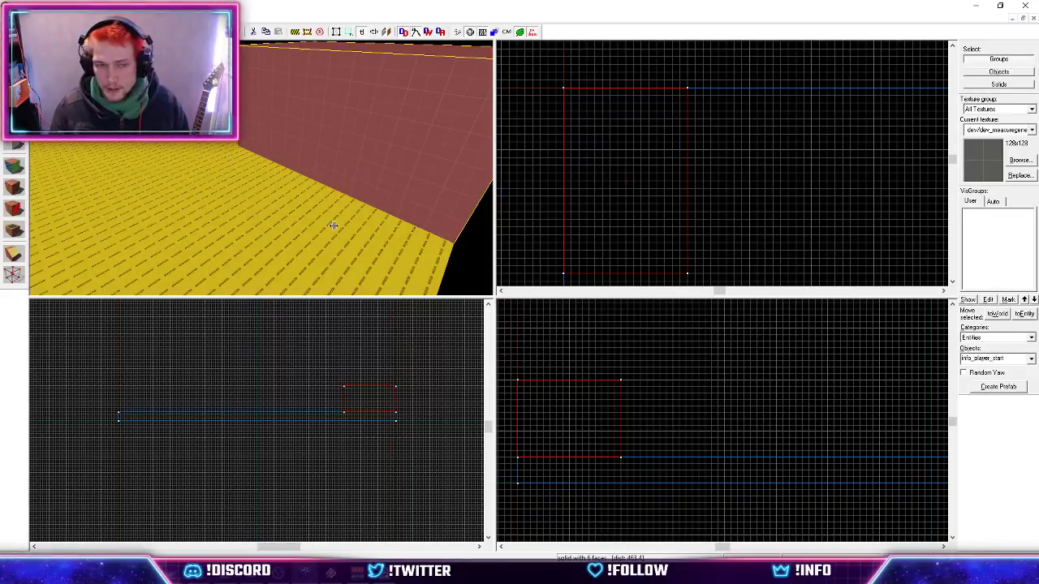
{"action": "left_click", "coordinate": [401, 241]}
{"action": "key", "text": "shift+s"}
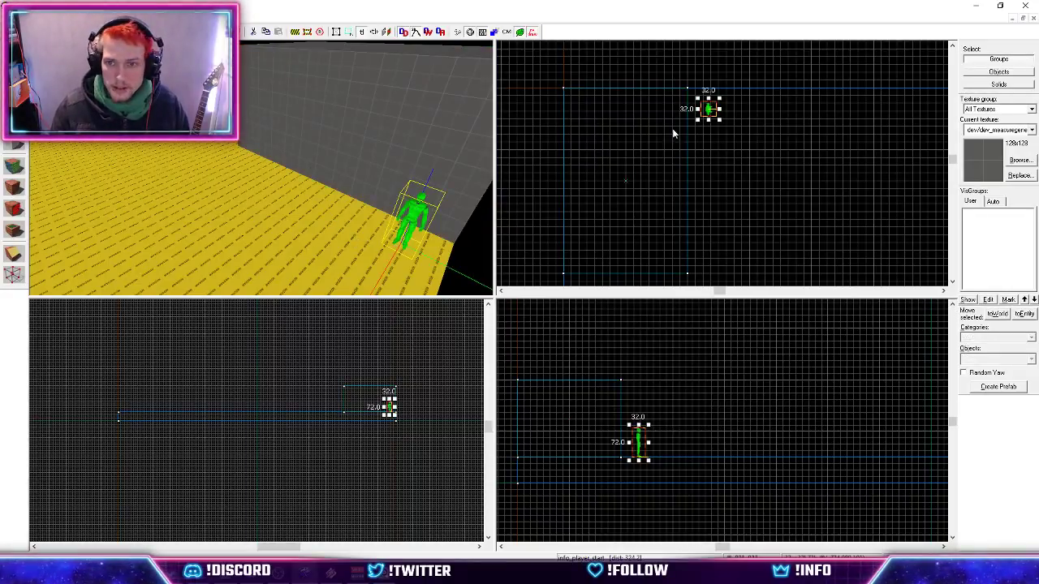
Shift the player start slightly and rotate it 90 degrees to face along the grey block's long side.
{"action": "scroll", "coordinate": [724, 126], "scroll_direction": "up", "scroll_amount": 2}
{"action": "mouse_move", "coordinate": [727, 111]}
{"action": "left_mouse_down"}
{"action": "mouse_move", "coordinate": [725, 144]}
{"action": "mouse_move", "coordinate": [719, 128]}
{"action": "left_mouse_up"}
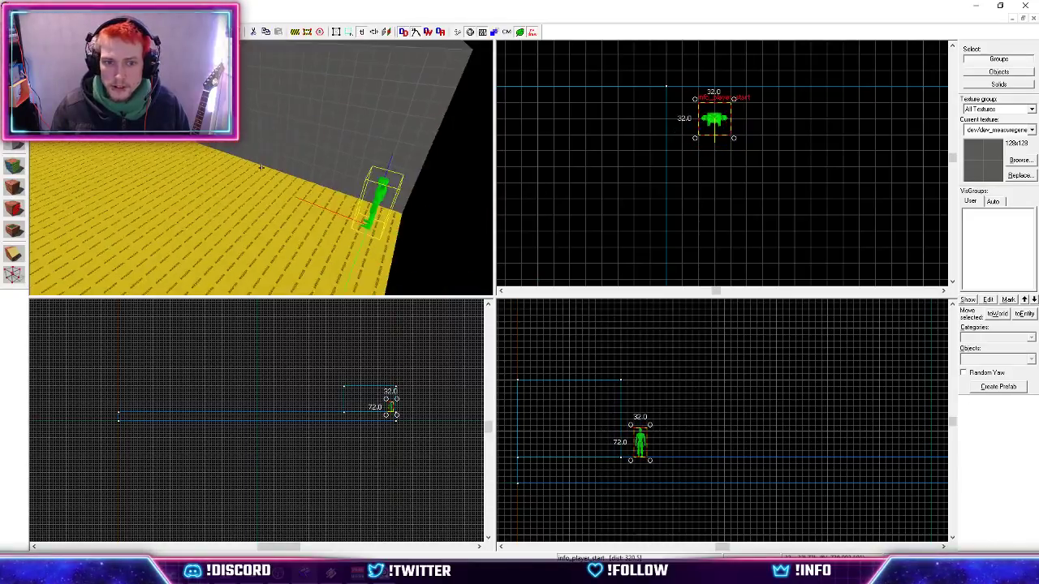
{"action": "key", "text": "s"}
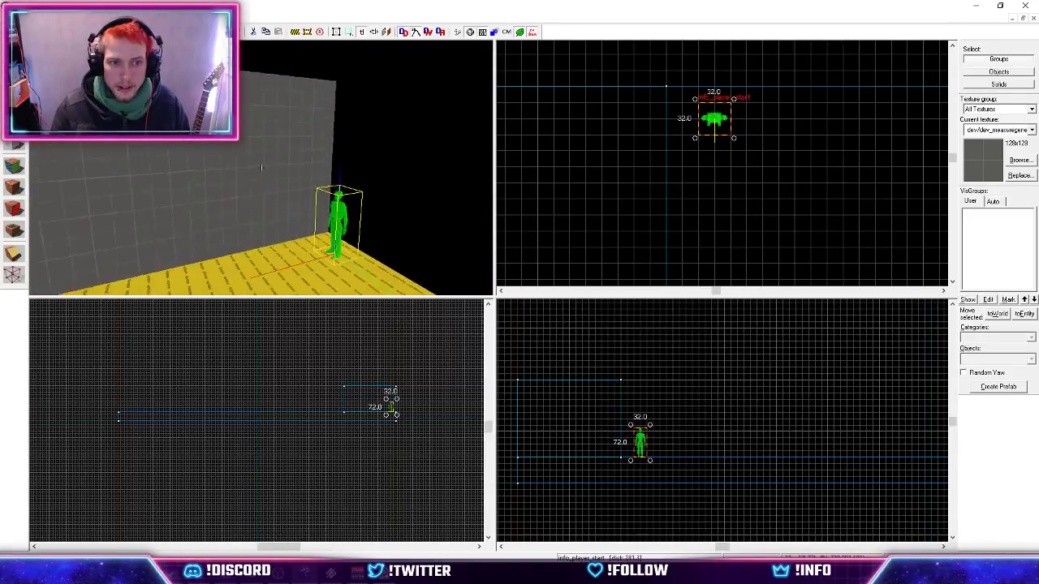
{"action": "key", "text": "z"}
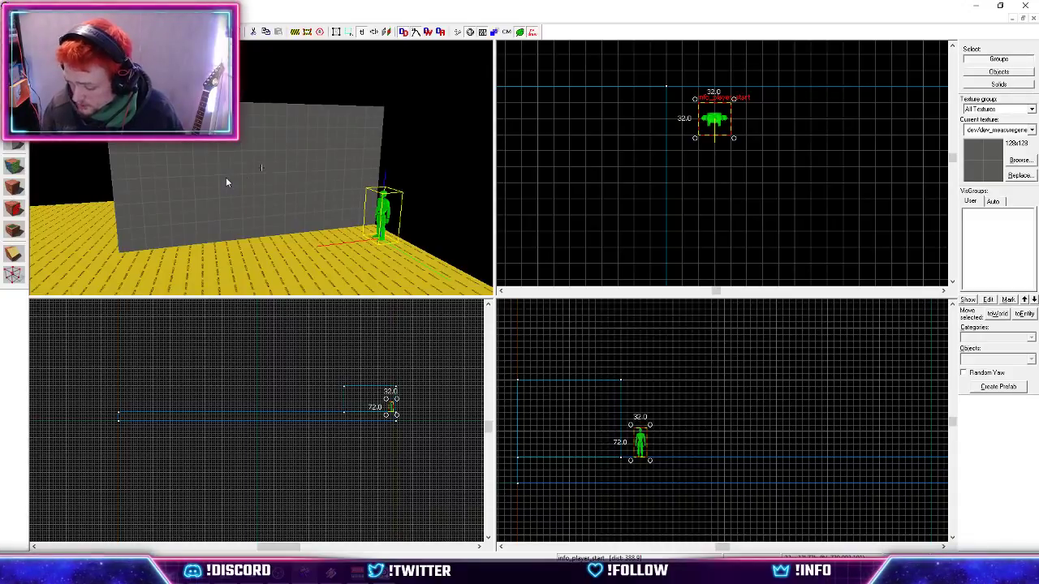
Select the grey block and compare its proportions with the player start in the top and side views.
{"action": "left_click", "coordinate": [201, 170]}
{"action": "scroll", "coordinate": [672, 89], "scroll_direction": "down", "scroll_amount": 3}
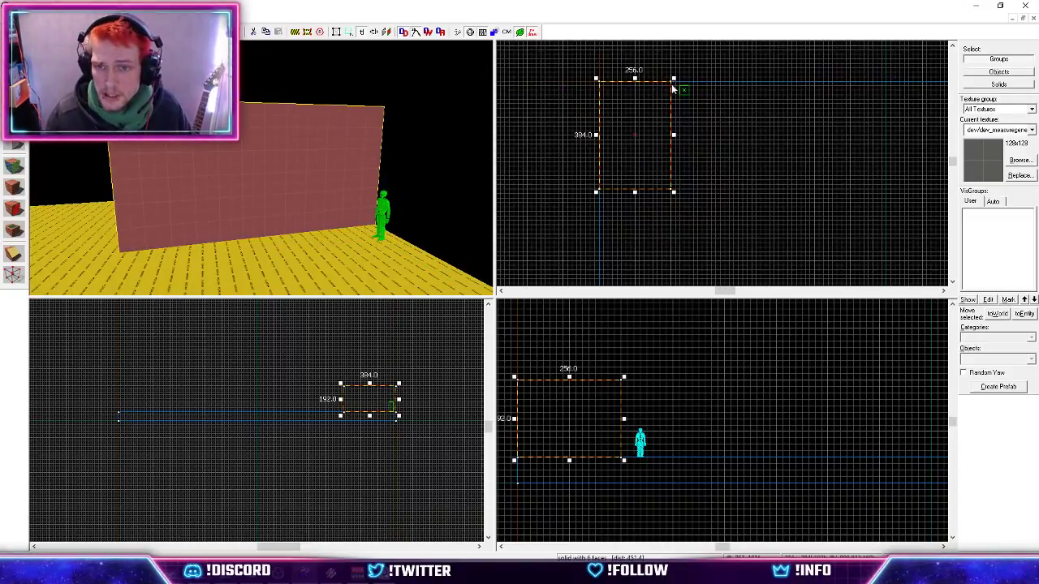
{"action": "scroll", "coordinate": [554, 403], "scroll_direction": "up", "scroll_amount": 2}
{"action": "scroll", "coordinate": [619, 464], "scroll_direction": "down", "scroll_amount": 3}
{"action": "scroll", "coordinate": [569, 407], "scroll_direction": "up", "scroll_amount": 2}
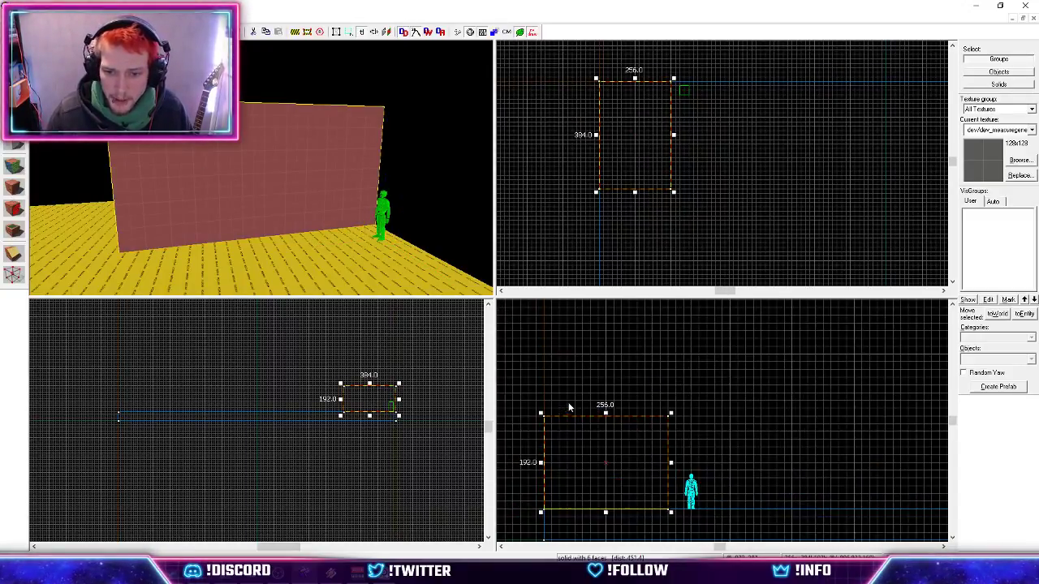
{"action": "scroll", "coordinate": [582, 406], "scroll_direction": "down", "scroll_amount": 2}
{"action": "scroll", "coordinate": [614, 426], "scroll_direction": "up", "scroll_amount": 1}
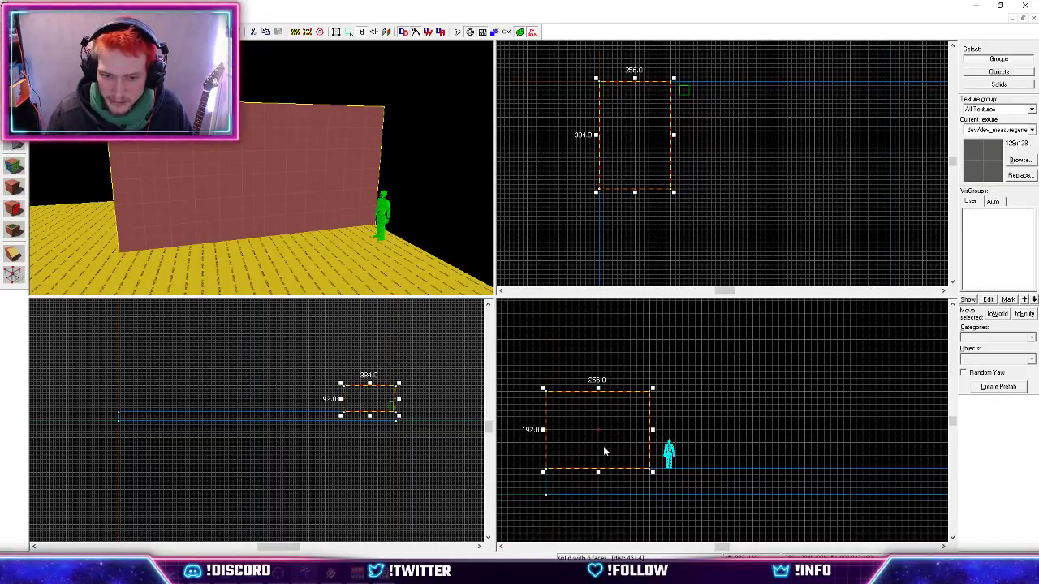
Apply the dev/dev_measurewall01c texture to the grey block's long side face next to the player start.
{"action": "key", "text": "shift+a"}
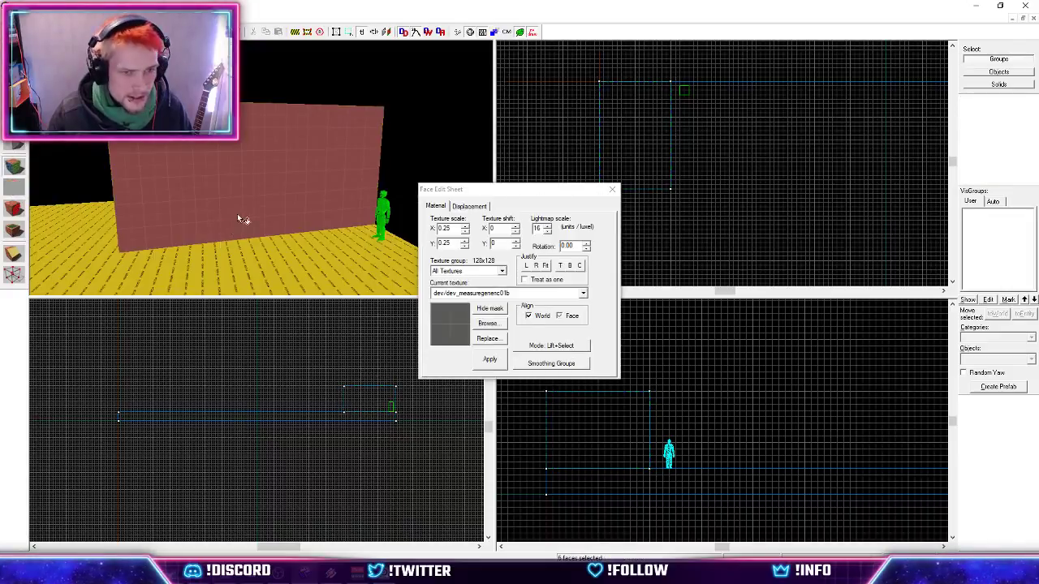
{"action": "left_click", "coordinate": [488, 323]}
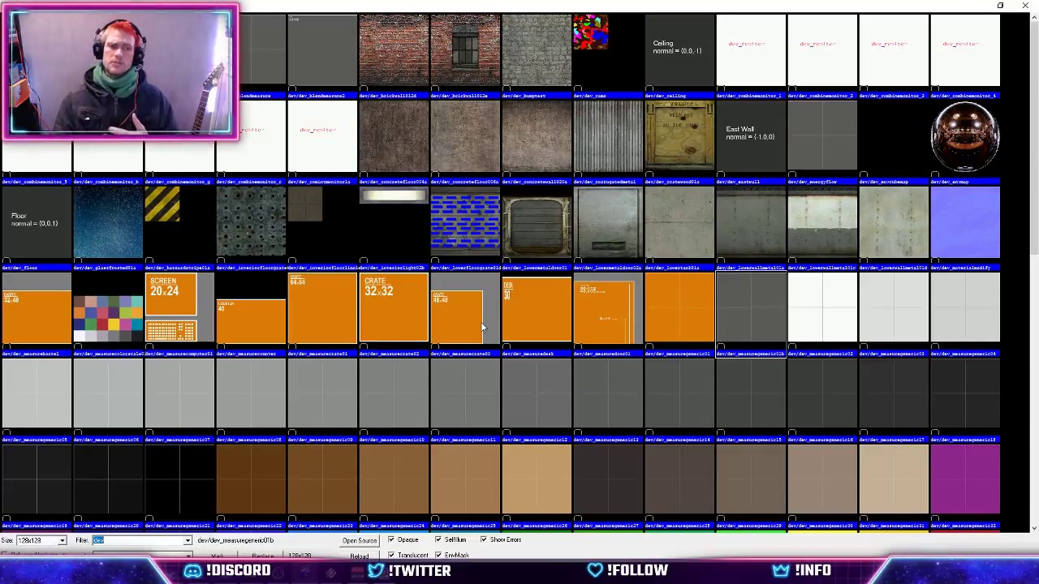
{"action": "scroll", "coordinate": [482, 327], "scroll_direction": "down", "scroll_amount": 3}
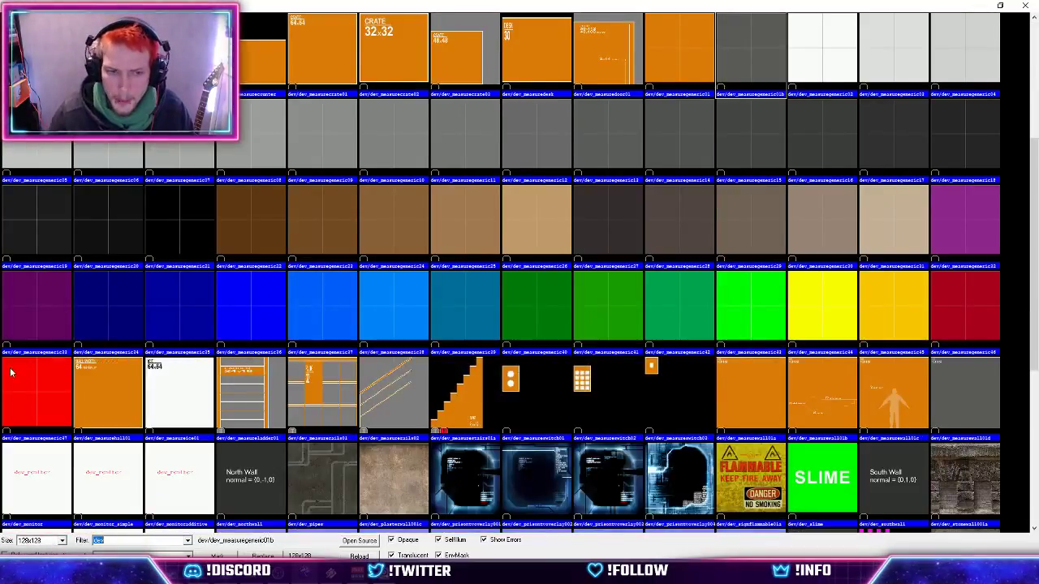
{"action": "double_click", "coordinate": [900, 399]}
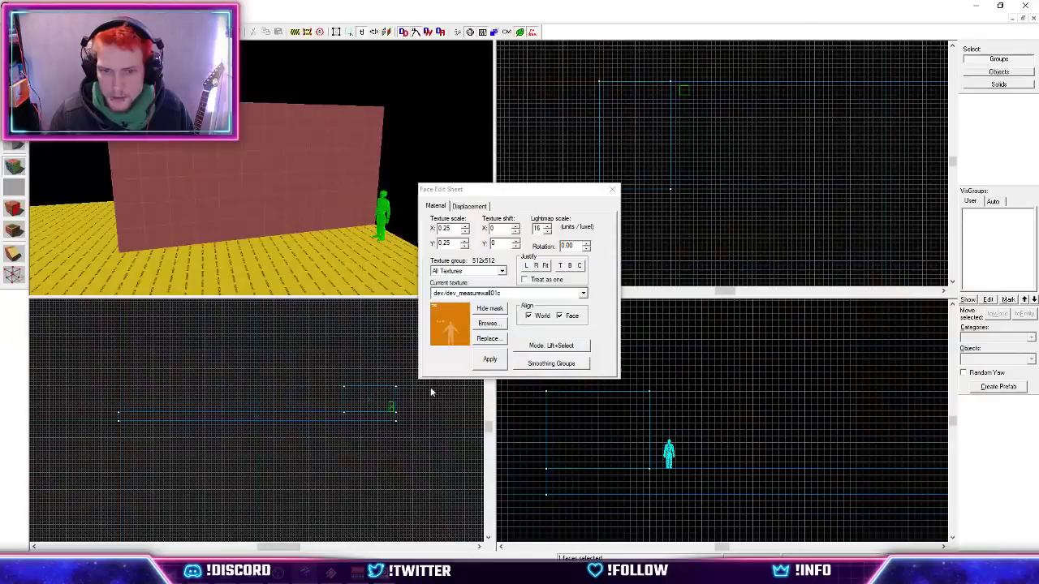
{"action": "left_click", "coordinate": [489, 360]}
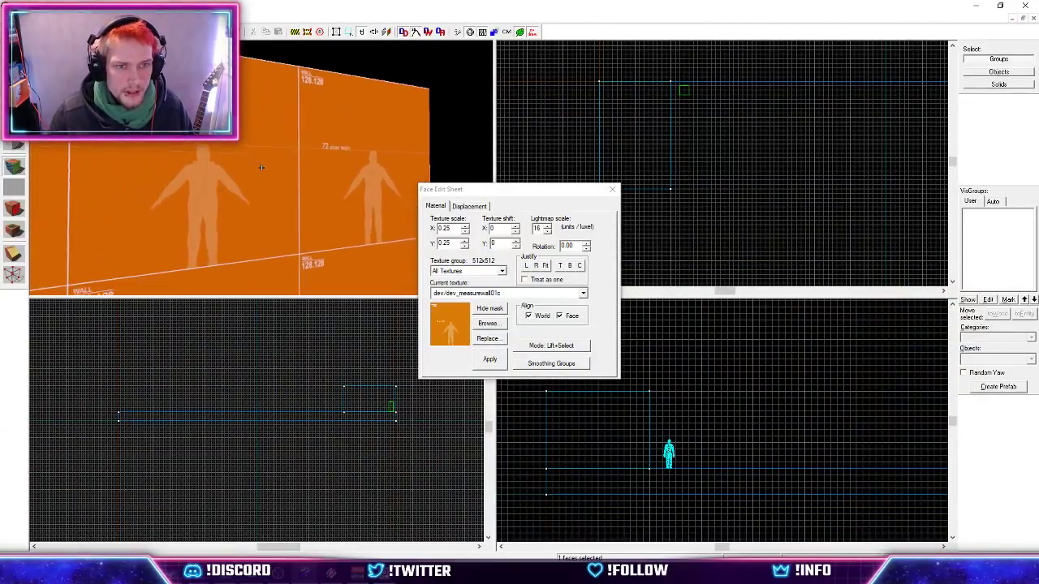
{"action": "key", "text": "s"}
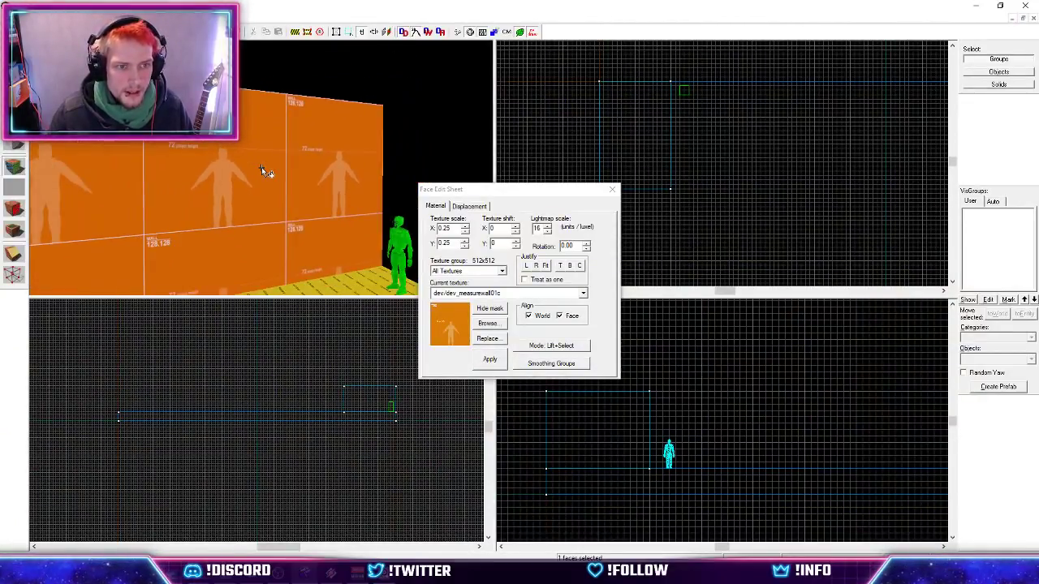
Justify the measure-wall texture to the bottom of the block's long side face and close the Face Edit Sheet.
{"action": "left_click", "coordinate": [570, 265]}
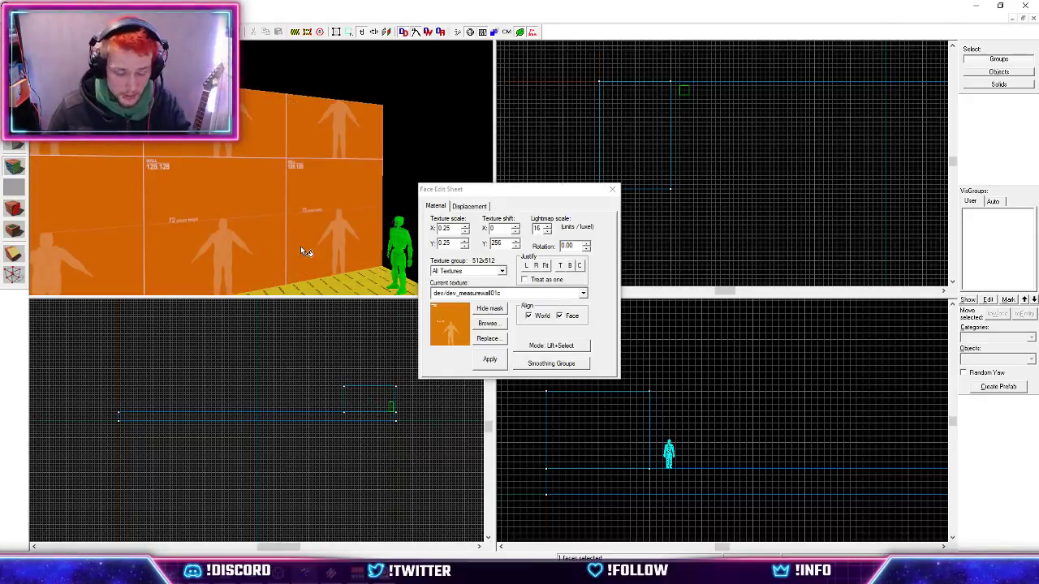
{"action": "key", "text": "s"}
{"action": "key", "text": "w"}
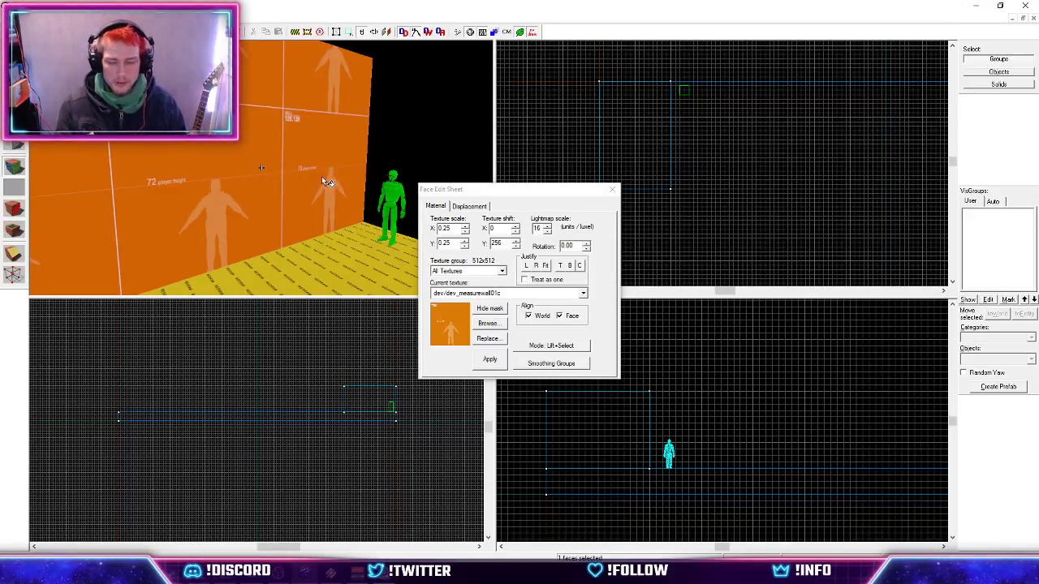
{"action": "key", "text": "z"}
{"action": "key", "text": "w"}
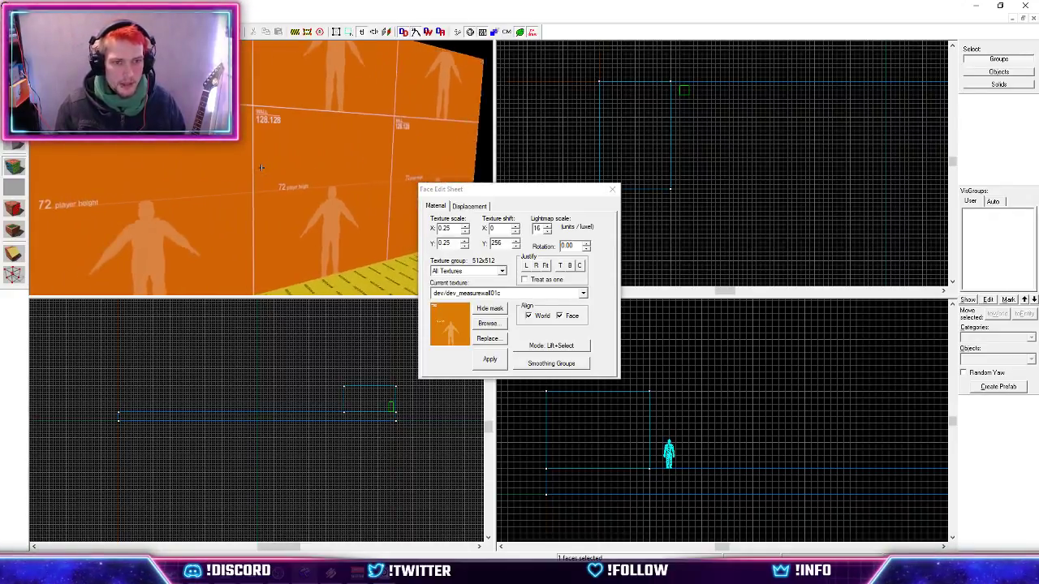
{"action": "left_click", "coordinate": [612, 190]}
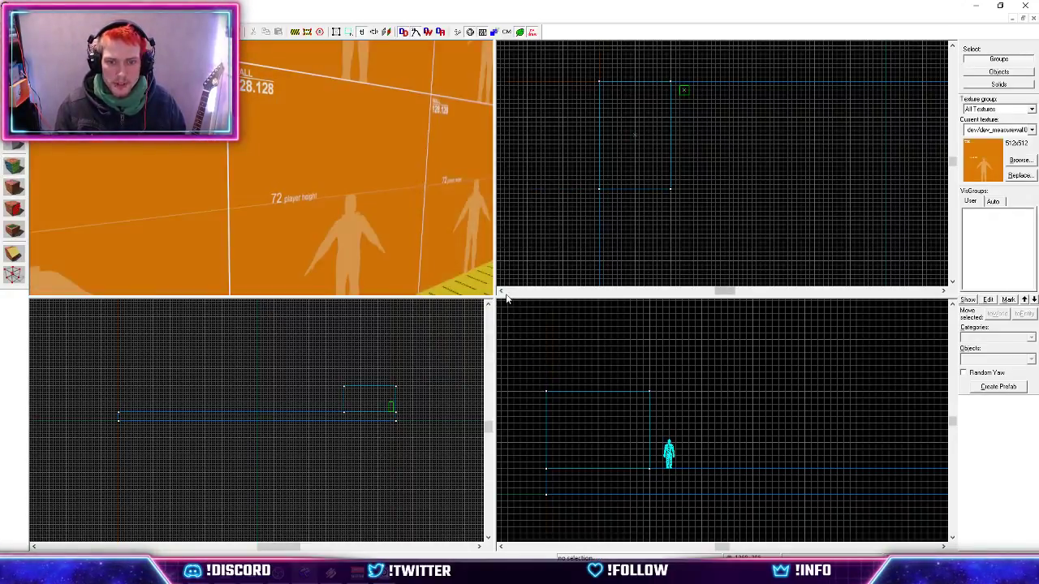
Enlarge the 3D view and compare the texture's 72-unit player height line with the player start model.
{"action": "key", "text": "z"}
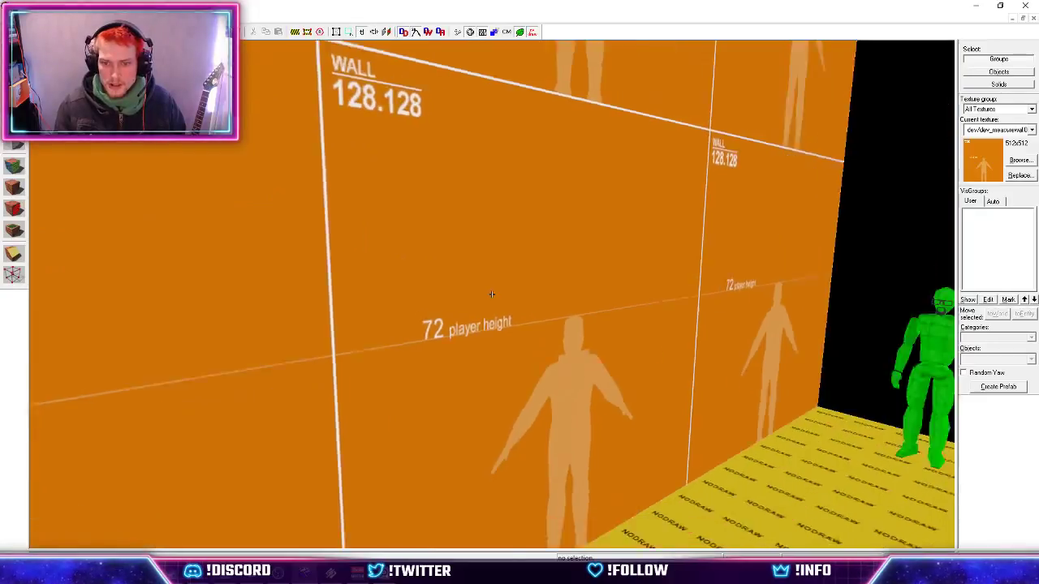
{"action": "key", "text": "w"}
{"action": "key", "text": "d"}
{"action": "key", "text": "s"}
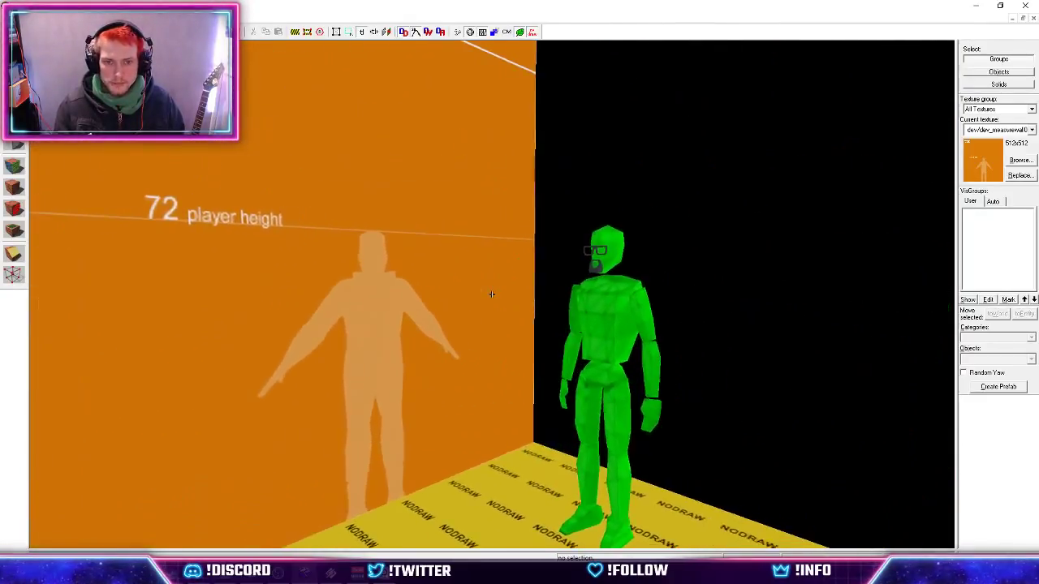
{"action": "key", "text": "z"}
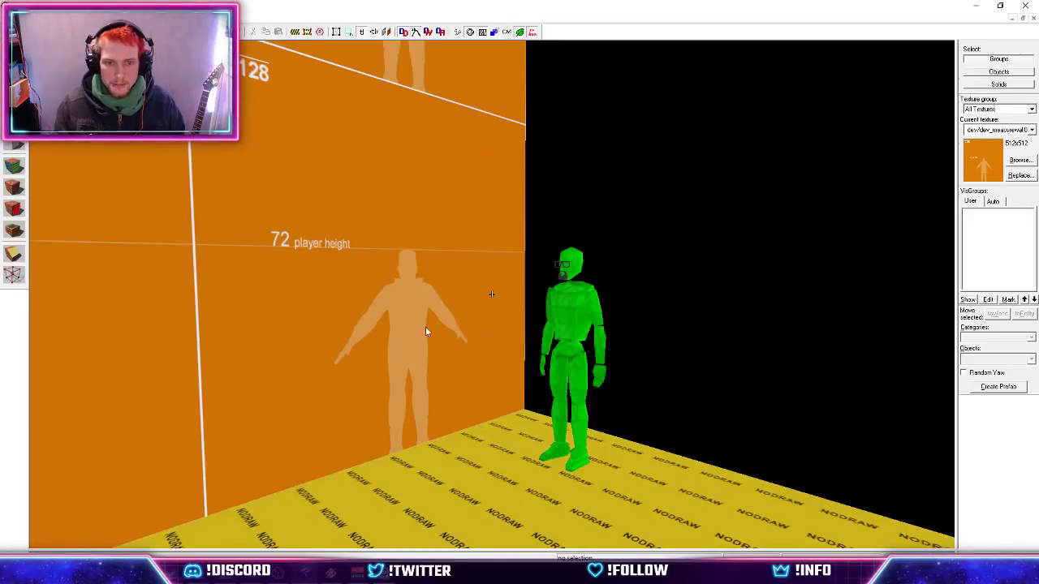
{"action": "key", "text": "s"}
{"action": "key", "text": "z"}
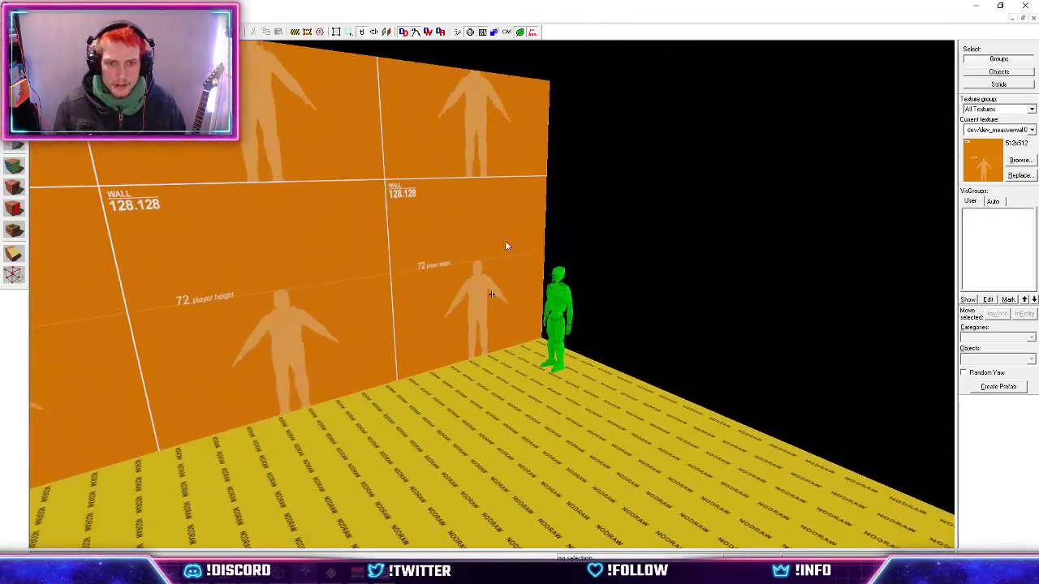
{"action": "key", "text": "w"}
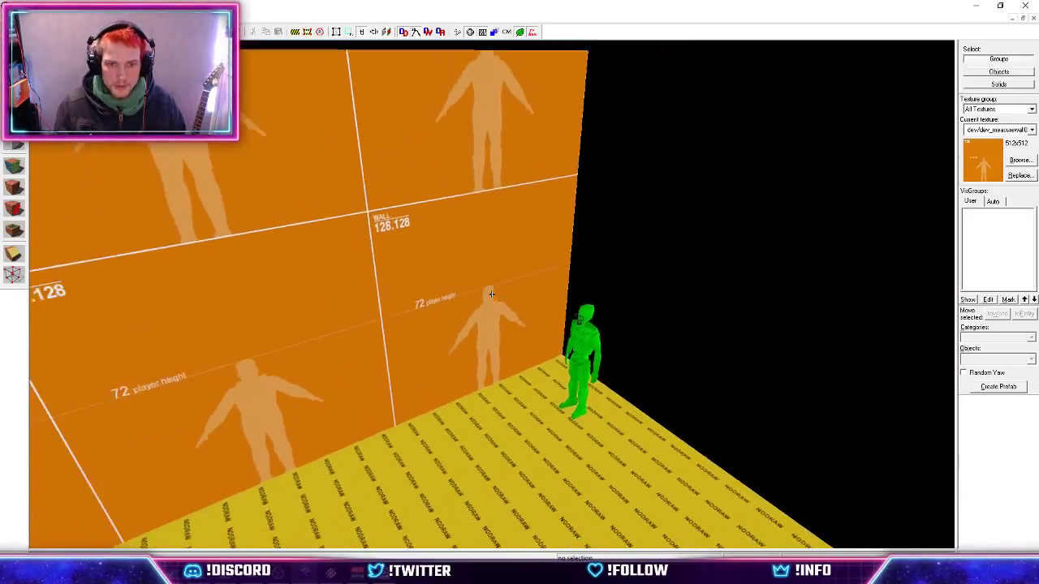
{"action": "key", "text": "s"}
{"action": "key", "text": "z"}
Select the block, restore the four-view layout and raise the block's top to a height of 256 units.
{"action": "left_click", "coordinate": [485, 280]}
{"action": "key", "text": "z"}
{"action": "key", "text": "s"}
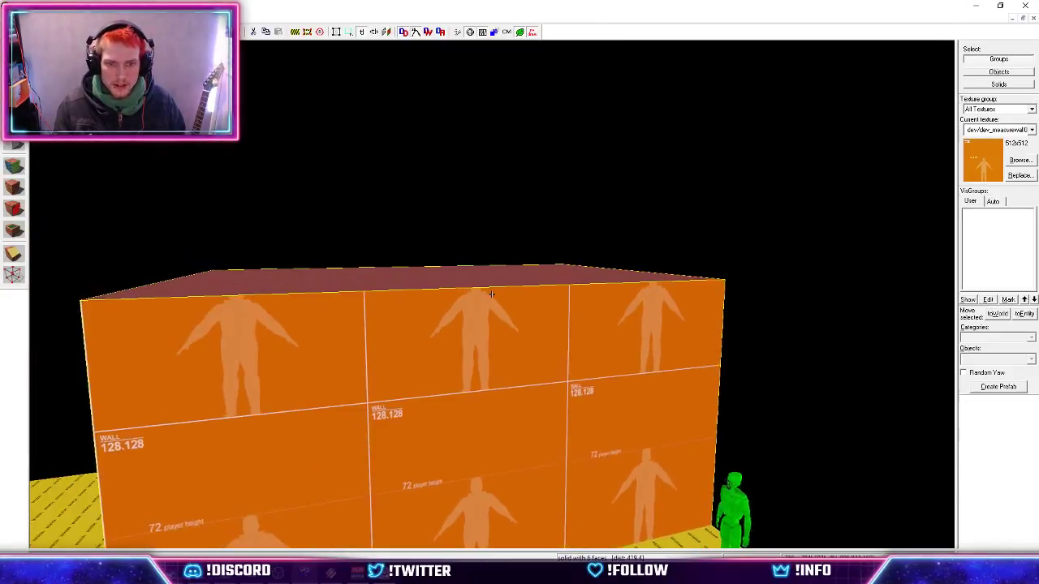
{"action": "key", "text": "z"}
{"action": "key", "text": "shift+z"}
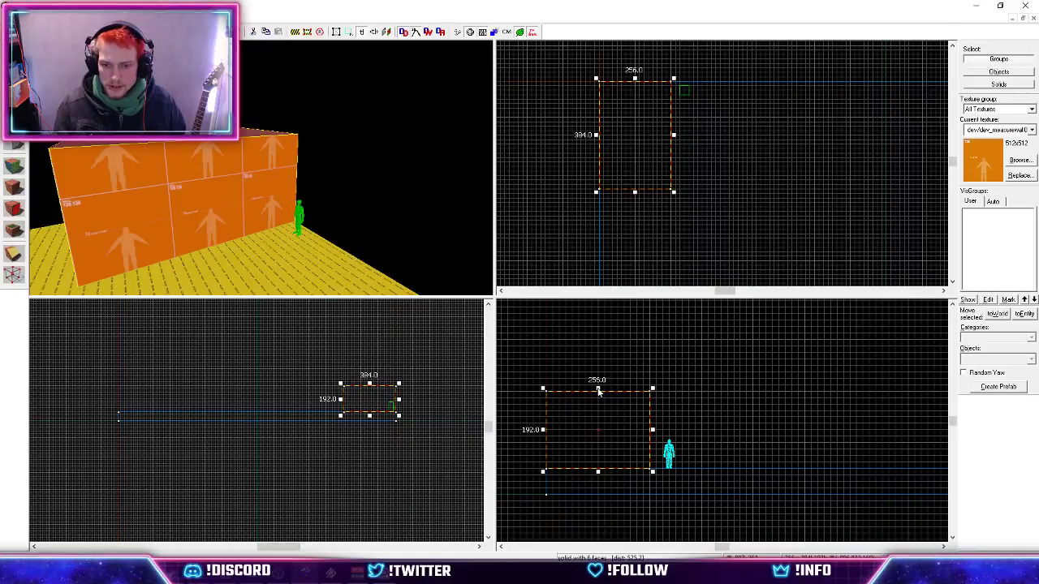
{"action": "left_click_drag", "start_coordinate": [598, 391], "coordinate": [599, 362]}
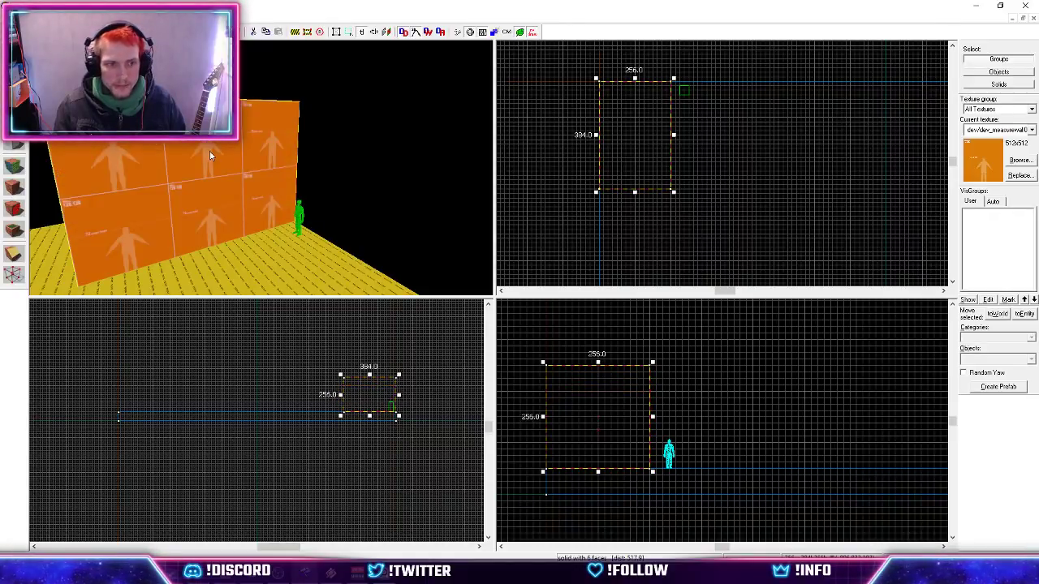
Inspect the raised block's textured long side, its untextured end and the floor beside it.
{"action": "key", "text": "z"}
{"action": "key", "text": "w"}
{"action": "key", "text": "s"}
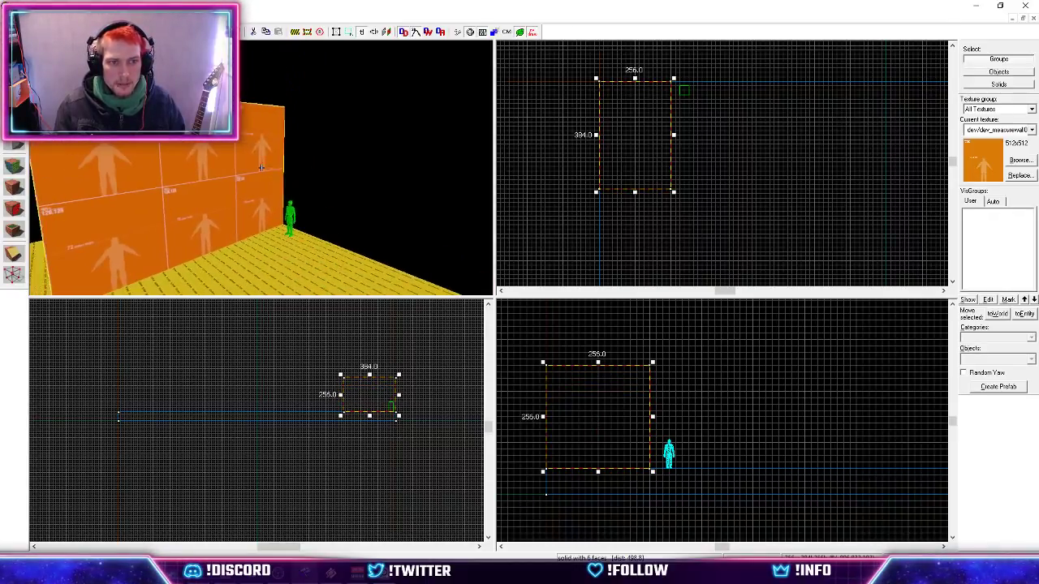
{"action": "key", "text": "z"}
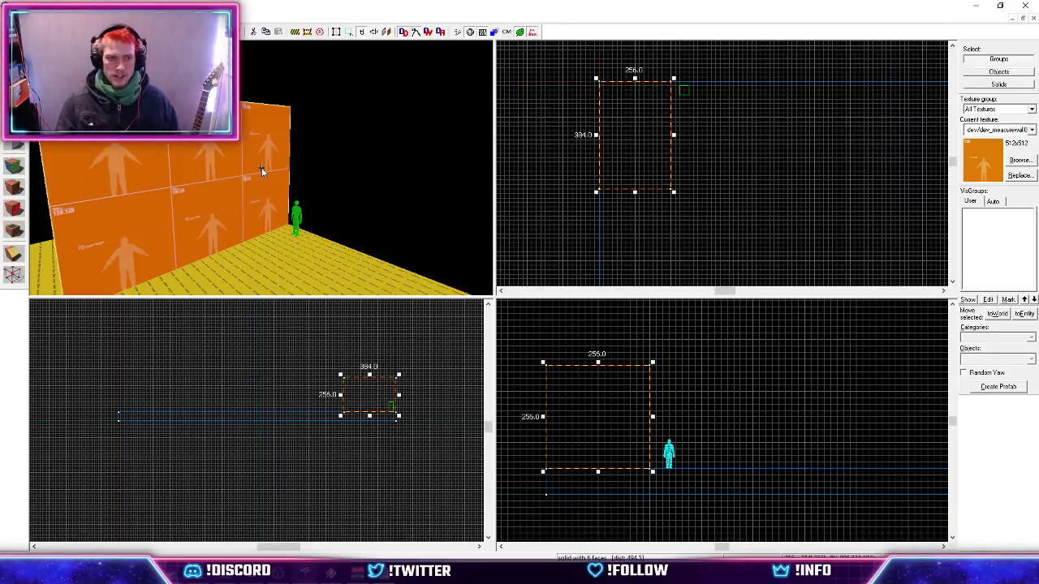
{"action": "key", "text": "w"}
{"action": "key", "text": "w"}
{"action": "key", "text": "s"}
{"action": "key", "text": "z"}
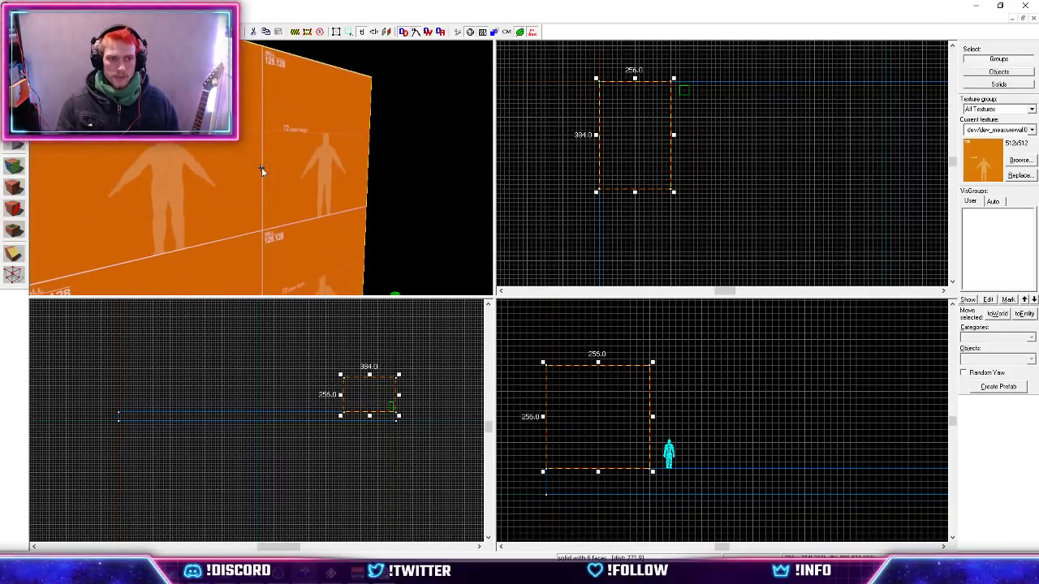
{"action": "key", "text": "z"}
{"action": "key", "text": "s"}
{"action": "key", "text": "a"}
{"action": "key", "text": "z"}
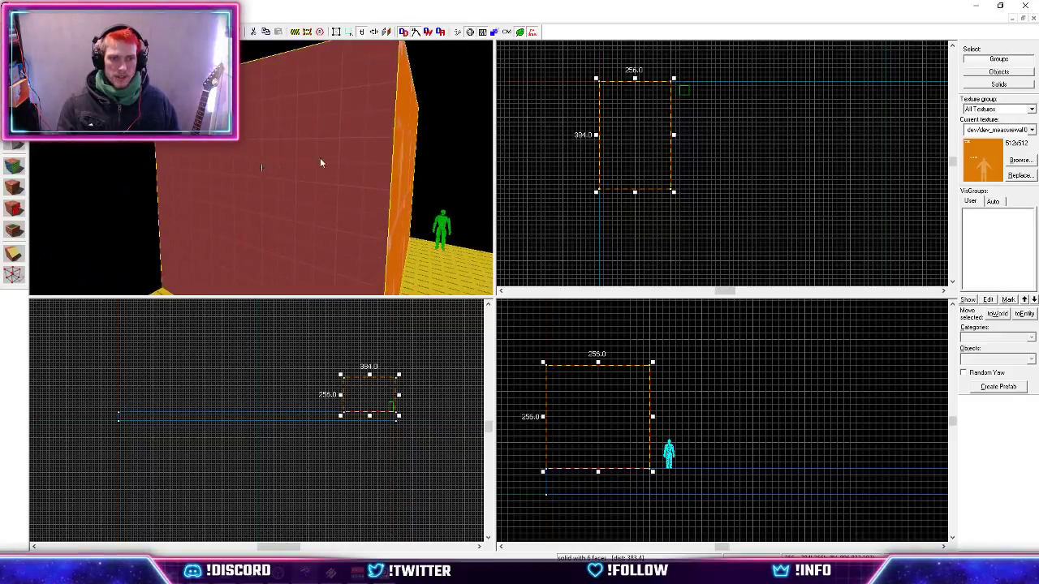
{"action": "key", "text": "z"}
{"action": "key", "text": "d"}
{"action": "key", "text": "d"}
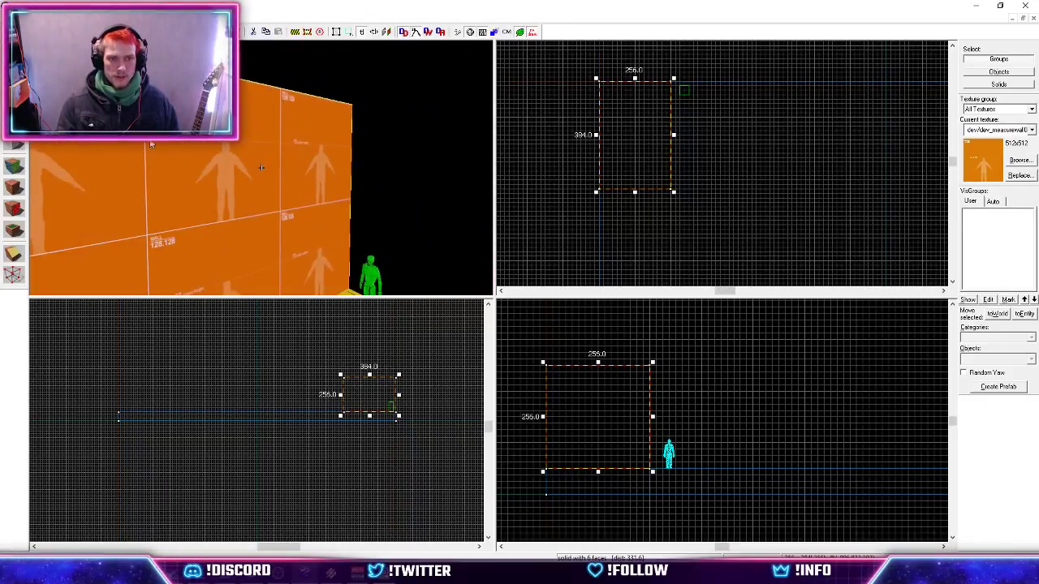
{"action": "key", "text": "z"}
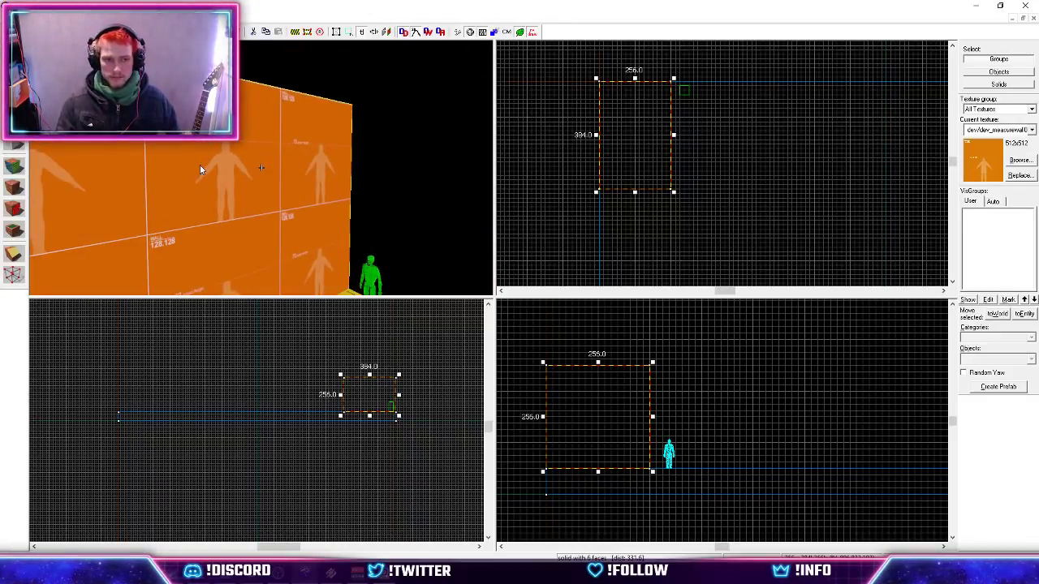
{"action": "key", "text": "z"}
{"action": "key", "text": "z"}
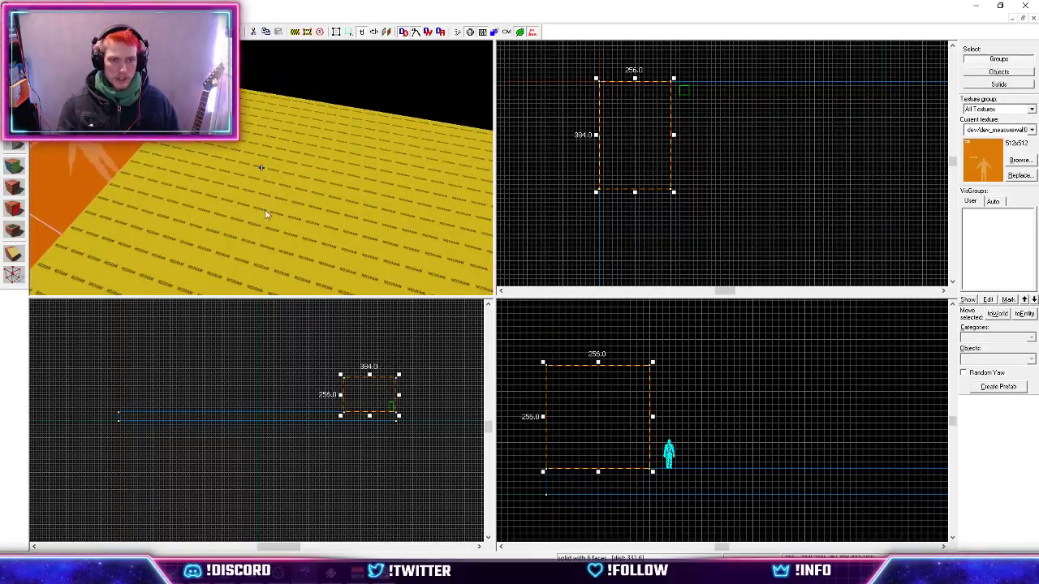
{"action": "key", "text": "z"}
{"action": "key", "text": "z"}
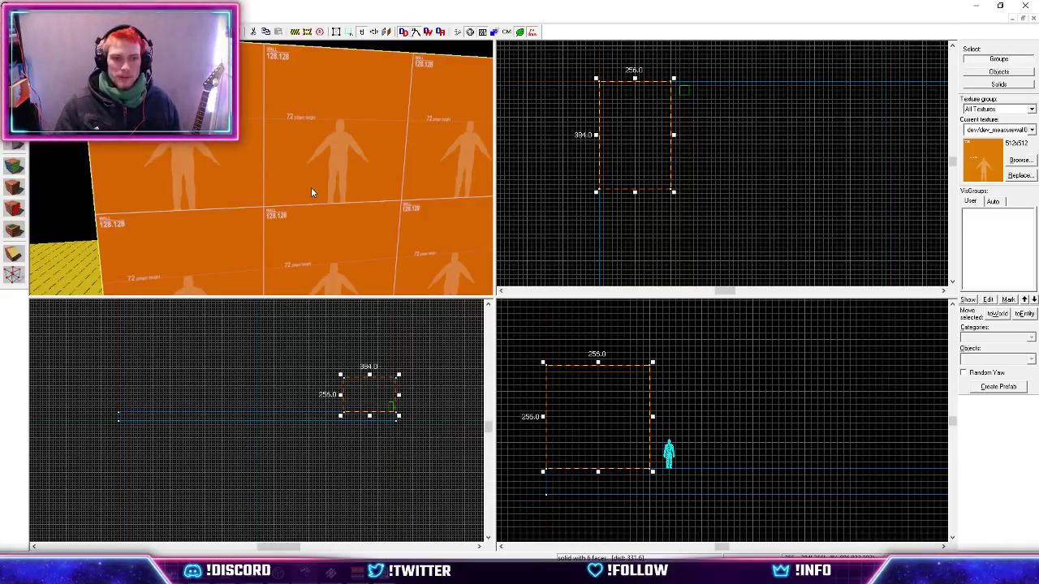
Compare the raised block's scale with the player start from close up and from farther away.
{"action": "key", "text": "z"}
{"action": "key", "text": "w"}
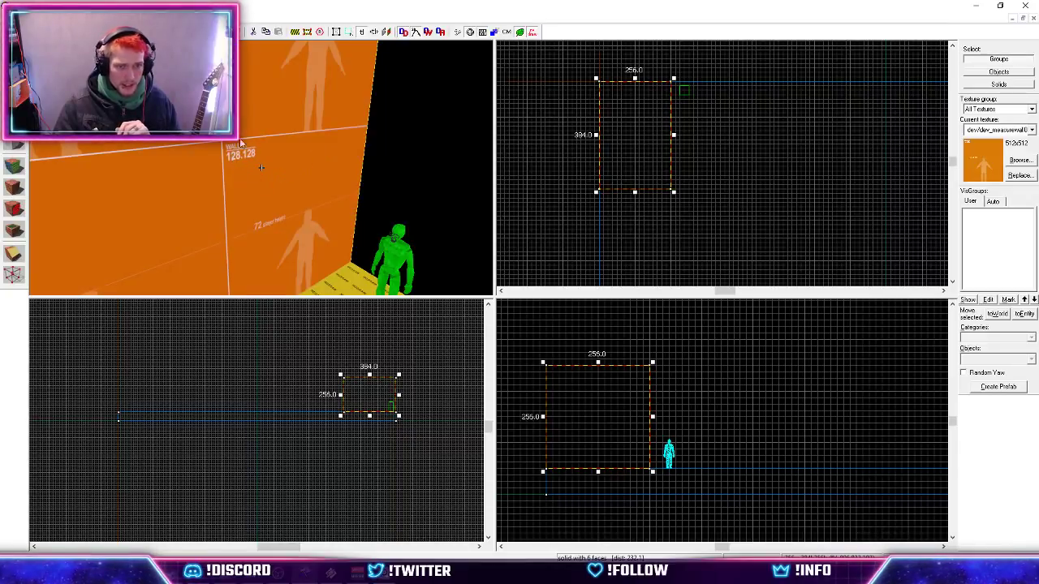
{"action": "key", "text": "z"}
{"action": "key", "text": "w"}
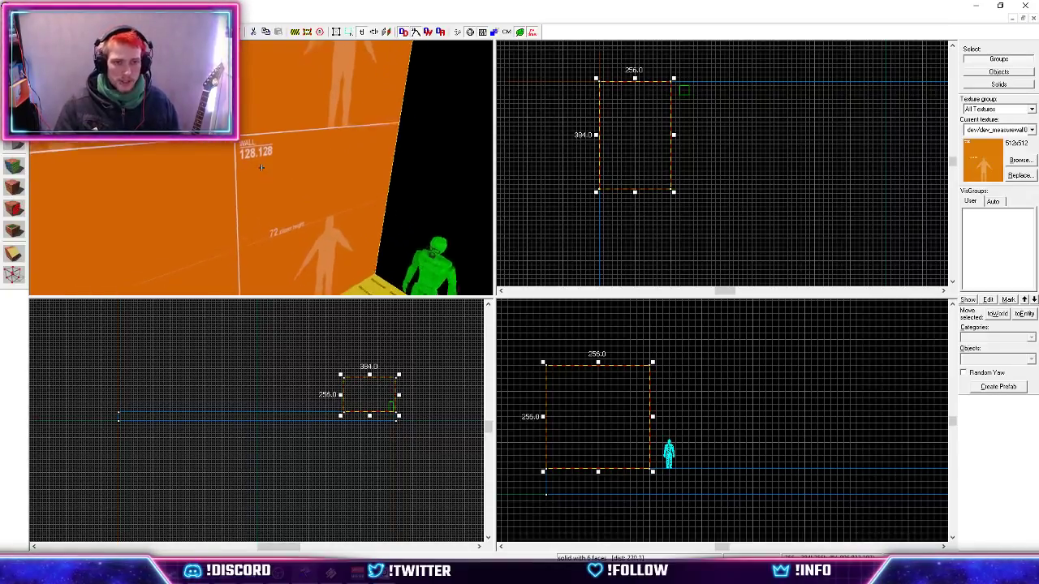
{"action": "key", "text": "s"}
{"action": "key", "text": "z"}
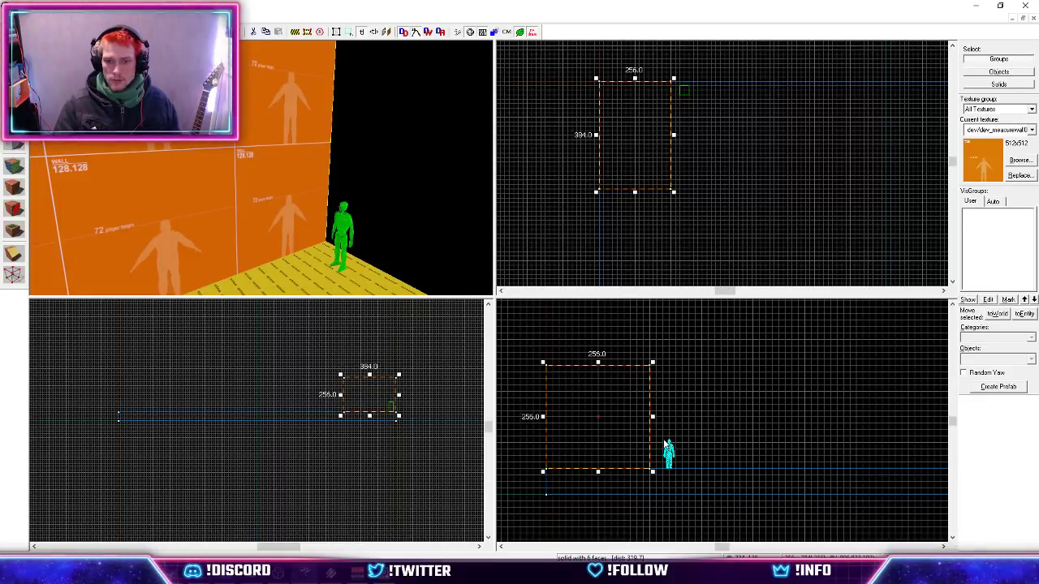
{"action": "key", "text": "z"}
{"action": "key", "text": "s"}
{"action": "key", "text": "z"}
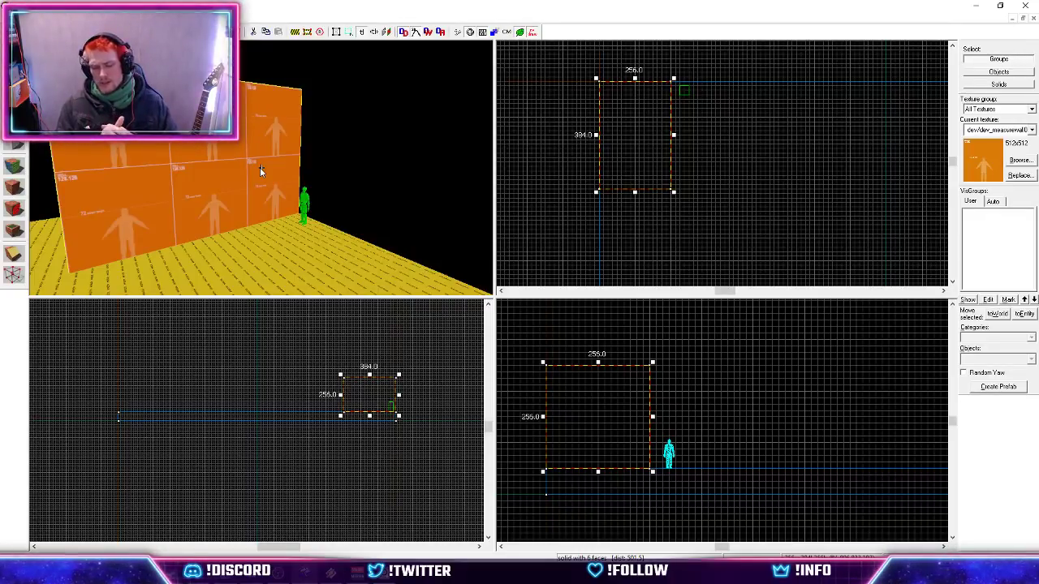
{"action": "key", "text": "z"}
{"action": "key", "text": "w"}
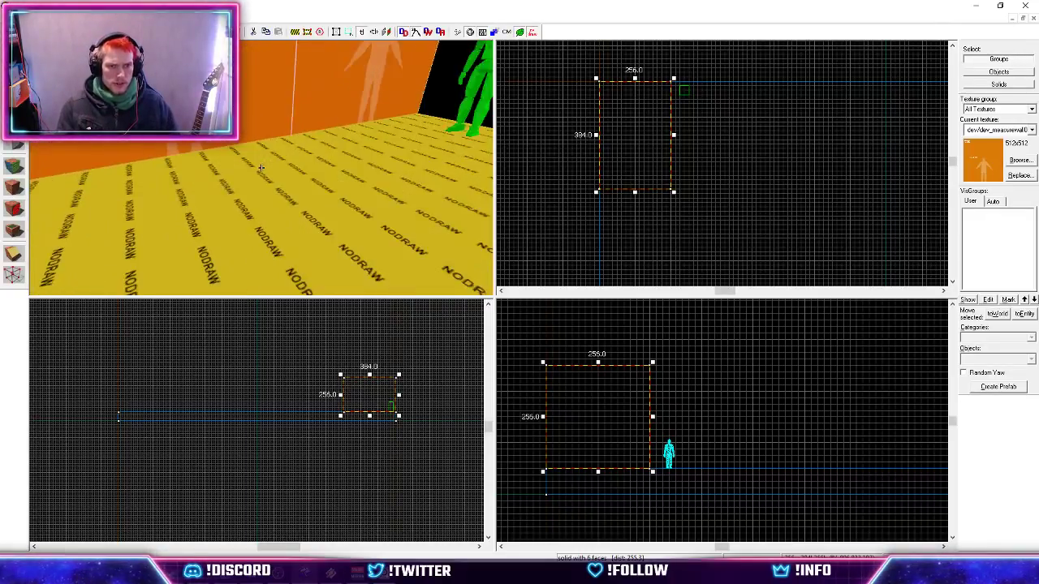
{"action": "key", "text": "s"}
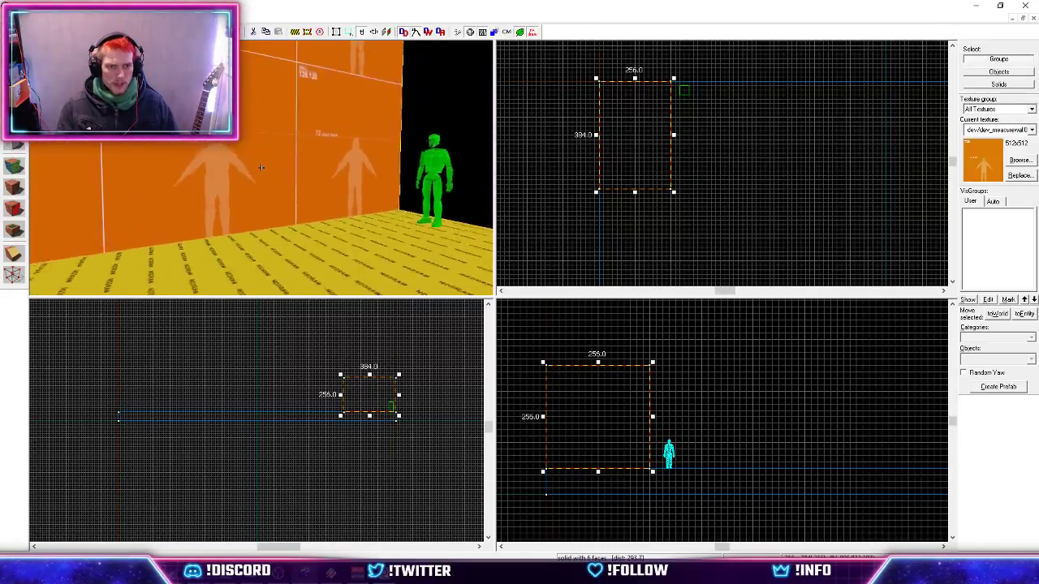
{"action": "key", "text": "z"}
{"action": "key", "text": "s"}
{"action": "key", "text": "z"}
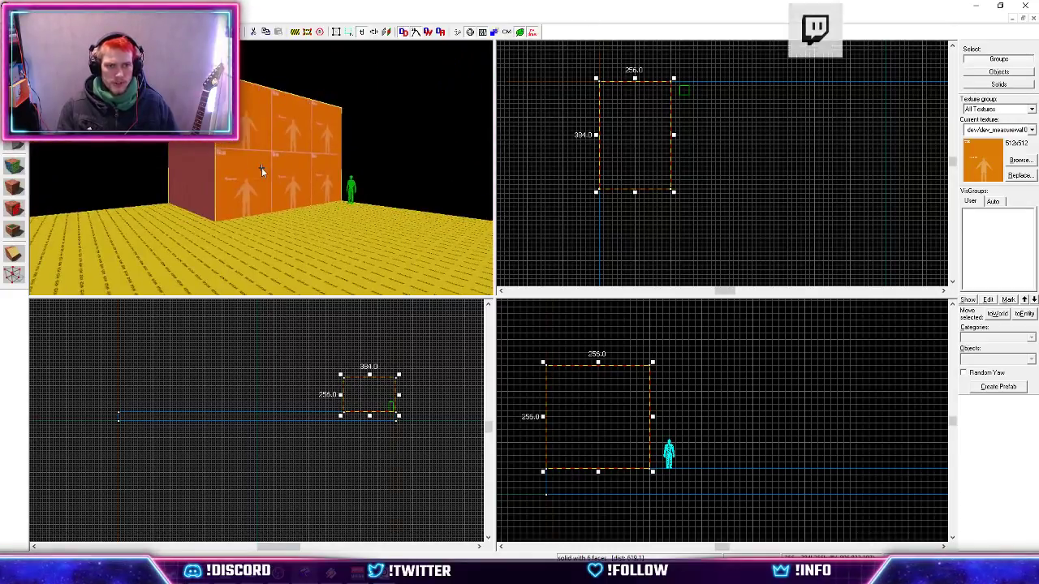
Enlarge the 3D viewport within the four-view layout and examine the block and the surrounding floor from several angles.
{"action": "left_click_drag", "start_coordinate": [494, 298], "coordinate": [678, 419]}
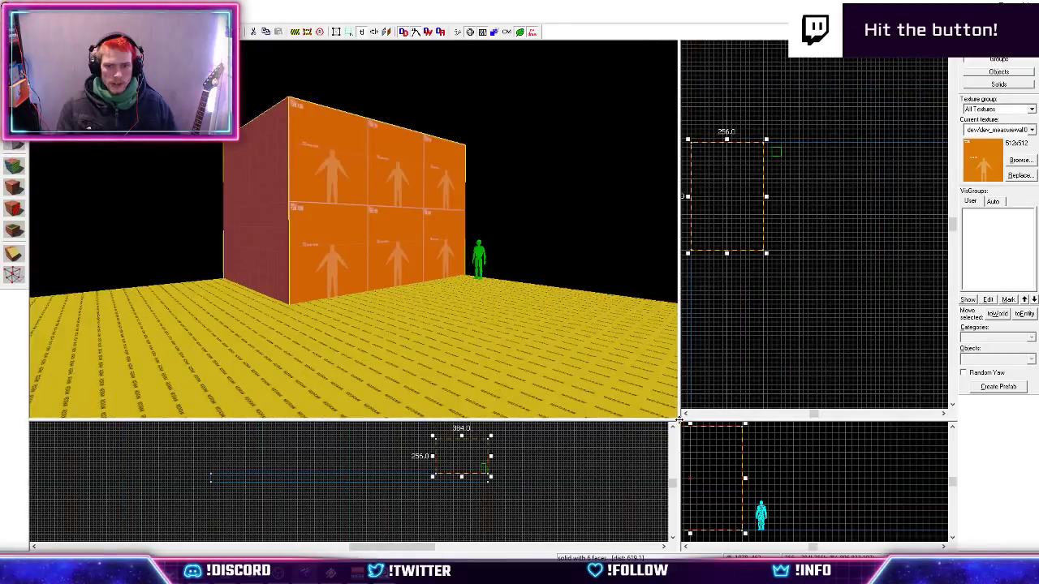
{"action": "key", "text": "z"}
{"action": "key", "text": "w"}
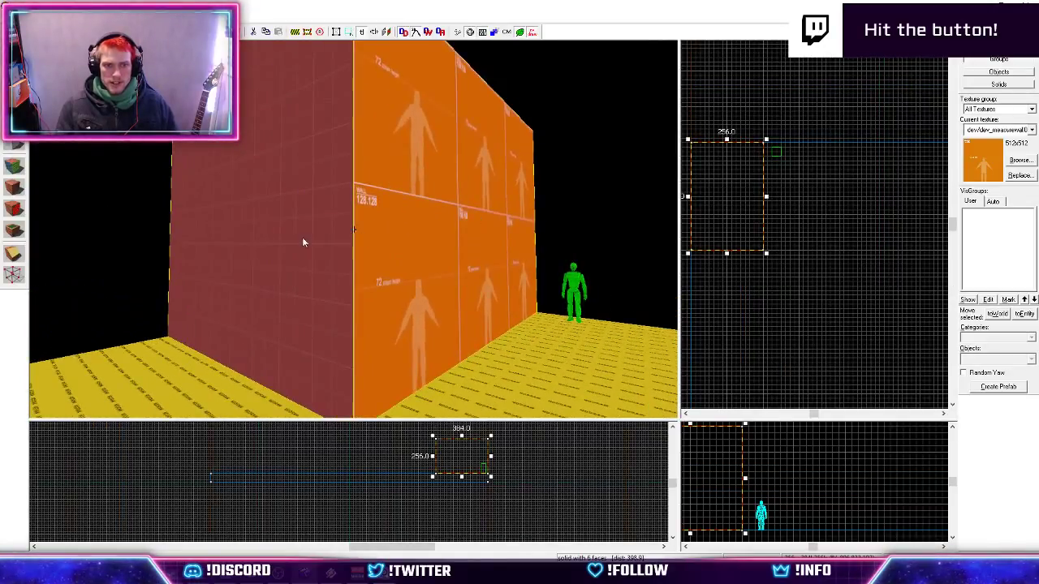
{"action": "key", "text": "s"}
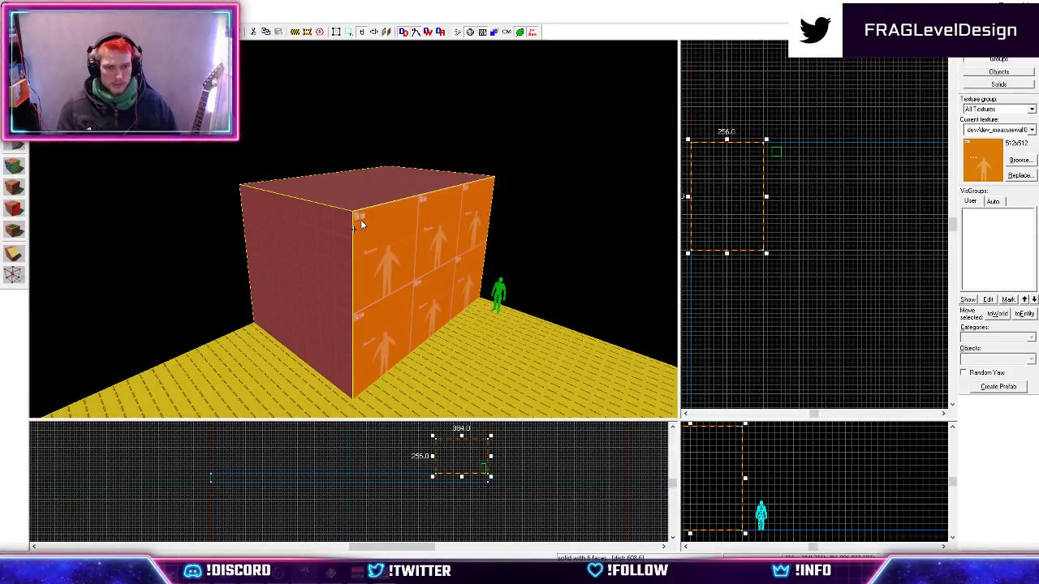
{"action": "key", "text": "z"}
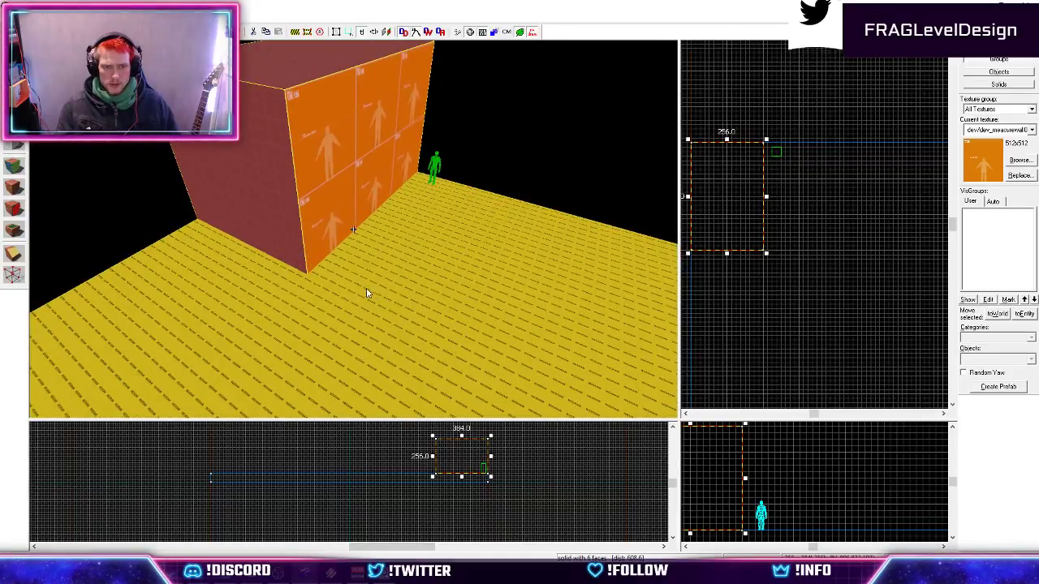
{"action": "key", "text": "z"}
{"action": "key", "text": "w"}
{"action": "key", "text": "z"}
{"action": "key", "text": "z"}
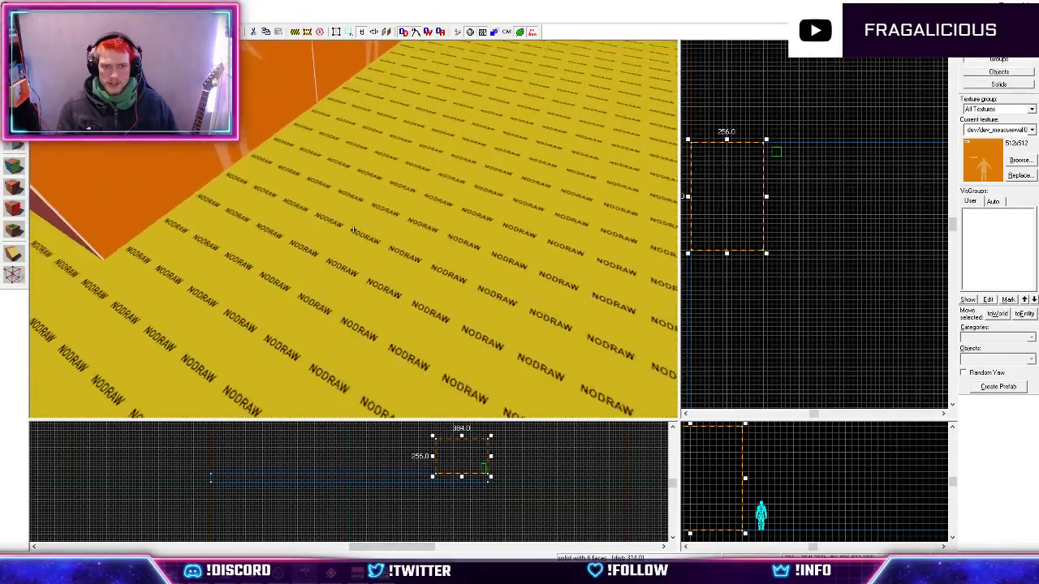
{"action": "key", "text": "s"}
{"action": "key", "text": "z"}
{"action": "left_click", "coordinate": [1009, 161]}
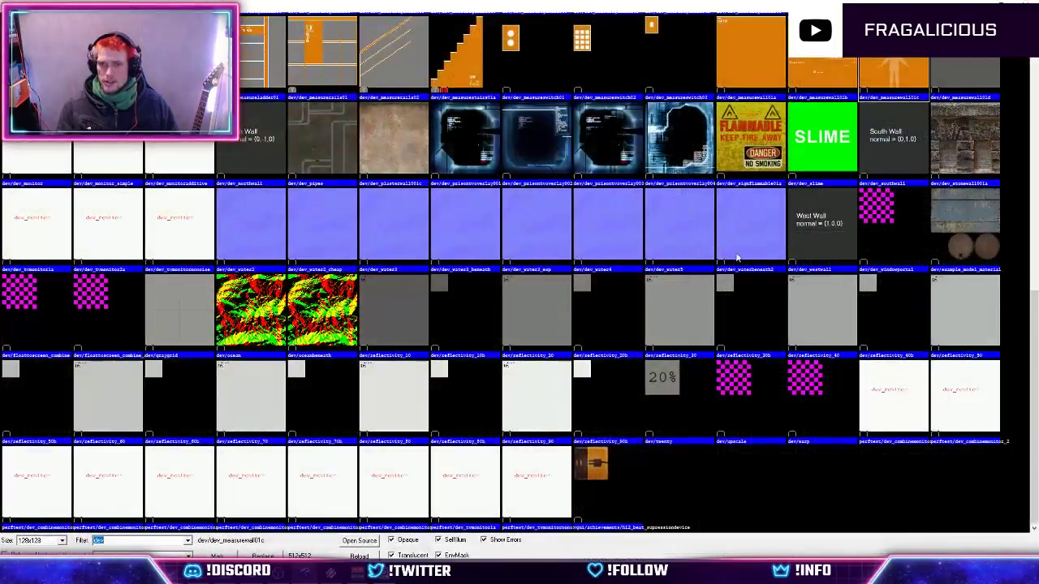
{"action": "scroll", "coordinate": [687, 230], "scroll_direction": "up", "scroll_amount": 5}
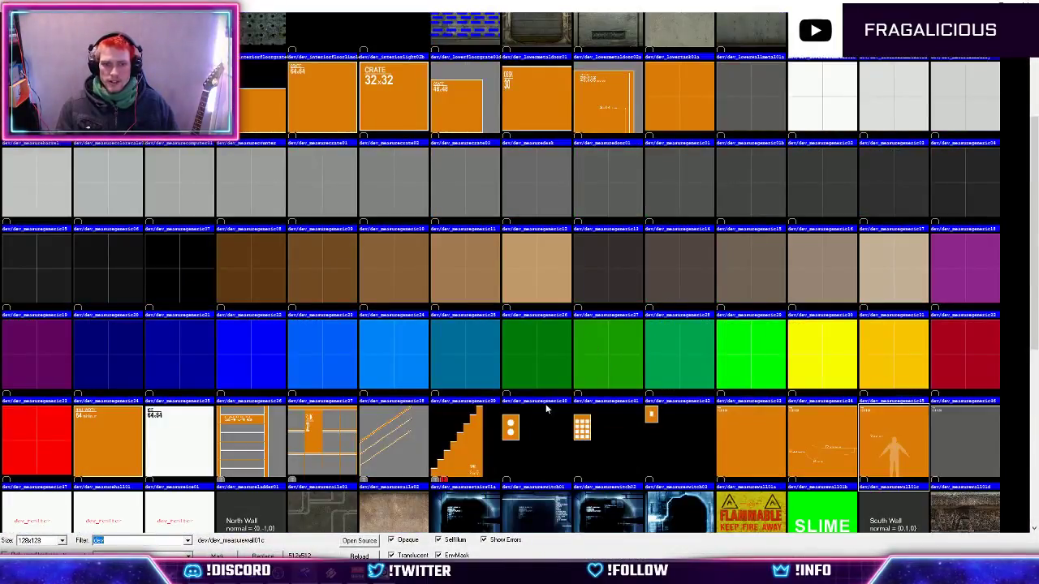
{"action": "double_click", "coordinate": [956, 279]}
Texture the floor's top face with dev/dev_measuregeneric32 and leave the face editor.
{"action": "key", "text": "shift+a"}
{"action": "left_click", "coordinate": [422, 288]}
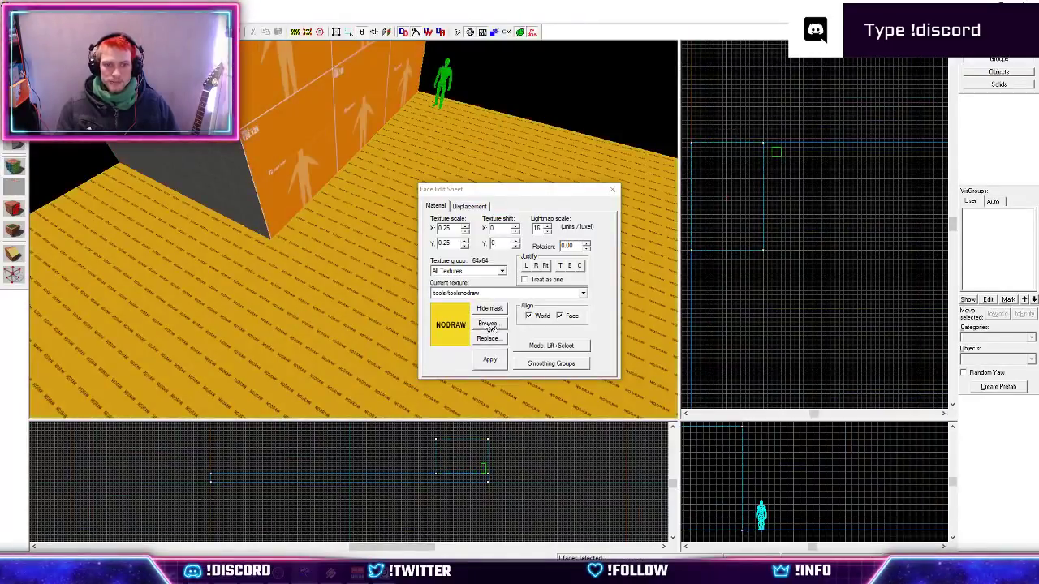
{"action": "left_click", "coordinate": [487, 293]}
{"action": "left_click", "coordinate": [492, 355]}
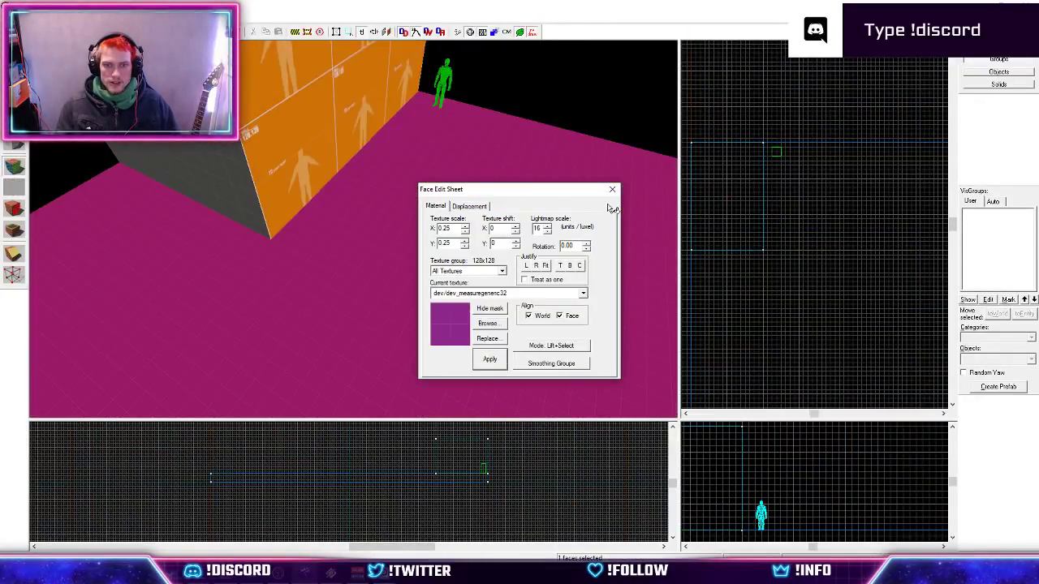
{"action": "left_click", "coordinate": [612, 189]}
Examine the block against the purple floor and sample the texture on its grey end face.
{"action": "key", "text": "z"}
{"action": "key", "text": "z"}
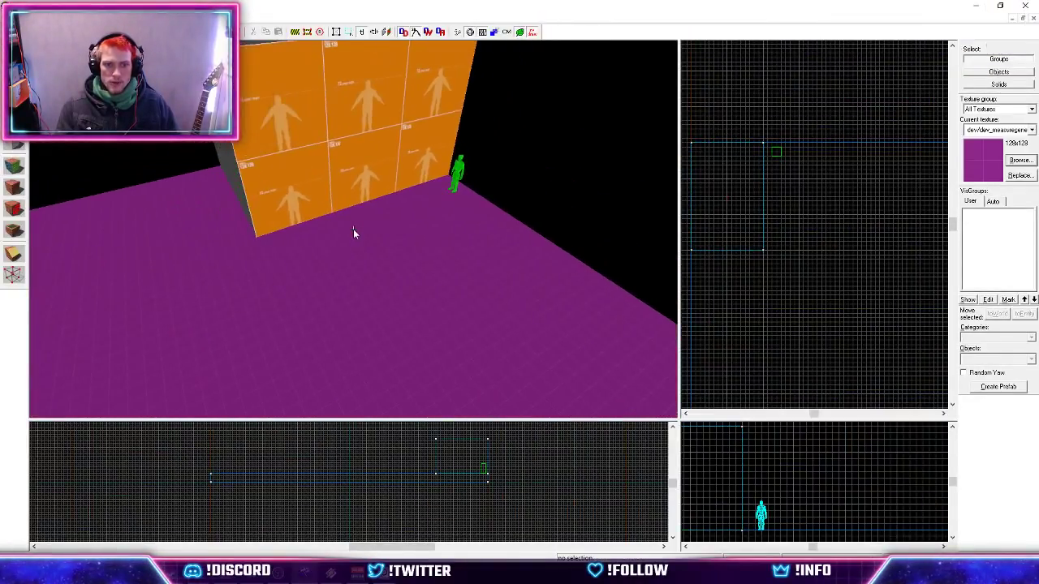
{"action": "key", "text": "z"}
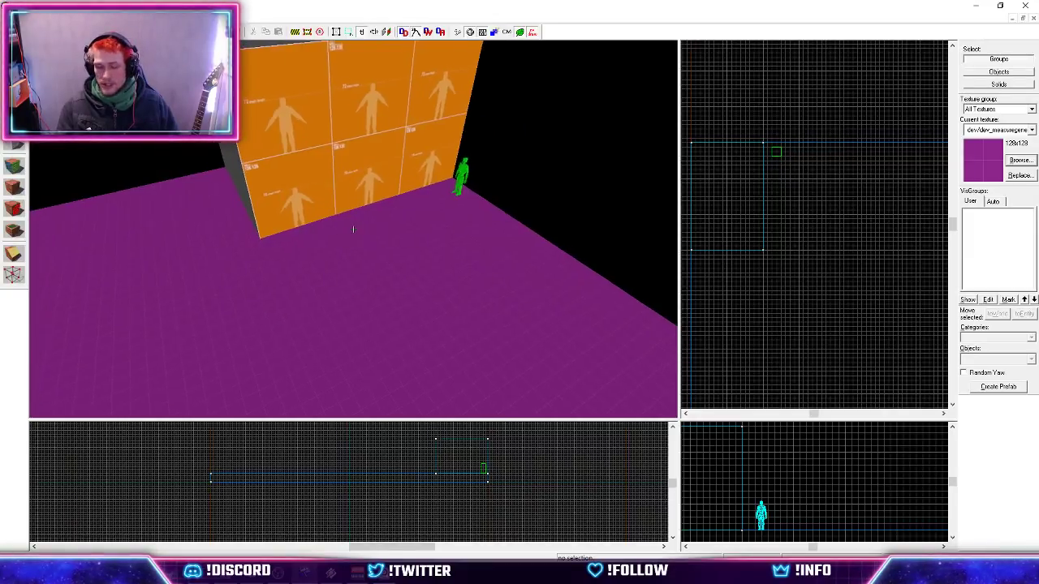
{"action": "key", "text": "w"}
{"action": "key", "text": "a"}
{"action": "key", "text": "s"}
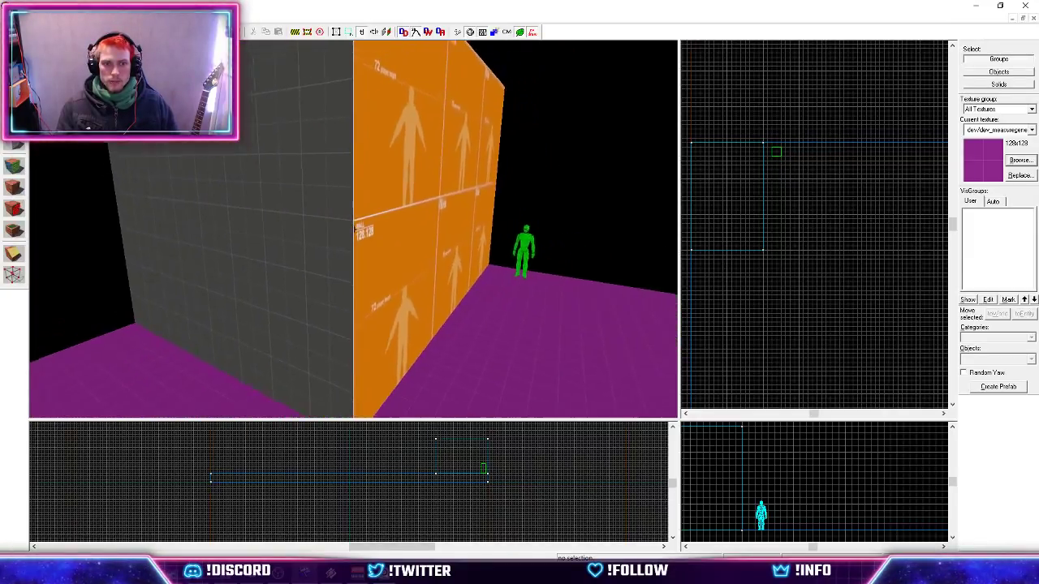
{"action": "key", "text": "z"}
{"action": "left_click", "coordinate": [379, 242]}
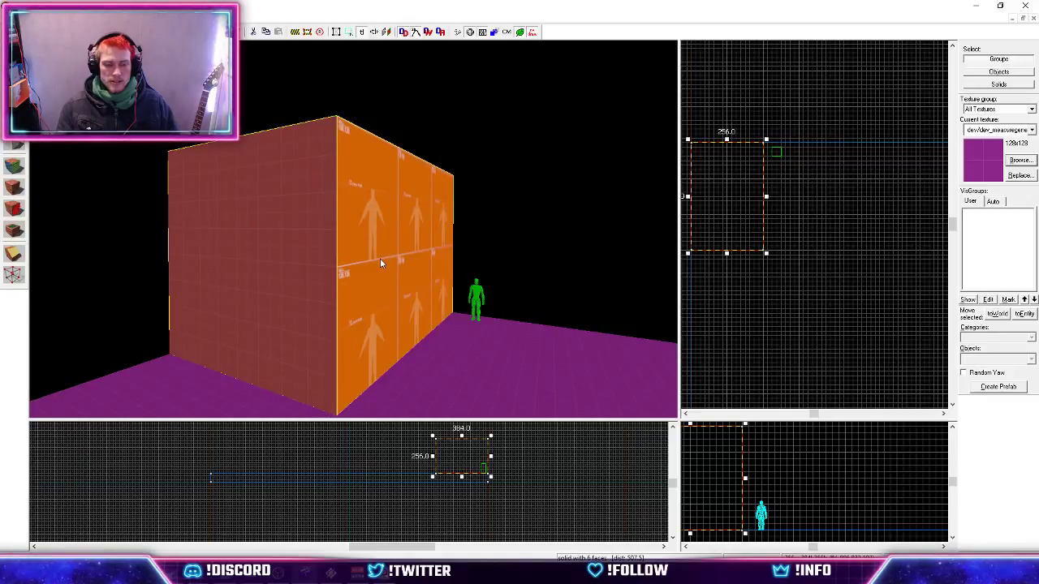
{"action": "key", "text": "shift+a"}
{"action": "left_click", "coordinate": [301, 271]}
{"action": "left_click", "coordinate": [612, 190]}
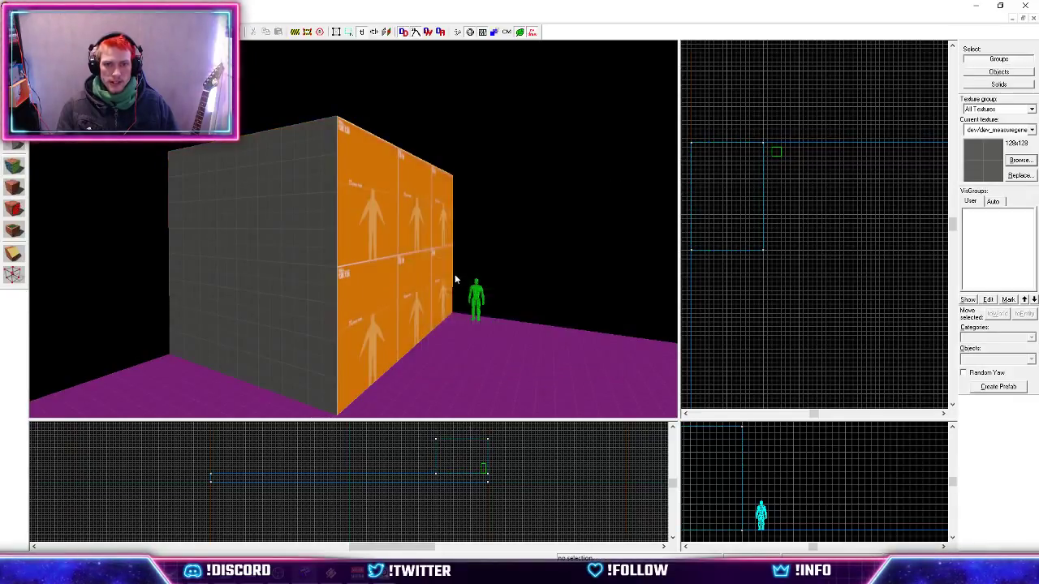
Apply the tools/toolsnodraw texture to the block's underside.
{"action": "key", "text": "z"}
{"action": "key", "text": "w"}
{"action": "key", "text": "w"}
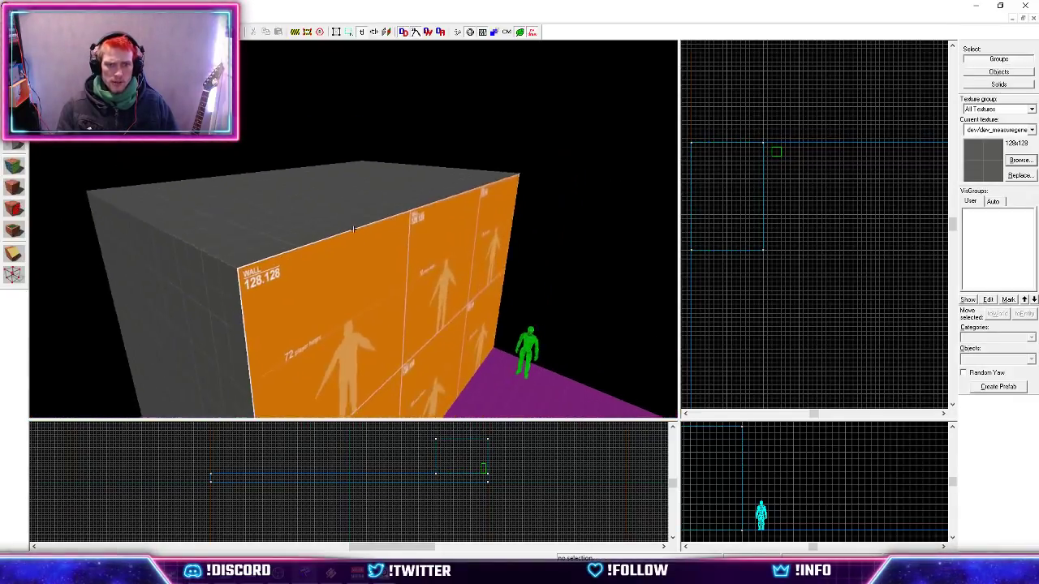
{"action": "key", "text": "w"}
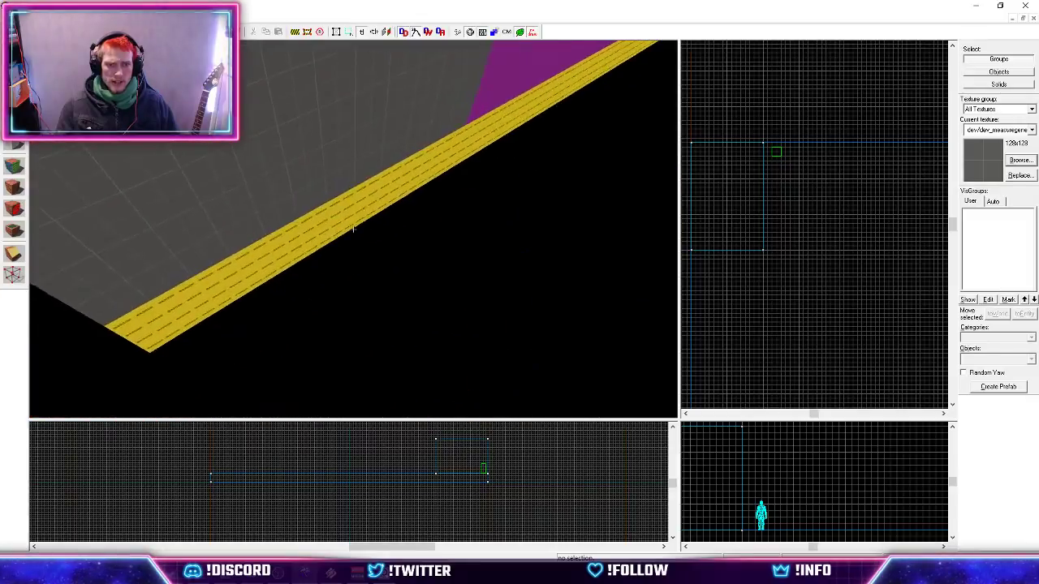
{"action": "key", "text": "w"}
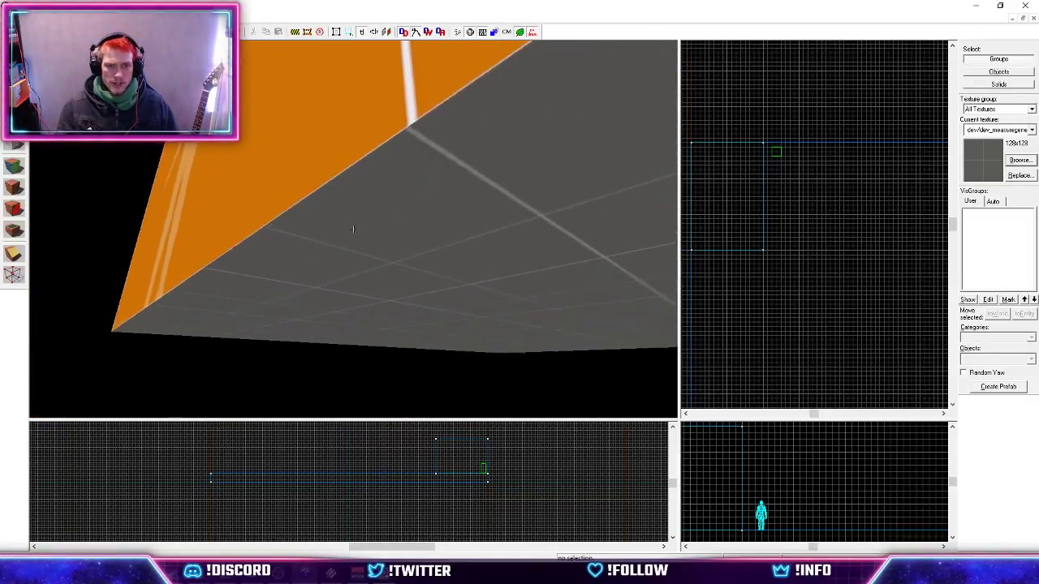
{"action": "key", "text": "shift+a"}
{"action": "left_click", "coordinate": [349, 234]}
{"action": "left_click", "coordinate": [456, 293]}
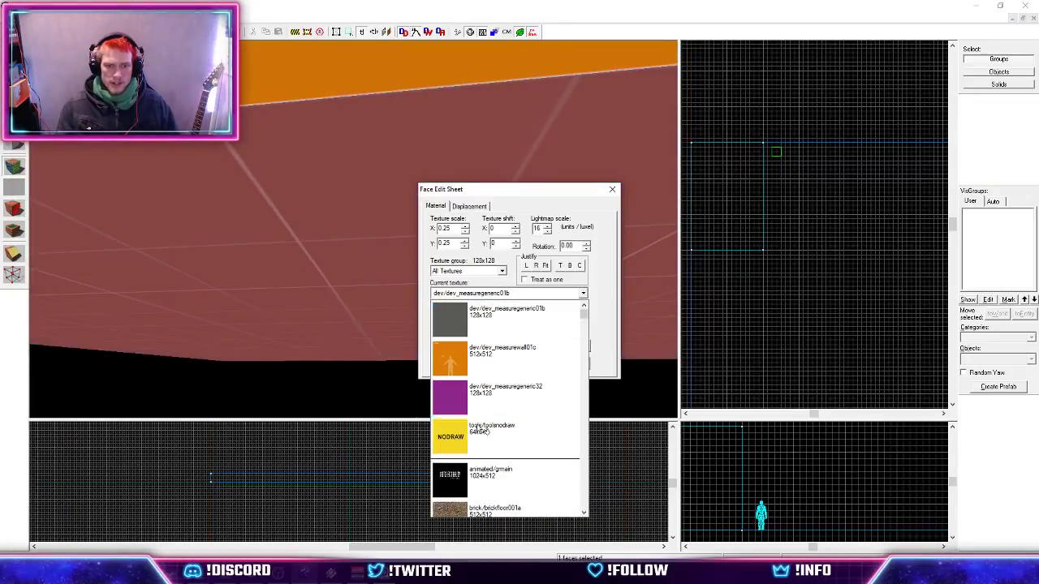
{"action": "left_click", "coordinate": [491, 378]}
{"action": "left_click", "coordinate": [331, 266]}
{"action": "key", "text": "s"}
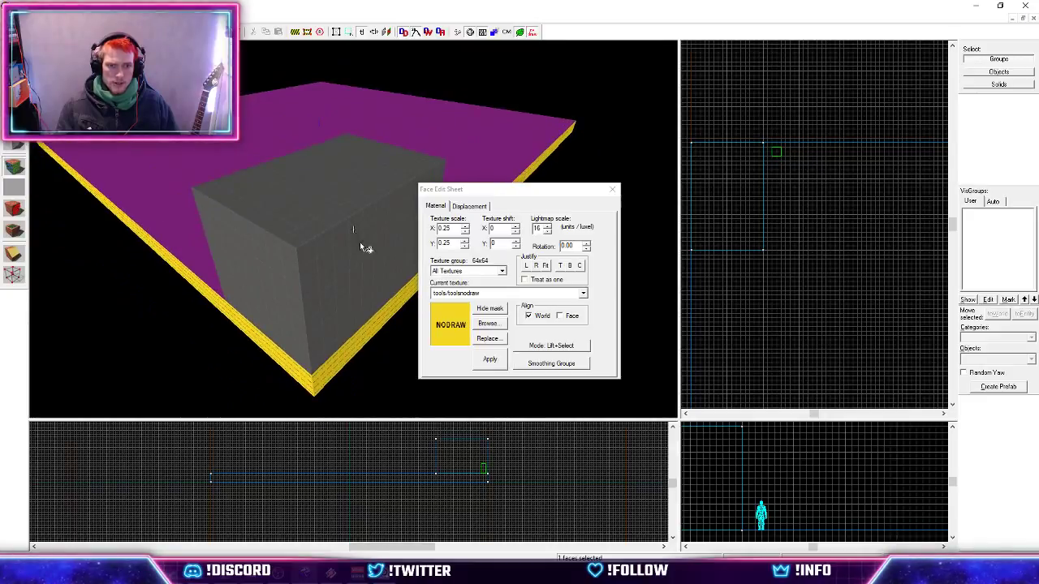
Apply tools/toolsnodraw to the block's two outward-facing sides flush with the floor's edges and to its top face.
{"action": "left_click", "coordinate": [351, 264]}
{"action": "left_click", "coordinate": [450, 294]}
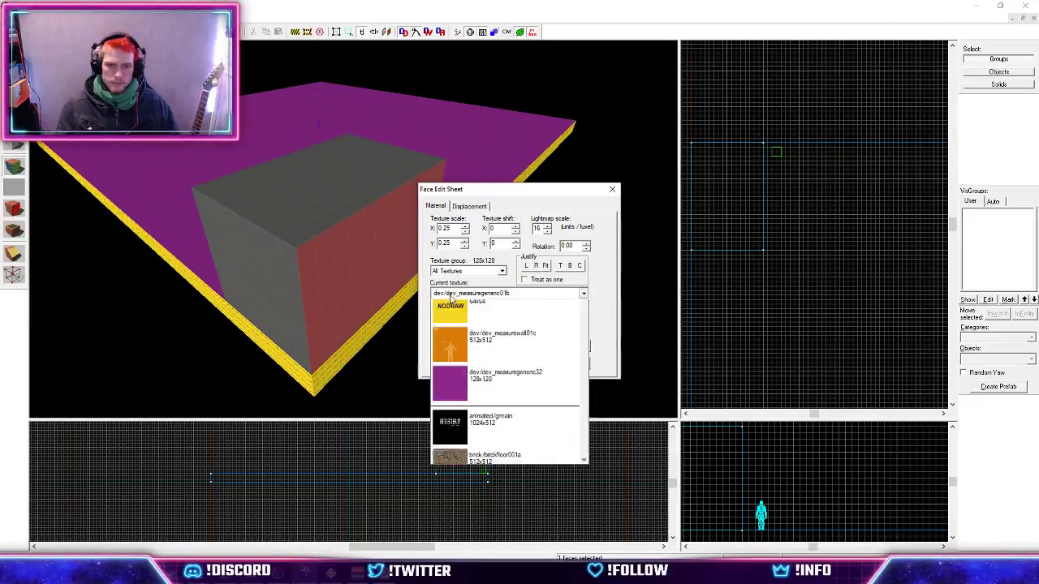
{"action": "left_click", "coordinate": [454, 328]}
{"action": "left_click", "coordinate": [490, 359]}
{"action": "right_click", "coordinate": [292, 288]}
{"action": "right_click", "coordinate": [316, 221]}
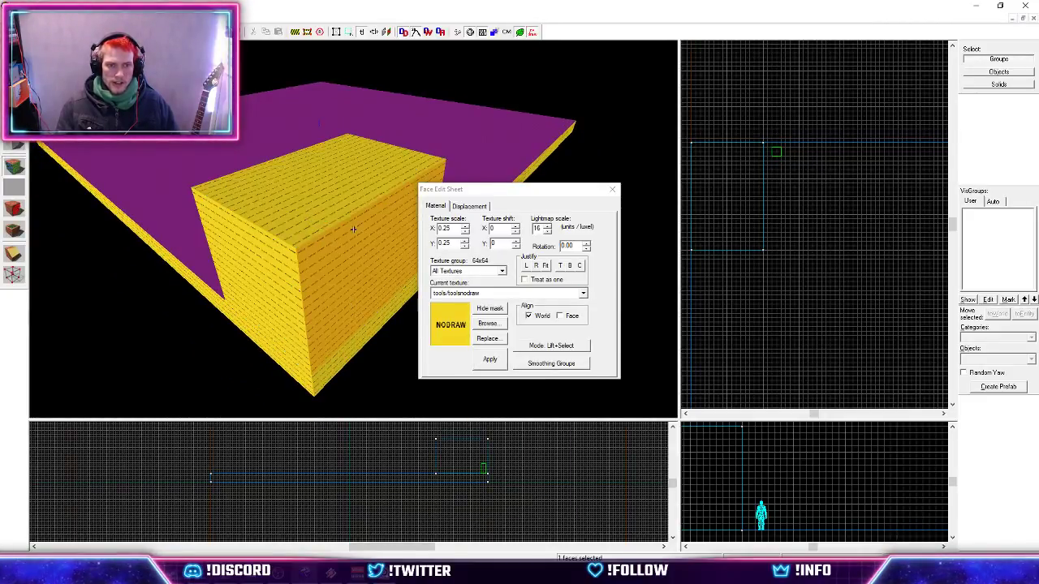
Close the face editor and inspect the block's orange long side and grey end beside the player start.
{"action": "key", "text": "w"}
{"action": "key", "text": "s"}
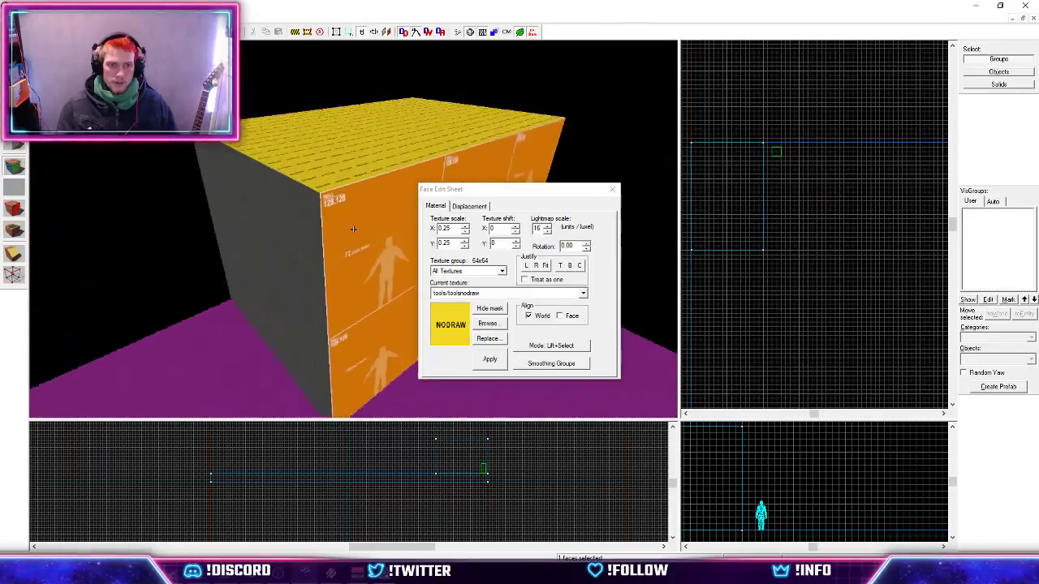
{"action": "key", "text": "shift+s"}
{"action": "key", "text": "w"}
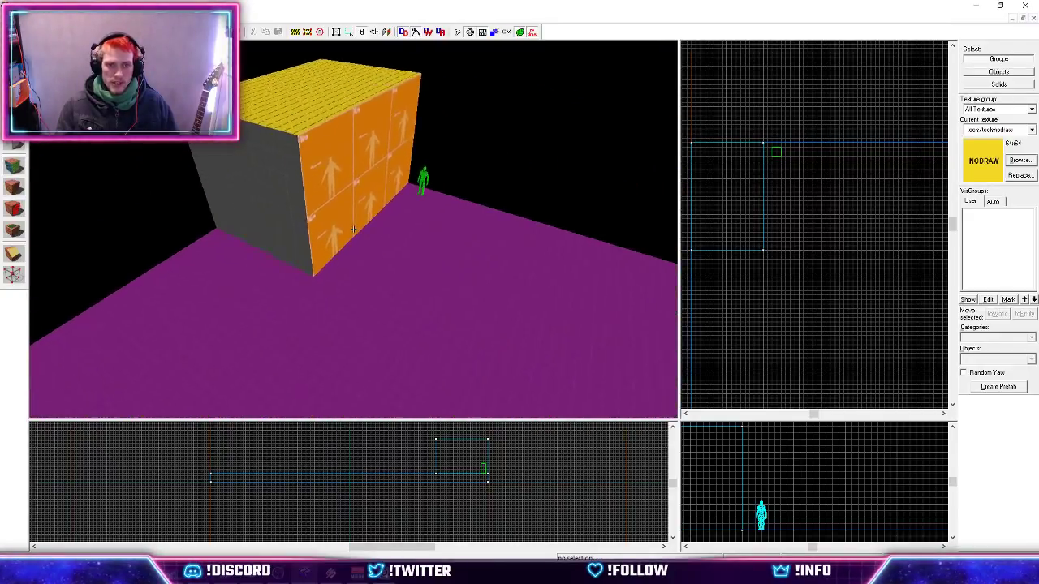
{"action": "key", "text": "s"}
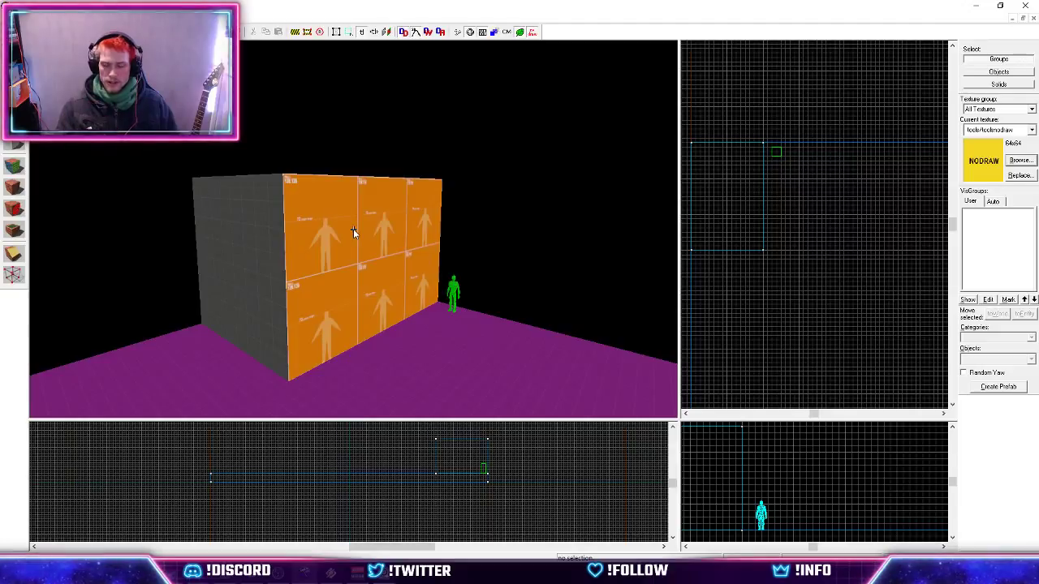
{"action": "key", "text": "z"}
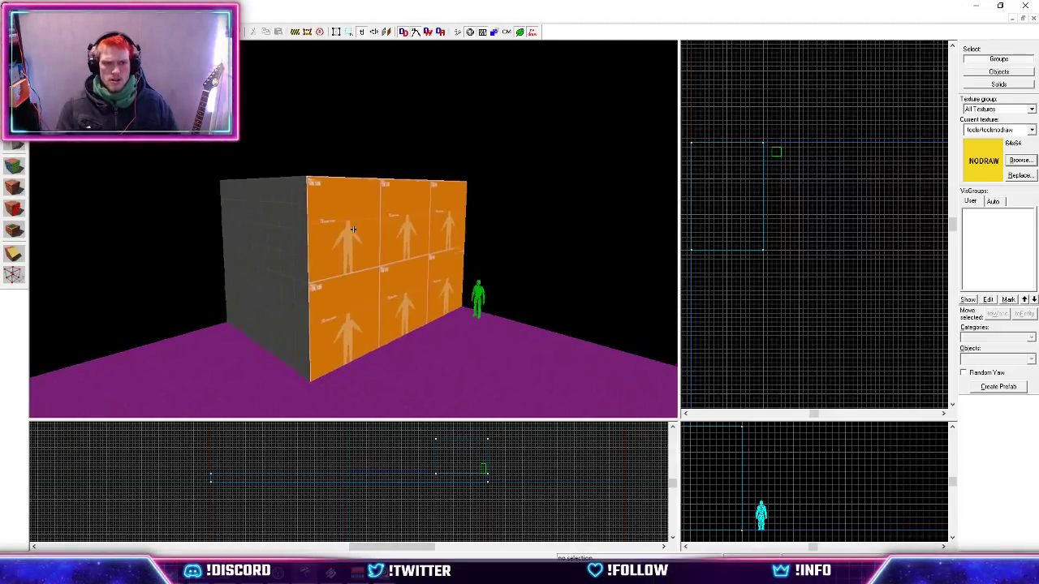
Try to retexture the block's top face with dev/dev_measuregeneric01b sampled from its grey end.
{"action": "key", "text": "w"}
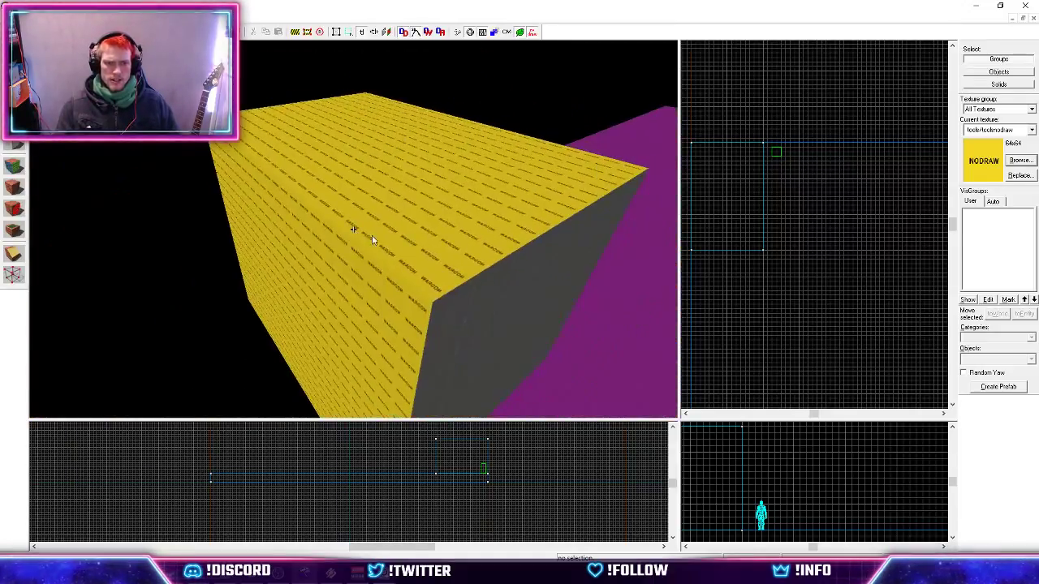
{"action": "key", "text": "shift+a"}
{"action": "left_click", "coordinate": [353, 230]}
{"action": "key", "text": "z"}
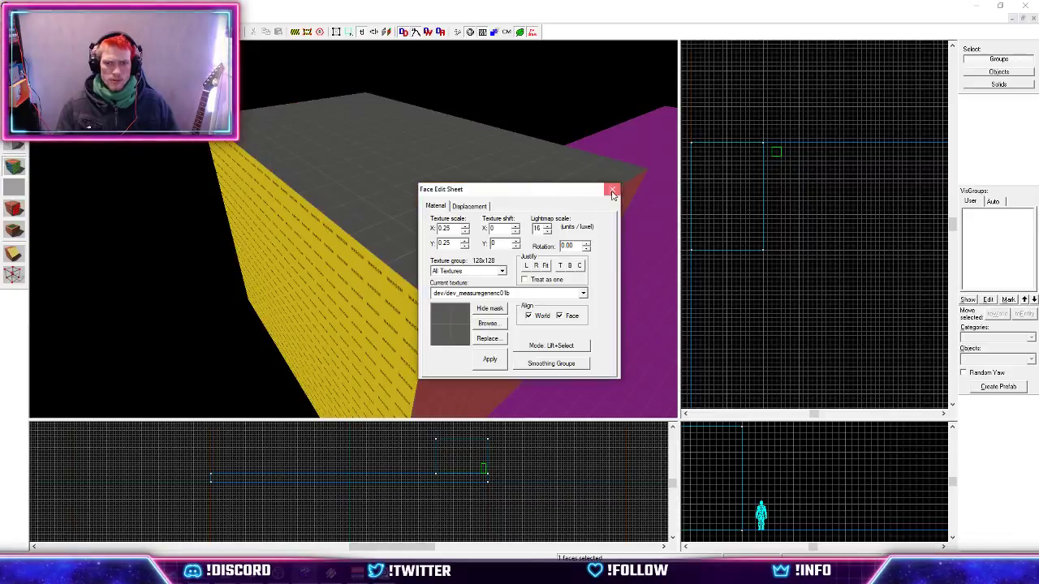
{"action": "key", "text": "shift+a"}
{"action": "key", "text": "z"}
{"action": "key", "text": "s"}
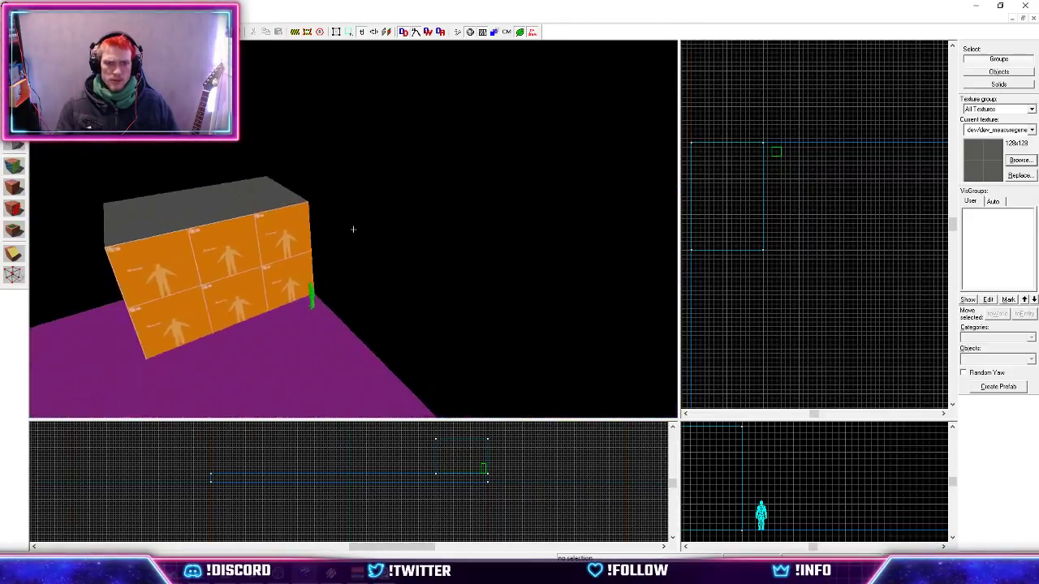
Restore the evenly sized four-view layout and examine the block, floor and player start from several distances.
{"action": "key", "text": "w"}
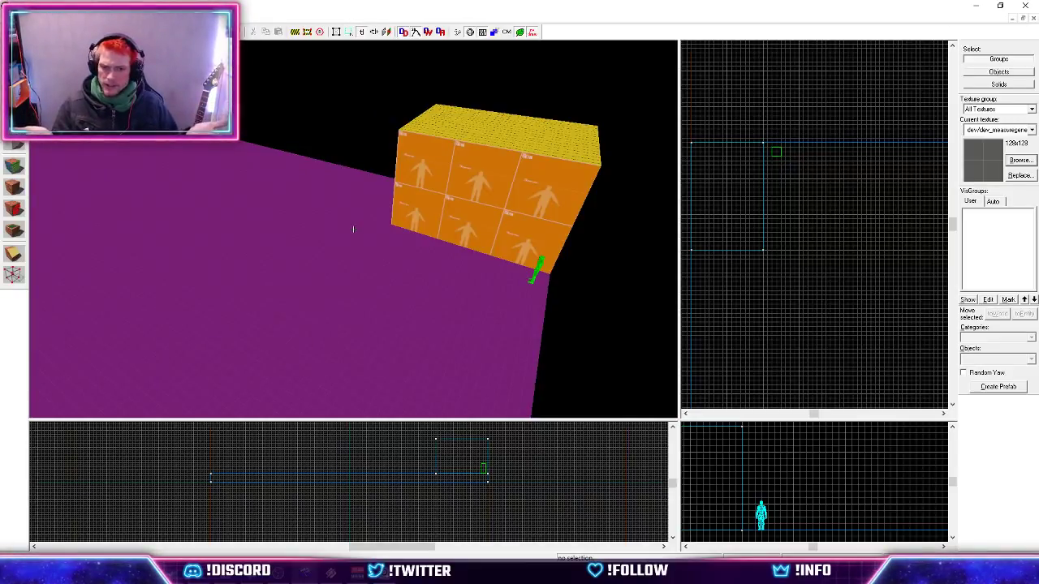
{"action": "key", "text": "ctrl+a"}
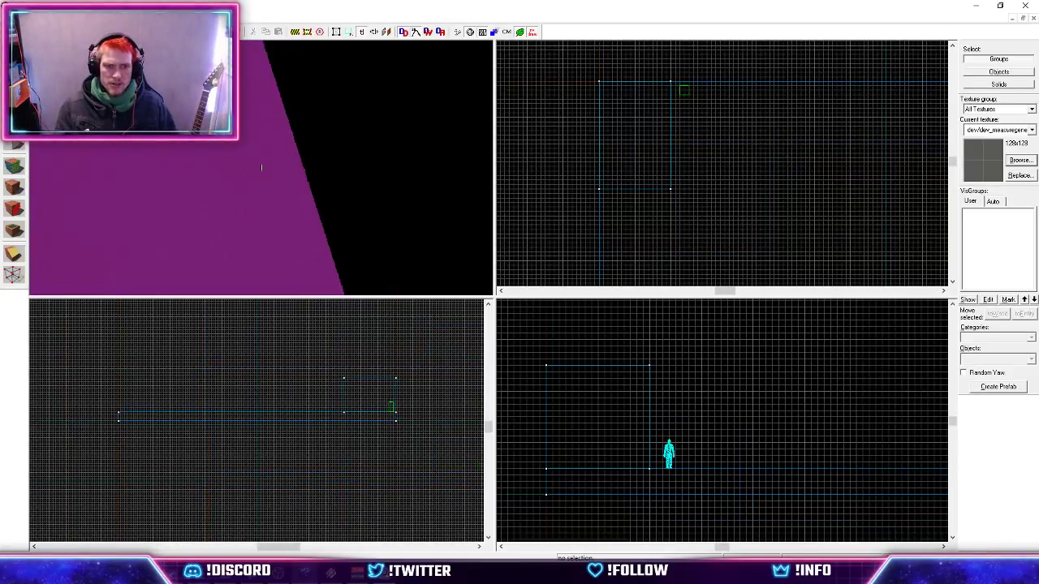
{"action": "key", "text": "w"}
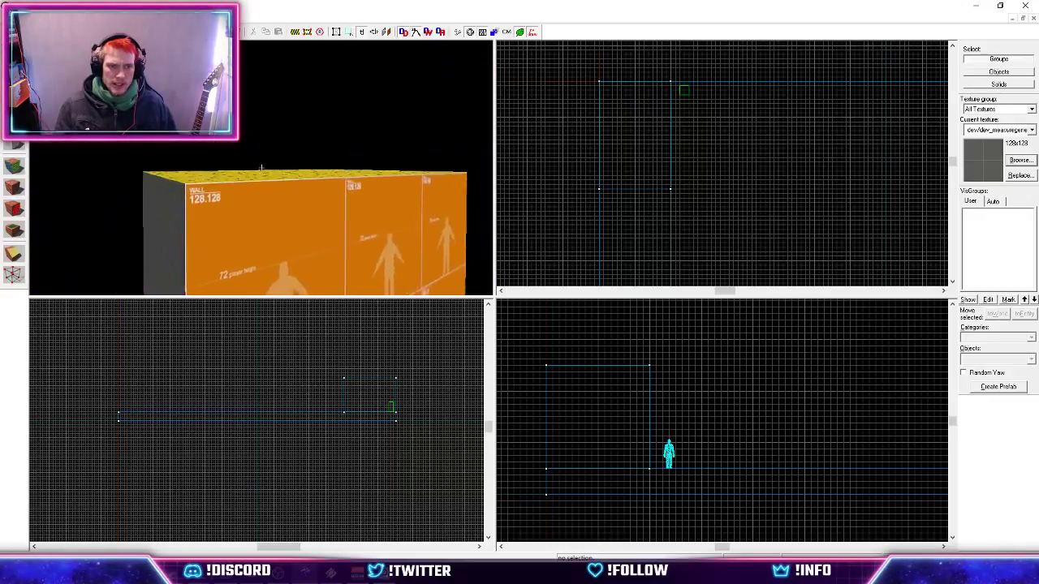
{"action": "key", "text": "s"}
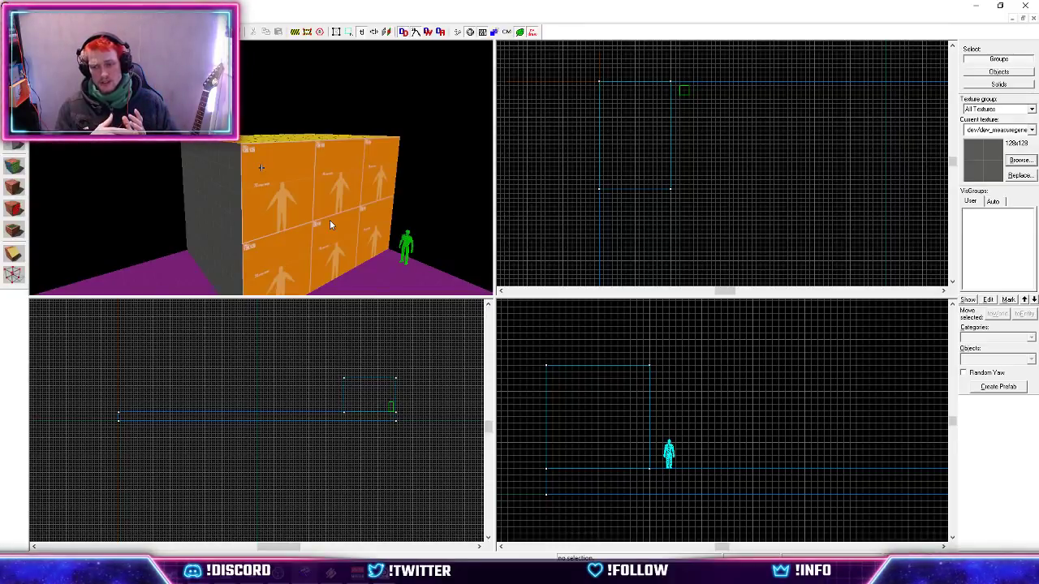
{"action": "key", "text": "z"}
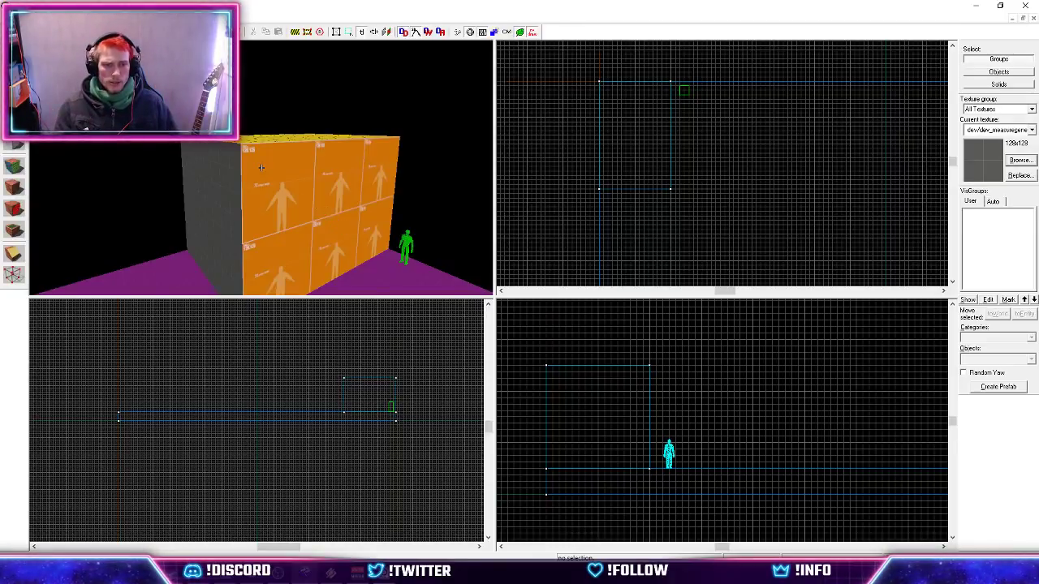
{"action": "key", "text": "w"}
{"action": "key", "text": "s"}
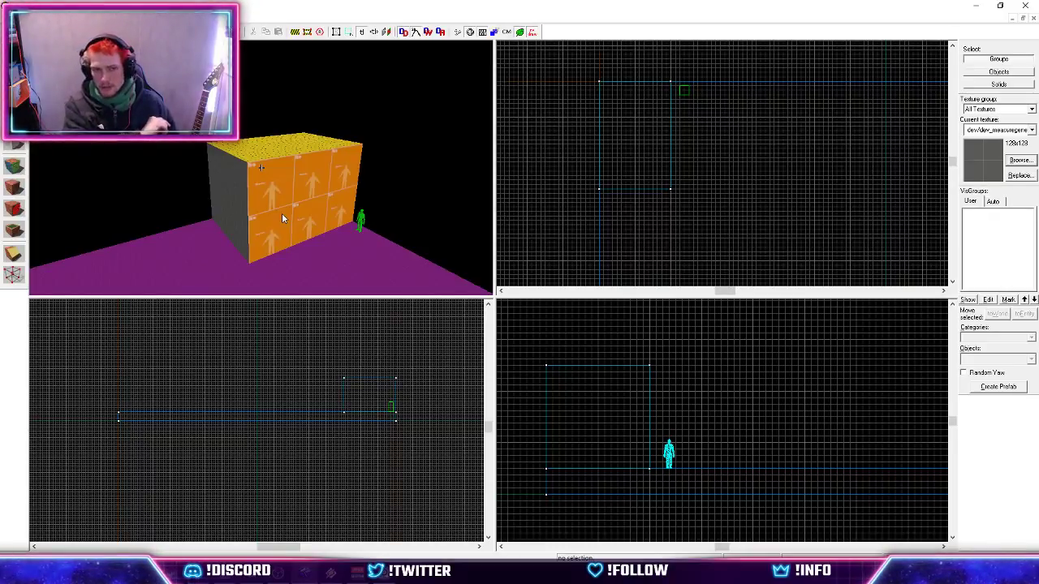
{"action": "key", "text": "z"}
{"action": "key", "text": "w"}
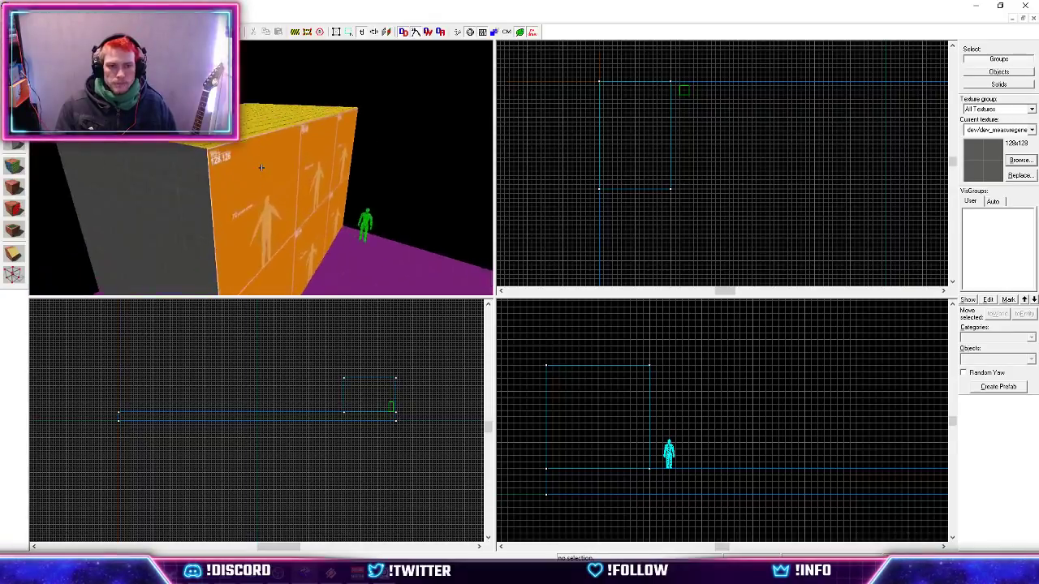
{"action": "key", "text": "s"}
{"action": "key", "text": "z"}
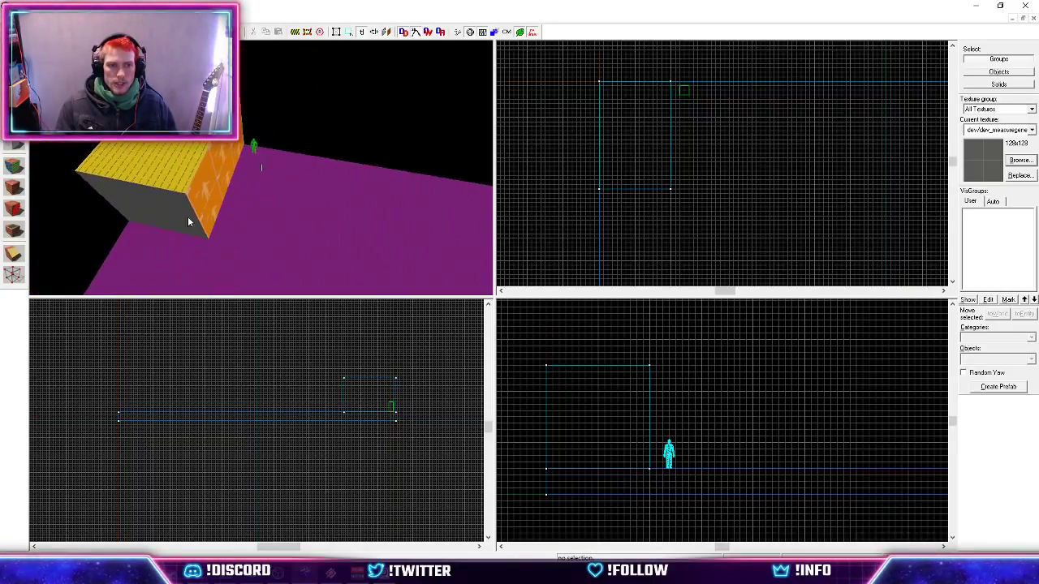
Select the block and place a copy of it across from the original, beyond the player start, leaving a gap about 256 units wide.
{"action": "left_click", "coordinate": [188, 222]}
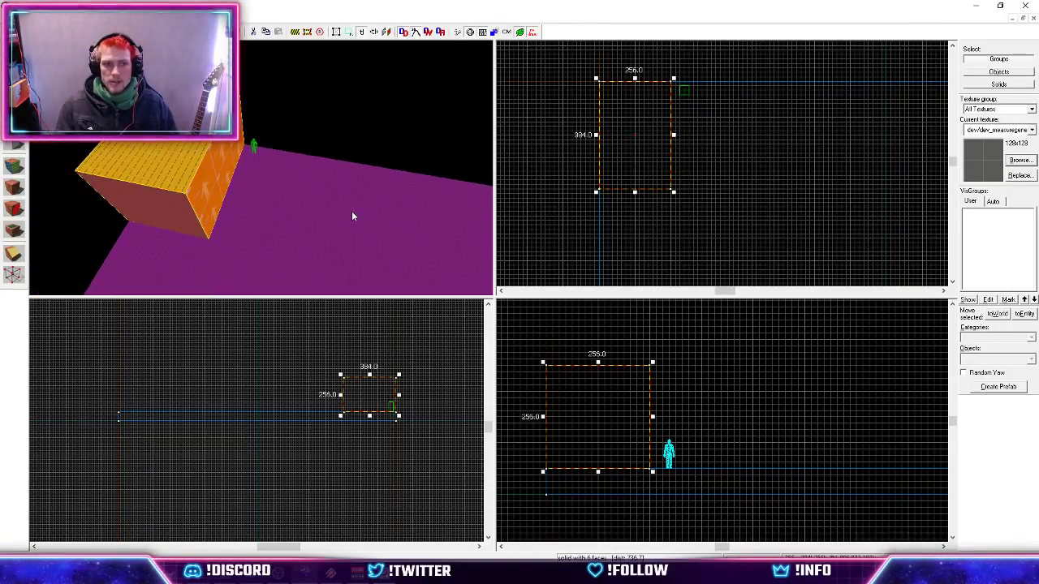
{"action": "key", "text": "z"}
{"action": "key", "text": "w"}
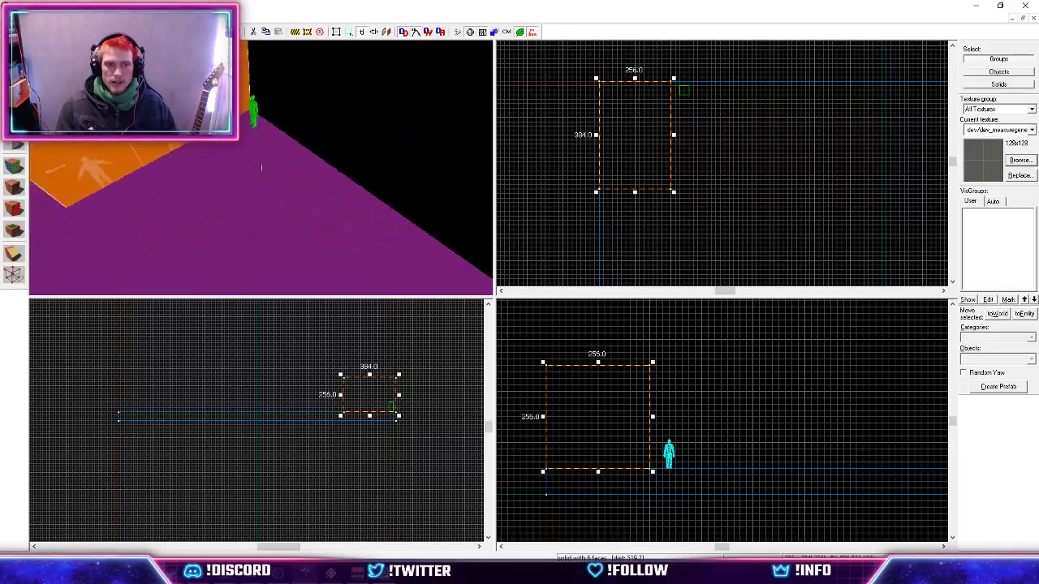
{"action": "key", "text": "z"}
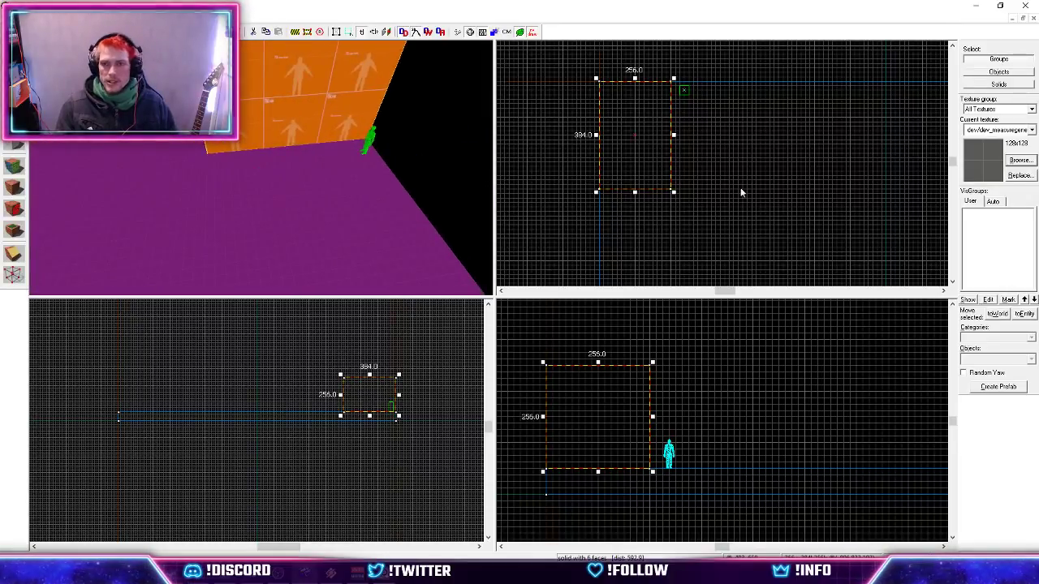
{"action": "left_click_drag", "start_coordinate": [635, 158], "coordinate": [772, 154]}
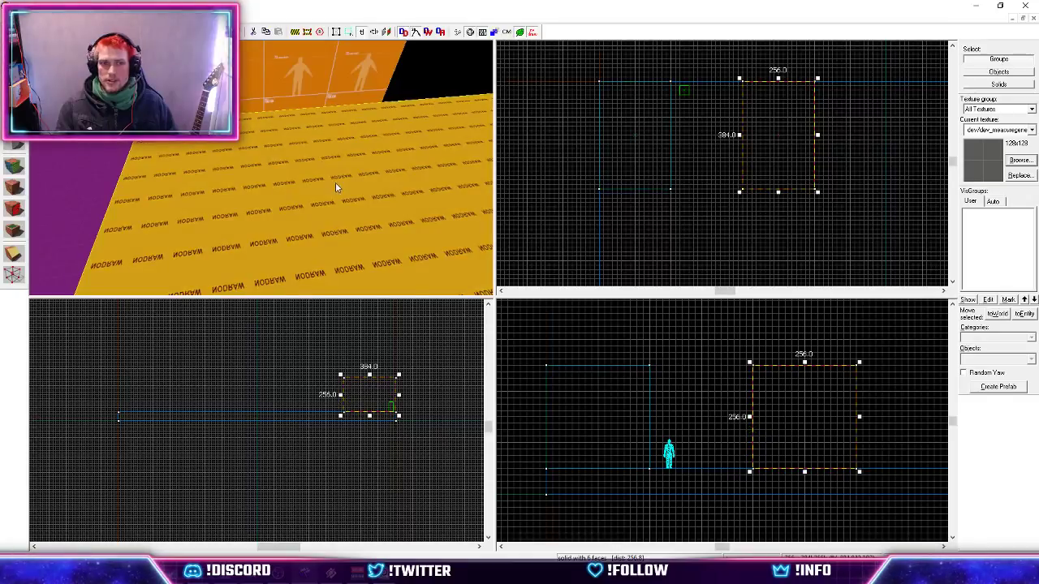
Open the face editor and apply tools/toolsnodraw, sampled from the copied block's inner side, to its grey end face.
{"action": "key", "text": "z"}
{"action": "key", "text": "s"}
{"action": "key", "text": "z"}
{"action": "key", "text": "shift+a"}
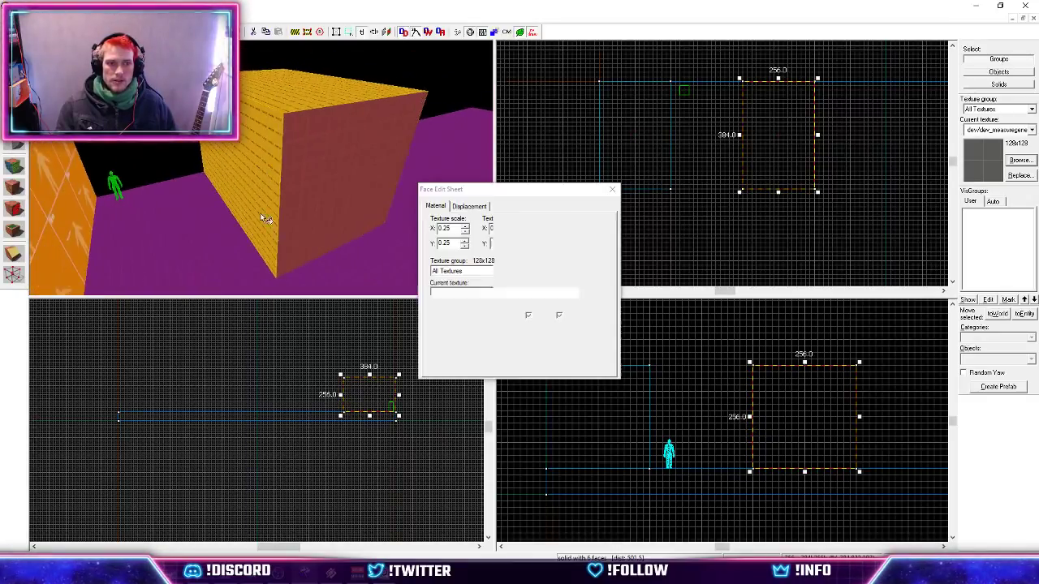
{"action": "left_click", "coordinate": [265, 217]}
{"action": "right_click", "coordinate": [343, 187]}
Texture the copied block's inner side orange and its end with dev/dev_measuregeneric01b, sampled from the original block, and close the face editor.
{"action": "key", "text": "z"}
{"action": "key", "text": "d"}
{"action": "key", "text": "d"}
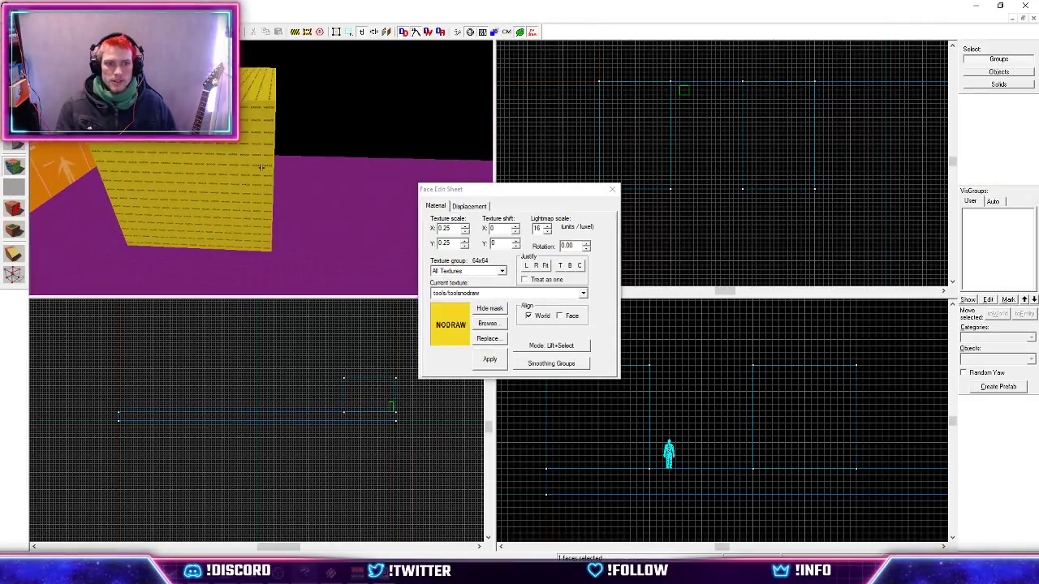
{"action": "key", "text": "a"}
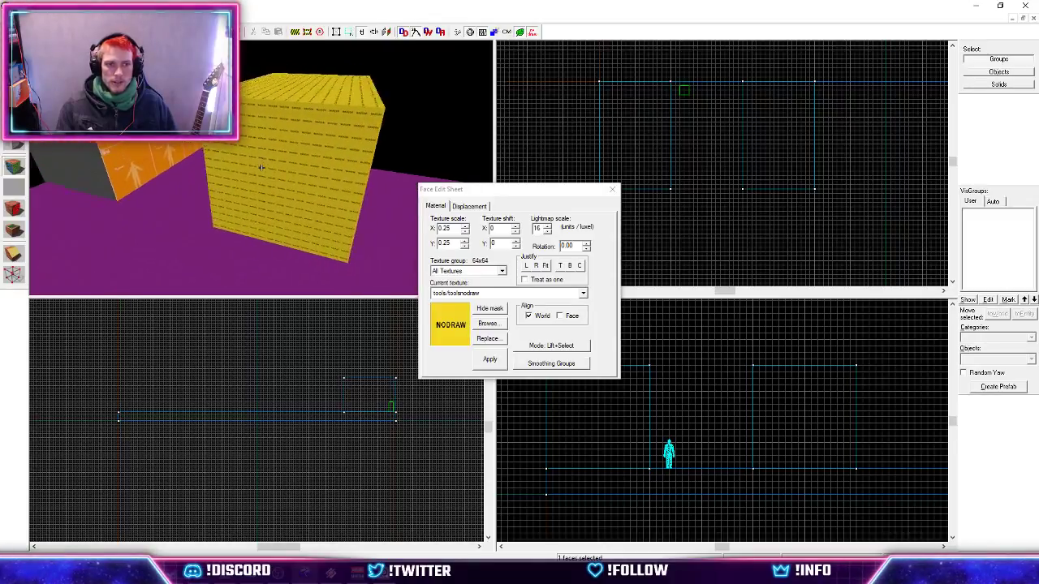
{"action": "key", "text": "z"}
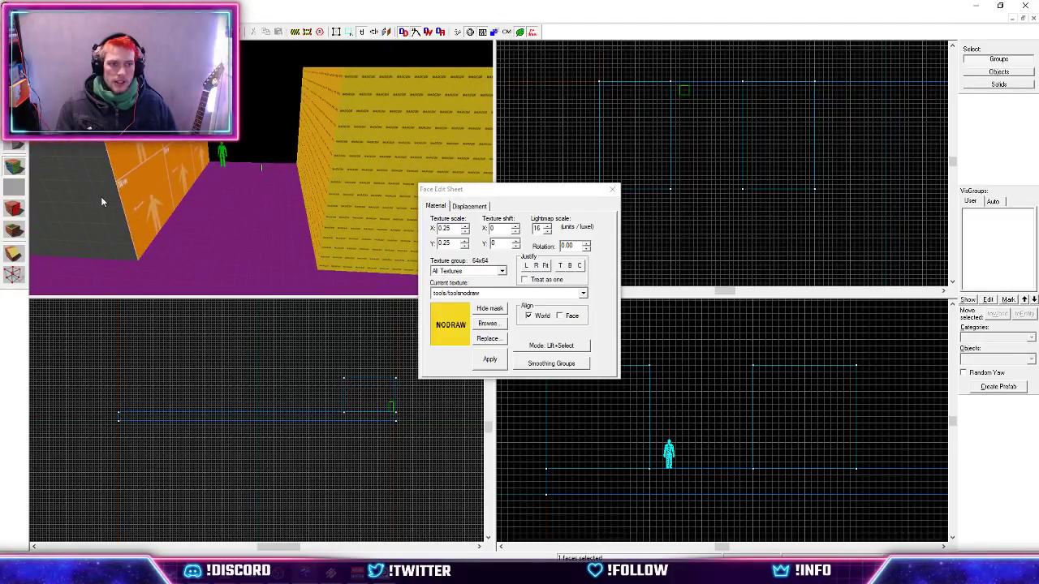
{"action": "left_click", "coordinate": [151, 194]}
{"action": "right_click", "coordinate": [316, 188]}
{"action": "left_click", "coordinate": [103, 218]}
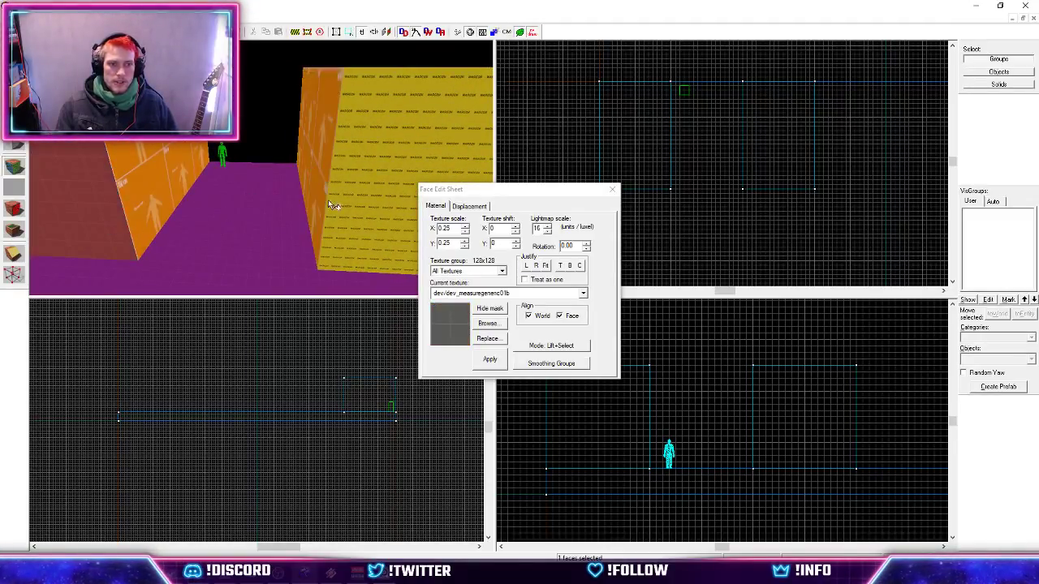
{"action": "right_click", "coordinate": [334, 202]}
{"action": "key", "text": "shift+s"}
{"action": "key", "text": "z"}
{"action": "key", "text": "s"}
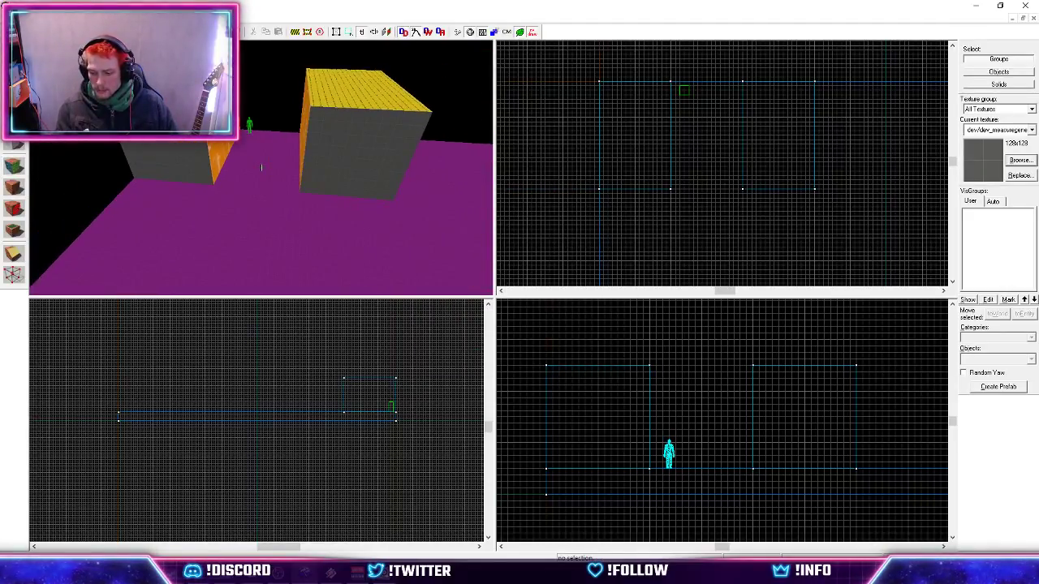
Stack a copy of the second block directly on top of it and reduce the copy's height to 128 units.
{"action": "key", "text": "w"}
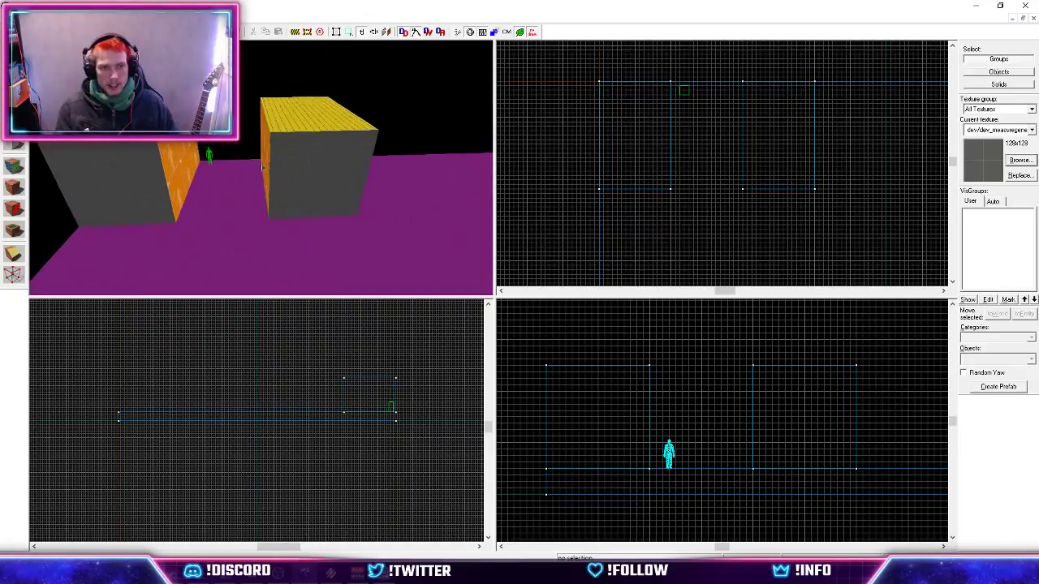
{"action": "key", "text": "z"}
{"action": "left_click", "coordinate": [354, 225]}
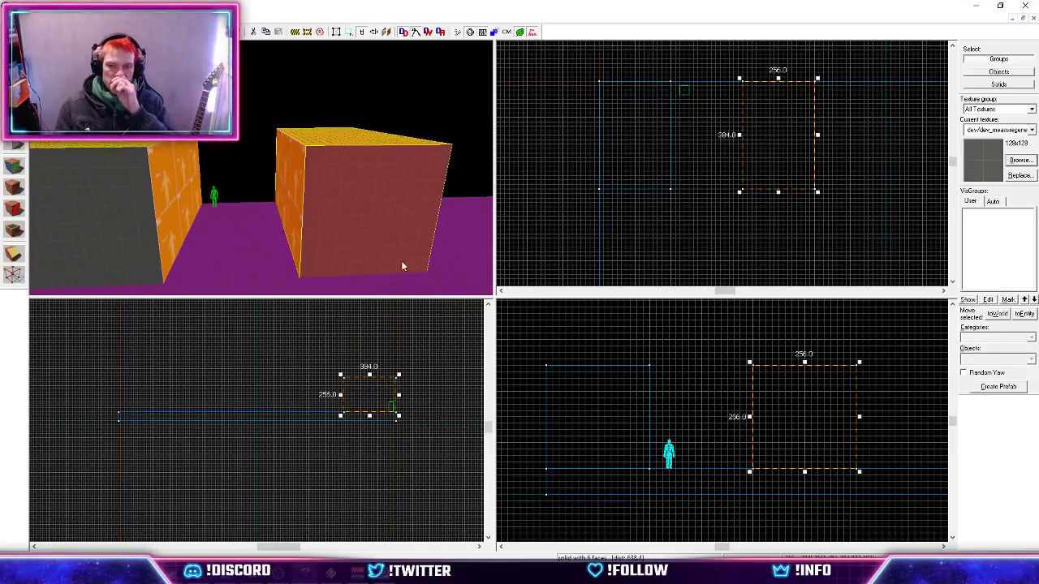
{"action": "scroll", "coordinate": [828, 412], "scroll_direction": "down", "scroll_amount": 4}
{"action": "scroll", "coordinate": [828, 412], "scroll_direction": "up", "scroll_amount": 5}
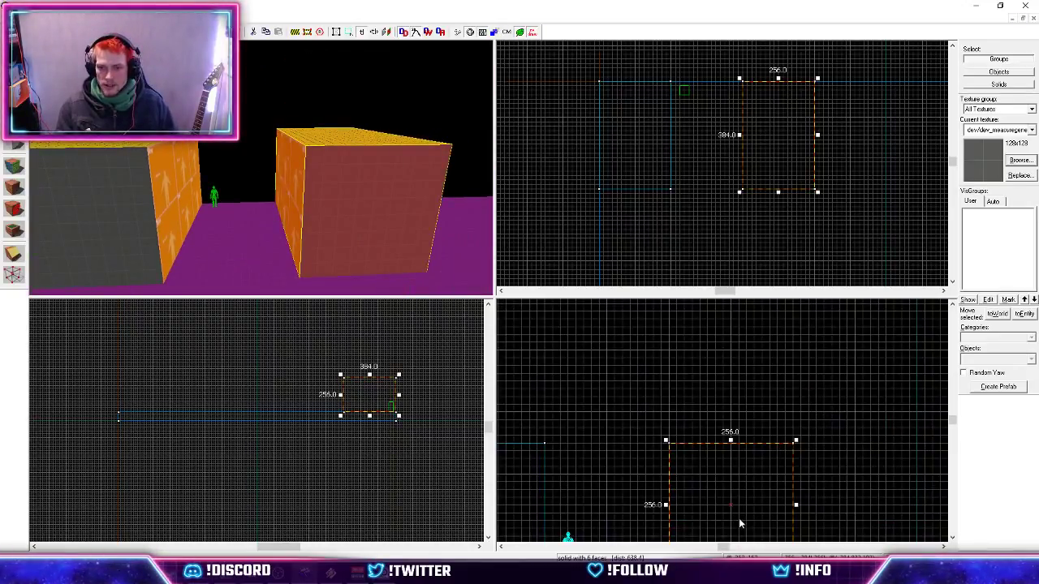
{"action": "left_click_drag", "start_coordinate": [738, 518], "coordinate": [740, 397]}
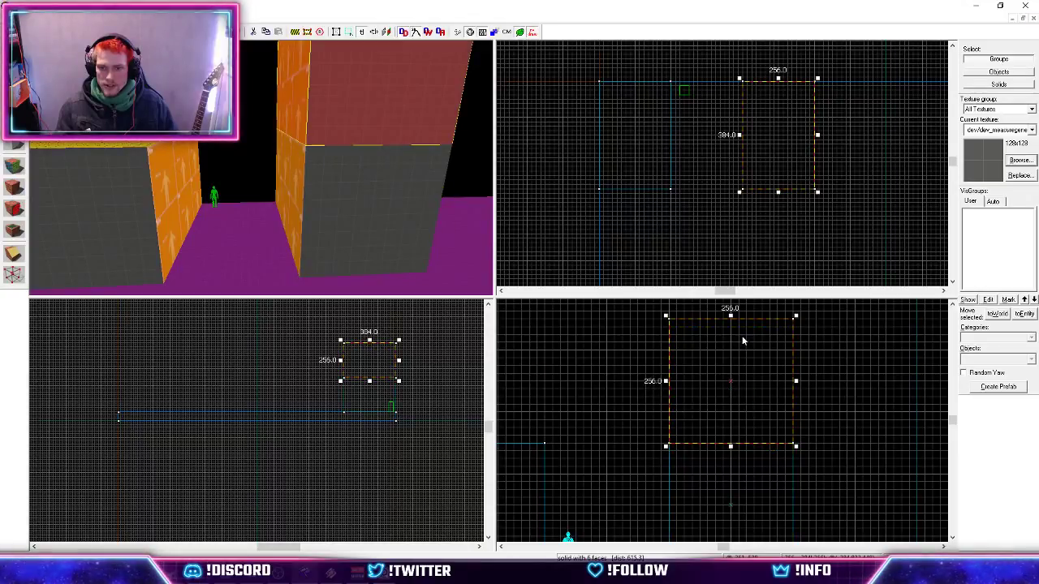
{"action": "left_click_drag", "start_coordinate": [733, 320], "coordinate": [733, 383]}
Shorten the stacked block to 256 units long from its grey end, leaving a ledge on the block below.
{"action": "key", "text": "z"}
{"action": "key", "text": "w"}
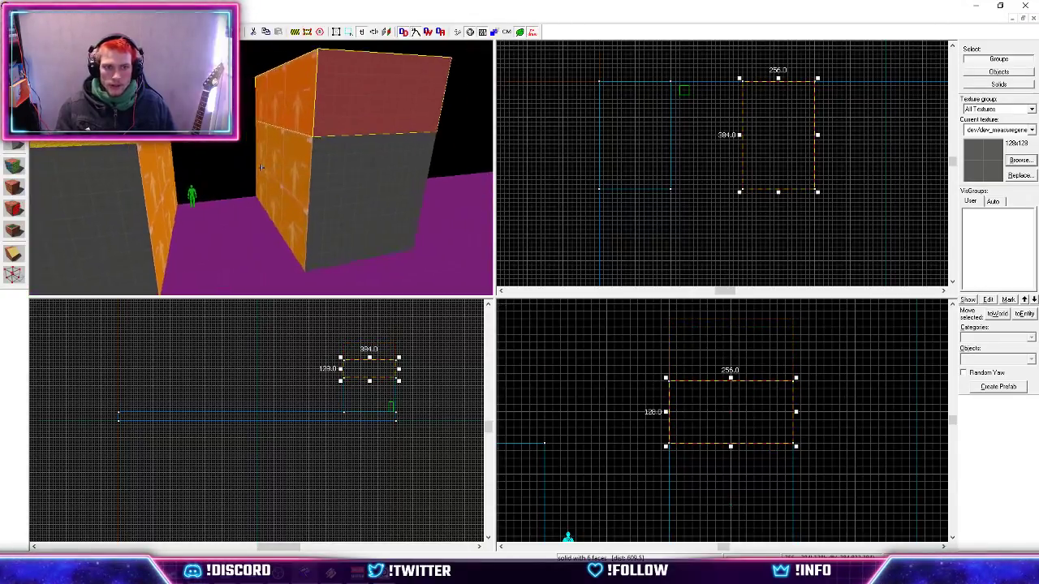
{"action": "key", "text": "d"}
{"action": "key", "text": "z"}
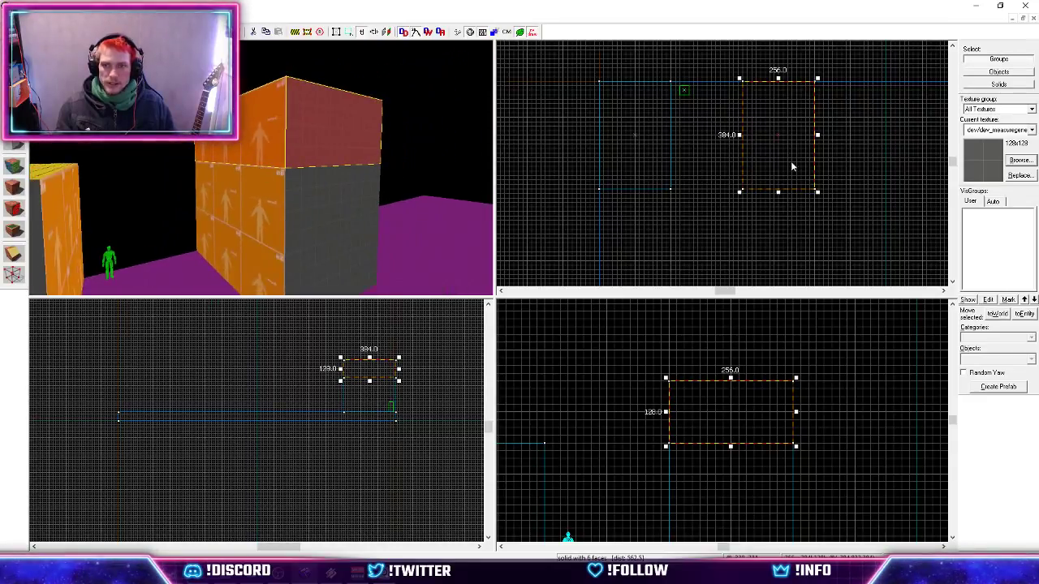
{"action": "left_click_drag", "start_coordinate": [778, 194], "coordinate": [780, 154]}
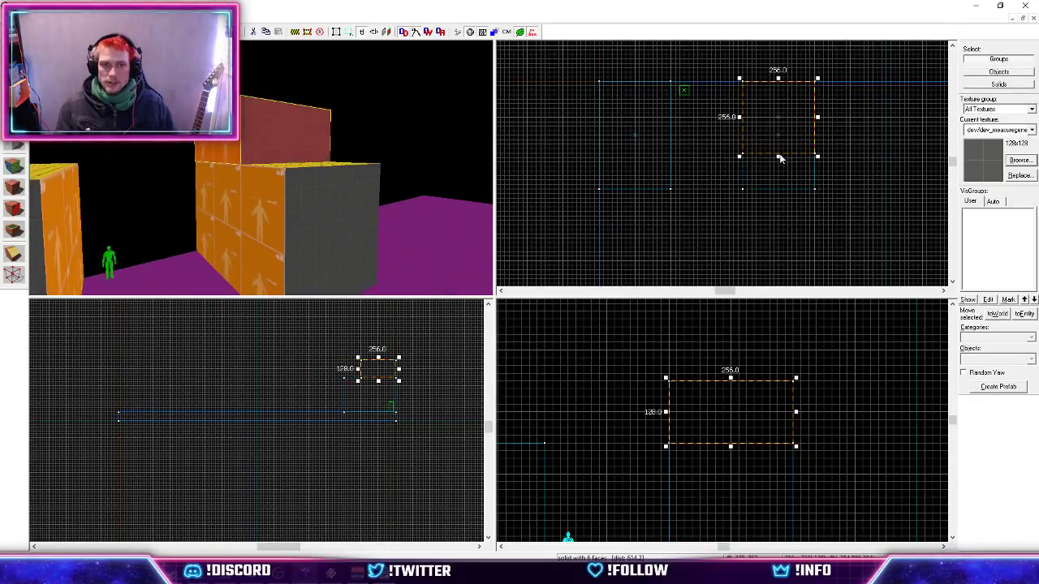
{"action": "key", "text": "Escape"}
Shrink the stacked block's footprint to 128 by 128 units, keeping it at the far outer corner of the block below.
{"action": "key", "text": "z"}
{"action": "key", "text": "w"}
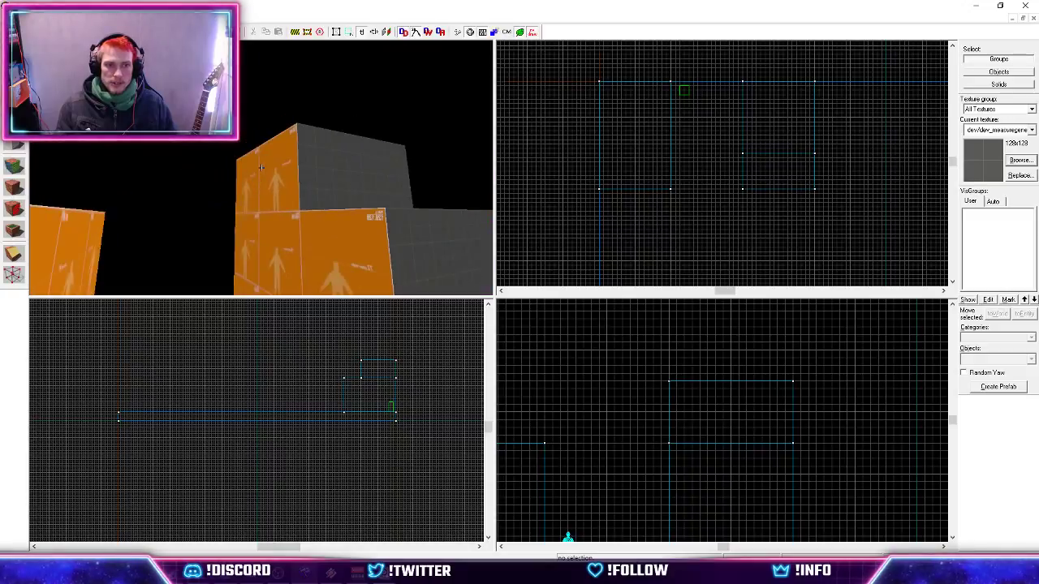
{"action": "key", "text": "s"}
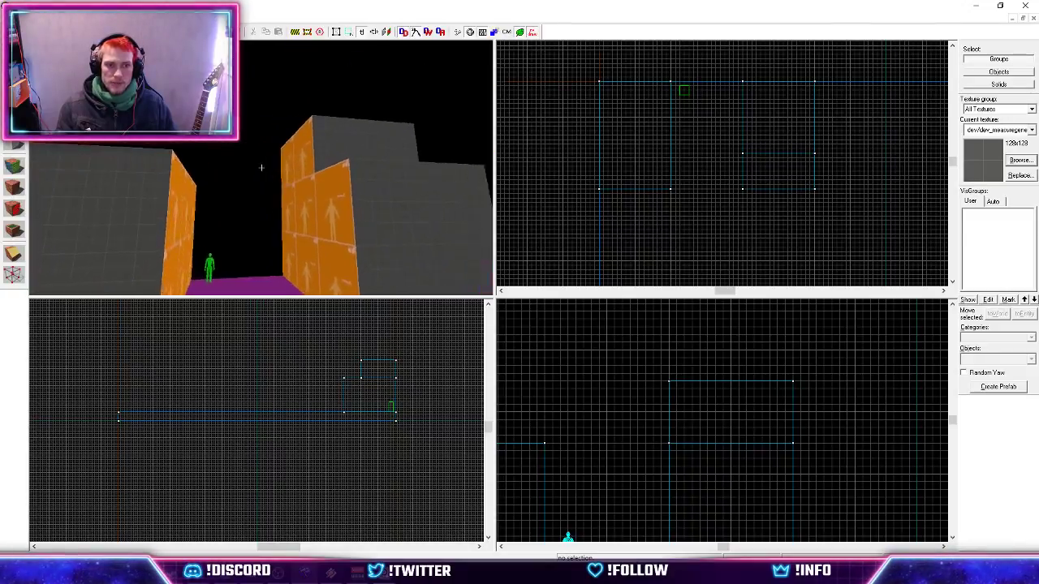
{"action": "key", "text": "w"}
{"action": "key", "text": "s"}
{"action": "key", "text": "s"}
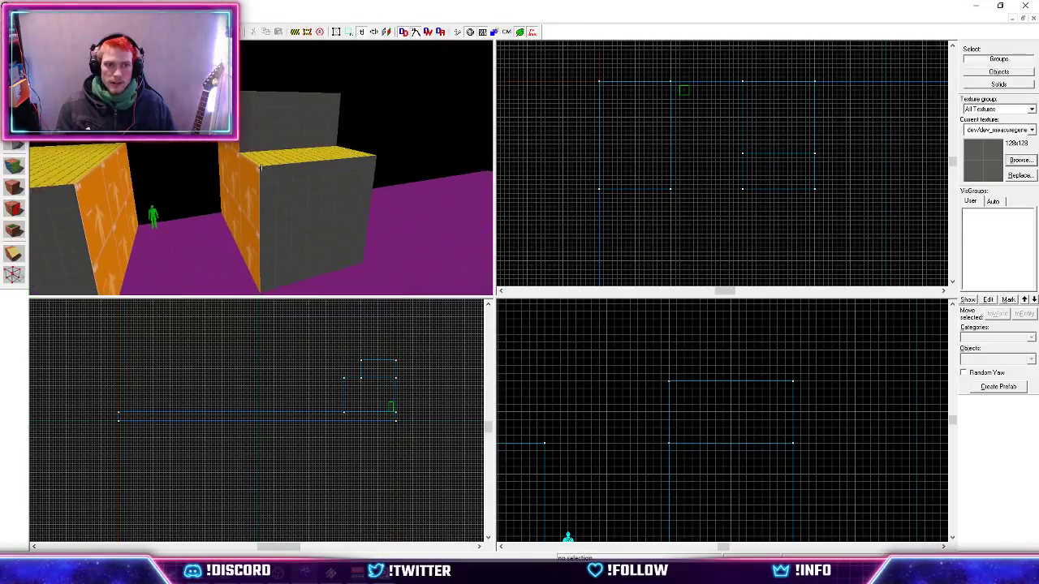
{"action": "left_click", "coordinate": [260, 129]}
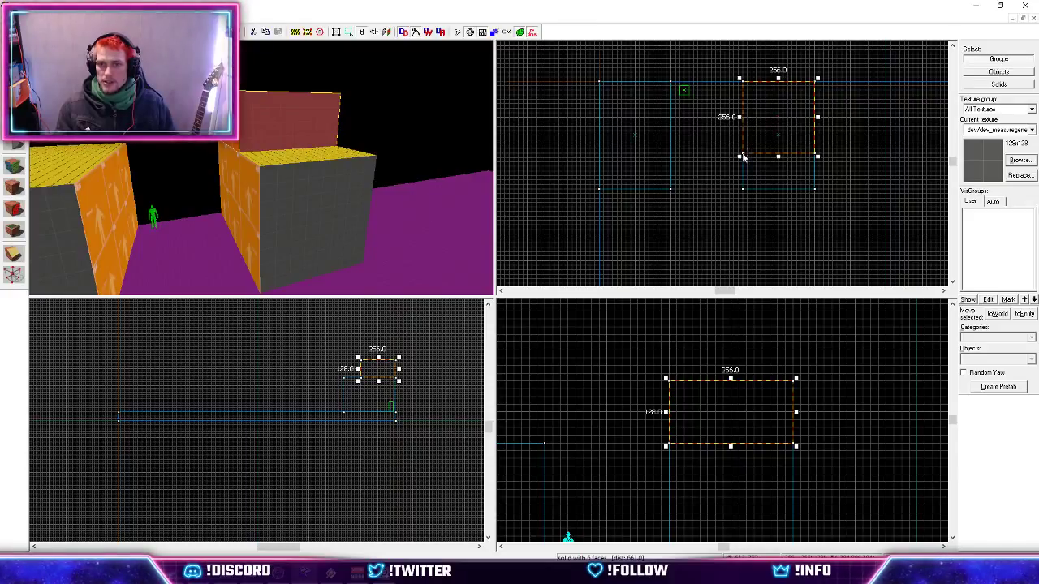
{"action": "left_click_drag", "start_coordinate": [740, 159], "coordinate": [774, 118]}
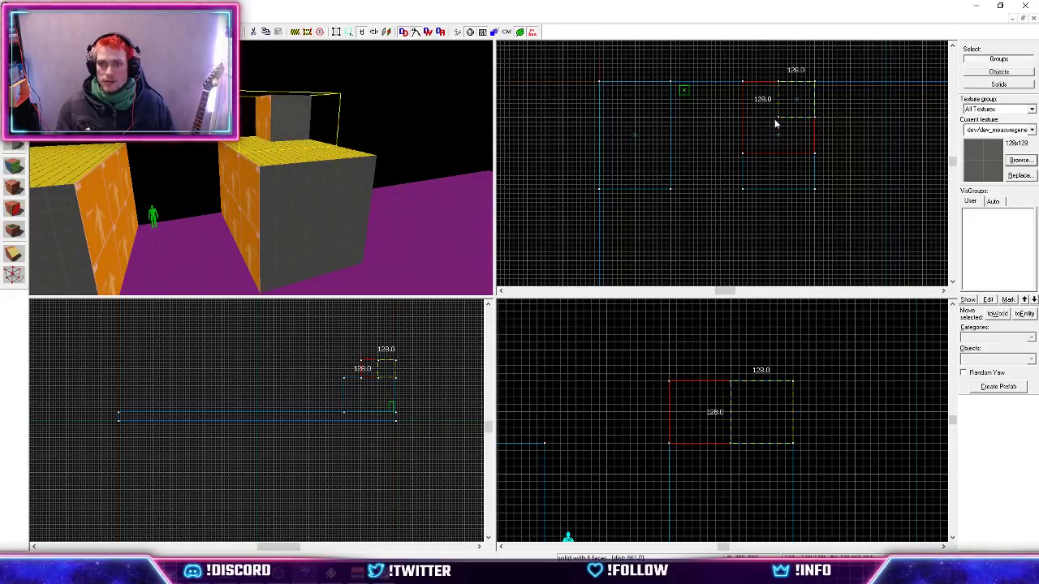
{"action": "key", "text": "Escape"}
Examine the alley between the blocks and the small stacked block from player height, above and farther away for scale.
{"action": "key", "text": "z"}
{"action": "key", "text": "w"}
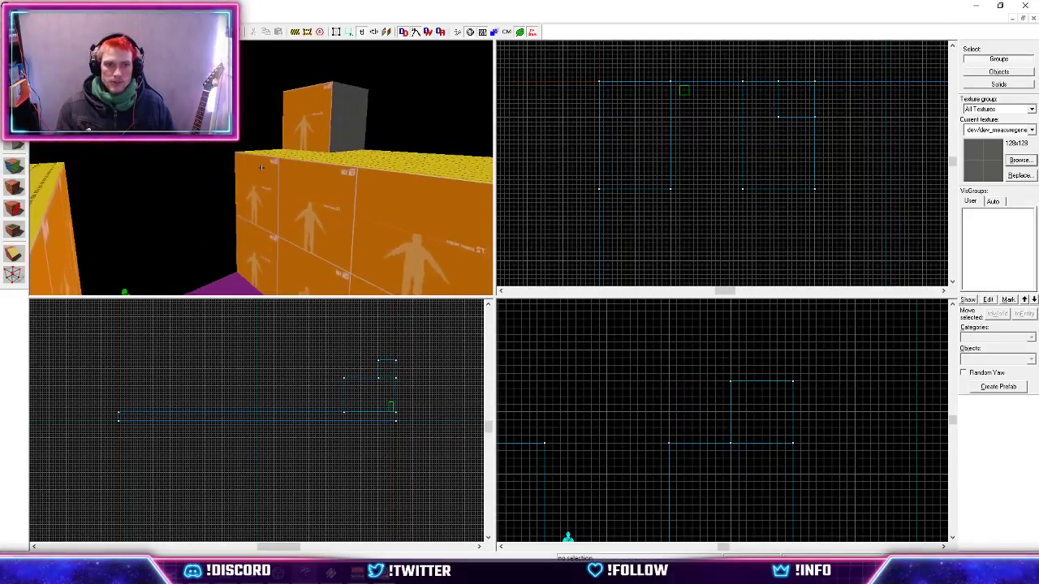
{"action": "key", "text": "w"}
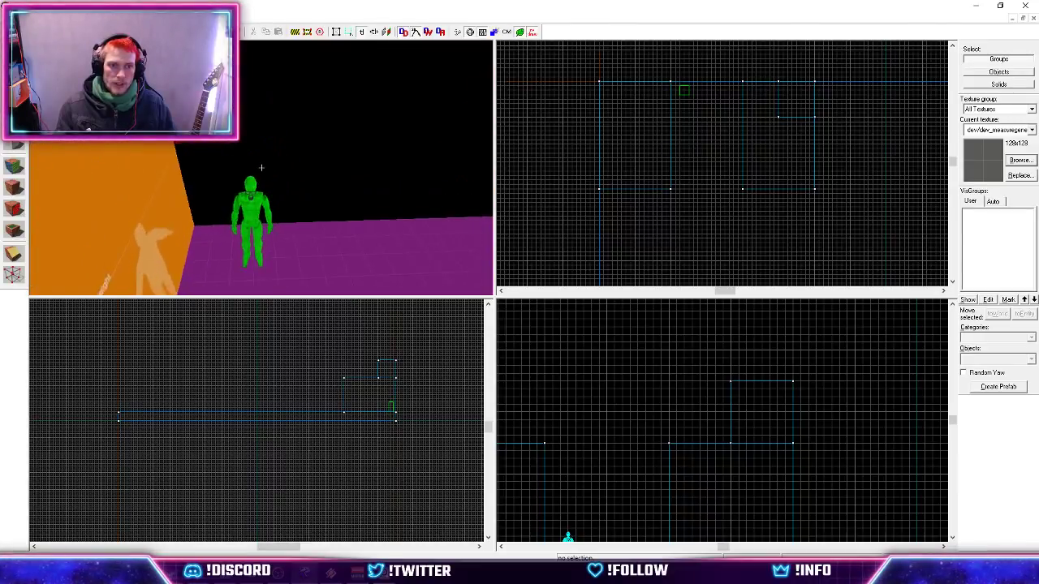
{"action": "key", "text": "w"}
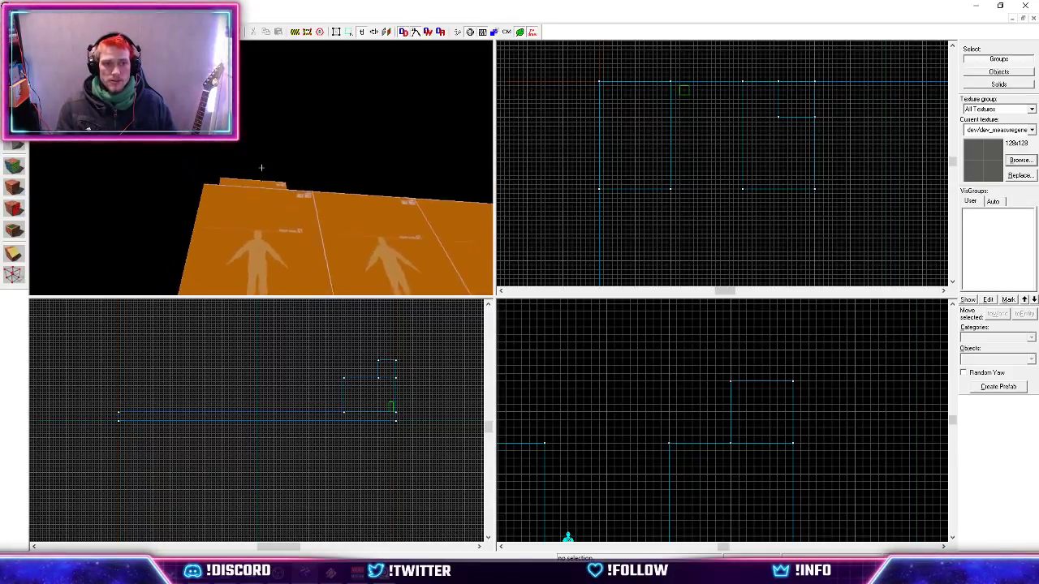
{"action": "key", "text": "w"}
{"action": "key", "text": "s"}
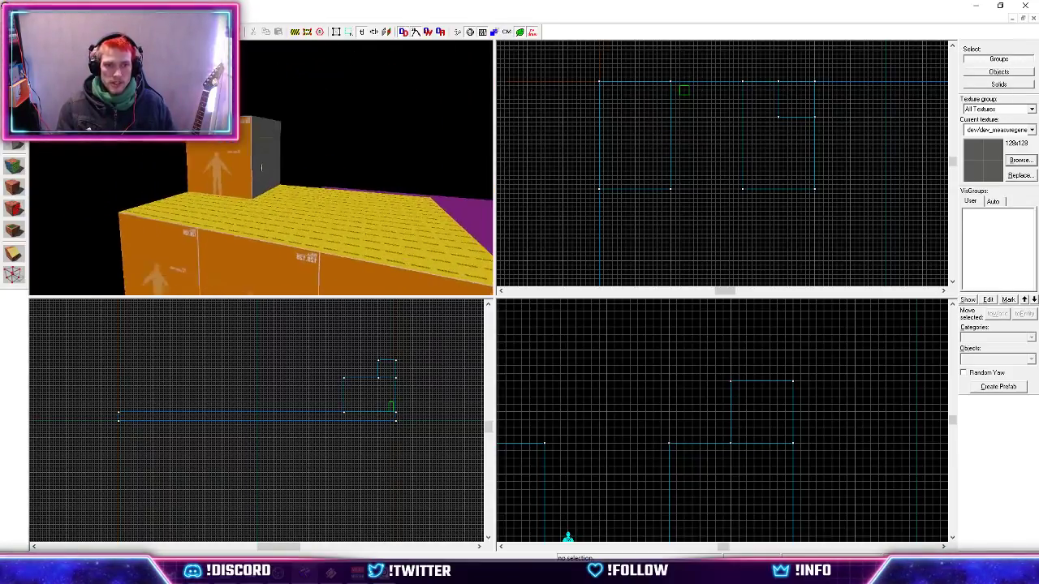
{"action": "key", "text": "z"}
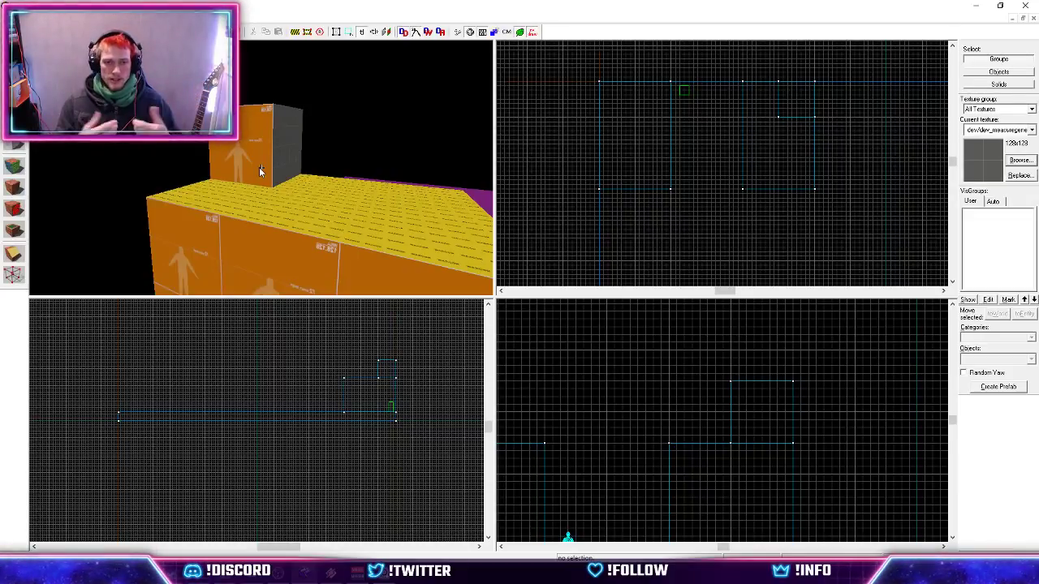
{"action": "key", "text": "z"}
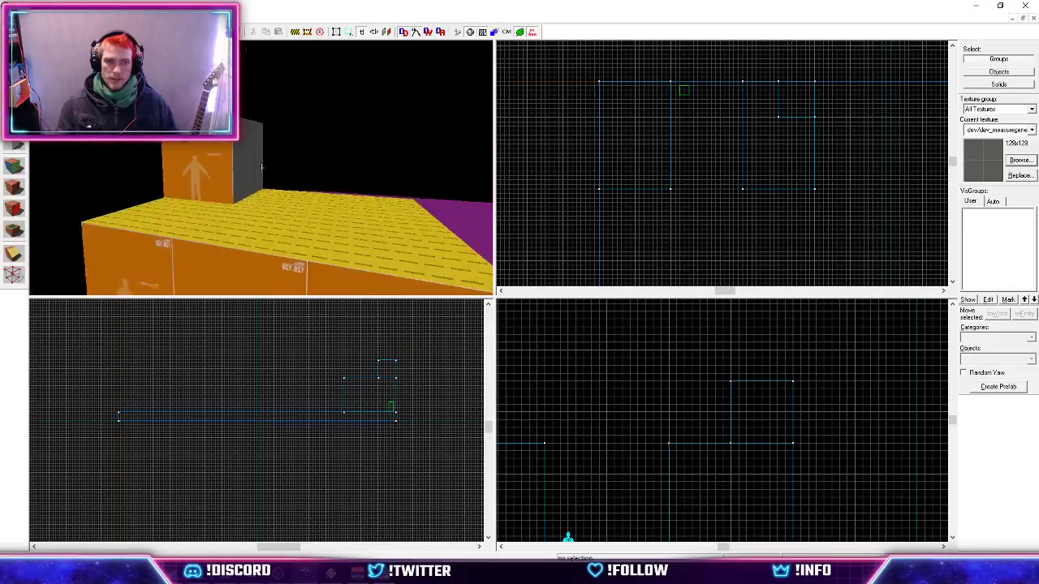
{"action": "key", "text": "w"}
{"action": "key", "text": "d"}
{"action": "key", "text": "s"}
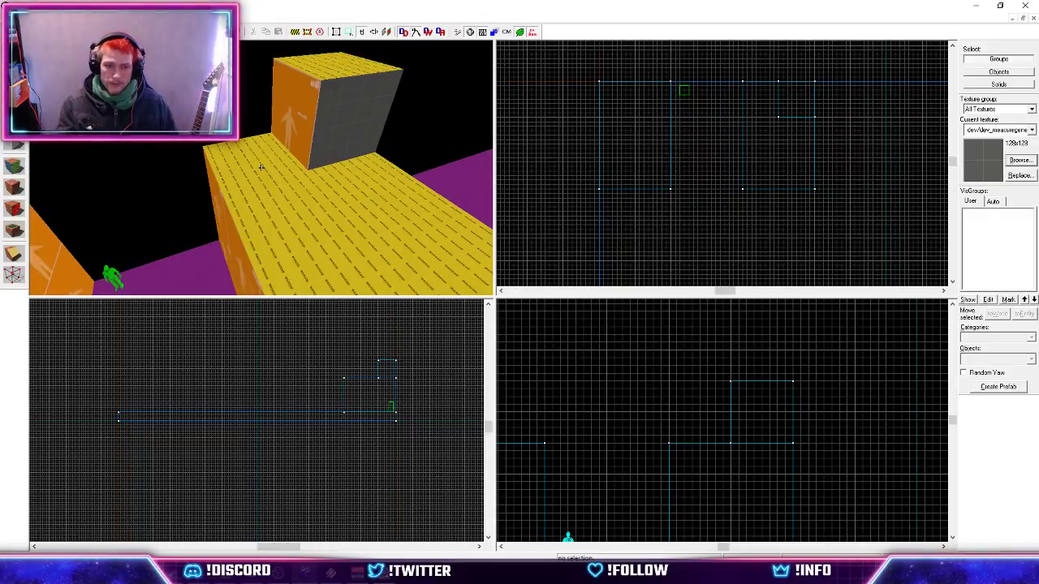
{"action": "key", "text": "w"}
{"action": "key", "text": "s"}
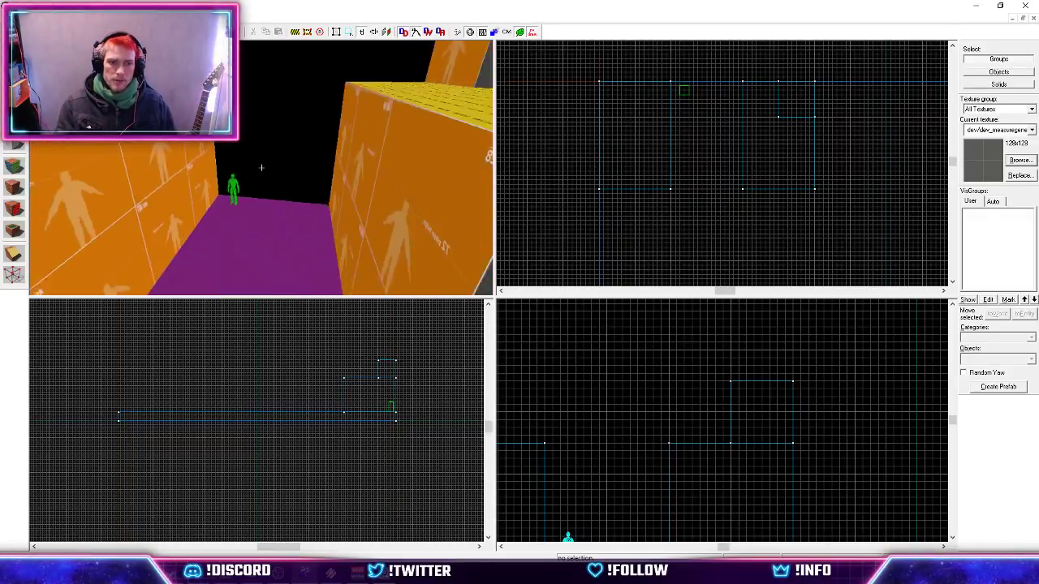
{"action": "key", "text": "w"}
{"action": "key", "text": "z"}
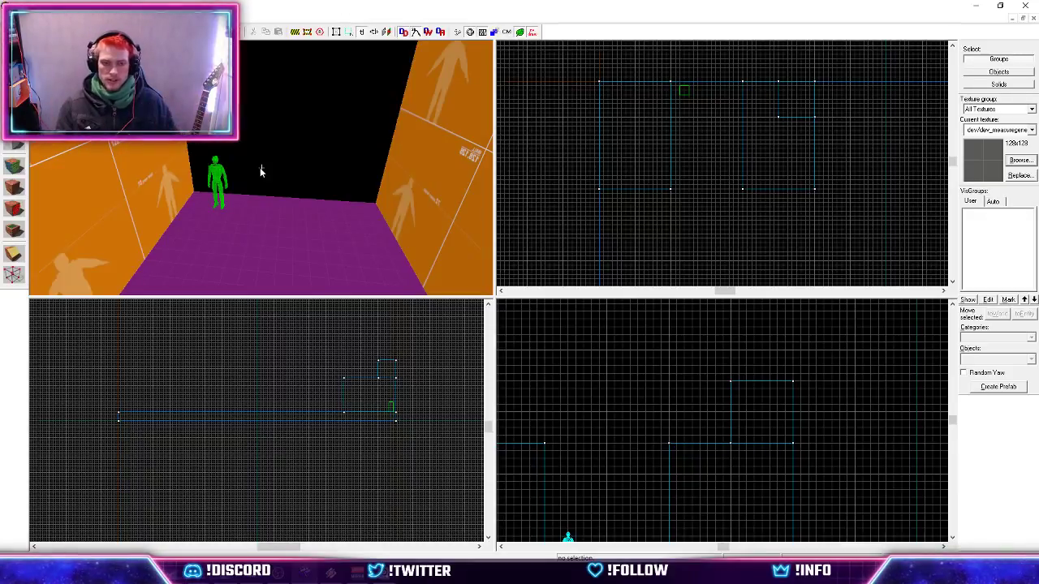
{"action": "key", "text": "z"}
{"action": "key", "text": "w"}
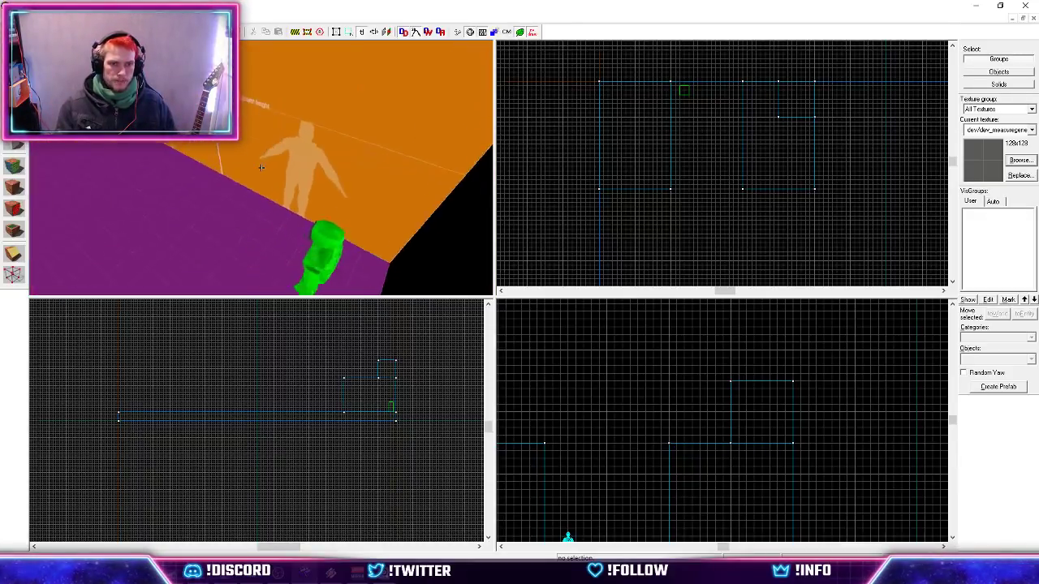
{"action": "key", "text": "s"}
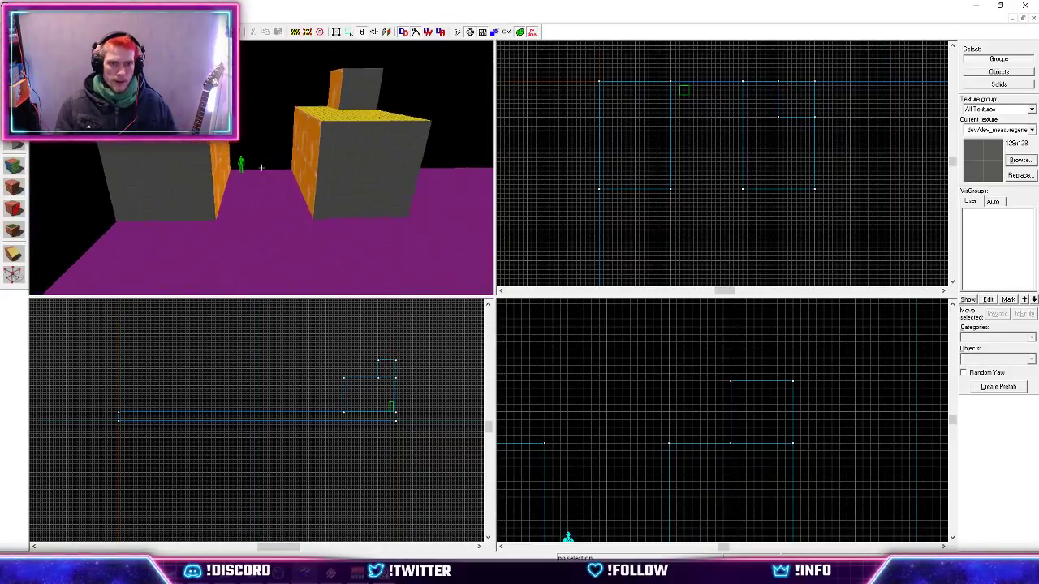
{"action": "key", "text": "w"}
{"action": "key", "text": "s"}
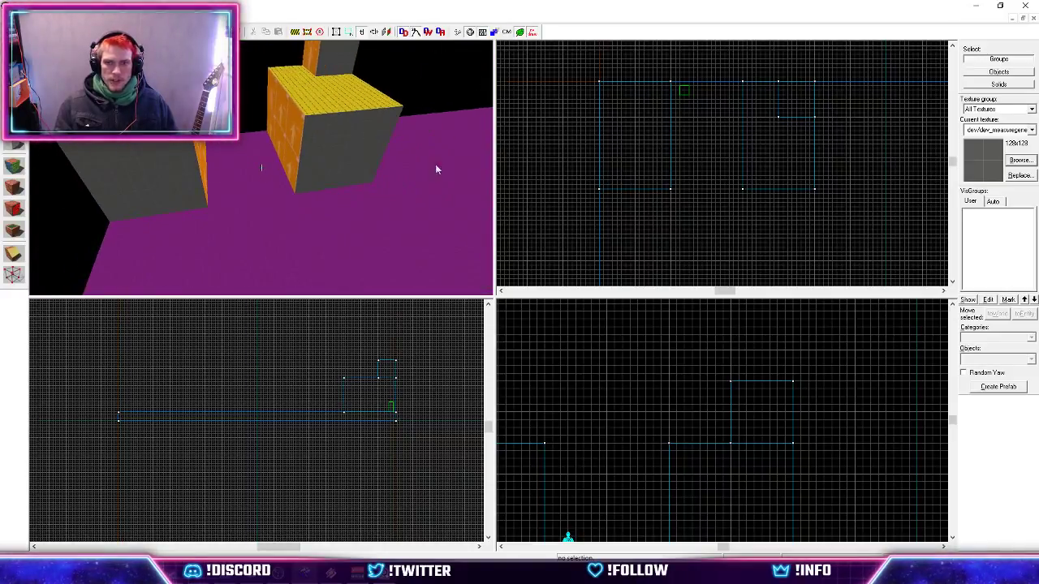
Outline a new block 768 by 128 units with the nodraw texture, spanning both blocks' width and about 128 units beyond their grey ends.
{"action": "left_click", "coordinate": [20, 146]}
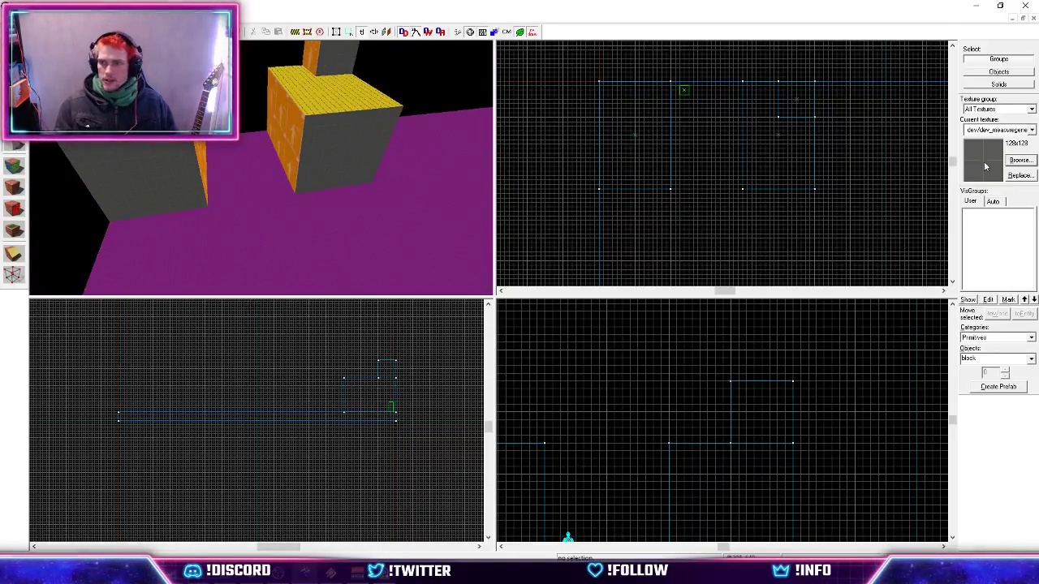
{"action": "left_click", "coordinate": [990, 130]}
{"action": "left_click", "coordinate": [988, 233]}
{"action": "scroll", "coordinate": [735, 108], "scroll_direction": "down", "scroll_amount": 2}
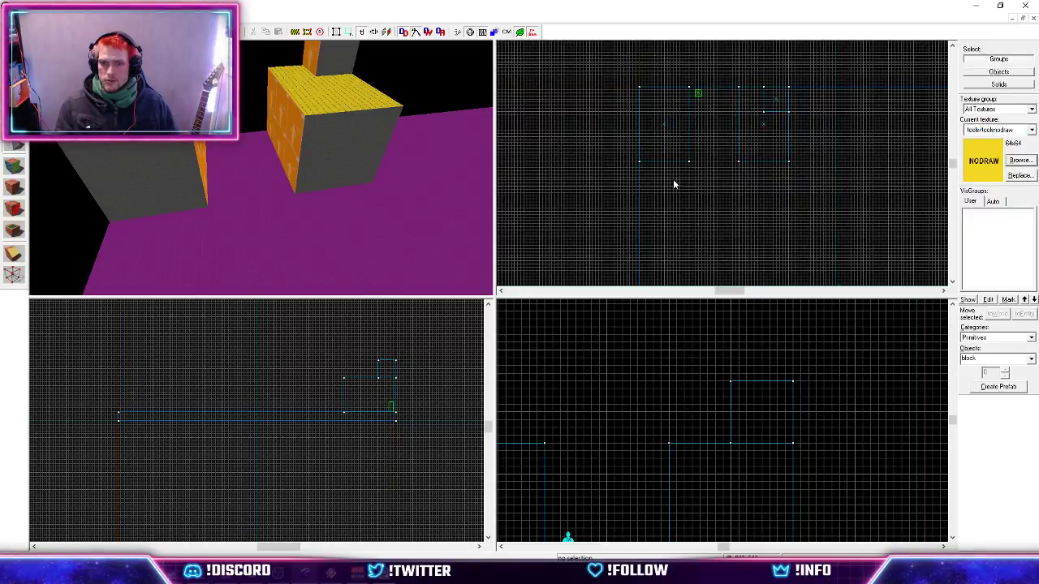
{"action": "scroll", "coordinate": [673, 180], "scroll_direction": "up", "scroll_amount": 2}
{"action": "scroll", "coordinate": [634, 154], "scroll_direction": "down", "scroll_amount": 2}
{"action": "scroll", "coordinate": [765, 176], "scroll_direction": "up", "scroll_amount": 2}
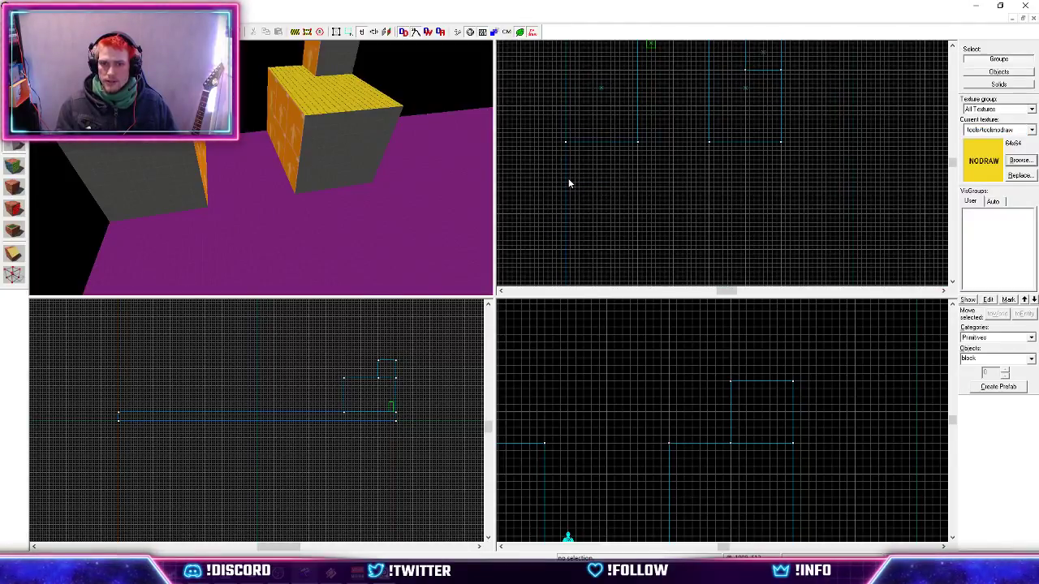
{"action": "left_click_drag", "start_coordinate": [568, 180], "coordinate": [782, 219]}
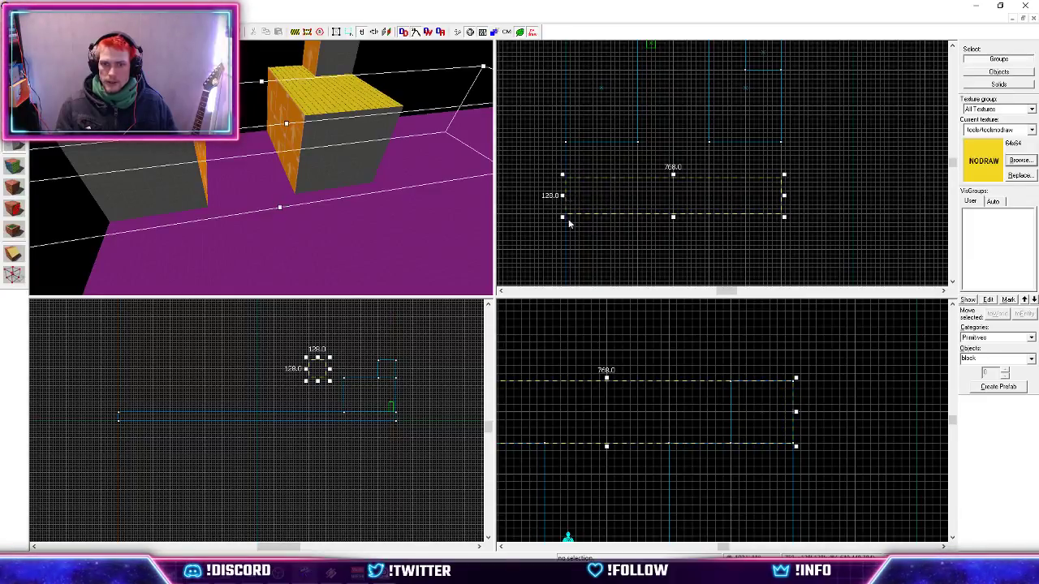
Extend the new block outline down to the floor for a height of 384 units.
{"action": "scroll", "coordinate": [617, 395], "scroll_direction": "down", "scroll_amount": 2}
{"action": "scroll", "coordinate": [617, 395], "scroll_direction": "up", "scroll_amount": 2}
{"action": "left_click_drag", "start_coordinate": [627, 395], "coordinate": [629, 464]}
{"action": "key", "text": "w"}
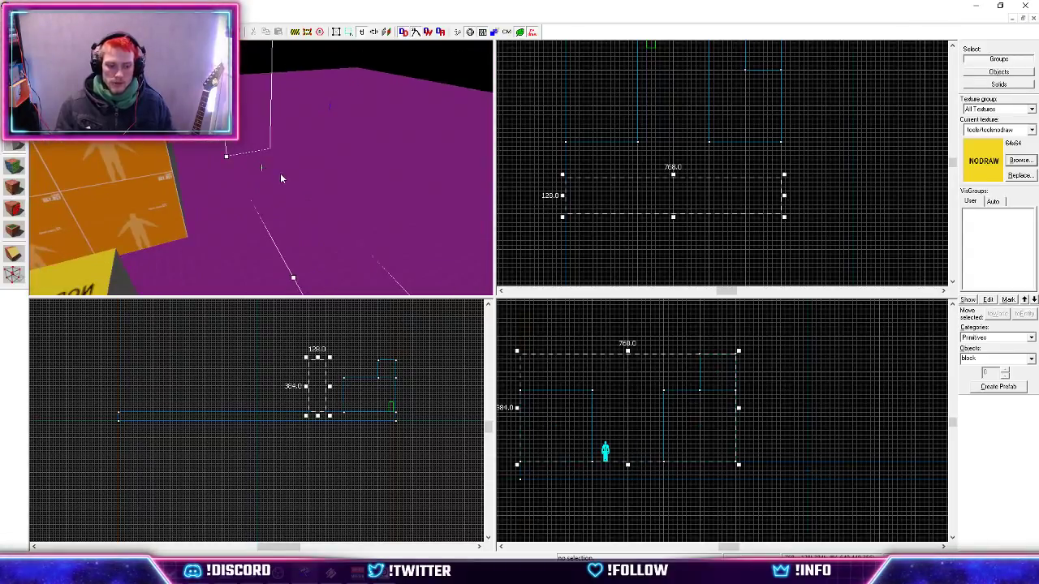
Create the outlined nodraw block and move it about 128 units farther away from the two alley blocks.
{"action": "key", "text": "Return"}
{"action": "key", "text": "shift+s"}
{"action": "left_click_drag", "start_coordinate": [641, 189], "coordinate": [637, 226]}
{"action": "key", "text": "z"}
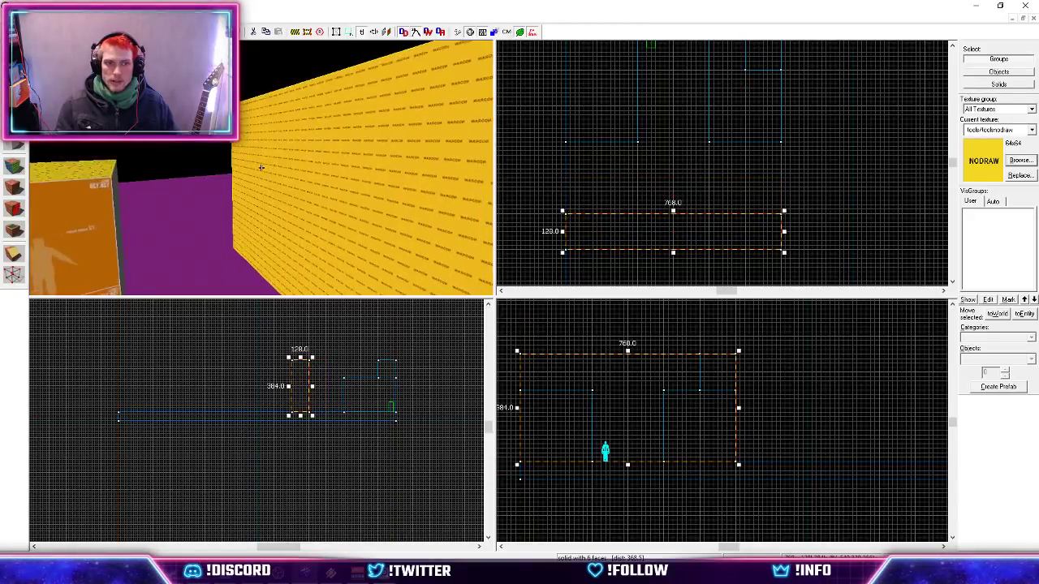
{"action": "key", "text": "w"}
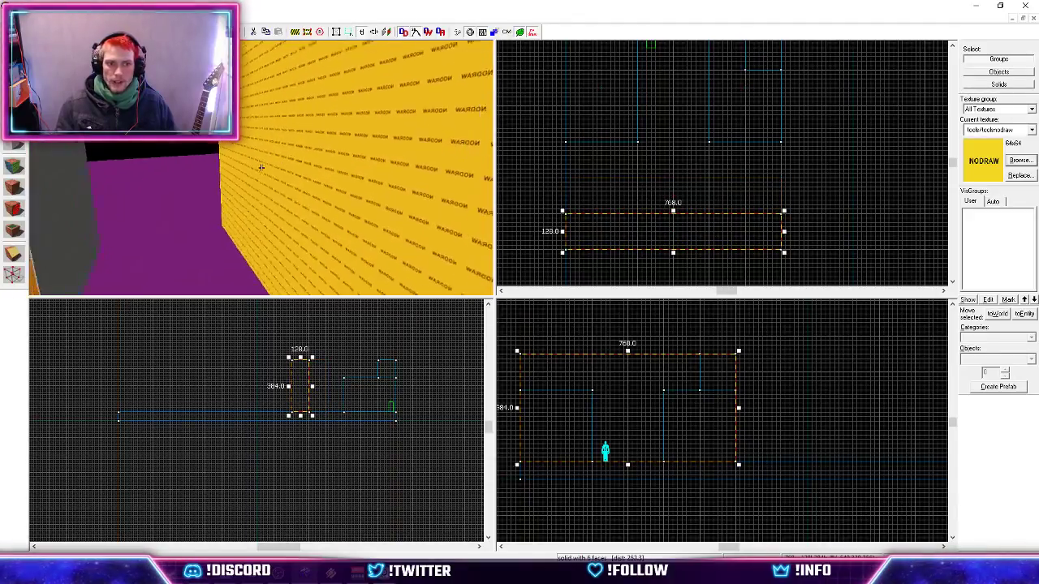
{"action": "key", "text": "s"}
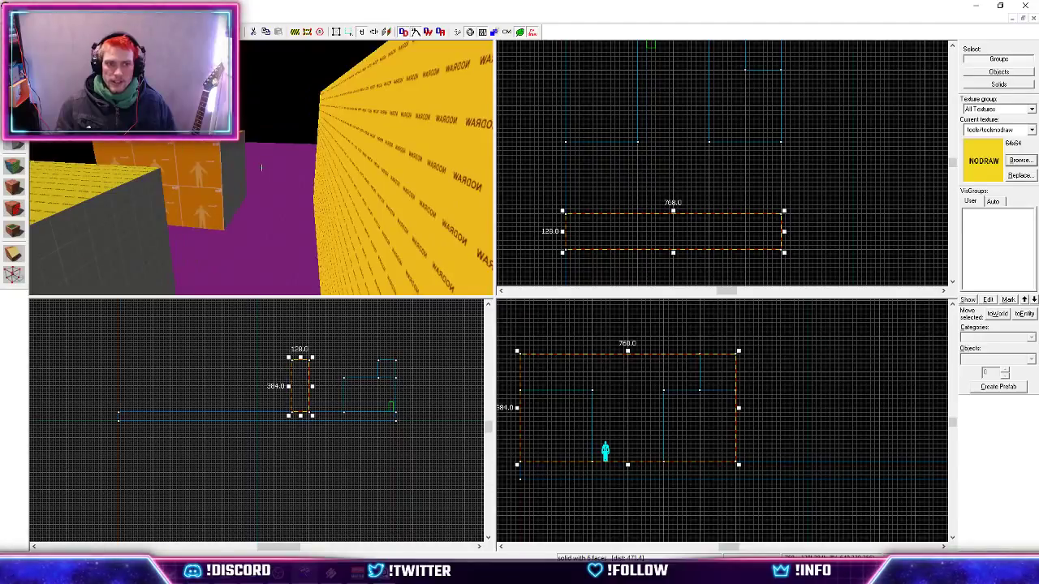
Duplicate the long block directly behind itself, and shrink the front one to an end pillar 128 units wide and 192 units tall.
{"action": "mouse_move", "coordinate": [622, 223]}
{"action": "left_mouse_down"}
{"action": "mouse_move", "coordinate": [621, 258]}
{"action": "mouse_move", "coordinate": [622, 227]}
{"action": "left_mouse_up"}
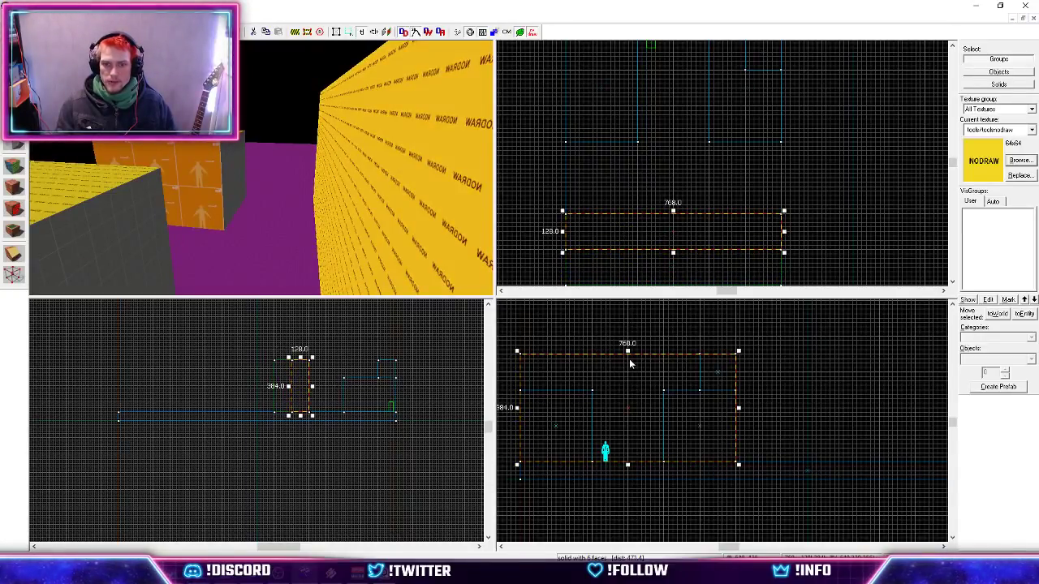
{"action": "left_click_drag", "start_coordinate": [738, 411], "coordinate": [559, 423]}
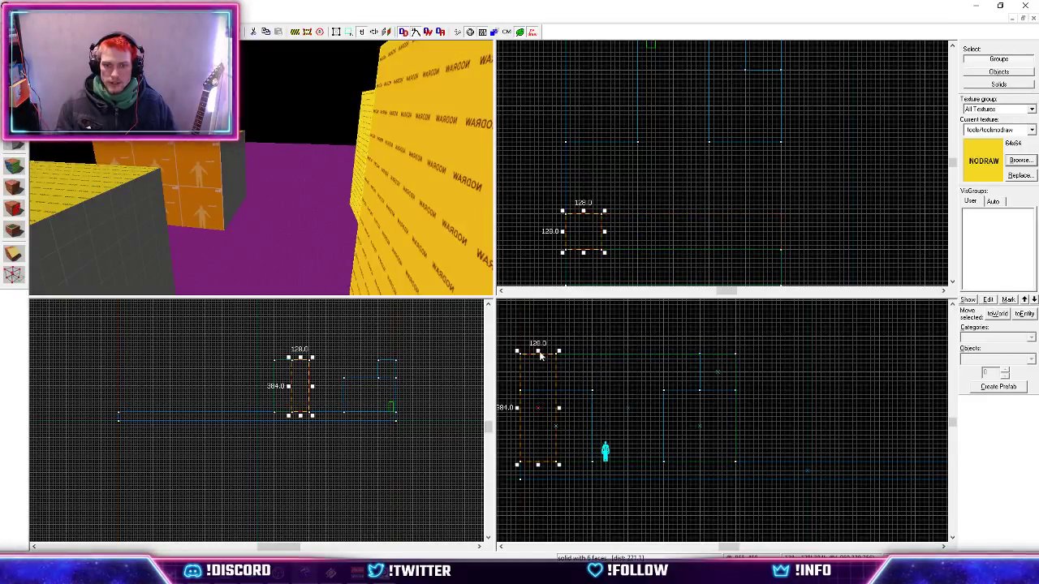
{"action": "left_click_drag", "start_coordinate": [538, 354], "coordinate": [547, 406]}
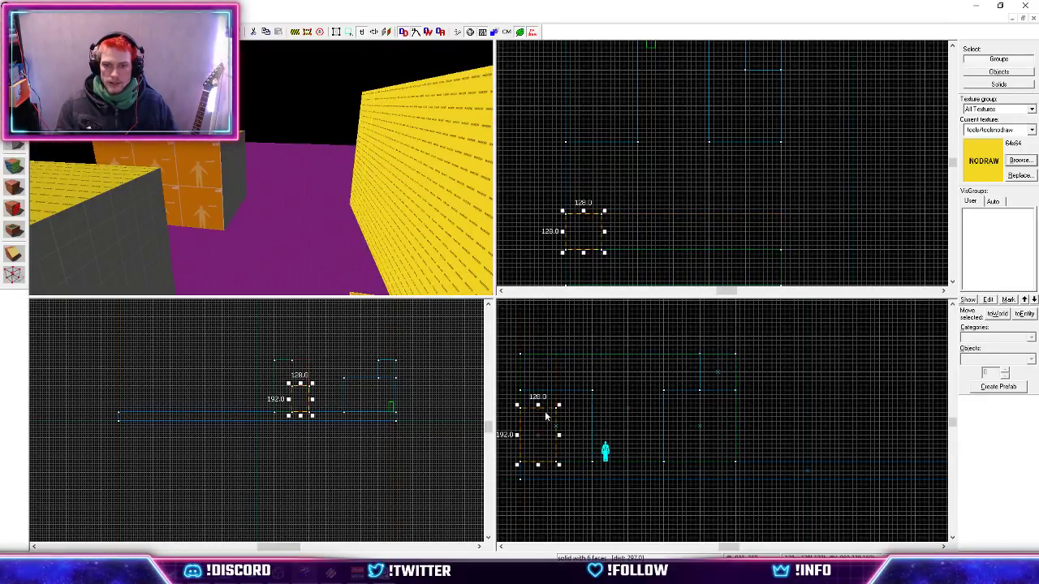
Copy the pillar to the opposite end and add a full-width overhang block across both pillars, level with the top of the rear wall.
{"action": "left_click_drag", "start_coordinate": [536, 445], "coordinate": [519, 387]}
{"action": "left_click", "coordinate": [510, 367]}
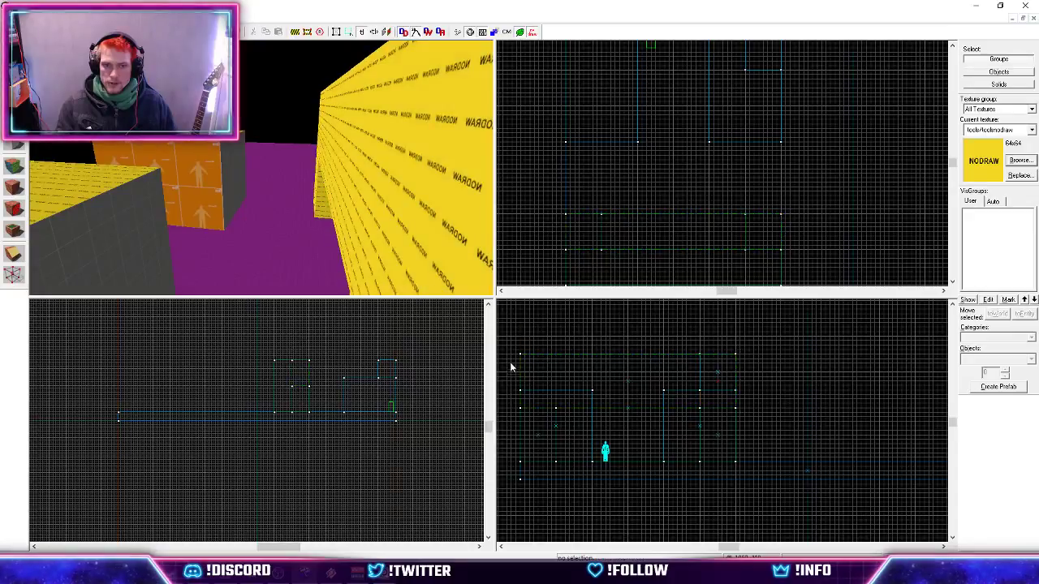
Examine the nodraw wall's recess, end pillars and overhang from ground level and above, along with the alley facing it.
{"action": "key", "text": "z"}
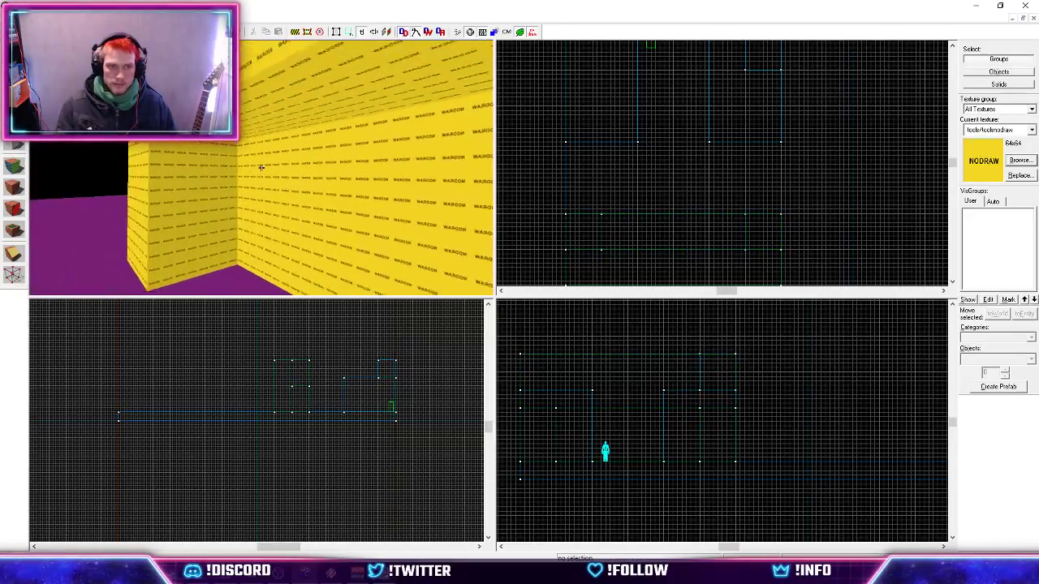
{"action": "key", "text": "s"}
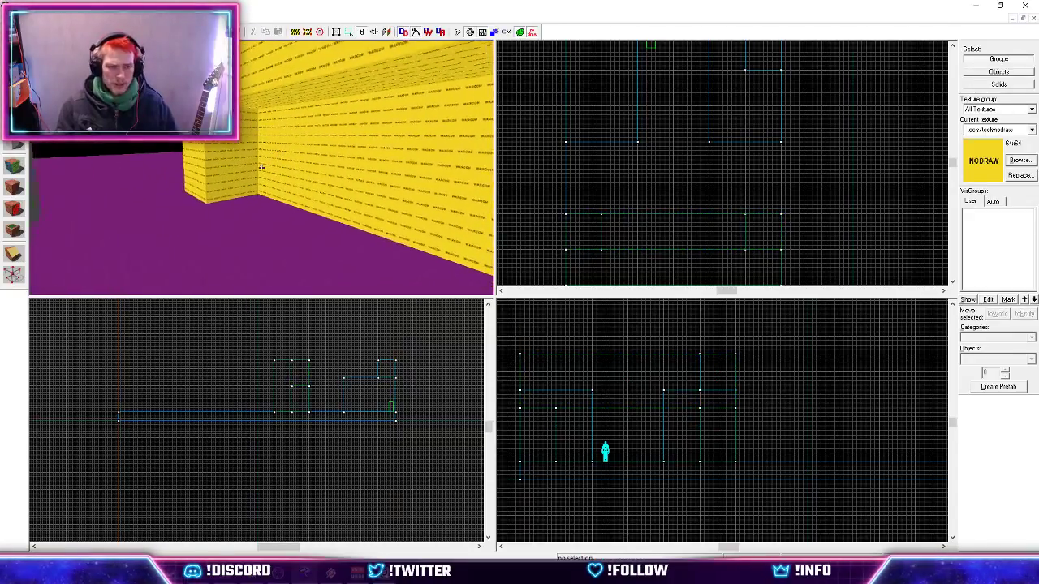
{"action": "key", "text": "w"}
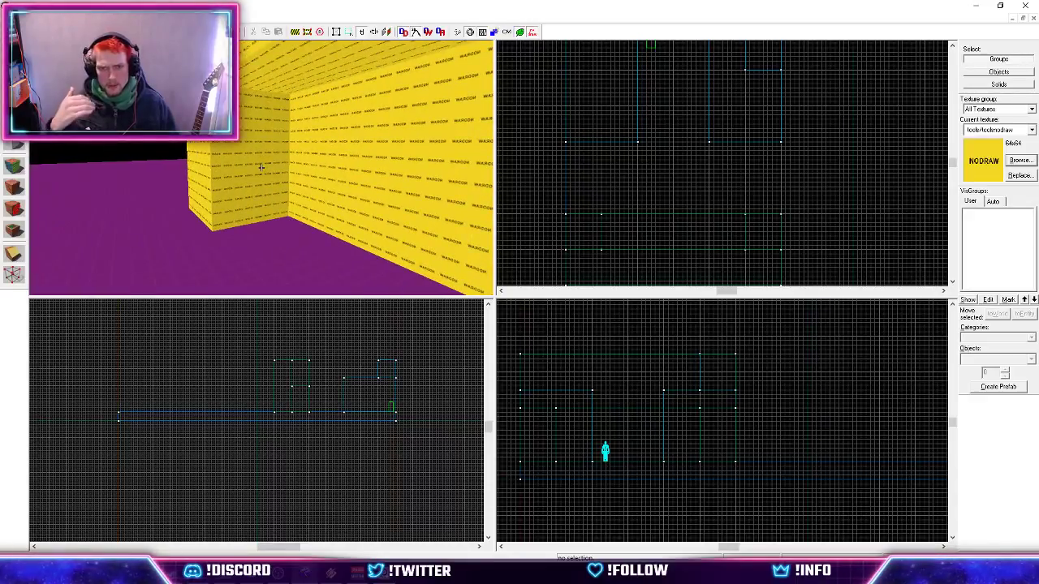
{"action": "key", "text": "w"}
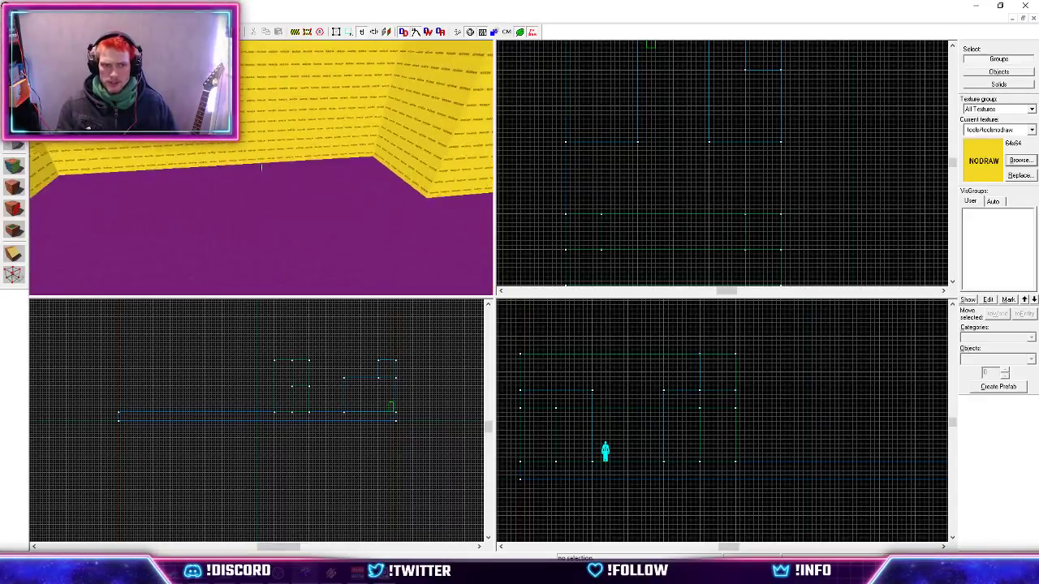
{"action": "key", "text": "w"}
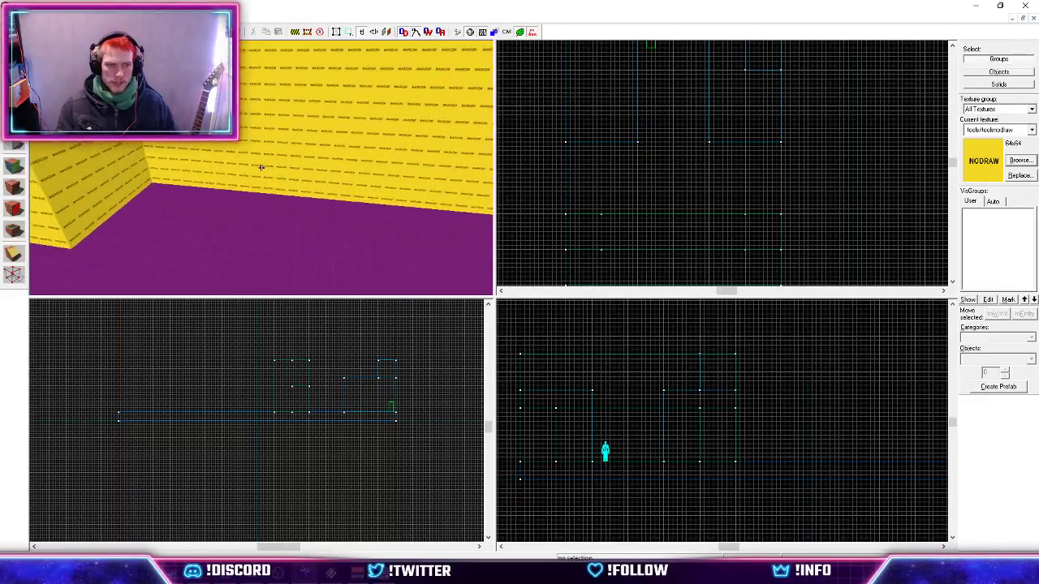
{"action": "key", "text": "w"}
{"action": "key", "text": "w"}
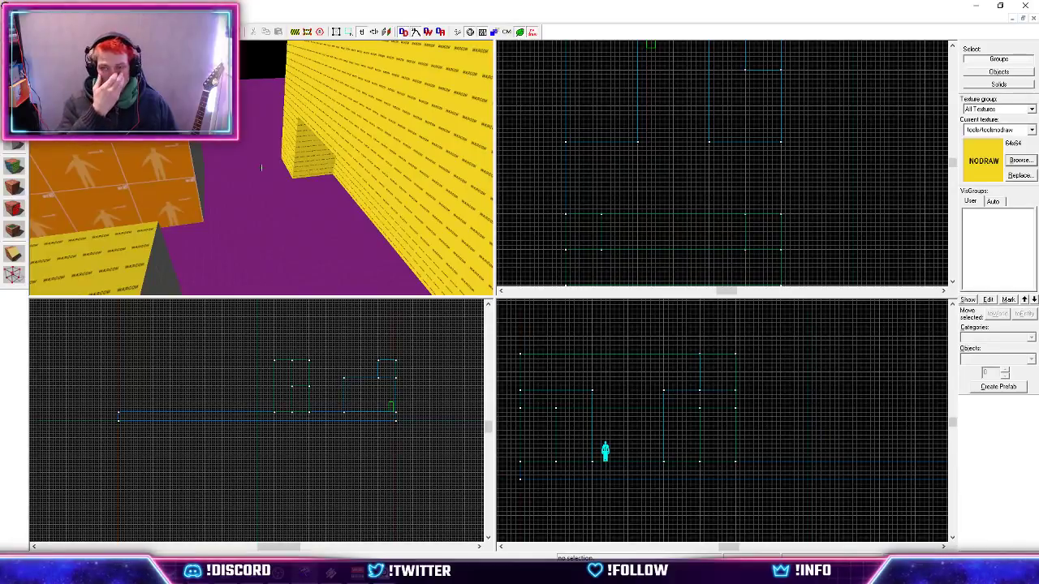
{"action": "key", "text": "w"}
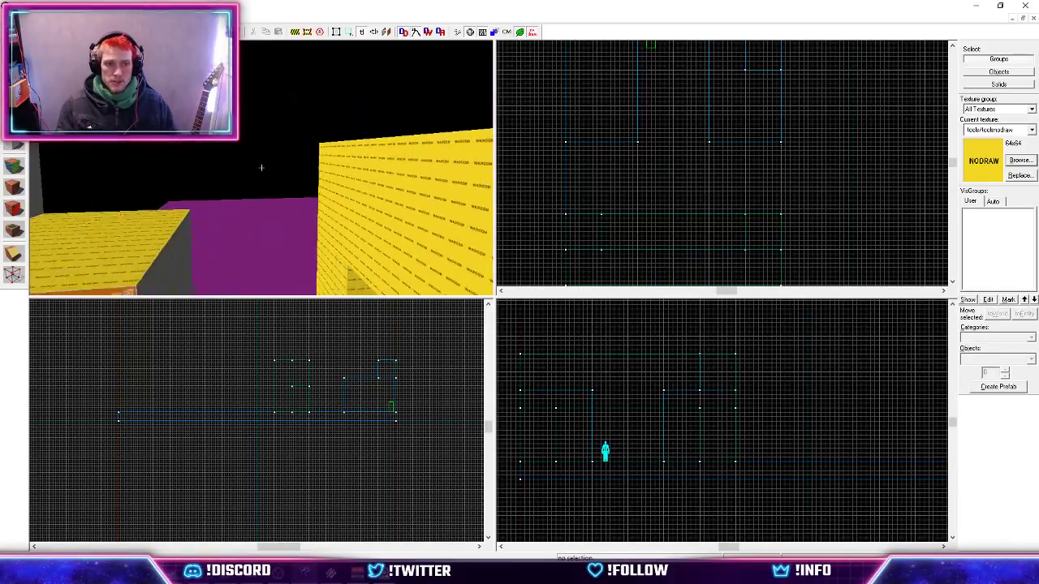
{"action": "key", "text": "w"}
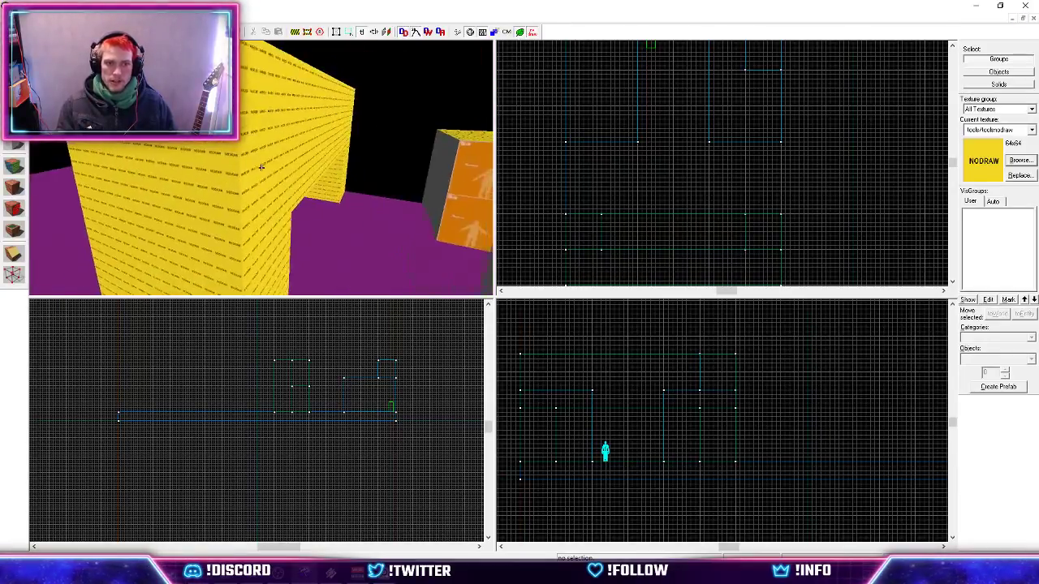
{"action": "key", "text": "w"}
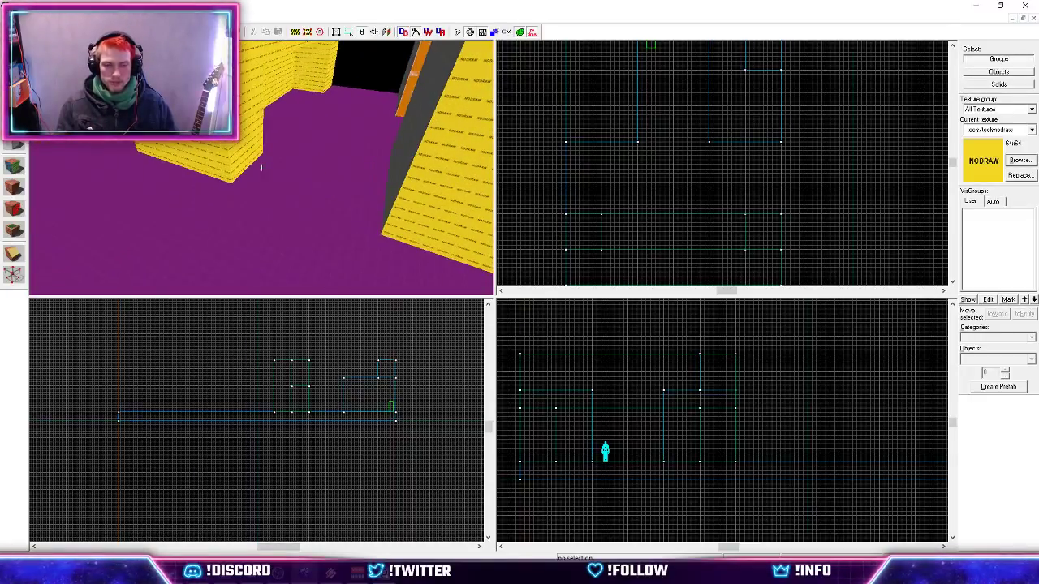
{"action": "key", "text": "w"}
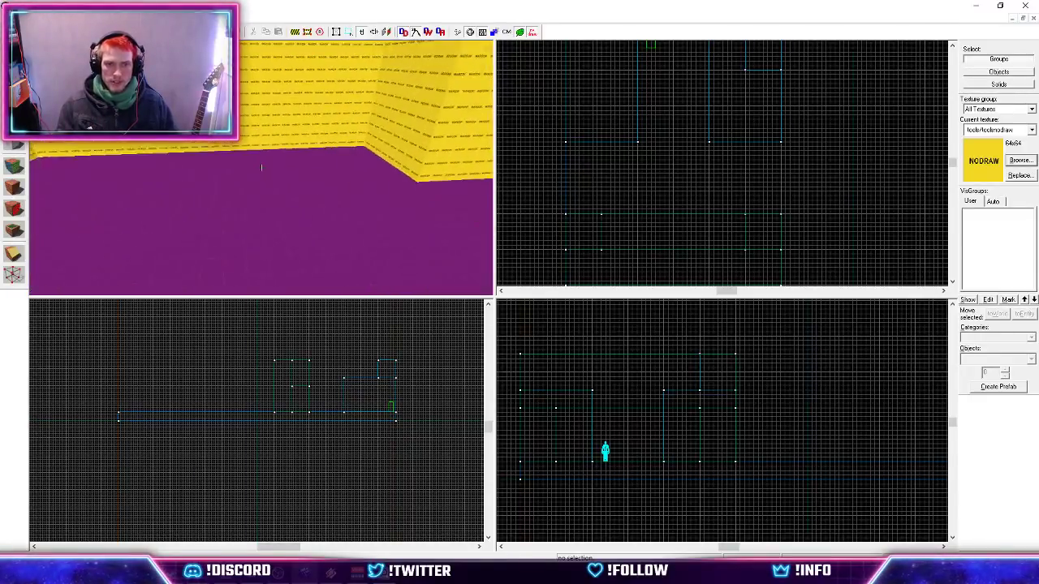
{"action": "key", "text": "w"}
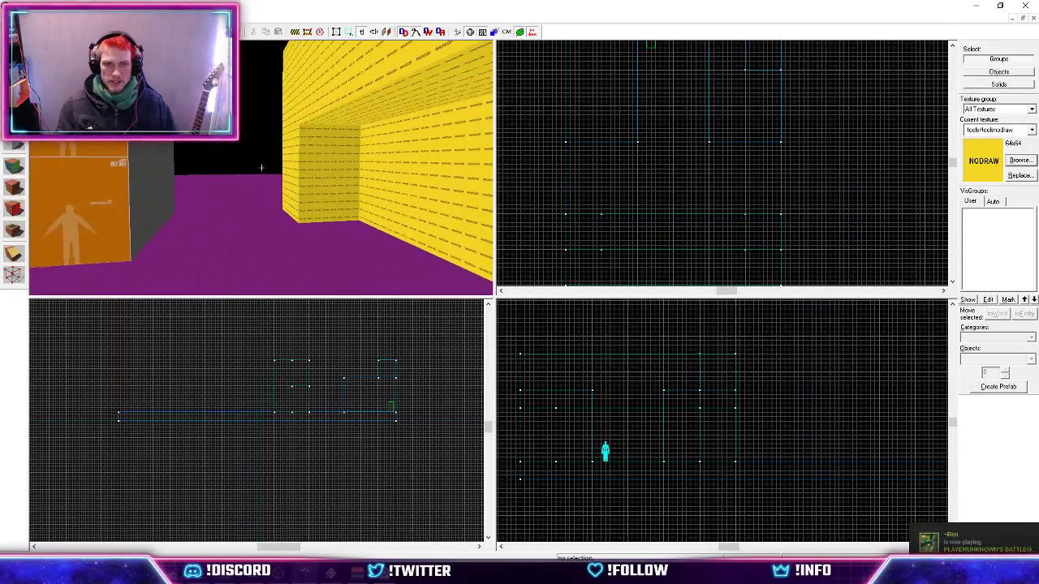
{"action": "key", "text": "w"}
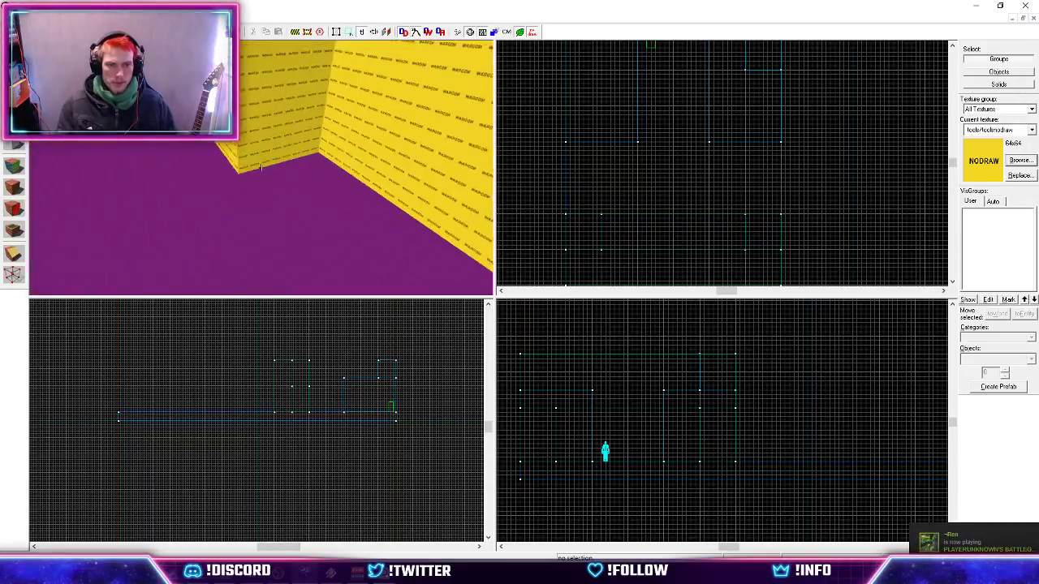
{"action": "key", "text": "w"}
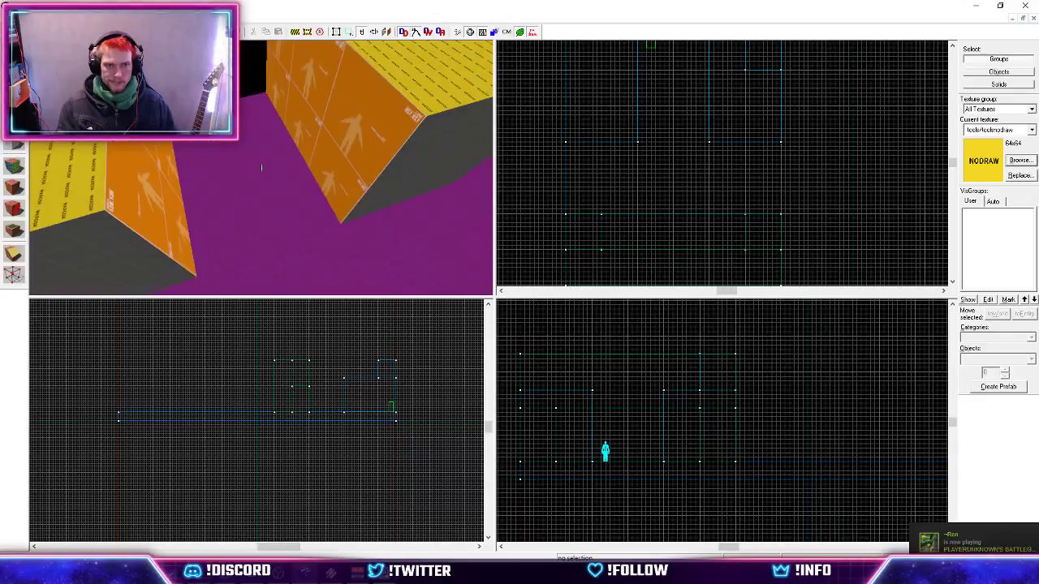
Move the player start sideways to the middle of the alley's width.
{"action": "left_click", "coordinate": [650, 43]}
{"action": "scroll", "coordinate": [658, 142], "scroll_direction": "up", "scroll_amount": 3}
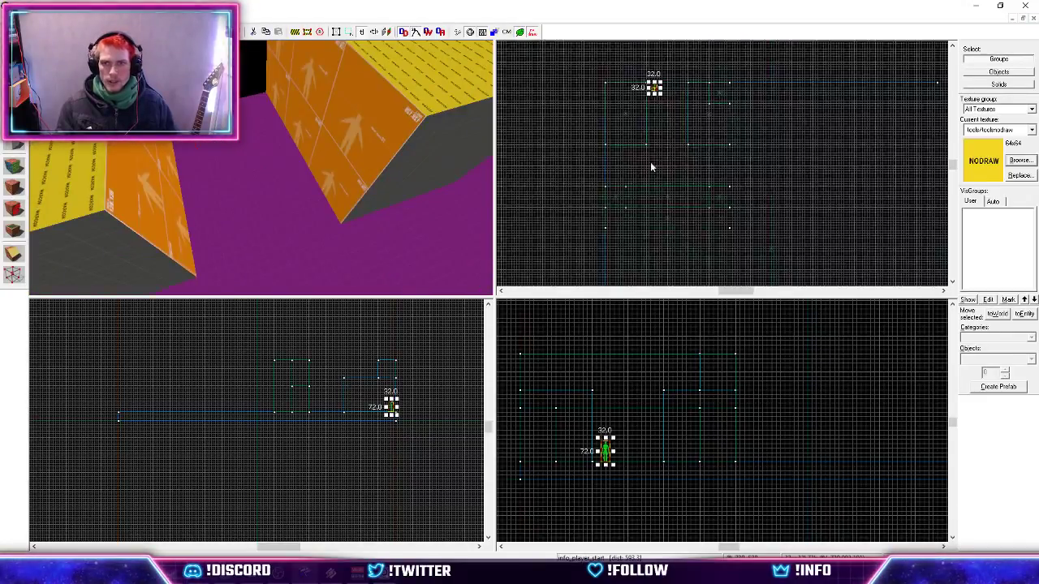
{"action": "left_click_drag", "start_coordinate": [557, 158], "coordinate": [638, 159]}
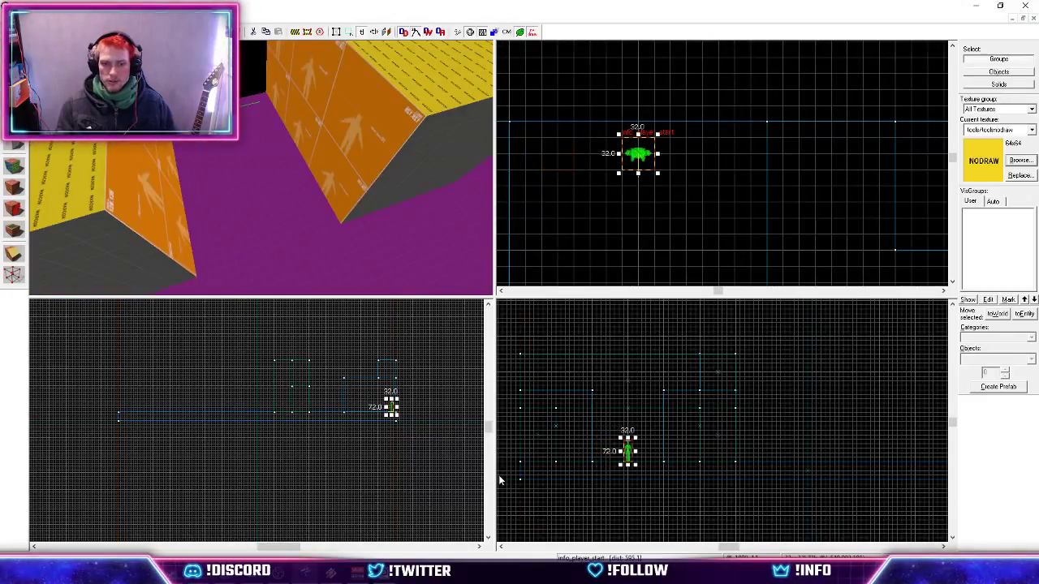
Switch to the PureRef reference board and add a text note in the empty area beside the brutalist building photos.
{"action": "key", "text": "alt+Tab"}
{"action": "scroll", "coordinate": [763, 252], "scroll_direction": "up", "scroll_amount": 4}
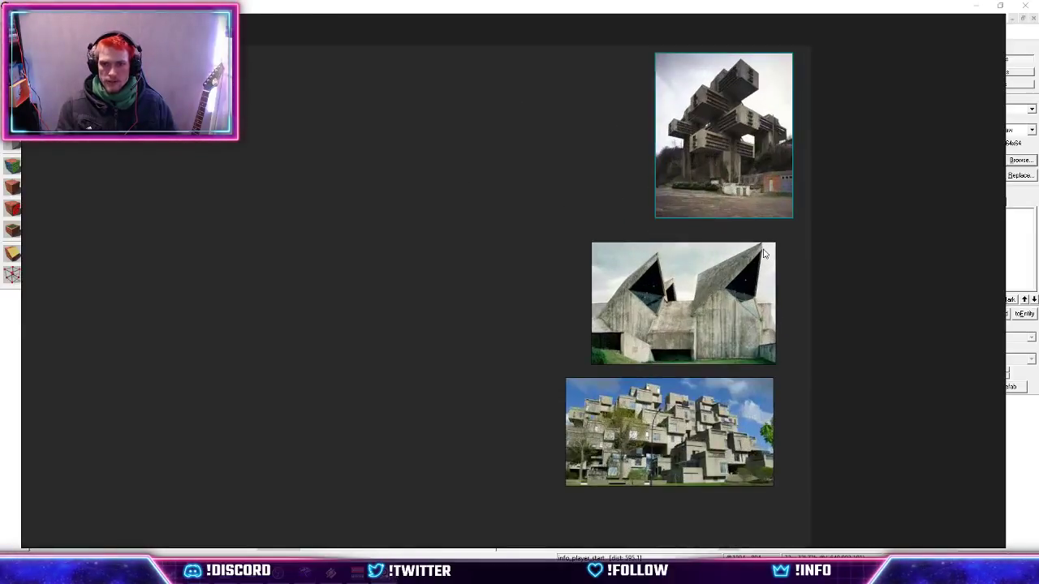
{"action": "scroll", "coordinate": [763, 256], "scroll_direction": "down", "scroll_amount": 4}
{"action": "scroll", "coordinate": [762, 277], "scroll_direction": "up", "scroll_amount": 4}
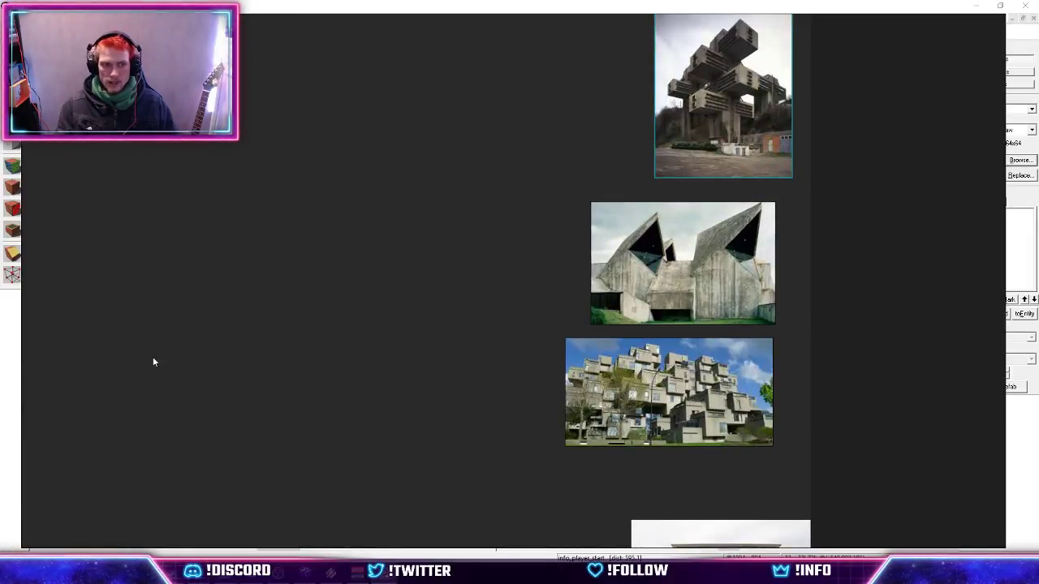
{"action": "scroll", "coordinate": [528, 276], "scroll_direction": "down", "scroll_amount": 3}
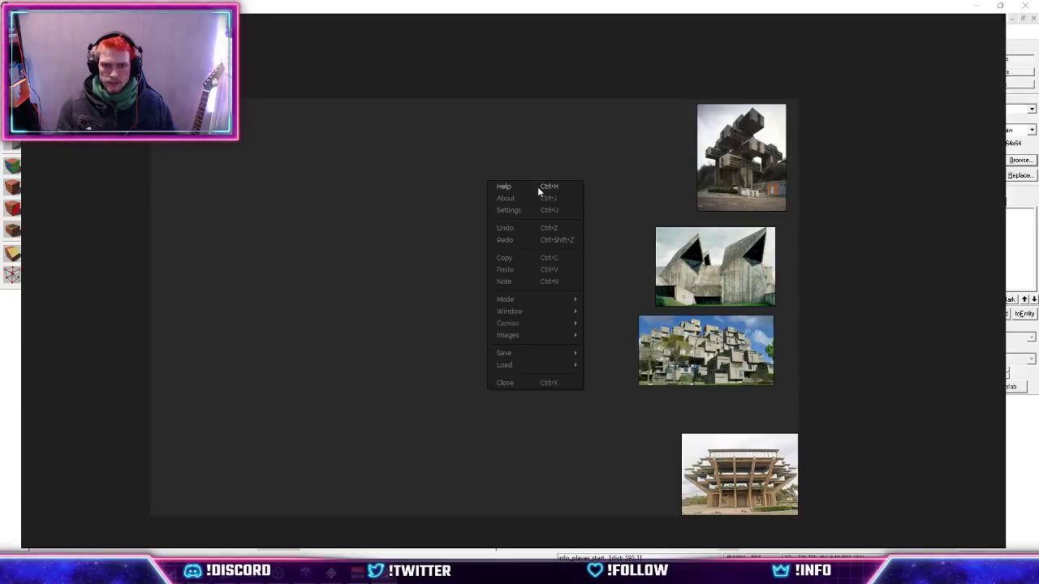
{"action": "left_click", "coordinate": [530, 279]}
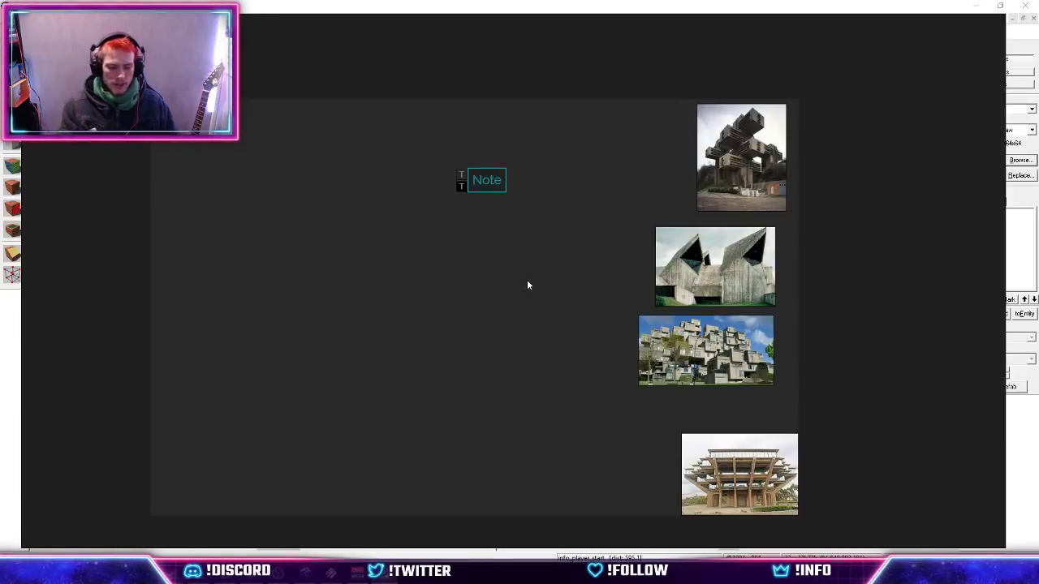
Replace the note's placeholder text with "Super cool alleyway".
{"action": "key", "text": "BackSpace"}
{"action": "type", "text": "Super cpoop"}
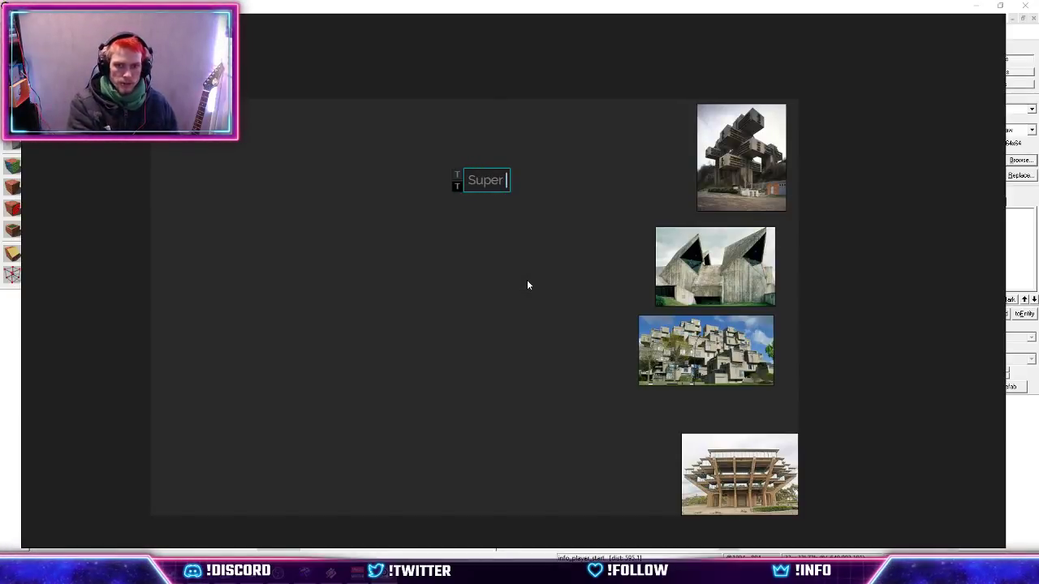
{"action": "key", "text": "BackSpace"}
{"action": "key", "text": "BackSpace"}
{"action": "key", "text": "BackSpace"}
{"action": "key", "text": "BackSpace"}
{"action": "type", "text": "ool"}
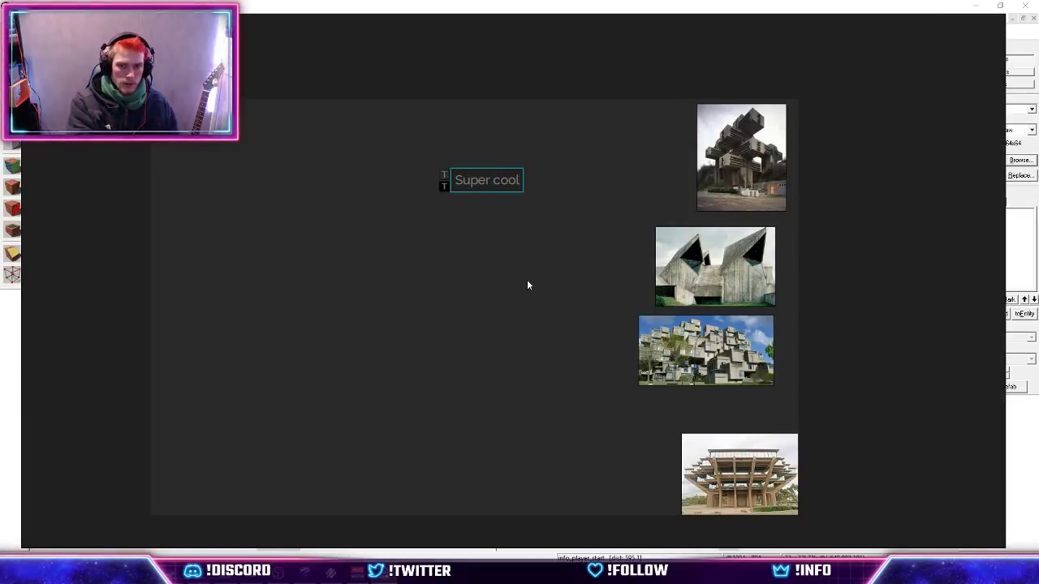
{"action": "type", "text": " alleyway"}
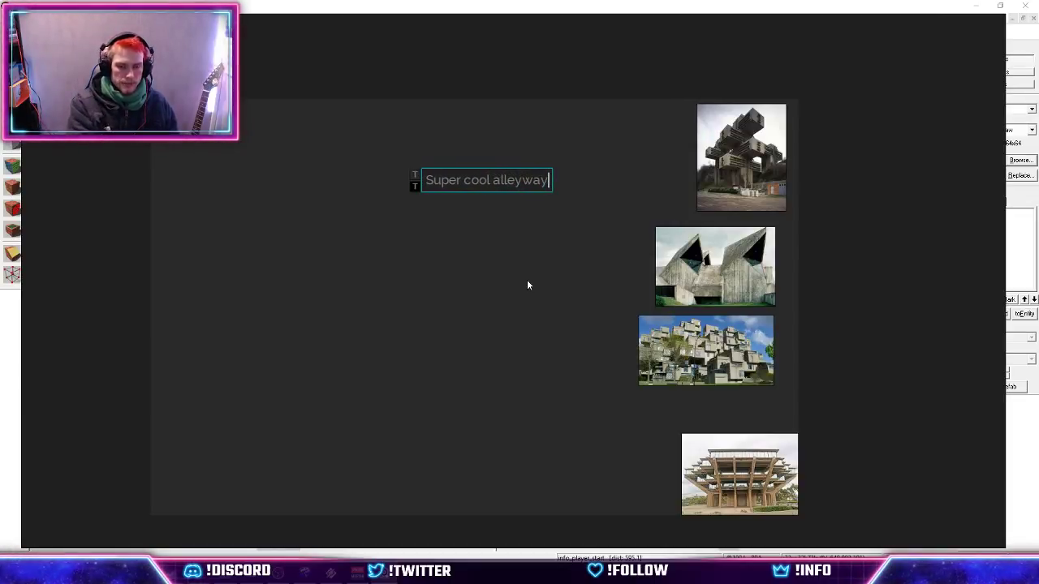
Add the lines "Built in 1875" and "dklfjsdlkjg;ldiajg" to the note, and move it to the canvas corner farthest from the photos.
{"action": "key", "text": "Return"}
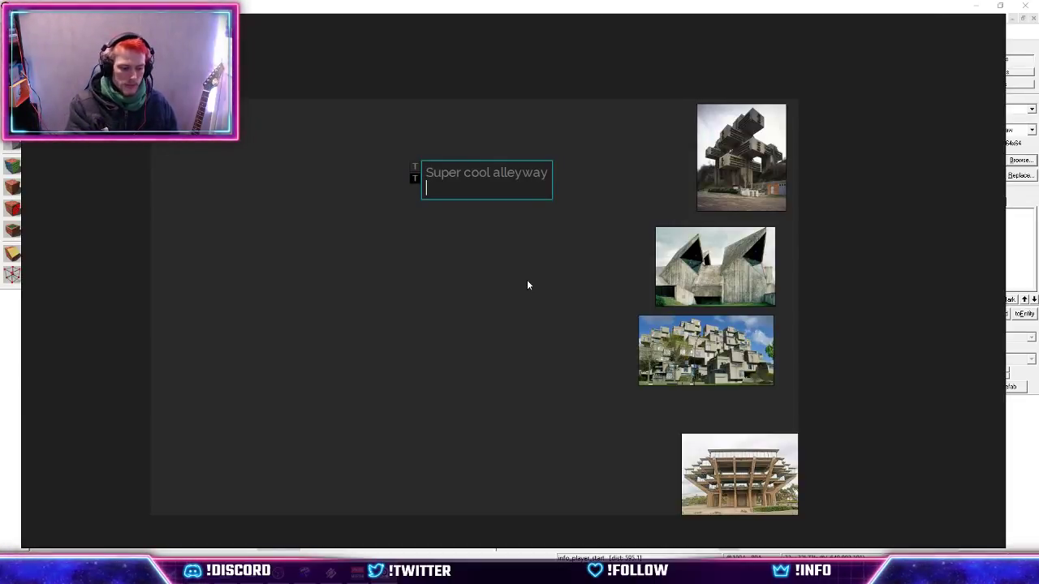
{"action": "type", "text": "Built in 1875"}
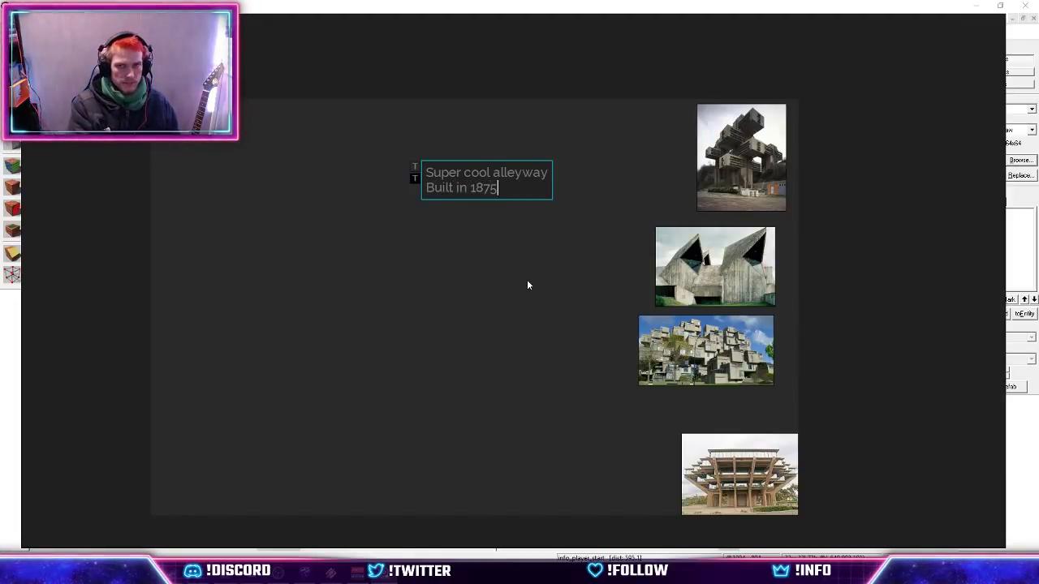
{"action": "key", "text": "Return"}
{"action": "type", "text": "dklfjsdlkjg;ldiajg"}
{"action": "key", "text": "Return"}
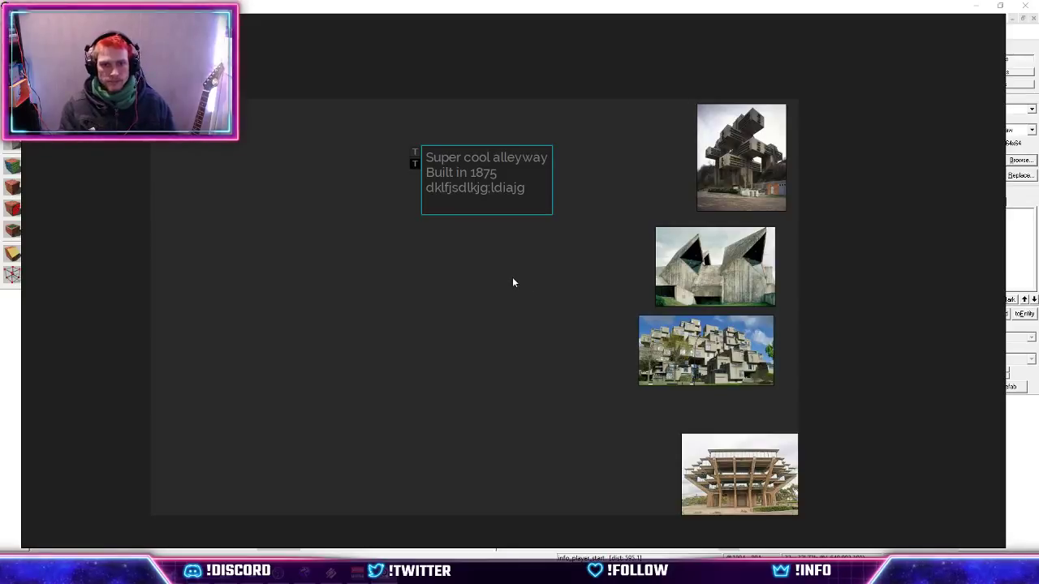
{"action": "left_click_drag", "start_coordinate": [494, 184], "coordinate": [248, 148]}
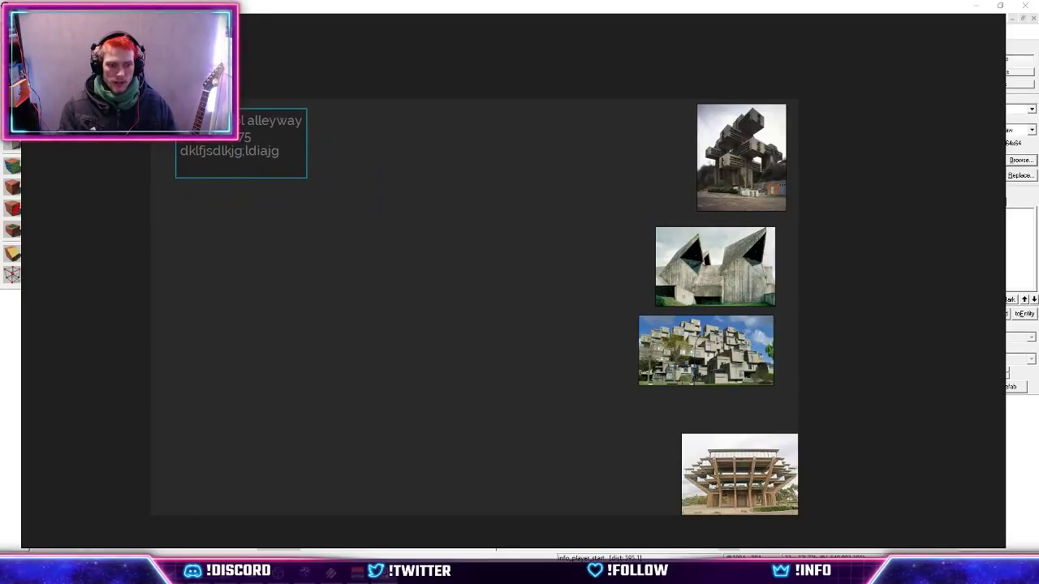
Switch to the web browser and search Google Images for "alleyway".
{"action": "key", "text": "alt+Tab"}
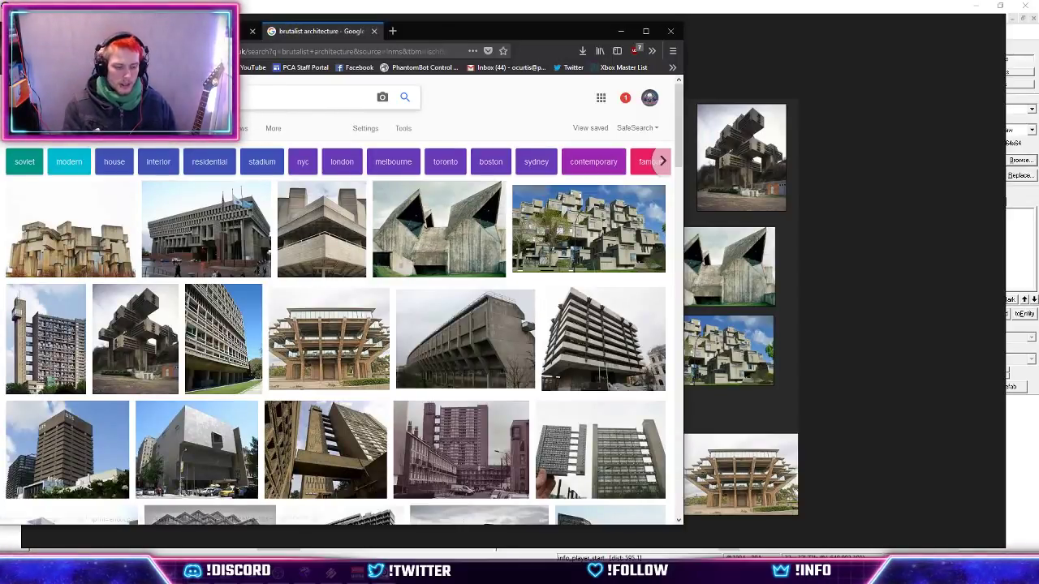
{"action": "type", "text": "alleyway"}
{"action": "key", "text": "Return"}
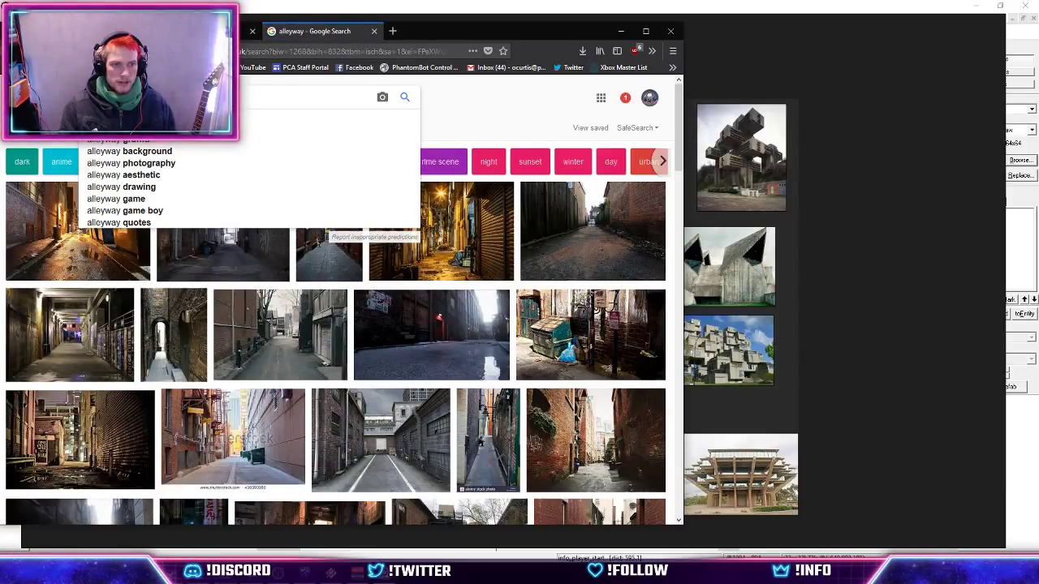
{"action": "type", "text": "architecture"}
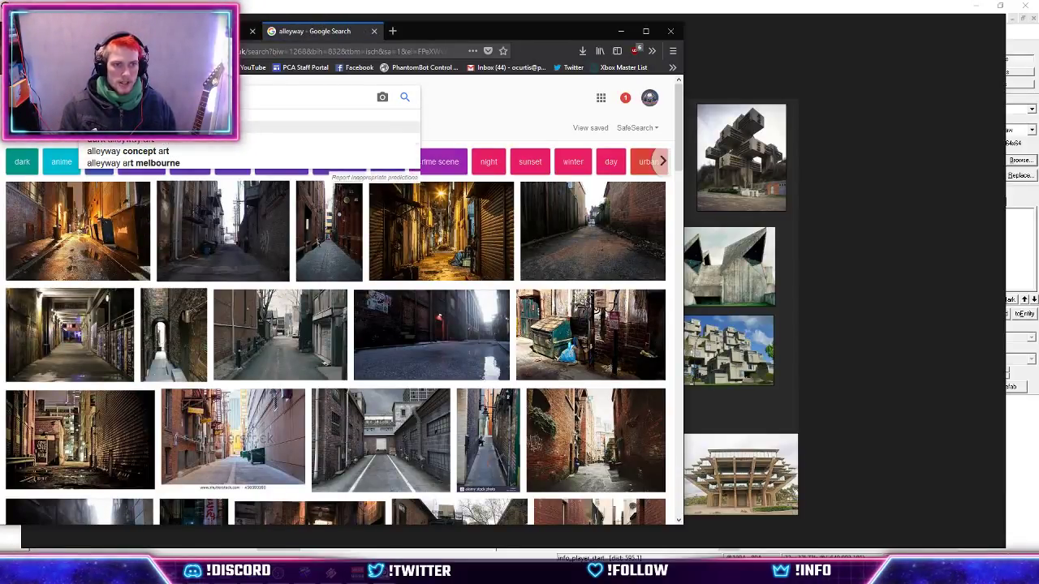
{"action": "key", "text": "Return"}
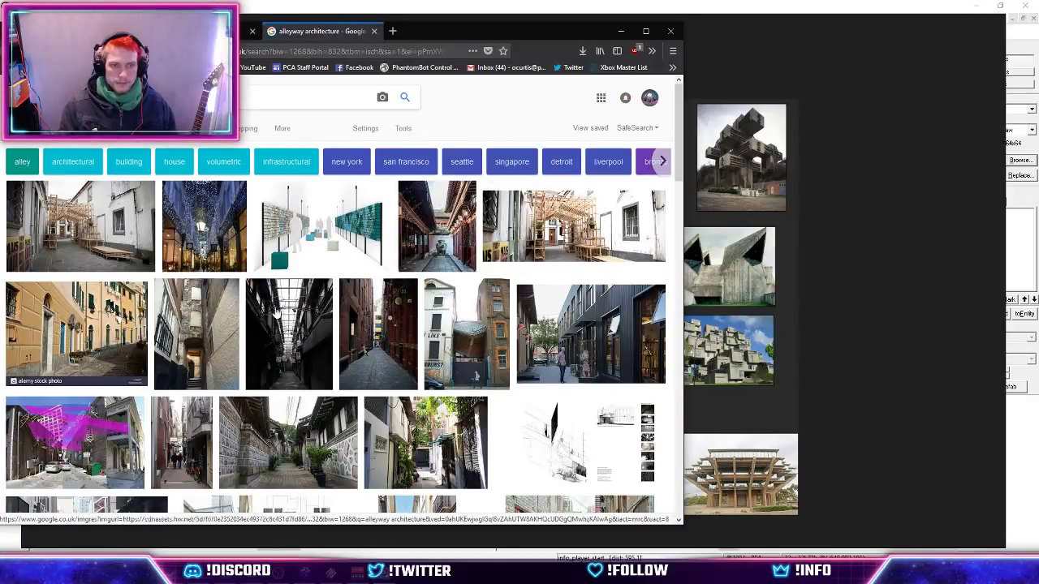
{"action": "left_click", "coordinate": [13, 51]}
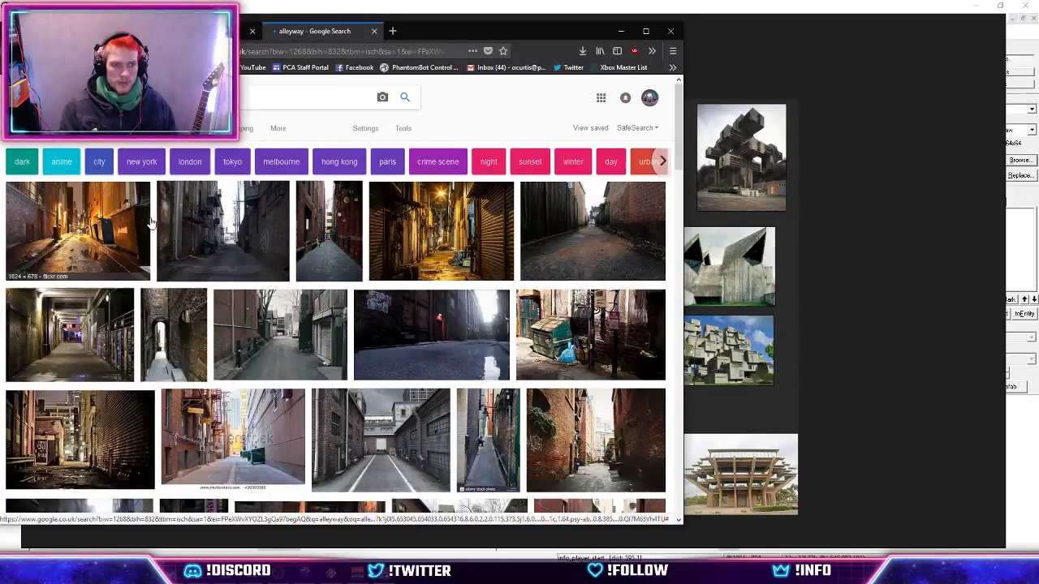
Add three alley photos from the image results to the PureRef board: the dark alley, the brick-walled lane and the orange-lit night alley.
{"action": "left_click_drag", "start_coordinate": [439, 32], "coordinate": [847, 129]}
{"action": "left_click_drag", "start_coordinate": [633, 329], "coordinate": [240, 239]}
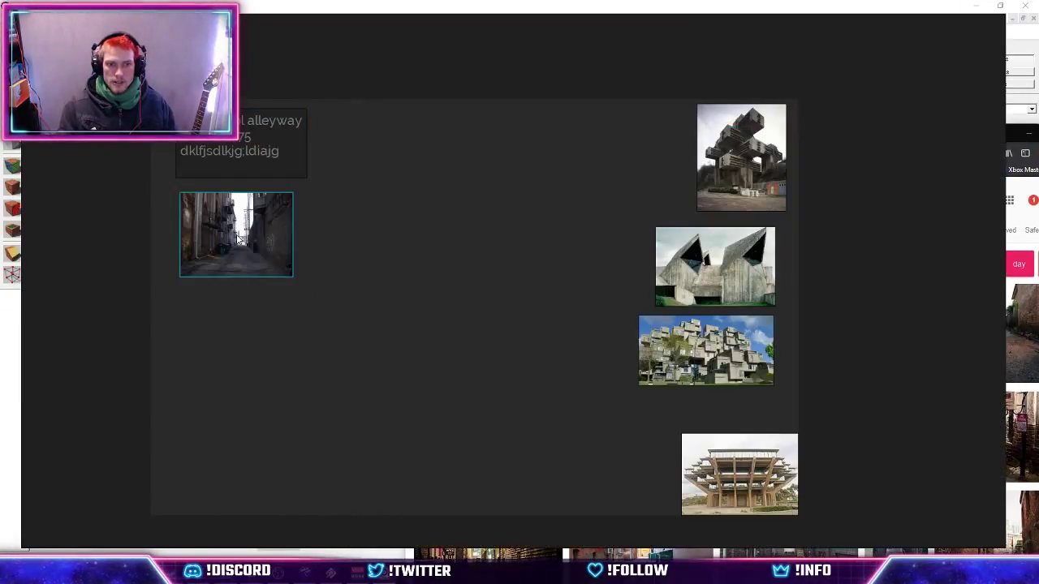
{"action": "left_click", "coordinate": [1031, 135]}
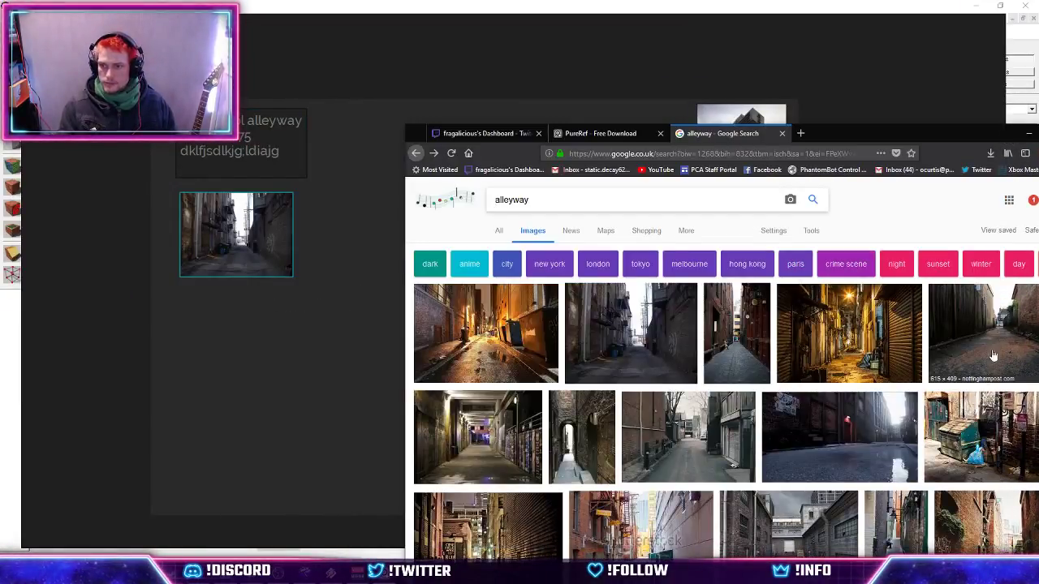
{"action": "left_click_drag", "start_coordinate": [950, 341], "coordinate": [263, 369]}
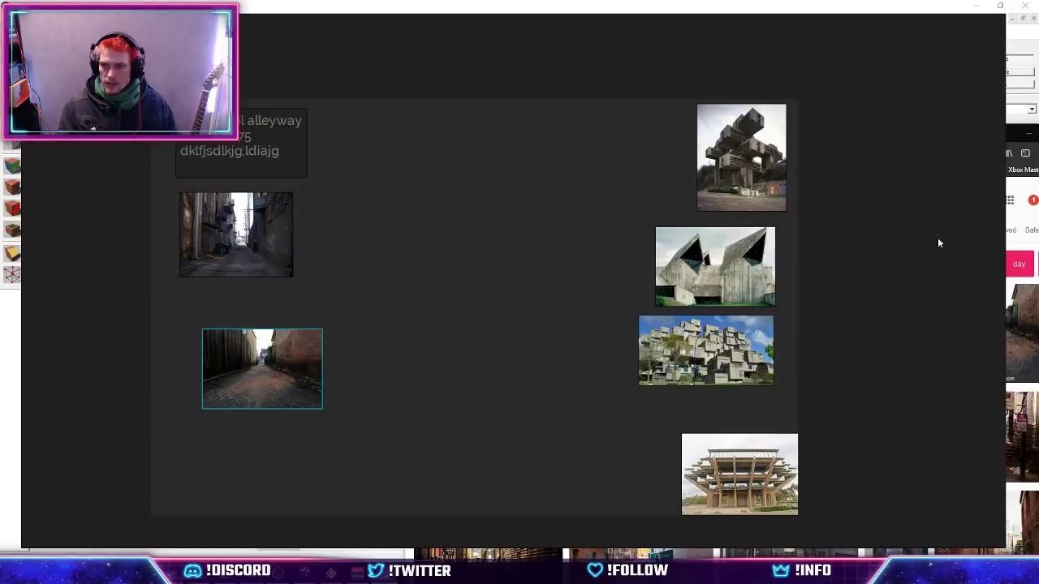
{"action": "left_click", "coordinate": [1011, 141]}
{"action": "left_click_drag", "start_coordinate": [863, 349], "coordinate": [283, 459]}
Move the "Super cool alleyway" note toward the board's middle and group the three alley photos closely beneath it.
{"action": "left_click_drag", "start_coordinate": [250, 167], "coordinate": [435, 162]}
{"action": "left_click_drag", "start_coordinate": [260, 258], "coordinate": [404, 246]}
{"action": "left_click_drag", "start_coordinate": [294, 332], "coordinate": [498, 245]}
{"action": "left_click_drag", "start_coordinate": [310, 465], "coordinate": [418, 315]}
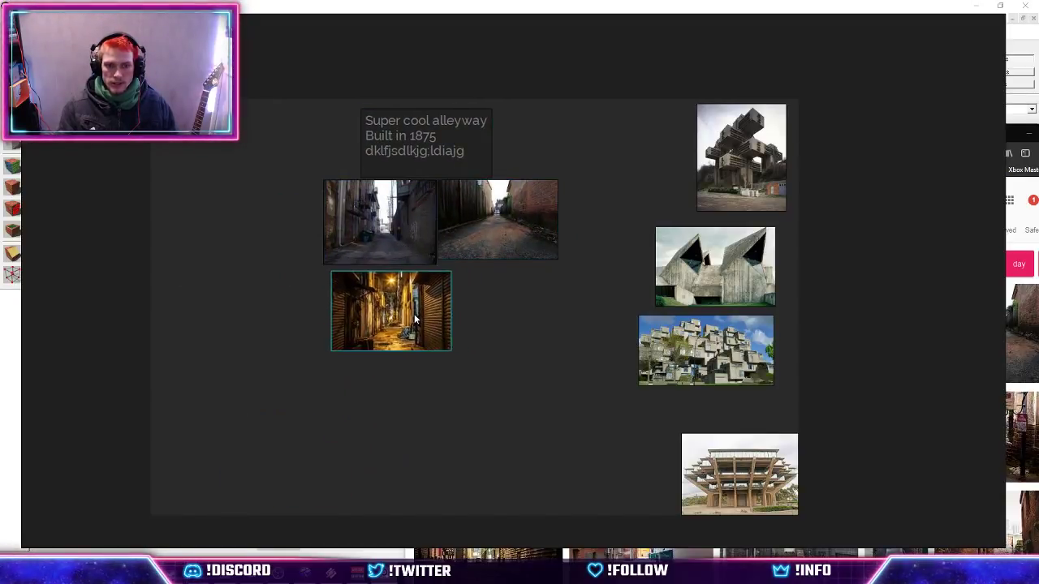
{"action": "scroll", "coordinate": [411, 238], "scroll_direction": "up", "scroll_amount": 5}
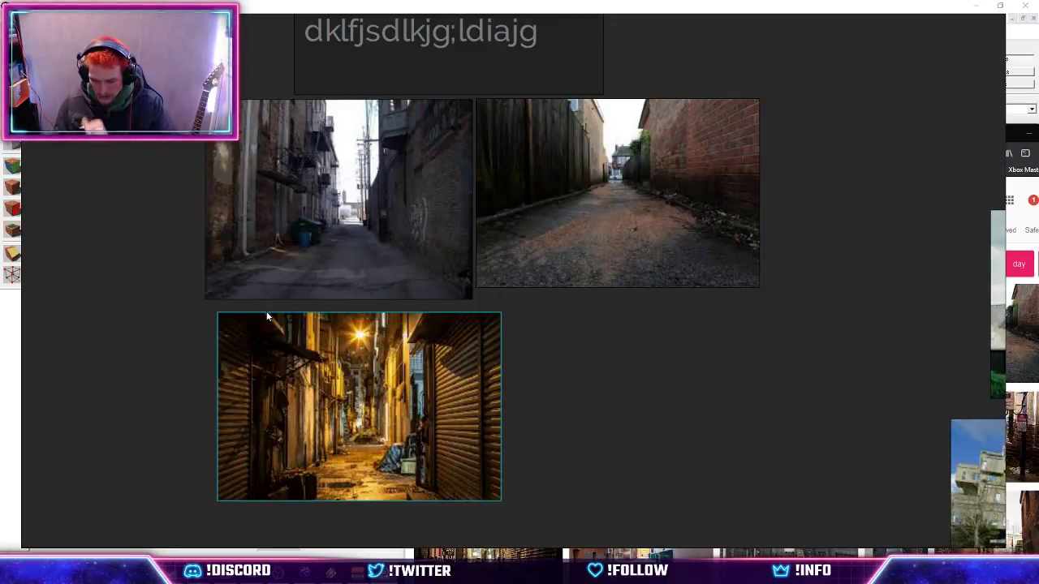
{"action": "scroll", "coordinate": [258, 316], "scroll_direction": "down", "scroll_amount": 5}
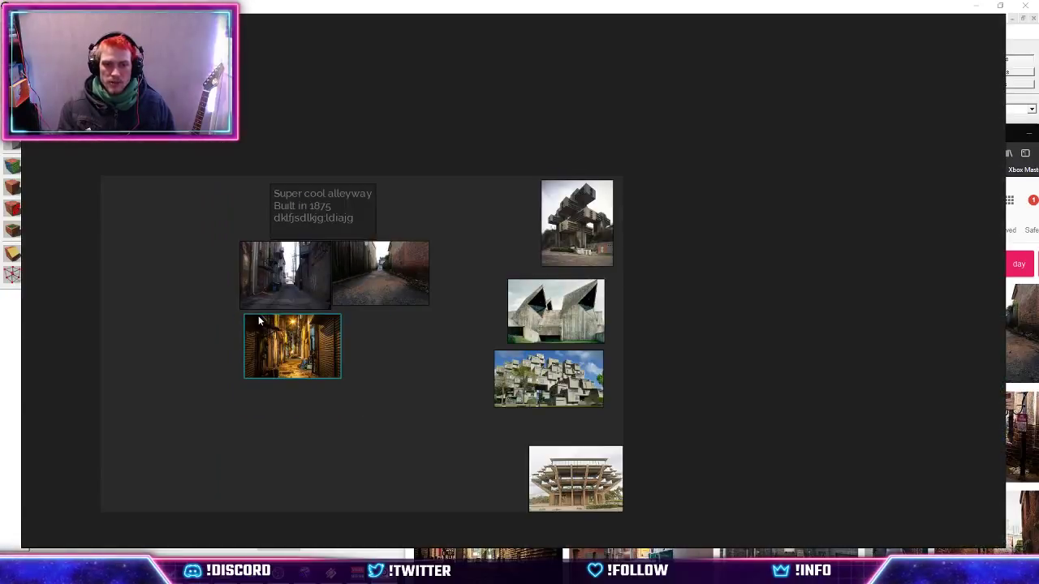
{"action": "scroll", "coordinate": [258, 316], "scroll_direction": "up", "scroll_amount": 3}
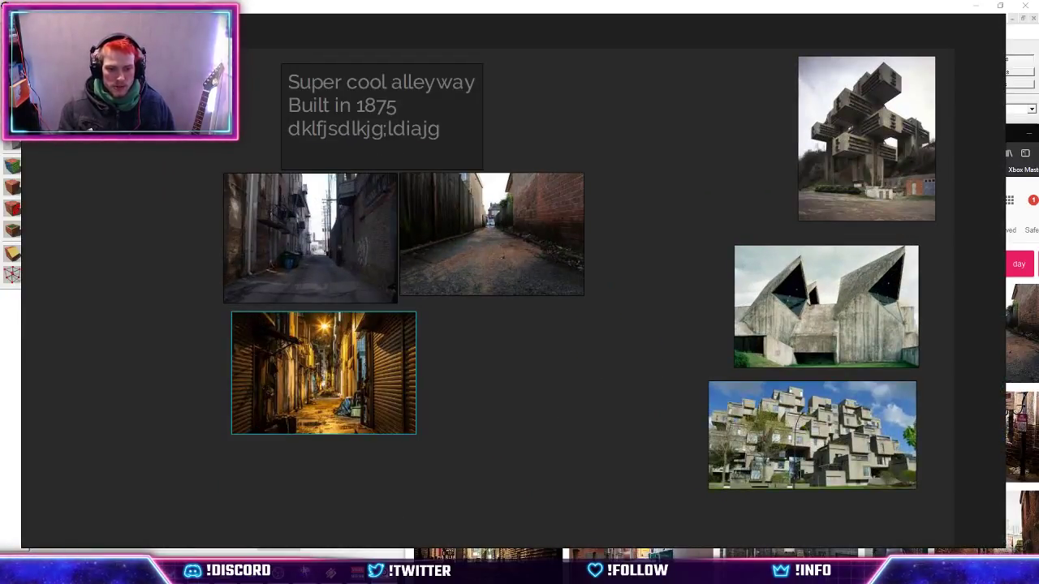
Switch to Hammer and fly through the 3D view to examine the alley between the blocks and the recessed wall.
{"action": "key", "text": "alt+Tab"}
{"action": "left_click", "coordinate": [619, 197]}
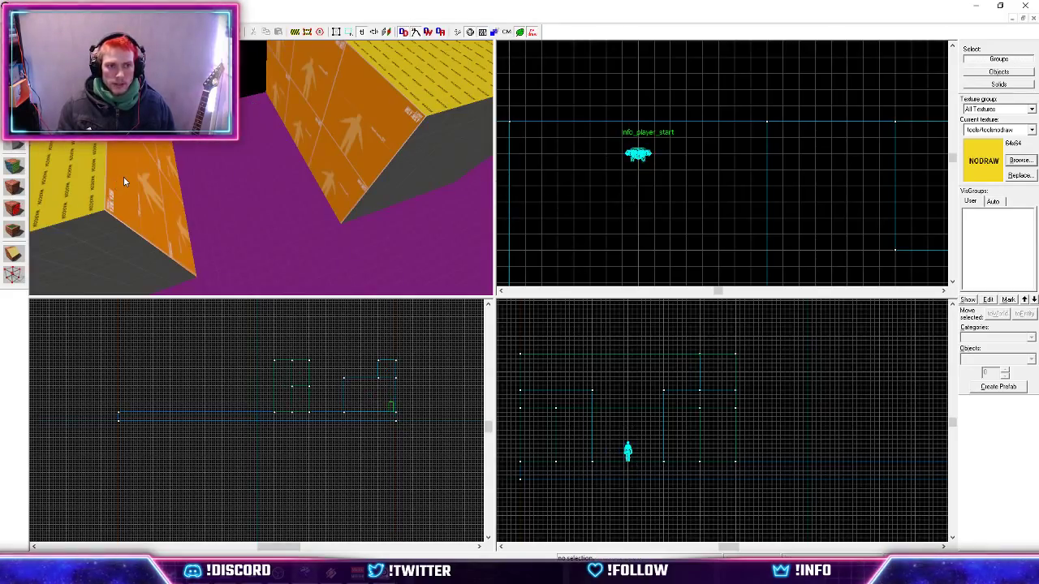
{"action": "key", "text": "z"}
{"action": "key", "text": "w"}
{"action": "key", "text": "w"}
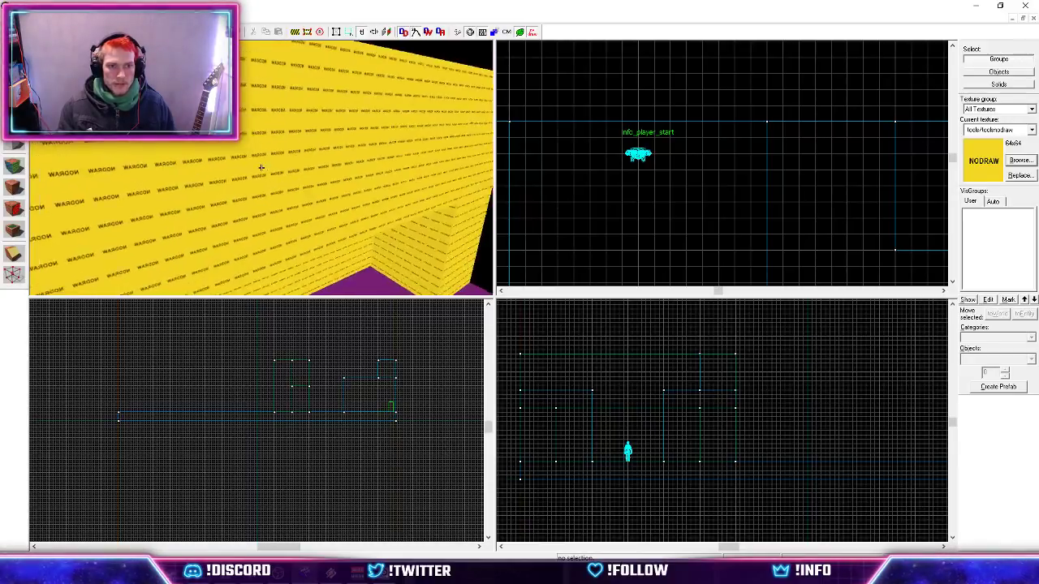
{"action": "key", "text": "w"}
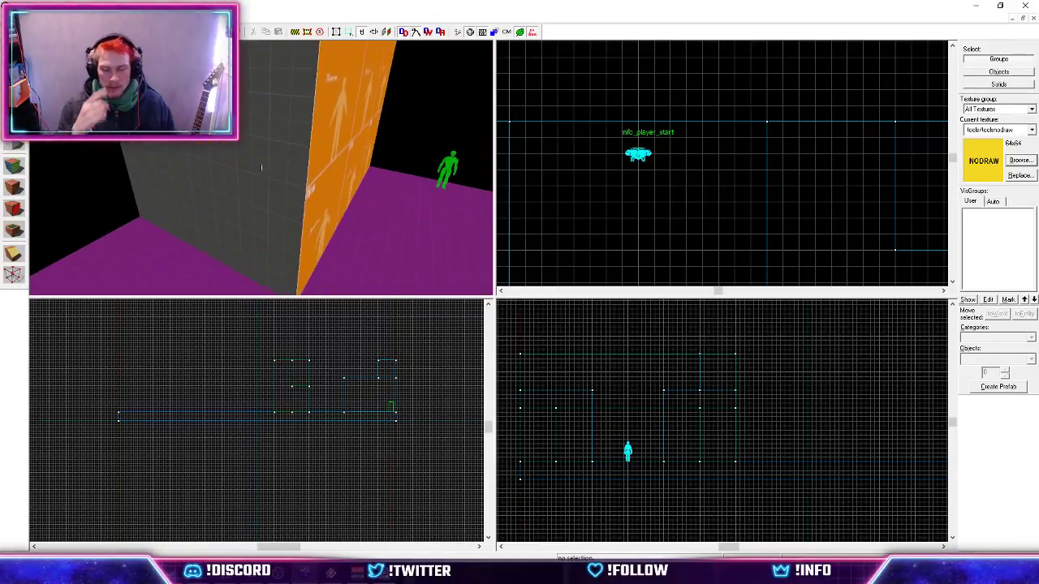
{"action": "key", "text": "w"}
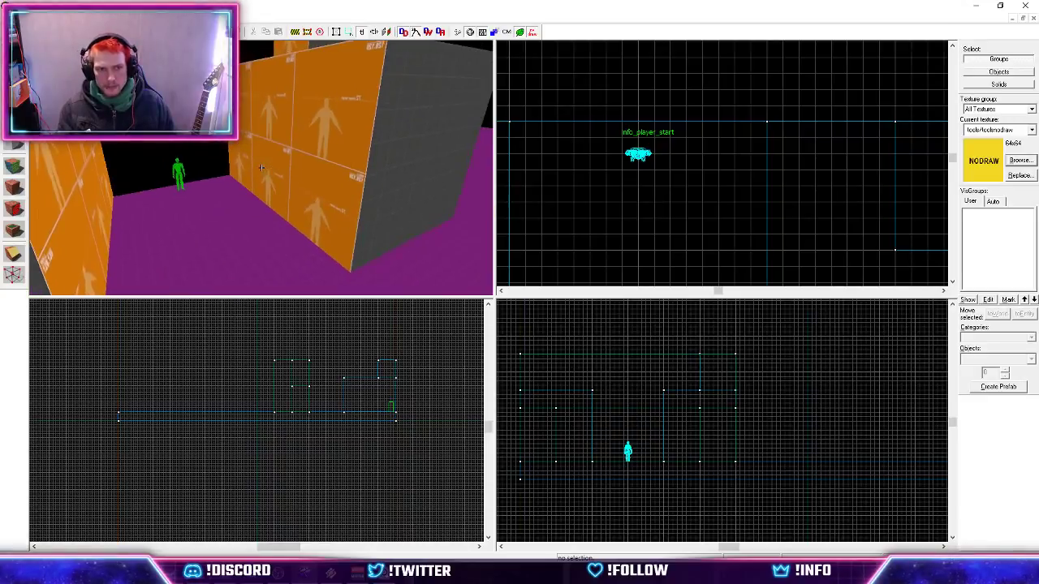
{"action": "key", "text": "s"}
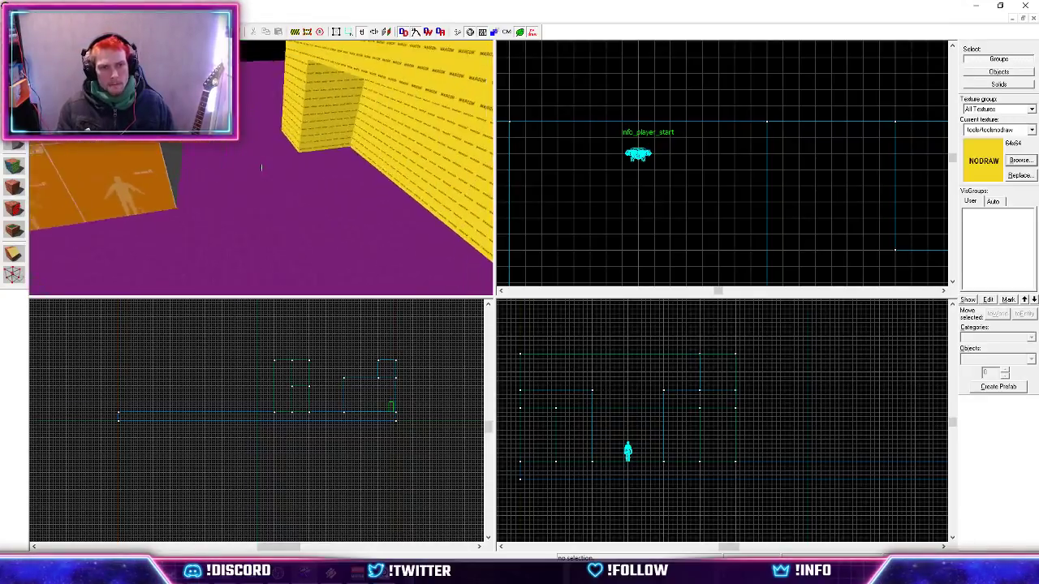
Switch to the PureRef board and examine the three alley photos up close, especially the orange-lit night alley.
{"action": "key", "text": "alt+Tab"}
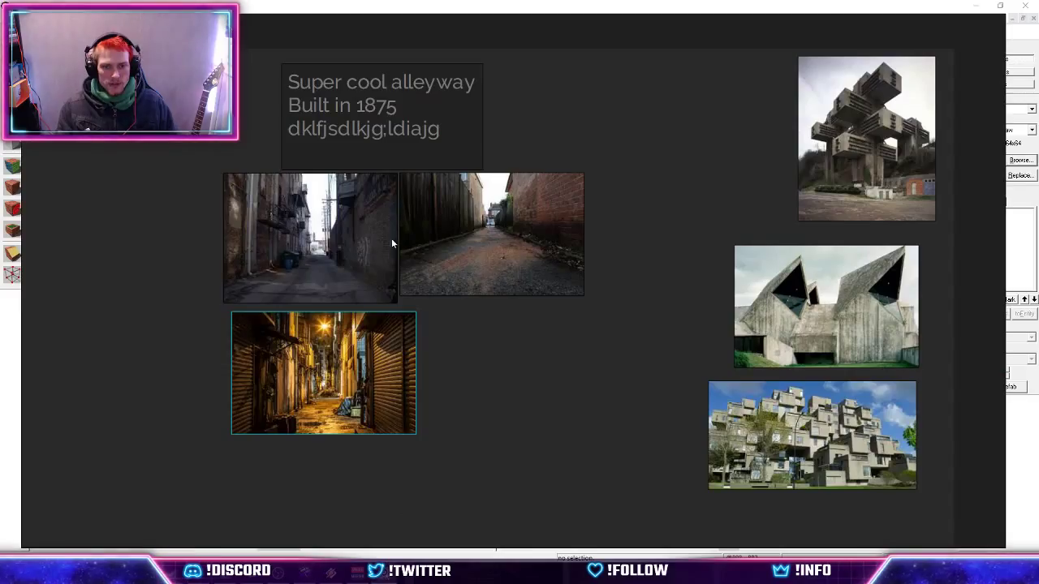
{"action": "scroll", "coordinate": [280, 234], "scroll_direction": "up", "scroll_amount": 5}
{"action": "scroll", "coordinate": [308, 233], "scroll_direction": "down", "scroll_amount": 2}
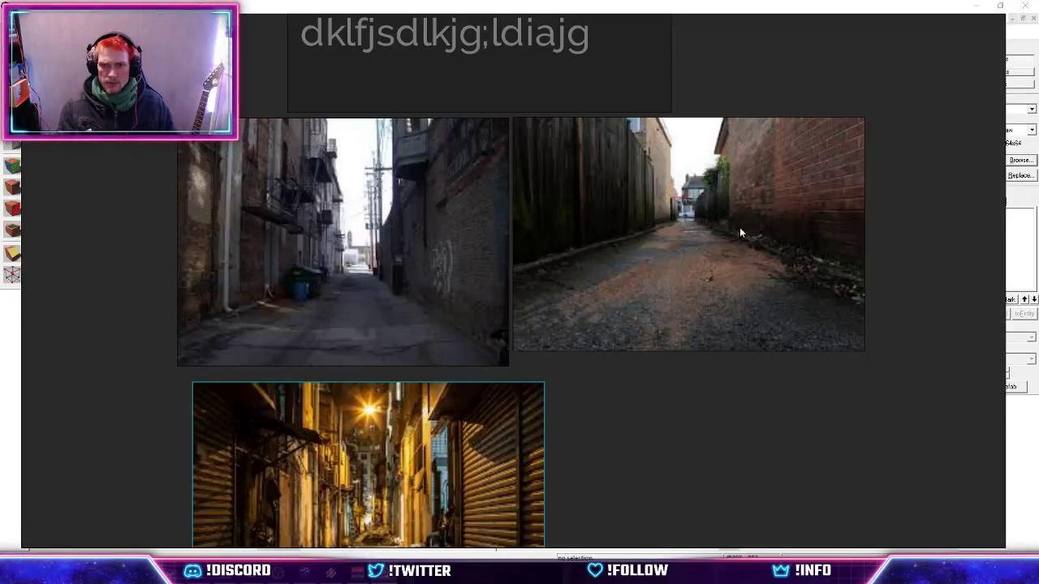
{"action": "scroll", "coordinate": [666, 204], "scroll_direction": "down", "scroll_amount": 1}
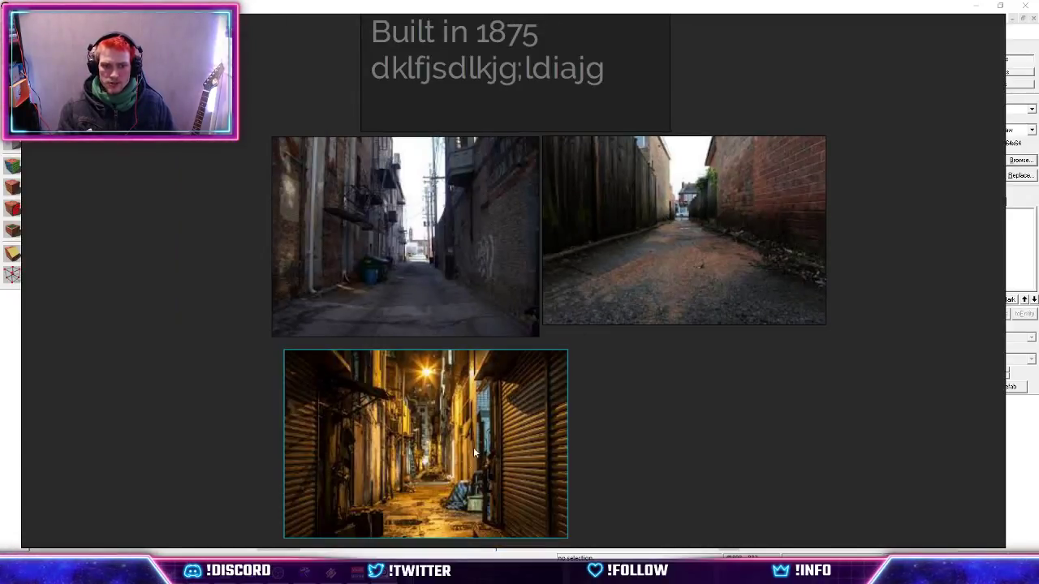
{"action": "scroll", "coordinate": [440, 467], "scroll_direction": "up", "scroll_amount": 3}
{"action": "scroll", "coordinate": [435, 448], "scroll_direction": "down", "scroll_amount": 4}
{"action": "scroll", "coordinate": [431, 456], "scroll_direction": "up", "scroll_amount": 6}
{"action": "scroll", "coordinate": [430, 385], "scroll_direction": "down", "scroll_amount": 1}
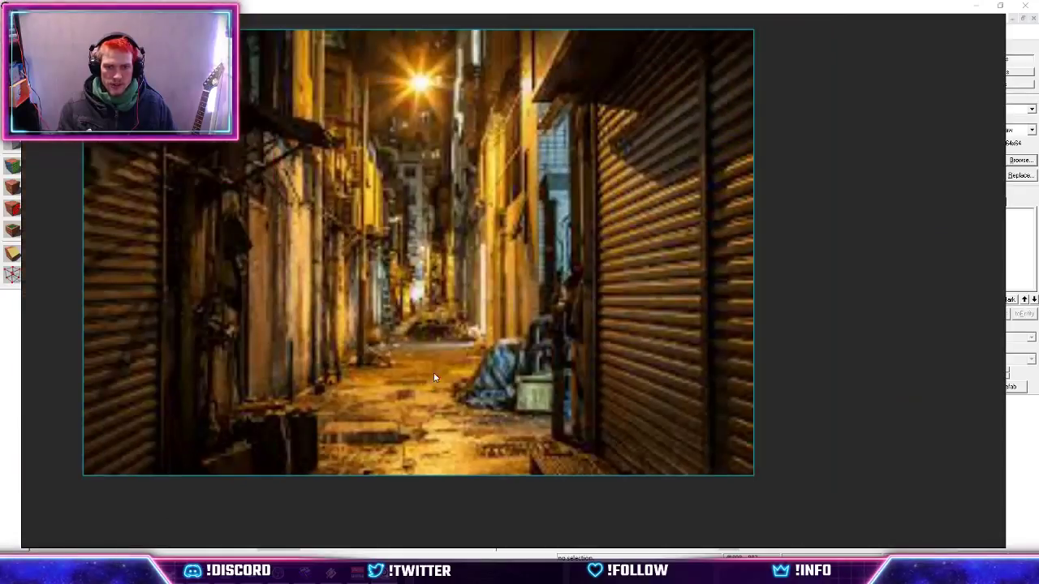
{"action": "scroll", "coordinate": [417, 314], "scroll_direction": "down", "scroll_amount": 2}
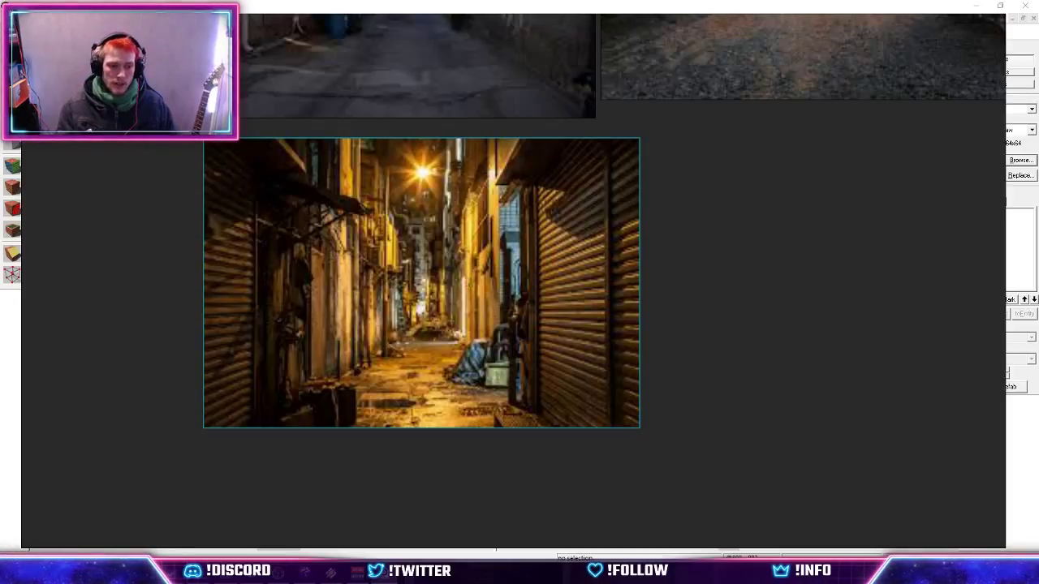
Add the browser's preview of the orange-lit night alley to the board, and delete both copies of that photo there.
{"action": "key", "text": "alt+Tab"}
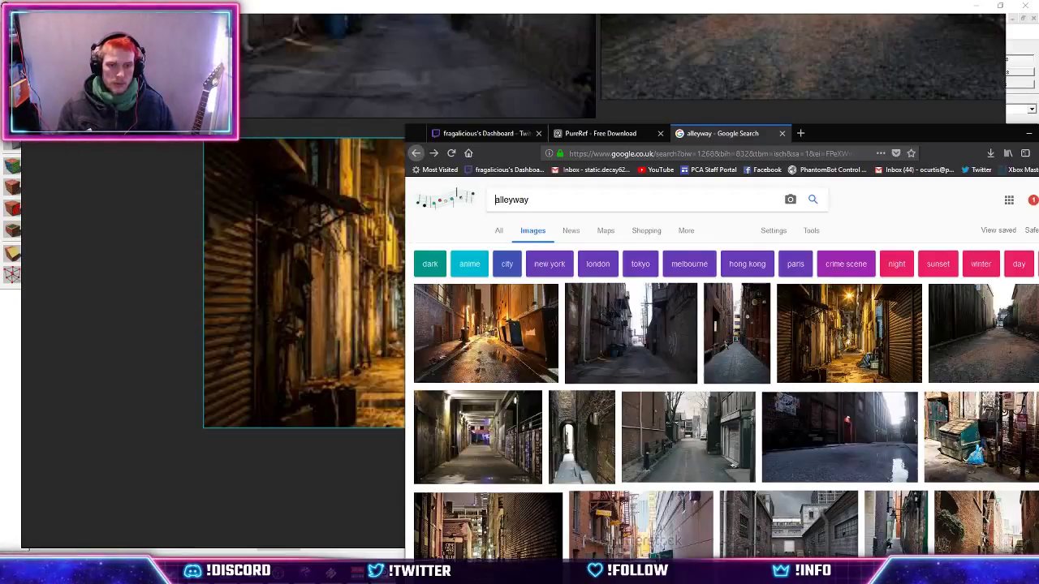
{"action": "left_click", "coordinate": [905, 324]}
{"action": "left_click_drag", "start_coordinate": [641, 446], "coordinate": [92, 466]}
{"action": "scroll", "coordinate": [560, 349], "scroll_direction": "down", "scroll_amount": 3}
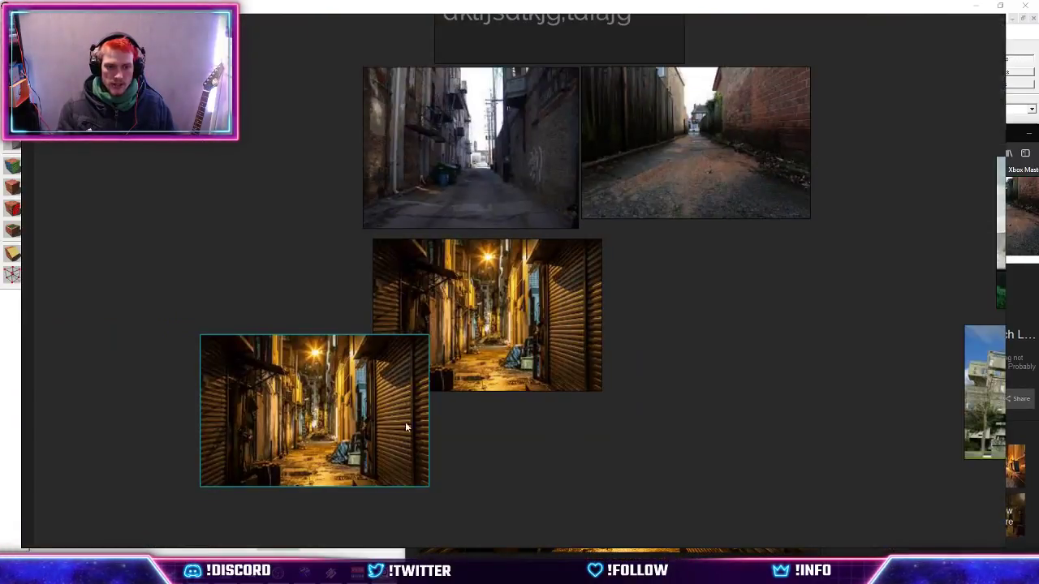
{"action": "scroll", "coordinate": [329, 418], "scroll_direction": "up", "scroll_amount": 3}
{"action": "key", "text": "Delete"}
{"action": "left_click", "coordinate": [599, 258]}
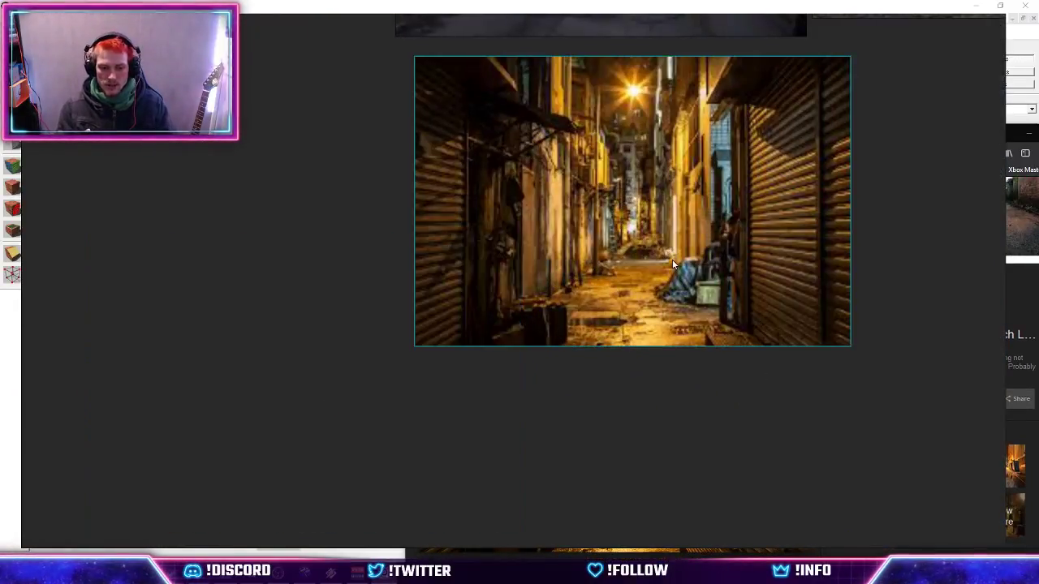
{"action": "key", "text": "Delete"}
Open the full-size night alley image in the browser, add it to the PureRef board and place it below the other alley photos.
{"action": "left_click", "coordinate": [1022, 301]}
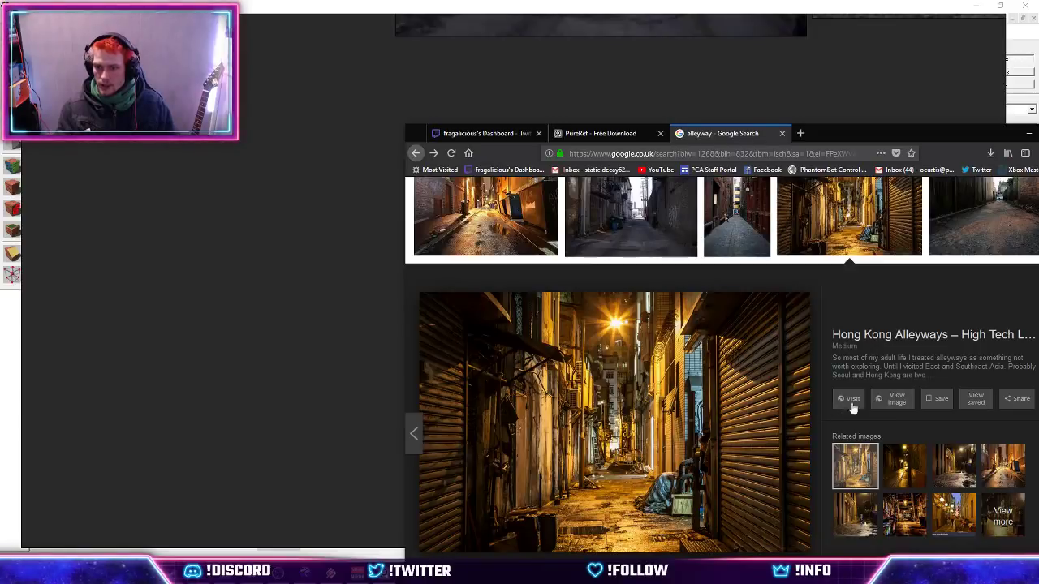
{"action": "left_click", "coordinate": [896, 400]}
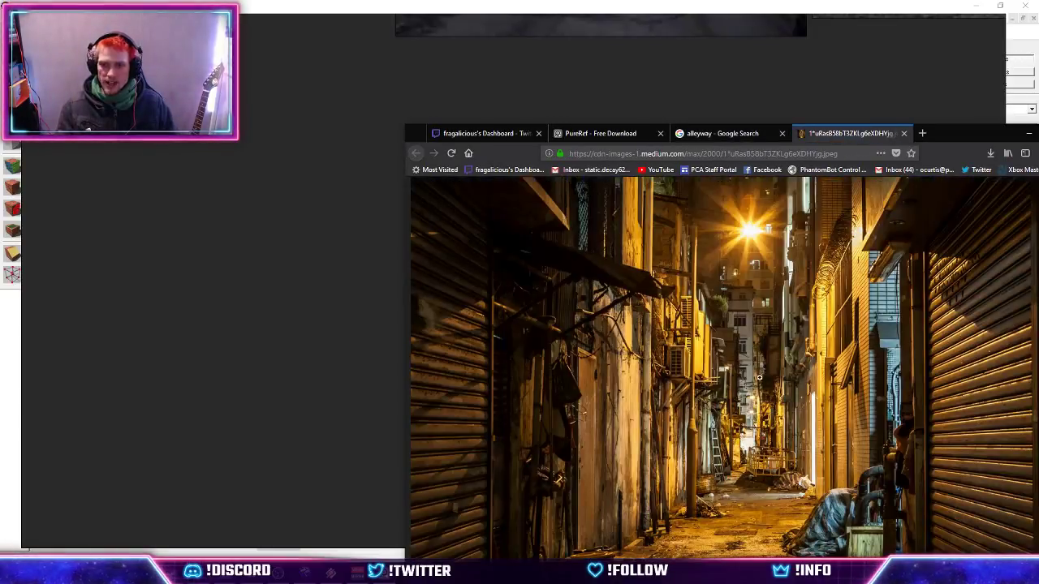
{"action": "left_click", "coordinate": [760, 378]}
{"action": "left_click_drag", "start_coordinate": [761, 382], "coordinate": [274, 328]}
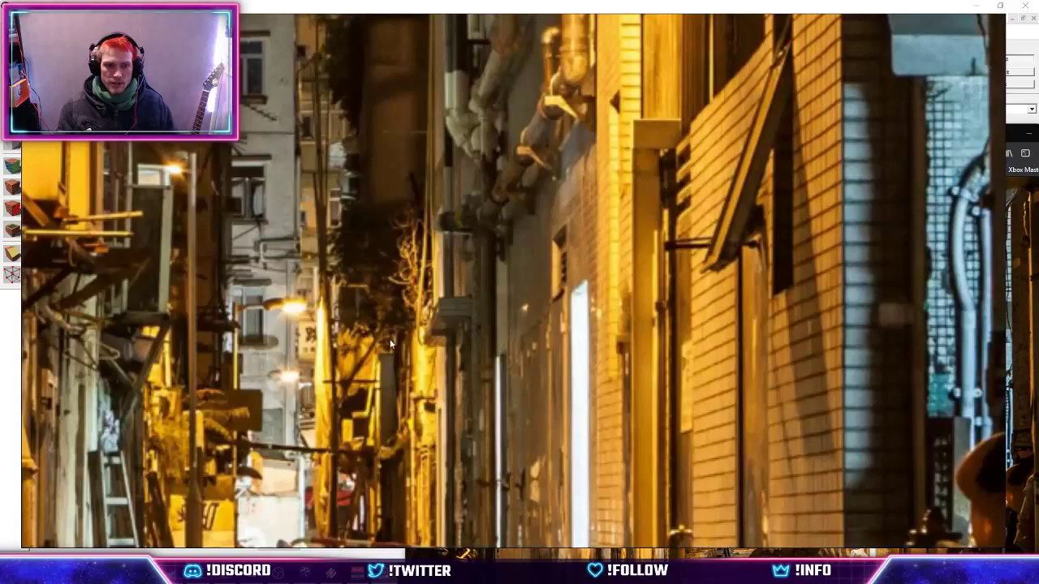
{"action": "scroll", "coordinate": [487, 353], "scroll_direction": "down", "scroll_amount": 10}
{"action": "scroll", "coordinate": [482, 350], "scroll_direction": "up", "scroll_amount": 3}
{"action": "scroll", "coordinate": [526, 334], "scroll_direction": "down", "scroll_amount": 6}
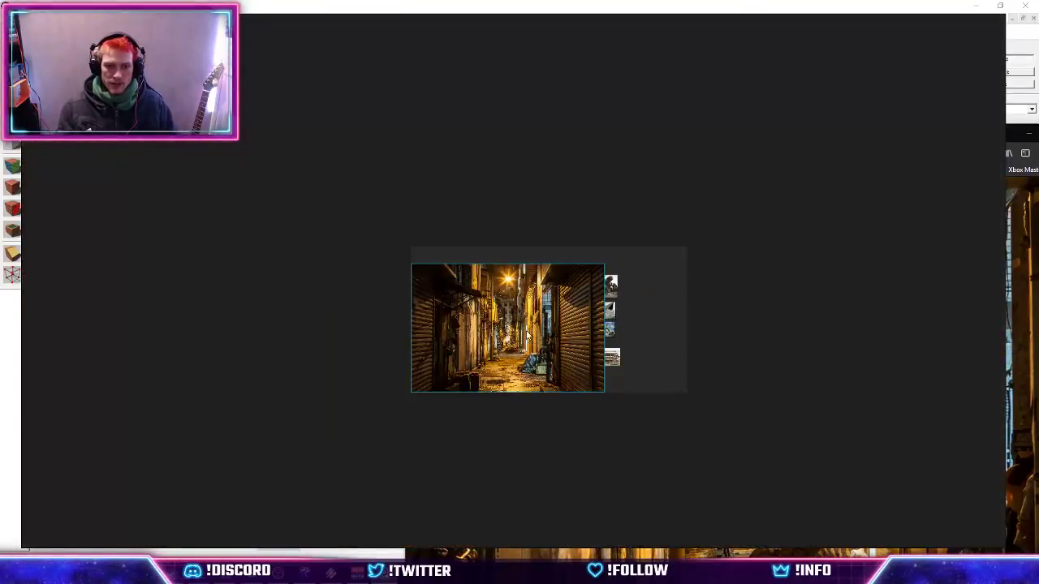
{"action": "left_click_drag", "start_coordinate": [527, 336], "coordinate": [499, 389]}
Examine the full-size night alley photo for its ground clutter, shutters, pipes, lighting and overall depth.
{"action": "scroll", "coordinate": [500, 390], "scroll_direction": "up", "scroll_amount": 6}
{"action": "scroll", "coordinate": [514, 305], "scroll_direction": "down", "scroll_amount": 4}
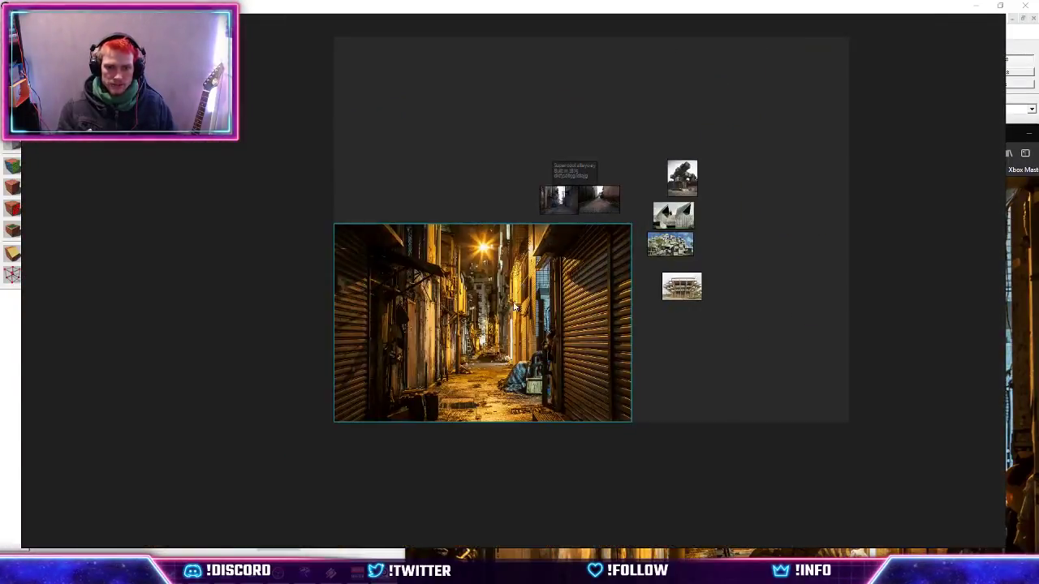
{"action": "scroll", "coordinate": [498, 338], "scroll_direction": "up", "scroll_amount": 4}
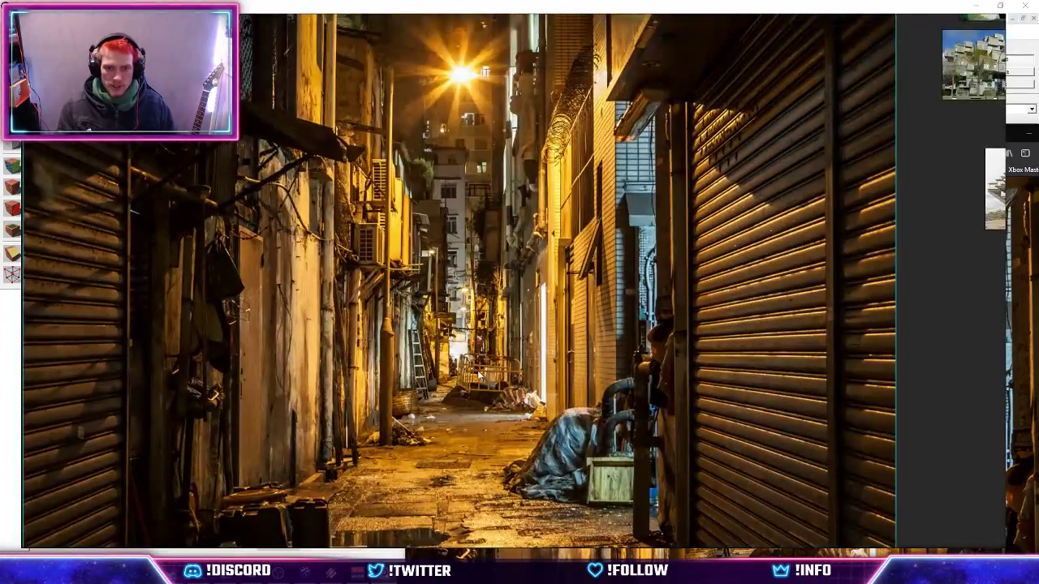
{"action": "scroll", "coordinate": [455, 409], "scroll_direction": "down", "scroll_amount": 1}
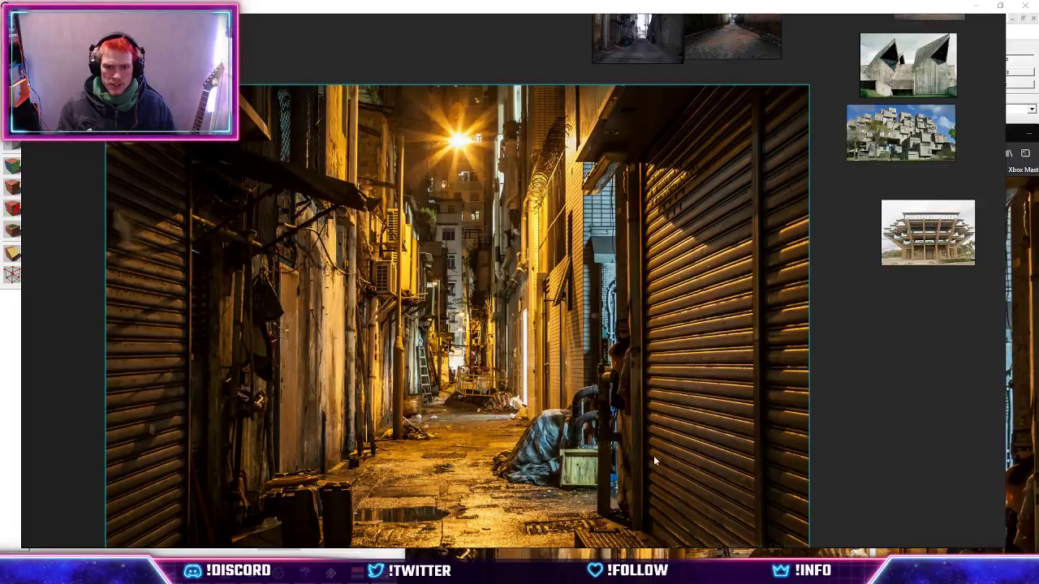
{"action": "scroll", "coordinate": [487, 454], "scroll_direction": "down", "scroll_amount": 1}
{"action": "scroll", "coordinate": [459, 408], "scroll_direction": "up", "scroll_amount": 4}
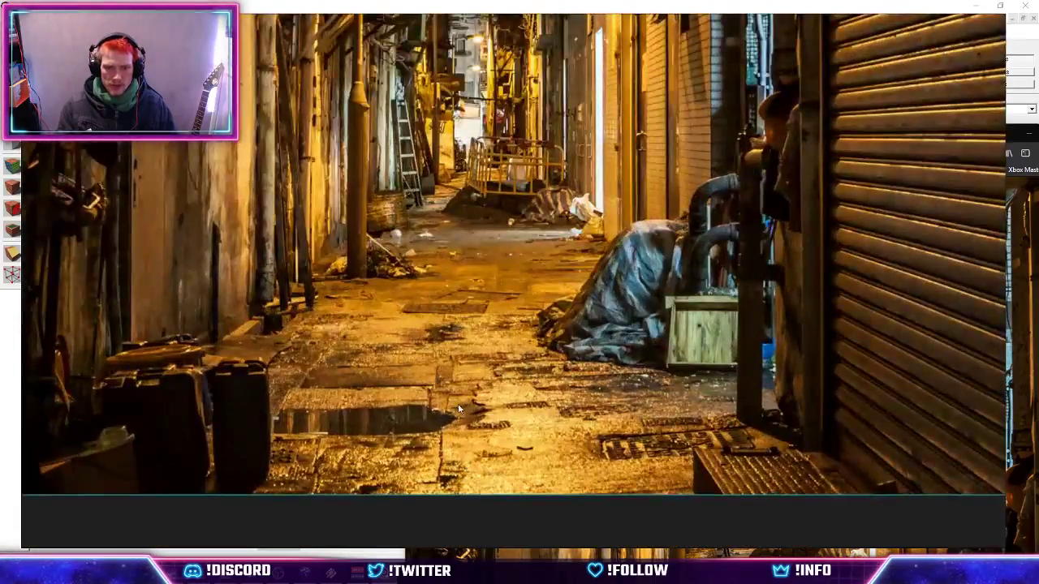
{"action": "scroll", "coordinate": [407, 399], "scroll_direction": "down", "scroll_amount": 3}
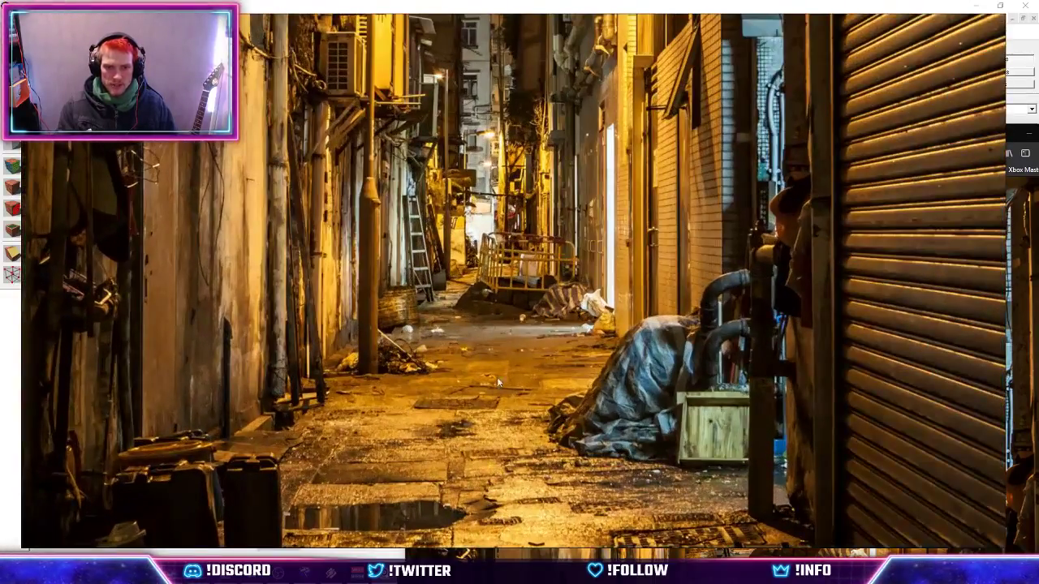
{"action": "scroll", "coordinate": [523, 424], "scroll_direction": "down", "scroll_amount": 2}
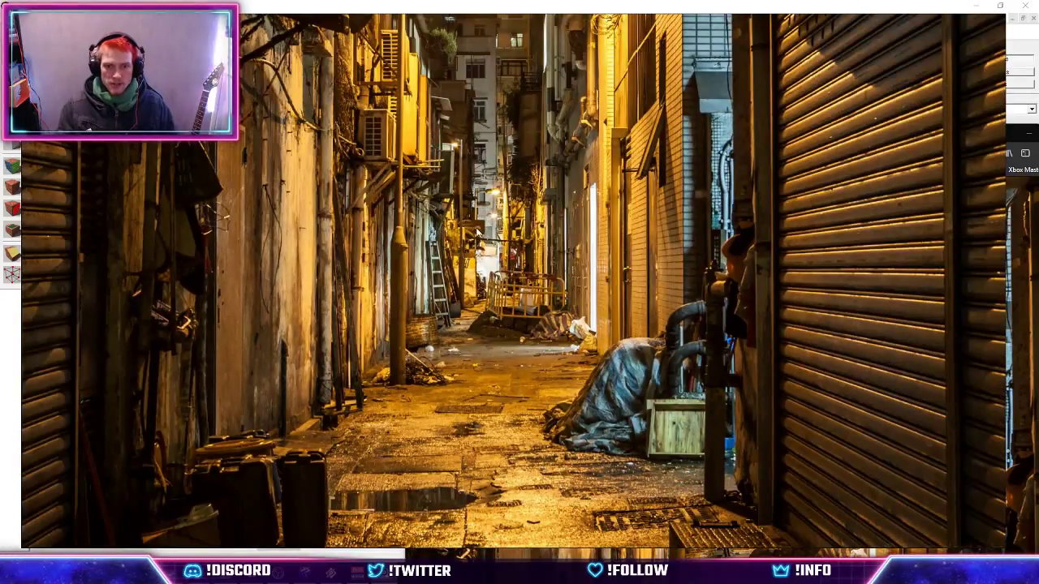
{"action": "scroll", "coordinate": [404, 279], "scroll_direction": "down", "scroll_amount": 1}
{"action": "scroll", "coordinate": [398, 163], "scroll_direction": "down", "scroll_amount": 2}
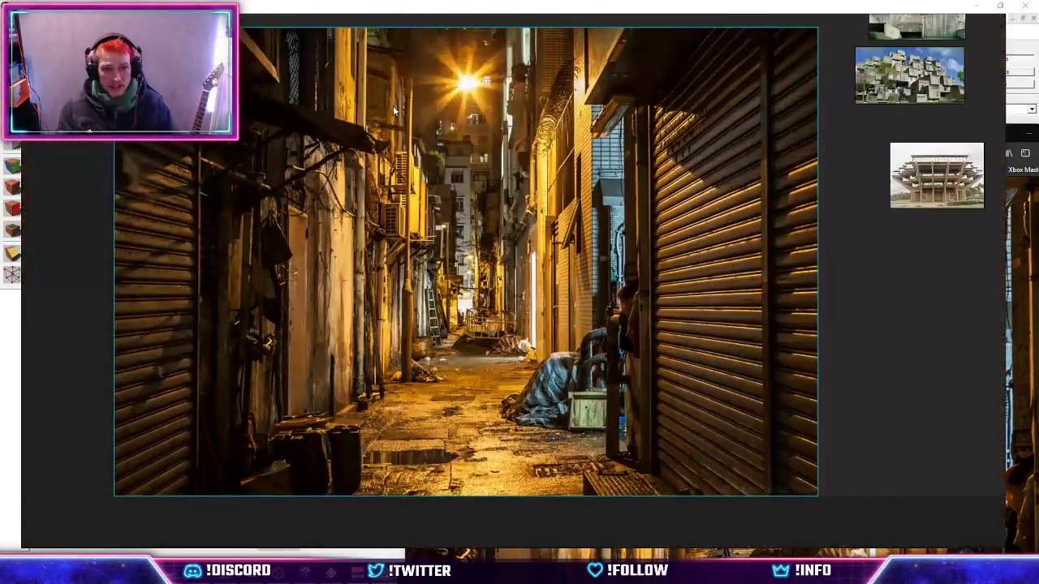
{"action": "scroll", "coordinate": [393, 106], "scroll_direction": "up", "scroll_amount": 3}
{"action": "scroll", "coordinate": [430, 146], "scroll_direction": "down", "scroll_amount": 2}
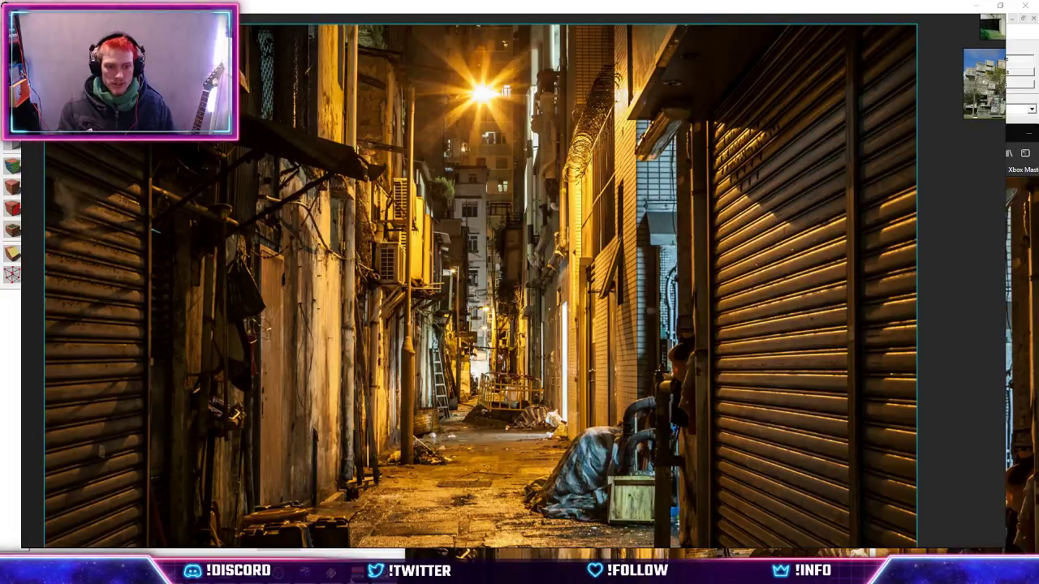
Switch to Hammer and move all four brushes of the recessed wall about 128 units closer to the alley blocks.
{"action": "key", "text": "alt+Tab"}
{"action": "key", "text": "z"}
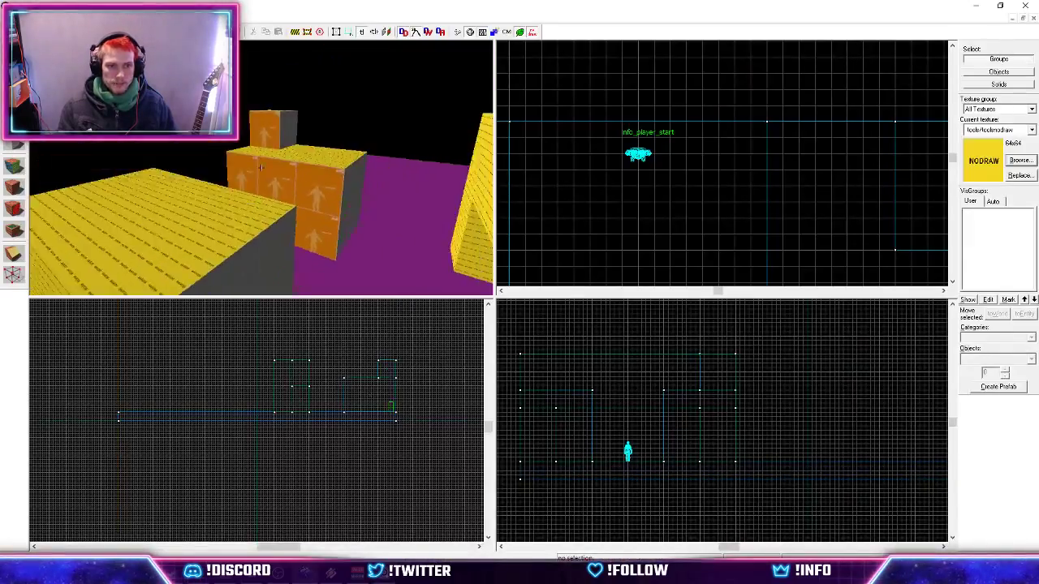
{"action": "key", "text": "w"}
{"action": "key", "text": "s"}
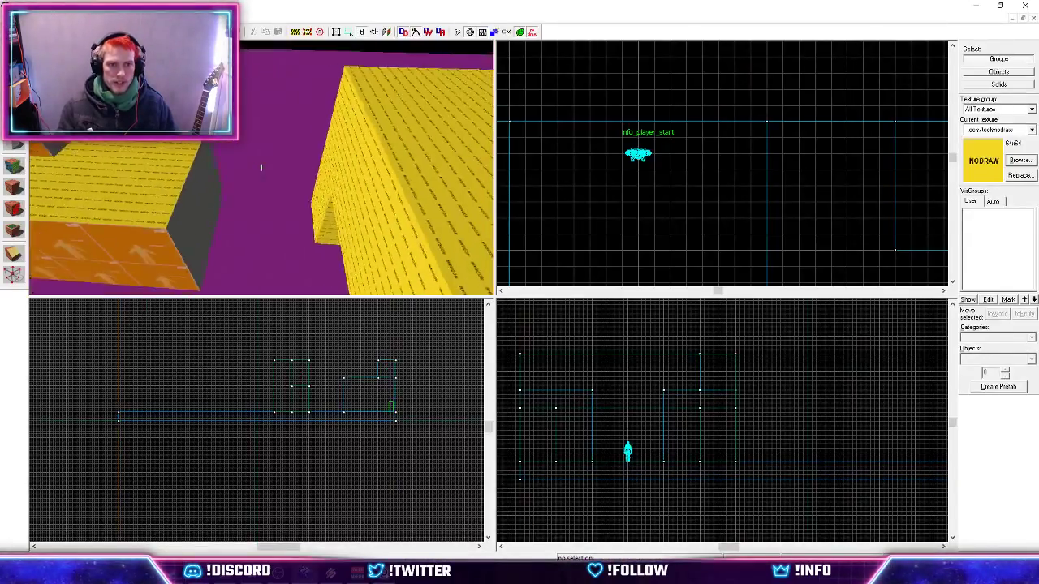
{"action": "key", "text": "z"}
{"action": "key", "text": "s"}
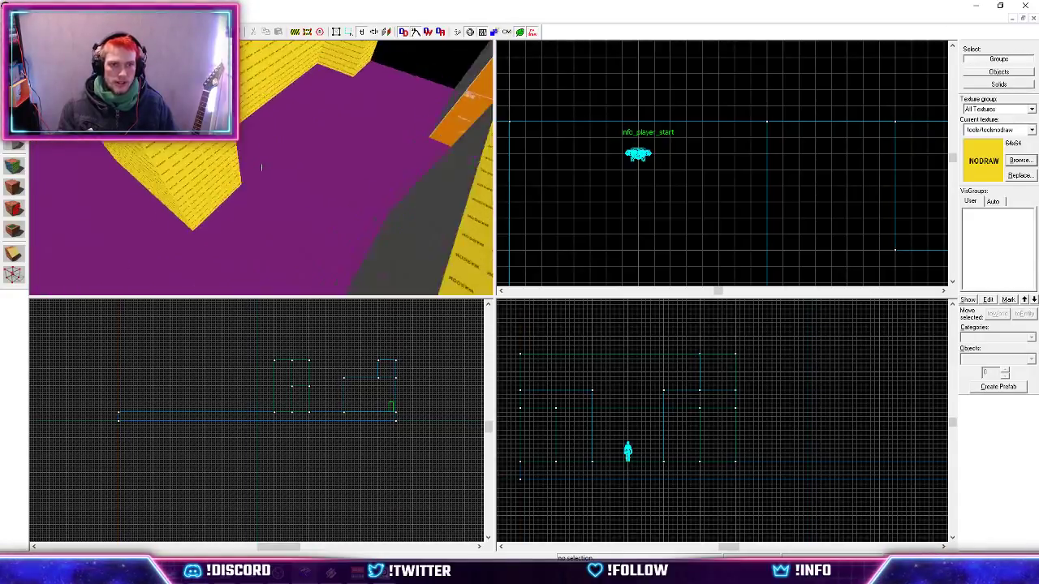
{"action": "left_click", "coordinate": [262, 166]}
{"action": "key", "text": "z"}
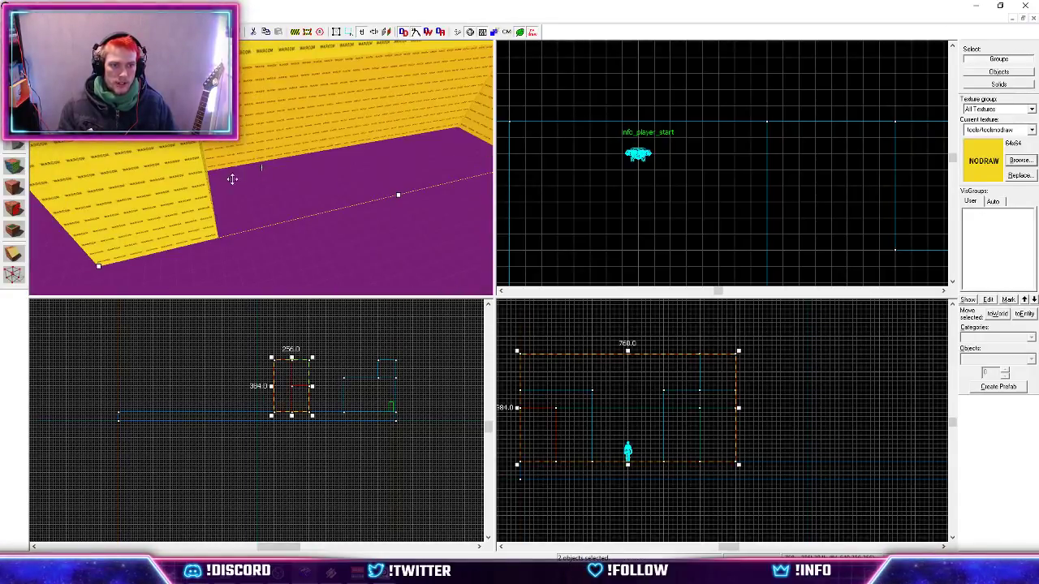
{"action": "left_click", "coordinate": [151, 174], "text": "ctrl"}
{"action": "key", "text": "z"}
{"action": "key", "text": "z"}
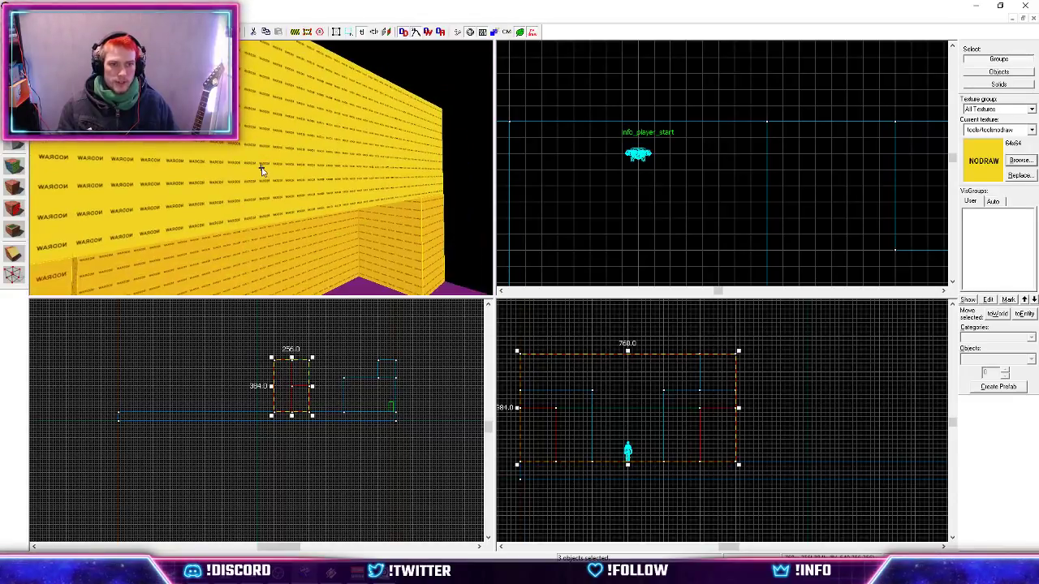
{"action": "left_click", "coordinate": [263, 169], "text": "ctrl"}
{"action": "scroll", "coordinate": [717, 97], "scroll_direction": "down", "scroll_amount": 8}
{"action": "scroll", "coordinate": [741, 217], "scroll_direction": "up", "scroll_amount": 5}
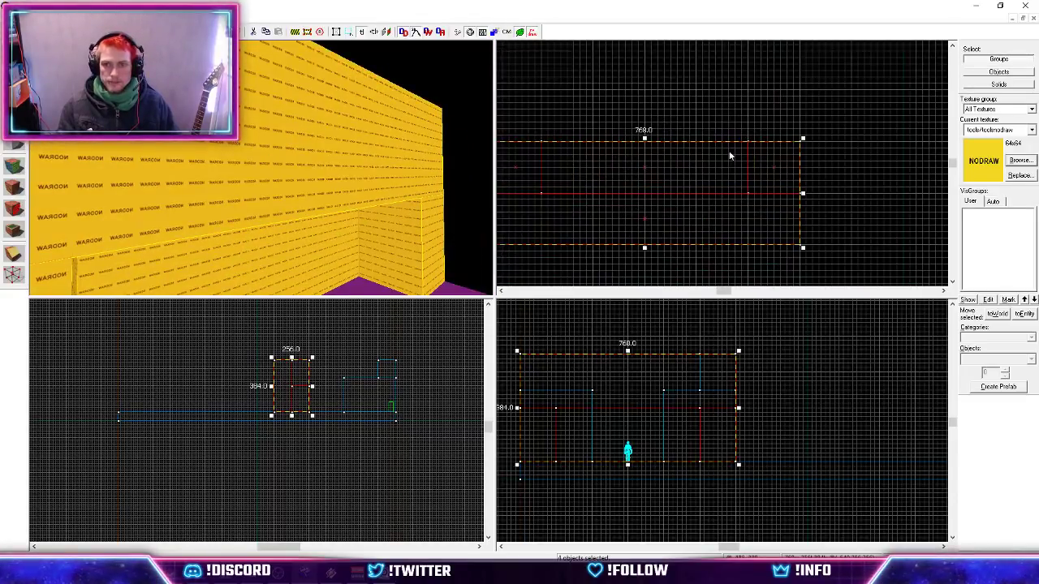
{"action": "left_click_drag", "start_coordinate": [749, 204], "coordinate": [747, 153]}
{"action": "left_click", "coordinate": [818, 186]}
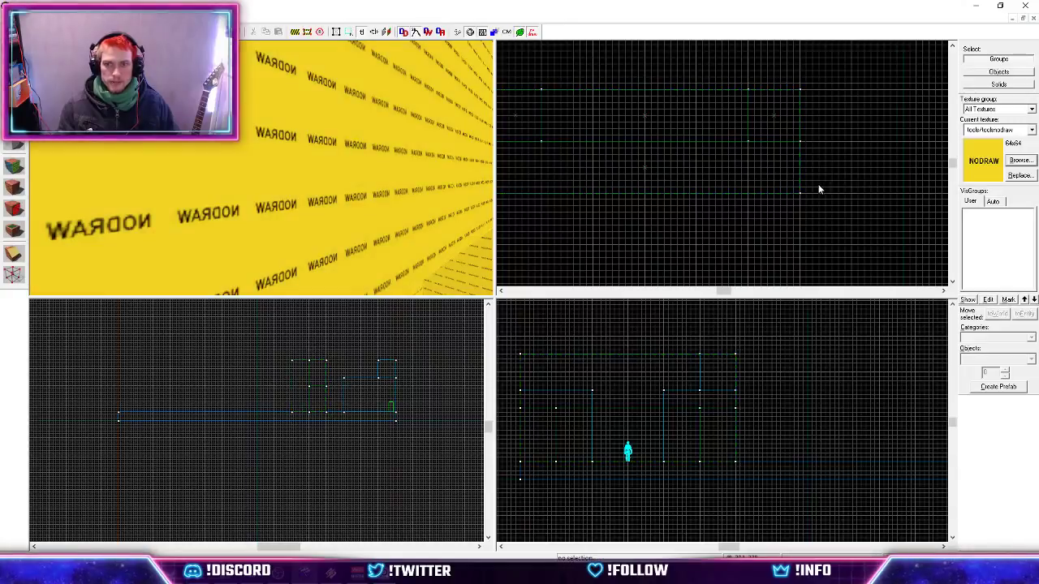
Move the player start into the passage between the small alley block and the recessed wall, and rotate it about 90 degrees to face along it.
{"action": "key", "text": "z"}
{"action": "key", "text": "d"}
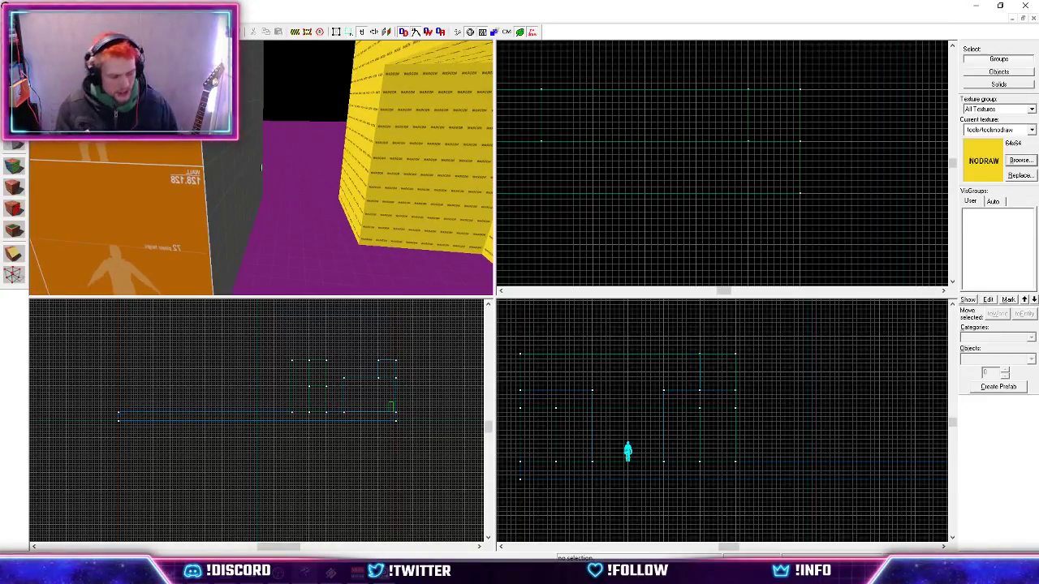
{"action": "key", "text": "z"}
{"action": "key", "text": "z"}
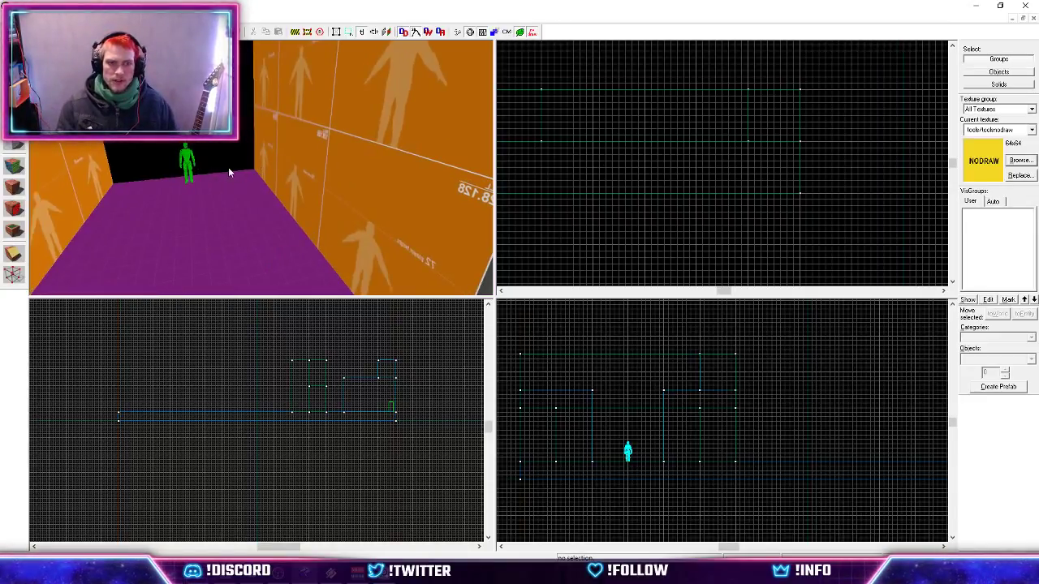
{"action": "left_click", "coordinate": [187, 164]}
{"action": "scroll", "coordinate": [702, 138], "scroll_direction": "up", "scroll_amount": 3}
{"action": "scroll", "coordinate": [657, 147], "scroll_direction": "down", "scroll_amount": 2}
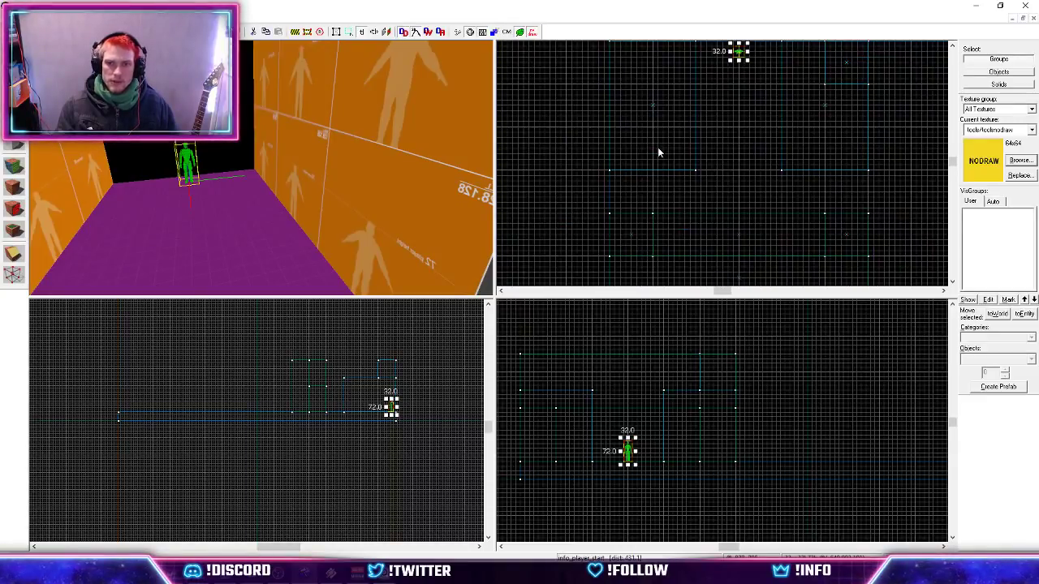
{"action": "left_click_drag", "start_coordinate": [737, 54], "coordinate": [620, 197]}
{"action": "scroll", "coordinate": [619, 196], "scroll_direction": "up", "scroll_amount": 2}
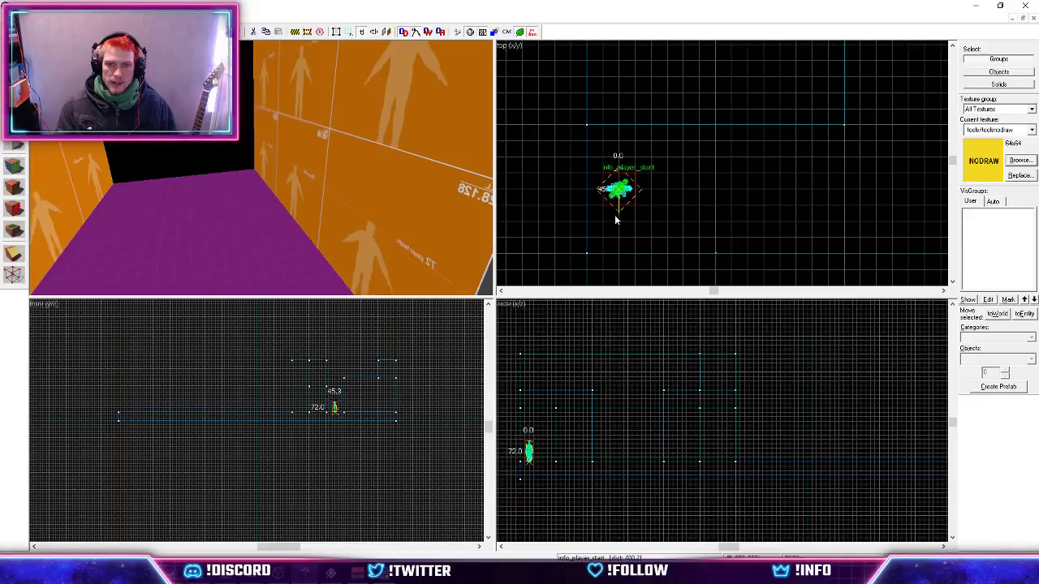
{"action": "left_click", "coordinate": [648, 206]}
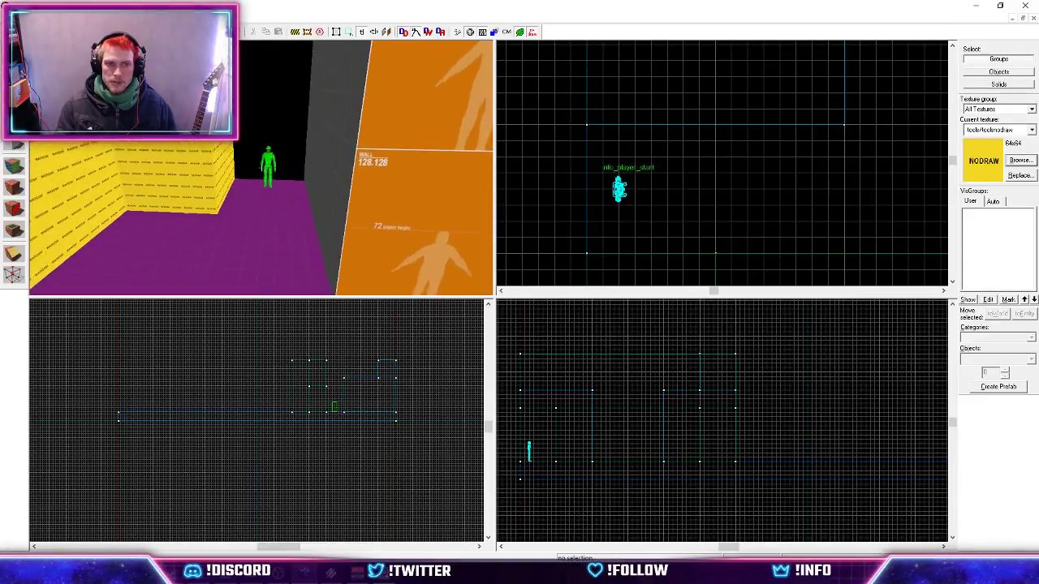
Narrow the alley by moving the stepped two-brush building about 128 units toward the opposite block.
{"action": "key", "text": "w"}
{"action": "key", "text": "s"}
{"action": "key", "text": "Left"}
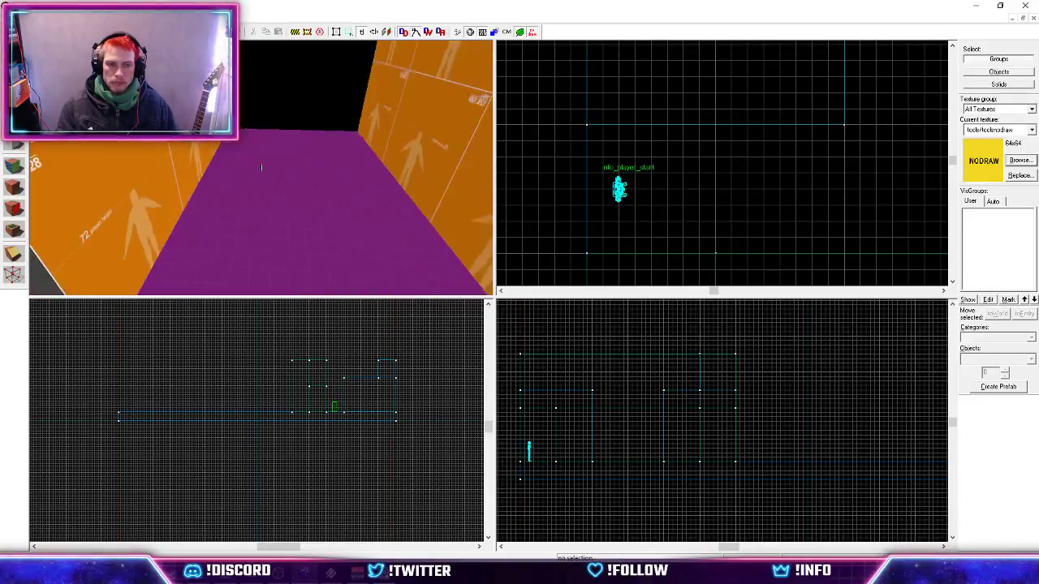
{"action": "key", "text": "Down"}
{"action": "key", "text": "Up"}
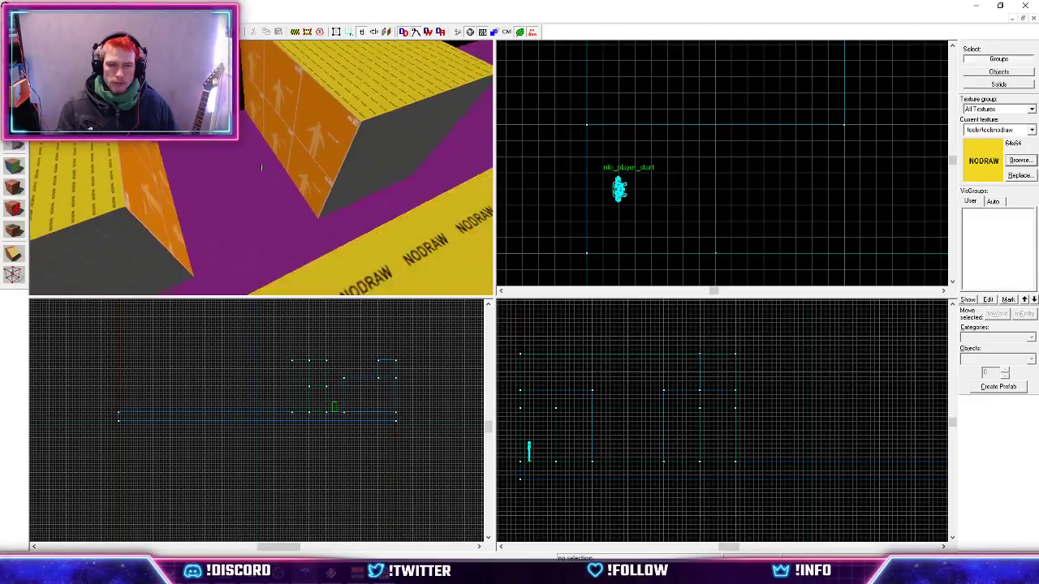
{"action": "left_click", "coordinate": [261, 166]}
{"action": "scroll", "coordinate": [616, 147], "scroll_direction": "up", "scroll_amount": 4}
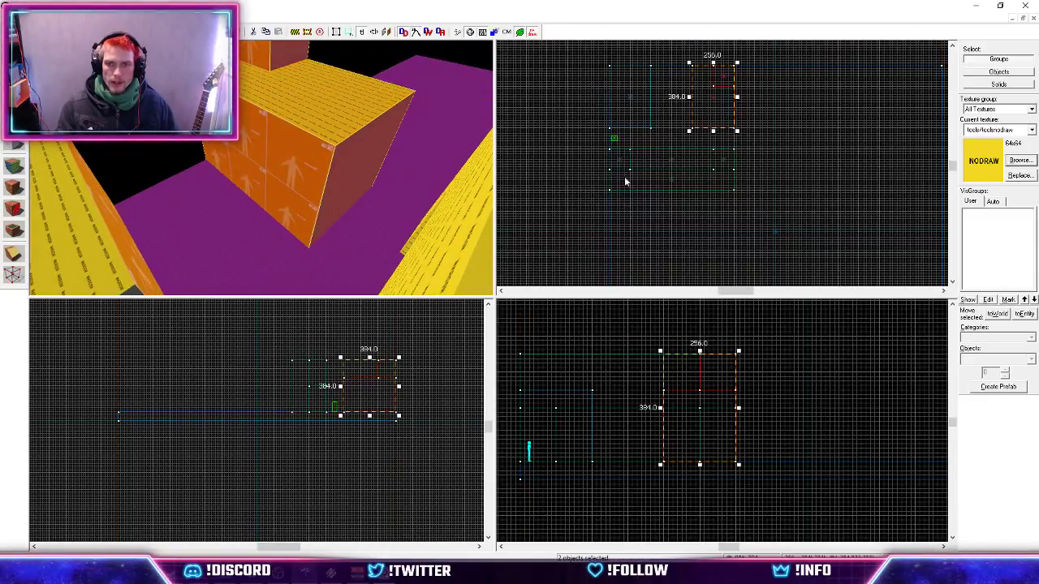
{"action": "left_click_drag", "start_coordinate": [708, 146], "coordinate": [635, 151]}
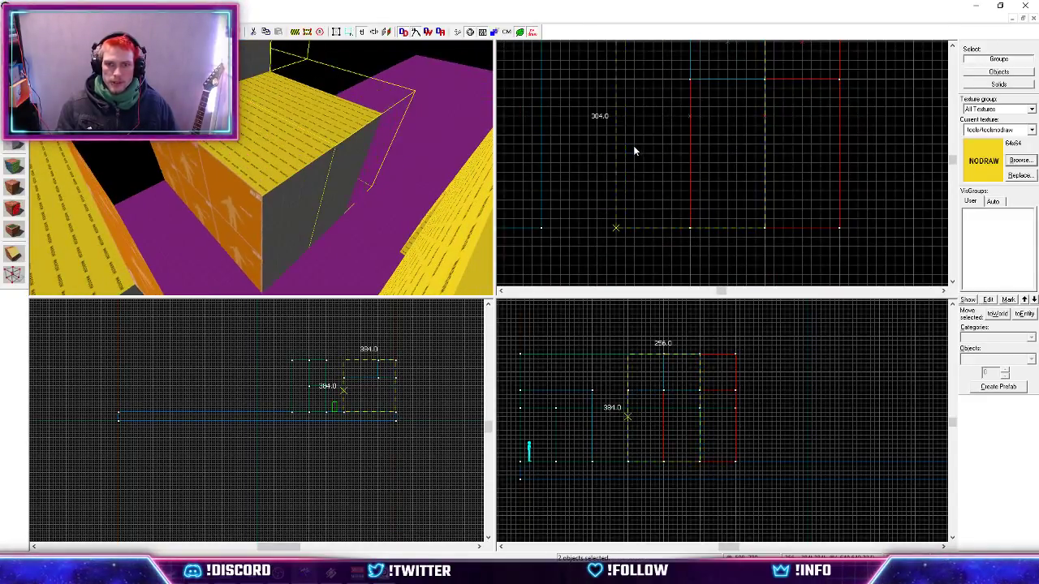
{"action": "left_click", "coordinate": [832, 160]}
Create a rail fence across the alley mouth, 128 units wide and 16 thick, textured with dev_measurerails01 and cut to half the default height.
{"action": "key", "text": "Down"}
{"action": "key", "text": "s"}
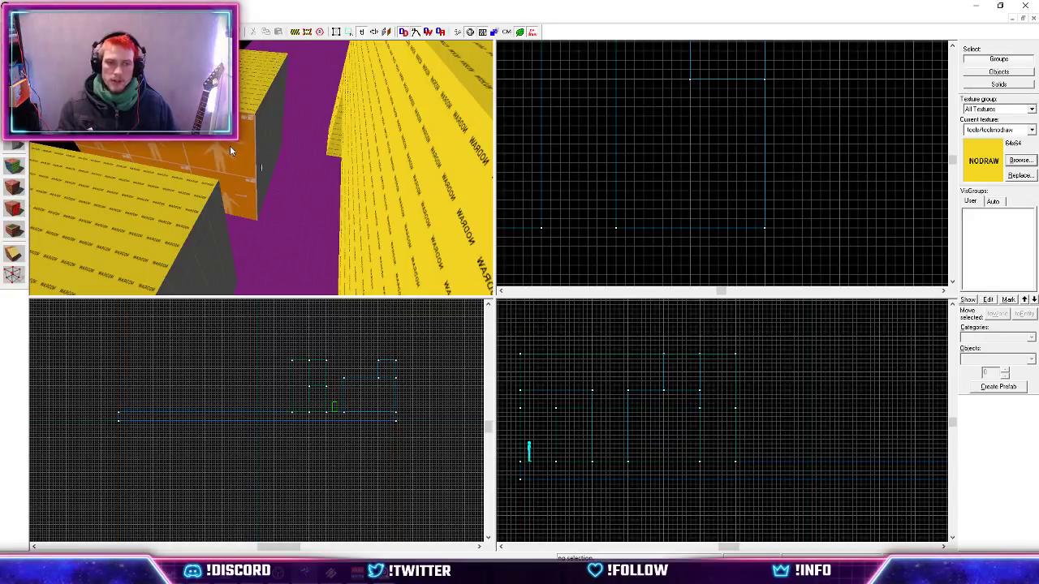
{"action": "key", "text": "z"}
{"action": "key", "text": "w"}
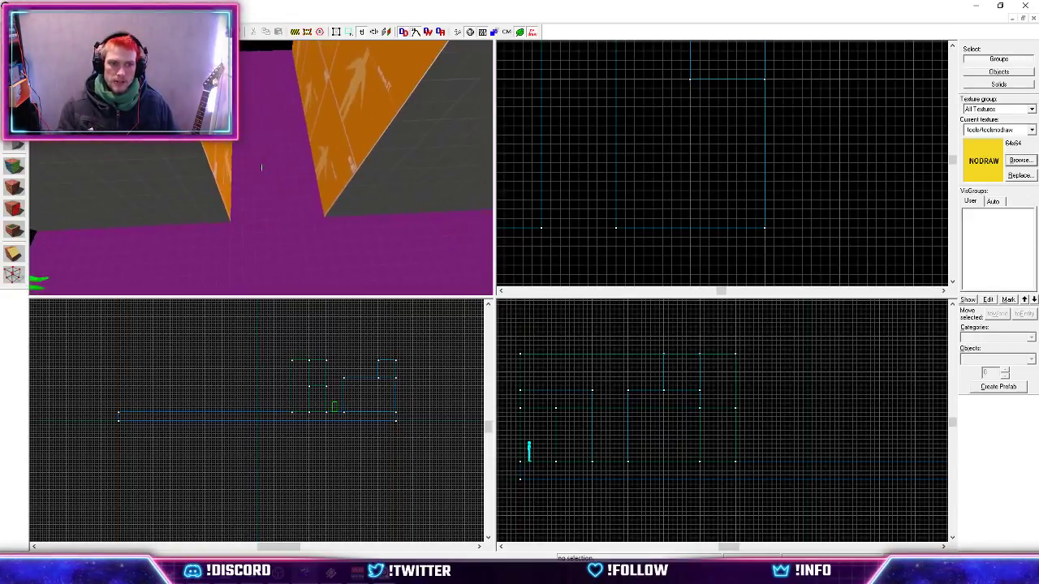
{"action": "key", "text": "s"}
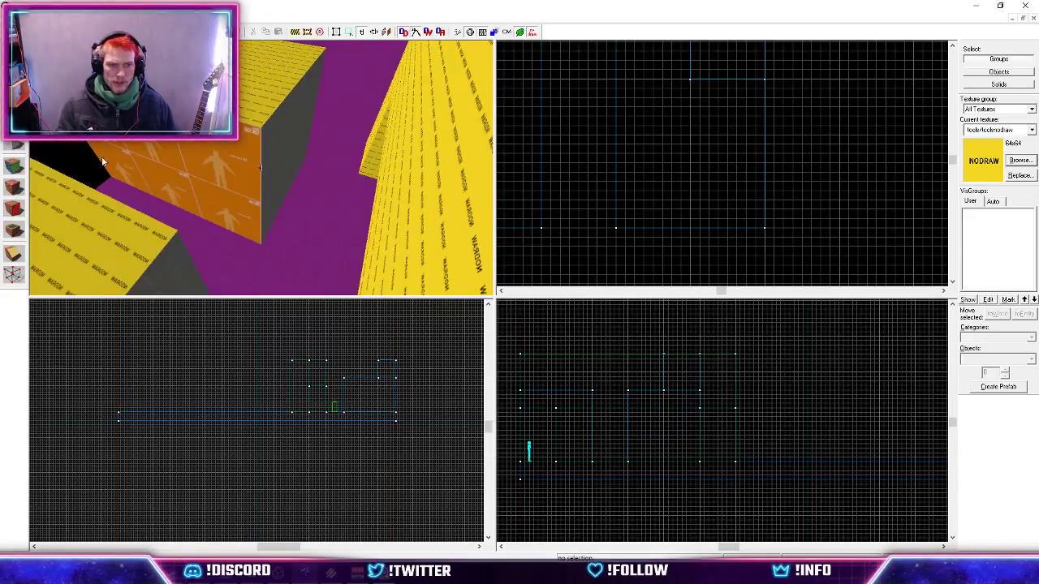
{"action": "key", "text": "z"}
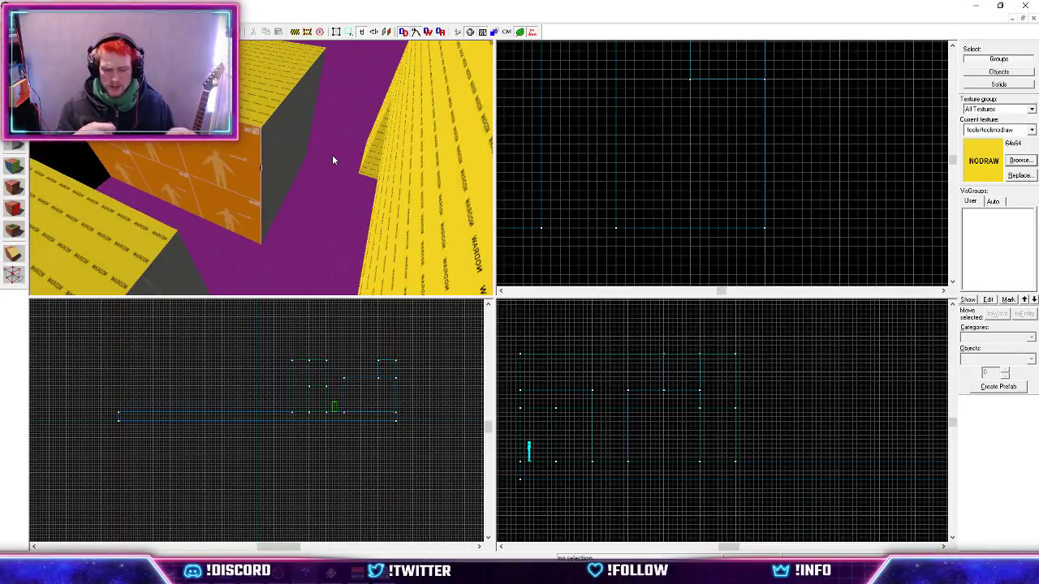
{"action": "key", "text": "shift+b"}
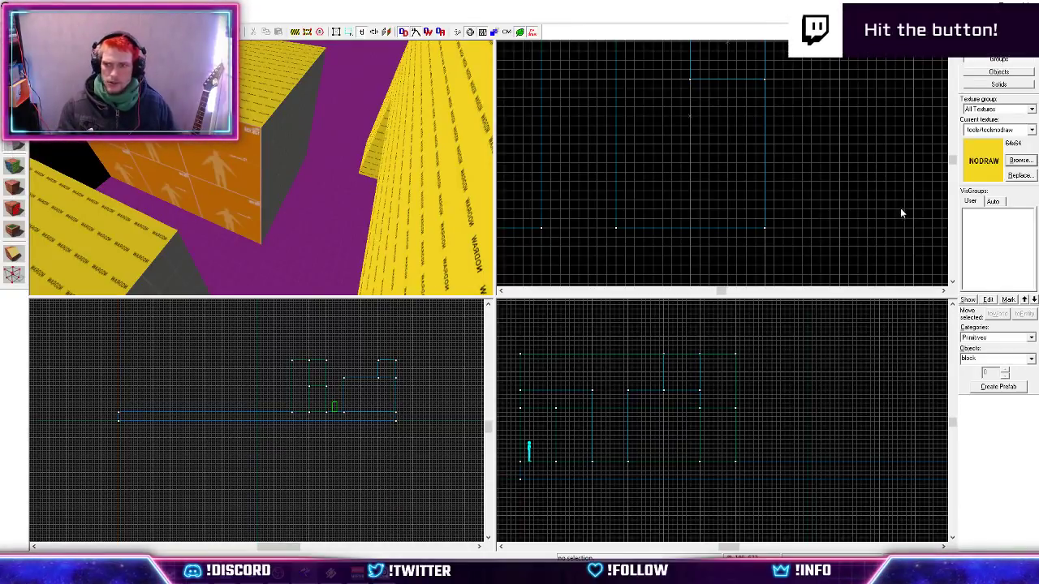
{"action": "left_click", "coordinate": [1019, 160]}
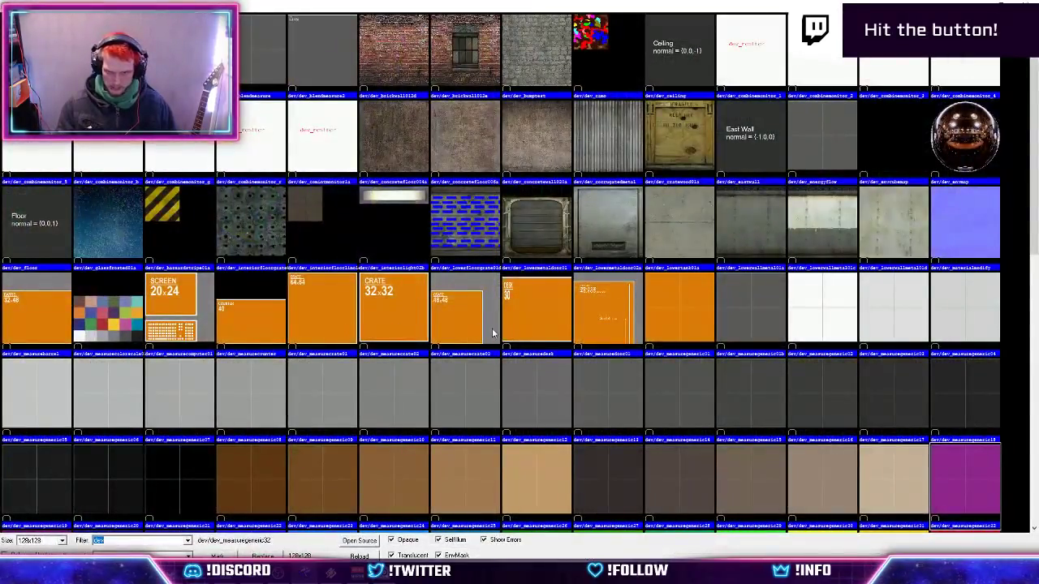
{"action": "scroll", "coordinate": [492, 333], "scroll_direction": "down", "scroll_amount": 3}
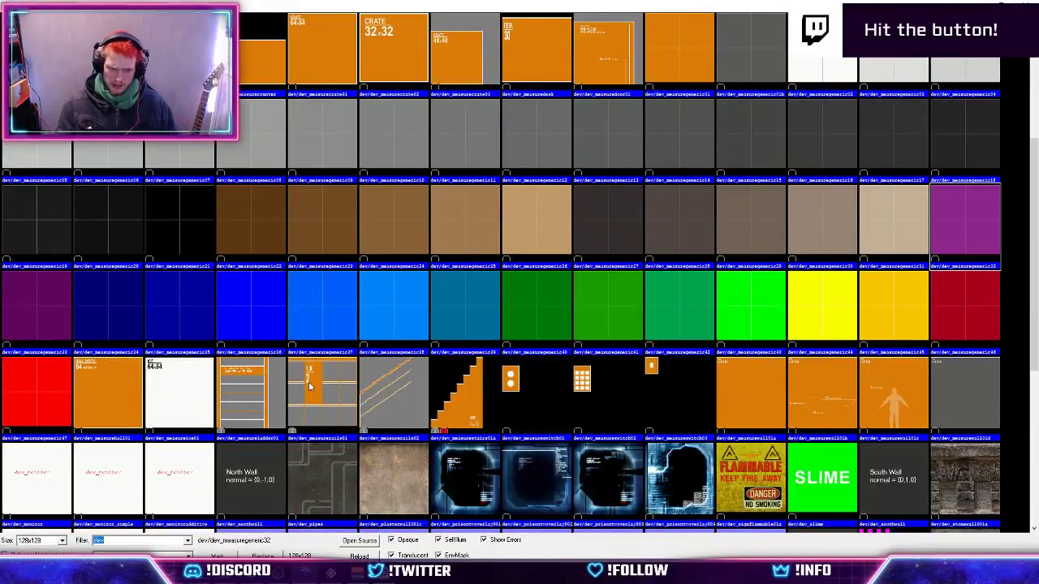
{"action": "double_click", "coordinate": [309, 386]}
{"action": "scroll", "coordinate": [668, 186], "scroll_direction": "up", "scroll_amount": 2}
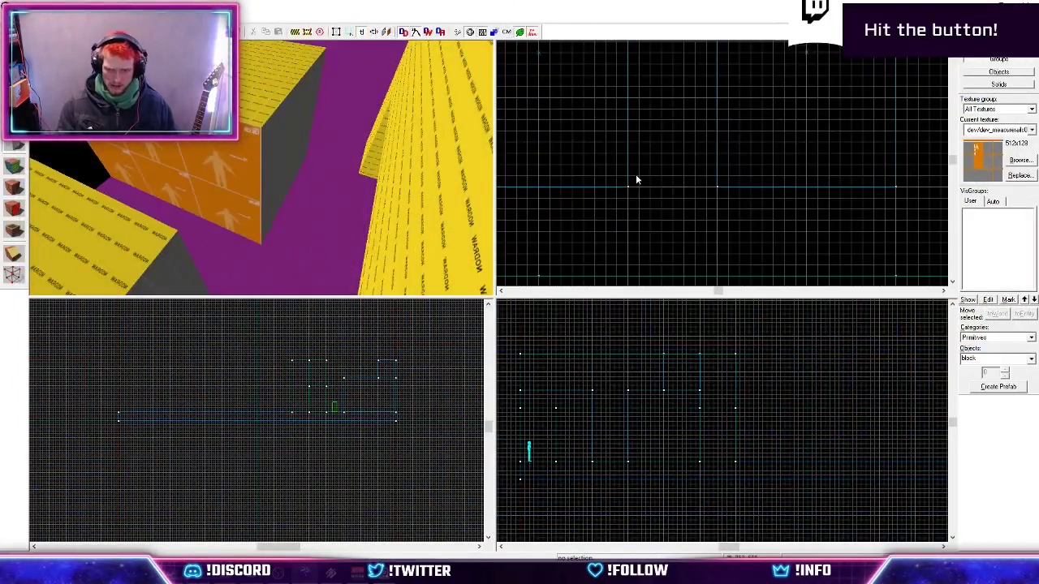
{"action": "left_click_drag", "start_coordinate": [628, 176], "coordinate": [717, 183]}
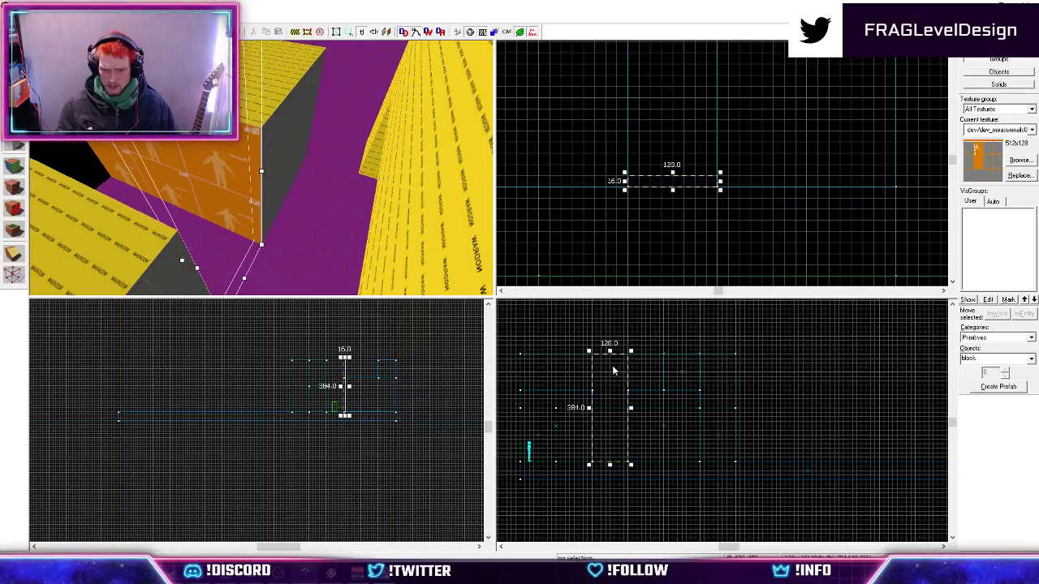
{"action": "left_click_drag", "start_coordinate": [611, 355], "coordinate": [606, 413]}
{"action": "key", "text": "Return"}
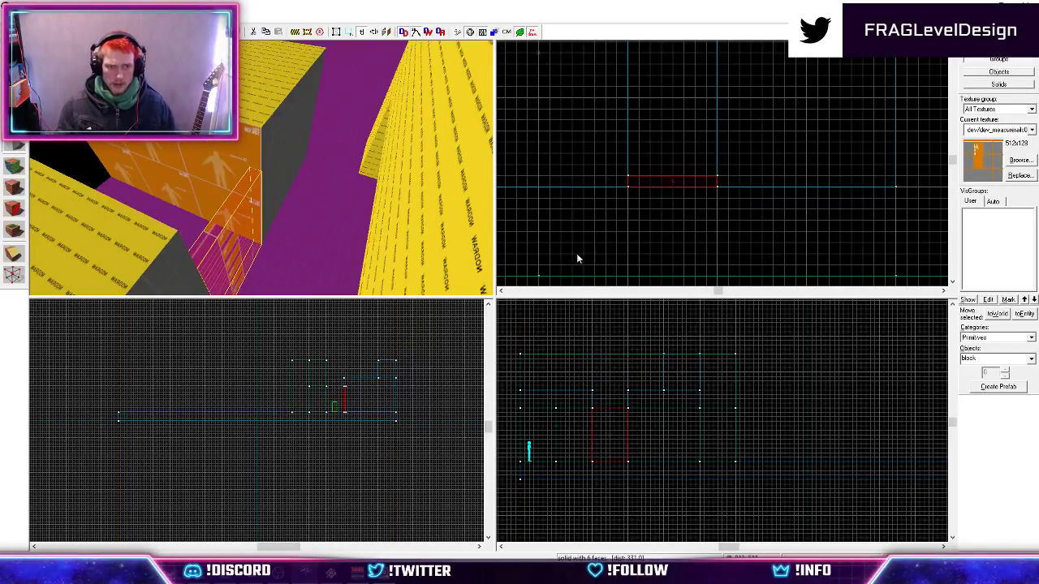
{"action": "left_click", "coordinate": [509, 138]}
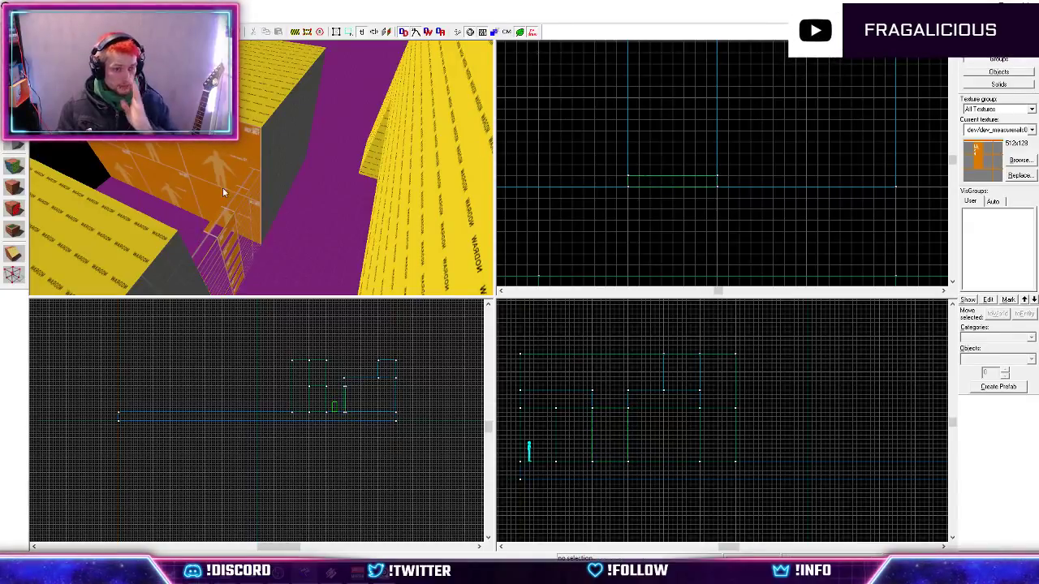
Shorten the low block beside the fence to 368 units deep by pulling back its fence-side face.
{"action": "left_click_drag", "start_coordinate": [240, 238], "coordinate": [261, 168]}
{"action": "key", "text": "w"}
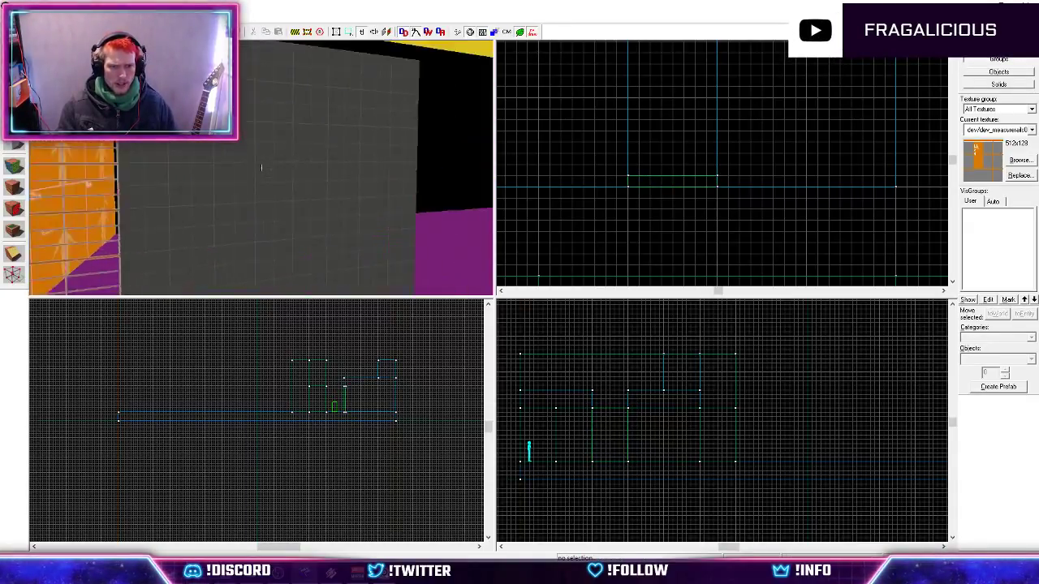
{"action": "left_click", "coordinate": [270, 187]}
{"action": "scroll", "coordinate": [804, 241], "scroll_direction": "up", "scroll_amount": 3}
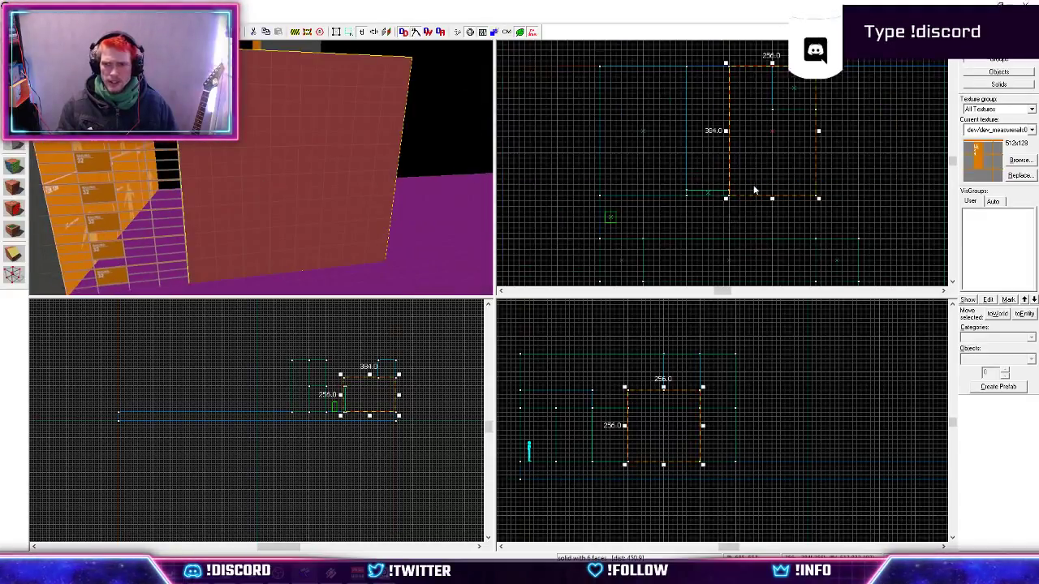
{"action": "left_click_drag", "start_coordinate": [818, 241], "coordinate": [819, 220]}
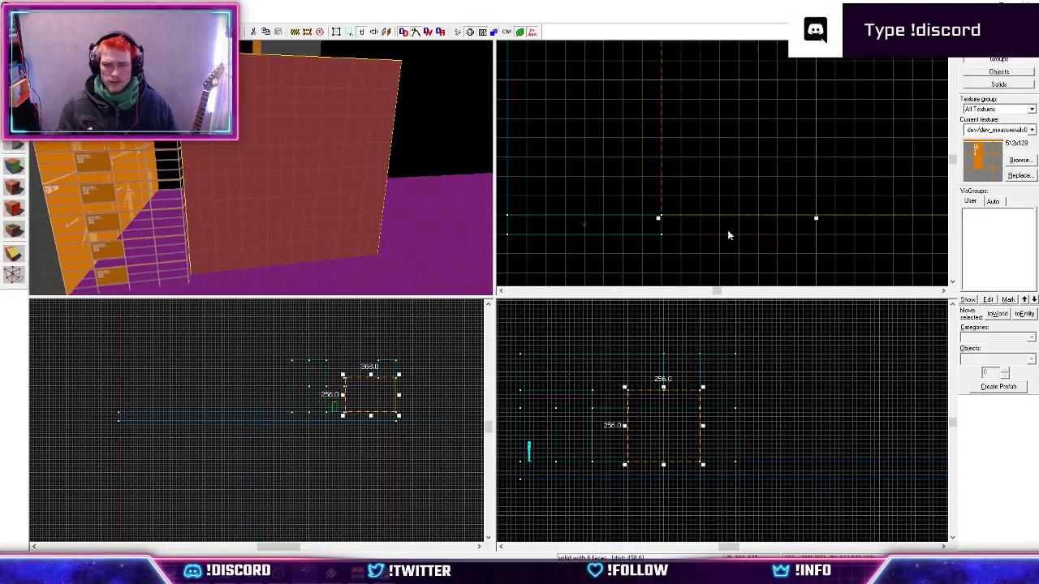
Copy the nodraw texture onto the shortened block's large grey face beside the fence.
{"action": "key", "text": "d"}
{"action": "key", "text": "z"}
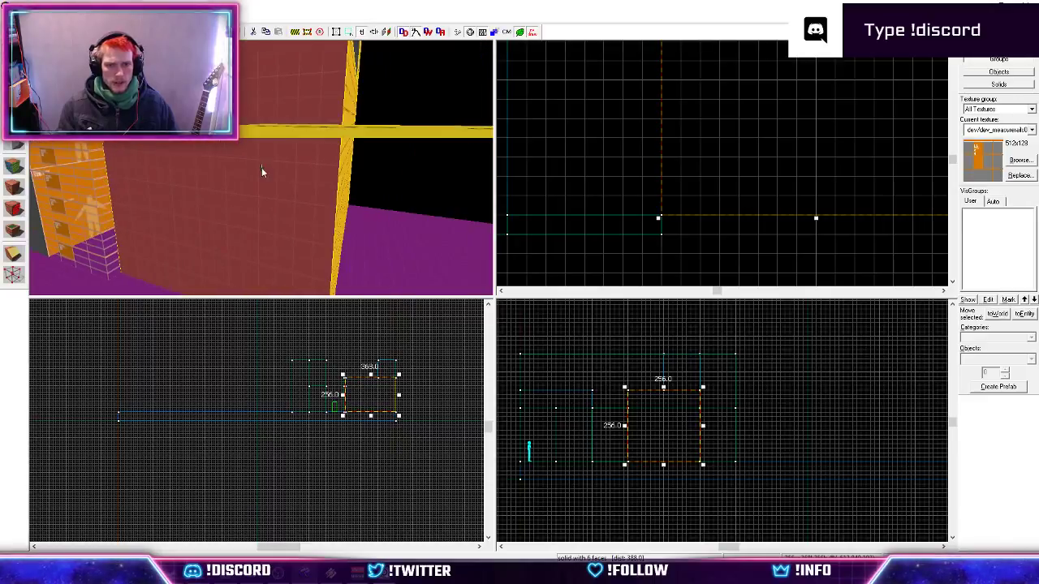
{"action": "key", "text": "shift+a"}
{"action": "left_click", "coordinate": [340, 181]}
{"action": "right_click", "coordinate": [315, 193]}
{"action": "key", "text": "shift+s"}
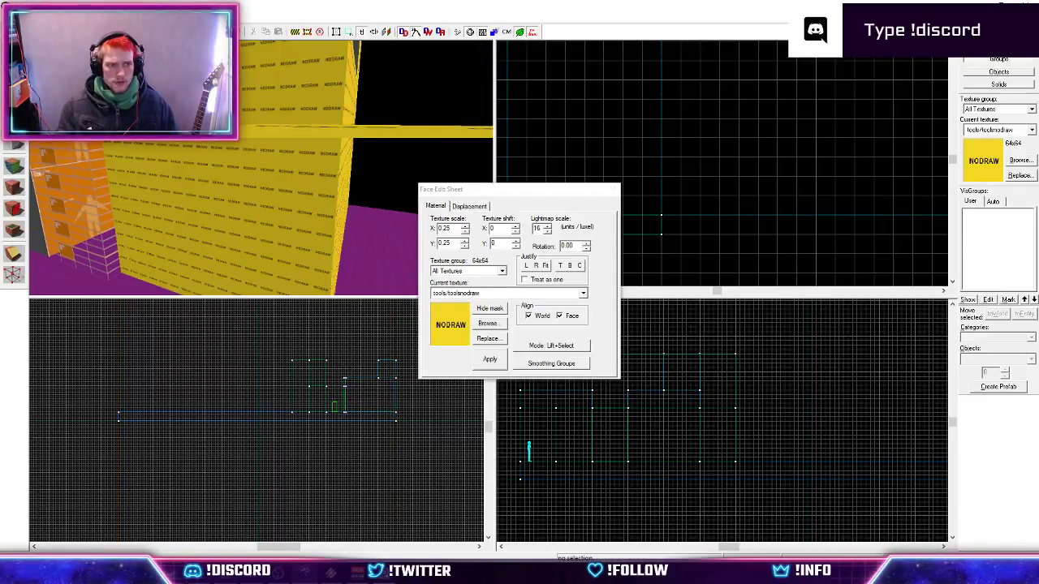
Create a nodraw block 256 units wide and 16 units thick against the alley-side face of the shortened block.
{"action": "left_click", "coordinate": [223, 185]}
{"action": "key", "text": "z"}
{"action": "key", "text": "z"}
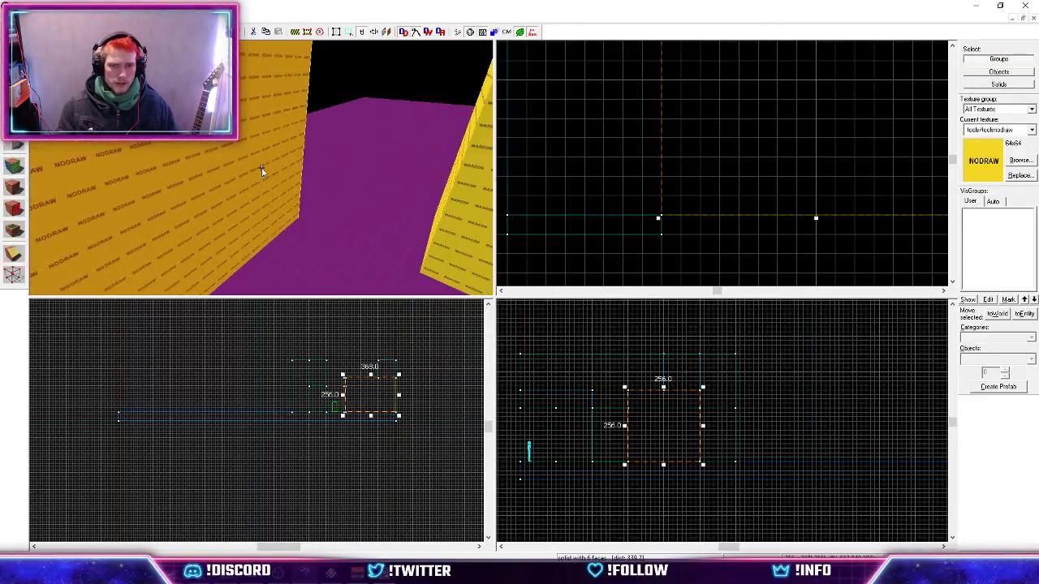
{"action": "left_click", "coordinate": [14, 146]}
{"action": "scroll", "coordinate": [571, 183], "scroll_direction": "down", "scroll_amount": 5}
{"action": "scroll", "coordinate": [680, 189], "scroll_direction": "up", "scroll_amount": 3}
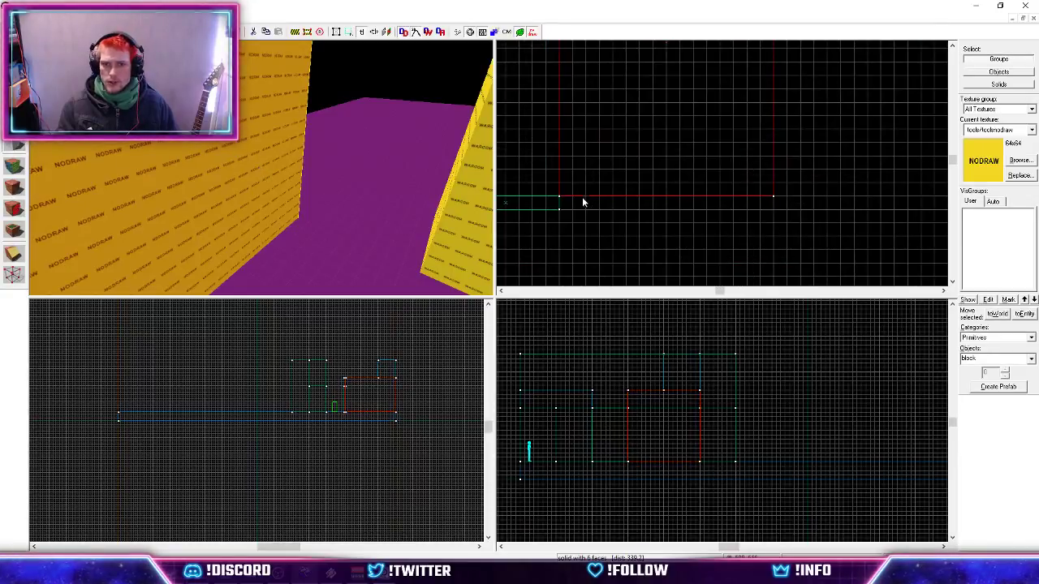
{"action": "left_click_drag", "start_coordinate": [560, 195], "coordinate": [775, 210]}
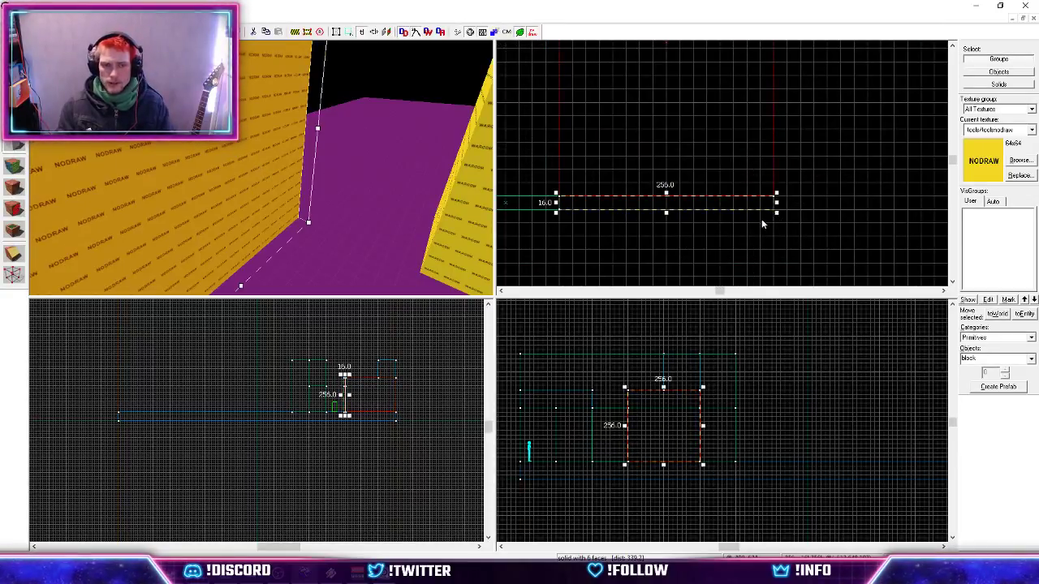
{"action": "key", "text": "Return"}
{"action": "left_click", "coordinate": [18, 144]}
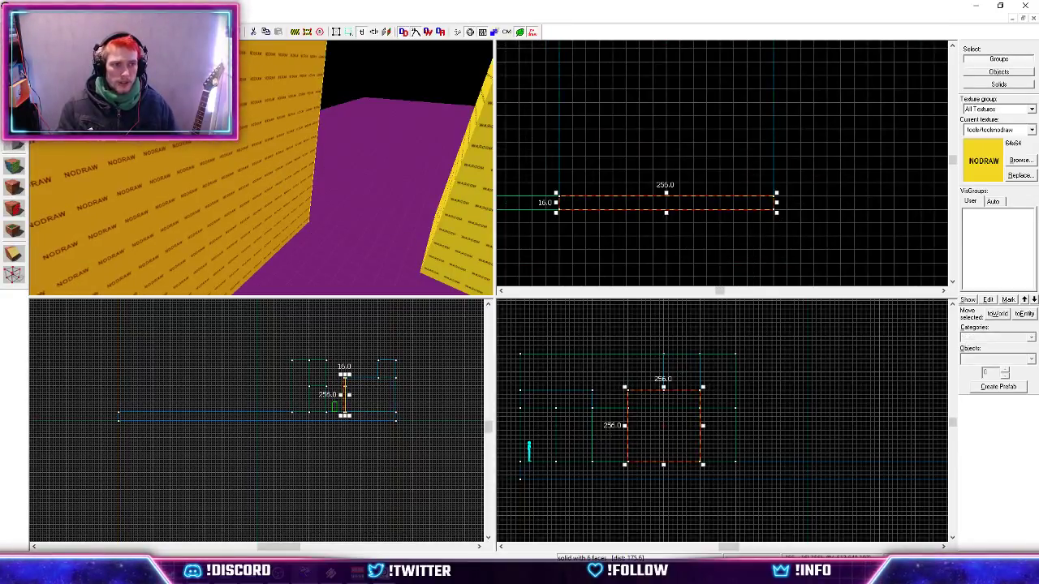
Resize the thin block to 128 units high and 128 units wide, centred along the wall behind it.
{"action": "scroll", "coordinate": [688, 329], "scroll_direction": "up", "scroll_amount": 4}
{"action": "scroll", "coordinate": [684, 322], "scroll_direction": "down", "scroll_amount": 3}
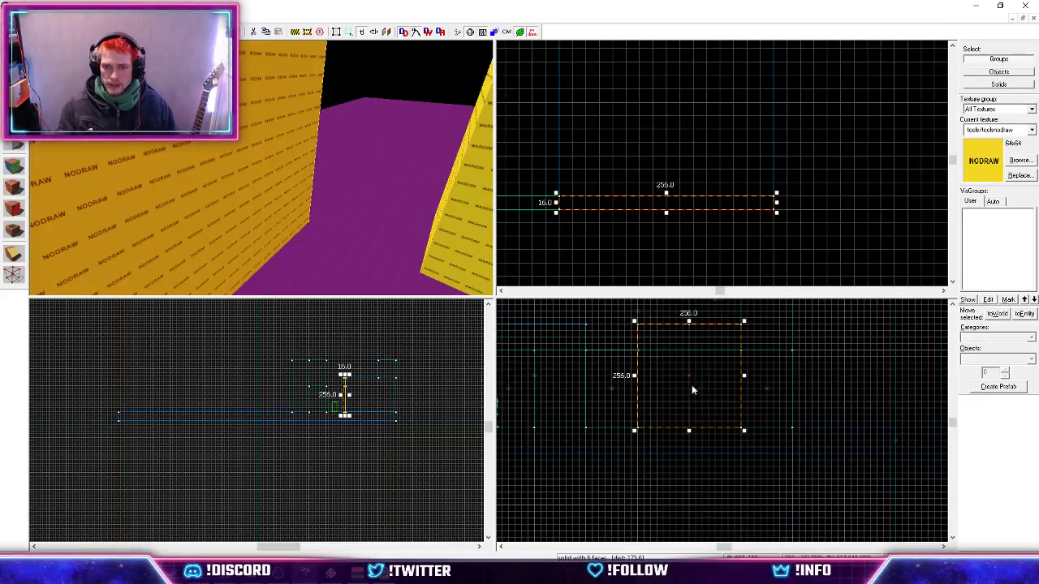
{"action": "scroll", "coordinate": [694, 331], "scroll_direction": "up", "scroll_amount": 2}
{"action": "left_click_drag", "start_coordinate": [693, 323], "coordinate": [694, 411]}
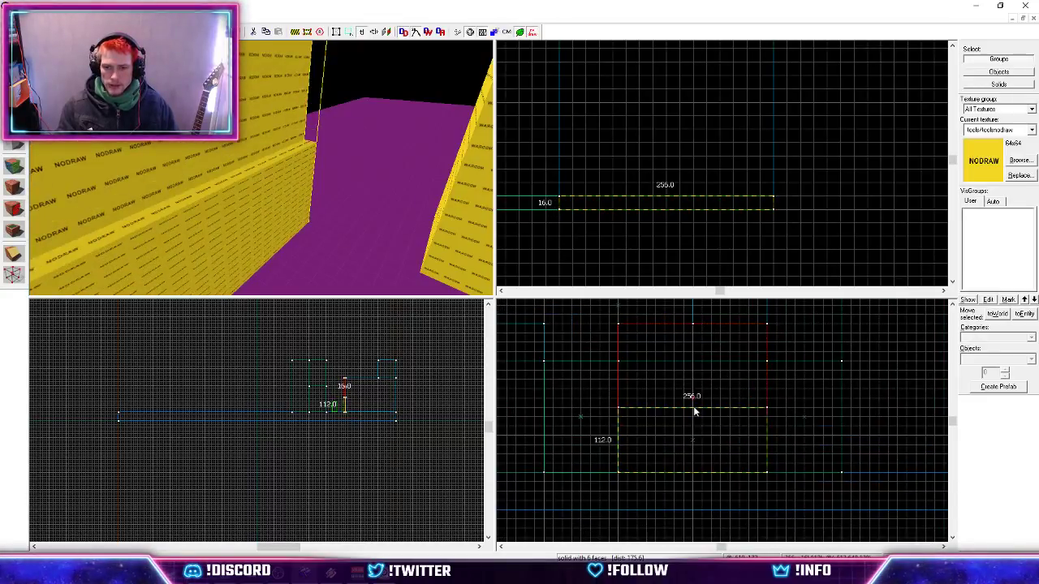
{"action": "scroll", "coordinate": [693, 410], "scroll_direction": "down", "scroll_amount": 2}
{"action": "right_click", "coordinate": [654, 422]}
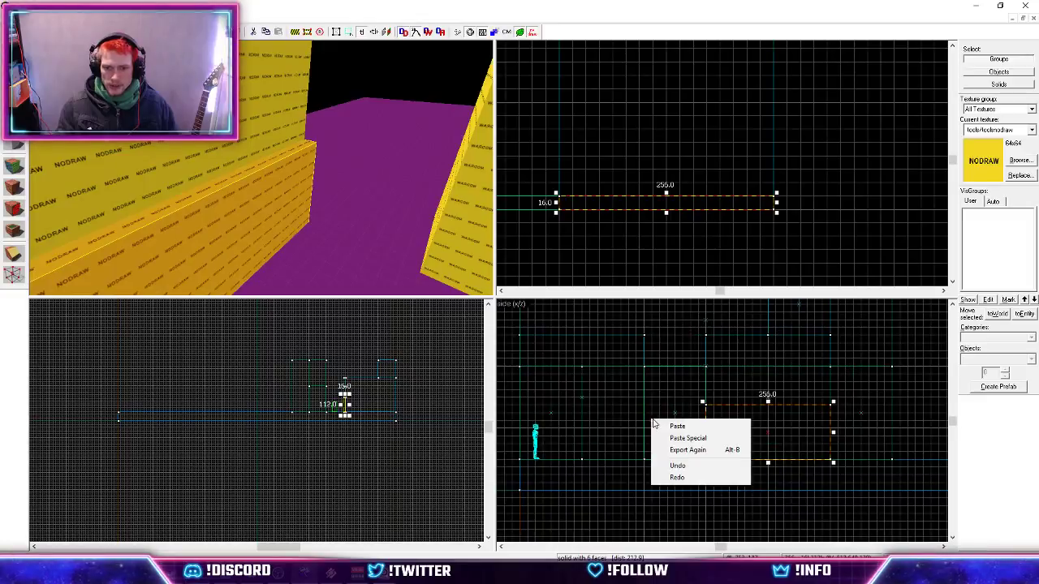
{"action": "left_click", "coordinate": [737, 403]}
{"action": "left_click", "coordinate": [199, 247]}
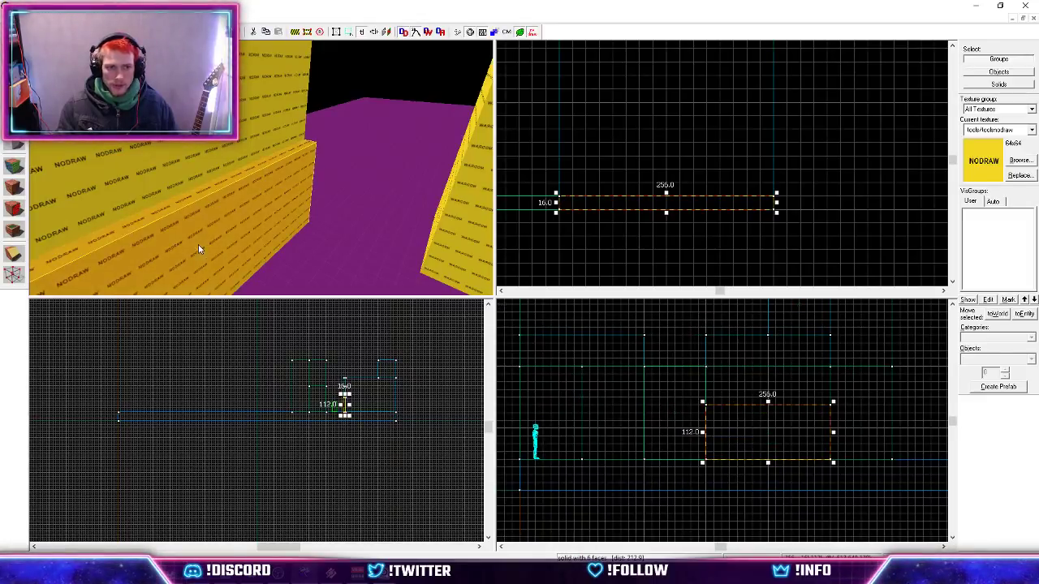
{"action": "key", "text": "z"}
{"action": "key", "text": "w"}
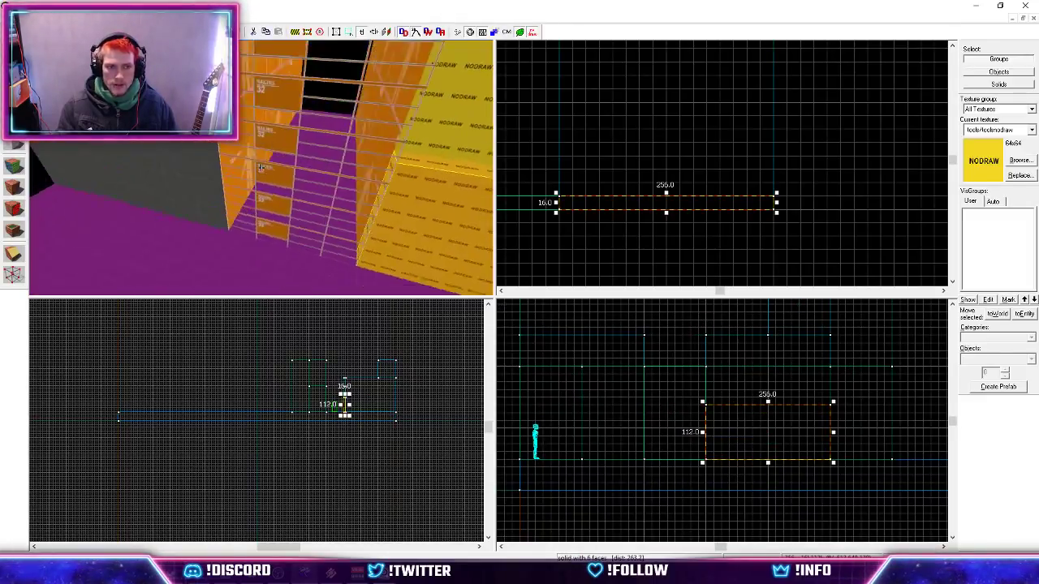
{"action": "key", "text": "a"}
{"action": "key", "text": "z"}
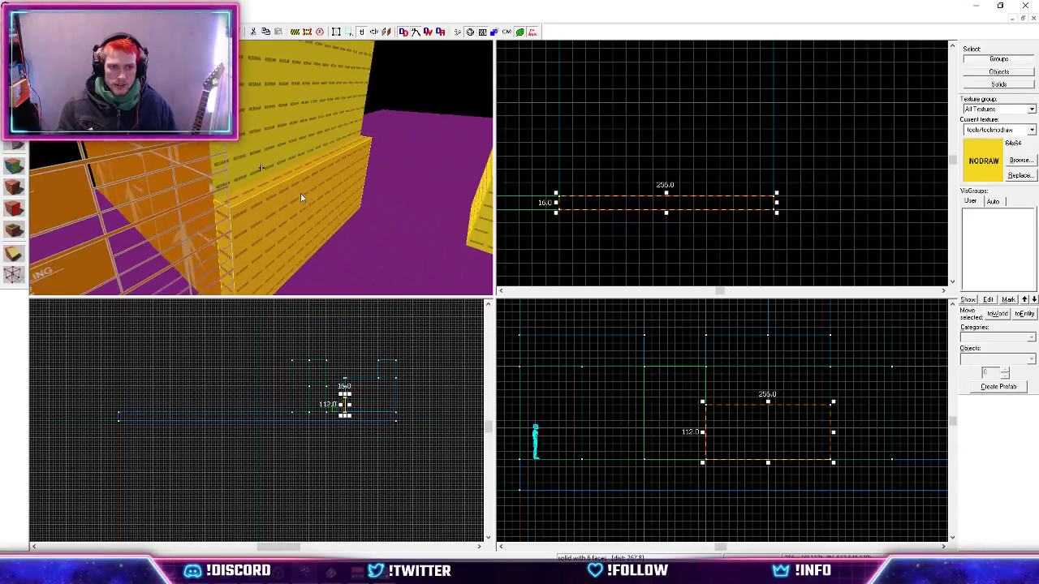
{"action": "left_click_drag", "start_coordinate": [779, 406], "coordinate": [768, 395]}
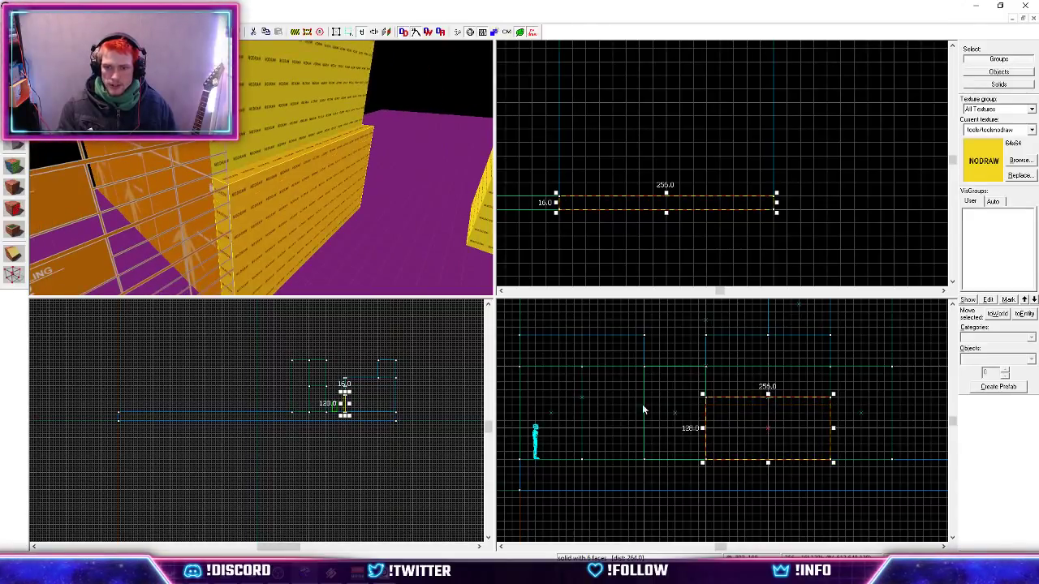
{"action": "left_click_drag", "start_coordinate": [833, 428], "coordinate": [778, 434]}
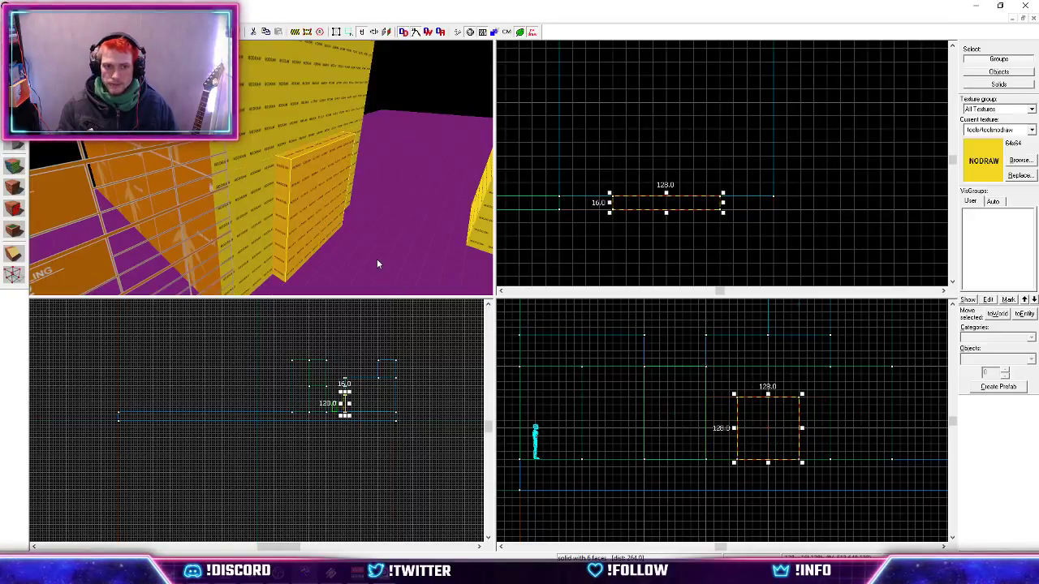
Texture the thin block with dev_corrugatedmetal from the texture browser.
{"action": "left_click", "coordinate": [1021, 161]}
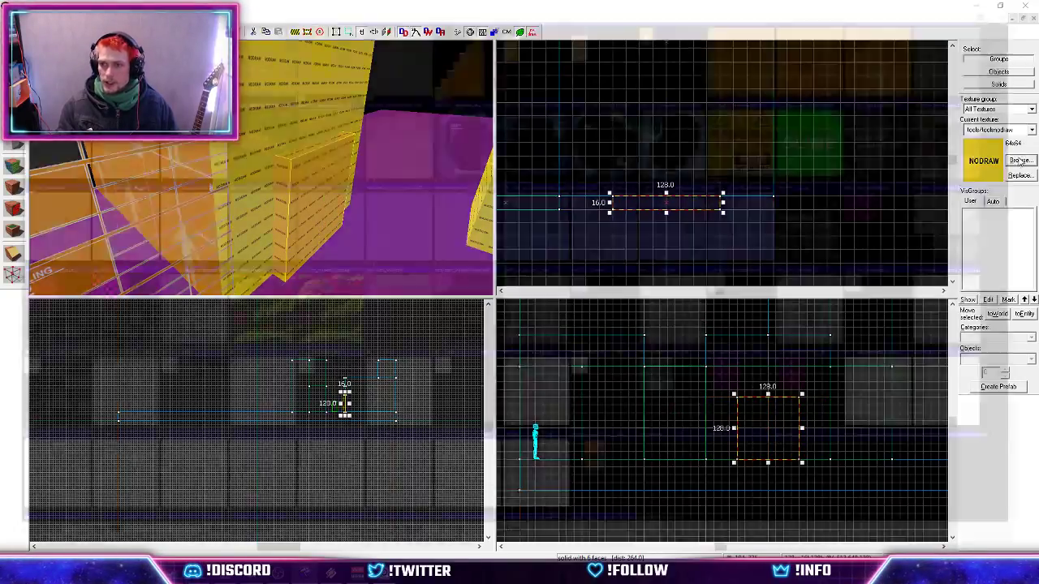
{"action": "scroll", "coordinate": [483, 264], "scroll_direction": "up", "scroll_amount": 6}
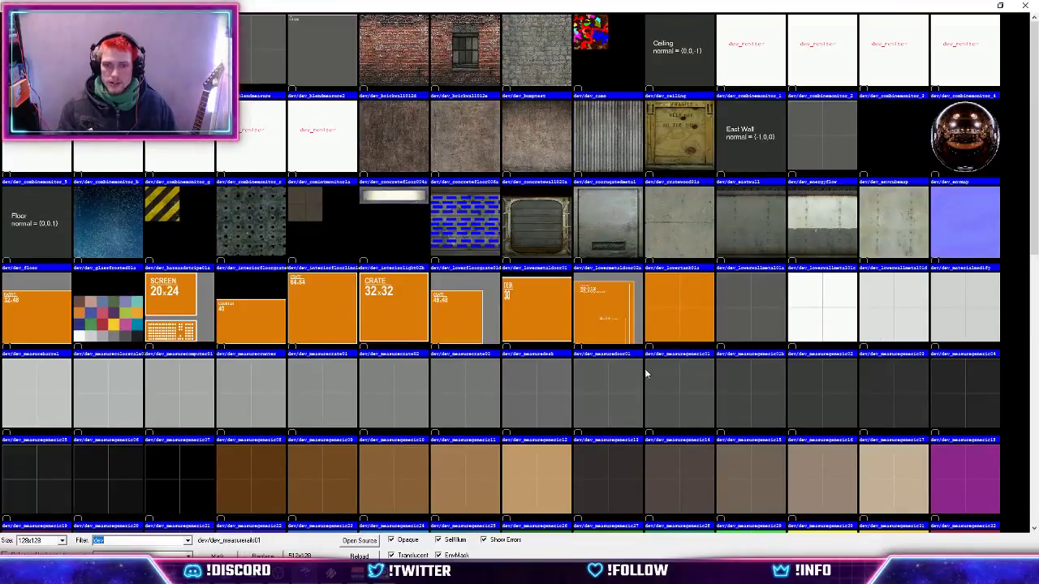
{"action": "double_click", "coordinate": [622, 129]}
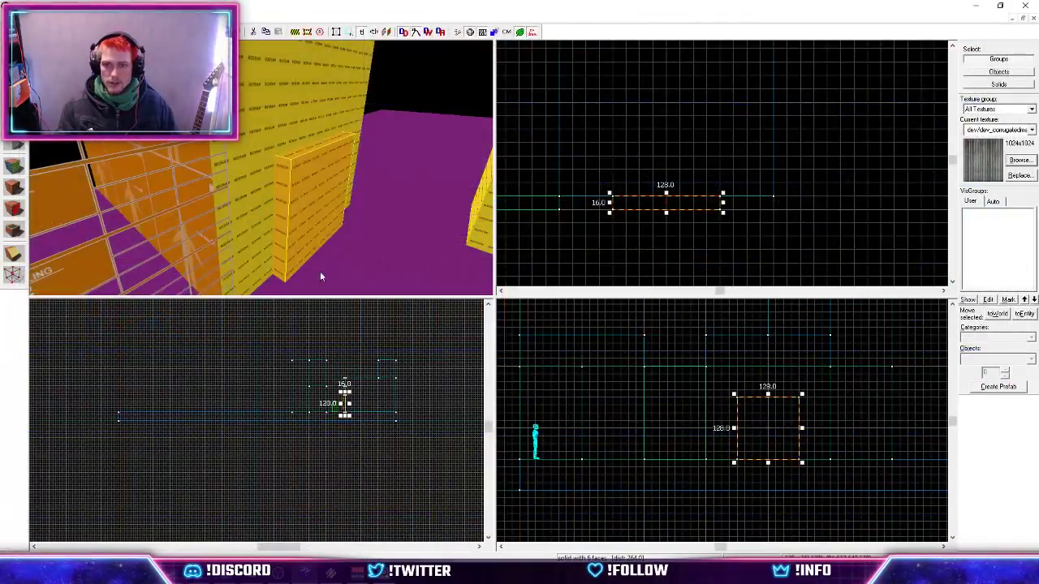
{"action": "left_click", "coordinate": [14, 188]}
{"action": "key", "text": "z"}
{"action": "key", "text": "w"}
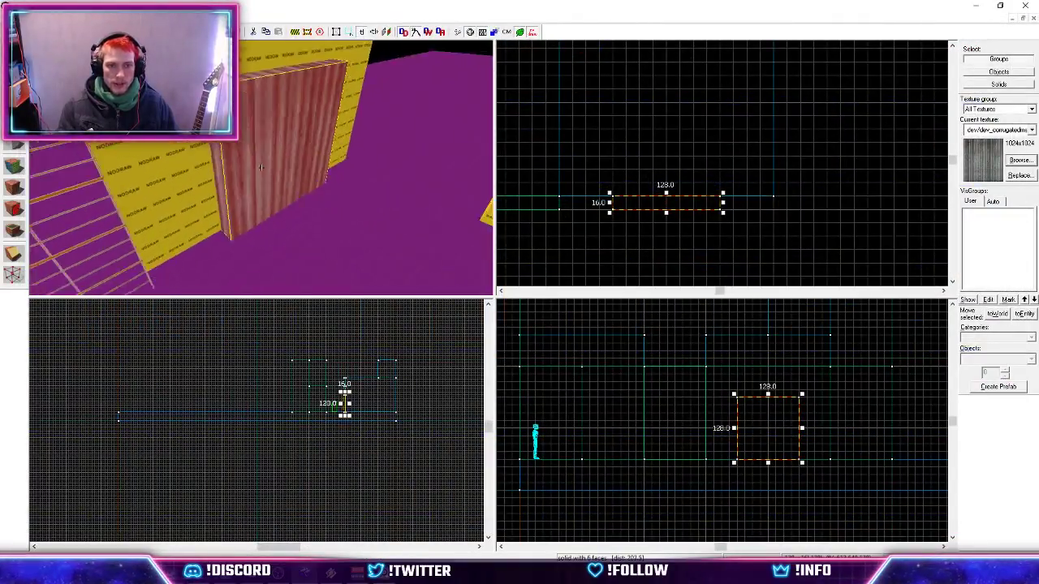
{"action": "left_click", "coordinate": [638, 160]}
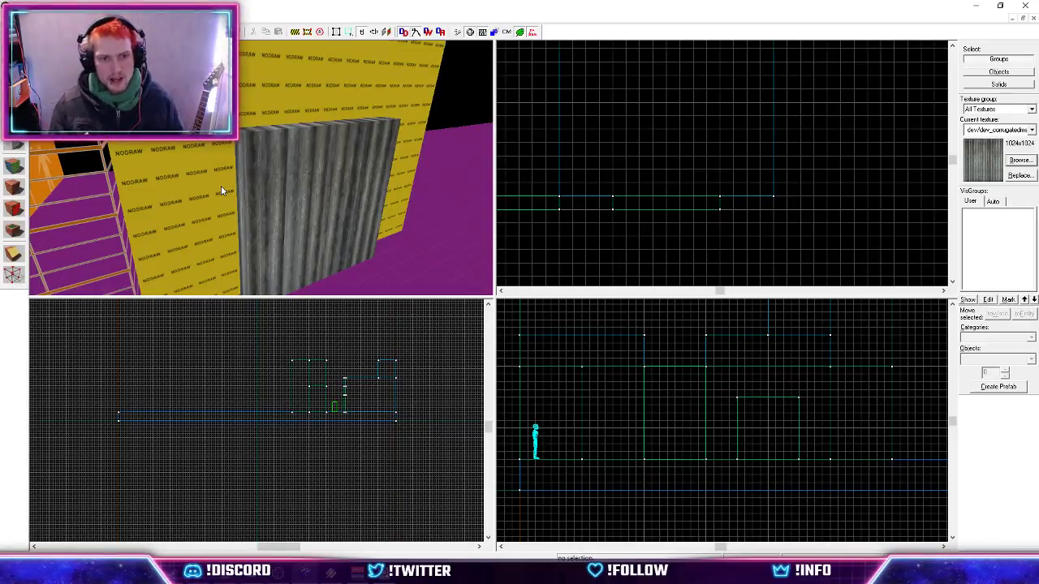
Look down the blocked-out alley and examine the night alleyway photo in PureRef.
{"action": "key", "text": "z"}
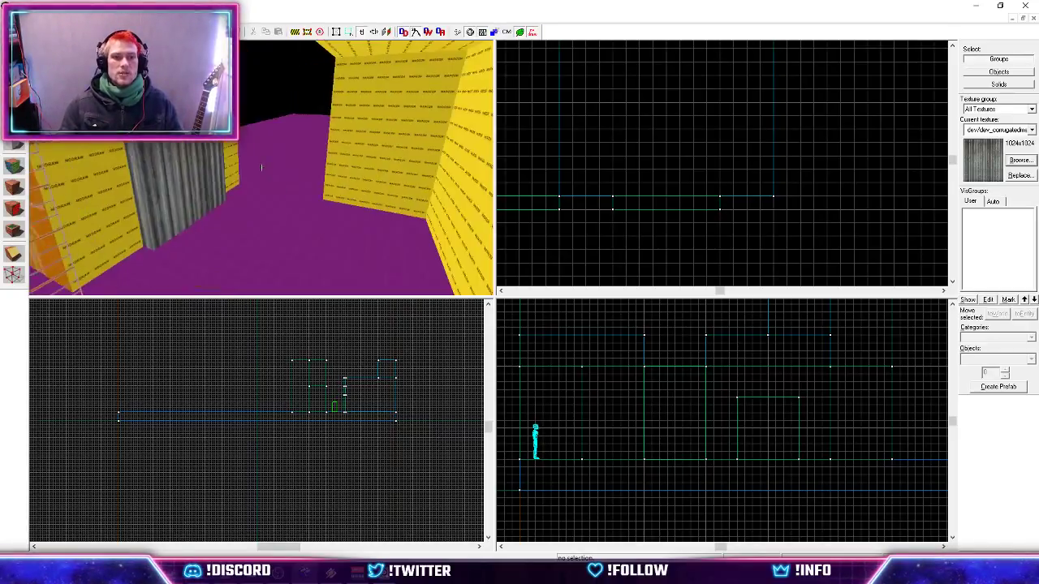
{"action": "key", "text": "w"}
{"action": "key", "text": "s"}
{"action": "key", "text": "z"}
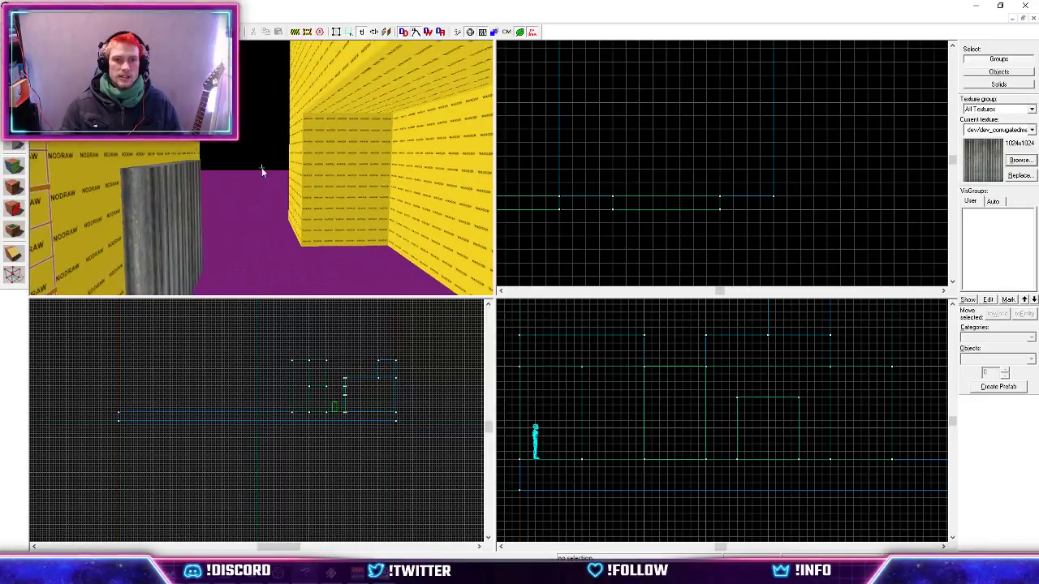
{"action": "key", "text": "alt+Tab"}
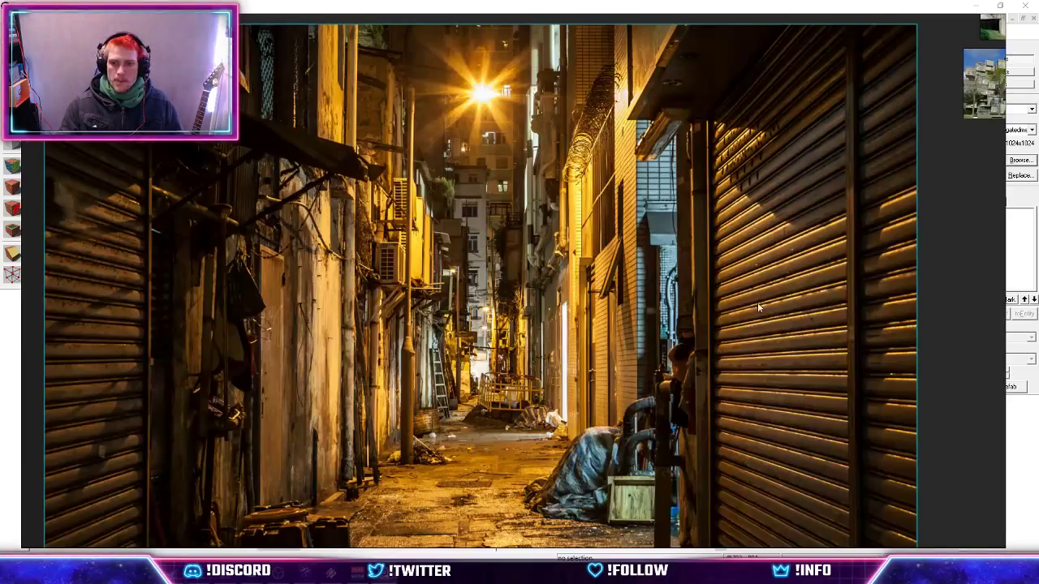
{"action": "scroll", "coordinate": [648, 258], "scroll_direction": "down", "scroll_amount": 1}
{"action": "scroll", "coordinate": [649, 258], "scroll_direction": "up", "scroll_amount": 2}
{"action": "scroll", "coordinate": [650, 258], "scroll_direction": "down", "scroll_amount": 1}
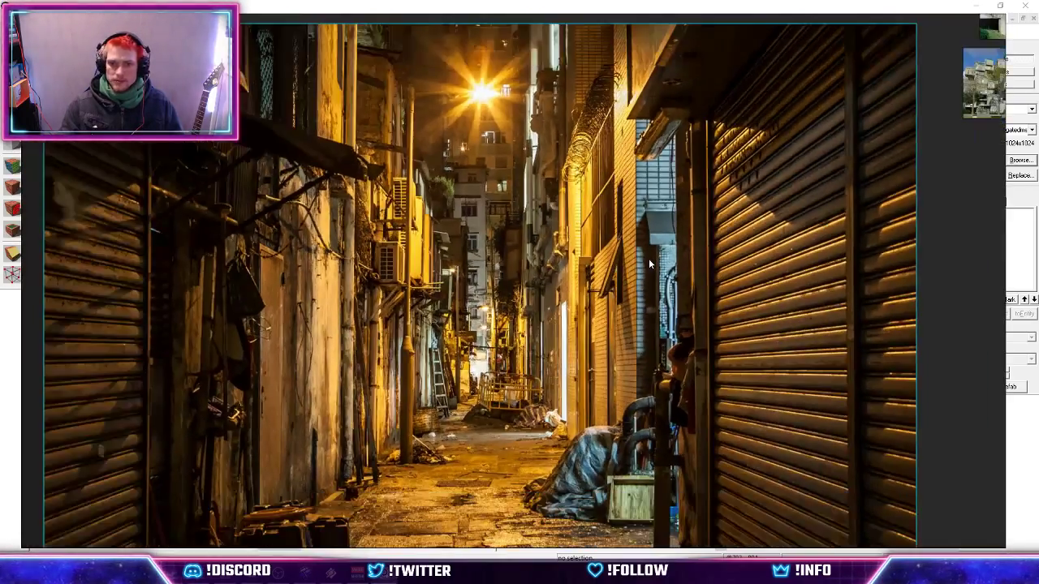
{"action": "scroll", "coordinate": [597, 124], "scroll_direction": "up", "scroll_amount": 1}
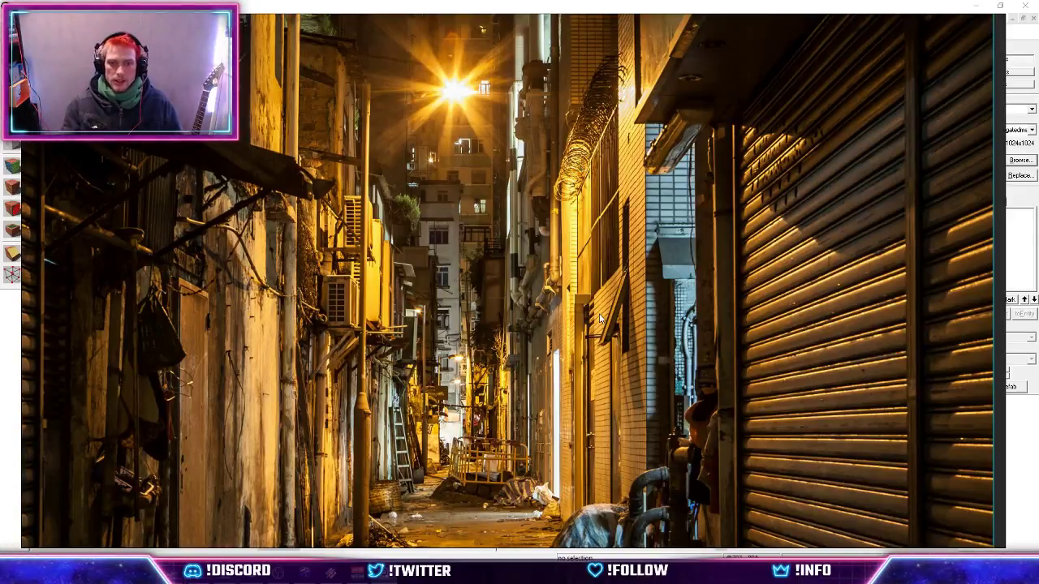
{"action": "scroll", "coordinate": [475, 427], "scroll_direction": "down", "scroll_amount": 1}
{"action": "scroll", "coordinate": [470, 446], "scroll_direction": "up", "scroll_amount": 1}
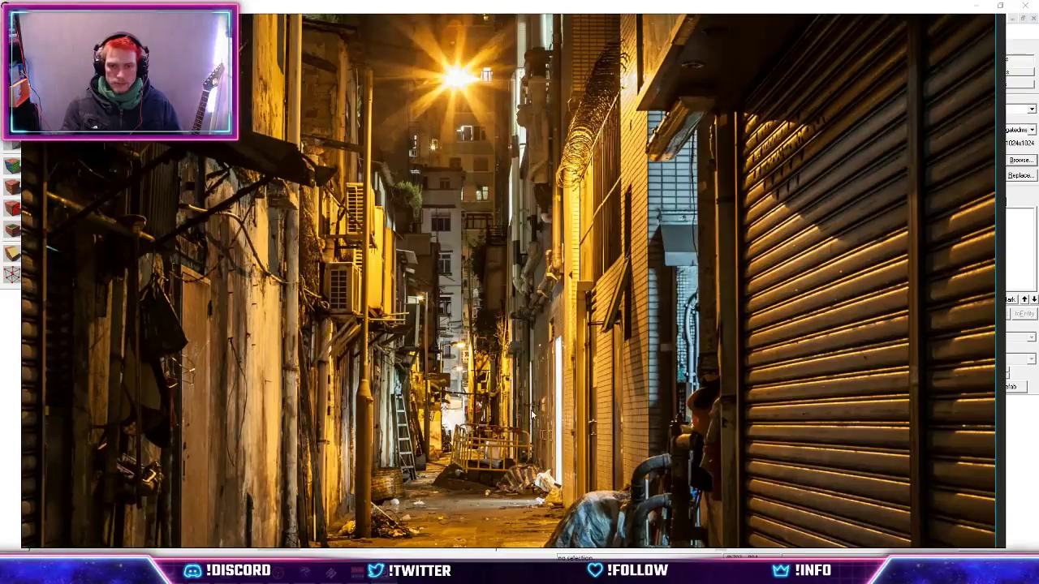
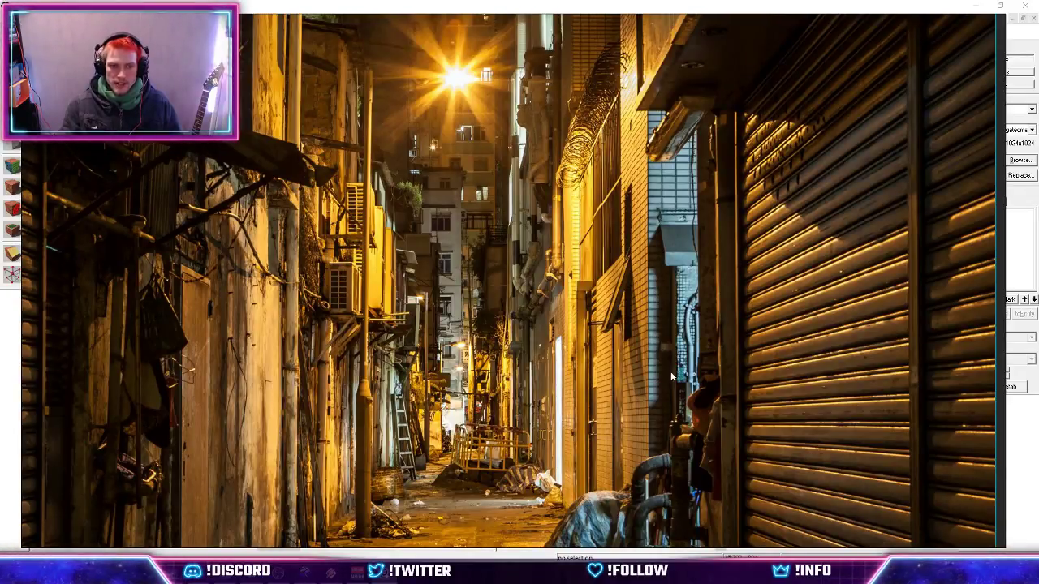
Switch back to Hammer and move the 128-unit-square block at the end of the recessed wall 128 units inward along the building.
{"action": "key", "text": "alt+Tab"}
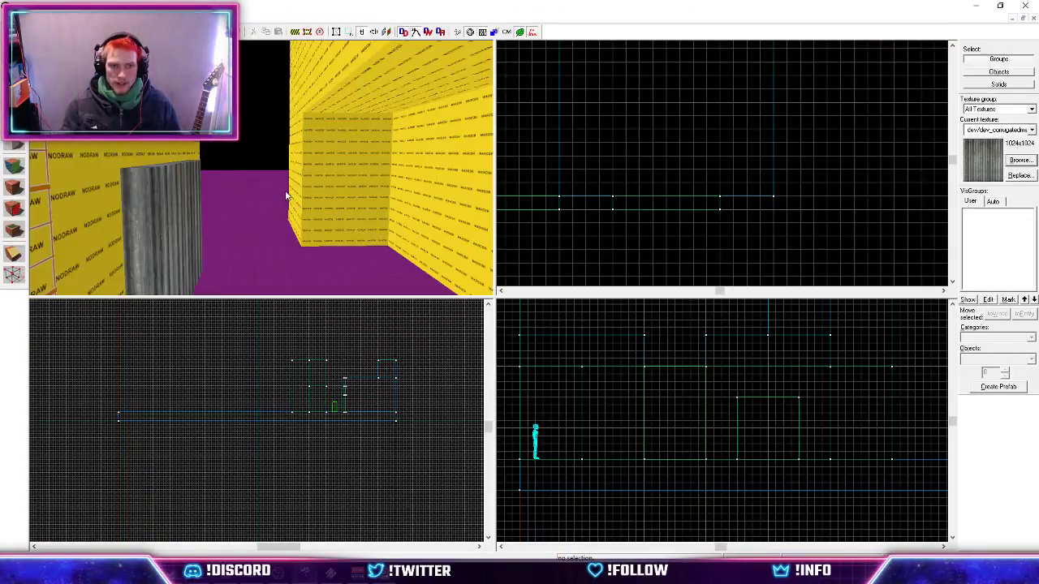
{"action": "key", "text": "z"}
{"action": "key", "text": "s"}
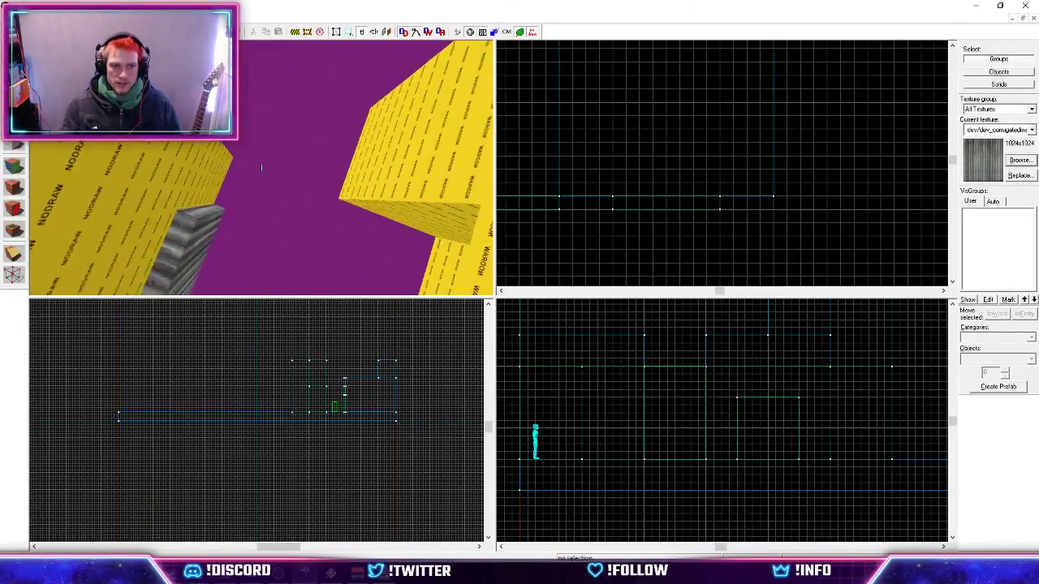
{"action": "key", "text": "s"}
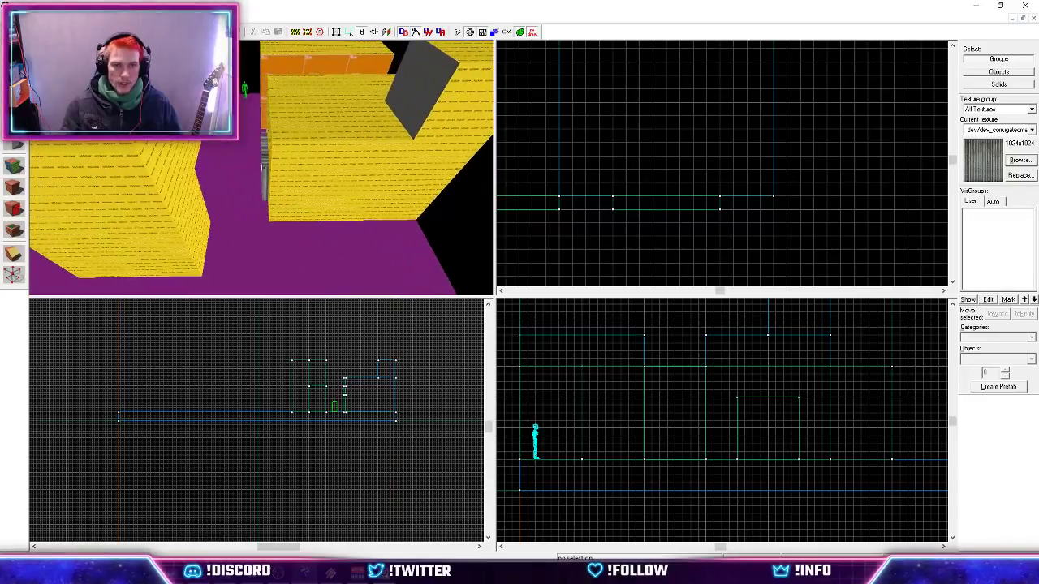
{"action": "left_click", "coordinate": [193, 230]}
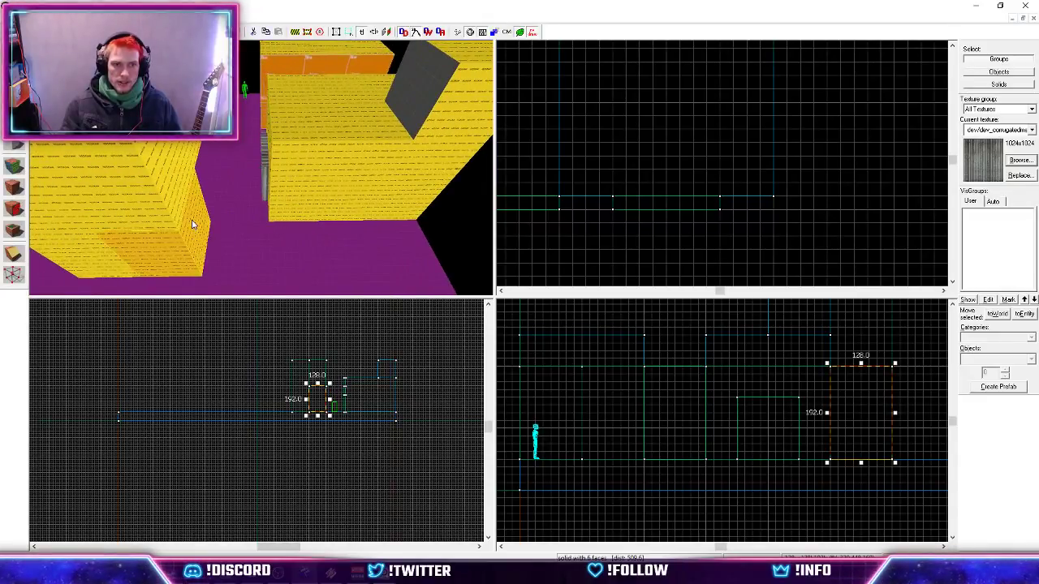
{"action": "scroll", "coordinate": [726, 211], "scroll_direction": "down", "scroll_amount": 7}
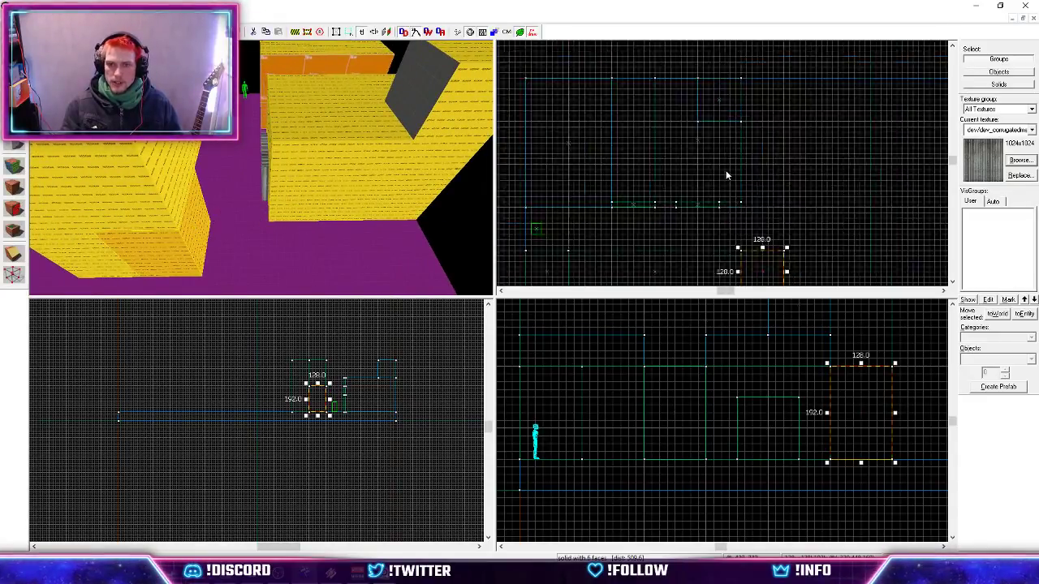
{"action": "scroll", "coordinate": [729, 234], "scroll_direction": "up", "scroll_amount": 4}
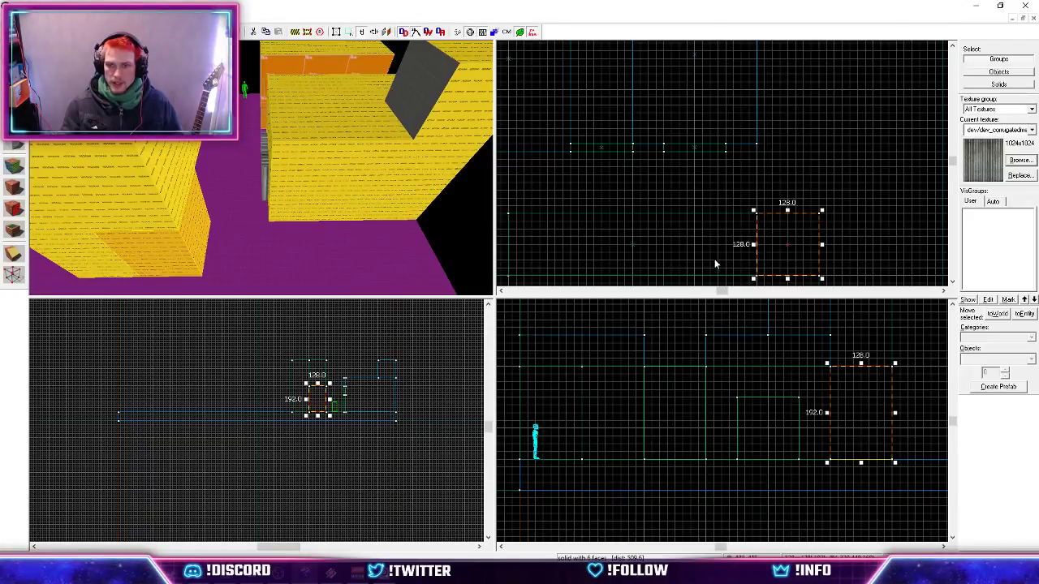
{"action": "left_click_drag", "start_coordinate": [781, 246], "coordinate": [719, 247]}
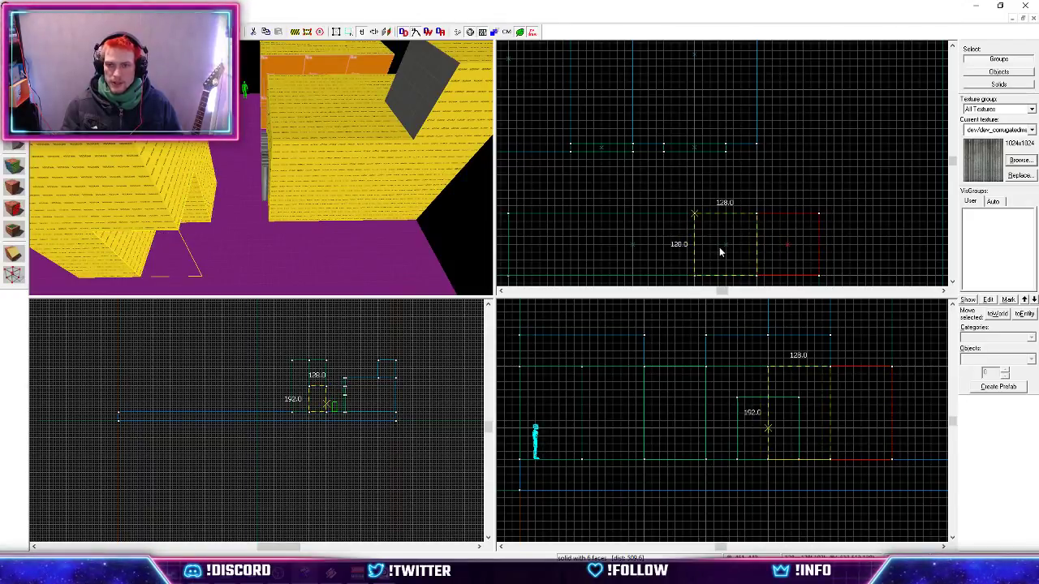
Shorten both long brushes of the stepped building by about 128 units to end flush with the moved block.
{"action": "left_click", "coordinate": [147, 217], "text": "ctrl"}
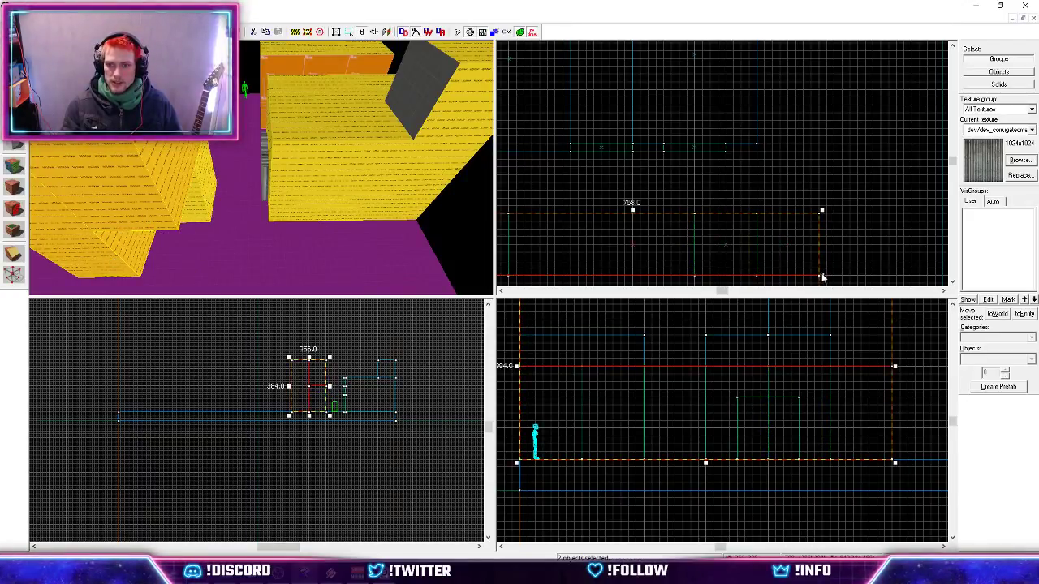
{"action": "left_click_drag", "start_coordinate": [822, 276], "coordinate": [760, 279]}
{"action": "key", "text": "Escape"}
Texture the nodraw wall face behind the corrugated shutter with dev_measuregeneric01b, sampled from the grey wall across the alley.
{"action": "key", "text": "z"}
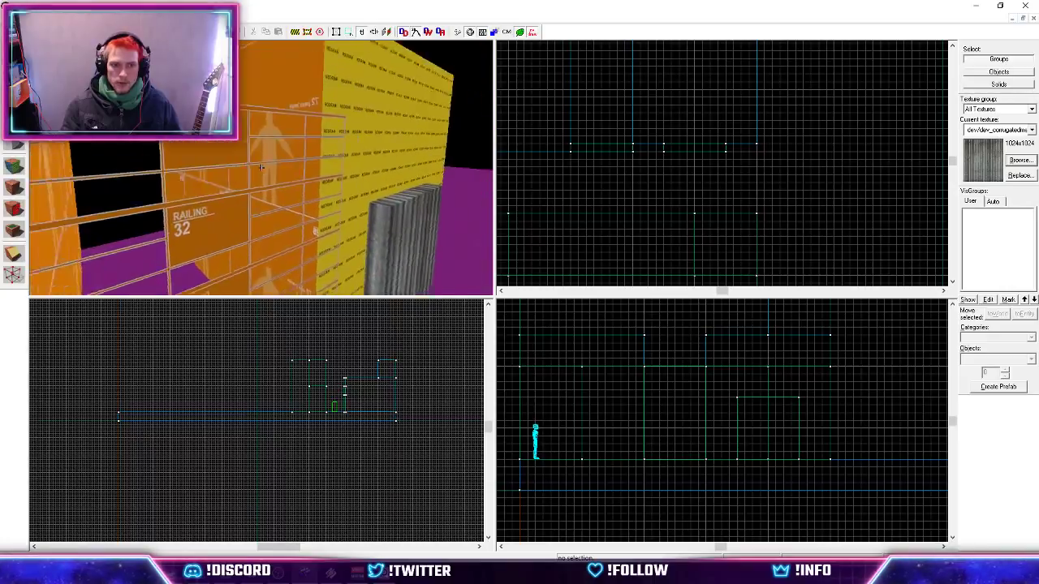
{"action": "key", "text": "z"}
{"action": "key", "text": "shift+a"}
{"action": "left_click", "coordinate": [273, 171]}
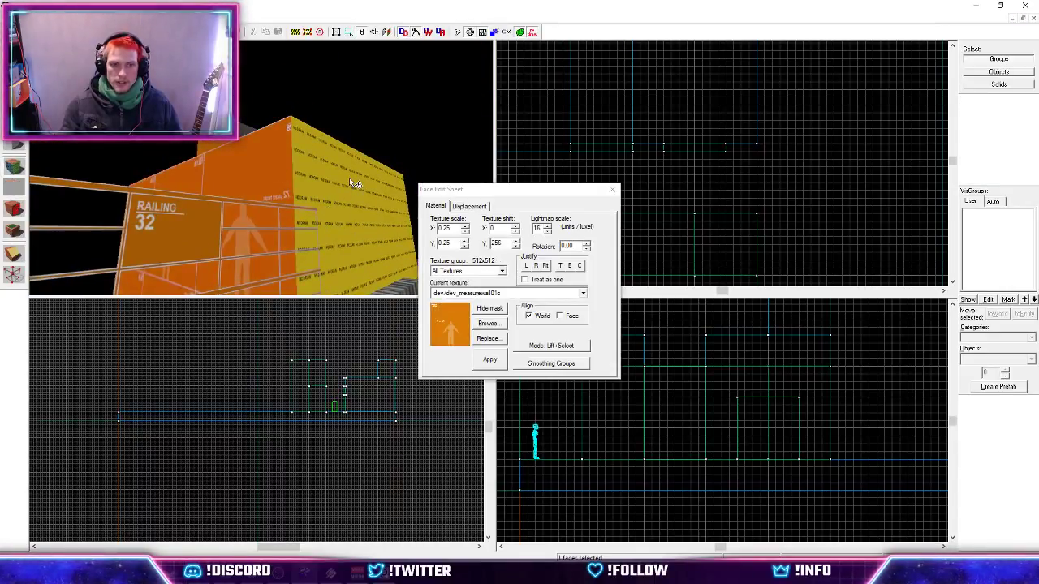
{"action": "key", "text": "z"}
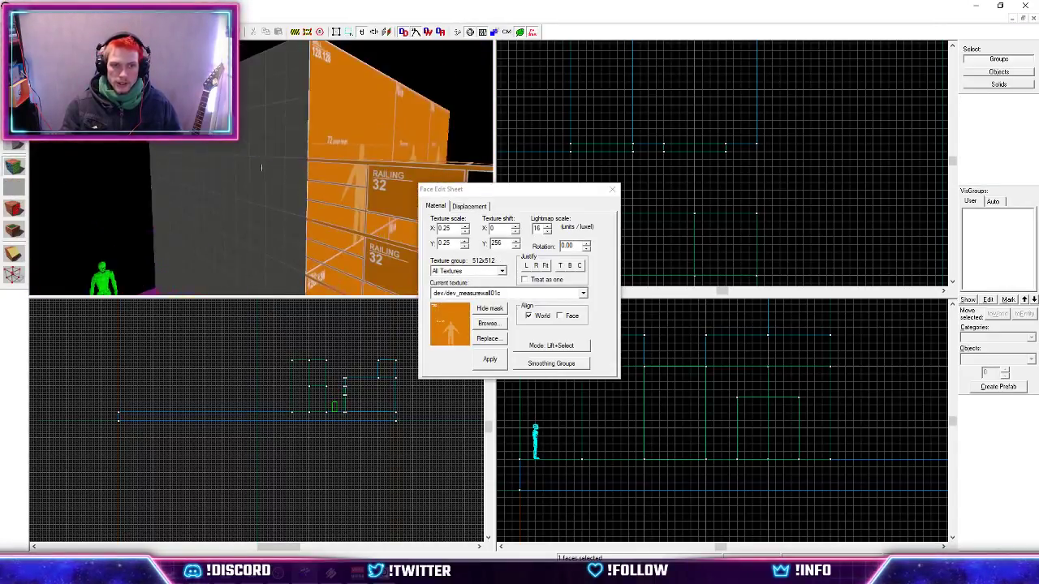
{"action": "left_click", "coordinate": [262, 167]}
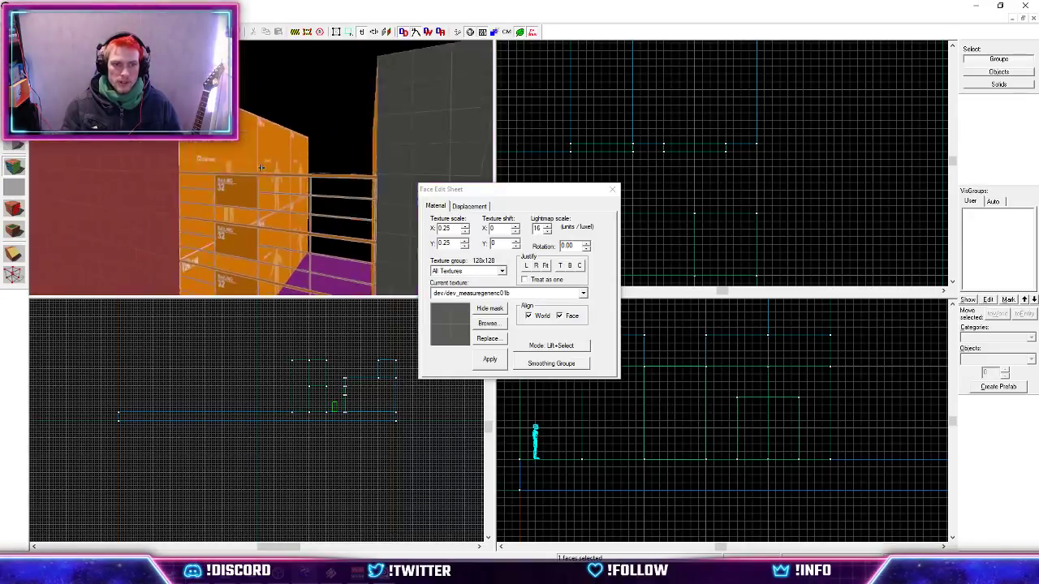
{"action": "key", "text": "z"}
{"action": "key", "text": "shift+s"}
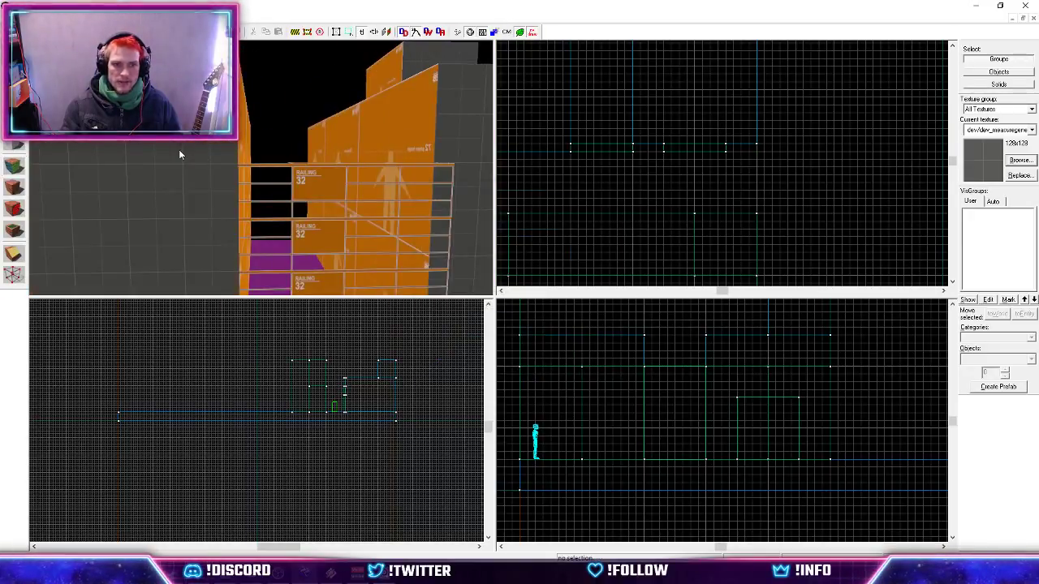
Select the 640 by 128 unit outer block of the stepped building and set the current texture to toolsnodraw.
{"action": "key", "text": "z"}
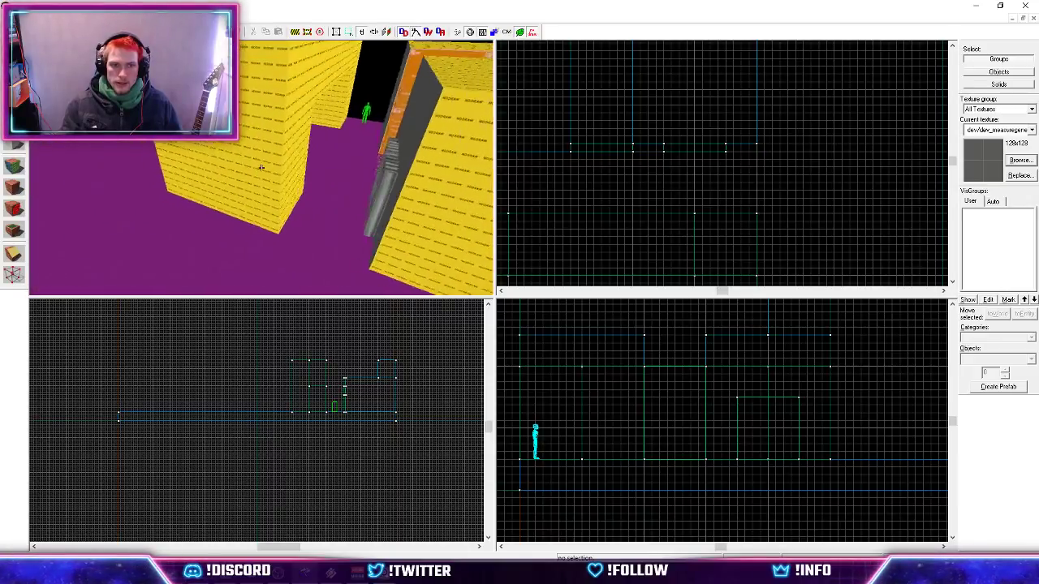
{"action": "key", "text": "z"}
{"action": "left_click", "coordinate": [440, 169]}
{"action": "scroll", "coordinate": [630, 136], "scroll_direction": "down", "scroll_amount": 4}
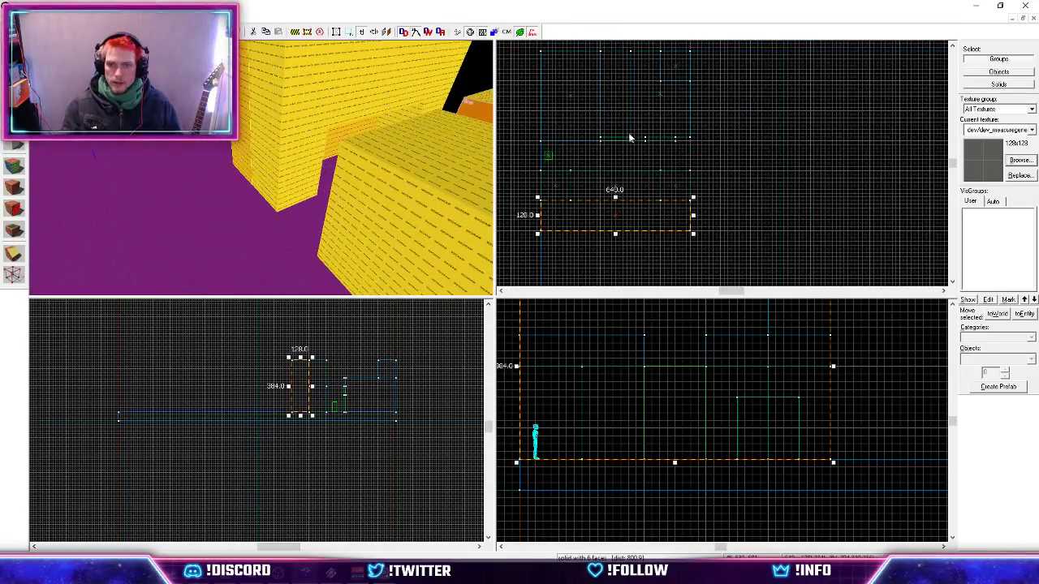
{"action": "scroll", "coordinate": [763, 192], "scroll_direction": "up", "scroll_amount": 2}
{"action": "left_click", "coordinate": [1023, 129]}
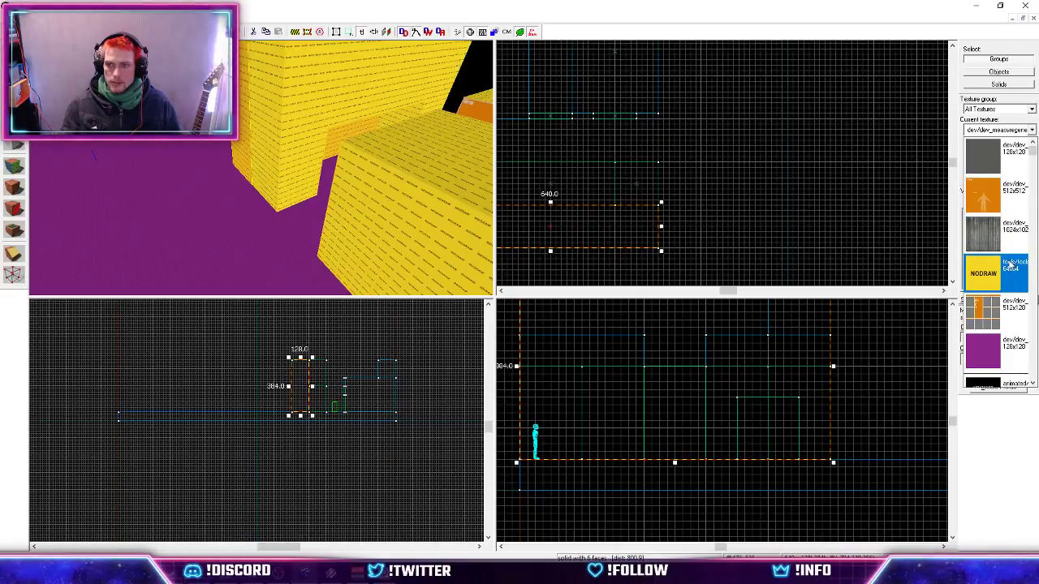
{"action": "left_click", "coordinate": [984, 274]}
{"action": "scroll", "coordinate": [693, 216], "scroll_direction": "down", "scroll_amount": 3}
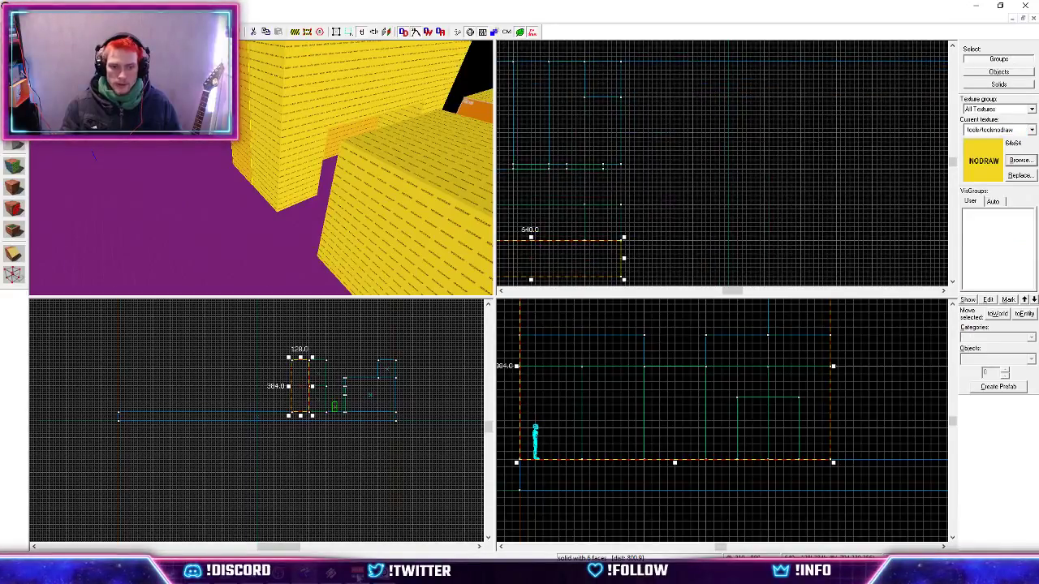
Switch to PureRef to examine the night alleyway photo.
{"action": "key", "text": "alt+Tab"}
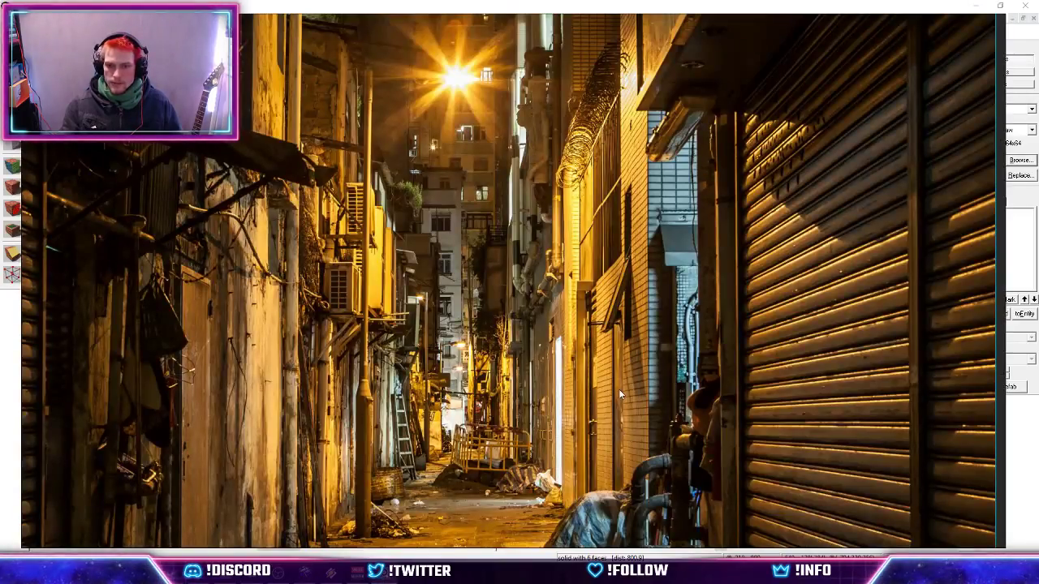
Examine the night alleyway reference photo up close, from the street-level clutter to the building facades and shutters.
{"action": "scroll", "coordinate": [611, 353], "scroll_direction": "down", "scroll_amount": 3}
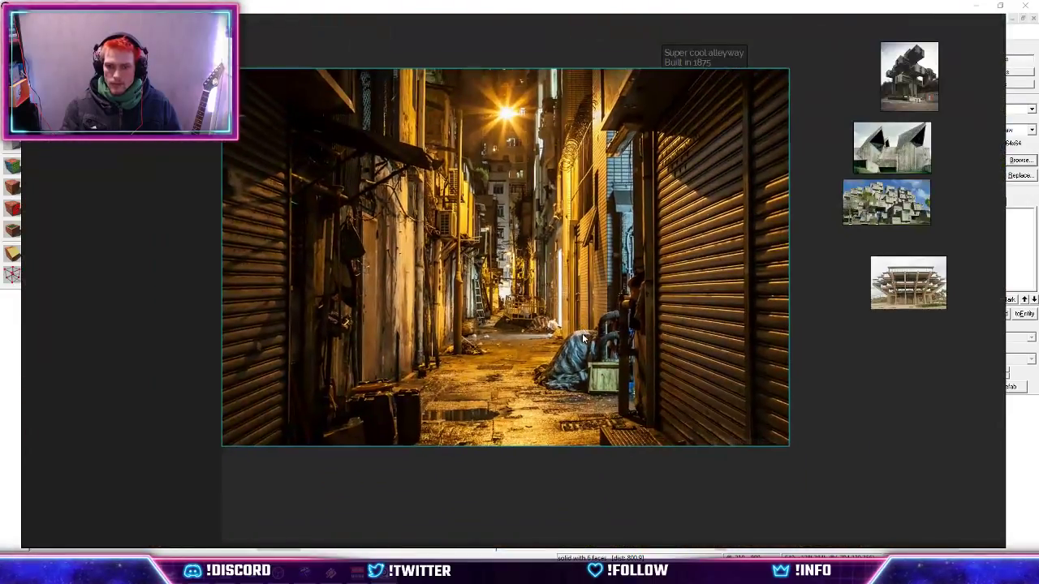
{"action": "scroll", "coordinate": [583, 338], "scroll_direction": "up", "scroll_amount": 5}
{"action": "scroll", "coordinate": [629, 337], "scroll_direction": "down", "scroll_amount": 2}
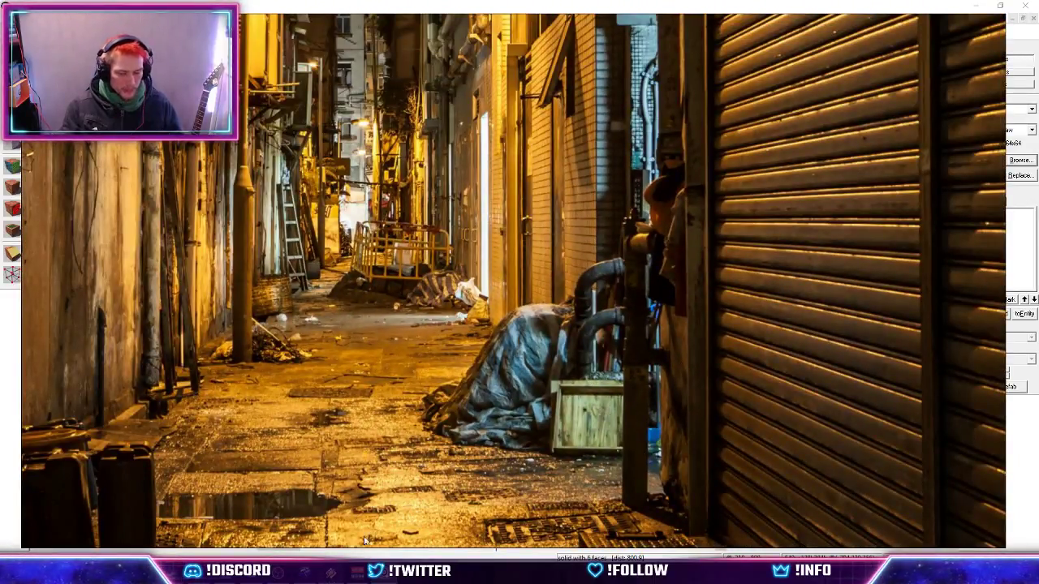
{"action": "scroll", "coordinate": [615, 300], "scroll_direction": "up", "scroll_amount": 4}
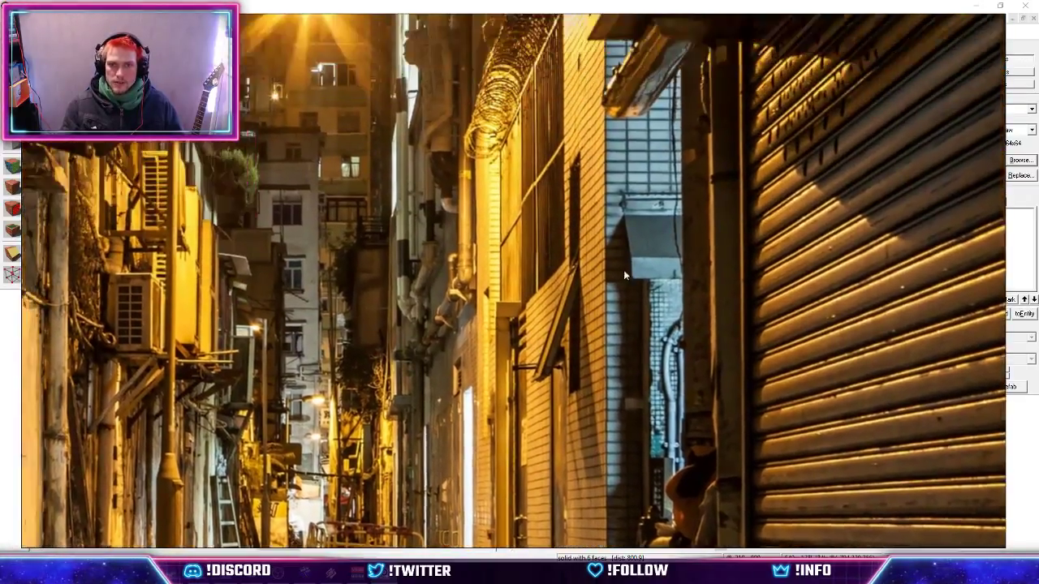
{"action": "middle_click_drag", "start_coordinate": [624, 276], "coordinate": [609, 338]}
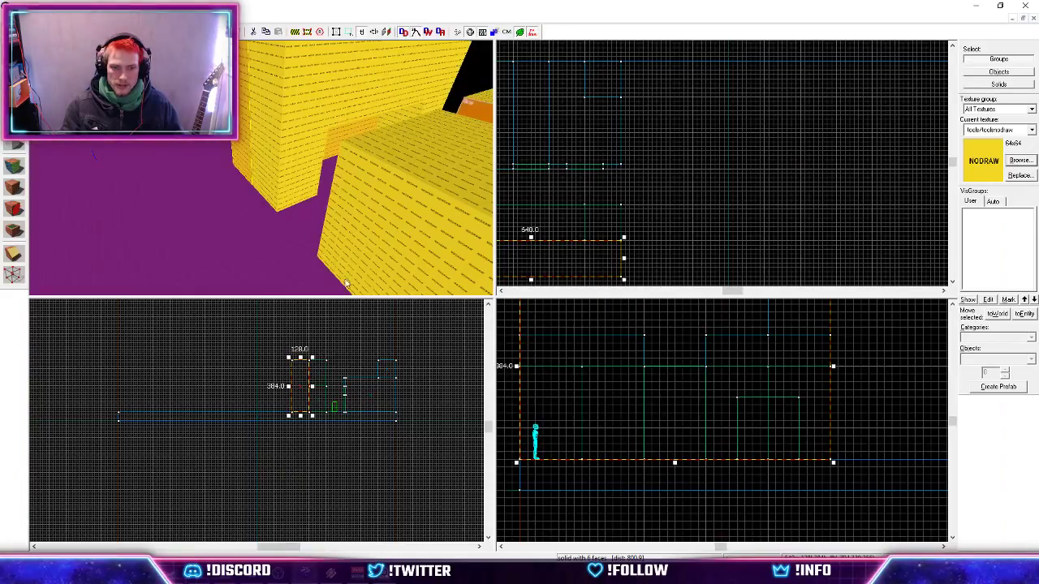
Duplicate the 128×128×192 corner pillar along the building line, leaving a gap one pillar width wide.
{"action": "key", "text": "w"}
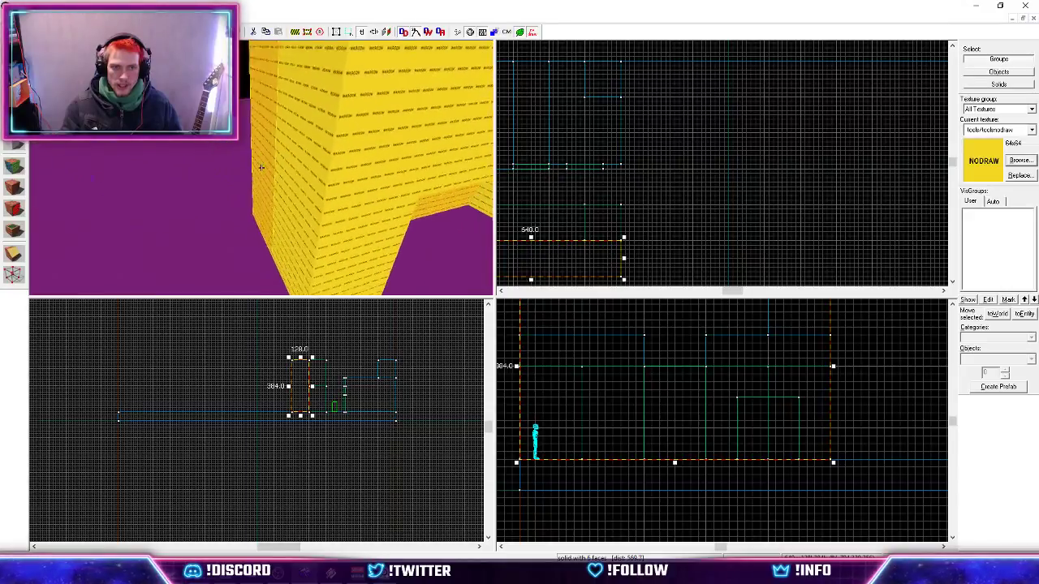
{"action": "left_click", "coordinate": [319, 238]}
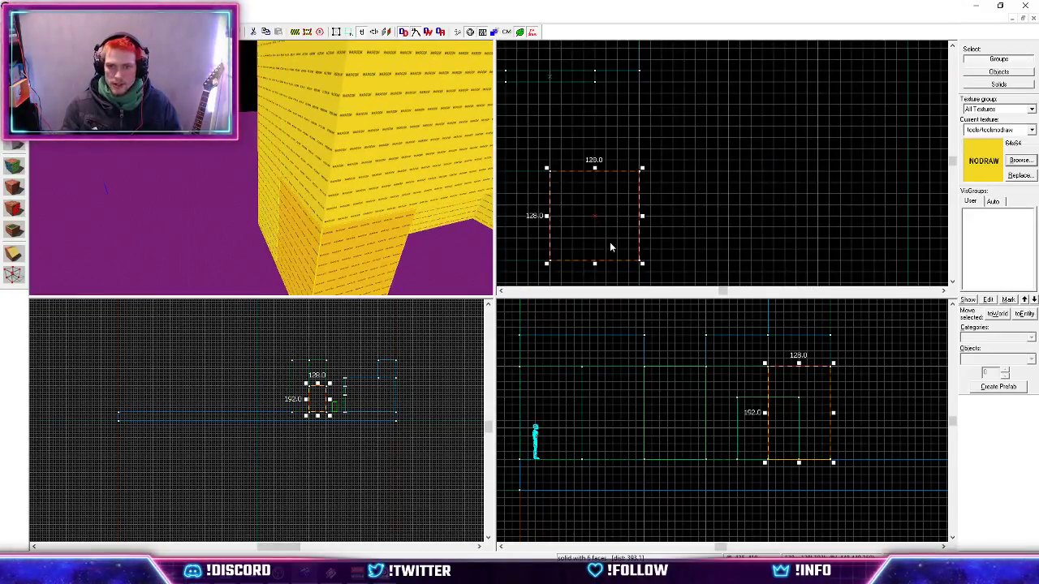
{"action": "left_click_drag", "start_coordinate": [611, 248], "coordinate": [776, 218]}
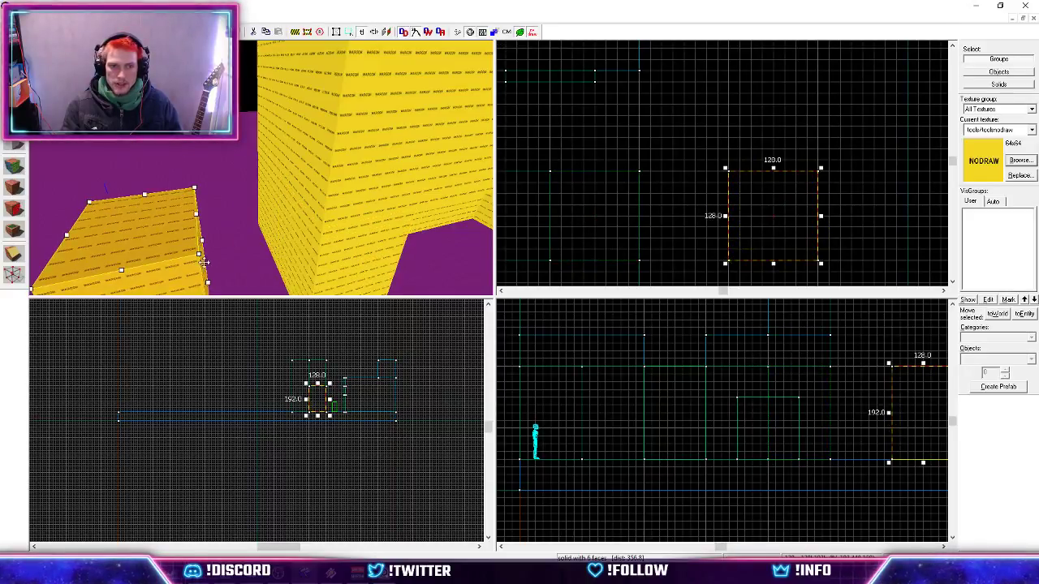
Extend the tall rear block and the overhang above the pillars out to the copied pillar's outer edge.
{"action": "left_click", "coordinate": [278, 151]}
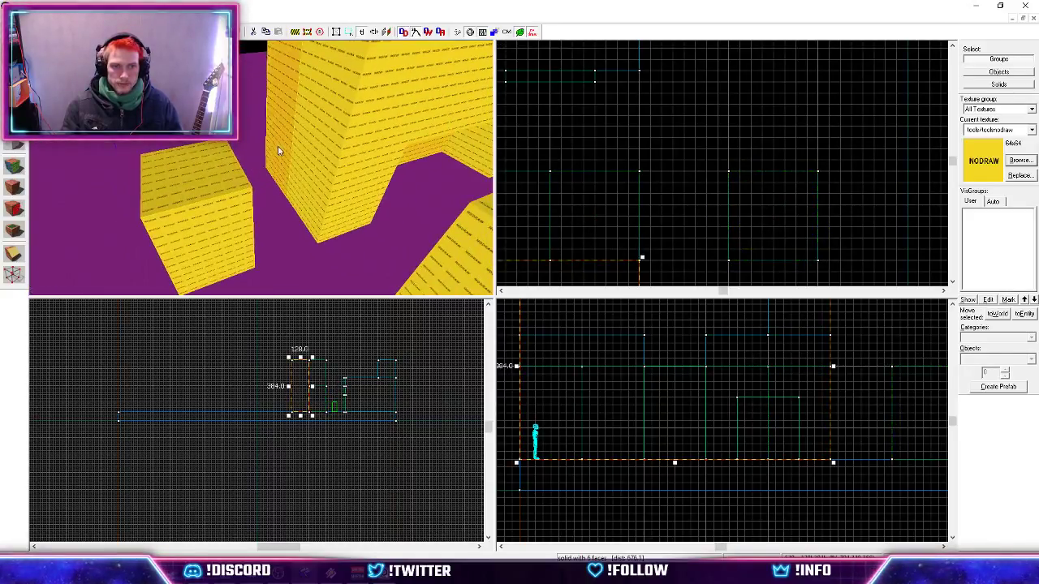
{"action": "scroll", "coordinate": [639, 160], "scroll_direction": "down", "scroll_amount": 2}
{"action": "left_click", "coordinate": [307, 124], "text": "ctrl"}
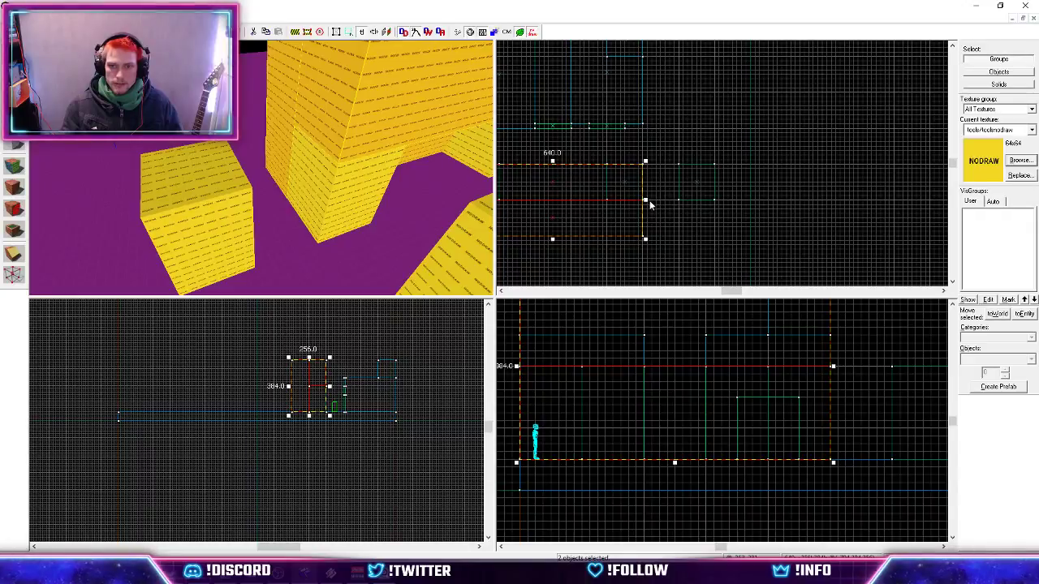
{"action": "key", "text": "Escape"}
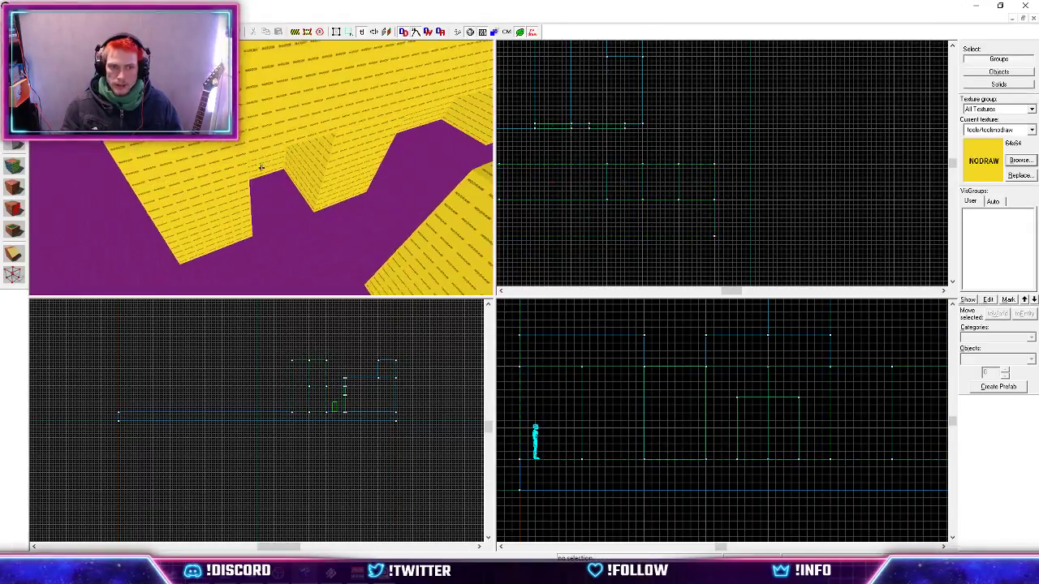
Move the copied pillar closer to the original and shorten both upper building blocks flush with its outer side.
{"action": "left_click", "coordinate": [201, 199]}
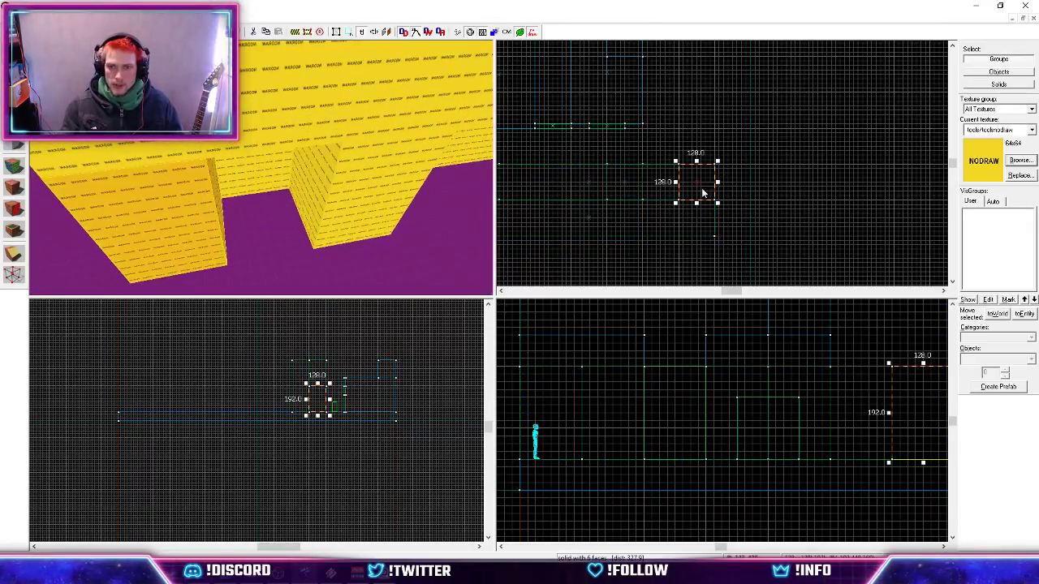
{"action": "scroll", "coordinate": [703, 193], "scroll_direction": "up", "scroll_amount": 3}
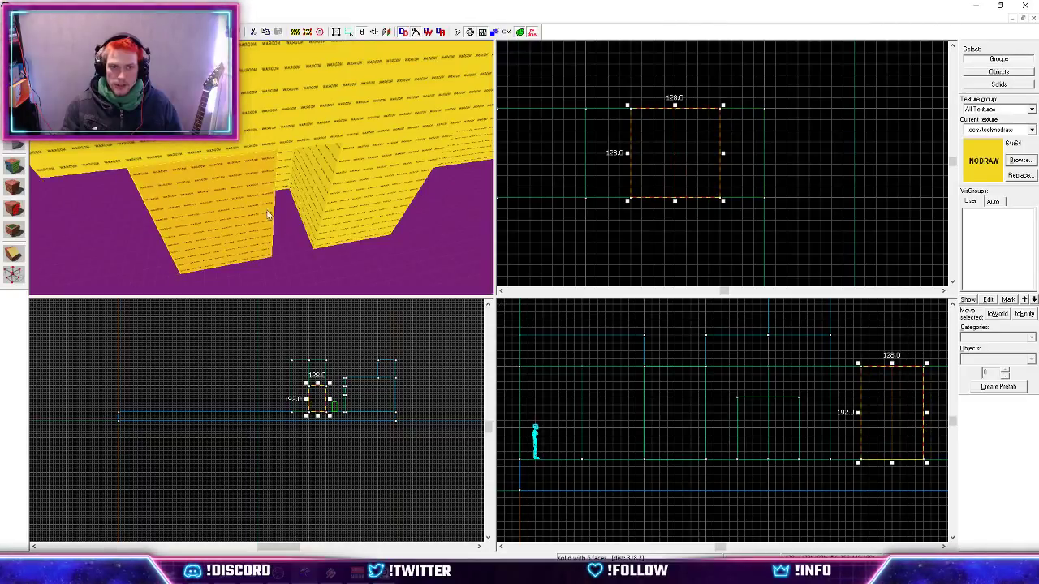
{"action": "left_click", "coordinate": [297, 165], "text": "ctrl"}
{"action": "left_click", "coordinate": [767, 202]}
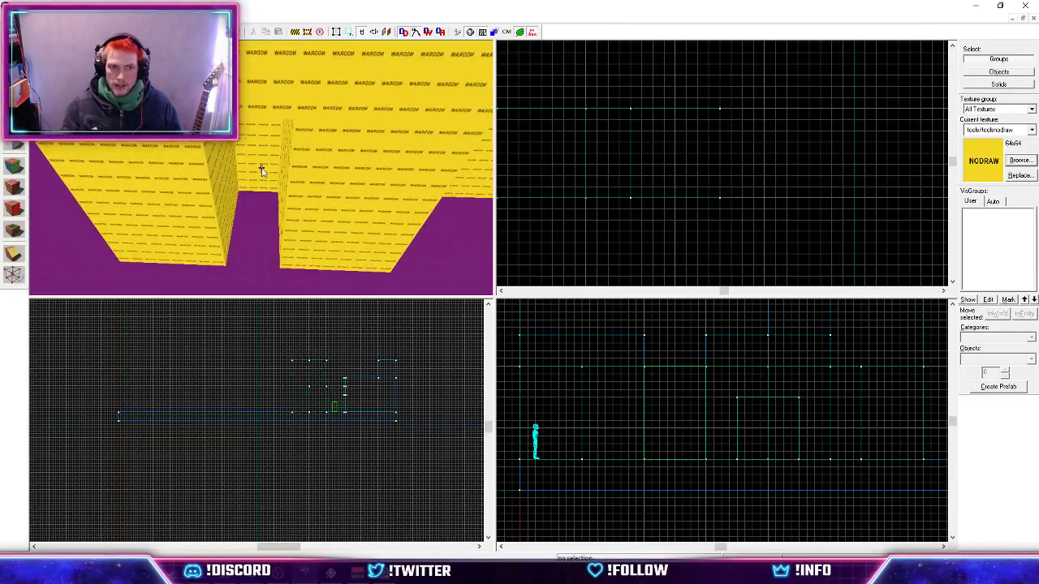
Narrow the outer pillar from its inner side to widen the opening between the two pillars.
{"action": "left_click", "coordinate": [421, 197]}
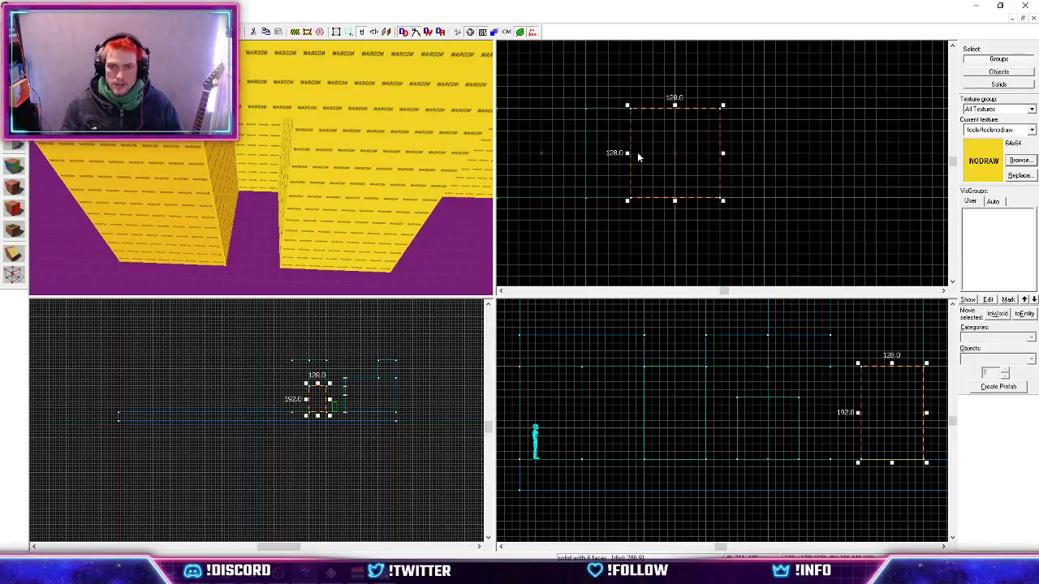
{"action": "left_click_drag", "start_coordinate": [628, 152], "coordinate": [639, 153]}
{"action": "left_click", "coordinate": [617, 161]}
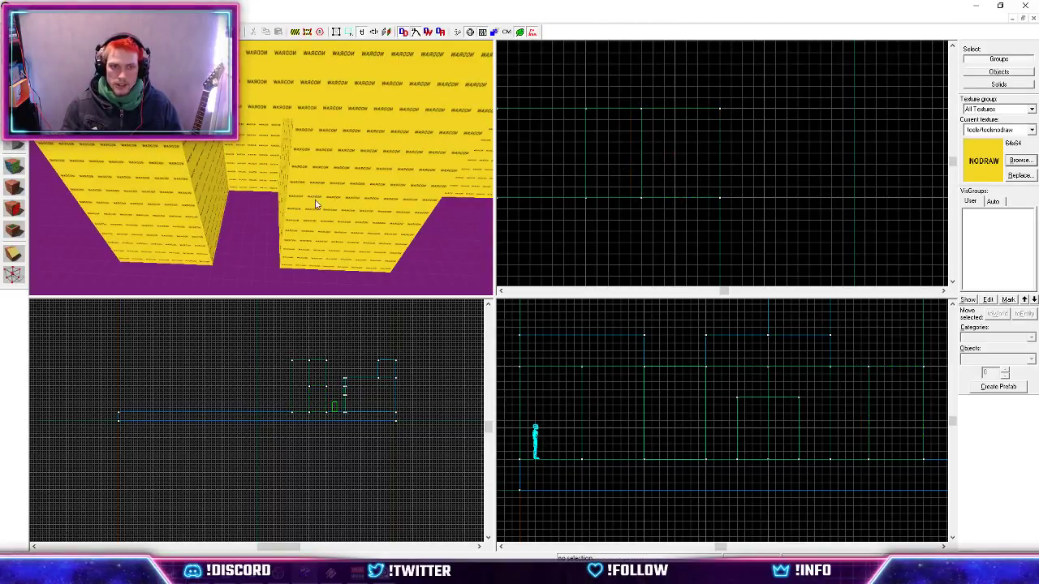
Fly through the blocked-out alley and examine the pillars, the recessed opening and the garage building opposite.
{"action": "key", "text": "s"}
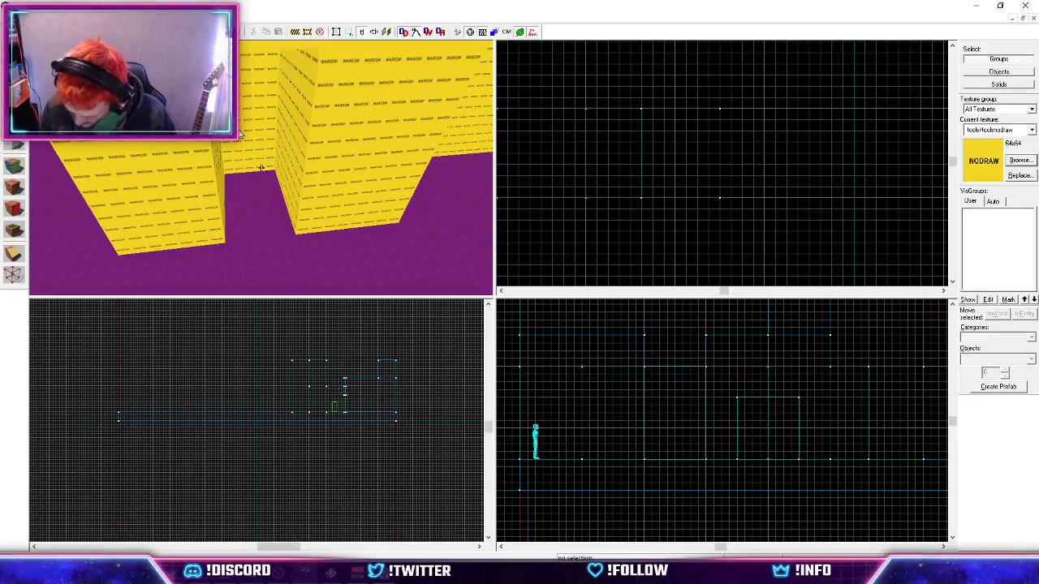
{"action": "key", "text": "w"}
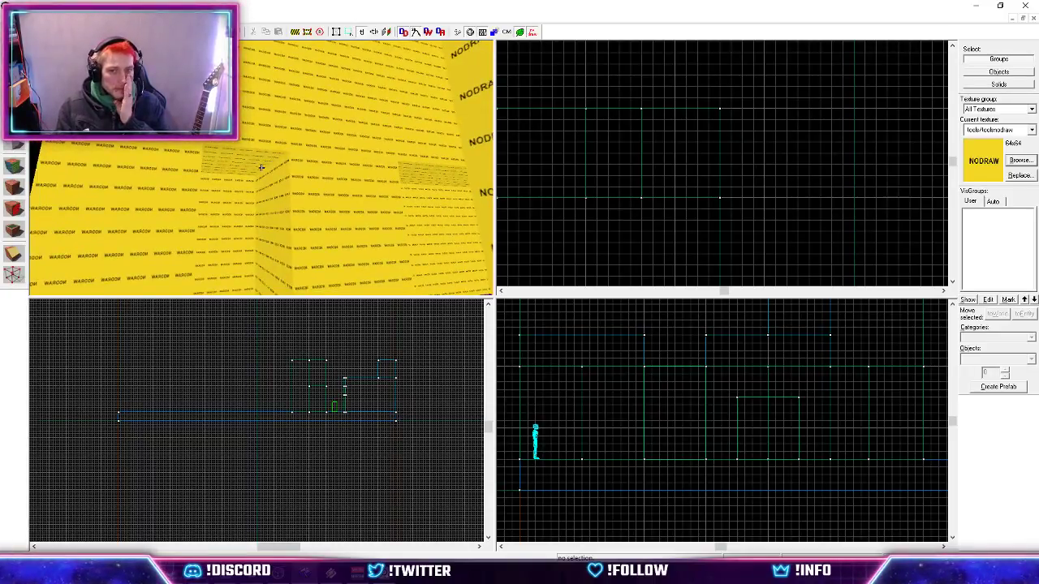
{"action": "key", "text": "w"}
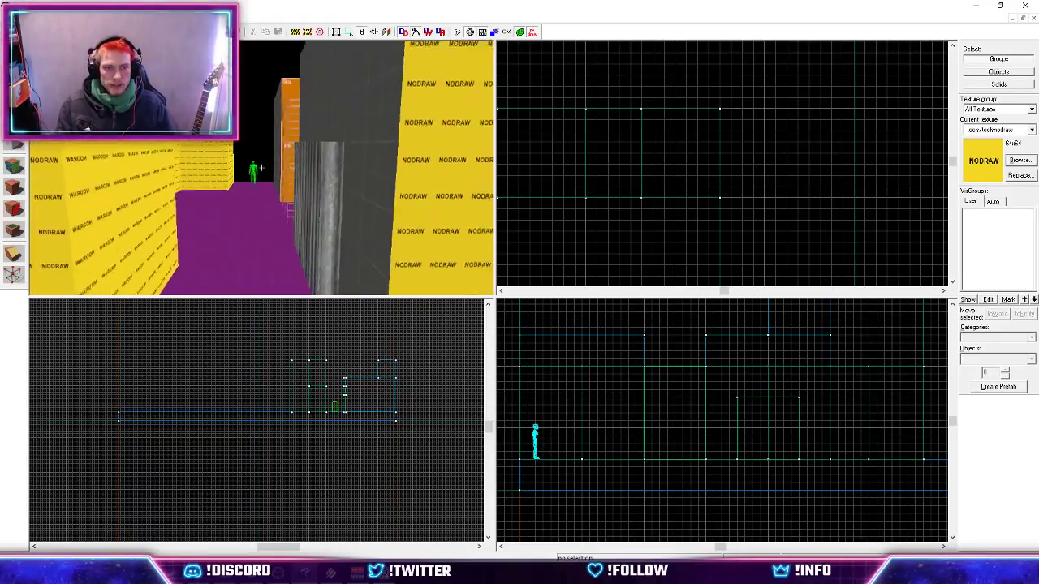
{"action": "key", "text": "w"}
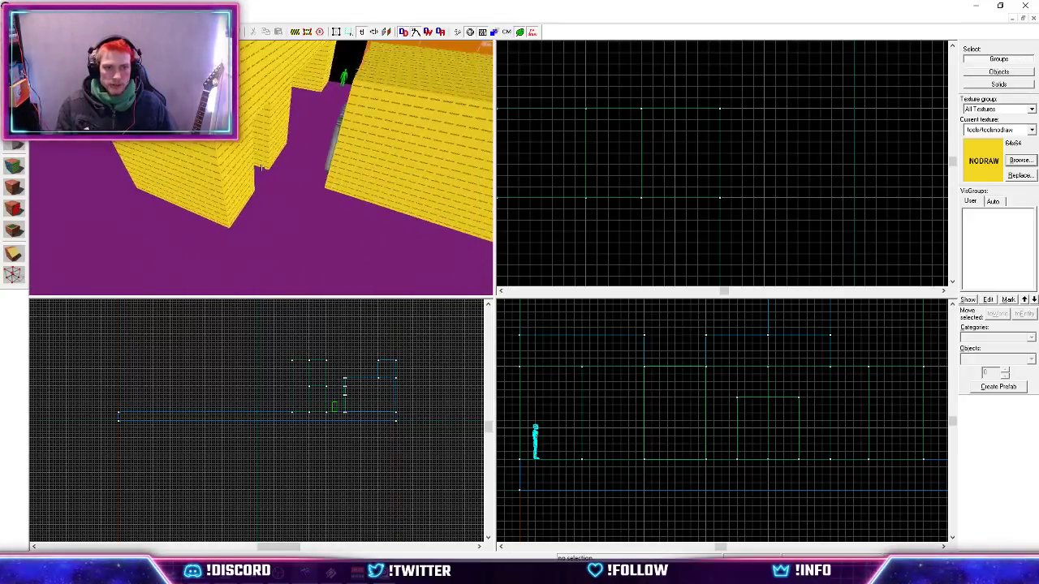
{"action": "key", "text": "w"}
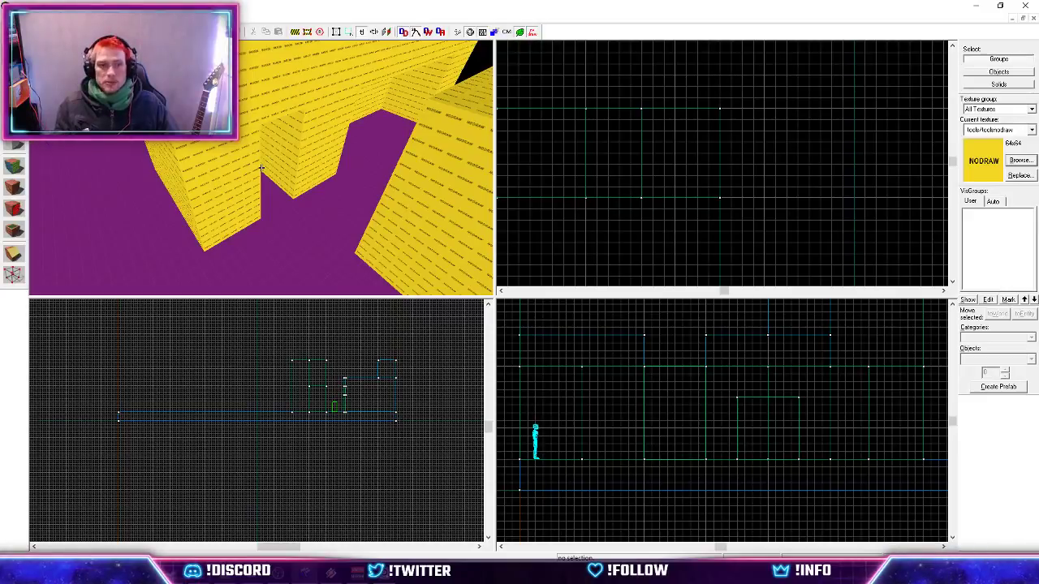
{"action": "key", "text": "w"}
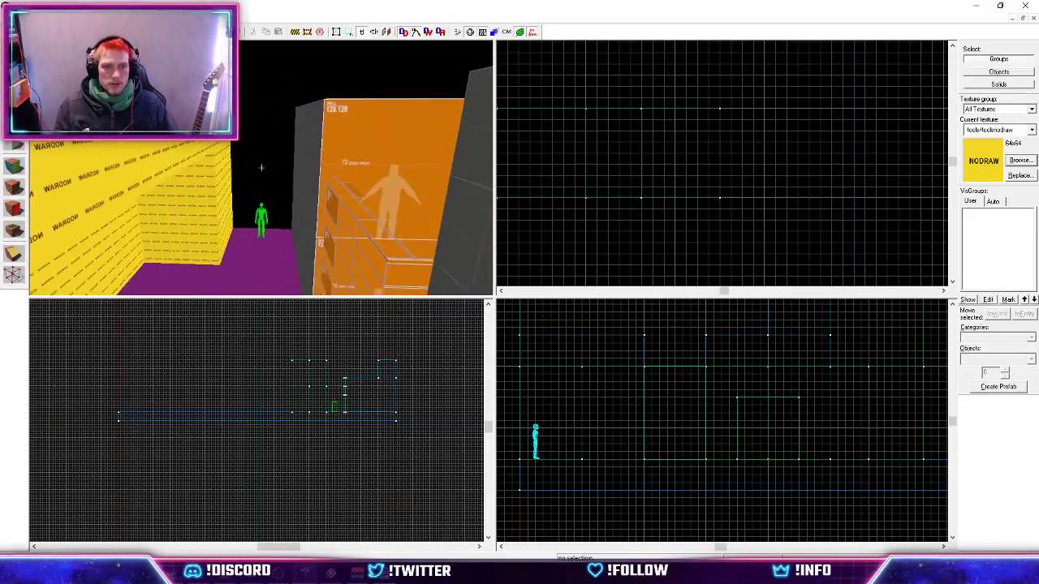
{"action": "key", "text": "w"}
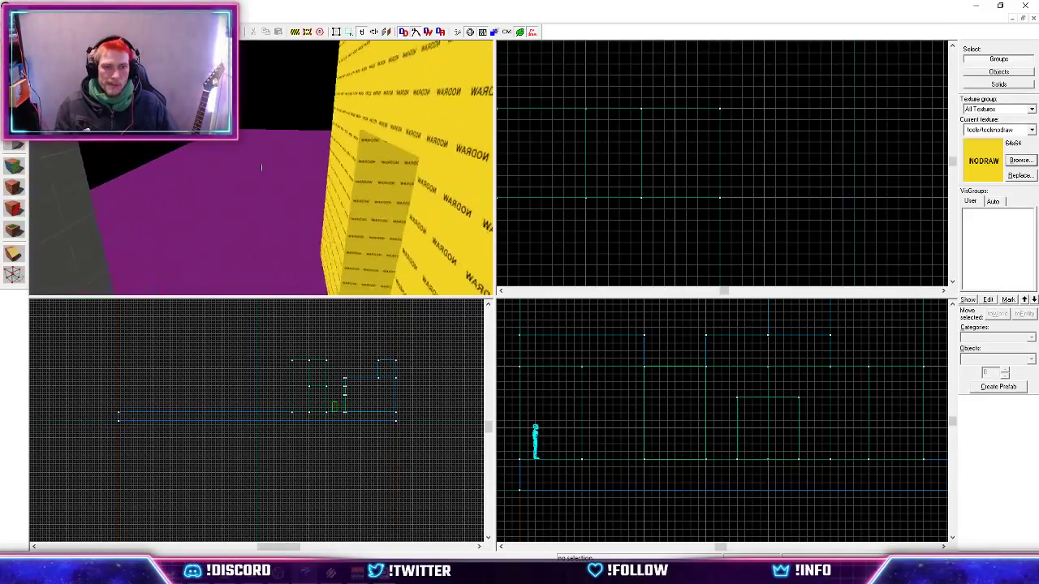
{"action": "key", "text": "s"}
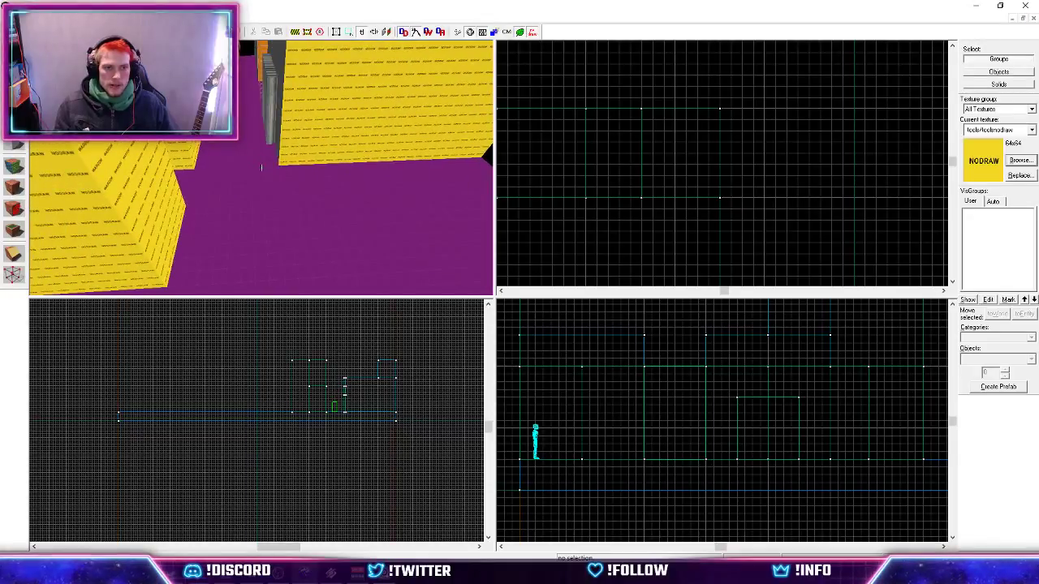
{"action": "key", "text": "w"}
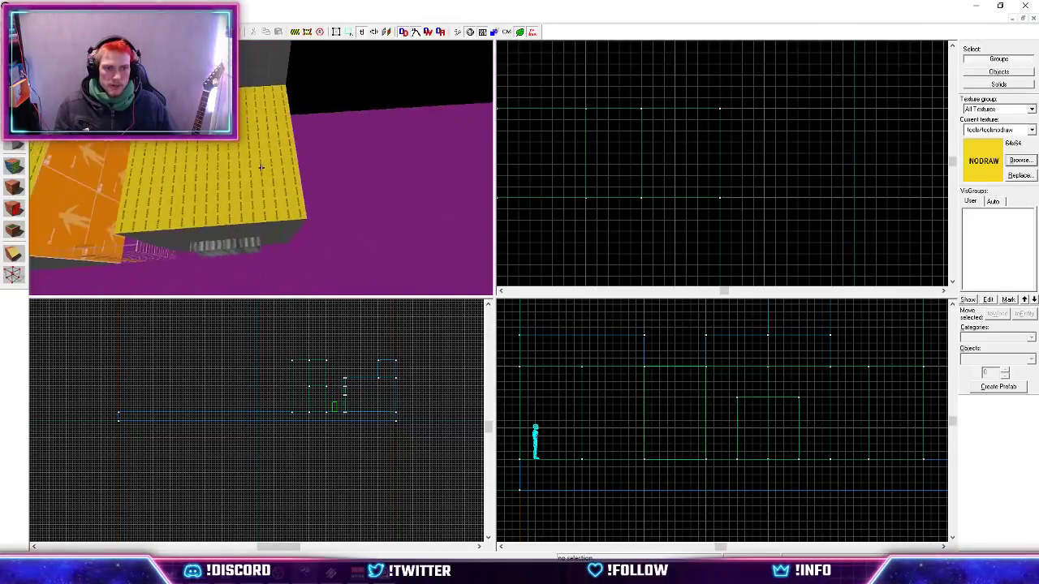
{"action": "key", "text": "z"}
Duplicate the plain 256-unit-wide, 256-unit-high building block to the free side of the garage building, flush against it.
{"action": "left_click", "coordinate": [261, 229]}
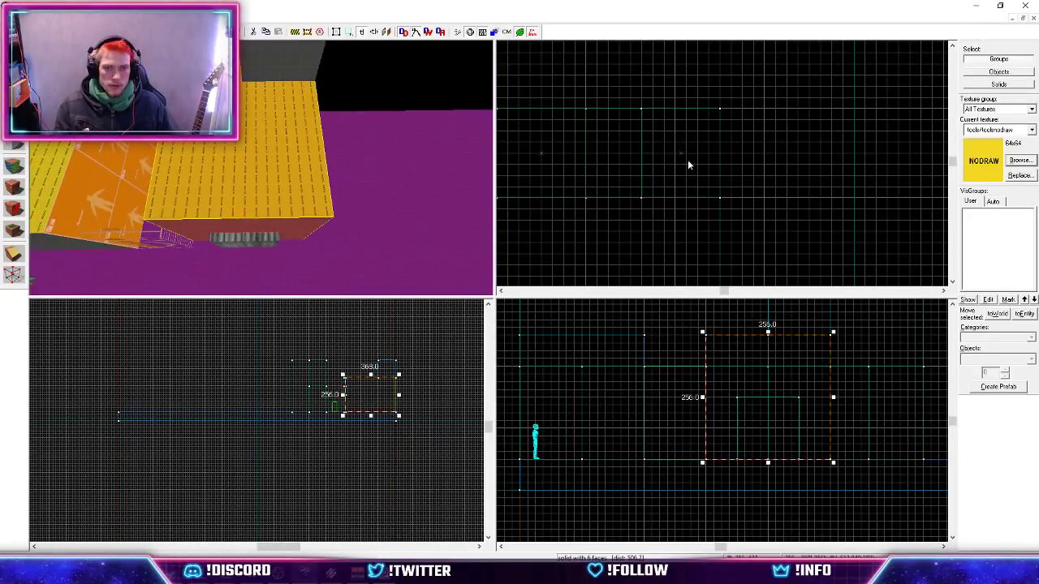
{"action": "left_click", "coordinate": [99, 206]}
{"action": "scroll", "coordinate": [627, 178], "scroll_direction": "down", "scroll_amount": 7}
{"action": "scroll", "coordinate": [535, 123], "scroll_direction": "up", "scroll_amount": 3}
{"action": "left_click_drag", "start_coordinate": [524, 117], "coordinate": [731, 116], "text": "shift"}
{"action": "key", "text": "z"}
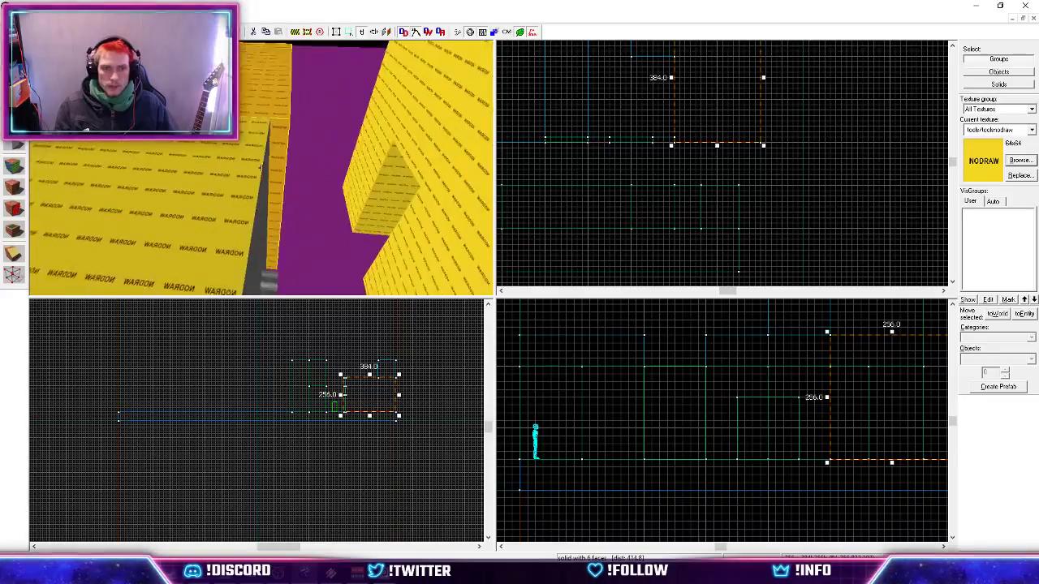
Lower the copied building block's top to a height of 192 units.
{"action": "key", "text": "w"}
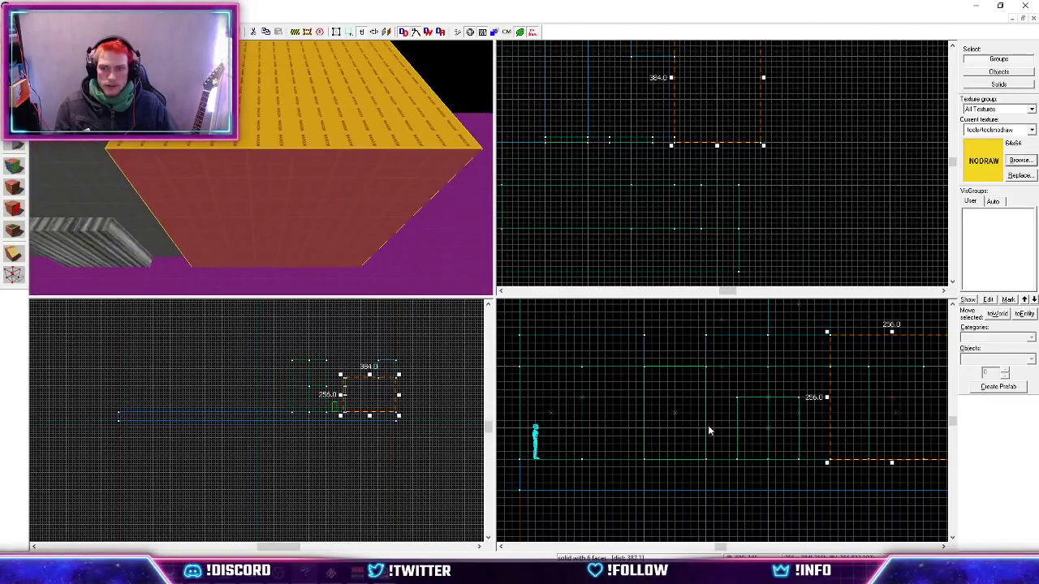
{"action": "scroll", "coordinate": [709, 431], "scroll_direction": "down", "scroll_amount": 5}
{"action": "scroll", "coordinate": [750, 412], "scroll_direction": "up", "scroll_amount": 6}
{"action": "left_click_drag", "start_coordinate": [784, 332], "coordinate": [784, 361]}
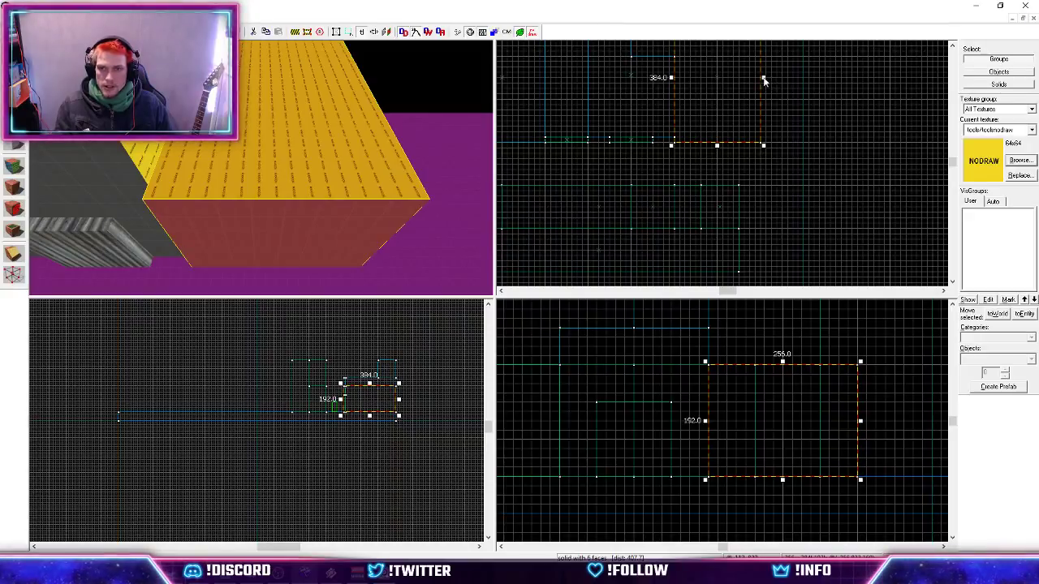
{"action": "mouse_move", "coordinate": [765, 78]}
{"action": "left_mouse_down"}
{"action": "mouse_move", "coordinate": [723, 78]}
{"action": "mouse_move", "coordinate": [763, 78]}
{"action": "left_mouse_up"}
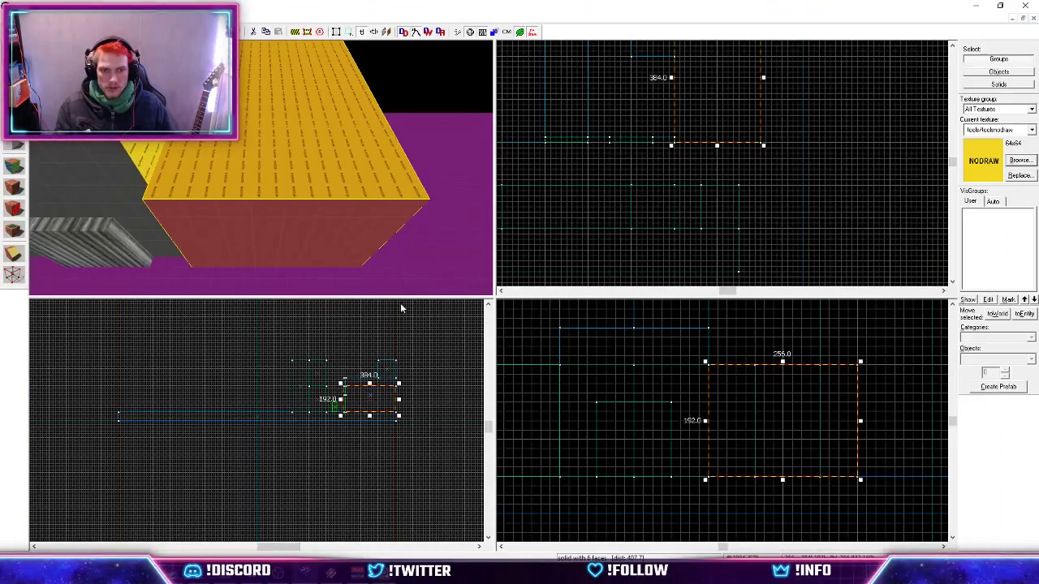
Stack a copy of the 192-unit-high building block directly on top of it.
{"action": "left_click_drag", "start_coordinate": [743, 461], "coordinate": [739, 347]}
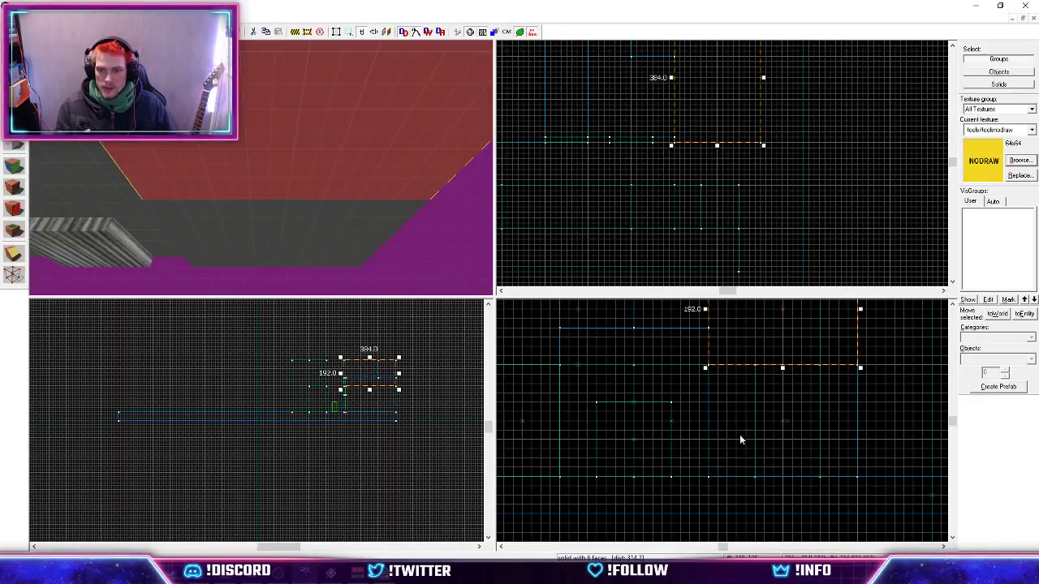
{"action": "scroll", "coordinate": [724, 523], "scroll_direction": "down", "scroll_amount": 4}
{"action": "scroll", "coordinate": [727, 403], "scroll_direction": "up", "scroll_amount": 3}
Resize the stacked upper block to 128 units wide and 128 units high, keeping its 384-unit depth.
{"action": "key", "text": "z"}
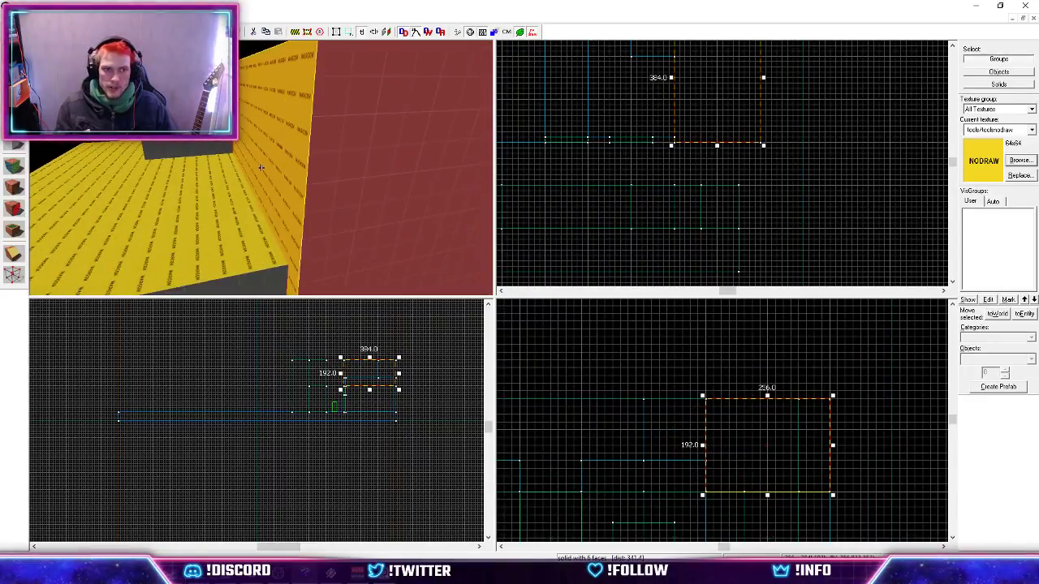
{"action": "key", "text": "z"}
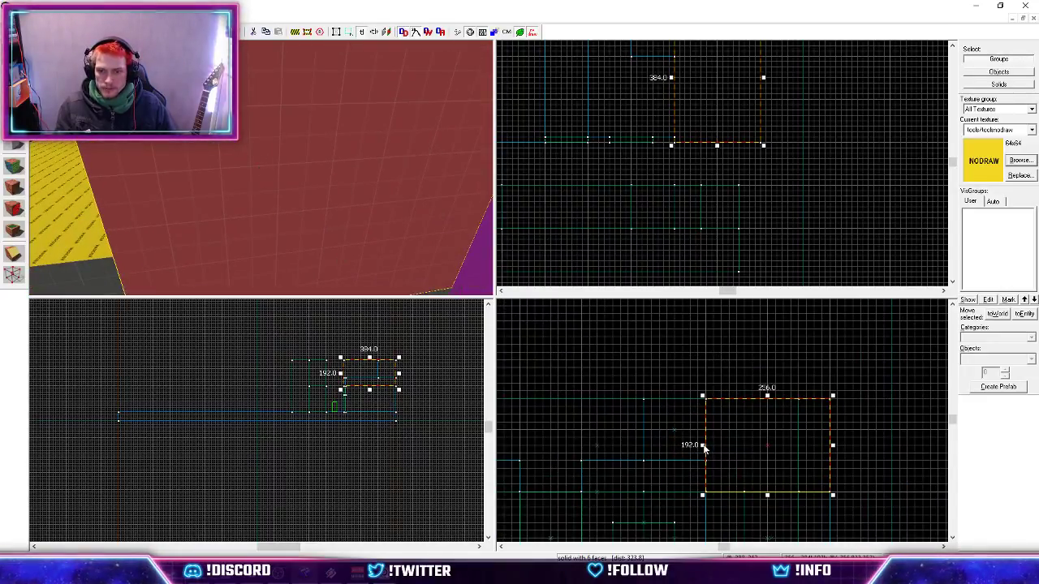
{"action": "left_click_drag", "start_coordinate": [704, 449], "coordinate": [765, 446]}
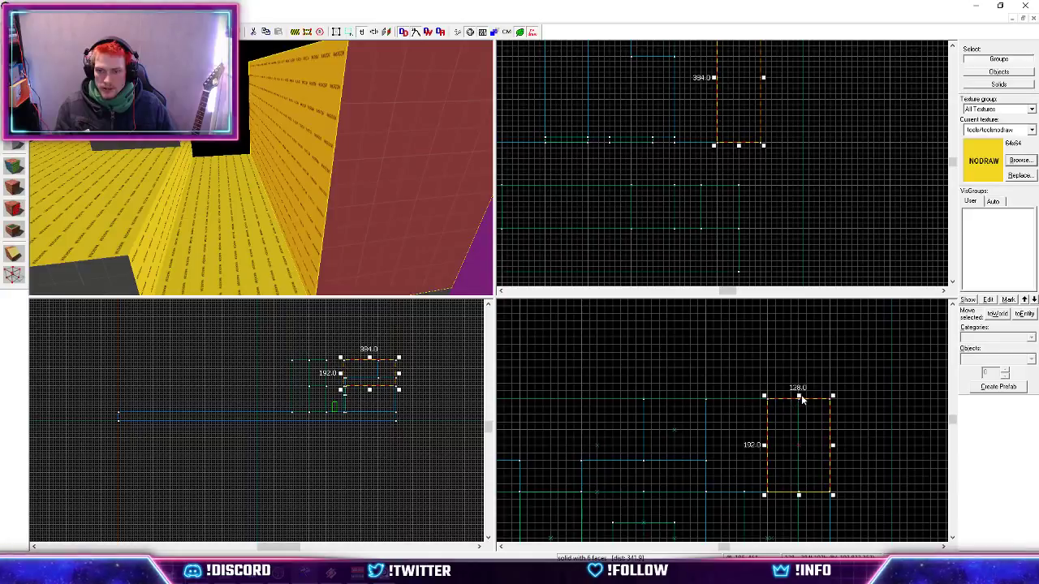
{"action": "left_click_drag", "start_coordinate": [802, 398], "coordinate": [803, 427]}
Center the narrowed upper block across the width of the building block below it.
{"action": "scroll", "coordinate": [727, 245], "scroll_direction": "up", "scroll_amount": 2}
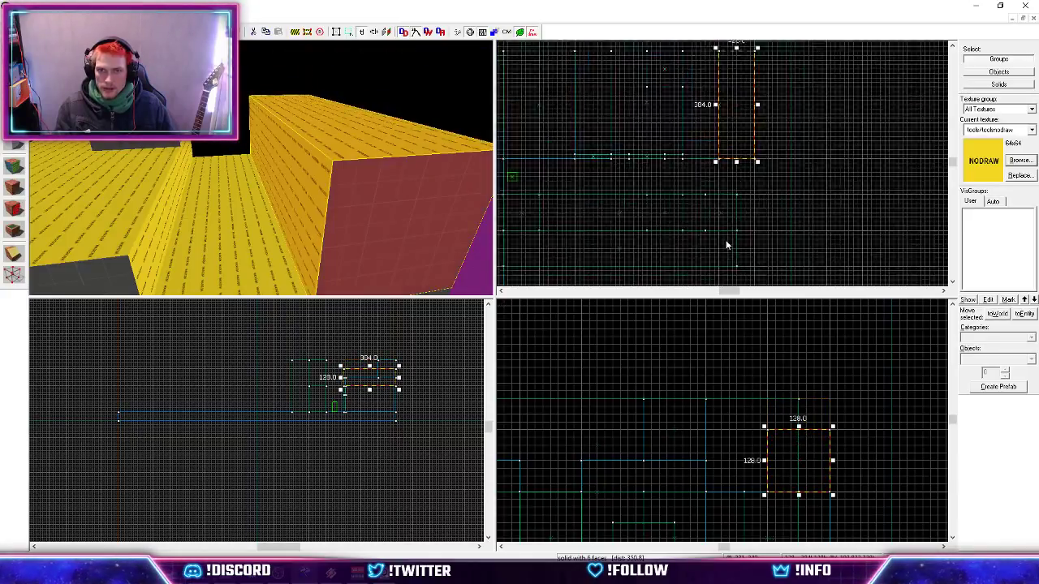
{"action": "scroll", "coordinate": [724, 211], "scroll_direction": "up", "scroll_amount": 1}
{"action": "left_click_drag", "start_coordinate": [742, 170], "coordinate": [717, 171]}
{"action": "key", "text": "z"}
{"action": "key", "text": "w"}
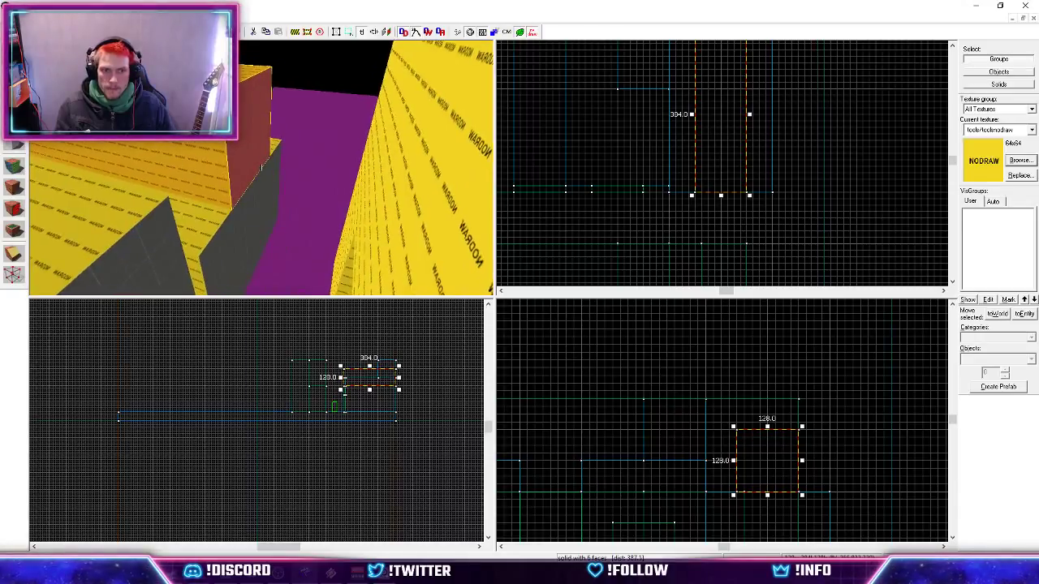
Examine the night alley reference photo, comparing the building heights, the distant facades and the fenced wall with the current blockout.
{"action": "key", "text": "w"}
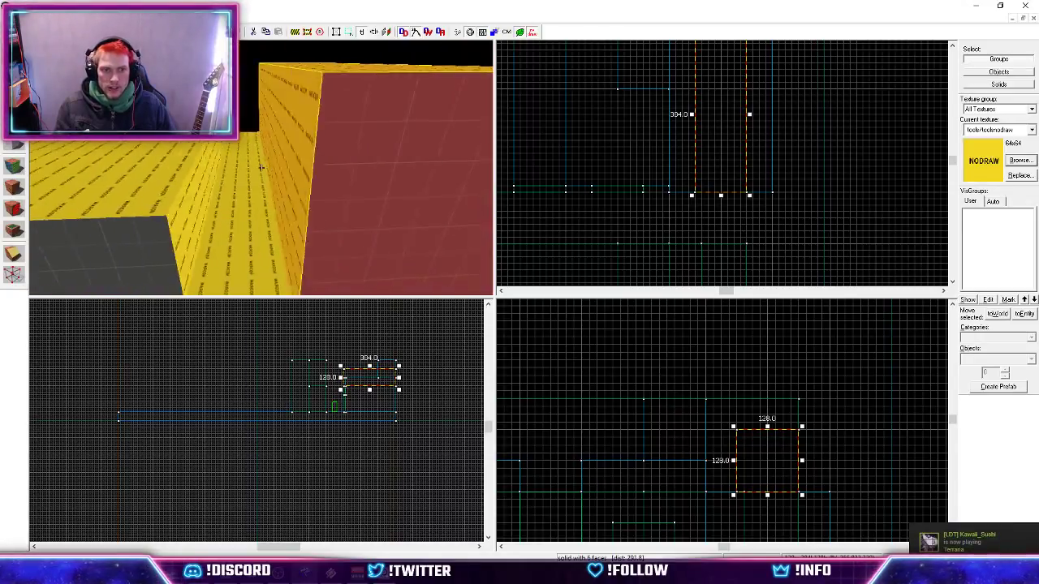
{"action": "key", "text": "s"}
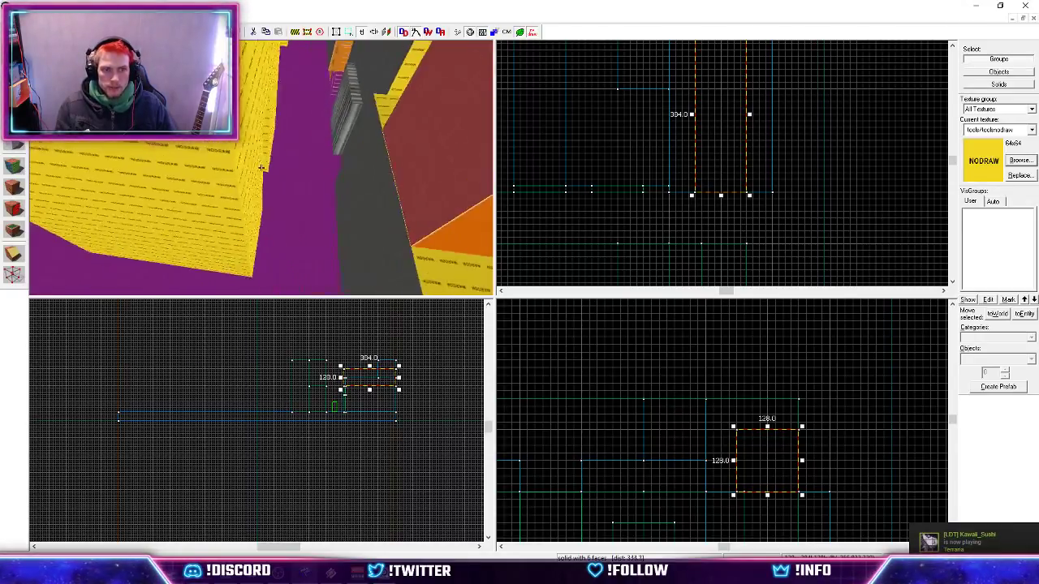
{"action": "left_click", "coordinate": [393, 579]}
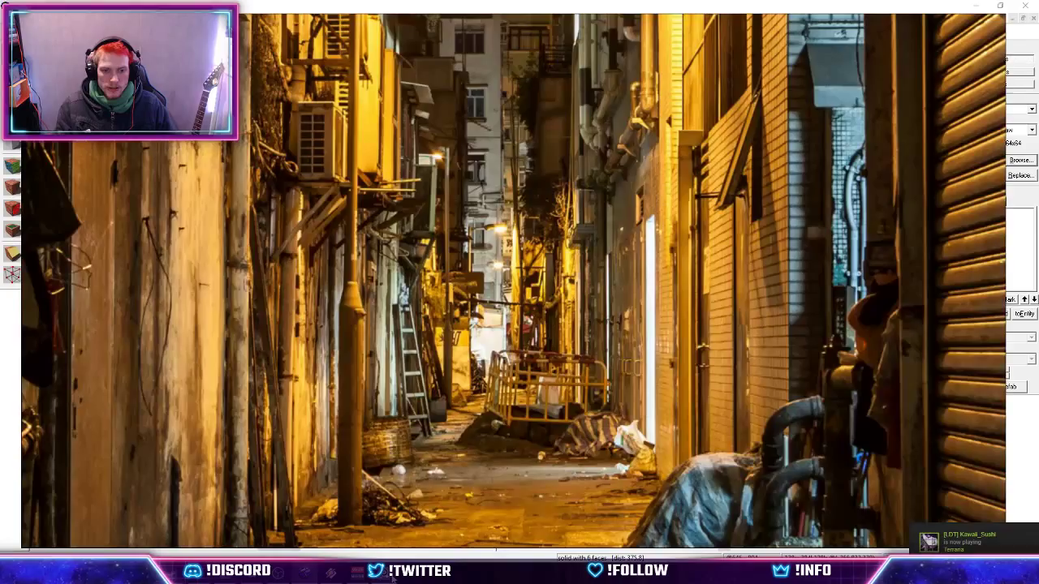
{"action": "left_click_drag", "start_coordinate": [578, 208], "coordinate": [575, 359]}
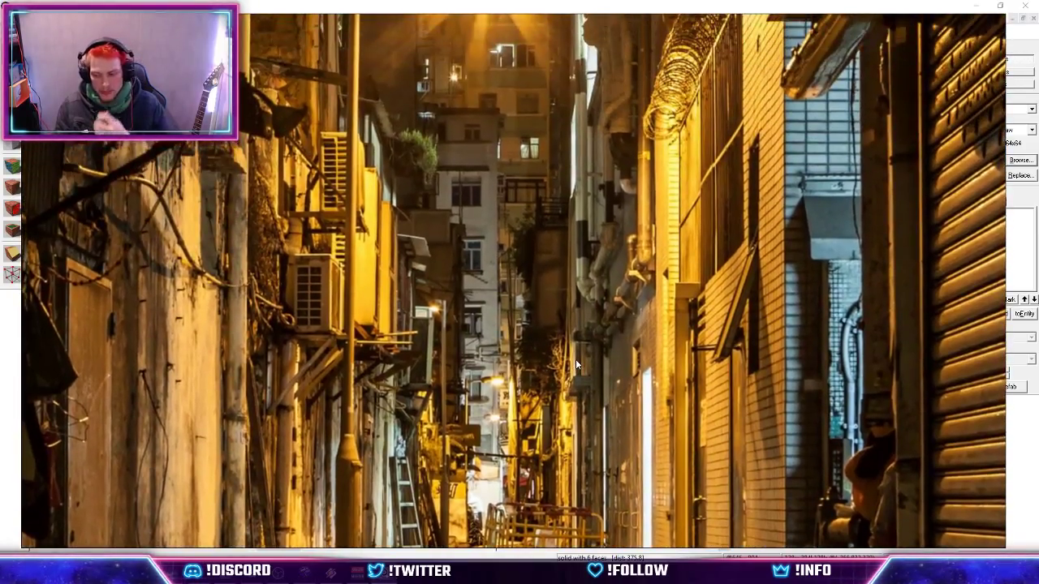
{"action": "left_click_drag", "start_coordinate": [454, 249], "coordinate": [441, 193]}
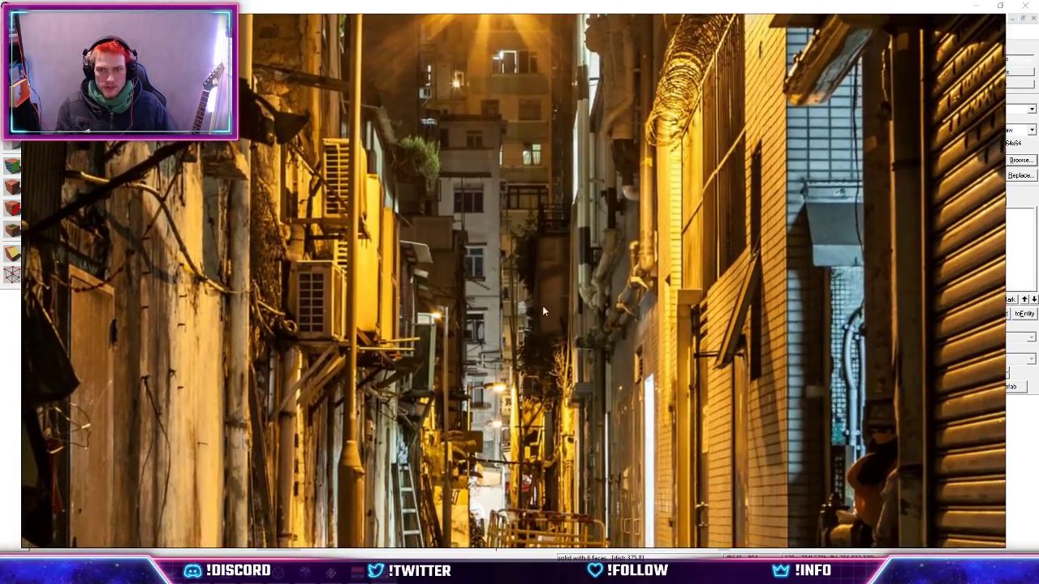
{"action": "left_click_drag", "start_coordinate": [649, 386], "coordinate": [616, 320]}
{"action": "left_click_drag", "start_coordinate": [627, 245], "coordinate": [636, 325]}
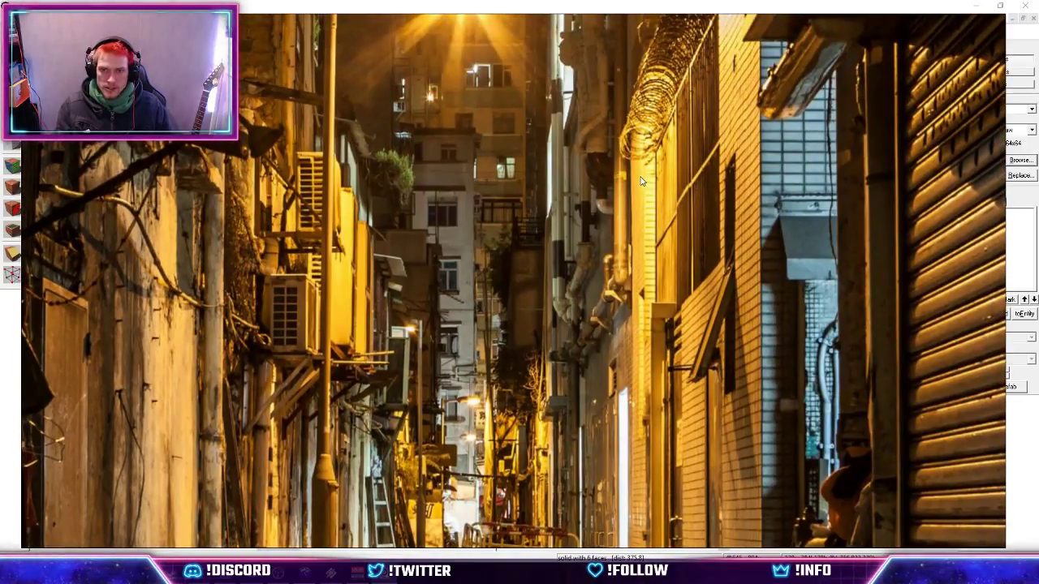
{"action": "left_click_drag", "start_coordinate": [640, 181], "coordinate": [627, 305]}
{"action": "left_click_drag", "start_coordinate": [640, 189], "coordinate": [651, 263]}
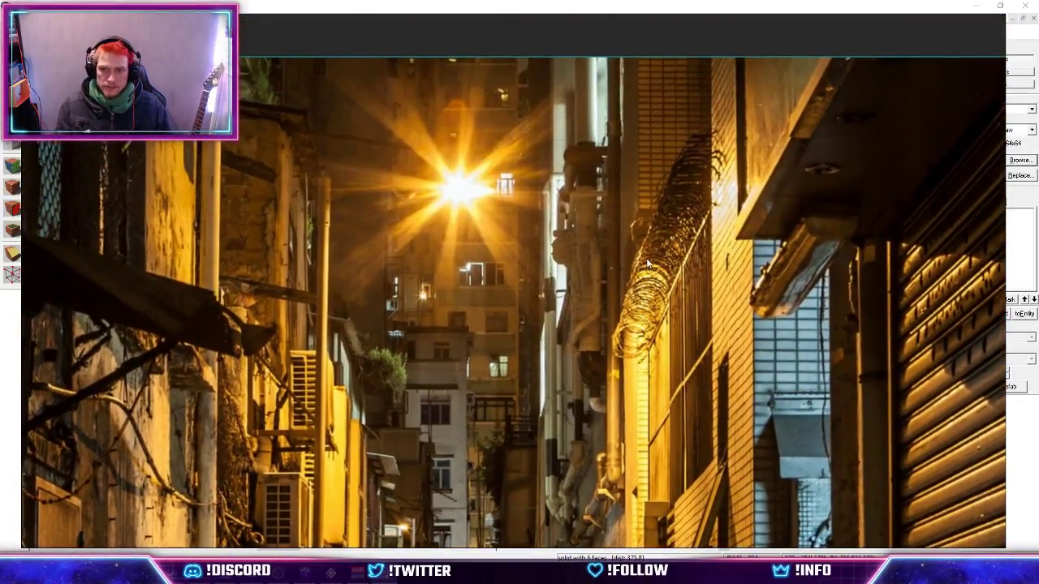
{"action": "left_click_drag", "start_coordinate": [659, 349], "coordinate": [643, 177]}
{"action": "left_click_drag", "start_coordinate": [674, 381], "coordinate": [663, 324]}
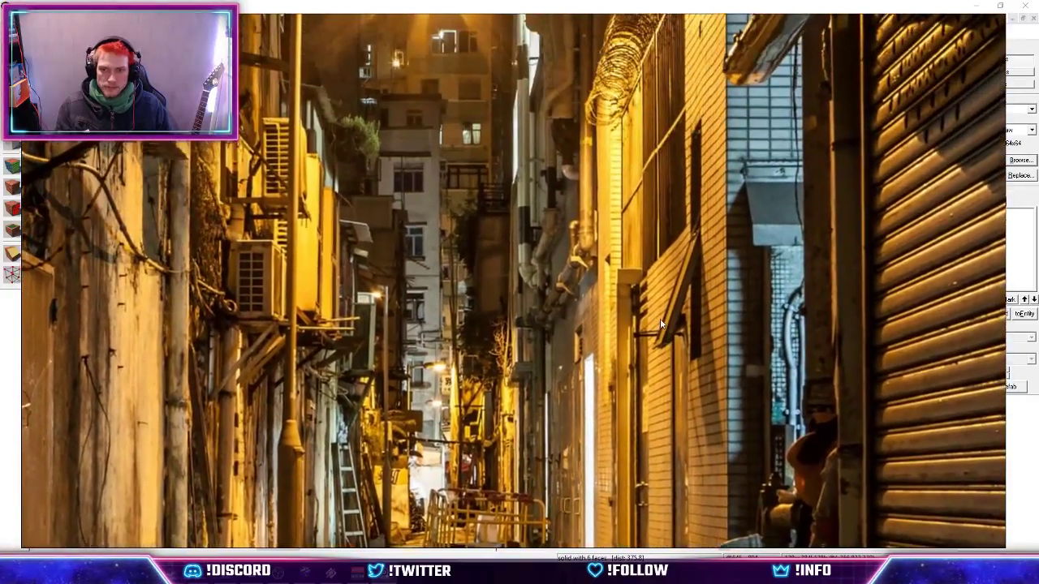
{"action": "left_click_drag", "start_coordinate": [682, 241], "coordinate": [690, 367]}
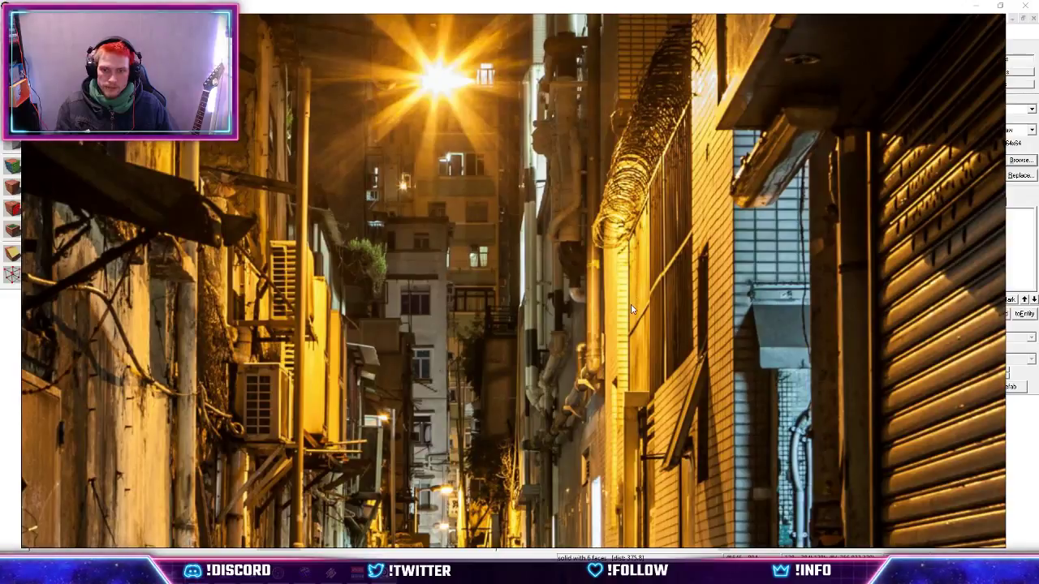
{"action": "left_click_drag", "start_coordinate": [632, 309], "coordinate": [648, 258]}
{"action": "left_click_drag", "start_coordinate": [625, 365], "coordinate": [633, 400]}
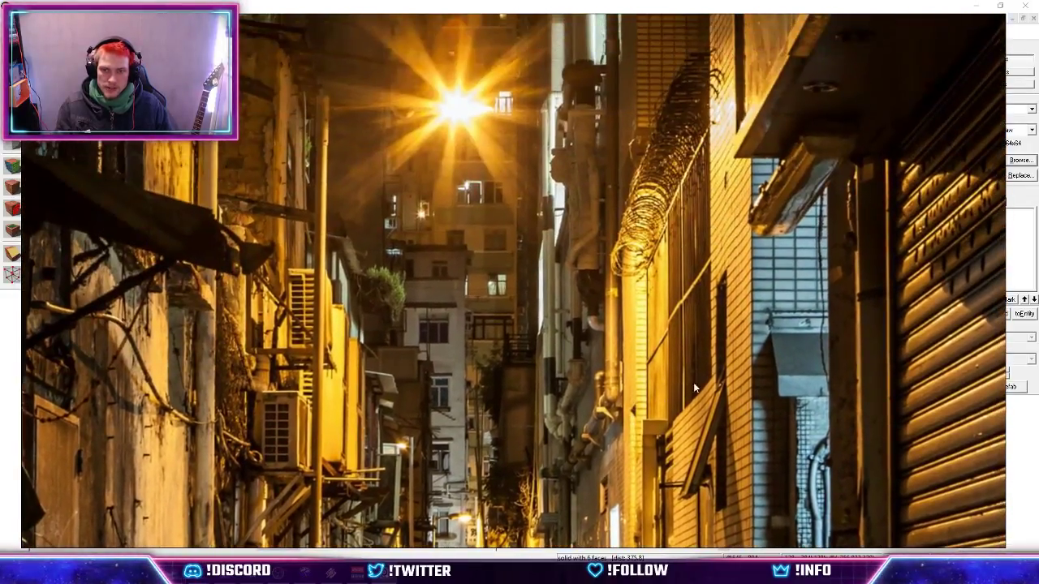
{"action": "left_click_drag", "start_coordinate": [693, 388], "coordinate": [604, 219]}
{"action": "left_click", "coordinate": [309, 576]}
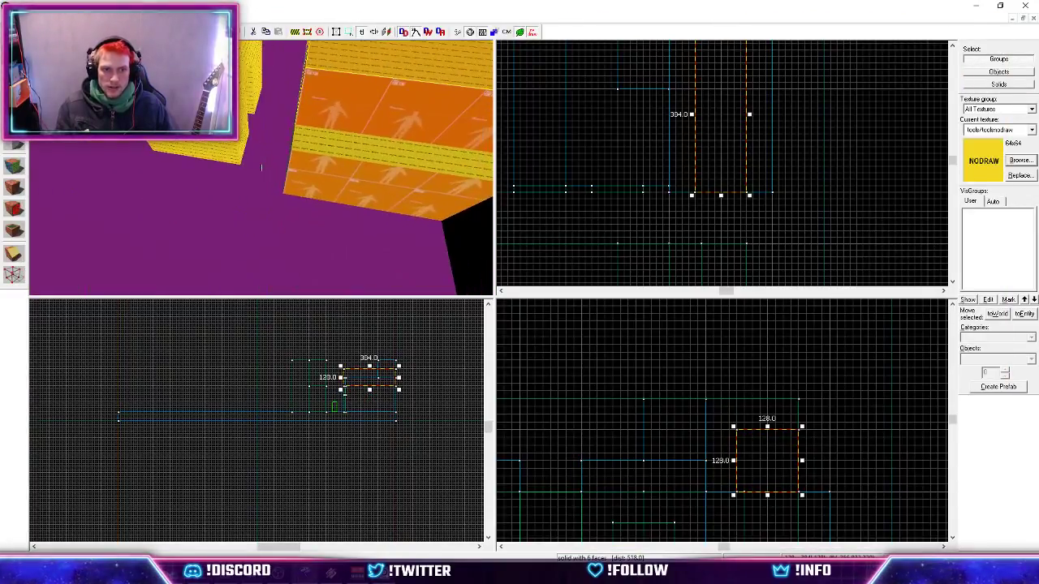
Place a copy of the 112-unit-wide, 192-unit-high end block directly beside it, continuing that side of the alley.
{"action": "key", "text": "z"}
{"action": "left_click", "coordinate": [241, 143]}
{"action": "left_click_drag", "start_coordinate": [719, 268], "coordinate": [763, 268]}
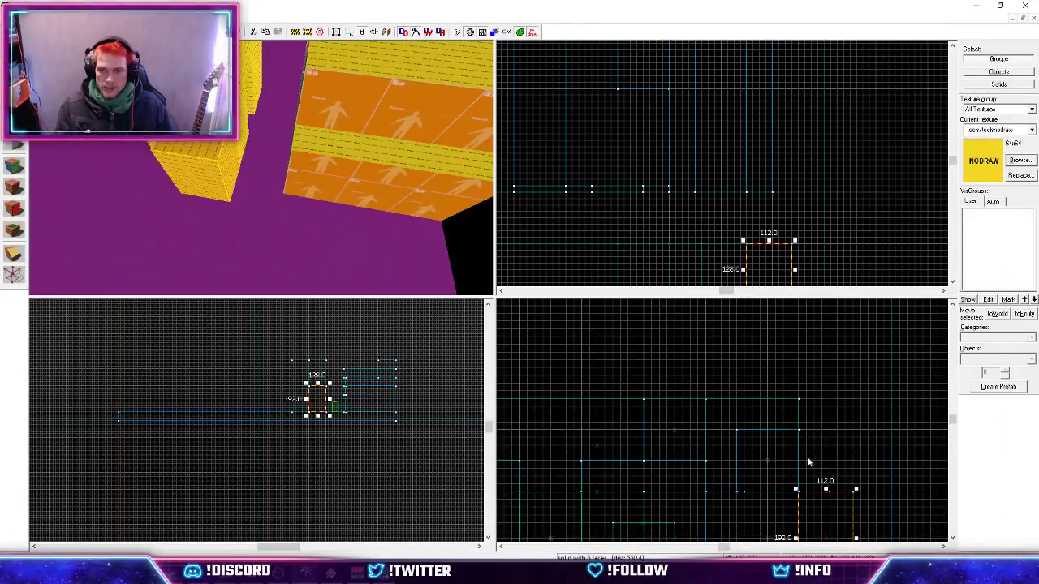
Resize the copied end block to 128 units high and 320 units long, keeping its 128-unit depth.
{"action": "scroll", "coordinate": [768, 428], "scroll_direction": "down", "scroll_amount": 4}
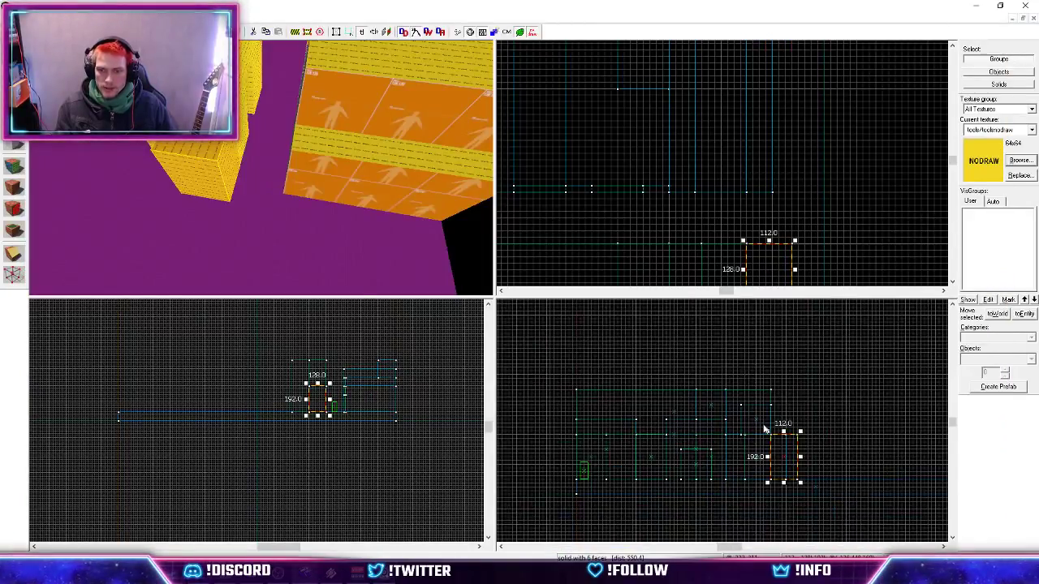
{"action": "scroll", "coordinate": [765, 428], "scroll_direction": "up", "scroll_amount": 6}
{"action": "scroll", "coordinate": [764, 376], "scroll_direction": "down", "scroll_amount": 5}
{"action": "scroll", "coordinate": [776, 409], "scroll_direction": "up", "scroll_amount": 5}
{"action": "left_click_drag", "start_coordinate": [769, 350], "coordinate": [771, 393]}
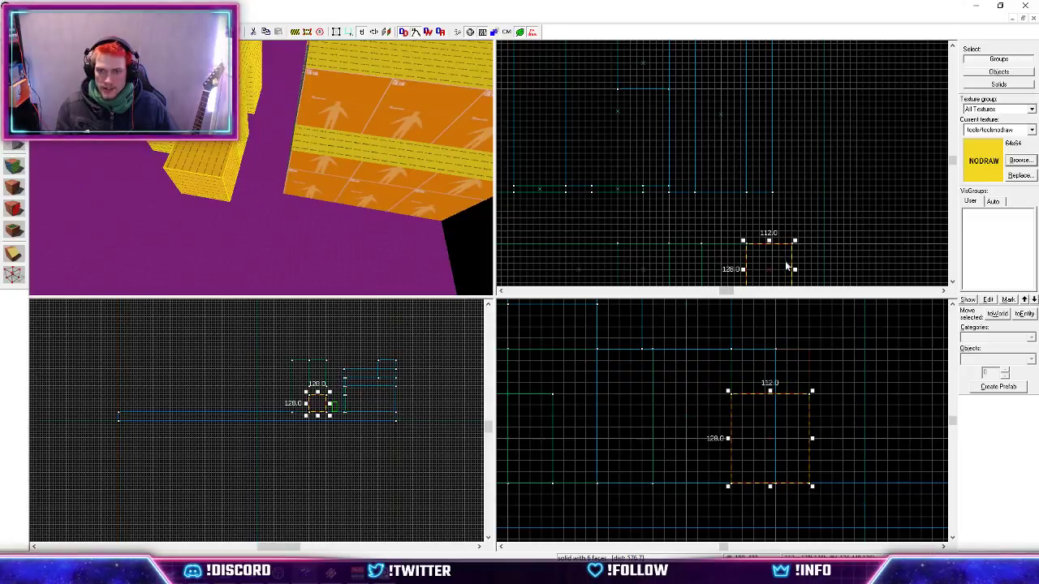
{"action": "left_click_drag", "start_coordinate": [799, 269], "coordinate": [879, 268]}
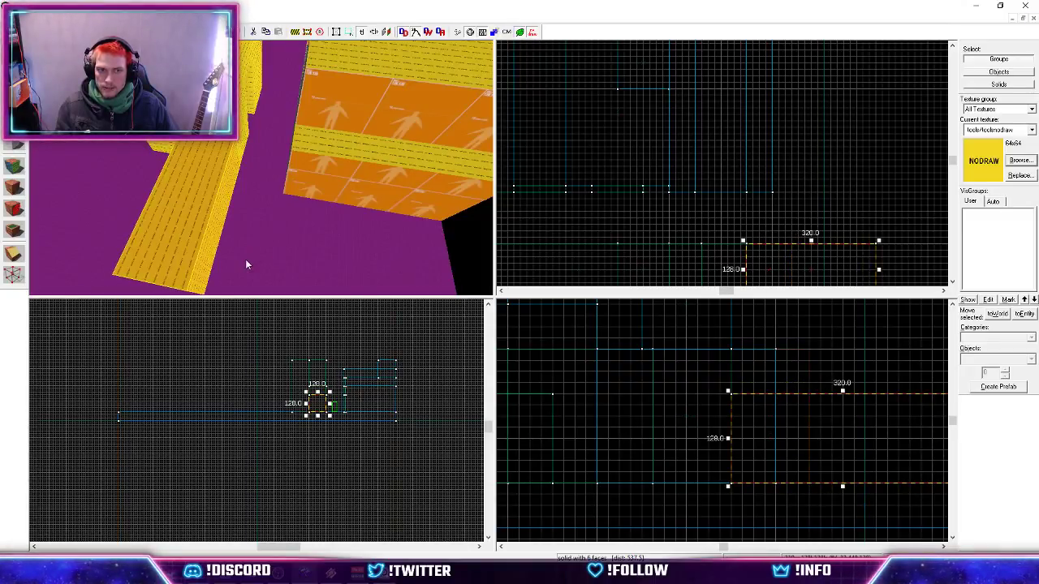
Stack a copy of the 320-unit-long block directly on top of it.
{"action": "key", "text": "z"}
{"action": "key", "text": "d"}
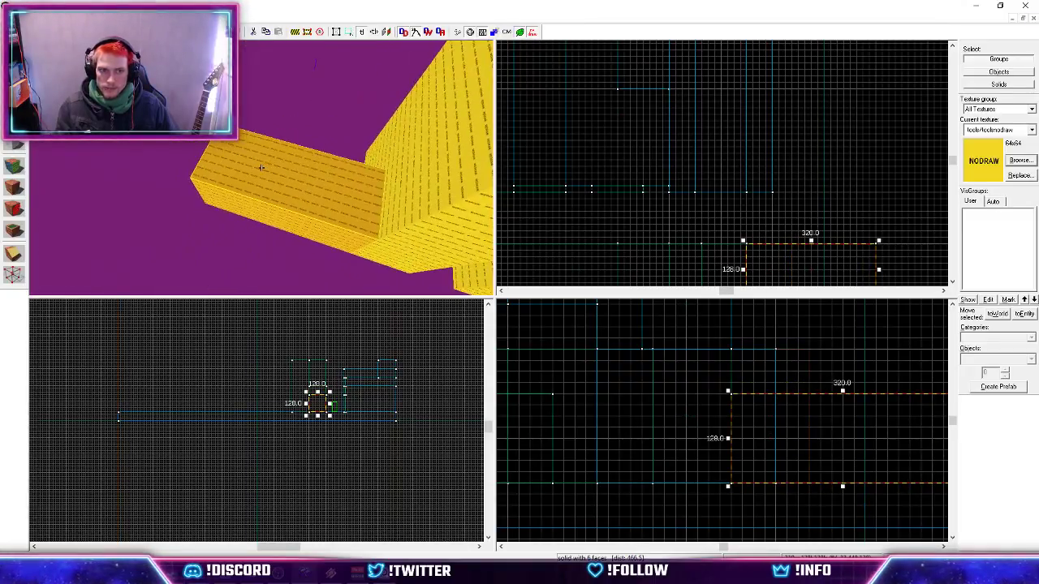
{"action": "scroll", "coordinate": [716, 452], "scroll_direction": "down", "scroll_amount": 5}
{"action": "scroll", "coordinate": [743, 442], "scroll_direction": "up", "scroll_amount": 2}
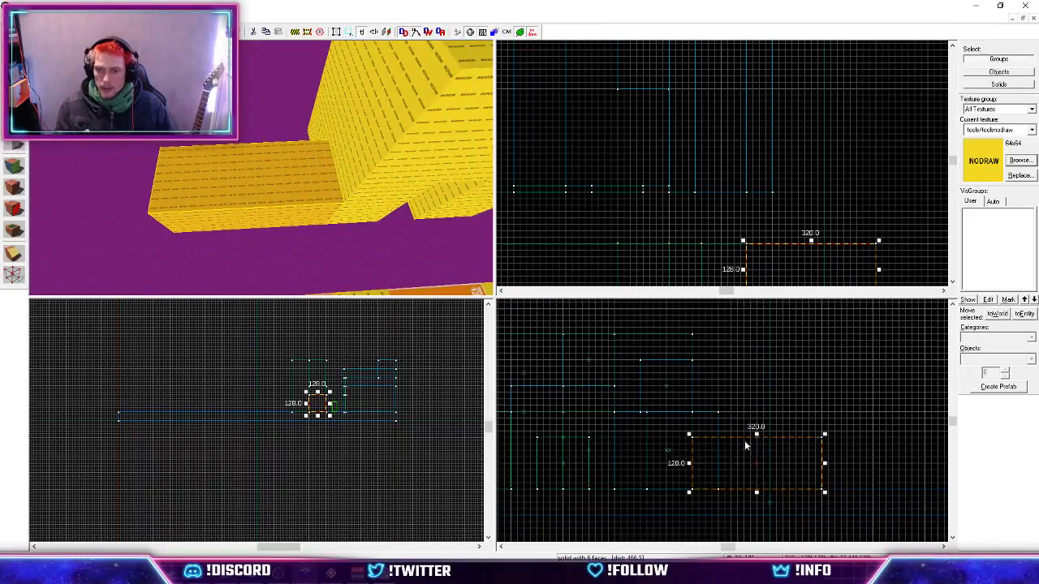
{"action": "left_click_drag", "start_coordinate": [735, 475], "coordinate": [734, 428]}
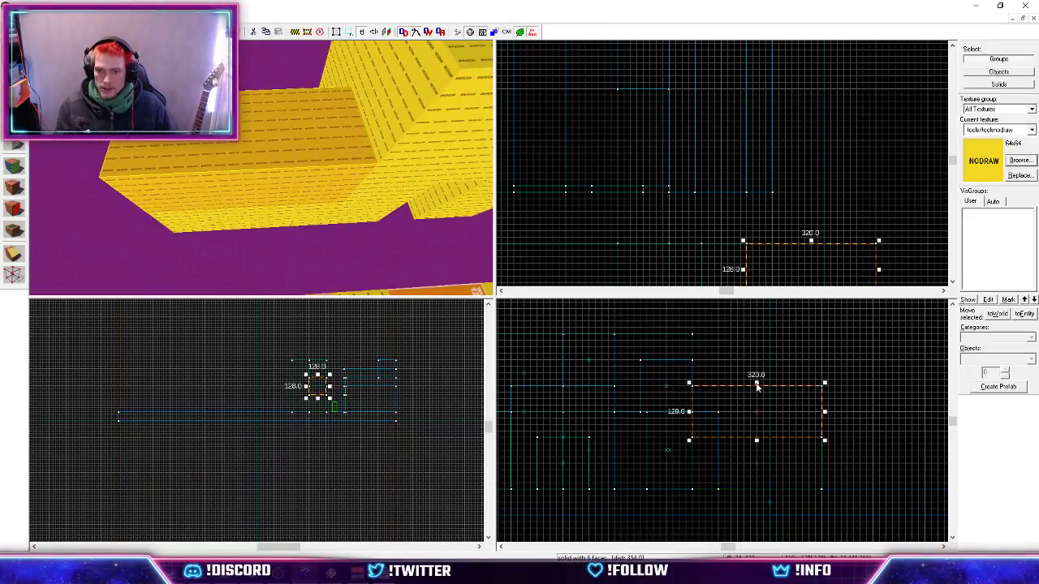
Raise the stacked copy to 192 units high and thin it to 16 units along the alley-facing edge.
{"action": "left_click_drag", "start_coordinate": [757, 388], "coordinate": [757, 359]}
{"action": "scroll", "coordinate": [810, 230], "scroll_direction": "down", "scroll_amount": 2}
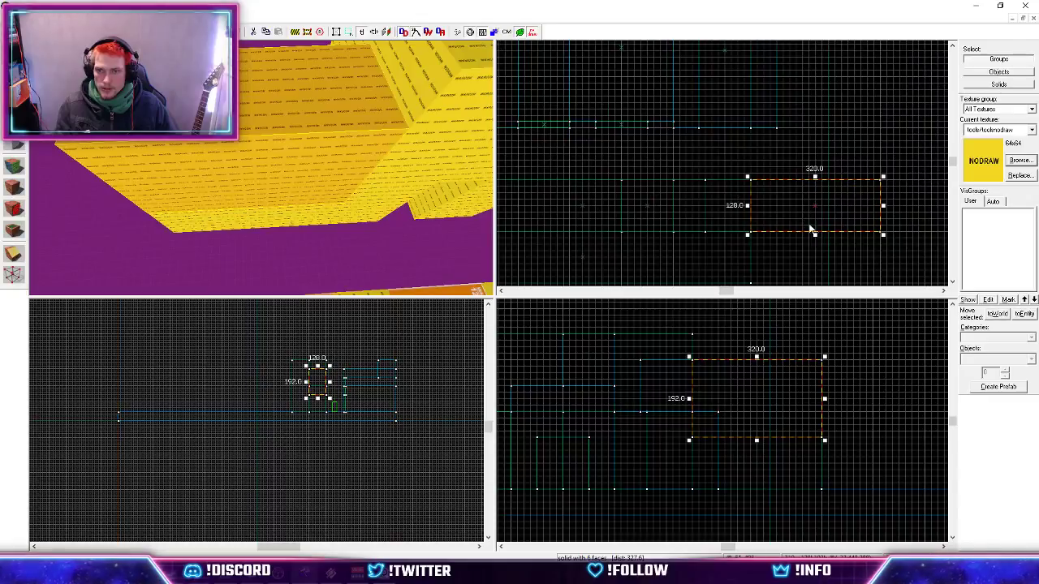
{"action": "left_click_drag", "start_coordinate": [817, 238], "coordinate": [816, 189]}
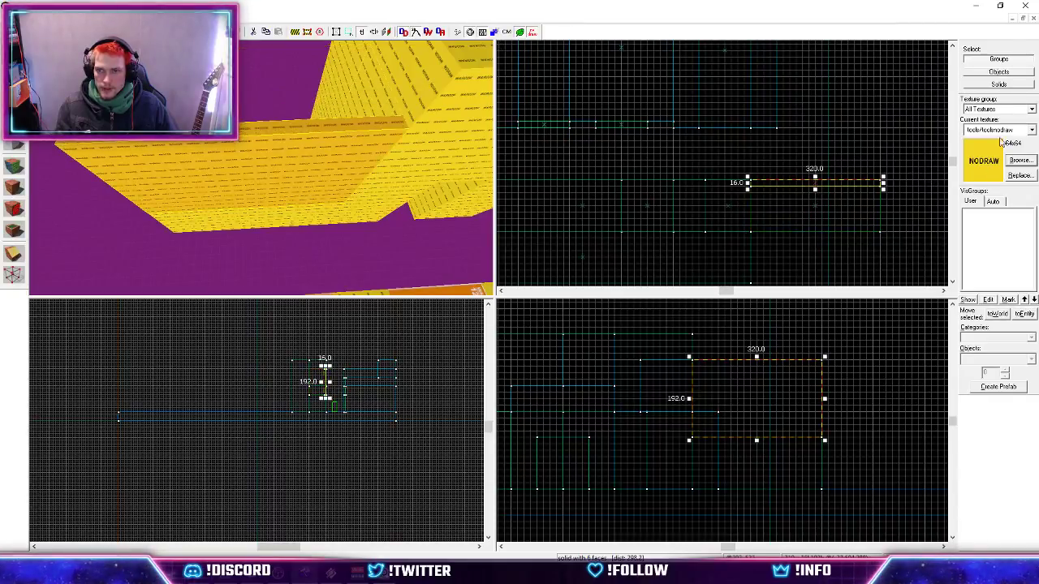
Apply the dev_measurerails texture to the thin panel above the 320-unit-long block.
{"action": "left_click", "coordinate": [1003, 131]}
{"action": "left_click", "coordinate": [994, 345]}
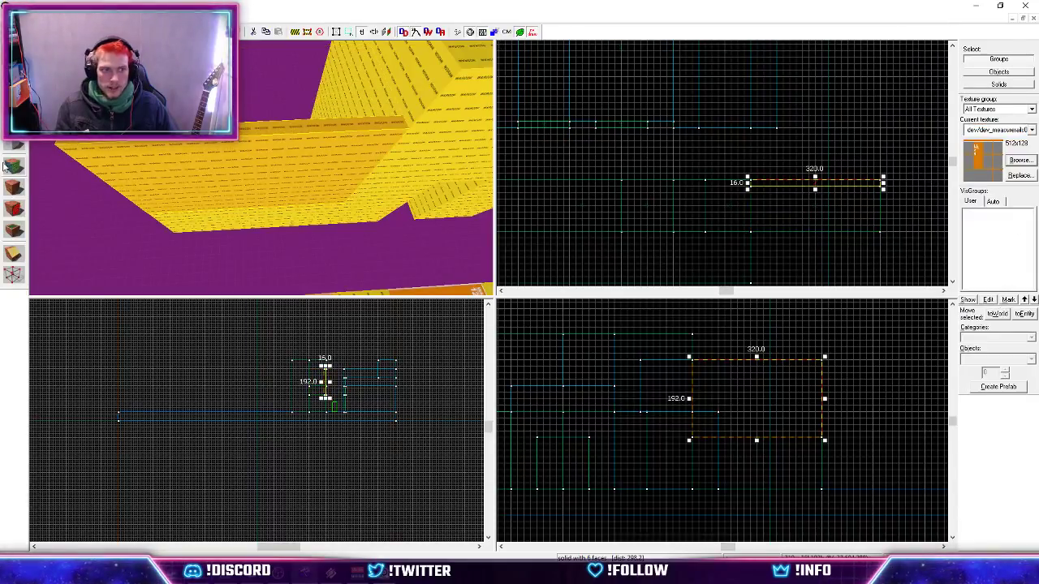
{"action": "key", "text": "z"}
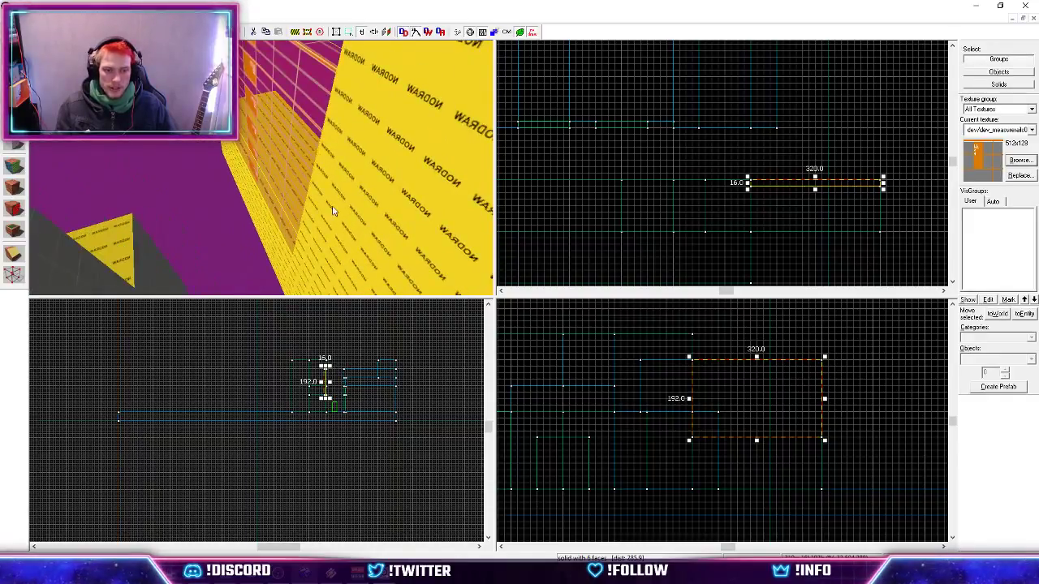
After checking the reference photo, copy the 256-unit-high, 256 by 384 unit building block to the far end of the railed wall, flush with its alley side.
{"action": "left_click", "coordinate": [307, 573]}
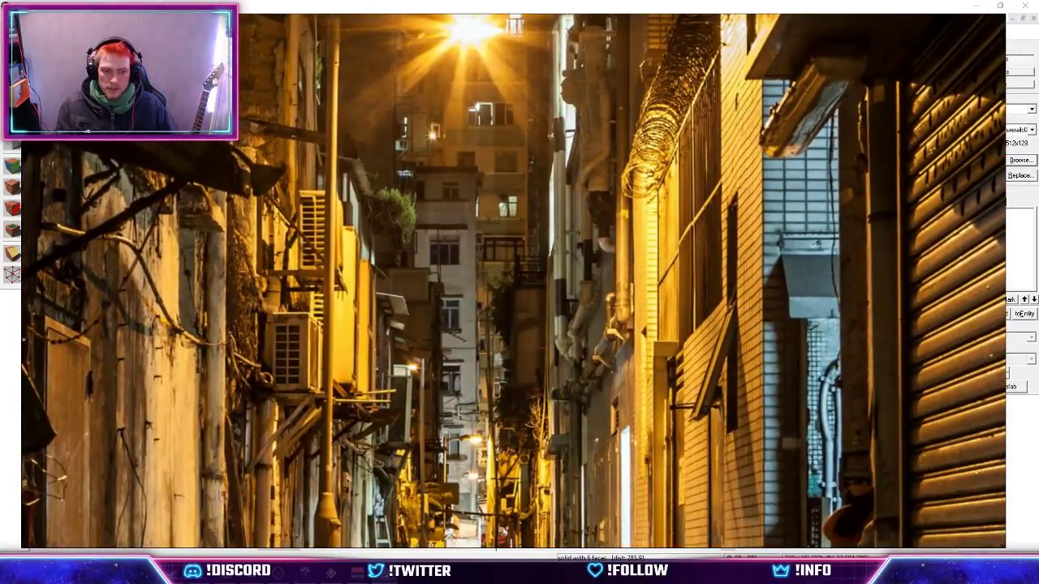
{"action": "key", "text": "z"}
{"action": "key", "text": "s"}
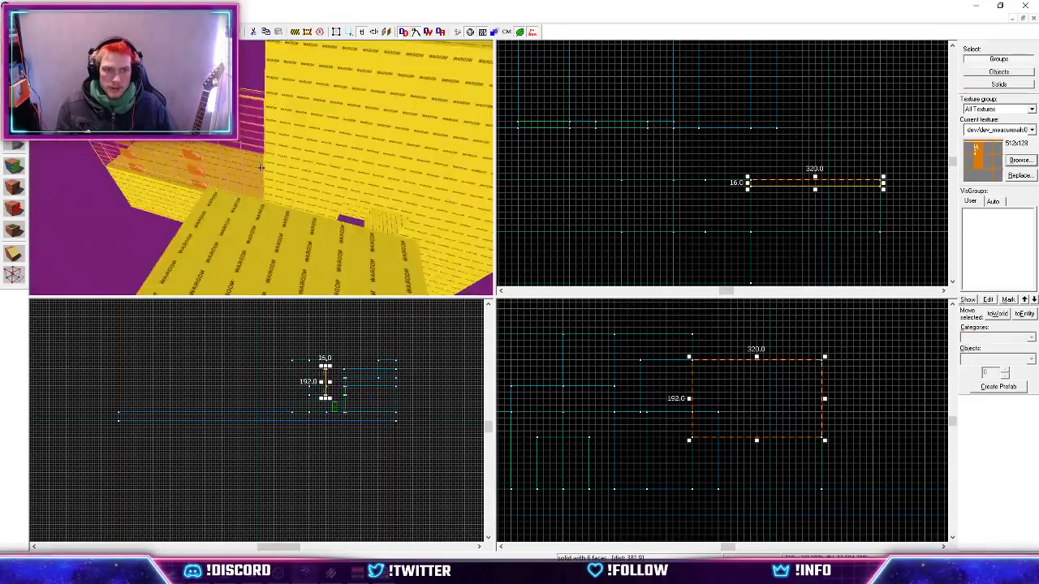
{"action": "key", "text": "a"}
{"action": "key", "text": "z"}
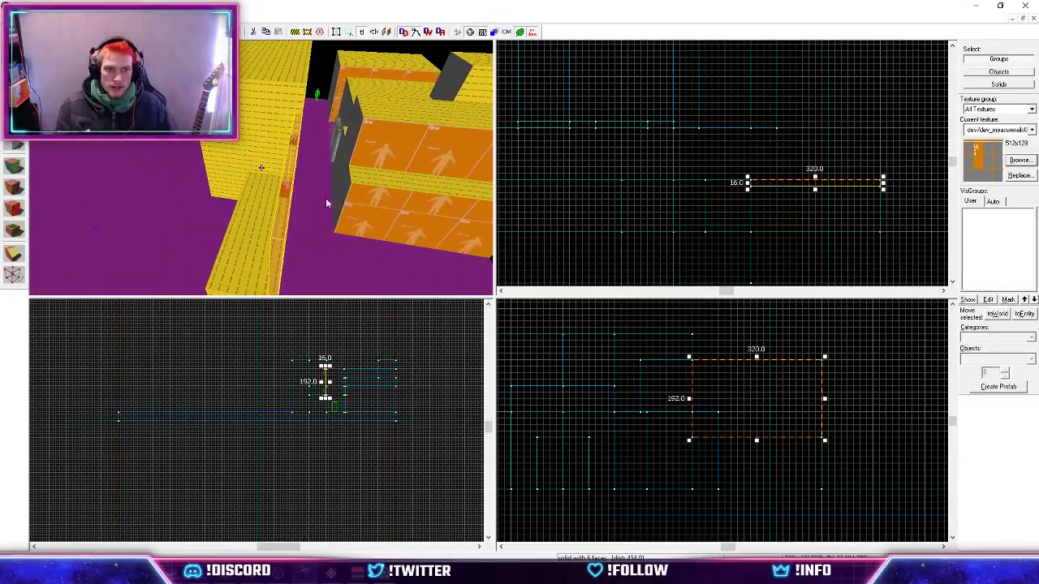
{"action": "left_click", "coordinate": [337, 75]}
{"action": "scroll", "coordinate": [596, 114], "scroll_direction": "down", "scroll_amount": 2}
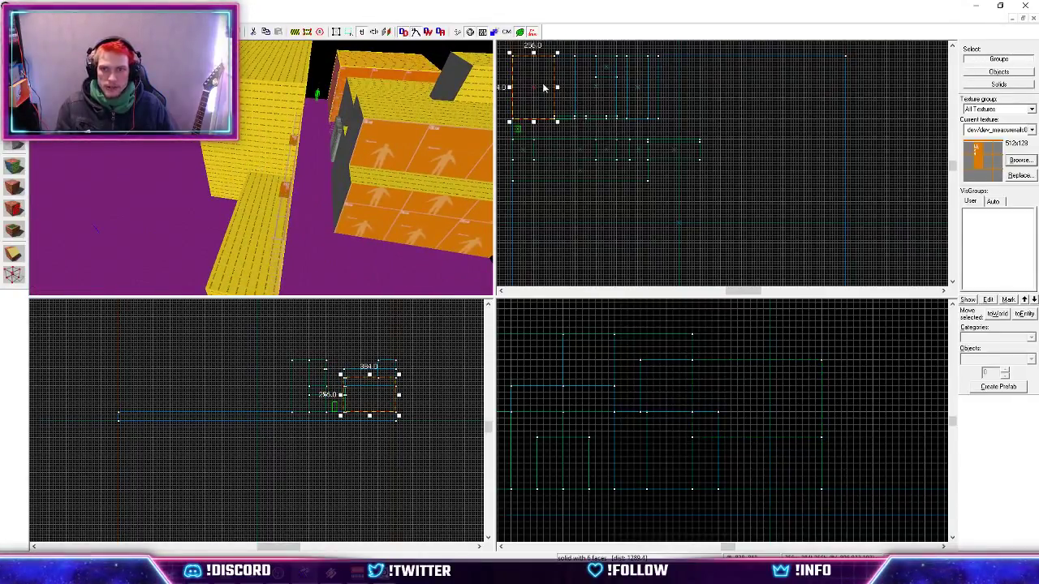
{"action": "left_click_drag", "start_coordinate": [543, 87], "coordinate": [733, 172]}
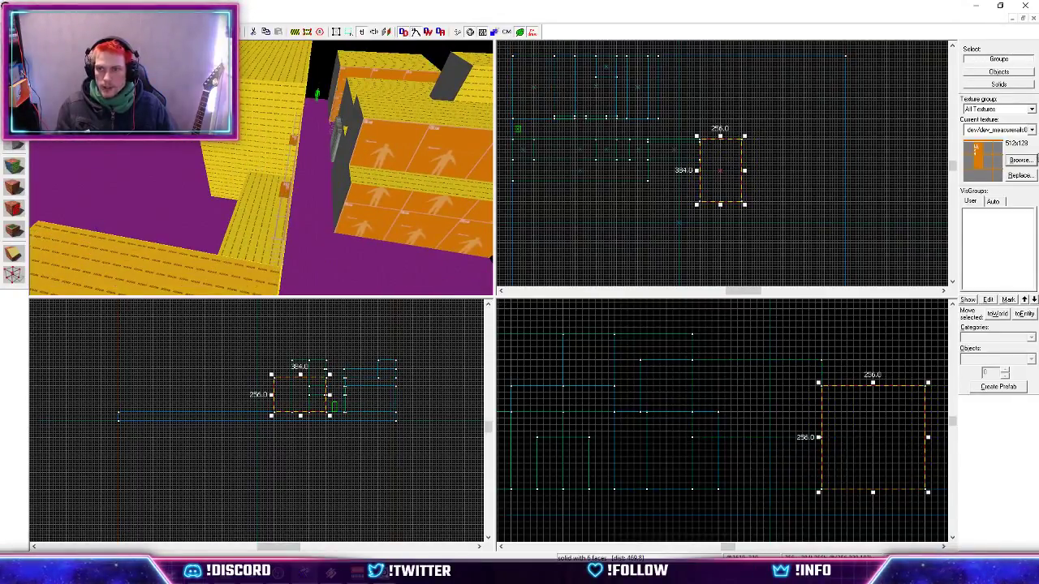
Apply the tools/toolsnodraw texture to the copied 256 by 384 unit building block.
{"action": "left_click", "coordinate": [1009, 134]}
{"action": "left_click", "coordinate": [986, 205]}
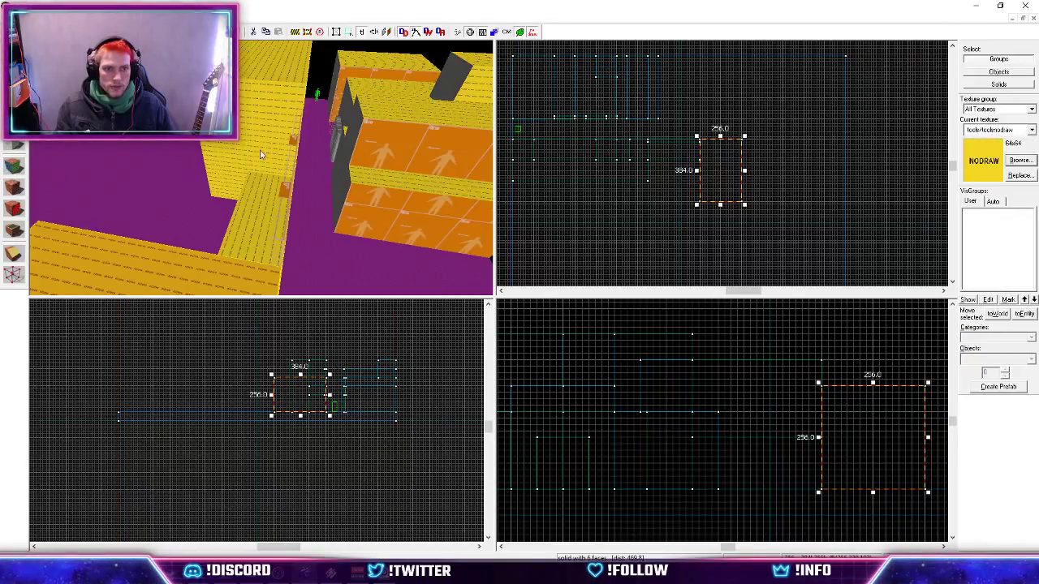
{"action": "key", "text": "z"}
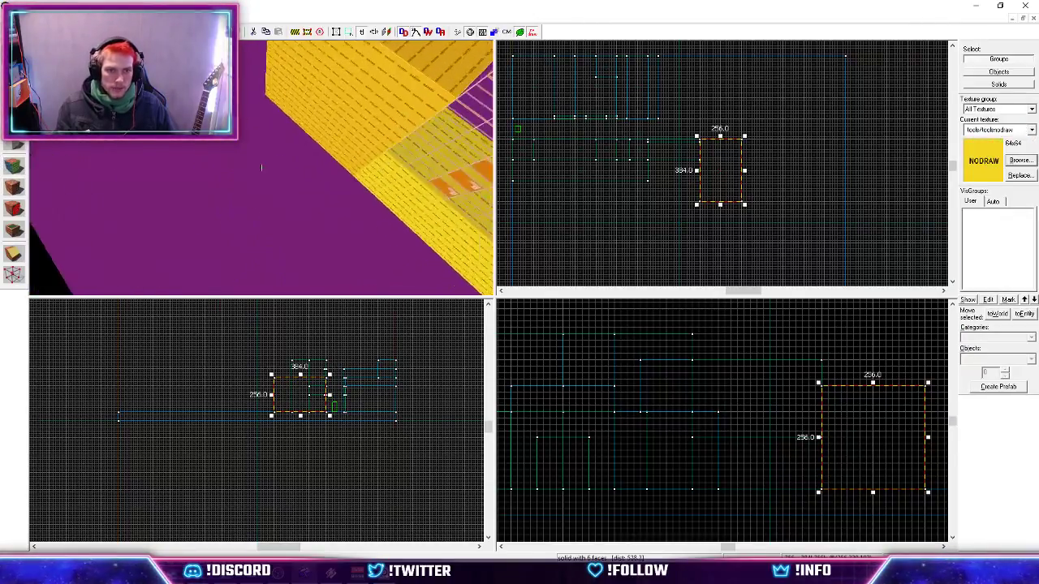
{"action": "key", "text": "z"}
Raise the top of the copied end building to a height of about 700 units and deselect it.
{"action": "scroll", "coordinate": [784, 473], "scroll_direction": "down", "scroll_amount": 3}
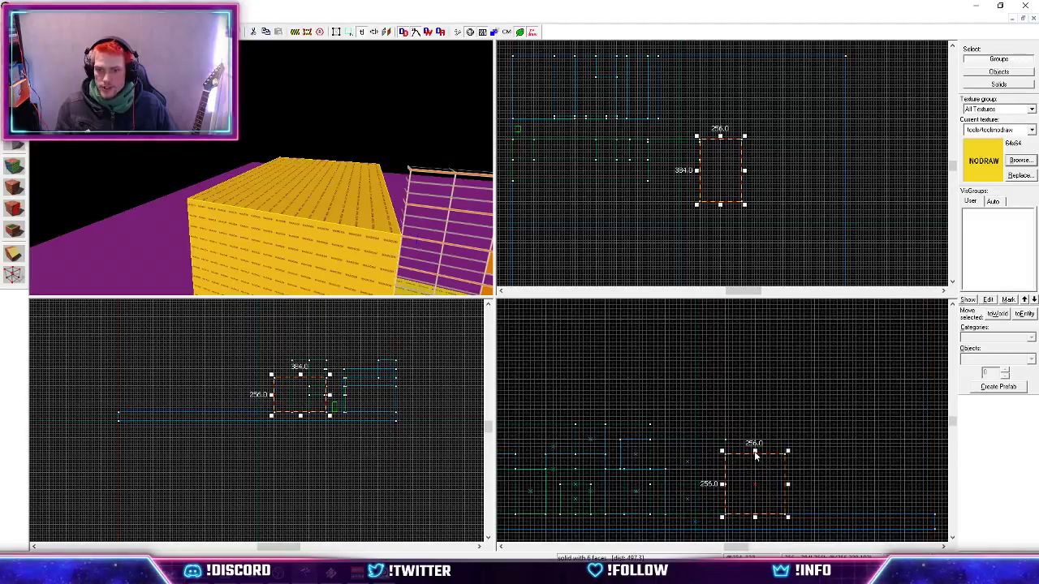
{"action": "left_click_drag", "start_coordinate": [755, 456], "coordinate": [756, 355]}
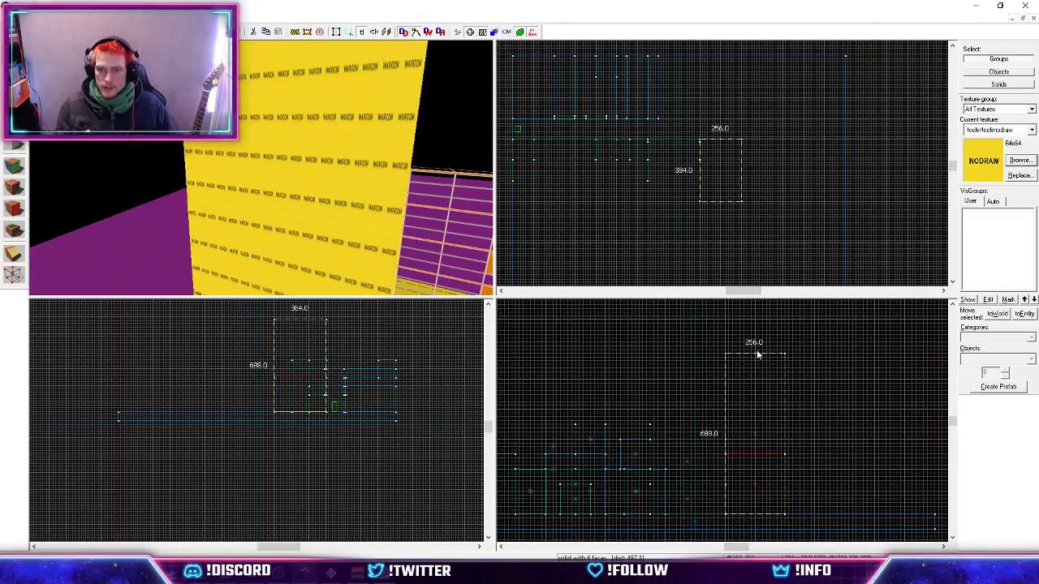
{"action": "left_click", "coordinate": [642, 332]}
{"action": "key", "text": "z"}
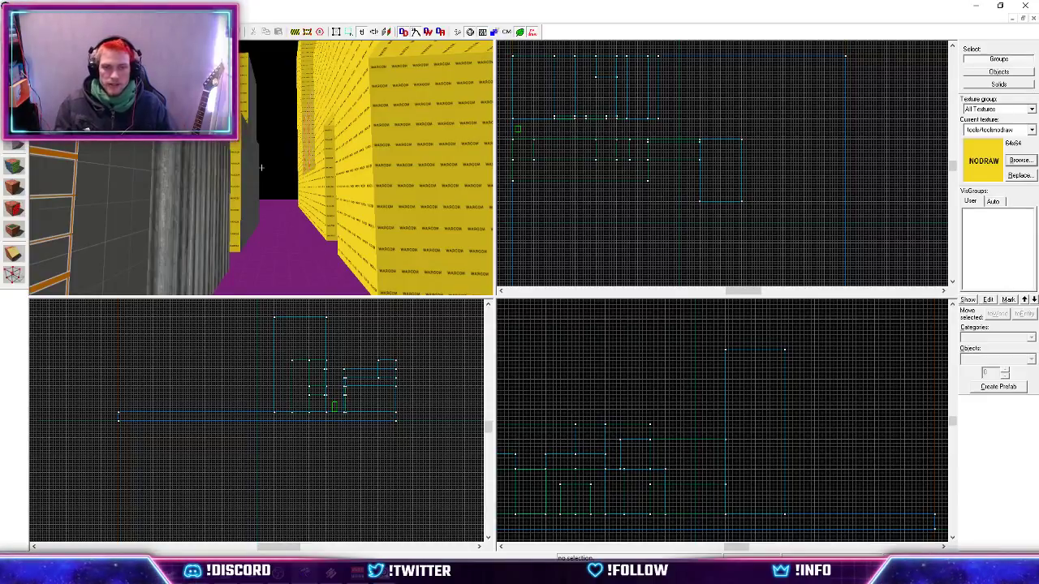
{"action": "key", "text": "w"}
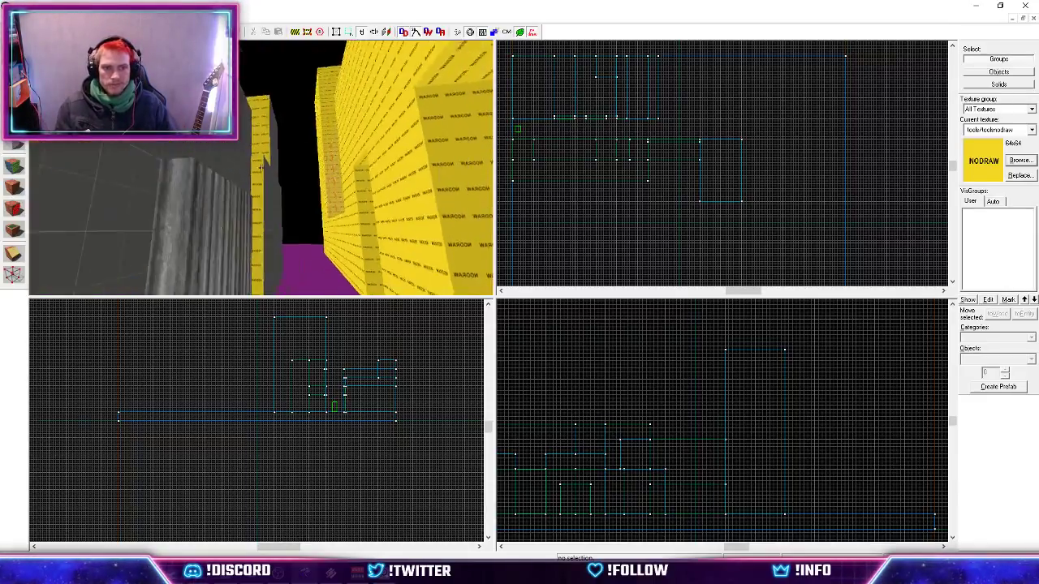
{"action": "key", "text": "w"}
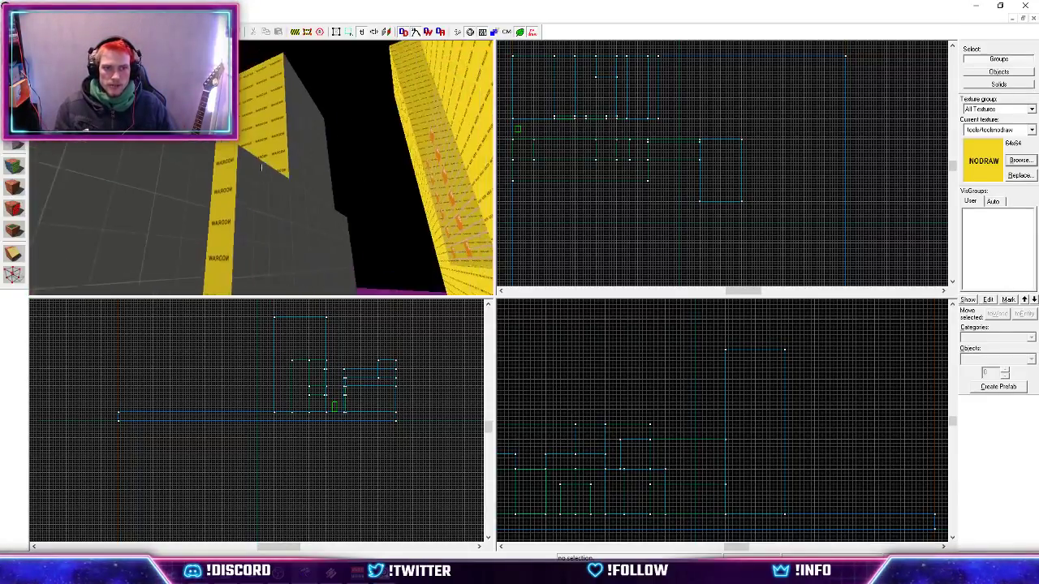
{"action": "key", "text": "w"}
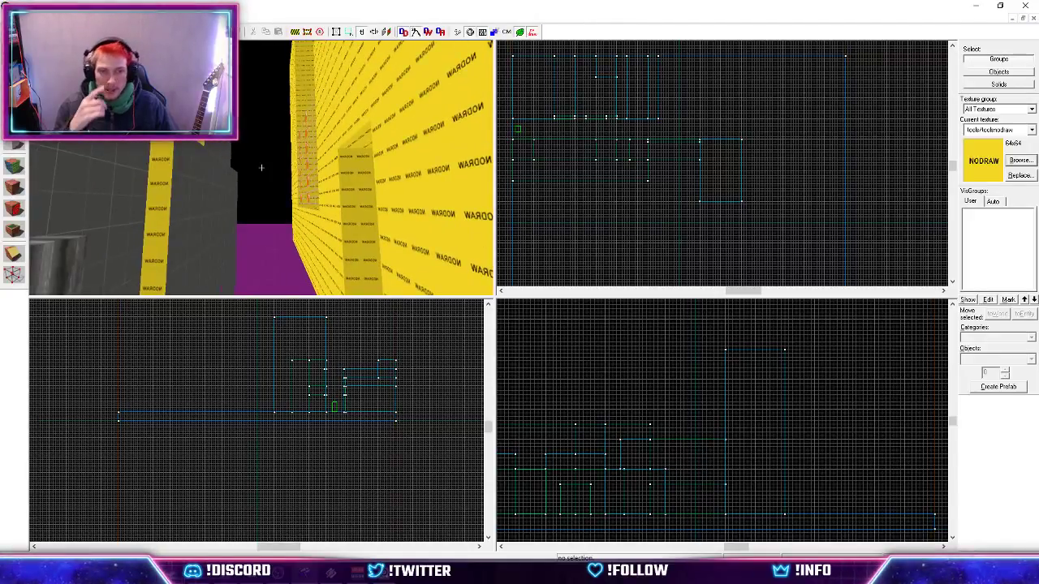
Apply the tools/toolsnodraw texture to the orange end face of the lower 192-unit-high building block.
{"action": "key", "text": "w"}
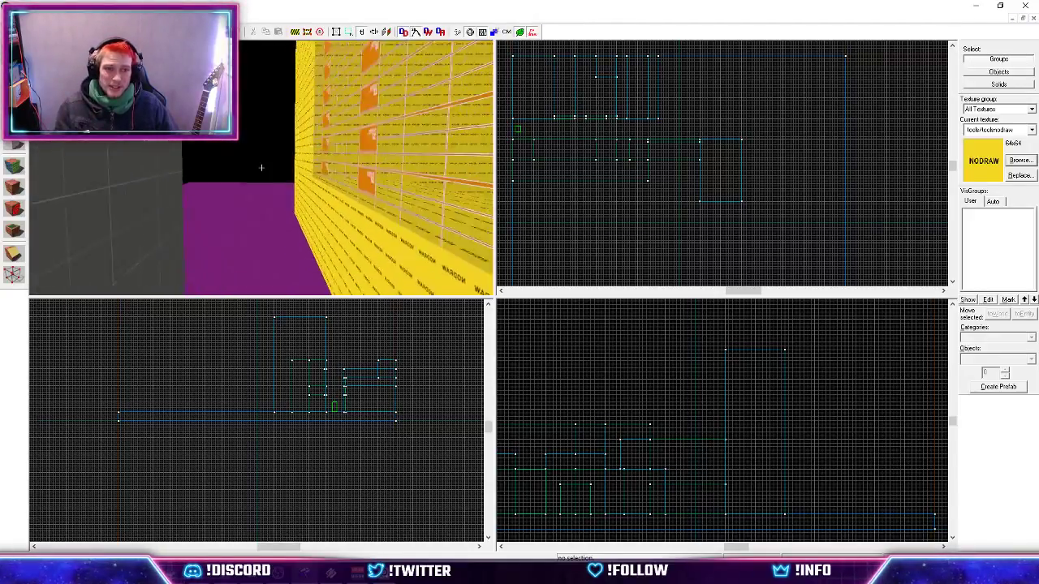
{"action": "key", "text": "s"}
{"action": "key", "text": "z"}
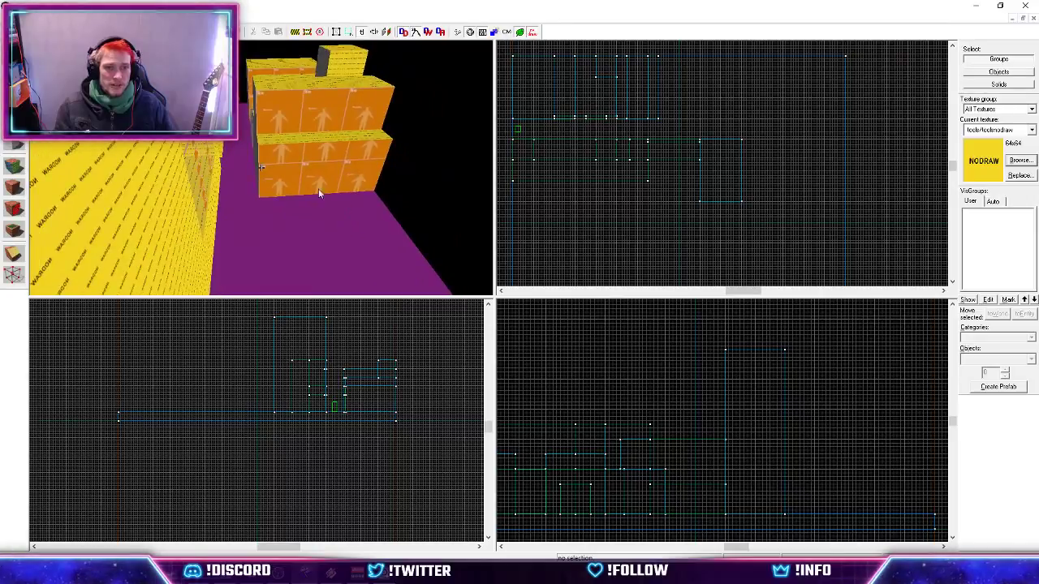
{"action": "key", "text": "shift+a"}
{"action": "right_click", "coordinate": [297, 170]}
{"action": "left_click", "coordinate": [215, 224]}
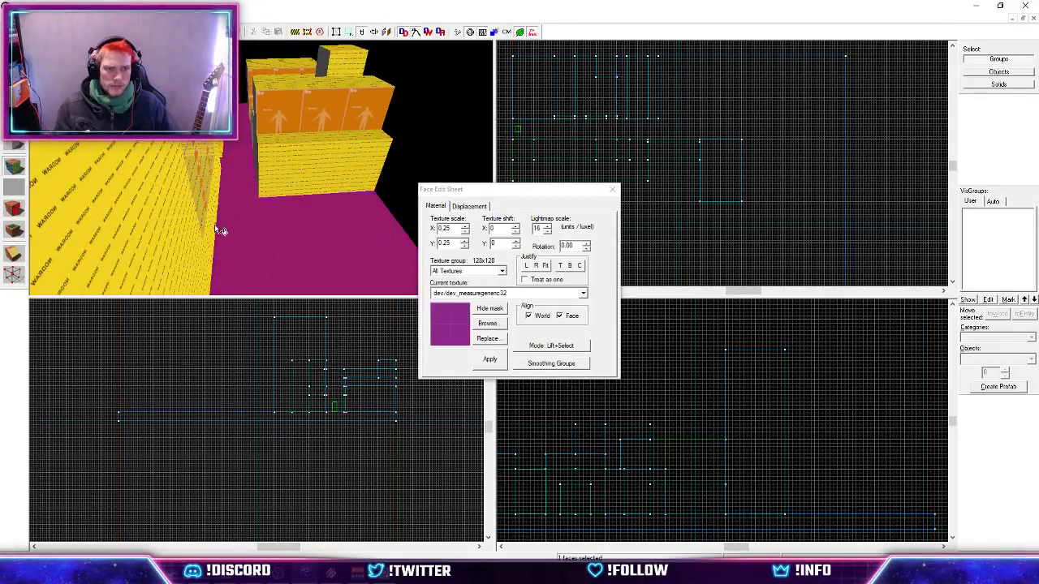
{"action": "left_click", "coordinate": [213, 226]}
{"action": "key", "text": "shift+a"}
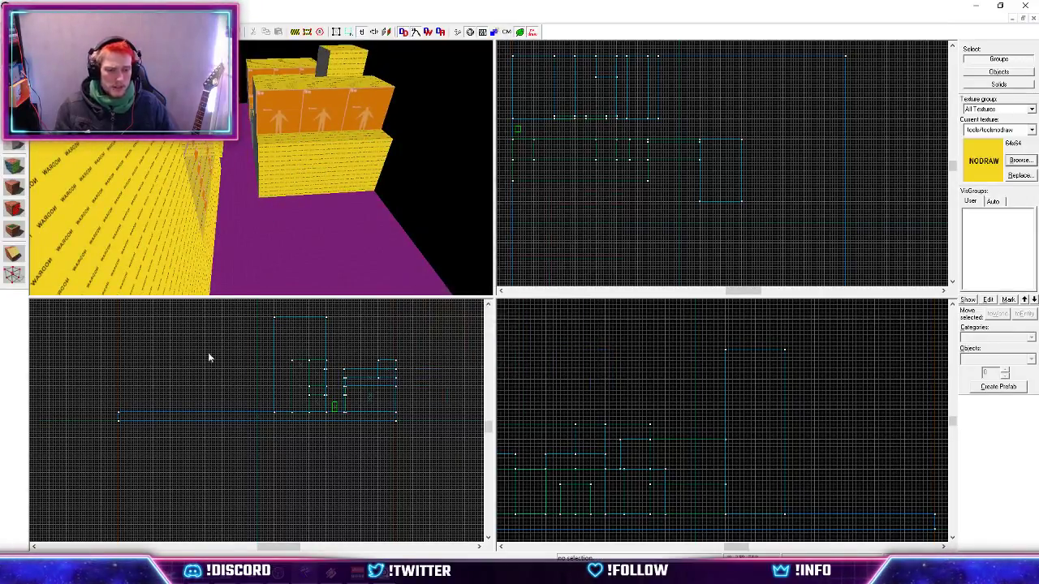
Examine the night alley reference photo, checking the building fronts, awning and shutters along both sides of the alley.
{"action": "key", "text": "alt+Tab"}
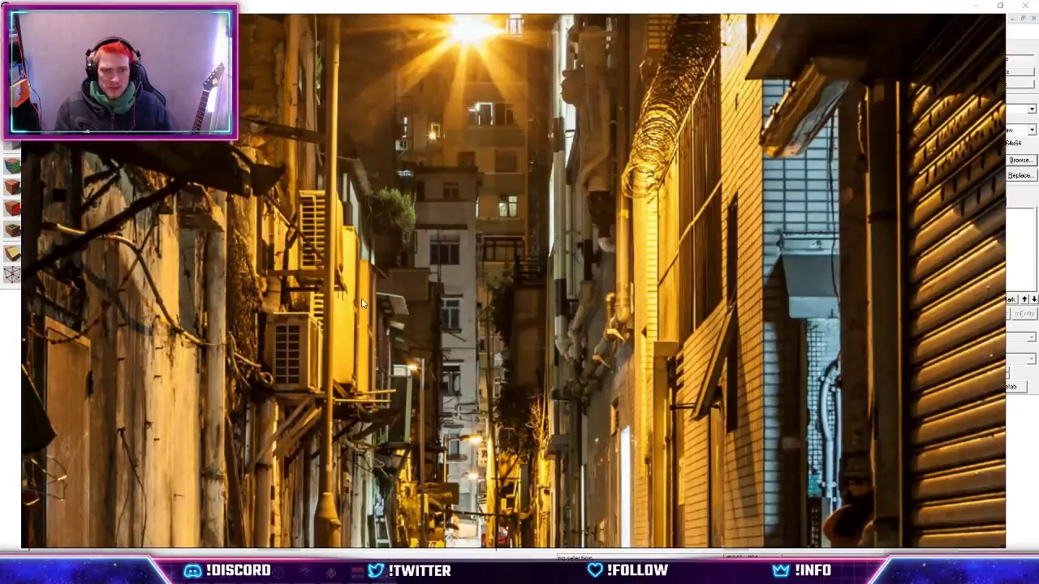
{"action": "scroll", "coordinate": [349, 284], "scroll_direction": "down", "scroll_amount": 2}
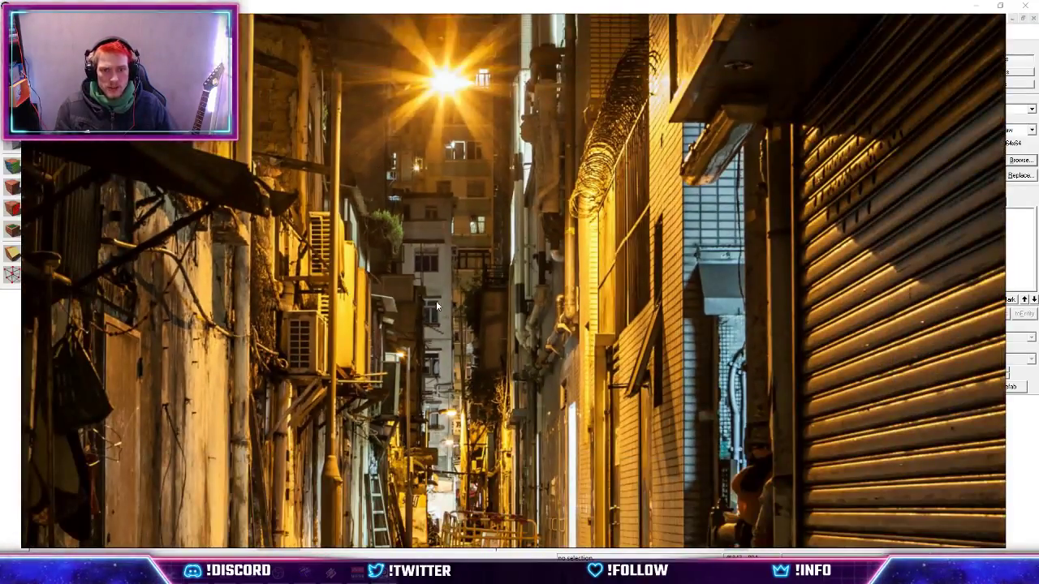
{"action": "scroll", "coordinate": [438, 317], "scroll_direction": "up", "scroll_amount": 1}
{"action": "scroll", "coordinate": [438, 318], "scroll_direction": "down", "scroll_amount": 2}
{"action": "scroll", "coordinate": [438, 317], "scroll_direction": "up", "scroll_amount": 1}
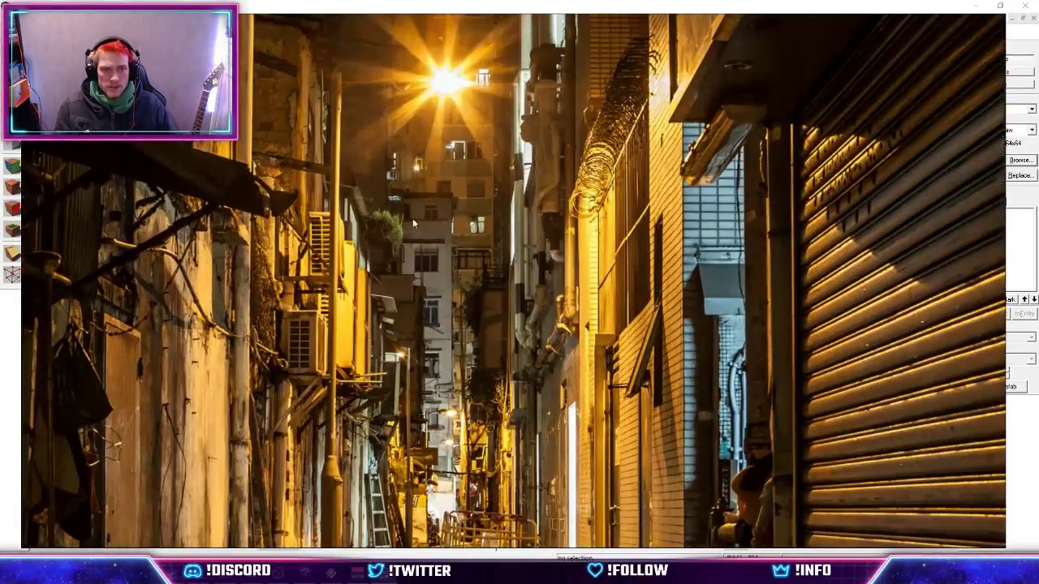
{"action": "scroll", "coordinate": [413, 219], "scroll_direction": "up", "scroll_amount": 1}
{"action": "scroll", "coordinate": [374, 162], "scroll_direction": "down", "scroll_amount": 2}
{"action": "scroll", "coordinate": [378, 117], "scroll_direction": "up", "scroll_amount": 2}
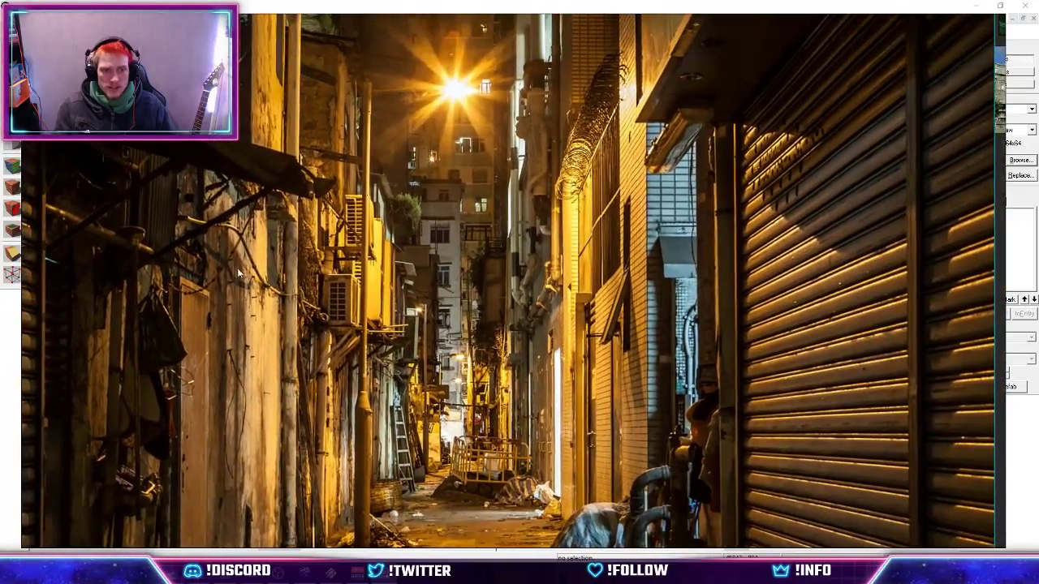
{"action": "scroll", "coordinate": [220, 338], "scroll_direction": "up", "scroll_amount": 2}
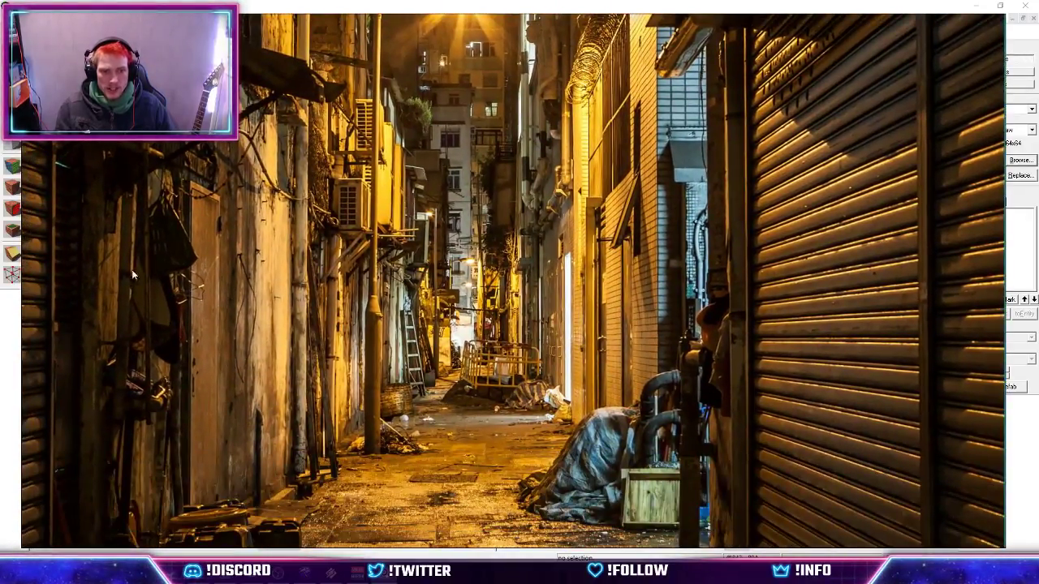
{"action": "scroll", "coordinate": [218, 237], "scroll_direction": "down", "scroll_amount": 2}
{"action": "scroll", "coordinate": [178, 384], "scroll_direction": "up", "scroll_amount": 1}
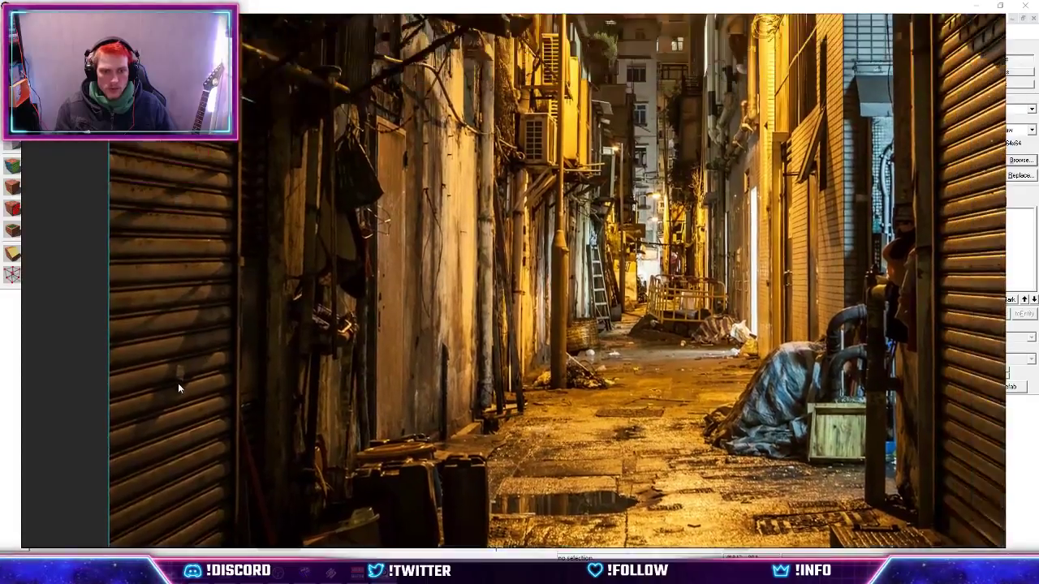
{"action": "scroll", "coordinate": [485, 276], "scroll_direction": "up", "scroll_amount": 1}
{"action": "scroll", "coordinate": [319, 276], "scroll_direction": "up", "scroll_amount": 1}
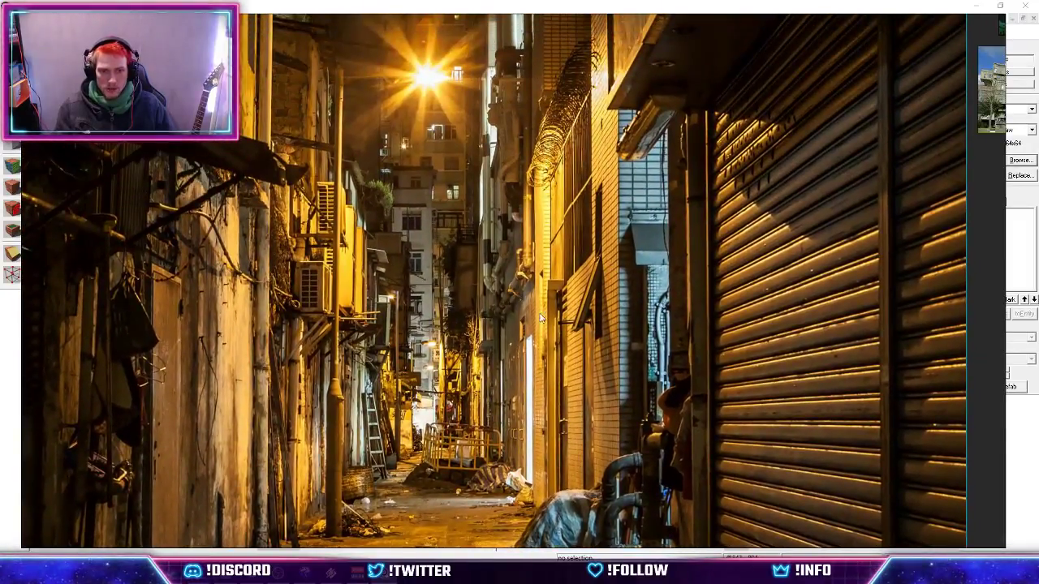
{"action": "left_click_drag", "start_coordinate": [330, 359], "coordinate": [340, 399]}
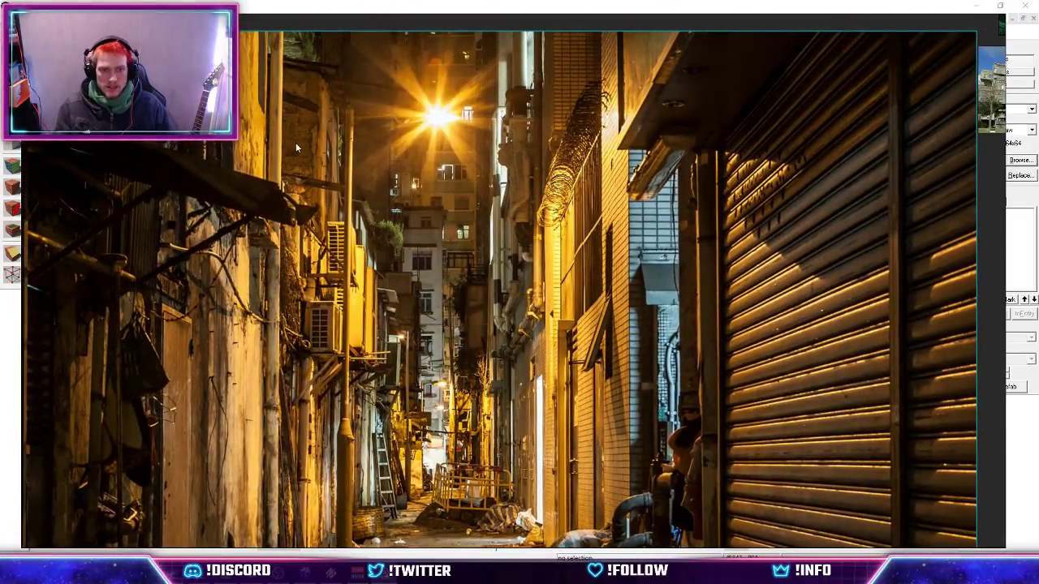
{"action": "mouse_move", "coordinate": [296, 142]}
{"action": "left_mouse_down"}
{"action": "mouse_move", "coordinate": [254, 258]}
{"action": "mouse_move", "coordinate": [304, 153]}
{"action": "left_mouse_up"}
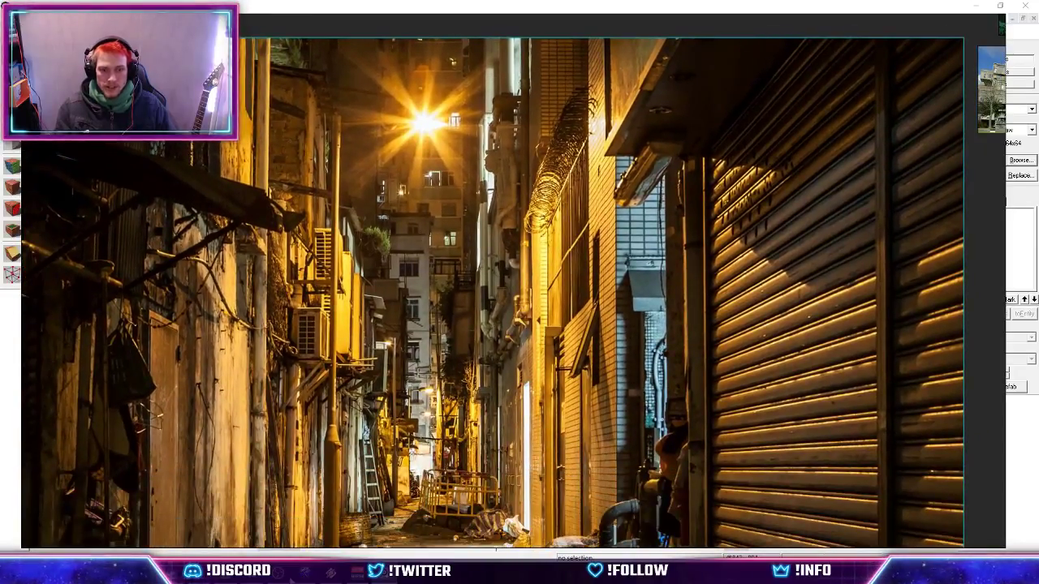
Copy the 192-unit-high, 256 by 384 unit block against its open end and extend the copy toward the alley to 400 units deep.
{"action": "left_click", "coordinate": [334, 574]}
{"action": "key", "text": "z"}
{"action": "key", "text": "w"}
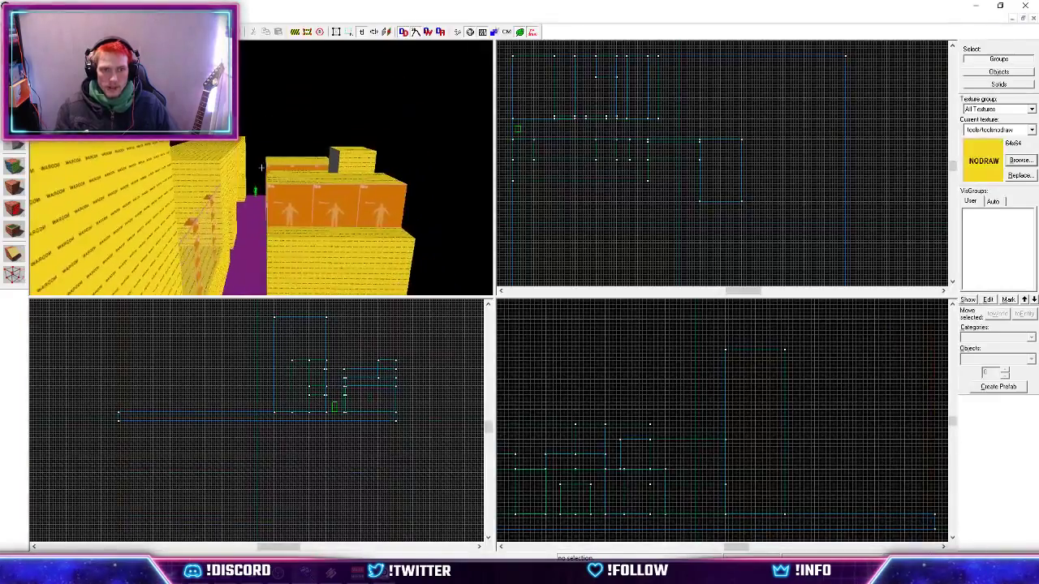
{"action": "key", "text": "w"}
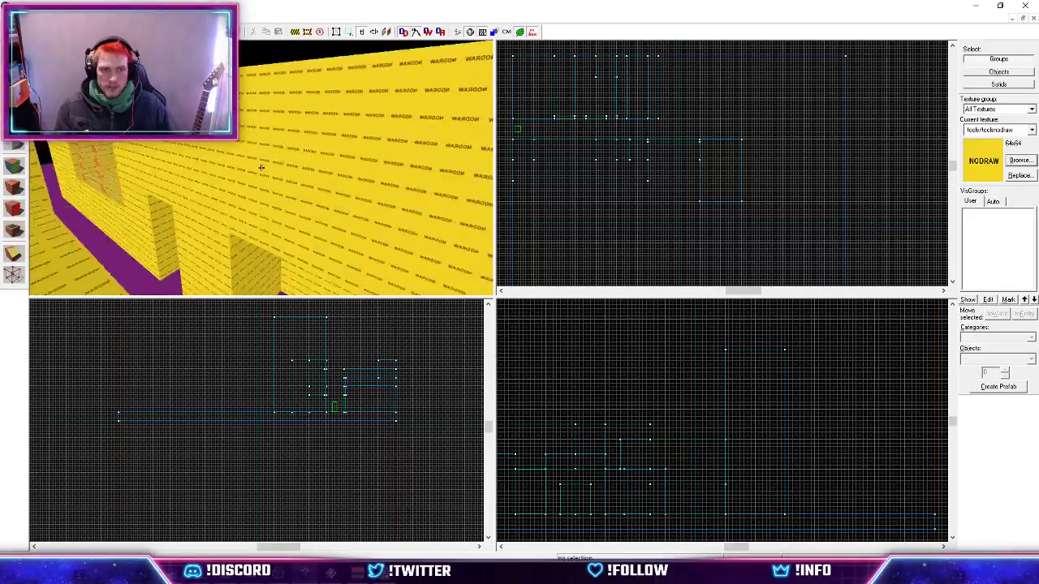
{"action": "key", "text": "w"}
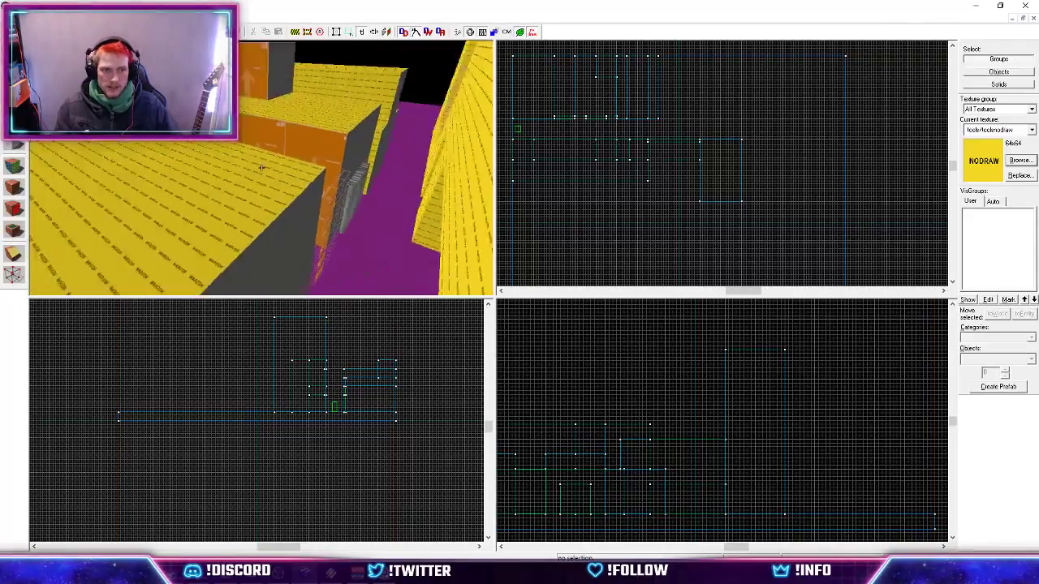
{"action": "key", "text": "w"}
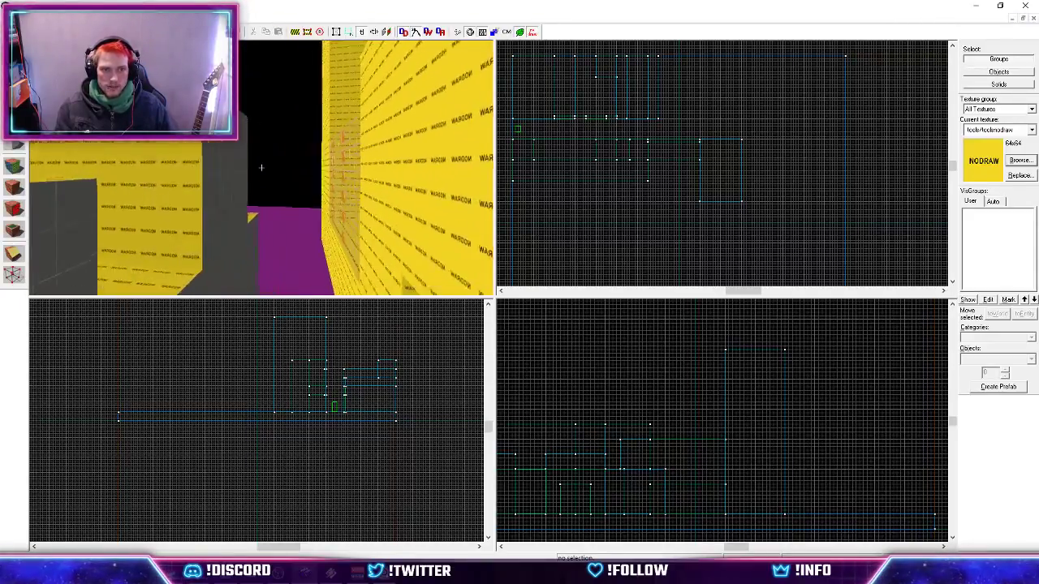
{"action": "key", "text": "s"}
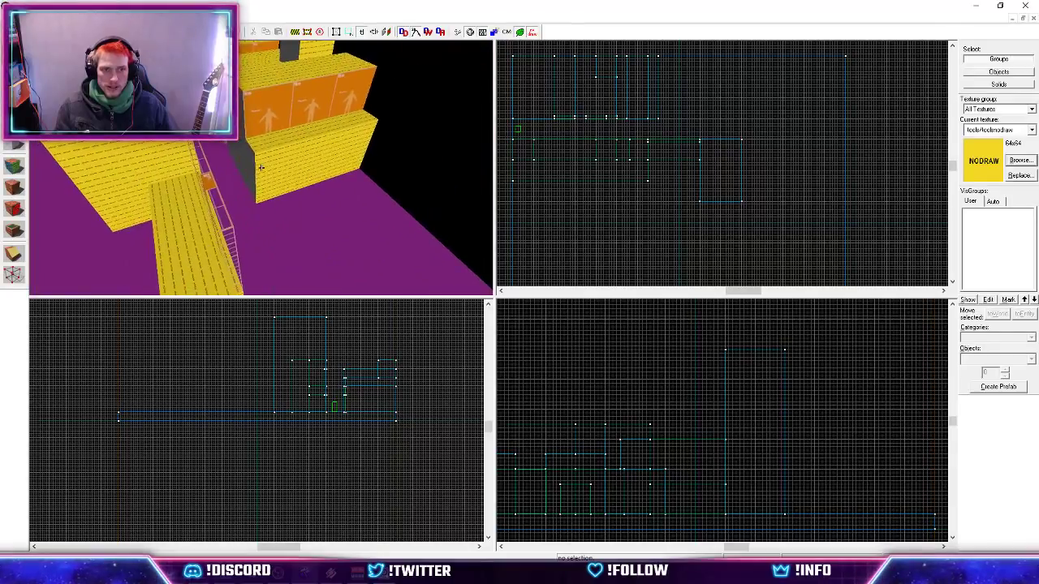
{"action": "left_click", "coordinate": [261, 167]}
{"action": "key", "text": "z"}
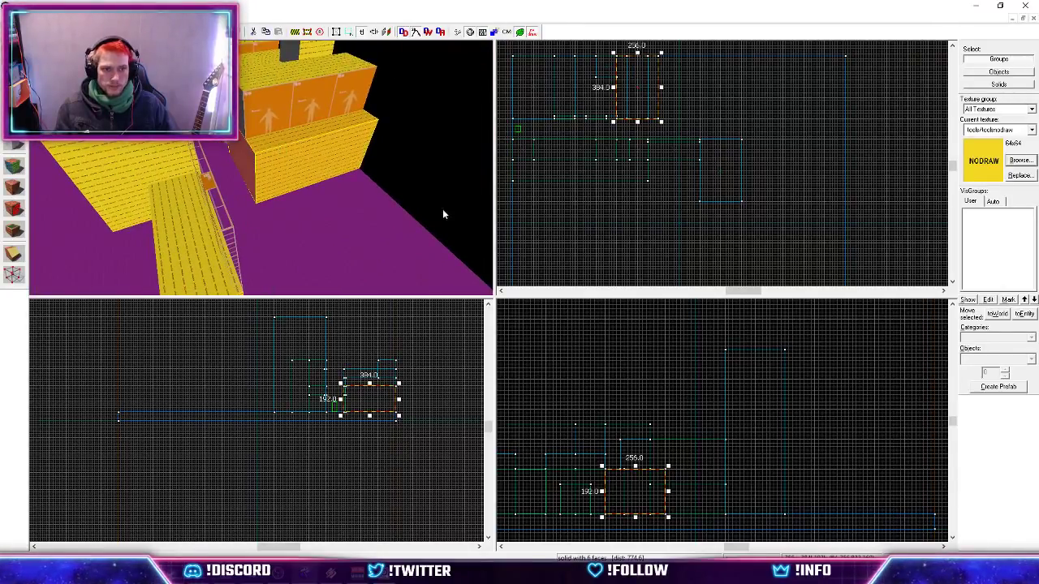
{"action": "scroll", "coordinate": [615, 155], "scroll_direction": "up", "scroll_amount": 4}
{"action": "left_click_drag", "start_coordinate": [614, 154], "coordinate": [714, 160]}
{"action": "left_click_drag", "start_coordinate": [726, 234], "coordinate": [757, 235]}
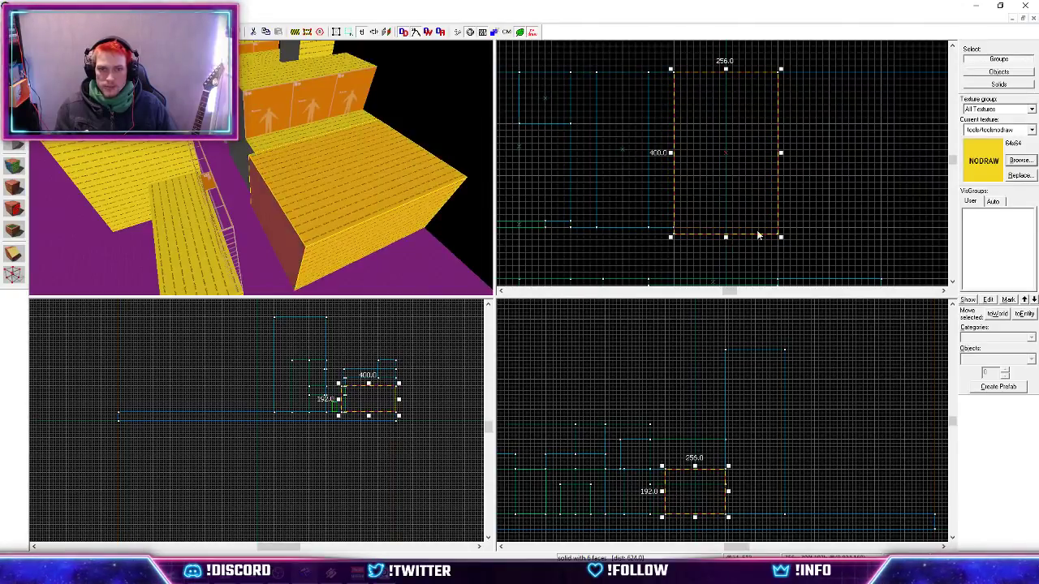
Narrow the copied 400-unit-deep block to a width of 128 units.
{"action": "key", "text": "z"}
{"action": "key", "text": "w"}
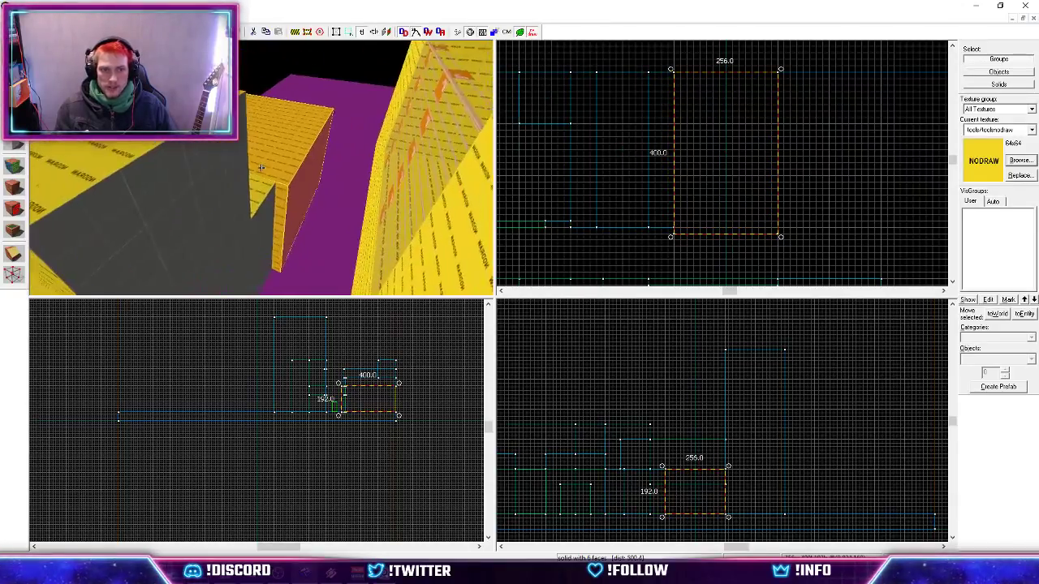
{"action": "key", "text": "z"}
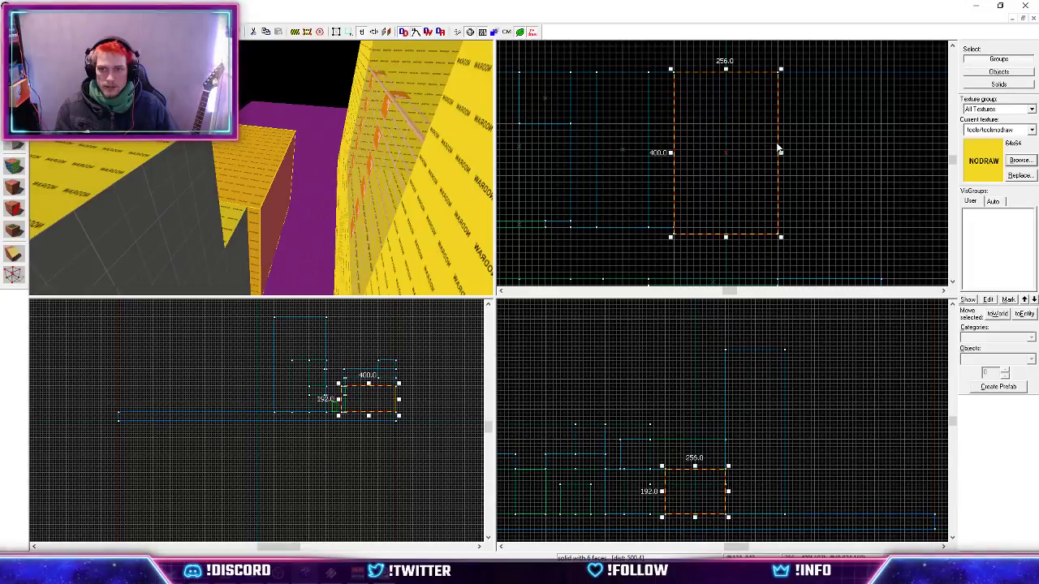
{"action": "left_click_drag", "start_coordinate": [781, 154], "coordinate": [728, 154]}
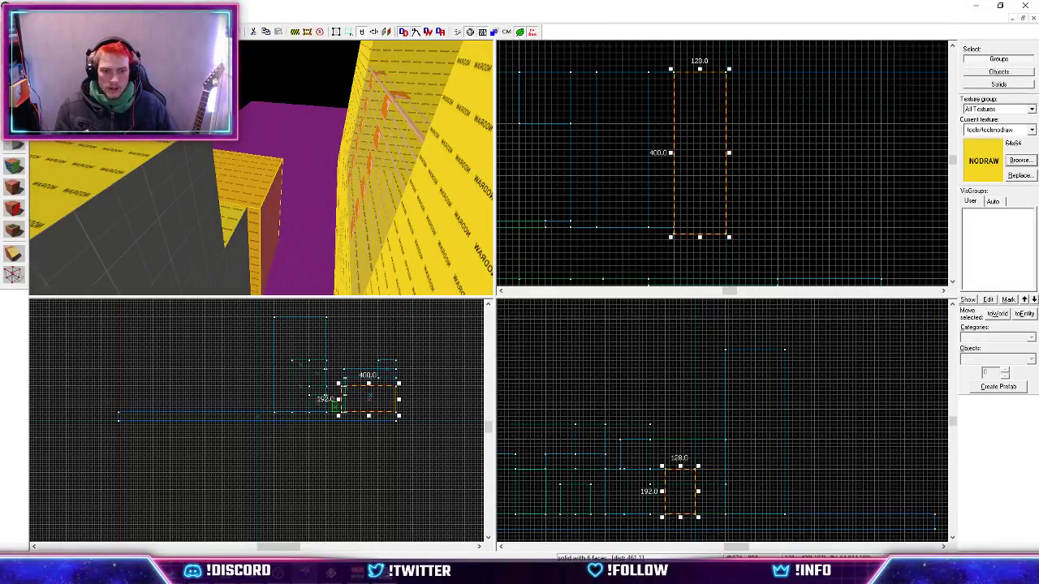
After checking the reference photo, copy the 128 by 384 unit upper block of the neighbouring building onto the 400-unit-deep block.
{"action": "left_click", "coordinate": [406, 573]}
{"action": "scroll", "coordinate": [373, 292], "scroll_direction": "down", "scroll_amount": 1}
{"action": "scroll", "coordinate": [349, 341], "scroll_direction": "up", "scroll_amount": 2}
{"action": "scroll", "coordinate": [328, 227], "scroll_direction": "down", "scroll_amount": 1}
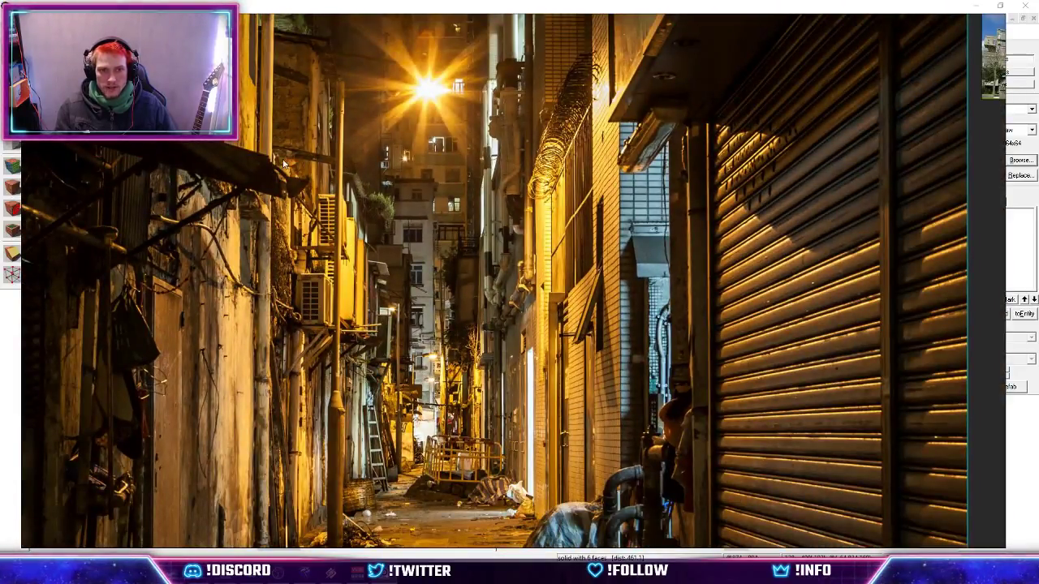
{"action": "left_click", "coordinate": [315, 576]}
{"action": "key", "text": "z"}
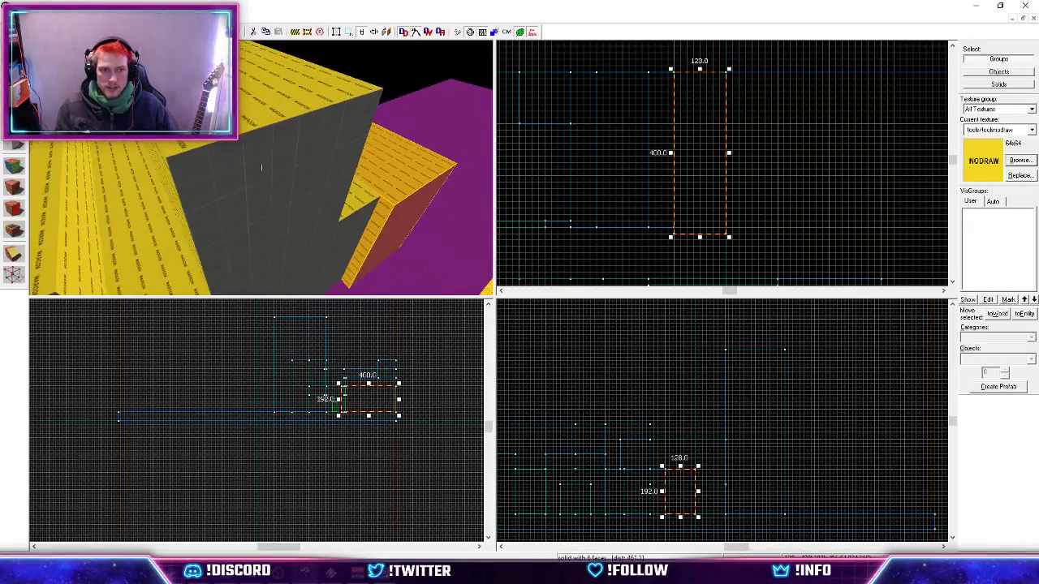
{"action": "key", "text": "z"}
{"action": "key", "text": "z"}
{"action": "key", "text": "s"}
{"action": "key", "text": "z"}
{"action": "left_click", "coordinate": [277, 153]}
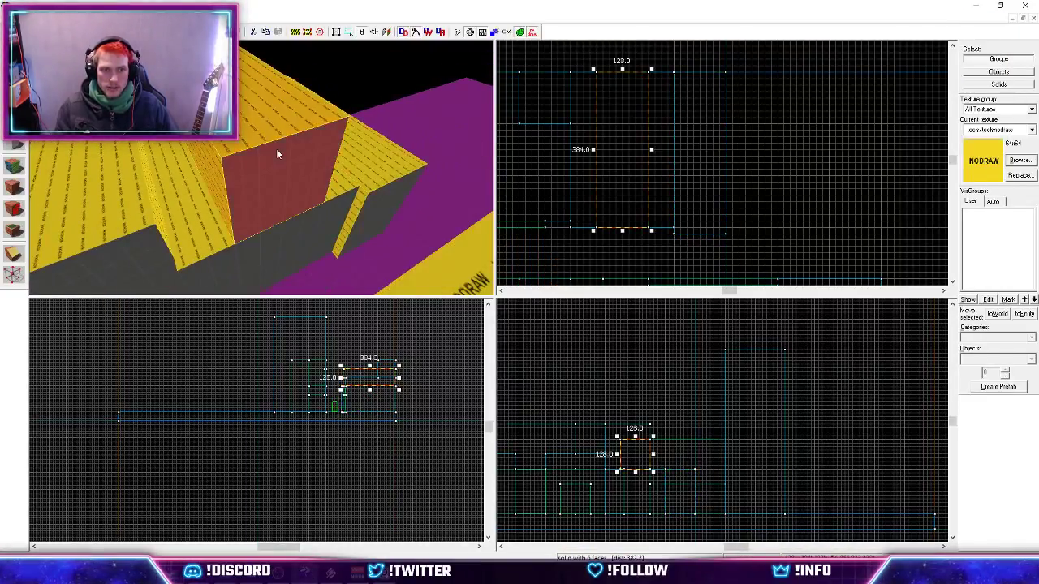
{"action": "left_click_drag", "start_coordinate": [606, 187], "coordinate": [693, 184]}
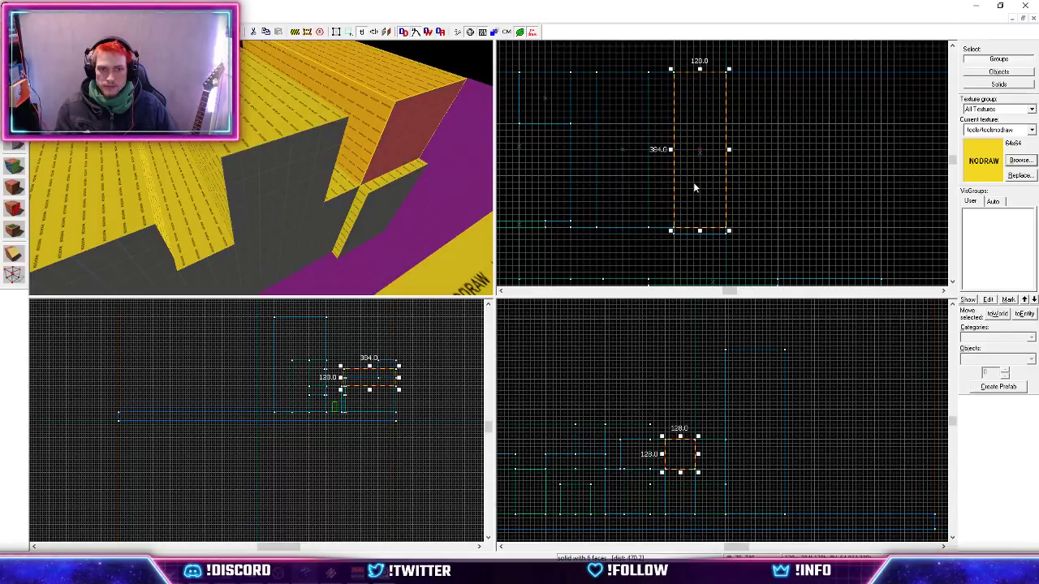
Widen the two stacked copied blocks together to 256 units and deselect them.
{"action": "left_click", "coordinate": [384, 214], "text": "ctrl"}
{"action": "left_click_drag", "start_coordinate": [732, 152], "coordinate": [781, 152]}
{"action": "key", "text": "Escape"}
Inspect the blocked-out alley from several viewpoints at street and roof level and compare it with the reference photo.
{"action": "key", "text": "z"}
{"action": "key", "text": "w"}
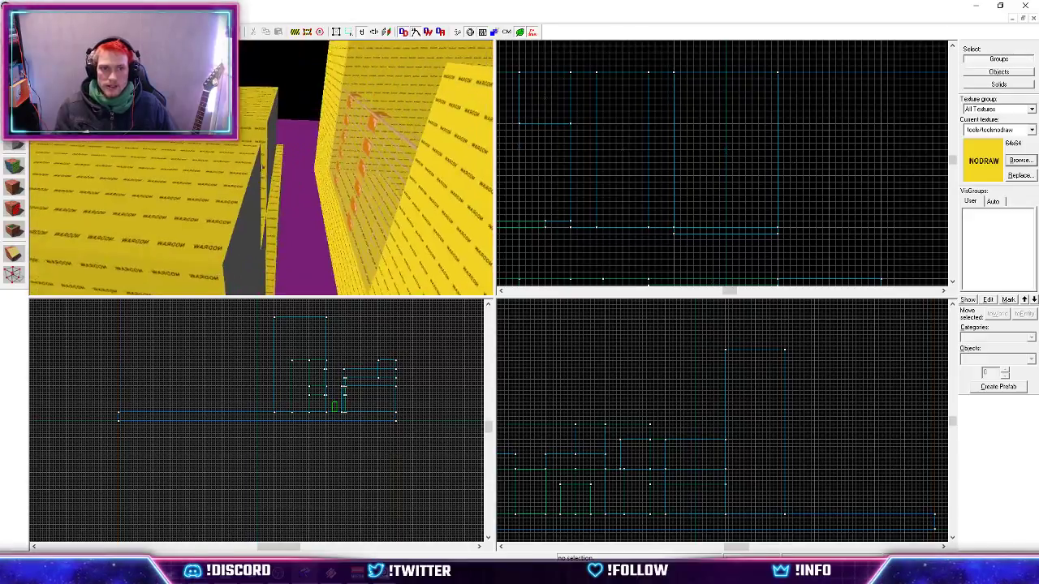
{"action": "key", "text": "w"}
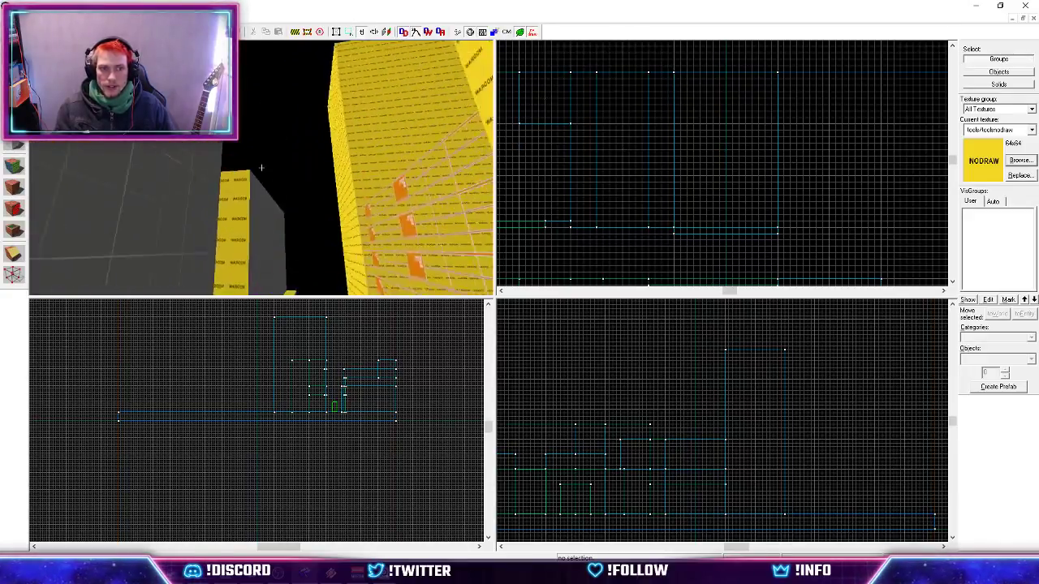
{"action": "key", "text": "w"}
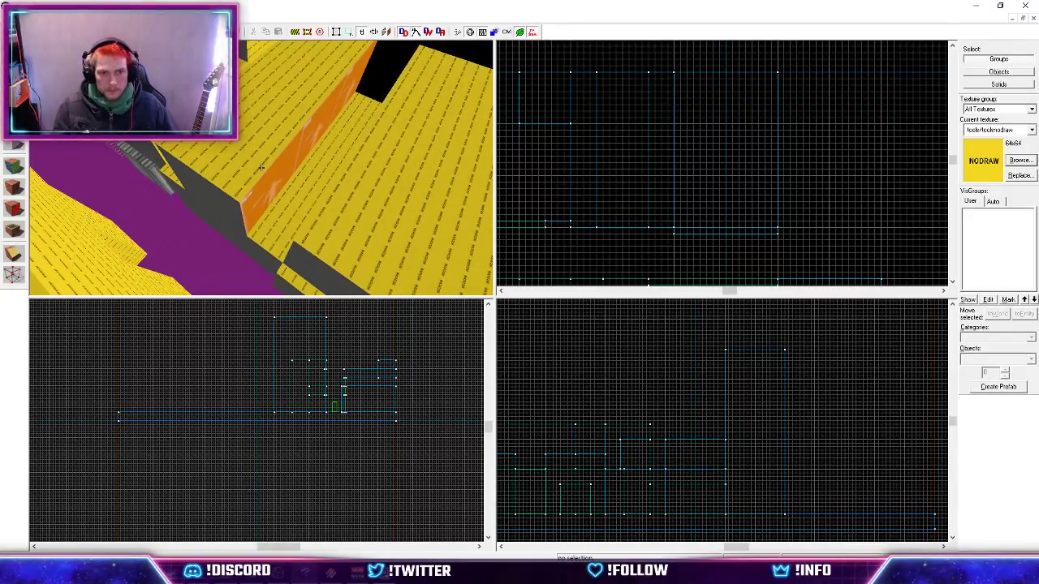
{"action": "key", "text": "w"}
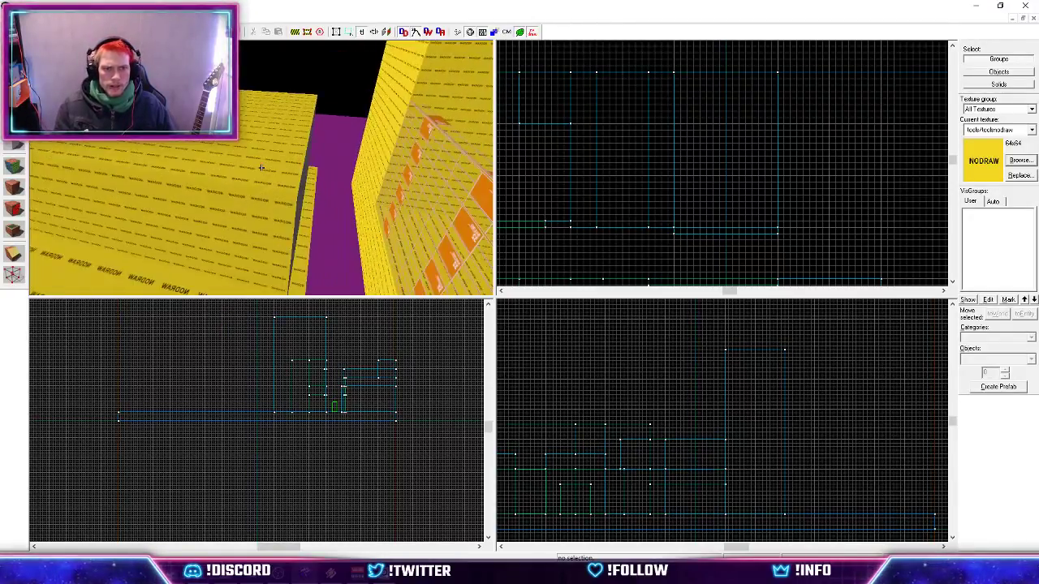
{"action": "key", "text": "w"}
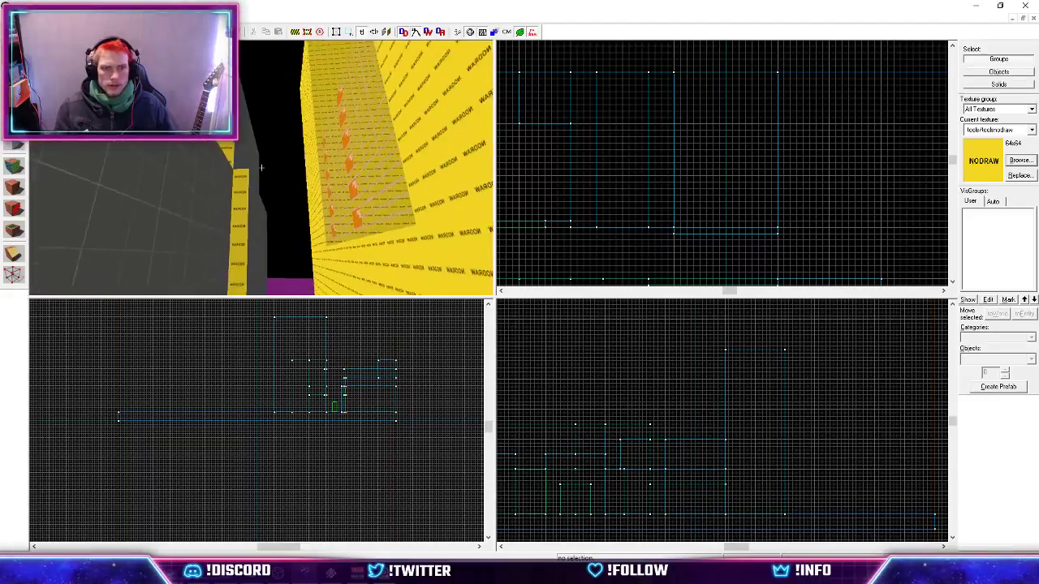
{"action": "key", "text": "w"}
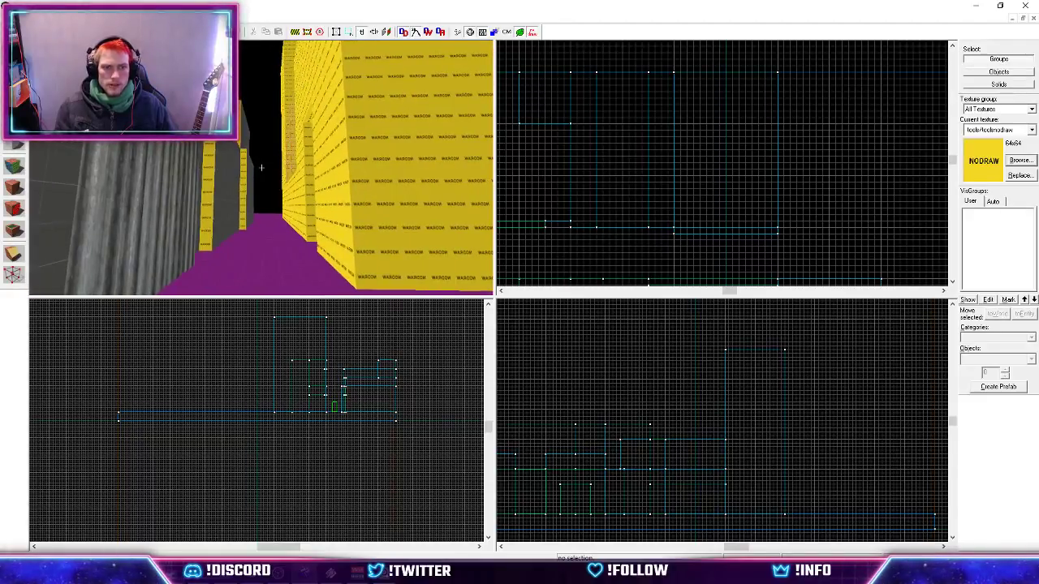
{"action": "key", "text": "s"}
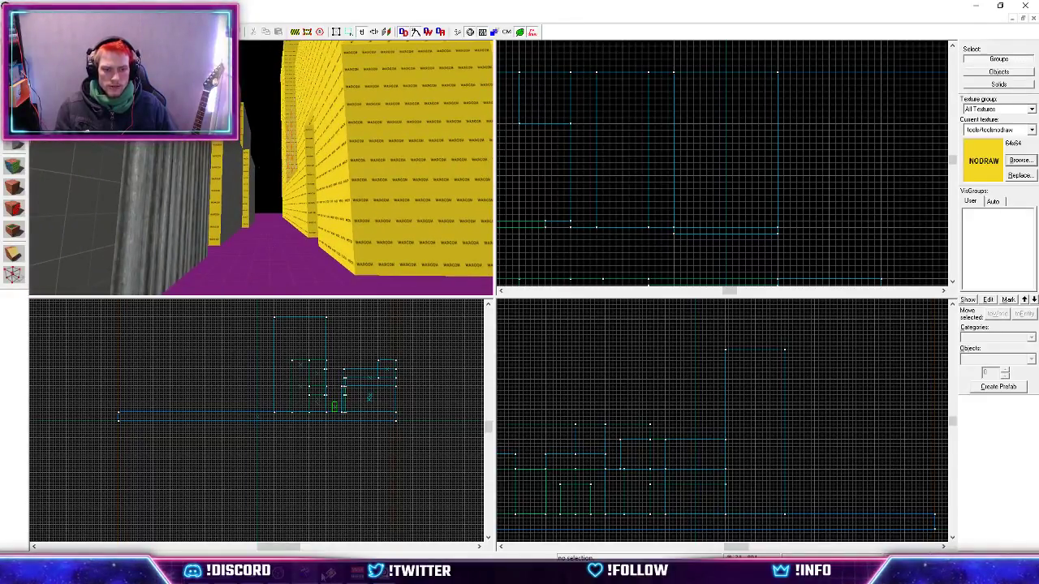
{"action": "left_click", "coordinate": [383, 579]}
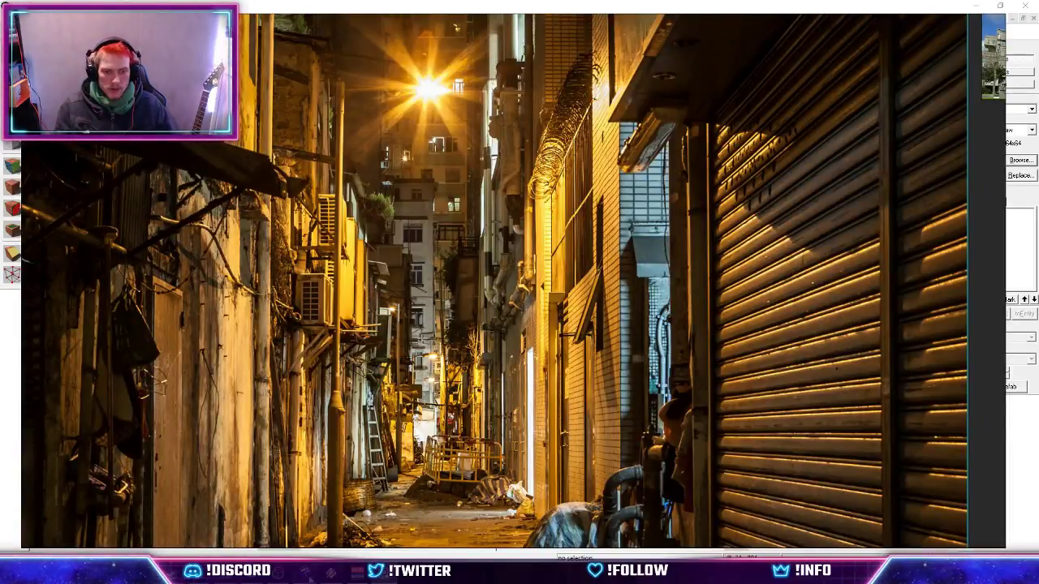
Copy the 704-unit-tall end block to the far end of the floor and rotate the copy to 384 by 256 units.
{"action": "left_click", "coordinate": [383, 578]}
{"action": "key", "text": "z"}
{"action": "key", "text": "w"}
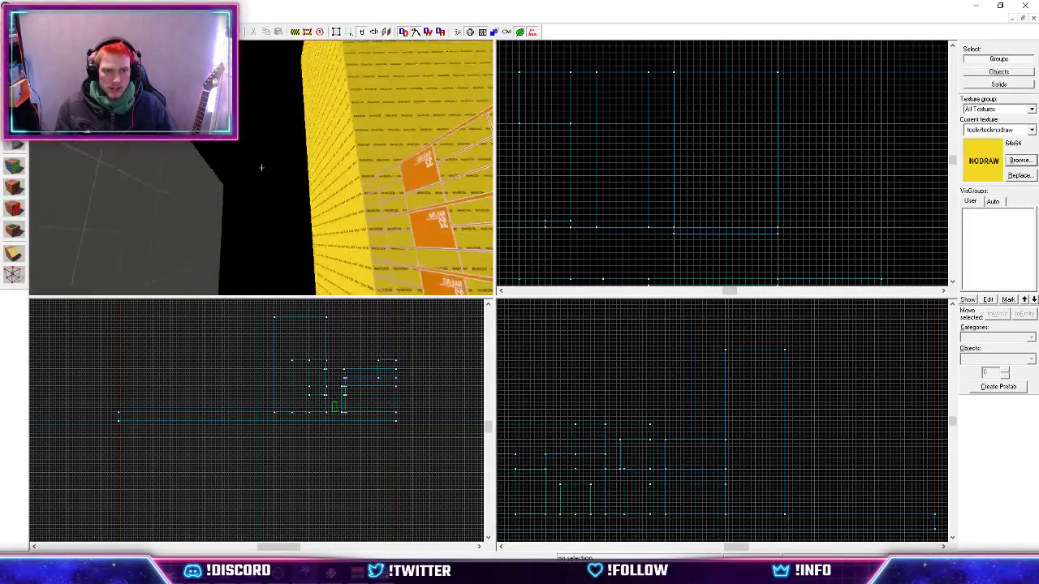
{"action": "key", "text": "s"}
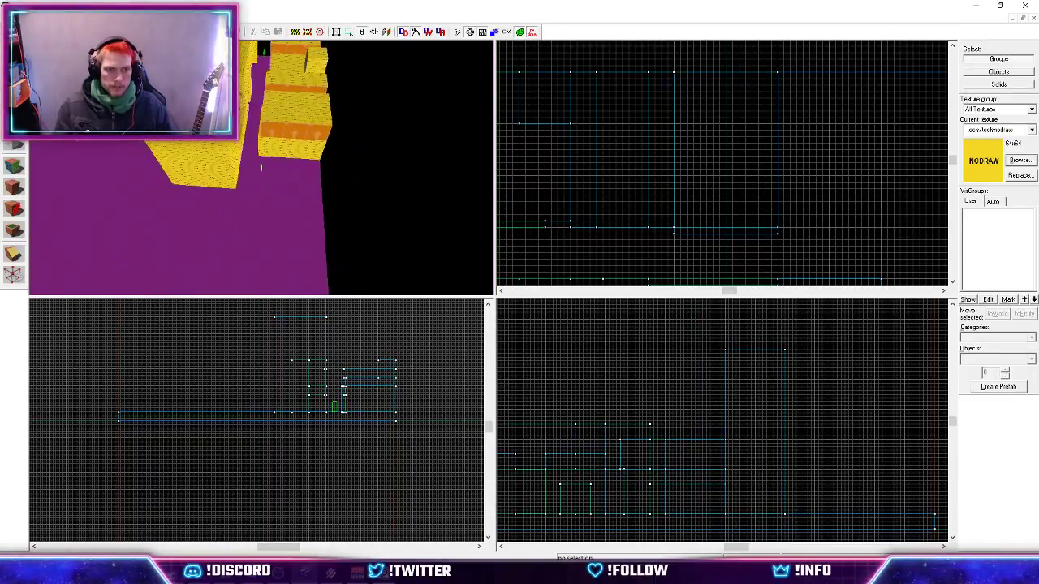
{"action": "key", "text": "z"}
{"action": "left_click", "coordinate": [228, 167]}
{"action": "scroll", "coordinate": [664, 157], "scroll_direction": "down", "scroll_amount": 9}
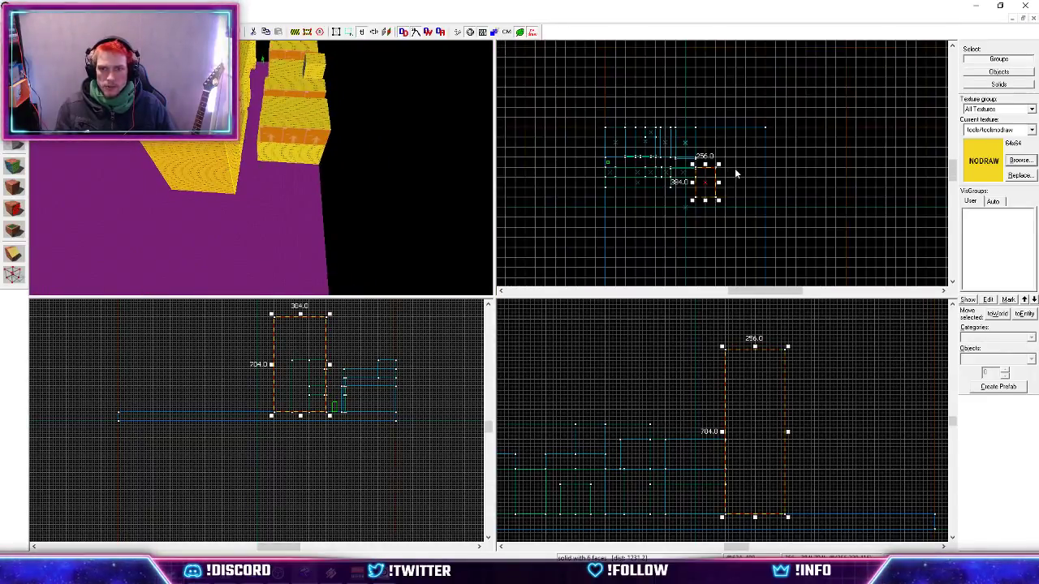
{"action": "scroll", "coordinate": [735, 177], "scroll_direction": "up", "scroll_amount": 5}
{"action": "mouse_move", "coordinate": [614, 248]}
{"action": "left_mouse_down"}
{"action": "mouse_move", "coordinate": [771, 230]}
{"action": "mouse_move", "coordinate": [809, 211]}
{"action": "mouse_move", "coordinate": [793, 193]}
{"action": "mouse_move", "coordinate": [801, 212]}
{"action": "left_mouse_up"}
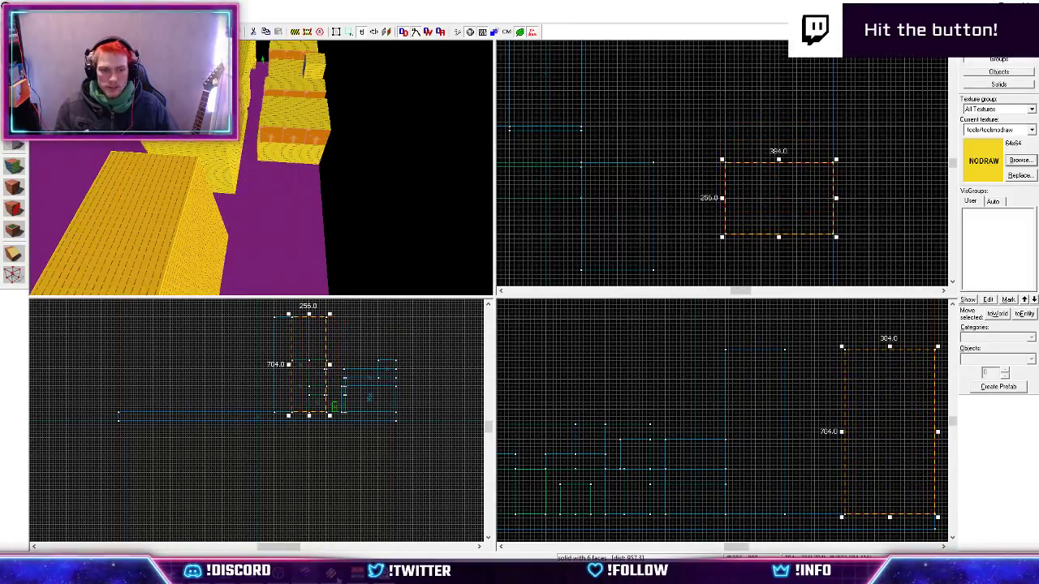
After checking the reference photo, copy the rotated block to the opposite side of the alley and turn it to 256 by 384 units.
{"action": "left_click", "coordinate": [386, 577]}
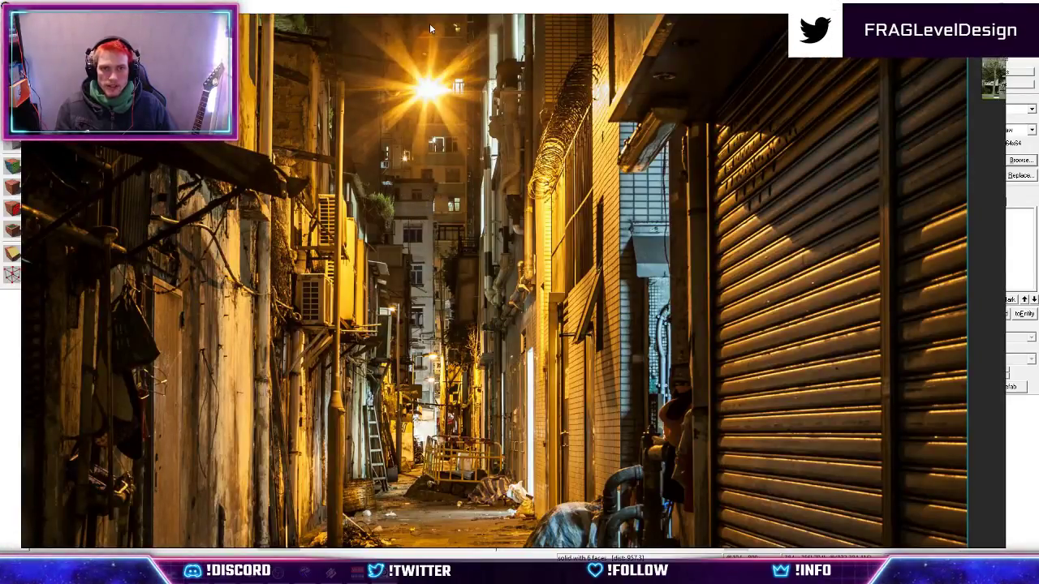
{"action": "left_click_drag", "start_coordinate": [447, 77], "coordinate": [452, 172]}
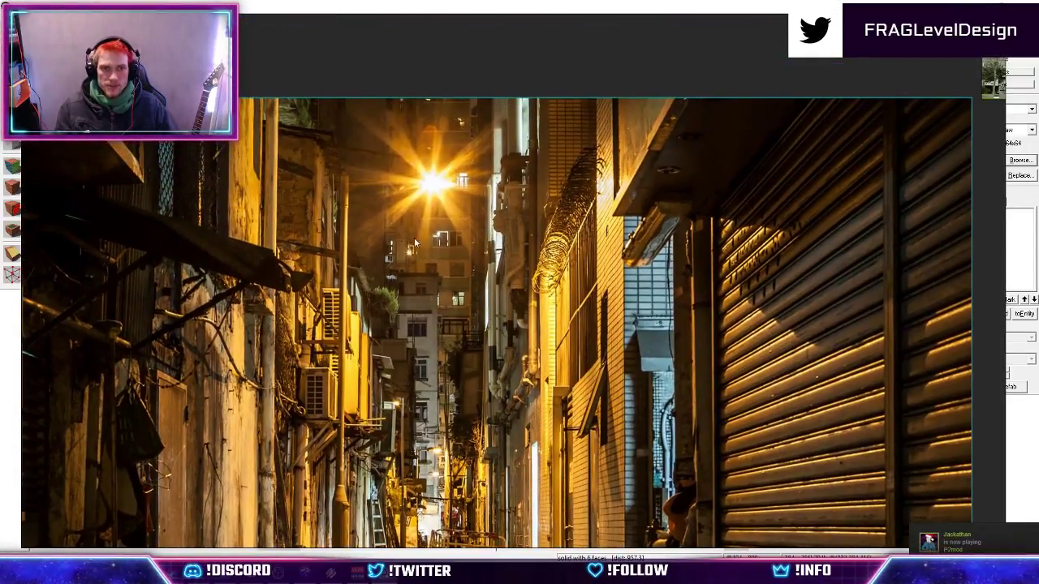
{"action": "left_click", "coordinate": [387, 577]}
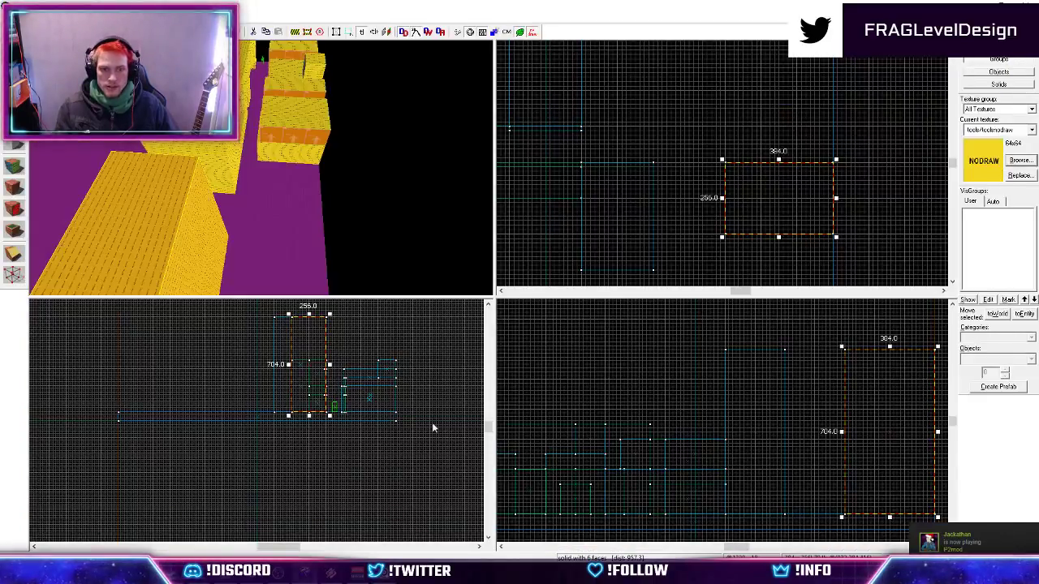
{"action": "scroll", "coordinate": [339, 481], "scroll_direction": "down", "scroll_amount": 1}
{"action": "scroll", "coordinate": [323, 360], "scroll_direction": "up", "scroll_amount": 1}
{"action": "scroll", "coordinate": [748, 188], "scroll_direction": "up", "scroll_amount": 2}
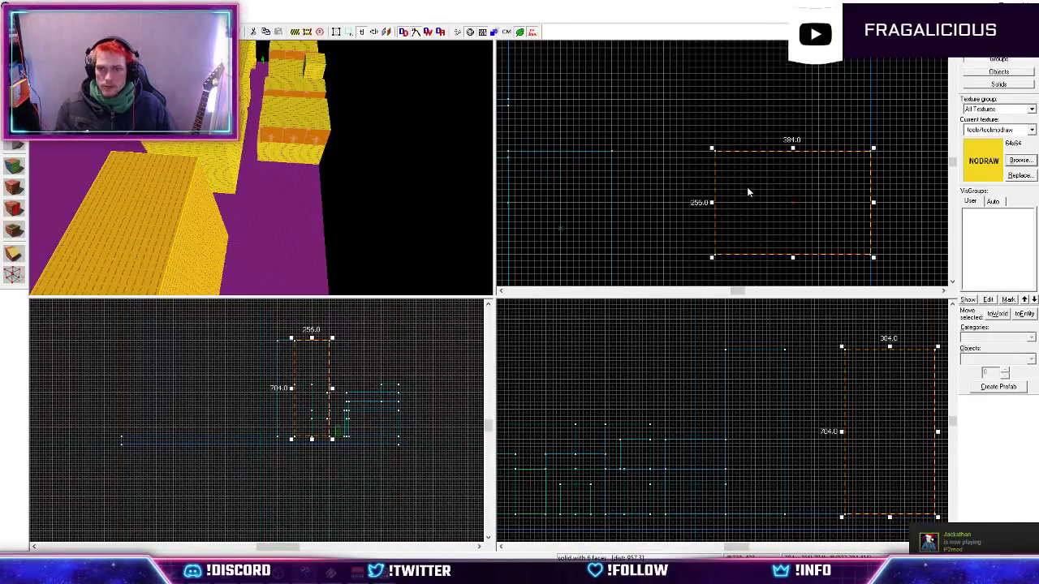
{"action": "scroll", "coordinate": [746, 192], "scroll_direction": "down", "scroll_amount": 1}
{"action": "left_click_drag", "start_coordinate": [765, 190], "coordinate": [703, 109]}
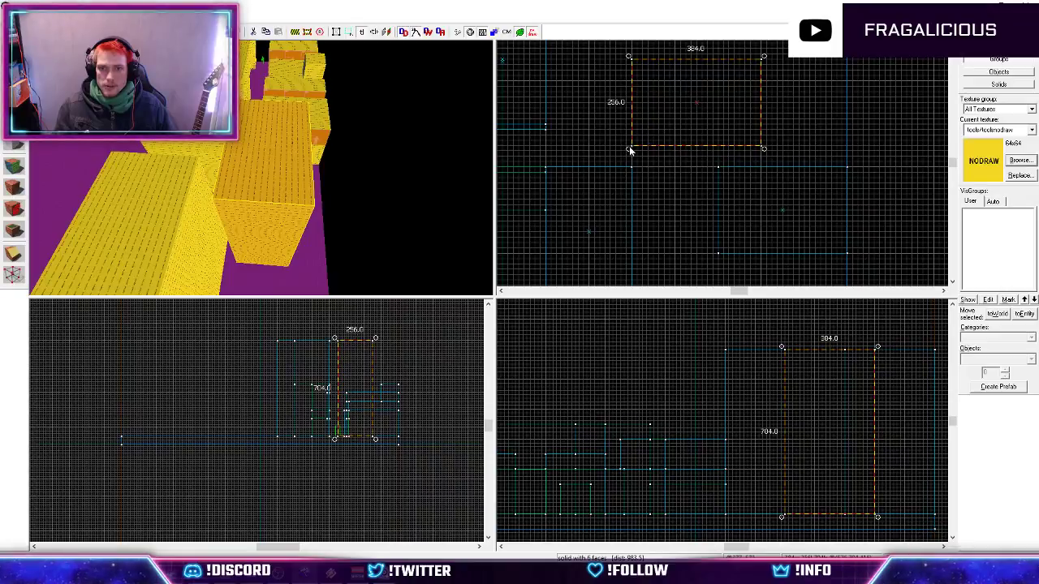
{"action": "mouse_move", "coordinate": [630, 150]}
{"action": "left_mouse_down"}
{"action": "mouse_move", "coordinate": [710, 170]}
{"action": "mouse_move", "coordinate": [714, 143]}
{"action": "mouse_move", "coordinate": [695, 135]}
{"action": "mouse_move", "coordinate": [687, 82]}
{"action": "left_mouse_up"}
Raise the 384 by 256 unit block at the floor's end to a height of 1600 units and deselect it.
{"action": "left_click", "coordinate": [176, 236]}
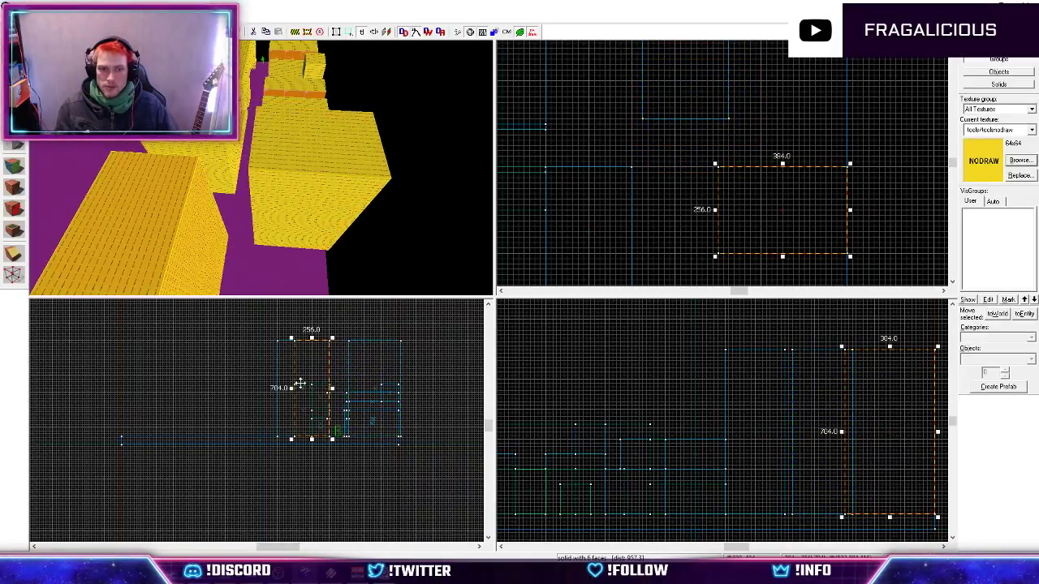
{"action": "scroll", "coordinate": [313, 479], "scroll_direction": "down", "scroll_amount": 4}
{"action": "scroll", "coordinate": [305, 370], "scroll_direction": "up", "scroll_amount": 5}
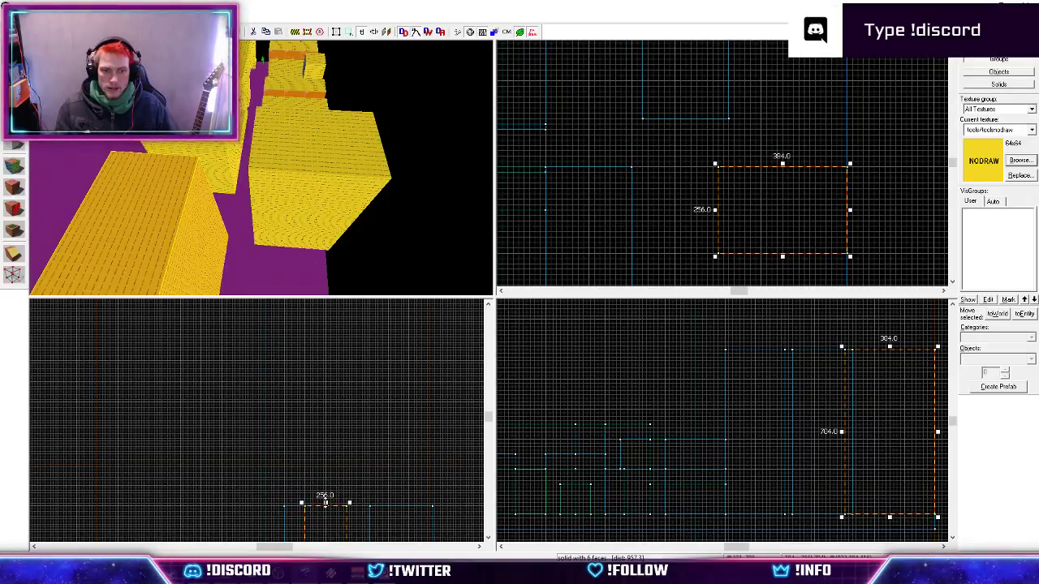
{"action": "mouse_move", "coordinate": [325, 502]}
{"action": "left_mouse_down"}
{"action": "mouse_move", "coordinate": [324, 373]}
{"action": "mouse_move", "coordinate": [337, 360]}
{"action": "left_mouse_up"}
{"action": "key", "text": "Escape"}
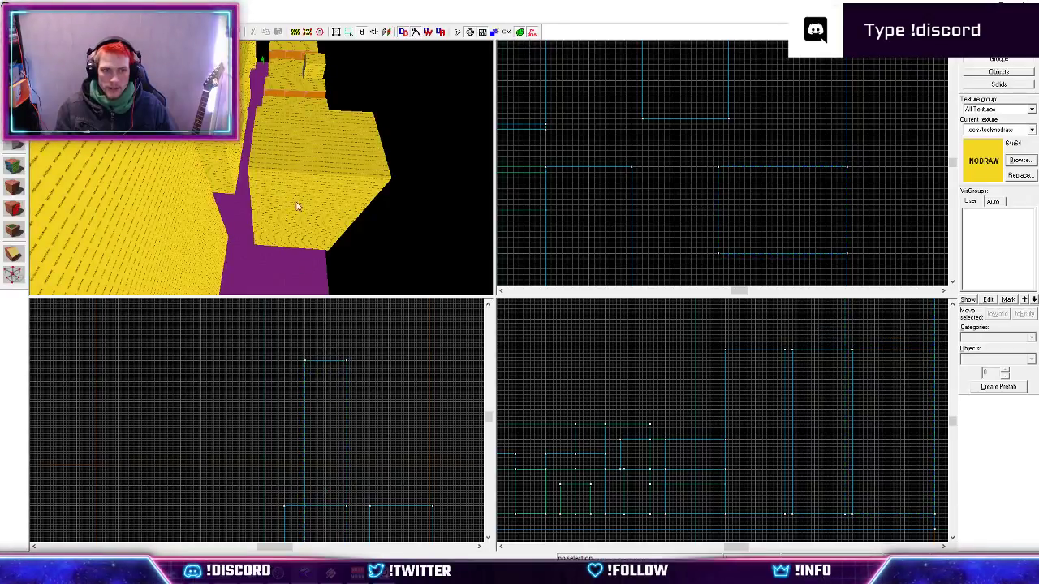
Move the 1600-unit-tall block farther back and sideways toward the opposite row of buildings.
{"action": "left_click", "coordinate": [297, 207]}
{"action": "left_click", "coordinate": [206, 233]}
{"action": "scroll", "coordinate": [633, 186], "scroll_direction": "down", "scroll_amount": 4}
{"action": "scroll", "coordinate": [733, 166], "scroll_direction": "up", "scroll_amount": 4}
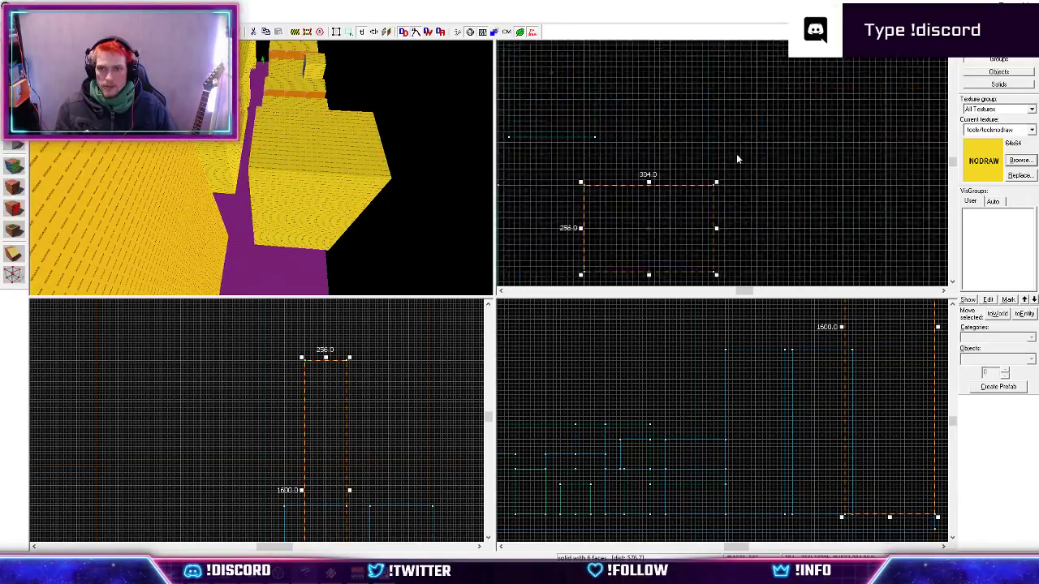
{"action": "scroll", "coordinate": [772, 136], "scroll_direction": "down", "scroll_amount": 6}
{"action": "scroll", "coordinate": [775, 134], "scroll_direction": "up", "scroll_amount": 5}
{"action": "mouse_move", "coordinate": [671, 220]}
{"action": "left_mouse_down"}
{"action": "mouse_move", "coordinate": [741, 193]}
{"action": "mouse_move", "coordinate": [703, 185]}
{"action": "left_mouse_up"}
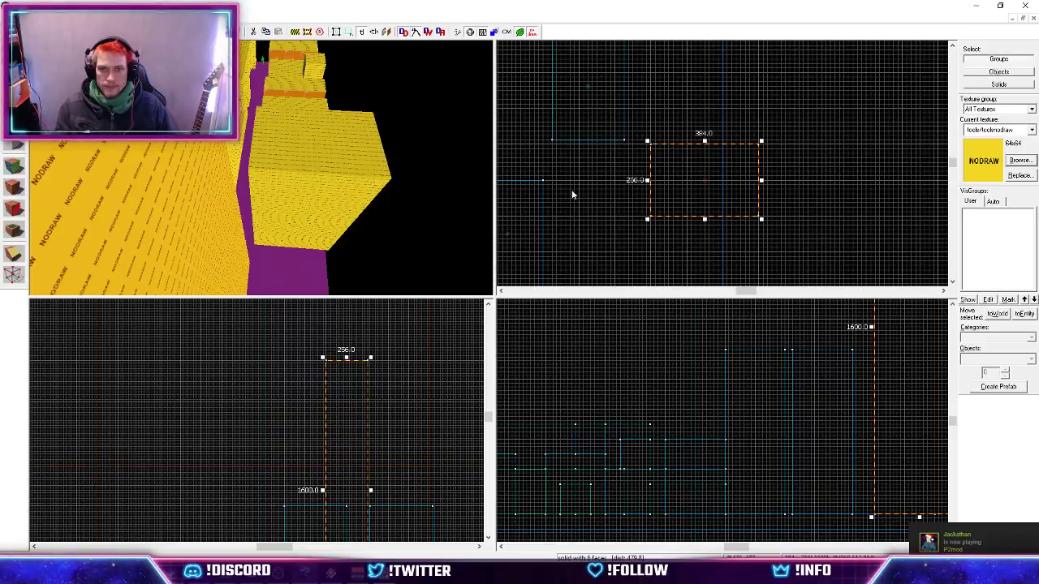
Place the neighbouring 256 by 384 unit block against the front of the tall block and shift it sideways to widen the alley, checking the reference photo.
{"action": "left_click", "coordinate": [589, 139]}
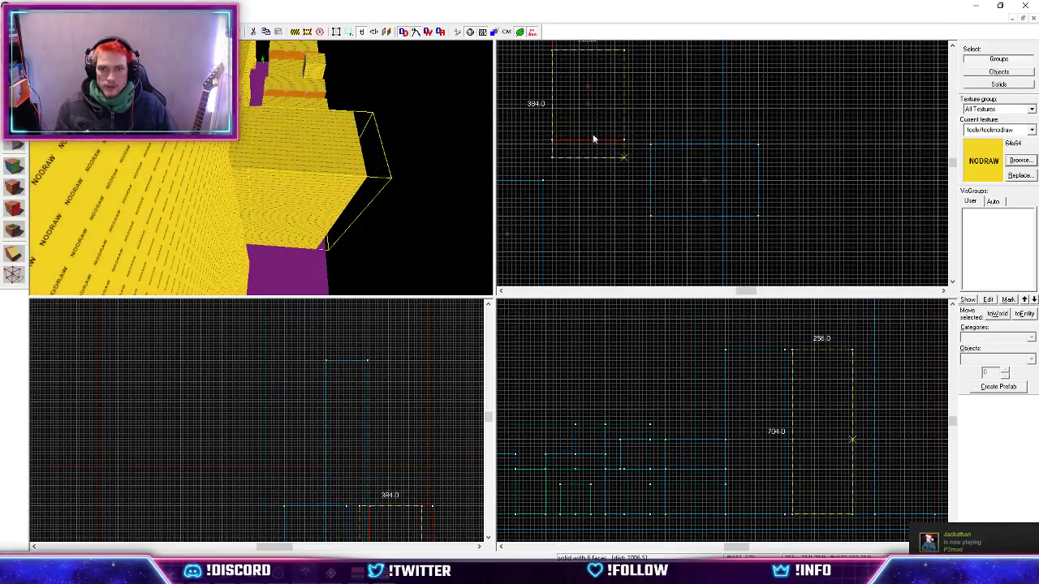
{"action": "left_click_drag", "start_coordinate": [584, 152], "coordinate": [616, 161]}
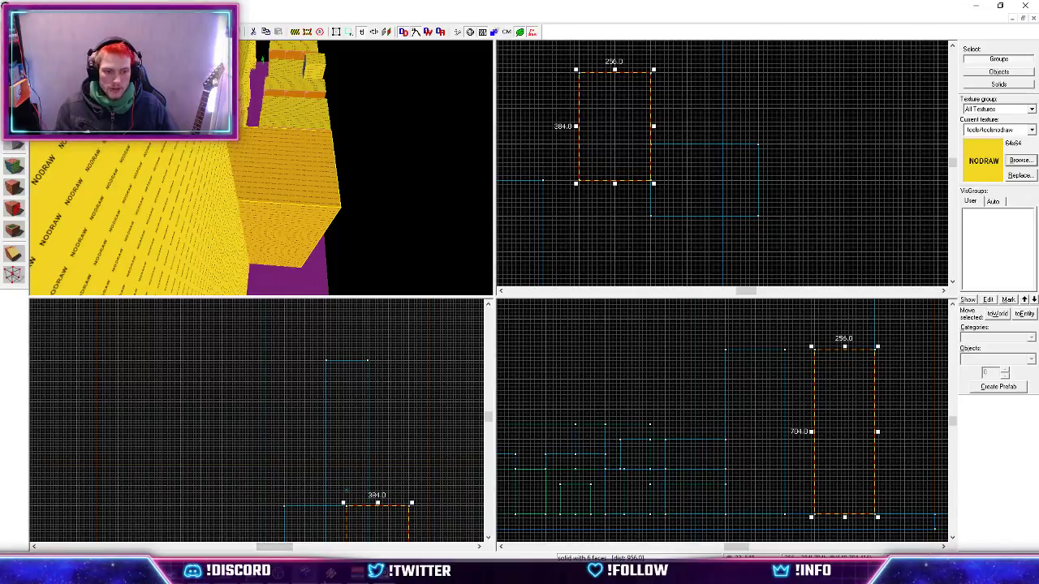
{"action": "left_click", "coordinate": [379, 578]}
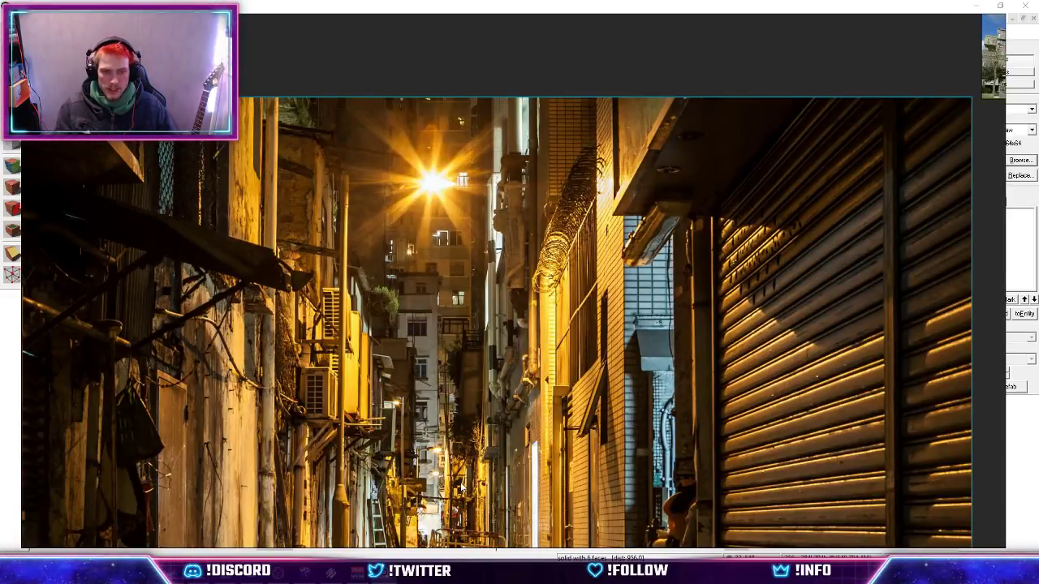
{"action": "left_click", "coordinate": [296, 576]}
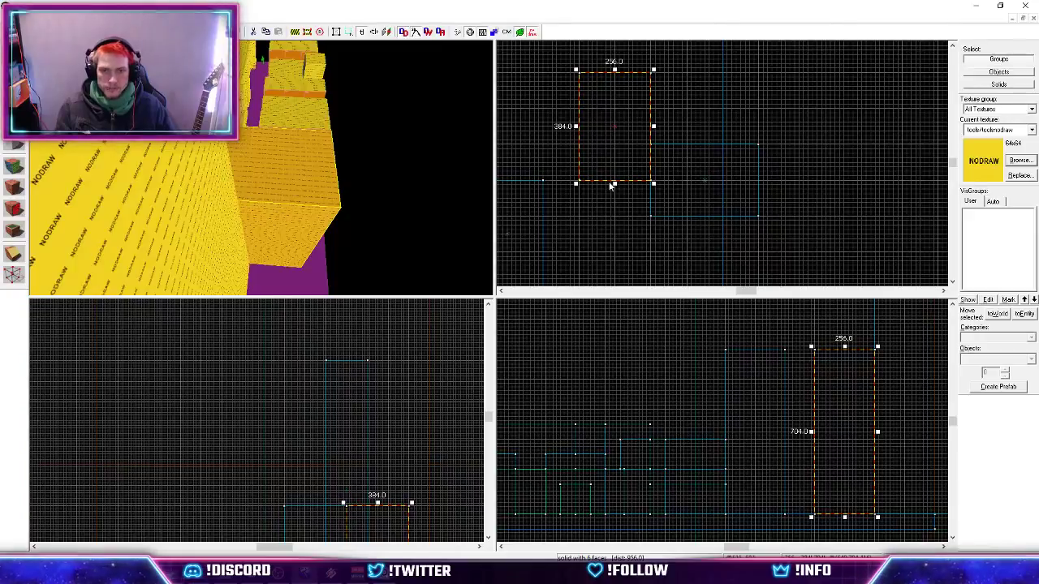
{"action": "scroll", "coordinate": [672, 203], "scroll_direction": "down", "scroll_amount": 3}
{"action": "scroll", "coordinate": [560, 180], "scroll_direction": "up", "scroll_amount": 5}
{"action": "left_click_drag", "start_coordinate": [733, 188], "coordinate": [733, 166]}
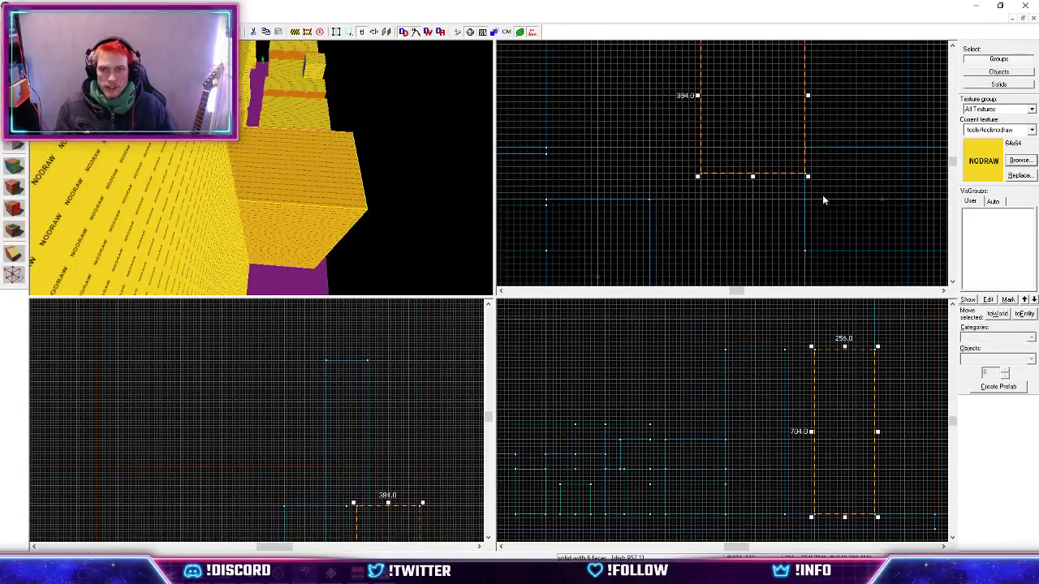
Inspect the extended alley from roof level and from the player start at street level.
{"action": "left_click", "coordinate": [801, 211]}
{"action": "left_click", "coordinate": [882, 200]}
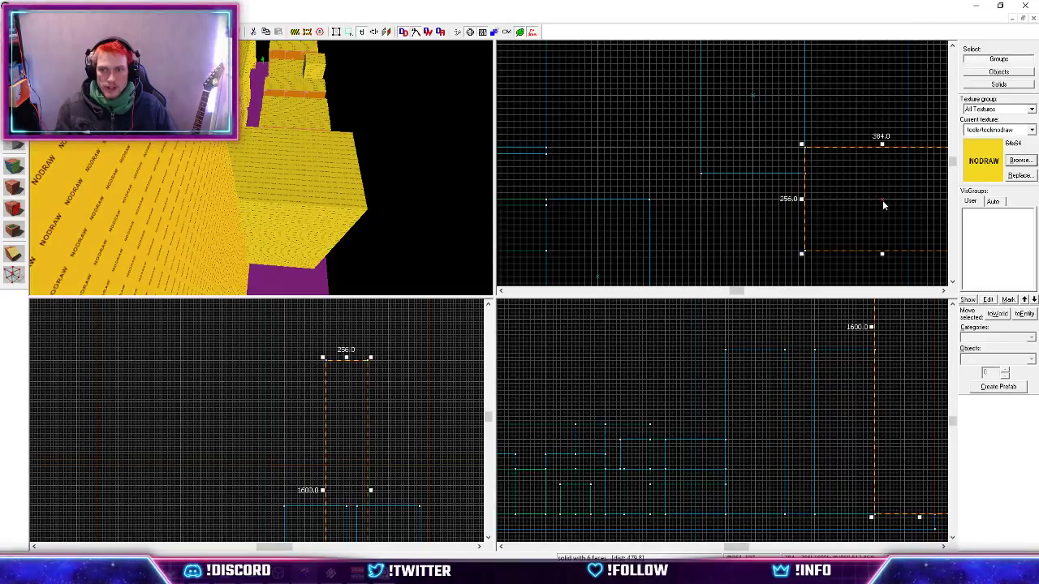
{"action": "left_click", "coordinate": [635, 204]}
{"action": "key", "text": "z"}
{"action": "key", "text": "w"}
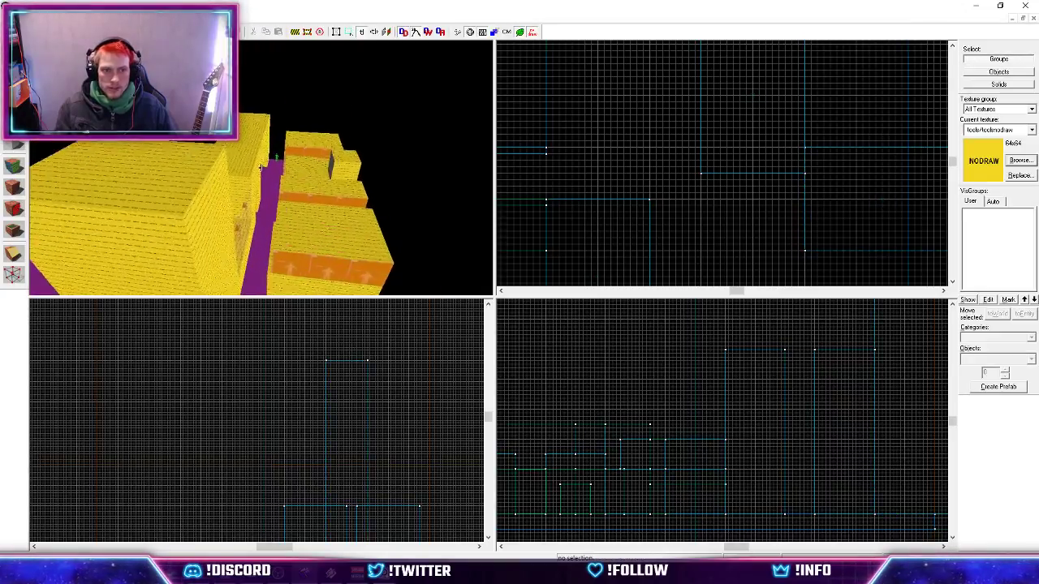
{"action": "key", "text": "w"}
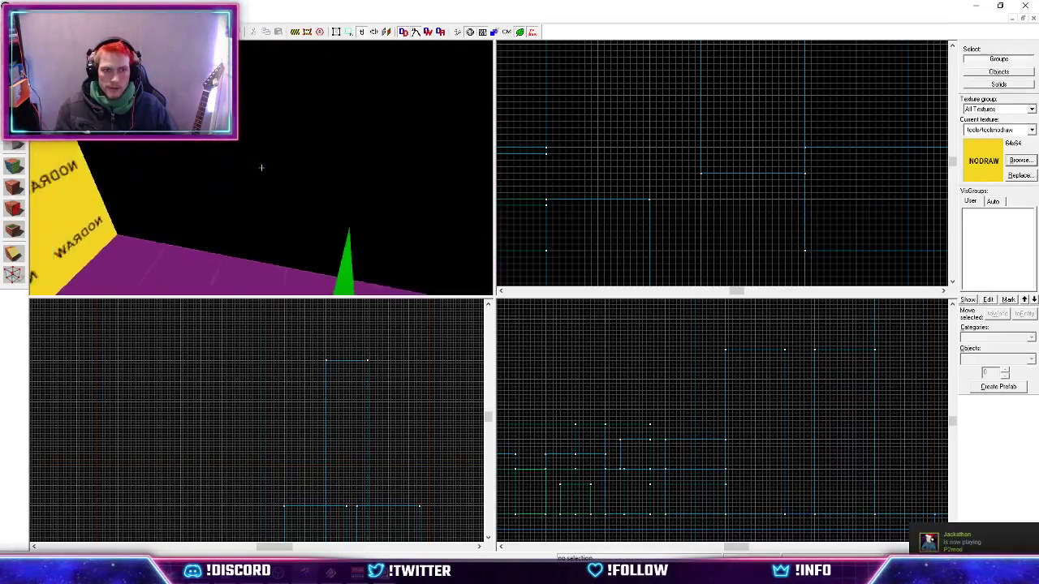
{"action": "key", "text": "s"}
{"action": "key", "text": "w"}
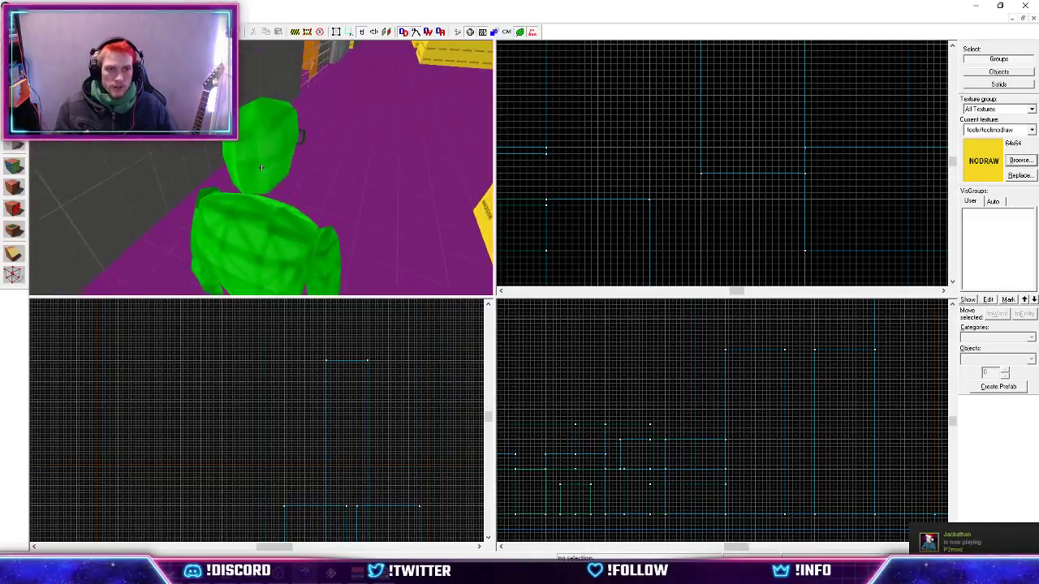
{"action": "key", "text": "w"}
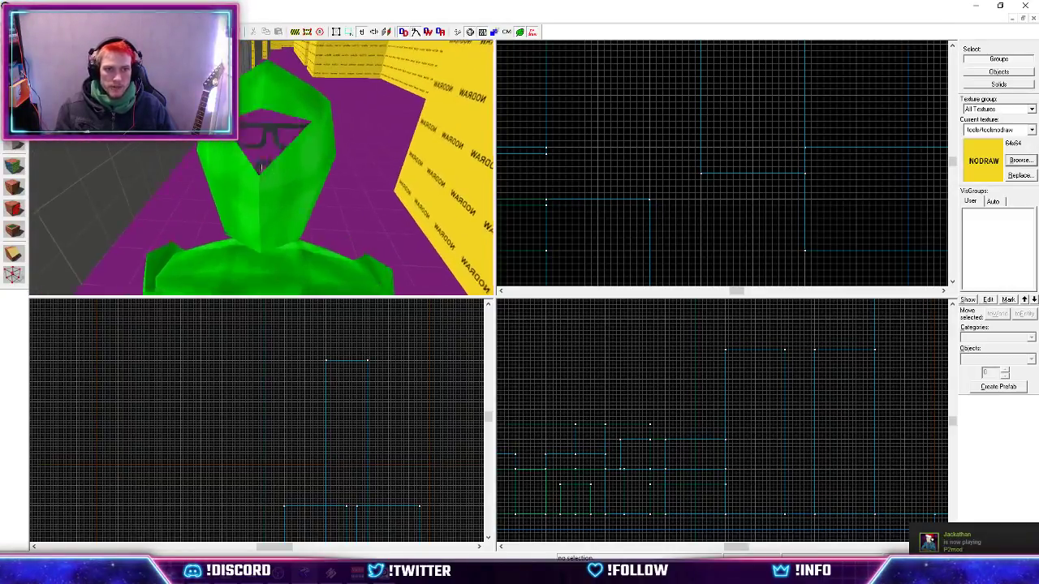
{"action": "key", "text": "w"}
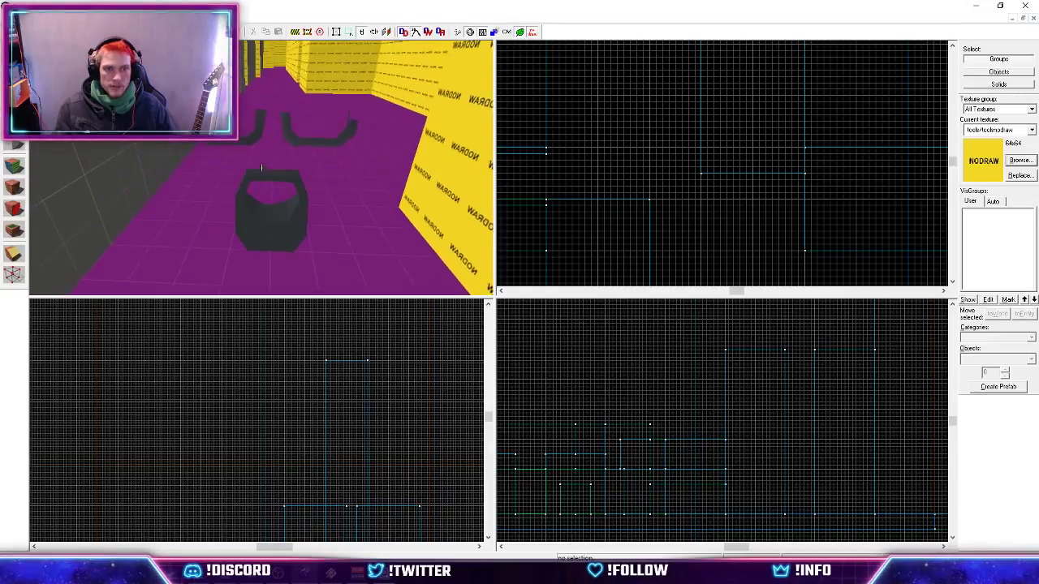
{"action": "key", "text": "w"}
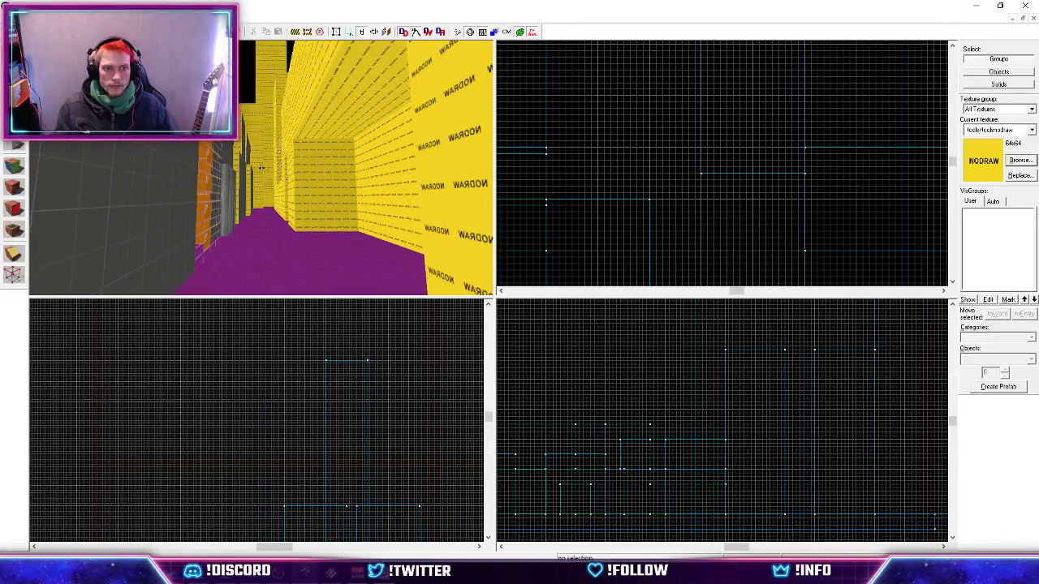
{"action": "key", "text": "z"}
Move the player start farther along the alley, beside the railed wall.
{"action": "left_click", "coordinate": [268, 183]}
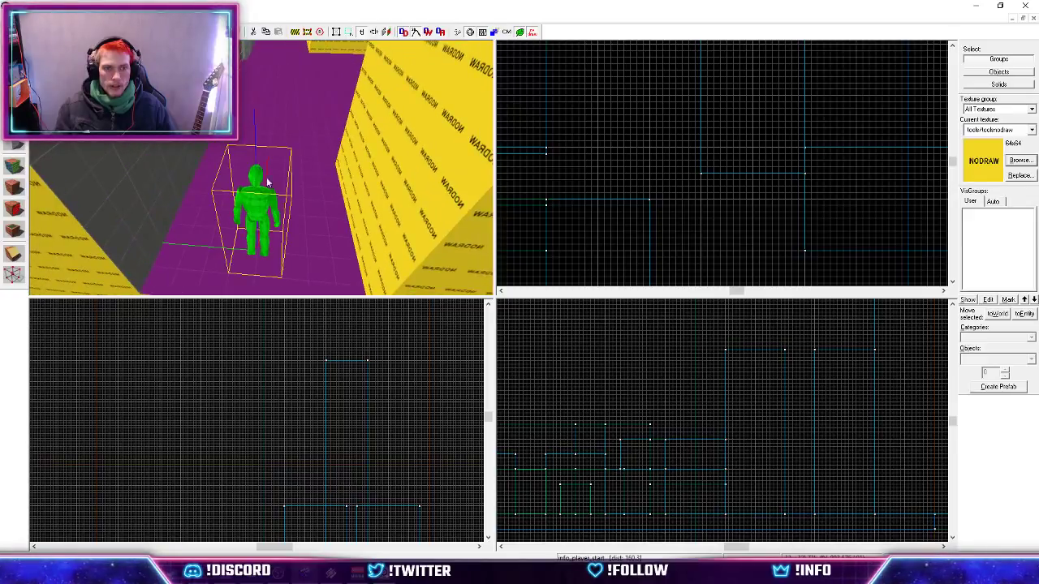
{"action": "scroll", "coordinate": [690, 186], "scroll_direction": "down", "scroll_amount": 3}
{"action": "scroll", "coordinate": [597, 183], "scroll_direction": "up", "scroll_amount": 4}
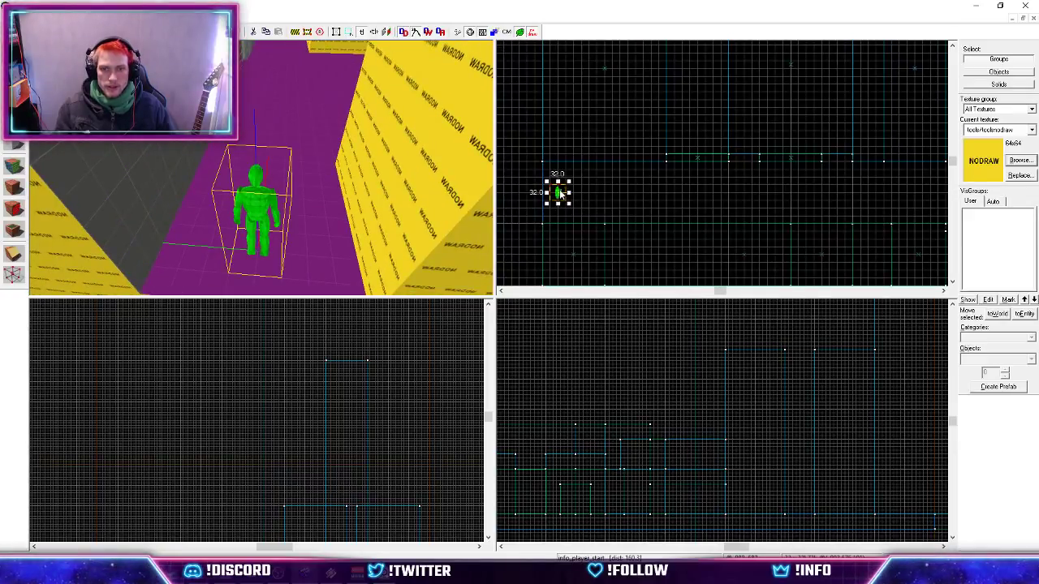
{"action": "left_click_drag", "start_coordinate": [560, 193], "coordinate": [734, 199], "text": "shift"}
Look down the alley from the player start's eye level and compare the blocks at its far end with the reference photo.
{"action": "key", "text": "z"}
{"action": "key", "text": "w"}
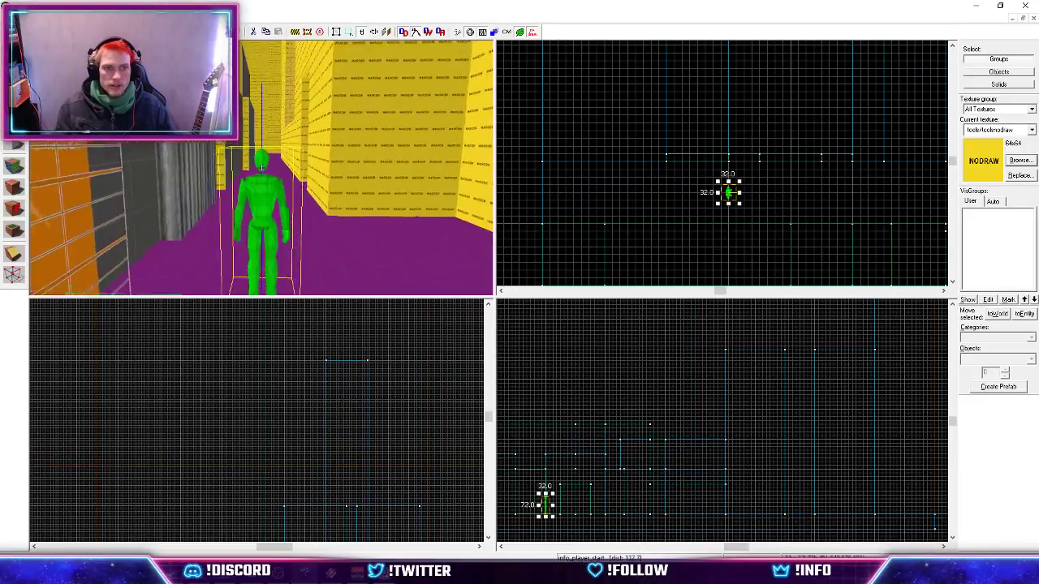
{"action": "key", "text": "w"}
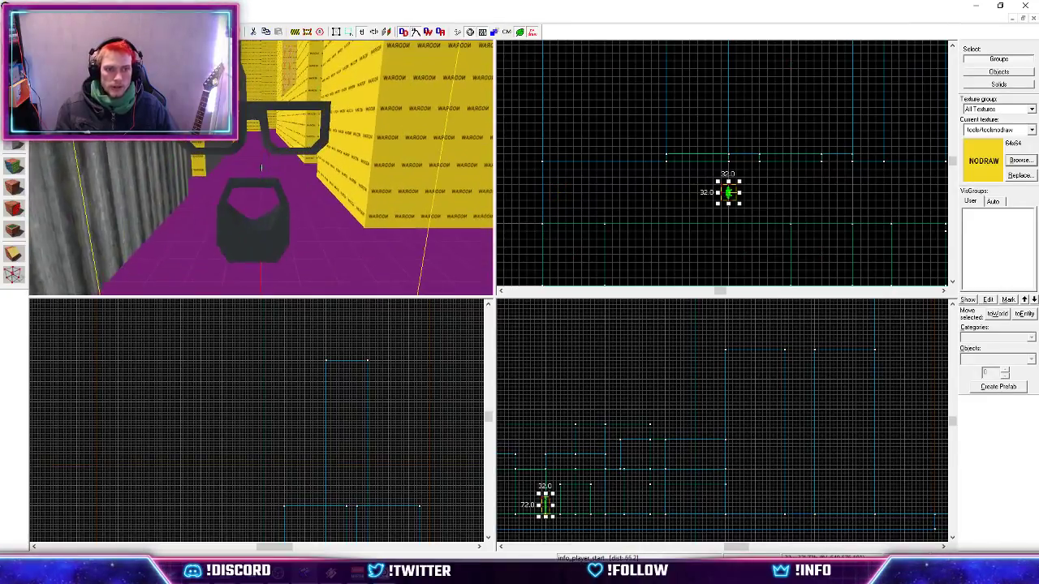
{"action": "key", "text": "w"}
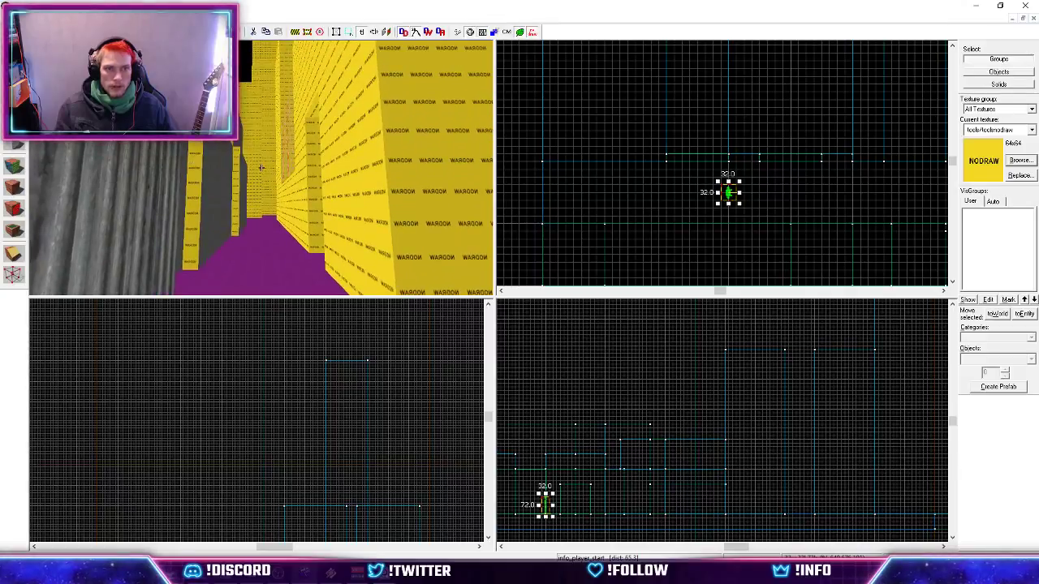
{"action": "left_click", "coordinate": [253, 129]}
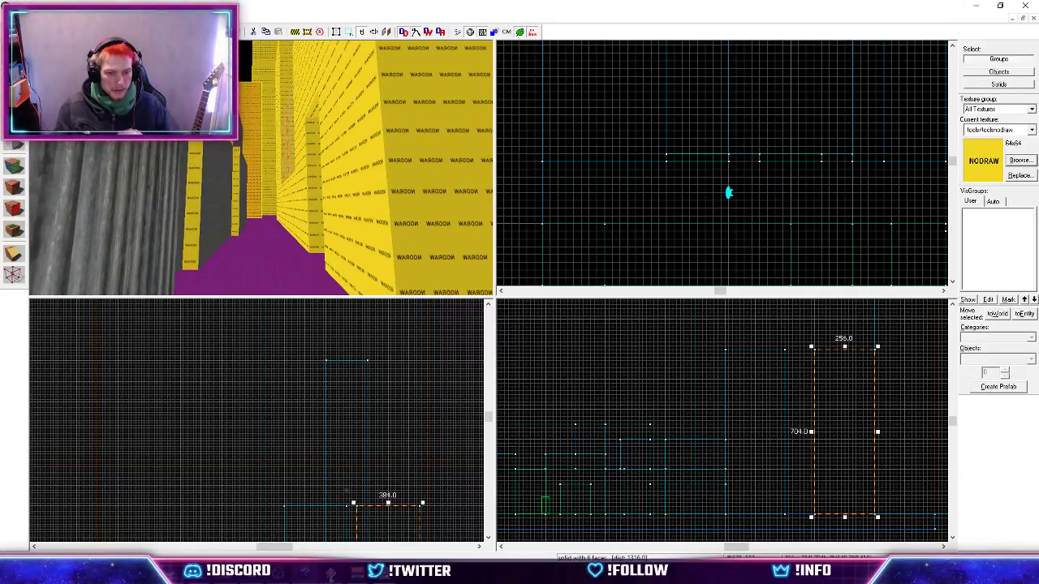
{"action": "key", "text": "alt+Tab"}
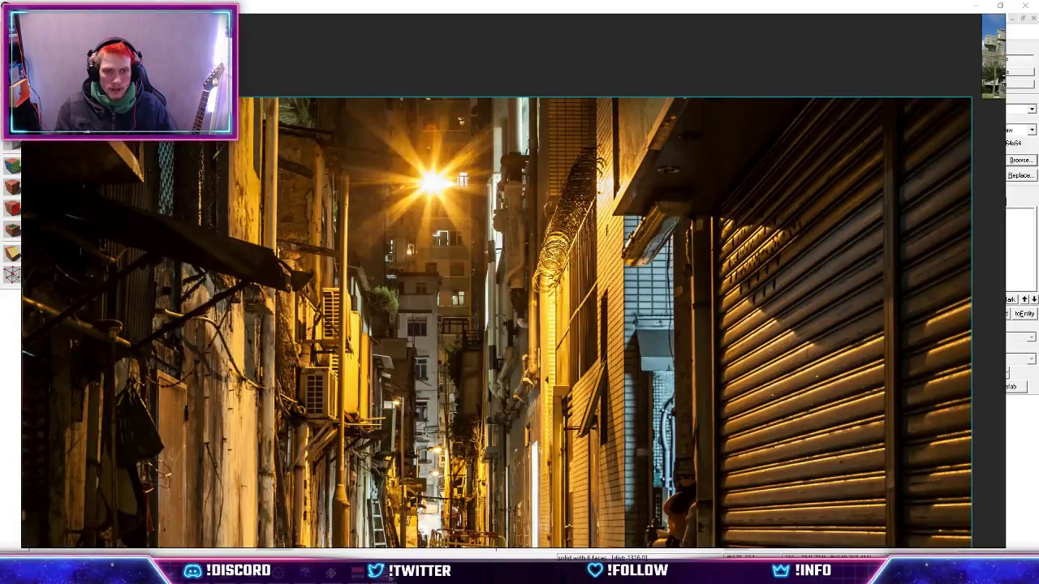
{"action": "key", "text": "alt+Tab"}
{"action": "key", "text": "alt+Tab"}
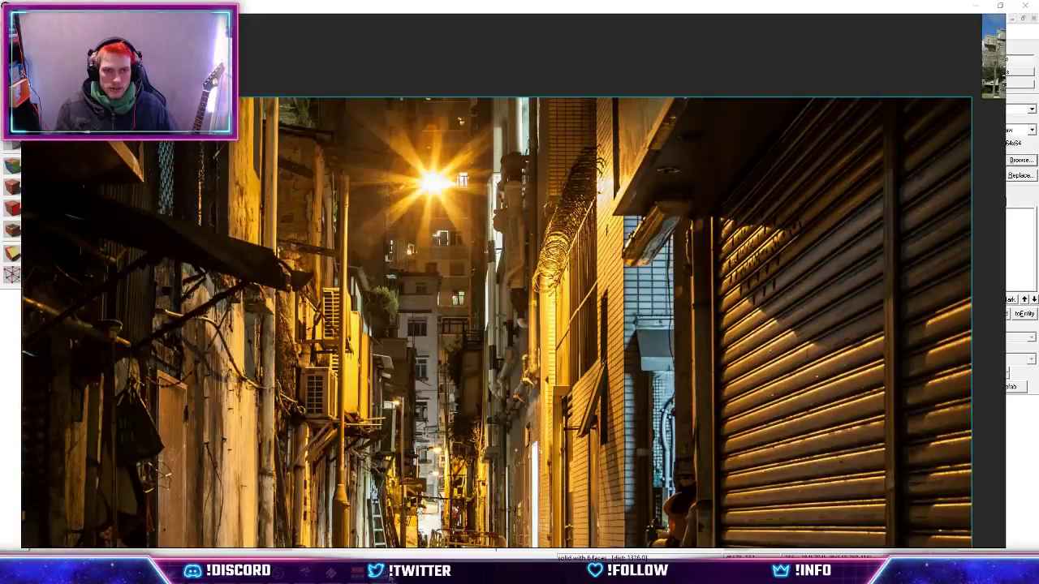
{"action": "key", "text": "alt+Tab"}
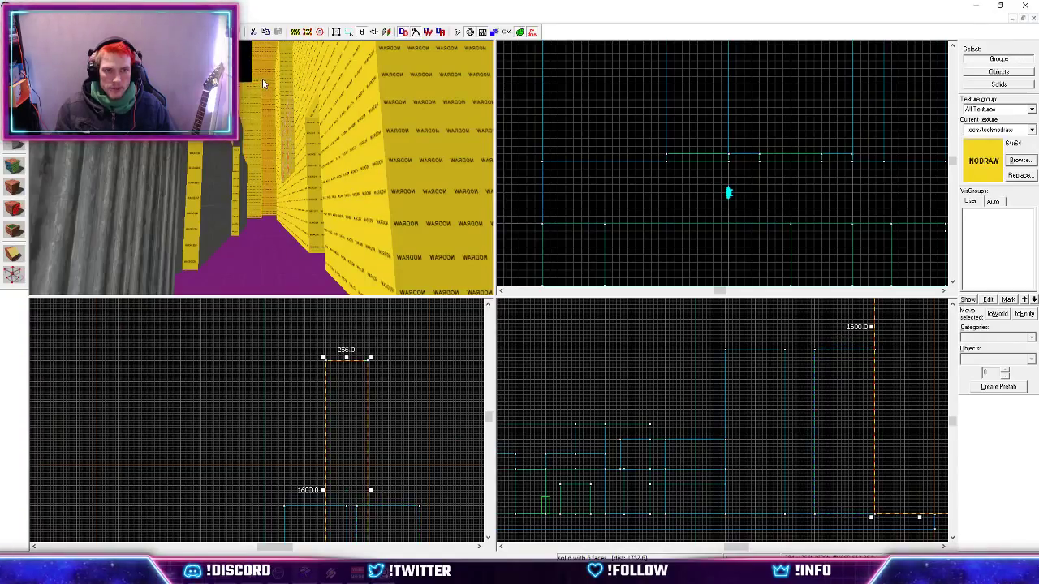
Stretch the 1600 unit tall background block at the alley's far end to twice its 256 unit width and check the reference photo.
{"action": "scroll", "coordinate": [672, 215], "scroll_direction": "down", "scroll_amount": 2}
{"action": "mouse_move", "coordinate": [881, 199]}
{"action": "left_mouse_down"}
{"action": "mouse_move", "coordinate": [686, 158]}
{"action": "mouse_move", "coordinate": [725, 109]}
{"action": "mouse_move", "coordinate": [726, 53]}
{"action": "left_mouse_up"}
{"action": "scroll", "coordinate": [696, 162], "scroll_direction": "up", "scroll_amount": 3}
{"action": "left_click", "coordinate": [703, 259]}
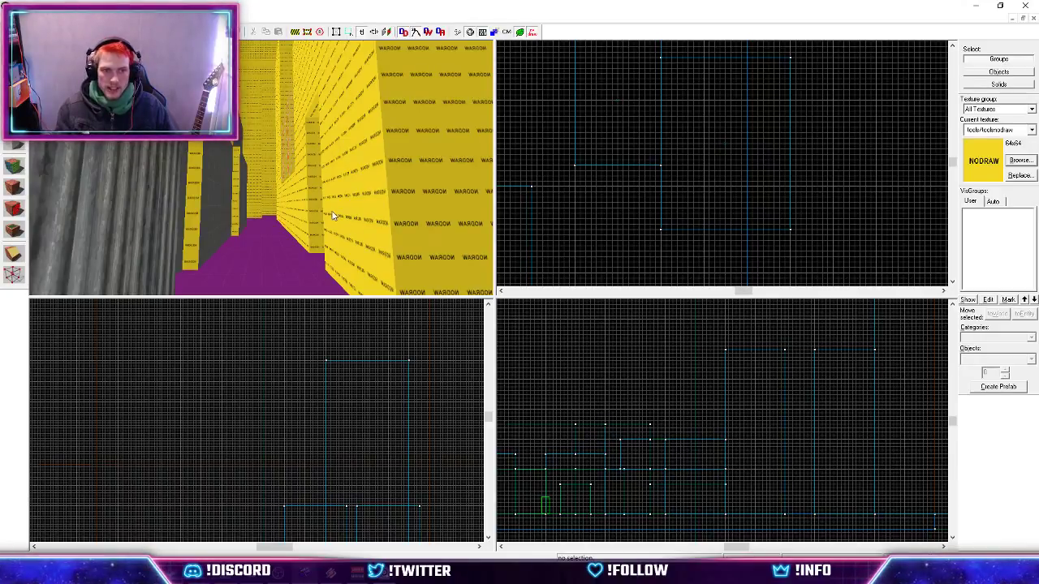
{"action": "key", "text": "alt+Tab"}
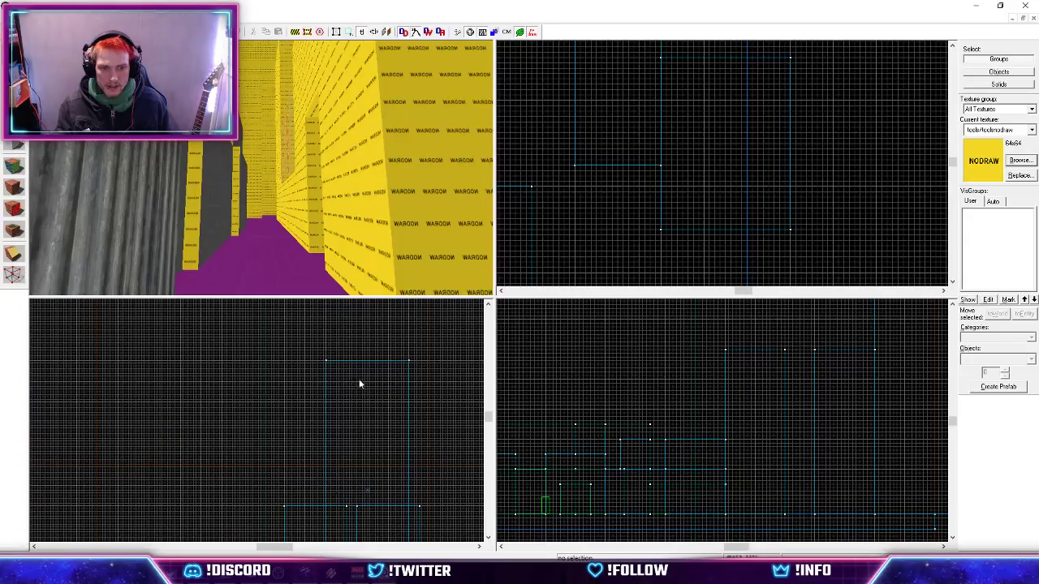
Lower the 256 unit high block around the corrugated metal panel to a height of 192 units.
{"action": "key", "text": "z"}
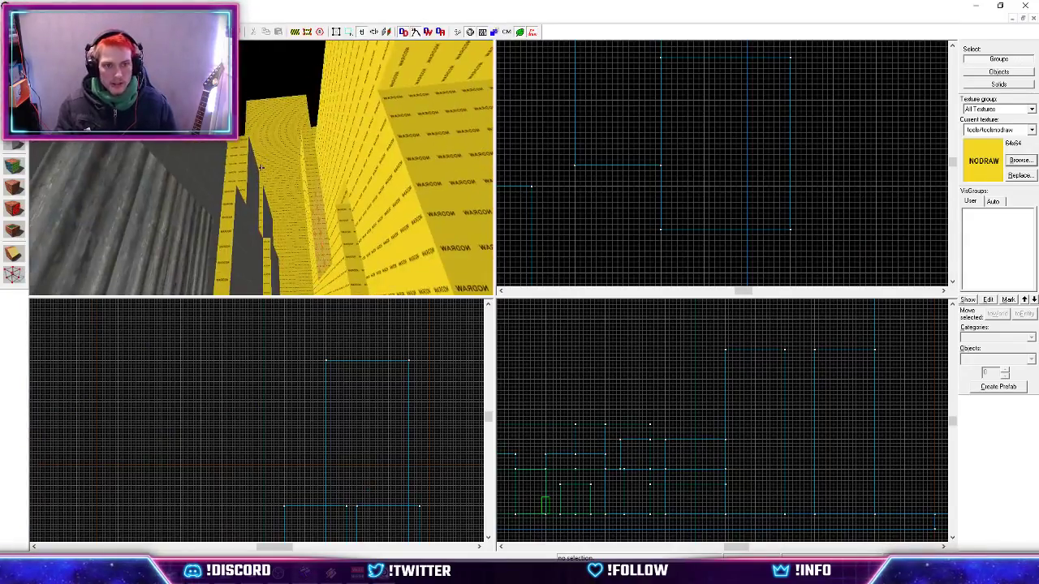
{"action": "key", "text": "z"}
{"action": "left_click", "coordinate": [545, 480]}
{"action": "scroll", "coordinate": [563, 462], "scroll_direction": "up", "scroll_amount": 3}
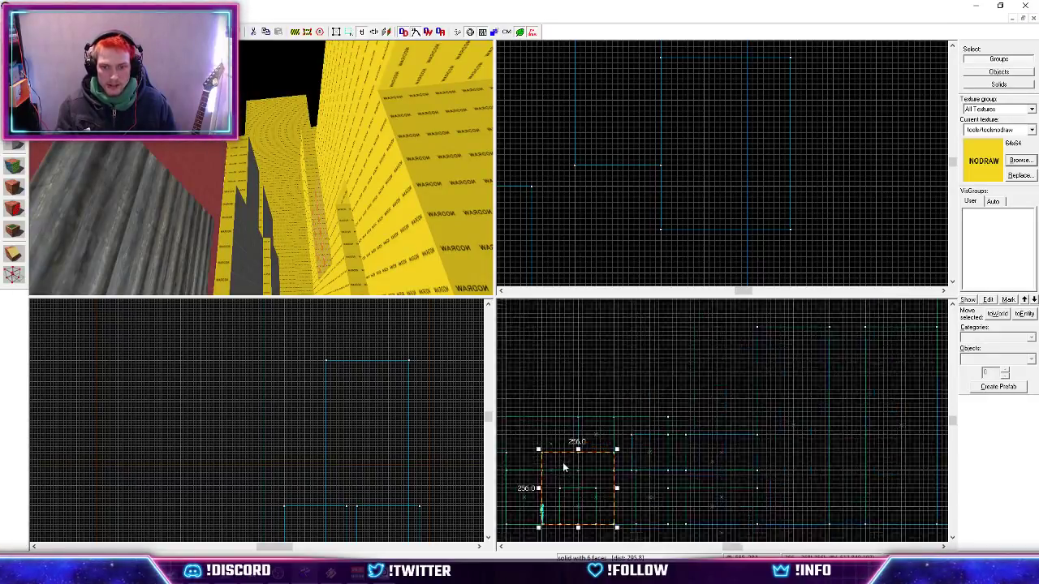
{"action": "left_click_drag", "start_coordinate": [593, 438], "coordinate": [593, 478]}
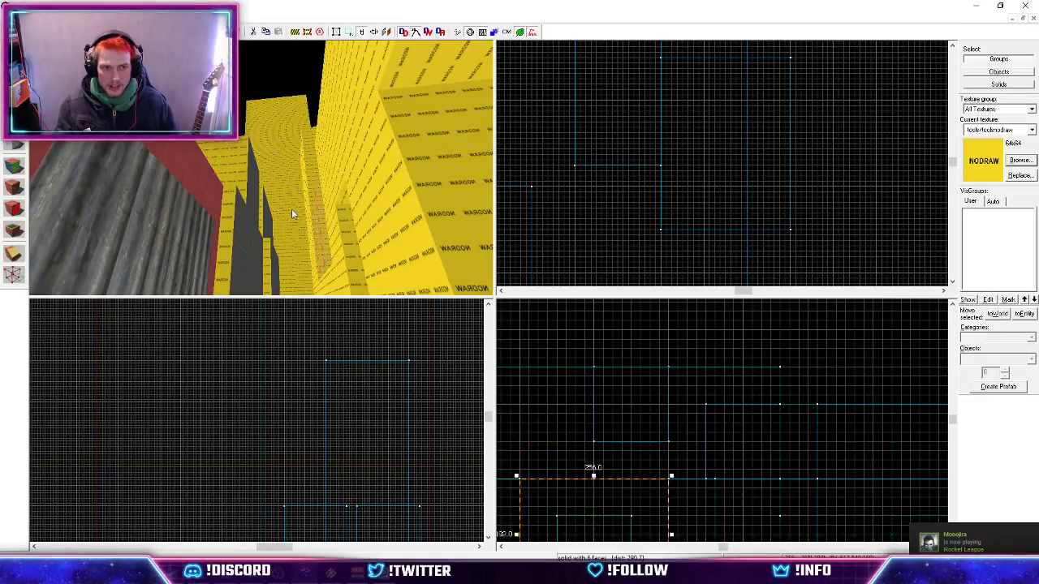
Clone the 128 by 384 unit upper block onto the lowered block around the corrugated panel, with its front set slightly back.
{"action": "left_click", "coordinate": [250, 174]}
{"action": "scroll", "coordinate": [730, 158], "scroll_direction": "down", "scroll_amount": 3}
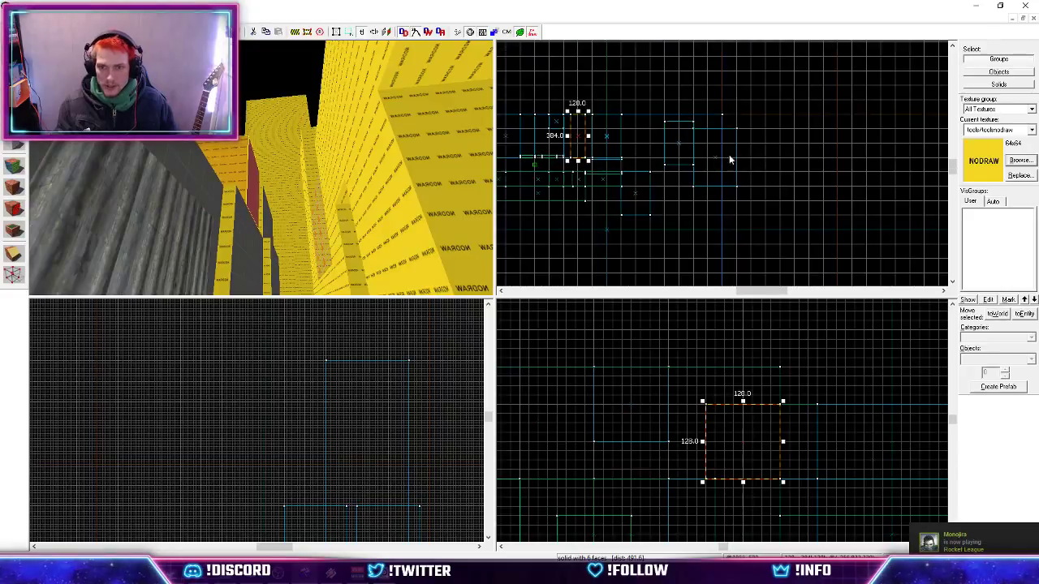
{"action": "scroll", "coordinate": [724, 204], "scroll_direction": "up", "scroll_amount": 4}
{"action": "left_click_drag", "start_coordinate": [774, 213], "coordinate": [685, 218], "text": "shift"}
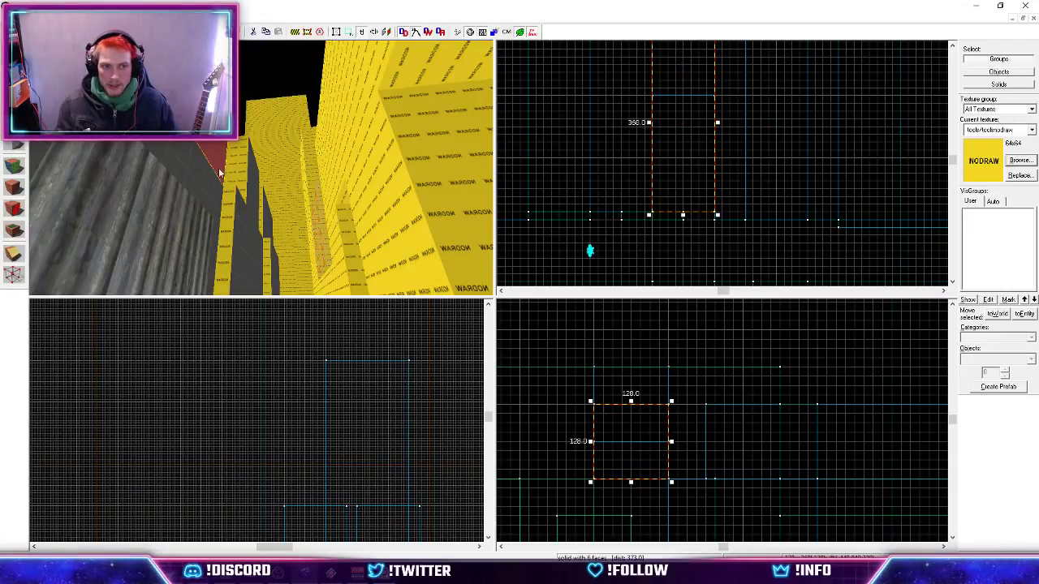
{"action": "left_click", "coordinate": [919, 260]}
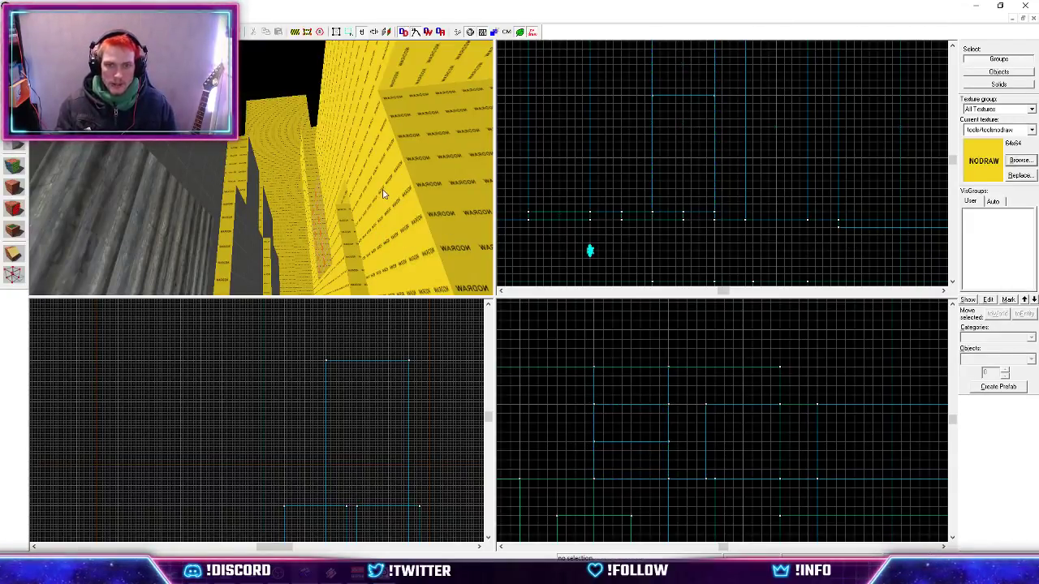
Inspect the rearranged upper blocks by looking both ways along the alley.
{"action": "key", "text": "z"}
{"action": "key", "text": "w"}
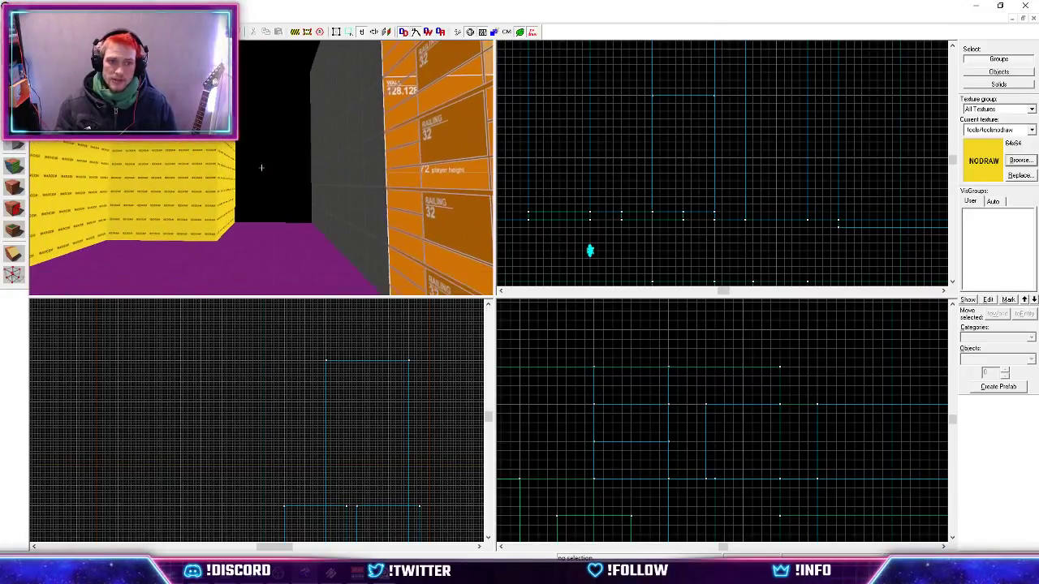
{"action": "key", "text": "w"}
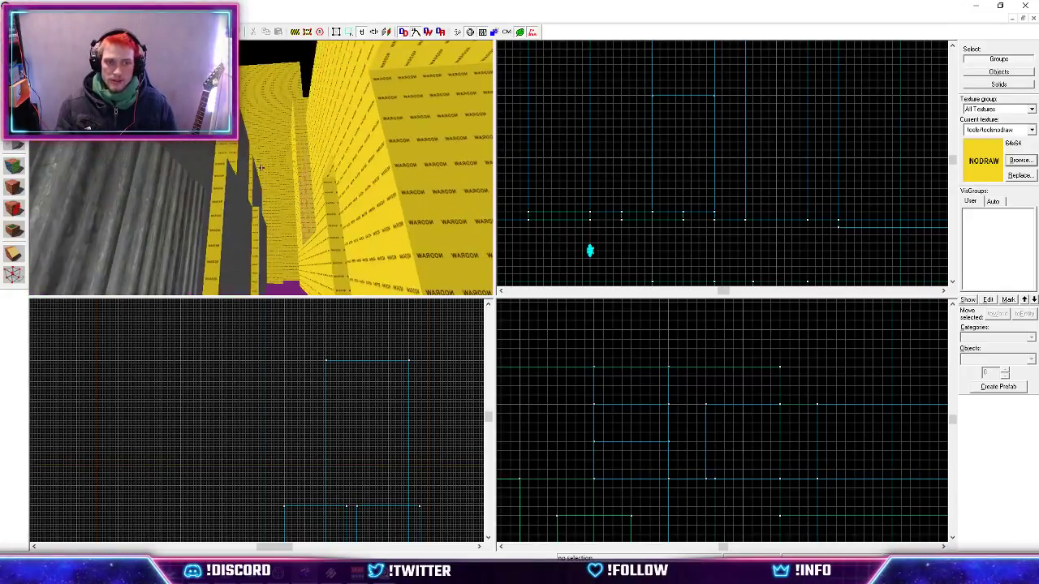
{"action": "key", "text": "w"}
{"action": "key", "text": "z"}
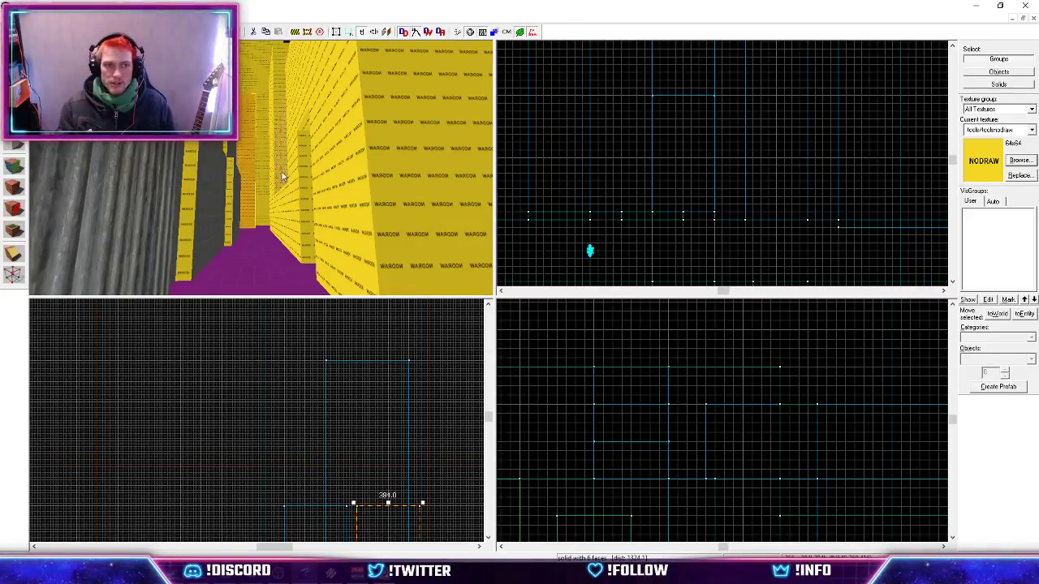
Select the alley-facing face of the nearer tall background block and choose the dev/dev_measuregeneric30 texture for it.
{"action": "key", "text": "z"}
{"action": "key", "text": "z"}
{"action": "key", "text": "shift+a"}
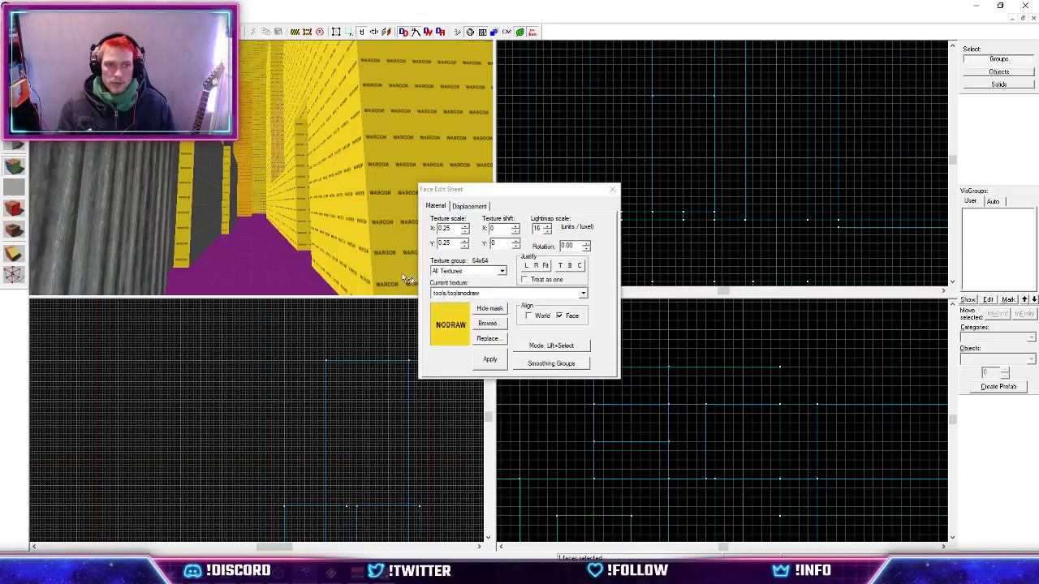
{"action": "left_click", "coordinate": [487, 324]}
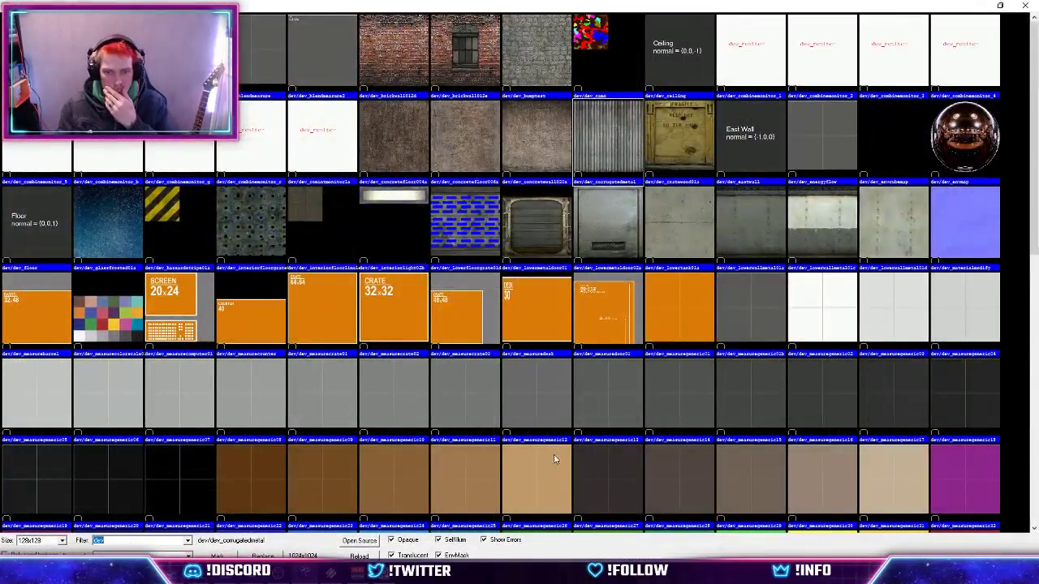
{"action": "double_click", "coordinate": [849, 477]}
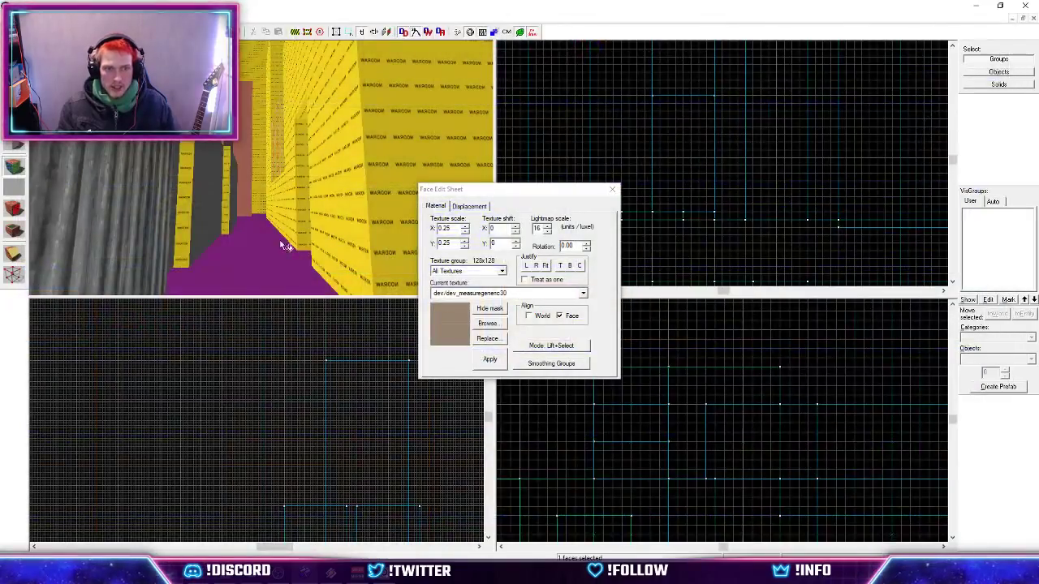
Apply the dev/dev_measuregeneric40 texture to the visible face of the tall background block behind it.
{"action": "key", "text": "w"}
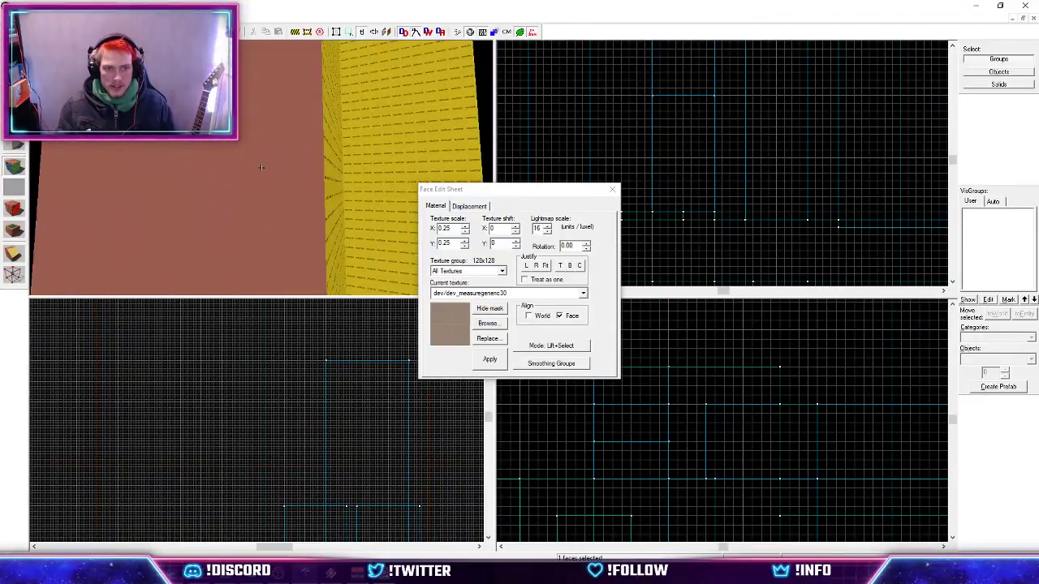
{"action": "key", "text": "z"}
{"action": "left_click", "coordinate": [262, 167]}
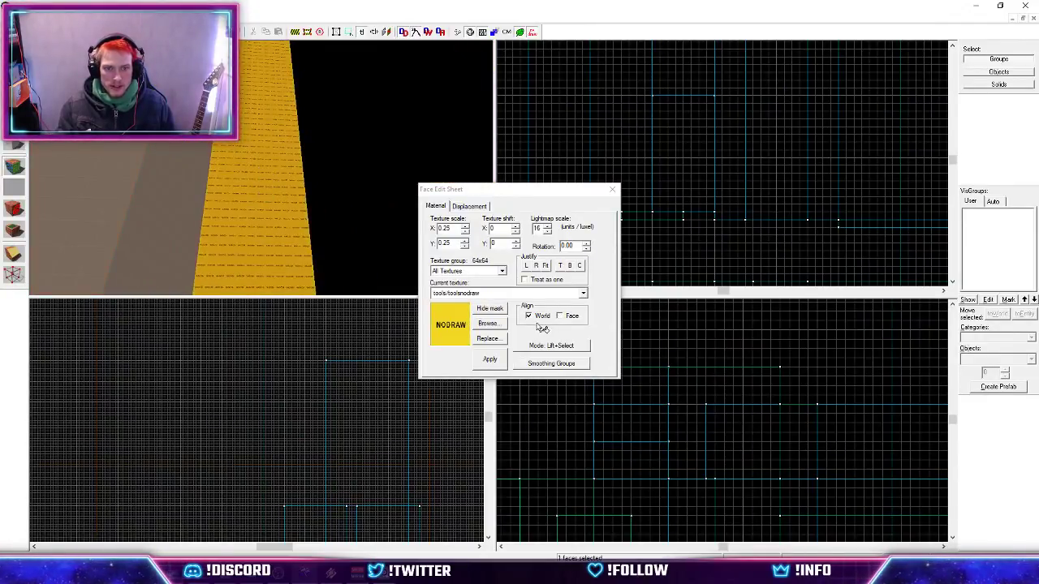
{"action": "left_click", "coordinate": [498, 325]}
{"action": "scroll", "coordinate": [591, 411], "scroll_direction": "down", "scroll_amount": 5}
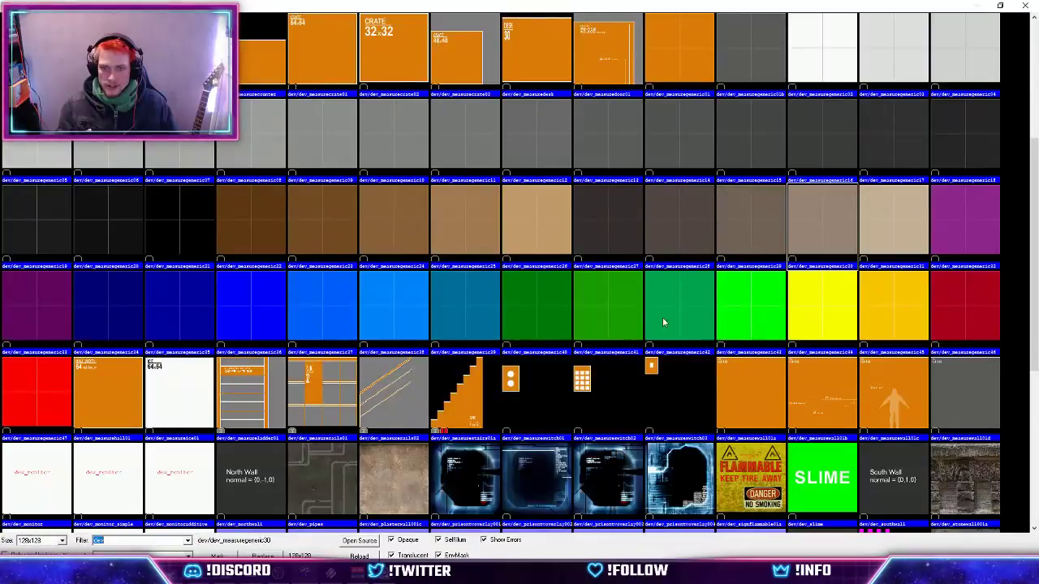
{"action": "double_click", "coordinate": [540, 306]}
{"action": "left_click", "coordinate": [490, 361]}
{"action": "key", "text": "z"}
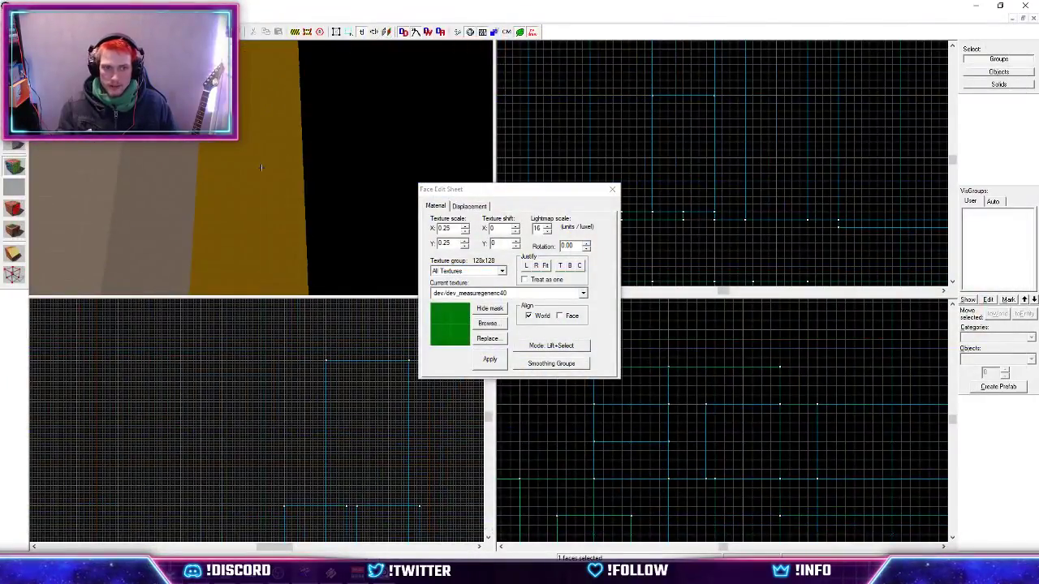
Examine the recoloured background buildings and the nodraw walls from street level against the reference alley photo.
{"action": "key", "text": "s"}
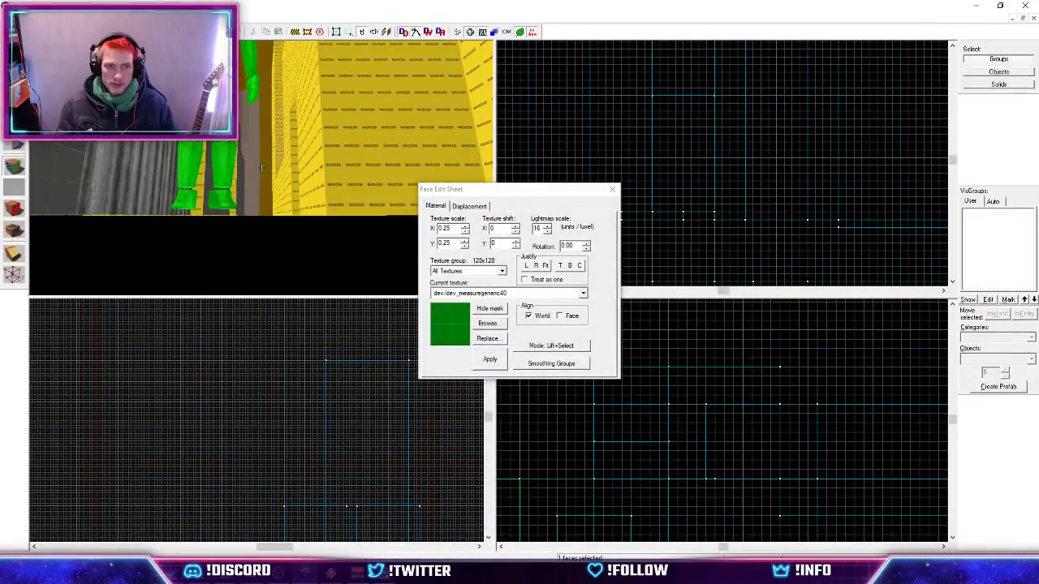
{"action": "key", "text": "w"}
{"action": "key", "text": "s"}
{"action": "key", "text": "w"}
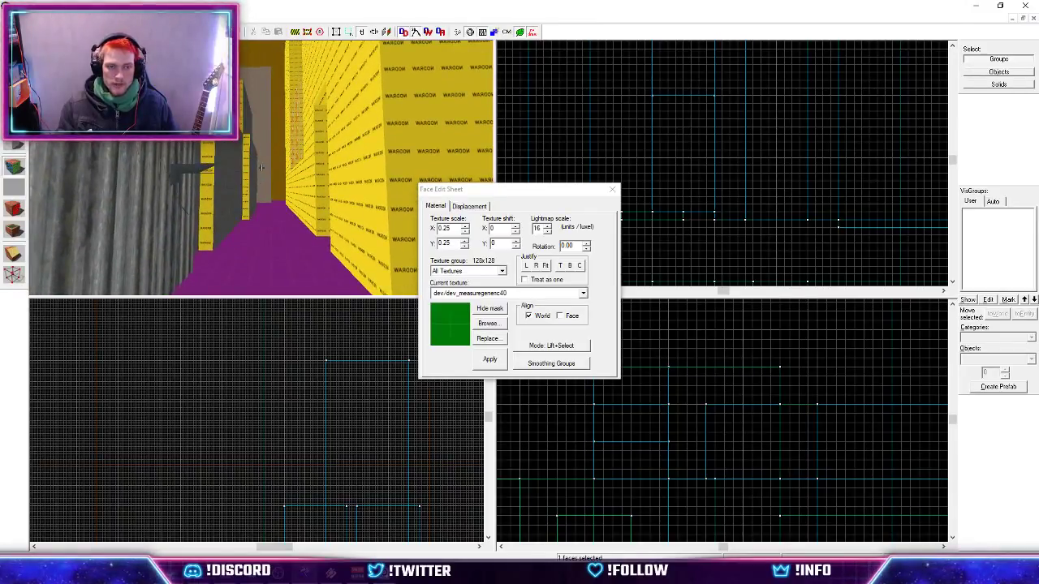
{"action": "key", "text": "z"}
{"action": "left_click", "coordinate": [343, 203]}
{"action": "key", "text": "z"}
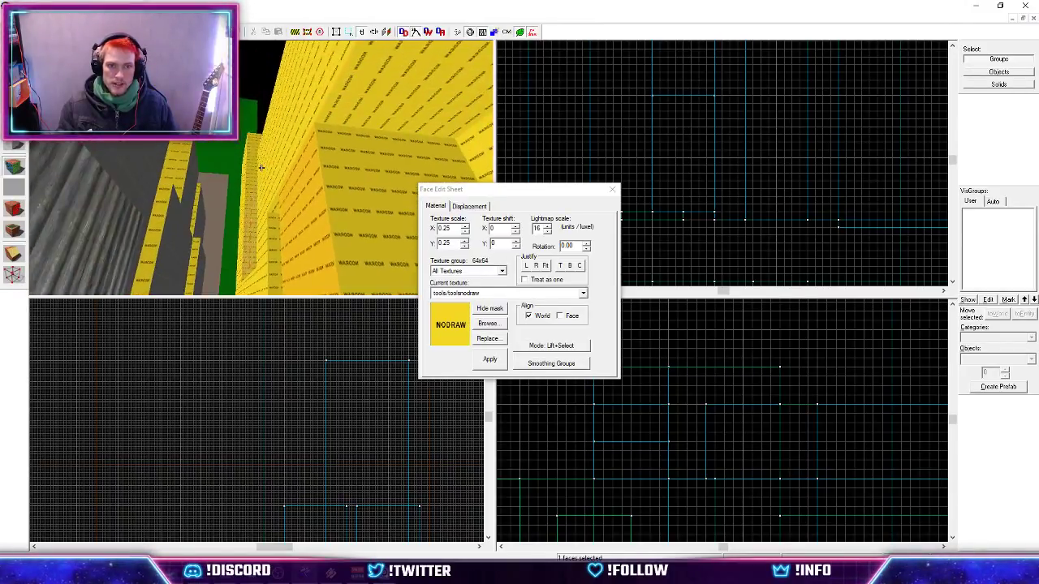
{"action": "key", "text": "z"}
{"action": "left_click", "coordinate": [313, 139]}
{"action": "left_click", "coordinate": [389, 574]}
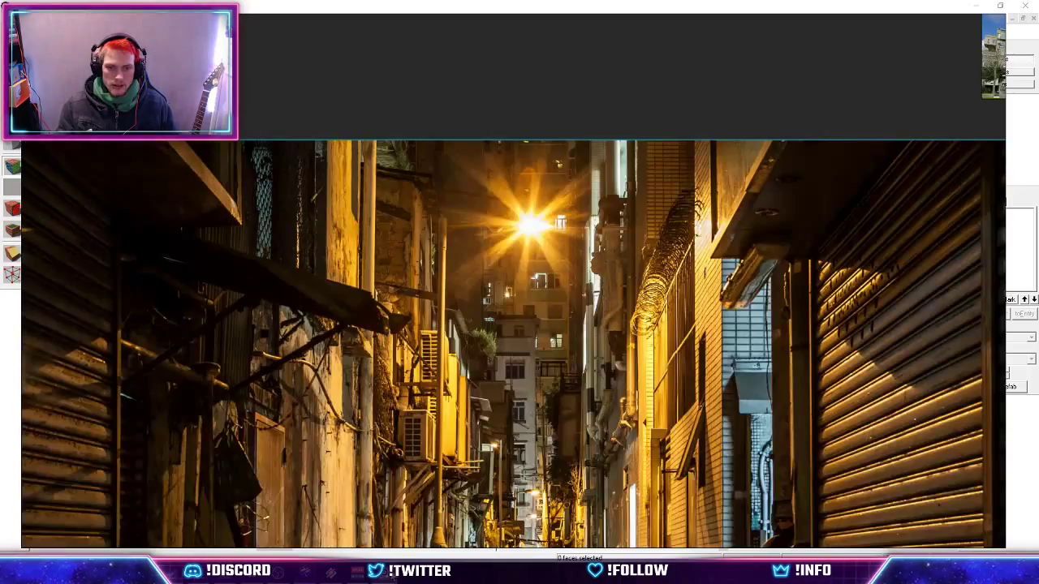
{"action": "middle_click_drag", "start_coordinate": [659, 375], "coordinate": [595, 214]}
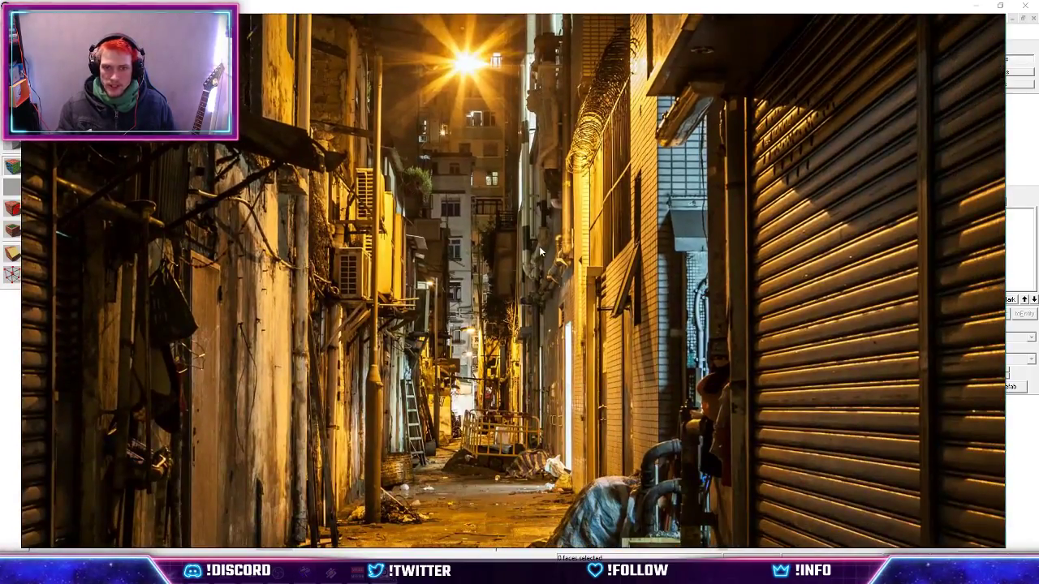
{"action": "key", "text": "alt+Tab"}
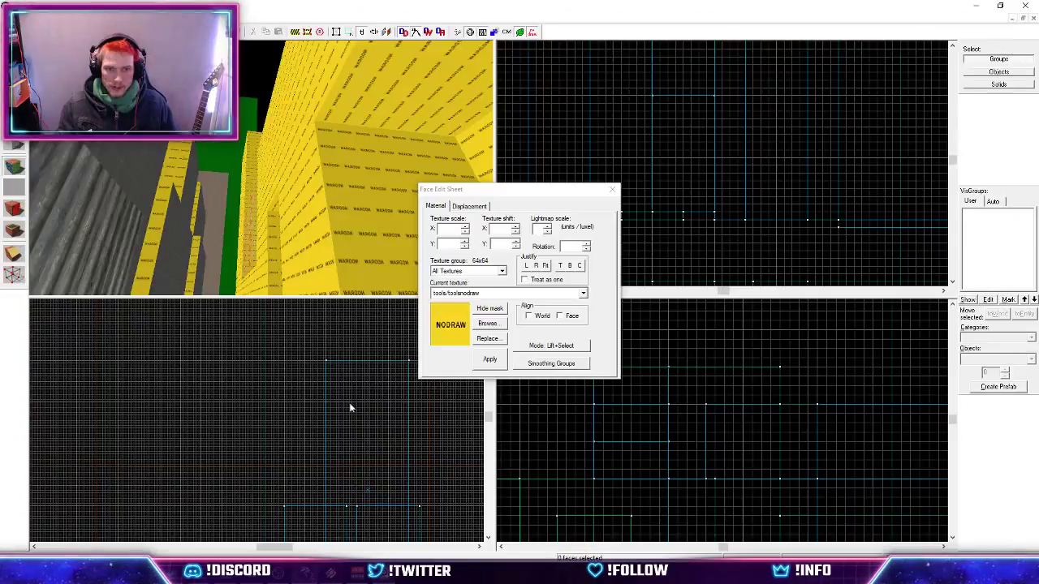
Divide the 256 by 384 unit block beside the railed wall into 128 unit wide halves and extend one half slightly into the alley.
{"action": "key", "text": "w"}
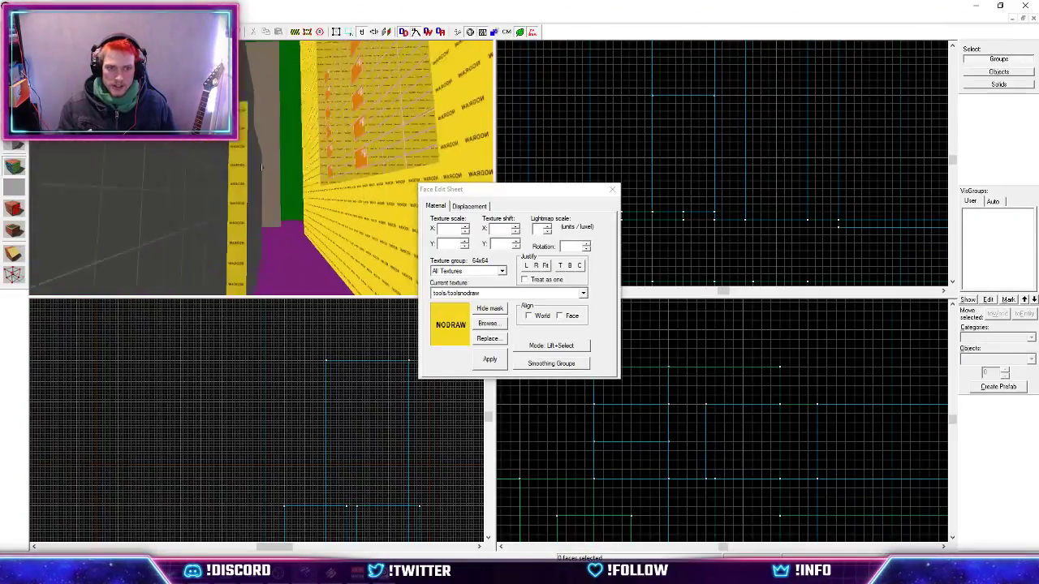
{"action": "key", "text": "w"}
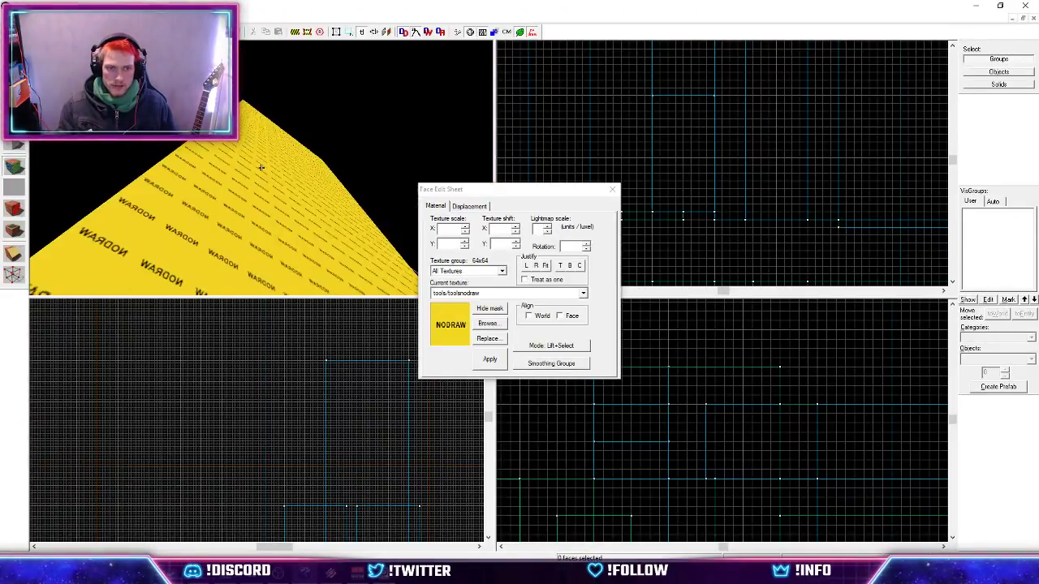
{"action": "key", "text": "w"}
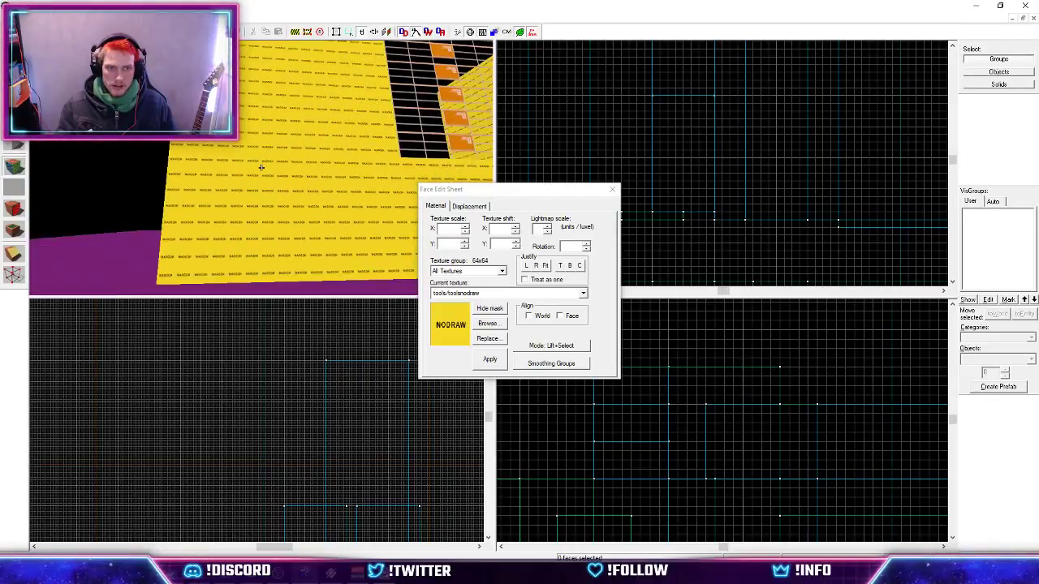
{"action": "key", "text": "z"}
{"action": "key", "text": "shift+s"}
{"action": "left_click", "coordinate": [220, 160]}
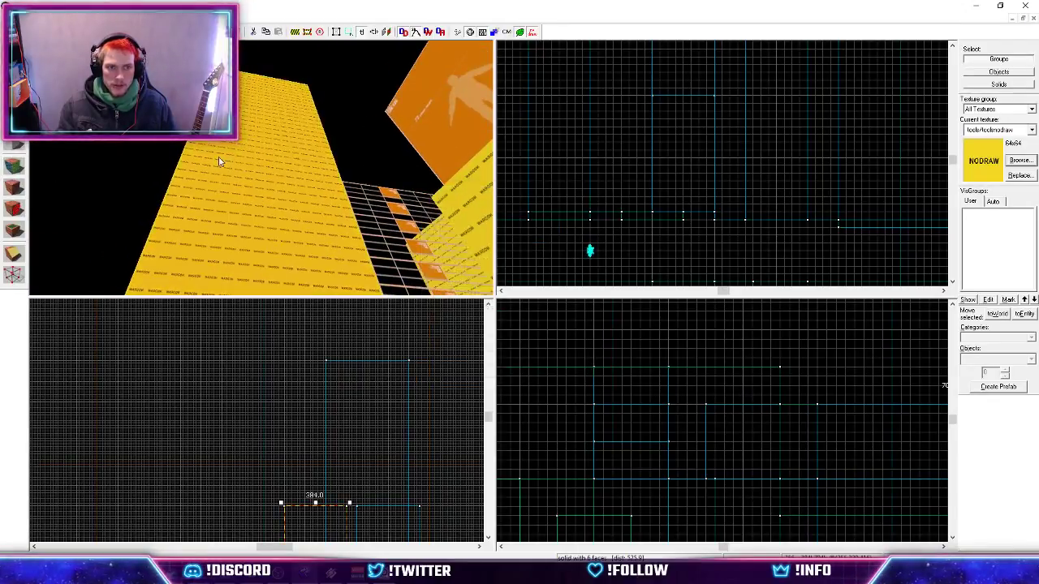
{"action": "scroll", "coordinate": [639, 148], "scroll_direction": "down", "scroll_amount": 8}
{"action": "scroll", "coordinate": [733, 185], "scroll_direction": "up", "scroll_amount": 6}
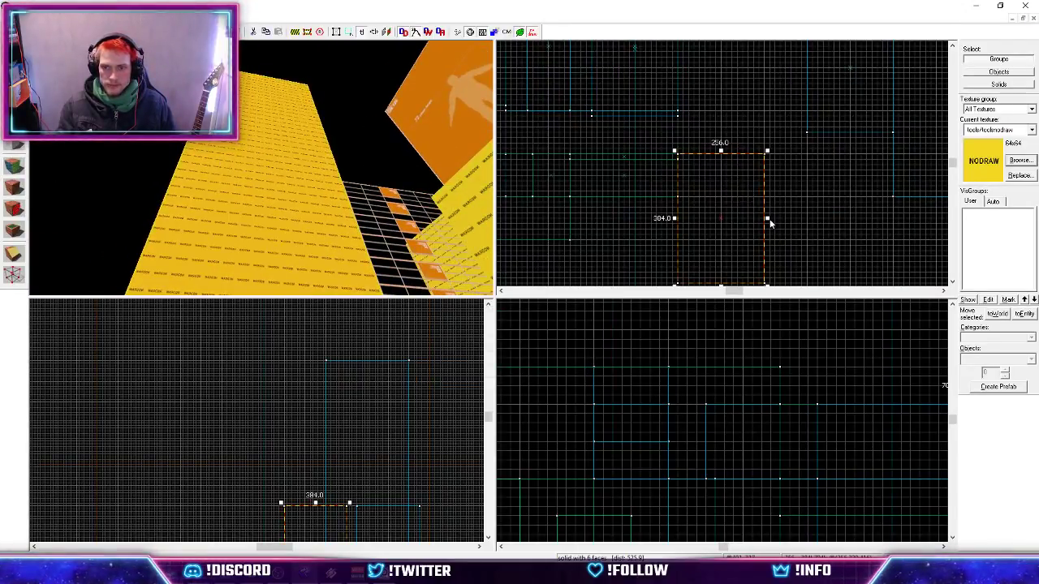
{"action": "mouse_move", "coordinate": [769, 218]}
{"action": "left_mouse_down"}
{"action": "mouse_move", "coordinate": [724, 224]}
{"action": "mouse_move", "coordinate": [748, 237]}
{"action": "left_mouse_up"}
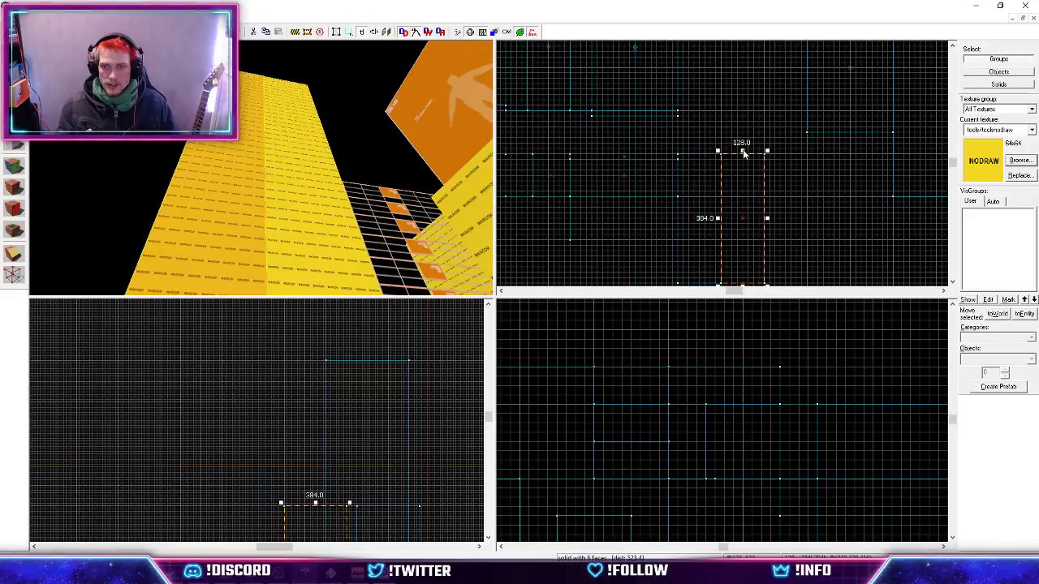
{"action": "mouse_move", "coordinate": [744, 153]}
{"action": "left_mouse_down"}
{"action": "mouse_move", "coordinate": [746, 163]}
{"action": "mouse_move", "coordinate": [746, 150]}
{"action": "left_mouse_up"}
{"action": "key", "text": "Escape"}
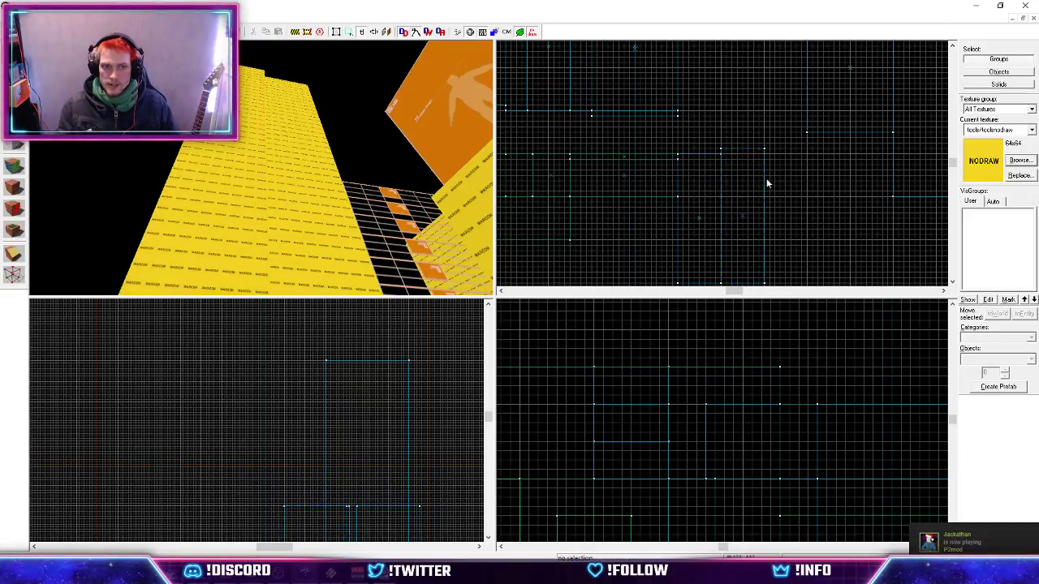
Select the alley-facing nodraw faces of the railed building and its adjoining blocks and apply the dev/dev_measuregeneric02 texture to them.
{"action": "key", "text": "z"}
{"action": "key", "text": "w"}
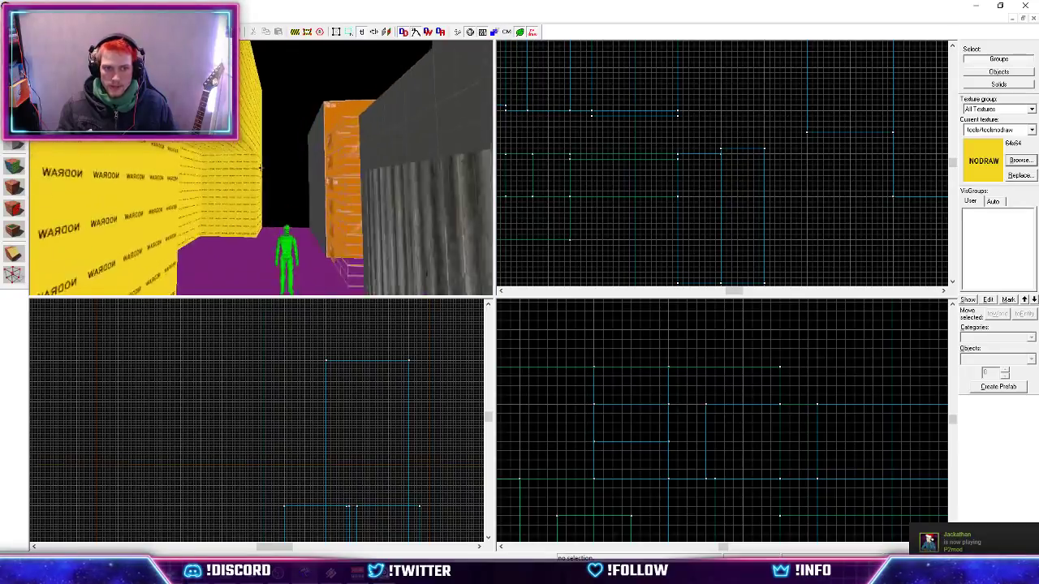
{"action": "key", "text": "s"}
{"action": "key", "text": "d"}
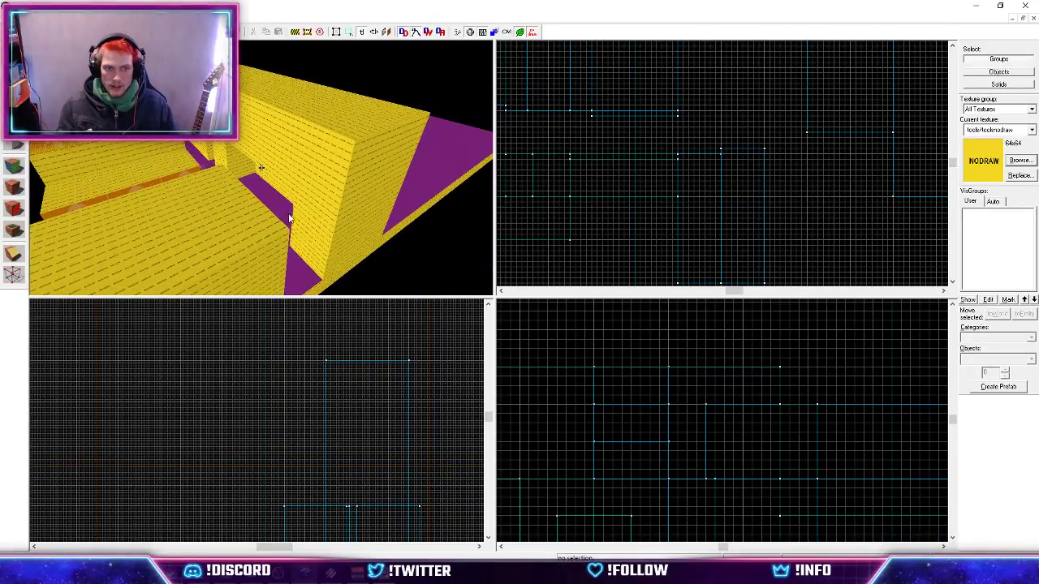
{"action": "key", "text": "shift+a"}
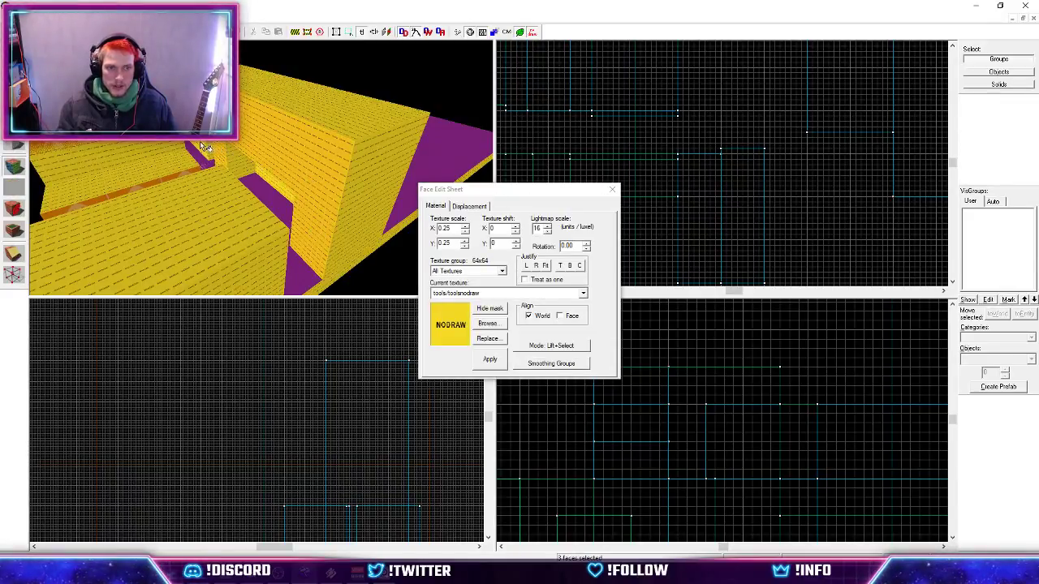
{"action": "left_click", "coordinate": [201, 143], "text": "ctrl"}
{"action": "key", "text": "z"}
{"action": "key", "text": "w"}
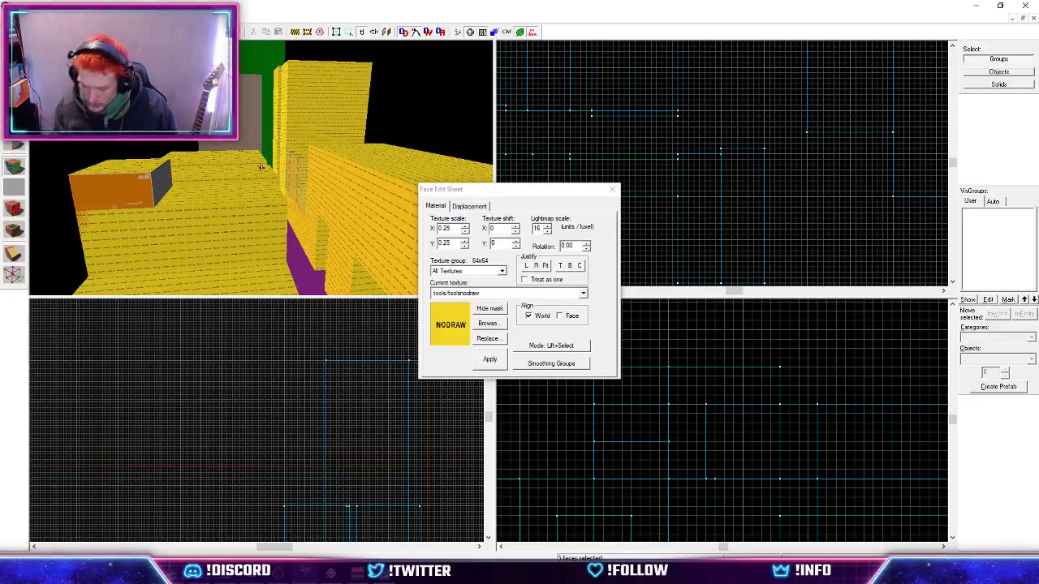
{"action": "key", "text": "w"}
{"action": "key", "text": "z"}
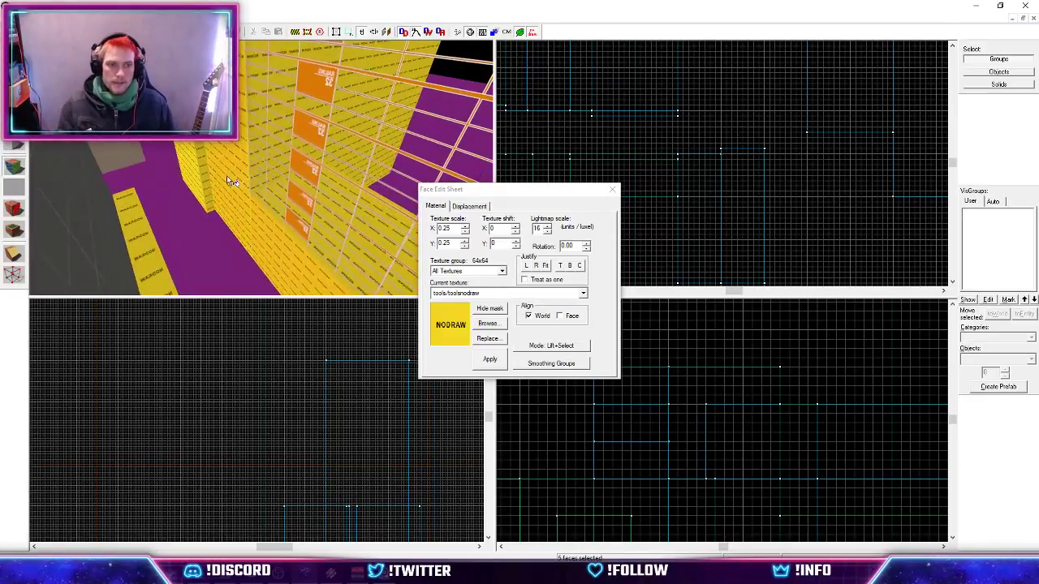
{"action": "left_click", "coordinate": [487, 323]}
{"action": "double_click", "coordinate": [796, 320]}
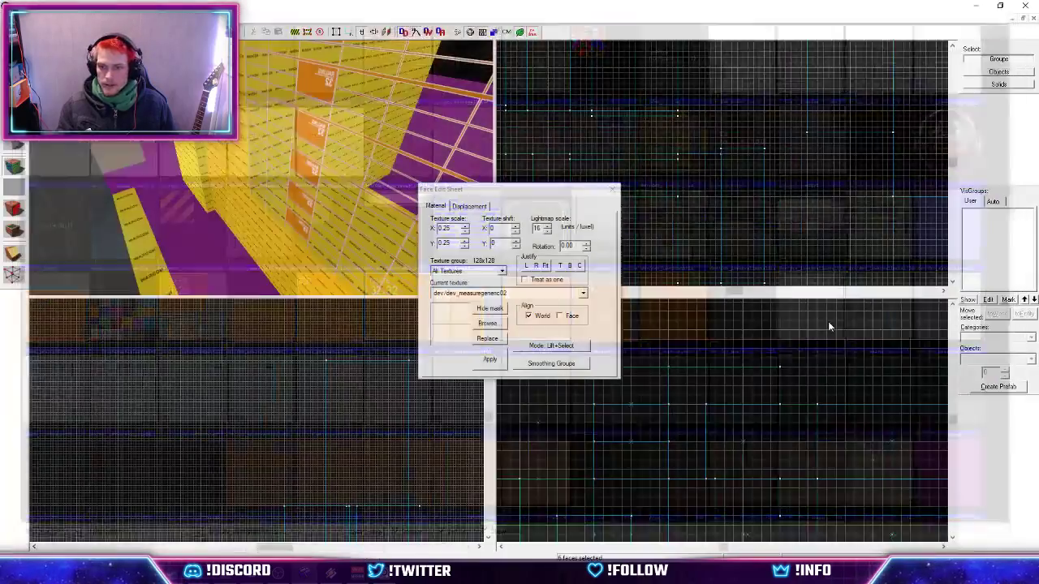
{"action": "left_click", "coordinate": [489, 360]}
Apply the dev/dev_measuregeneric45 texture to the alley-facing nodraw face of the protruding block beyond the railed wall.
{"action": "key", "text": "z"}
{"action": "key", "text": "w"}
{"action": "key", "text": "z"}
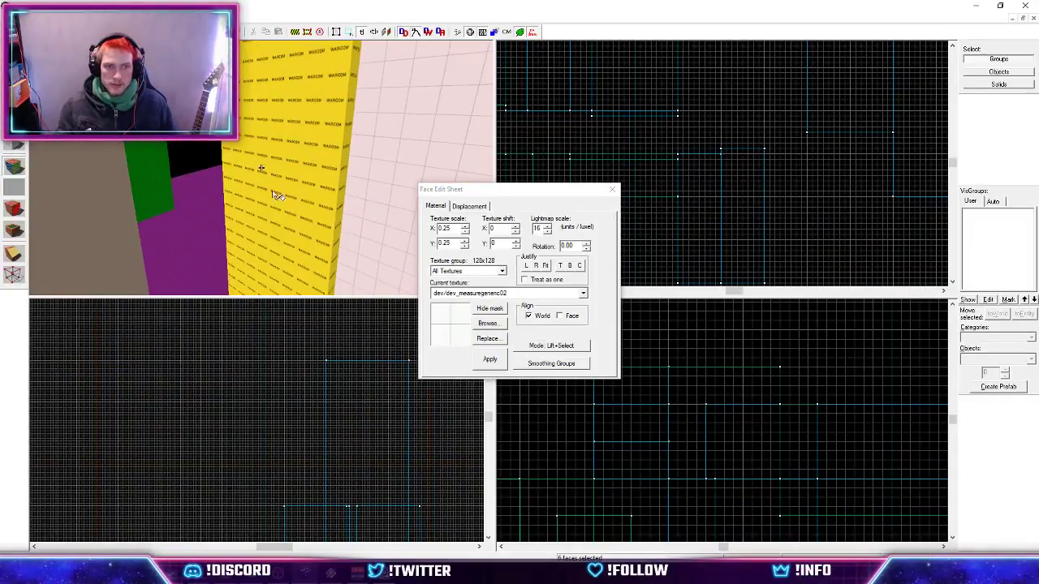
{"action": "left_click", "coordinate": [276, 194]}
{"action": "left_click", "coordinate": [488, 323]}
{"action": "scroll", "coordinate": [800, 384], "scroll_direction": "down", "scroll_amount": 3}
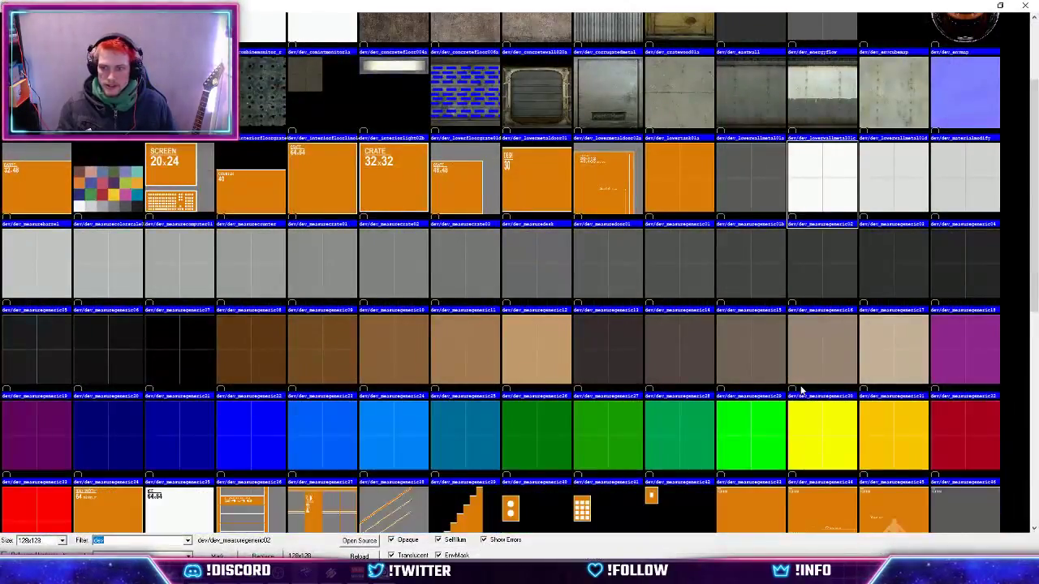
{"action": "double_click", "coordinate": [864, 439]}
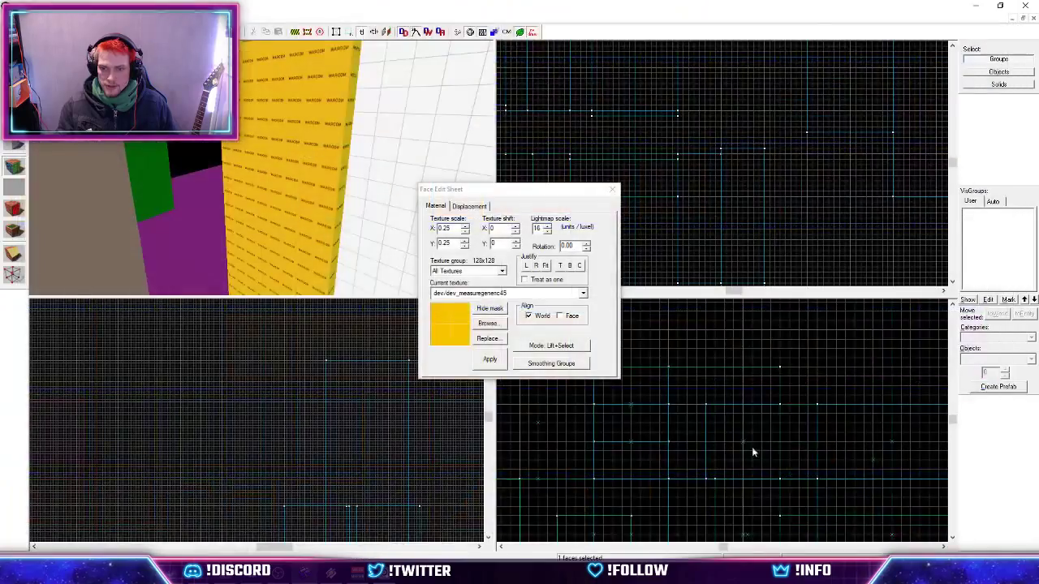
{"action": "left_click", "coordinate": [490, 359]}
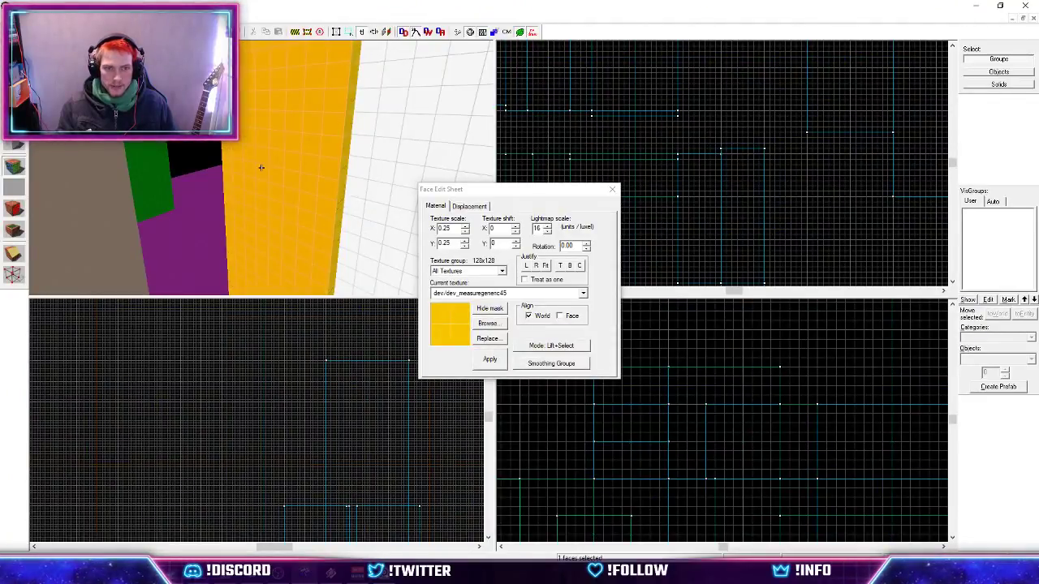
Pick up dev/dev_measuregeneric02 from the white railed wall and paint it onto the remaining nodraw faces of the recesses on that side.
{"action": "key", "text": "s"}
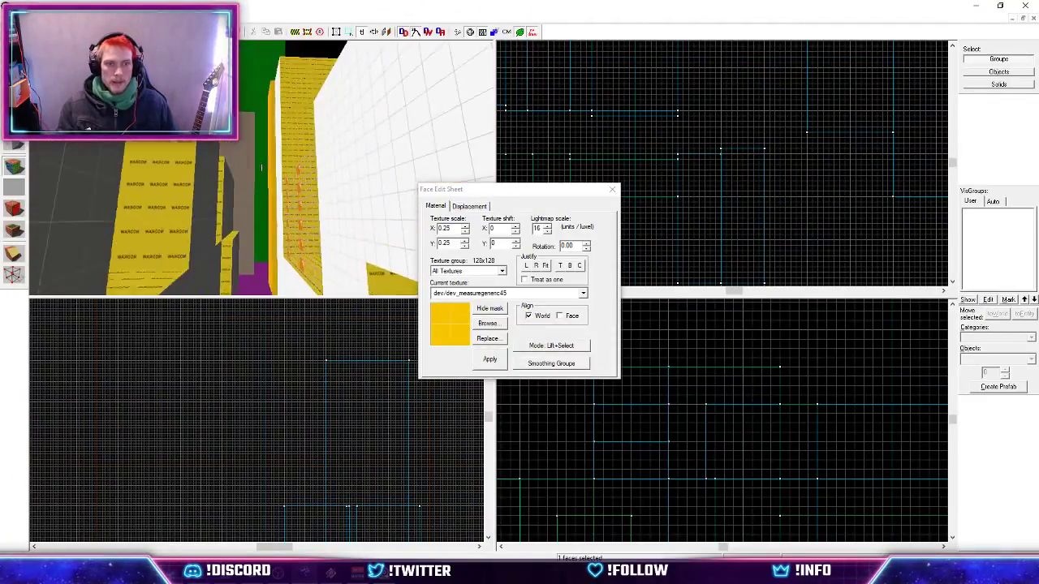
{"action": "key", "text": "w"}
{"action": "left_click", "coordinate": [262, 167]}
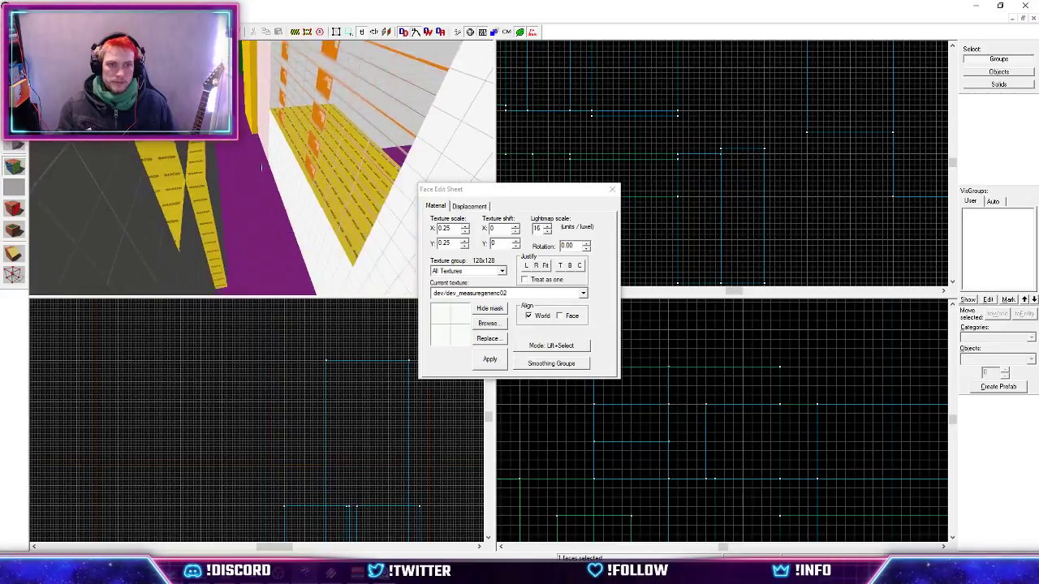
{"action": "key", "text": "w"}
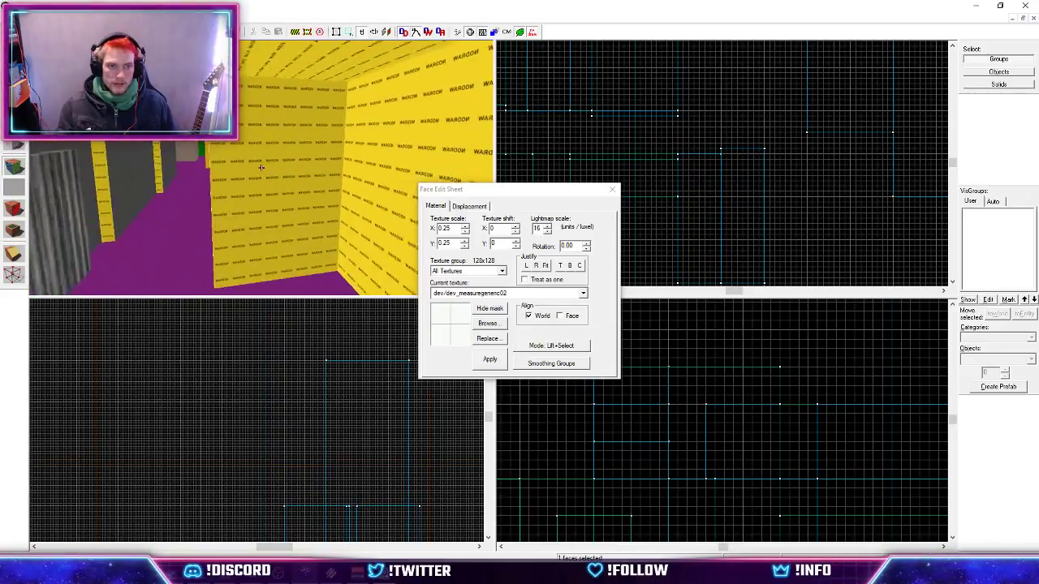
{"action": "key", "text": "a"}
{"action": "right_click", "coordinate": [261, 167]}
{"action": "key", "text": "d"}
{"action": "right_click", "coordinate": [262, 168]}
{"action": "key", "text": "a"}
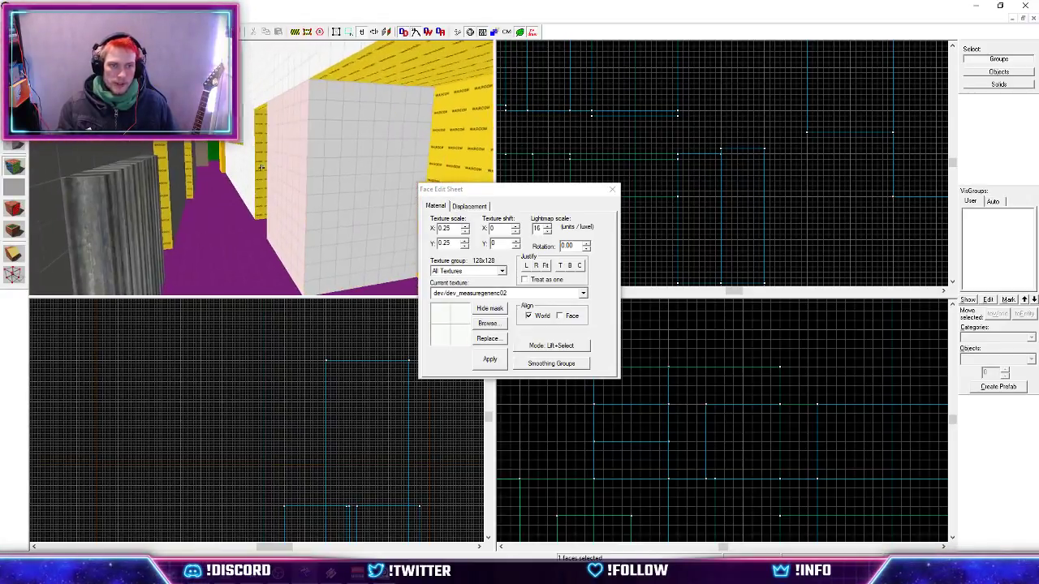
{"action": "right_click", "coordinate": [262, 168]}
{"action": "key", "text": "s"}
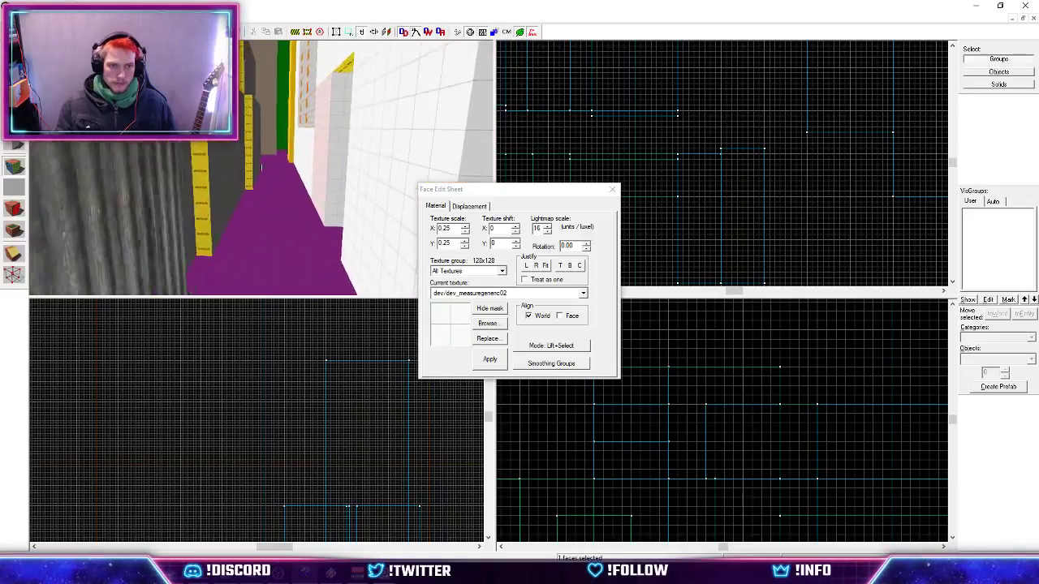
Texture the grey alley walls beyond the corrugated metal, opposite the white building, with dev/dev_measuregeneric23.
{"action": "key", "text": "w"}
{"action": "key", "text": "z"}
{"action": "left_click", "coordinate": [254, 152]}
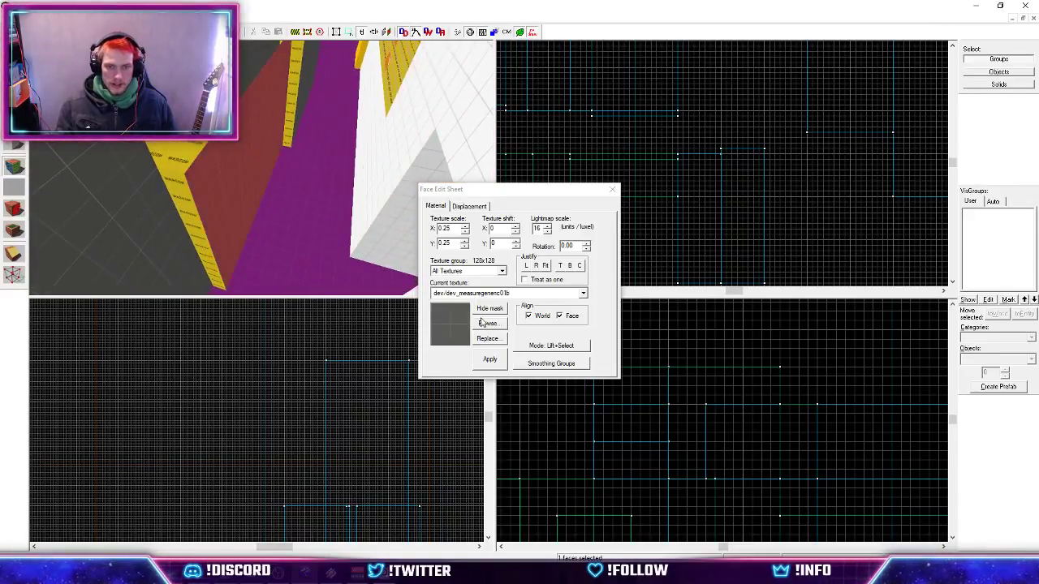
{"action": "left_click", "coordinate": [482, 323]}
{"action": "scroll", "coordinate": [732, 448], "scroll_direction": "down", "scroll_amount": 3}
{"action": "double_click", "coordinate": [360, 361]}
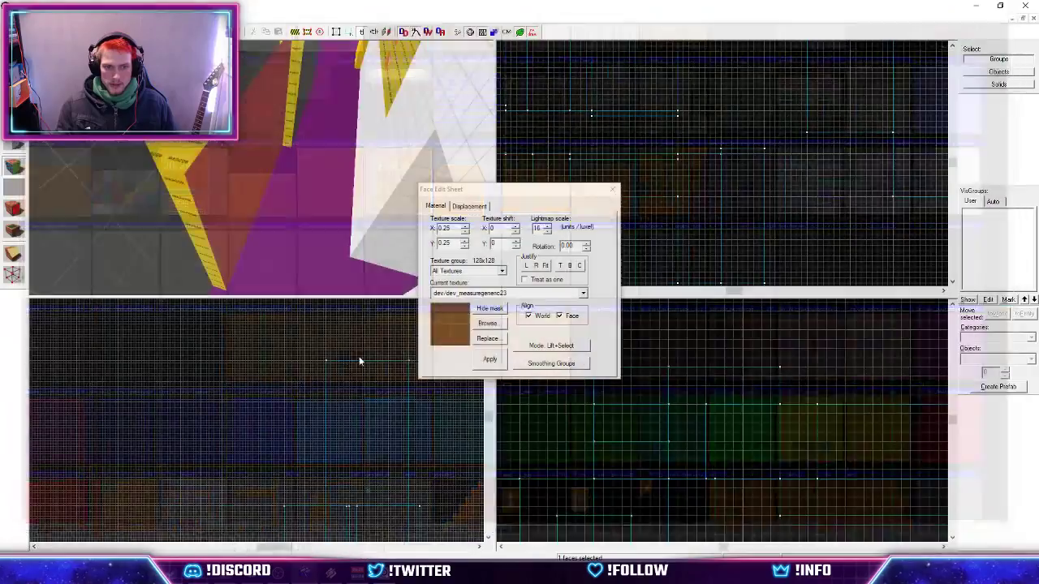
{"action": "key", "text": "z"}
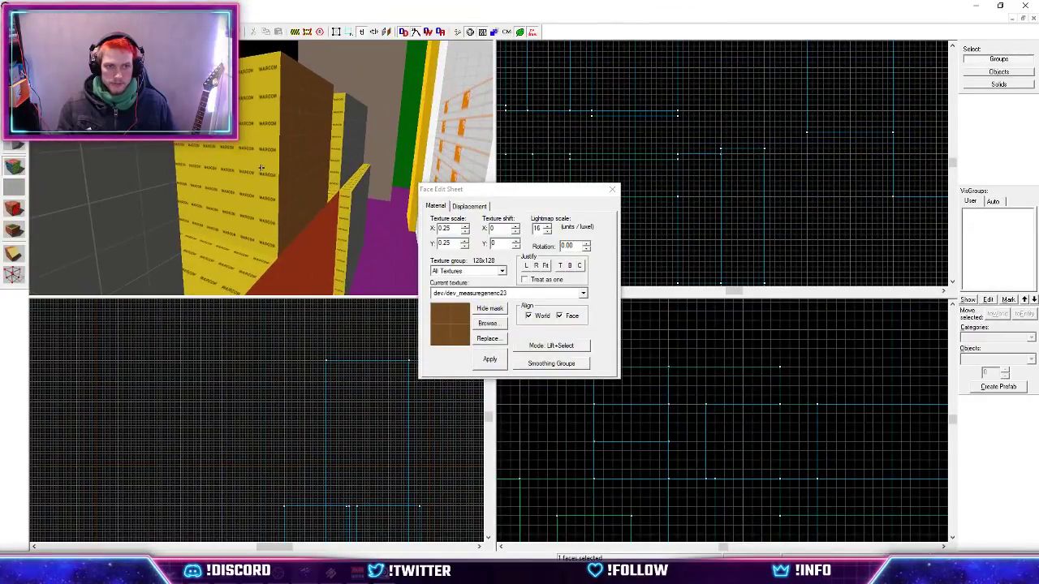
{"action": "left_click", "coordinate": [262, 167]}
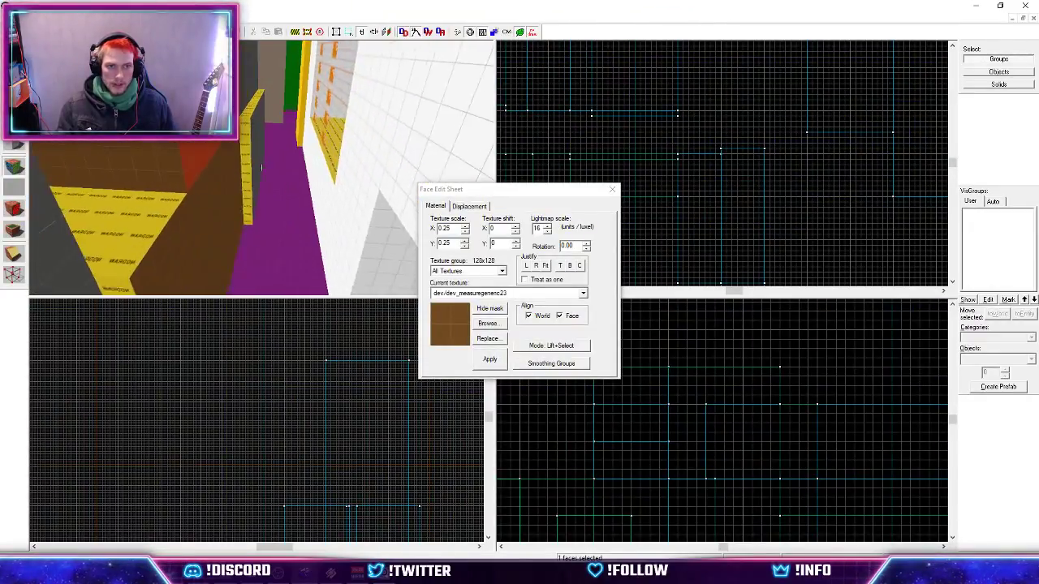
{"action": "left_click", "coordinate": [262, 167]}
{"action": "key", "text": "w"}
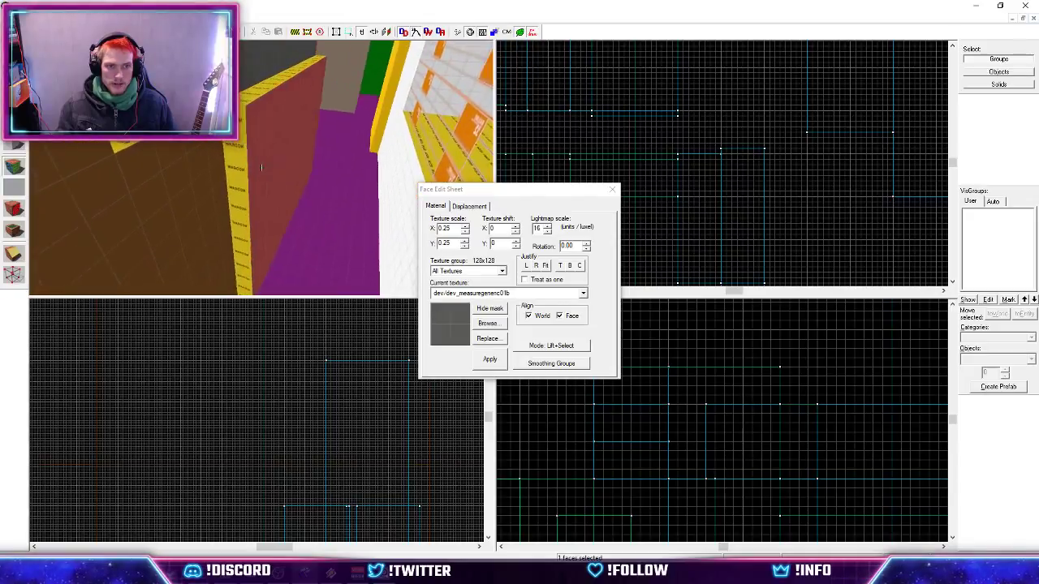
Apply the dev/dev_measuregeneric46 texture to the grey wall directly behind the corrugated metal sheet.
{"action": "key", "text": "w"}
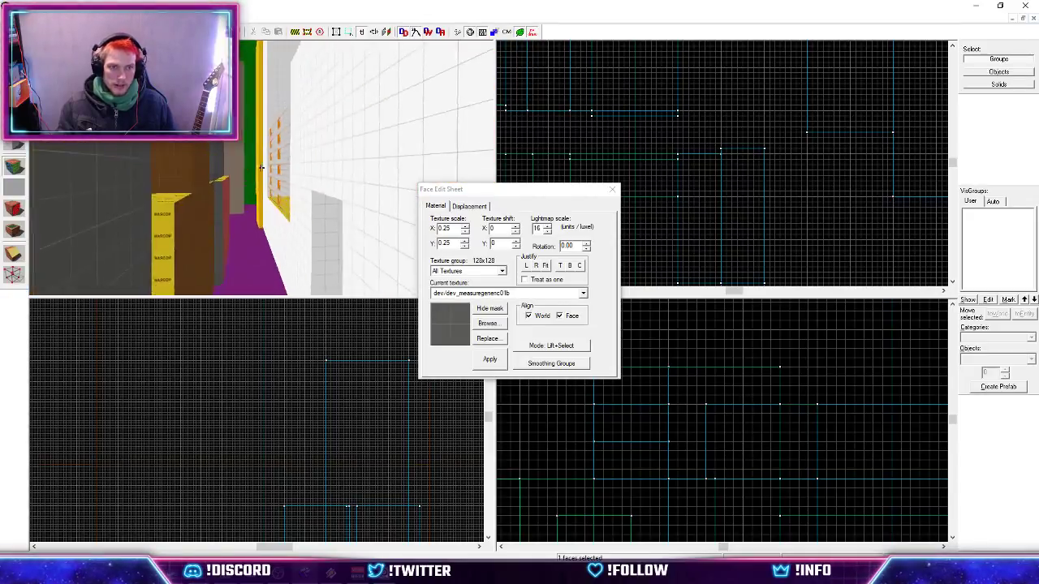
{"action": "left_click", "coordinate": [488, 324]}
{"action": "scroll", "coordinate": [625, 432], "scroll_direction": "down", "scroll_amount": 5}
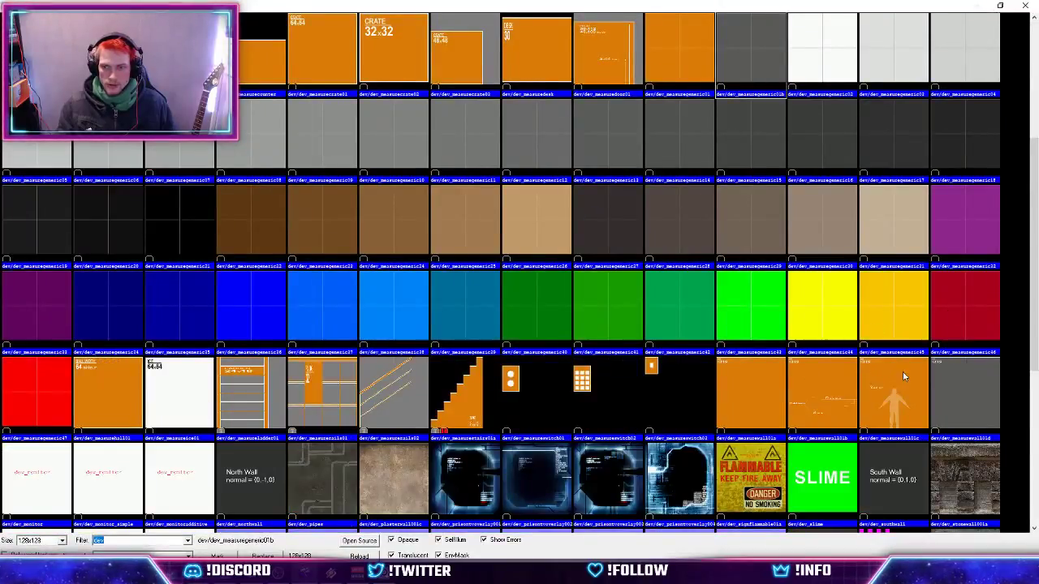
{"action": "double_click", "coordinate": [966, 305]}
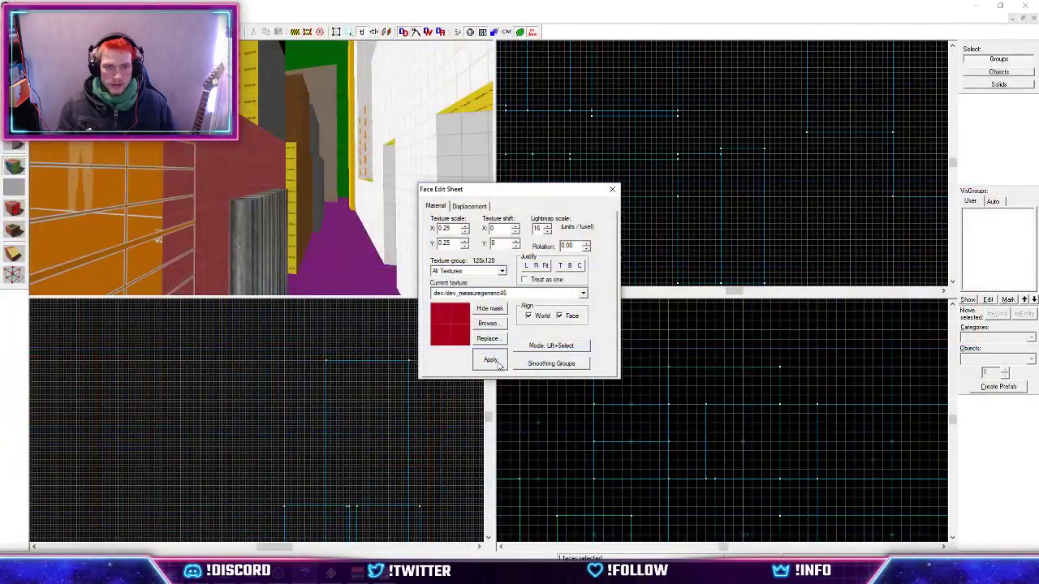
{"action": "left_click", "coordinate": [491, 361]}
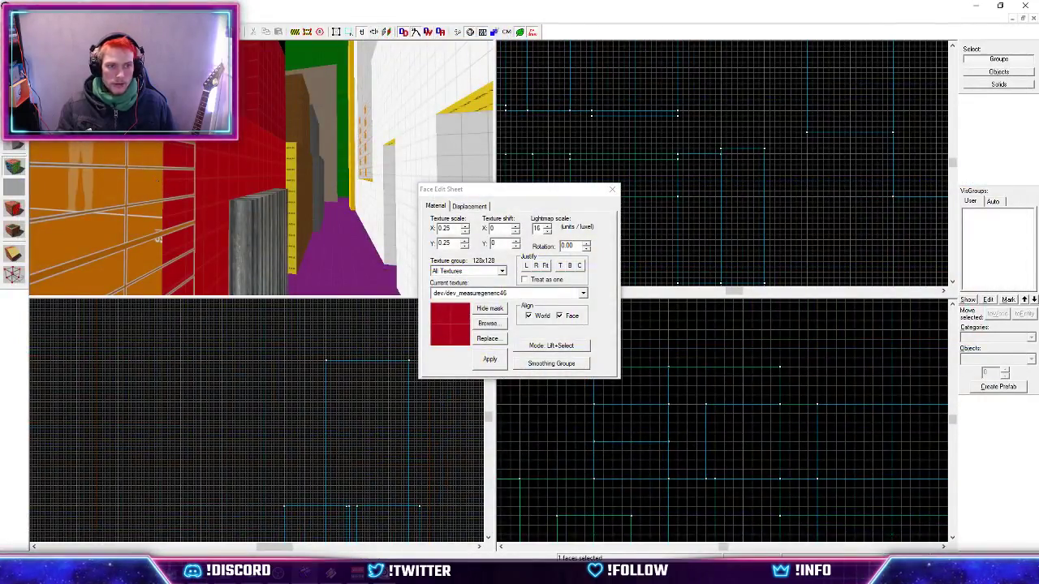
Select the 128 unit cube on the red building's roof side and raise it by 64 units.
{"action": "key", "text": "z"}
{"action": "key", "text": "w"}
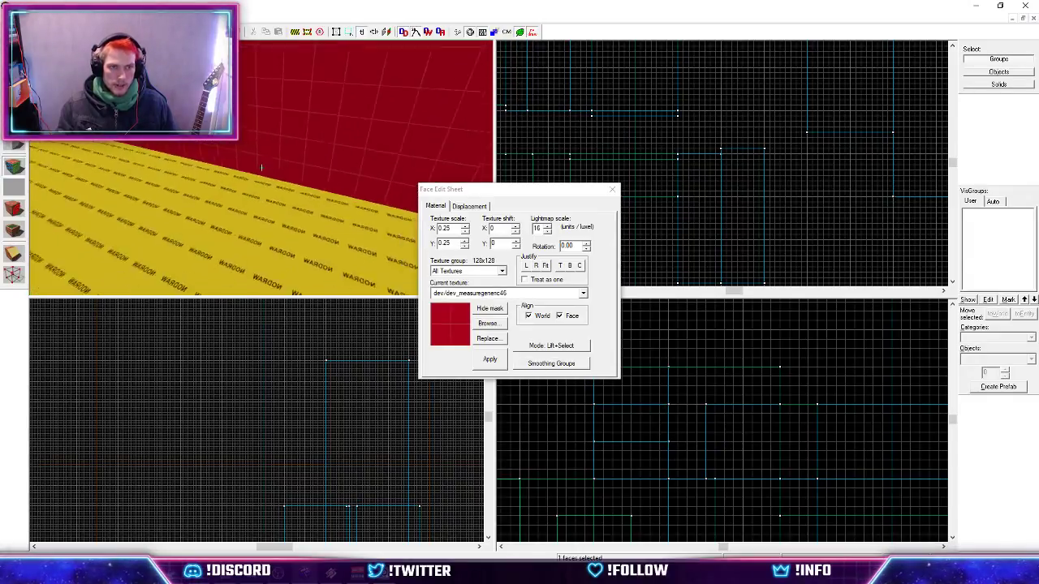
{"action": "key", "text": "s"}
{"action": "key", "text": "z"}
{"action": "key", "text": "shift+s"}
{"action": "left_click", "coordinate": [249, 131]}
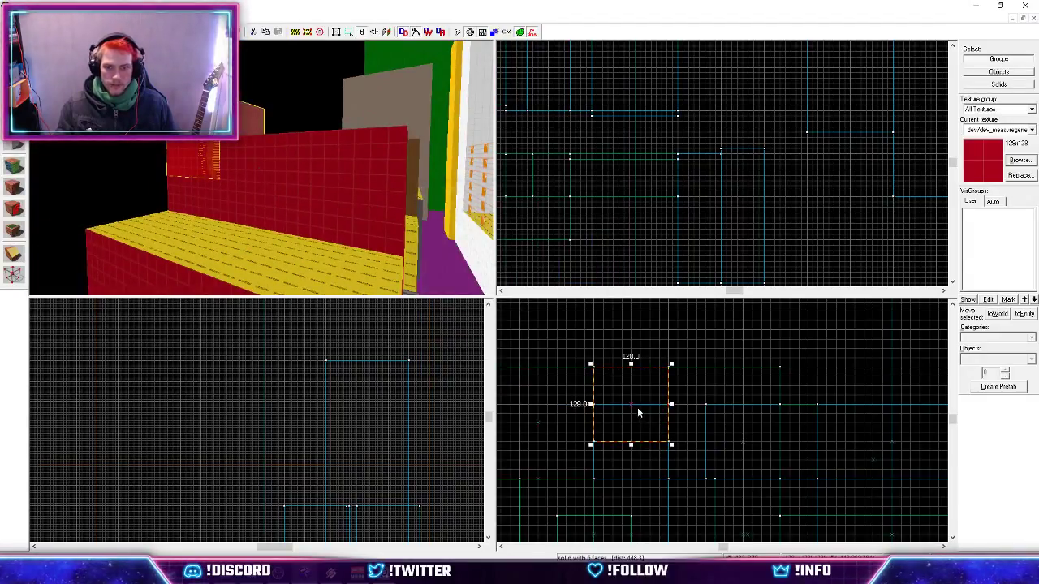
{"action": "left_click_drag", "start_coordinate": [637, 408], "coordinate": [640, 373]}
{"action": "key", "text": "z"}
{"action": "key", "text": "w"}
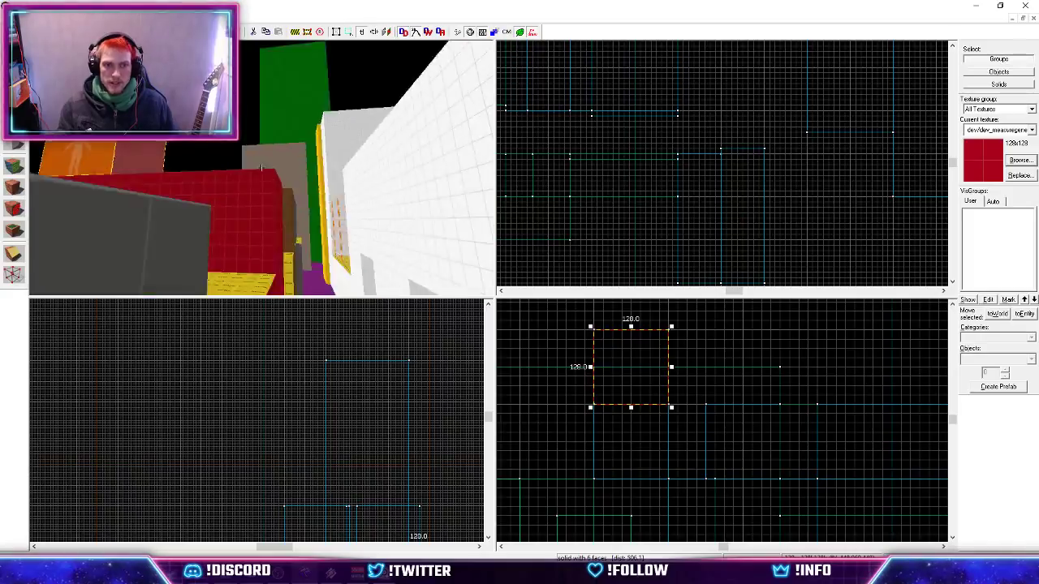
{"action": "key", "text": "w"}
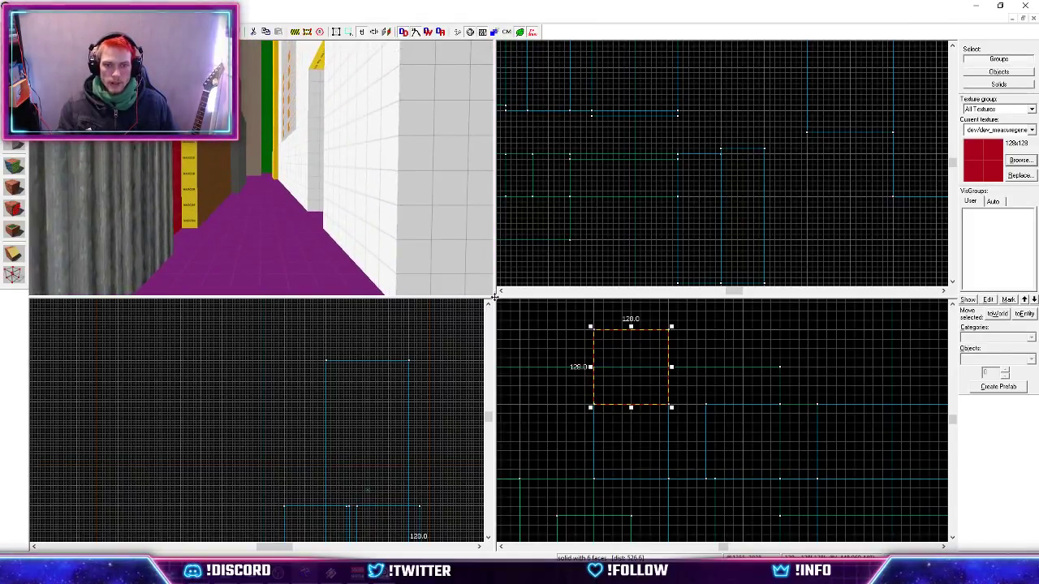
Enlarge the 3D view and paint the nodraw end face of the brown wall with dev/dev_measuregeneric23.
{"action": "key", "text": "shift+z"}
{"action": "key", "text": "w"}
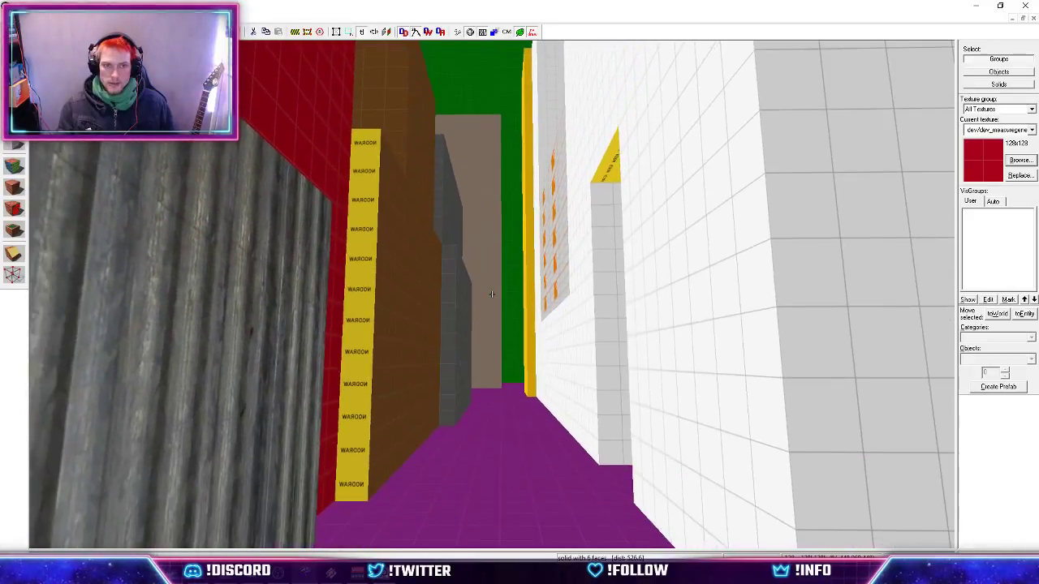
{"action": "key", "text": "shift+a"}
{"action": "left_click", "coordinate": [391, 301]}
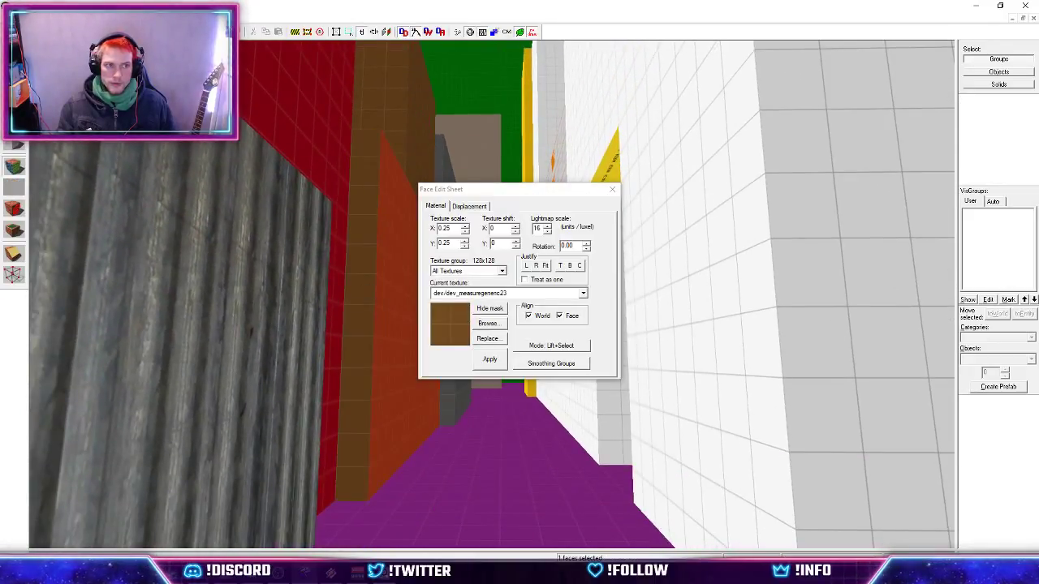
{"action": "key", "text": "Escape"}
Compare the recoloured alley from street level with the night alley reference photo in PureRef.
{"action": "key", "text": "w"}
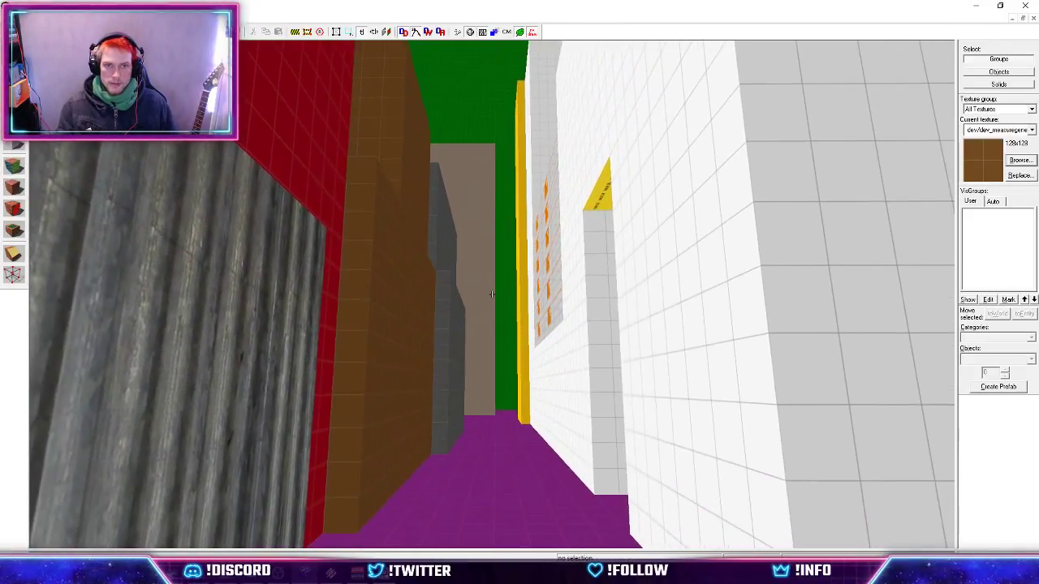
{"action": "key", "text": "z"}
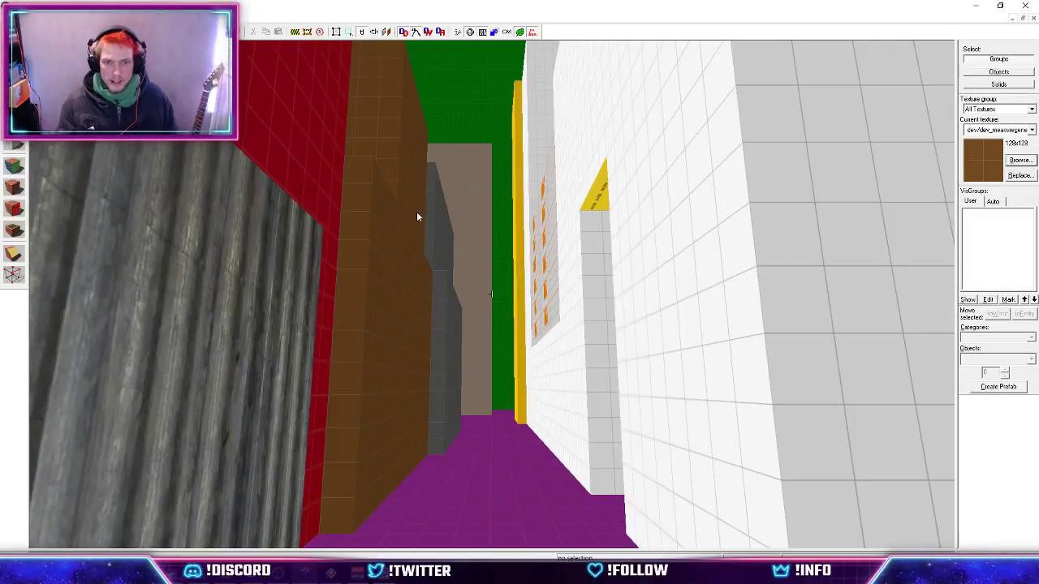
{"action": "left_click", "coordinate": [379, 579]}
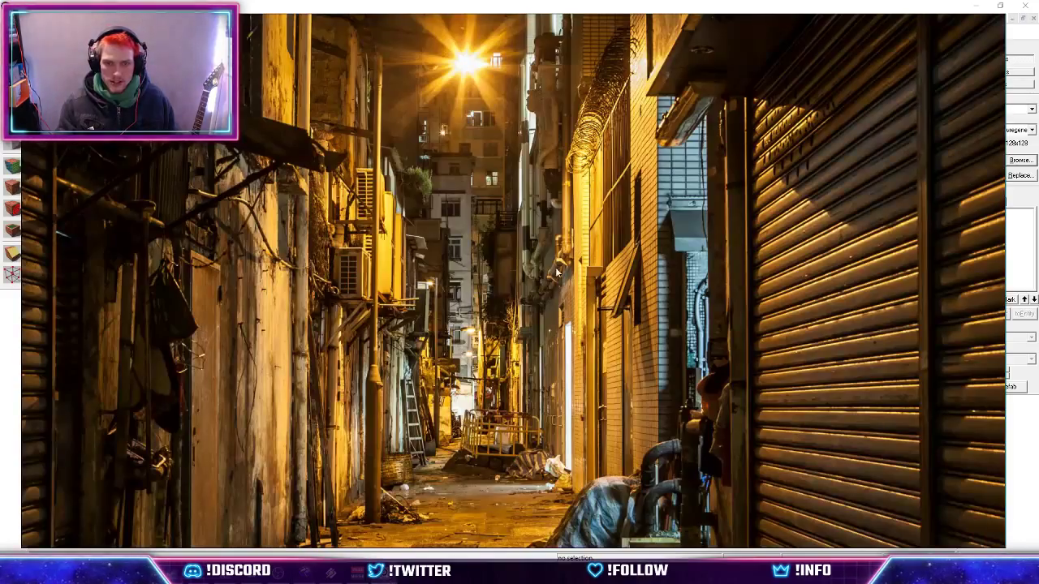
{"action": "left_click", "coordinate": [306, 576]}
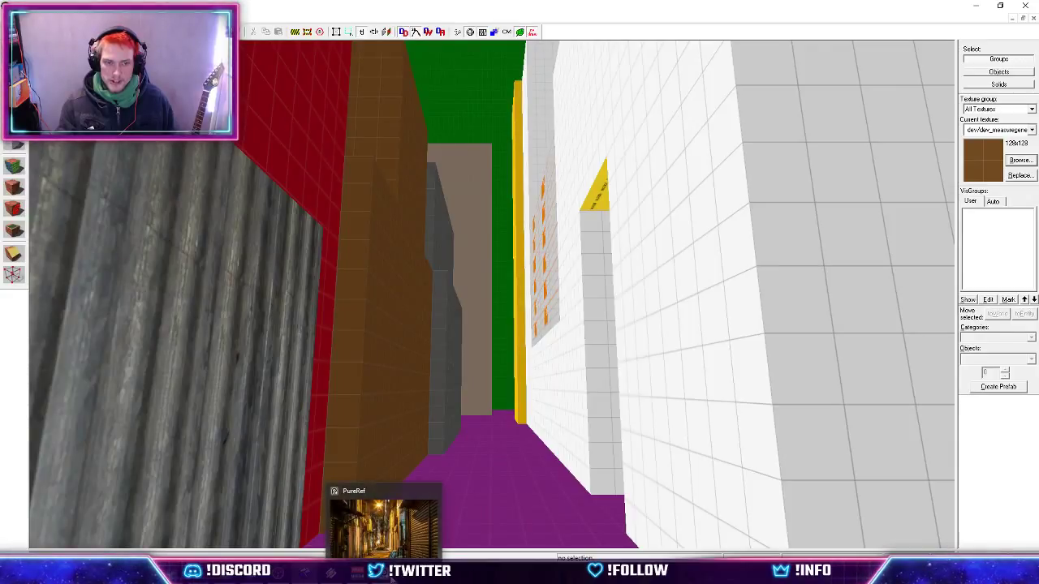
{"action": "left_click", "coordinate": [380, 578]}
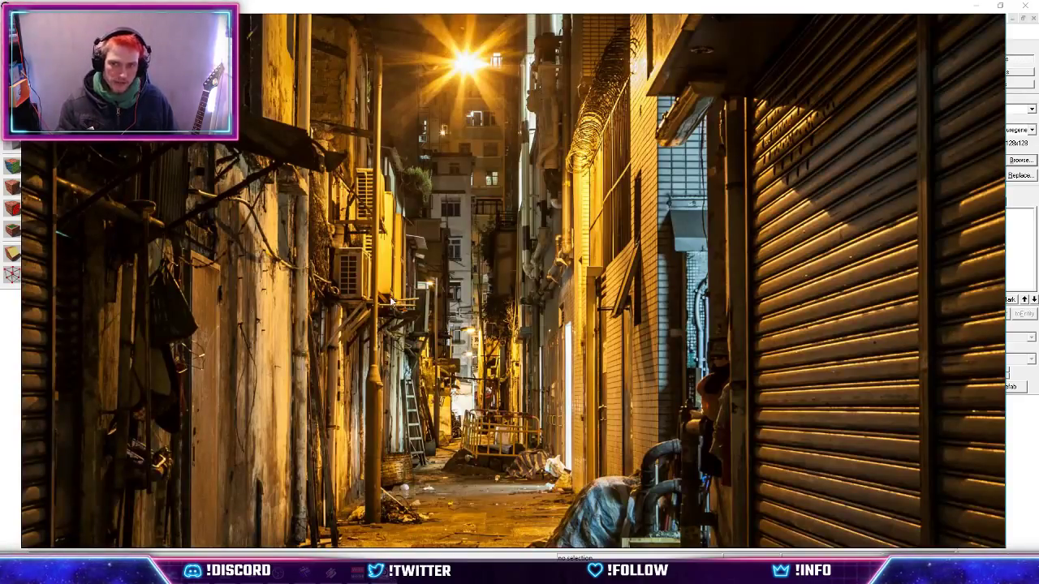
Return to Hammer, back out to the near end of the alley, and select the corrugated metal sheet on the red wall.
{"action": "key", "text": "alt+Tab"}
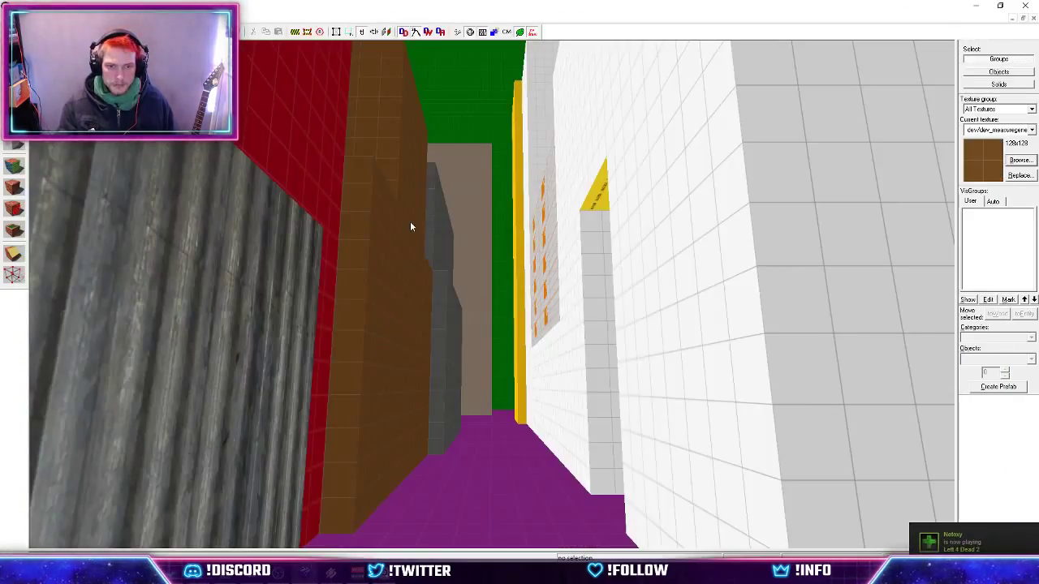
{"action": "key", "text": "z"}
{"action": "key", "text": "z"}
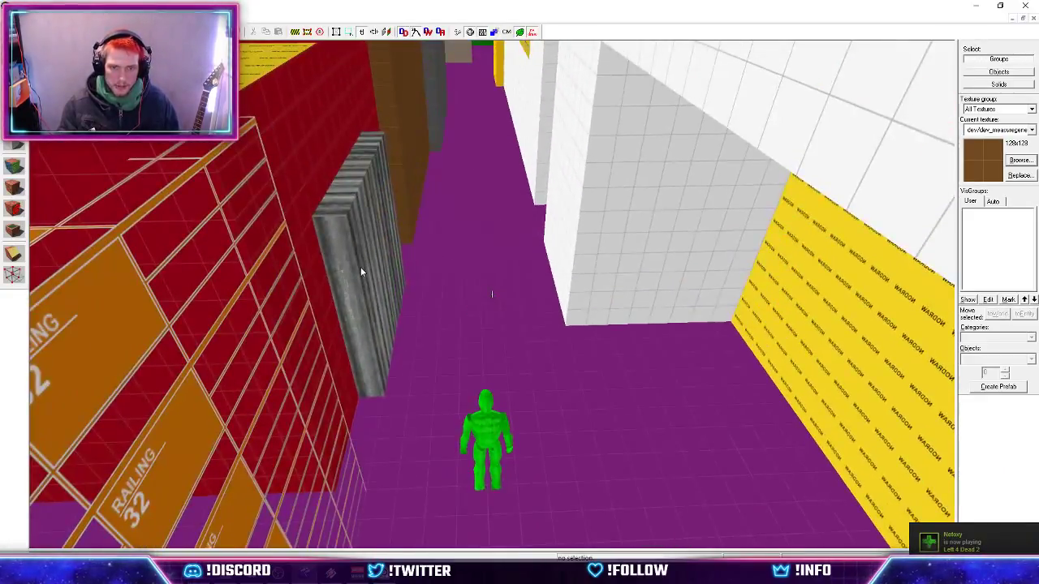
{"action": "left_click", "coordinate": [361, 267]}
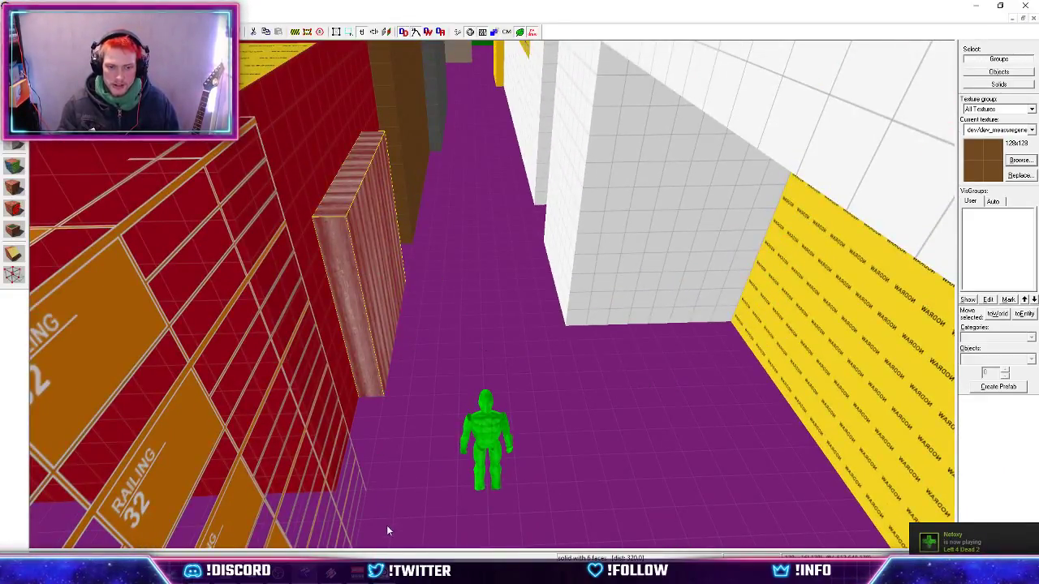
Check in the PureRef night alley photo where the roller shutters stand on both sides of the alley.
{"action": "key", "text": "alt+Tab"}
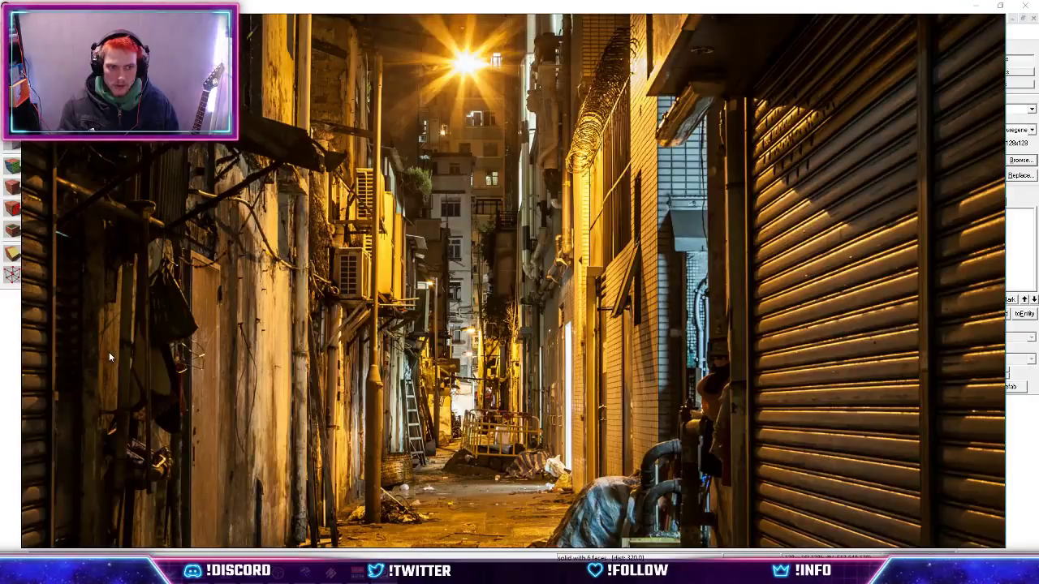
{"action": "left_click_drag", "start_coordinate": [247, 331], "coordinate": [539, 228]}
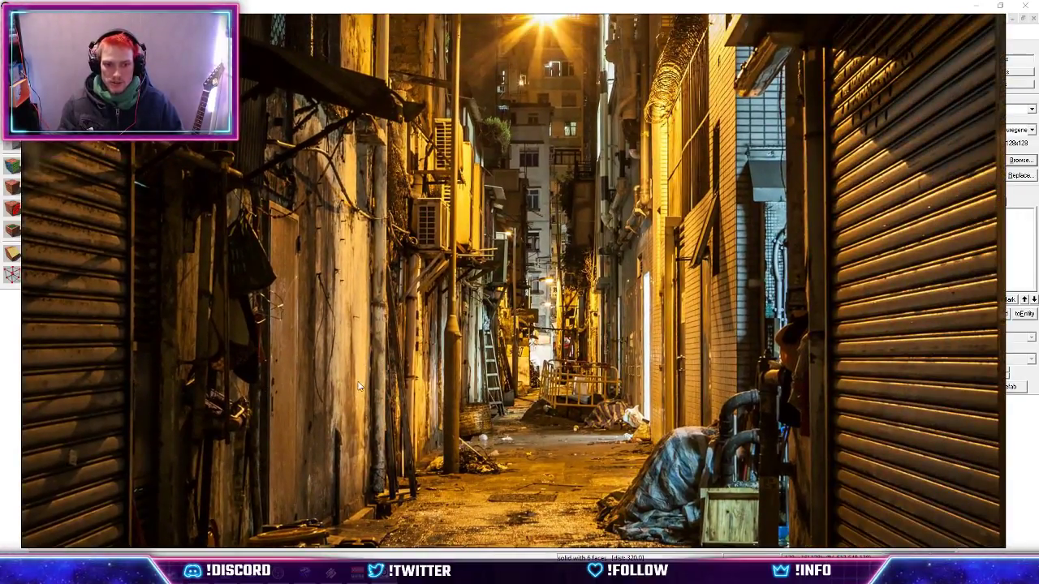
{"action": "left_click_drag", "start_coordinate": [439, 281], "coordinate": [339, 320]}
{"action": "scroll", "coordinate": [349, 390], "scroll_direction": "down", "scroll_amount": 1}
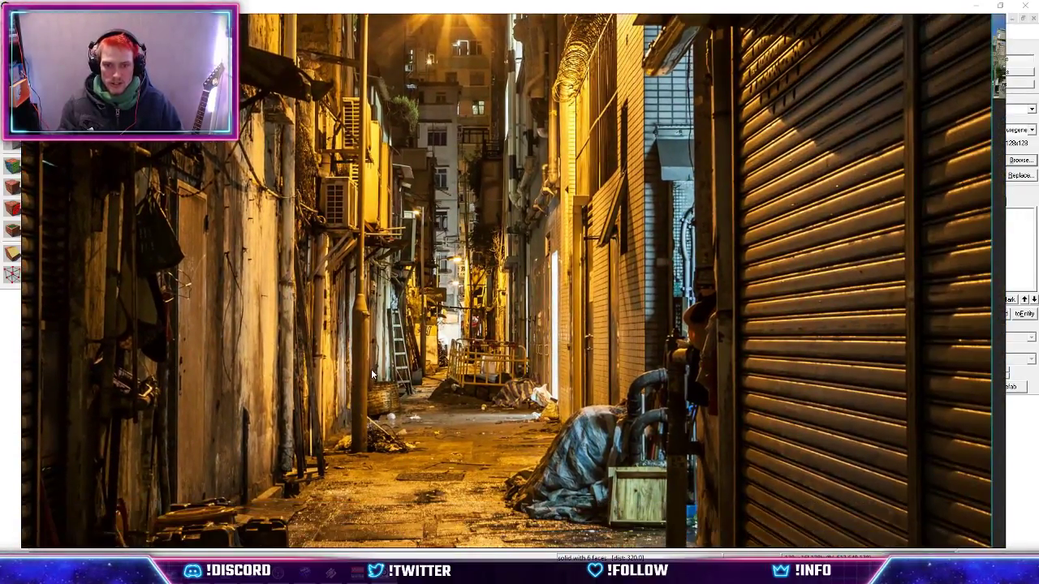
{"action": "left_click_drag", "start_coordinate": [305, 426], "coordinate": [559, 354]}
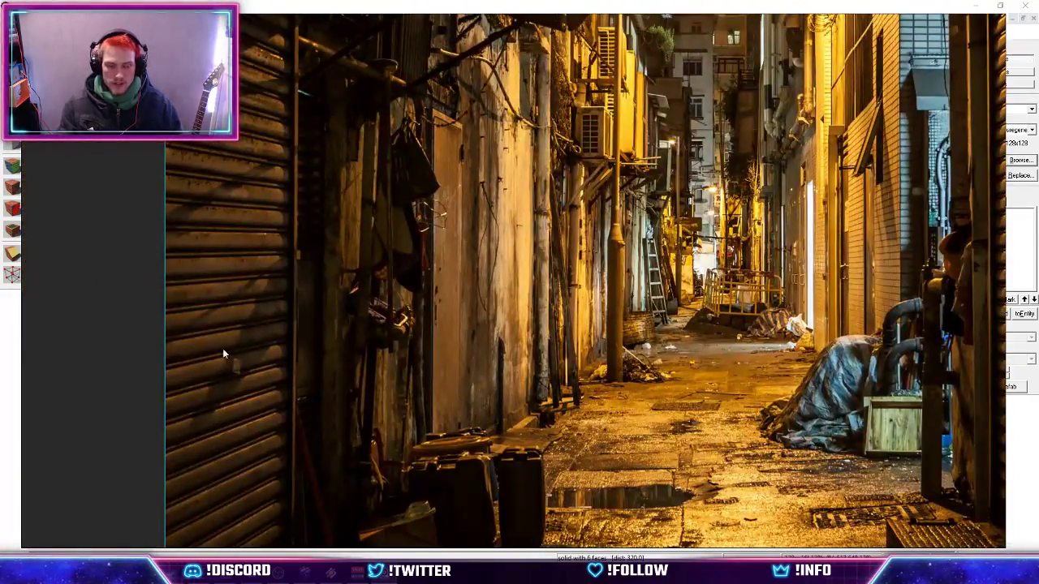
{"action": "scroll", "coordinate": [523, 377], "scroll_direction": "down", "scroll_amount": 1}
{"action": "key", "text": "Escape"}
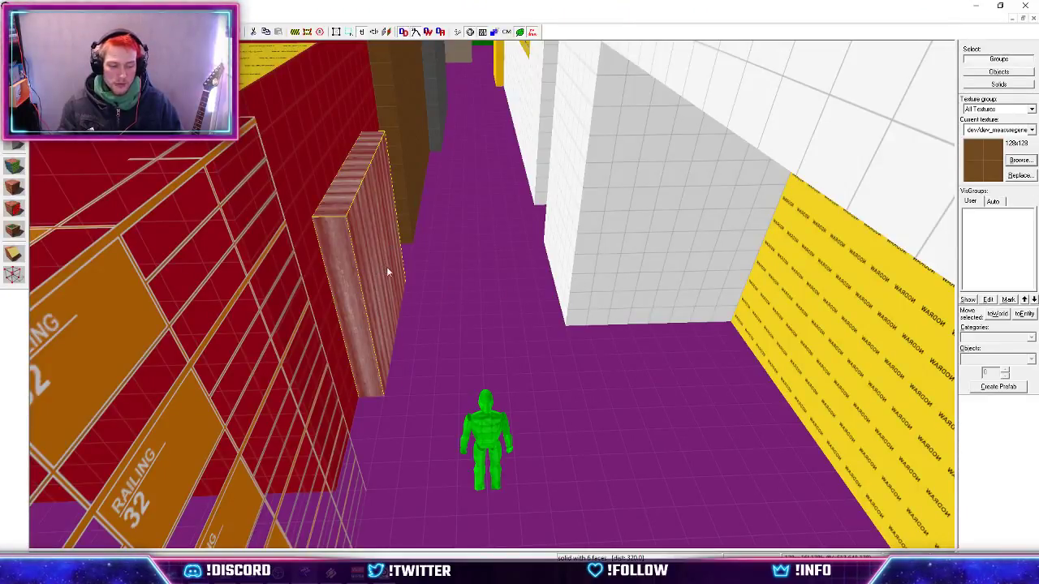
Move the corrugated metal sheet across the alley to the side opposite the red wall, with one end level with the player start.
{"action": "key", "text": "shift+z"}
{"action": "scroll", "coordinate": [690, 176], "scroll_direction": "up", "scroll_amount": 4}
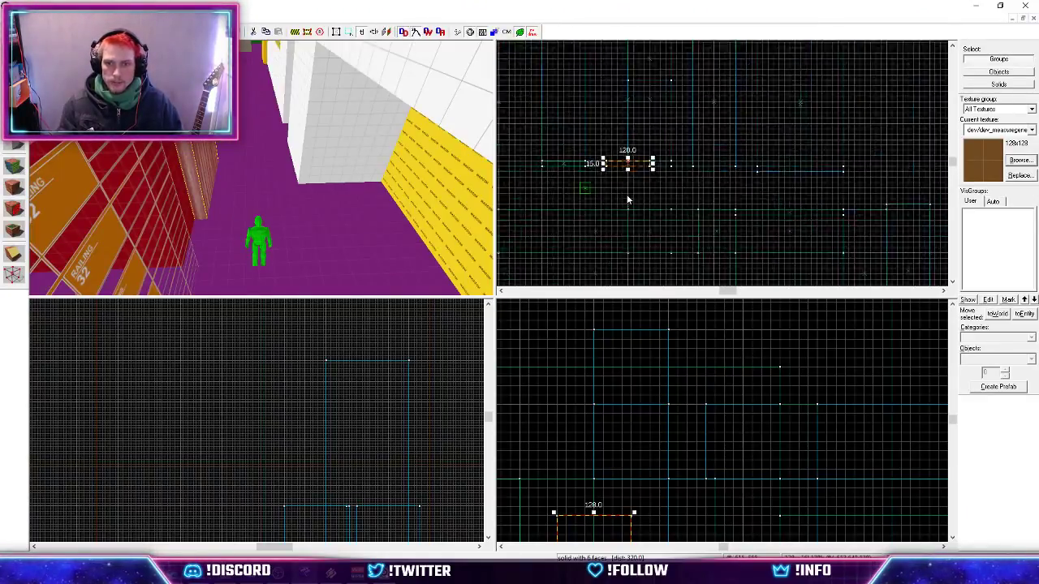
{"action": "mouse_move", "coordinate": [626, 130]}
{"action": "left_mouse_down", "text": "shift"}
{"action": "mouse_move", "coordinate": [597, 175]}
{"action": "mouse_move", "coordinate": [580, 233]}
{"action": "left_mouse_up", "text": "shift"}
{"action": "key", "text": "z"}
{"action": "key", "text": "w"}
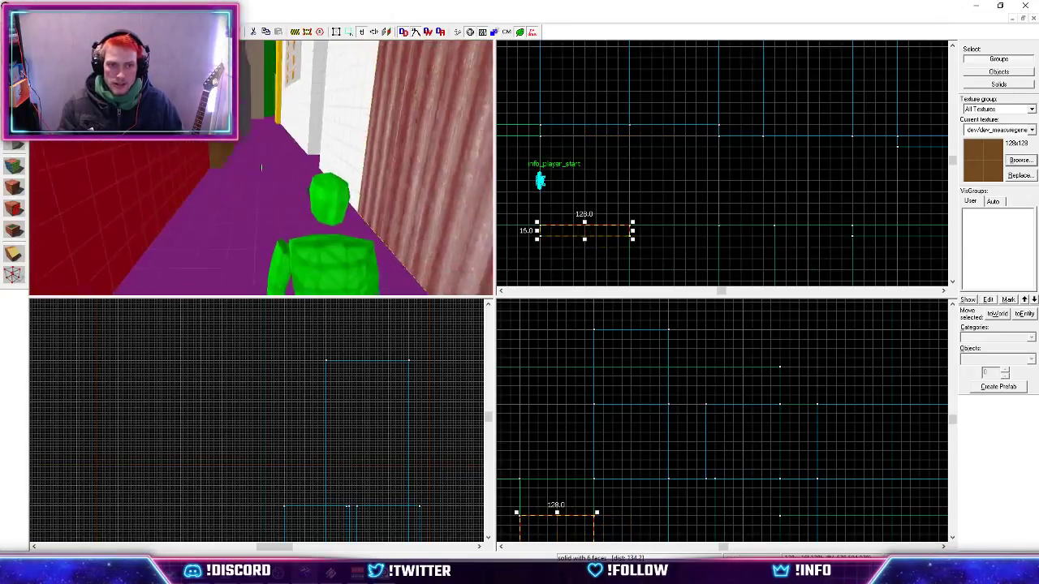
{"action": "key", "text": "w"}
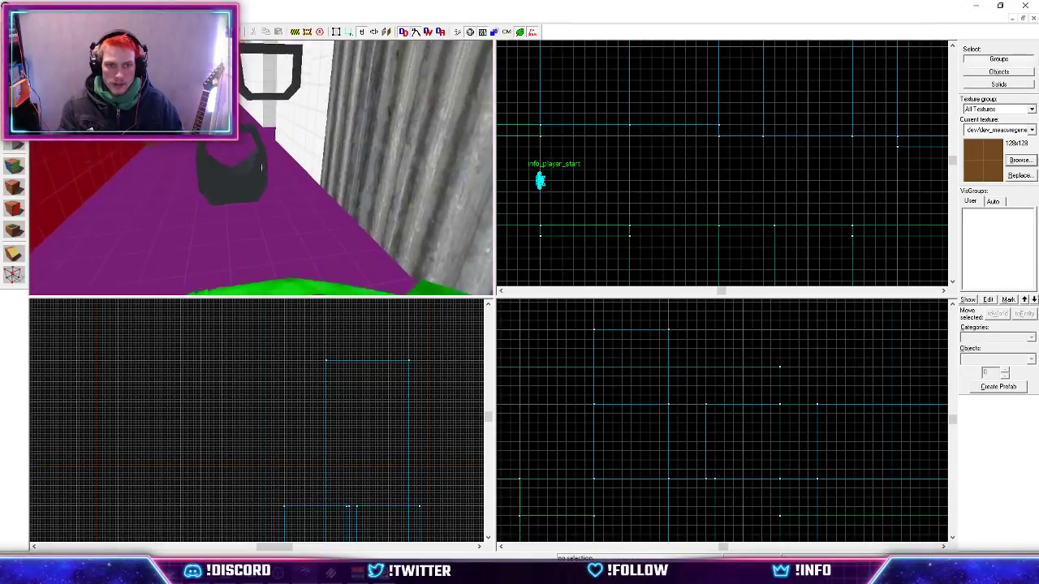
{"action": "key", "text": "Delete"}
{"action": "key", "text": "z"}
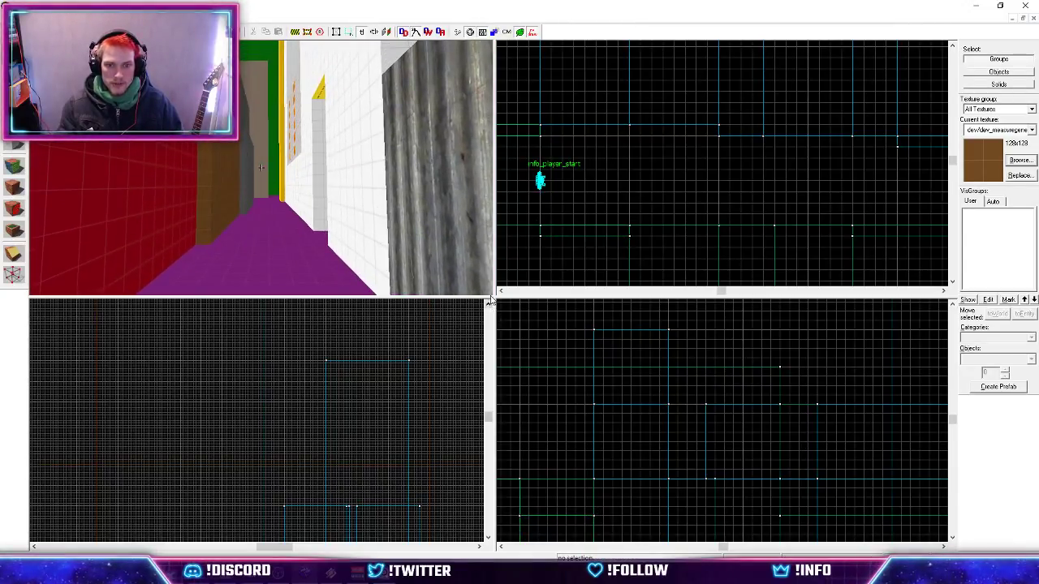
Enlarge the 3D view and compare the corrugated sheet's new position with the shutters in the PureRef alley photo.
{"action": "key", "text": "shift+z"}
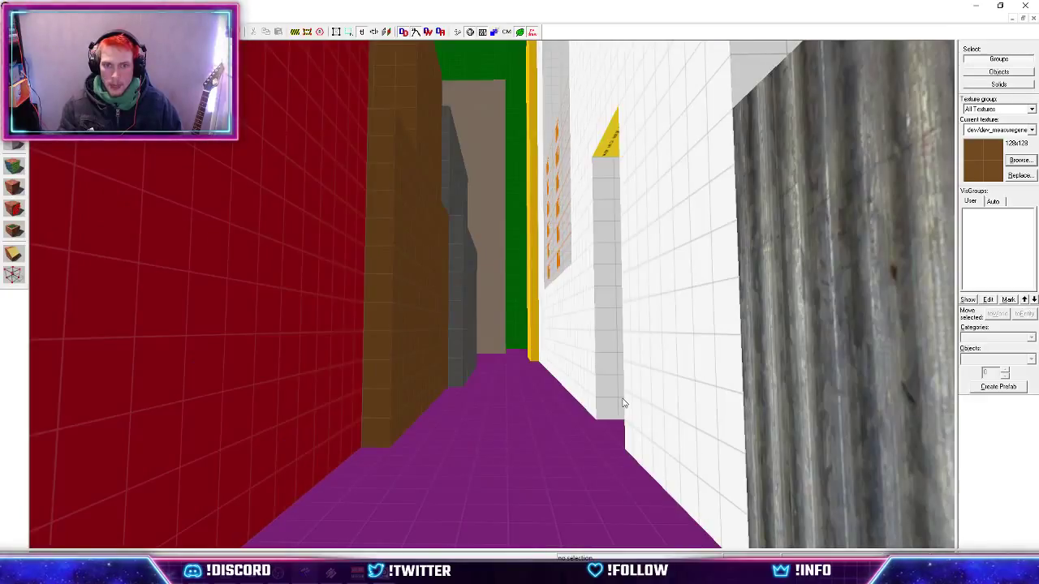
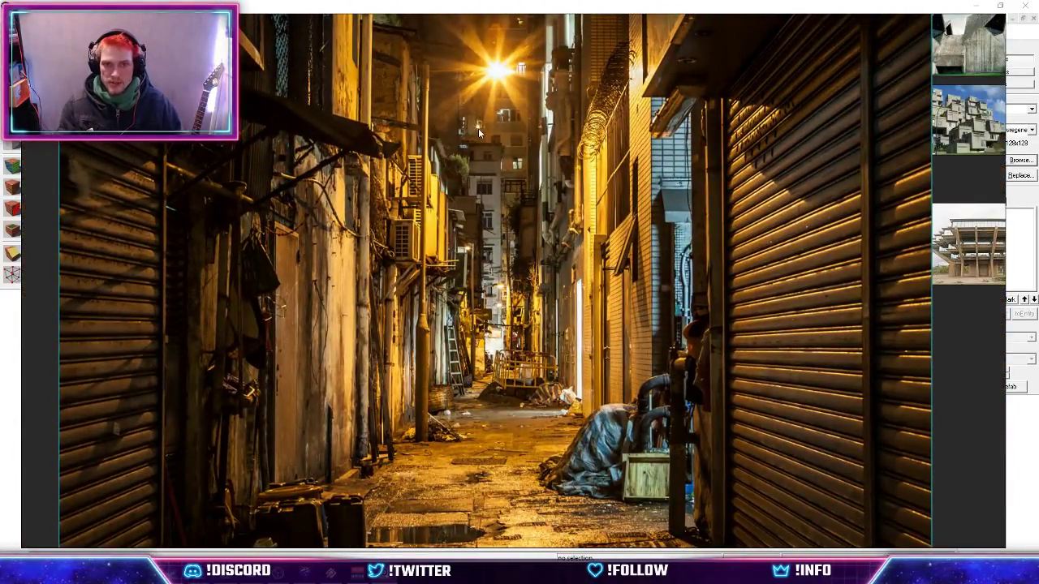
{"action": "left_click_drag", "start_coordinate": [506, 155], "coordinate": [518, 110]}
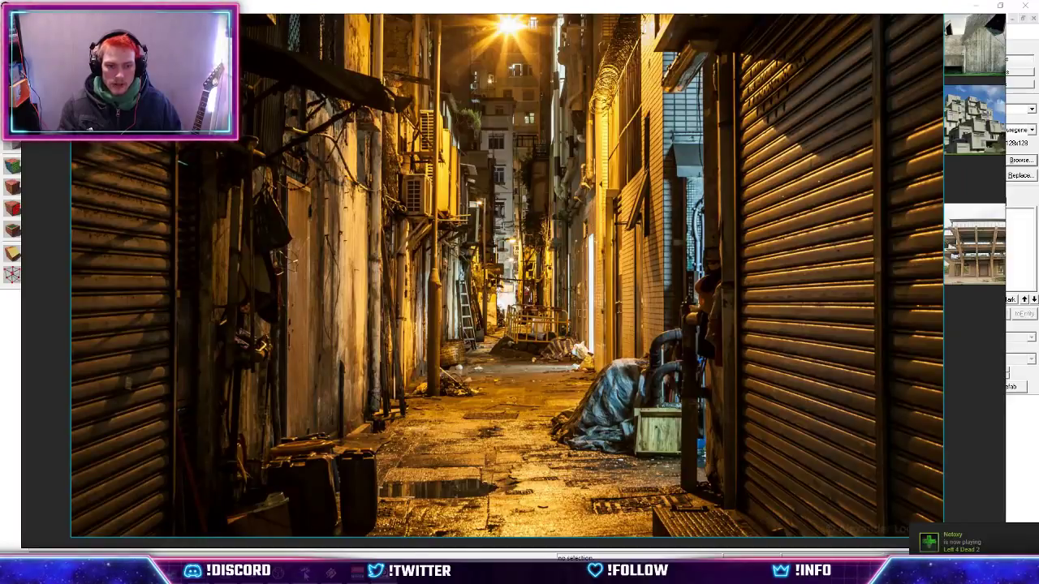
{"action": "mouse_move", "coordinate": [305, 573]}
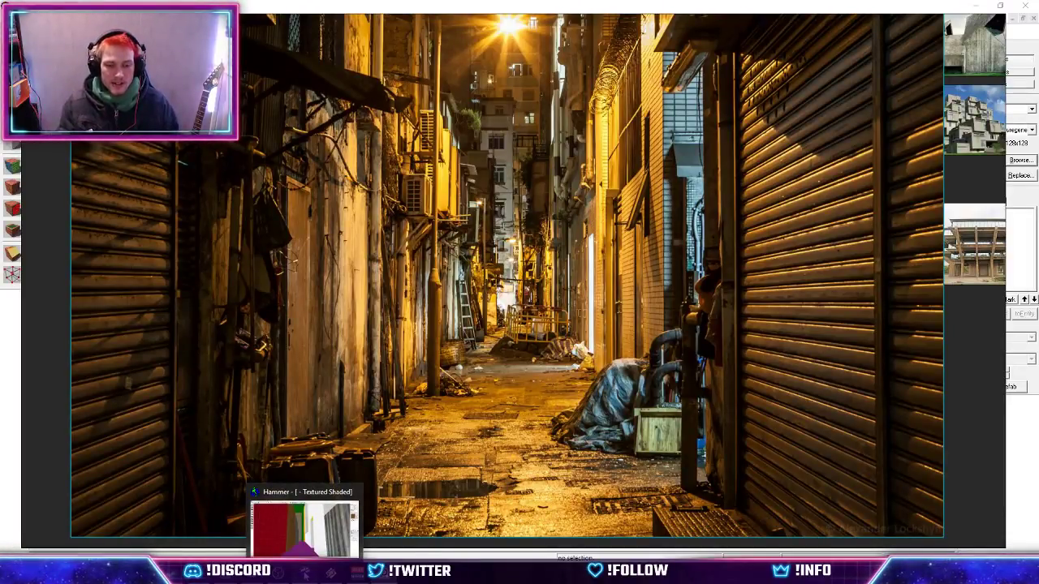
{"action": "left_click", "coordinate": [305, 573]}
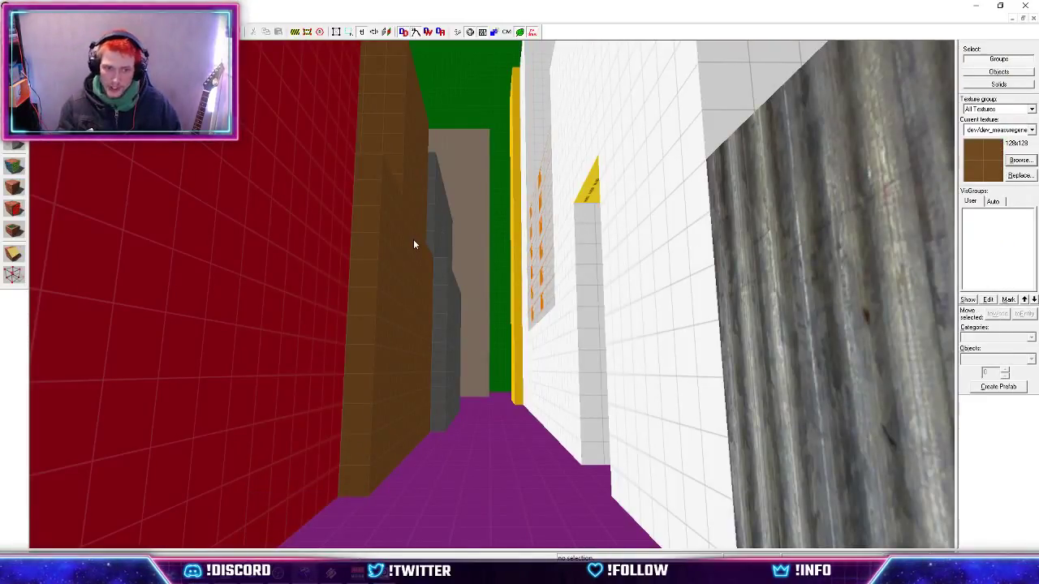
Select the near red wall brush and examine the dark recess between shutter and door in the PureRef alley photo.
{"action": "left_click", "coordinate": [287, 315]}
{"action": "key", "text": "alt+Tab"}
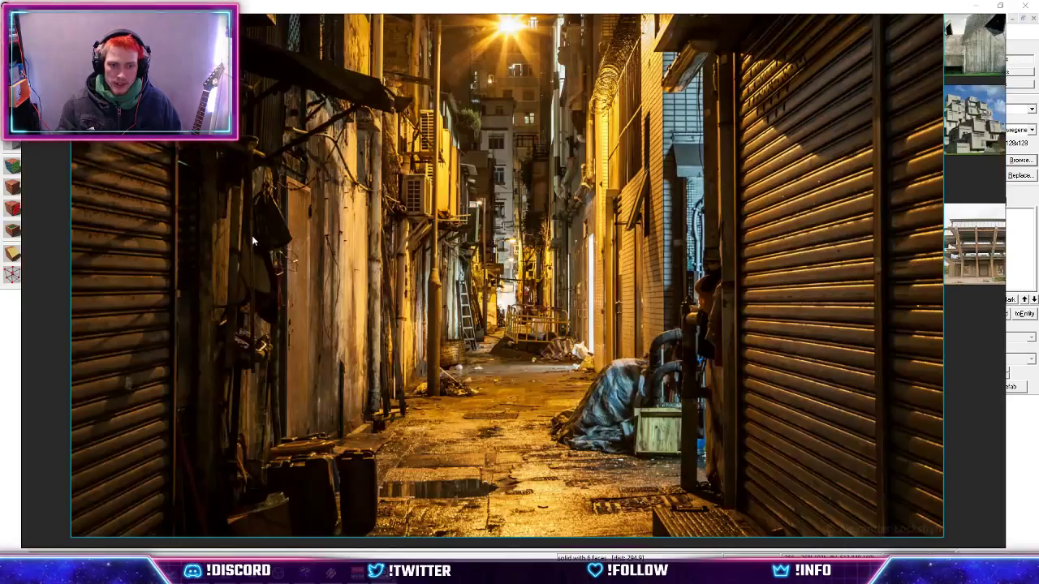
{"action": "left_click_drag", "start_coordinate": [273, 183], "coordinate": [262, 164]}
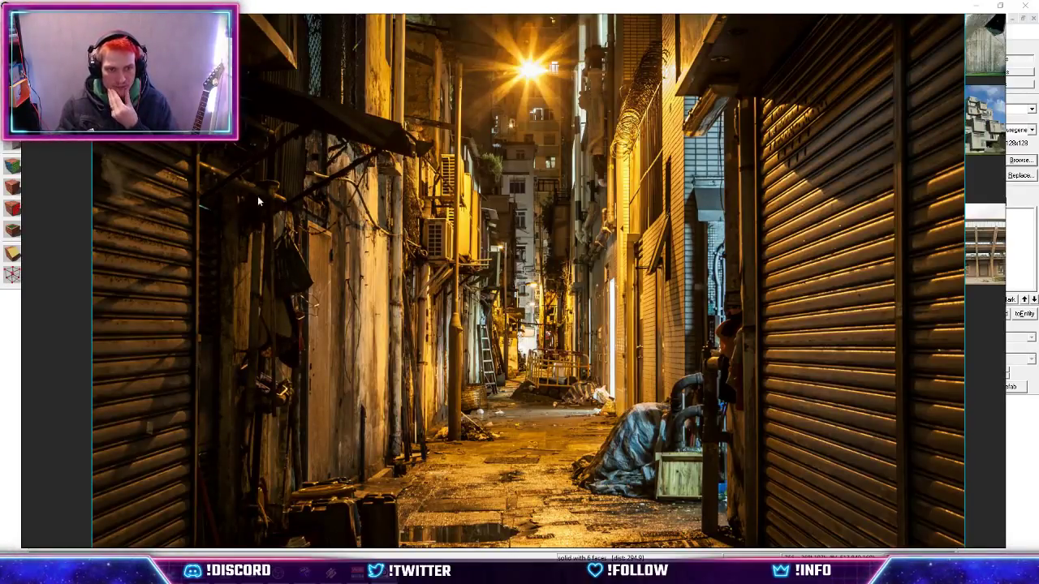
{"action": "scroll", "coordinate": [257, 302], "scroll_direction": "up", "scroll_amount": 3}
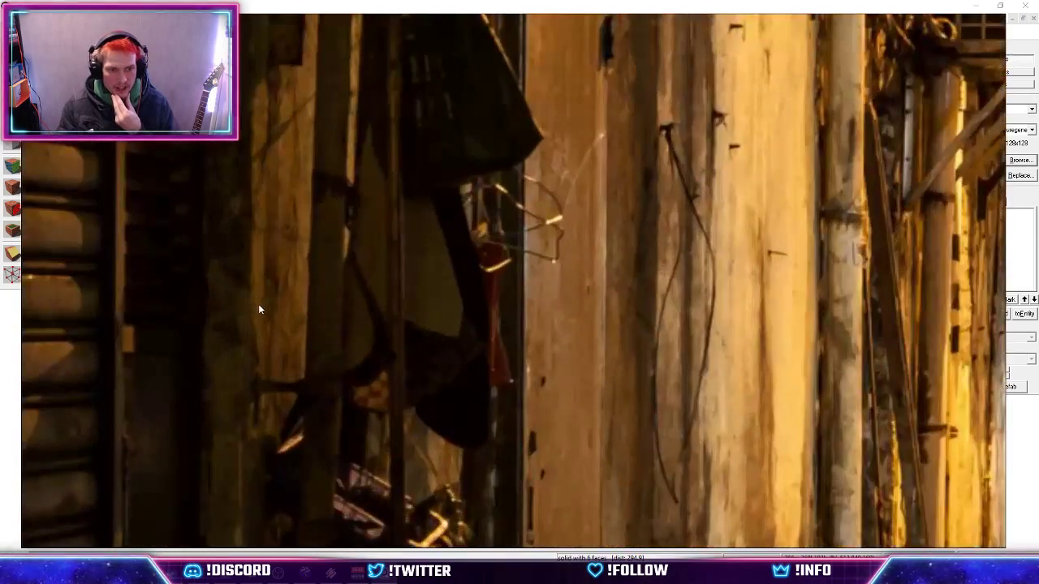
{"action": "scroll", "coordinate": [258, 307], "scroll_direction": "up", "scroll_amount": 2}
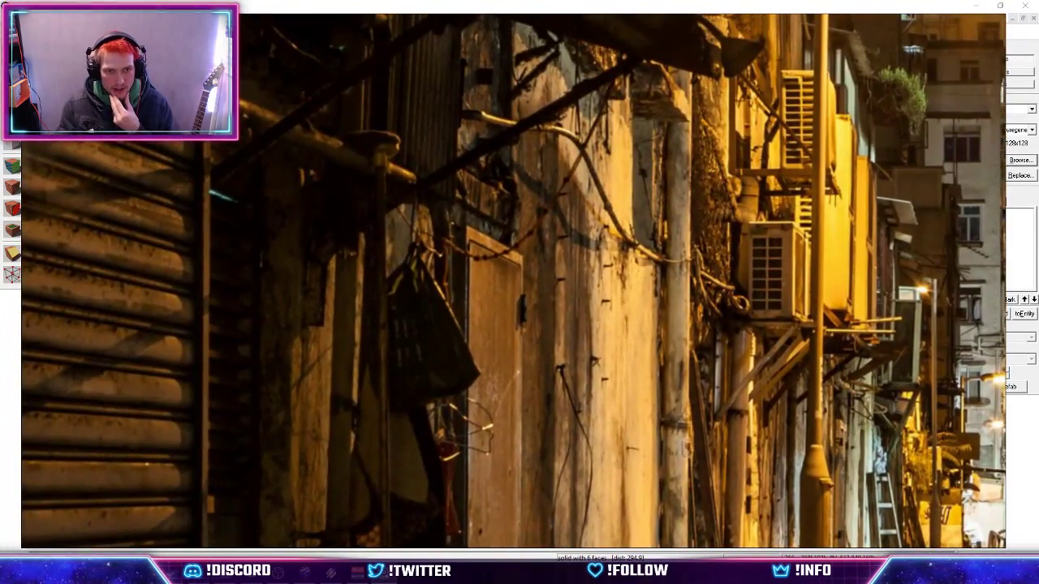
{"action": "left_click_drag", "start_coordinate": [347, 349], "coordinate": [333, 234]}
{"action": "left_click_drag", "start_coordinate": [338, 491], "coordinate": [324, 290]}
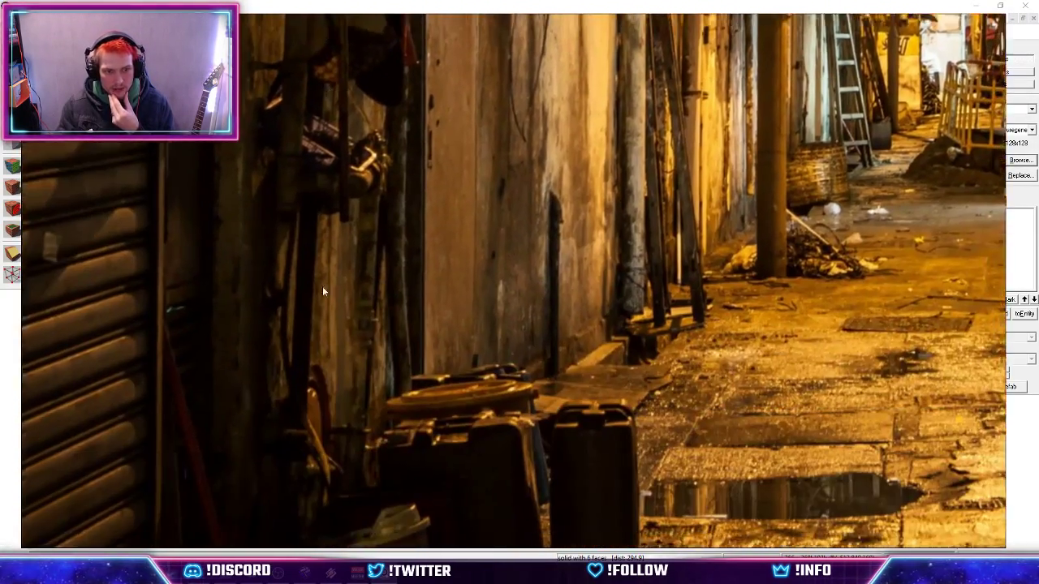
{"action": "left_click_drag", "start_coordinate": [302, 360], "coordinate": [307, 496]}
{"action": "left_click_drag", "start_coordinate": [316, 236], "coordinate": [315, 487]}
{"action": "left_click_drag", "start_coordinate": [271, 183], "coordinate": [331, 120]}
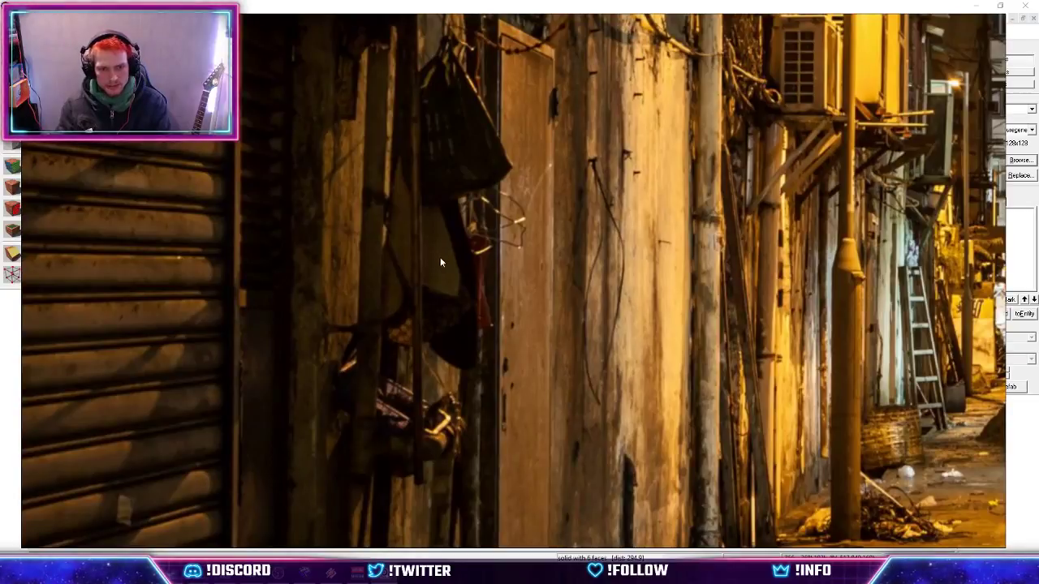
Examine the door, the awning overhead, the drainpipe and the air-conditioning units along the weathered wall in the reference photo.
{"action": "left_click_drag", "start_coordinate": [440, 257], "coordinate": [264, 393]}
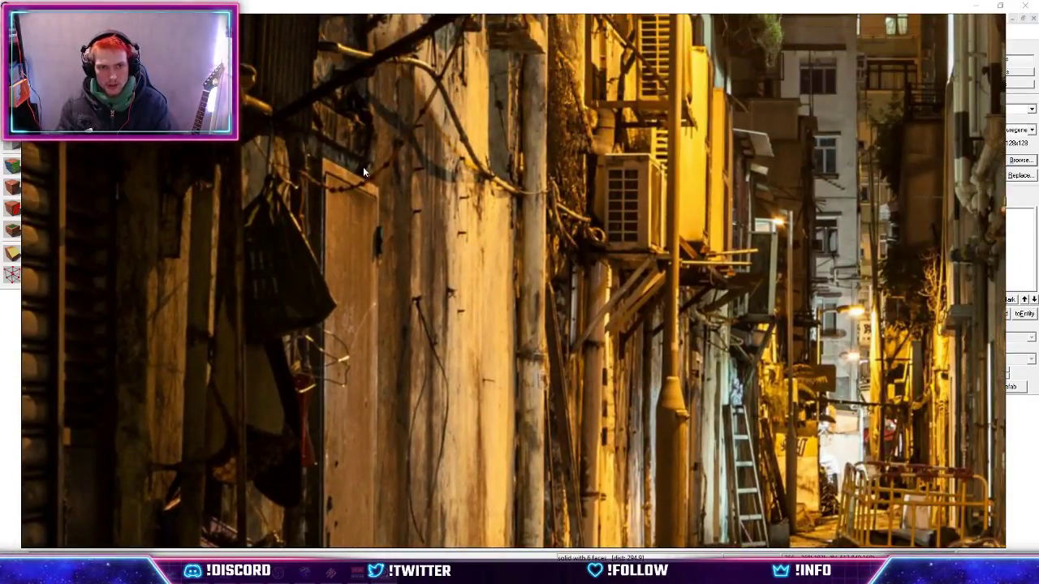
{"action": "left_click_drag", "start_coordinate": [363, 166], "coordinate": [569, 378]}
{"action": "left_click_drag", "start_coordinate": [446, 403], "coordinate": [433, 514]}
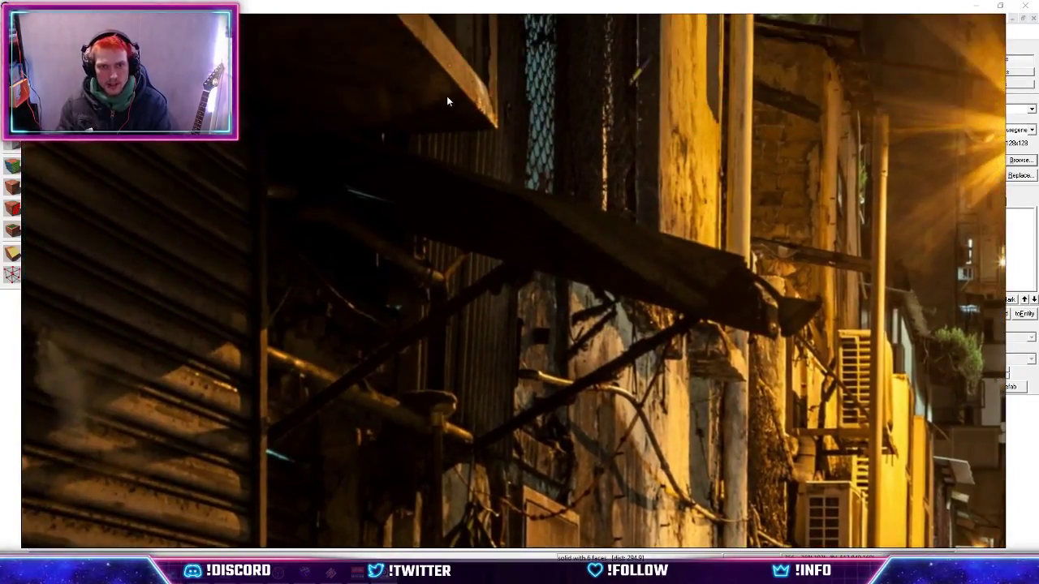
{"action": "left_click_drag", "start_coordinate": [459, 169], "coordinate": [387, 38]}
{"action": "left_click_drag", "start_coordinate": [412, 208], "coordinate": [377, 400]}
{"action": "mouse_move", "coordinate": [451, 127]}
{"action": "left_mouse_down"}
{"action": "mouse_move", "coordinate": [391, 285]}
{"action": "mouse_move", "coordinate": [398, 316]}
{"action": "left_mouse_up"}
{"action": "mouse_move", "coordinate": [320, 183]}
{"action": "left_mouse_down"}
{"action": "mouse_move", "coordinate": [241, 208]}
{"action": "mouse_move", "coordinate": [136, 204]}
{"action": "left_mouse_up"}
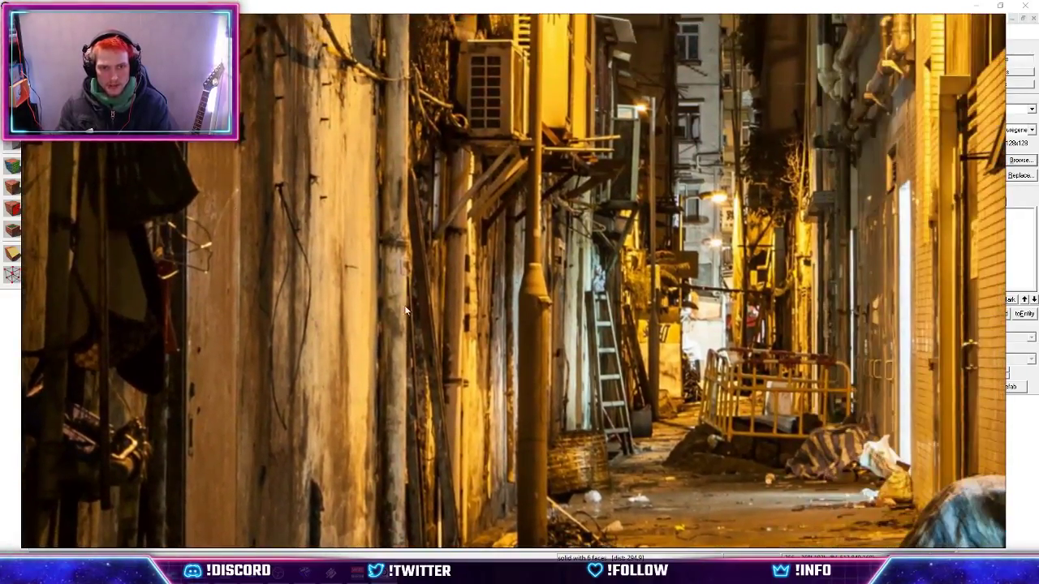
{"action": "left_click_drag", "start_coordinate": [380, 230], "coordinate": [381, 491]}
{"action": "left_click_drag", "start_coordinate": [376, 185], "coordinate": [379, 371]}
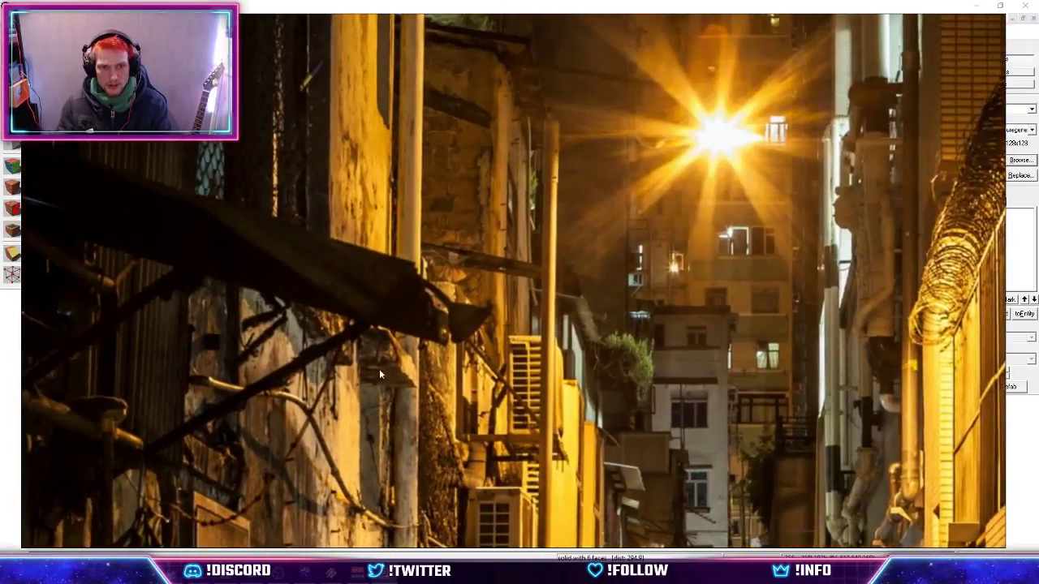
{"action": "mouse_move", "coordinate": [363, 174]}
{"action": "left_mouse_down"}
{"action": "mouse_move", "coordinate": [360, 331]}
{"action": "mouse_move", "coordinate": [374, 73]}
{"action": "mouse_move", "coordinate": [480, 91]}
{"action": "mouse_move", "coordinate": [539, 71]}
{"action": "mouse_move", "coordinate": [436, 76]}
{"action": "left_mouse_up"}
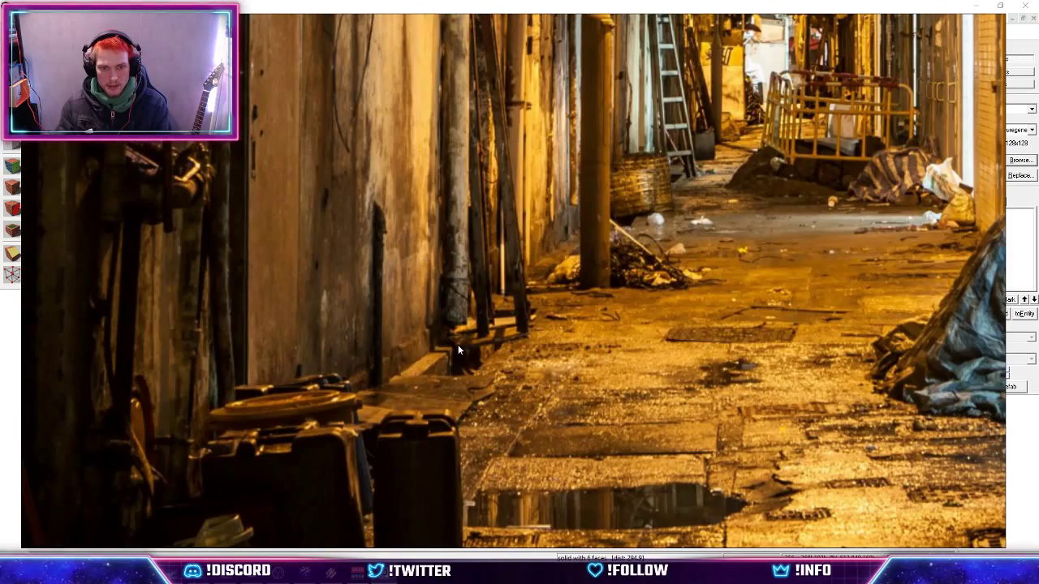
Inspect the curb at the base of the weathered wall up close, and review the whole alley in the reference photo.
{"action": "scroll", "coordinate": [458, 349], "scroll_direction": "up", "scroll_amount": 2}
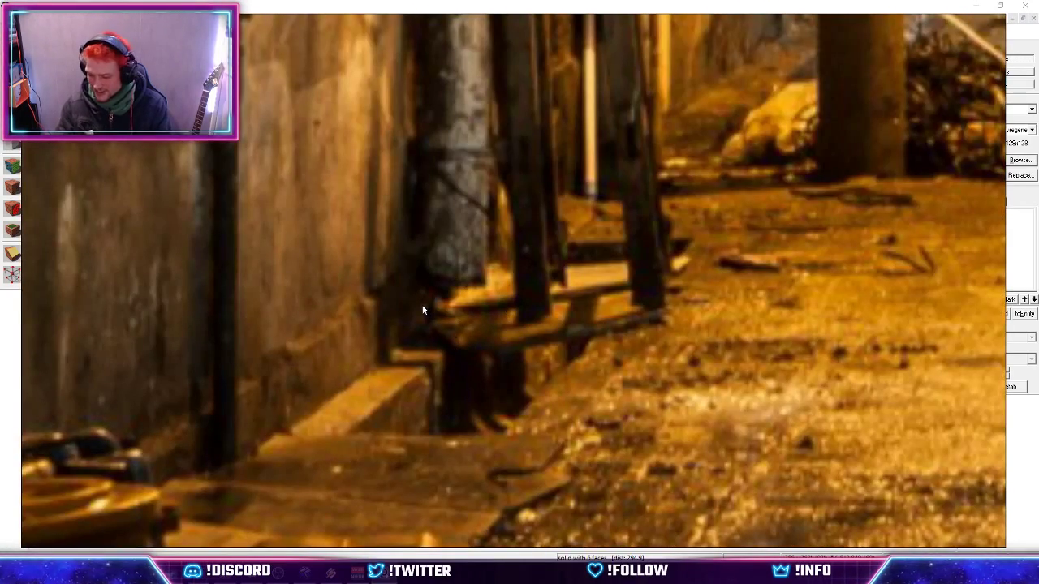
{"action": "scroll", "coordinate": [422, 304], "scroll_direction": "down", "scroll_amount": 5}
{"action": "scroll", "coordinate": [348, 302], "scroll_direction": "up", "scroll_amount": 3}
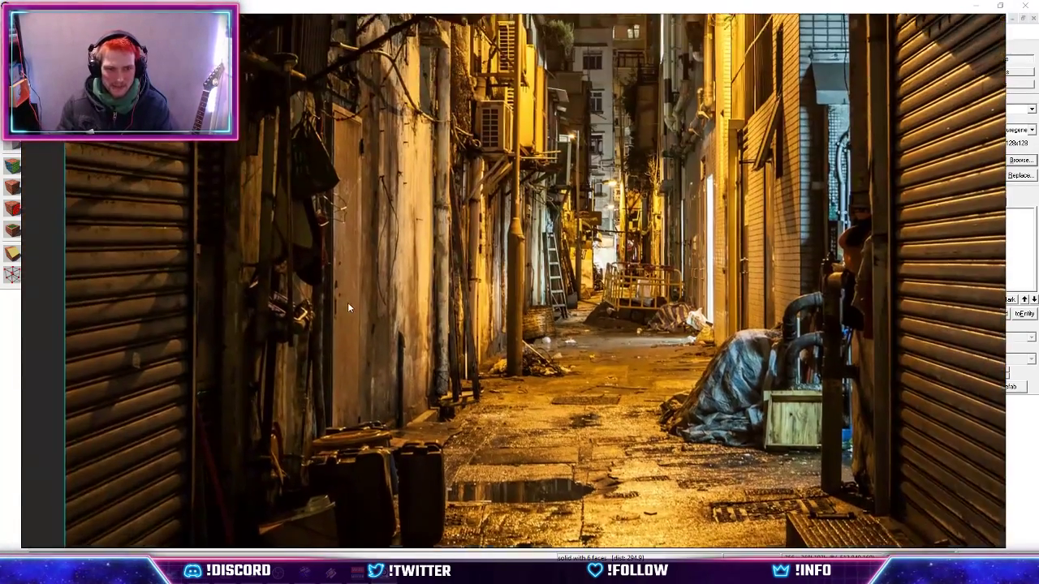
{"action": "scroll", "coordinate": [235, 278], "scroll_direction": "up", "scroll_amount": 1}
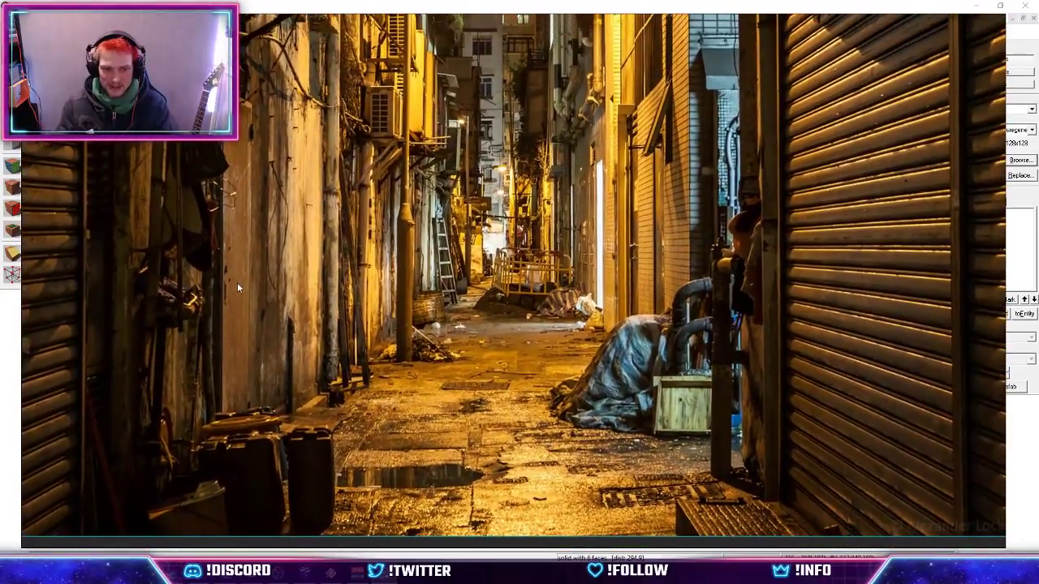
{"action": "left_click_drag", "start_coordinate": [176, 197], "coordinate": [268, 289]}
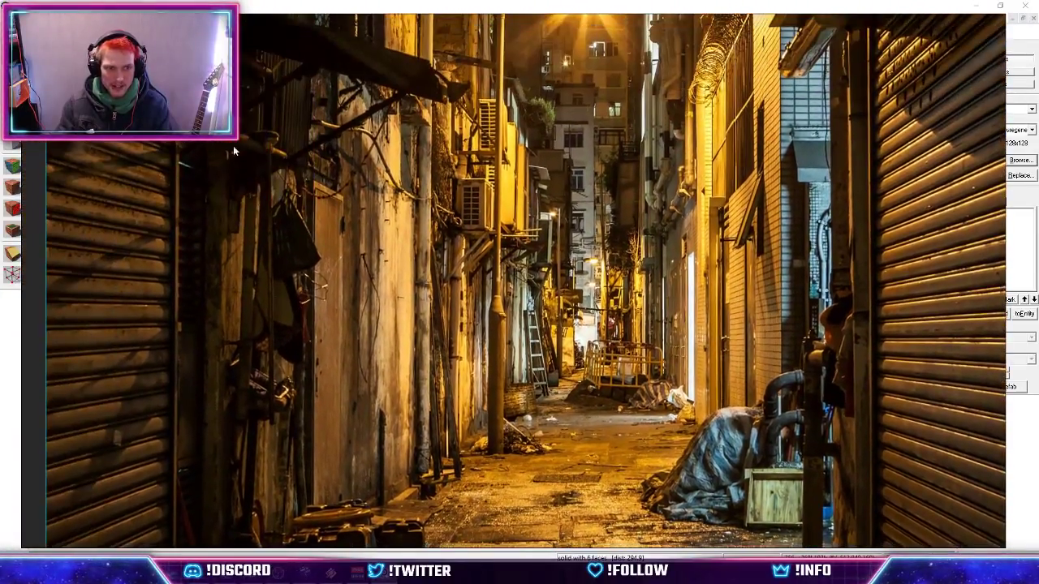
Return to the map editor and resize the near red wall brush to 16 units deep and 32 units wide in the top view.
{"action": "key", "text": "alt+Tab"}
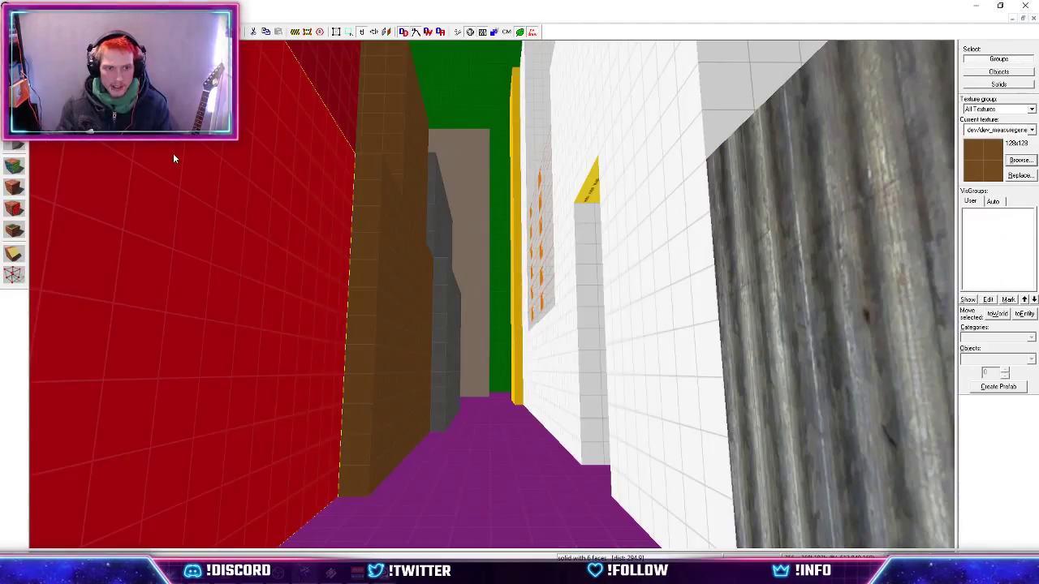
{"action": "scroll", "coordinate": [244, 231], "scroll_direction": "down", "scroll_amount": 3}
{"action": "key", "text": "shift+z"}
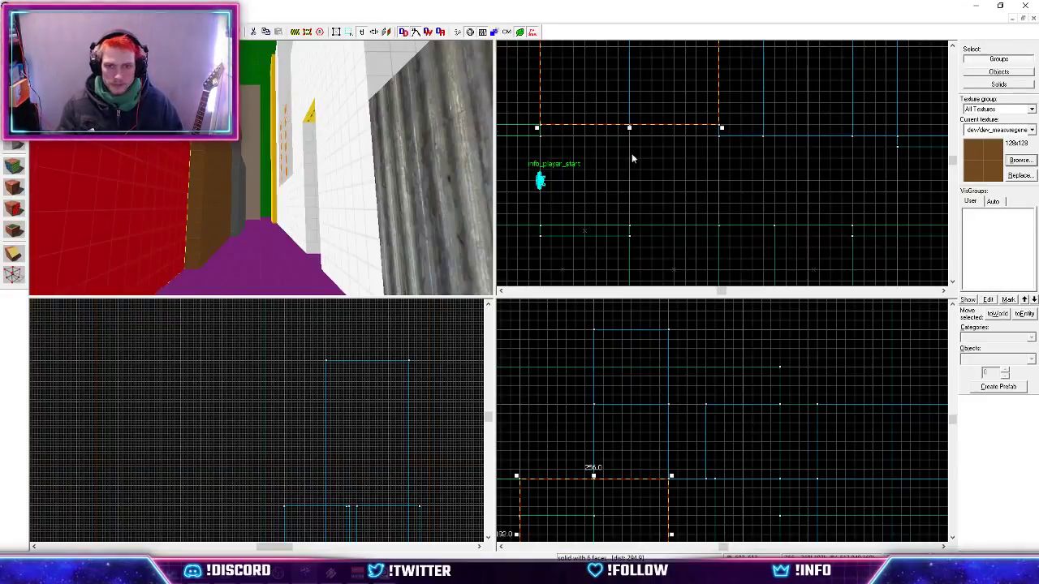
{"action": "scroll", "coordinate": [684, 251], "scroll_direction": "up", "scroll_amount": 2}
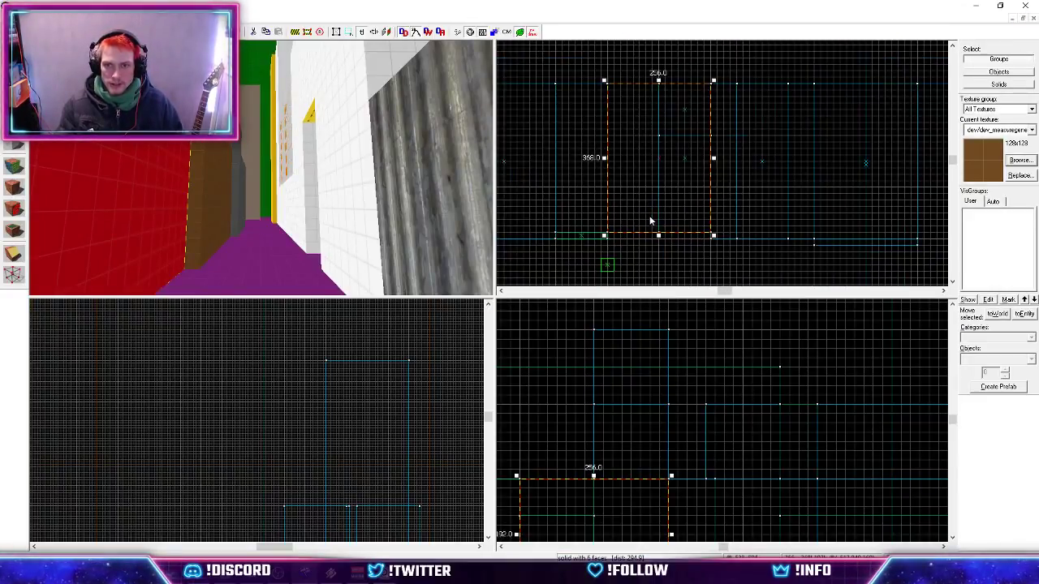
{"action": "left_click_drag", "start_coordinate": [659, 81], "coordinate": [669, 228]}
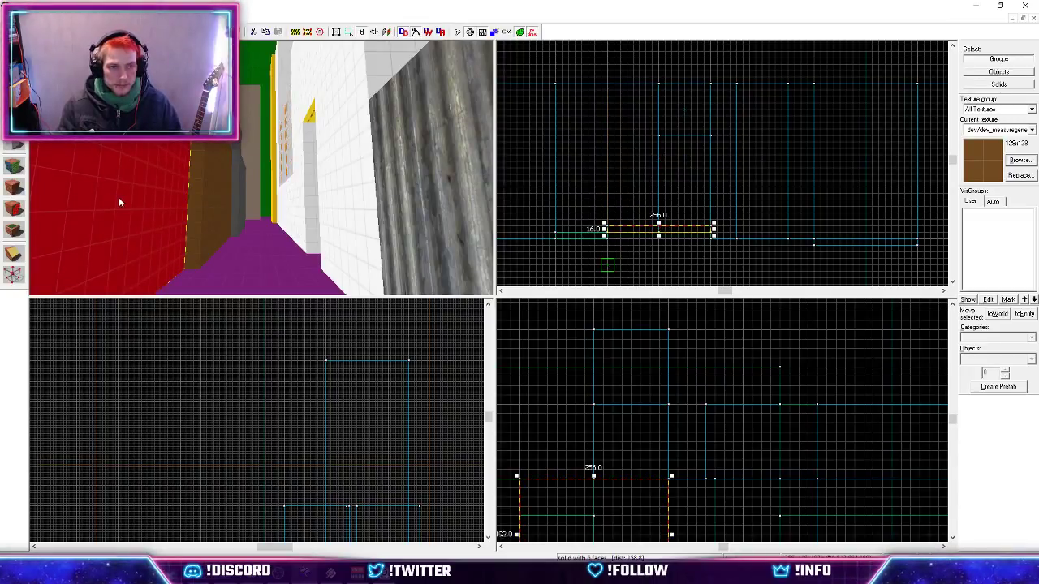
{"action": "key", "text": "z"}
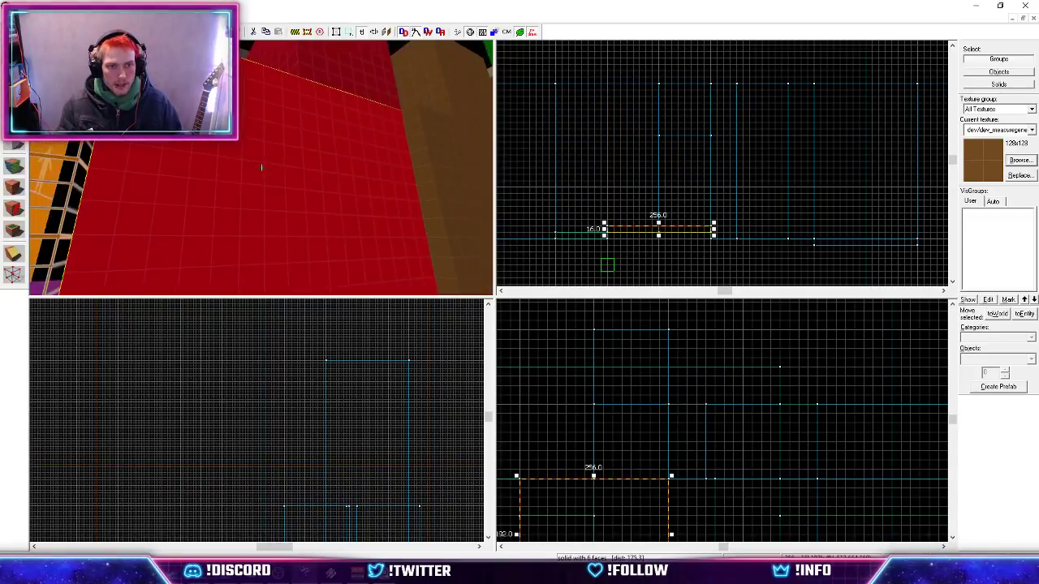
{"action": "key", "text": "z"}
{"action": "left_click_drag", "start_coordinate": [714, 230], "coordinate": [616, 237]}
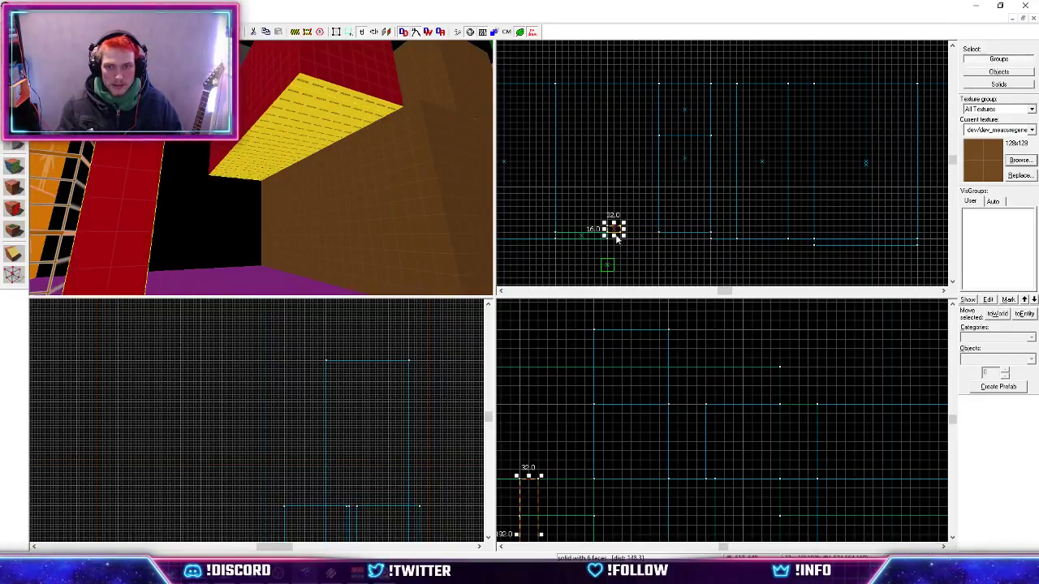
Copy the 32-unit wall brush alongside, widen the copy to 48 units, and compare the proportions with the alley reference photo.
{"action": "left_click", "coordinate": [625, 231]}
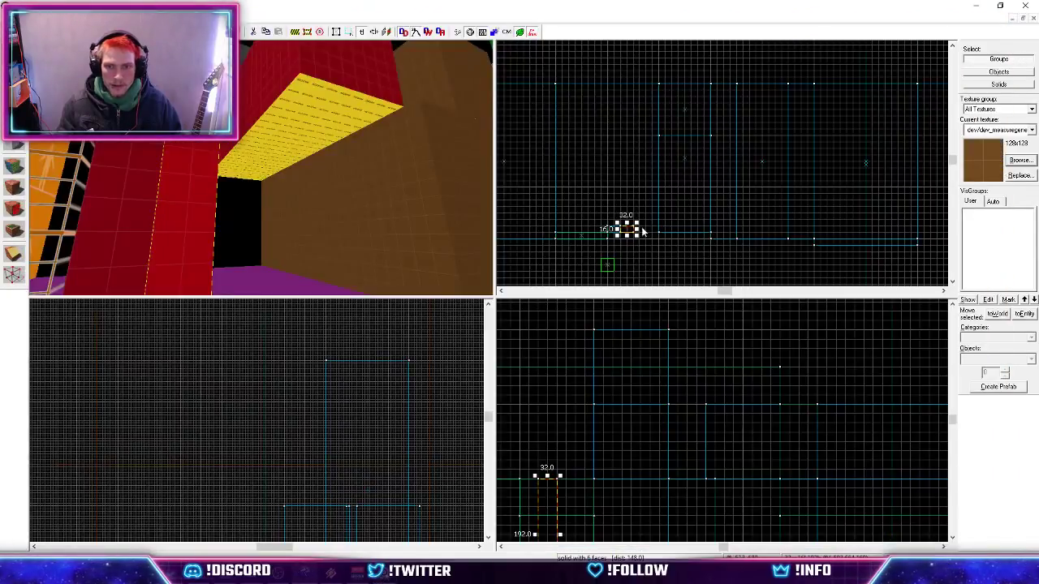
{"action": "left_click_drag", "start_coordinate": [638, 233], "coordinate": [645, 231]}
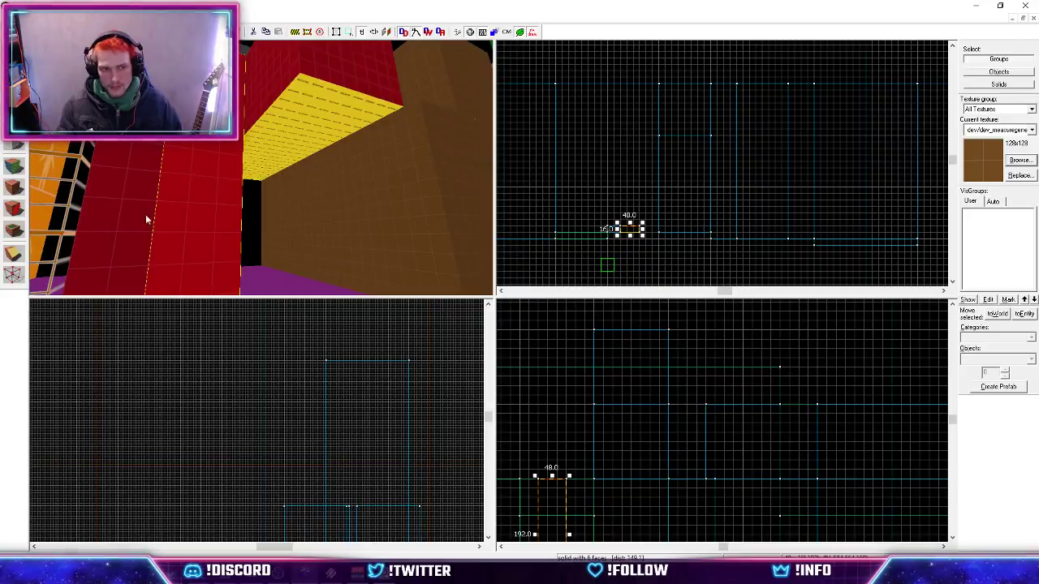
{"action": "key", "text": "alt+Tab"}
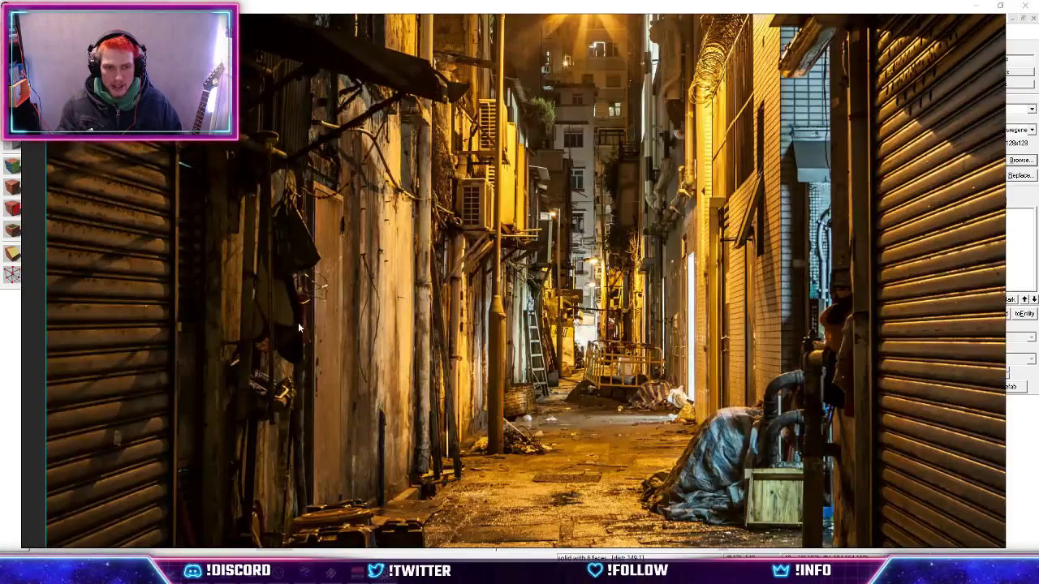
{"action": "key", "text": "alt+Tab"}
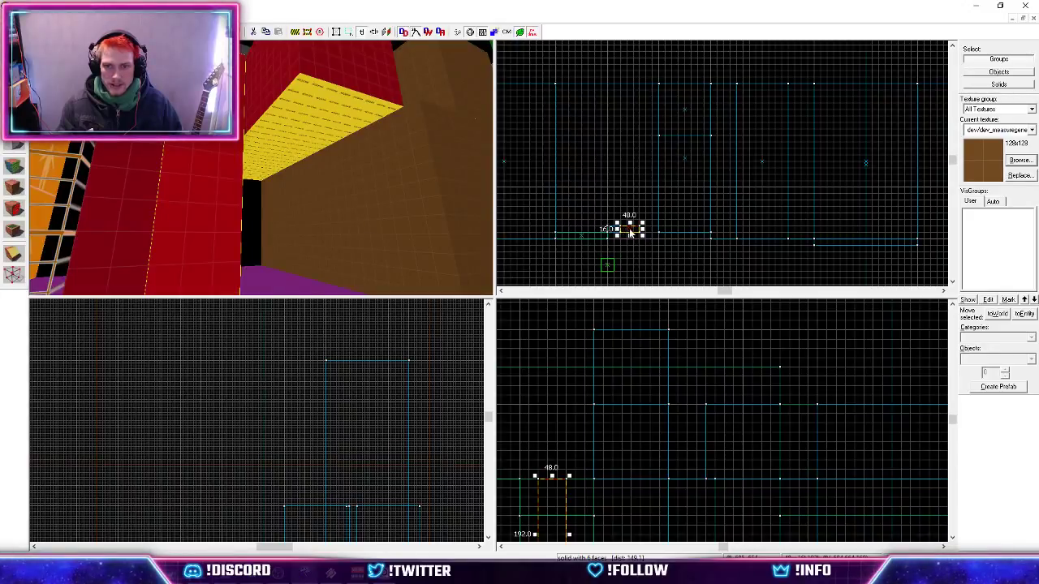
Place a copy of the 48-unit brush at the far end of the wall opening and widen it to 96 units.
{"action": "left_click_drag", "start_coordinate": [630, 233], "coordinate": [648, 232]}
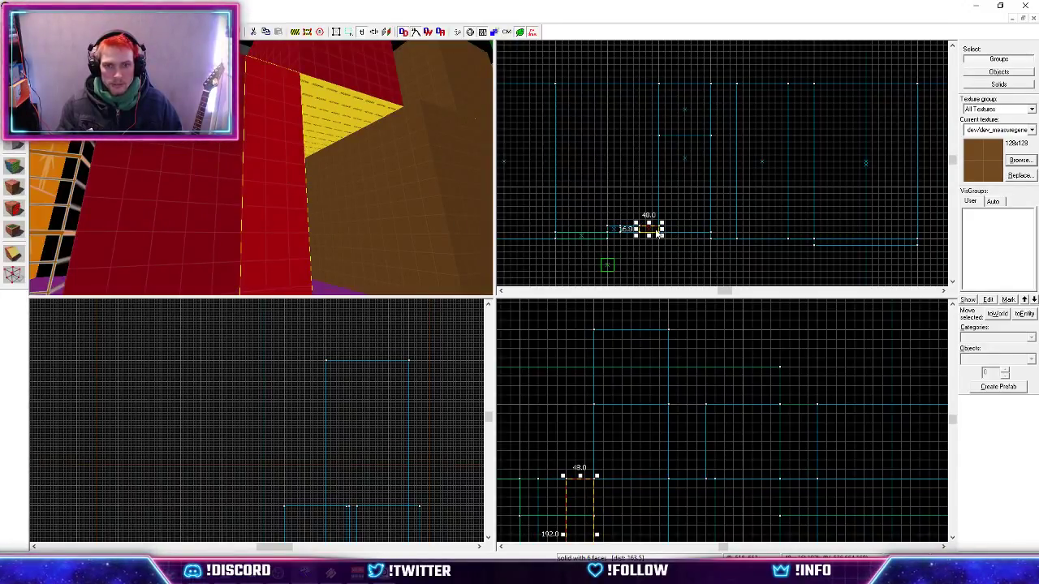
{"action": "left_click_drag", "start_coordinate": [658, 233], "coordinate": [679, 233]}
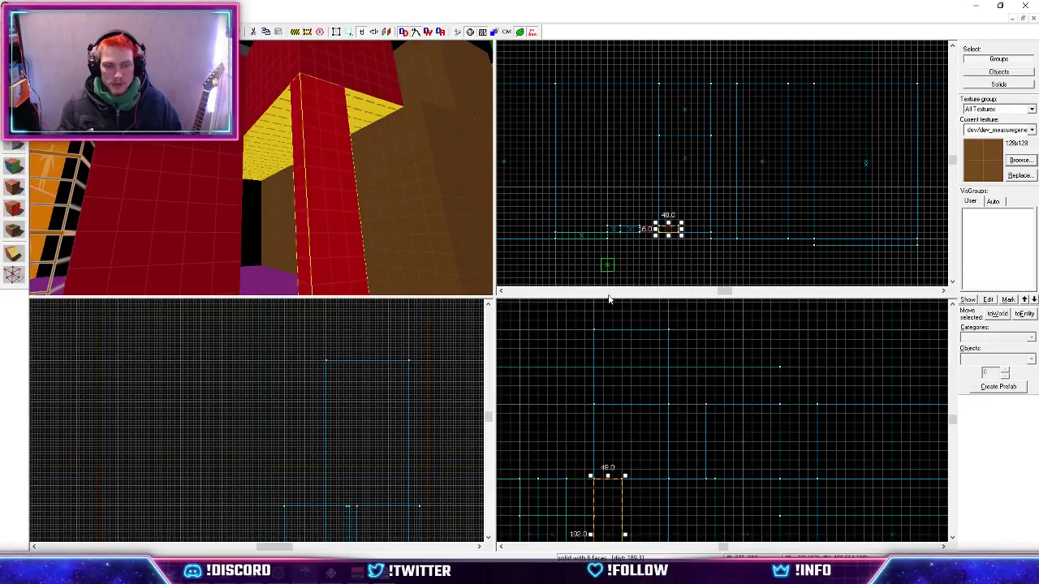
{"action": "key", "text": "alt+Tab"}
{"action": "key", "text": "alt+Tab"}
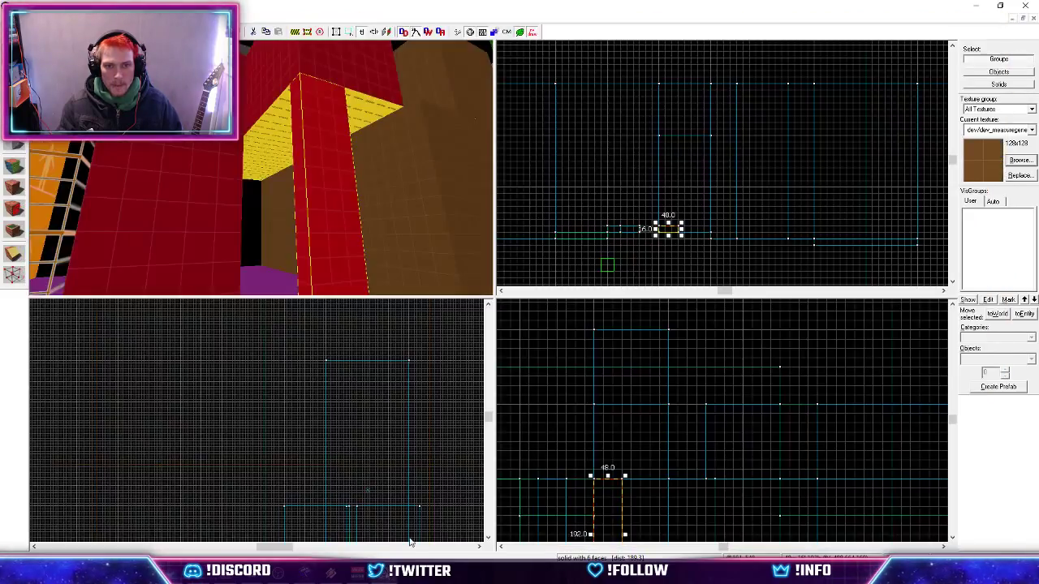
{"action": "left_click_drag", "start_coordinate": [686, 234], "coordinate": [718, 234]}
{"action": "left_click", "coordinate": [634, 233]}
{"action": "left_click", "coordinate": [703, 234]}
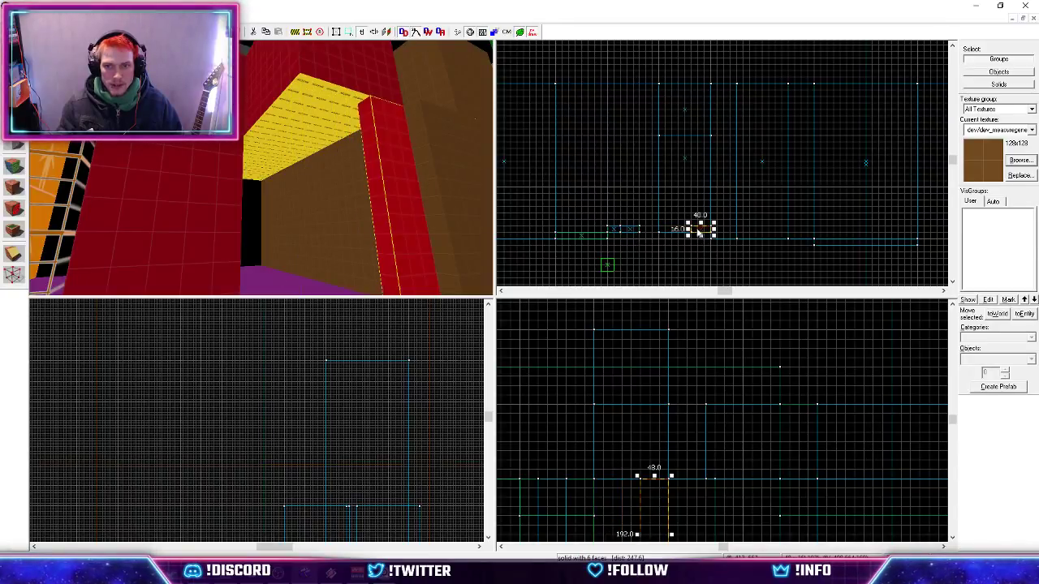
{"action": "left_click", "coordinate": [687, 232]}
{"action": "left_click", "coordinate": [702, 233]}
{"action": "left_click_drag", "start_coordinate": [688, 233], "coordinate": [668, 233]}
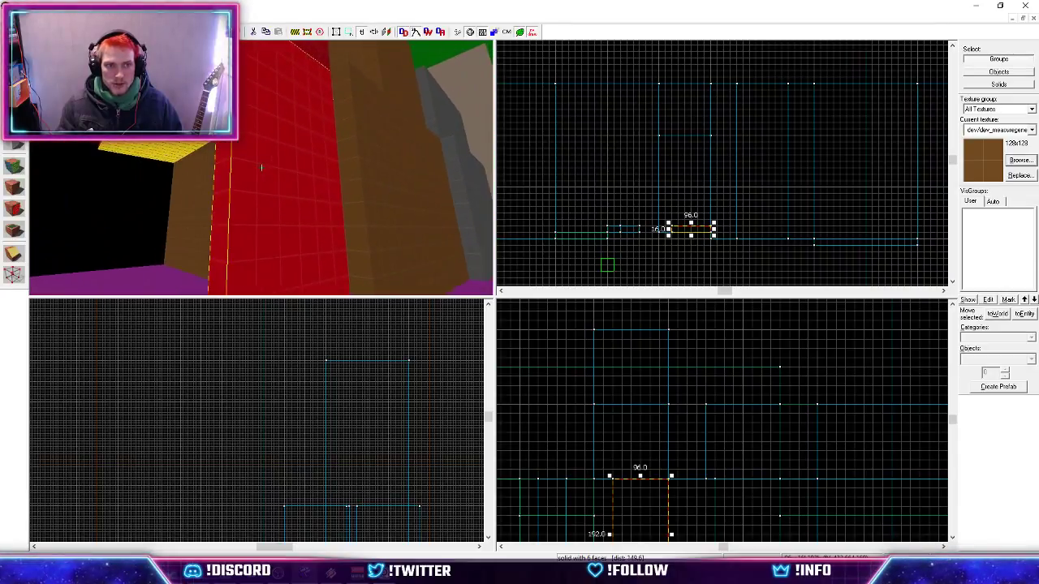
Apply the dev/dev_measuredoor01 texture to the alley-facing side of the 96-unit wall brush.
{"action": "key", "text": "shift+a"}
{"action": "left_click", "coordinate": [485, 323]}
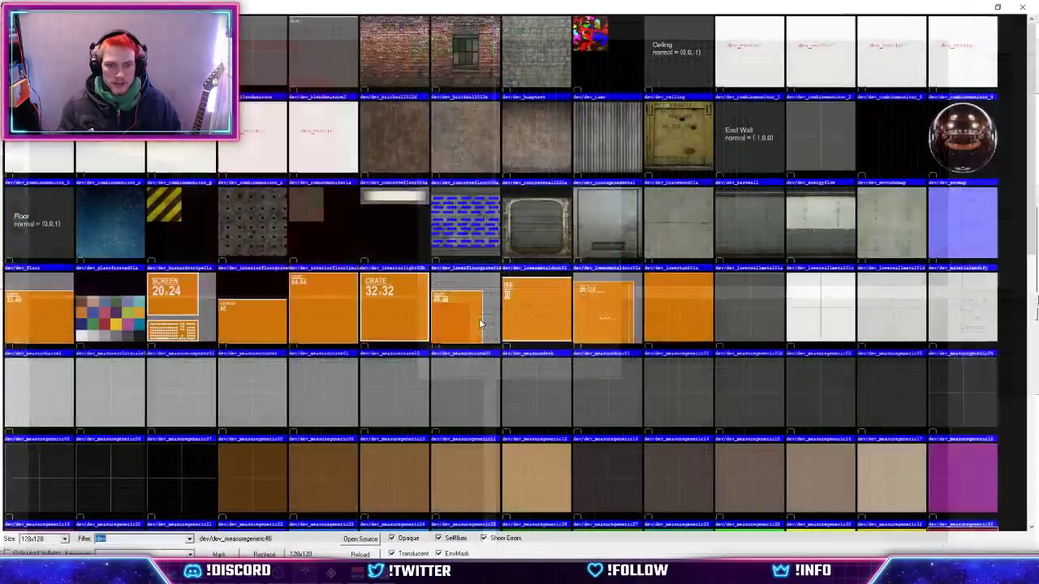
{"action": "double_click", "coordinate": [462, 307]}
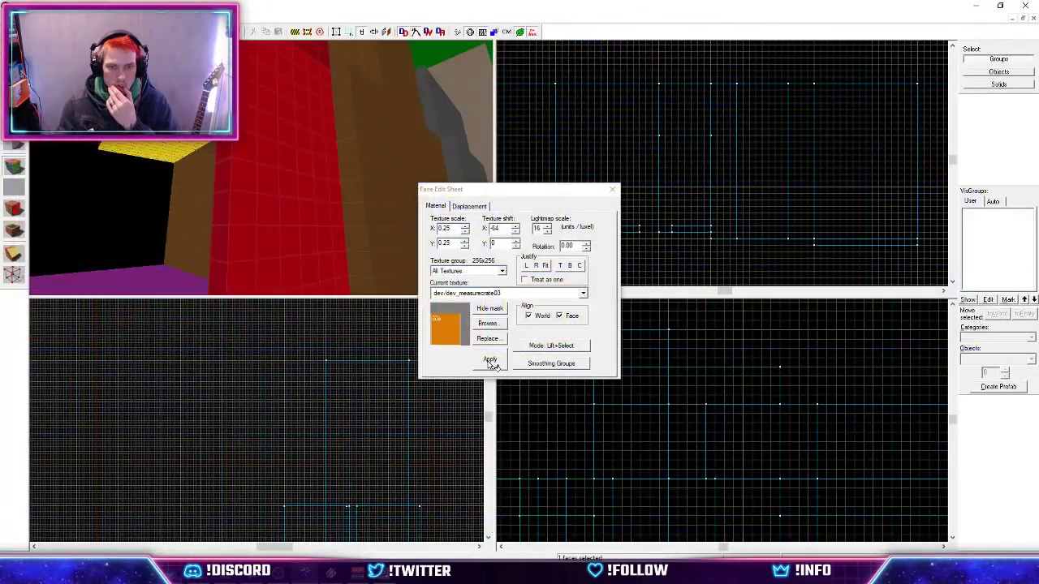
{"action": "left_click", "coordinate": [490, 324]}
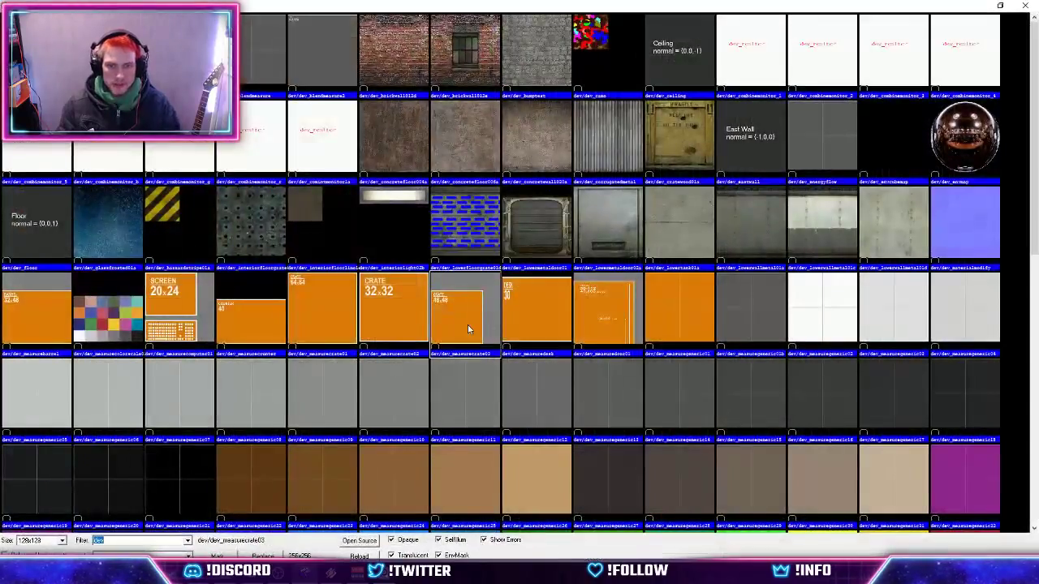
{"action": "double_click", "coordinate": [612, 328]}
{"action": "right_click", "coordinate": [287, 218]}
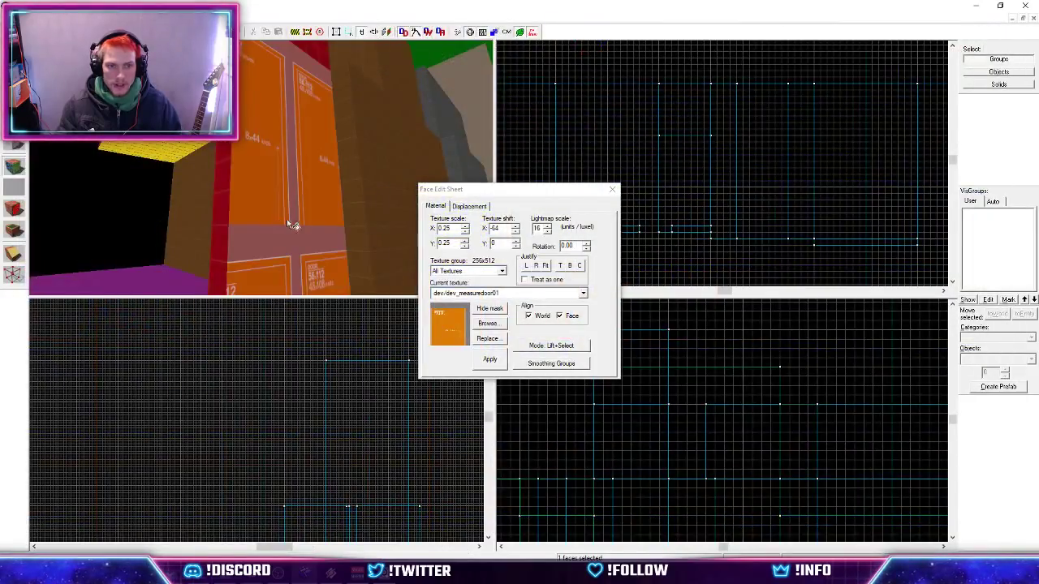
Justify the door texture to the bottom and left of its face, and return to object selection.
{"action": "key", "text": "z"}
{"action": "key", "text": "s"}
{"action": "key", "text": "z"}
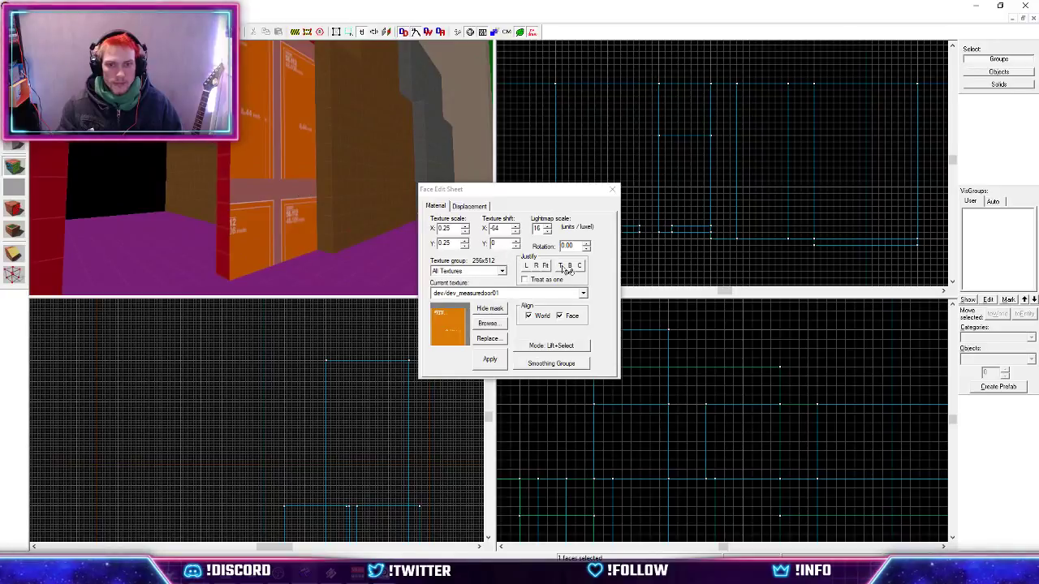
{"action": "left_click", "coordinate": [571, 267]}
{"action": "left_click", "coordinate": [528, 266]}
{"action": "key", "text": "z"}
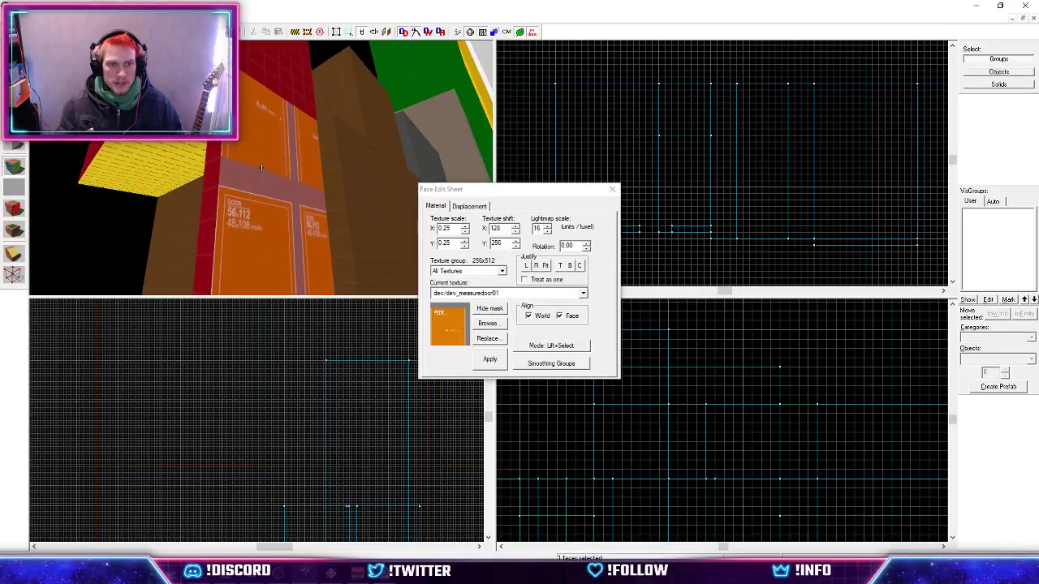
{"action": "key", "text": "z"}
{"action": "key", "text": "shift+s"}
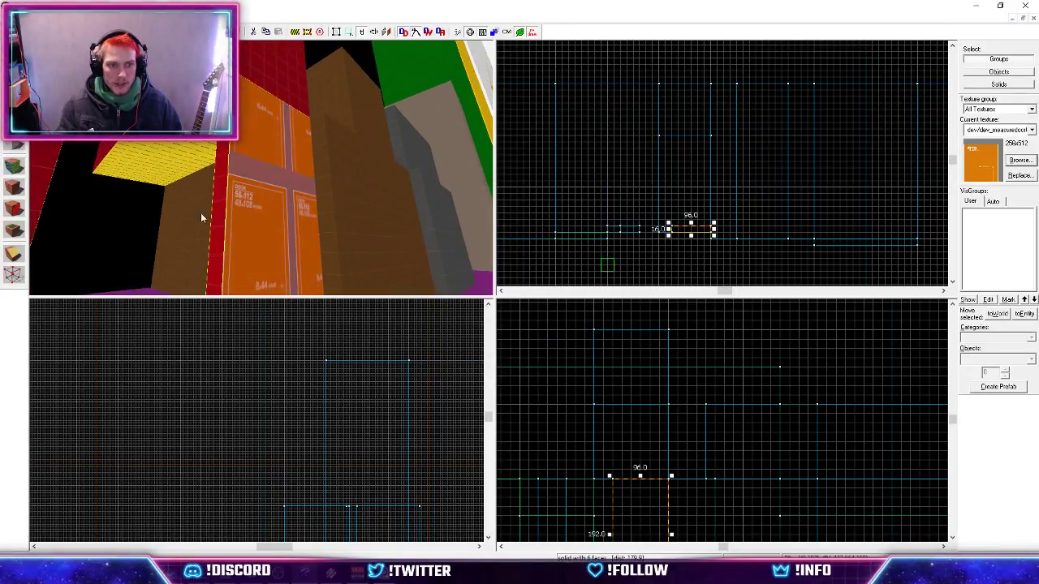
{"action": "key", "text": "z"}
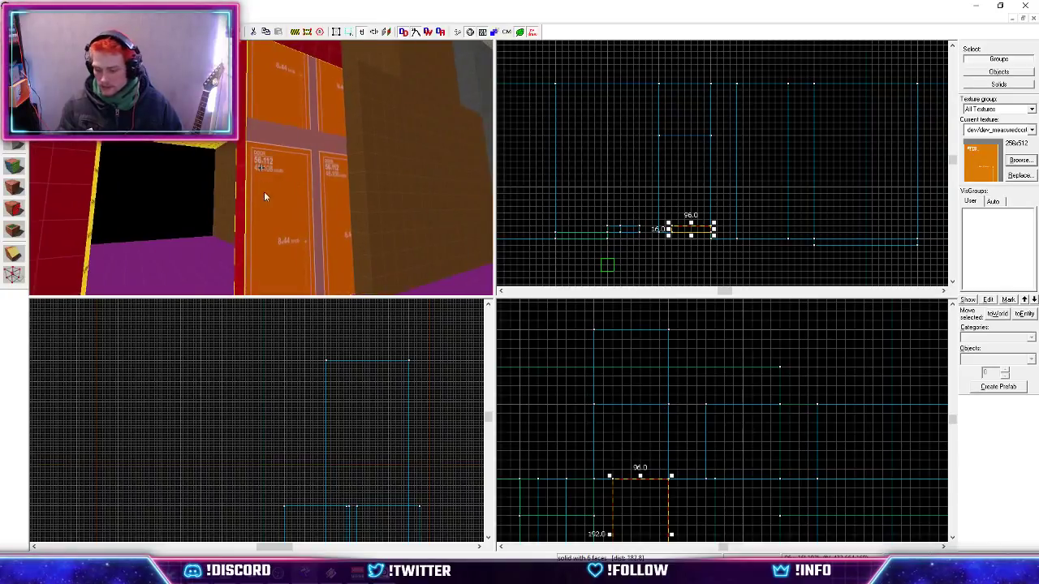
Check the reference photo, then reposition and resize the 48-unit brush to 80 units wide so it adjoins the door-textured brush.
{"action": "key", "text": "alt+Tab"}
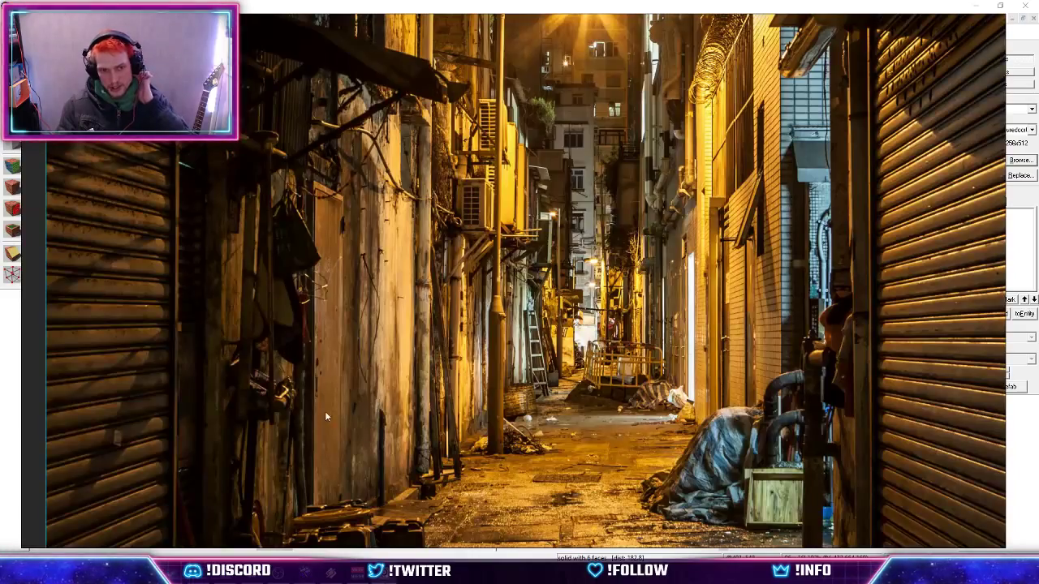
{"action": "key", "text": "alt+Tab"}
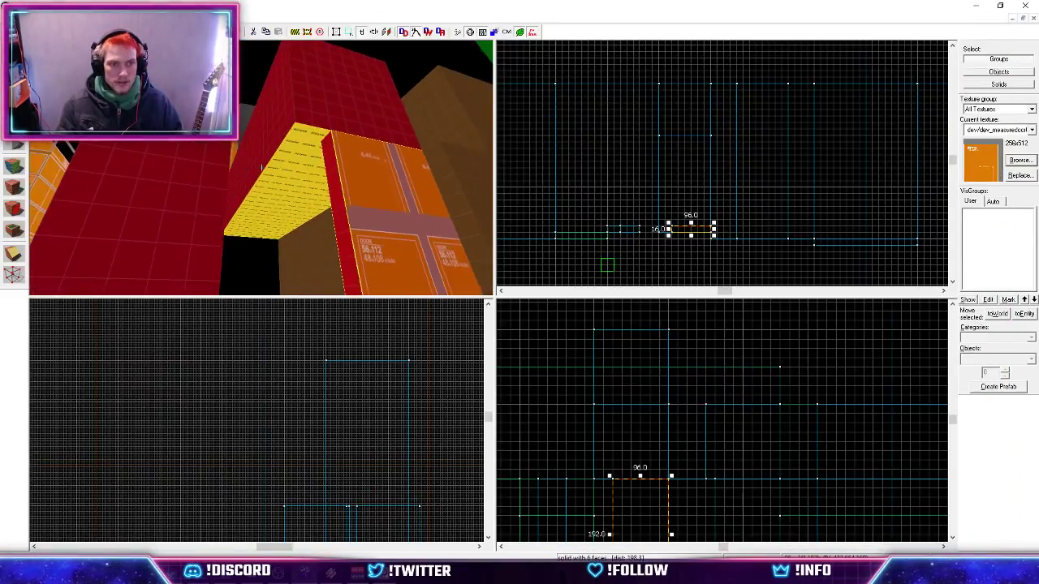
{"action": "key", "text": "z"}
{"action": "scroll", "coordinate": [641, 230], "scroll_direction": "up", "scroll_amount": 2}
{"action": "right_click", "coordinate": [641, 229]}
{"action": "key", "text": "Escape"}
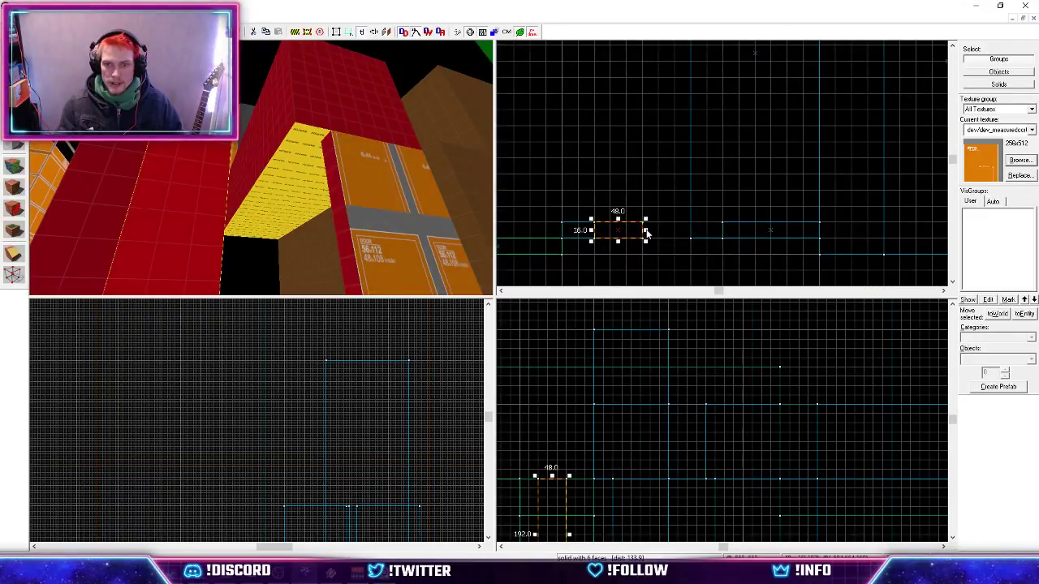
{"action": "mouse_move", "coordinate": [644, 231]}
{"action": "left_mouse_down"}
{"action": "mouse_move", "coordinate": [716, 239]}
{"action": "mouse_move", "coordinate": [715, 250]}
{"action": "left_mouse_up"}
{"action": "key", "text": "z"}
{"action": "key", "text": "z"}
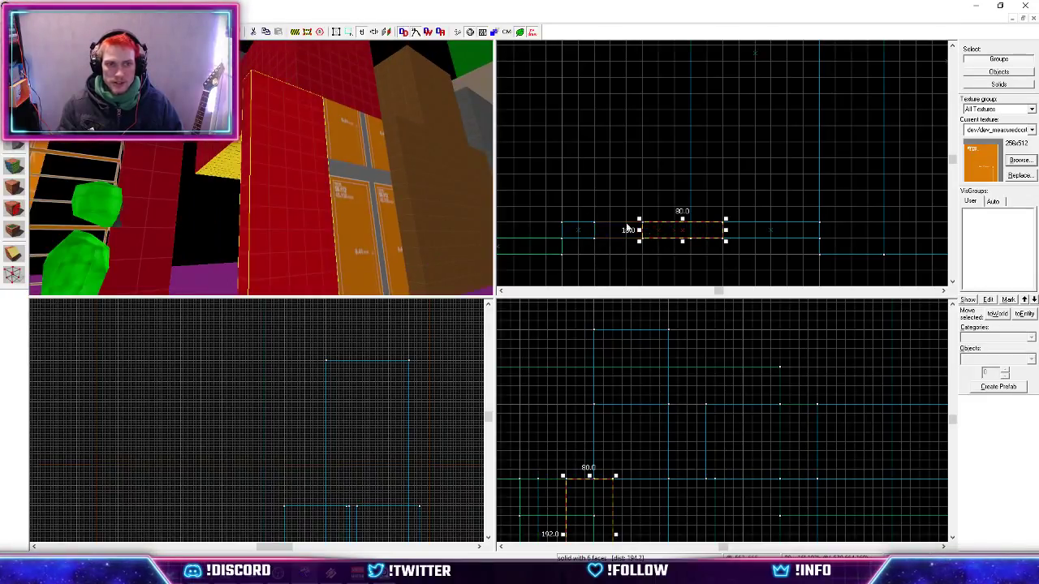
Apply the dev/dev_corrugatedmetal texture to the alley-facing side of the 80-unit brush beside the door panel.
{"action": "key", "text": "shift+a"}
{"action": "left_click", "coordinate": [487, 323]}
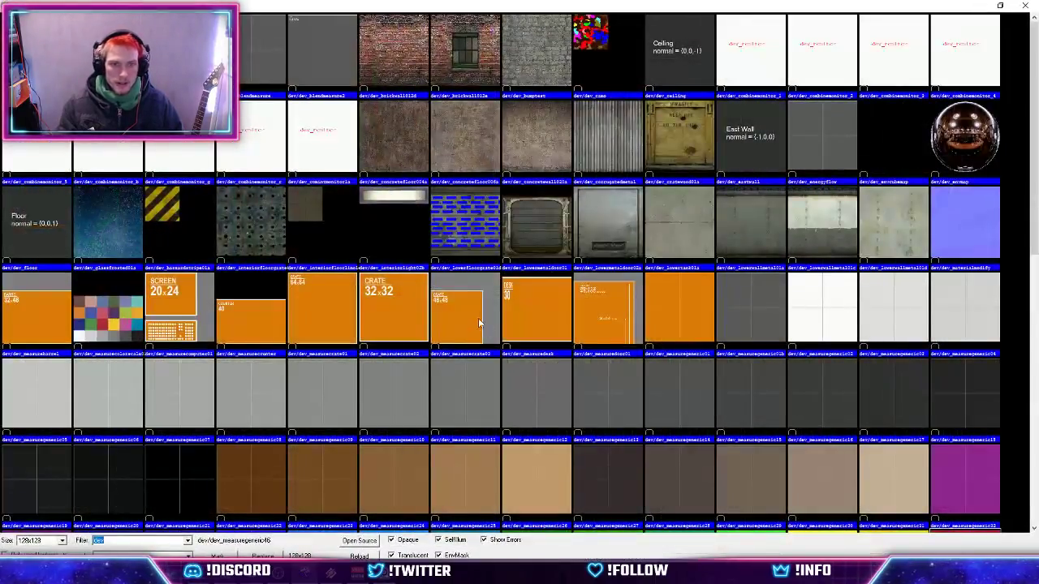
{"action": "double_click", "coordinate": [627, 155]}
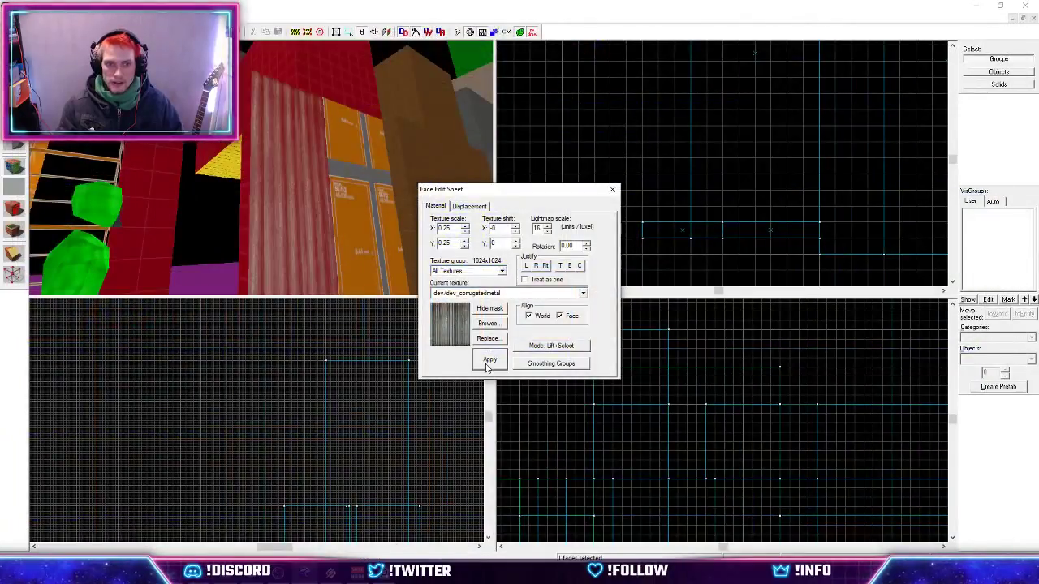
{"action": "left_click", "coordinate": [612, 189]}
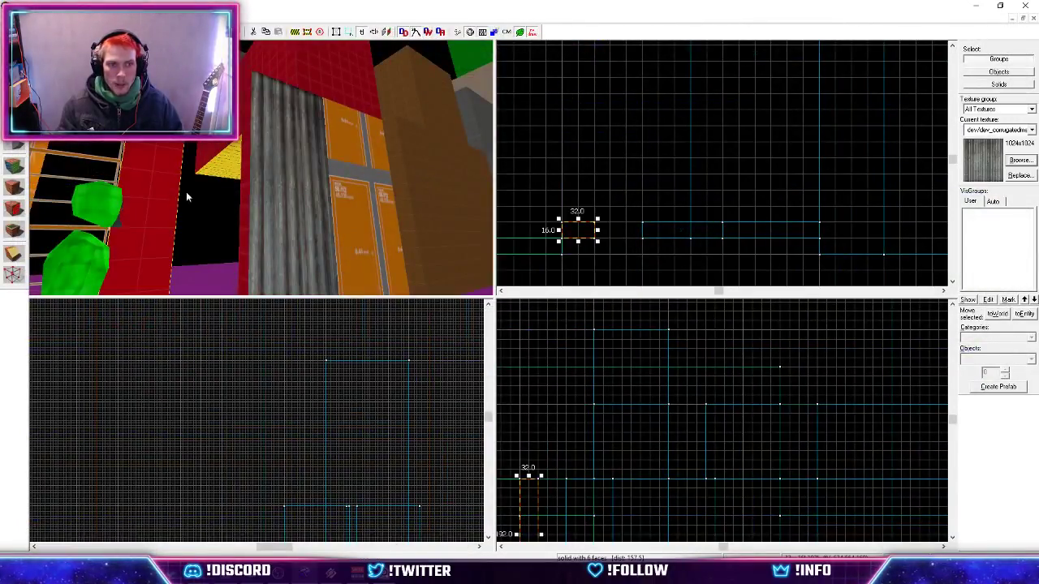
Widen the 32-unit red brush to 80 units to close the gap up to the corrugated metal panel.
{"action": "left_click_drag", "start_coordinate": [602, 240], "coordinate": [645, 239]}
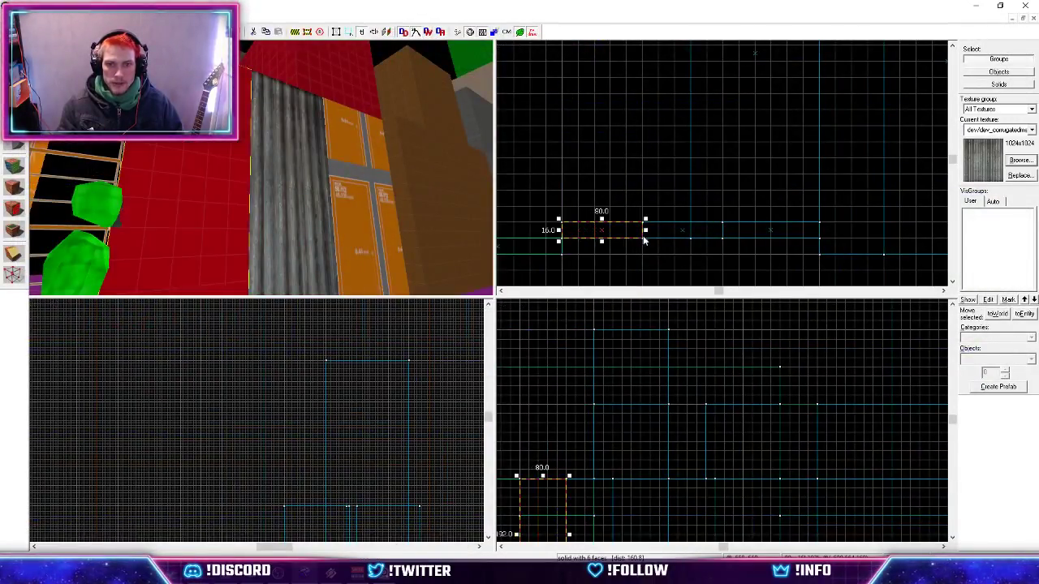
{"action": "key", "text": "w"}
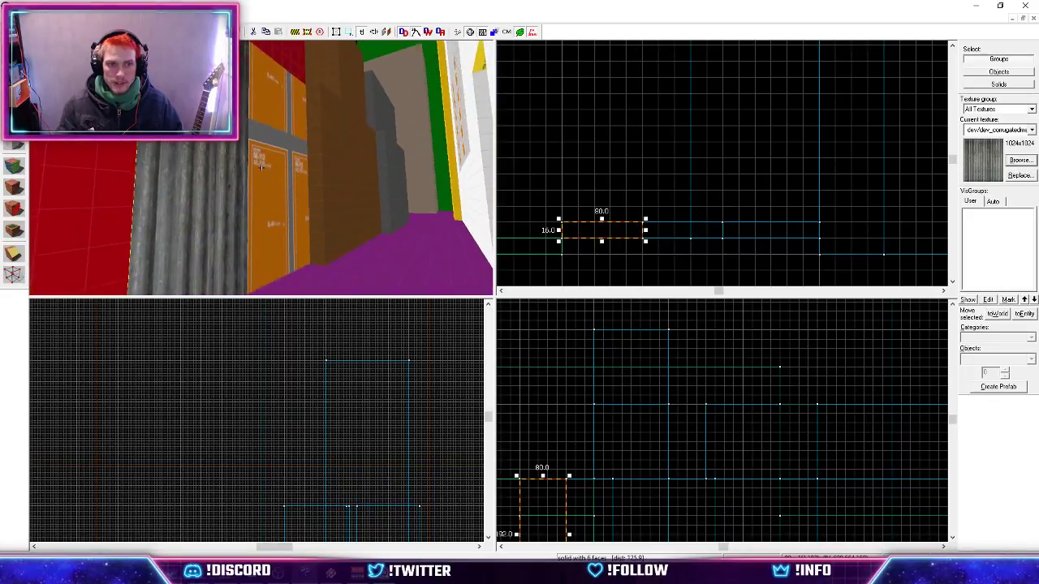
{"action": "key", "text": "w"}
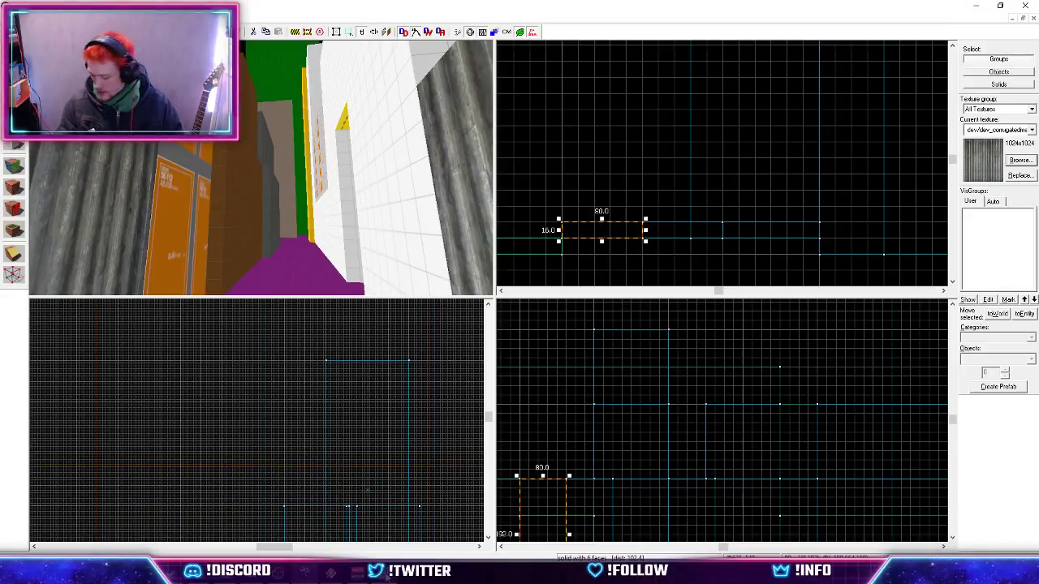
Switch to the PureRef alley photo and examine the shutter, the recess and the awning overhead up close.
{"action": "mouse_move", "coordinate": [383, 572]}
{"action": "left_click", "coordinate": [384, 523]}
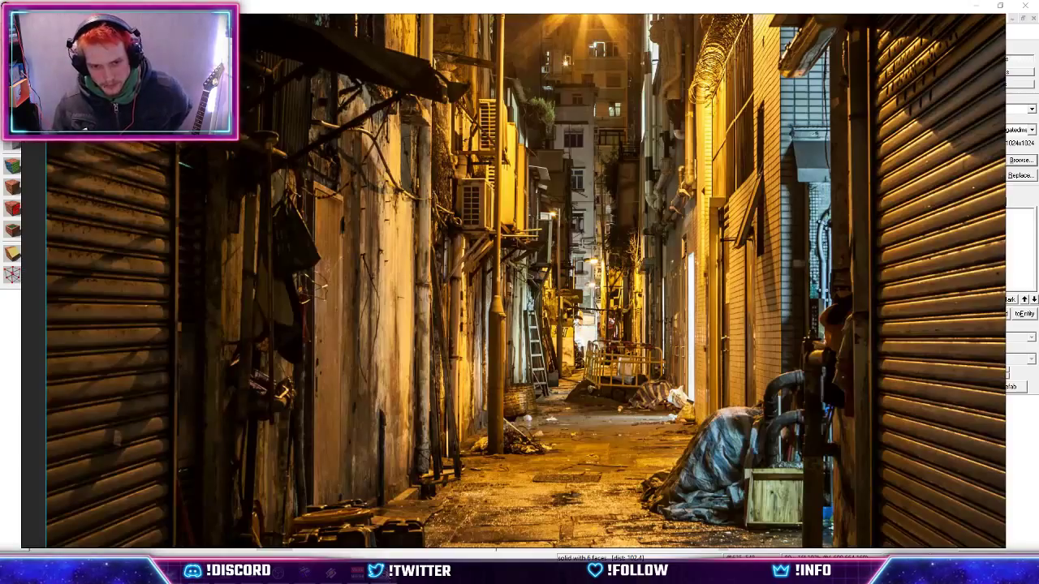
{"action": "scroll", "coordinate": [431, 422], "scroll_direction": "up", "scroll_amount": 2}
{"action": "scroll", "coordinate": [431, 425], "scroll_direction": "up", "scroll_amount": 3}
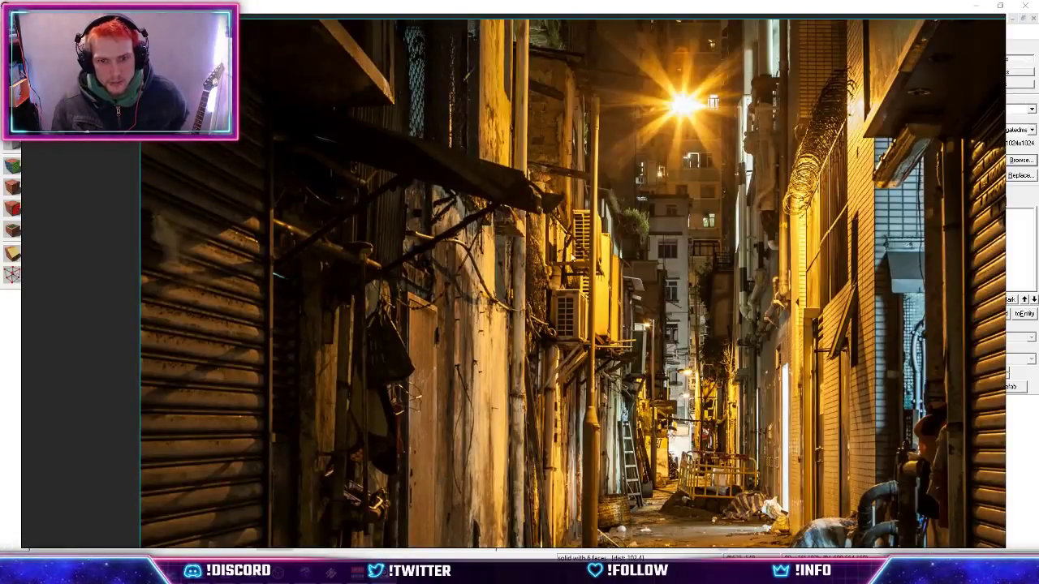
Check the reference photo, then select the white-walled side's building brushes without the floor and move them outward to widen the alley.
{"action": "left_click_drag", "start_coordinate": [493, 221], "coordinate": [412, 82]}
{"action": "key", "text": "alt+Tab"}
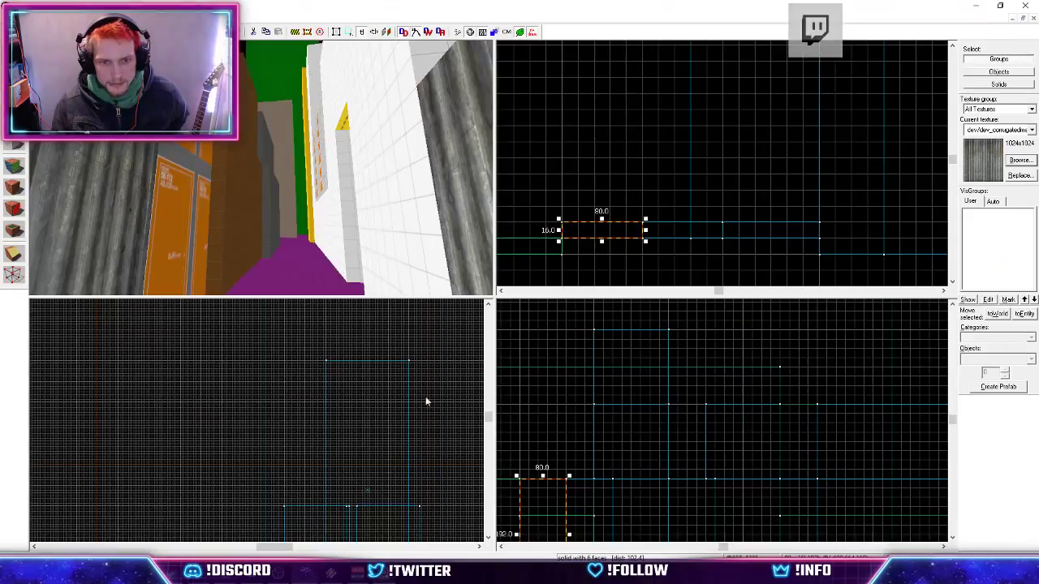
{"action": "scroll", "coordinate": [682, 162], "scroll_direction": "down", "scroll_amount": 2}
{"action": "scroll", "coordinate": [666, 184], "scroll_direction": "up", "scroll_amount": 2}
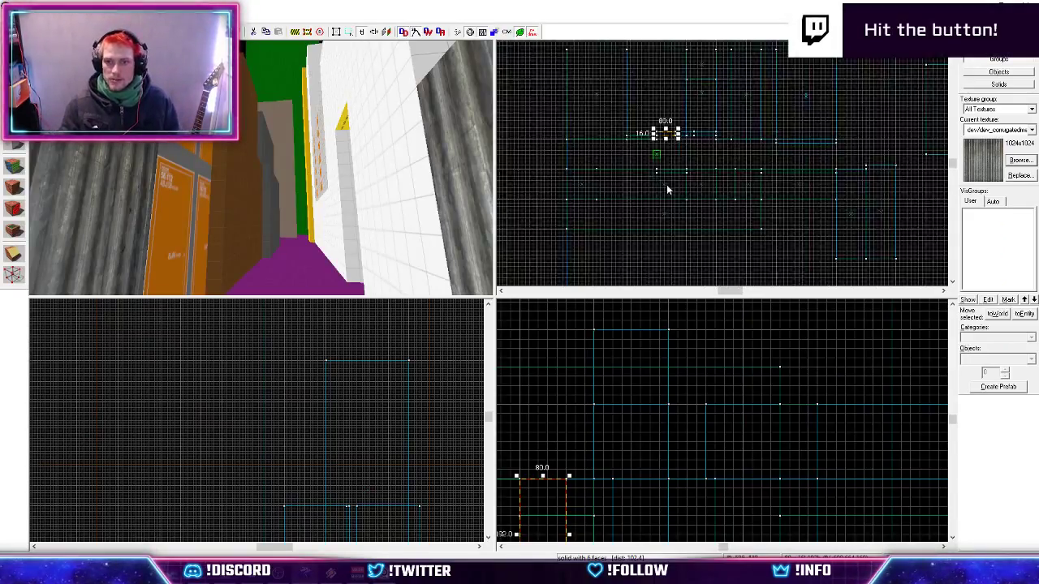
{"action": "left_click_drag", "start_coordinate": [575, 257], "coordinate": [840, 162]}
{"action": "key", "text": "Return"}
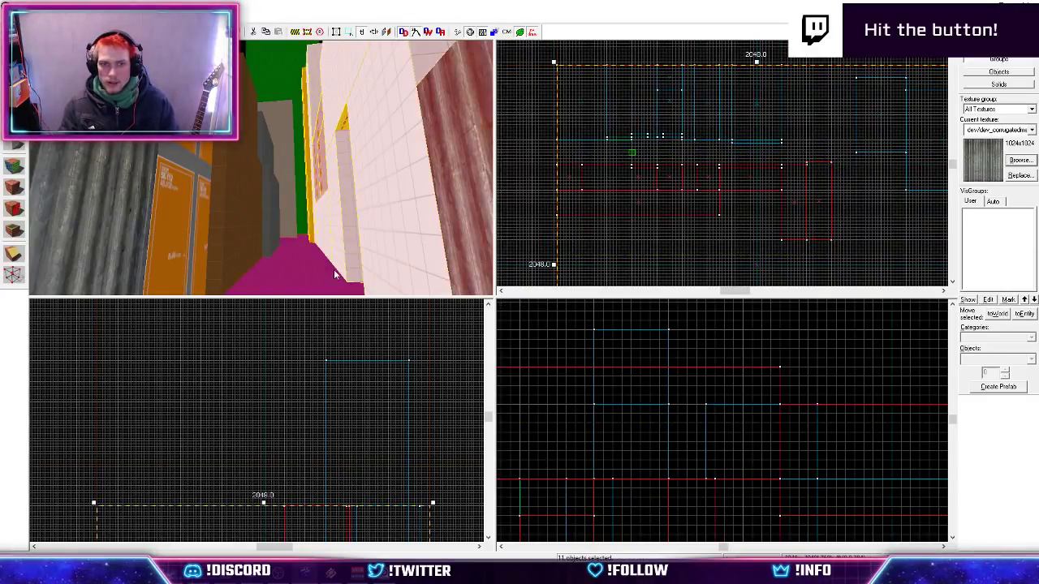
{"action": "scroll", "coordinate": [573, 178], "scroll_direction": "up", "scroll_amount": 2}
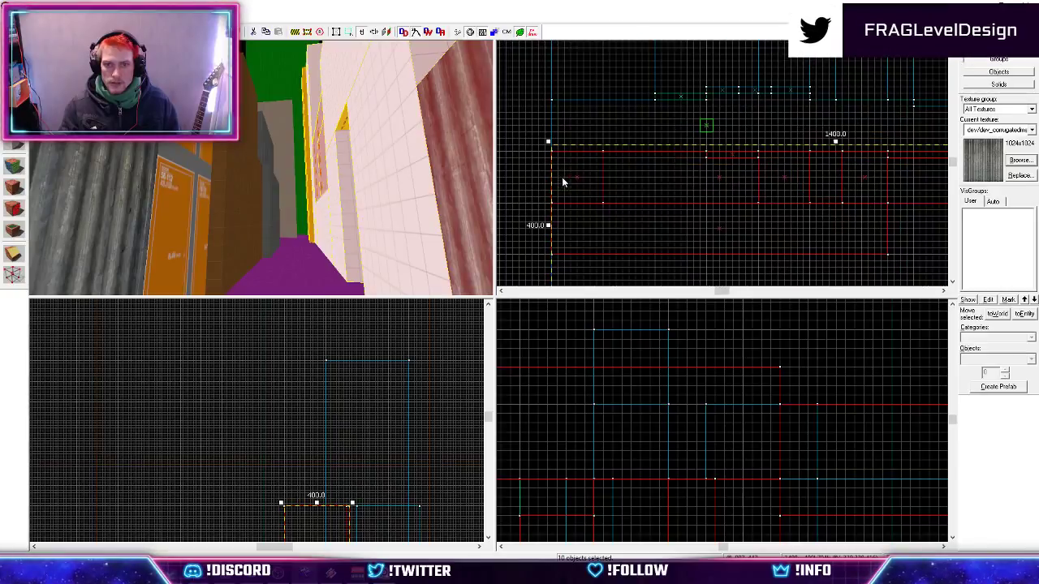
{"action": "key", "text": "Delete"}
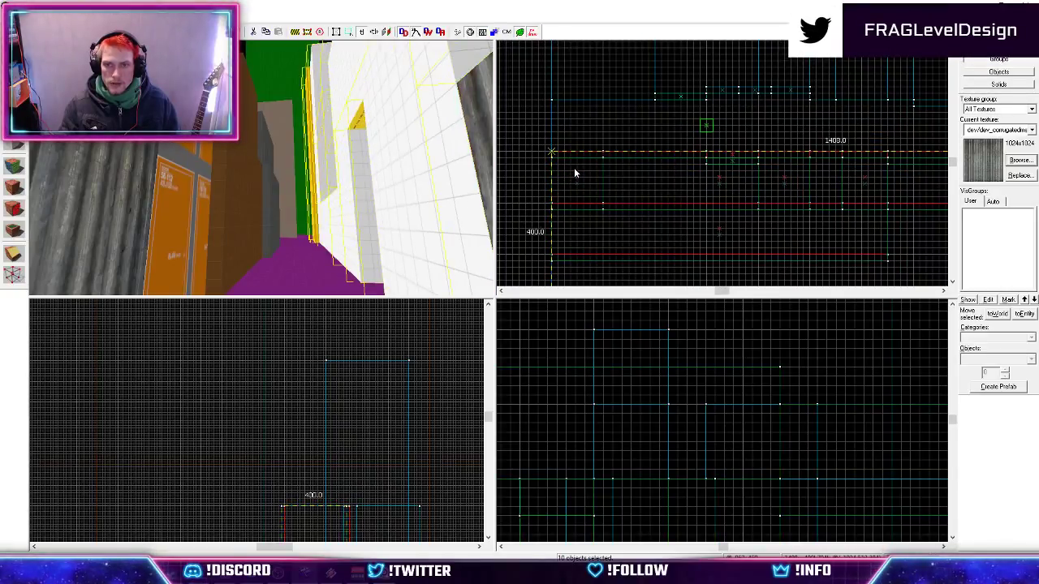
{"action": "key", "text": "ctrl+z"}
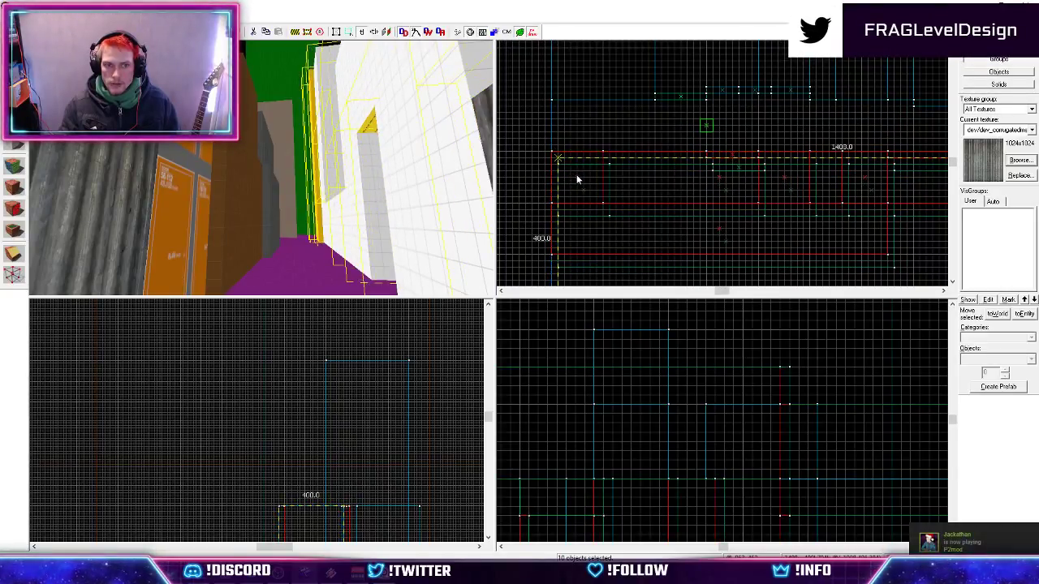
{"action": "left_click", "coordinate": [574, 174]}
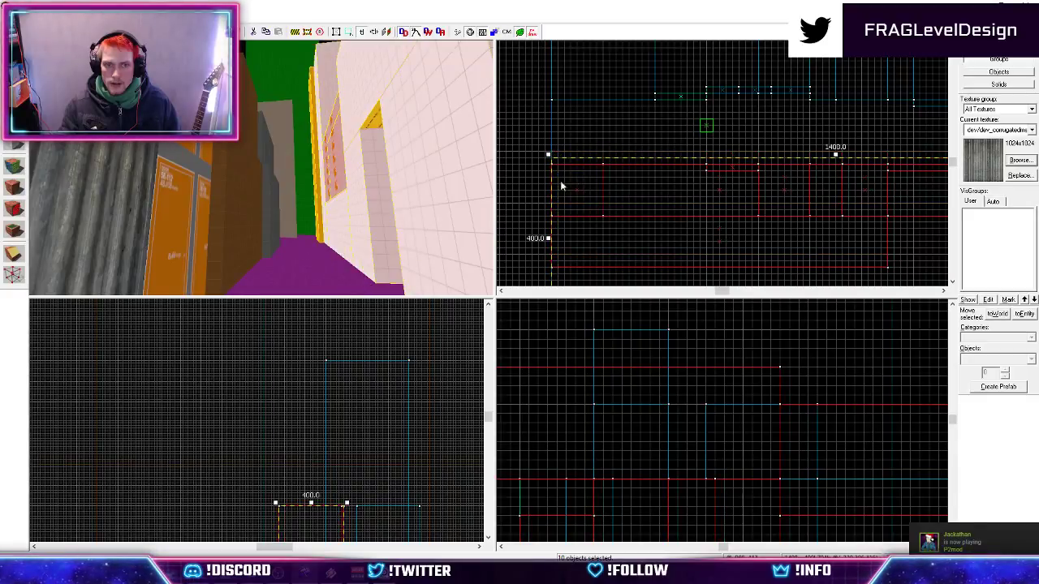
Compare the 3D view with the reference photo, then move the orange window panel brush higher up the white wall.
{"action": "key", "text": "w"}
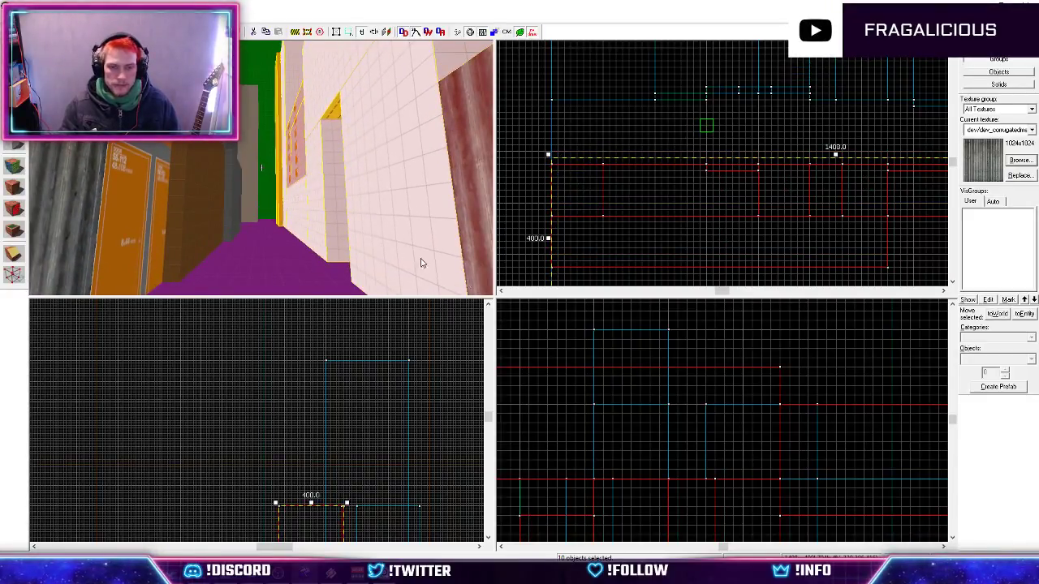
{"action": "key", "text": "shift+z"}
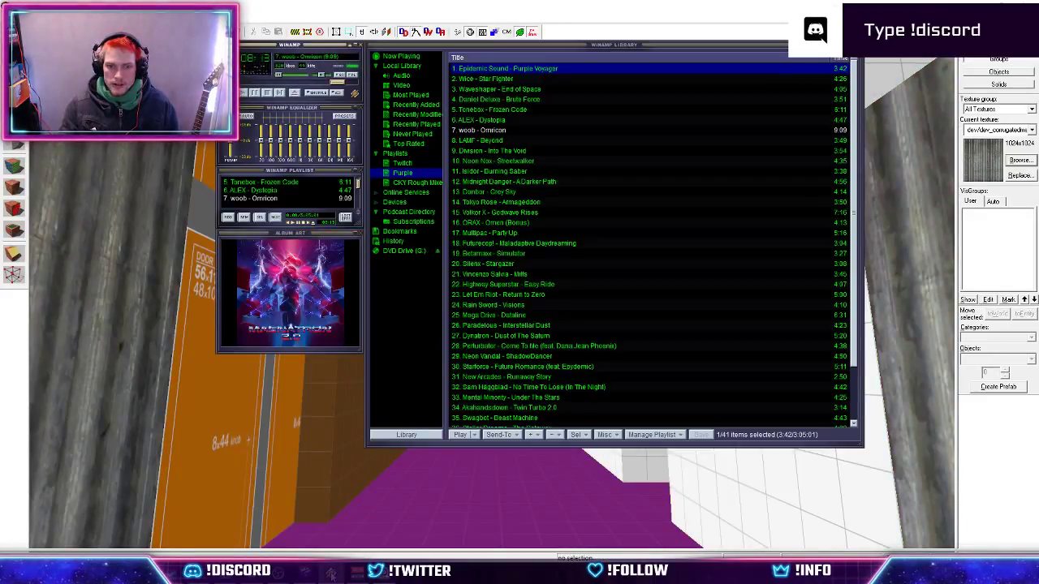
{"action": "key", "text": "alt+Tab"}
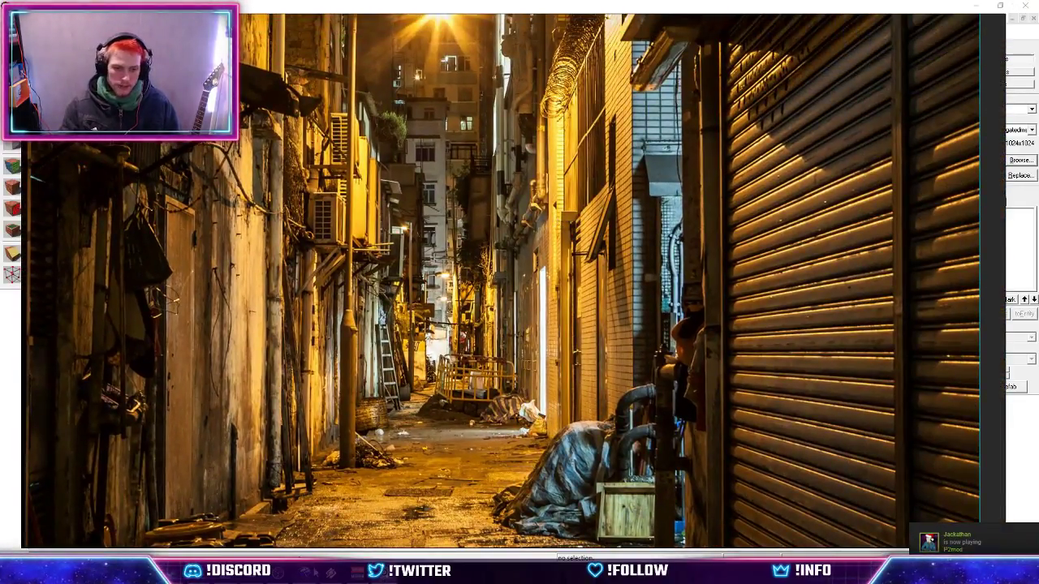
{"action": "key", "text": "alt+Tab"}
{"action": "left_click", "coordinate": [562, 278]}
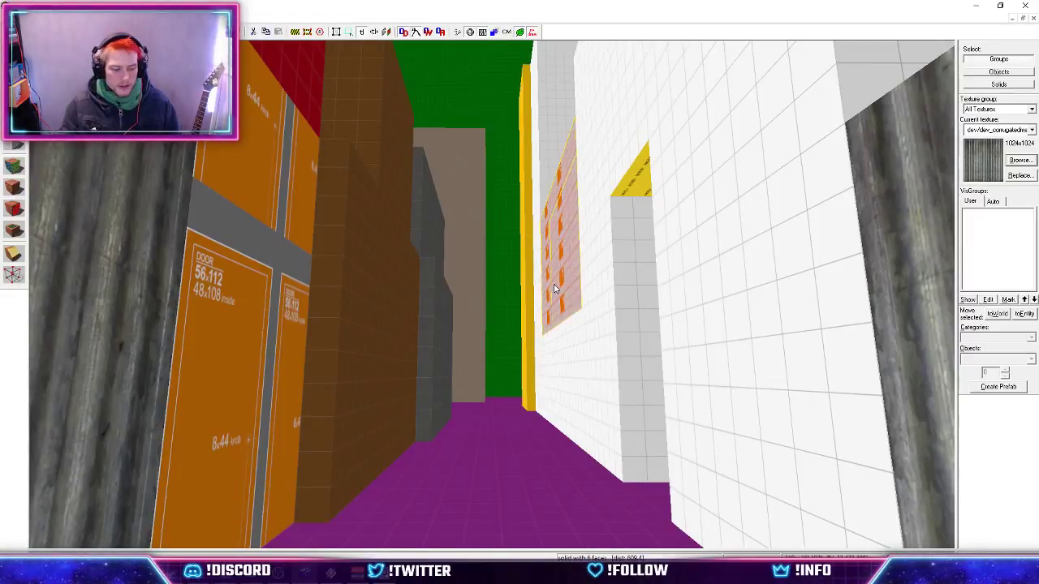
{"action": "key", "text": "shift+z"}
{"action": "scroll", "coordinate": [638, 445], "scroll_direction": "down", "scroll_amount": 2}
{"action": "scroll", "coordinate": [638, 445], "scroll_direction": "up", "scroll_amount": 4}
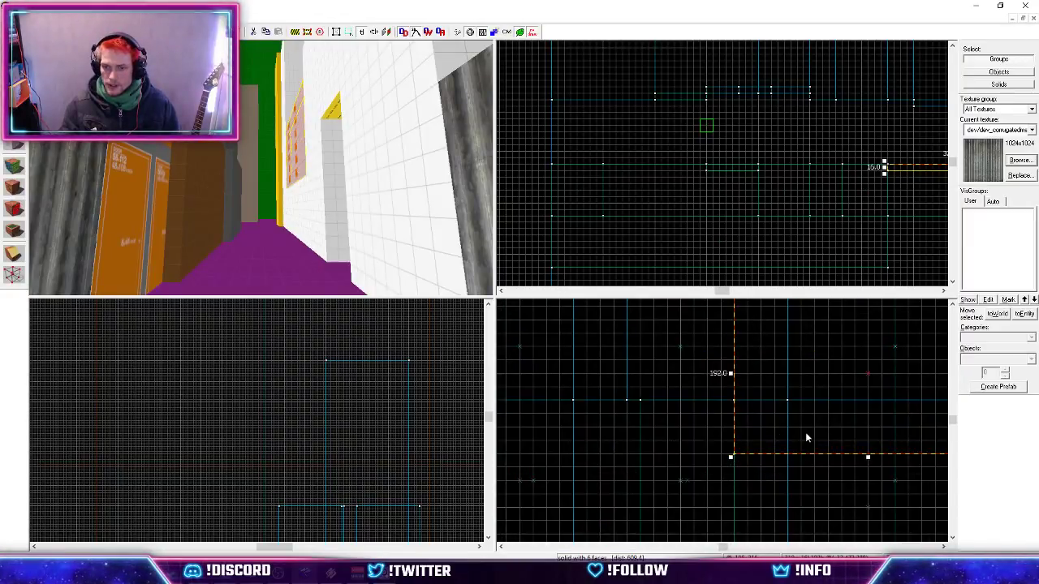
{"action": "left_click_drag", "start_coordinate": [806, 437], "coordinate": [799, 382]}
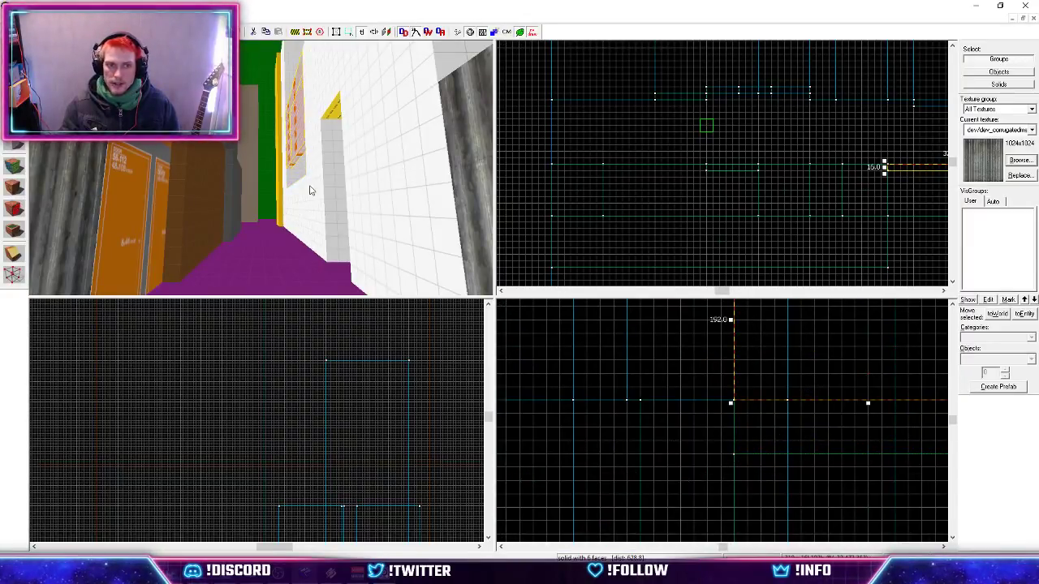
Extend the wall brush beneath the window panel upward until it meets the panel's lower edge.
{"action": "key", "text": "ctrl+z"}
{"action": "left_click_drag", "start_coordinate": [871, 456], "coordinate": [866, 433]}
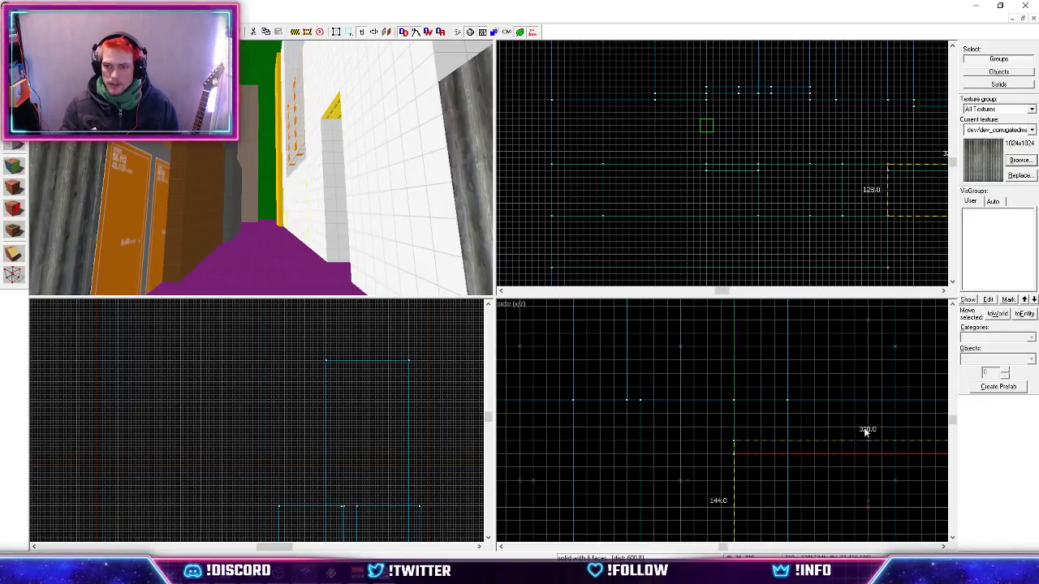
{"action": "key", "text": "Delete"}
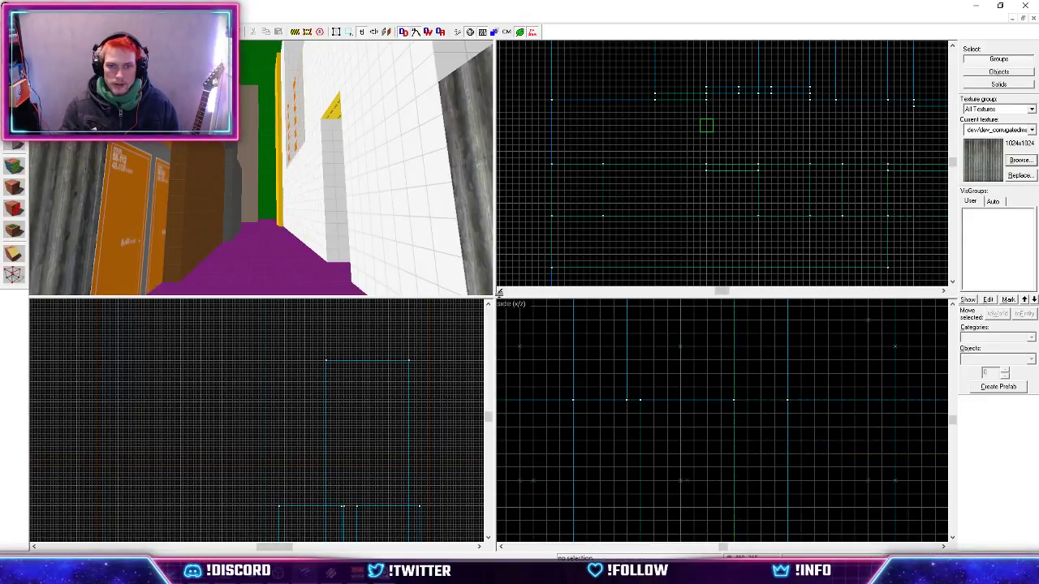
Check the enlarged alley view against the reference photo, then narrow the door-textured brush to 64 units wide.
{"action": "left_click_drag", "start_coordinate": [493, 299], "coordinate": [715, 418]}
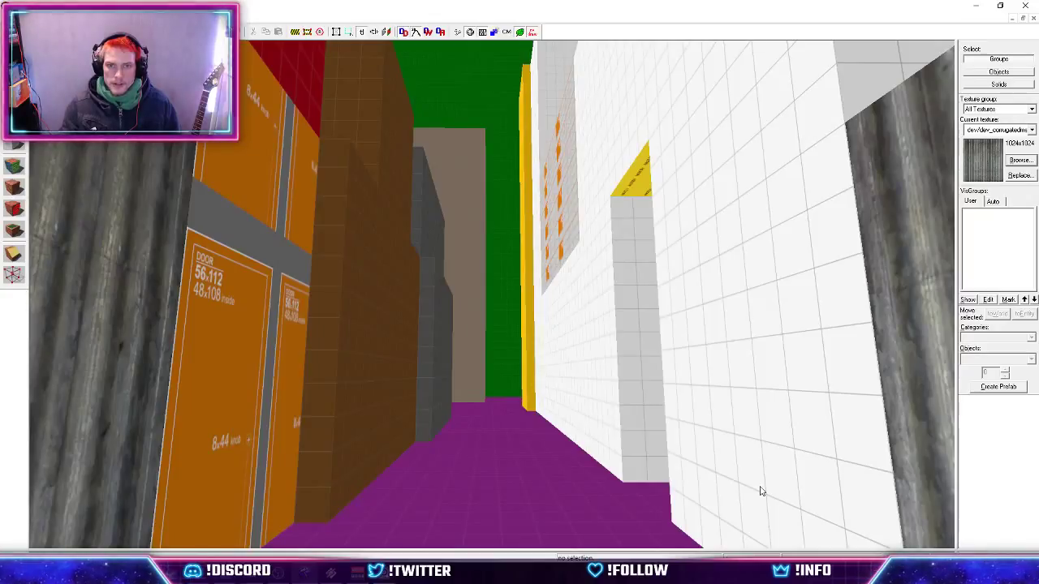
{"action": "key", "text": "z"}
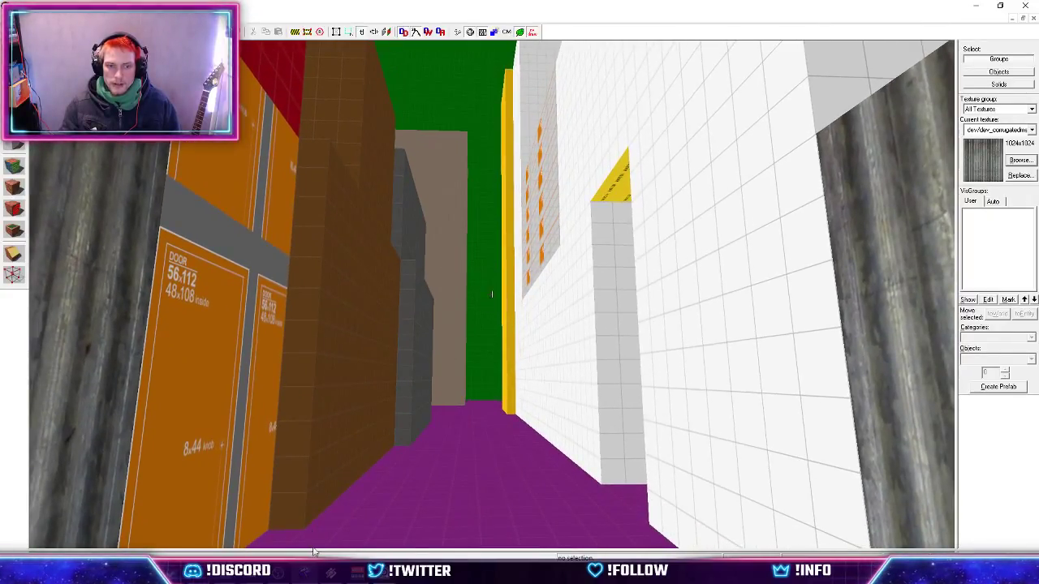
{"action": "left_click", "coordinate": [385, 573]}
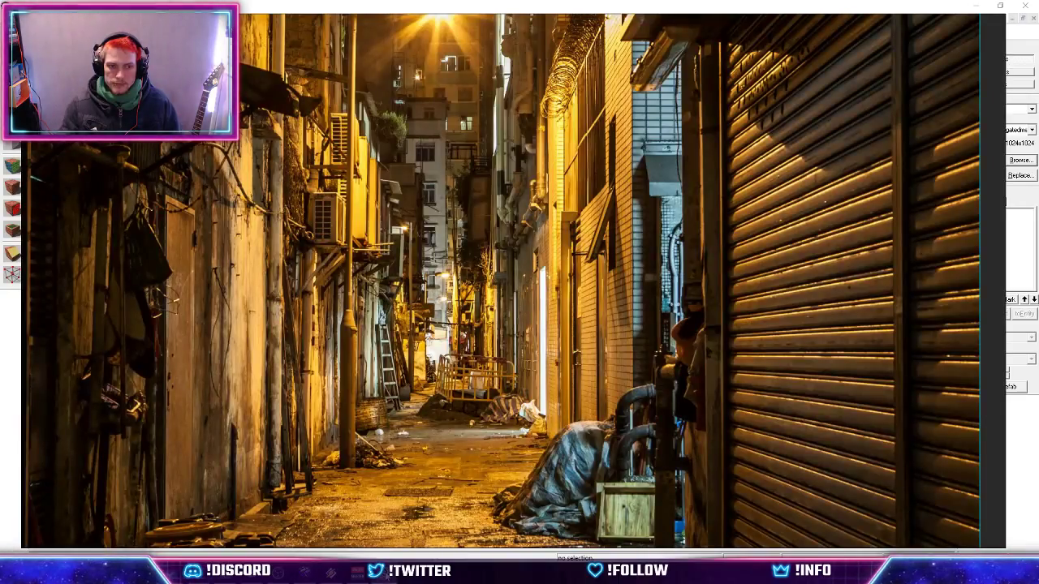
{"action": "left_click", "coordinate": [385, 575]}
{"action": "key", "text": "z"}
{"action": "key", "text": "w"}
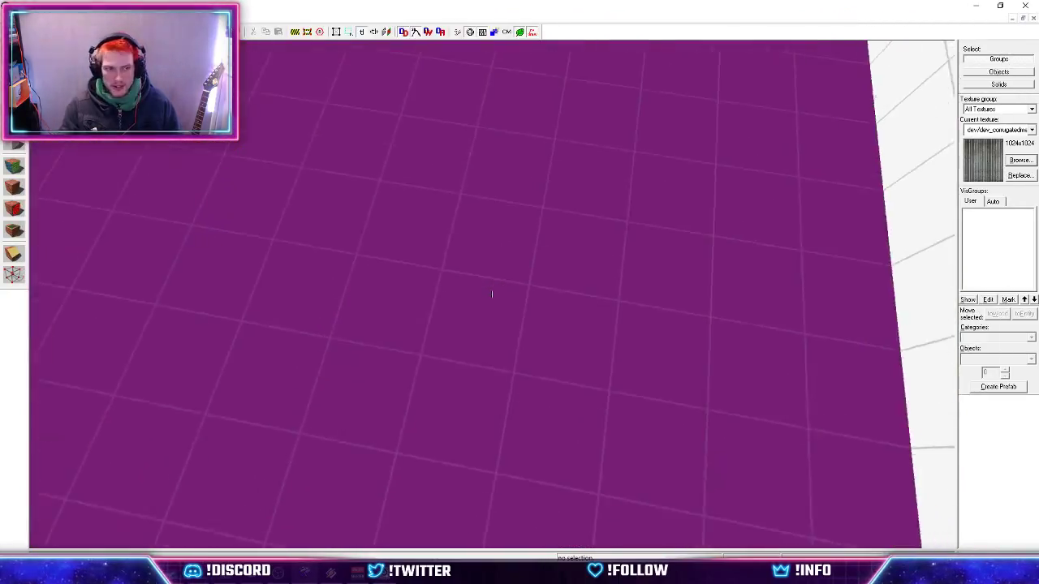
{"action": "key", "text": "z"}
{"action": "key", "text": "shift+z"}
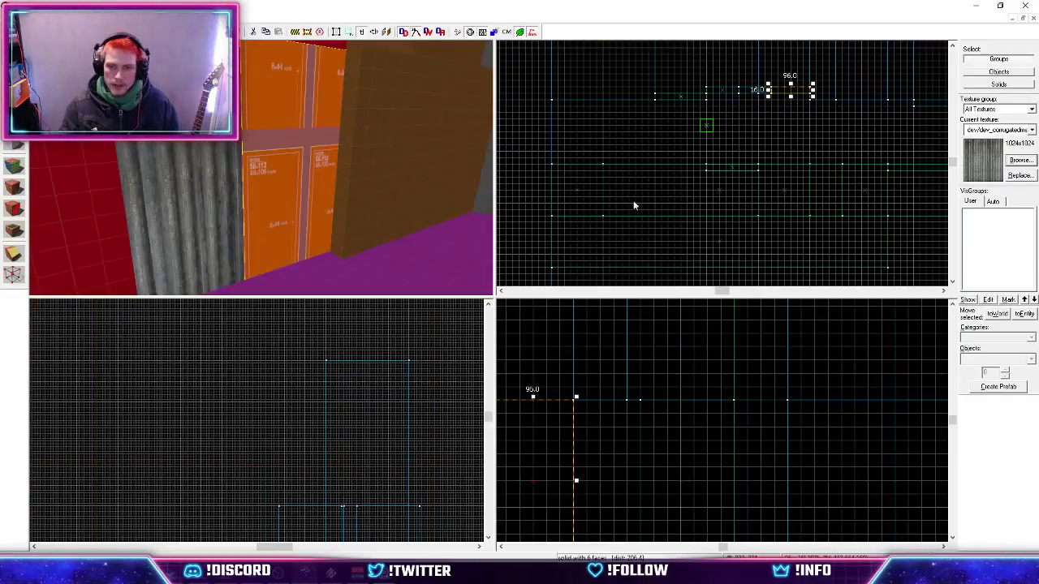
{"action": "scroll", "coordinate": [723, 165], "scroll_direction": "up", "scroll_amount": 4}
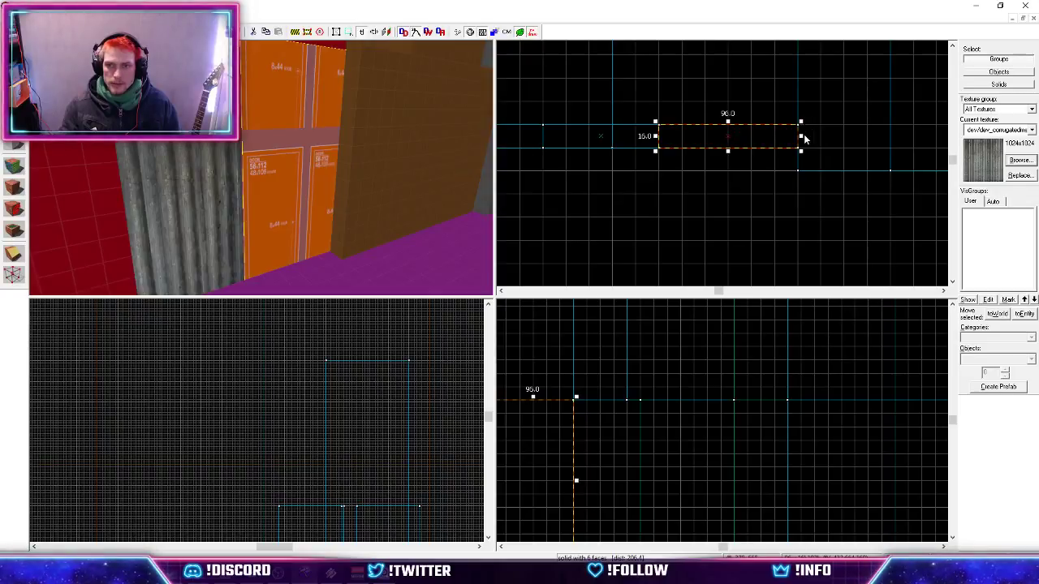
{"action": "left_click_drag", "start_coordinate": [801, 140], "coordinate": [763, 141]}
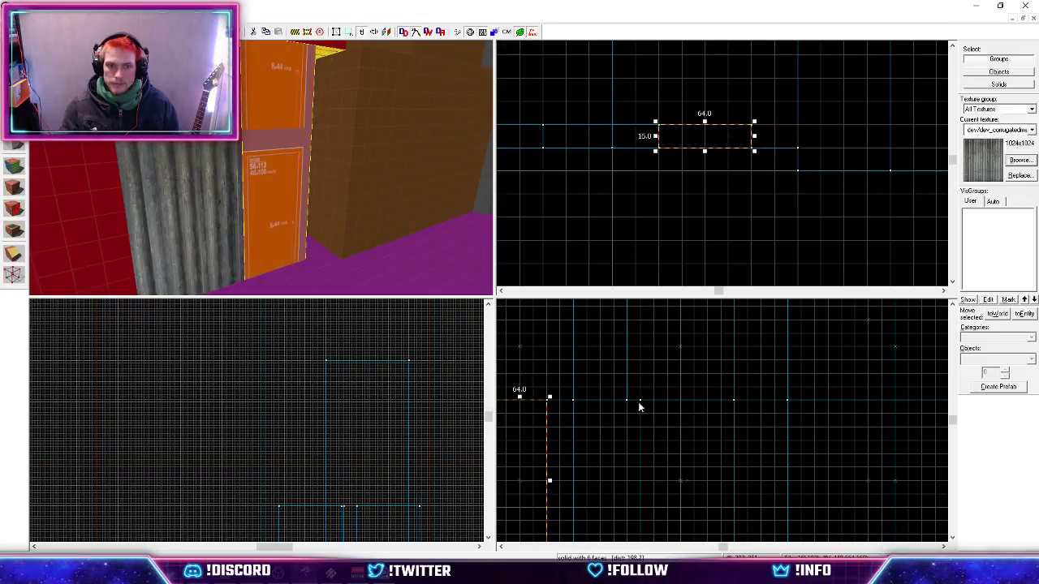
Lower the door brush's height to 128 units and move it flush against the brown building.
{"action": "scroll", "coordinate": [731, 397], "scroll_direction": "down", "scroll_amount": 6}
{"action": "scroll", "coordinate": [682, 398], "scroll_direction": "up", "scroll_amount": 7}
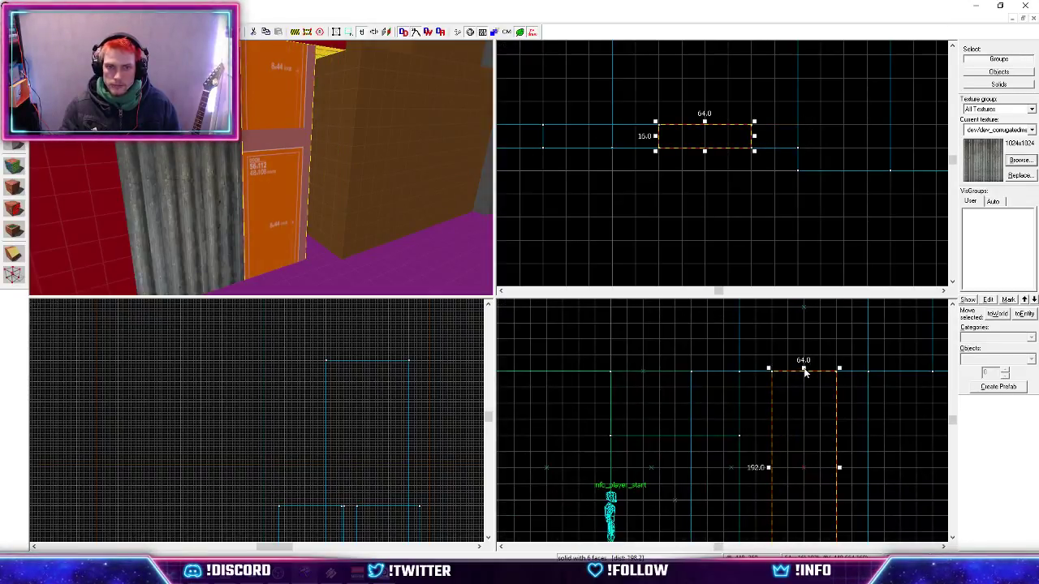
{"action": "left_click_drag", "start_coordinate": [805, 372], "coordinate": [797, 435]}
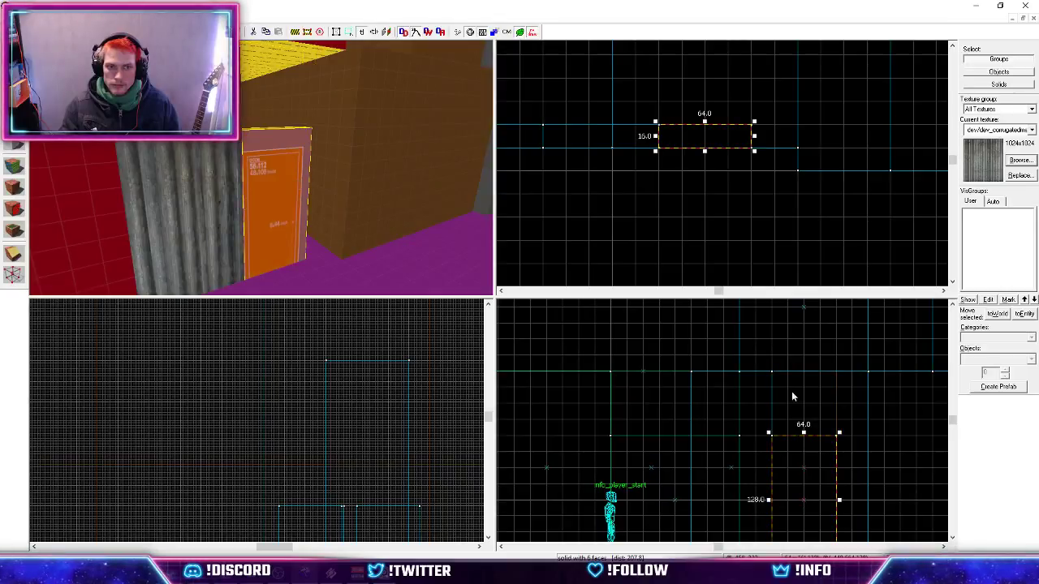
{"action": "left_click_drag", "start_coordinate": [705, 136], "coordinate": [752, 138]}
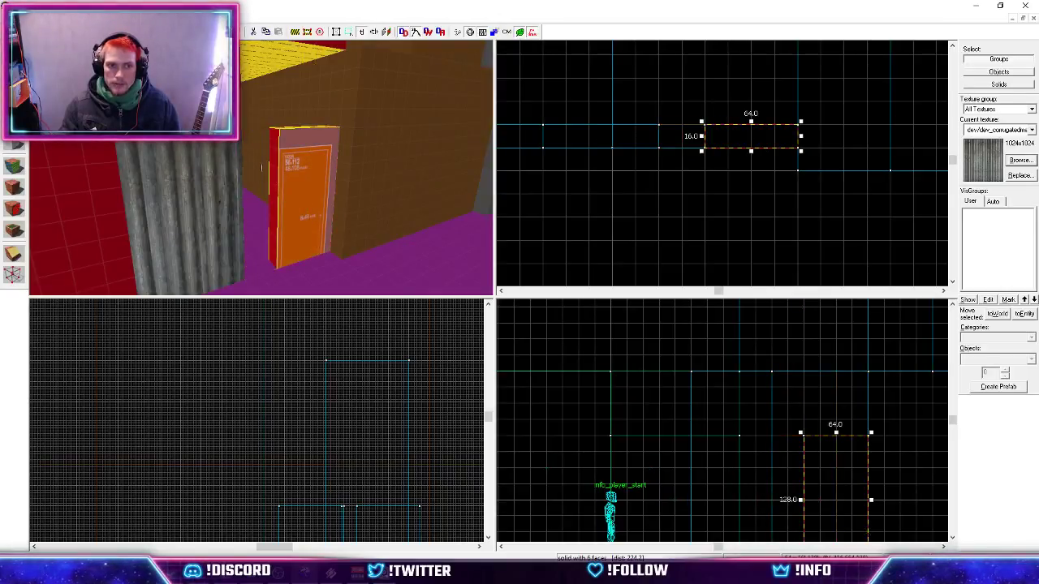
Move the corrugated metal brush against the door brush and extend the adjoining red wall brush to close the gap.
{"action": "key", "text": "z"}
{"action": "left_click", "coordinate": [259, 168]}
{"action": "mouse_move", "coordinate": [612, 140]}
{"action": "left_mouse_down"}
{"action": "mouse_move", "coordinate": [659, 143]}
{"action": "mouse_move", "coordinate": [527, 147]}
{"action": "mouse_move", "coordinate": [589, 142]}
{"action": "left_mouse_up"}
{"action": "left_click", "coordinate": [568, 200]}
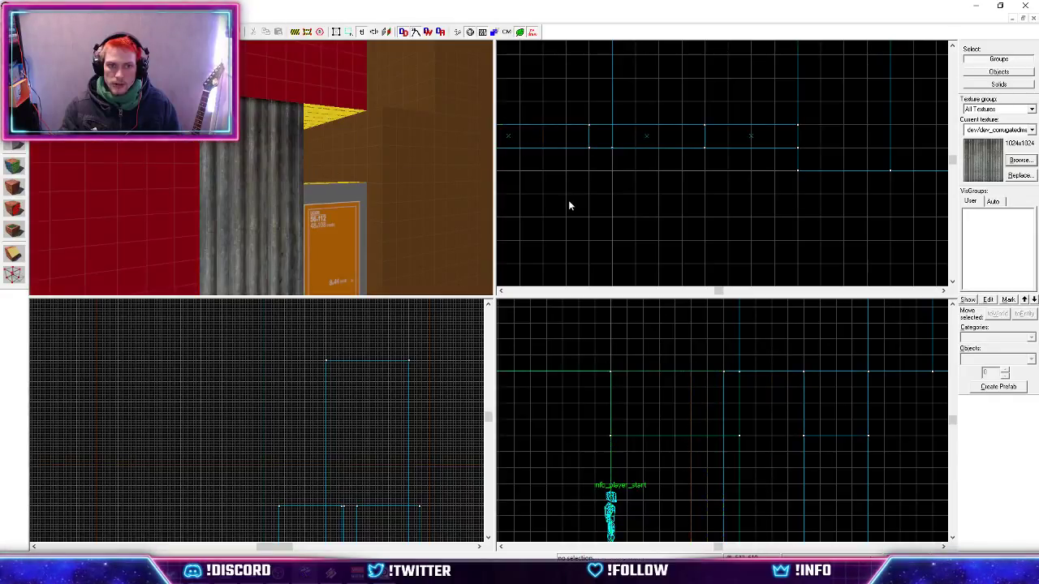
Inspect the gap above the door, then filter the texture browser for nodraw and make that tool texture current.
{"action": "key", "text": "z"}
{"action": "key", "text": "s"}
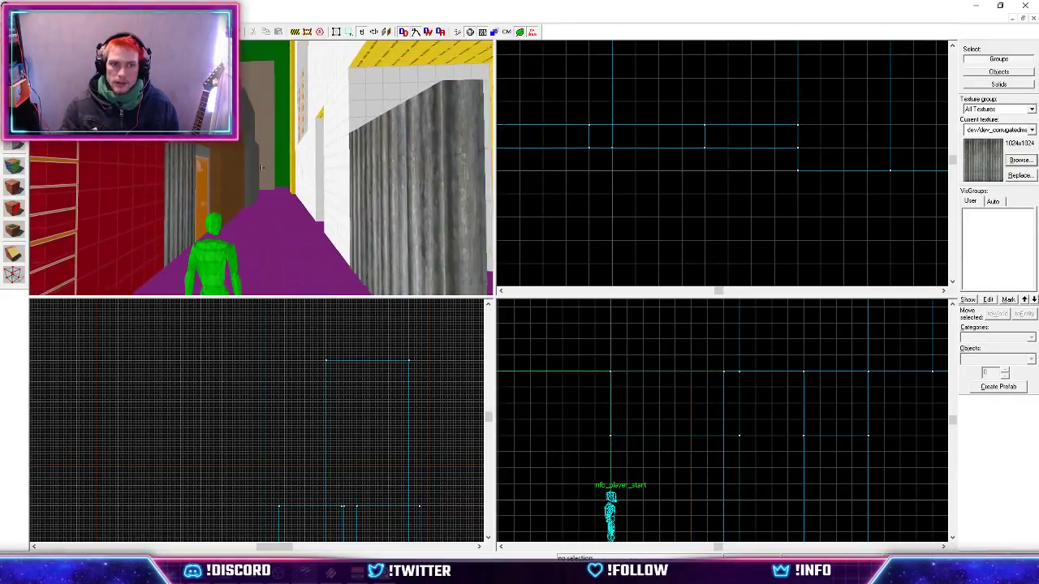
{"action": "key", "text": "w"}
{"action": "key", "text": "w"}
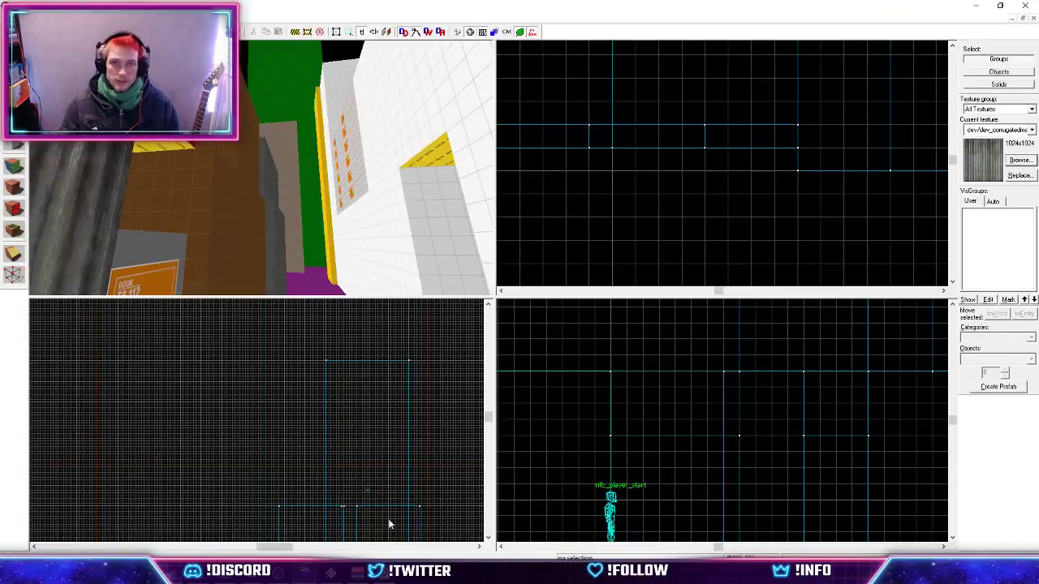
{"action": "key", "text": "w"}
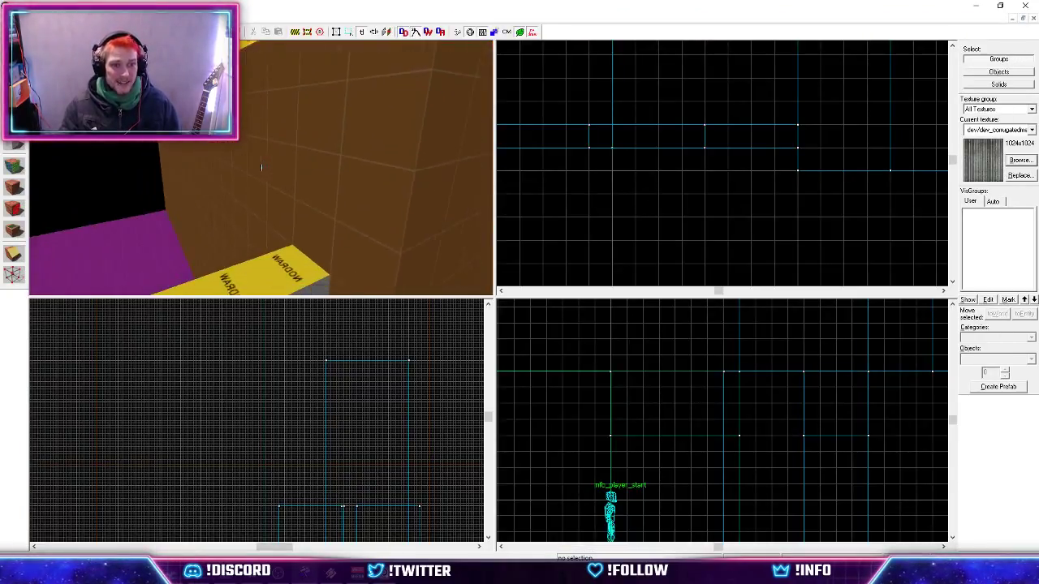
{"action": "key", "text": "z"}
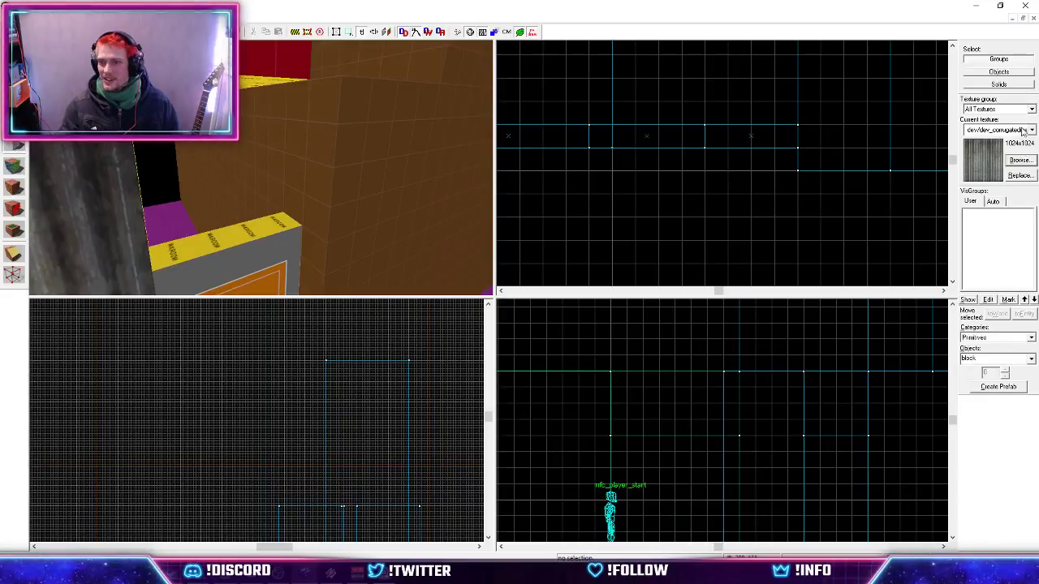
{"action": "left_click", "coordinate": [1014, 130]}
{"action": "scroll", "coordinate": [1016, 259], "scroll_direction": "up", "scroll_amount": 1}
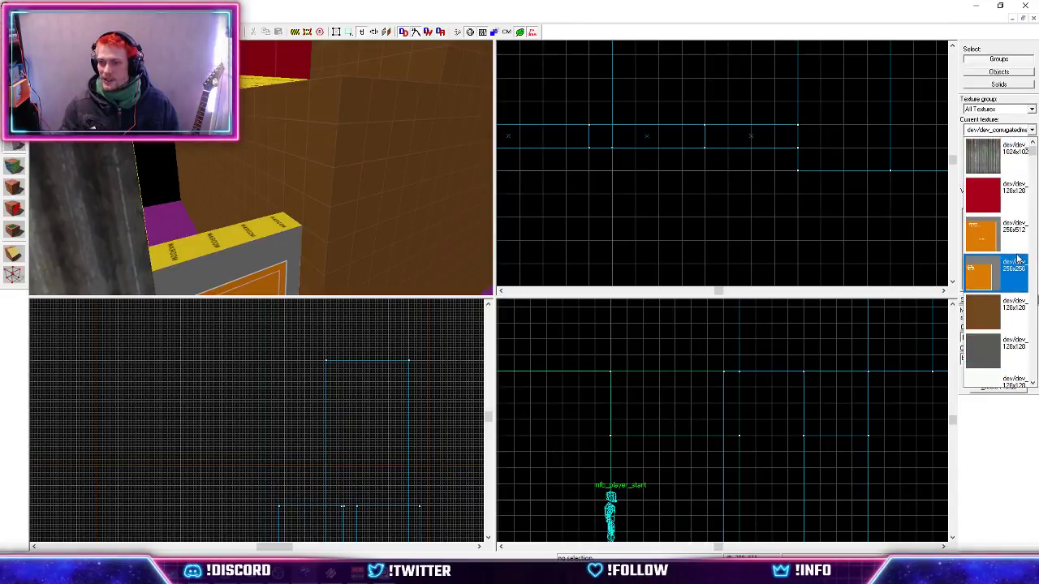
{"action": "left_click", "coordinate": [1012, 130]}
{"action": "left_click", "coordinate": [1011, 164]}
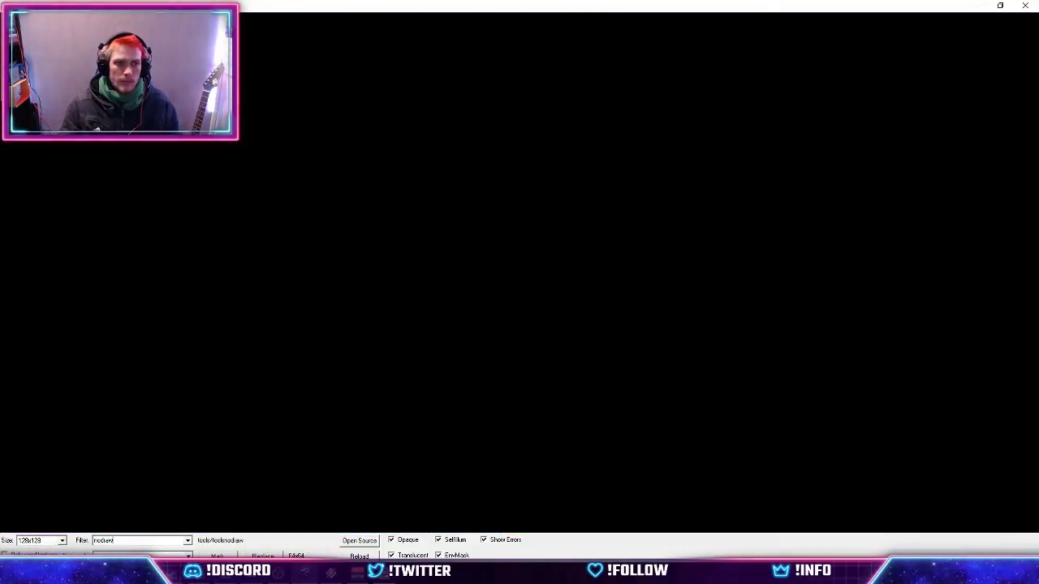
{"action": "double_click", "coordinate": [28, 61]}
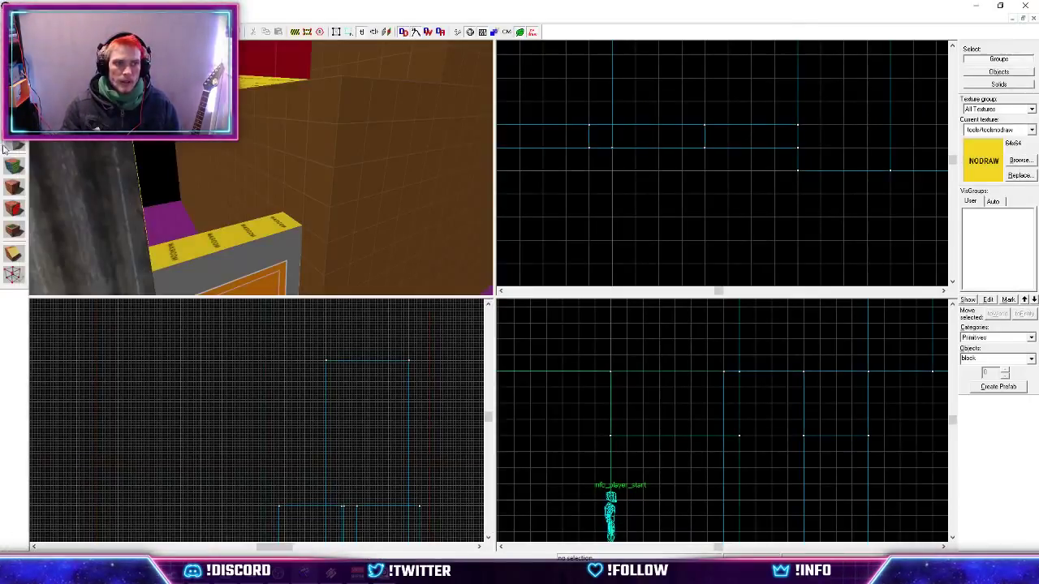
Create a nodraw block 64 units wide, 16 deep and 64 high to fill the gap directly above the door brush.
{"action": "left_click", "coordinate": [224, 241]}
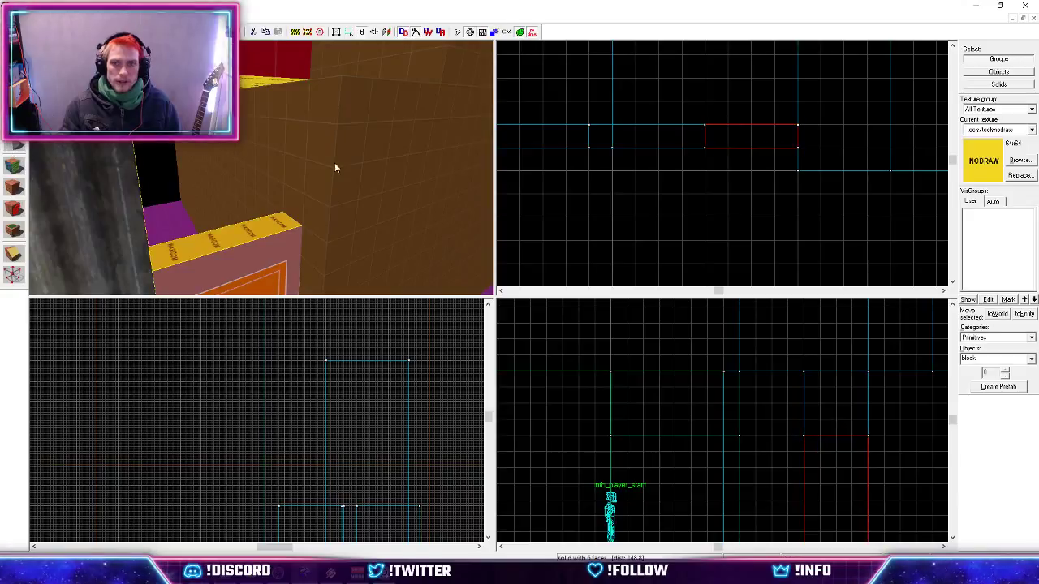
{"action": "left_click_drag", "start_coordinate": [724, 143], "coordinate": [798, 138]}
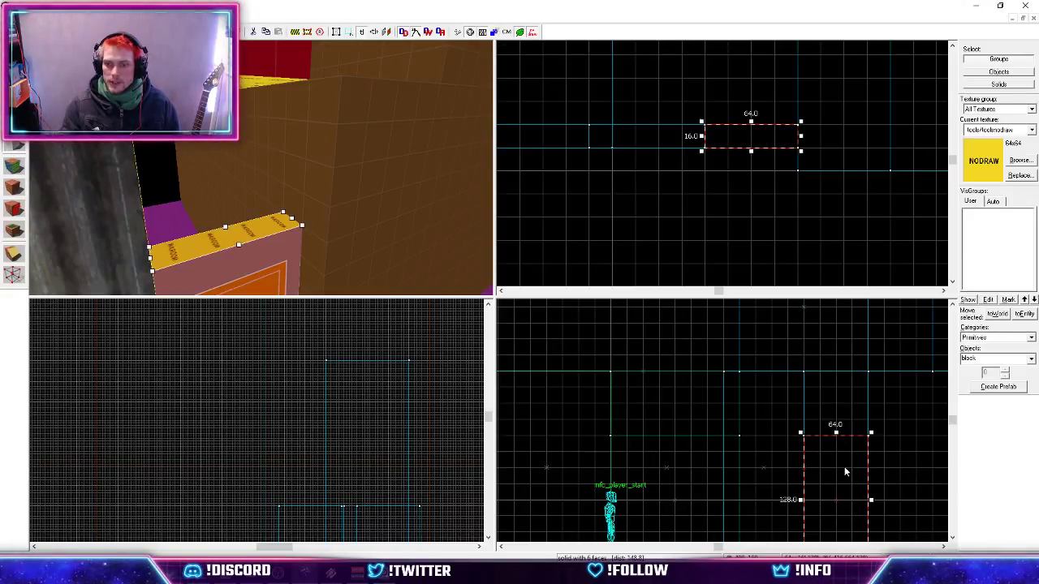
{"action": "mouse_move", "coordinate": [844, 471]}
{"action": "left_mouse_down"}
{"action": "mouse_move", "coordinate": [846, 415]}
{"action": "mouse_move", "coordinate": [842, 434]}
{"action": "left_mouse_up"}
{"action": "key", "text": "Return"}
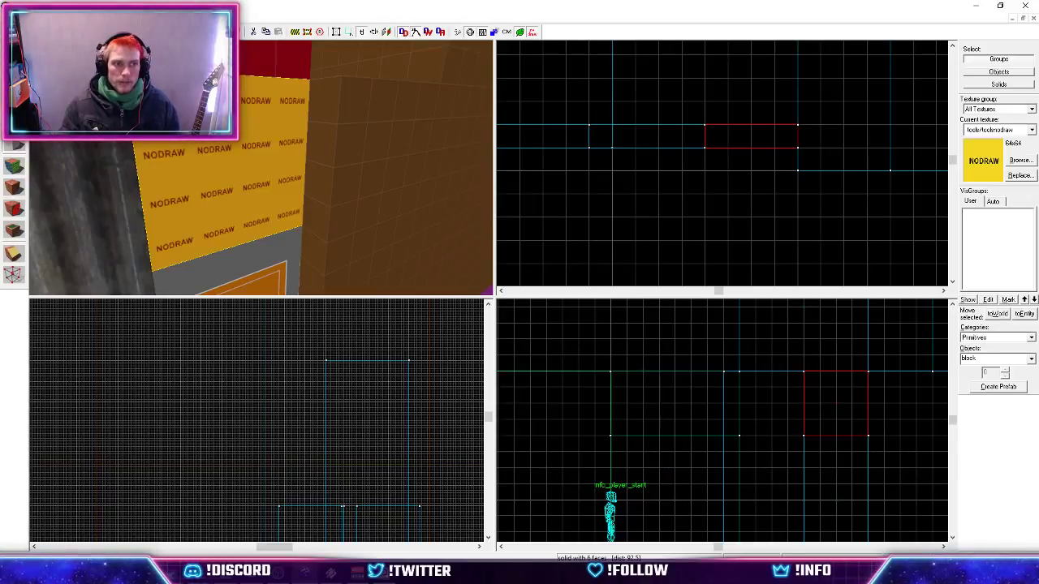
Sample the red dev texture from the adjoining wall and apply it to the alley-facing side of the block above the door.
{"action": "key", "text": "shift+a"}
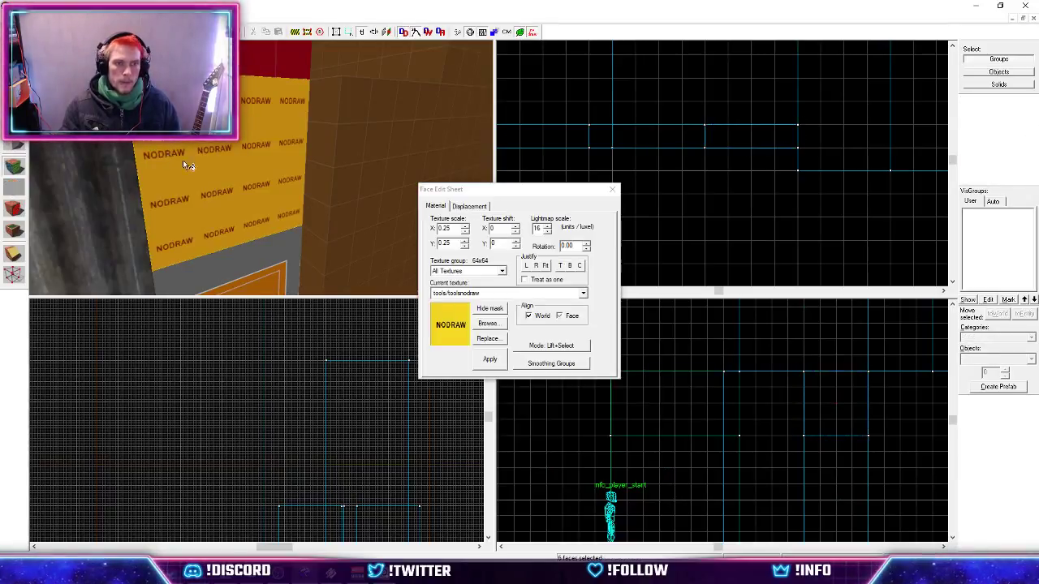
{"action": "left_click", "coordinate": [612, 189]}
{"action": "key", "text": "z"}
{"action": "key", "text": "s"}
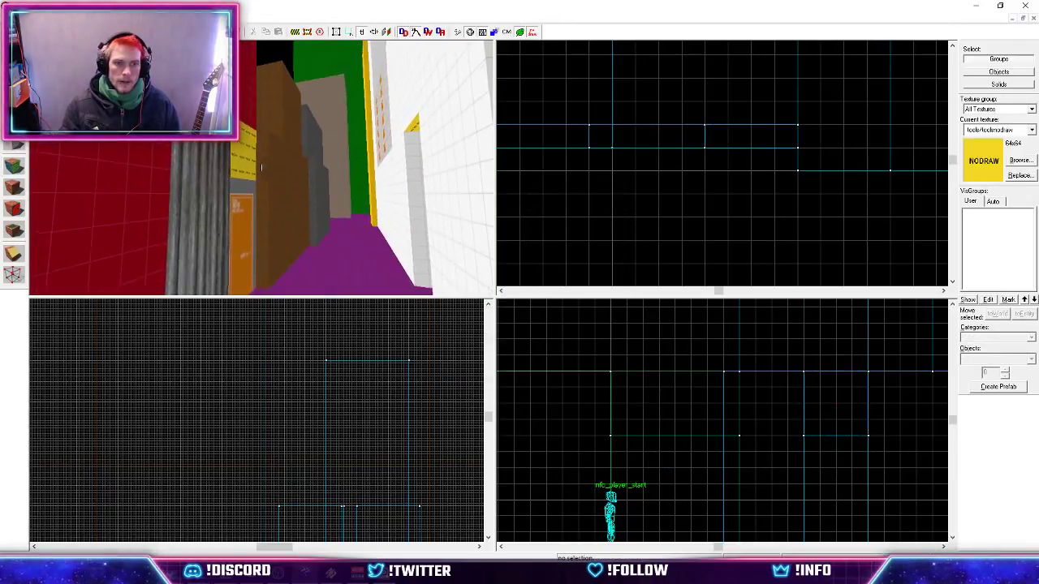
{"action": "key", "text": "z"}
{"action": "key", "text": "shift+a"}
{"action": "left_click", "coordinate": [254, 188]}
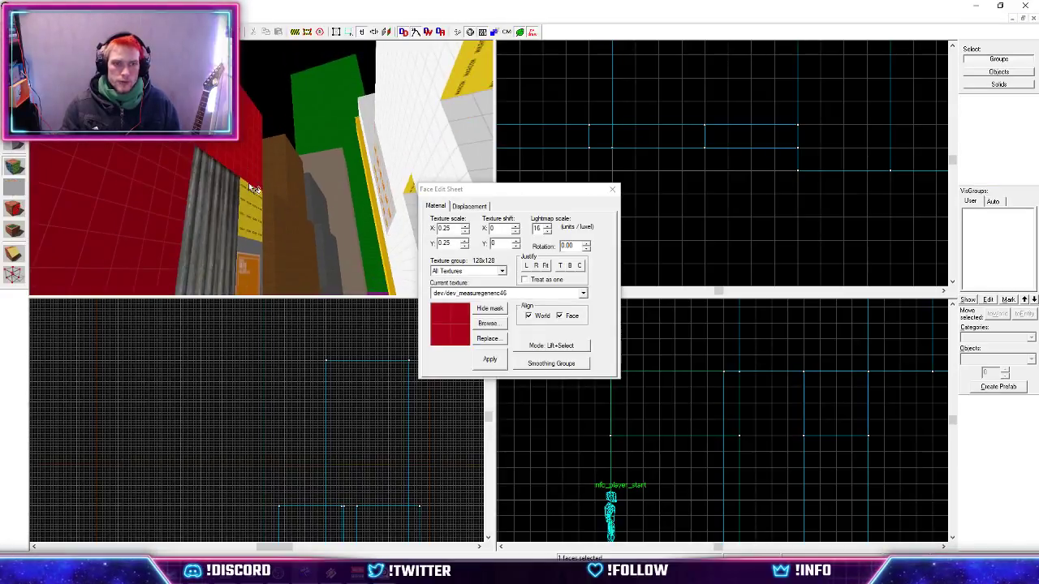
{"action": "right_click", "coordinate": [252, 206]}
{"action": "key", "text": "shift+s"}
{"action": "key", "text": "z"}
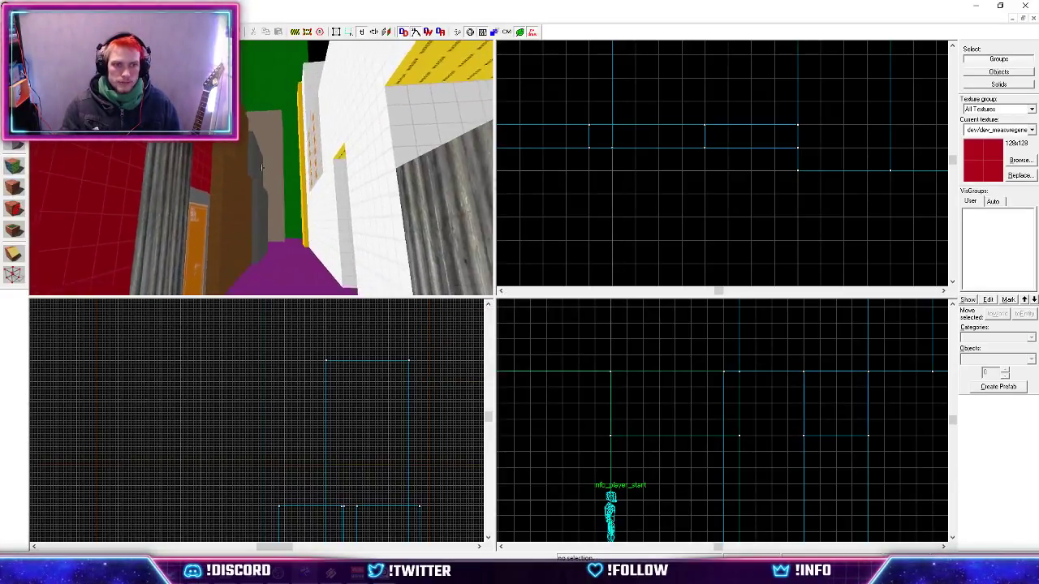
Compare the alley's left side with the night alley reference photo.
{"action": "key", "text": "s"}
{"action": "key", "text": "z"}
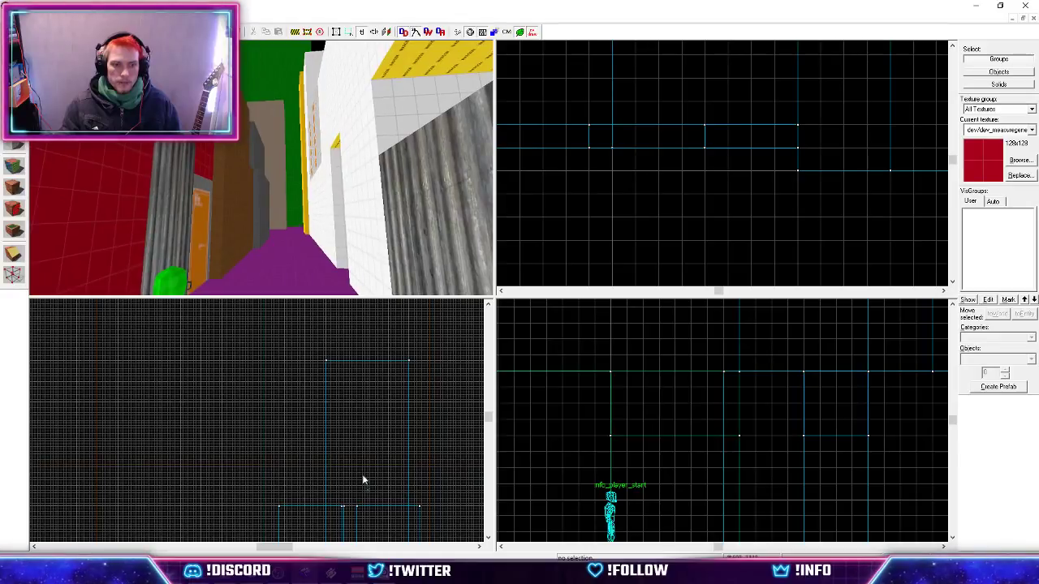
{"action": "left_click", "coordinate": [390, 575]}
{"action": "middle_click_drag", "start_coordinate": [277, 233], "coordinate": [344, 185]}
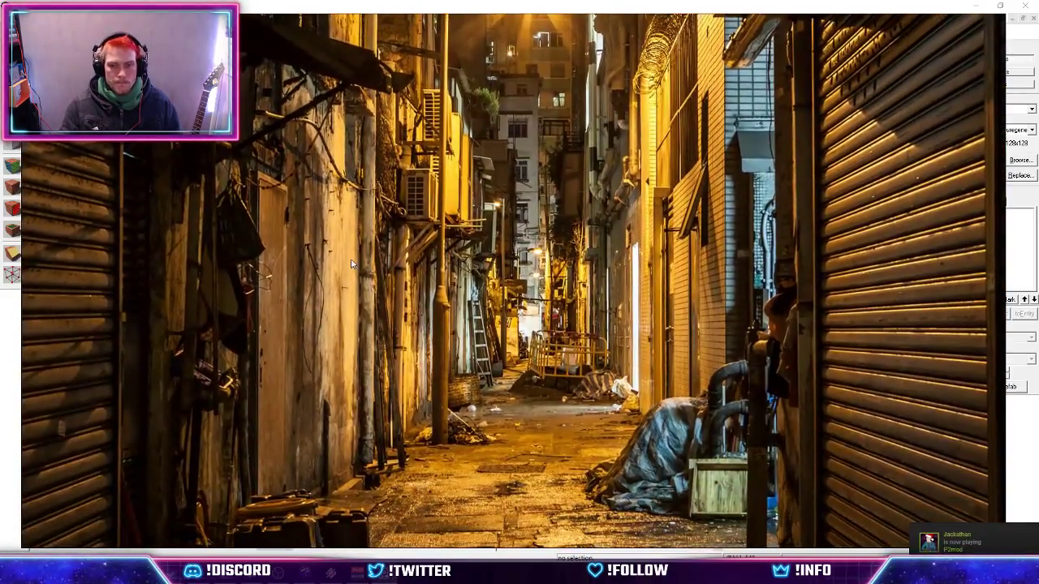
{"action": "left_click", "coordinate": [307, 575]}
Select the large upper red wall brush above the corrugated shutter and the door.
{"action": "key", "text": "w"}
{"action": "key", "text": "z"}
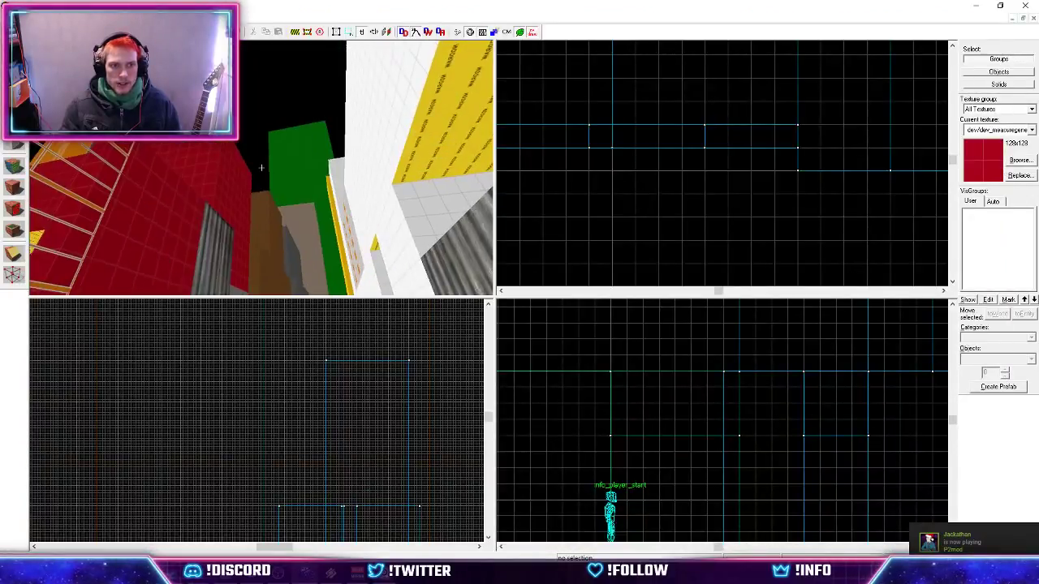
{"action": "key", "text": "z"}
{"action": "left_click", "coordinate": [205, 217]}
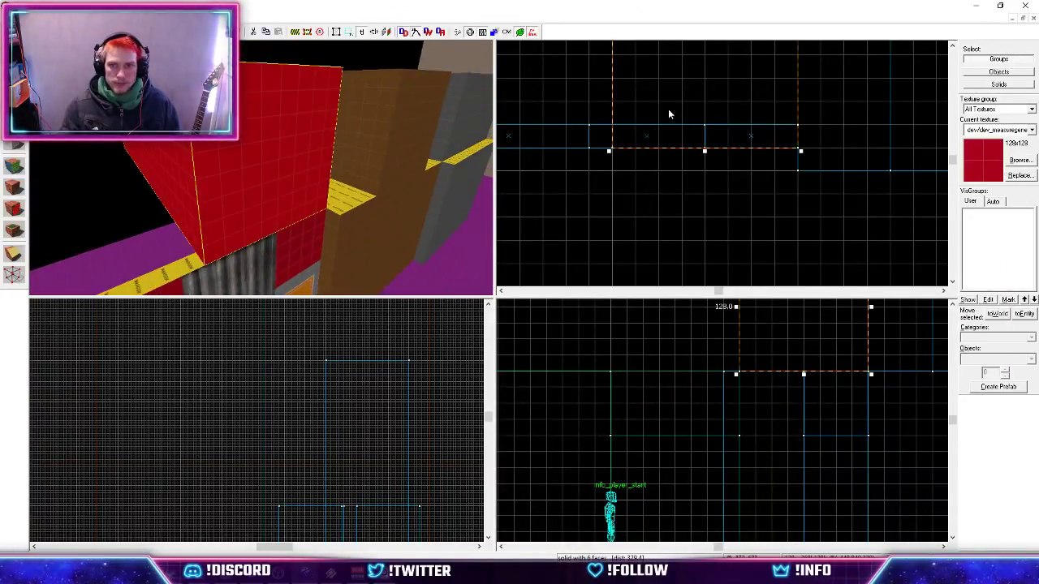
Undo the last edits and narrow the upper red block to half its width by moving its left side inward.
{"action": "scroll", "coordinate": [638, 183], "scroll_direction": "down", "scroll_amount": 1}
{"action": "scroll", "coordinate": [638, 183], "scroll_direction": "down", "scroll_amount": 1}
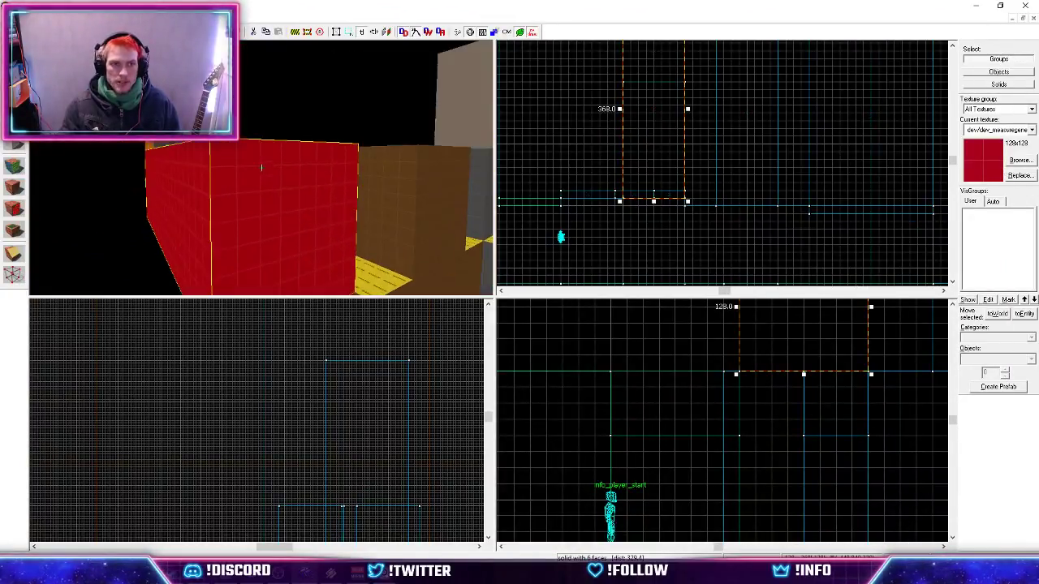
{"action": "key", "text": "z"}
{"action": "key", "text": "ctrl+z"}
{"action": "key", "text": "ctrl+z"}
{"action": "key", "text": "z"}
{"action": "key", "text": "z"}
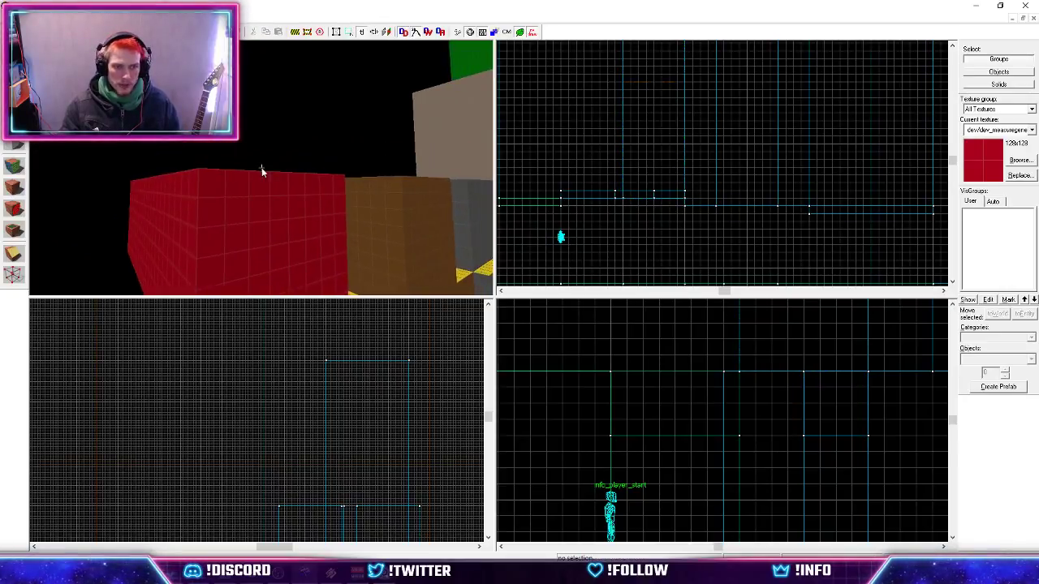
{"action": "left_click", "coordinate": [261, 194]}
{"action": "left_click_drag", "start_coordinate": [620, 108], "coordinate": [648, 119]}
{"action": "key", "text": "z"}
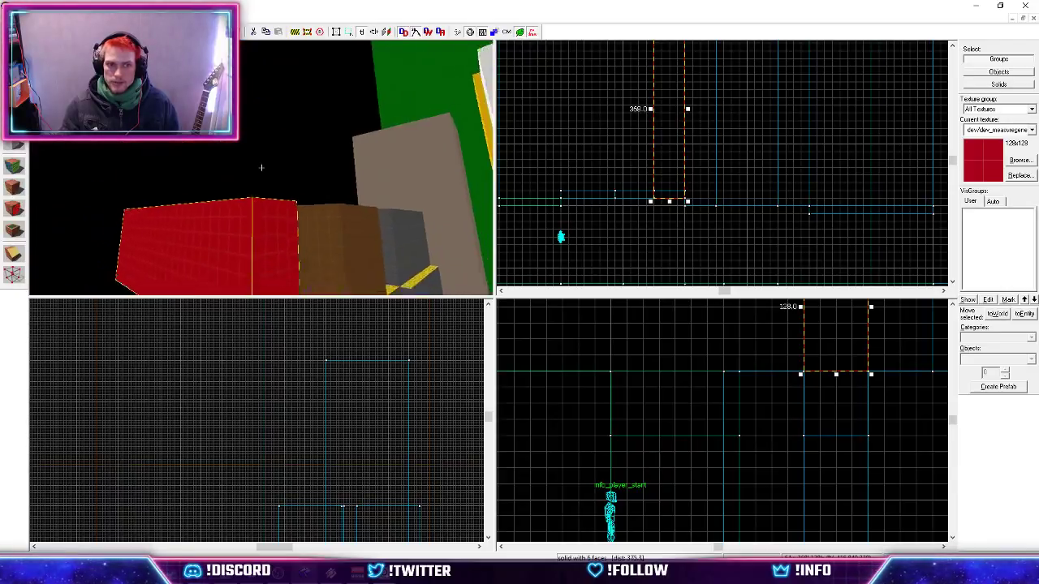
Copy the nodraw texture from the wall's top face onto the exposed long side of the upper red block.
{"action": "key", "text": "s"}
{"action": "key", "text": "w"}
{"action": "key", "text": "z"}
{"action": "key", "text": "shift+a"}
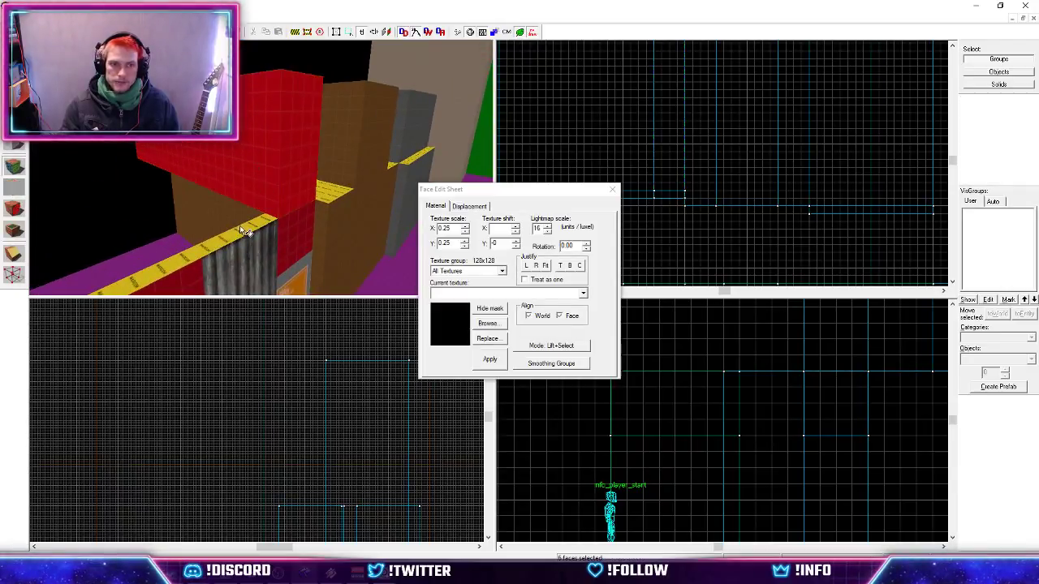
{"action": "left_click", "coordinate": [248, 230]}
{"action": "right_click", "coordinate": [244, 171]}
{"action": "key", "text": "shift+a"}
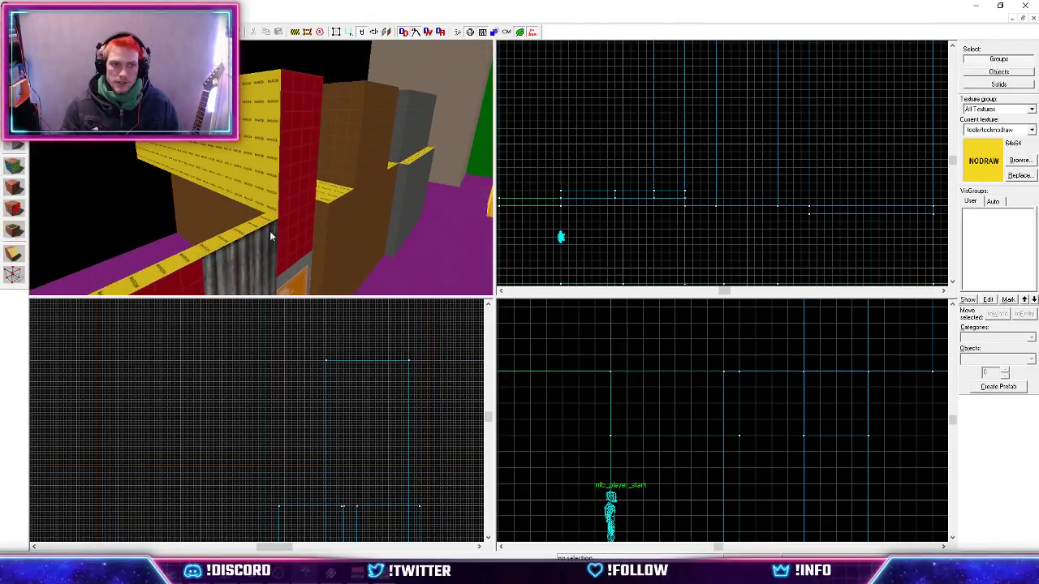
Outline a new block 80 by 16 units and 128 units high on the wall top, adjoining the upper red block.
{"action": "key", "text": "shift+b"}
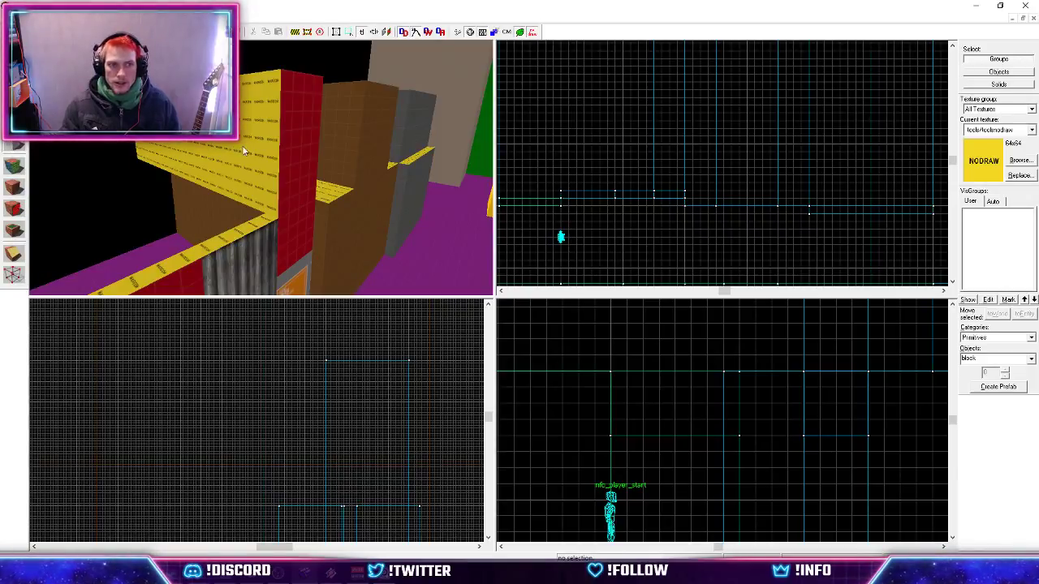
{"action": "key", "text": "shift+s"}
{"action": "left_click", "coordinate": [264, 164]}
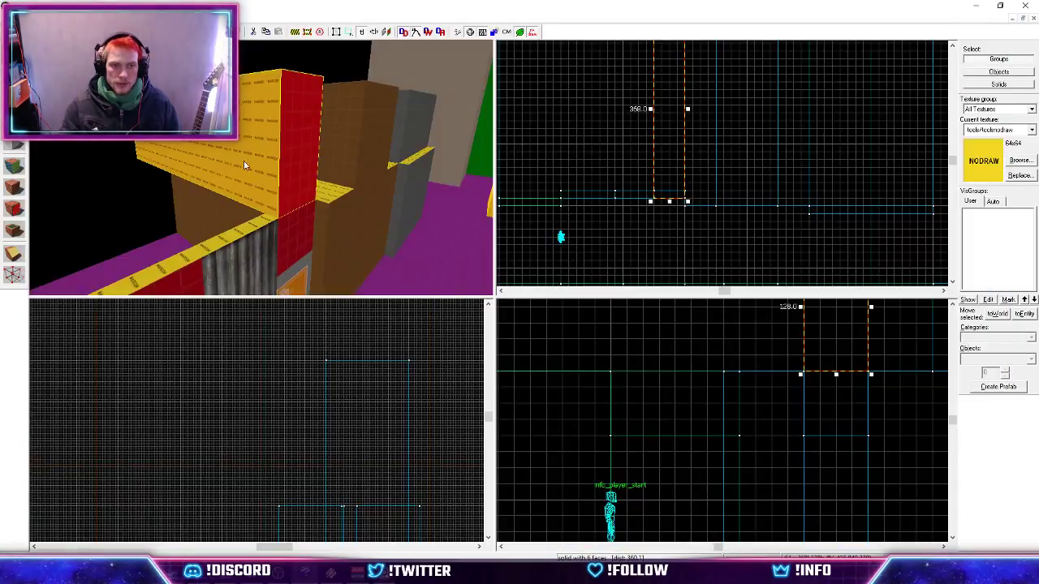
{"action": "key", "text": "shift+b"}
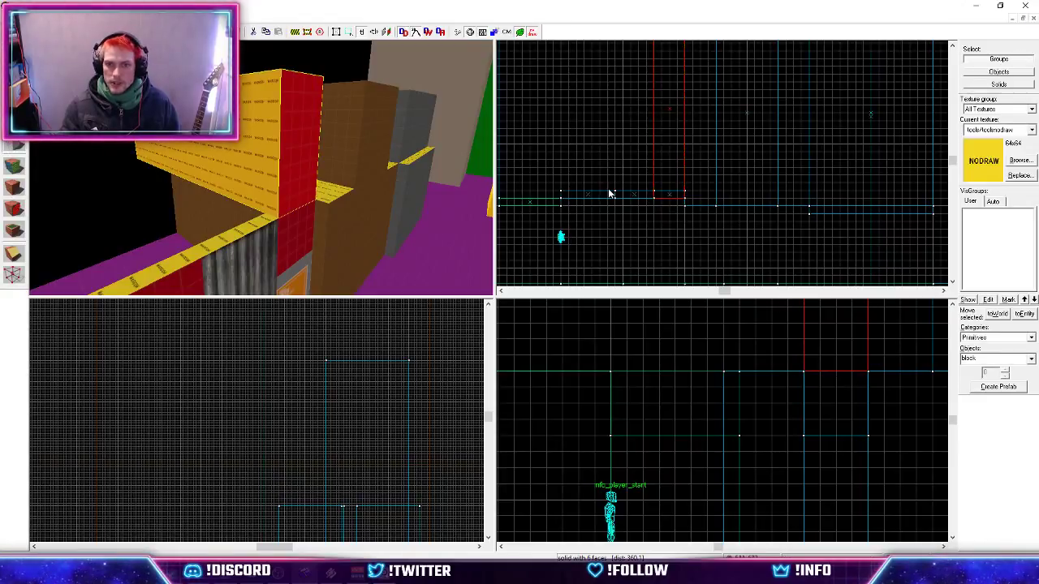
{"action": "left_click_drag", "start_coordinate": [615, 196], "coordinate": [657, 200]}
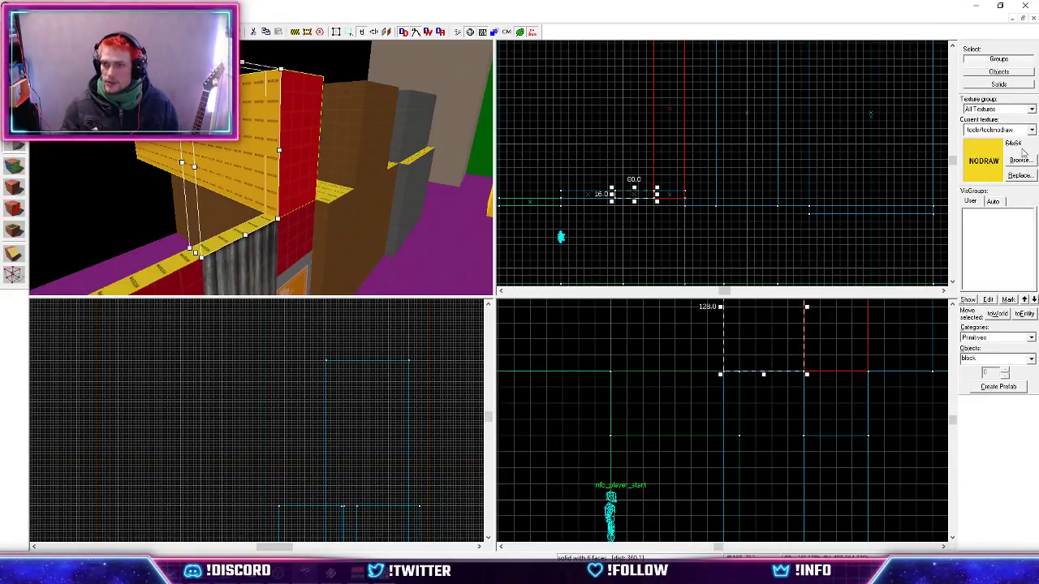
Choose the orange dev railing measurement texture and create the outlined 80-unit block with it.
{"action": "left_click", "coordinate": [1021, 161]}
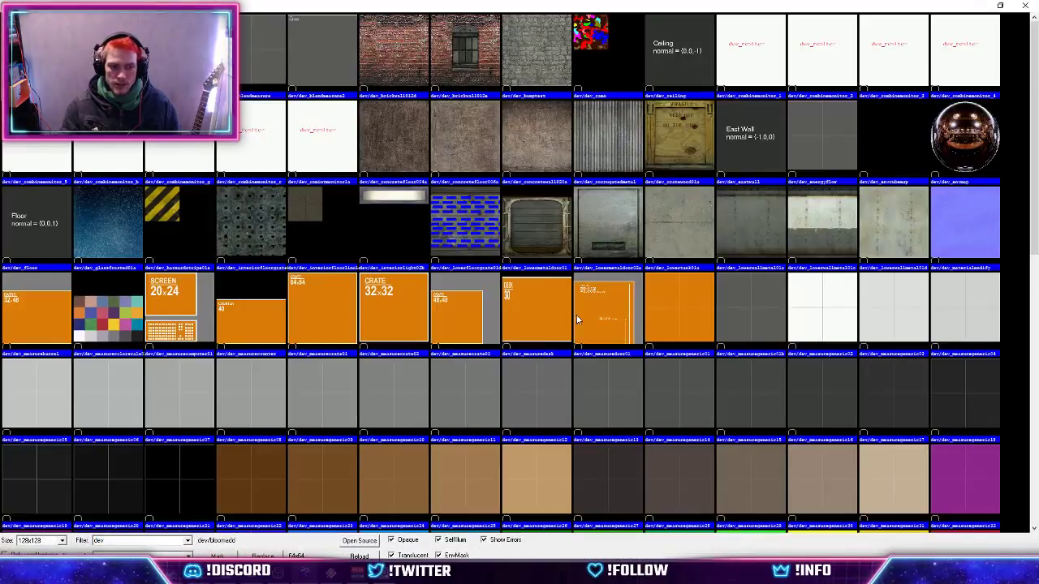
{"action": "left_click", "coordinate": [440, 366]}
{"action": "scroll", "coordinate": [298, 438], "scroll_direction": "down", "scroll_amount": 3}
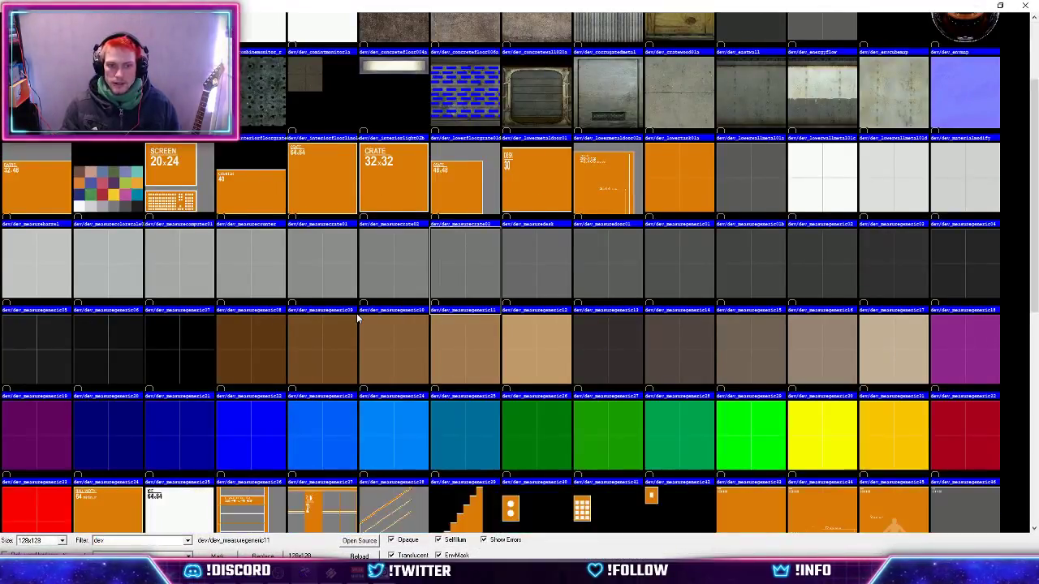
{"action": "double_click", "coordinate": [310, 380]}
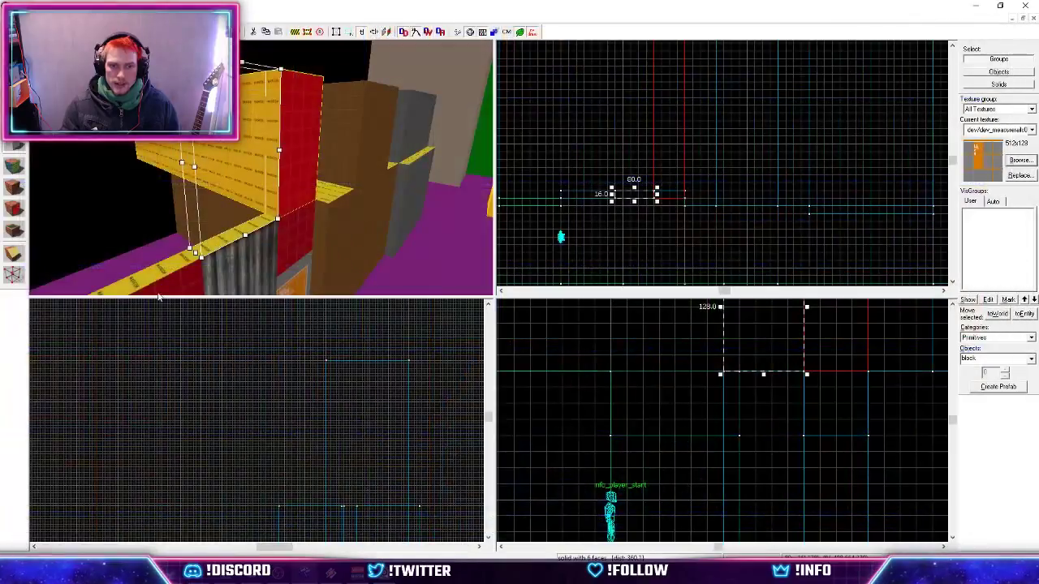
{"action": "left_click", "coordinate": [16, 188]}
{"action": "key", "text": "ctrl+z"}
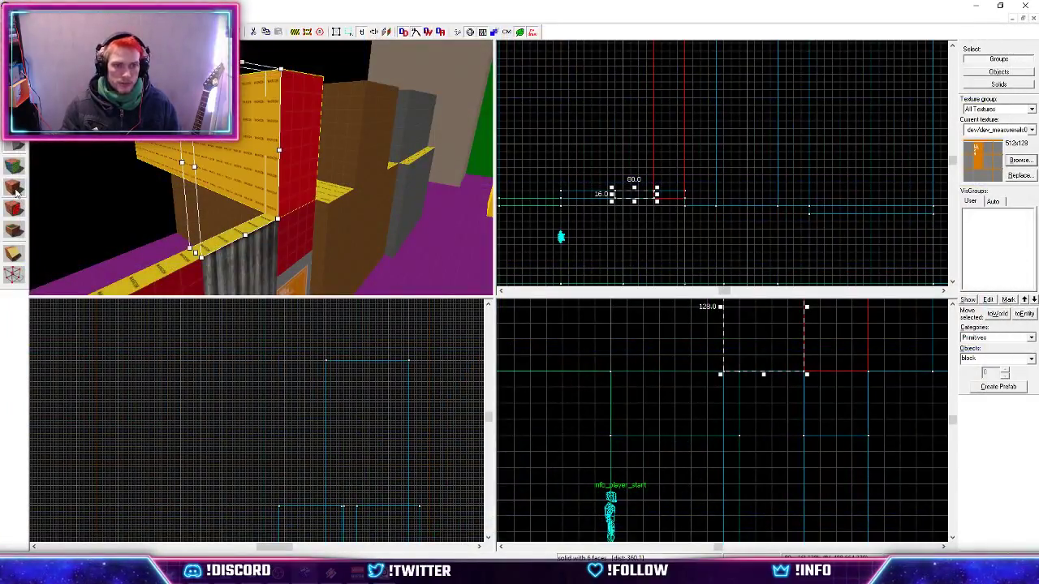
{"action": "key", "text": "Return"}
{"action": "left_click", "coordinate": [205, 160]}
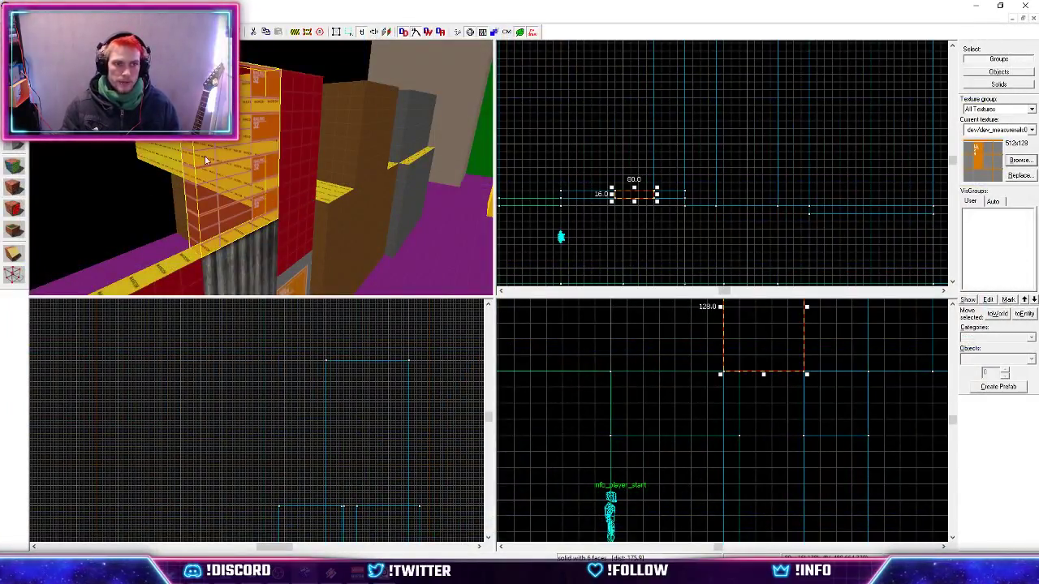
Create a tools/toolsnodraw block 112 by 16 units and 128 high on the wall top, continuing from the railing block.
{"action": "left_click", "coordinate": [999, 130]}
{"action": "left_click", "coordinate": [984, 145]}
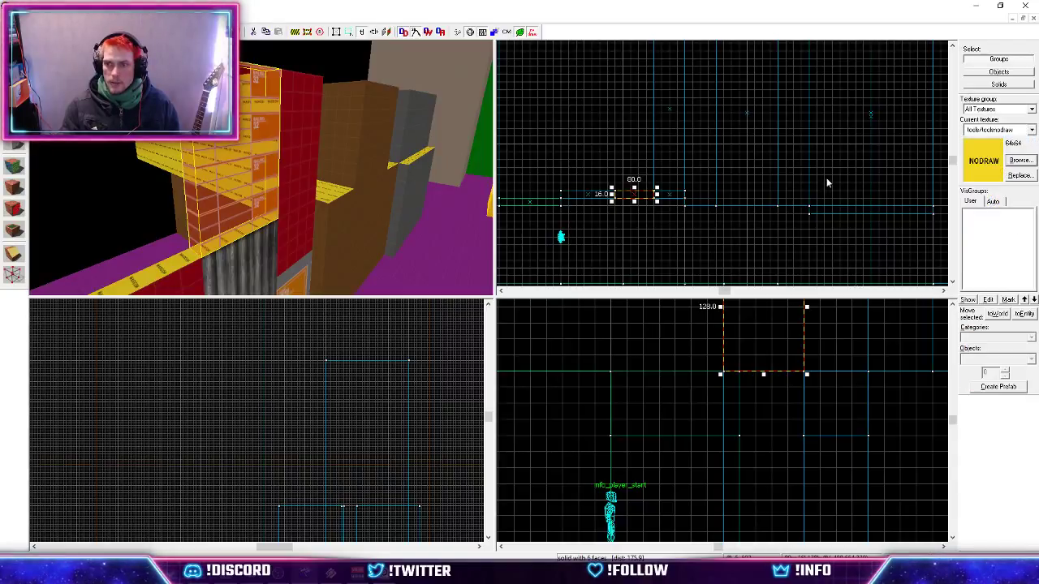
{"action": "left_click", "coordinate": [696, 187]}
{"action": "left_click", "coordinate": [8, 147]}
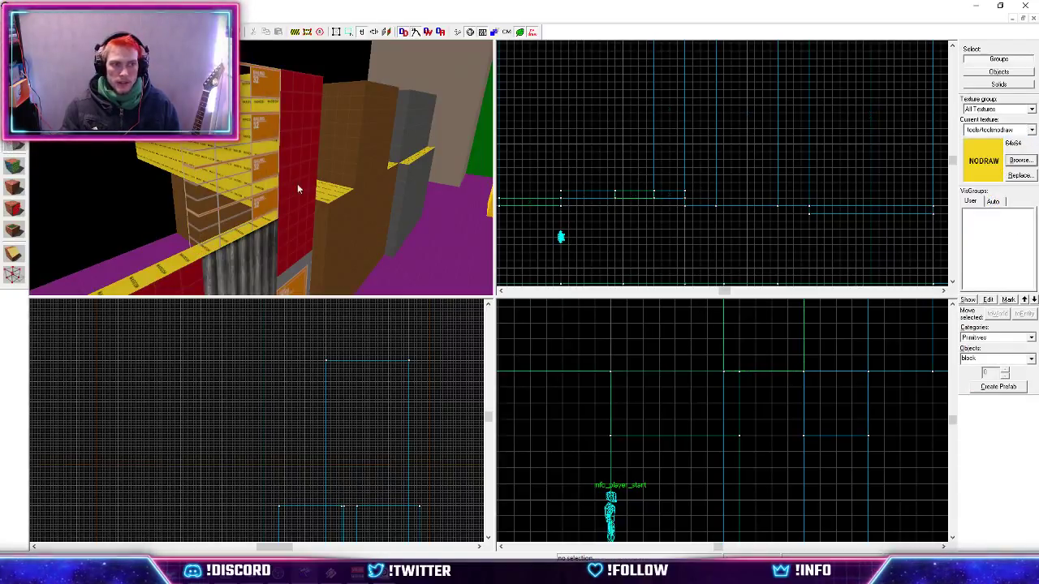
{"action": "left_click_drag", "start_coordinate": [566, 195], "coordinate": [594, 198]}
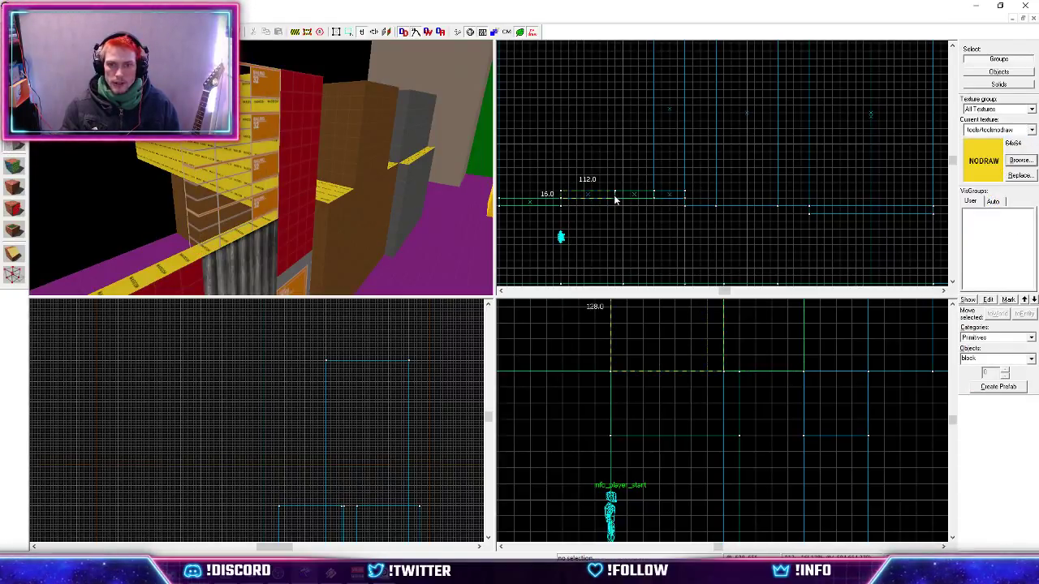
{"action": "key", "text": "Return"}
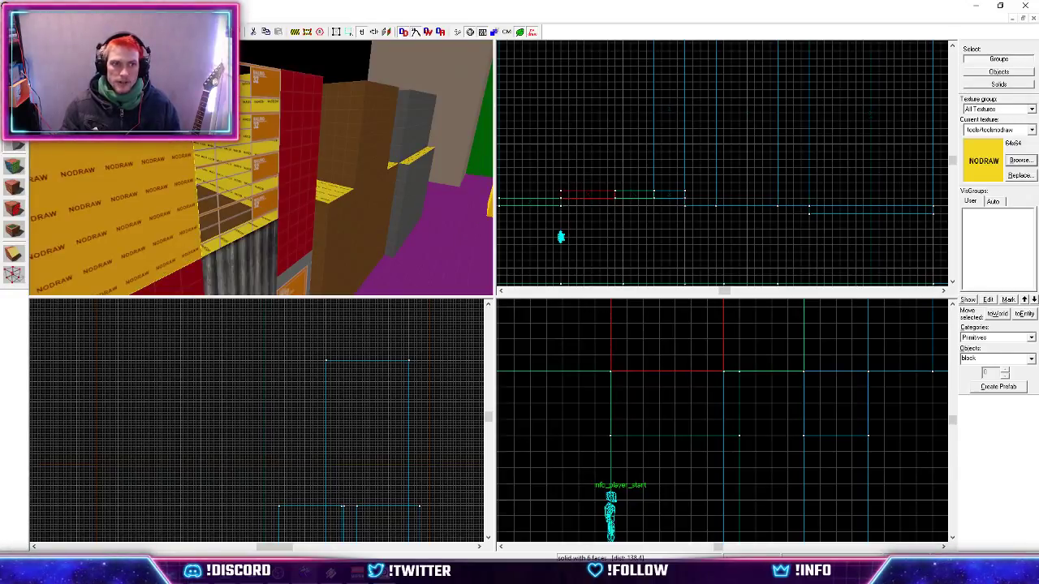
{"action": "left_click", "coordinate": [10, 61]}
{"action": "left_click", "coordinate": [526, 95]}
Copy the red dev_measuregeneric46 texture from the upper red block's front onto its nodraw side behind the railings.
{"action": "key", "text": "z"}
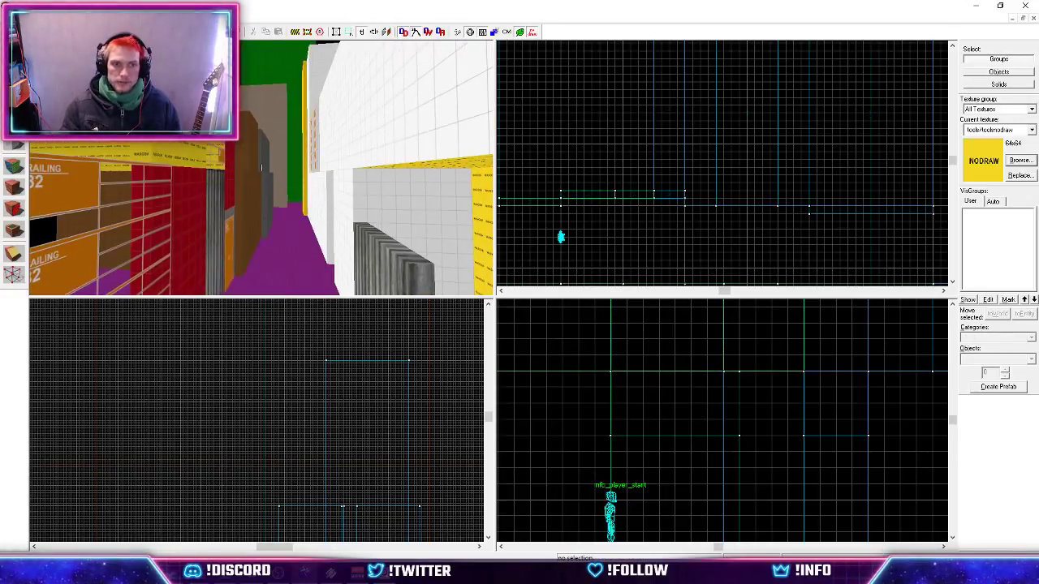
{"action": "key", "text": "w"}
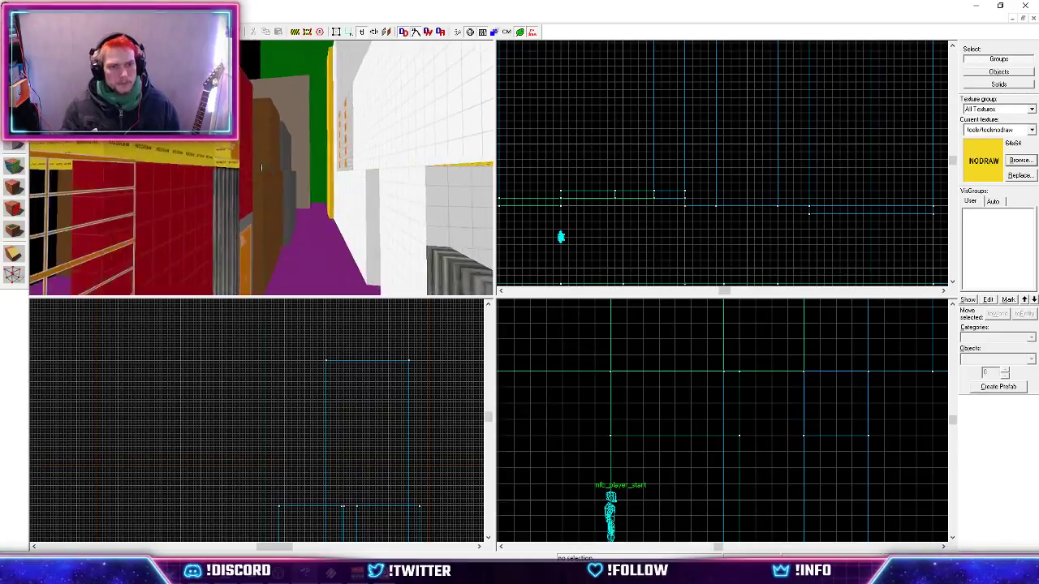
{"action": "key", "text": "w"}
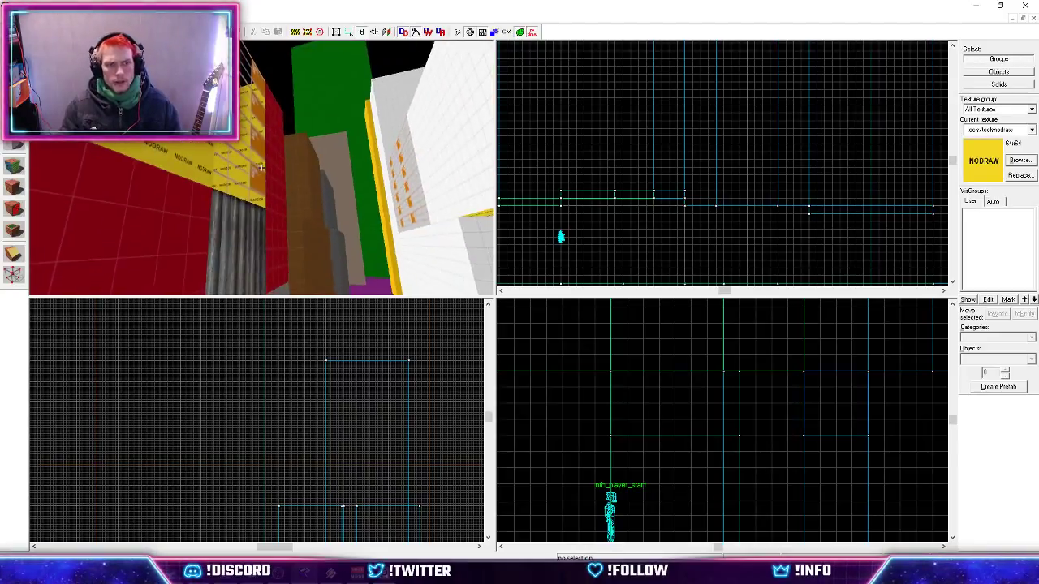
{"action": "key", "text": "w"}
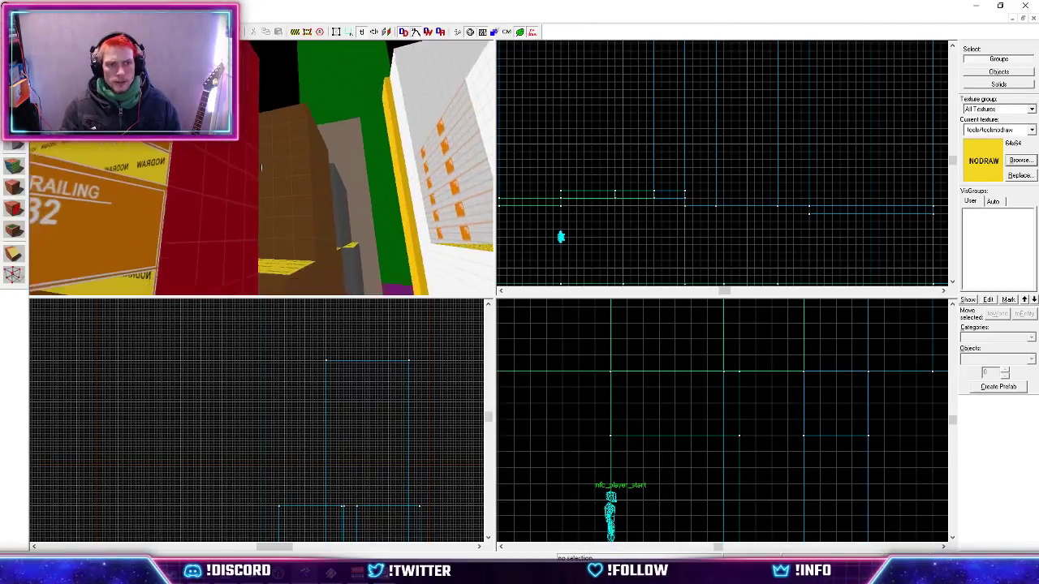
{"action": "key", "text": "s"}
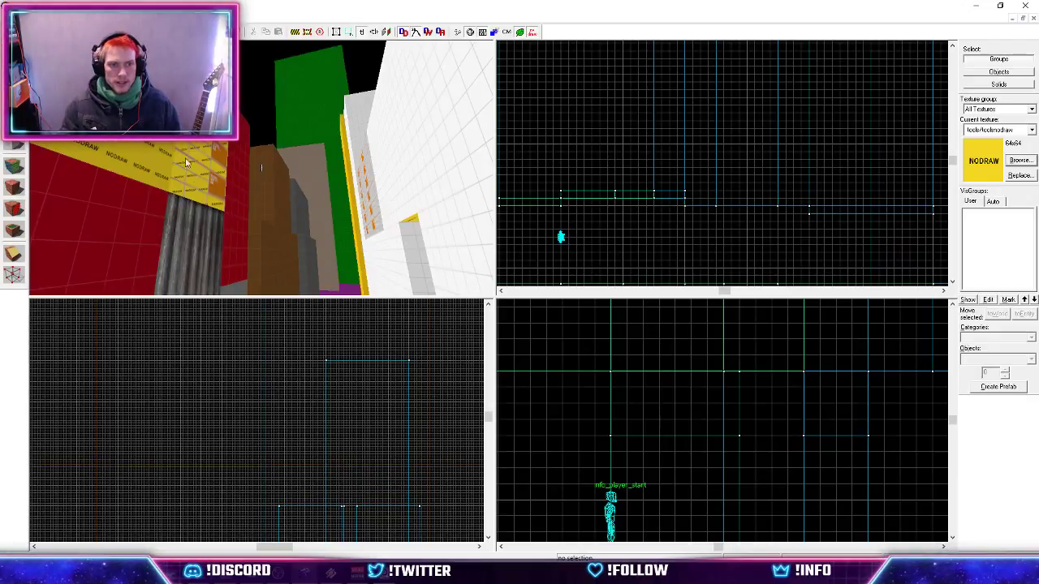
{"action": "key", "text": "z"}
{"action": "key", "text": "w"}
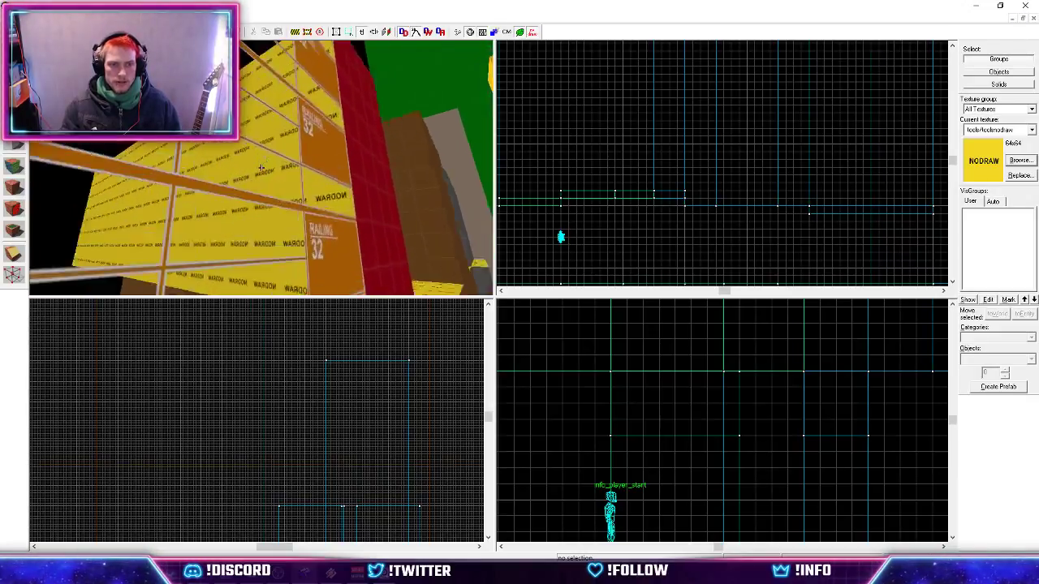
{"action": "key", "text": "w"}
{"action": "key", "text": "s"}
{"action": "key", "text": "z"}
{"action": "key", "text": "shift+a"}
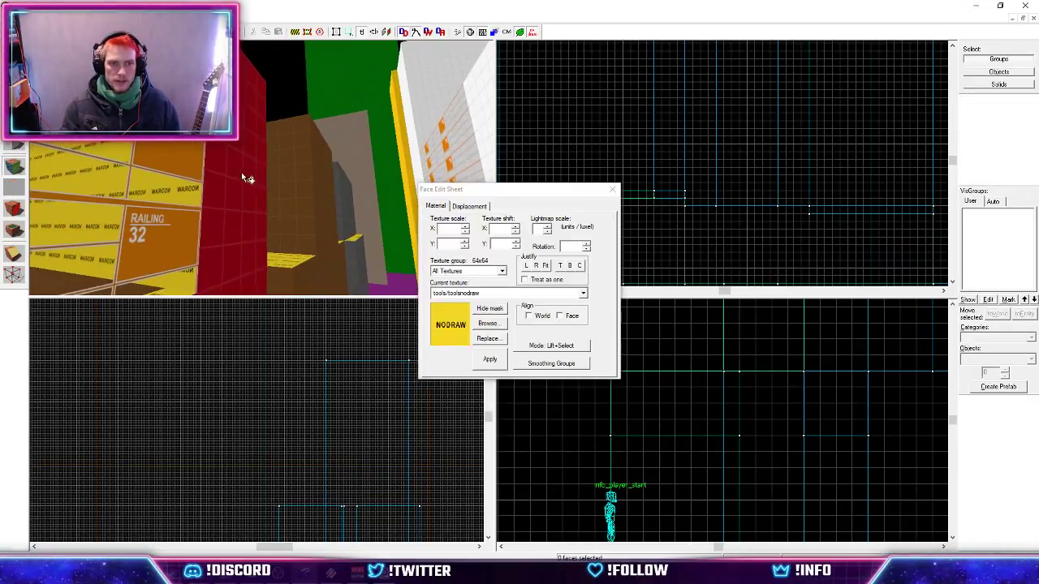
{"action": "left_click", "coordinate": [241, 172]}
{"action": "key", "text": "z"}
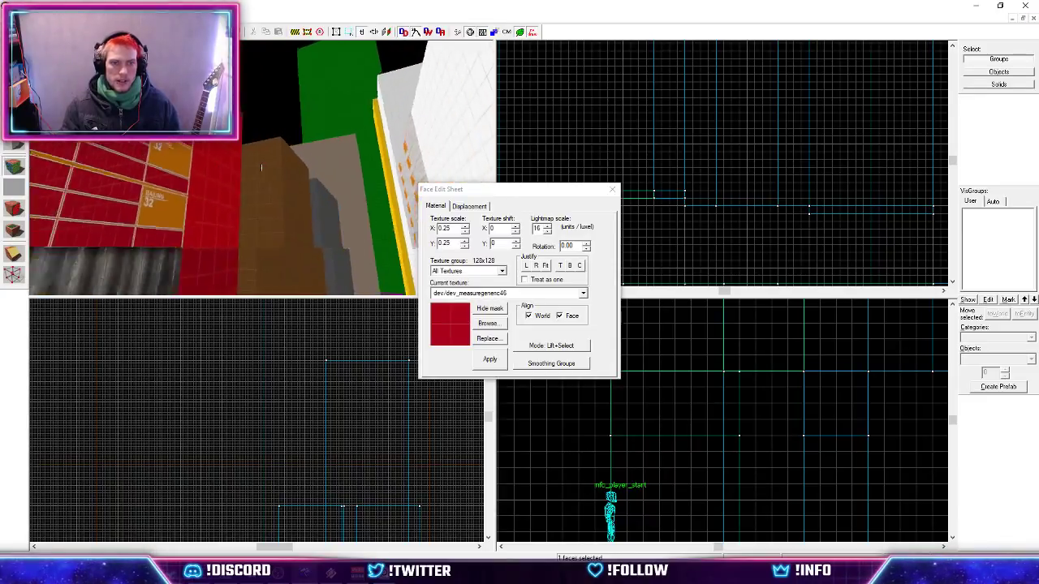
{"action": "key", "text": "s"}
{"action": "key", "text": "z"}
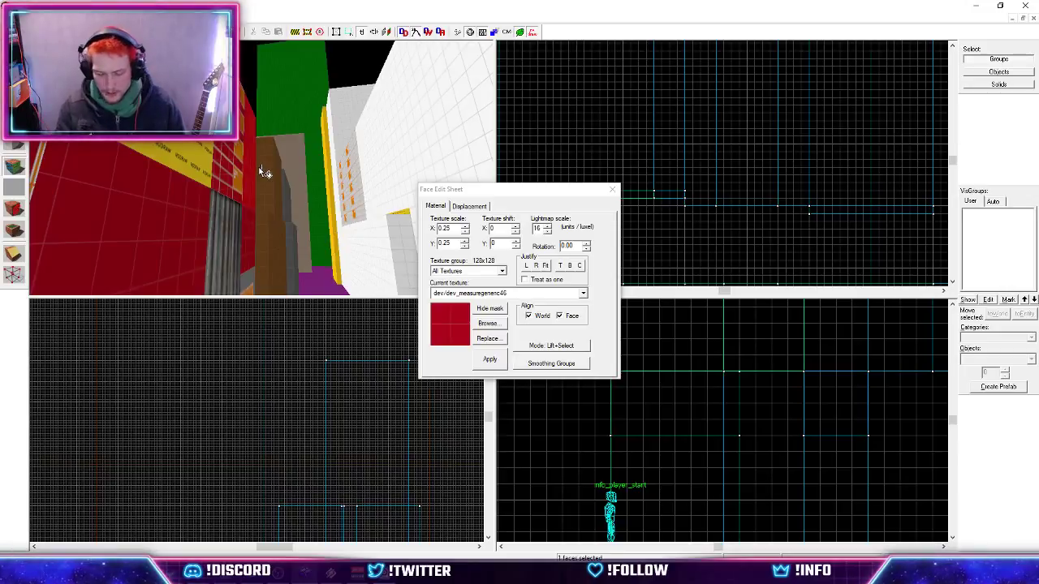
{"action": "key", "text": "shift+a"}
Check the alley from street level and view the night alley reference photo, returning to the map editor.
{"action": "key", "text": "w"}
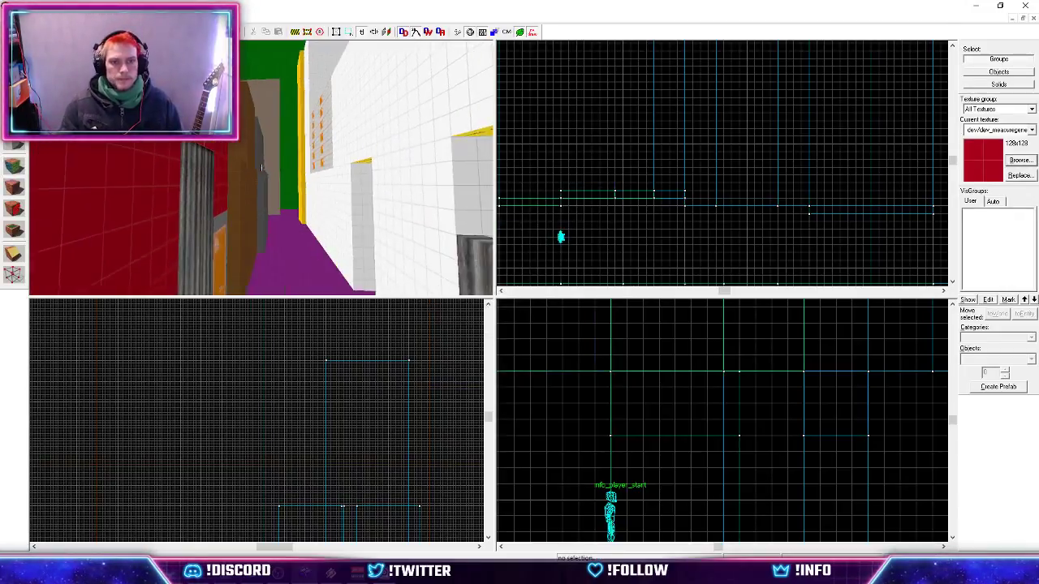
{"action": "key", "text": "w"}
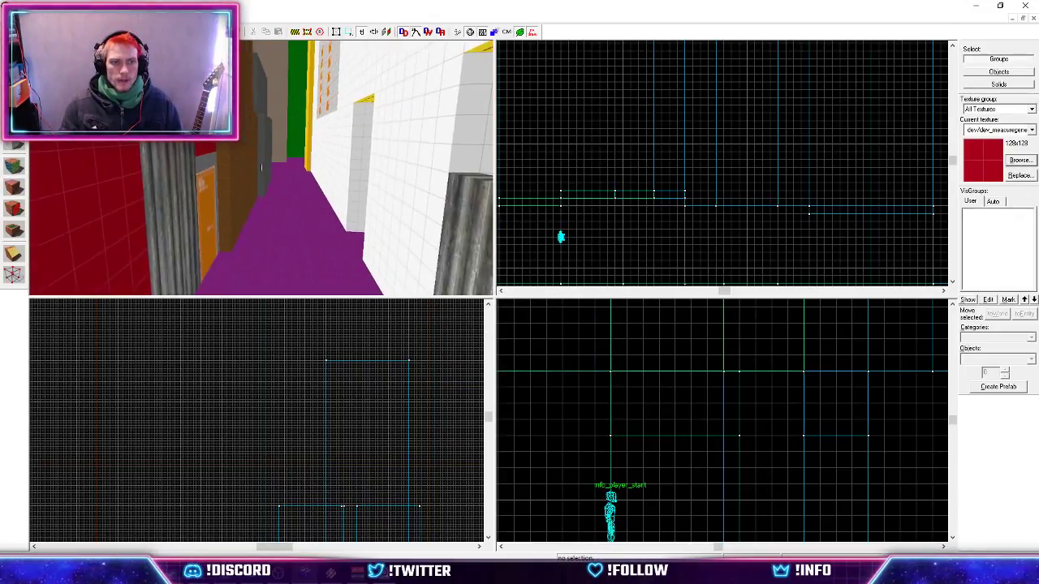
{"action": "key", "text": "w"}
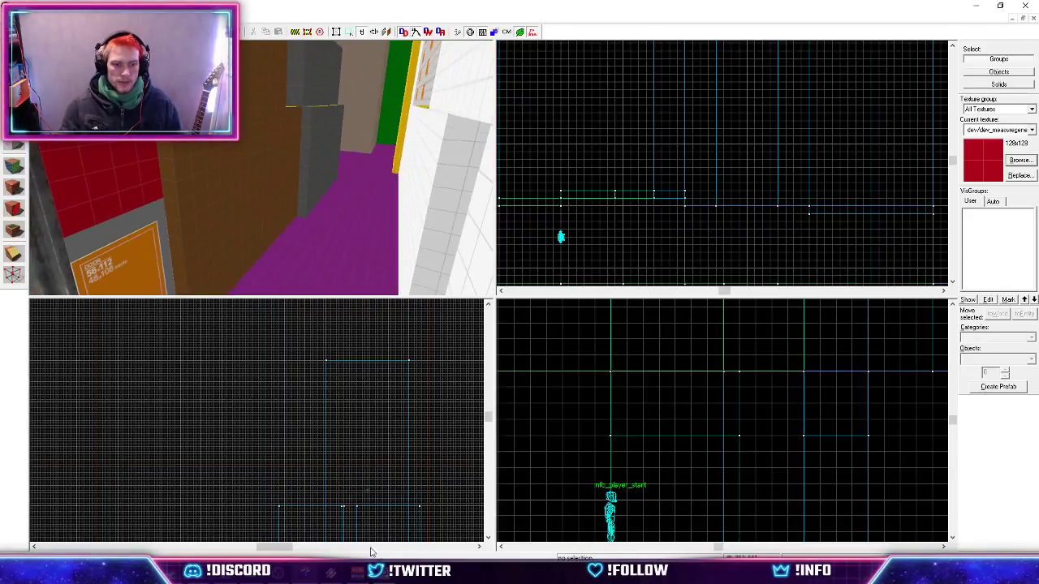
{"action": "left_click", "coordinate": [384, 573]}
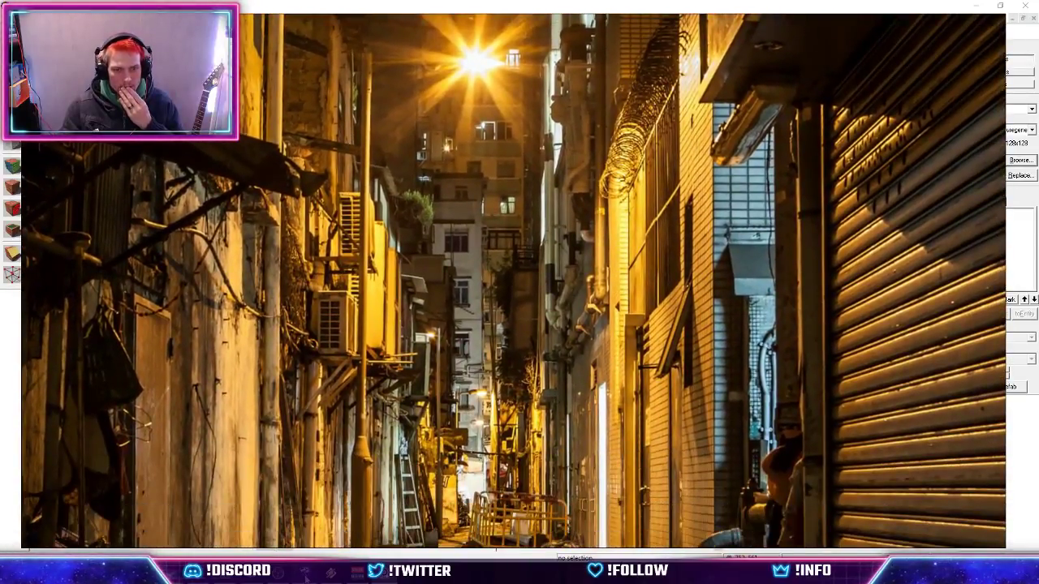
{"action": "key", "text": "alt+Tab"}
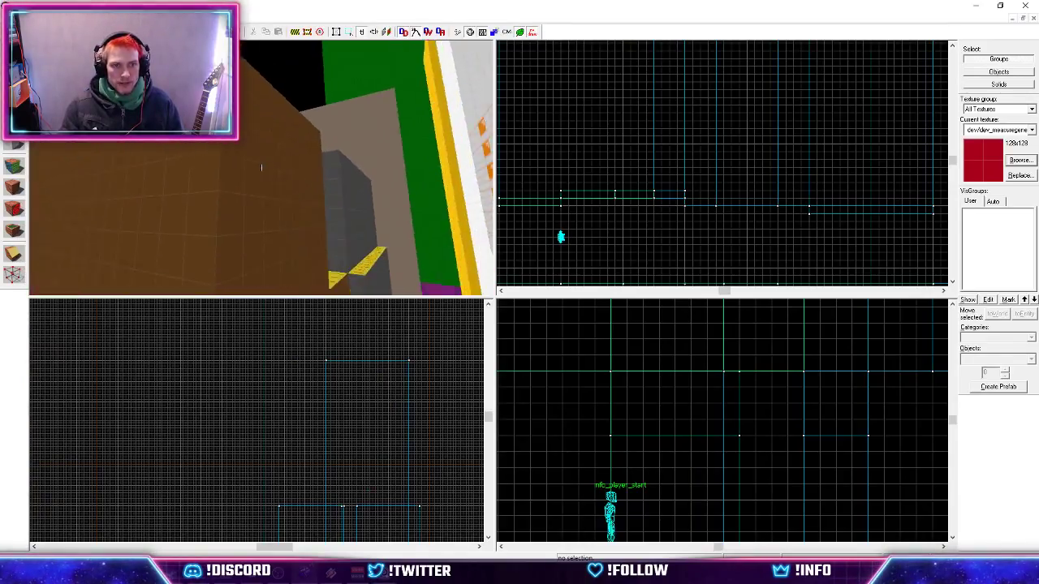
Select the upper brown block beside the red building and compare that part of the alley with the reference photo.
{"action": "left_click", "coordinate": [192, 216]}
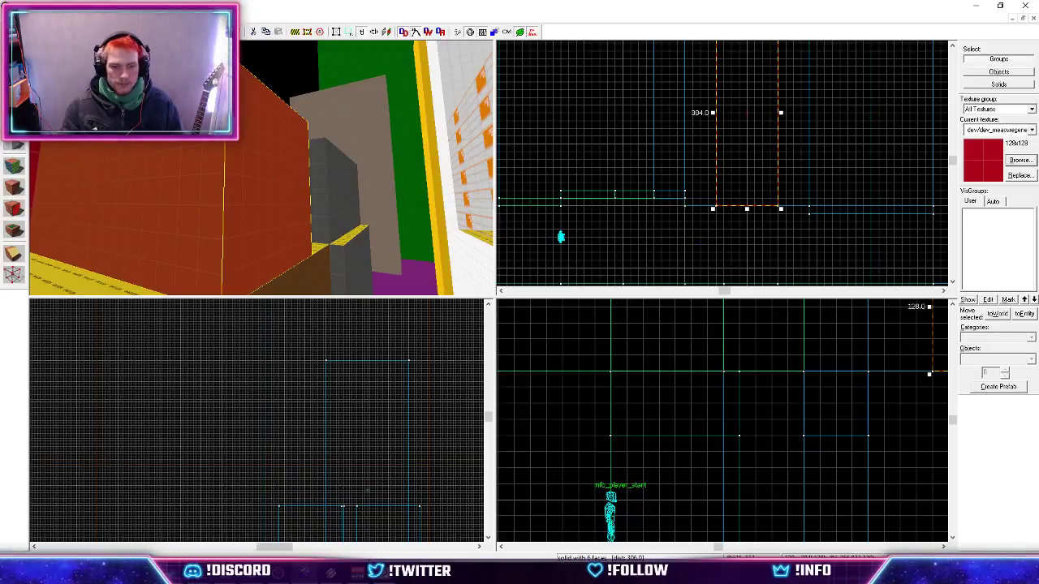
{"action": "key", "text": "w"}
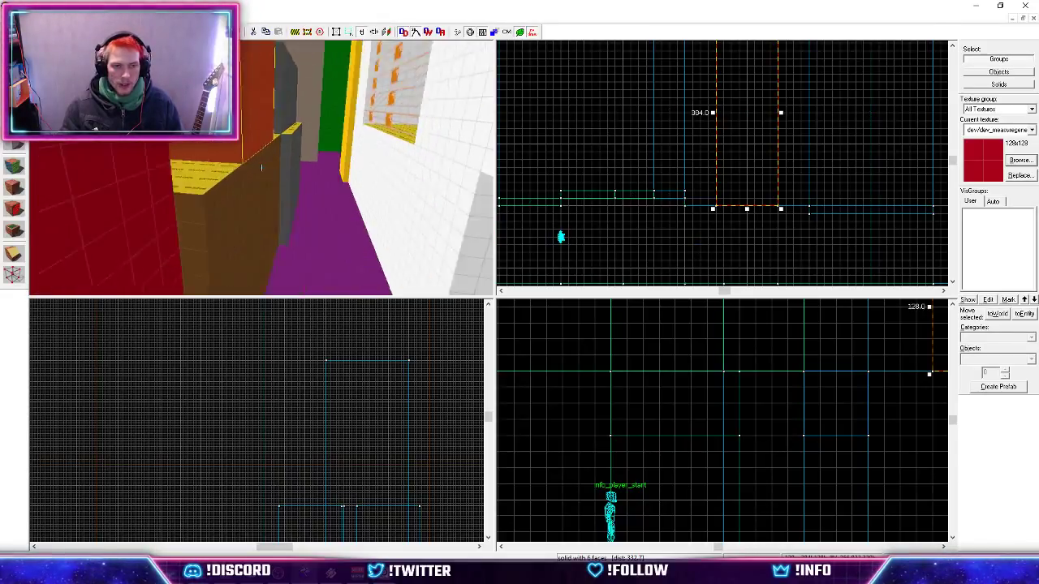
{"action": "left_click_drag", "start_coordinate": [261, 168], "coordinate": [358, 418]}
{"action": "key", "text": "alt+Tab"}
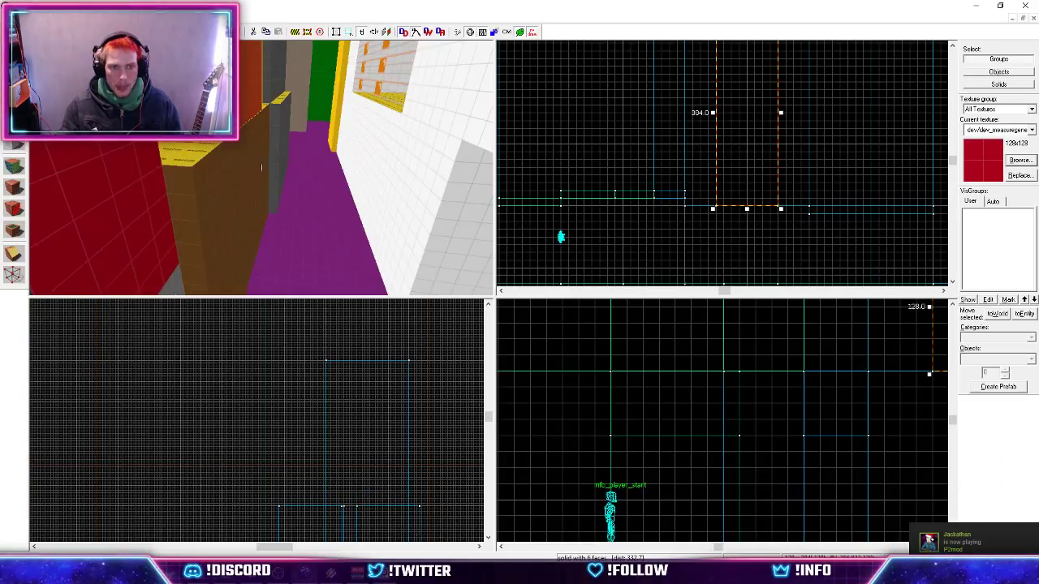
Try the brick/brickwall048h texture on the front of the lower brown block beside the door, justified to the face's bottom.
{"action": "key", "text": "shift+a"}
{"action": "left_click", "coordinate": [276, 228]}
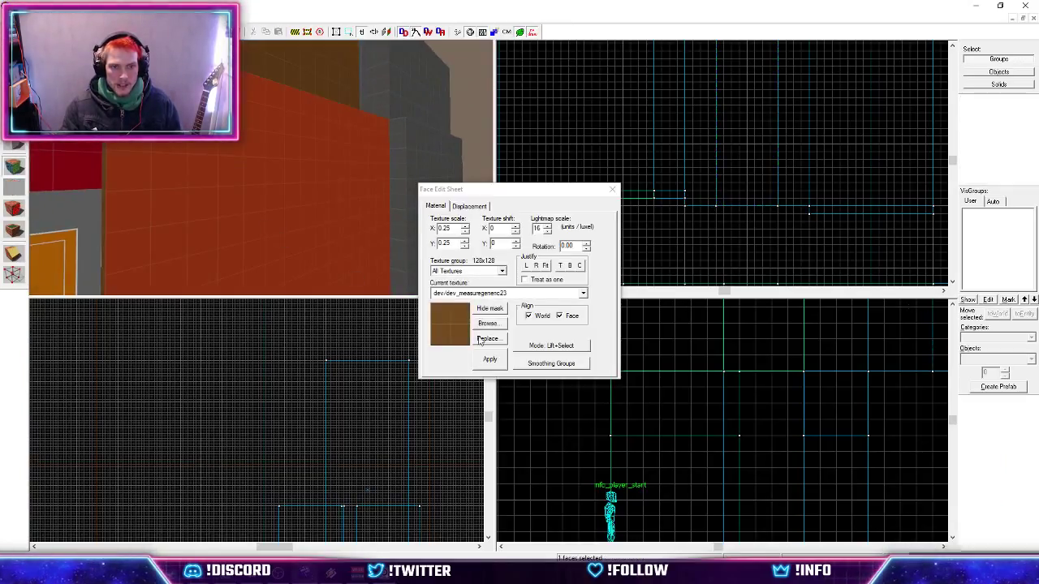
{"action": "left_click", "coordinate": [487, 323]}
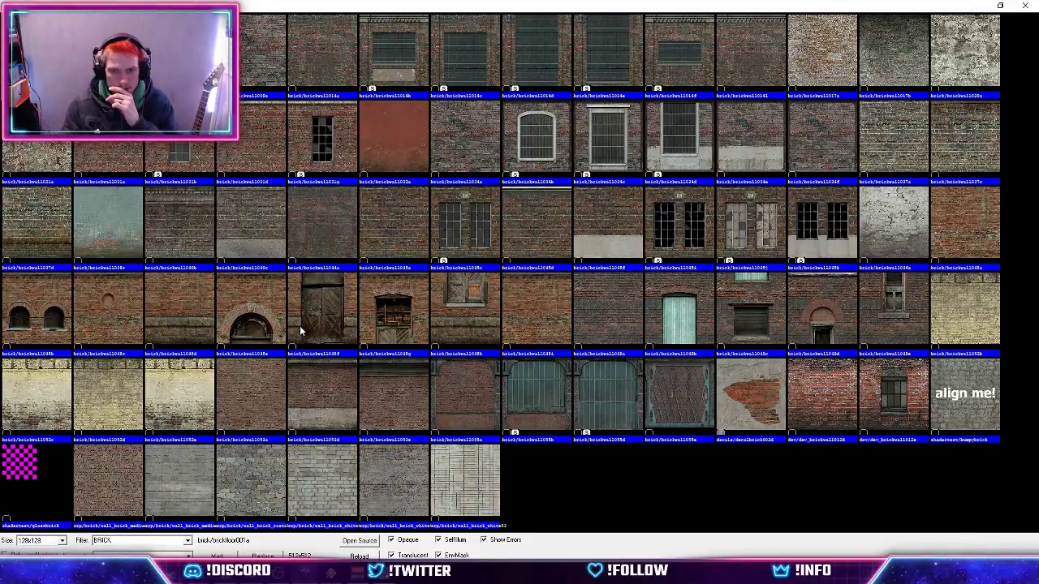
{"action": "double_click", "coordinate": [456, 316]}
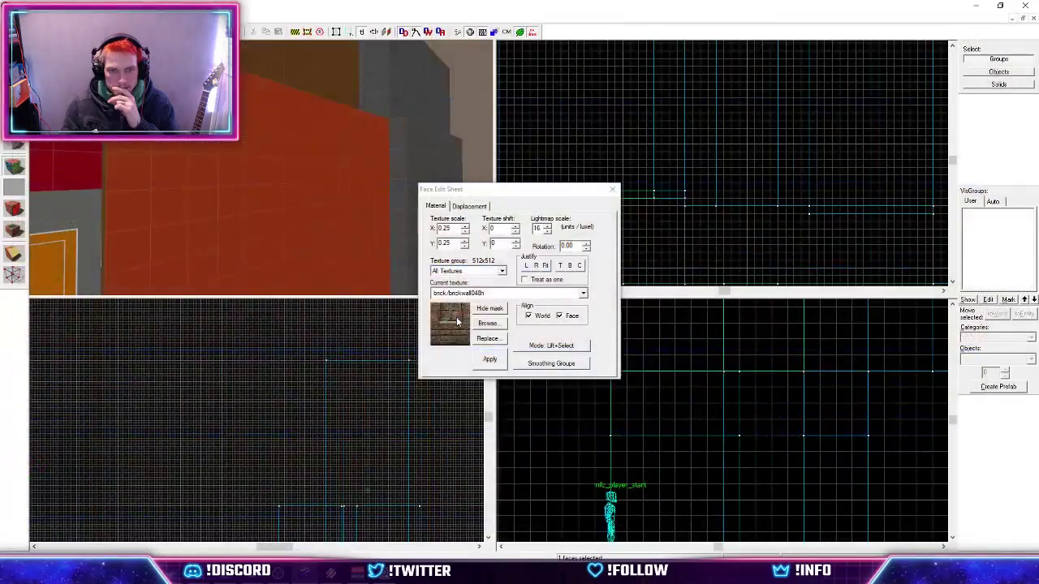
{"action": "left_click", "coordinate": [490, 359]}
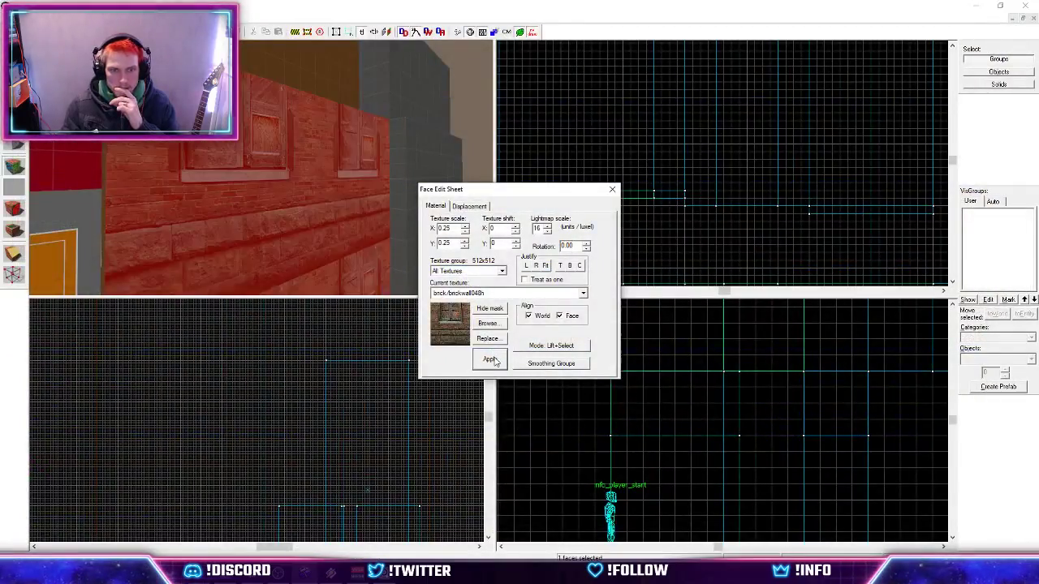
{"action": "left_click", "coordinate": [578, 266]}
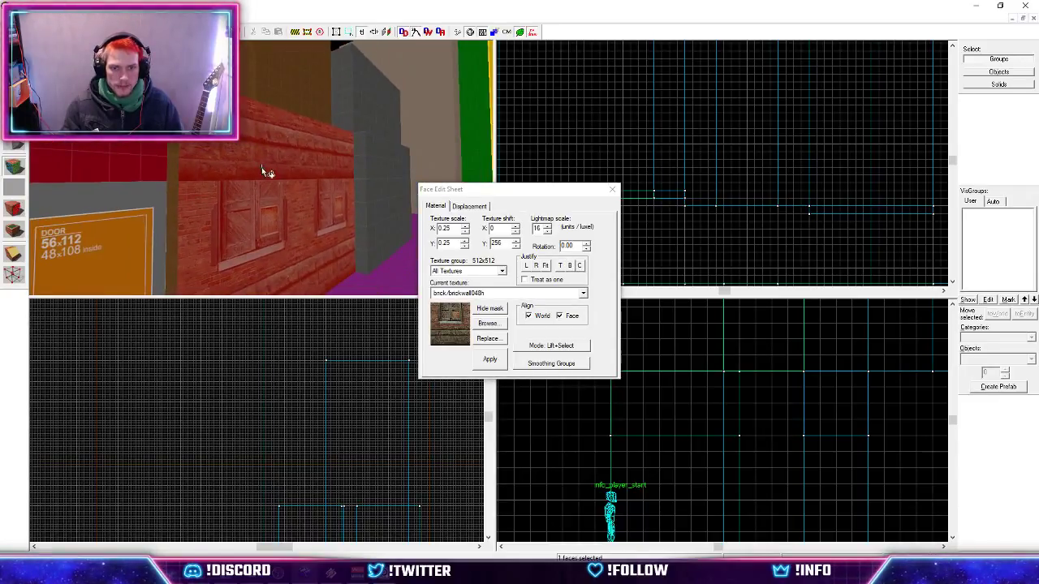
Apply brick/brickwall049c to the lower block's front face and justify it to the bottom.
{"action": "left_click", "coordinate": [492, 323]}
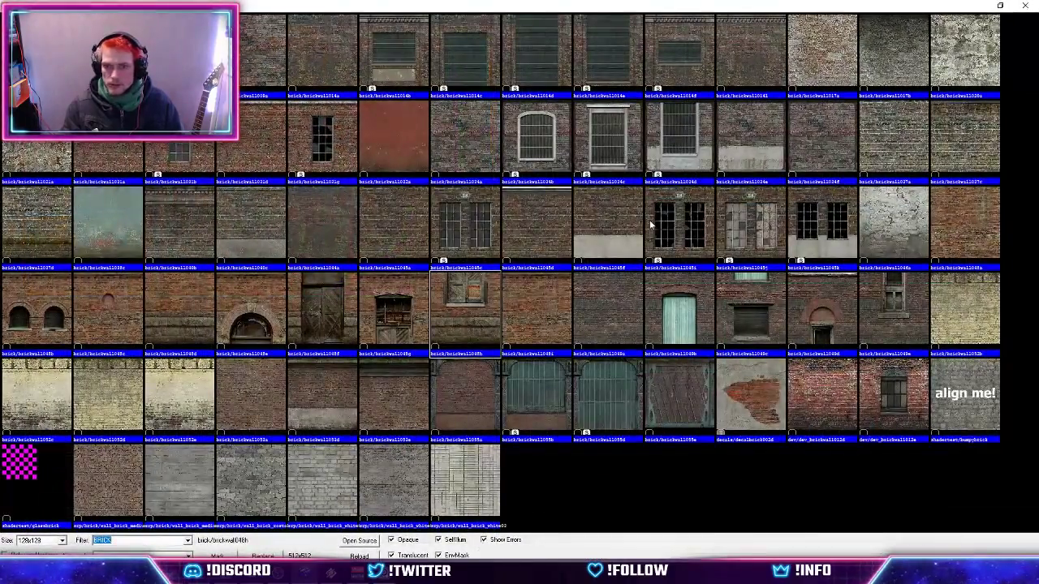
{"action": "left_click", "coordinate": [751, 315]}
{"action": "double_click", "coordinate": [751, 315]}
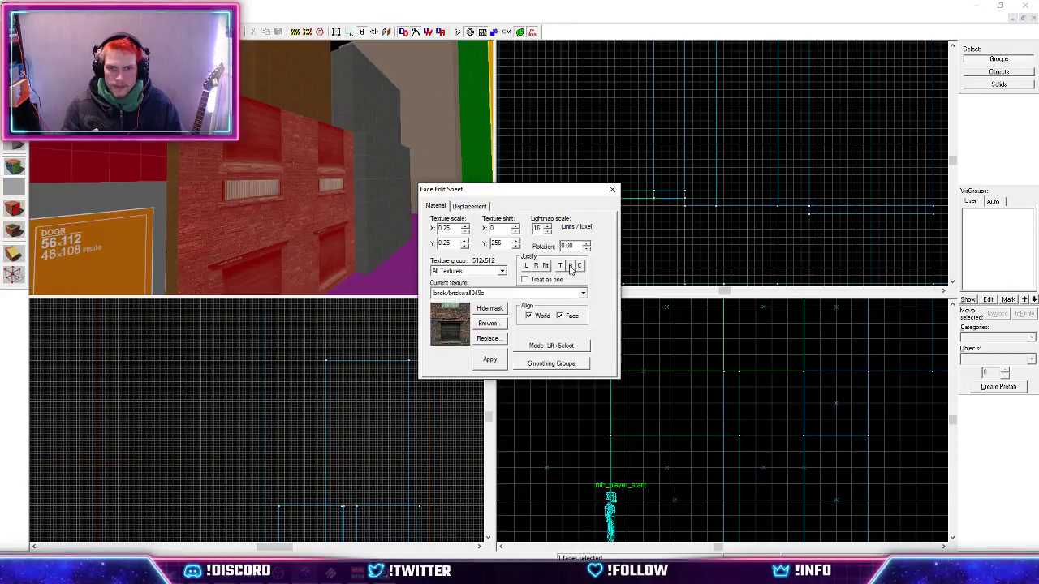
{"action": "left_click", "coordinate": [571, 267]}
{"action": "left_click", "coordinate": [571, 267]}
{"action": "key", "text": "z"}
{"action": "key", "text": "w"}
{"action": "key", "text": "s"}
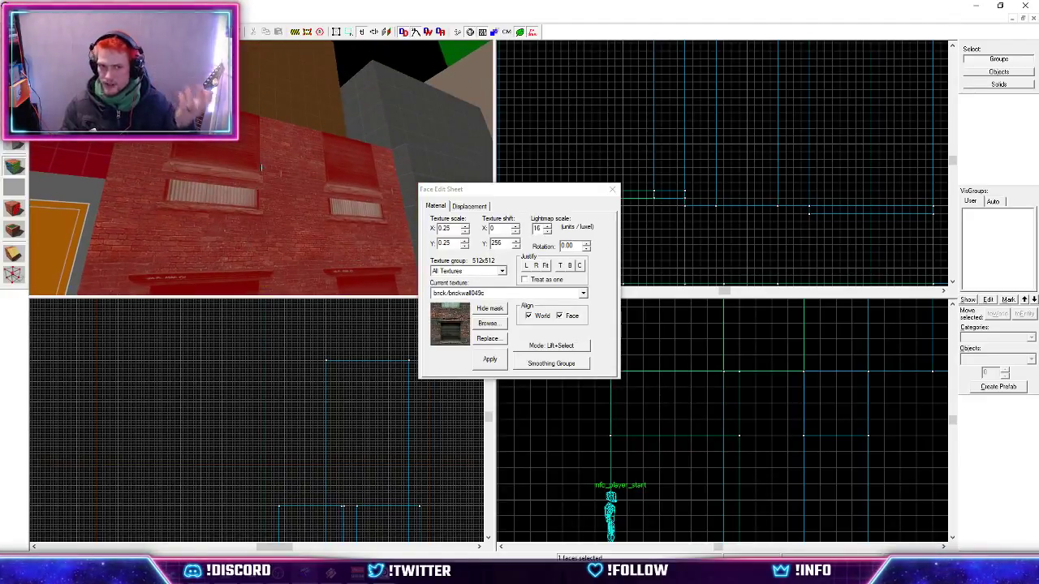
{"action": "key", "text": "w"}
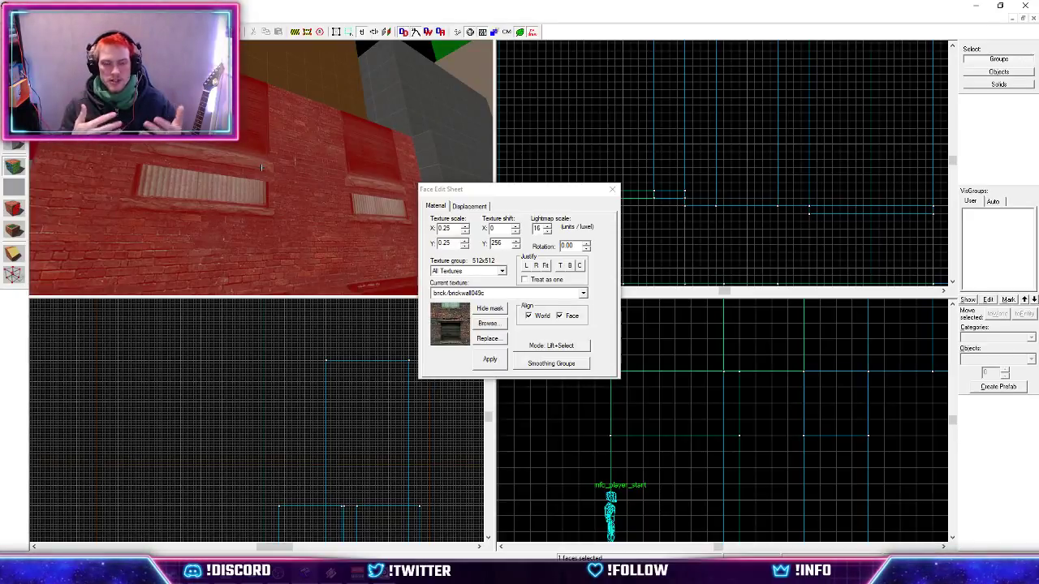
Examine the facades in the night alley reference photo up close and as a whole, returning to the map editor.
{"action": "left_click", "coordinate": [357, 571]}
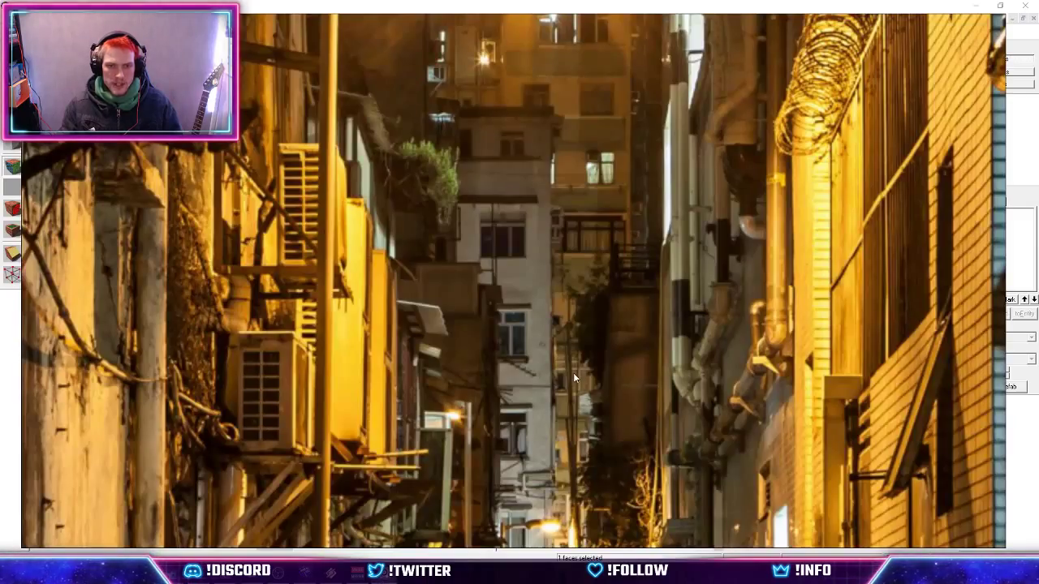
{"action": "scroll", "coordinate": [575, 370], "scroll_direction": "up", "scroll_amount": 5}
{"action": "scroll", "coordinate": [574, 369], "scroll_direction": "down", "scroll_amount": 5}
{"action": "scroll", "coordinate": [622, 352], "scroll_direction": "up", "scroll_amount": 2}
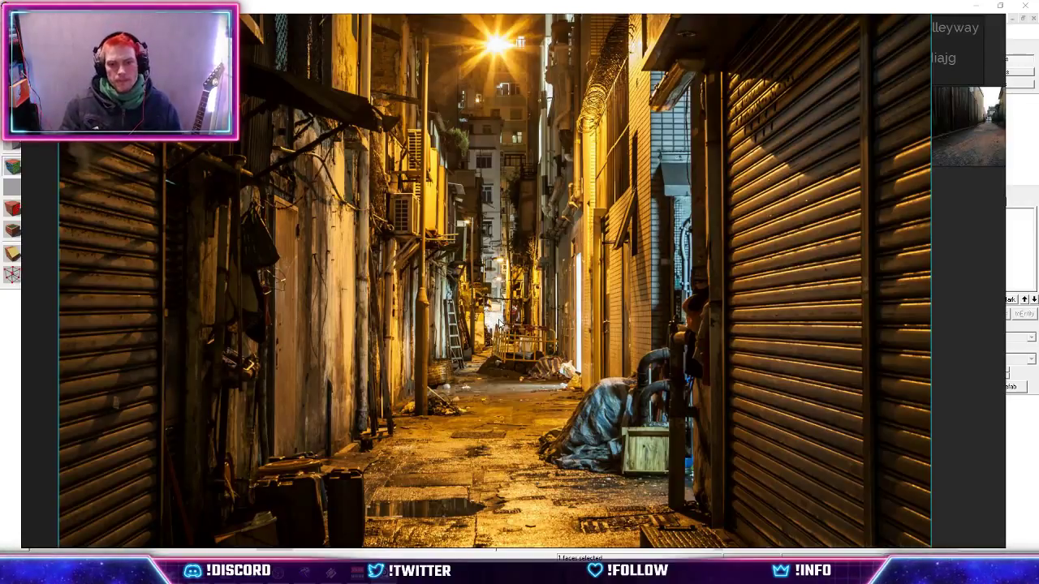
{"action": "left_click_drag", "start_coordinate": [464, 290], "coordinate": [451, 333]}
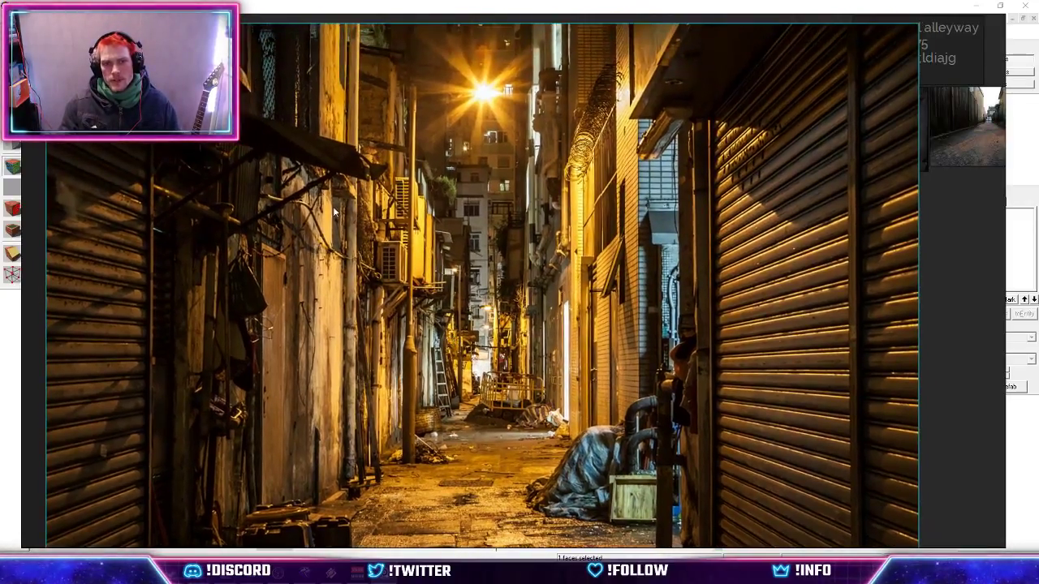
{"action": "left_click", "coordinate": [317, 578]}
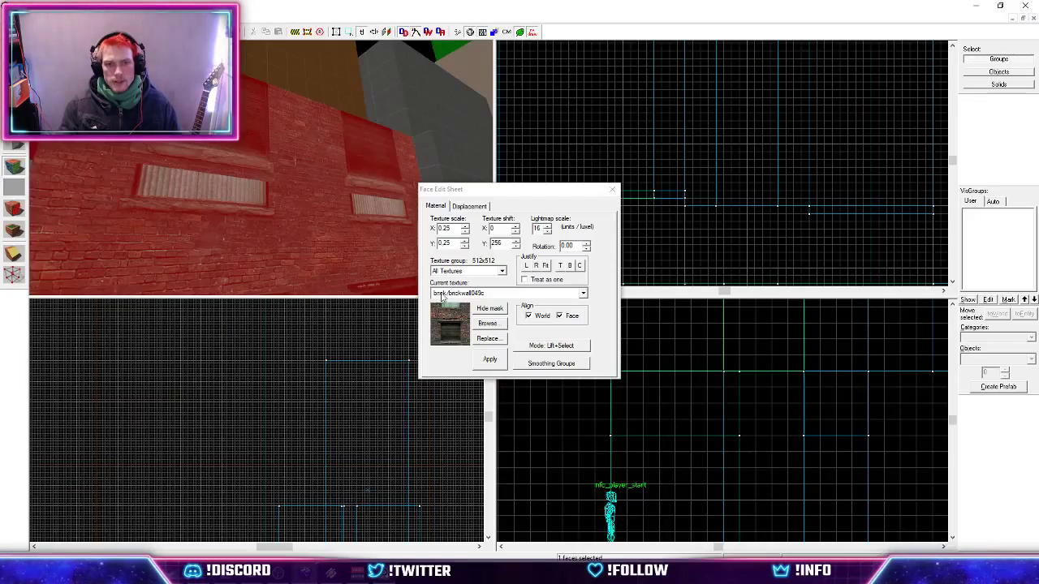
Try the plain brick/brickwall049a texture on the lower block's front face, justified to the bottom.
{"action": "key", "text": "z"}
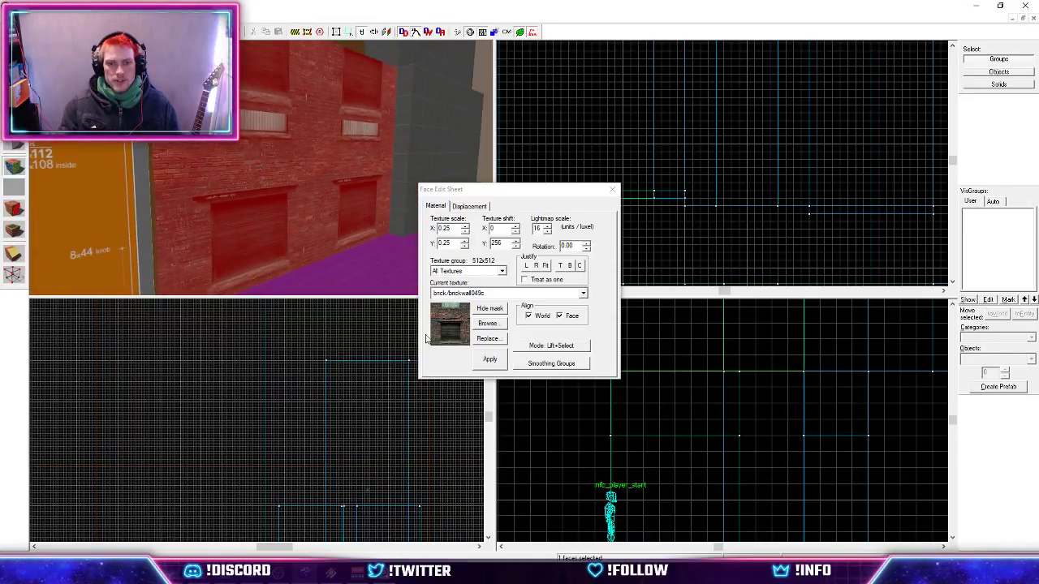
{"action": "left_click", "coordinate": [487, 323]}
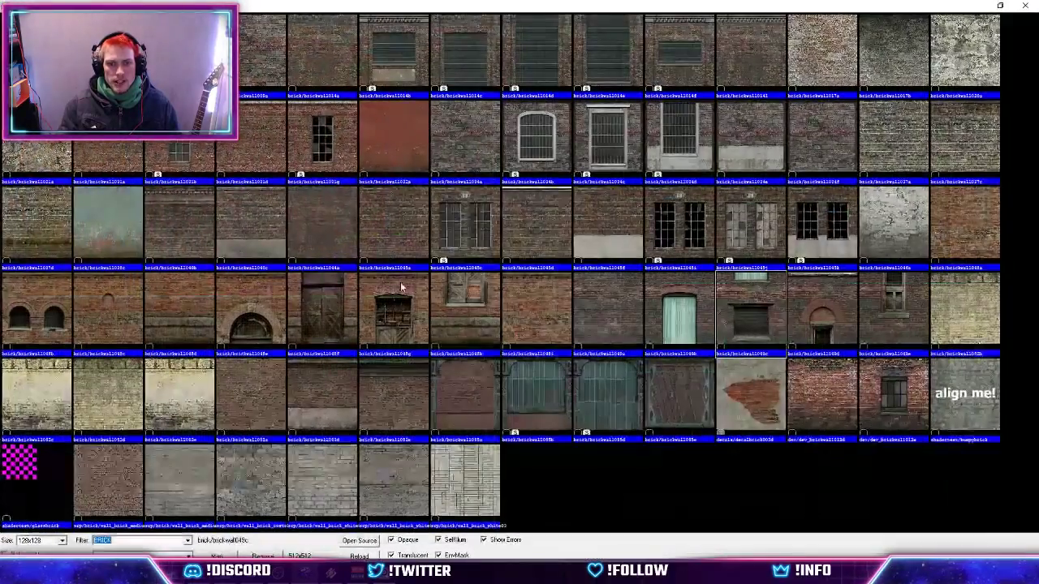
{"action": "double_click", "coordinate": [607, 315]}
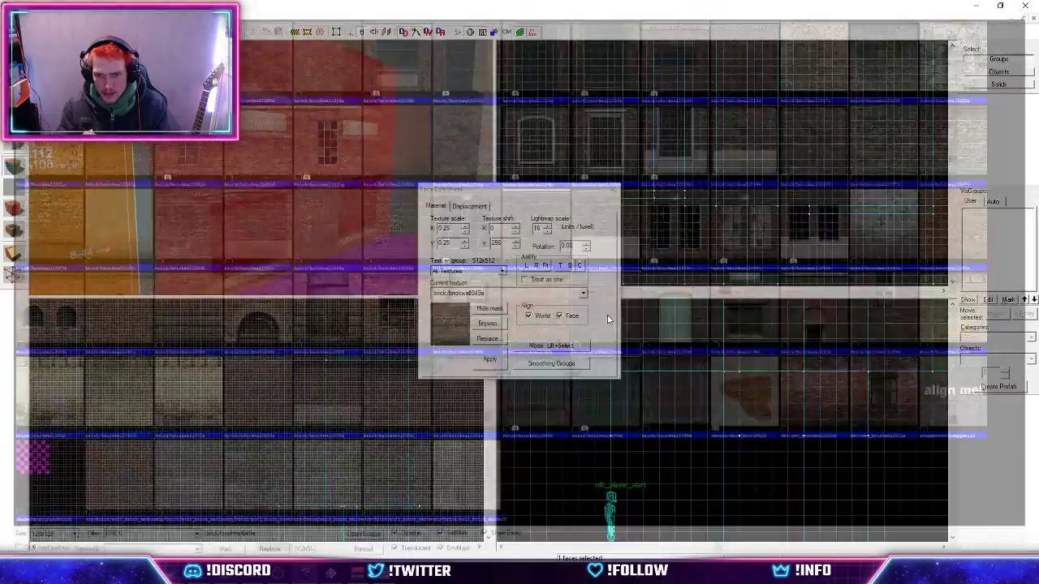
{"action": "left_click", "coordinate": [491, 360]}
{"action": "left_click", "coordinate": [569, 266]}
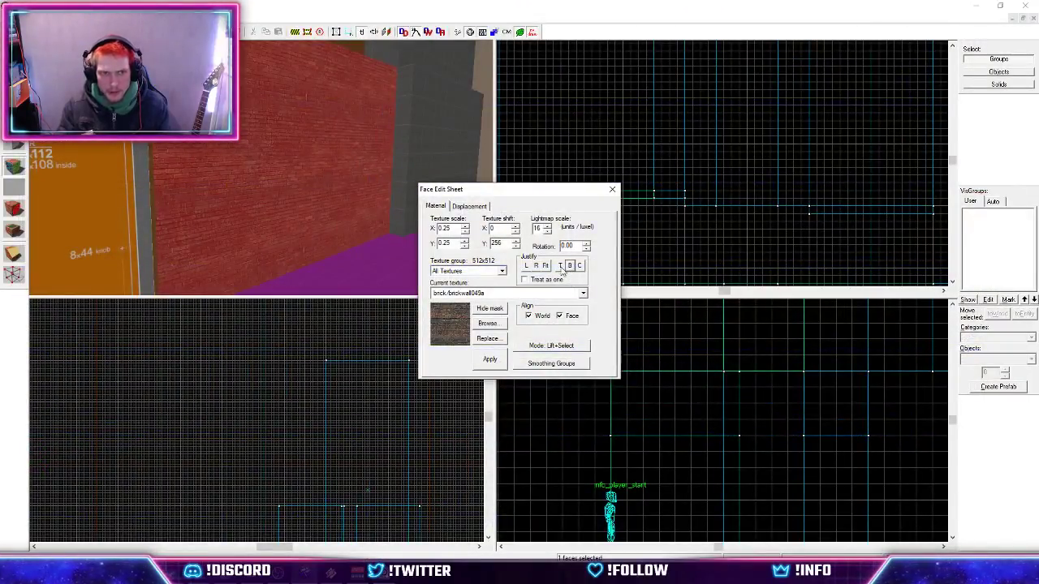
{"action": "left_click", "coordinate": [14, 57]}
{"action": "key", "text": "z"}
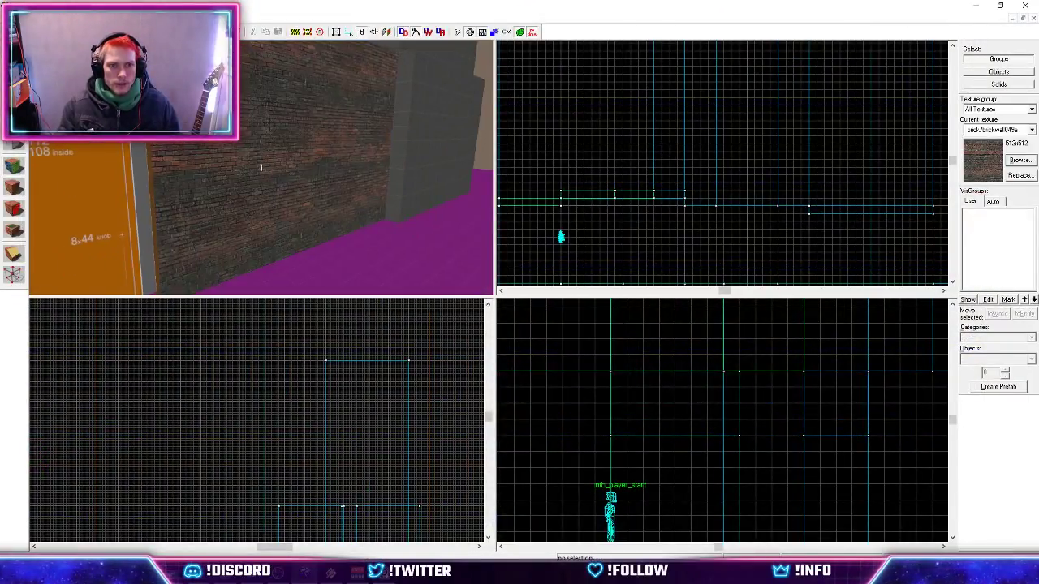
Reapply the recently used brick/brickwall049c texture to the lower block's front and finish face editing.
{"action": "key", "text": "z"}
{"action": "key", "text": "shift+a"}
{"action": "left_click", "coordinate": [262, 173]}
{"action": "left_click", "coordinate": [583, 293]}
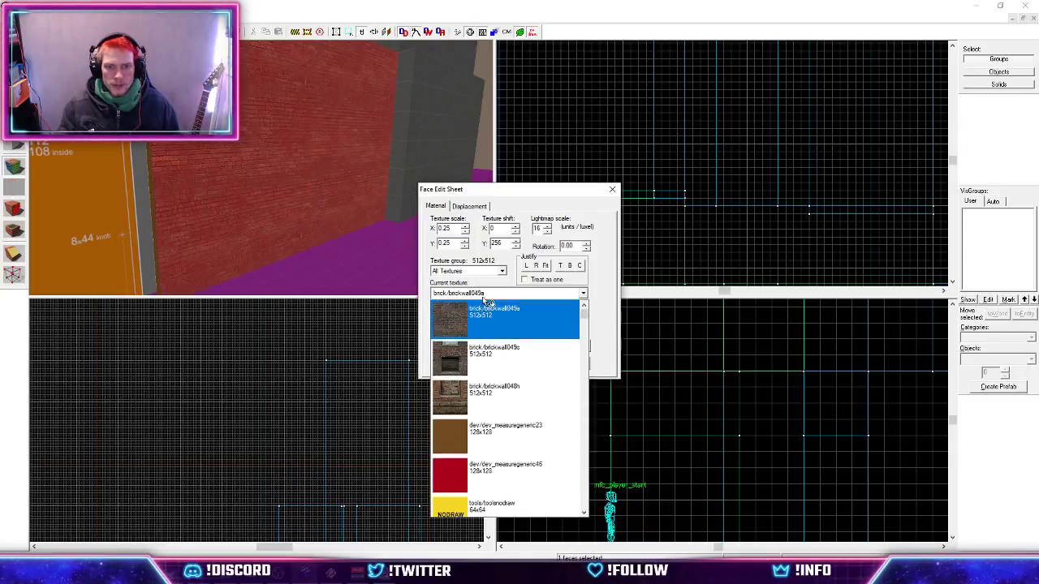
{"action": "left_click", "coordinate": [494, 367]}
{"action": "left_click", "coordinate": [492, 362]}
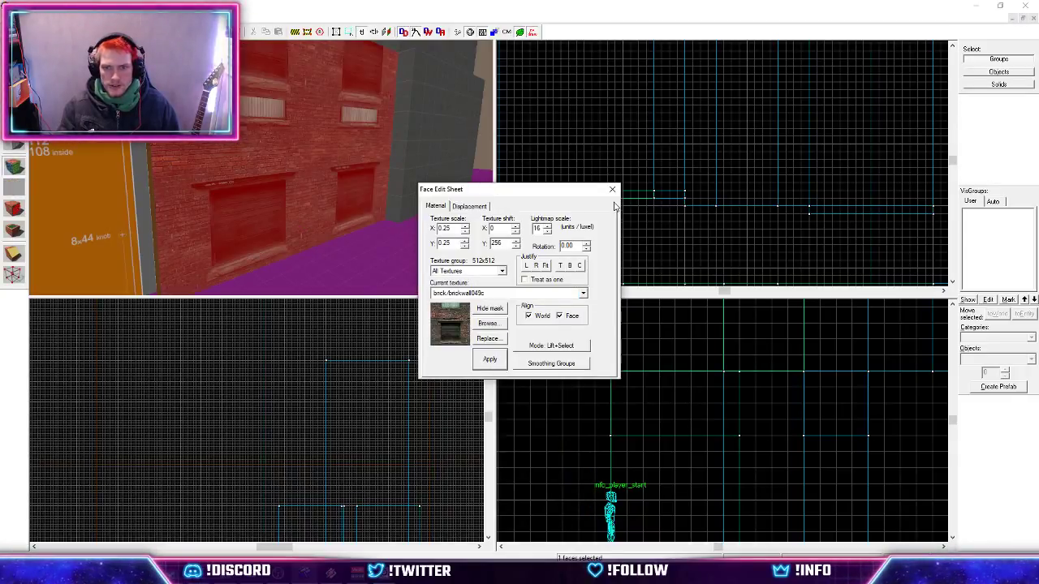
{"action": "left_click", "coordinate": [613, 191]}
{"action": "key", "text": "z"}
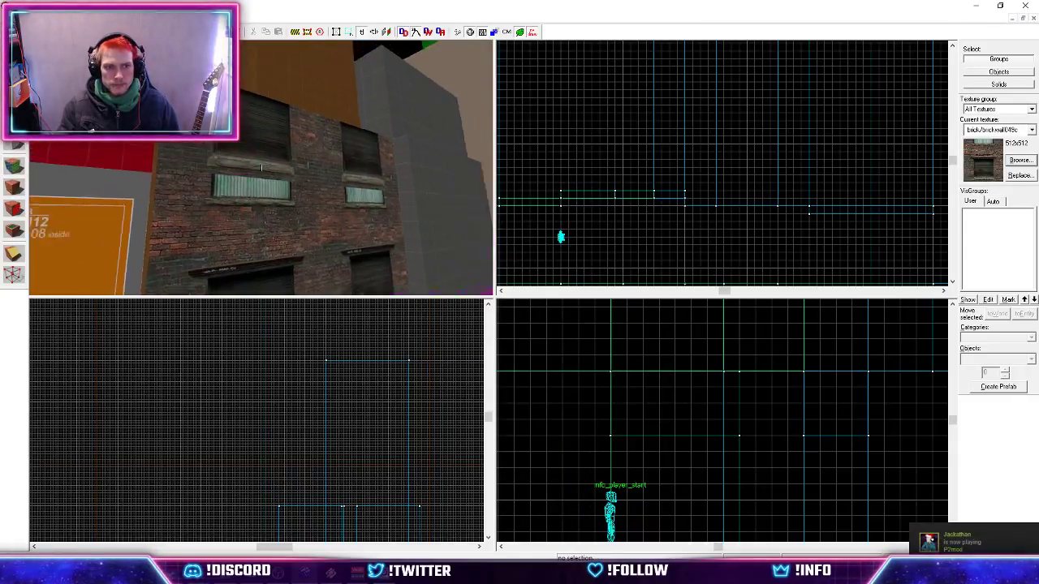
Split the brick-textured block horizontally into a 128-unit-high lower block and a 64-unit-high upper block.
{"action": "key", "text": "w"}
{"action": "key", "text": "s"}
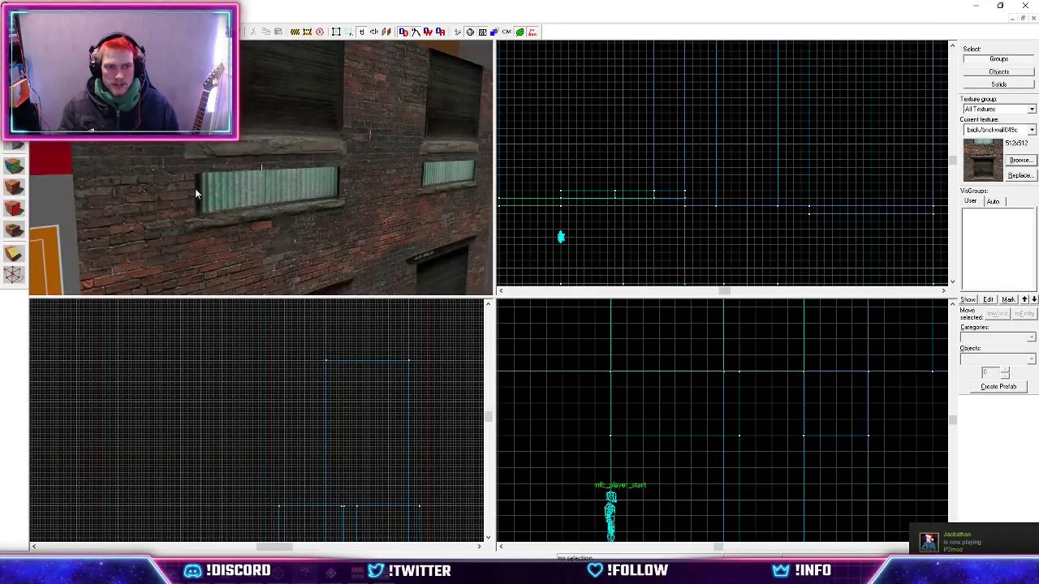
{"action": "key", "text": "s"}
{"action": "left_click", "coordinate": [262, 167]}
{"action": "scroll", "coordinate": [828, 387], "scroll_direction": "down", "scroll_amount": 2}
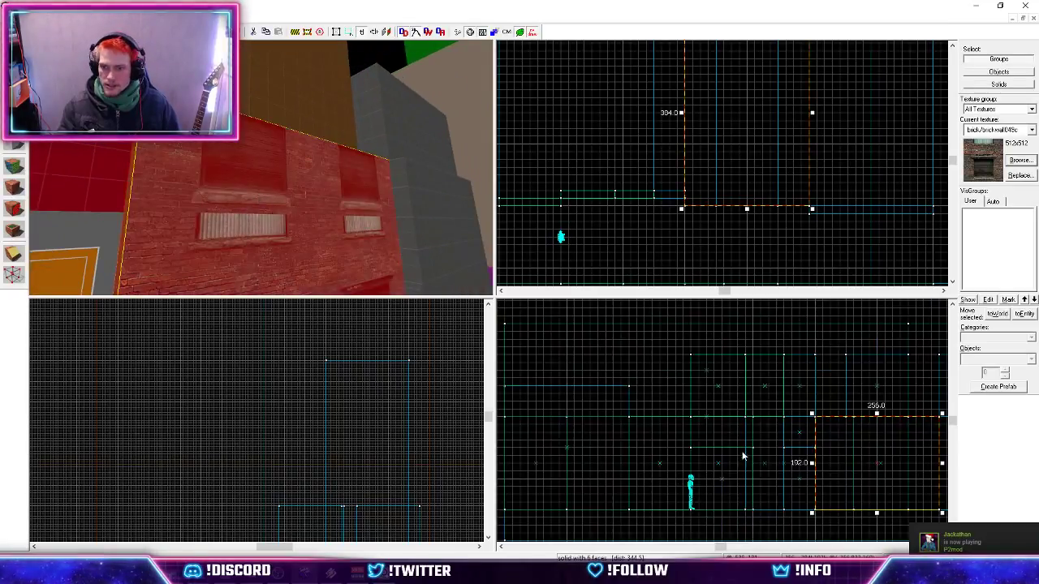
{"action": "left_click_drag", "start_coordinate": [828, 381], "coordinate": [832, 439]}
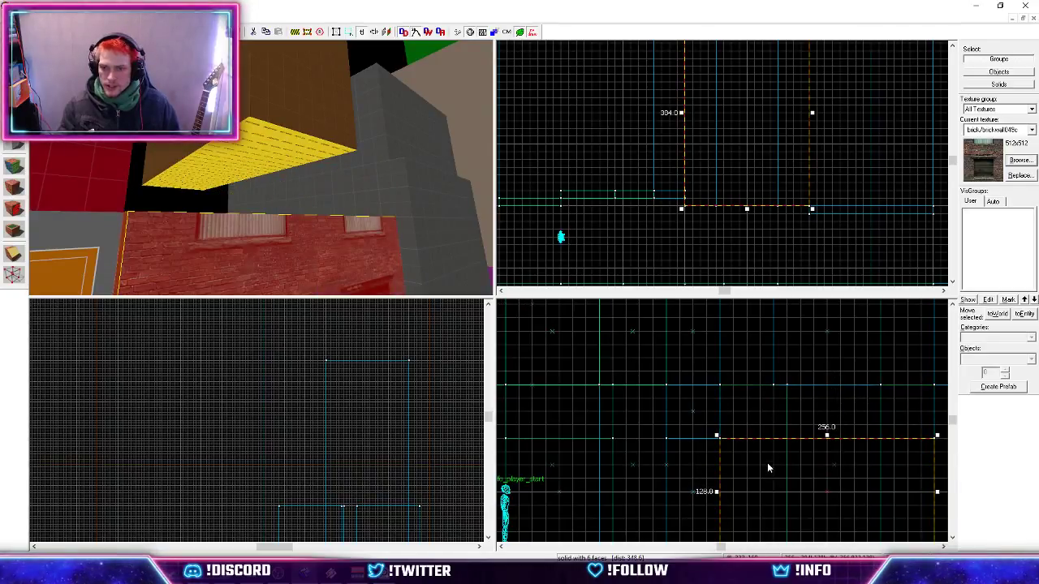
{"action": "key", "text": "ctrl+z"}
{"action": "left_click_drag", "start_coordinate": [828, 495], "coordinate": [828, 440]}
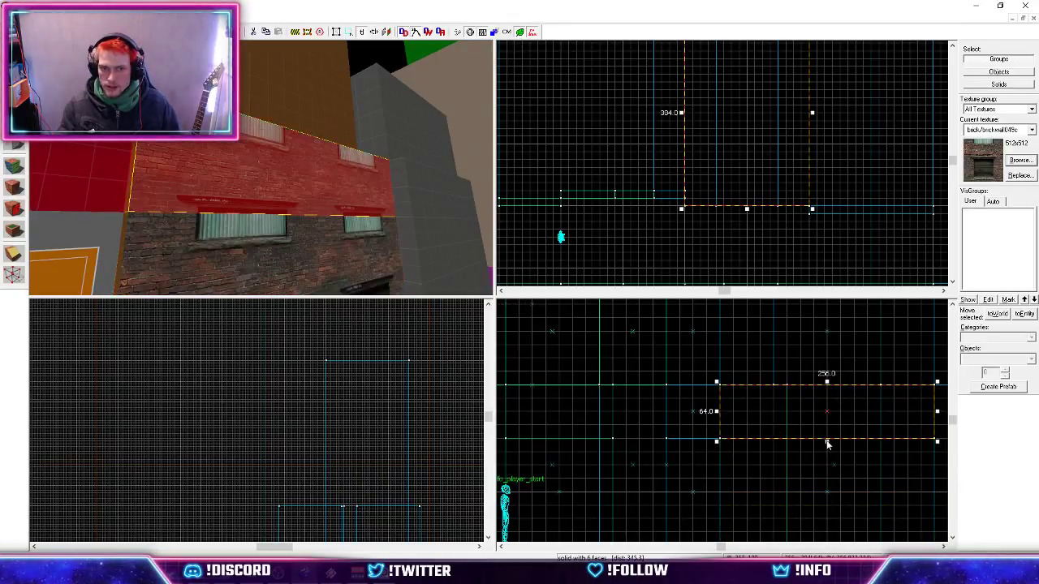
Apply brick/brickwall049b to the front of the 64-unit-high upper block so its windows meet those below.
{"action": "key", "text": "shift+a"}
{"action": "left_click", "coordinate": [487, 323]}
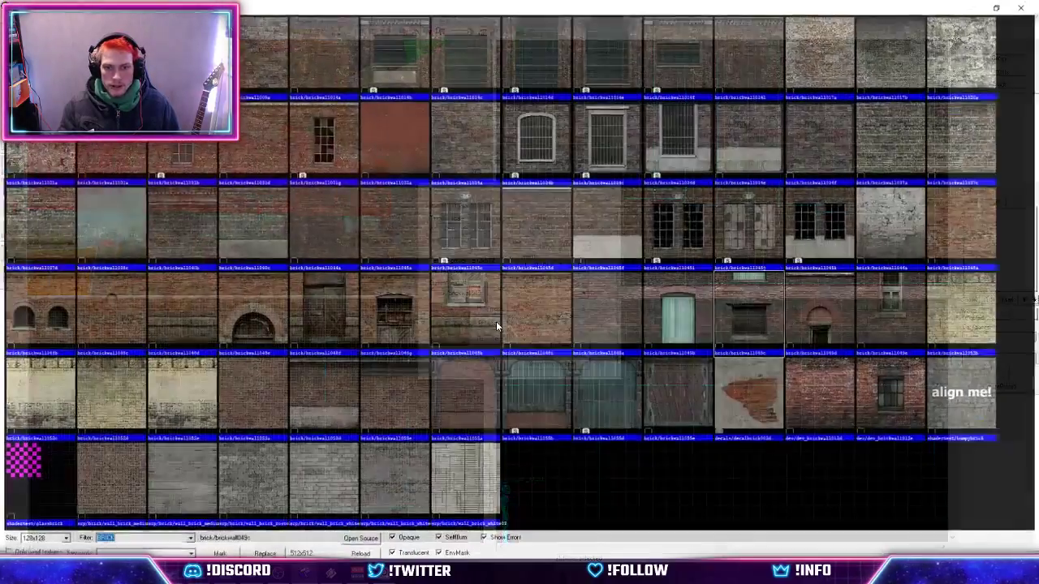
{"action": "double_click", "coordinate": [710, 319]}
{"action": "left_click", "coordinate": [490, 360]}
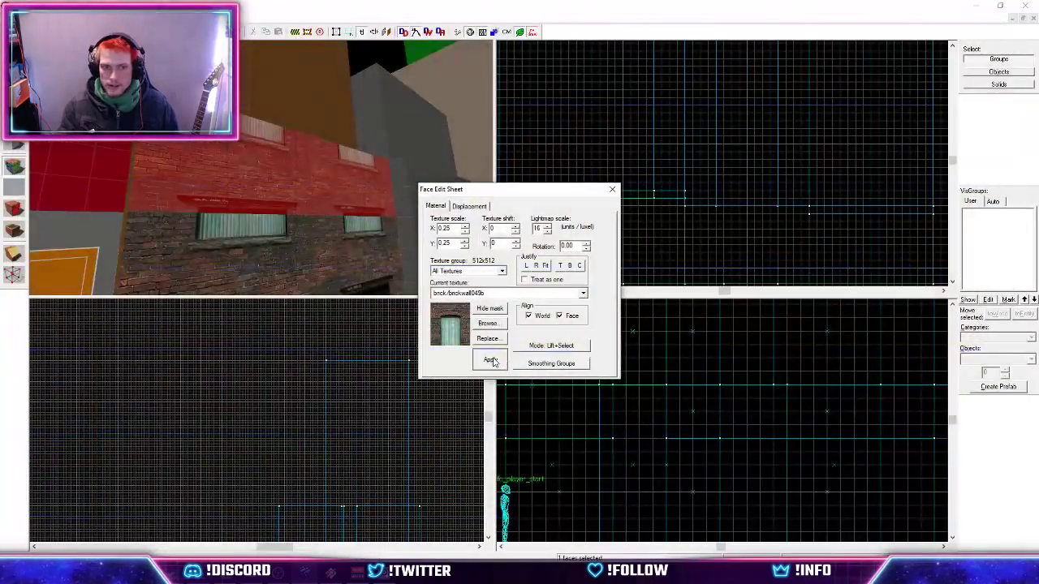
{"action": "scroll", "coordinate": [261, 168], "scroll_direction": "up", "scroll_amount": 3}
{"action": "scroll", "coordinate": [261, 168], "scroll_direction": "up", "scroll_amount": 2}
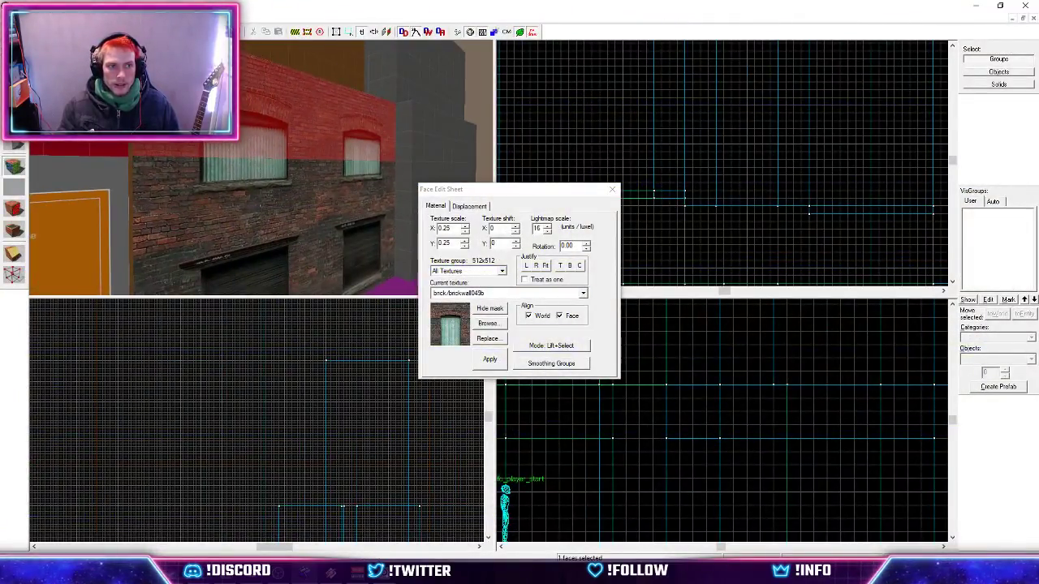
Check the combined windows on the facade and justify the upper block's front texture to the bottom.
{"action": "key", "text": "shift+a"}
{"action": "scroll", "coordinate": [262, 168], "scroll_direction": "up", "scroll_amount": 5}
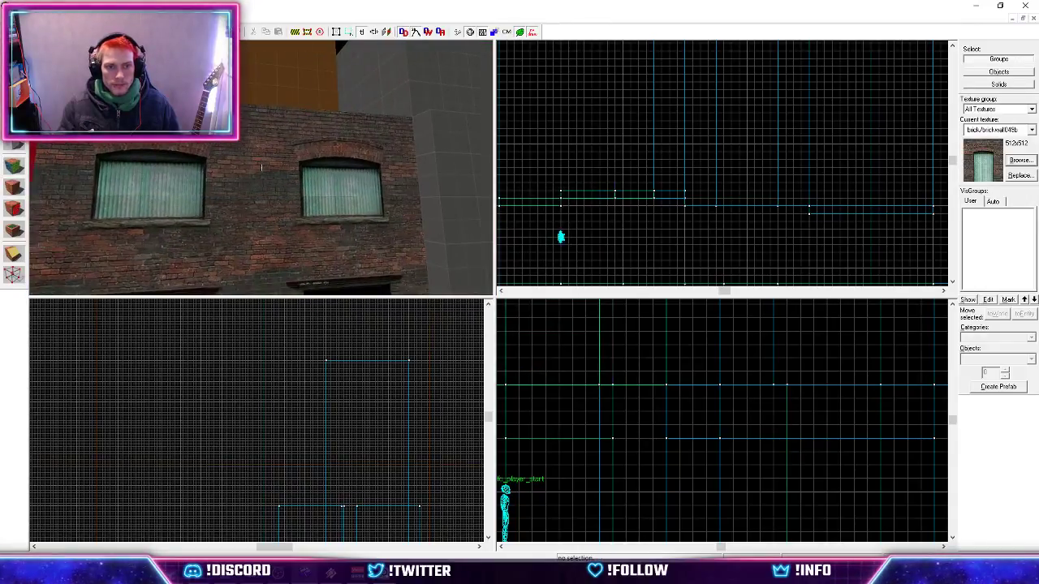
{"action": "scroll", "coordinate": [261, 168], "scroll_direction": "down", "scroll_amount": 4}
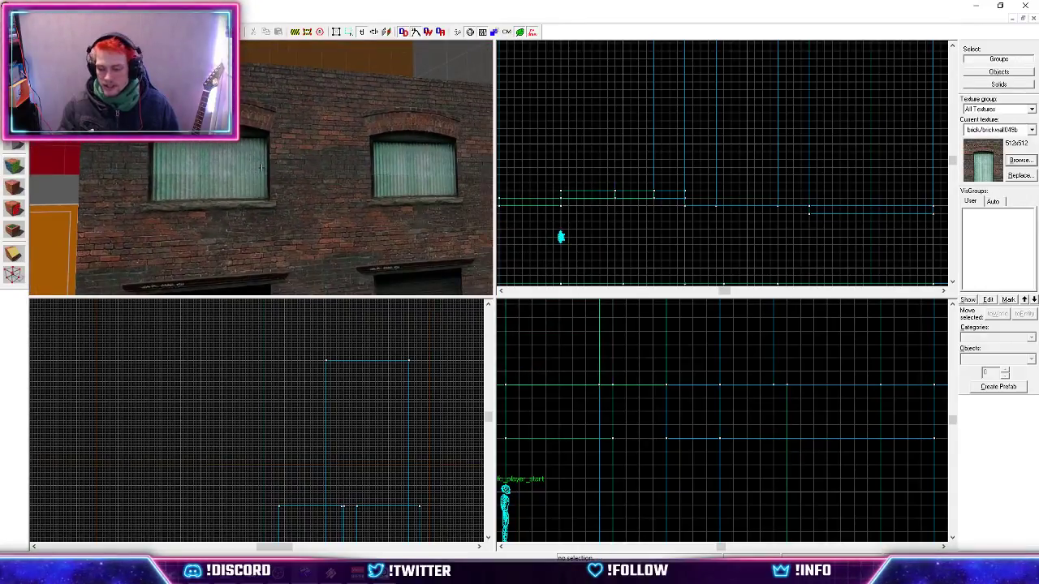
{"action": "scroll", "coordinate": [261, 167], "scroll_direction": "up", "scroll_amount": 3}
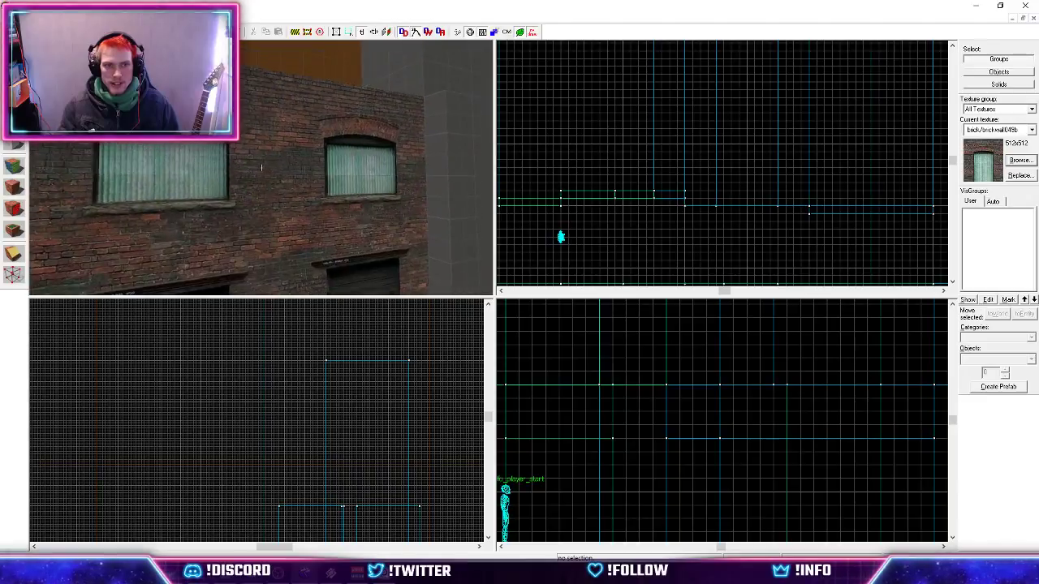
{"action": "key", "text": "shift+a"}
{"action": "left_click", "coordinate": [254, 210]}
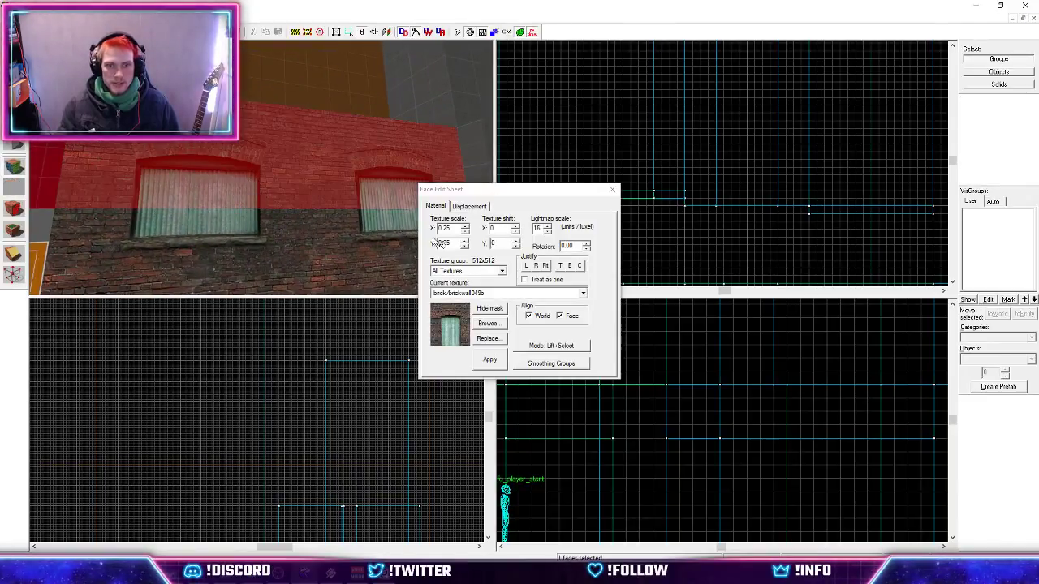
{"action": "left_click", "coordinate": [570, 266]}
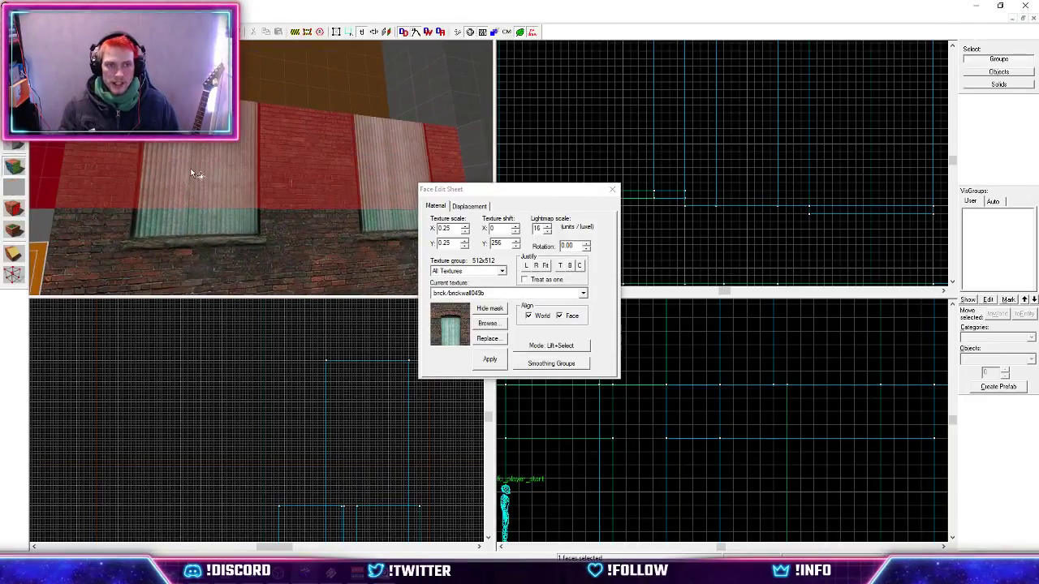
Raise the top of the upper brick block to make it 128 units high.
{"action": "scroll", "coordinate": [261, 168], "scroll_direction": "down", "scroll_amount": 2}
{"action": "key", "text": "shift+s"}
{"action": "left_click", "coordinate": [313, 273]}
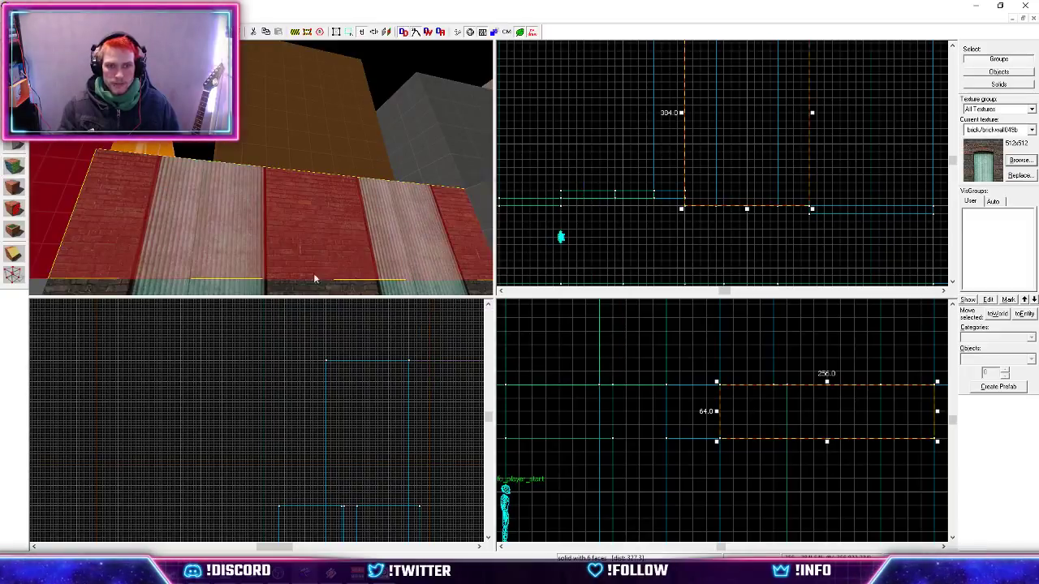
{"action": "left_click_drag", "start_coordinate": [828, 385], "coordinate": [828, 329]}
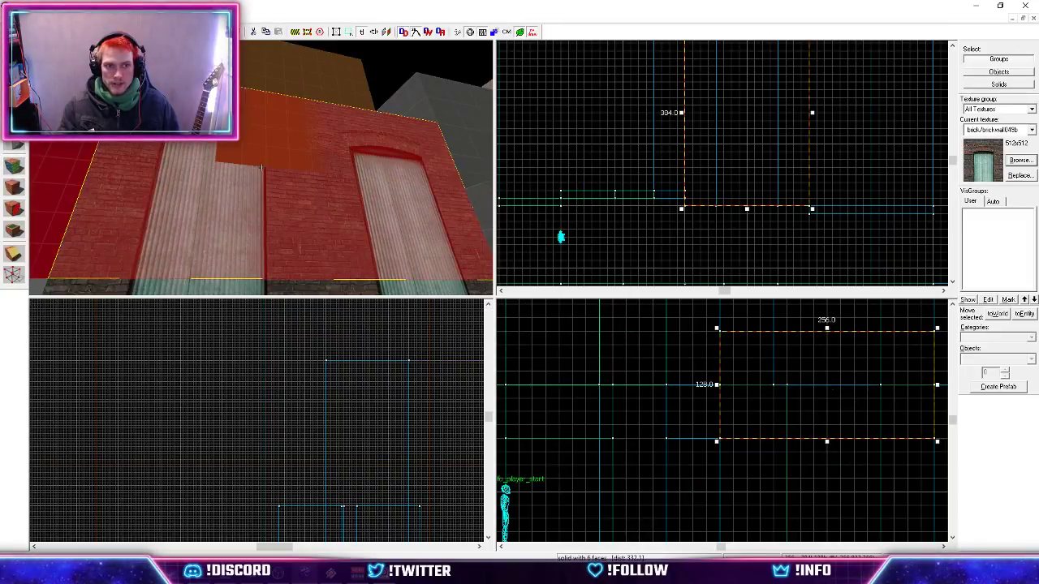
Undo the last height change on the upper brick block.
{"action": "scroll", "coordinate": [261, 168], "scroll_direction": "down", "scroll_amount": 3}
{"action": "scroll", "coordinate": [262, 168], "scroll_direction": "down", "scroll_amount": 3}
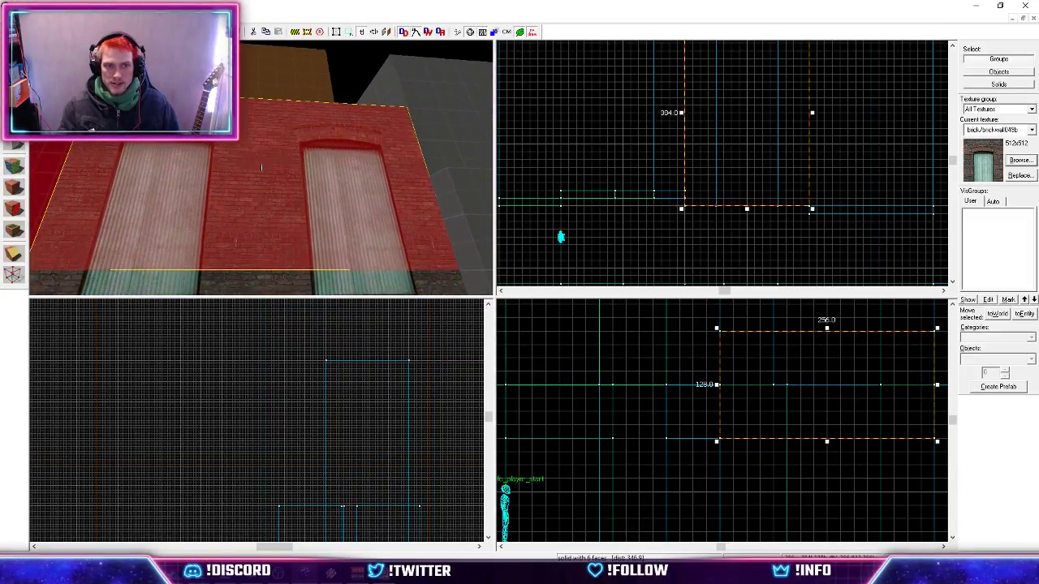
{"action": "scroll", "coordinate": [214, 163], "scroll_direction": "down", "scroll_amount": 3}
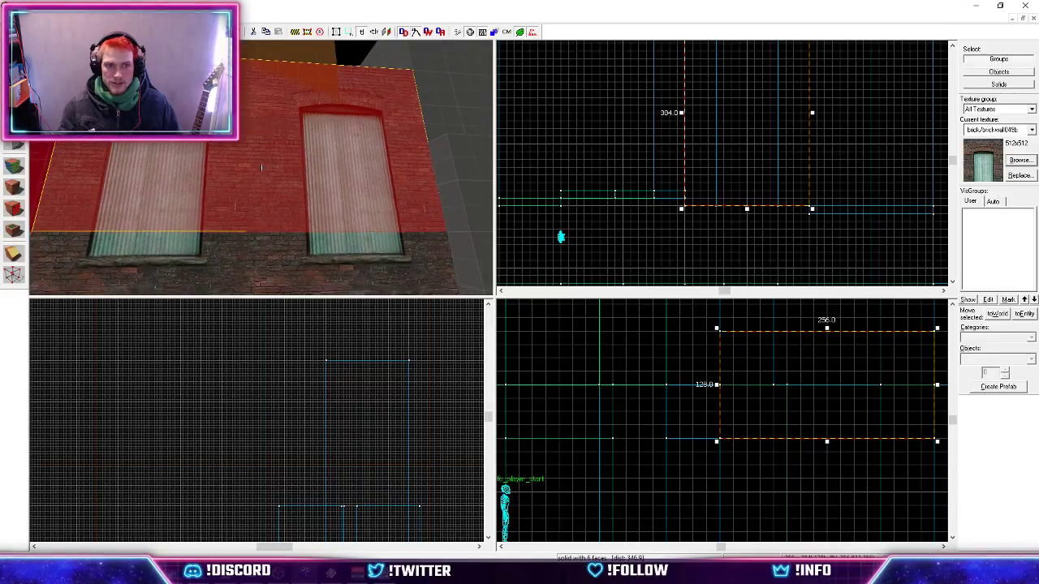
{"action": "key", "text": "Escape"}
{"action": "scroll", "coordinate": [261, 167], "scroll_direction": "down", "scroll_amount": 2}
{"action": "key", "text": "z"}
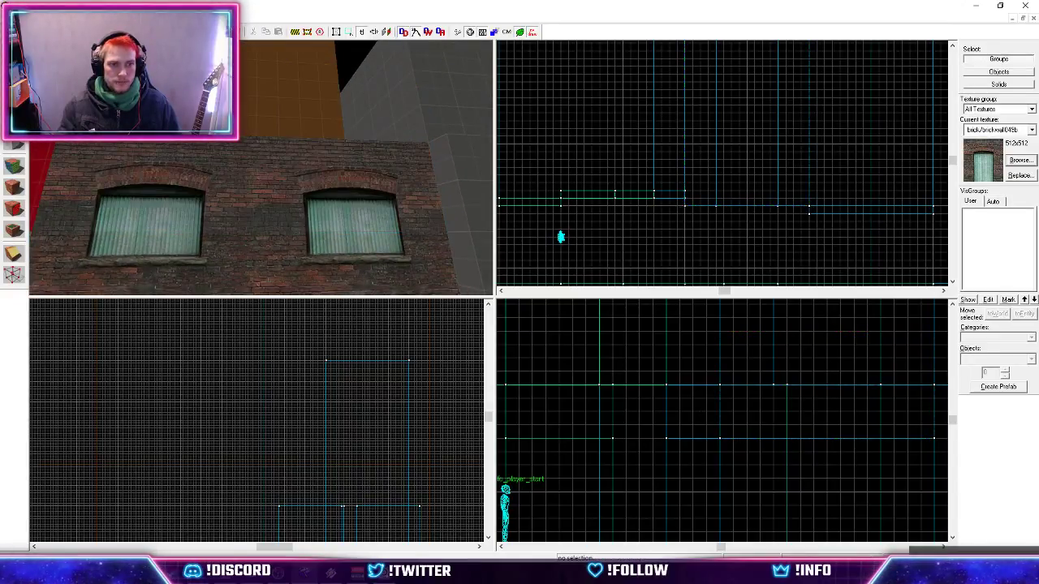
Apply brick/brickwall049b to the front of the narrow orange tower above the facade, centre it and justify it to the top.
{"action": "scroll", "coordinate": [261, 168], "scroll_direction": "up", "scroll_amount": 2}
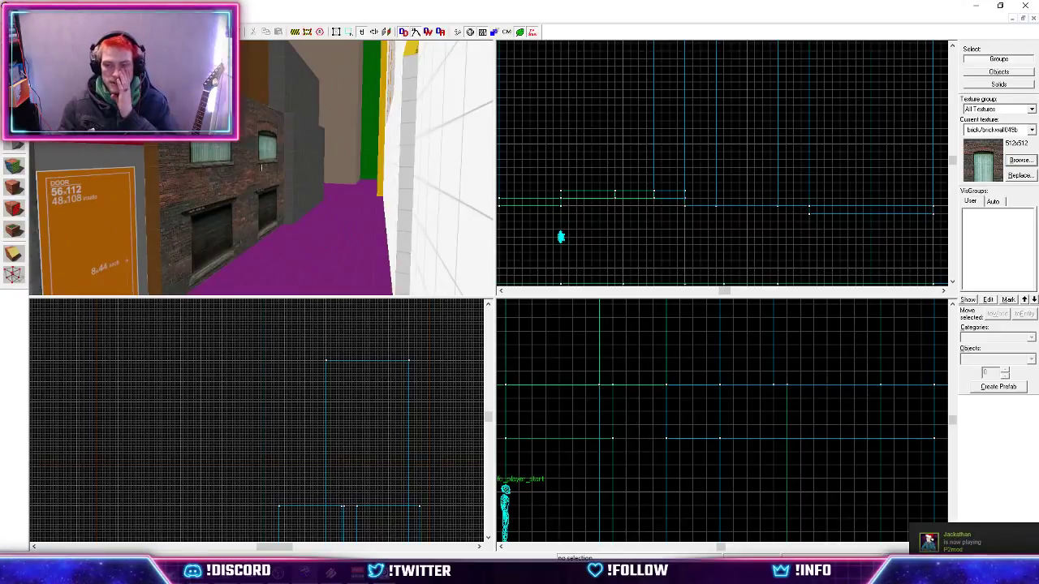
{"action": "scroll", "coordinate": [262, 167], "scroll_direction": "down", "scroll_amount": 3}
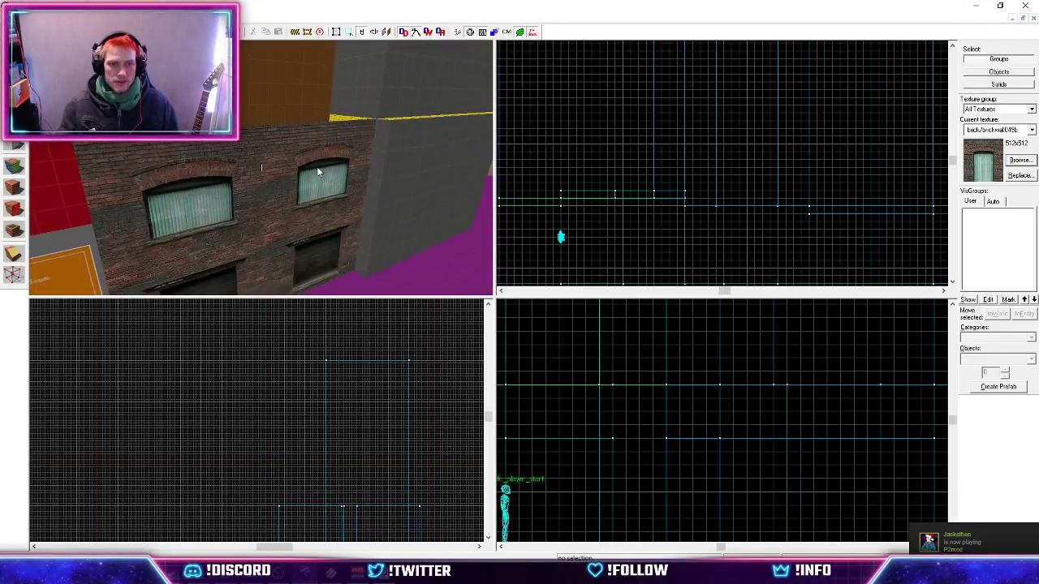
{"action": "key", "text": "shift+a"}
{"action": "left_click", "coordinate": [302, 159]}
{"action": "scroll", "coordinate": [272, 110], "scroll_direction": "down", "scroll_amount": 5}
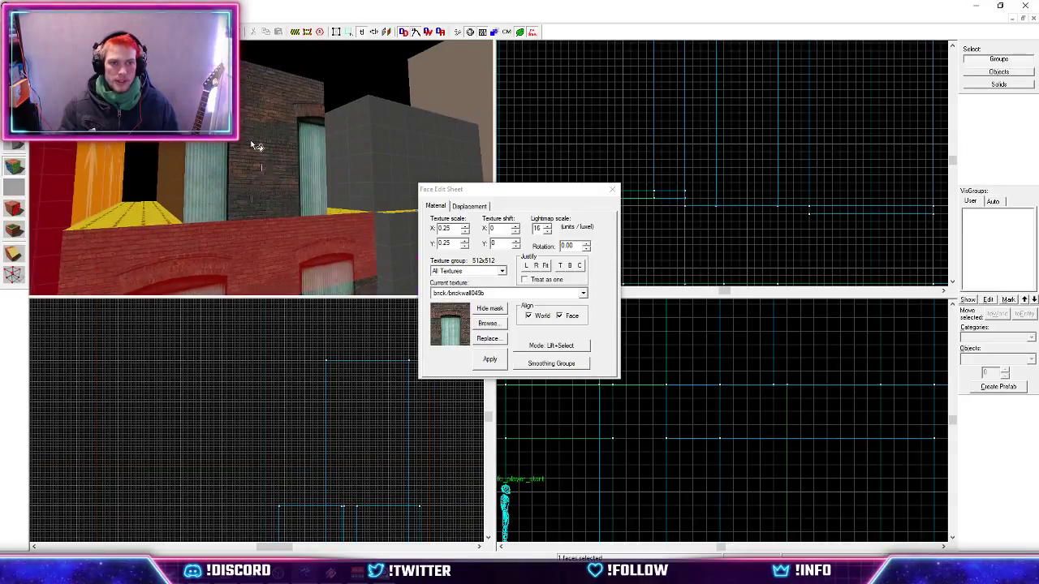
{"action": "left_click", "coordinate": [579, 265]}
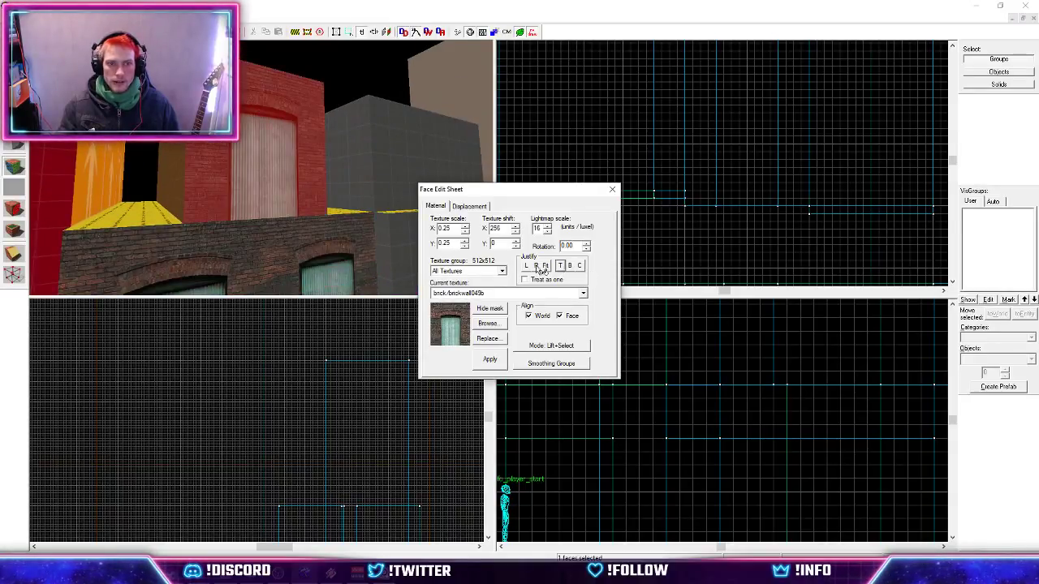
{"action": "left_click", "coordinate": [250, 226]}
{"action": "key", "text": "z"}
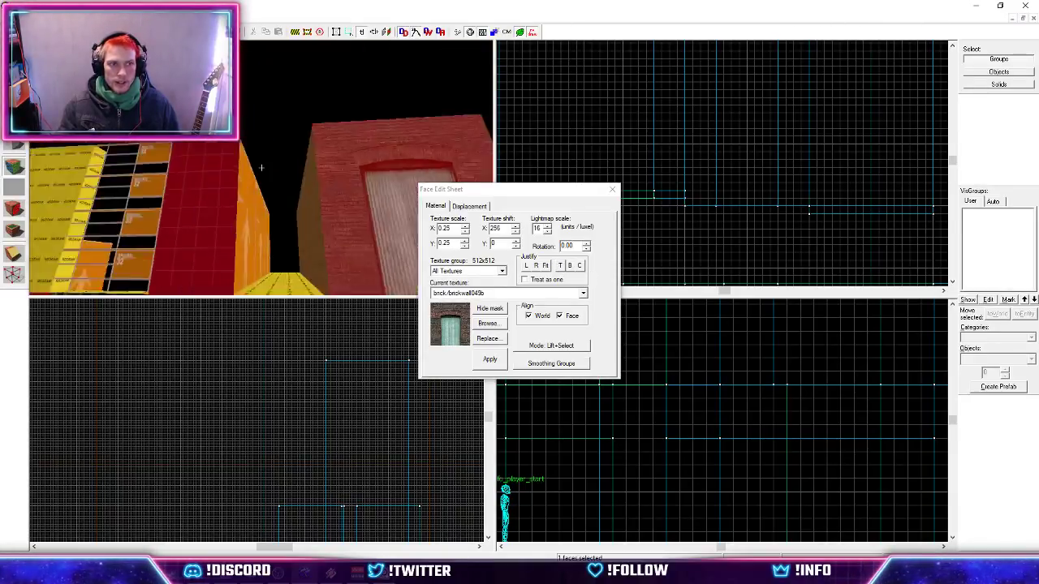
Raise the bottom of the narrow tower block to make it 64 units high.
{"action": "key", "text": "shift+s"}
{"action": "left_click", "coordinate": [261, 167]}
{"action": "key", "text": "z"}
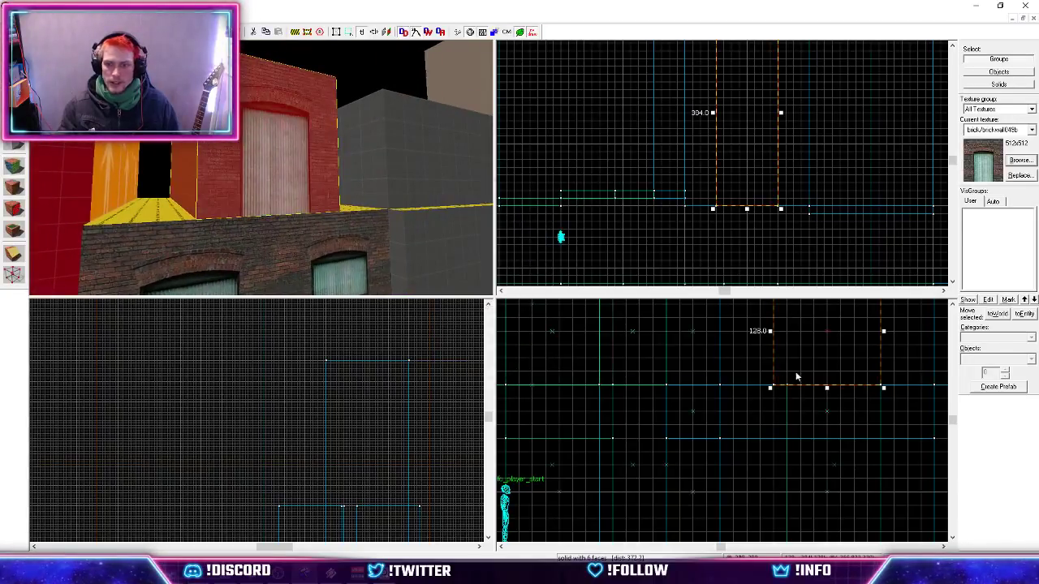
{"action": "left_click_drag", "start_coordinate": [829, 387], "coordinate": [832, 338]}
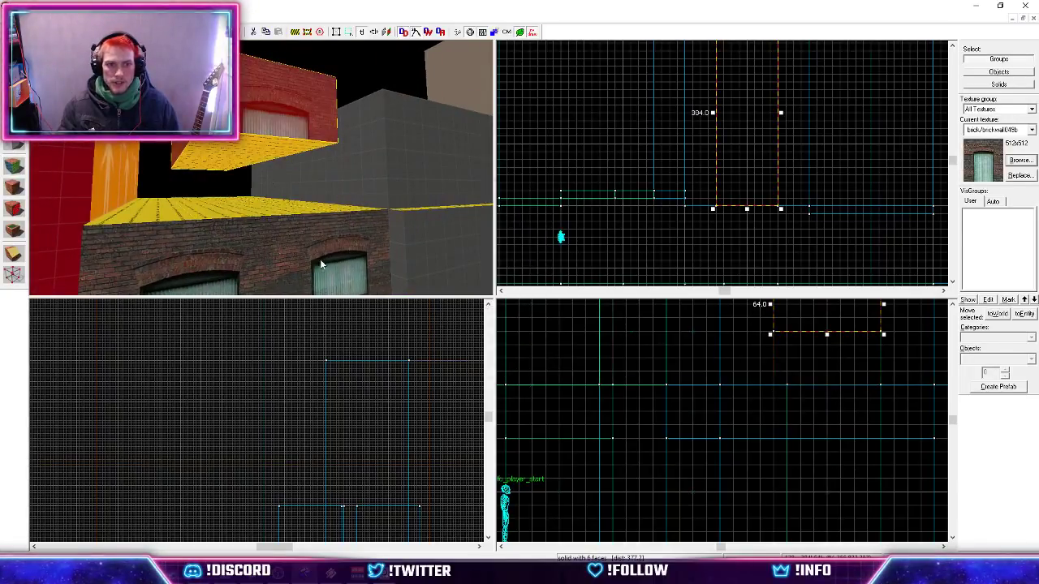
{"action": "key", "text": "z"}
{"action": "key", "text": "z"}
Duplicate the 64-unit-high tower block directly beneath itself to fill the gap above the roof.
{"action": "key", "text": "shift+a"}
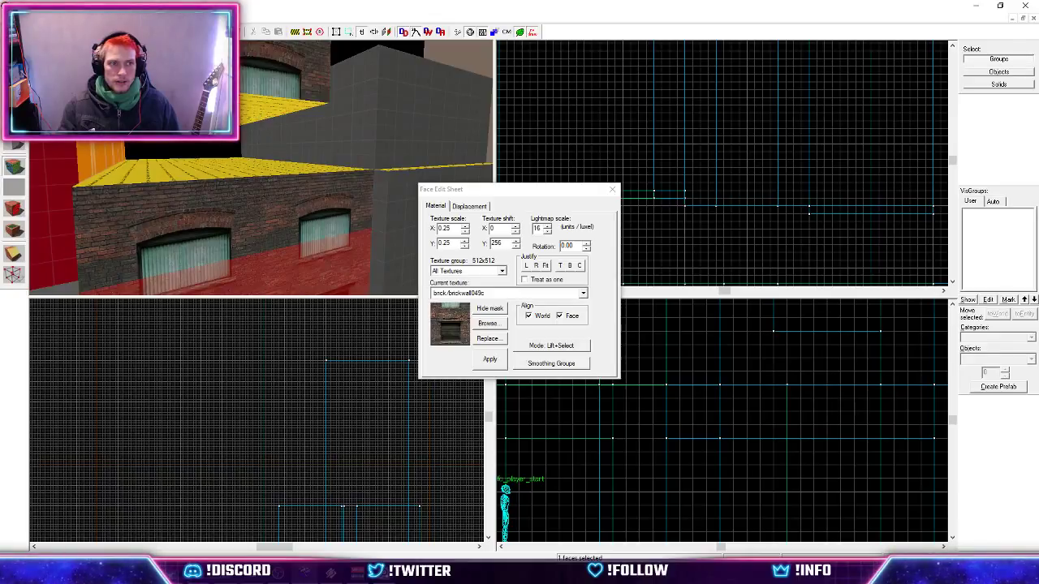
{"action": "key", "text": "shift+s"}
{"action": "left_click", "coordinate": [286, 74]}
{"action": "left_click_drag", "start_coordinate": [813, 322], "coordinate": [813, 378], "text": "shift"}
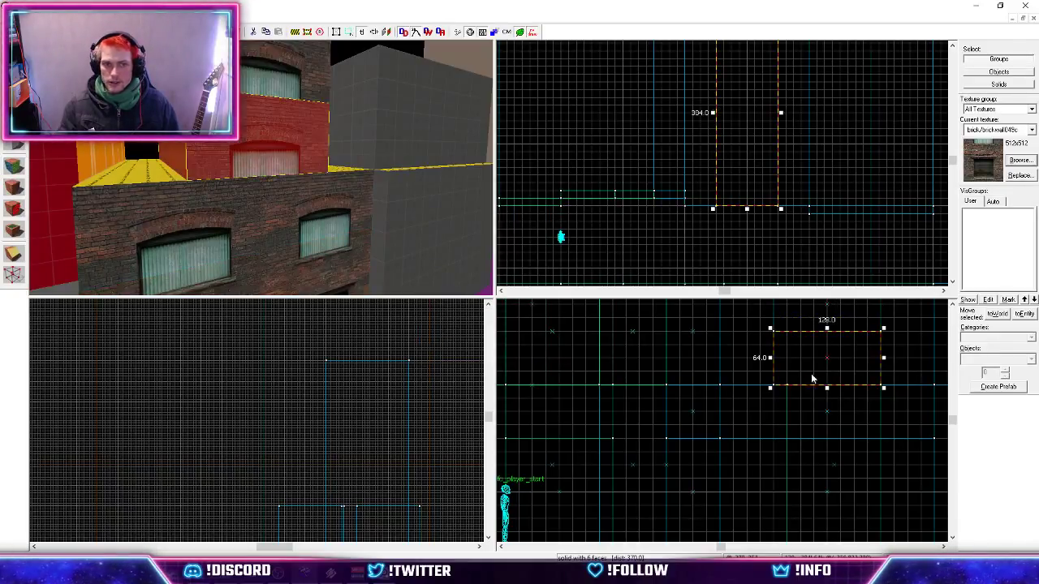
Apply brick/brickwall049c to the front of the tower's lower block, centre it and justify it to the top.
{"action": "key", "text": "shift+a"}
{"action": "left_click", "coordinate": [283, 161]}
{"action": "left_click", "coordinate": [332, 286]}
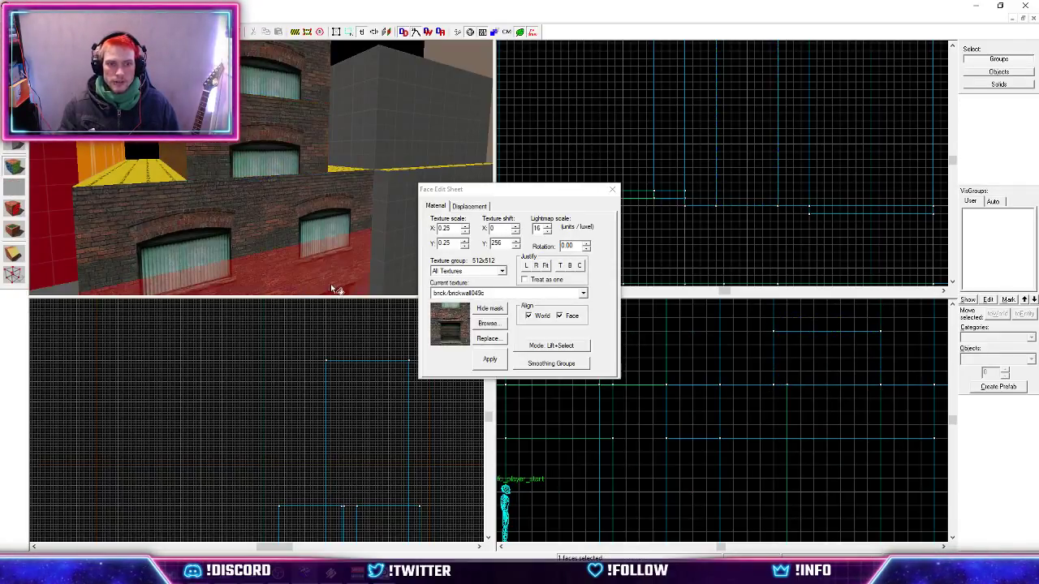
{"action": "right_click", "coordinate": [279, 161]}
{"action": "left_click", "coordinate": [277, 156]}
{"action": "left_click", "coordinate": [579, 266]}
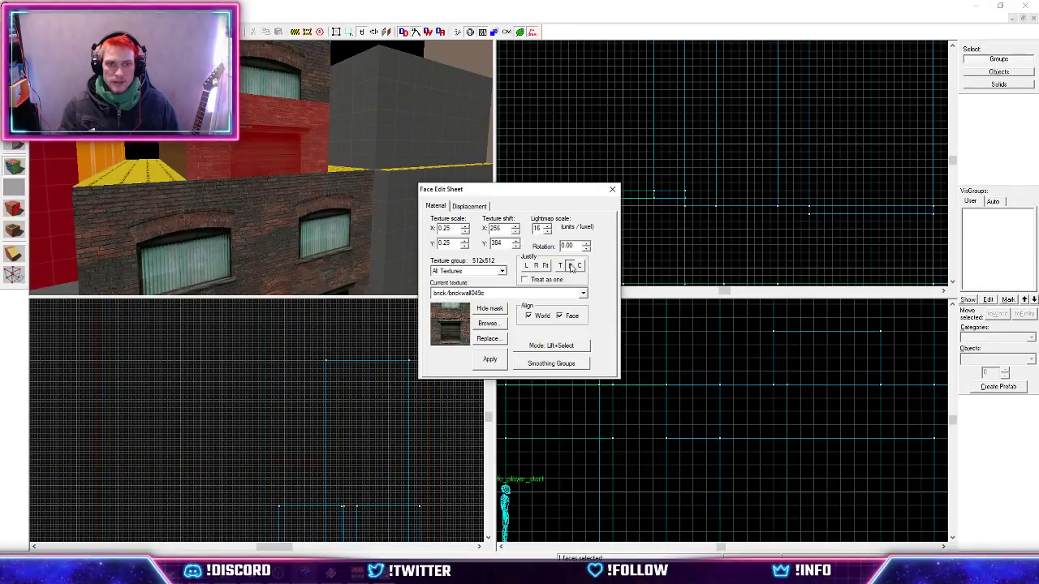
{"action": "left_click", "coordinate": [560, 266]}
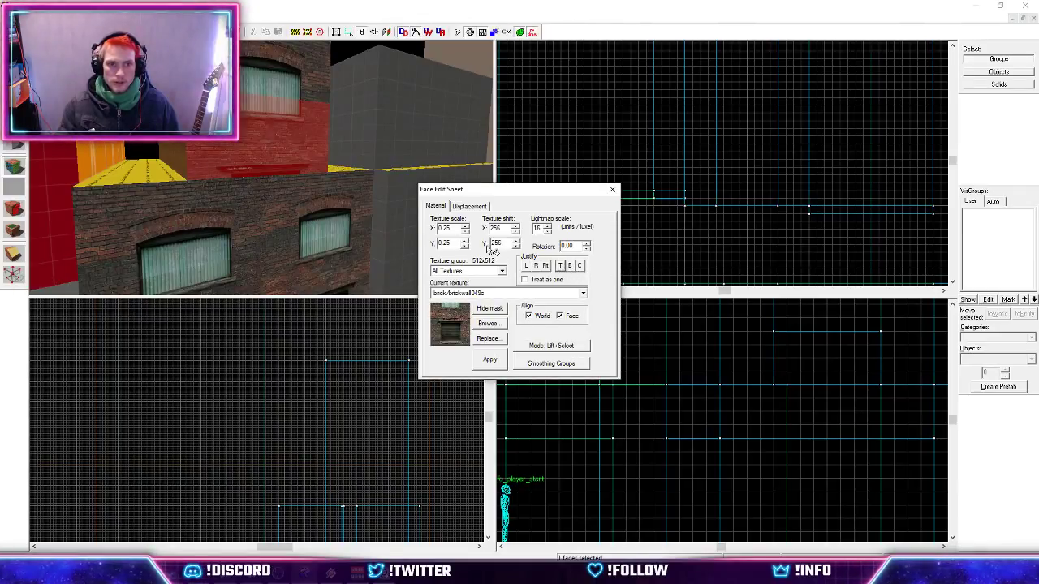
Shorten the tower's lower block to 48 units high from below and move both tower blocks down onto the roof.
{"action": "key", "text": "shift+s"}
{"action": "key", "text": "w"}
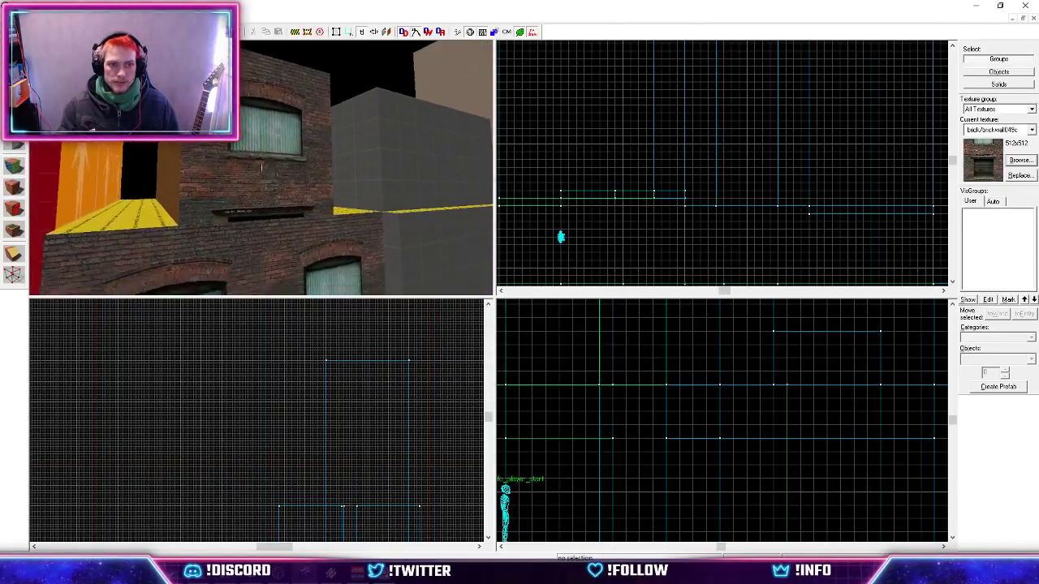
{"action": "key", "text": "z"}
{"action": "left_click", "coordinate": [264, 242]}
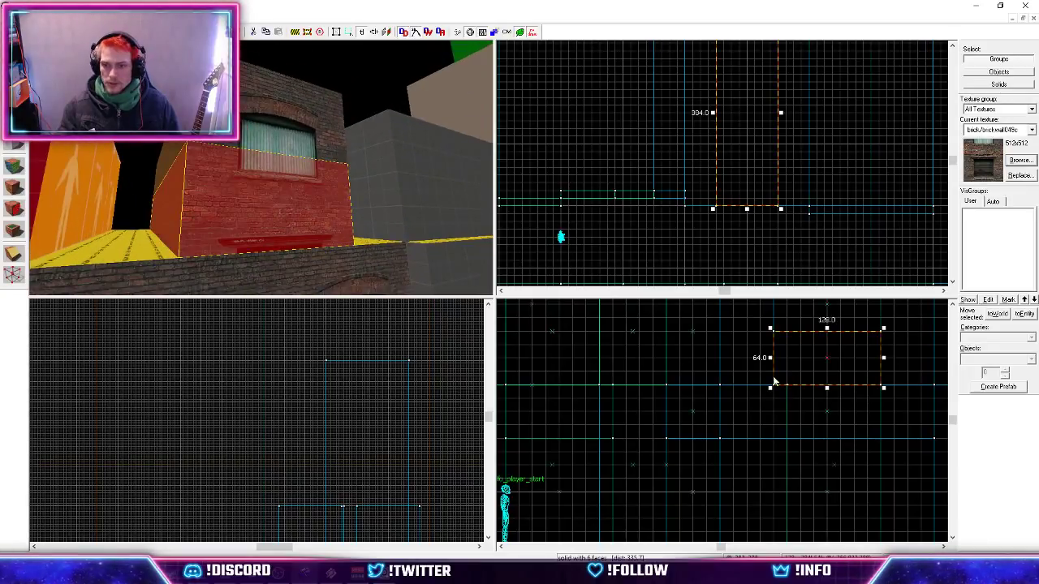
{"action": "left_click_drag", "start_coordinate": [828, 392], "coordinate": [828, 383]}
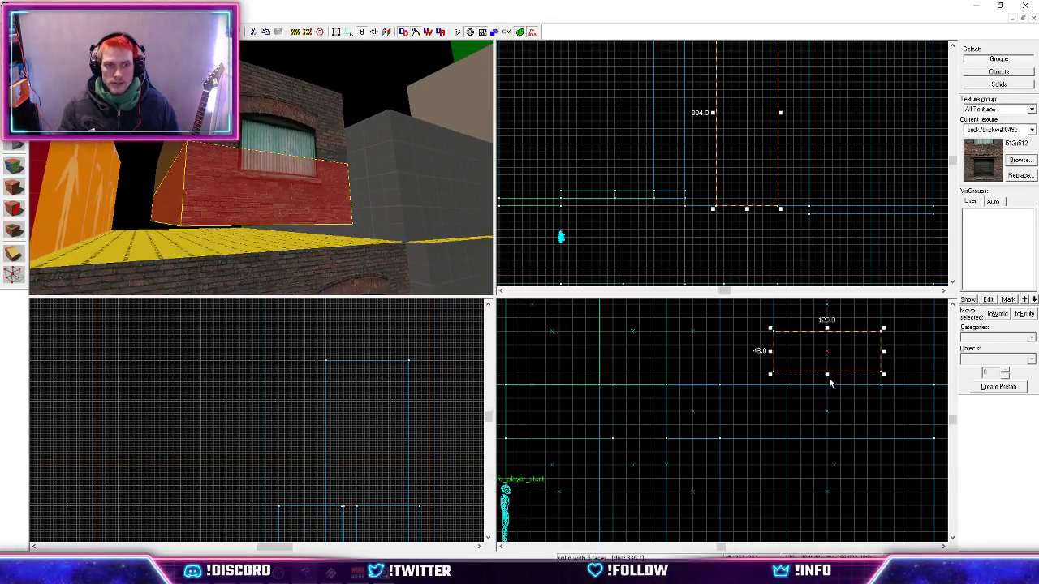
{"action": "left_click", "coordinate": [269, 152], "text": "ctrl"}
{"action": "left_click_drag", "start_coordinate": [784, 334], "coordinate": [794, 350]}
{"action": "key", "text": "Escape"}
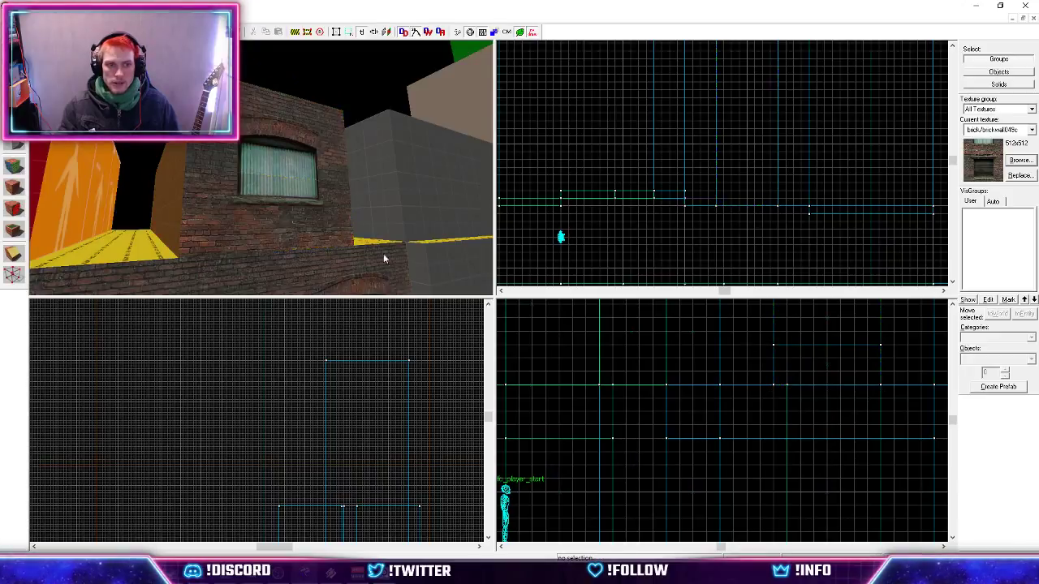
Apply brick/brickwall053d to the ground-level front of the brick building beside the orange door.
{"action": "key", "text": "z"}
{"action": "key", "text": "s"}
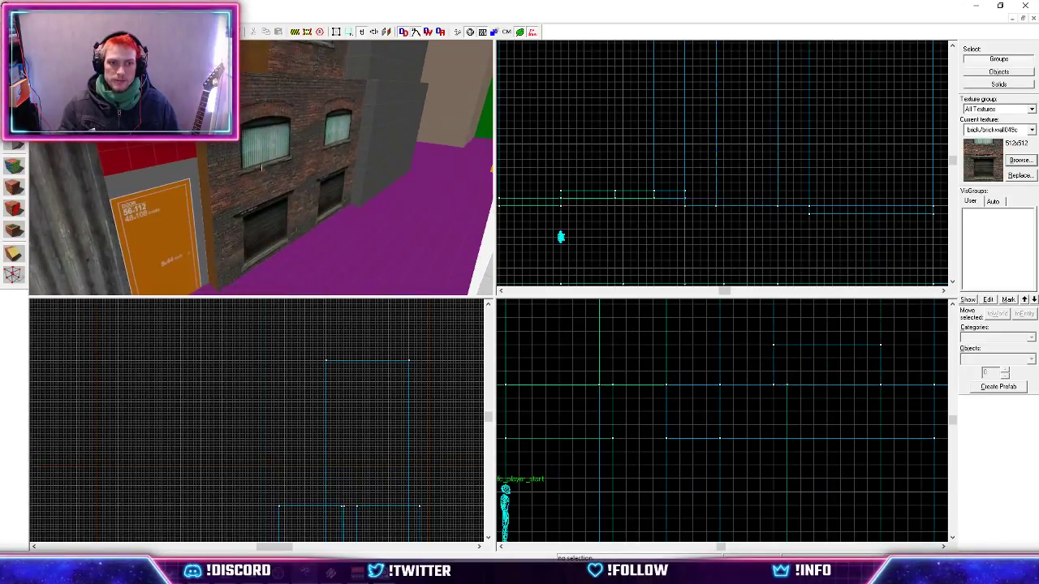
{"action": "key", "text": "shift+a"}
{"action": "left_click", "coordinate": [269, 213]}
{"action": "left_click", "coordinate": [489, 324]}
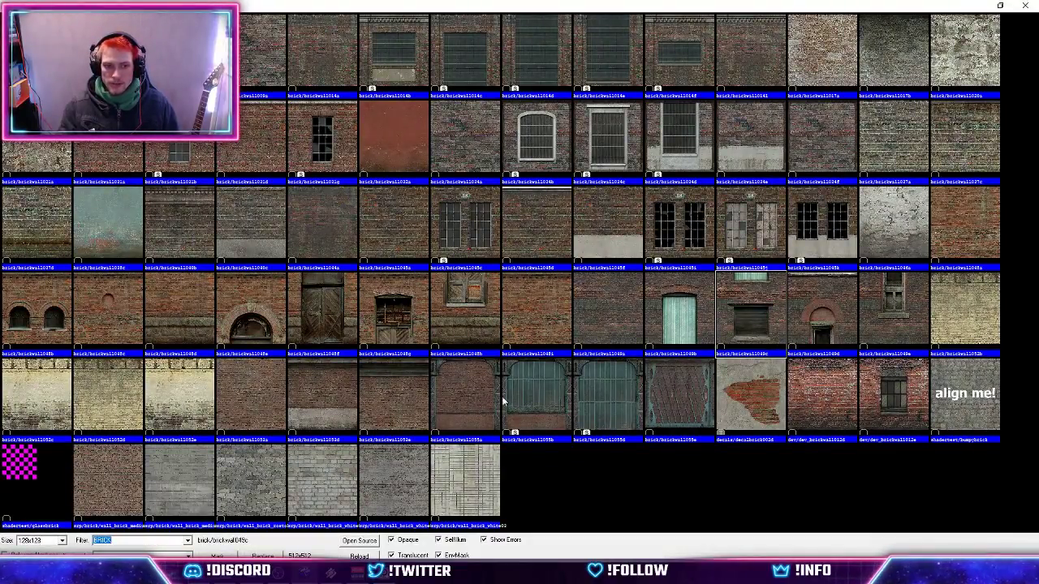
{"action": "double_click", "coordinate": [322, 410]}
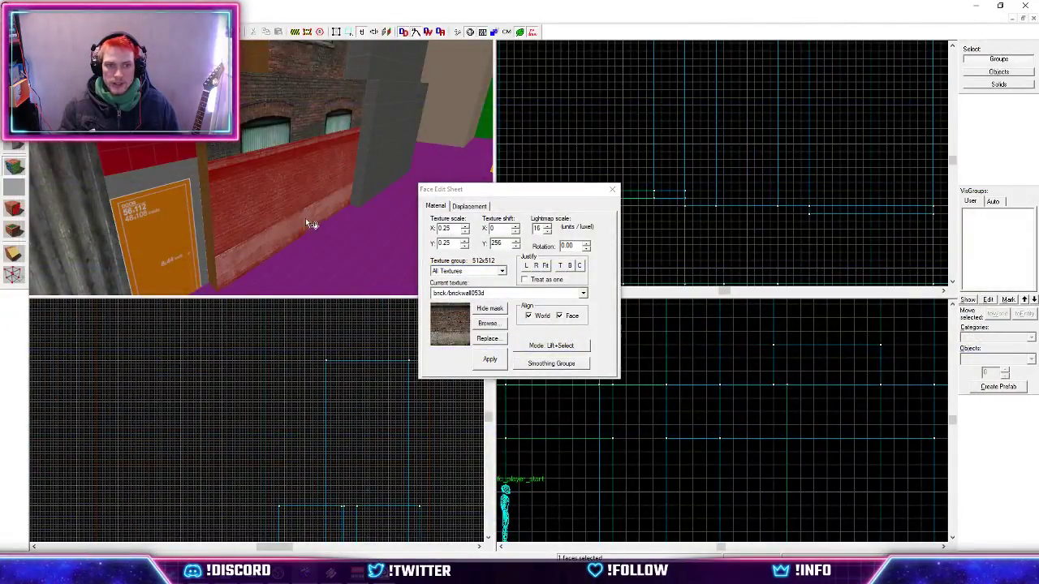
Try brick/brickwall053d and brick/brickwall049c on the front of the 64-unit-high block above the ground-level wall.
{"action": "right_click", "coordinate": [290, 138]}
{"action": "key", "text": "z"}
{"action": "key", "text": "w"}
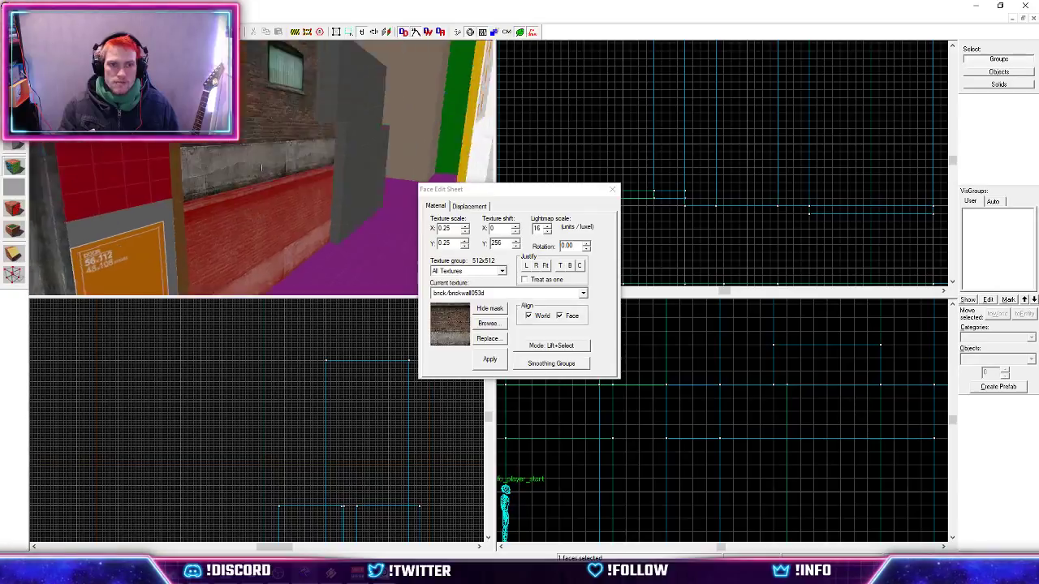
{"action": "key", "text": "z"}
{"action": "left_click", "coordinate": [285, 123]}
{"action": "right_click", "coordinate": [304, 188]}
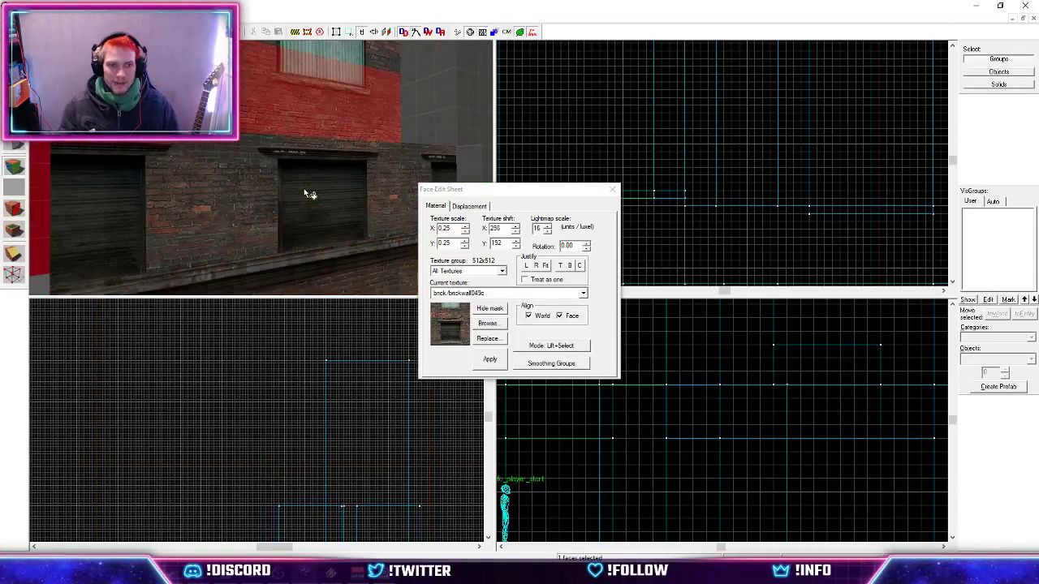
Apply the plain brick/brickwall049a texture to the front of the block between the ground-level wall and the tower.
{"action": "left_click", "coordinate": [303, 188]}
{"action": "left_click", "coordinate": [500, 326]}
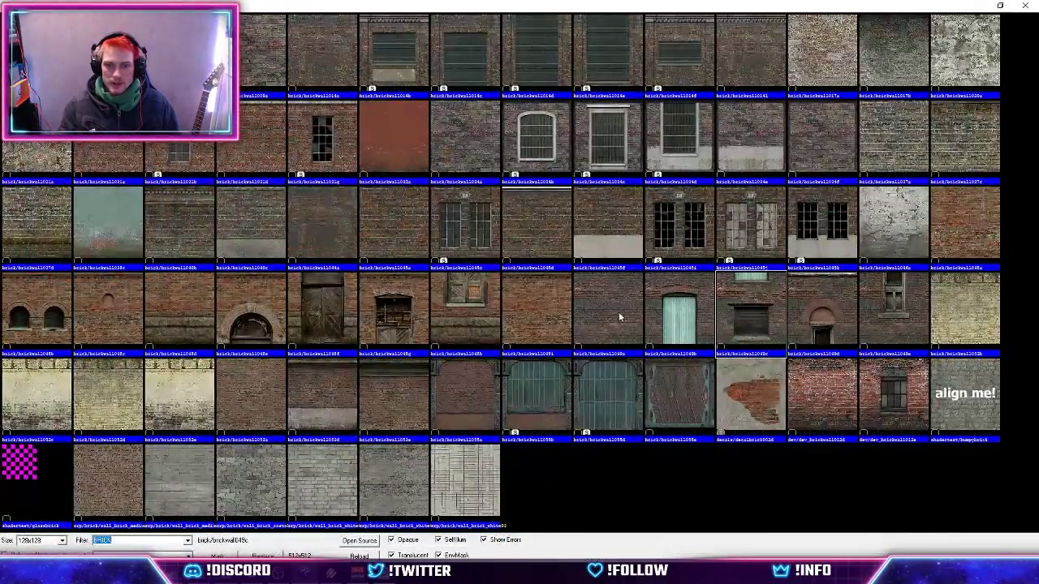
{"action": "double_click", "coordinate": [619, 317]}
{"action": "left_click", "coordinate": [505, 361]}
{"action": "left_click", "coordinate": [612, 189]}
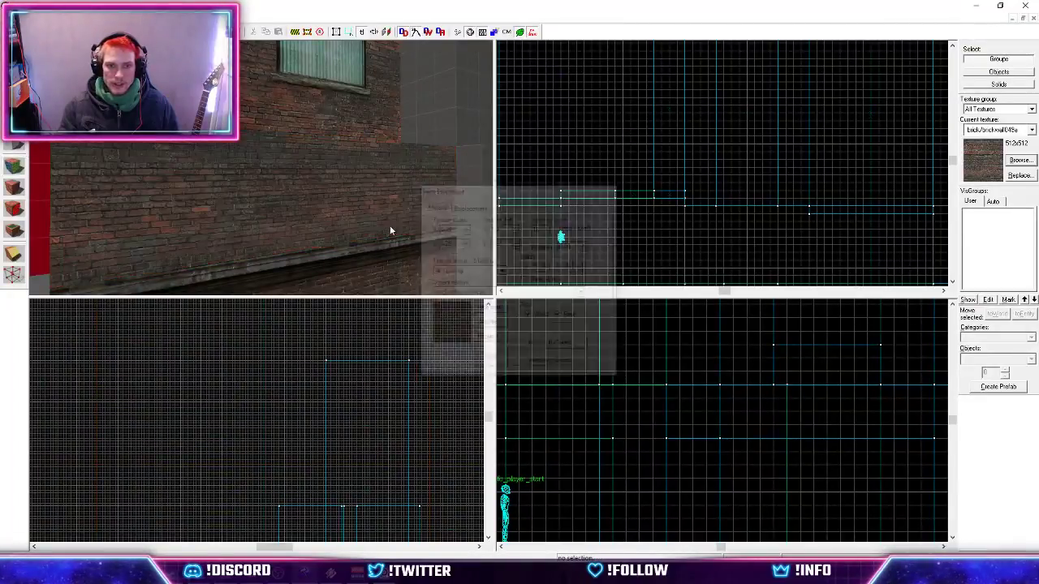
Examine the retextured brick facade and the neighbouring grey block from several viewpoints along the alley.
{"action": "key", "text": "z"}
{"action": "key", "text": "s"}
{"action": "key", "text": "w"}
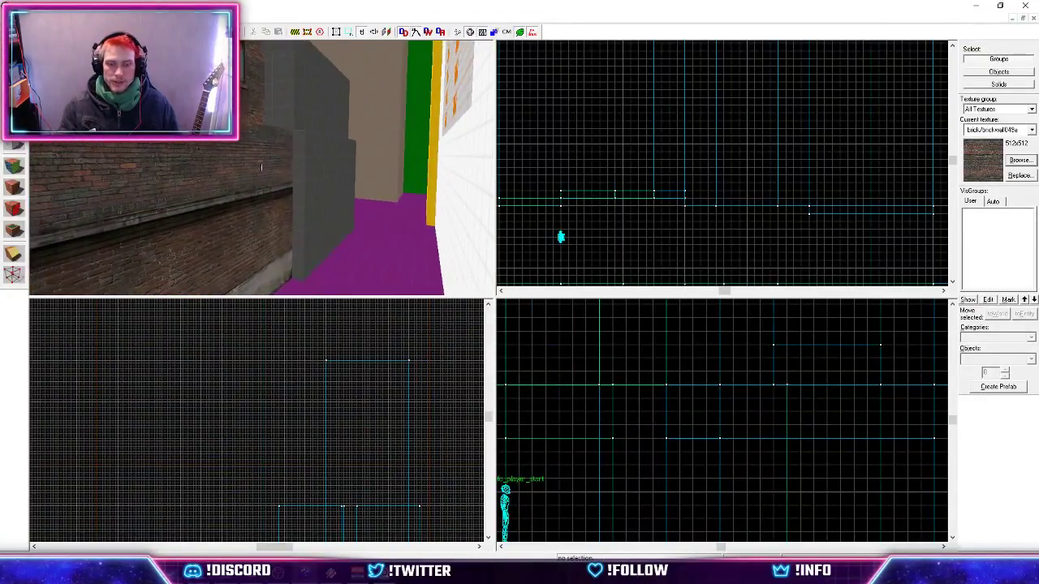
{"action": "key", "text": "z"}
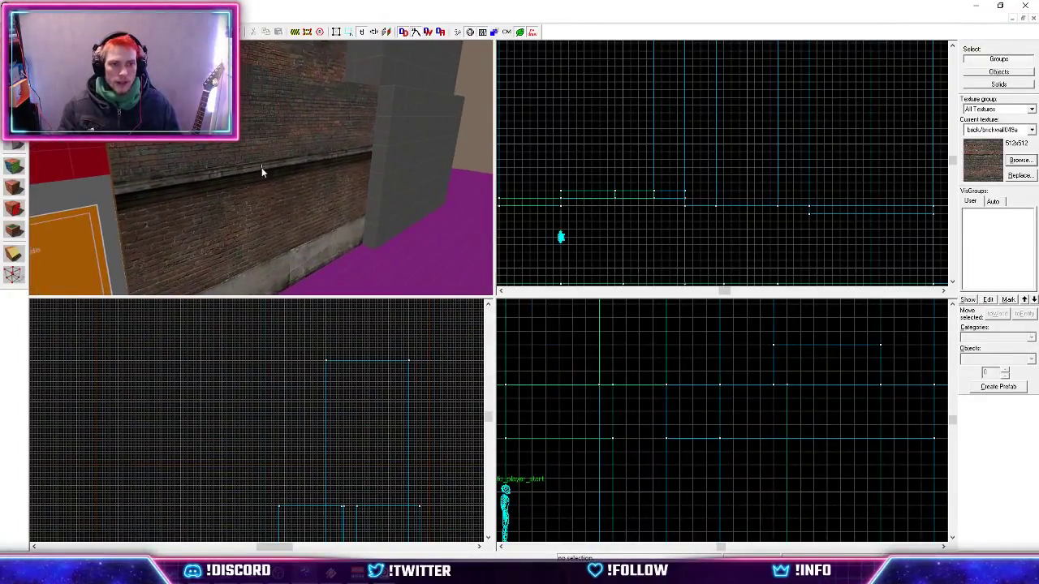
{"action": "key", "text": "z"}
{"action": "key", "text": "s"}
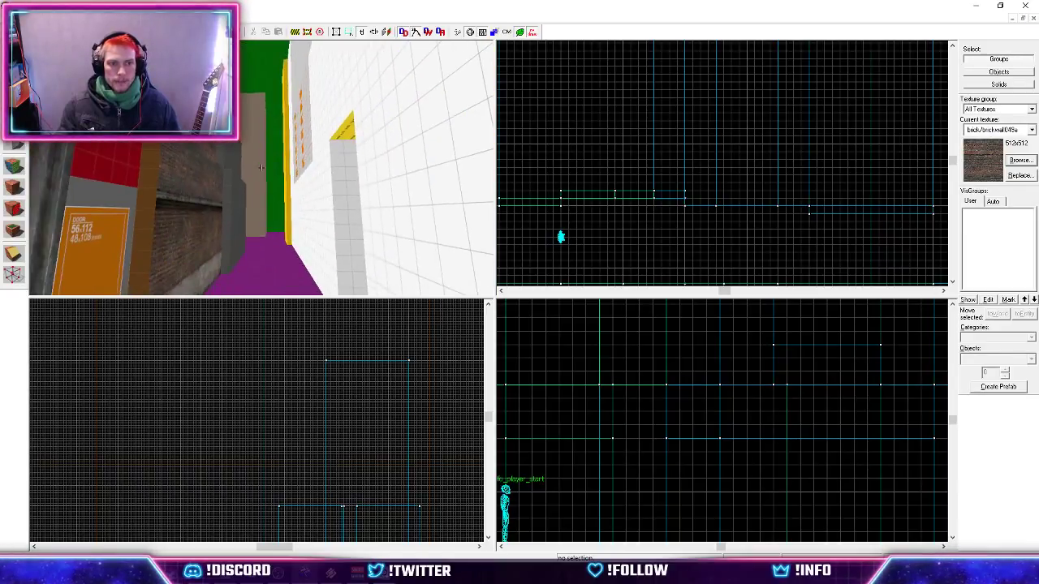
{"action": "key", "text": "w"}
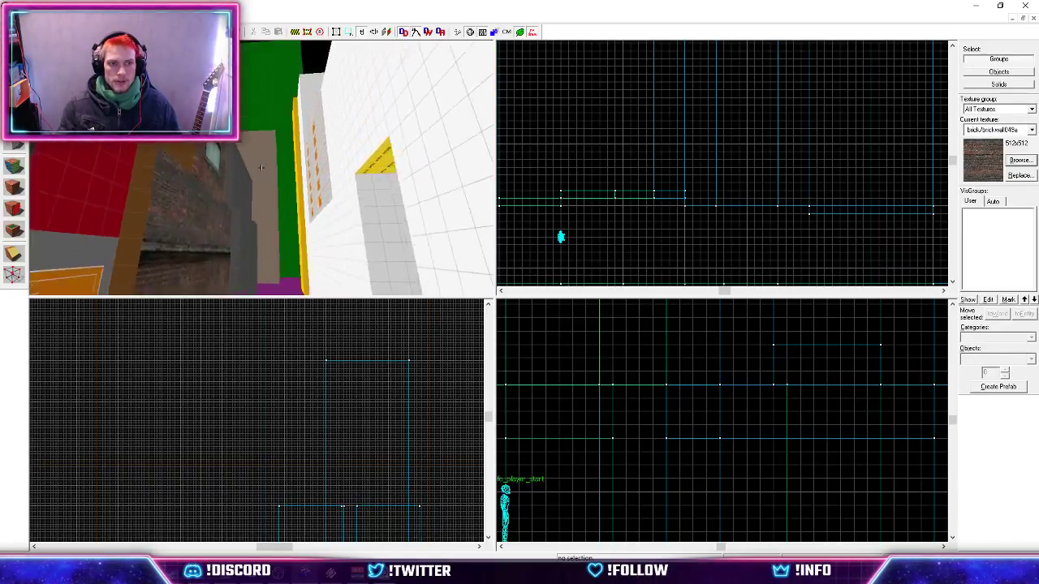
{"action": "key", "text": "w"}
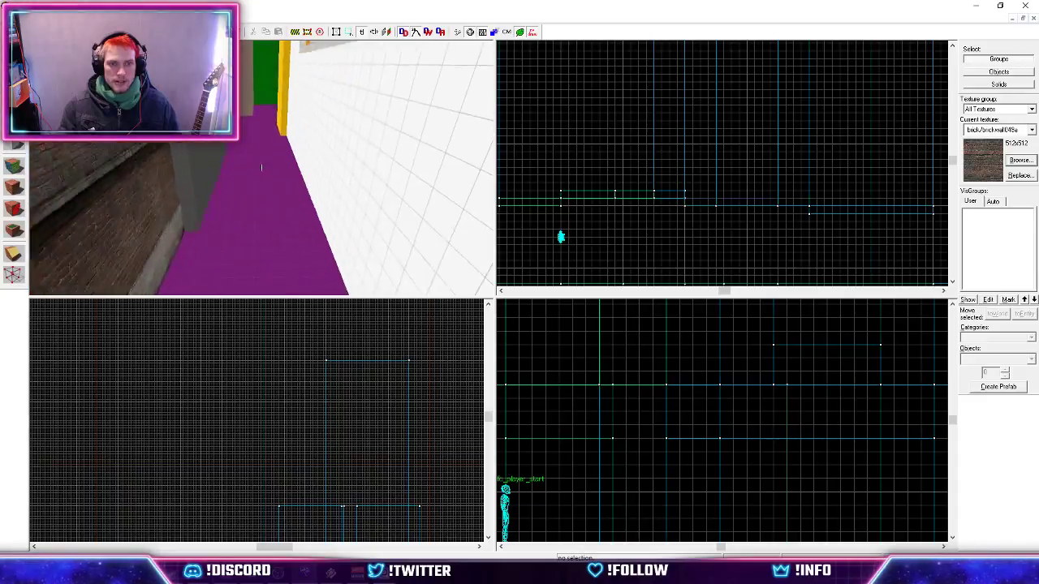
{"action": "key", "text": "s"}
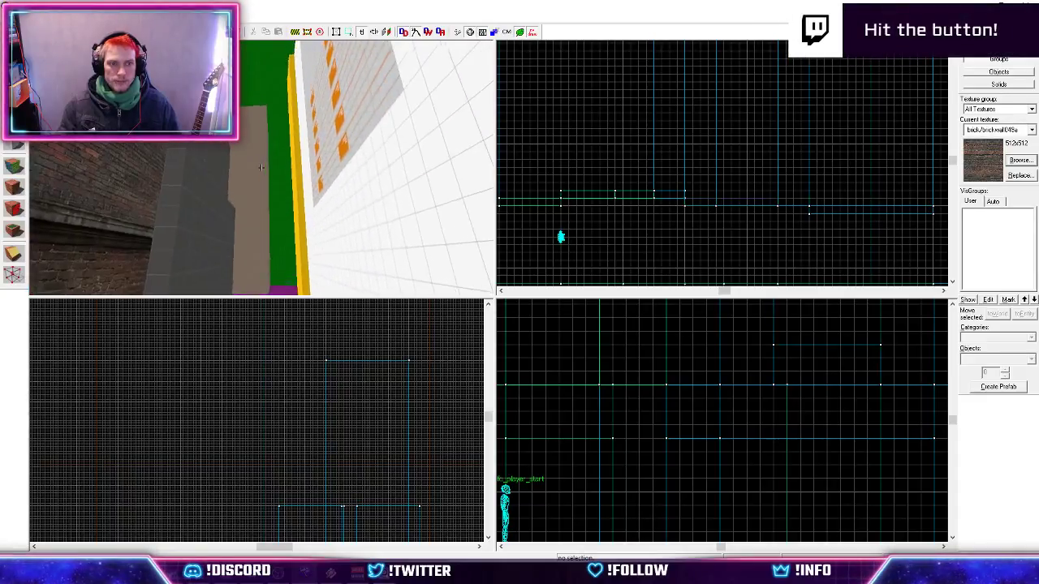
{"action": "key", "text": "w"}
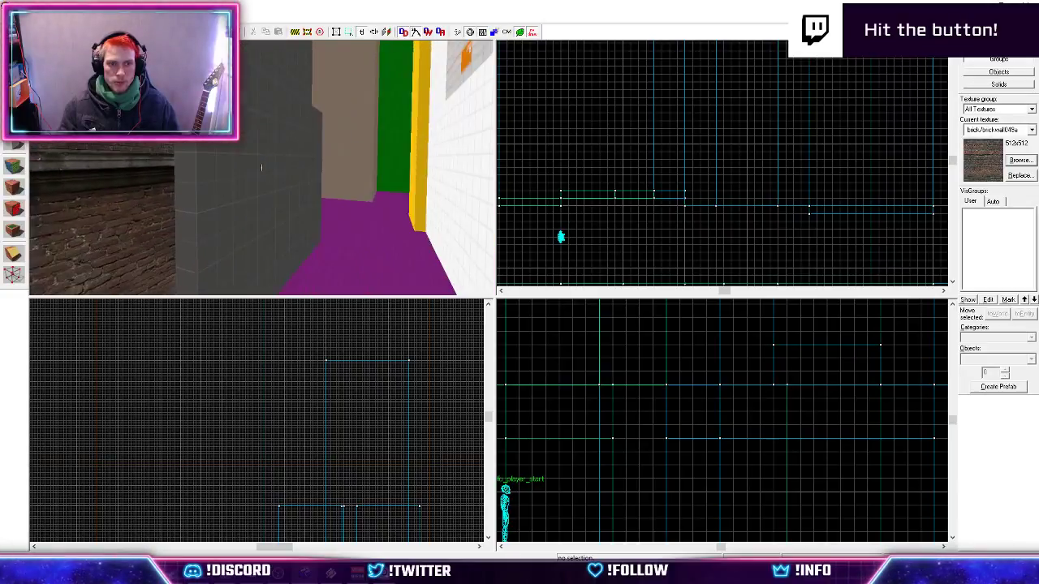
Select the front face of the grey block beside the brick building and search the texture library for cement and concrete.
{"action": "key", "text": "z"}
{"action": "key", "text": "shift+a"}
{"action": "left_click", "coordinate": [297, 216]}
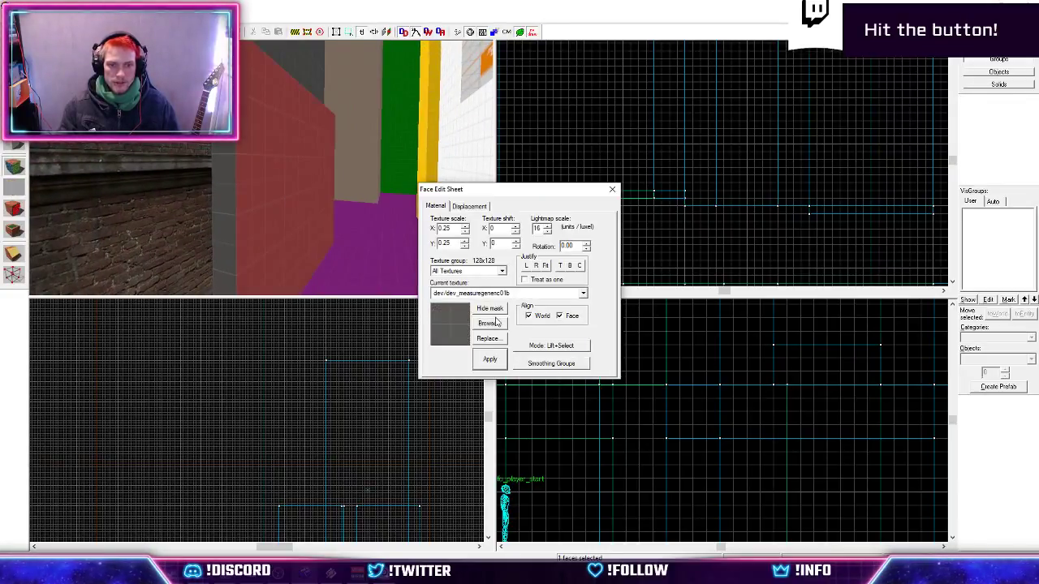
{"action": "left_click", "coordinate": [488, 323]}
{"action": "type", "text": "CEMENT"}
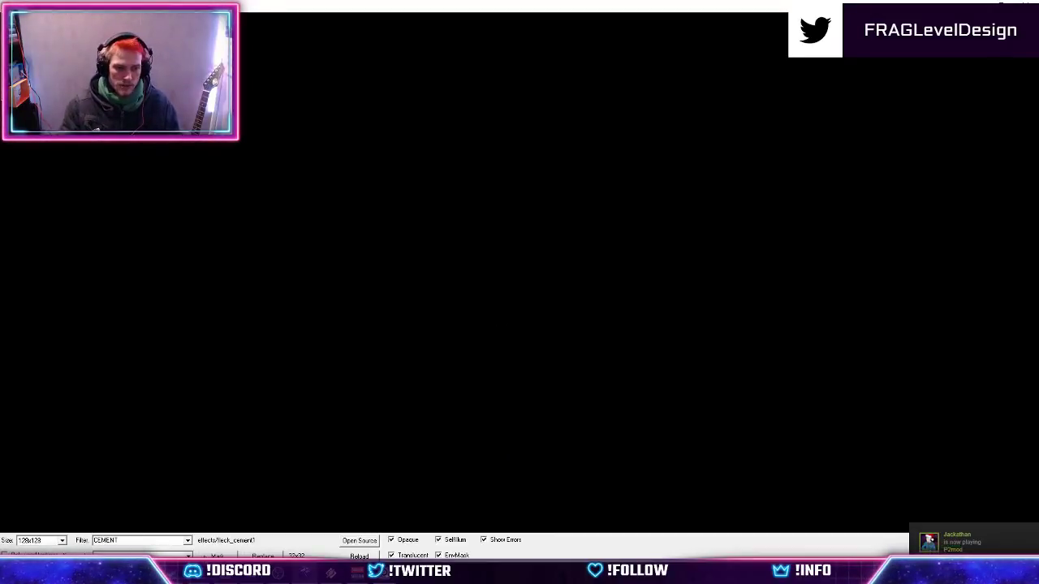
{"action": "left_click_drag", "start_coordinate": [128, 541], "coordinate": [82, 534]}
{"action": "type", "text": "concrete"}
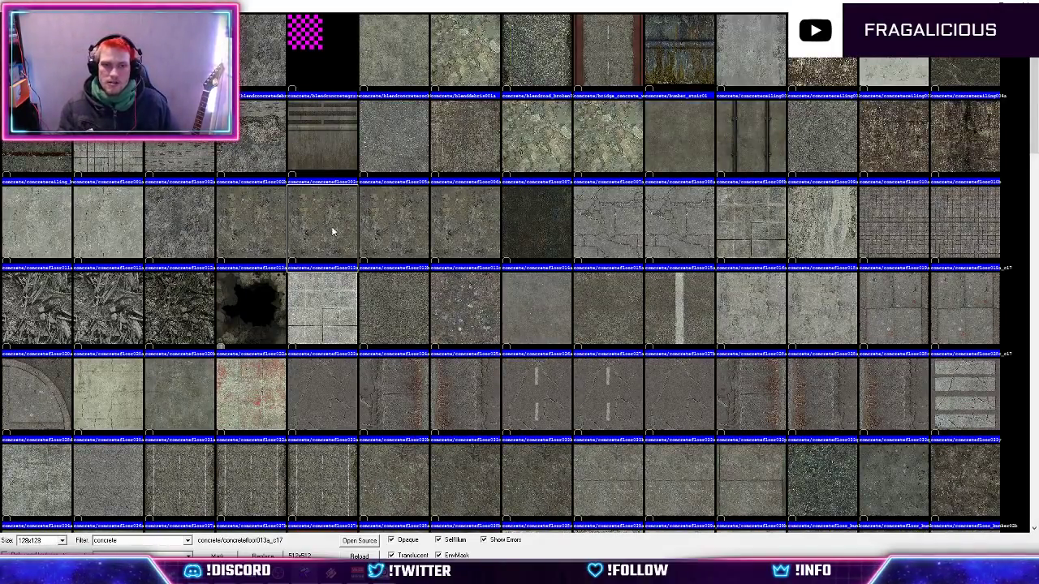
Try concrete/concretewall022b from the concrete textures on the grey block's front face, justified to the bottom.
{"action": "scroll", "coordinate": [464, 290], "scroll_direction": "down", "scroll_amount": 2}
{"action": "scroll", "coordinate": [464, 290], "scroll_direction": "down", "scroll_amount": 4}
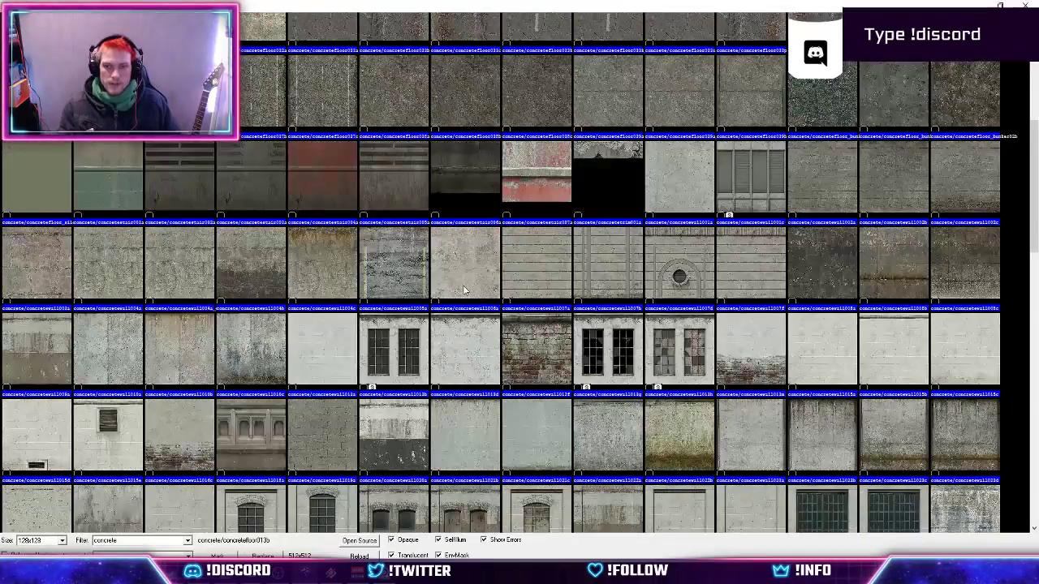
{"action": "scroll", "coordinate": [464, 289], "scroll_direction": "down", "scroll_amount": 2}
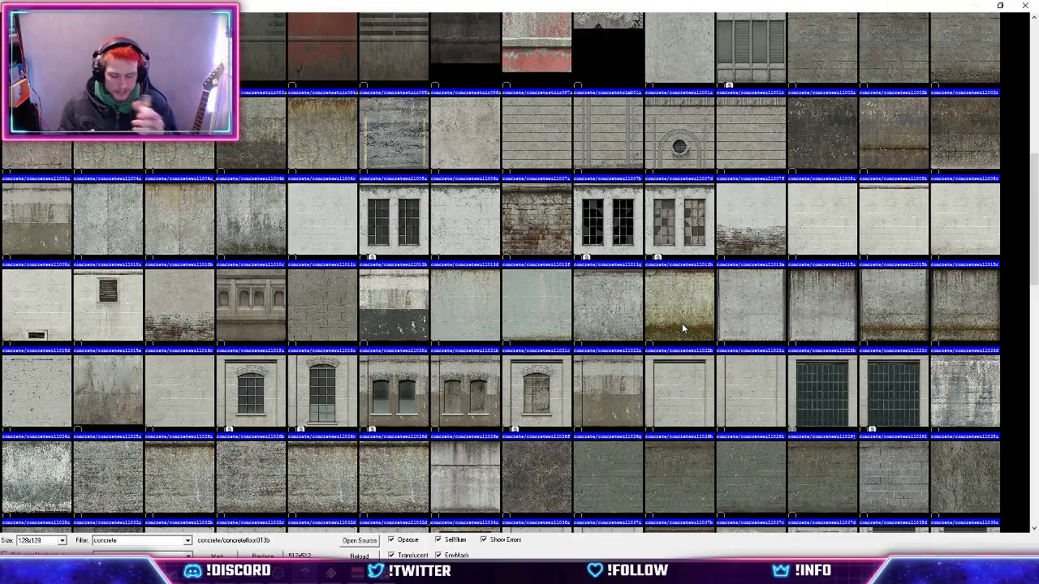
{"action": "scroll", "coordinate": [682, 323], "scroll_direction": "down", "scroll_amount": 3}
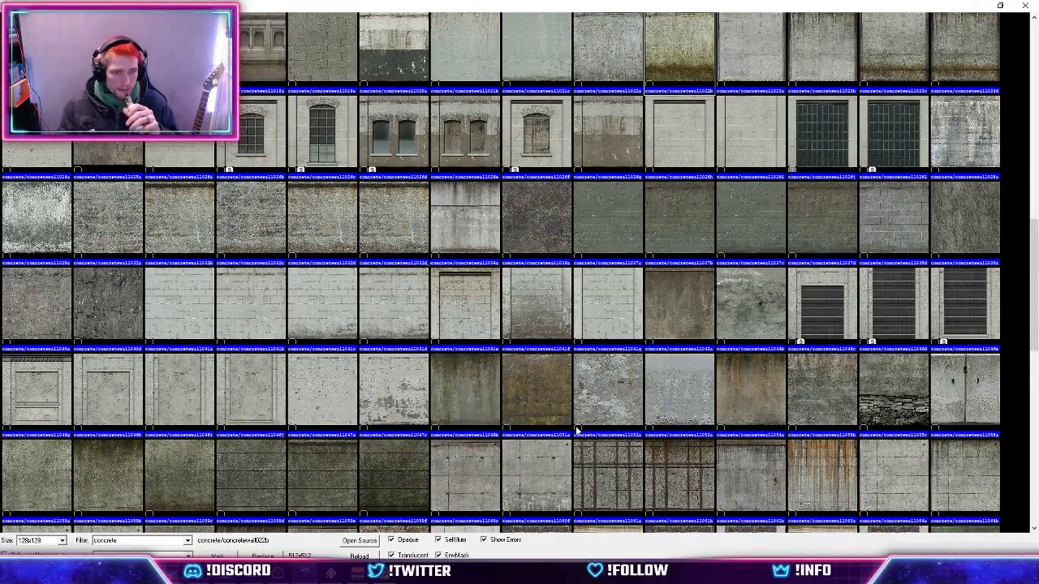
{"action": "scroll", "coordinate": [559, 362], "scroll_direction": "down", "scroll_amount": 2}
{"action": "scroll", "coordinate": [558, 361], "scroll_direction": "down", "scroll_amount": 4}
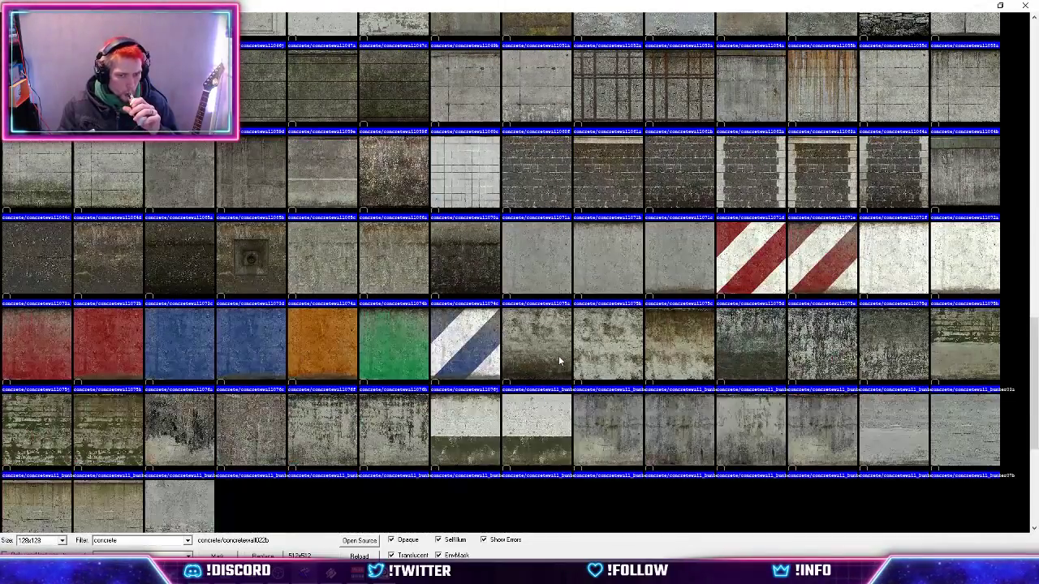
{"action": "scroll", "coordinate": [559, 361], "scroll_direction": "down", "scroll_amount": 2}
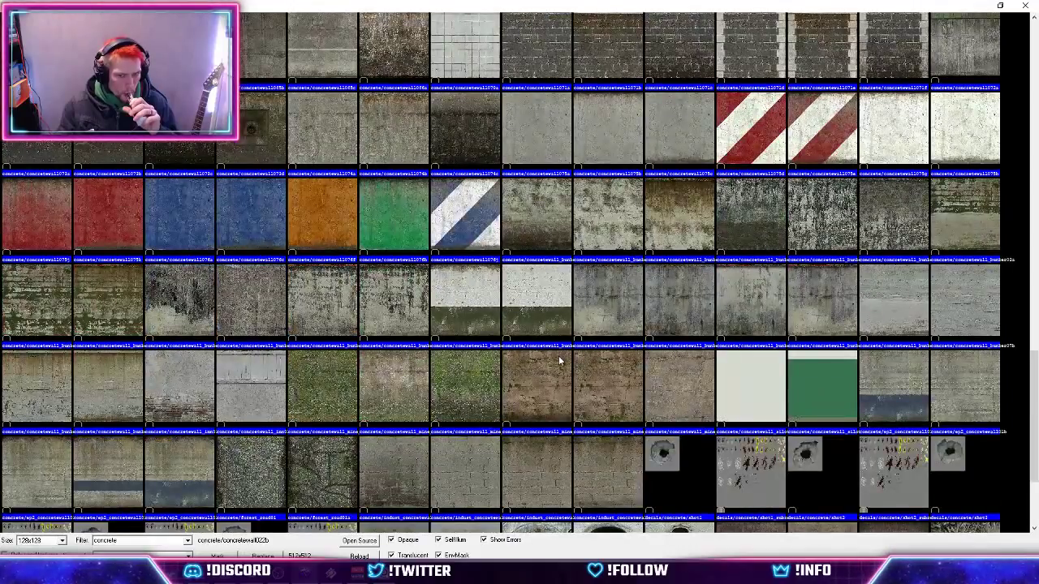
{"action": "scroll", "coordinate": [559, 361], "scroll_direction": "up", "scroll_amount": 12}
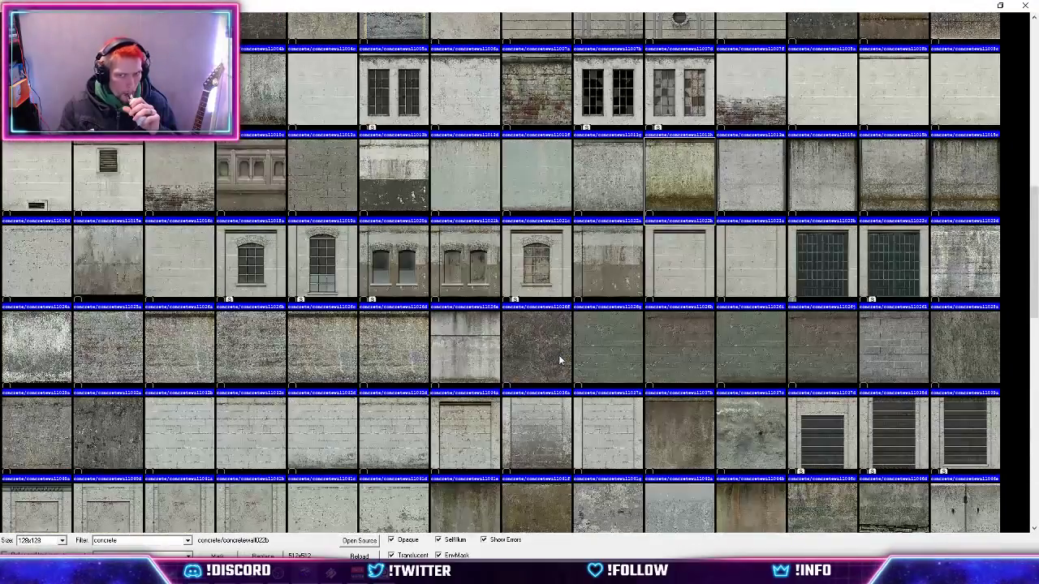
{"action": "double_click", "coordinate": [668, 180]}
{"action": "left_click", "coordinate": [487, 360]}
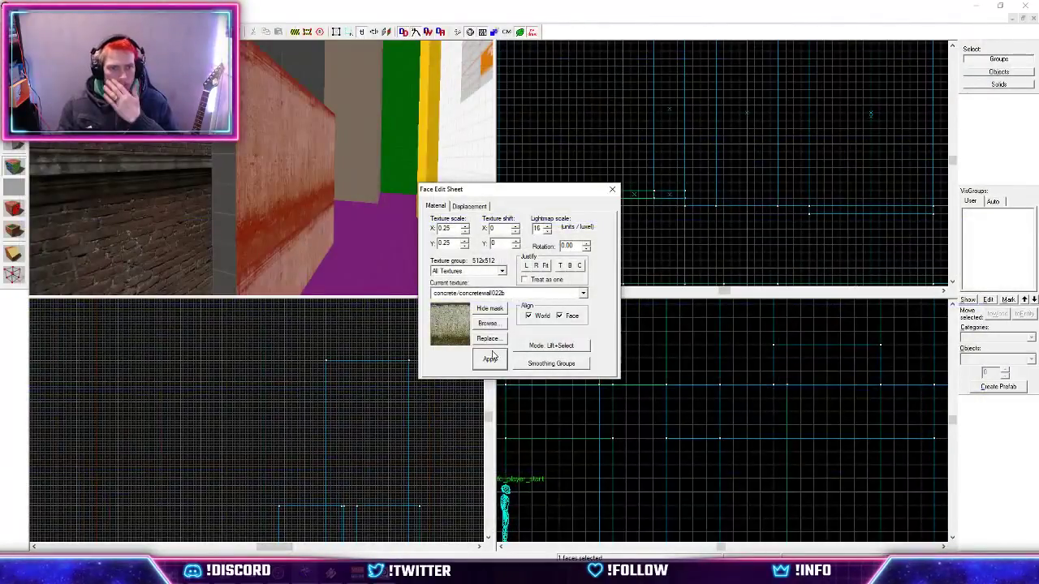
{"action": "left_click", "coordinate": [570, 267]}
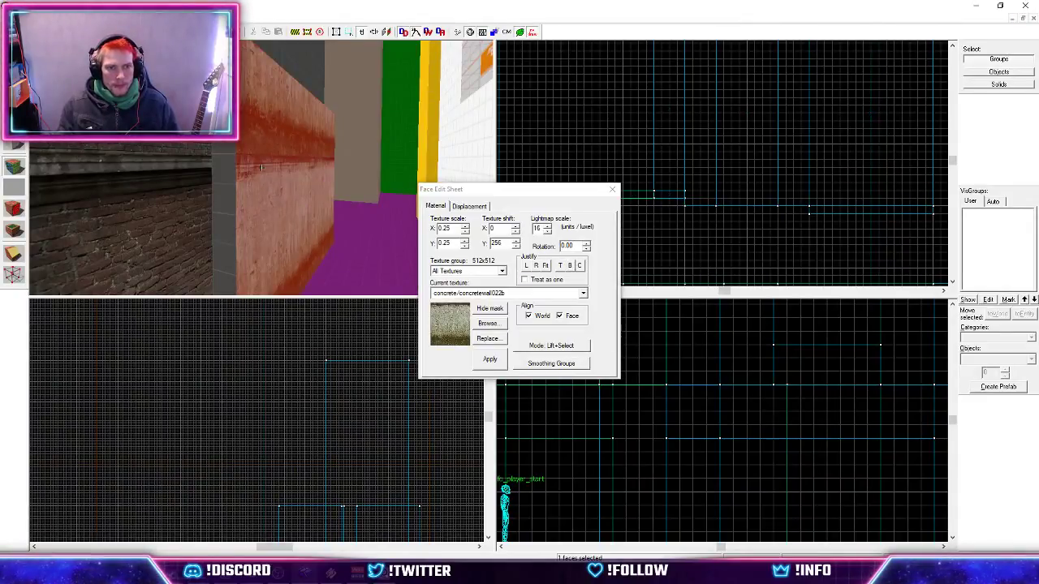
Try the plainer concrete/concretewall023a on the block's front face, justifying it to the centre and bottom.
{"action": "key", "text": "w"}
{"action": "key", "text": "d"}
{"action": "key", "text": "z"}
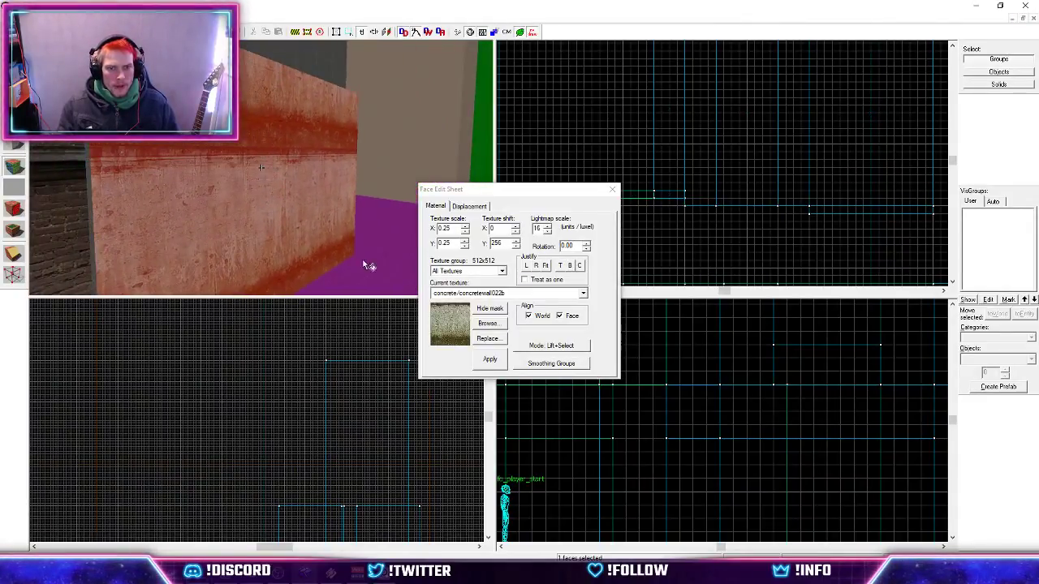
{"action": "left_click", "coordinate": [488, 324]}
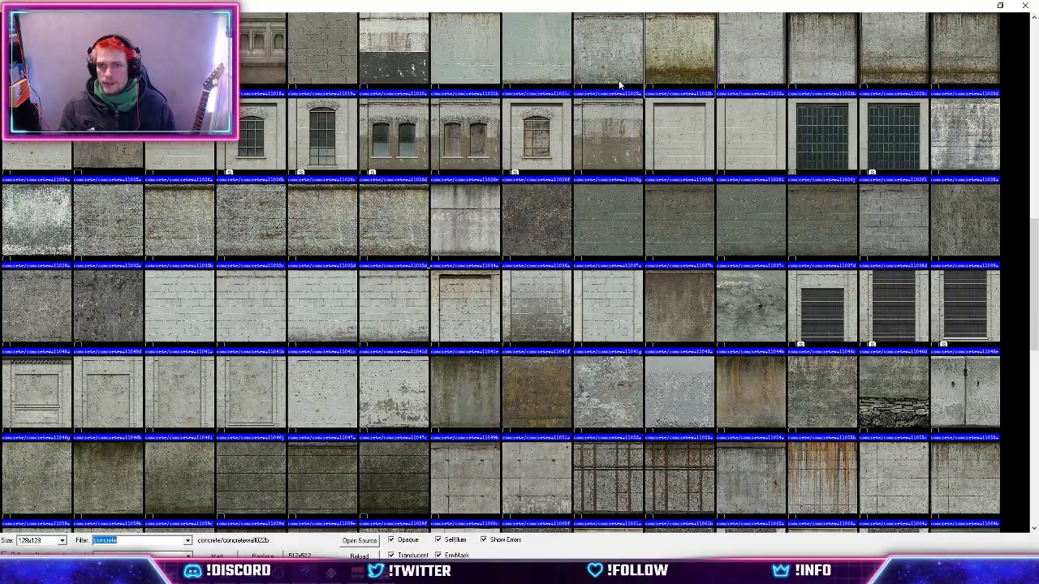
{"action": "double_click", "coordinate": [768, 55]}
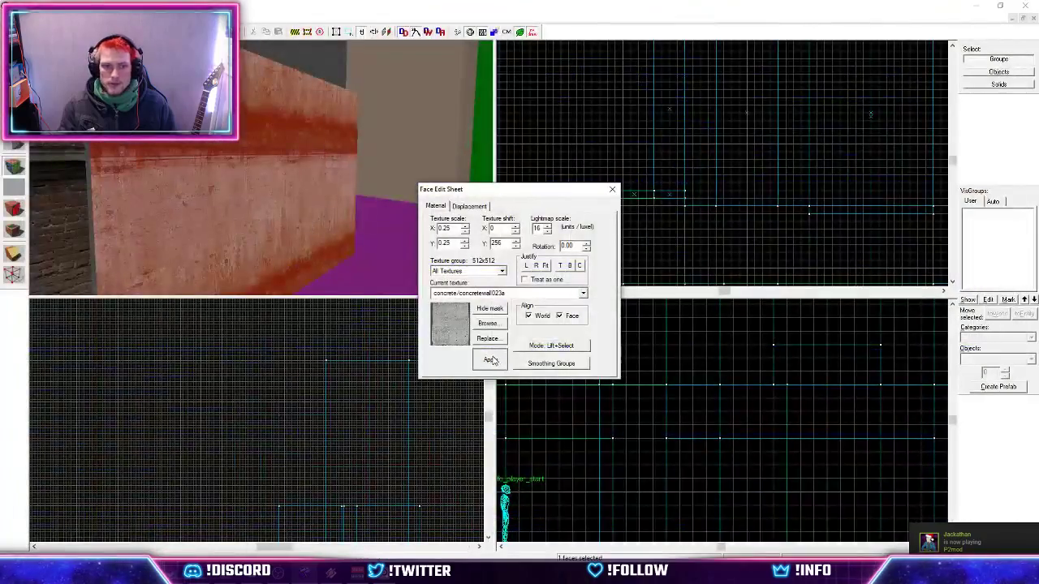
{"action": "left_click", "coordinate": [579, 266]}
{"action": "left_click", "coordinate": [570, 266]}
{"action": "key", "text": "z"}
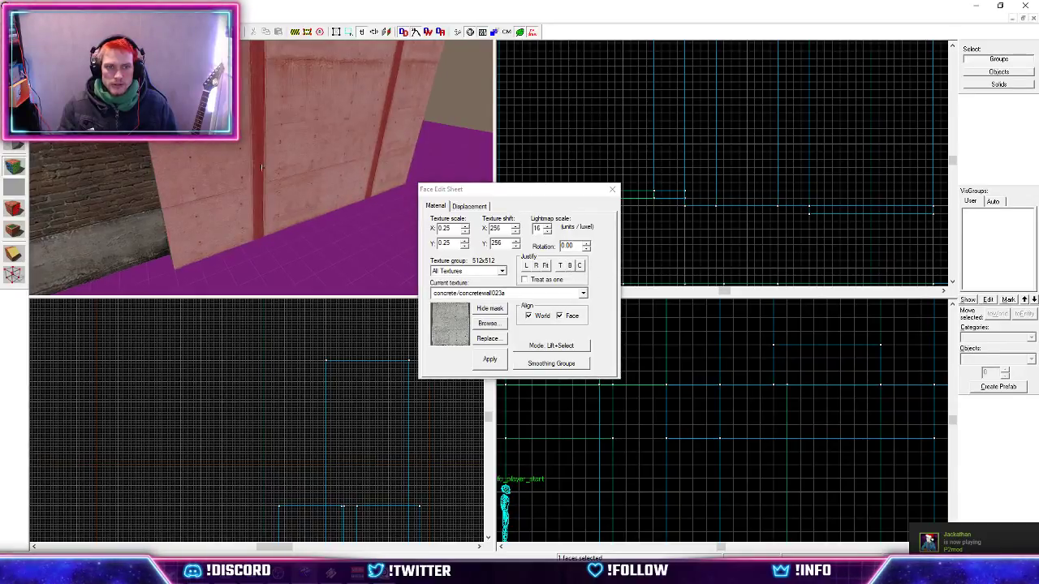
Try concrete/concretewall023c on the block's front face and check how its seams and stained band fall.
{"action": "key", "text": "z"}
{"action": "left_click", "coordinate": [487, 323]}
{"action": "double_click", "coordinate": [892, 71]}
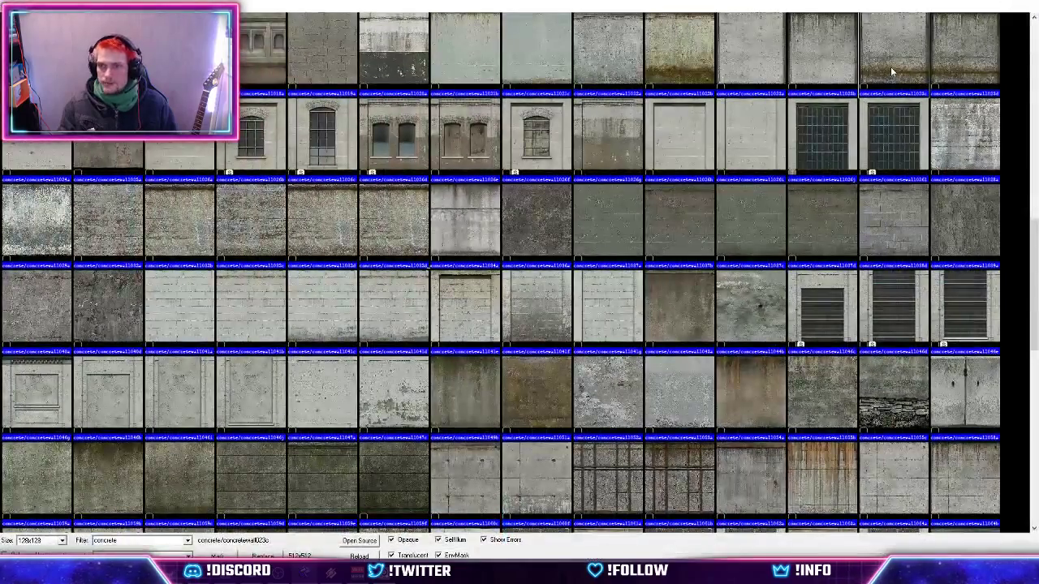
{"action": "left_click", "coordinate": [494, 362]}
{"action": "key", "text": "z"}
{"action": "key", "text": "z"}
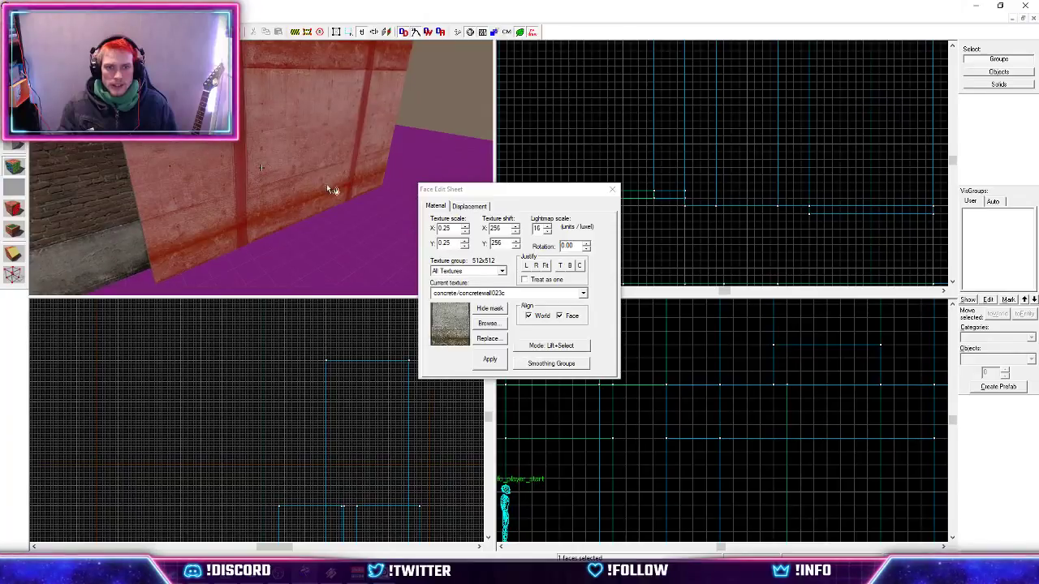
{"action": "key", "text": "z"}
{"action": "key", "text": "z"}
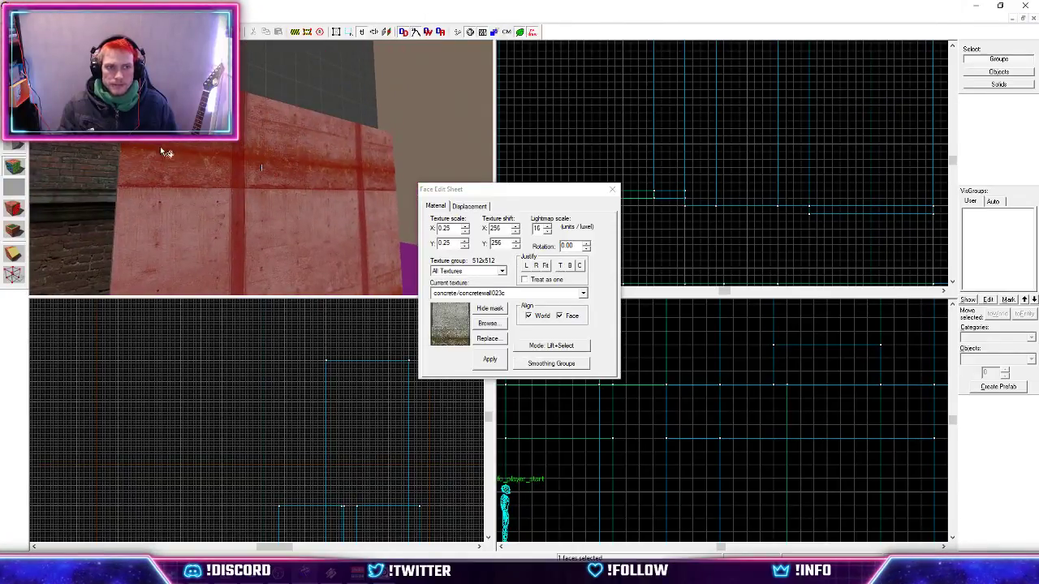
Apply the rust-streaked concrete/concretewall063a texture to the block's front face.
{"action": "left_click", "coordinate": [491, 323]}
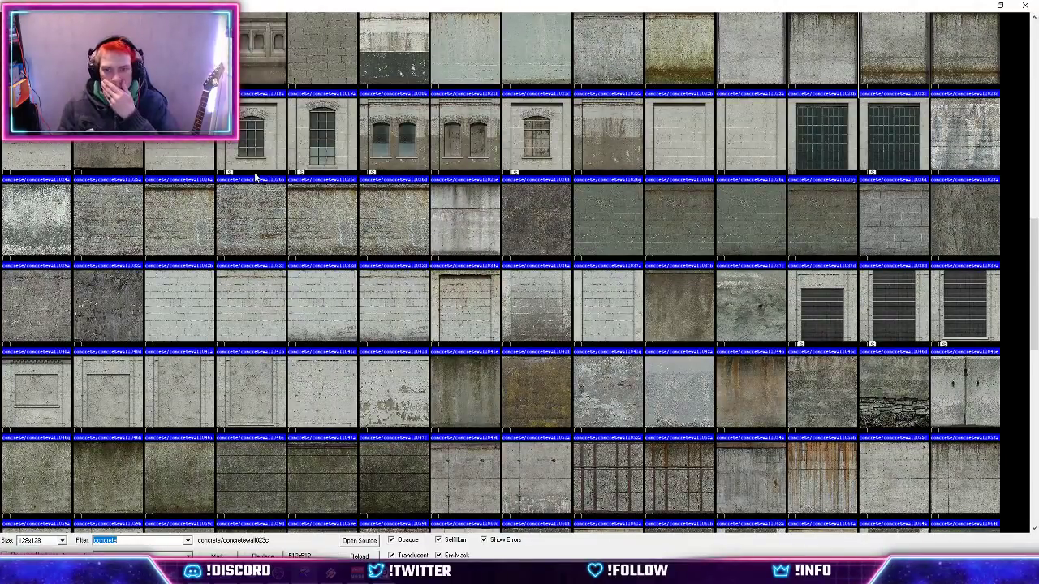
{"action": "scroll", "coordinate": [678, 422], "scroll_direction": "down", "scroll_amount": 3}
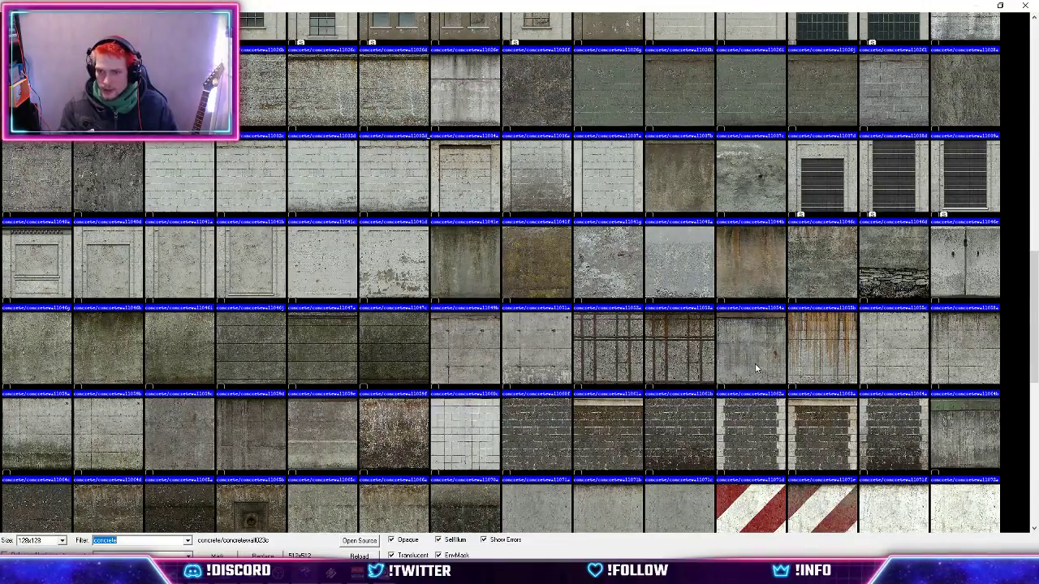
{"action": "double_click", "coordinate": [810, 347]}
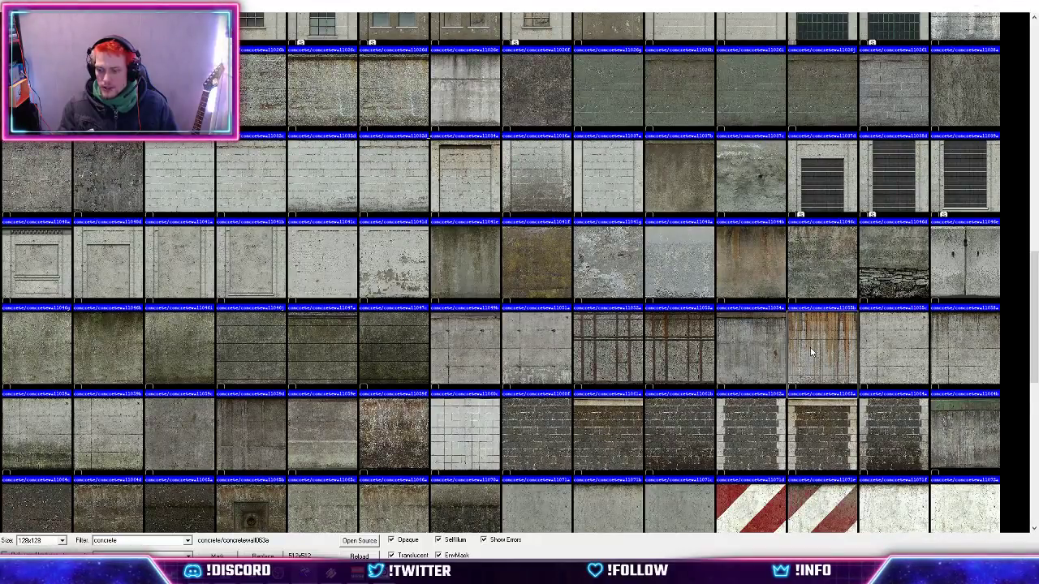
{"action": "left_click", "coordinate": [495, 357]}
{"action": "key", "text": "z"}
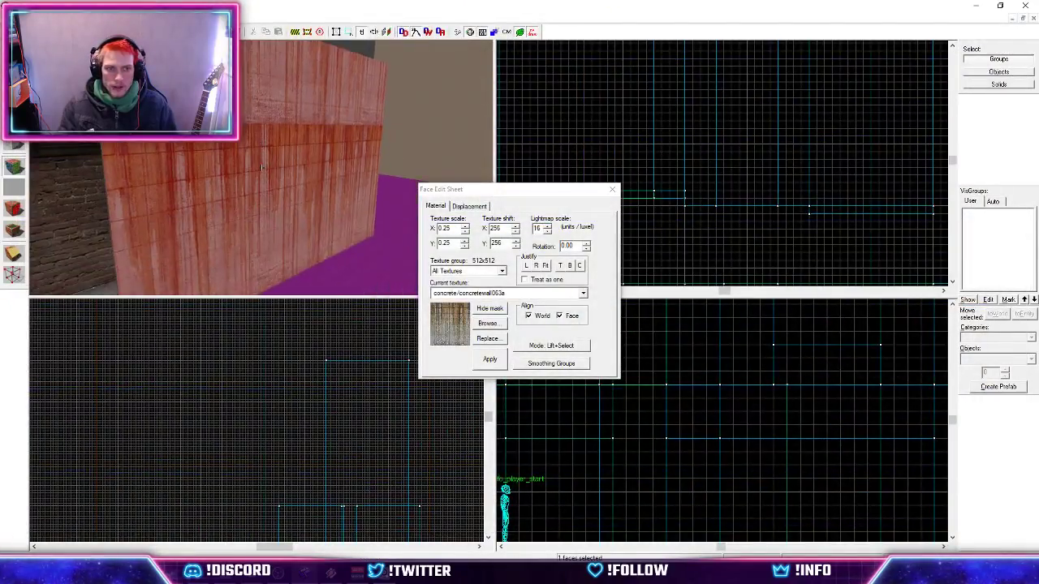
{"action": "key", "text": "z"}
Lower the concrete block to 128 units high and place a copy trimmed to 16 units high on top of it.
{"action": "key", "text": "shift+s"}
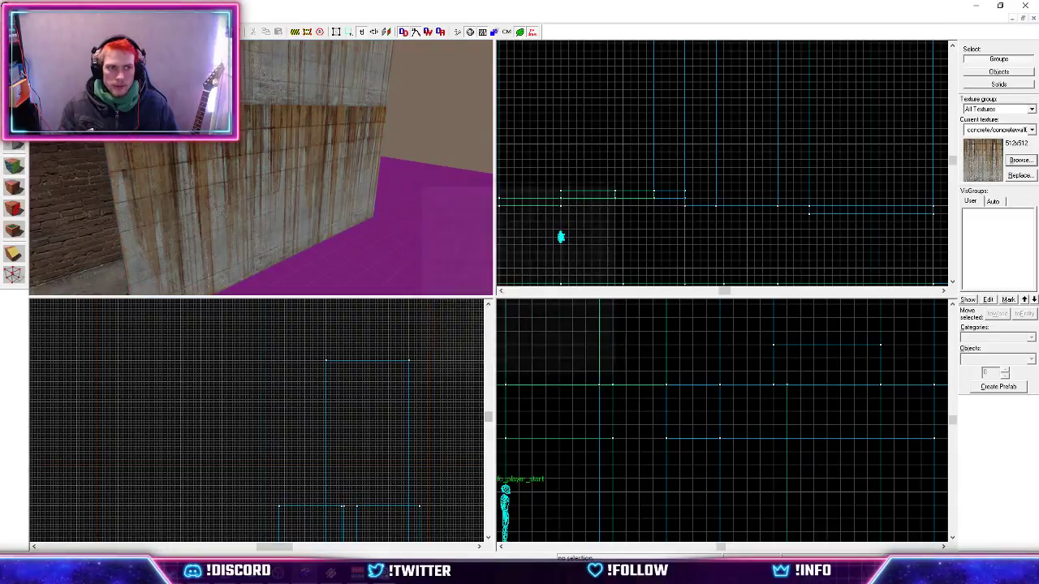
{"action": "left_click", "coordinate": [268, 174]}
{"action": "scroll", "coordinate": [737, 394], "scroll_direction": "down", "scroll_amount": 4}
{"action": "scroll", "coordinate": [878, 417], "scroll_direction": "up", "scroll_amount": 2}
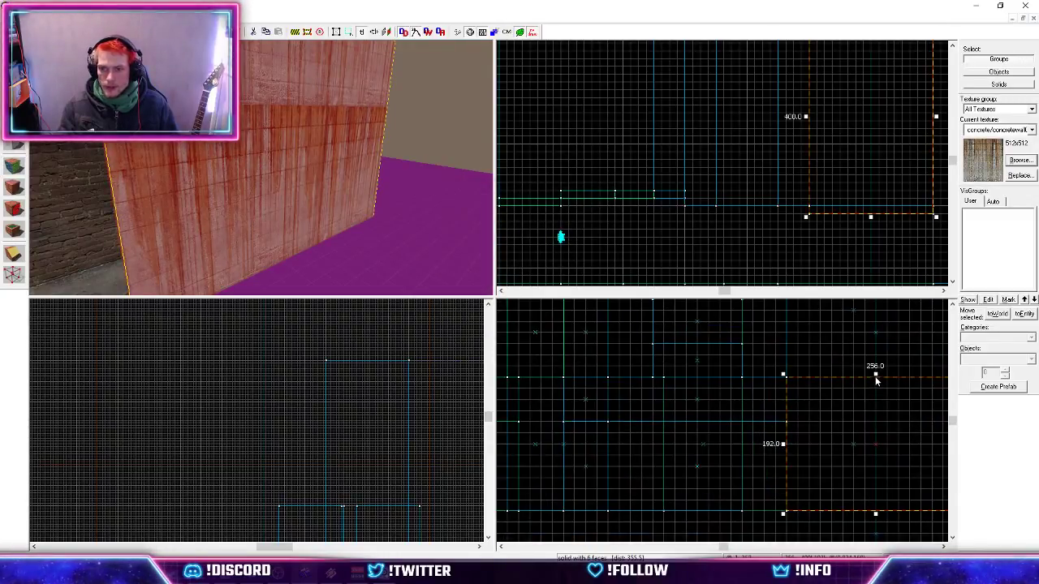
{"action": "left_click_drag", "start_coordinate": [876, 382], "coordinate": [877, 420]}
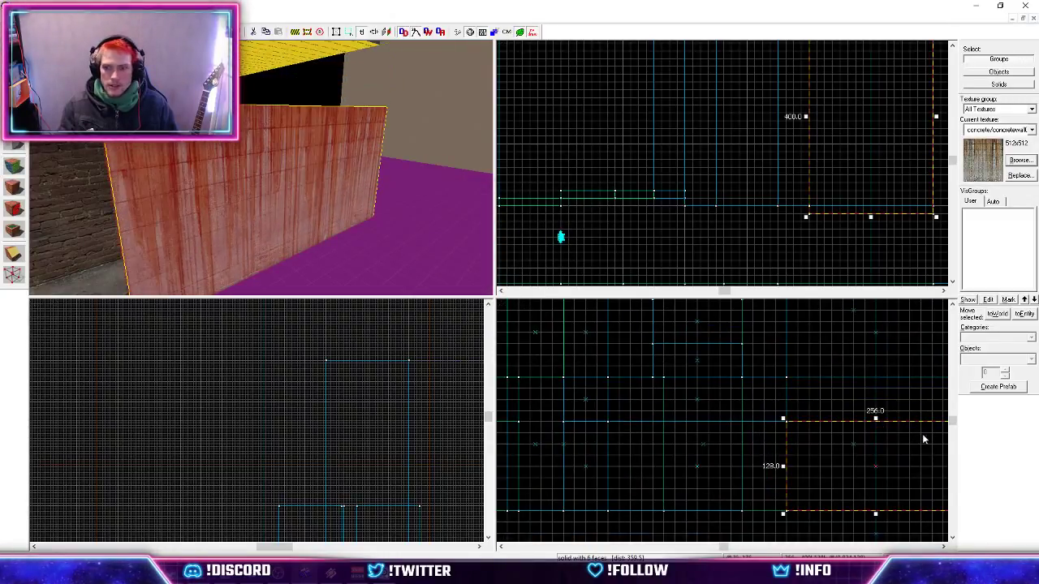
{"action": "key", "text": "z"}
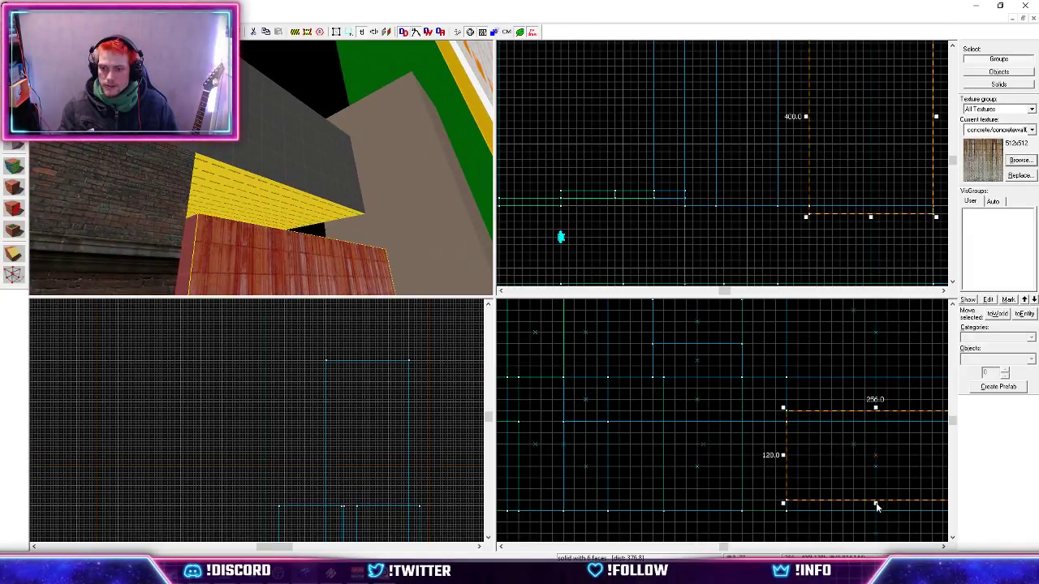
{"action": "left_click_drag", "start_coordinate": [877, 503], "coordinate": [876, 445]}
Apply concrete/concretewall062a to the front face of the 16-unit-high strip, justified to the top.
{"action": "key", "text": "shift+a"}
{"action": "left_click", "coordinate": [280, 250]}
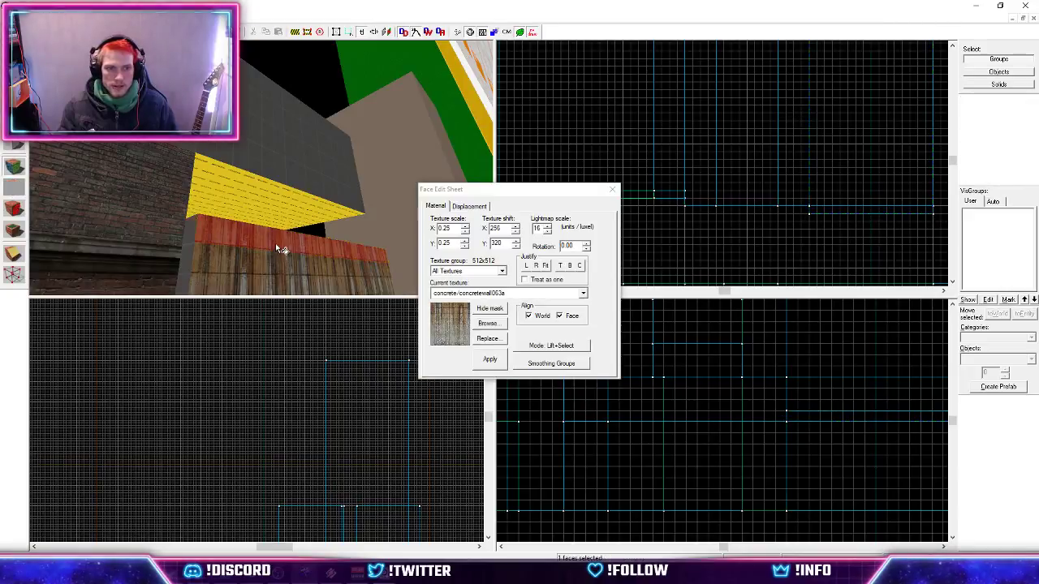
{"action": "left_click", "coordinate": [489, 323]}
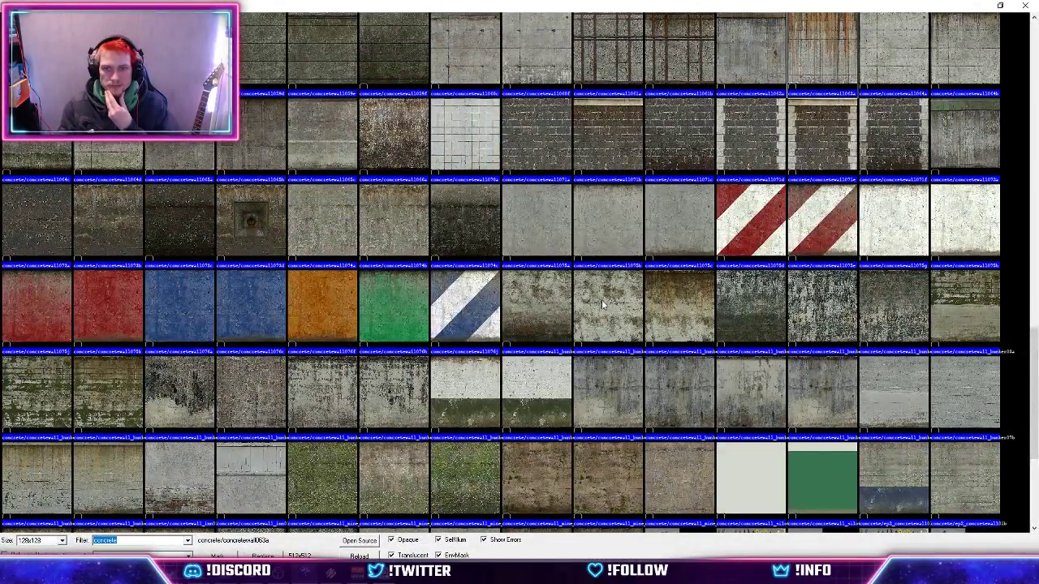
{"action": "scroll", "coordinate": [602, 301], "scroll_direction": "up", "scroll_amount": 3}
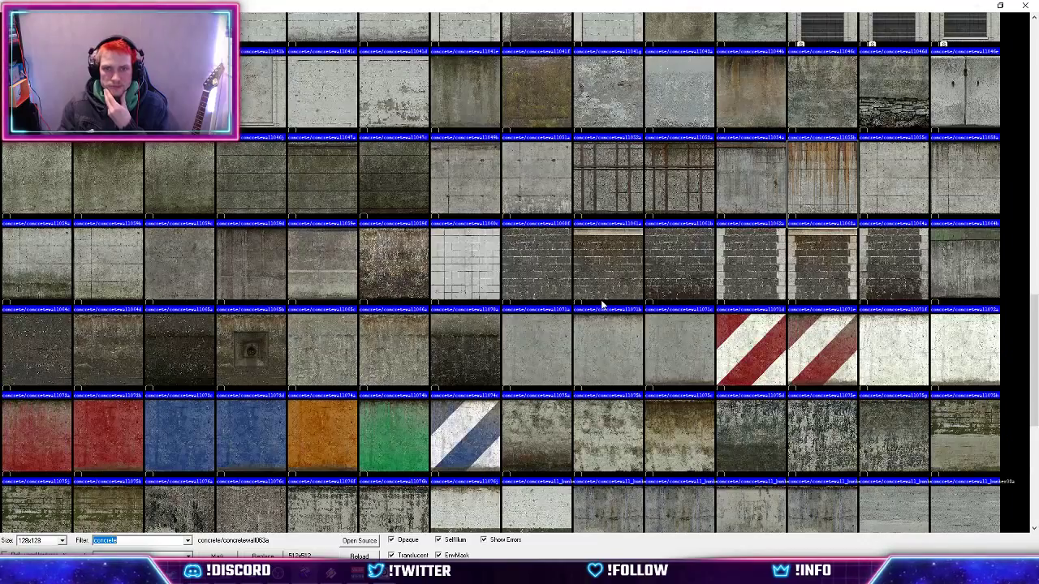
{"action": "double_click", "coordinate": [745, 175]}
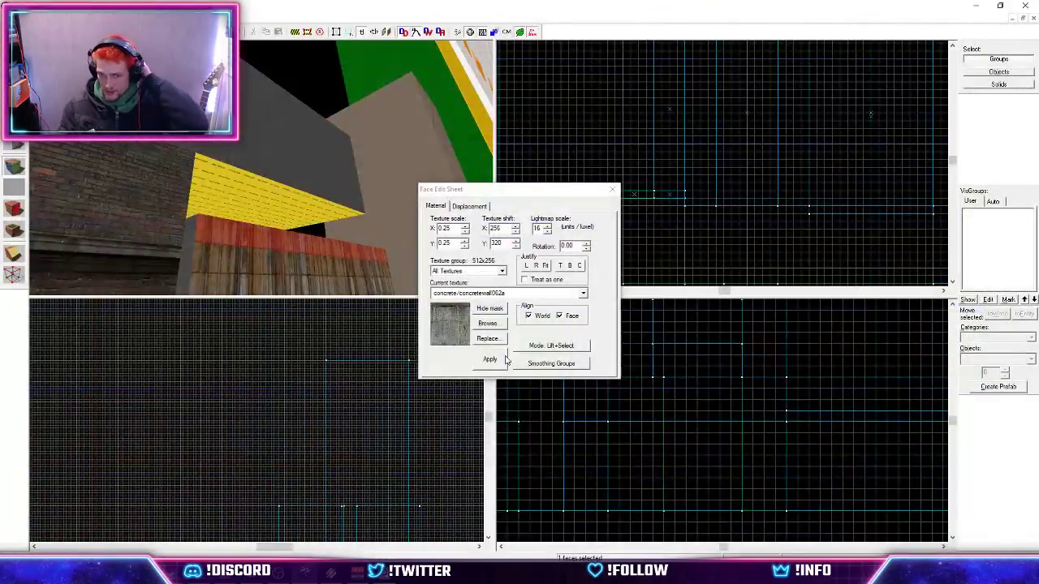
{"action": "left_click", "coordinate": [559, 267]}
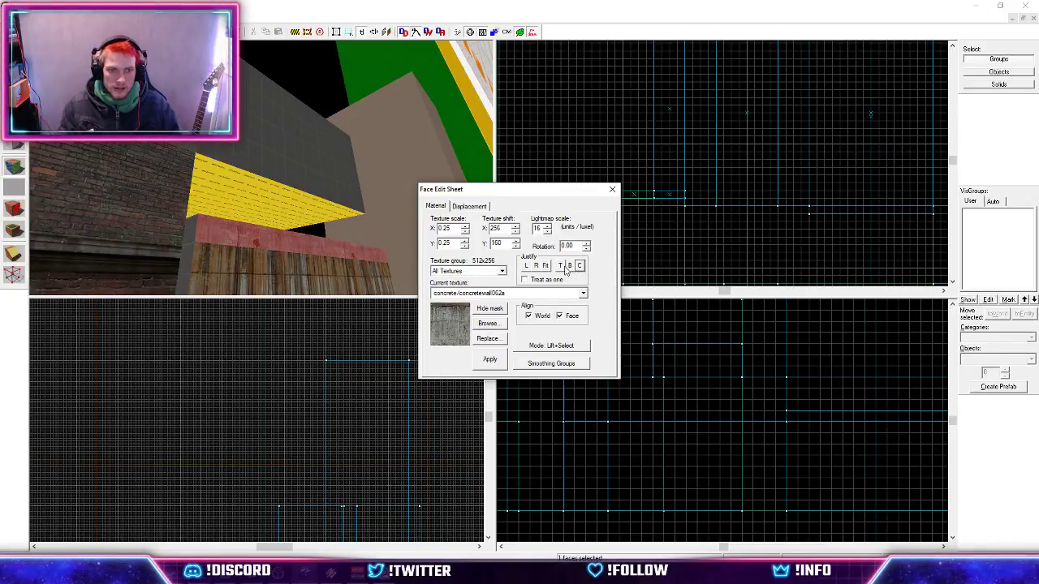
{"action": "scroll", "coordinate": [261, 168], "scroll_direction": "up", "scroll_amount": 3}
{"action": "scroll", "coordinate": [261, 168], "scroll_direction": "down", "scroll_amount": 3}
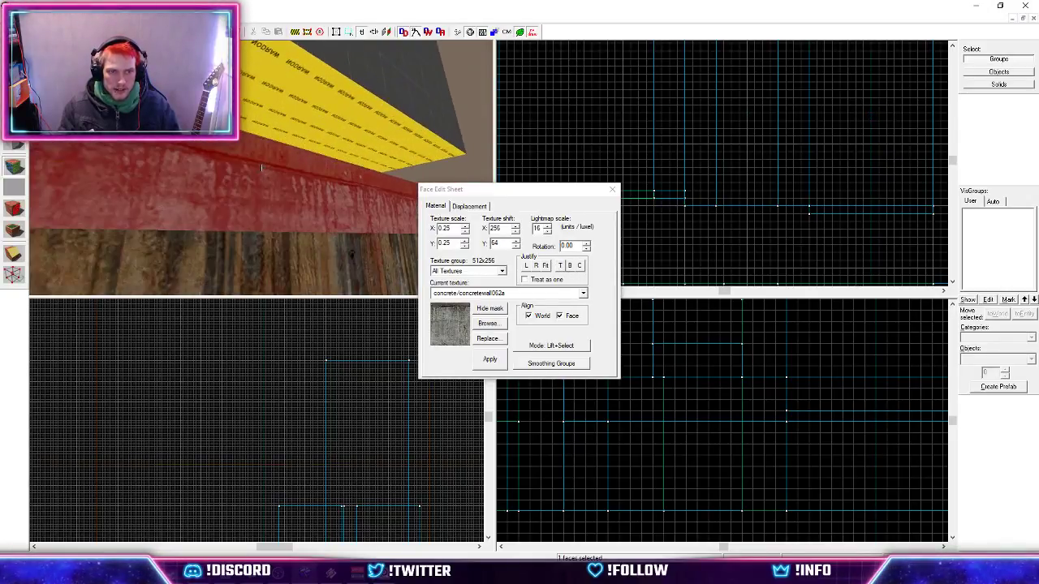
Browse the concrete textures again for the front face of the 16-unit-high strip and pick concrete/concretewall062a.
{"action": "scroll", "coordinate": [715, 392], "scroll_direction": "down", "scroll_amount": 3}
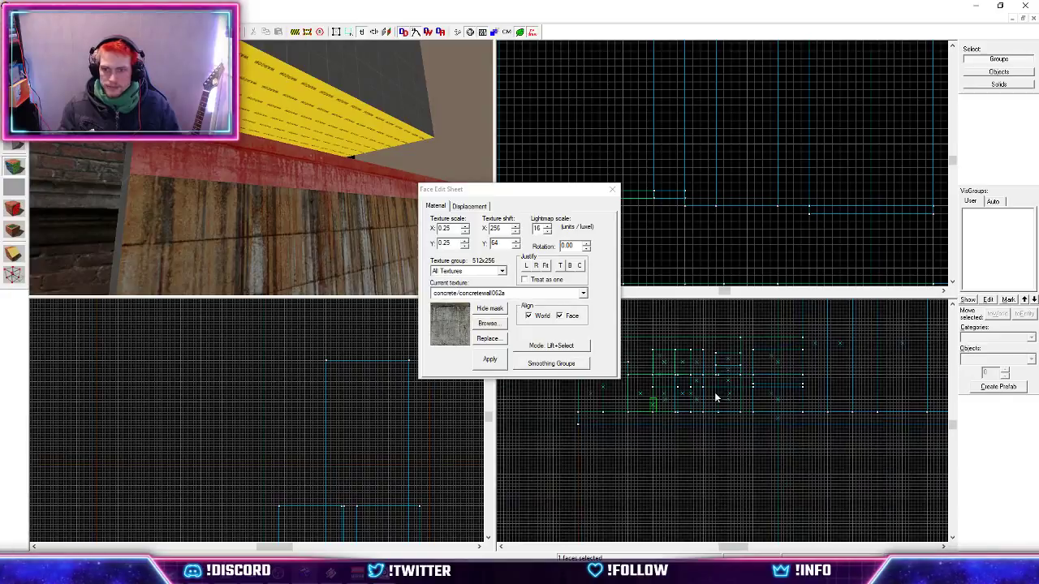
{"action": "key", "text": "shift+s"}
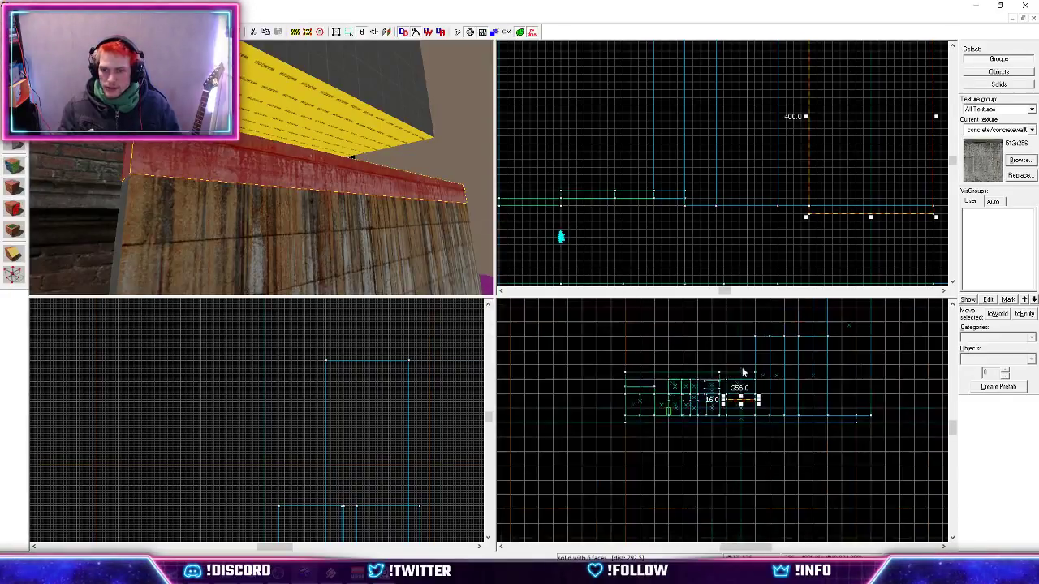
{"action": "scroll", "coordinate": [742, 382], "scroll_direction": "up", "scroll_amount": 4}
{"action": "scroll", "coordinate": [766, 410], "scroll_direction": "down", "scroll_amount": 1}
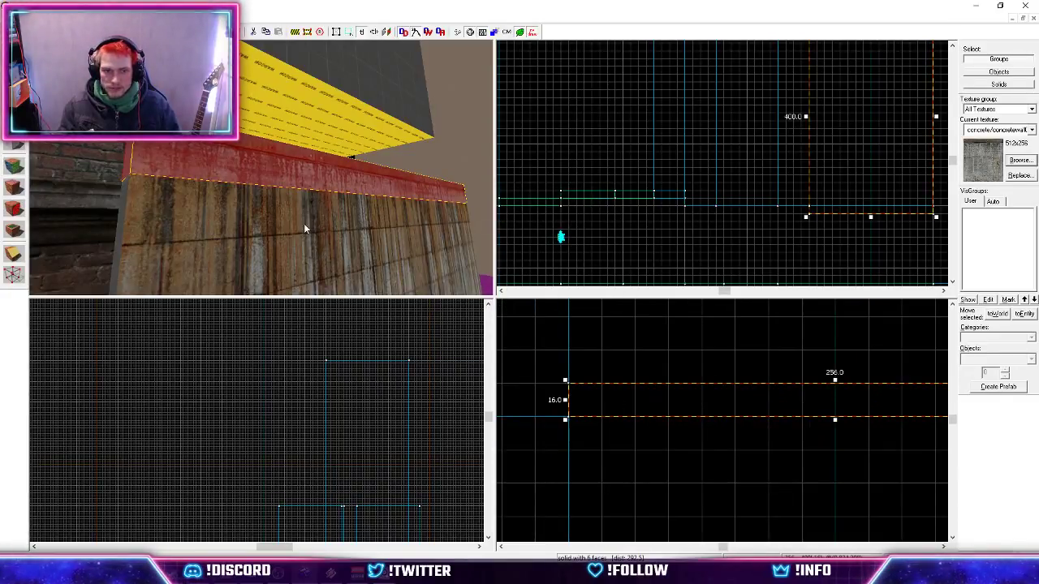
{"action": "key", "text": "shift+a"}
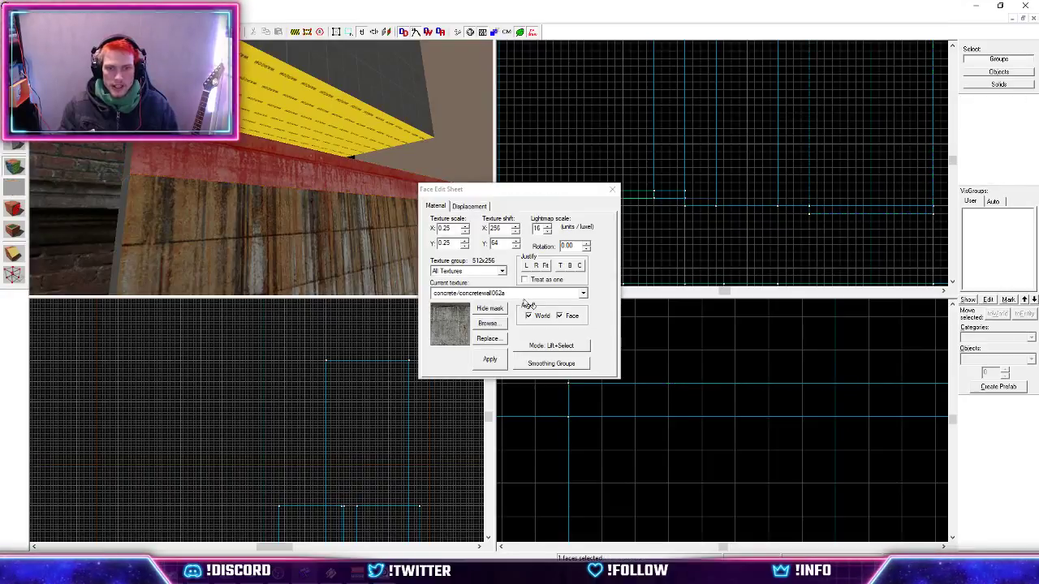
{"action": "left_click", "coordinate": [488, 323]}
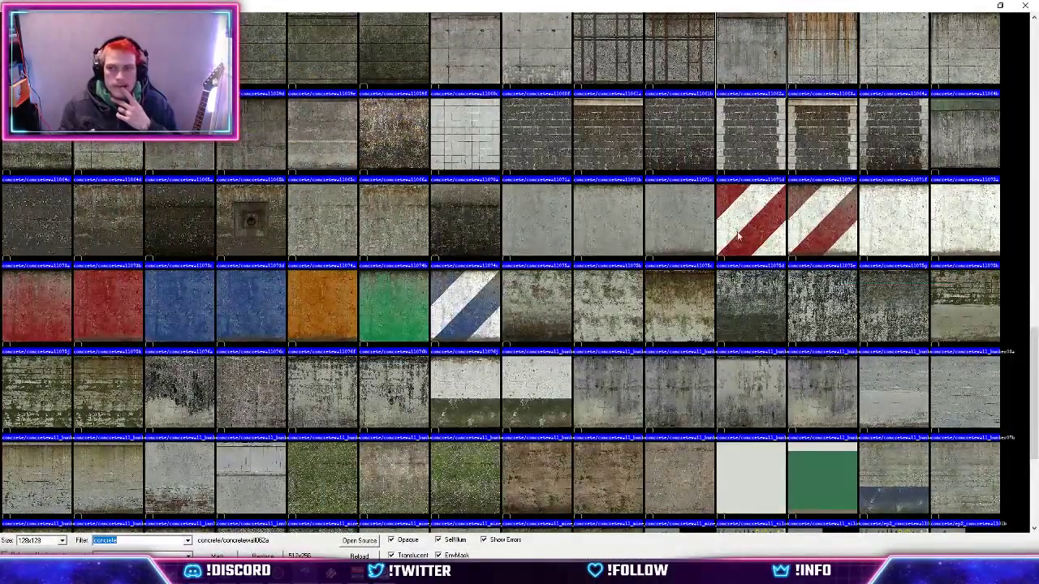
{"action": "scroll", "coordinate": [455, 329], "scroll_direction": "up", "scroll_amount": 3}
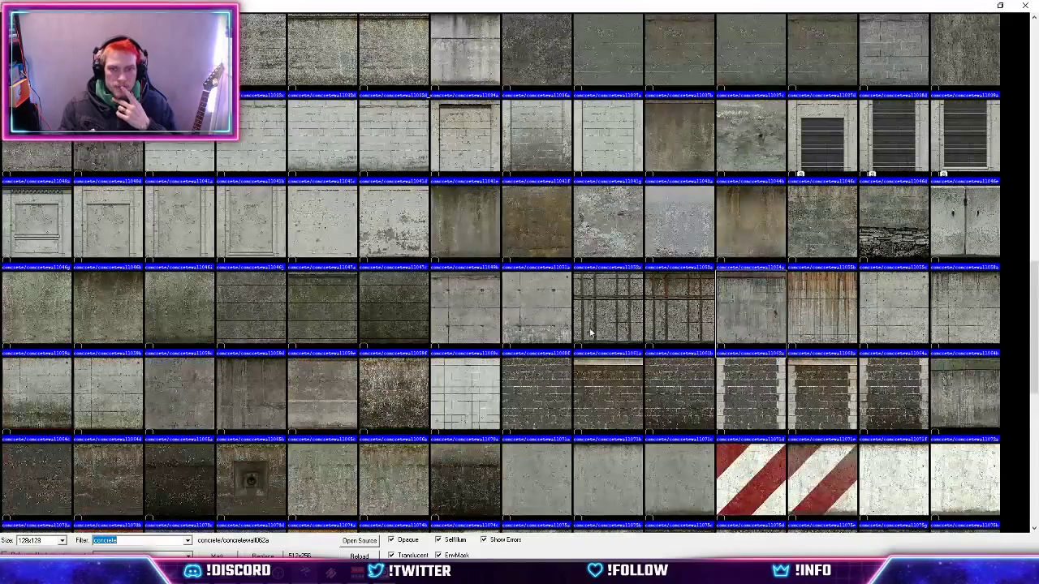
{"action": "double_click", "coordinate": [733, 299]}
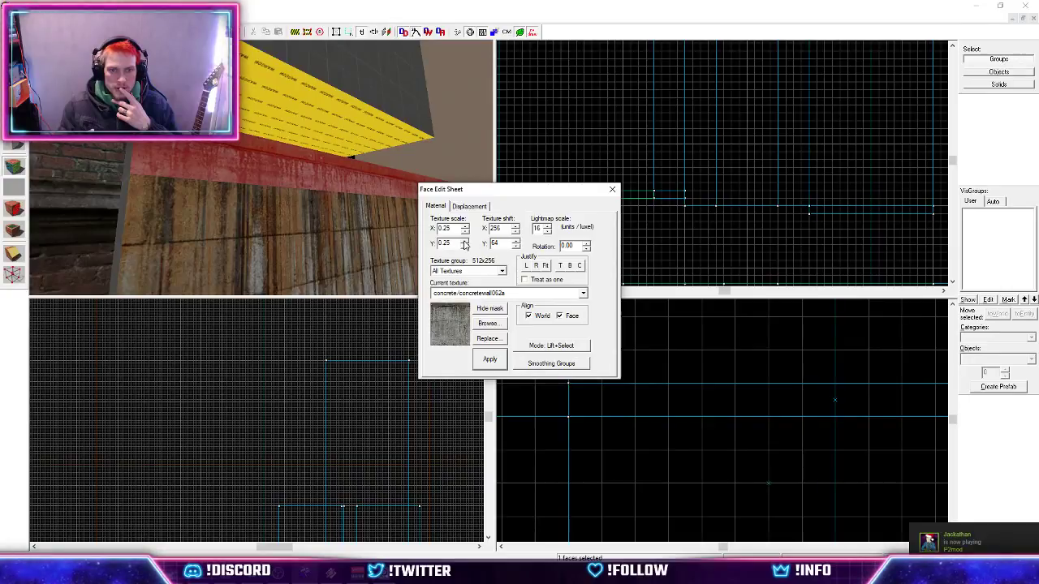
Try vertical texture scales of 0.5 and 0.55 on the strip's front face, justifying the texture to the top each time.
{"action": "left_click", "coordinate": [464, 244]}
{"action": "left_click", "coordinate": [465, 248]}
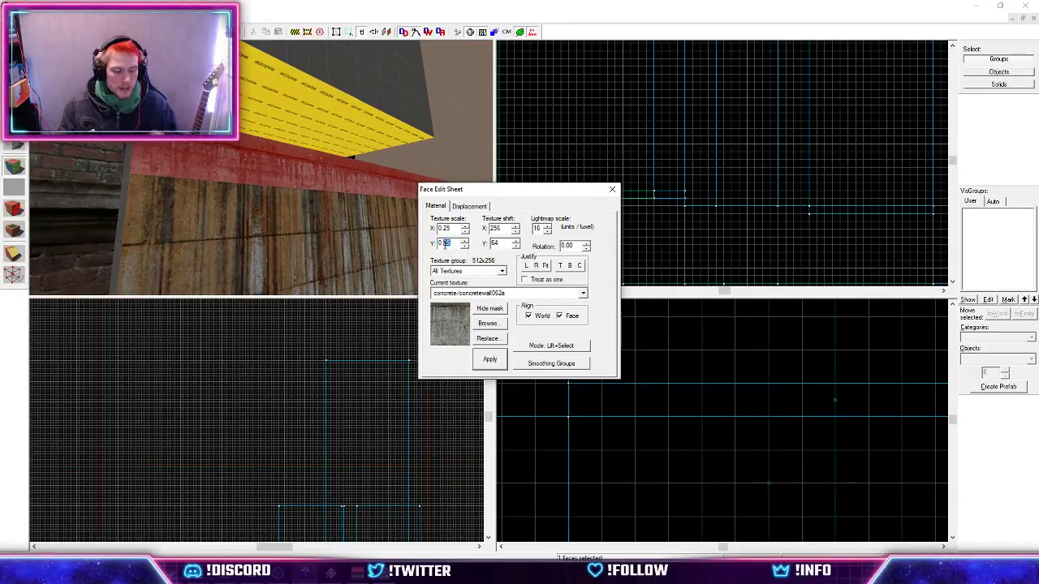
{"action": "left_click", "coordinate": [490, 360]}
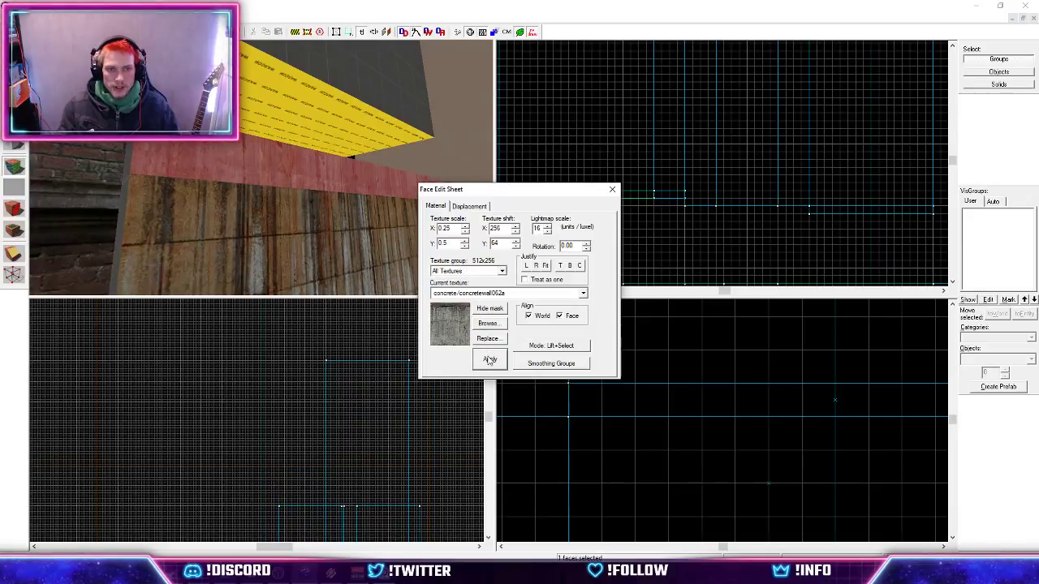
{"action": "left_click", "coordinate": [561, 269]}
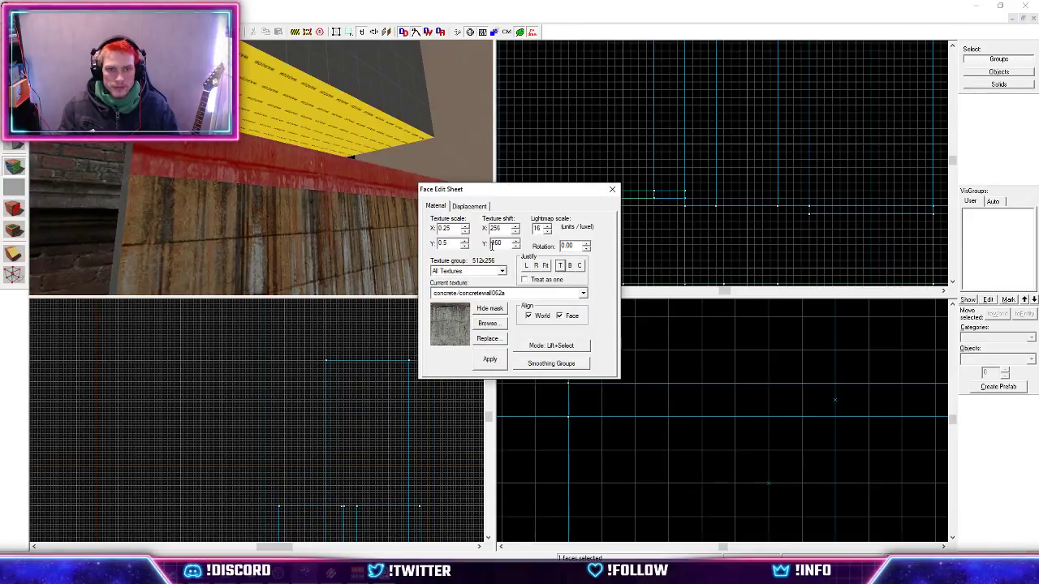
{"action": "left_click", "coordinate": [479, 363]}
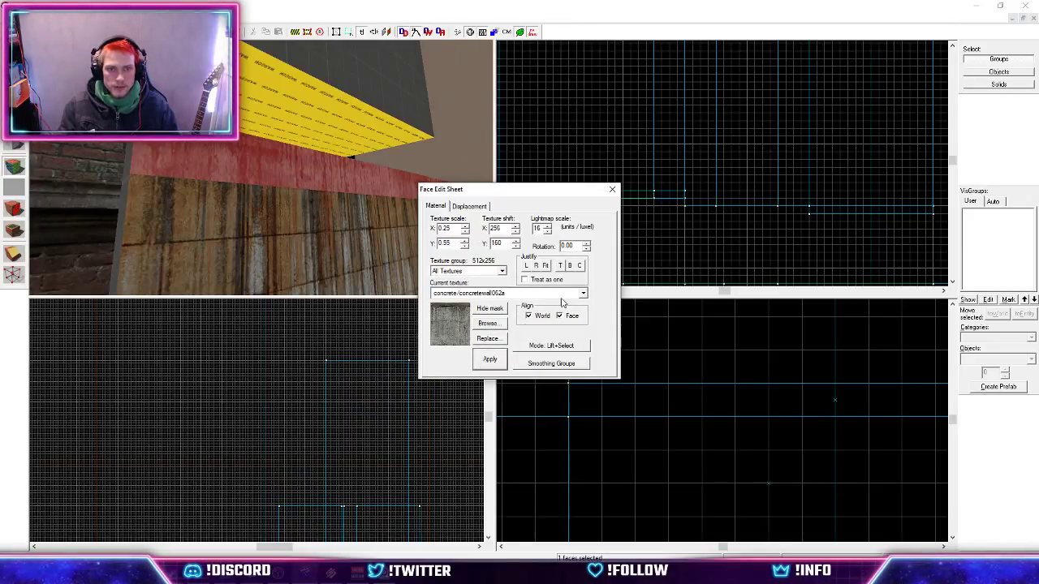
{"action": "left_click", "coordinate": [560, 269]}
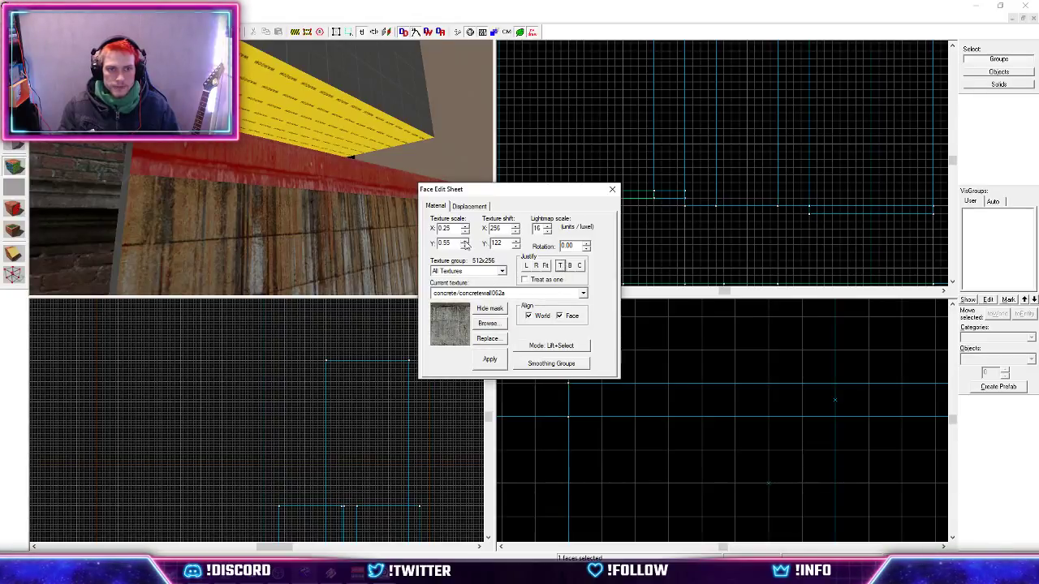
Set the vertical texture scale of the strip's front face to 0.75 and justify the texture to the top.
{"action": "left_click", "coordinate": [515, 248]}
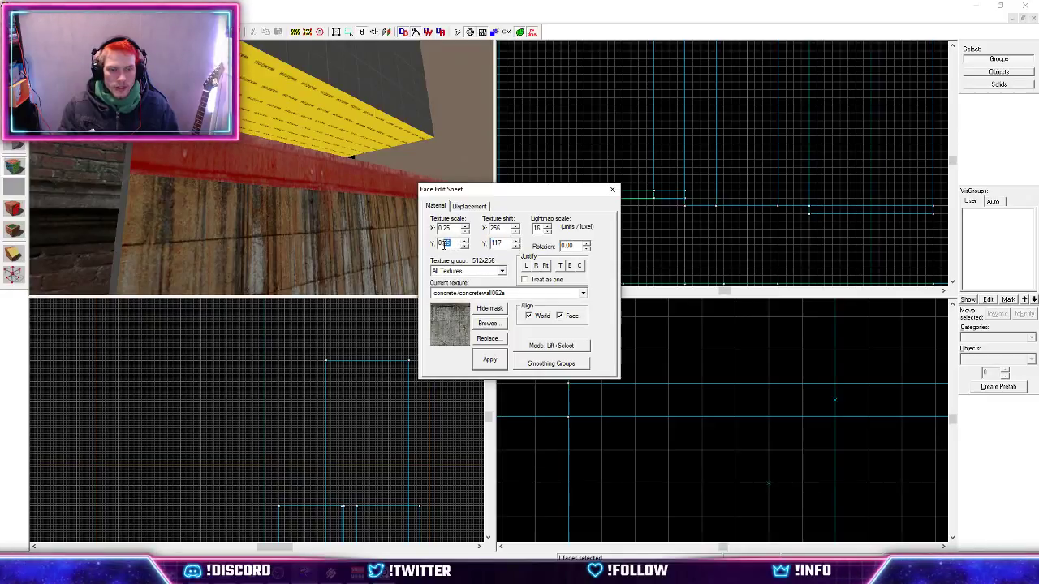
{"action": "left_click", "coordinate": [490, 361]}
{"action": "left_click", "coordinate": [560, 266]}
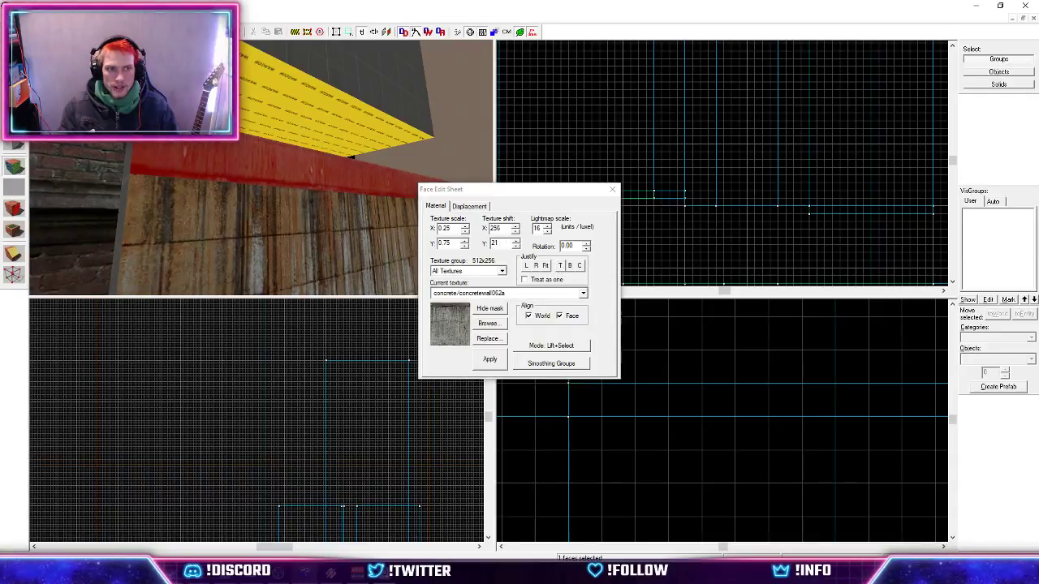
Wrap the front-face textures of the strip and the block below it around onto their adjoining end faces.
{"action": "key", "text": "shift+a"}
{"action": "key", "text": "d"}
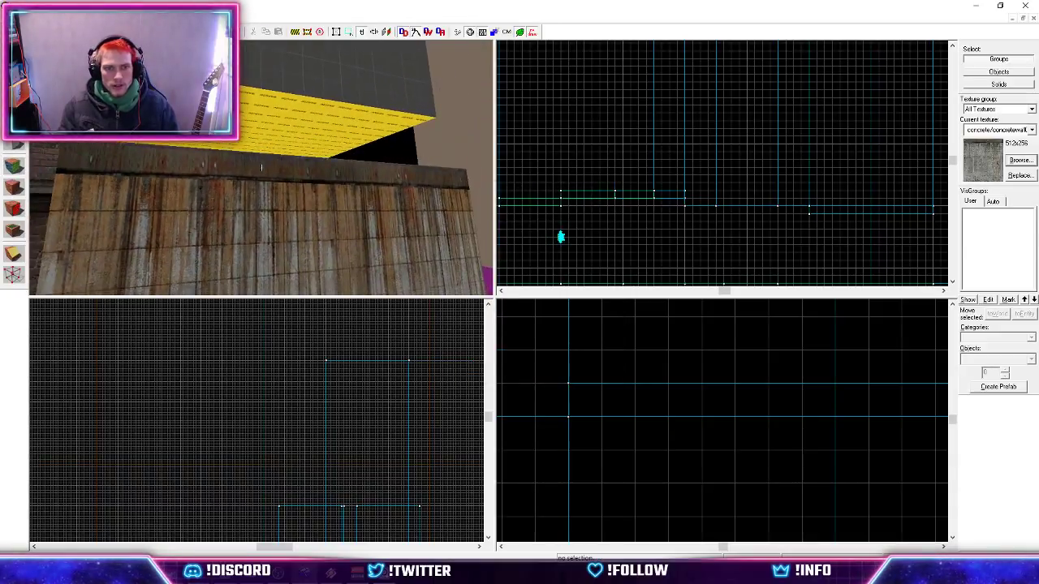
{"action": "key", "text": "w"}
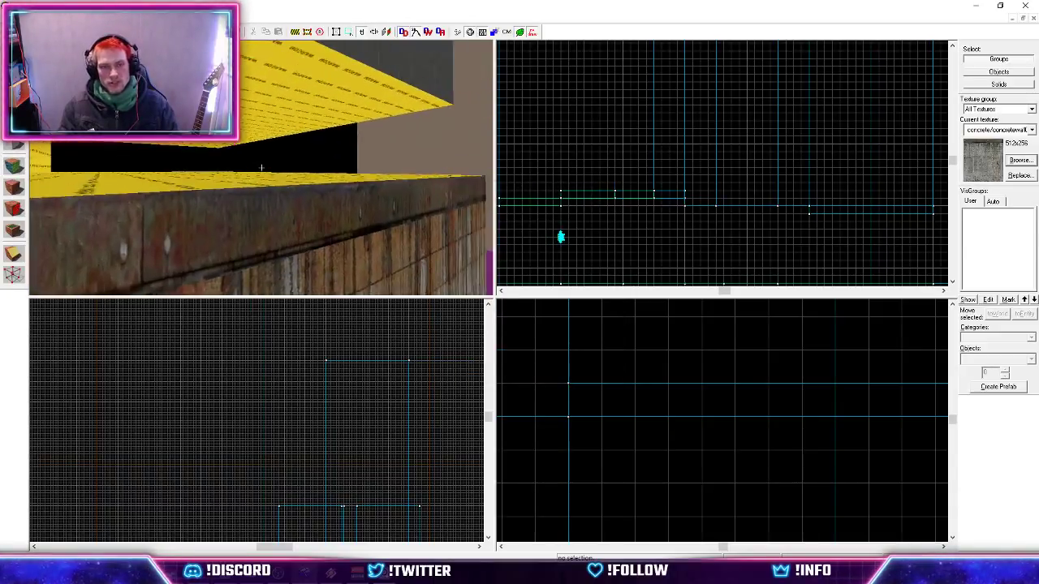
{"action": "key", "text": "s"}
{"action": "key", "text": "a"}
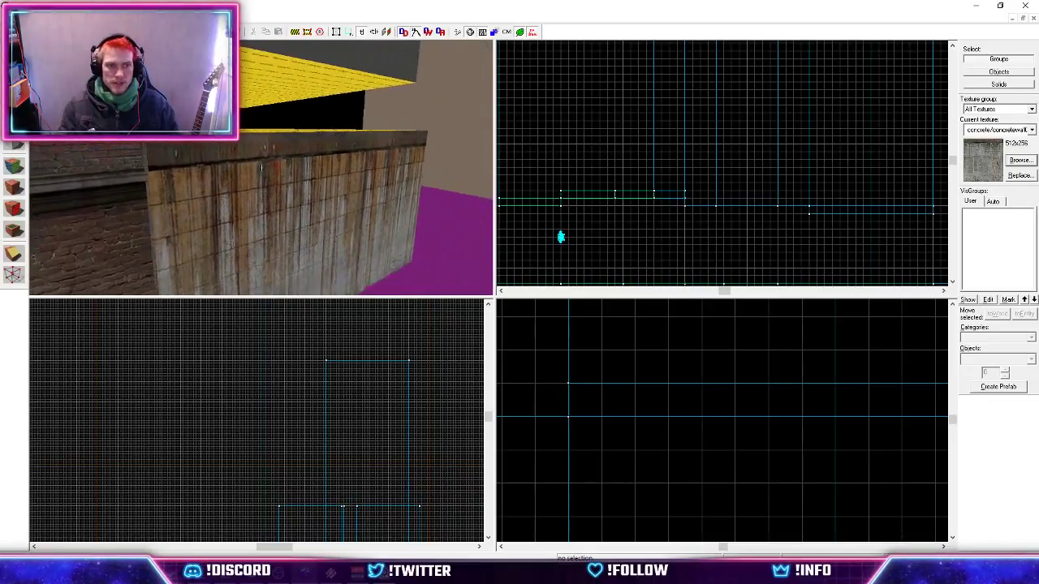
{"action": "key", "text": "w"}
{"action": "key", "text": "z"}
{"action": "key", "text": "shift+a"}
{"action": "left_click", "coordinate": [185, 172]}
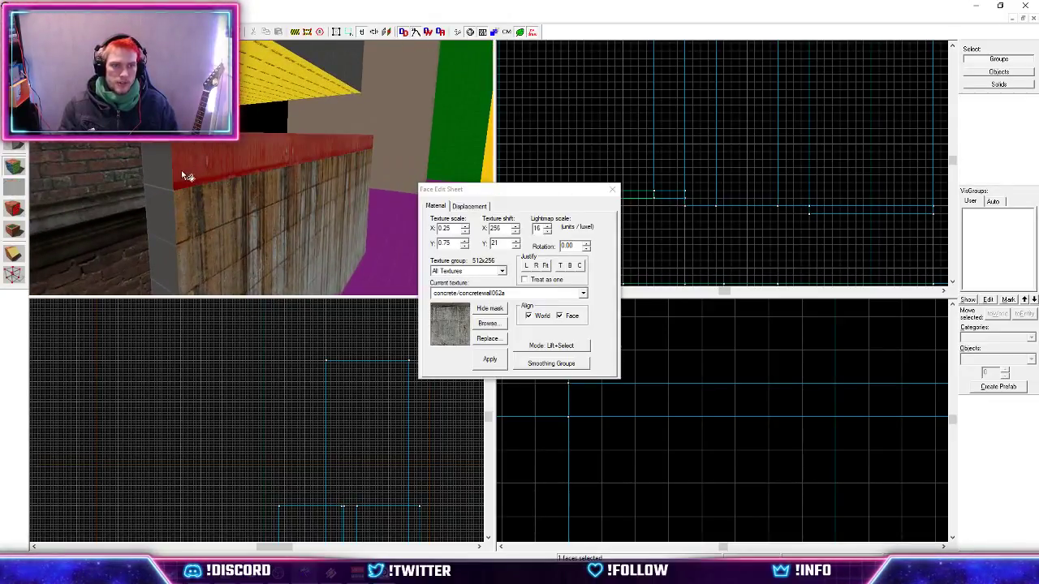
{"action": "right_click", "coordinate": [169, 168]}
{"action": "left_click", "coordinate": [197, 219]}
{"action": "right_click", "coordinate": [165, 225]}
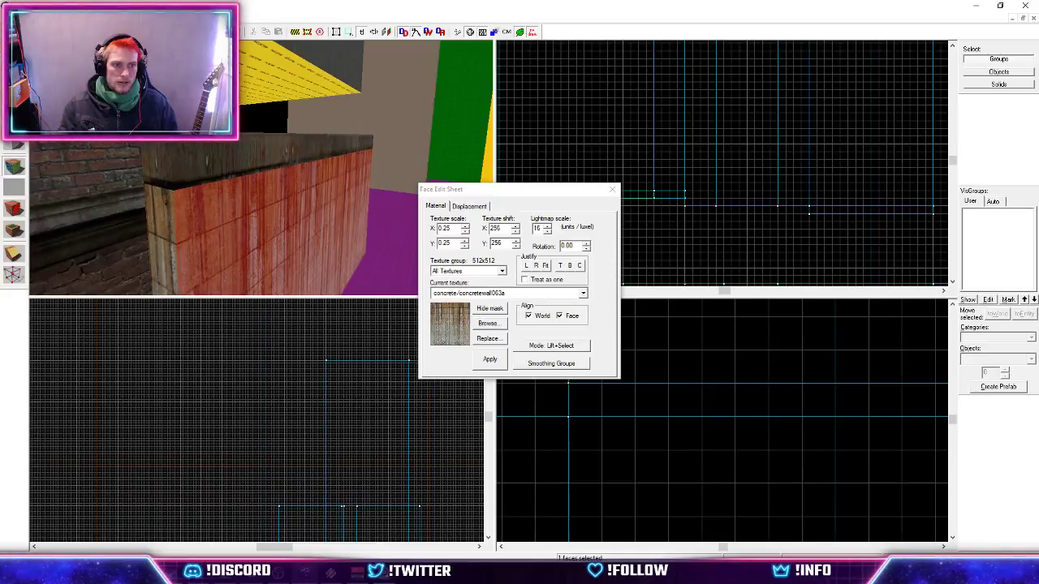
Copy the dev-textured block above down onto the strip and trim the copy's height to fill the gap between them.
{"action": "key", "text": "shift+a"}
{"action": "key", "text": "z"}
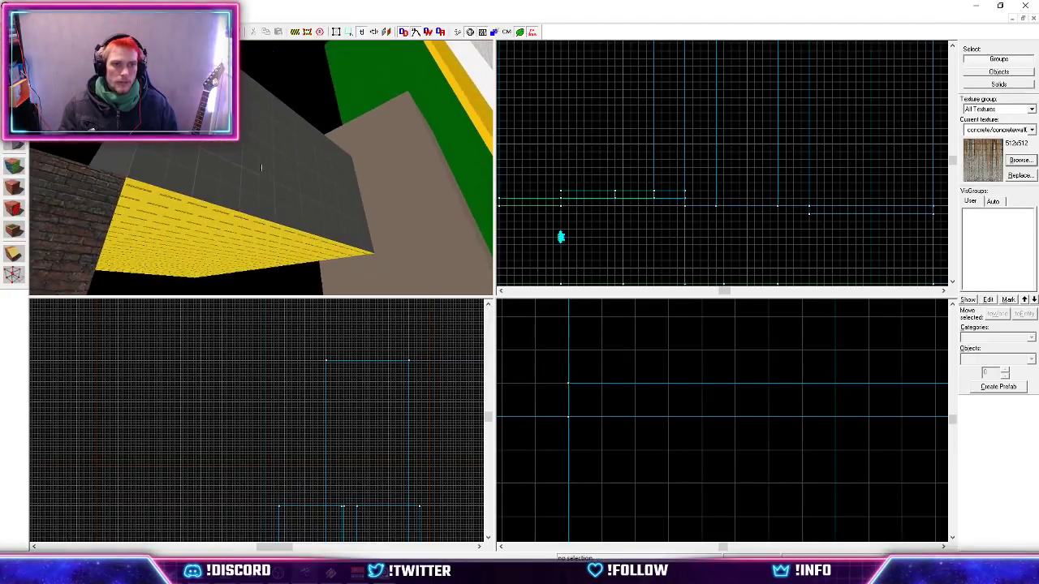
{"action": "key", "text": "z"}
{"action": "left_click", "coordinate": [246, 193]}
{"action": "scroll", "coordinate": [721, 400], "scroll_direction": "down", "scroll_amount": 2}
{"action": "scroll", "coordinate": [740, 349], "scroll_direction": "up", "scroll_amount": 4}
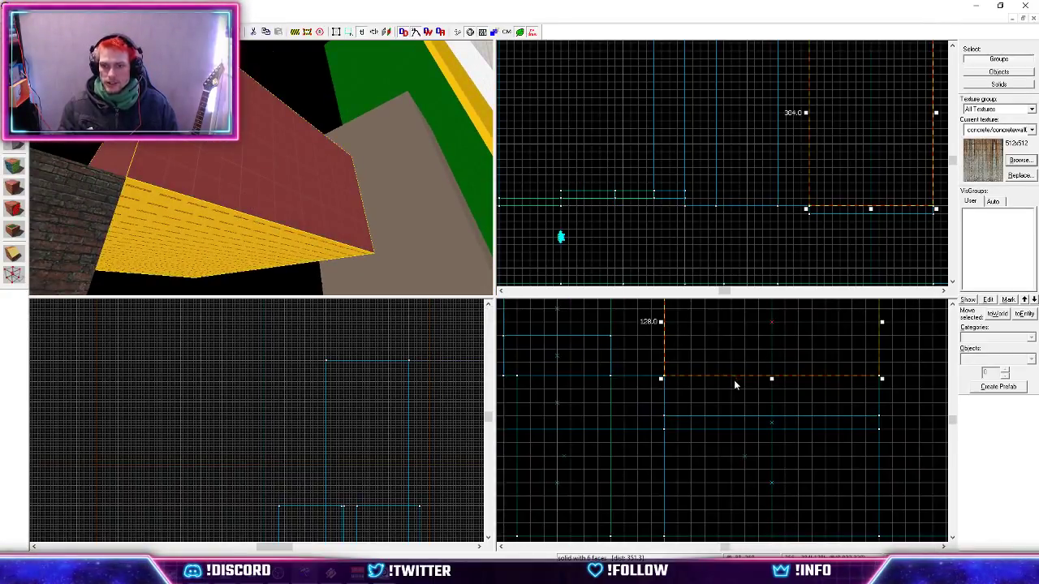
{"action": "left_click_drag", "start_coordinate": [744, 356], "coordinate": [746, 389]}
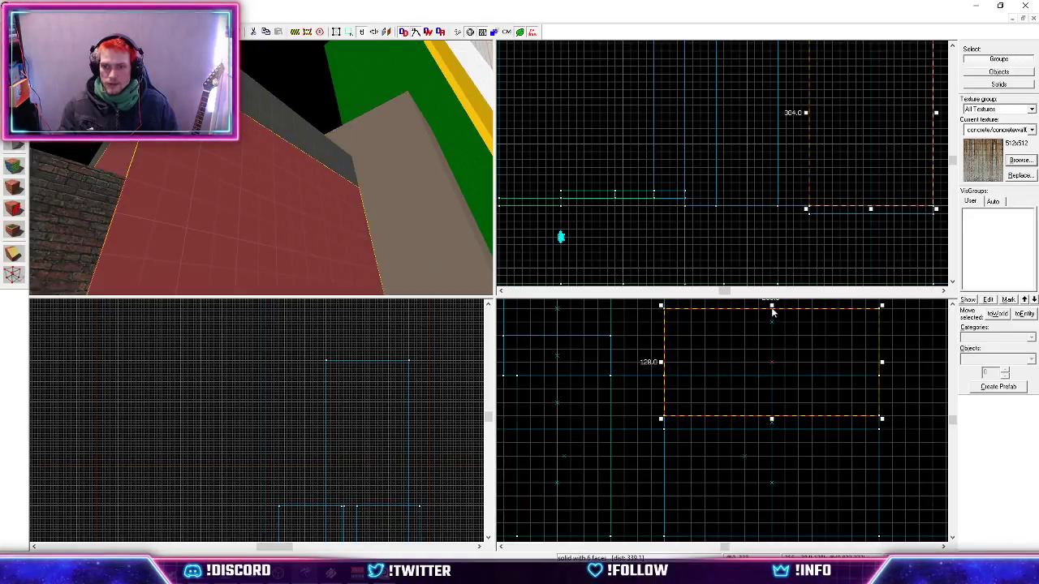
{"action": "left_click_drag", "start_coordinate": [772, 306], "coordinate": [768, 372]}
Apply concrete/concretewall062a to the front face of the gap-filling block and justify it to the bottom.
{"action": "key", "text": "shift+a"}
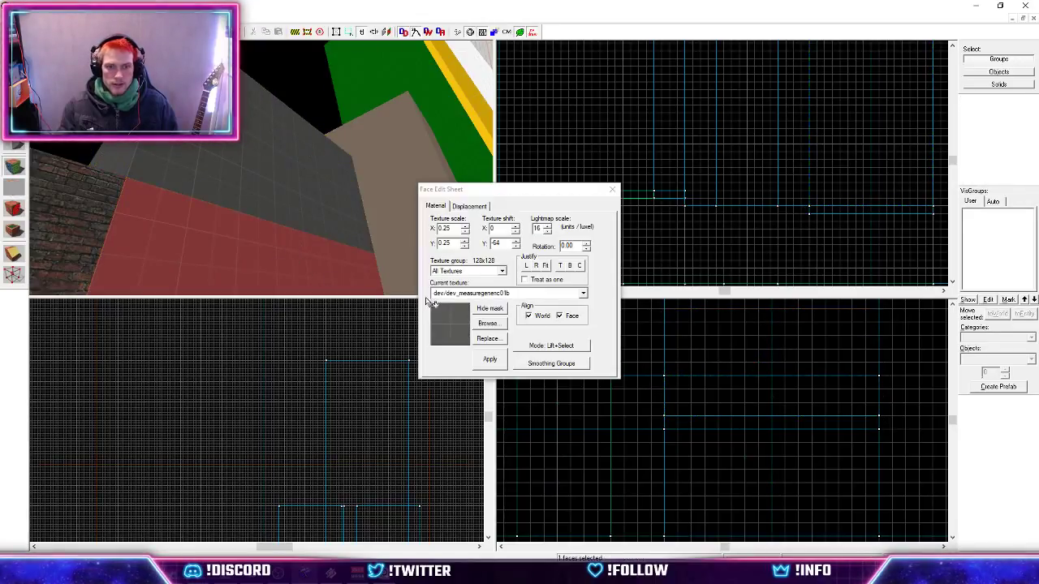
{"action": "left_click", "coordinate": [487, 324]}
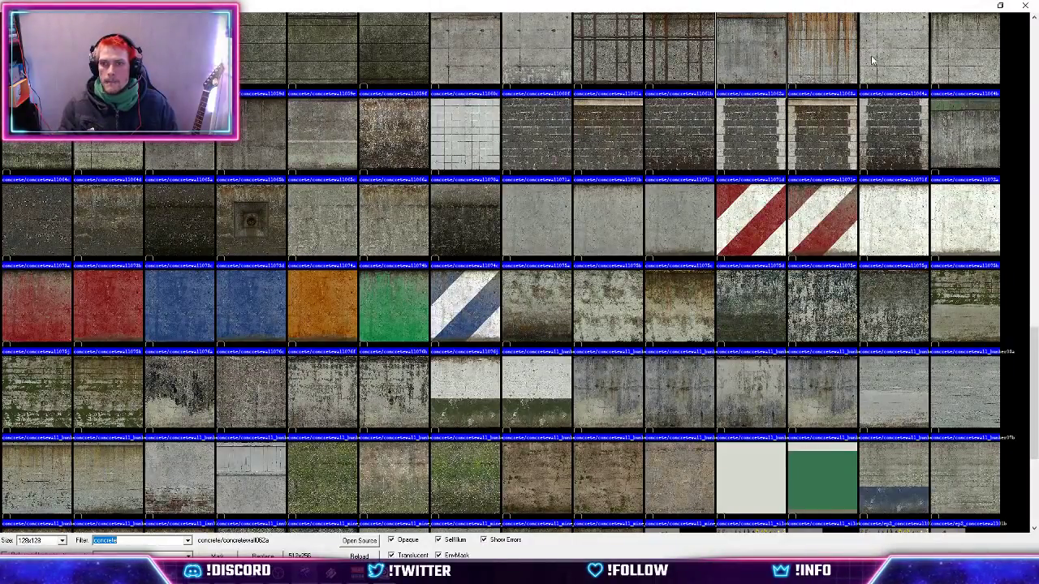
{"action": "double_click", "coordinate": [759, 48]}
{"action": "left_click", "coordinate": [502, 354]}
{"action": "key", "text": "z"}
{"action": "key", "text": "z"}
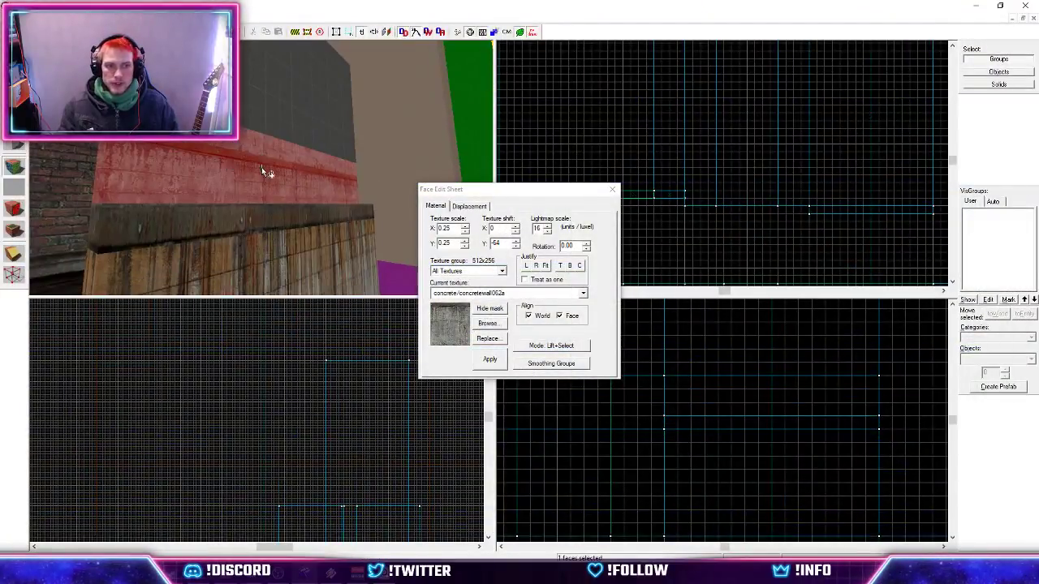
{"action": "left_click", "coordinate": [571, 267]}
Try continuing the concrete texture from the gap-filling block onto the front face of the block above.
{"action": "key", "text": "z"}
{"action": "right_click", "coordinate": [261, 167]}
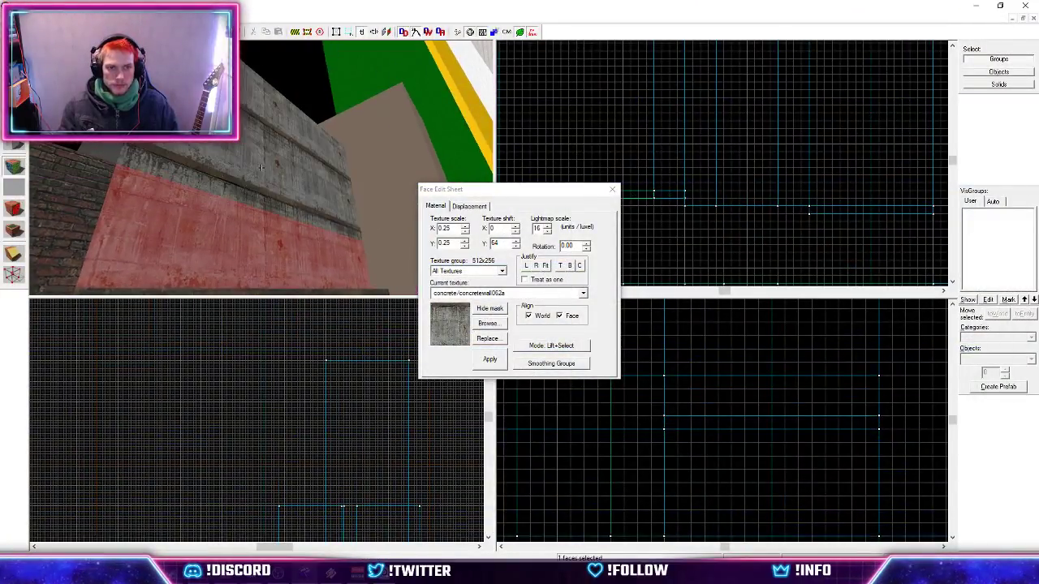
{"action": "key", "text": "ctrl+z"}
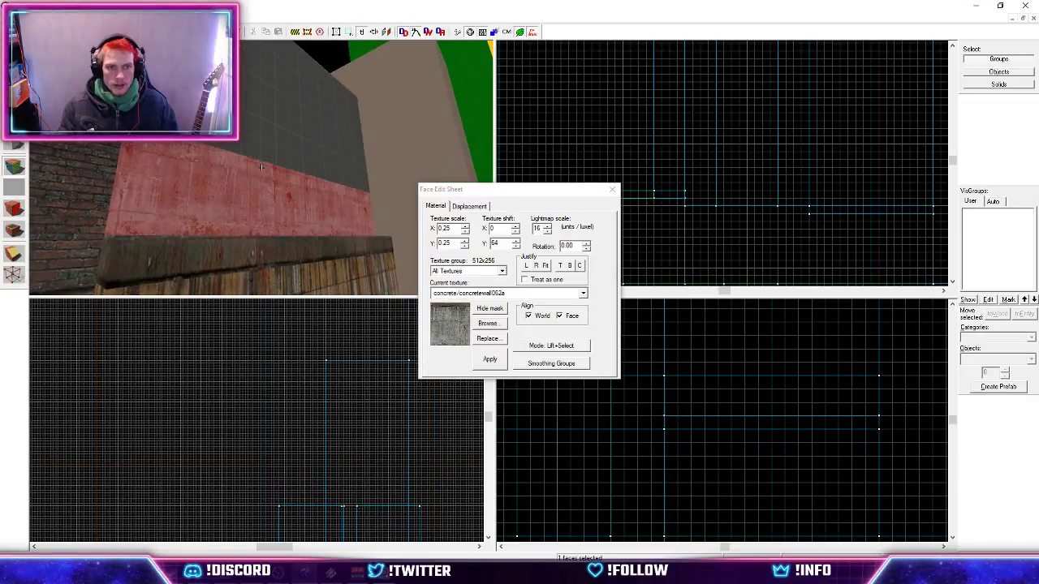
Continue concrete/concretewall062a seamlessly from the gap-filling block onto the front face of the upper block.
{"action": "key", "text": "z"}
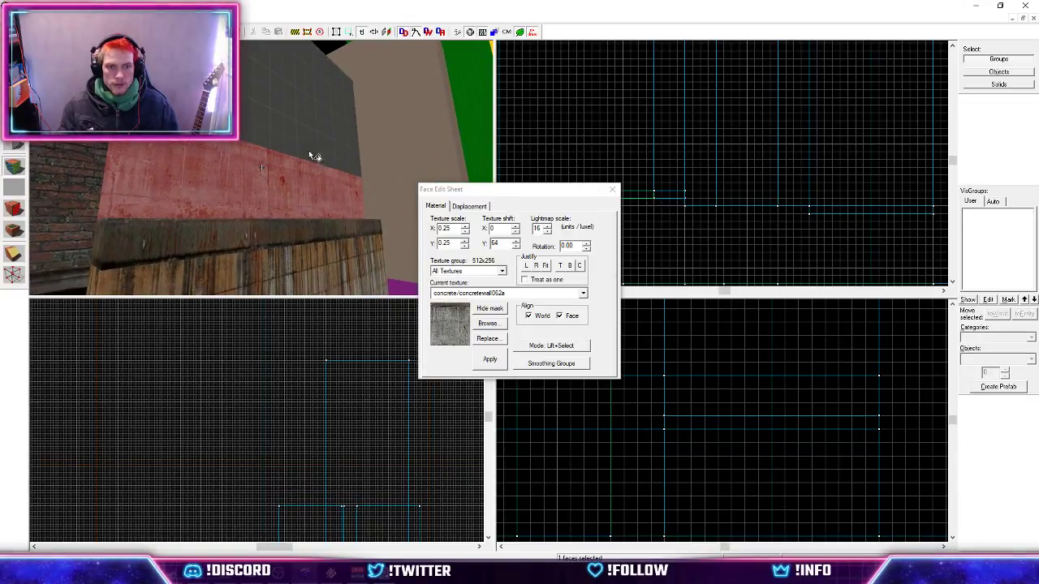
{"action": "right_click", "coordinate": [288, 137]}
{"action": "key", "text": "z"}
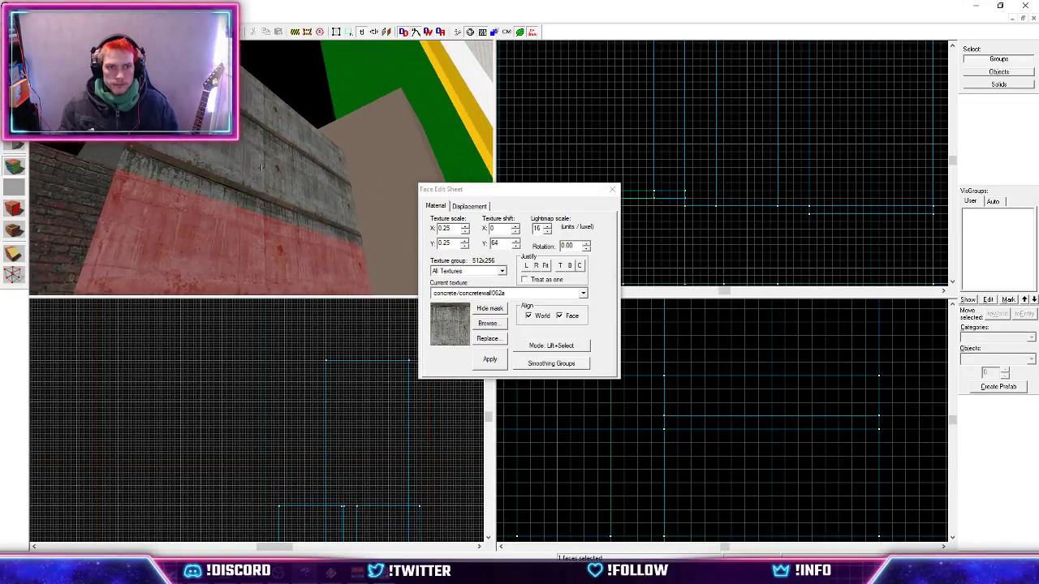
{"action": "key", "text": "z"}
Check the upper concrete block's face texture settings and look along the alley at the concrete facade and the white walls opposite.
{"action": "left_click", "coordinate": [14, 58]}
{"action": "left_click", "coordinate": [178, 144]}
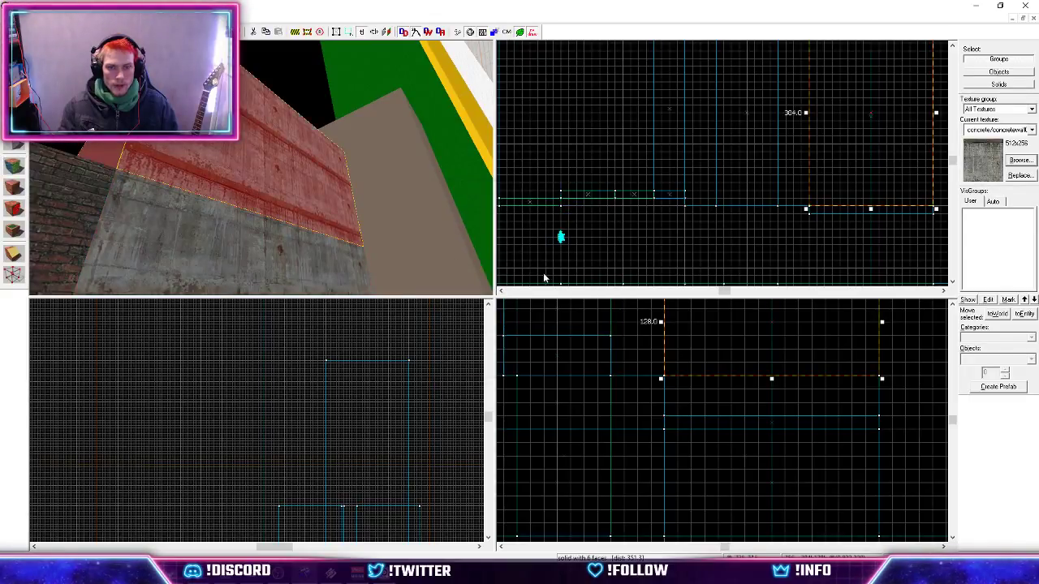
{"action": "key", "text": "shift+a"}
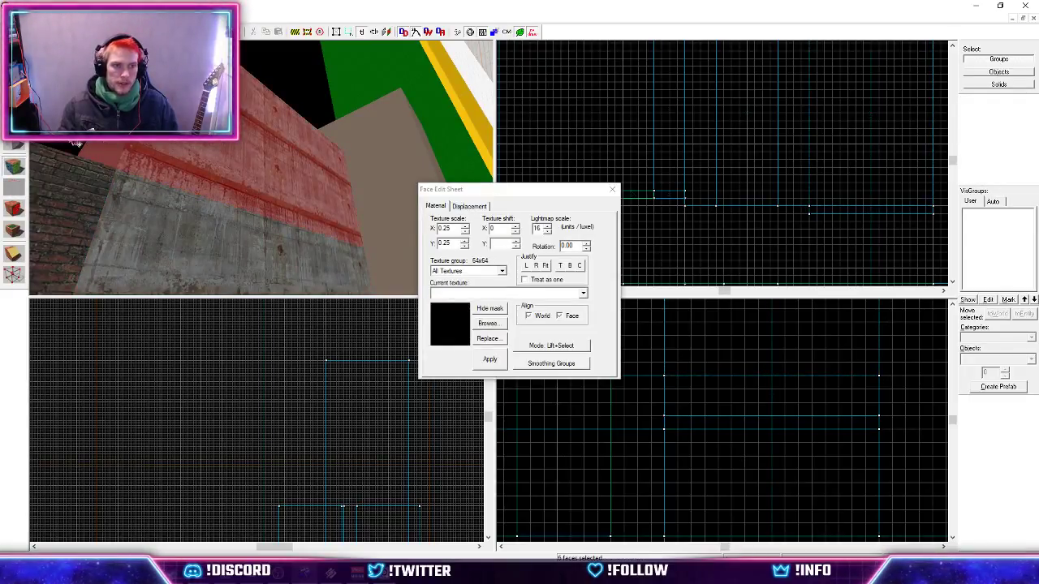
{"action": "key", "text": "shift+s"}
{"action": "key", "text": "shift+a"}
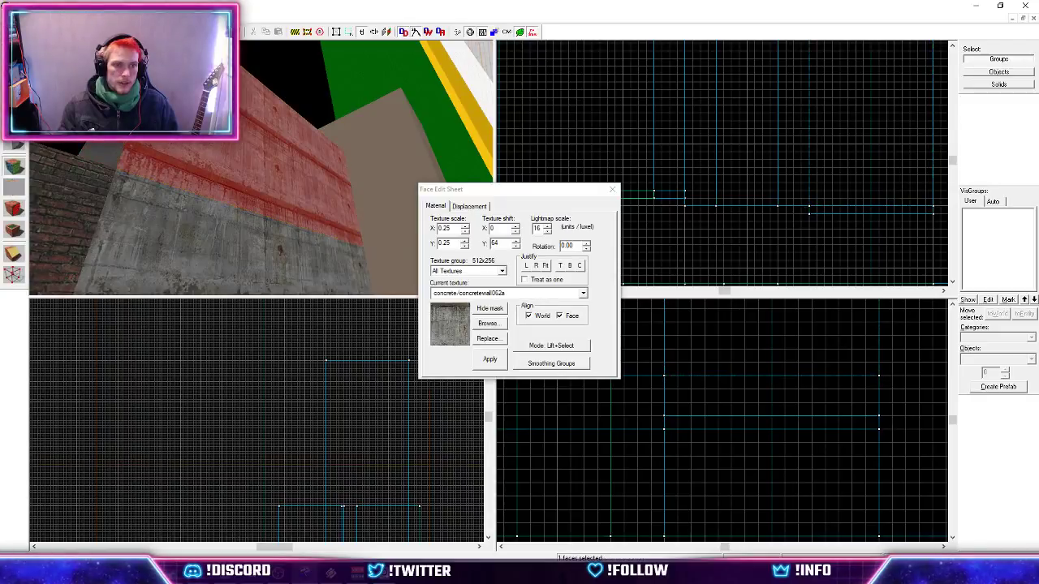
{"action": "key", "text": "shift+s"}
{"action": "key", "text": "z"}
{"action": "key", "text": "s"}
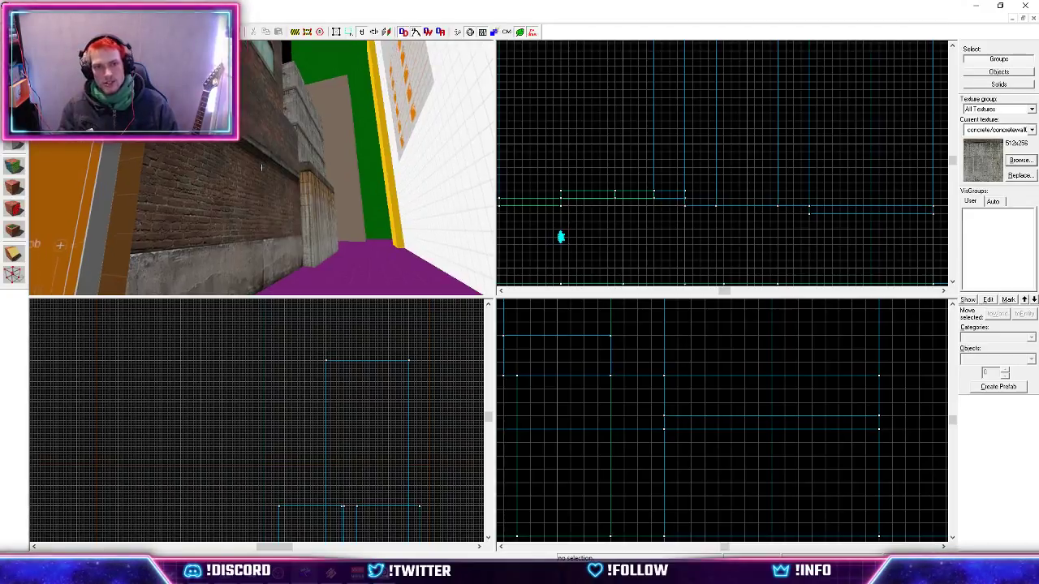
{"action": "key", "text": "w"}
{"action": "key", "text": "w"}
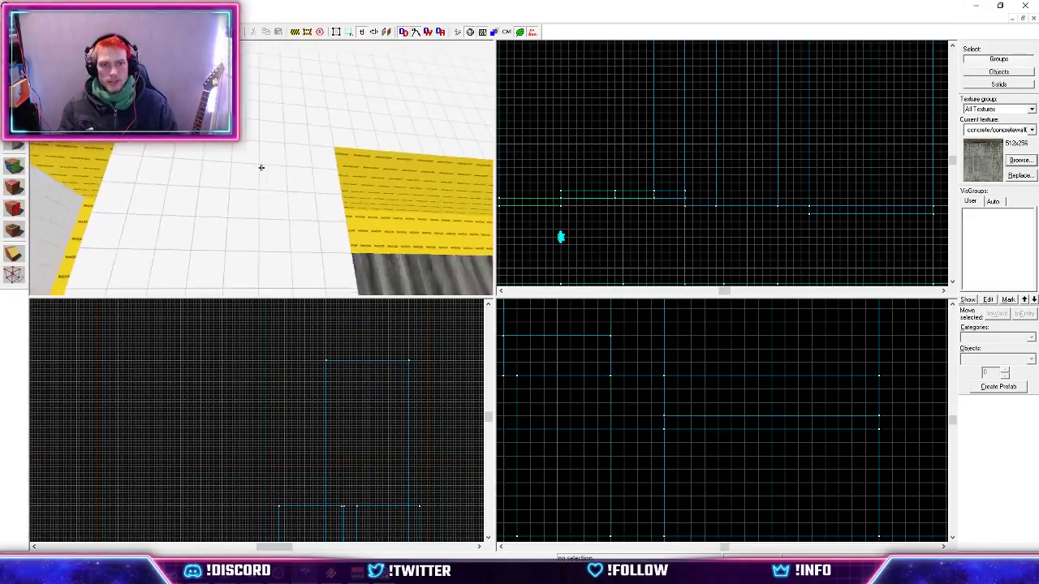
{"action": "key", "text": "w"}
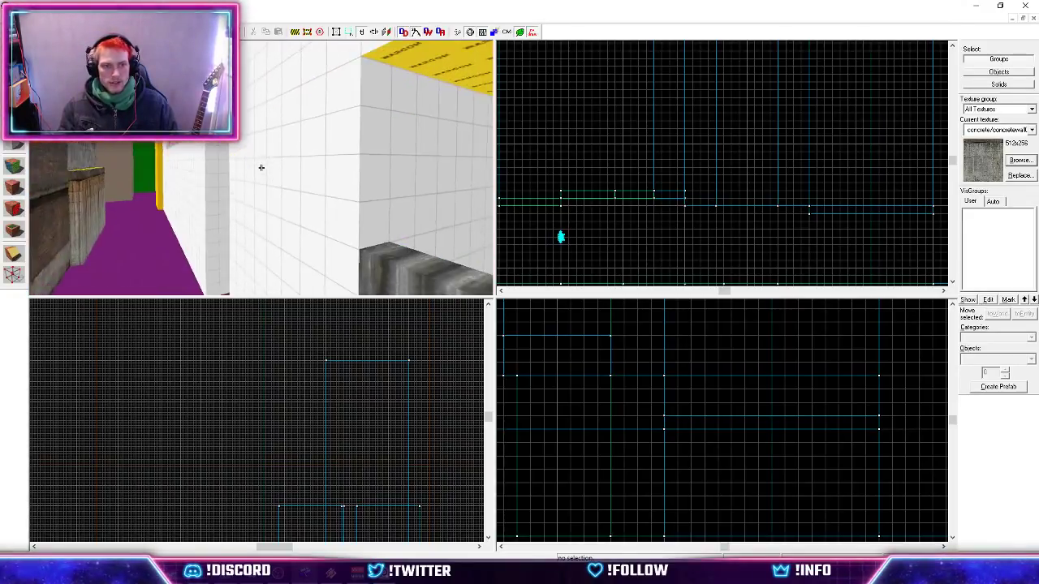
Select the alley-facing face of the white lower block and browse the wall textures for it.
{"action": "key", "text": "z"}
{"action": "key", "text": "shift+a"}
{"action": "left_click", "coordinate": [266, 186]}
{"action": "left_click", "coordinate": [486, 325]}
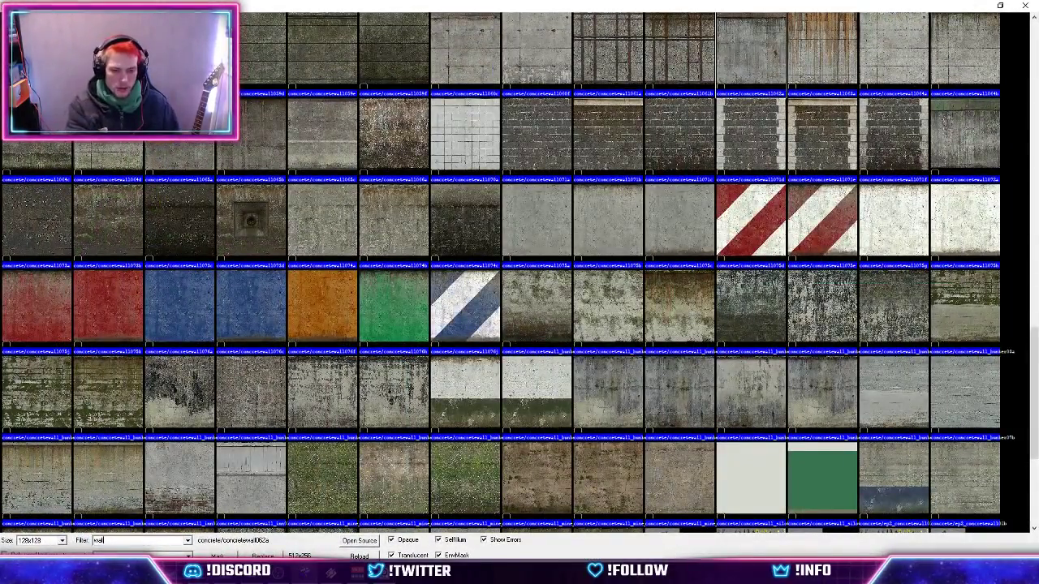
{"action": "scroll", "coordinate": [477, 197], "scroll_direction": "up", "scroll_amount": 15}
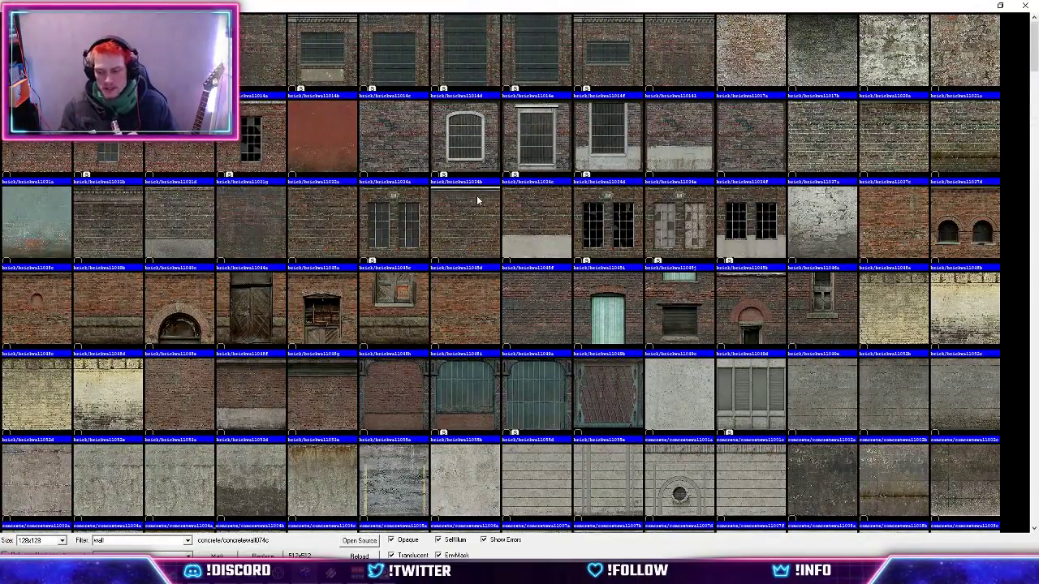
{"action": "scroll", "coordinate": [477, 201], "scroll_direction": "down", "scroll_amount": 5}
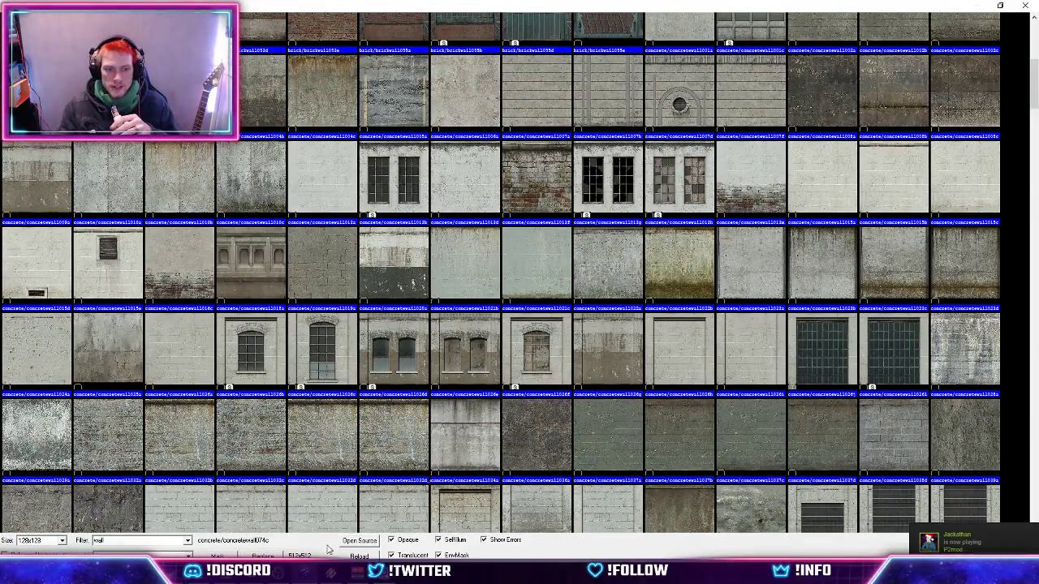
Examine the tiled building and the roller shutters along the alley in the reference photo.
{"action": "left_click", "coordinate": [385, 575]}
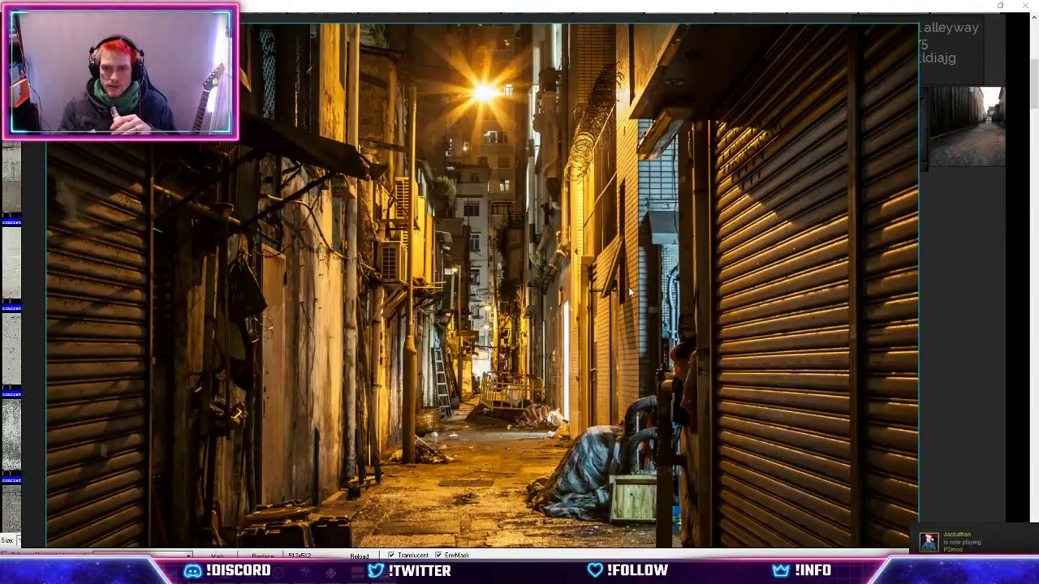
{"action": "scroll", "coordinate": [630, 291], "scroll_direction": "up", "scroll_amount": 3}
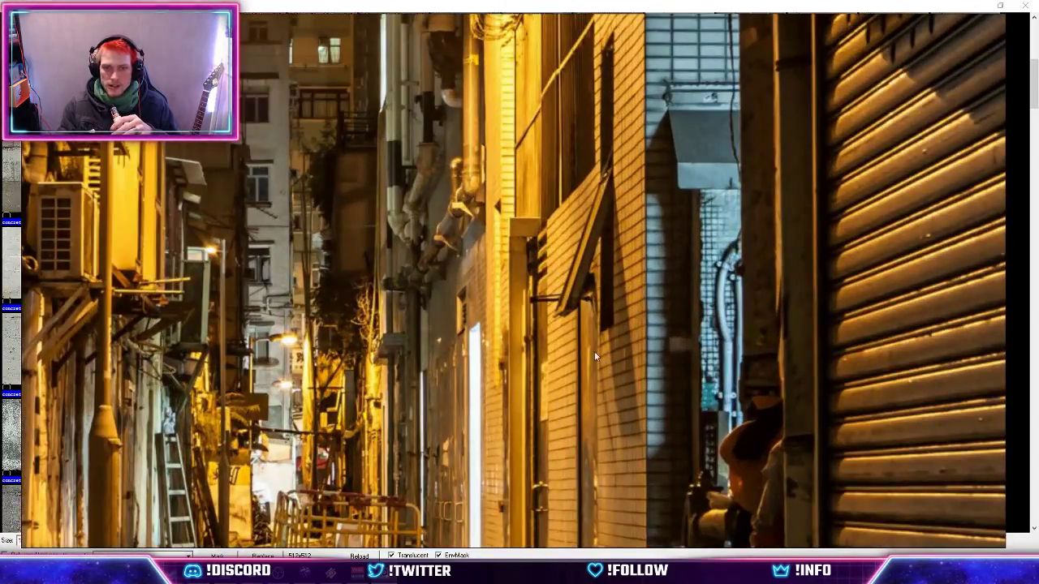
{"action": "scroll", "coordinate": [590, 423], "scroll_direction": "down", "scroll_amount": 2}
{"action": "middle_click_drag", "start_coordinate": [586, 259], "coordinate": [481, 225]}
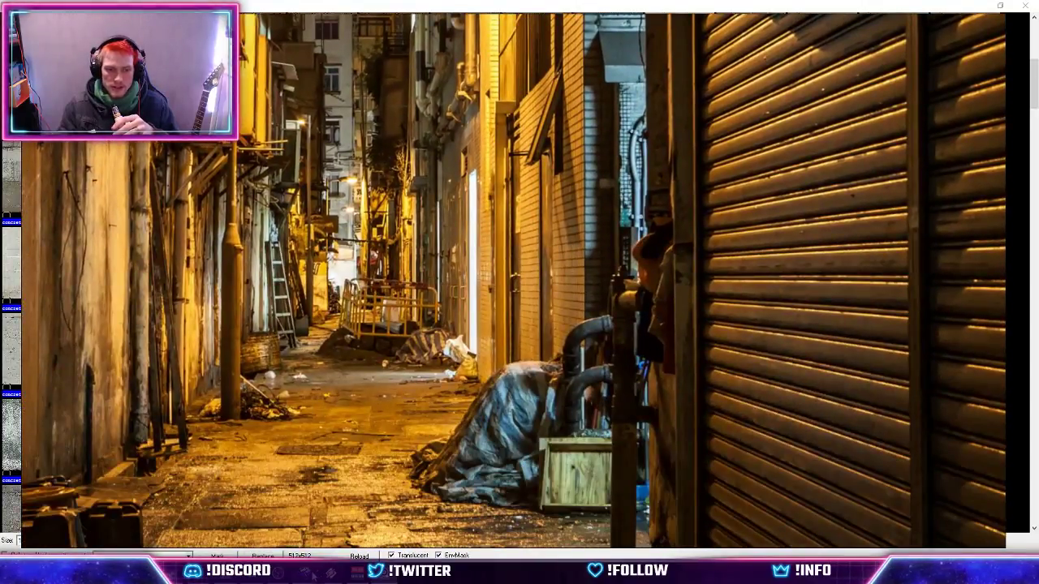
{"action": "key", "text": "alt+Tab"}
Look through the brick and concrete wall textures for a facade that suits the selected block.
{"action": "scroll", "coordinate": [566, 312], "scroll_direction": "down", "scroll_amount": 4}
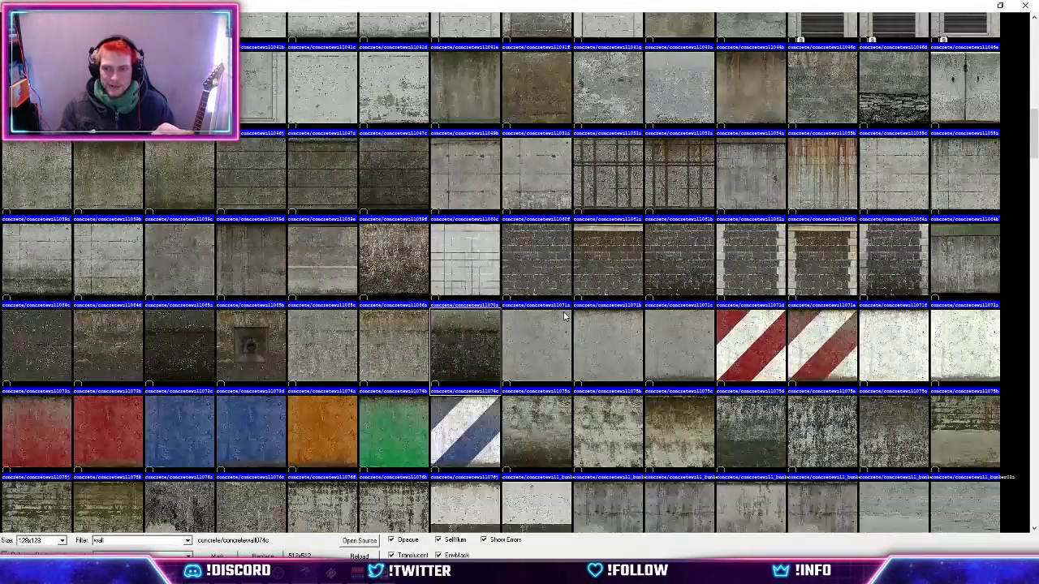
{"action": "scroll", "coordinate": [566, 317], "scroll_direction": "down", "scroll_amount": 3}
{"action": "scroll", "coordinate": [565, 317], "scroll_direction": "down", "scroll_amount": 3}
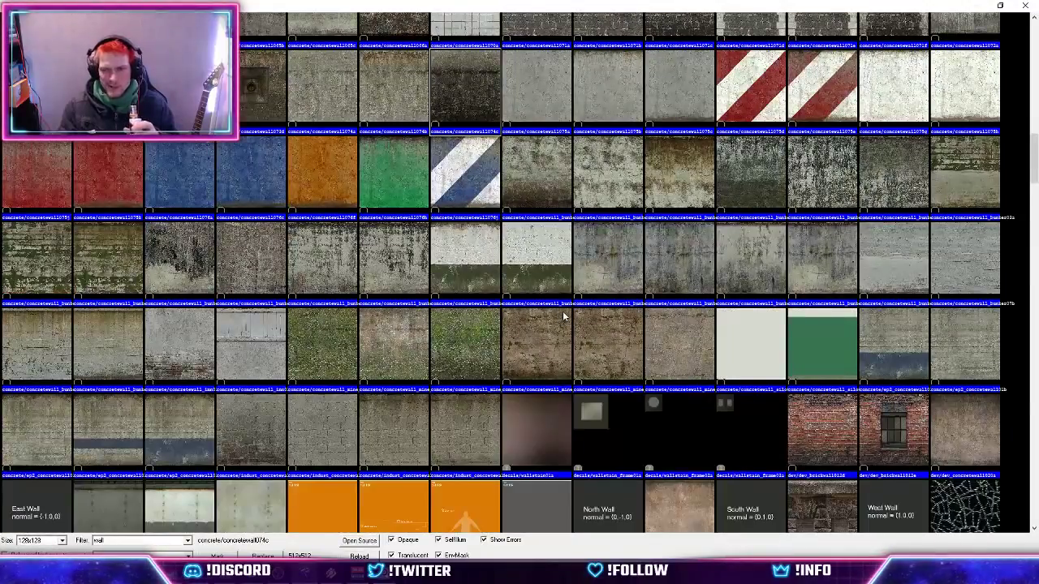
{"action": "scroll", "coordinate": [566, 317], "scroll_direction": "down", "scroll_amount": 2}
{"action": "scroll", "coordinate": [566, 317], "scroll_direction": "down", "scroll_amount": 6}
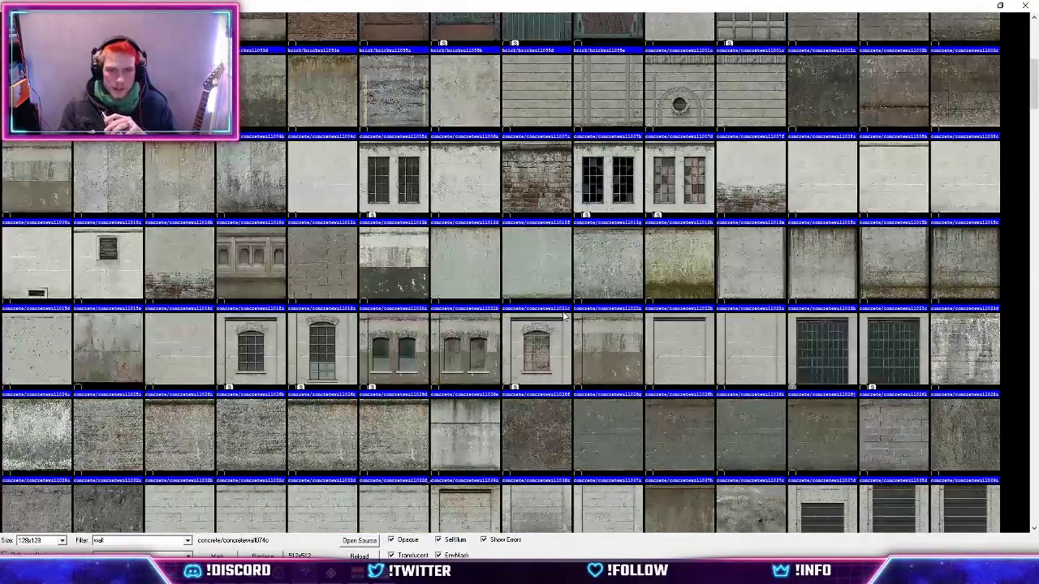
{"action": "scroll", "coordinate": [560, 318], "scroll_direction": "down", "scroll_amount": 2}
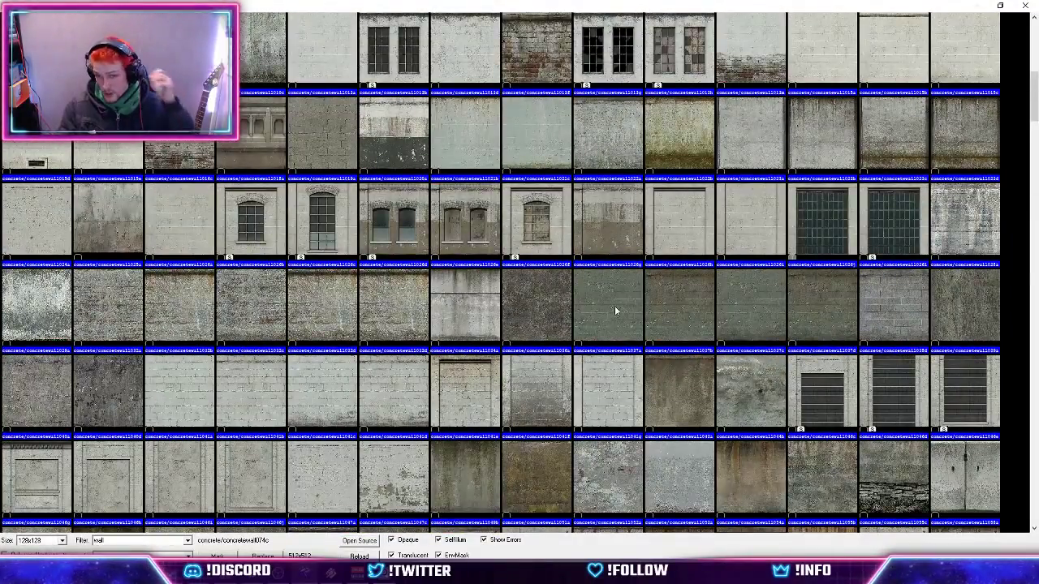
{"action": "scroll", "coordinate": [621, 312], "scroll_direction": "up", "scroll_amount": 2}
{"action": "scroll", "coordinate": [659, 317], "scroll_direction": "up", "scroll_amount": 4}
{"action": "scroll", "coordinate": [666, 312], "scroll_direction": "down", "scroll_amount": 2}
{"action": "scroll", "coordinate": [674, 312], "scroll_direction": "down", "scroll_amount": 2}
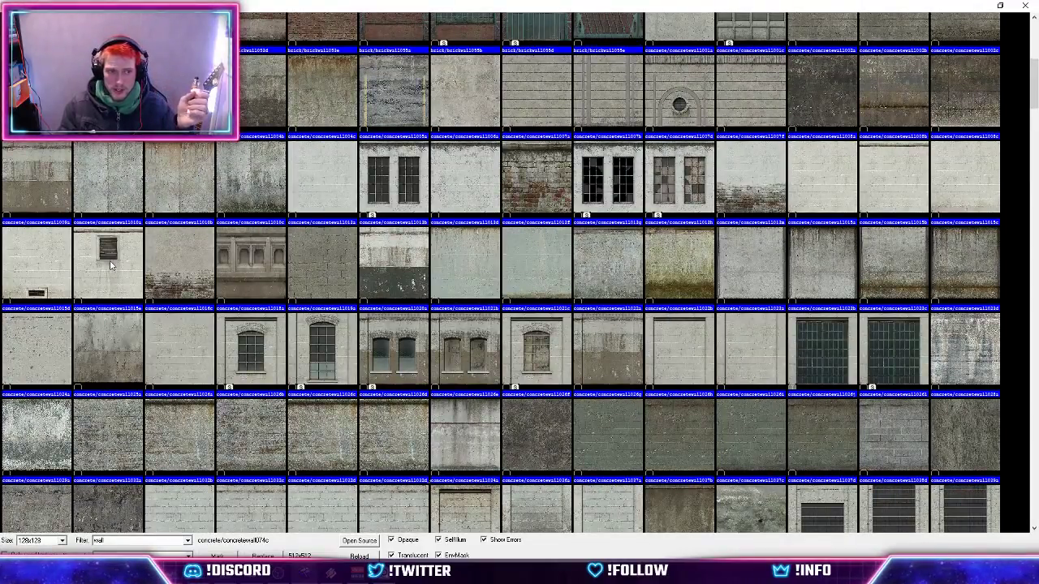
{"action": "scroll", "coordinate": [590, 242], "scroll_direction": "up", "scroll_amount": 2}
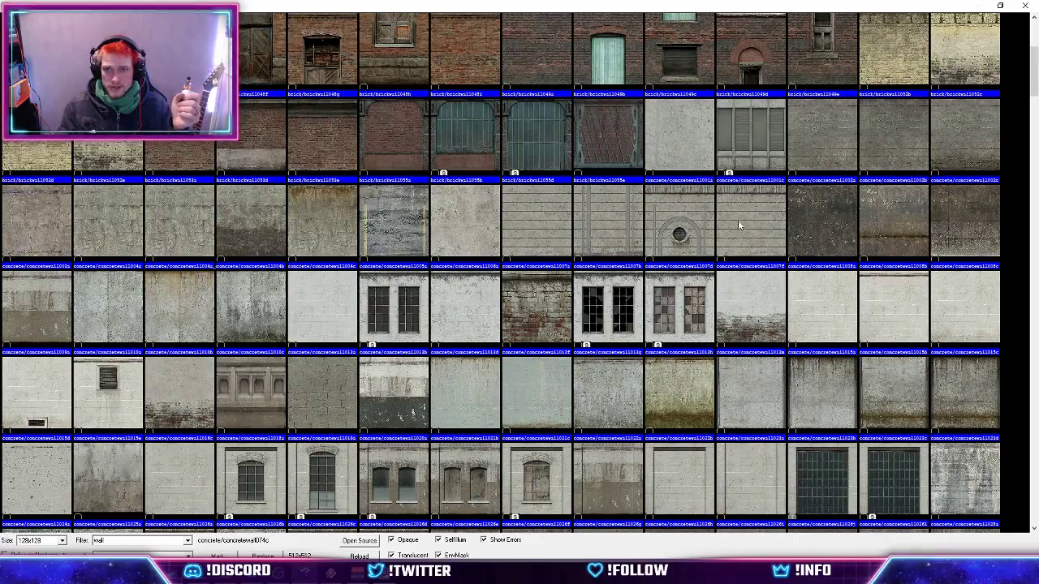
Apply concrete/concretewall007a to the selected lower block's face and justify it to the bottom.
{"action": "left_click", "coordinate": [545, 216]}
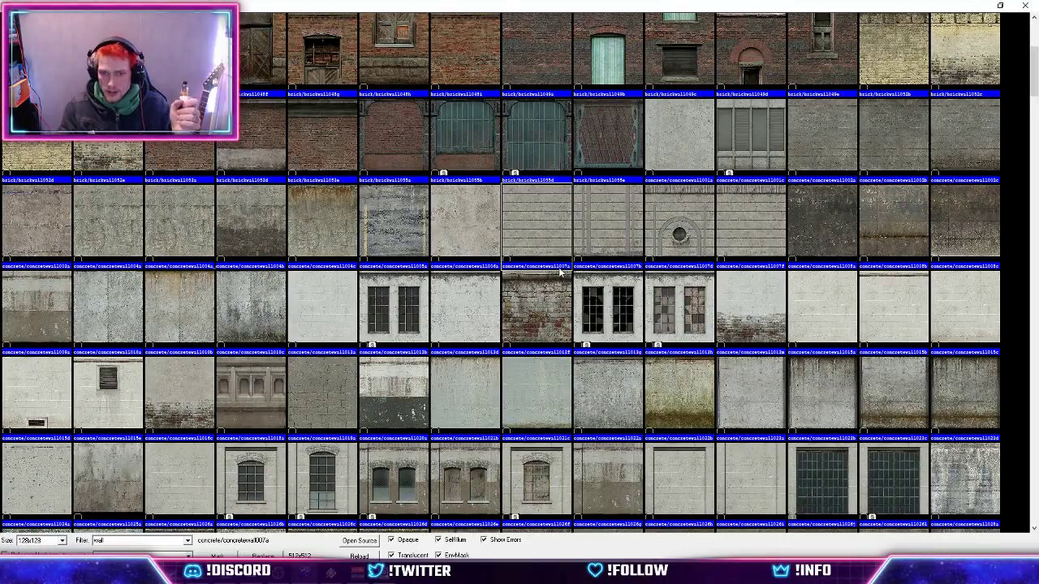
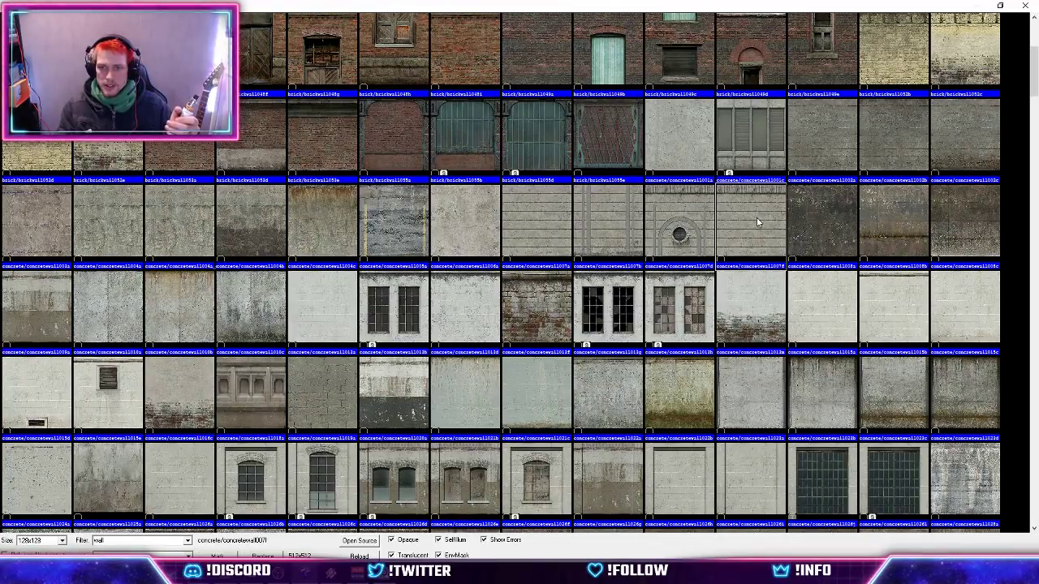
{"action": "double_click", "coordinate": [552, 220]}
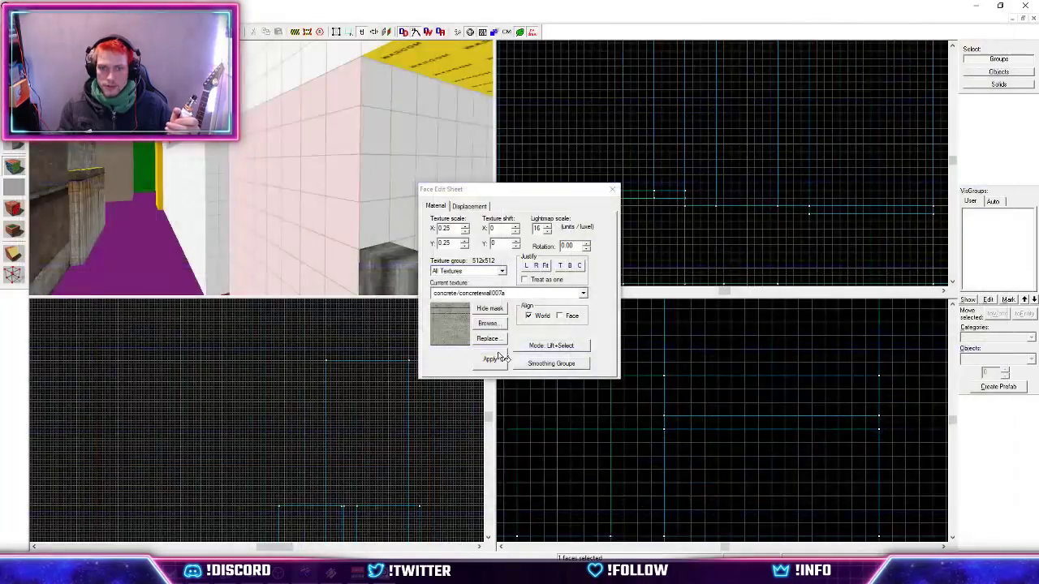
{"action": "left_click", "coordinate": [570, 267]}
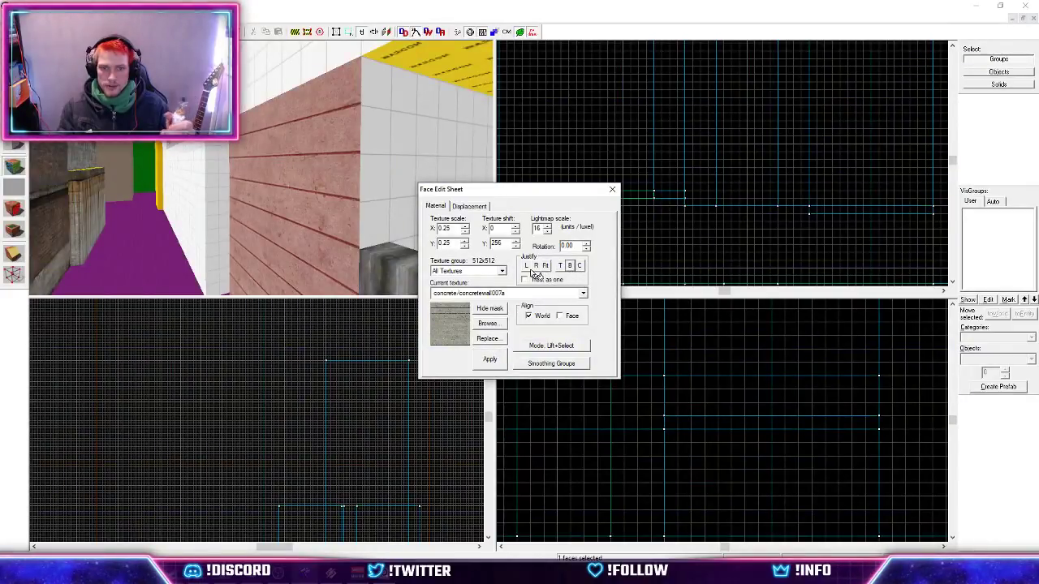
{"action": "left_click", "coordinate": [536, 267]}
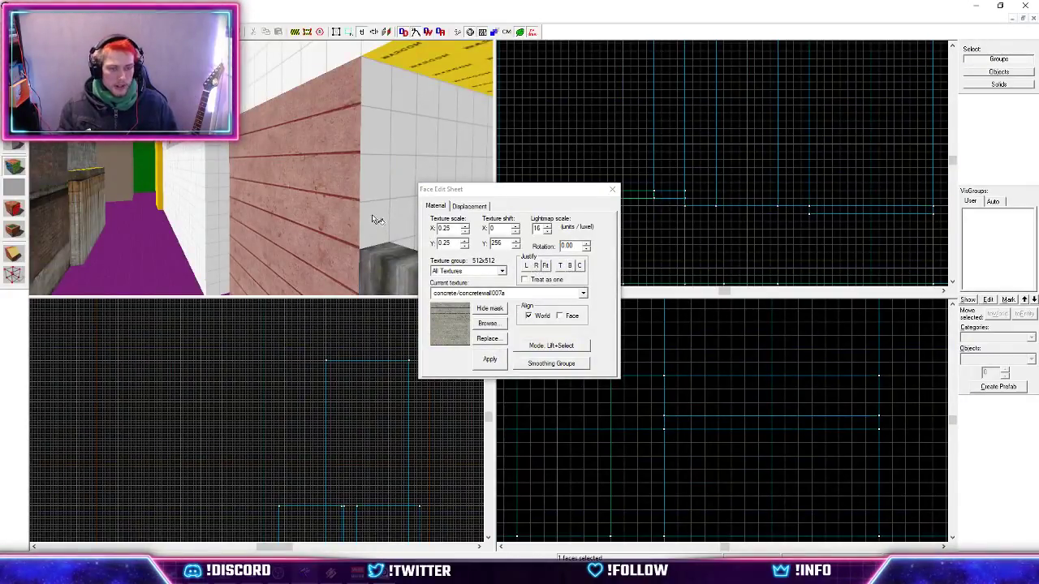
Continue concrete/concretewall007a onto the block's adjacent side and the faces of the neighbouring lower block across the recess.
{"action": "right_click", "coordinate": [377, 215]}
{"action": "key", "text": "z"}
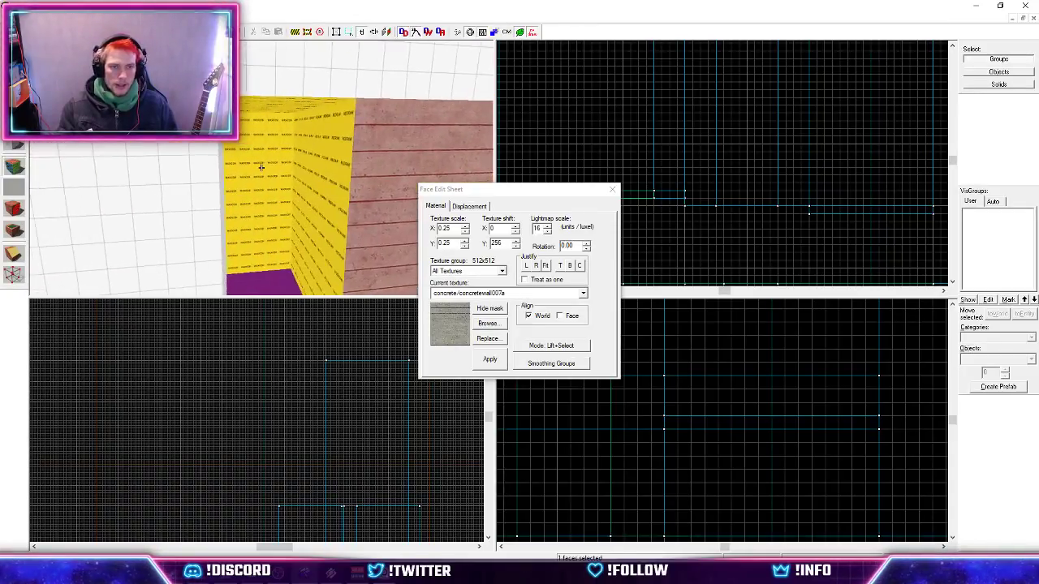
{"action": "key", "text": "z"}
{"action": "right_click_drag", "start_coordinate": [249, 178], "coordinate": [209, 193]}
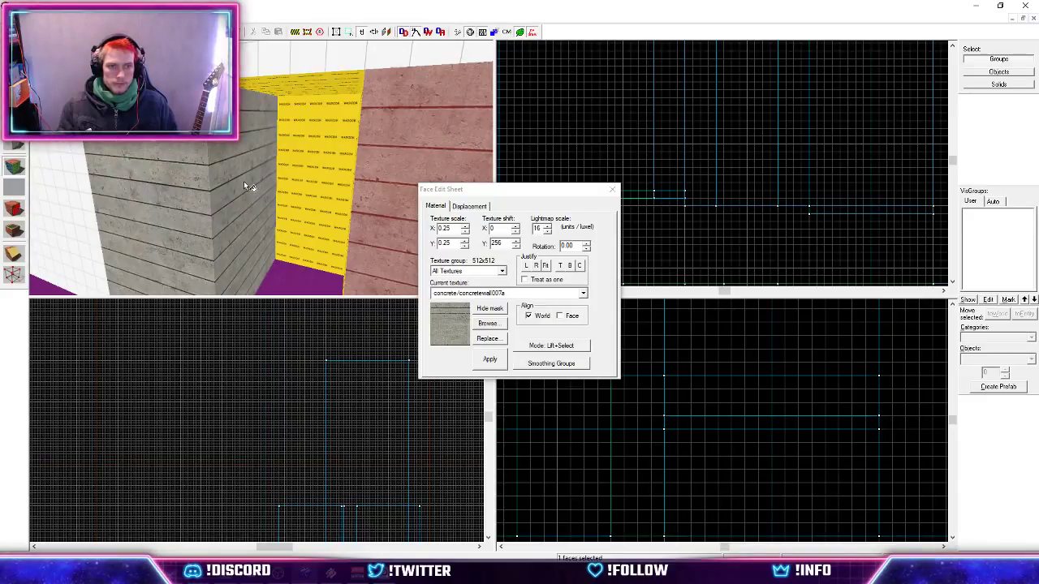
Apply concrete/concretewall007b to the alley-facing face of the neighbouring lower block beside the recess.
{"action": "left_click", "coordinate": [102, 203]}
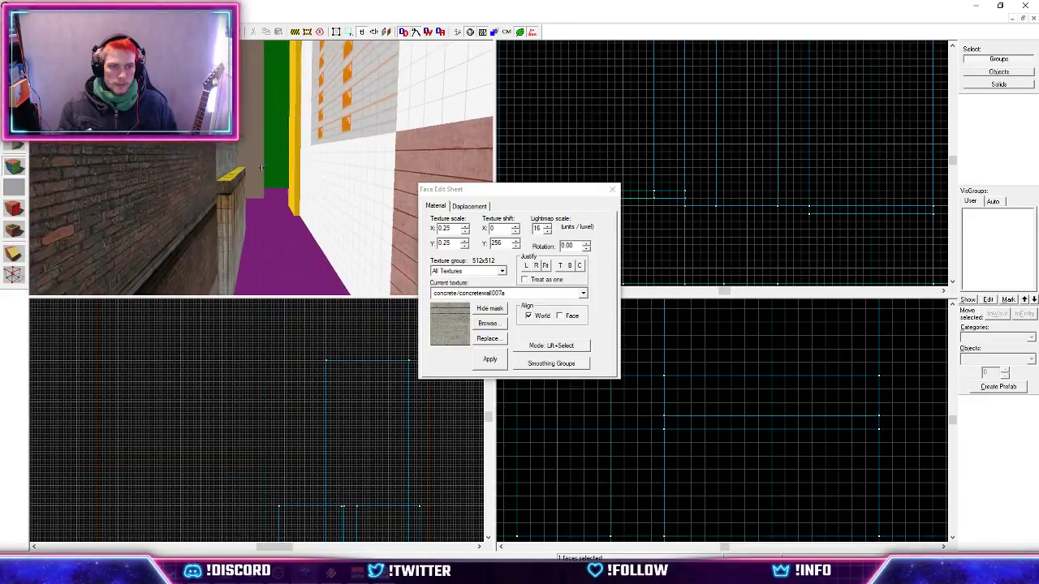
{"action": "key", "text": "z"}
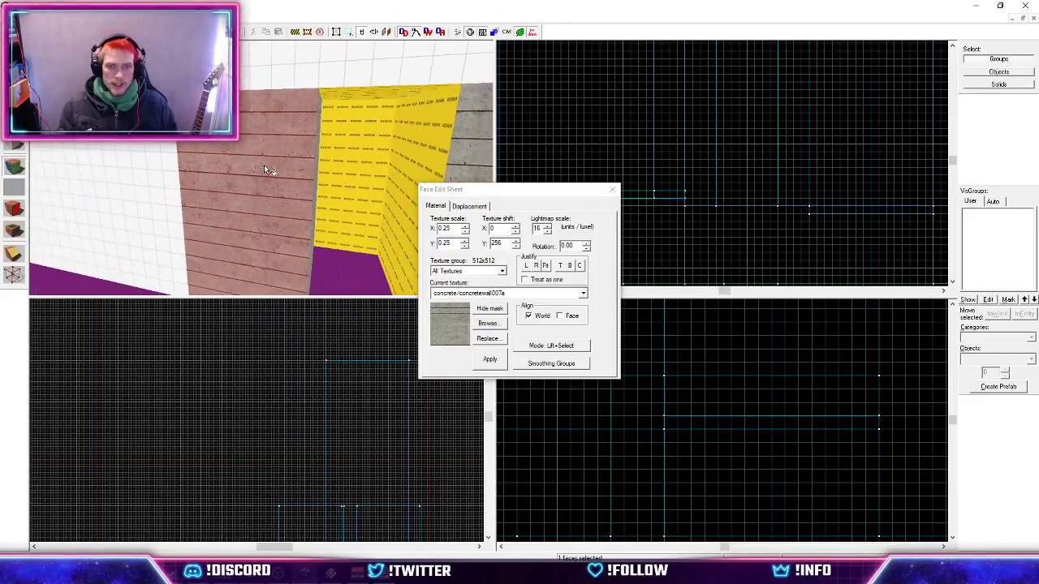
{"action": "left_click", "coordinate": [487, 323]}
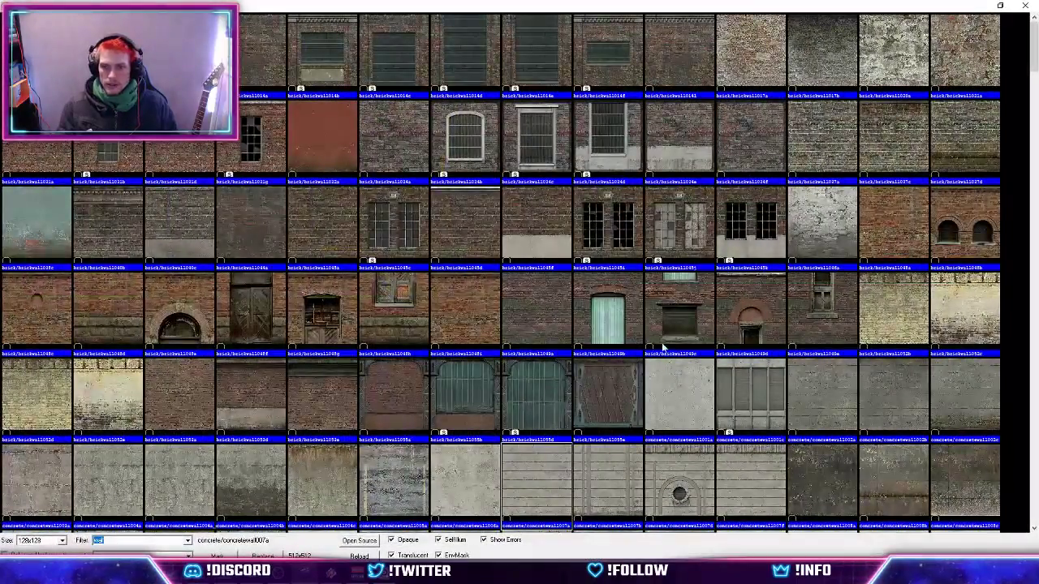
{"action": "double_click", "coordinate": [617, 474]}
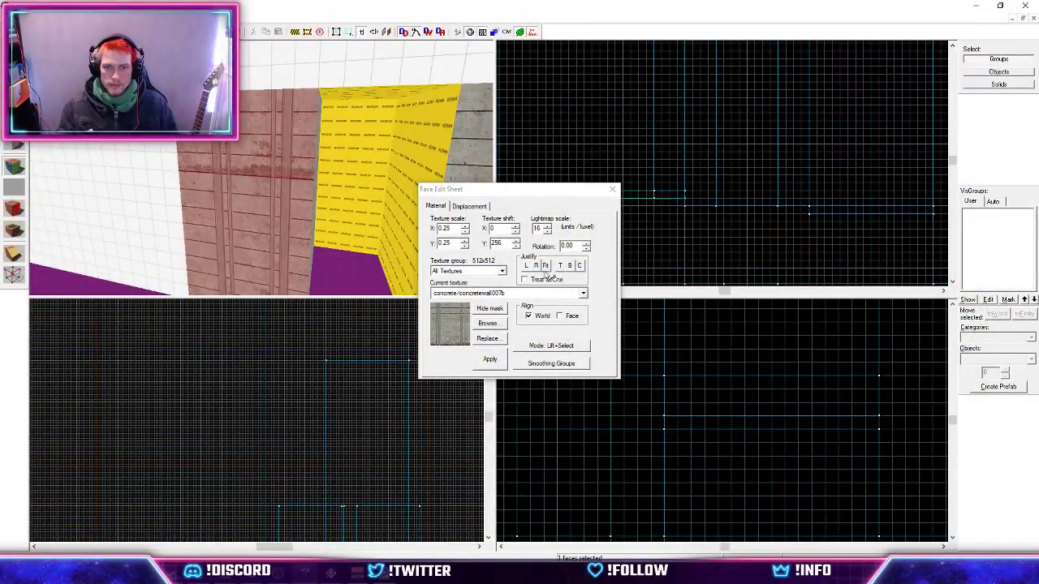
Apply concrete/concretewall007d to the large upper wall above the recesses and justify it to the left and bottom.
{"action": "key", "text": "z"}
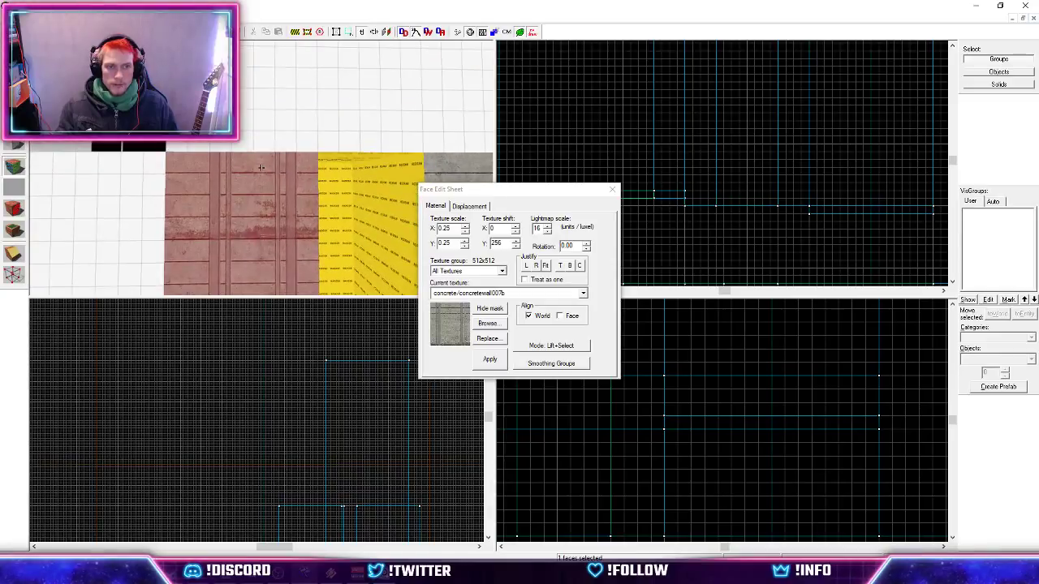
{"action": "key", "text": "z"}
{"action": "right_click", "coordinate": [267, 127]}
{"action": "key", "text": "z"}
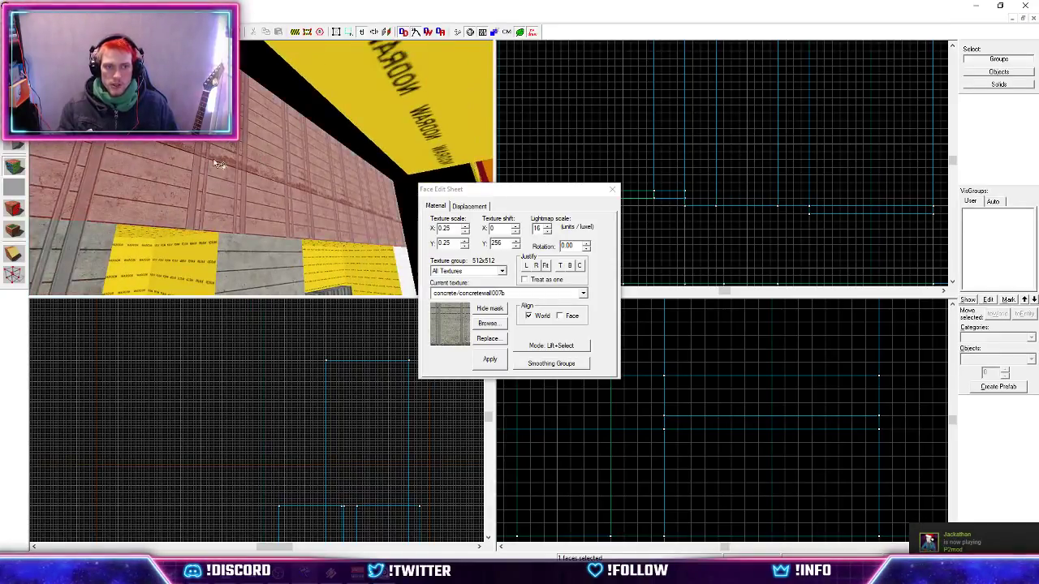
{"action": "left_click", "coordinate": [487, 323]}
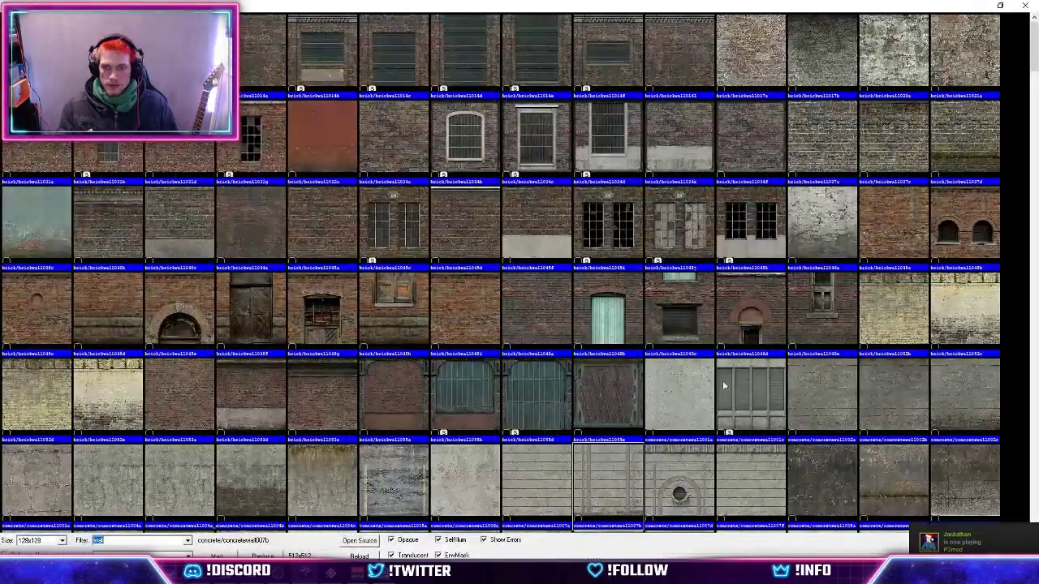
{"action": "double_click", "coordinate": [680, 486]}
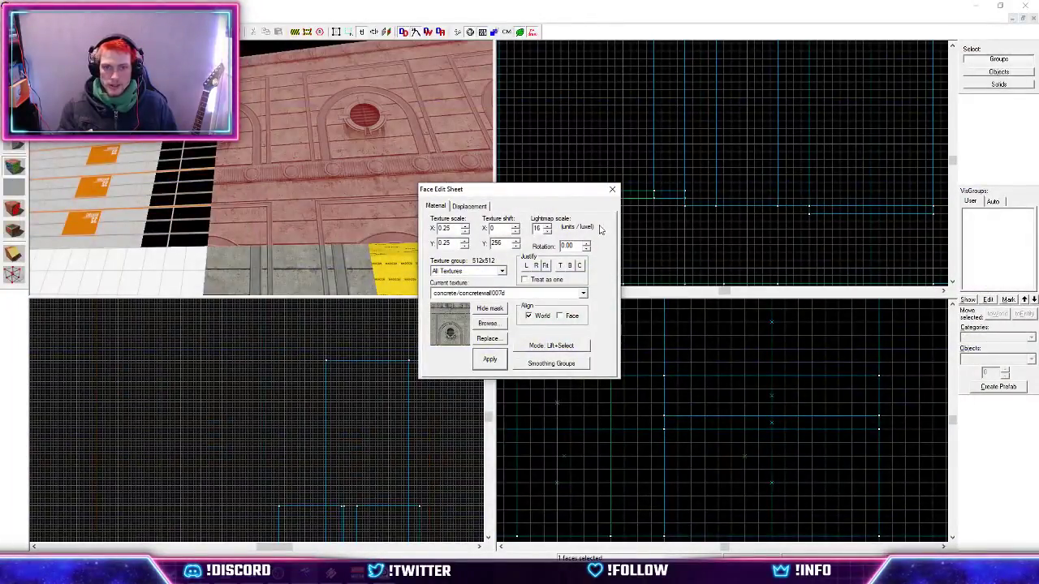
{"action": "left_click", "coordinate": [536, 266]}
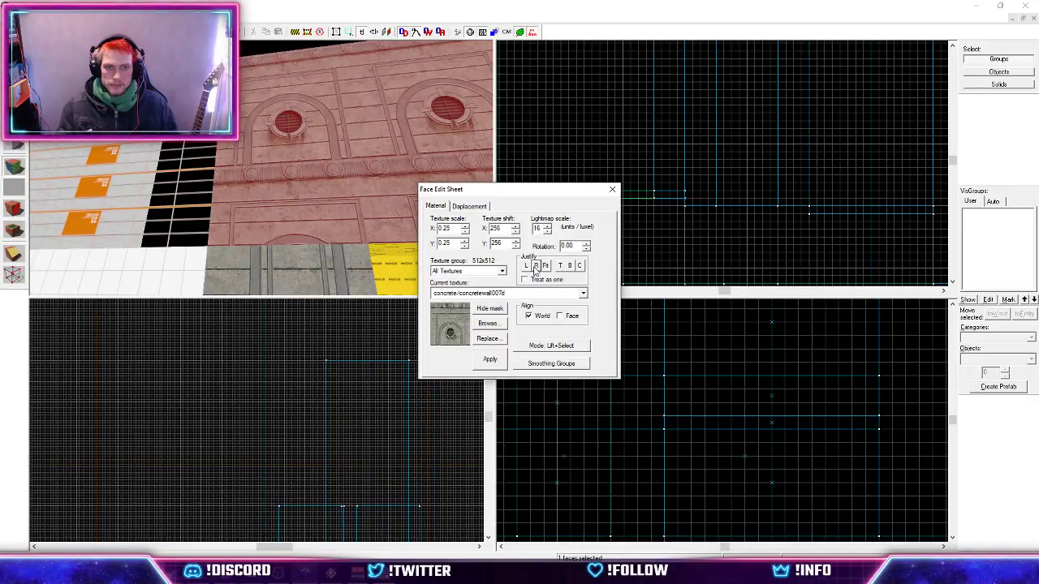
{"action": "left_click", "coordinate": [527, 267]}
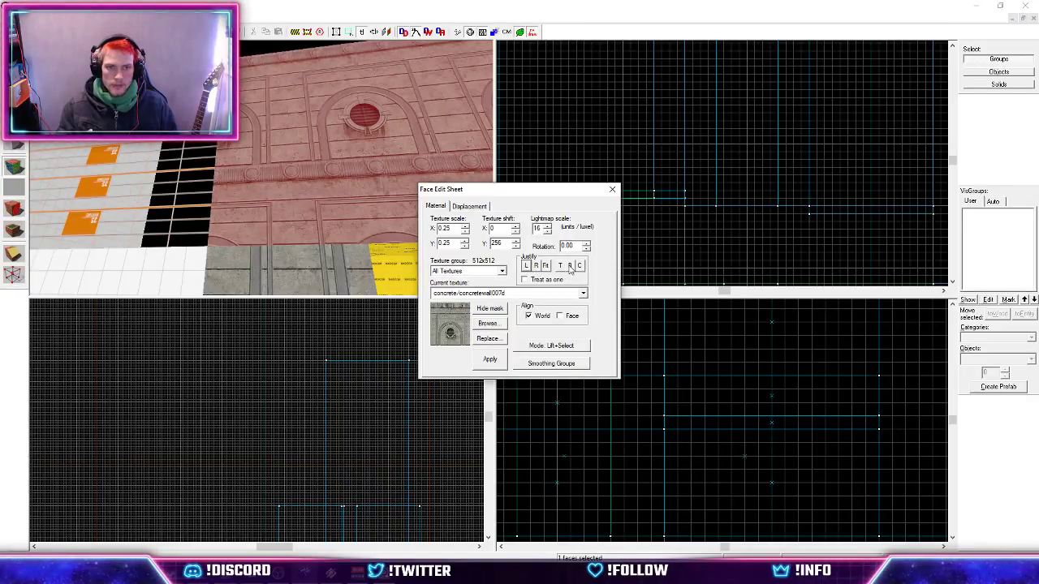
{"action": "left_click", "coordinate": [570, 267]}
{"action": "left_click", "coordinate": [613, 191]}
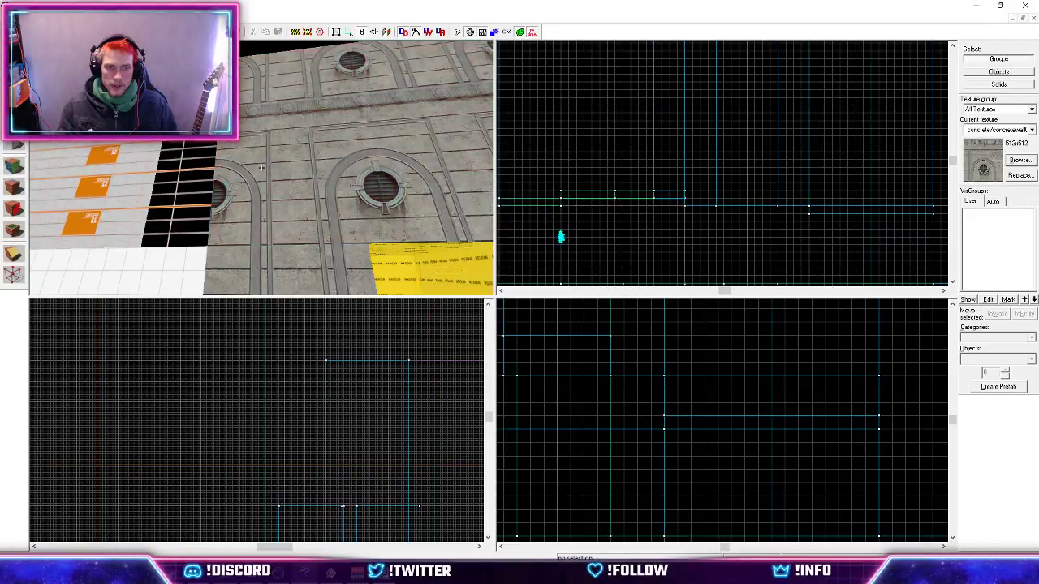
Check the new facade from the alley and the texture settings of the lower block's front and side faces and the upper wall.
{"action": "key", "text": "w"}
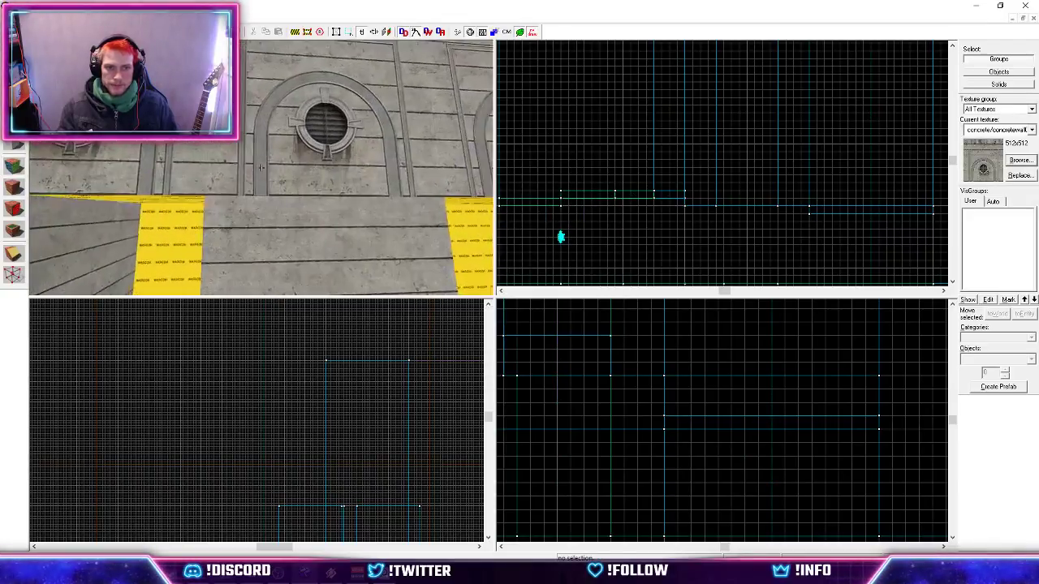
{"action": "key", "text": "shift+a"}
{"action": "key", "text": "z"}
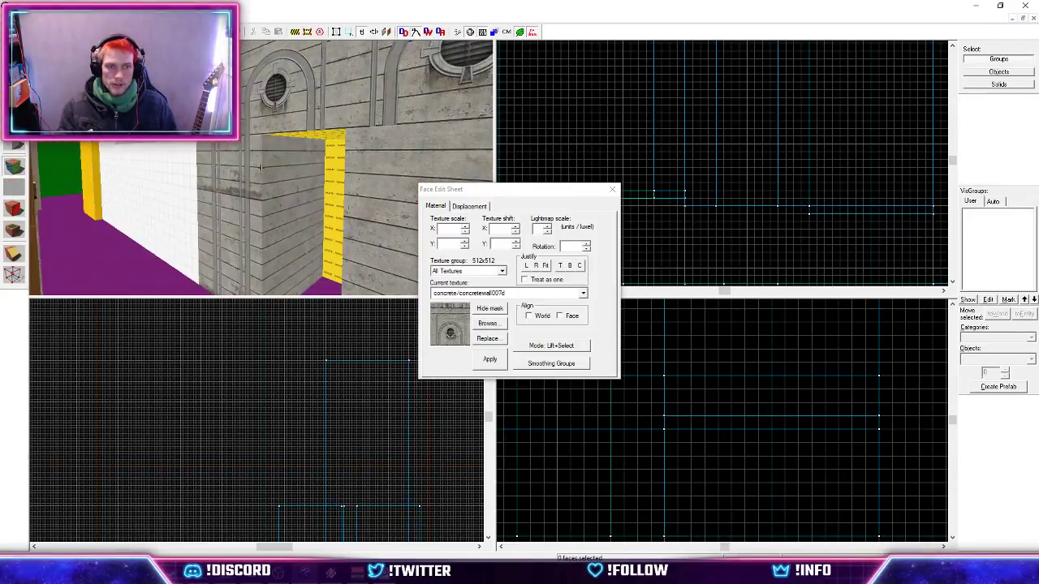
{"action": "left_click", "coordinate": [244, 221]}
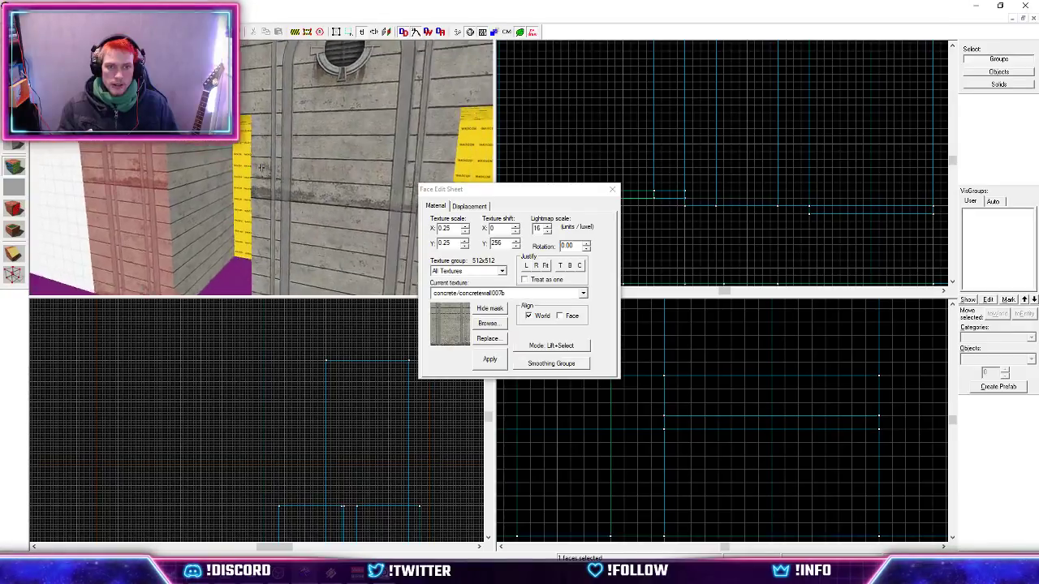
{"action": "key", "text": "z"}
{"action": "left_click", "coordinate": [260, 216]}
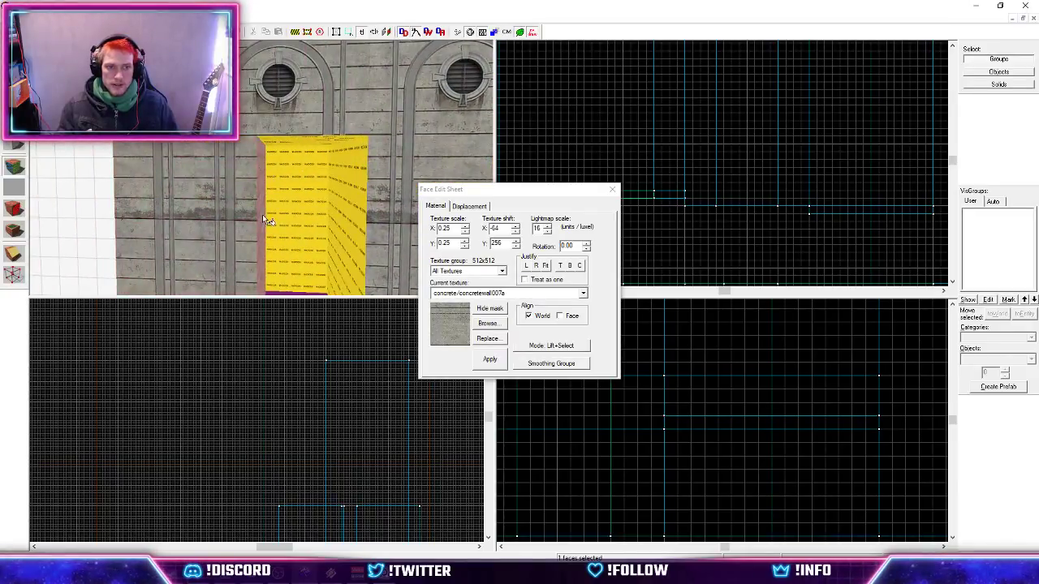
{"action": "key", "text": "z"}
{"action": "left_click", "coordinate": [261, 167]}
{"action": "key", "text": "z"}
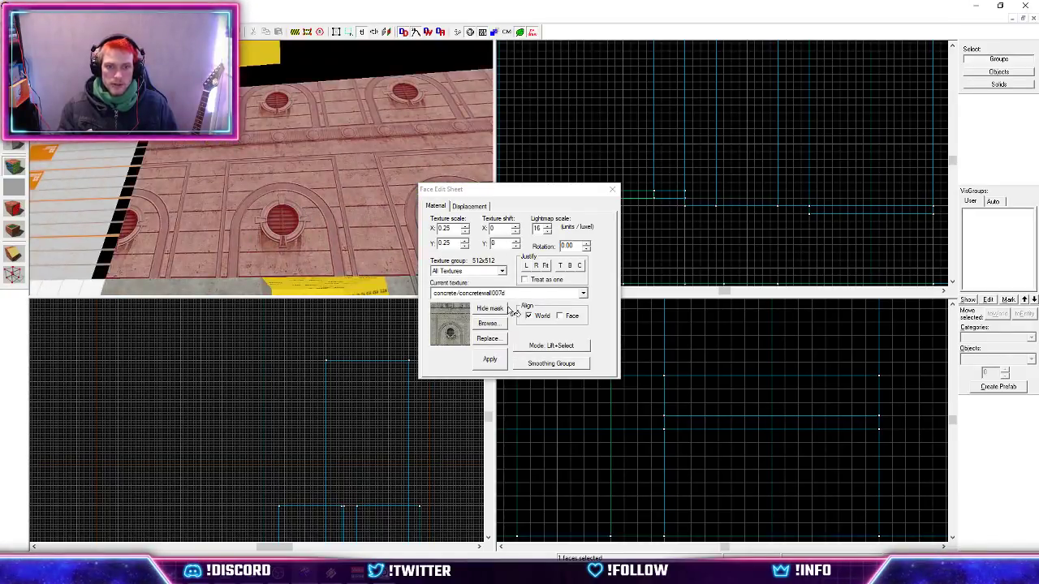
Replace the large upper wall's texture with concrete/concretewall007f.
{"action": "left_click", "coordinate": [503, 293]}
{"action": "left_click", "coordinate": [503, 369]}
{"action": "left_click", "coordinate": [494, 326]}
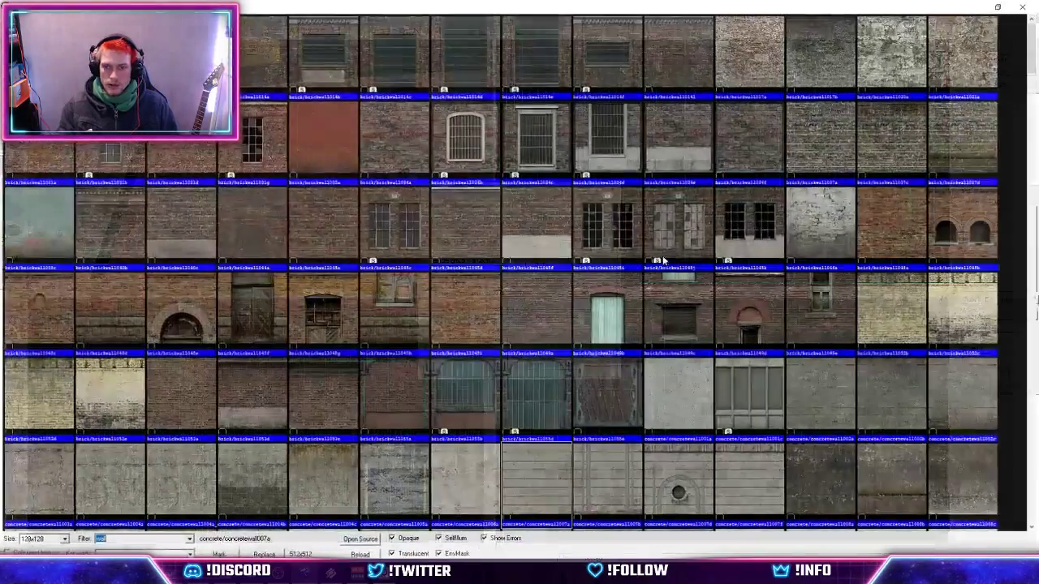
{"action": "double_click", "coordinate": [748, 460]}
{"action": "key", "text": "z"}
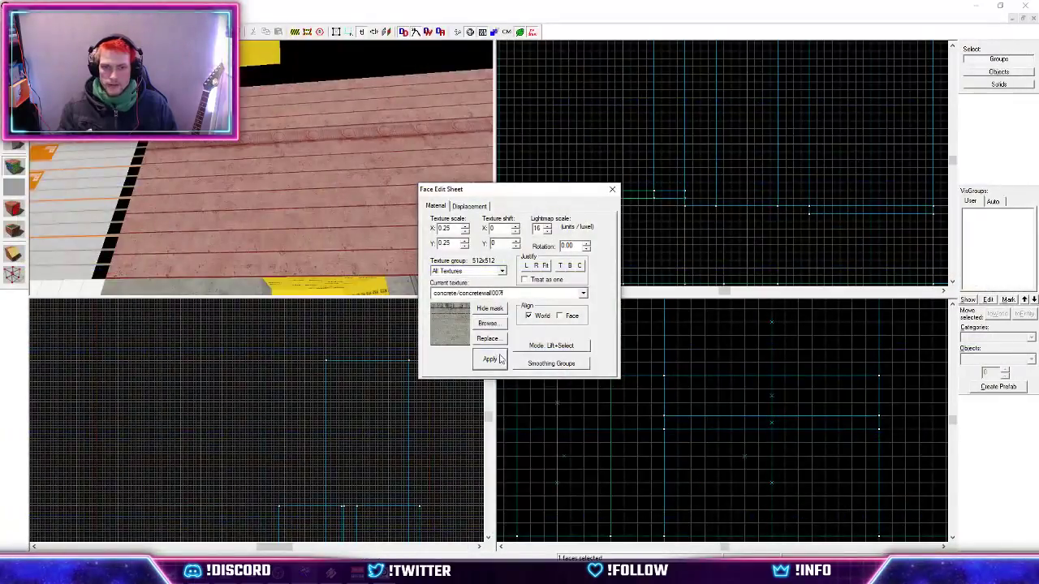
{"action": "key", "text": "z"}
{"action": "right_click", "coordinate": [261, 168]}
Lower the top of the large upper wall block to the upper edge of its circle-patterned trim band.
{"action": "key", "text": "shift+s"}
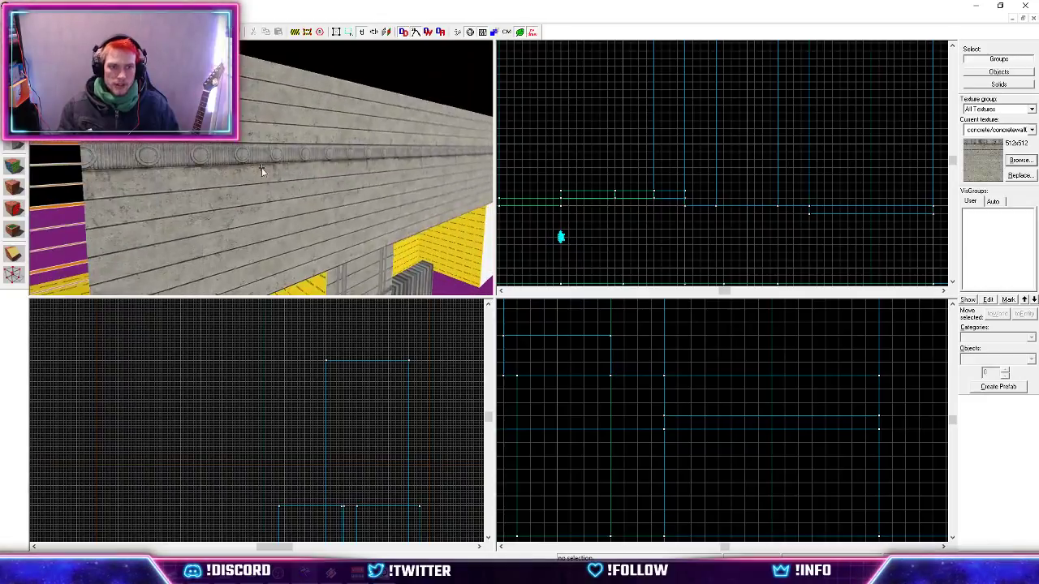
{"action": "left_click", "coordinate": [261, 167]}
{"action": "scroll", "coordinate": [642, 466], "scroll_direction": "down", "scroll_amount": 3}
{"action": "scroll", "coordinate": [596, 375], "scroll_direction": "up", "scroll_amount": 2}
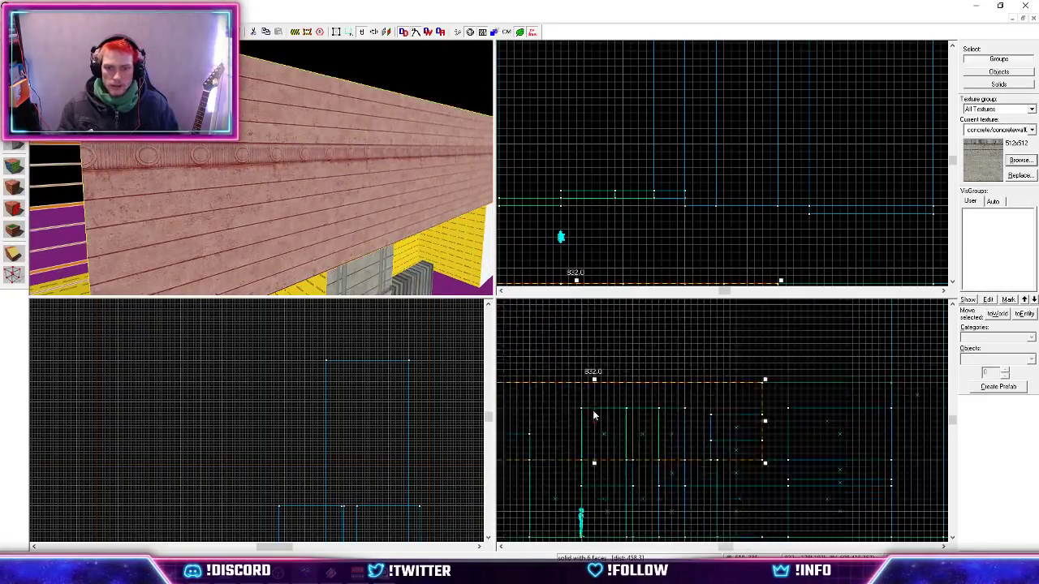
{"action": "left_click_drag", "start_coordinate": [594, 374], "coordinate": [595, 404]}
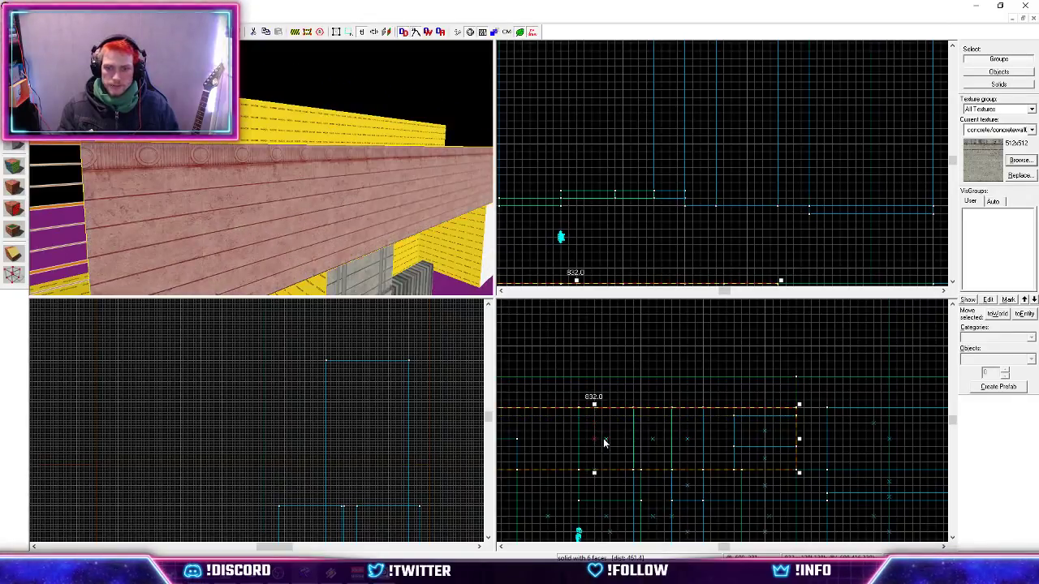
Copy the wall block directly above itself and reduce the copy to the thin trim strip along its top.
{"action": "left_click_drag", "start_coordinate": [603, 438], "coordinate": [595, 408]}
{"action": "key", "text": "z"}
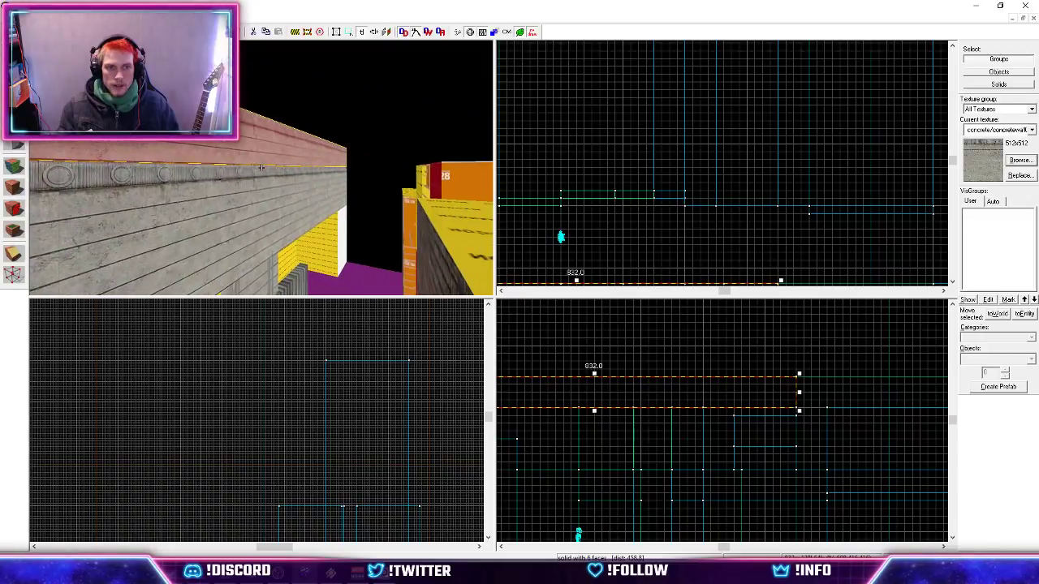
{"action": "key", "text": "w"}
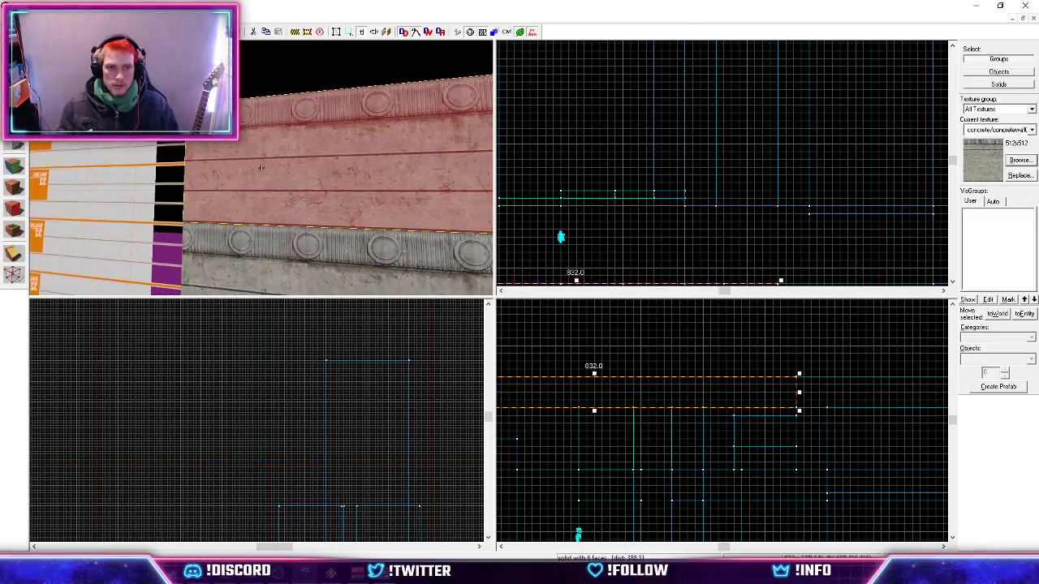
{"action": "mouse_move", "coordinate": [261, 167]}
{"action": "scroll", "coordinate": [586, 409], "scroll_direction": "up", "scroll_amount": 2}
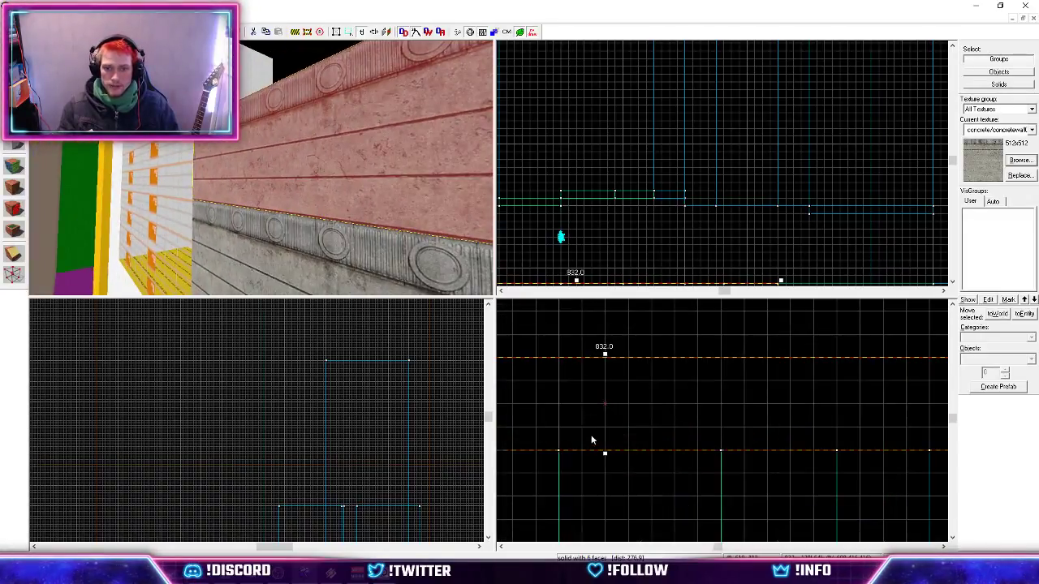
{"action": "left_click_drag", "start_coordinate": [605, 460], "coordinate": [613, 385]}
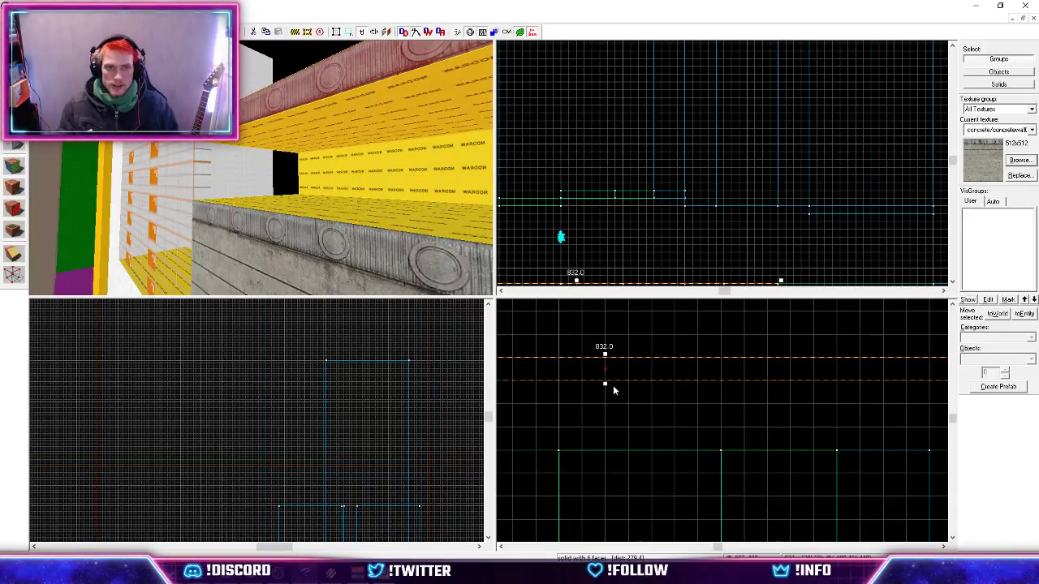
Cut the lower wall's top to below its trim band and place a copy of the upper trim strip there.
{"action": "left_click", "coordinate": [351, 277]}
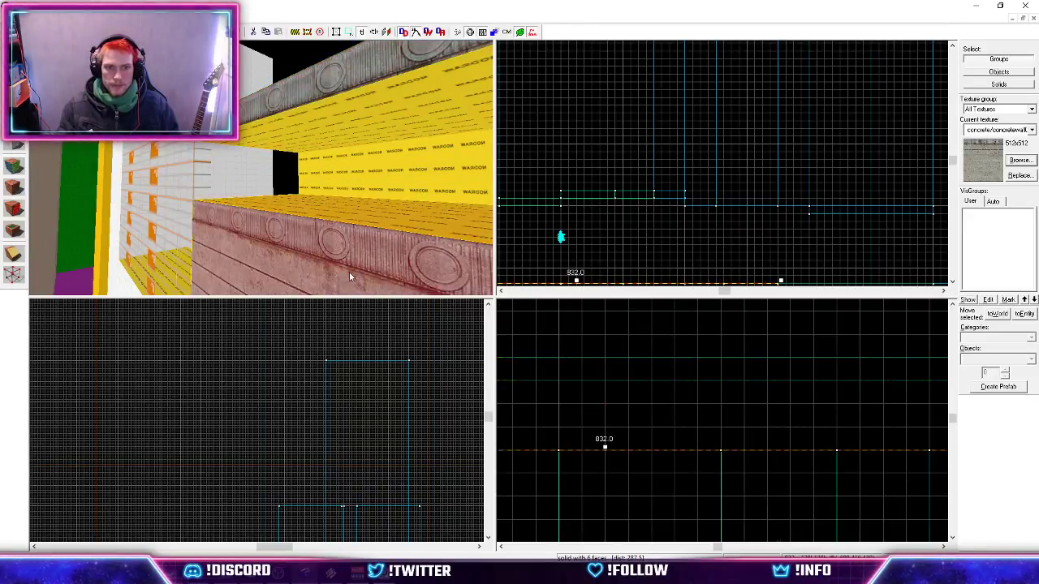
{"action": "left_click_drag", "start_coordinate": [601, 453], "coordinate": [604, 461]}
{"action": "left_click", "coordinate": [385, 82]}
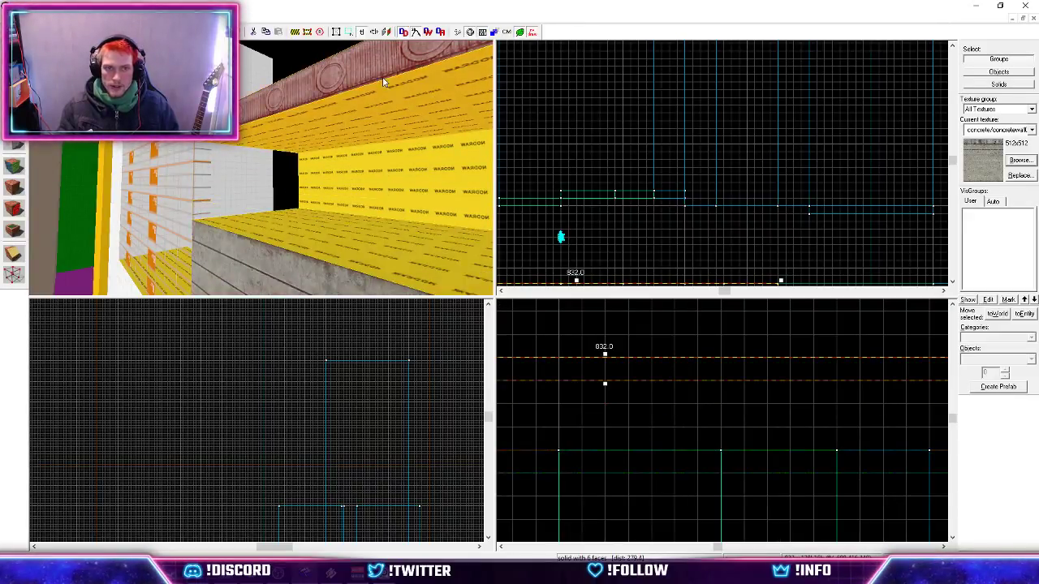
{"action": "left_click_drag", "start_coordinate": [589, 390], "coordinate": [592, 467]}
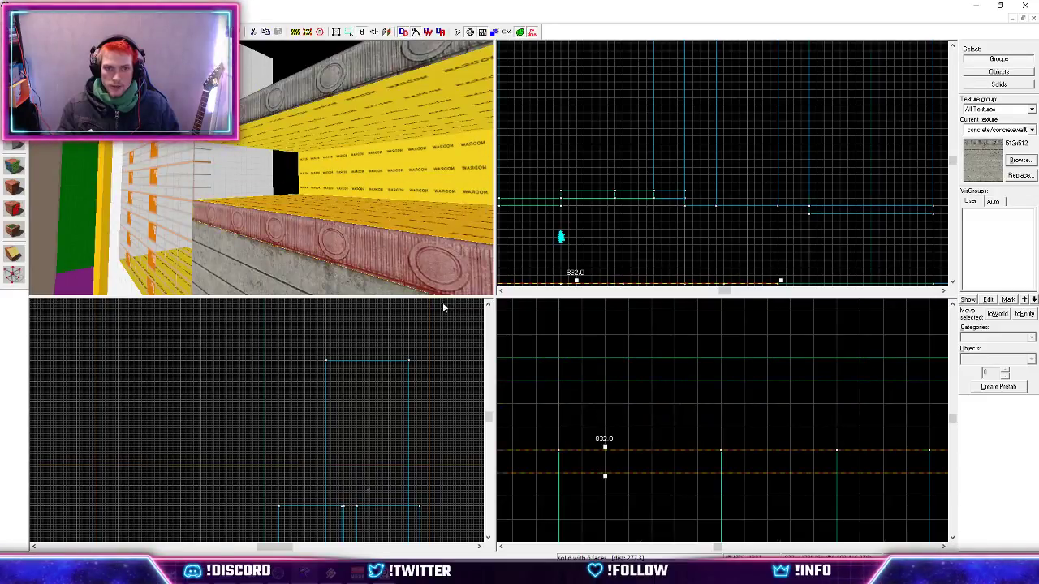
Copy the lower wall upward and raise the copy's bottom edge so it fits between the two trim strips.
{"action": "left_click", "coordinate": [321, 280]}
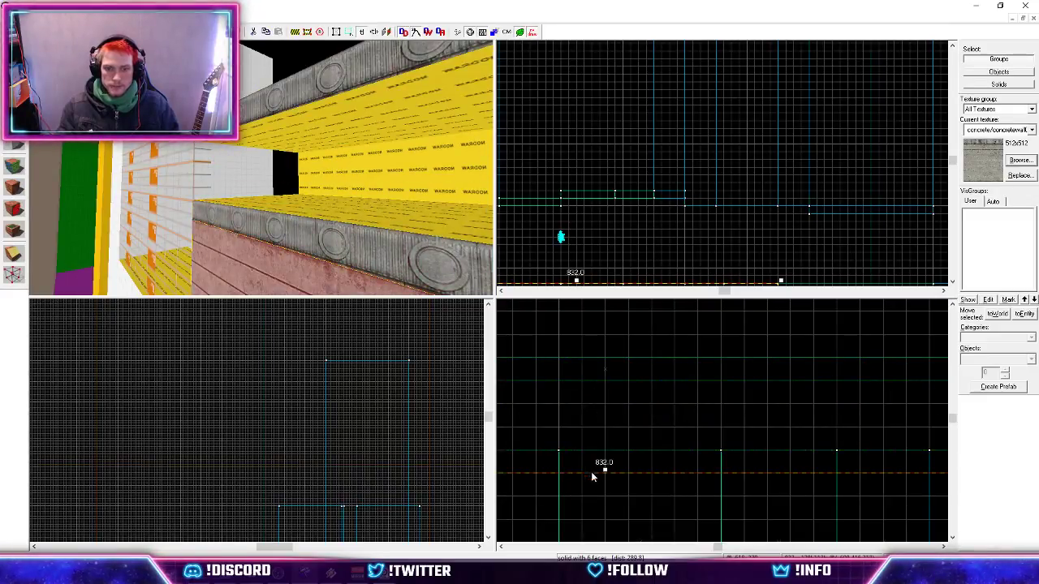
{"action": "left_click_drag", "start_coordinate": [592, 475], "coordinate": [598, 390]}
{"action": "scroll", "coordinate": [604, 410], "scroll_direction": "up", "scroll_amount": 3}
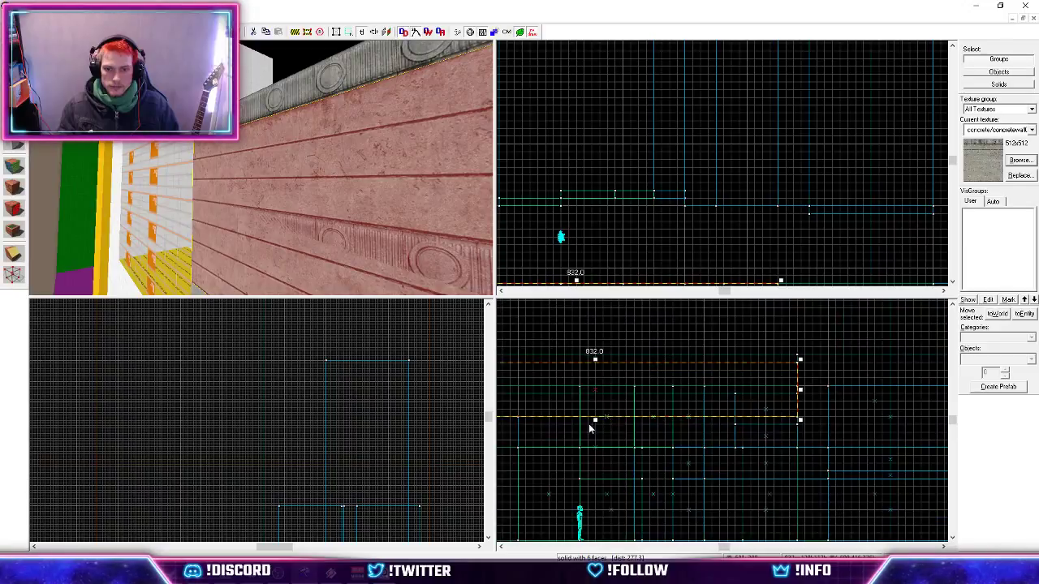
{"action": "left_click_drag", "start_coordinate": [598, 421], "coordinate": [601, 396]}
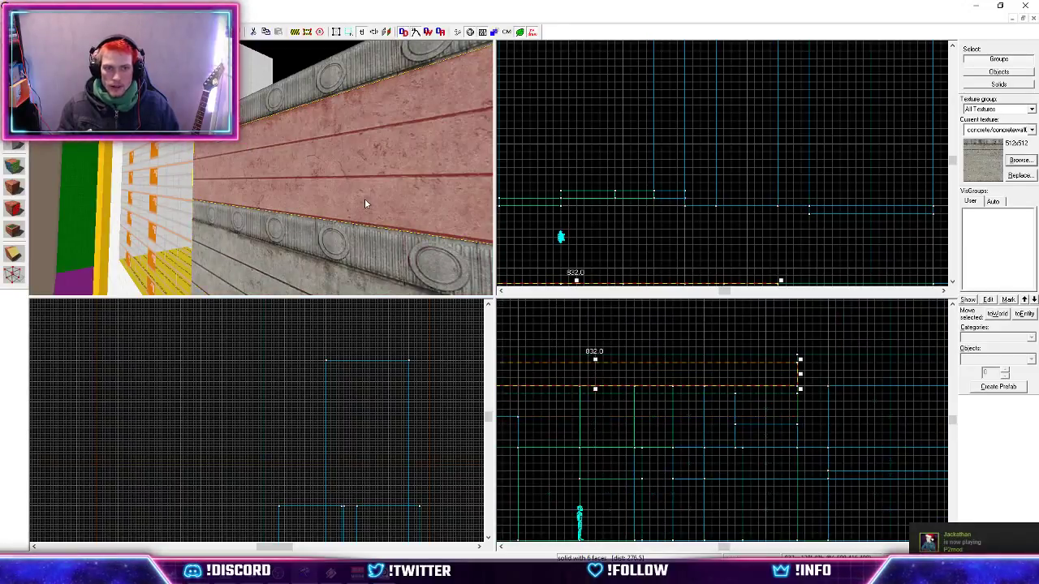
{"action": "key", "text": "z"}
{"action": "key", "text": "a"}
{"action": "key", "text": "z"}
Extend the lower and upper trim strips outward so both overhang the wall on the alley side.
{"action": "left_click", "coordinate": [271, 219]}
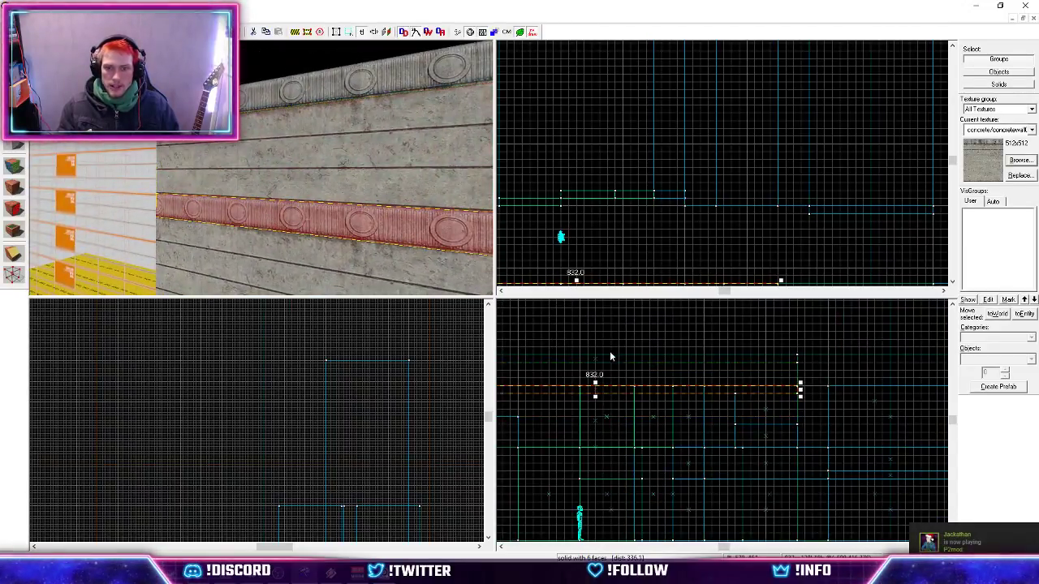
{"action": "scroll", "coordinate": [634, 230], "scroll_direction": "down", "scroll_amount": 3}
{"action": "scroll", "coordinate": [635, 257], "scroll_direction": "up", "scroll_amount": 5}
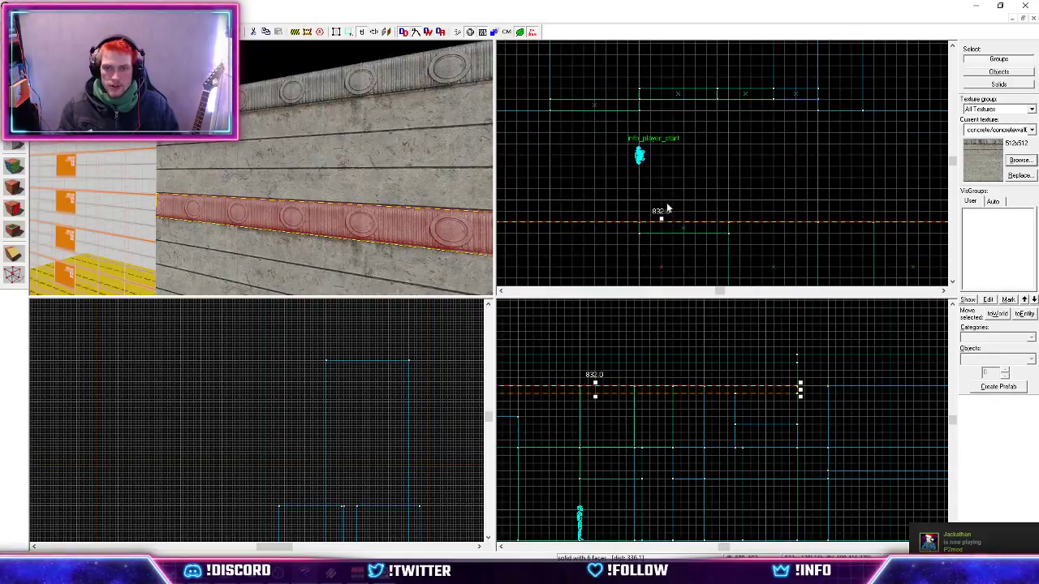
{"action": "left_click_drag", "start_coordinate": [661, 212], "coordinate": [660, 211]}
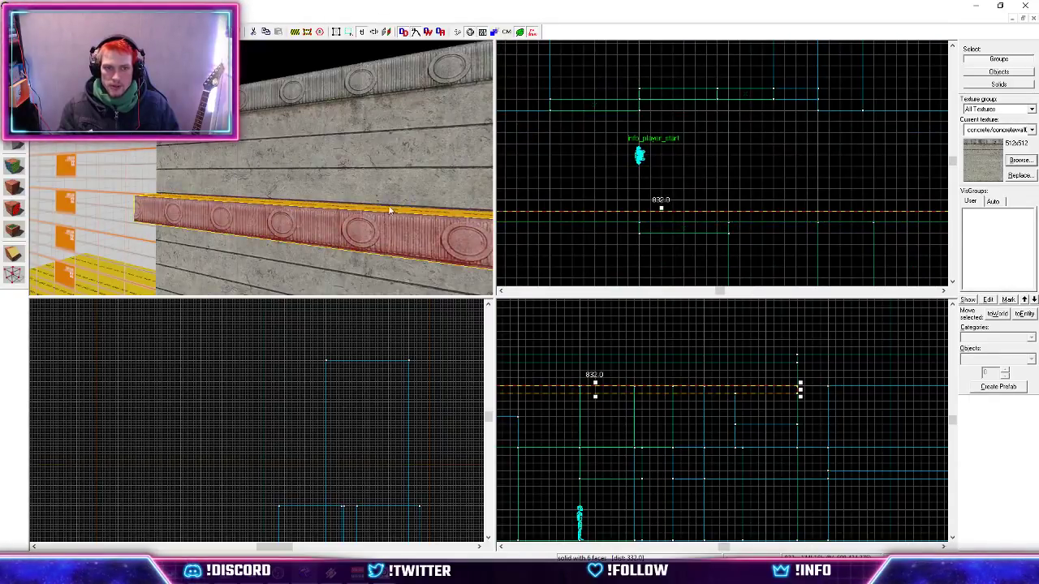
{"action": "left_click", "coordinate": [367, 98]}
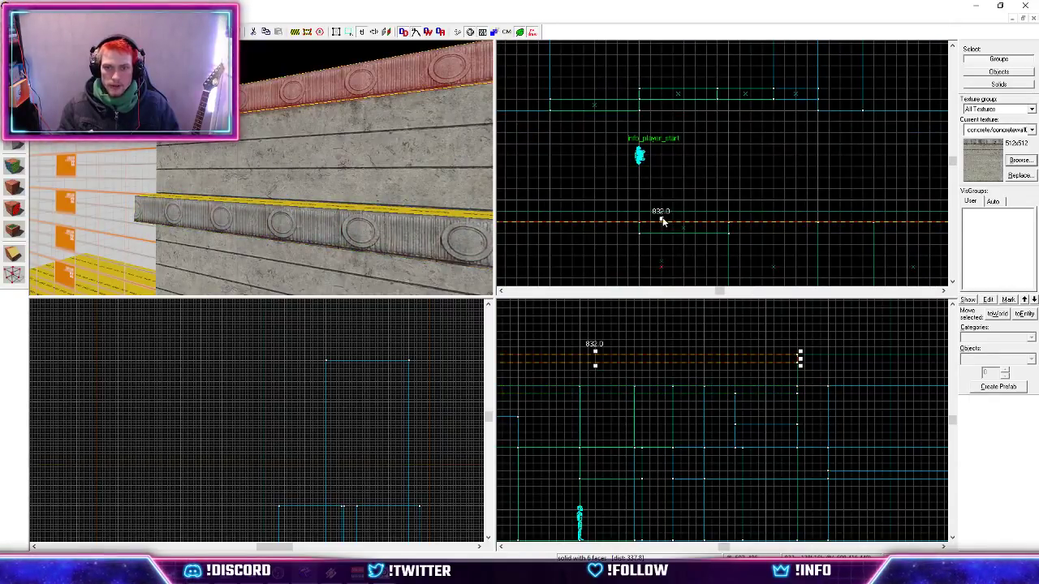
{"action": "left_click_drag", "start_coordinate": [662, 222], "coordinate": [662, 212]}
{"action": "key", "text": "z"}
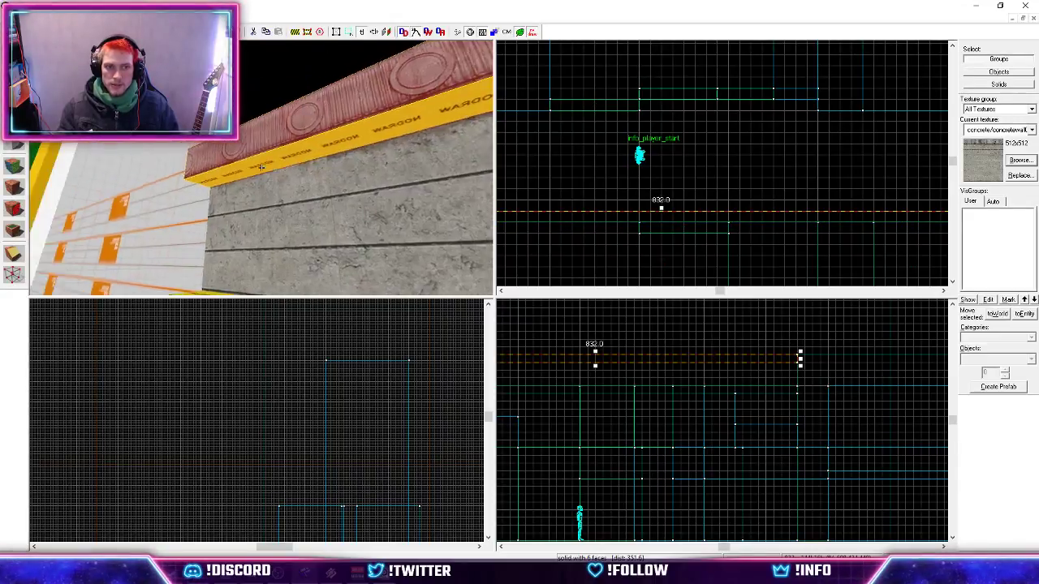
Halve the overhang of the upper and lower trim strips.
{"action": "key", "text": "d"}
{"action": "key", "text": "s"}
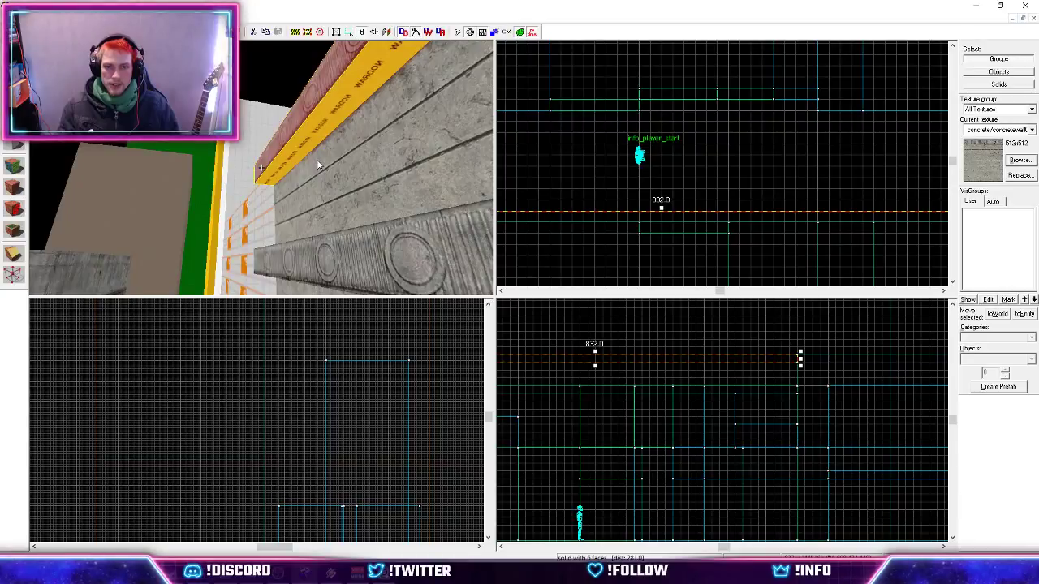
{"action": "key", "text": "w"}
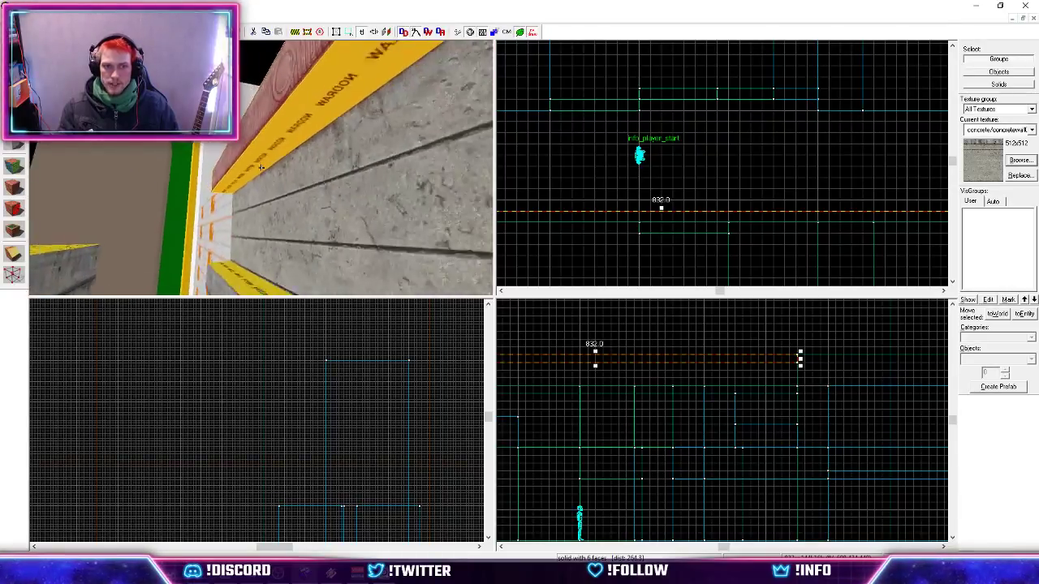
{"action": "key", "text": "s"}
{"action": "key", "text": "z"}
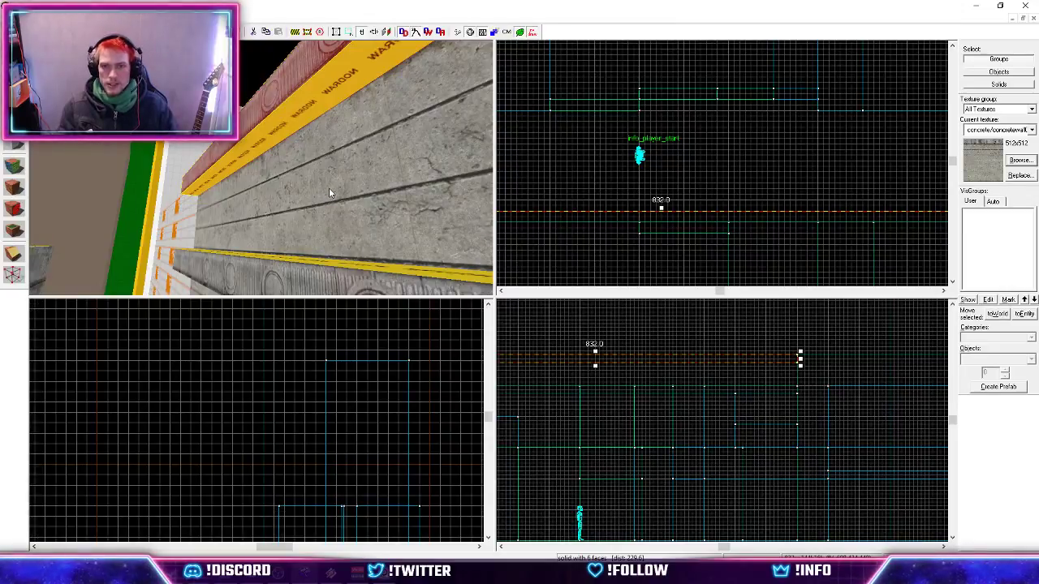
{"action": "scroll", "coordinate": [649, 217], "scroll_direction": "up", "scroll_amount": 3}
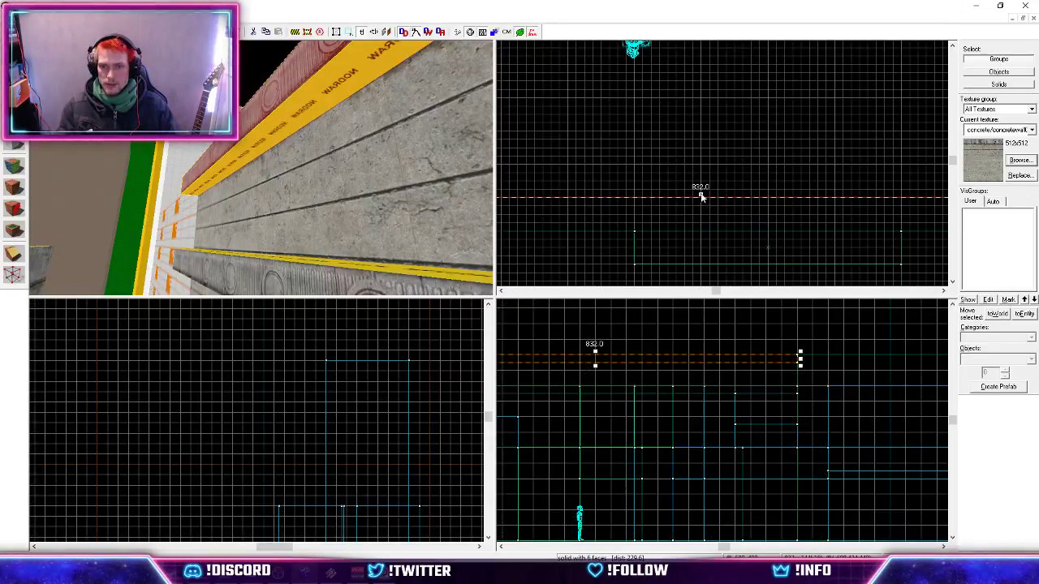
{"action": "left_click_drag", "start_coordinate": [701, 196], "coordinate": [703, 214]}
{"action": "key", "text": "]"}
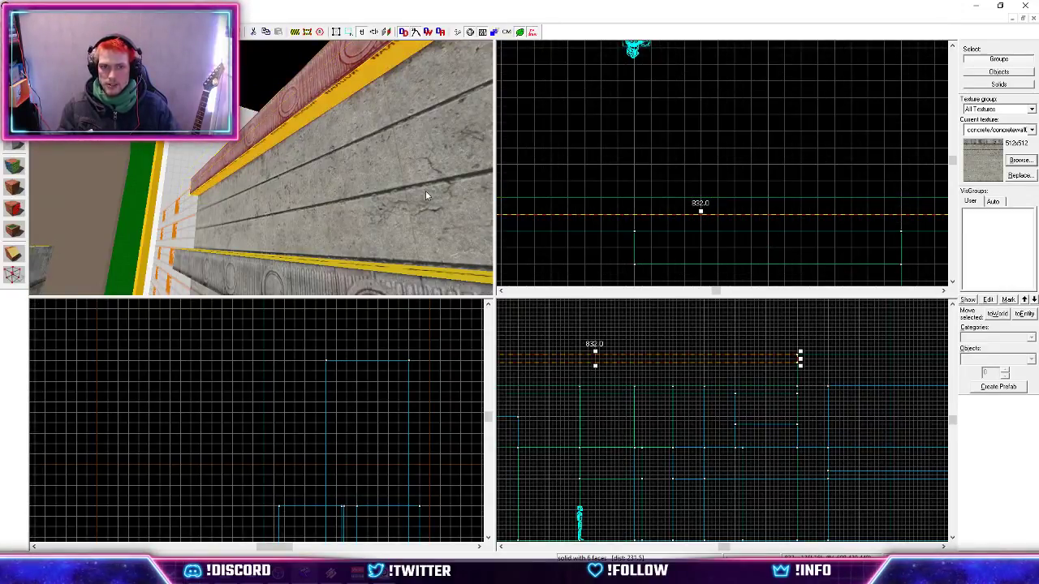
{"action": "scroll", "coordinate": [381, 187], "scroll_direction": "down", "scroll_amount": 3}
{"action": "left_click", "coordinate": [391, 213]}
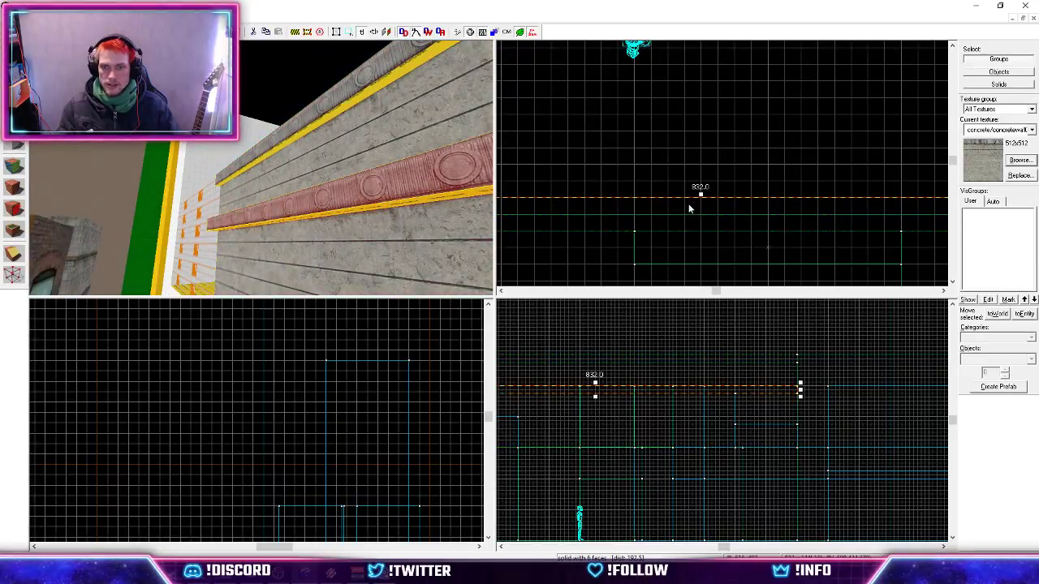
{"action": "left_click_drag", "start_coordinate": [701, 195], "coordinate": [702, 214]}
{"action": "key", "text": "Escape"}
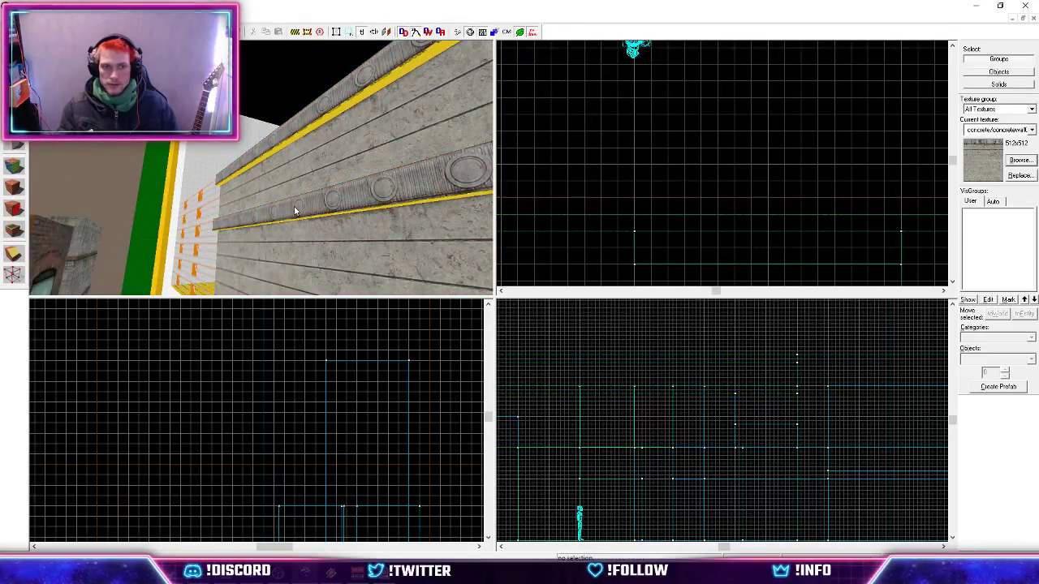
Replace the nodraw texture on the upper trim strip's underside with concrete/concretewall075a.
{"action": "key", "text": "z"}
{"action": "key", "text": "w"}
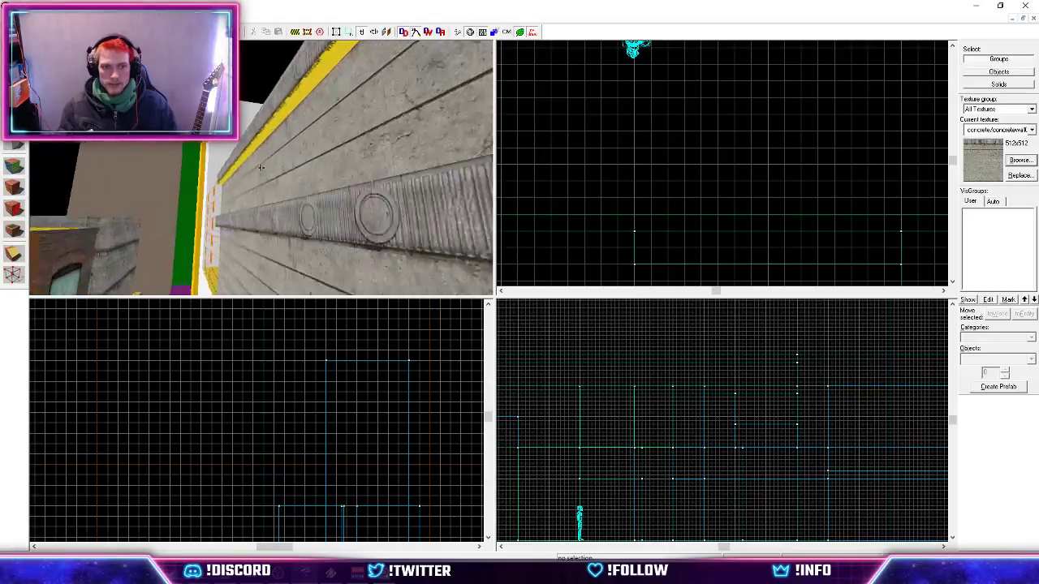
{"action": "key", "text": "z"}
{"action": "key", "text": "shift+a"}
{"action": "left_click", "coordinate": [349, 257]}
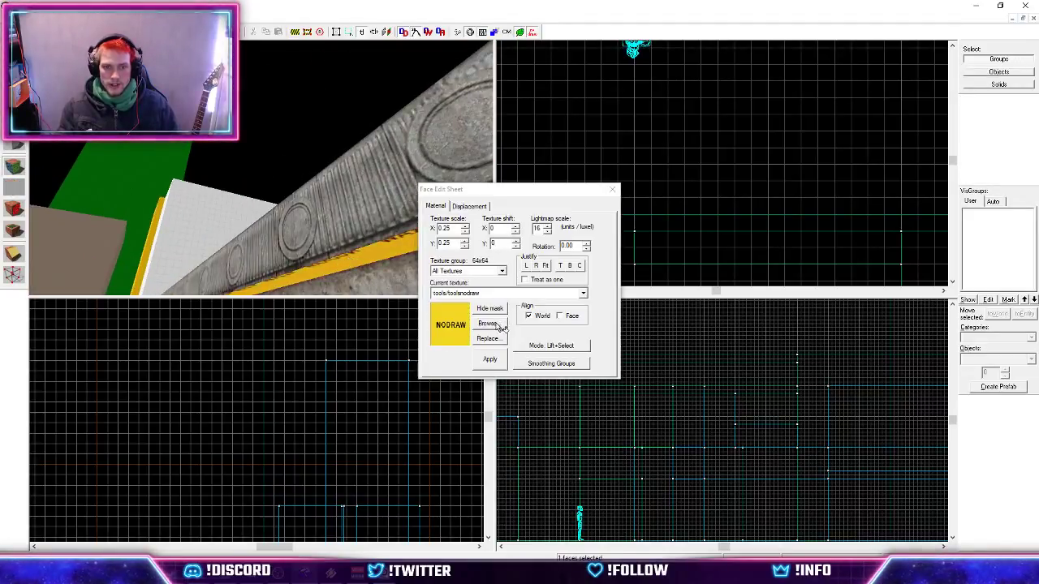
{"action": "left_click", "coordinate": [488, 324]}
{"action": "scroll", "coordinate": [538, 272], "scroll_direction": "down", "scroll_amount": 6}
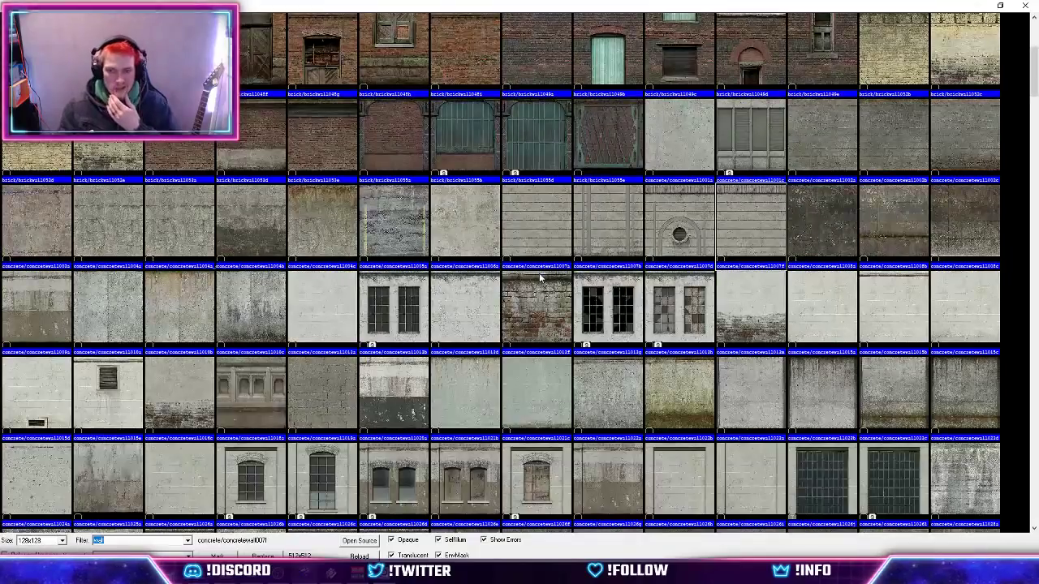
{"action": "scroll", "coordinate": [539, 276], "scroll_direction": "down", "scroll_amount": 15}
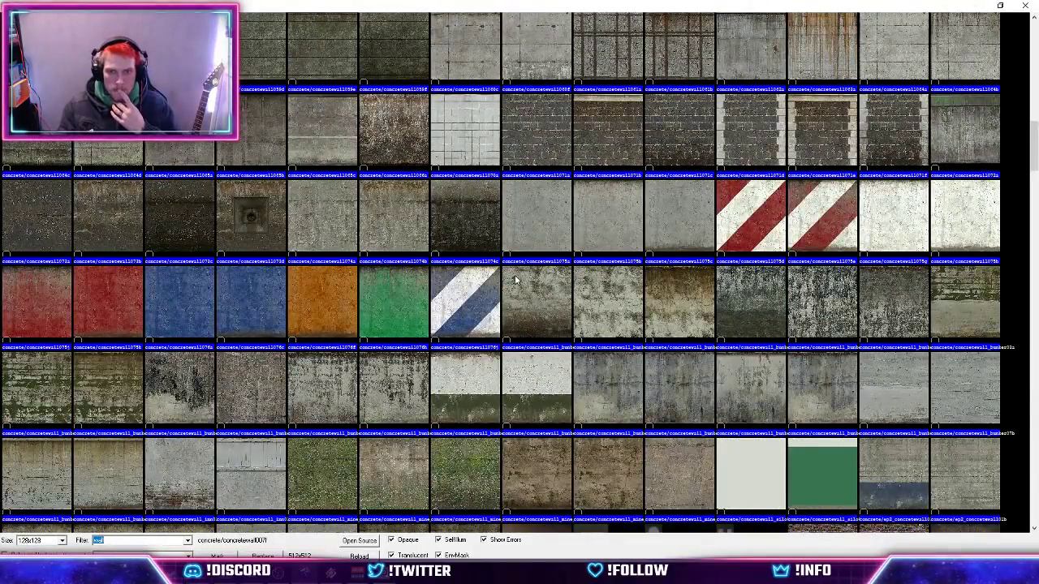
{"action": "double_click", "coordinate": [547, 214]}
{"action": "left_click", "coordinate": [494, 358]}
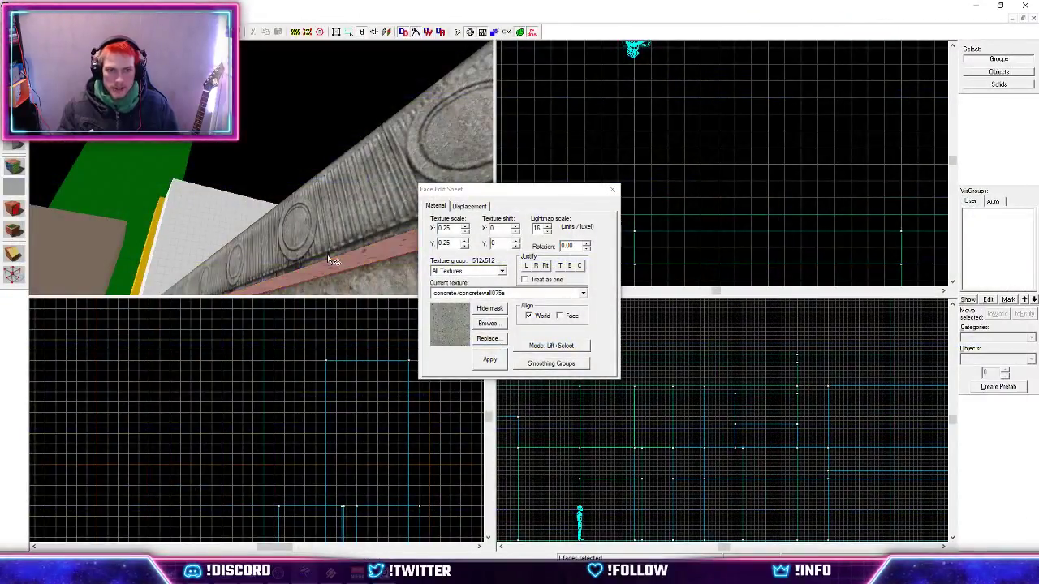
Pick up the concrete/concretewall075a texture from the upper trim strip's underside.
{"action": "key", "text": "z"}
{"action": "key", "text": "s"}
{"action": "key", "text": "z"}
{"action": "left_click", "coordinate": [331, 232]}
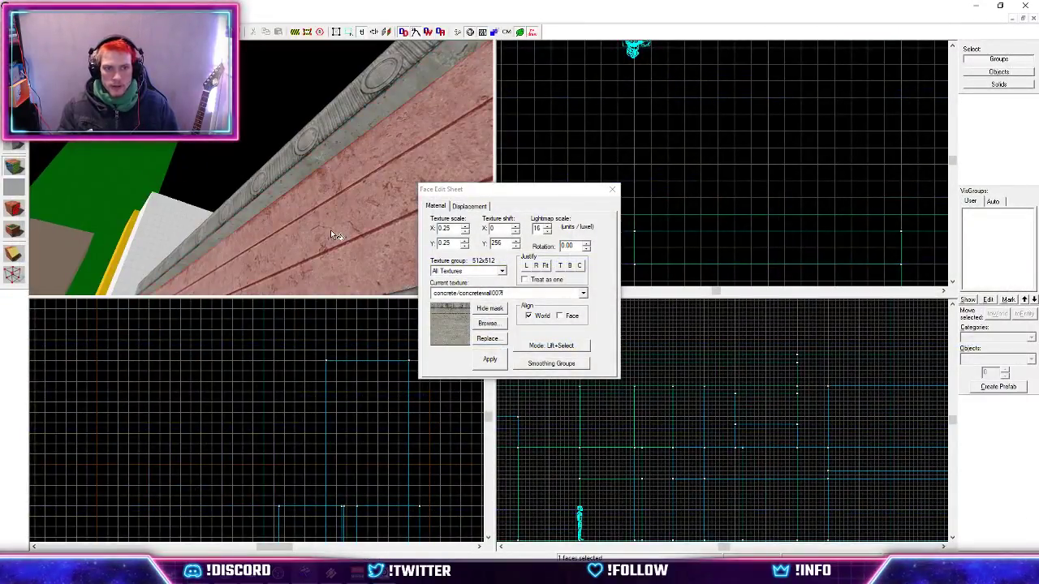
{"action": "left_click", "coordinate": [298, 182]}
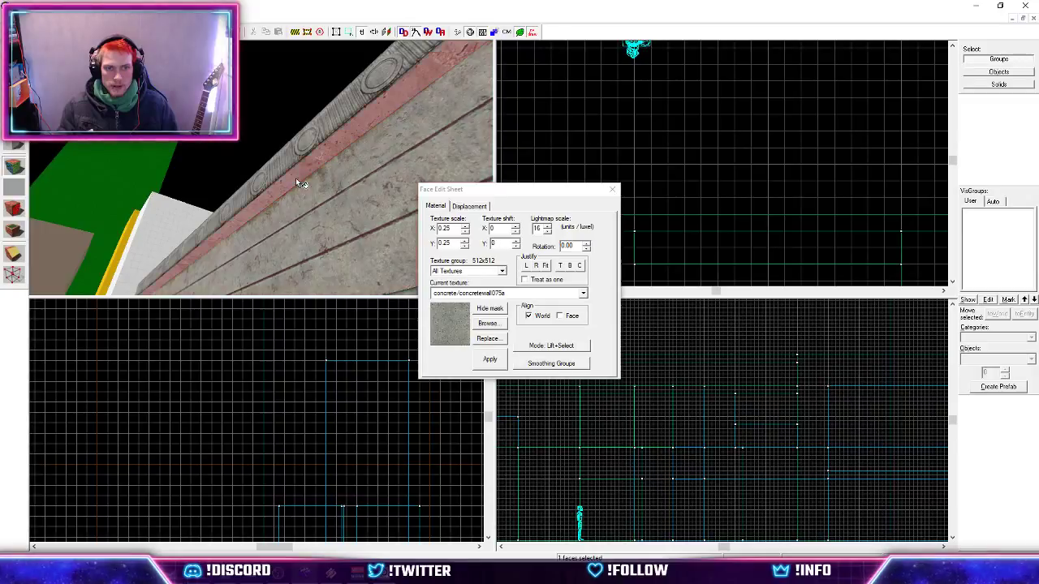
Browse the wall textures from brick and concrete through metal, plaster, stone and wood for a suitable alley material.
{"action": "left_click", "coordinate": [501, 323]}
{"action": "scroll", "coordinate": [477, 292], "scroll_direction": "down", "scroll_amount": 3}
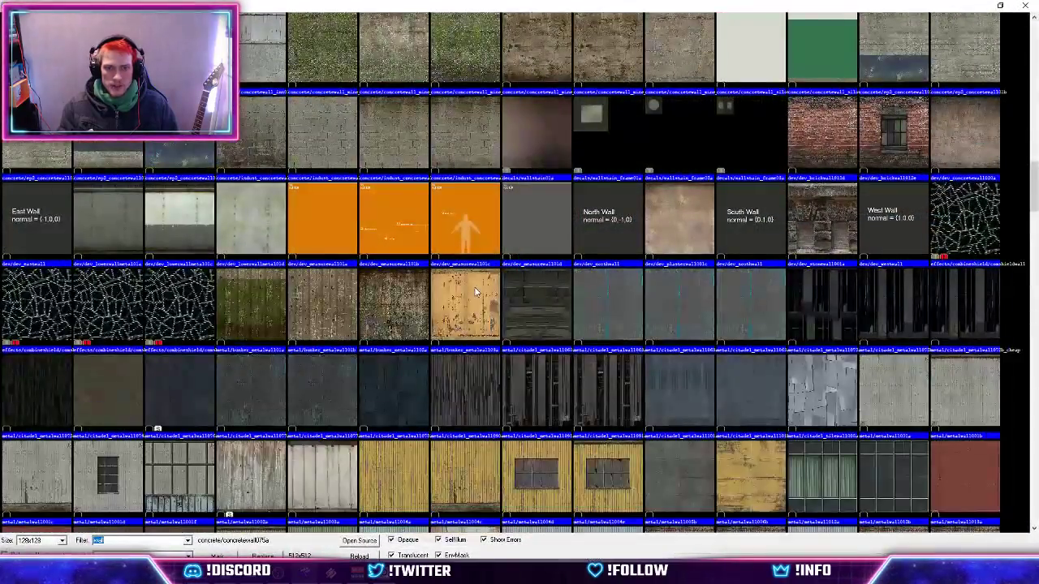
{"action": "scroll", "coordinate": [477, 292], "scroll_direction": "down", "scroll_amount": 3}
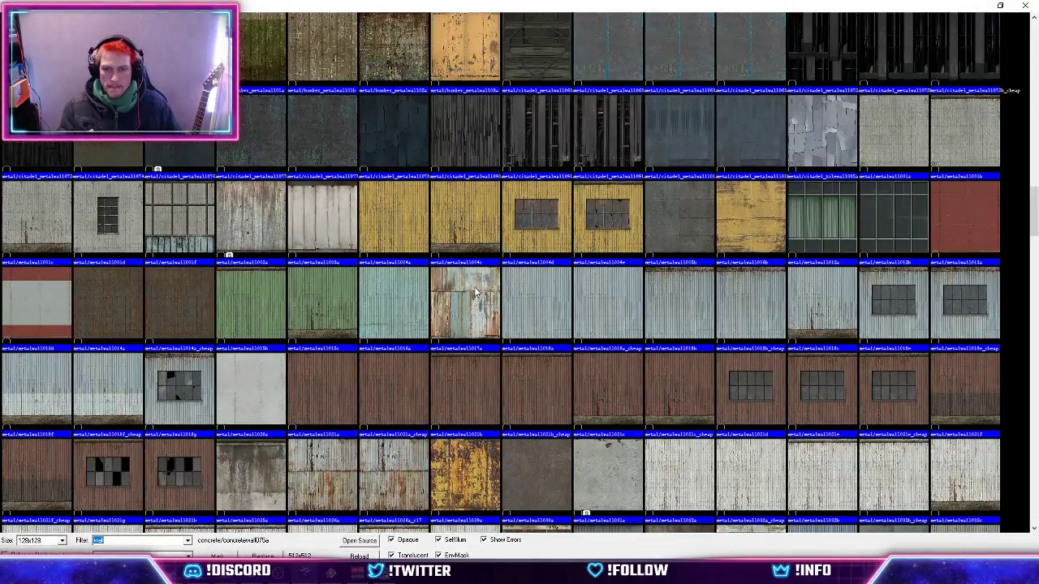
{"action": "scroll", "coordinate": [478, 293], "scroll_direction": "up", "scroll_amount": 20}
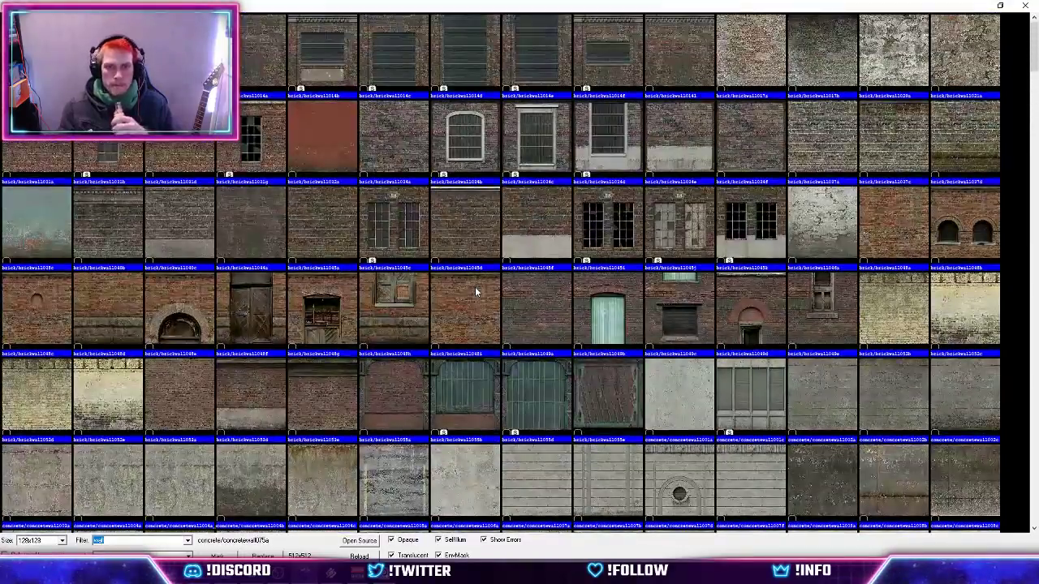
{"action": "scroll", "coordinate": [475, 290], "scroll_direction": "down", "scroll_amount": 3}
{"action": "scroll", "coordinate": [478, 292], "scroll_direction": "down", "scroll_amount": 2}
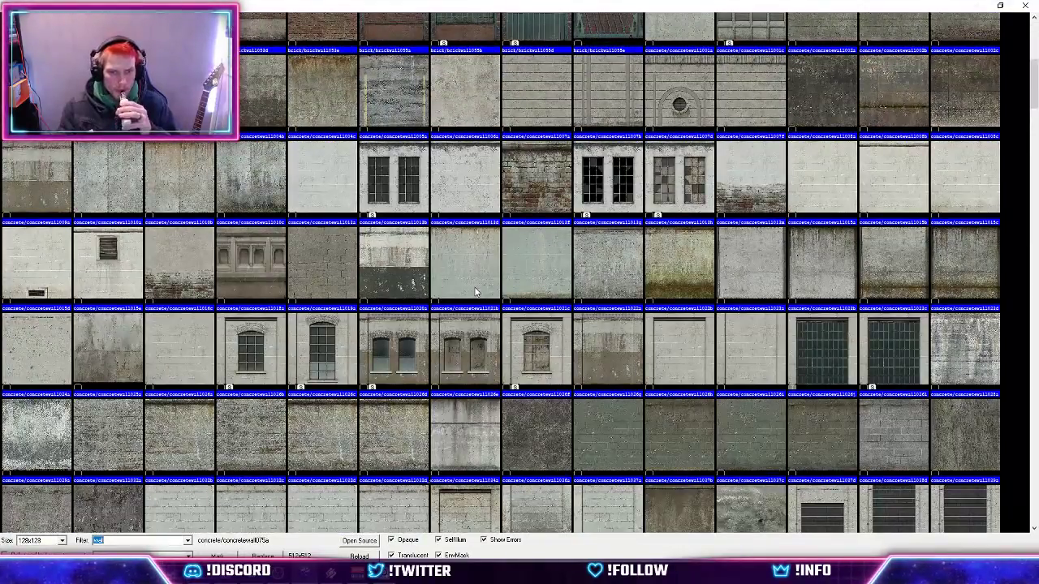
{"action": "scroll", "coordinate": [476, 293], "scroll_direction": "down", "scroll_amount": 6}
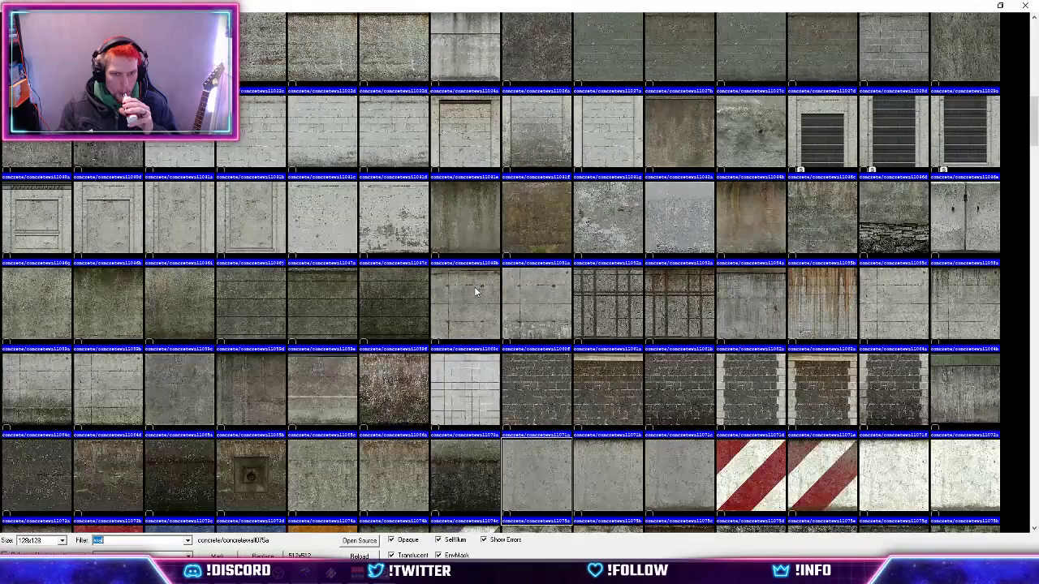
{"action": "scroll", "coordinate": [668, 354], "scroll_direction": "down", "scroll_amount": 3}
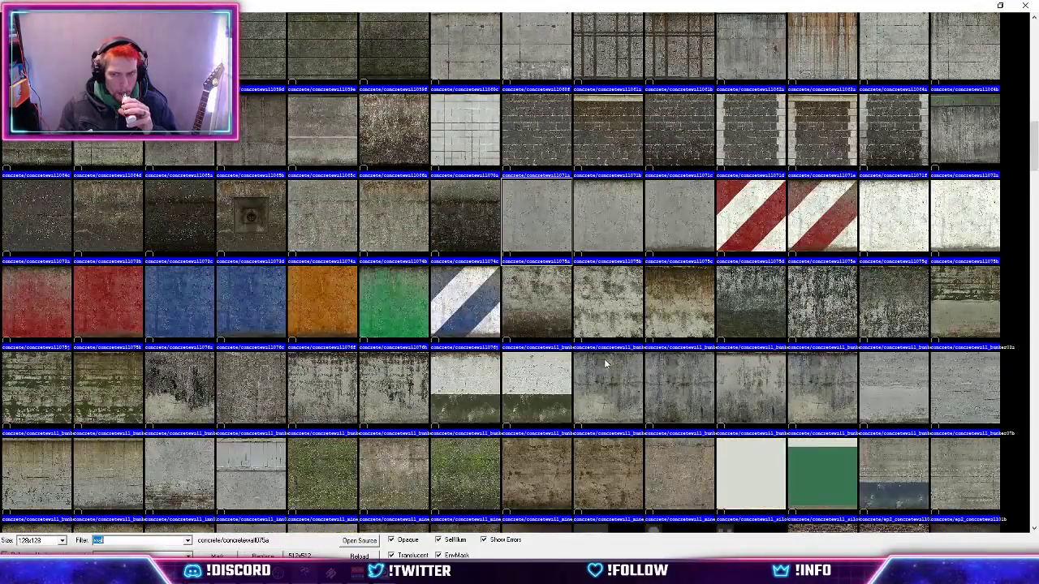
{"action": "scroll", "coordinate": [605, 363], "scroll_direction": "down", "scroll_amount": 12}
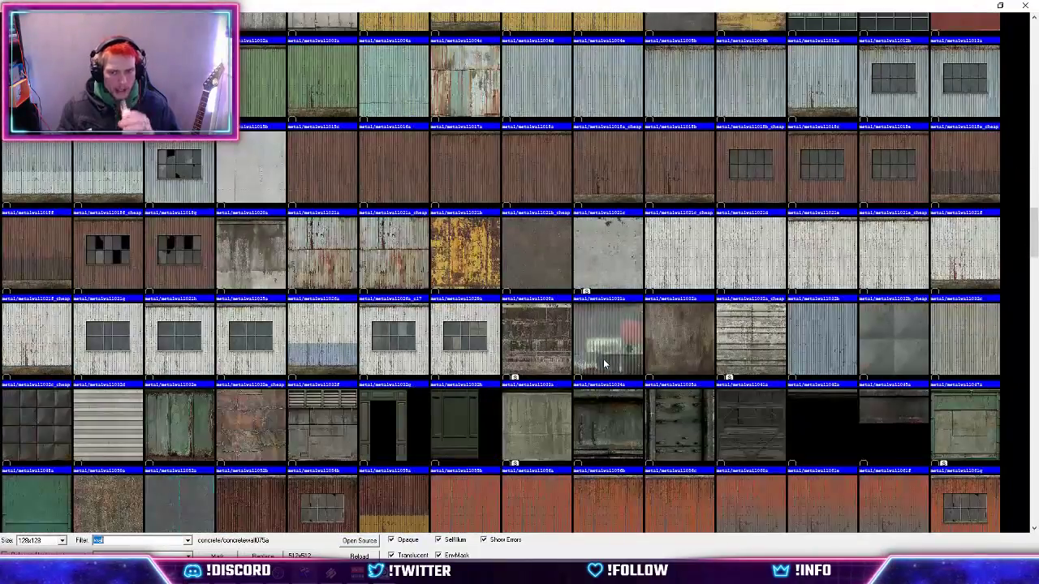
{"action": "scroll", "coordinate": [603, 363], "scroll_direction": "down", "scroll_amount": 5}
{"action": "scroll", "coordinate": [603, 363], "scroll_direction": "down", "scroll_amount": 6}
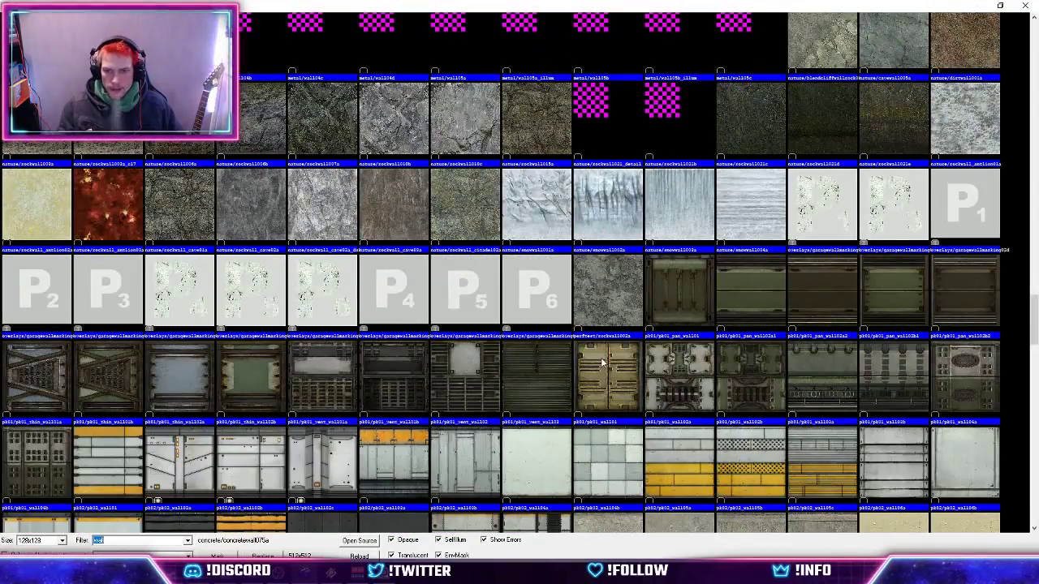
{"action": "scroll", "coordinate": [603, 364], "scroll_direction": "down", "scroll_amount": 8}
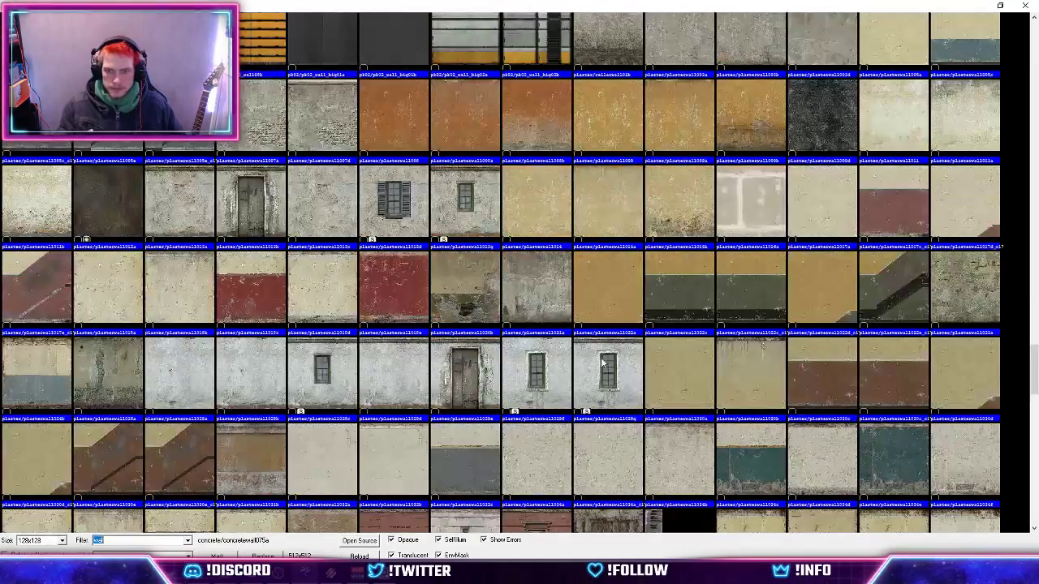
{"action": "scroll", "coordinate": [602, 363], "scroll_direction": "down", "scroll_amount": 8}
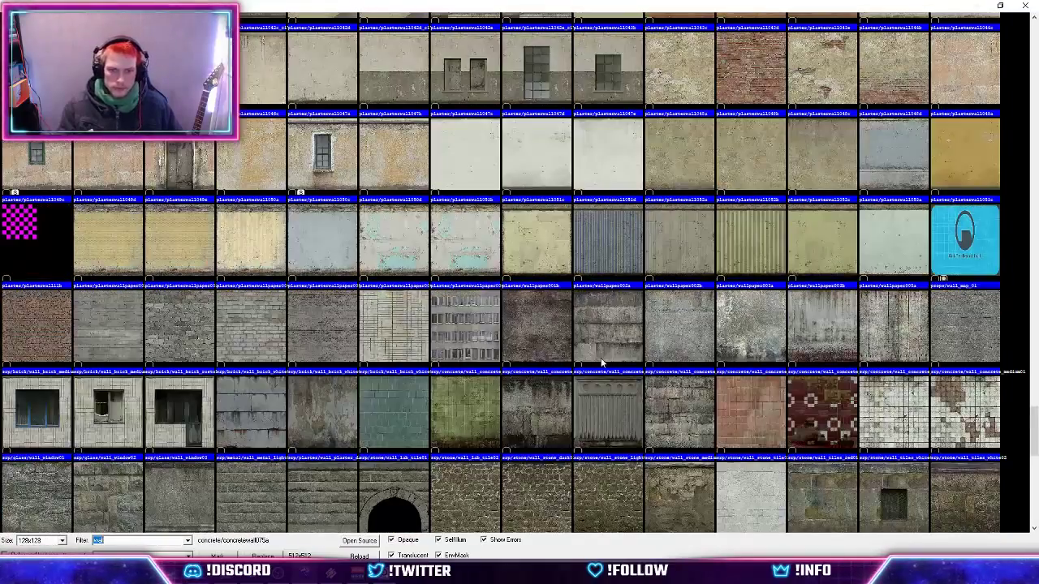
{"action": "scroll", "coordinate": [603, 363], "scroll_direction": "down", "scroll_amount": 2}
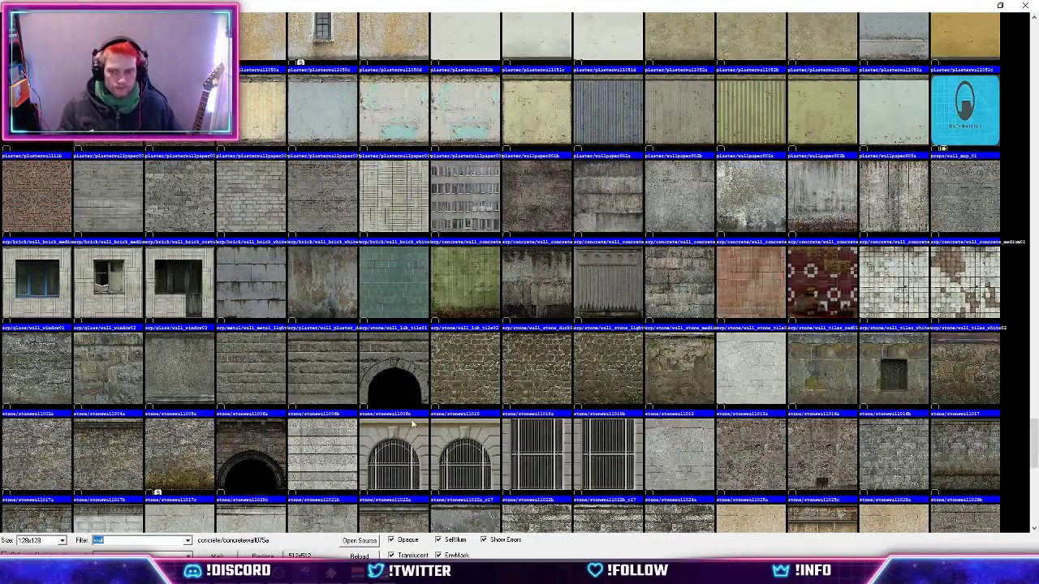
{"action": "scroll", "coordinate": [413, 422], "scroll_direction": "down", "scroll_amount": 2}
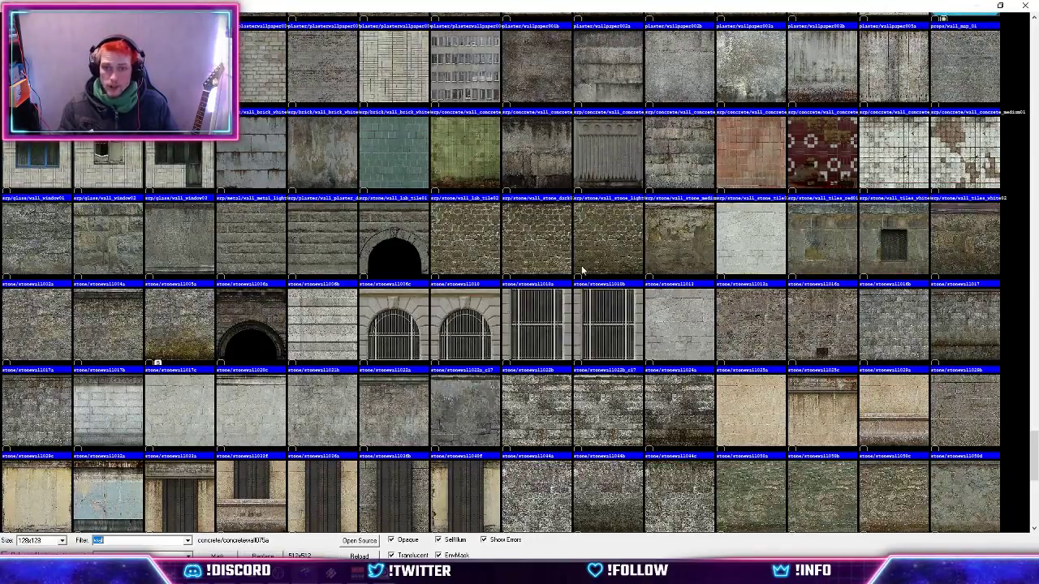
{"action": "scroll", "coordinate": [582, 271], "scroll_direction": "up", "scroll_amount": 3}
{"action": "scroll", "coordinate": [519, 312], "scroll_direction": "down", "scroll_amount": 4}
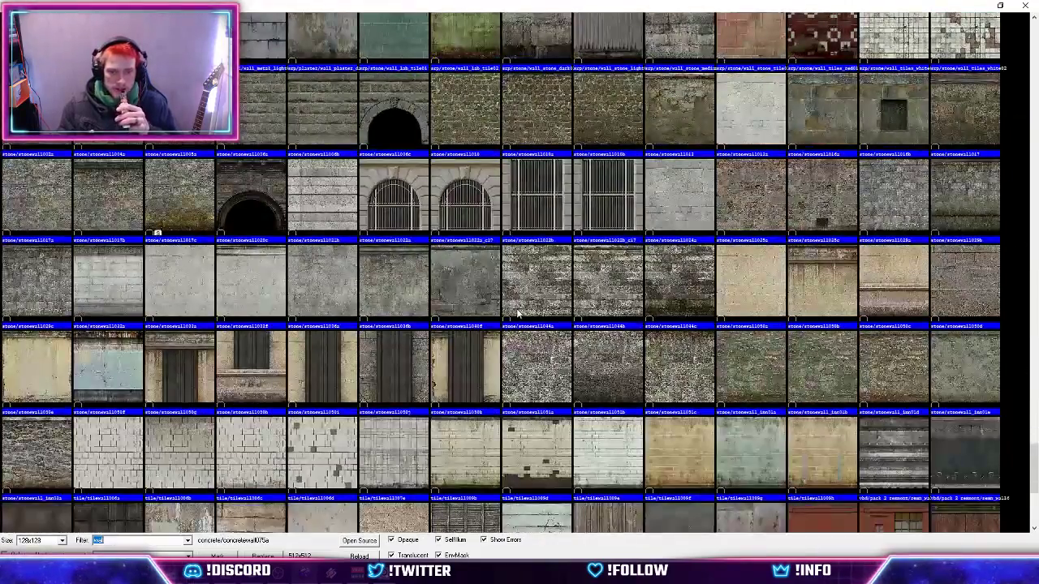
{"action": "scroll", "coordinate": [518, 313], "scroll_direction": "down", "scroll_amount": 2}
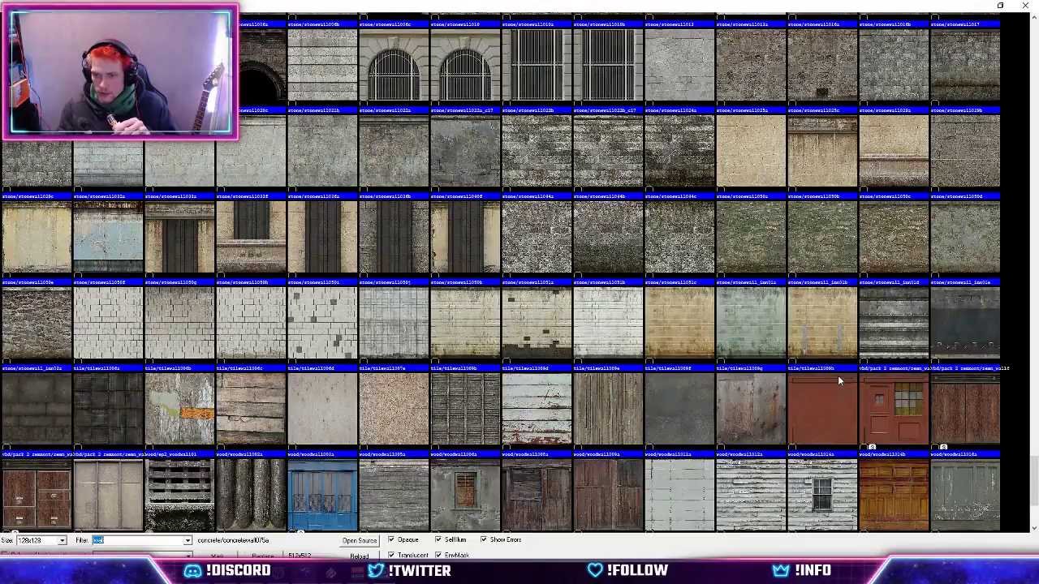
{"action": "scroll", "coordinate": [812, 390], "scroll_direction": "down", "scroll_amount": 2}
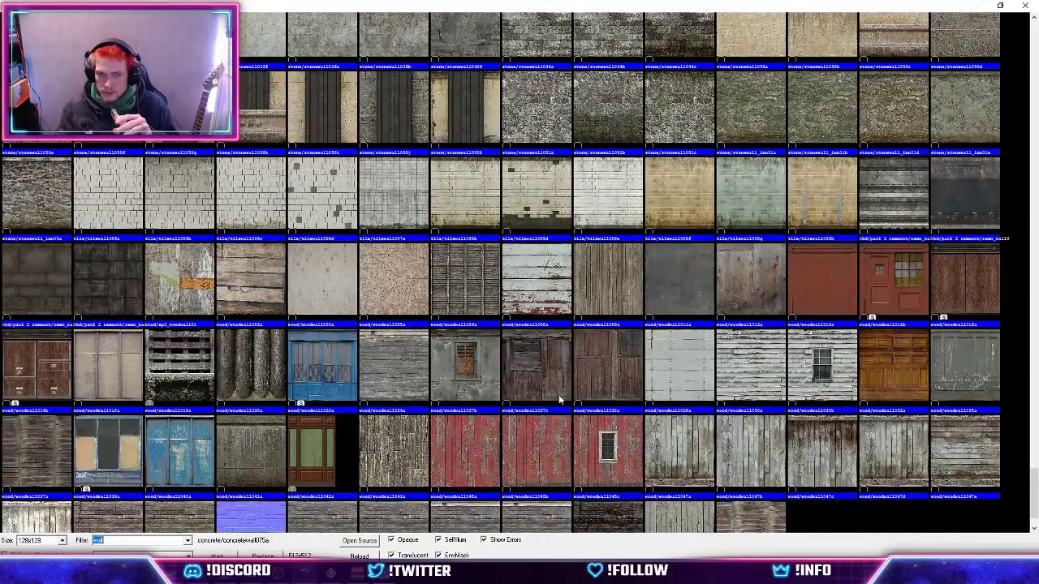
{"action": "scroll", "coordinate": [588, 414], "scroll_direction": "down", "scroll_amount": 1}
{"action": "scroll", "coordinate": [579, 419], "scroll_direction": "up", "scroll_amount": 20}
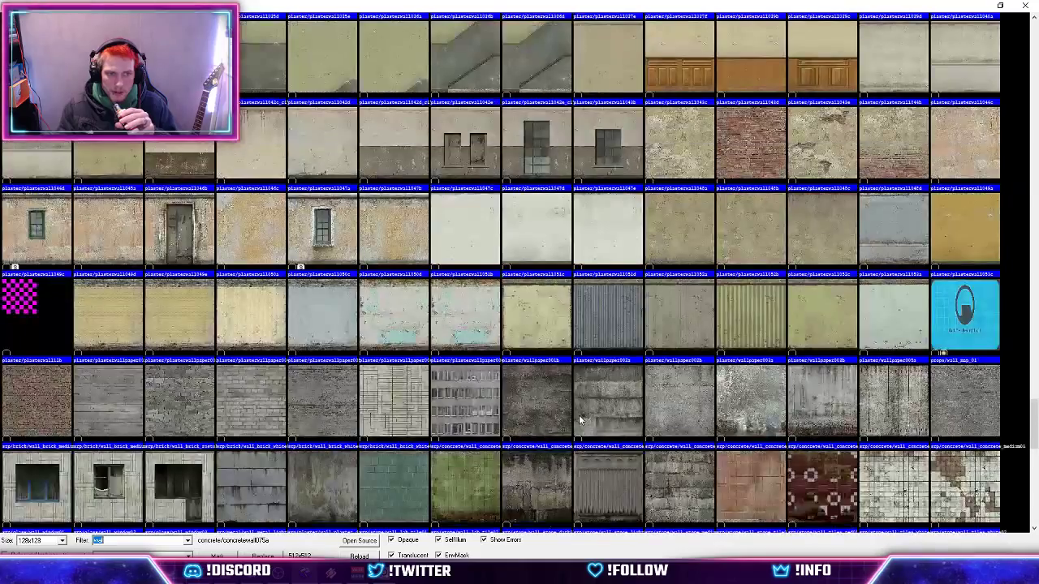
{"action": "scroll", "coordinate": [579, 420], "scroll_direction": "up", "scroll_amount": 3}
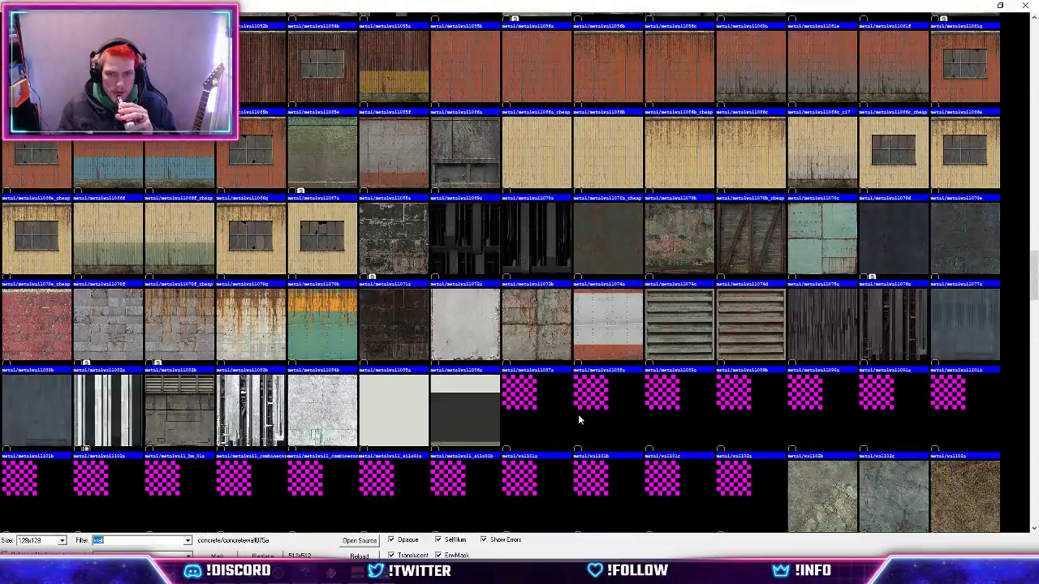
{"action": "scroll", "coordinate": [560, 368], "scroll_direction": "down", "scroll_amount": 6}
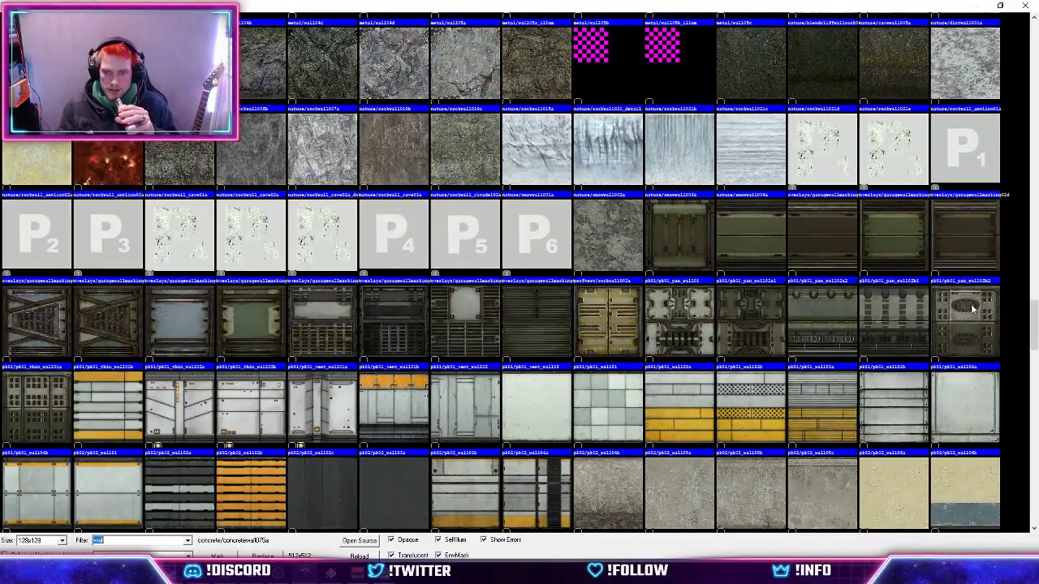
{"action": "scroll", "coordinate": [568, 414], "scroll_direction": "up", "scroll_amount": 7}
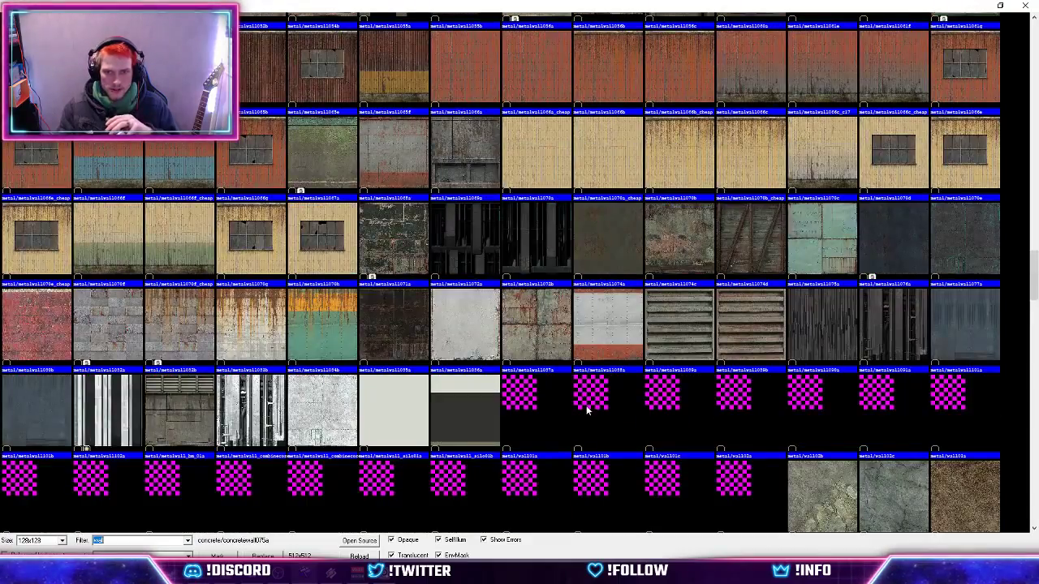
{"action": "scroll", "coordinate": [586, 410], "scroll_direction": "up", "scroll_amount": 20}
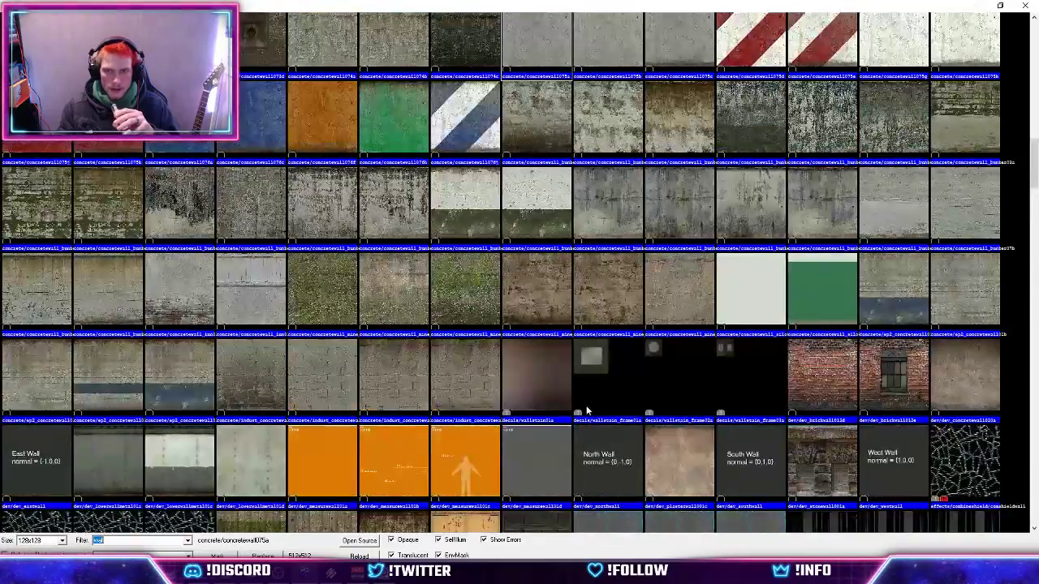
{"action": "scroll", "coordinate": [587, 410], "scroll_direction": "up", "scroll_amount": 15}
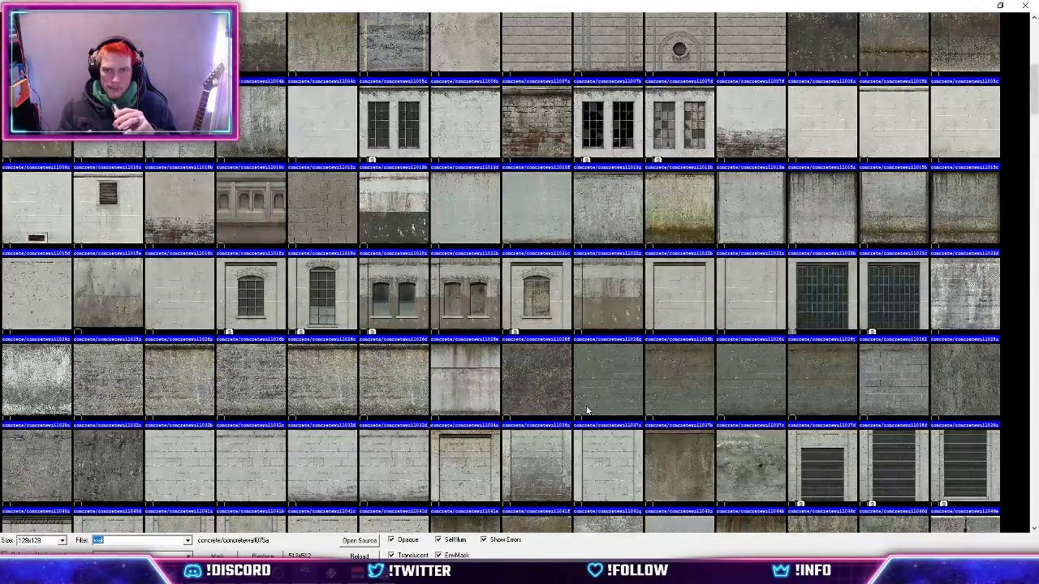
{"action": "scroll", "coordinate": [587, 410], "scroll_direction": "up", "scroll_amount": 2}
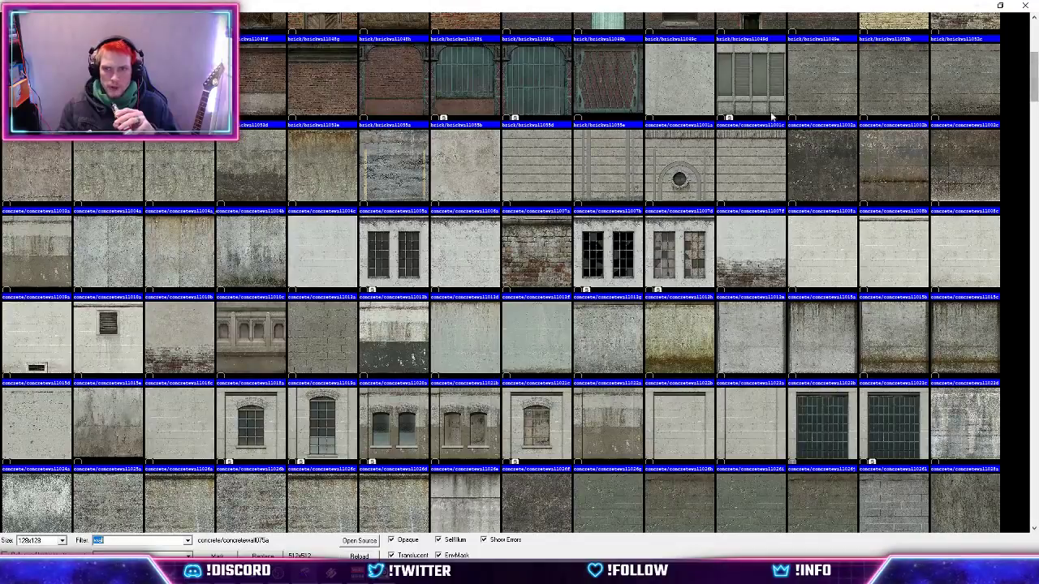
{"action": "left_click", "coordinate": [1025, 6]}
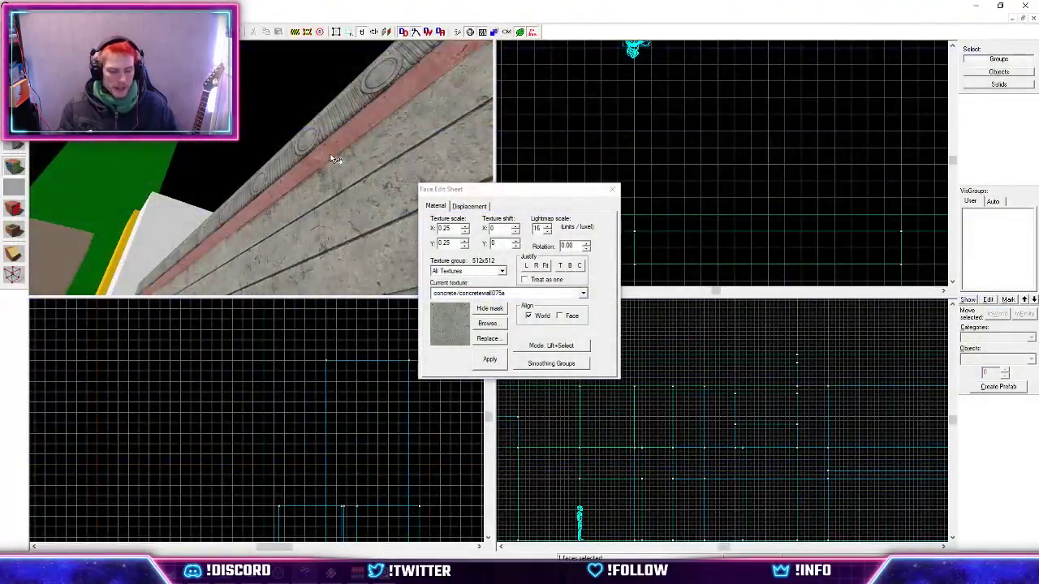
Replace the nodraw texture on the lower trim strip's underside with concrete/concretewall075a.
{"action": "key", "text": "z"}
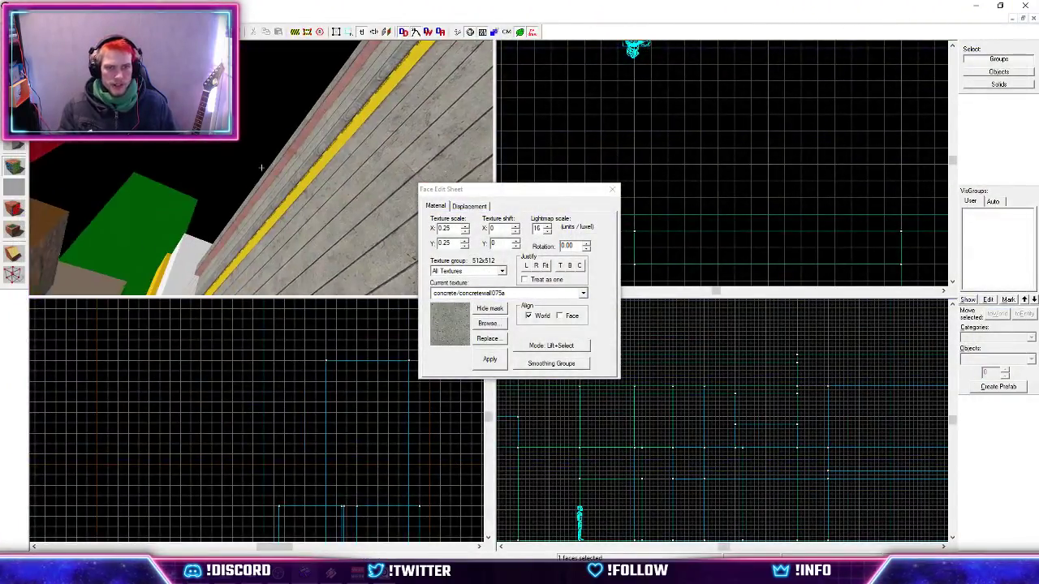
{"action": "key", "text": "z"}
{"action": "right_click", "coordinate": [274, 183]}
{"action": "key", "text": "z"}
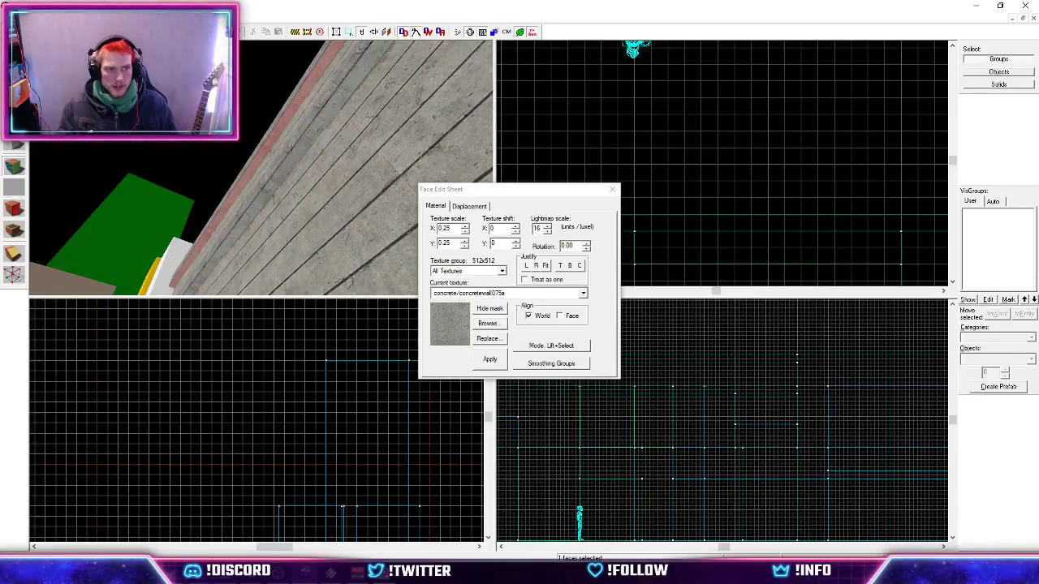
Leave face editing and examine the alley's buildings from street level in a maximized 3D view.
{"action": "key", "text": "shift+s"}
{"action": "key", "text": "w"}
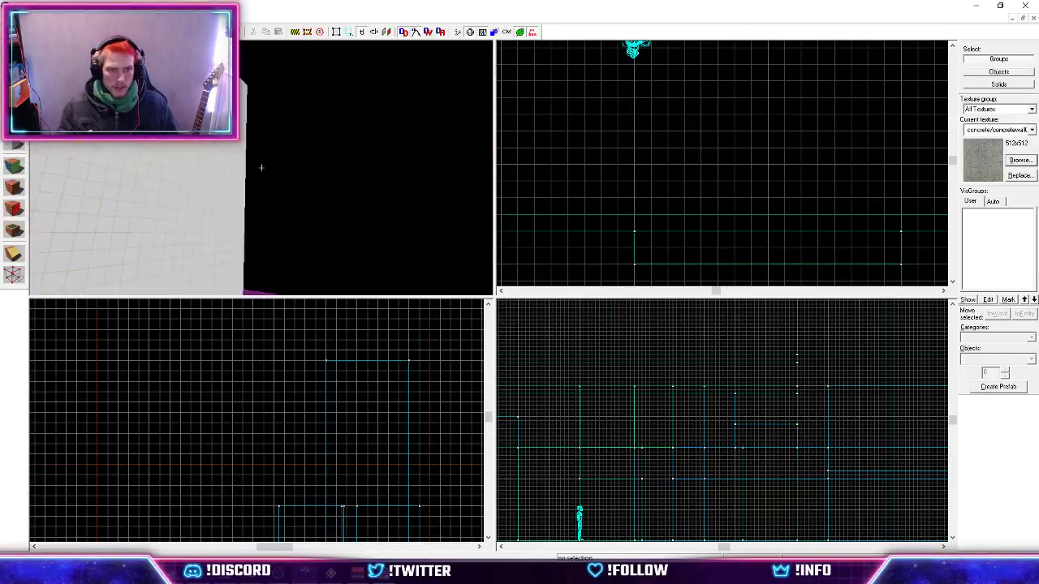
{"action": "key", "text": "w"}
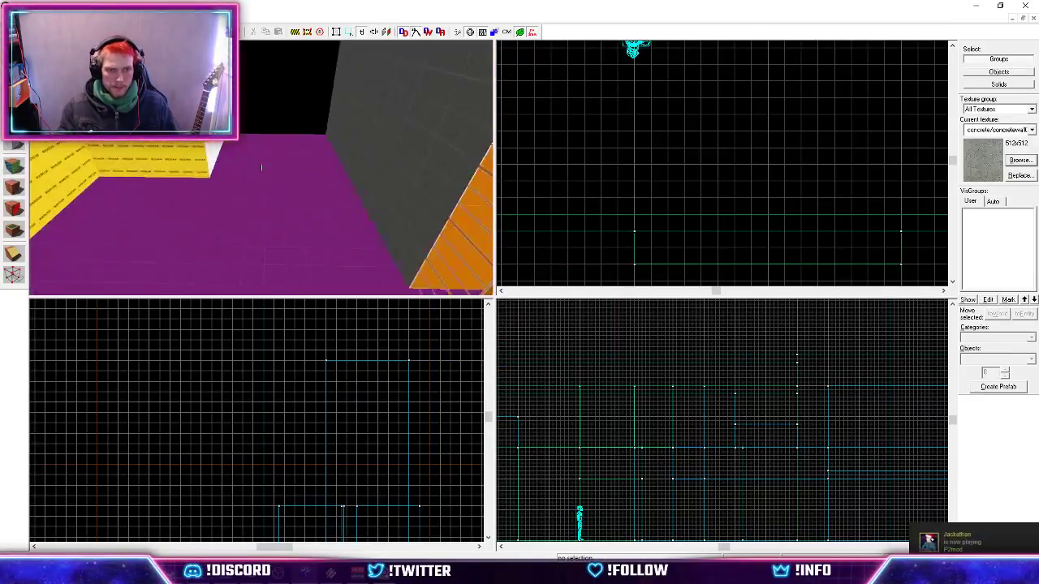
{"action": "key", "text": "w"}
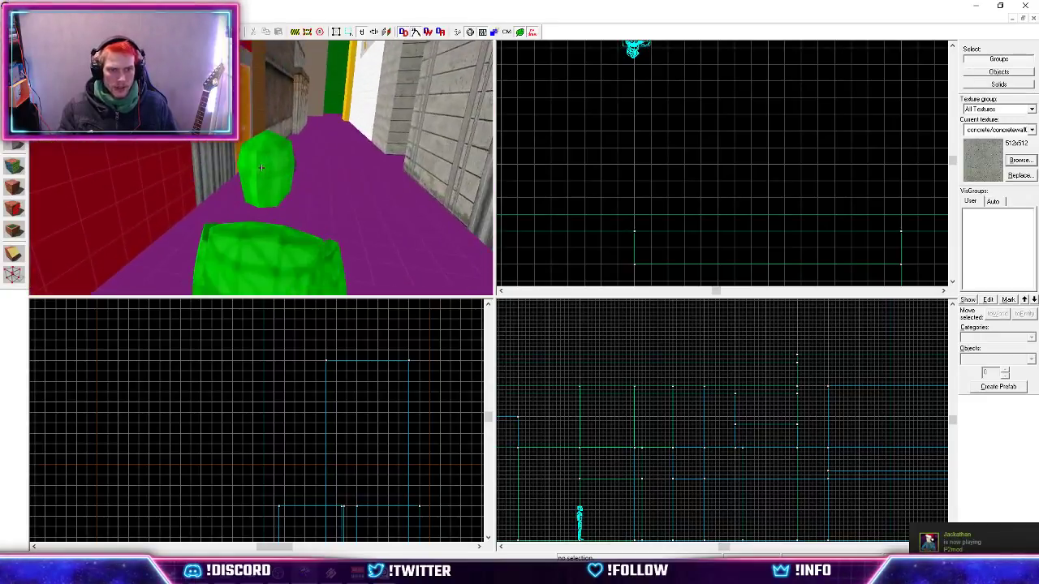
{"action": "key", "text": "w"}
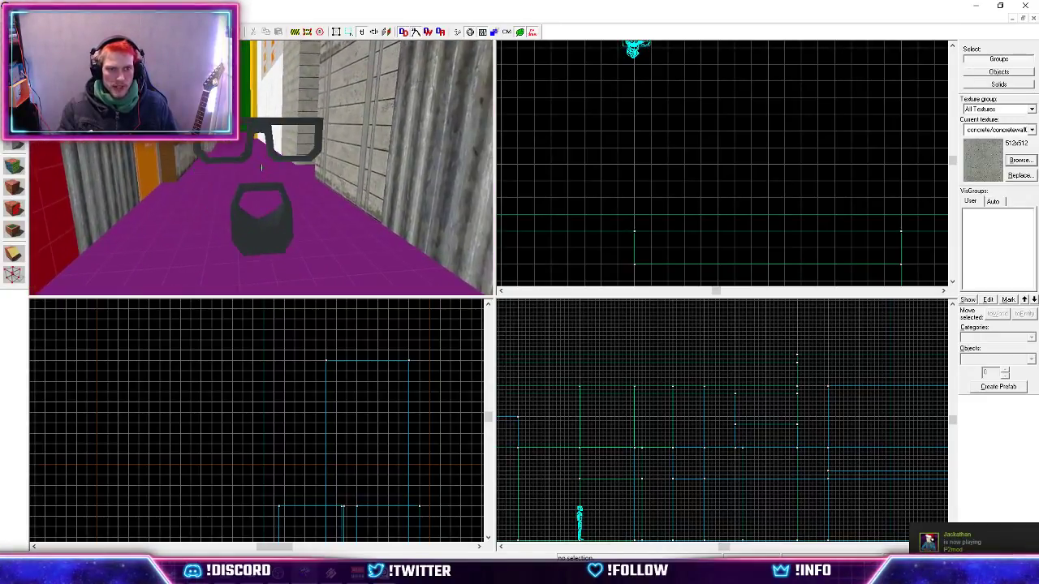
{"action": "key", "text": "z"}
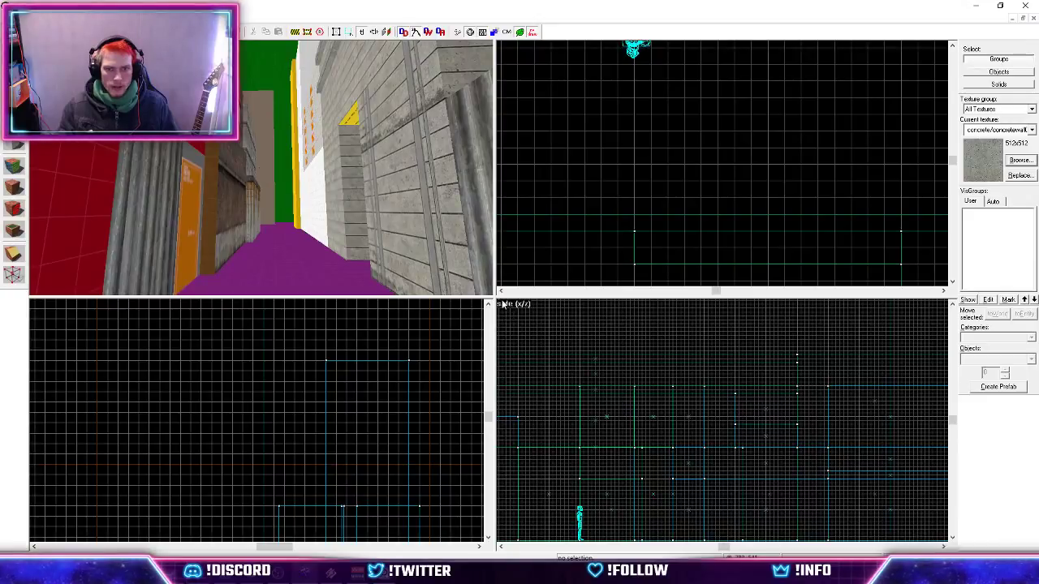
{"action": "key", "text": "shift+z"}
{"action": "key", "text": "z"}
{"action": "key", "text": "s"}
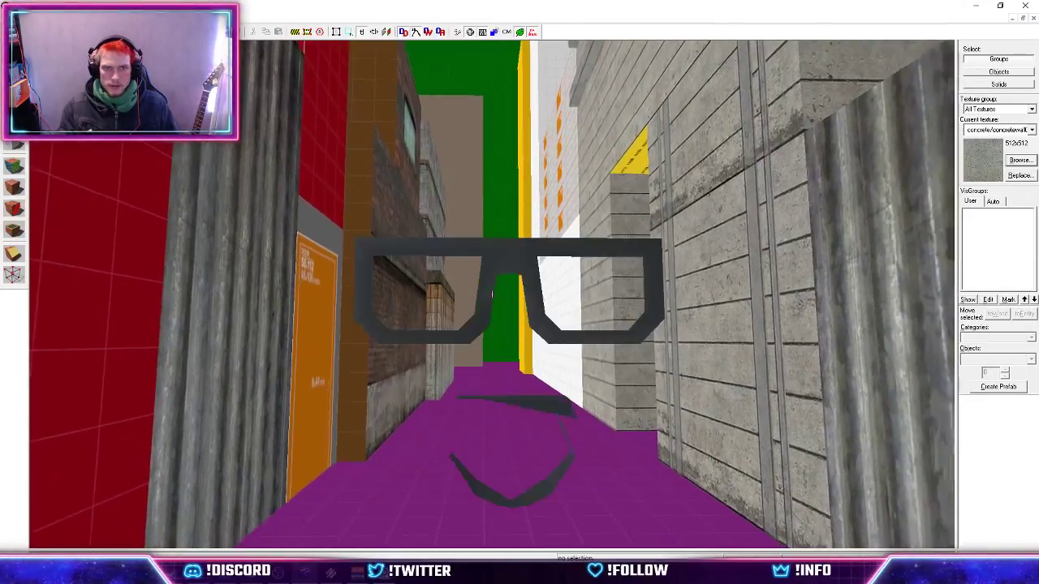
{"action": "key", "text": "d"}
{"action": "key", "text": "a"}
{"action": "key", "text": "w"}
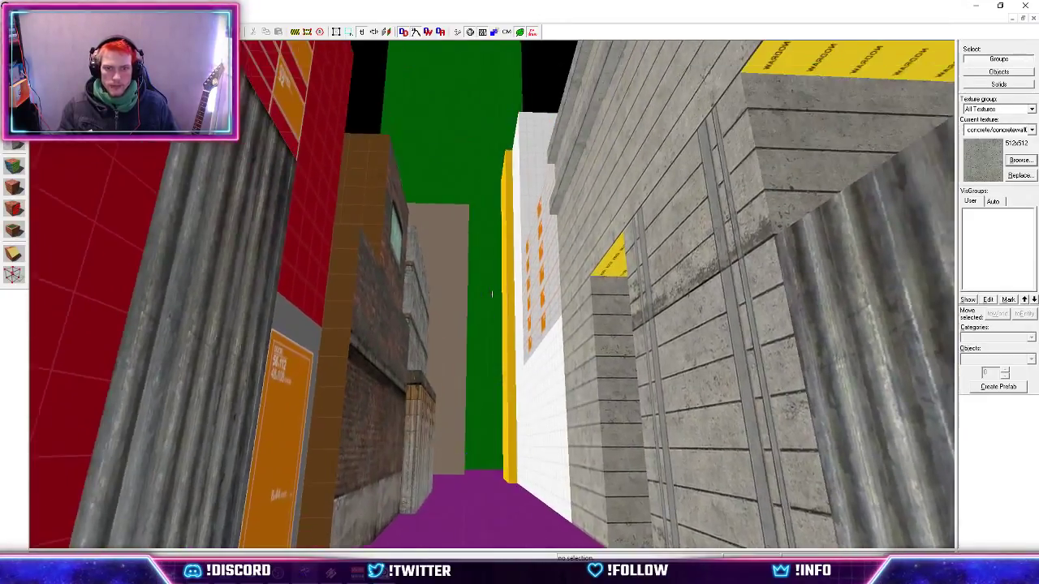
{"action": "key", "text": "z"}
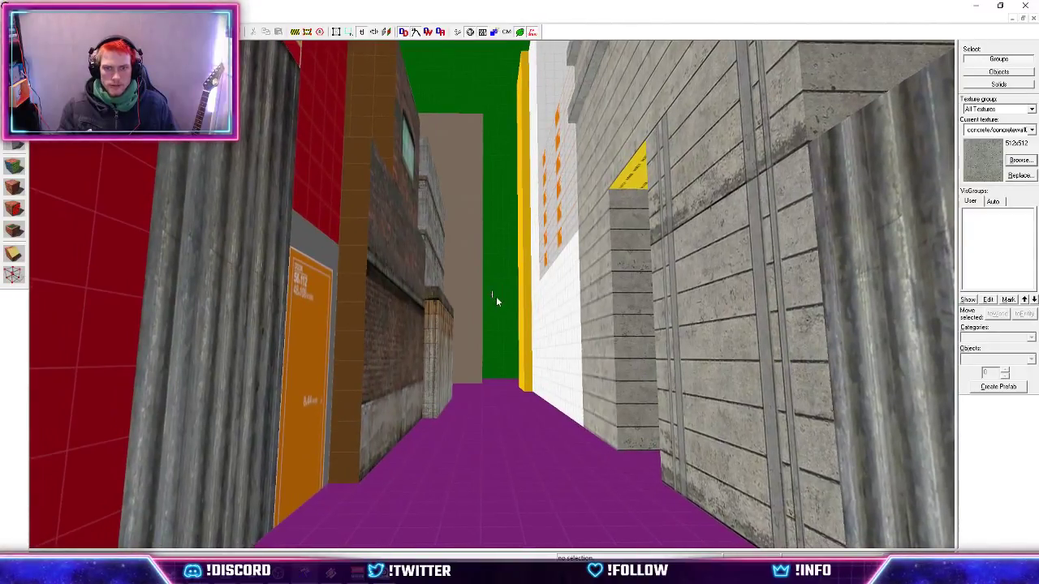
Replace the white dev textures on the lower and upper walls beyond the doorway recess with concrete/concretewall007a.
{"action": "key", "text": "shift+a"}
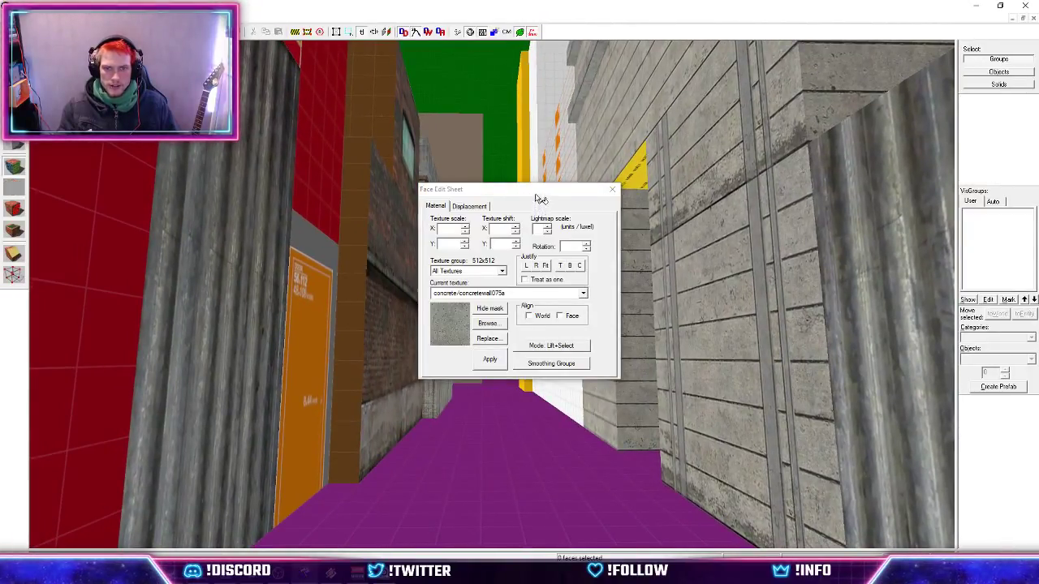
{"action": "left_click_drag", "start_coordinate": [535, 193], "coordinate": [251, 242]}
{"action": "left_click", "coordinate": [570, 349]}
{"action": "left_click", "coordinate": [590, 348]}
{"action": "right_click", "coordinate": [577, 380]}
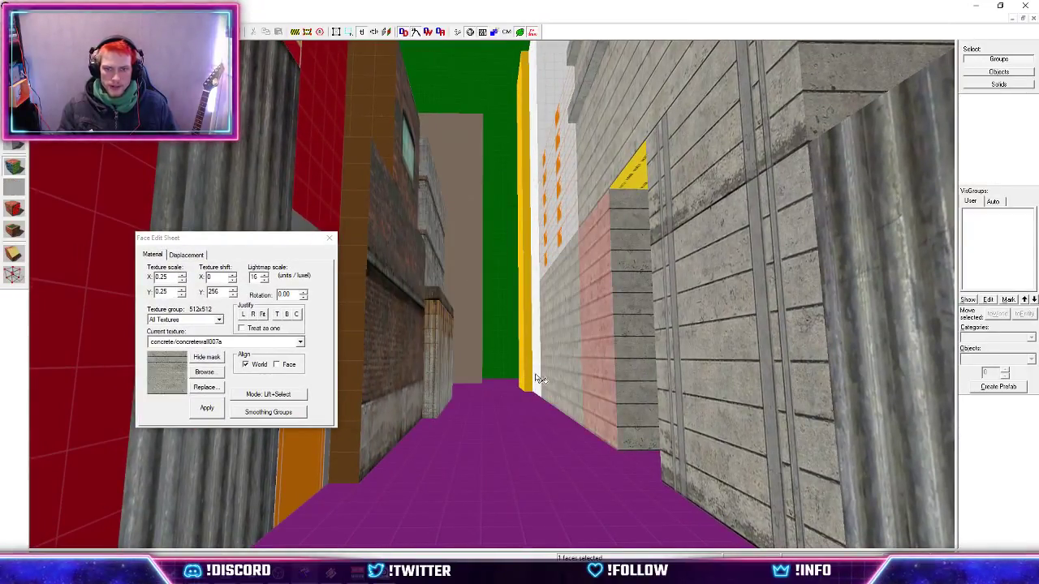
{"action": "left_click", "coordinate": [553, 347]}
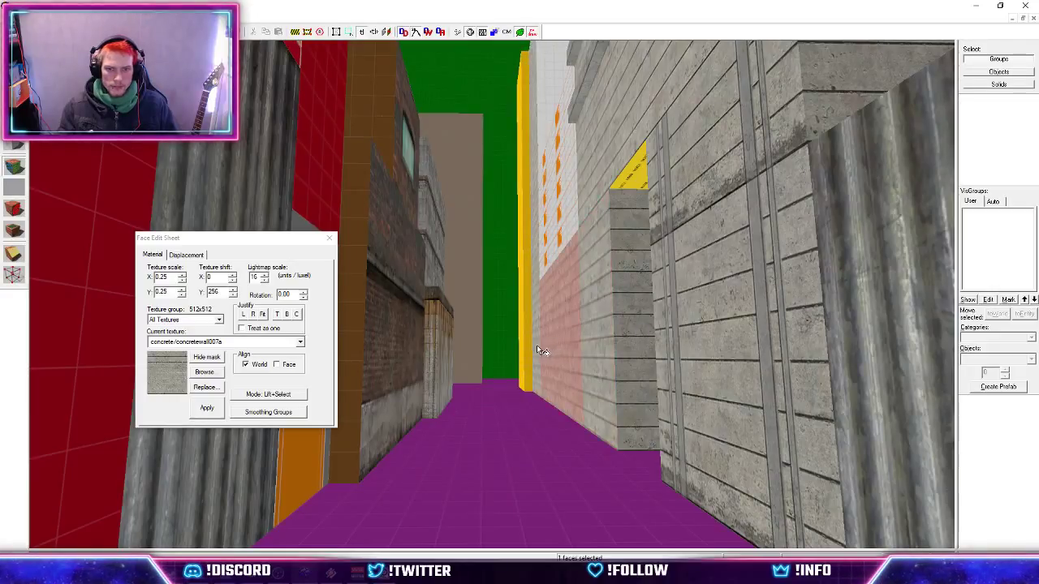
{"action": "left_click", "coordinate": [544, 102]}
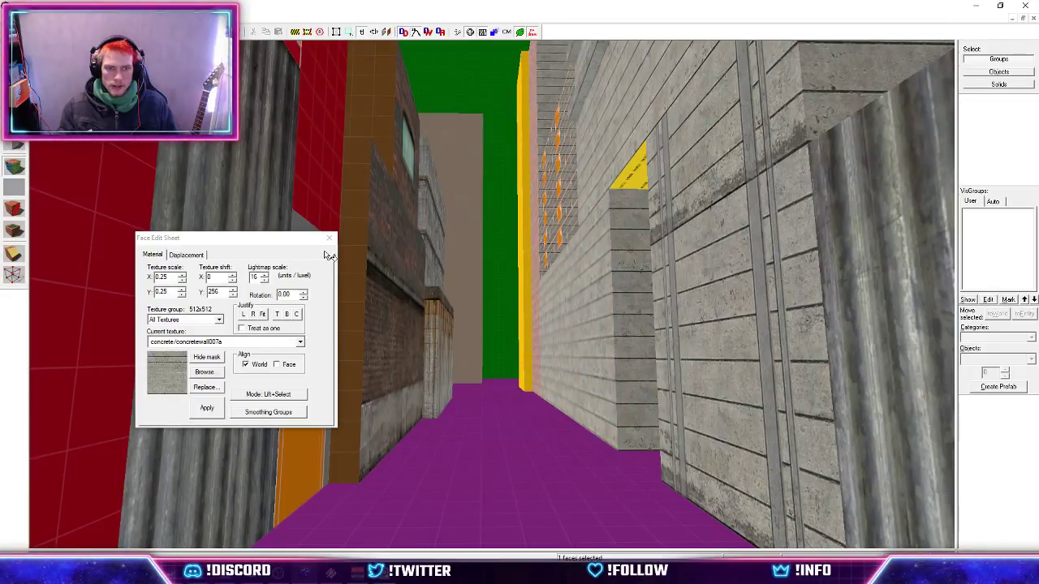
{"action": "left_click", "coordinate": [329, 238]}
Switch to the reference photo of the night alley, study its details up close and return to the map.
{"action": "key", "text": "w"}
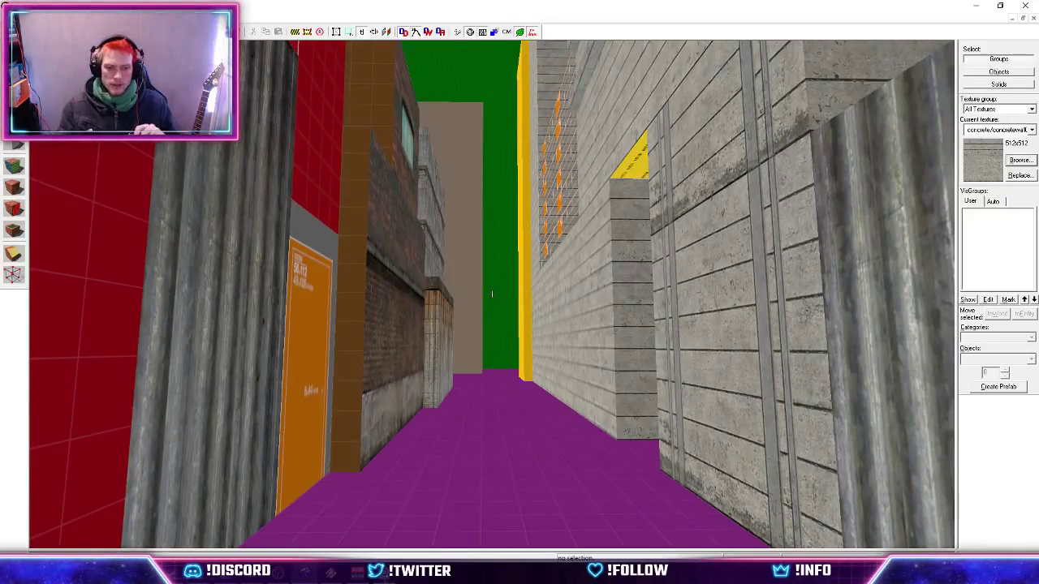
{"action": "key", "text": "alt+Tab"}
{"action": "scroll", "coordinate": [416, 361], "scroll_direction": "down", "scroll_amount": 8}
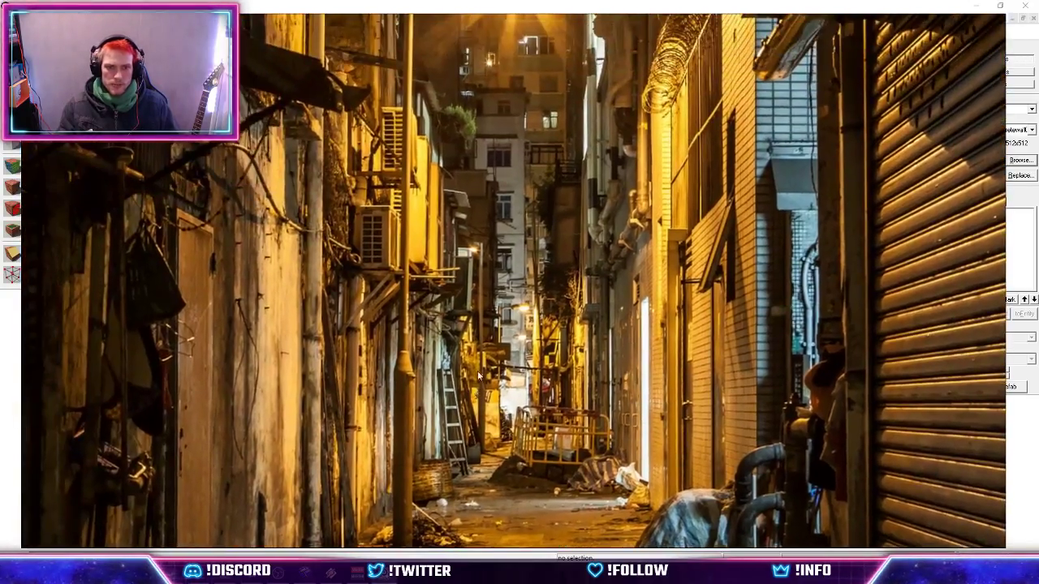
{"action": "scroll", "coordinate": [460, 284], "scroll_direction": "up", "scroll_amount": 8}
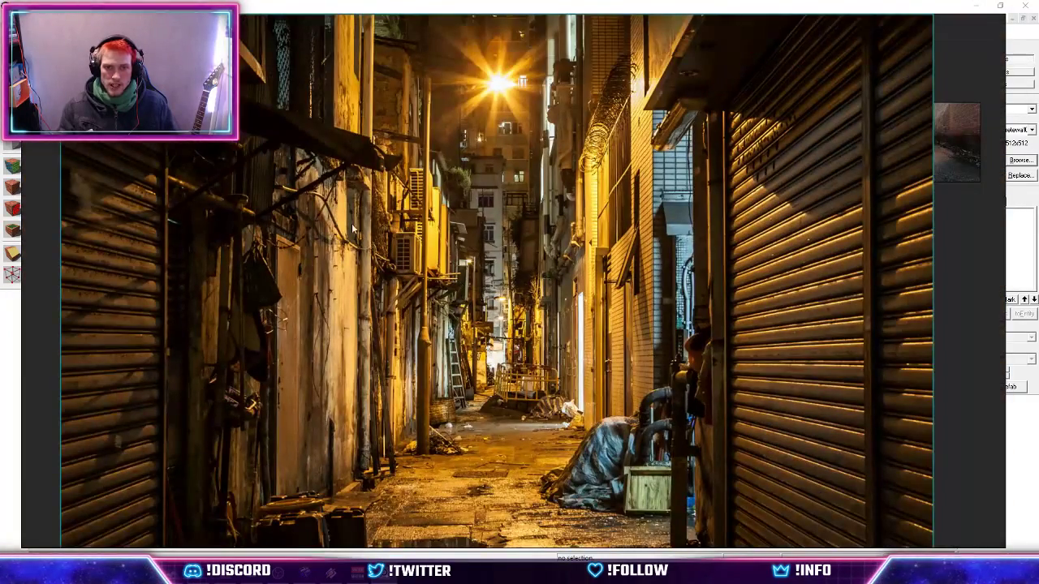
{"action": "key", "text": "alt+Tab"}
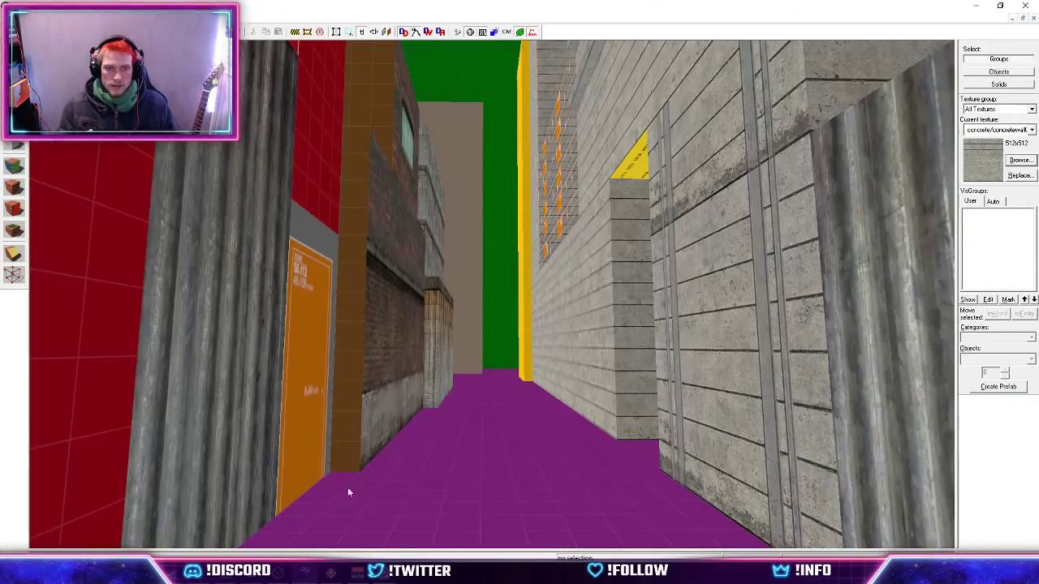
Examine the alley's building layout from above and from the player's position at street level.
{"action": "key", "text": "z"}
{"action": "key", "text": "s"}
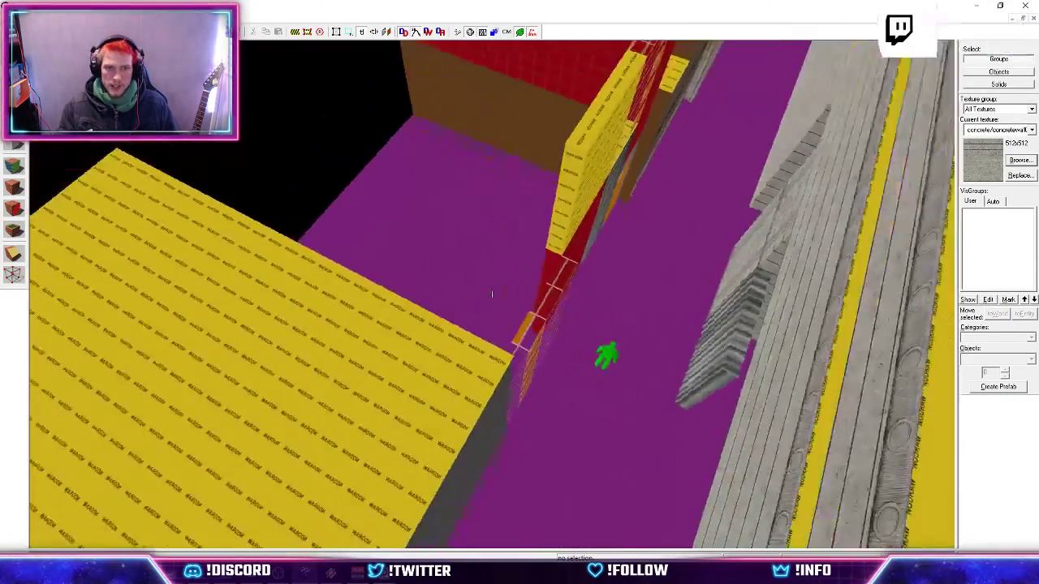
{"action": "key", "text": "a"}
{"action": "key", "text": "z"}
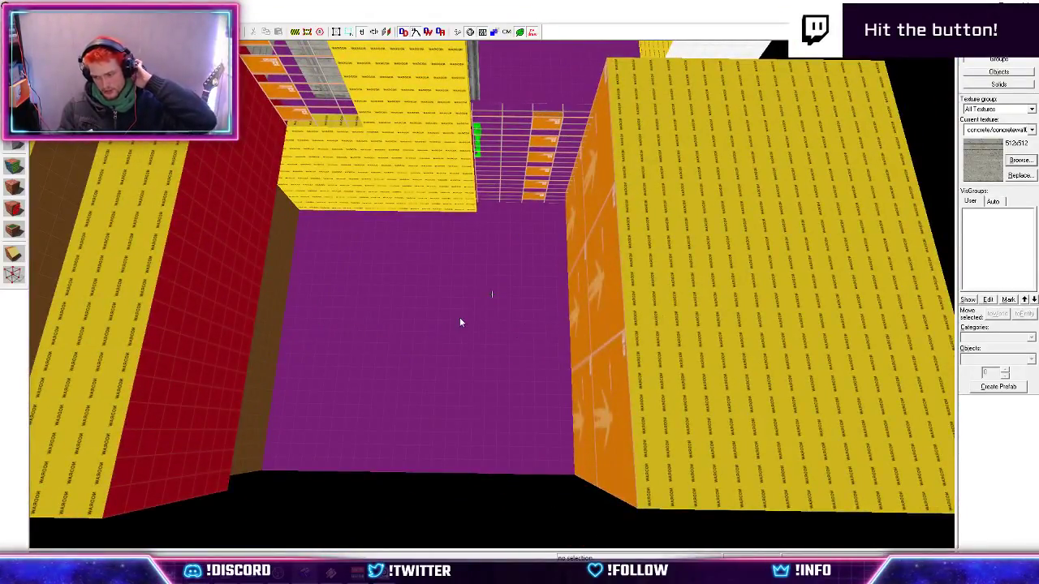
{"action": "key", "text": "z"}
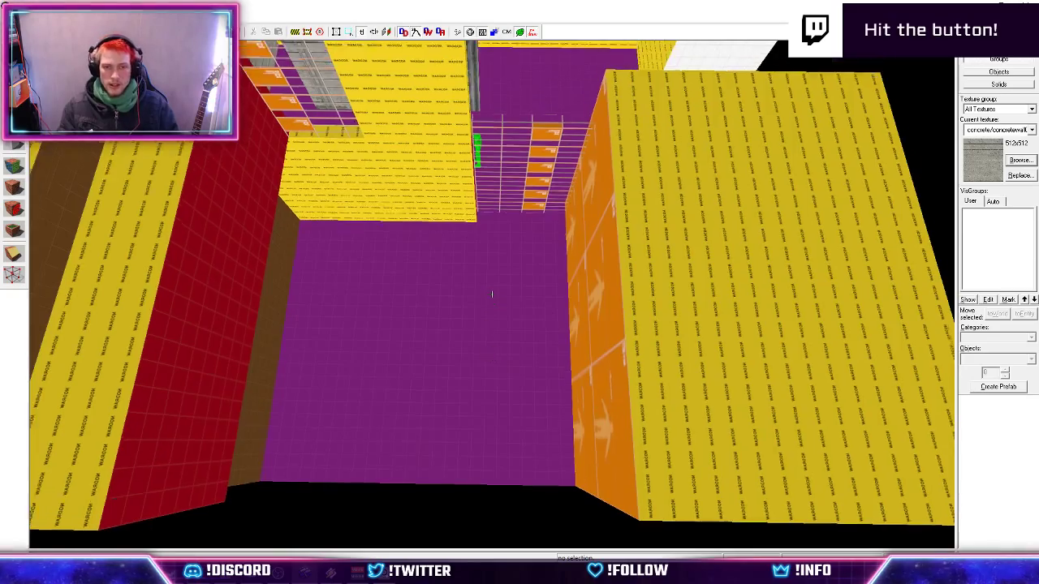
{"action": "key", "text": "z"}
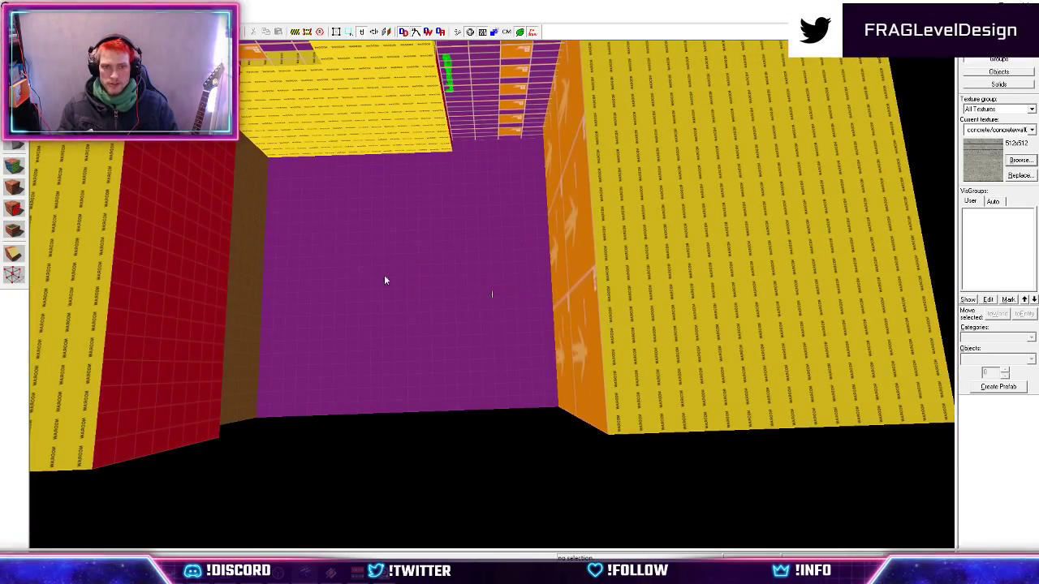
{"action": "key", "text": "z"}
{"action": "key", "text": "s"}
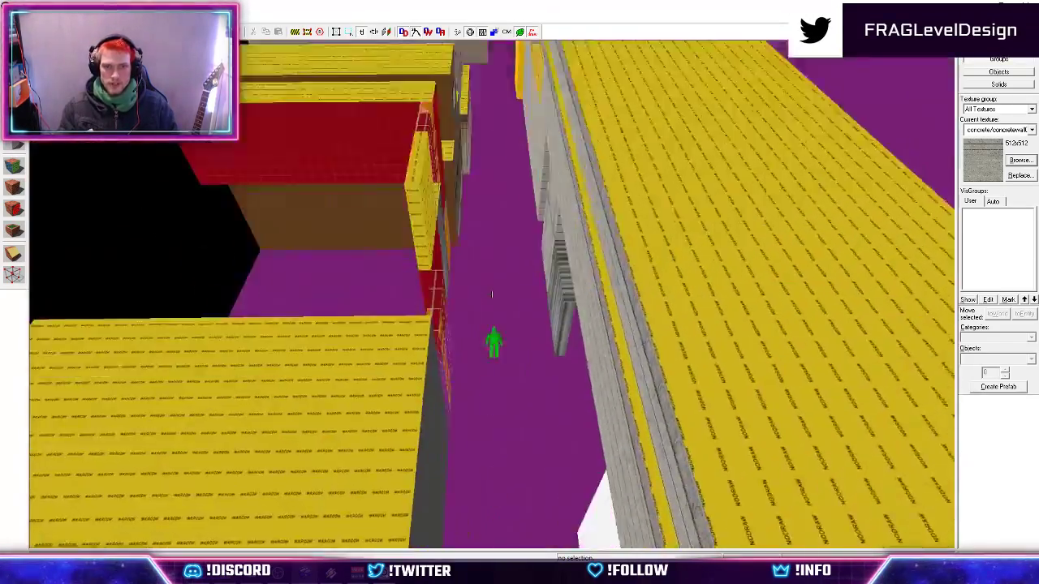
{"action": "key", "text": "w"}
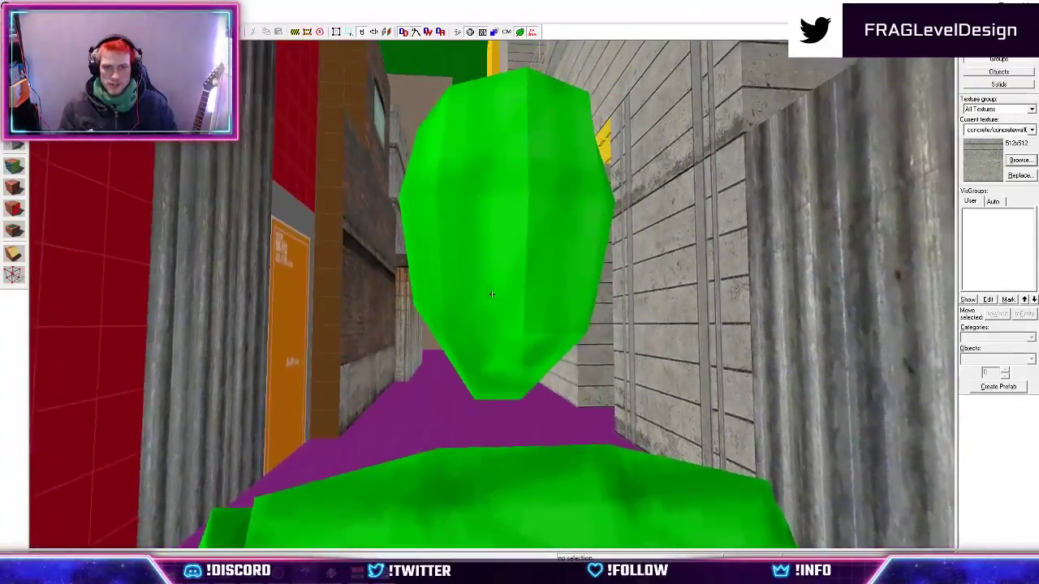
{"action": "key", "text": "w"}
{"action": "key", "text": "z"}
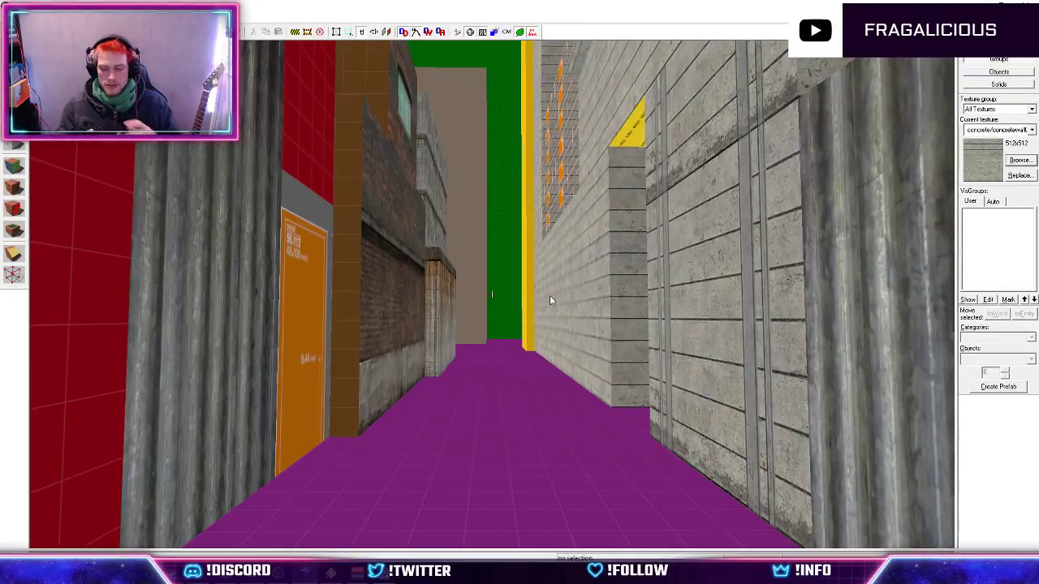
Group the concrete building's upper wall band with its upper and lower trim strips.
{"action": "key", "text": "z"}
{"action": "key", "text": "w"}
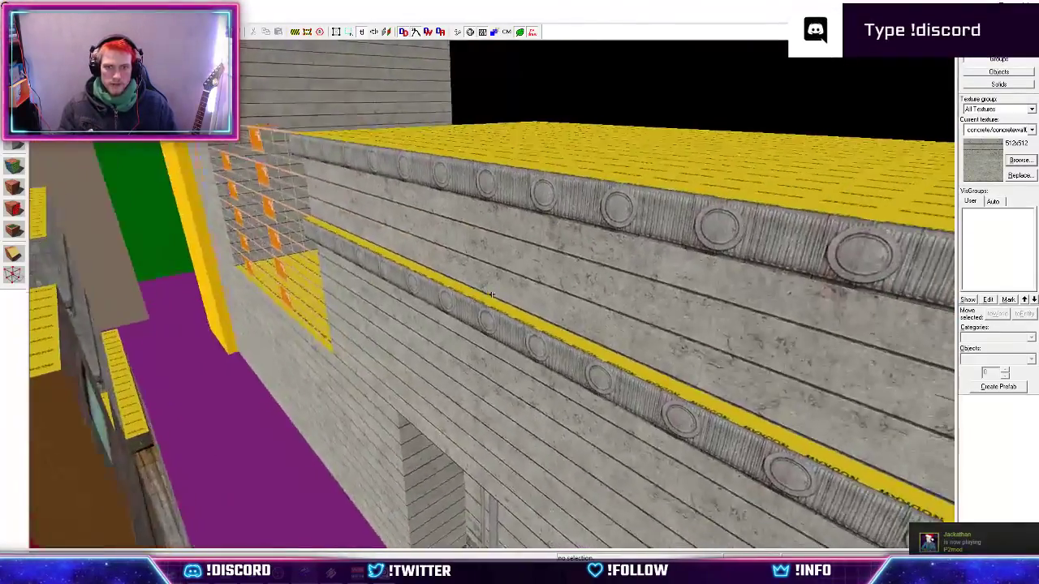
{"action": "key", "text": "z"}
{"action": "left_click", "coordinate": [490, 334]}
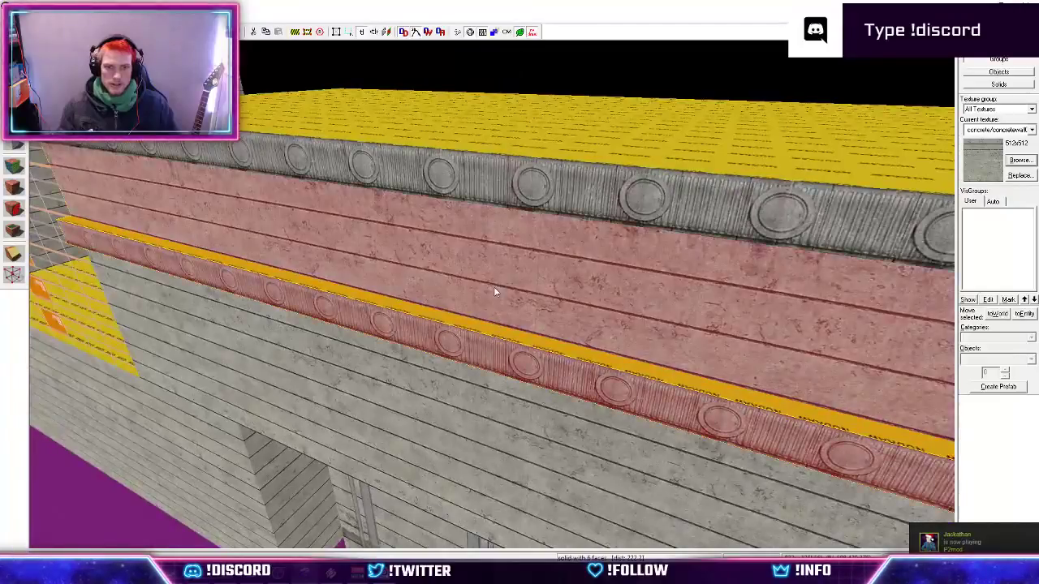
{"action": "key", "text": "z"}
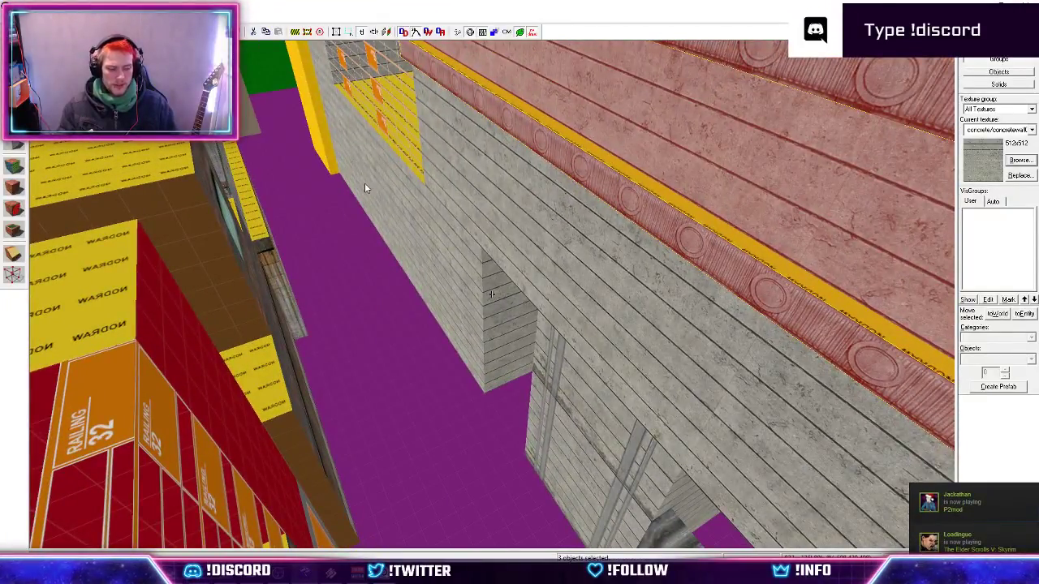
{"action": "left_click", "coordinate": [99, 10]}
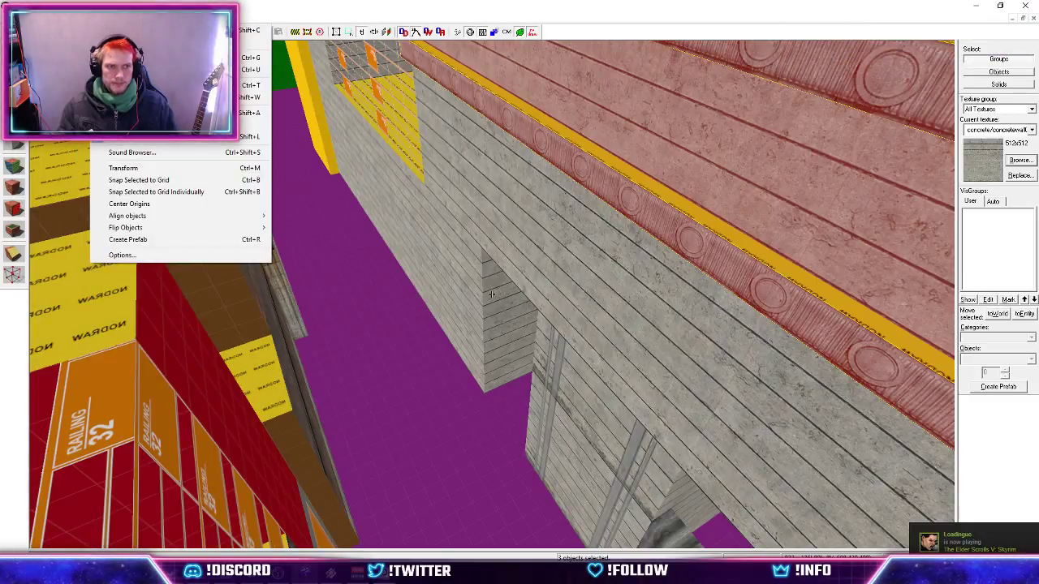
{"action": "left_click", "coordinate": [244, 58]}
{"action": "left_click", "coordinate": [492, 177]}
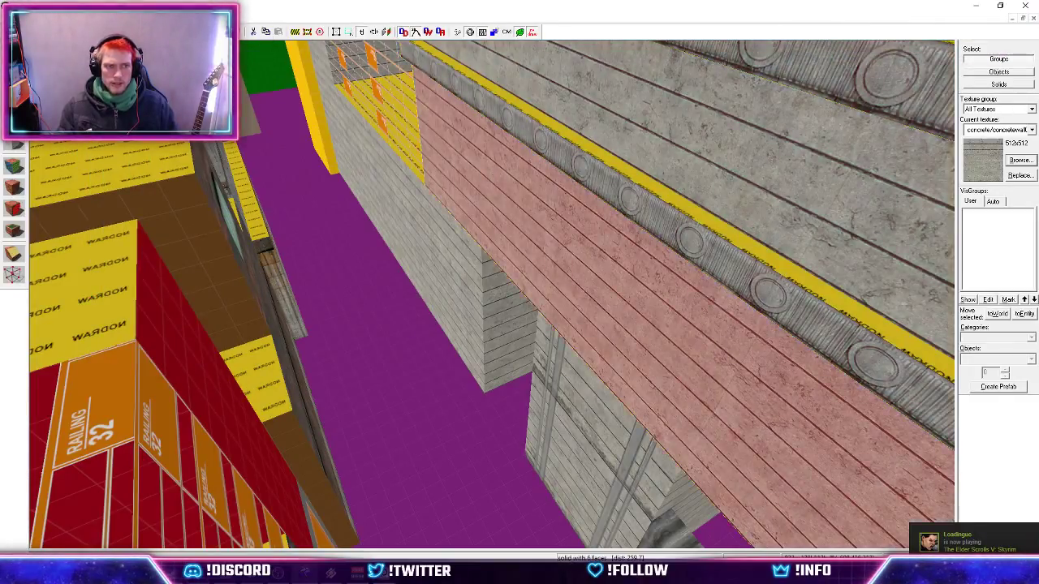
{"action": "left_click", "coordinate": [566, 204]}
{"action": "key", "text": "z"}
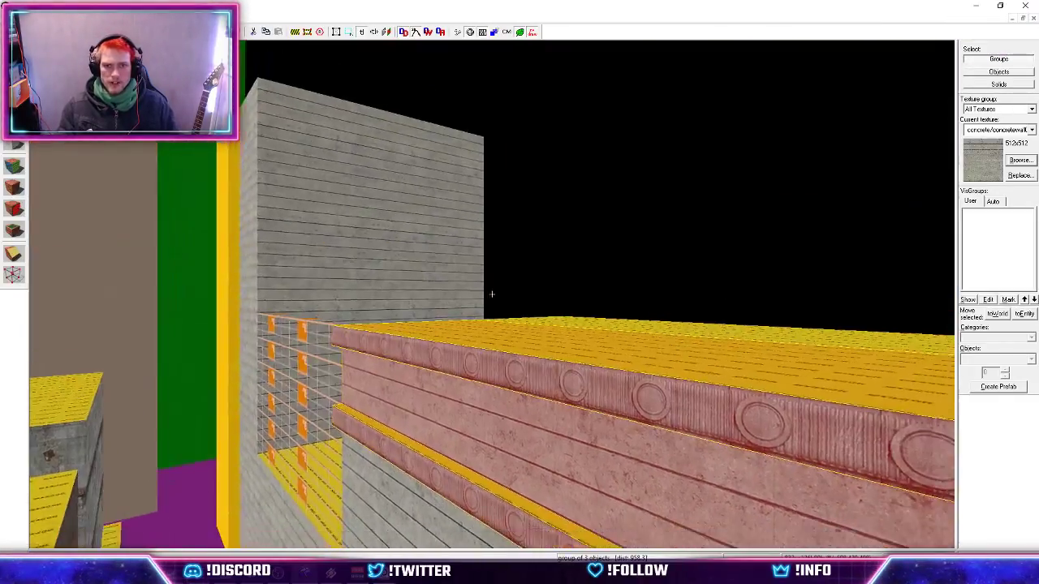
Texture the white wall beneath the concrete building's overhanging band with concrete/concretewall007f.
{"action": "key", "text": "s"}
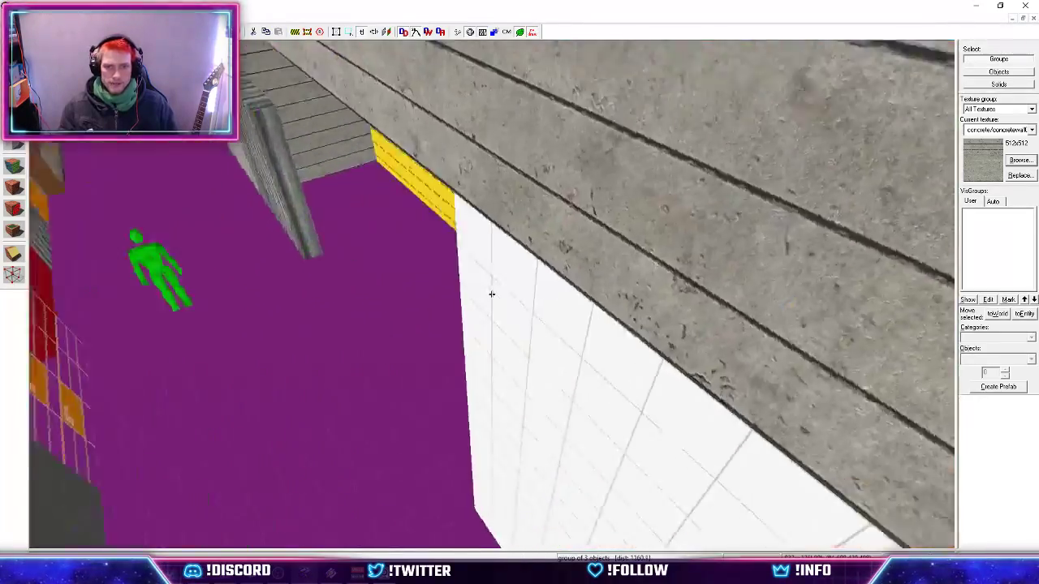
{"action": "key", "text": "z"}
{"action": "key", "text": "shift+a"}
{"action": "left_click", "coordinate": [555, 287]}
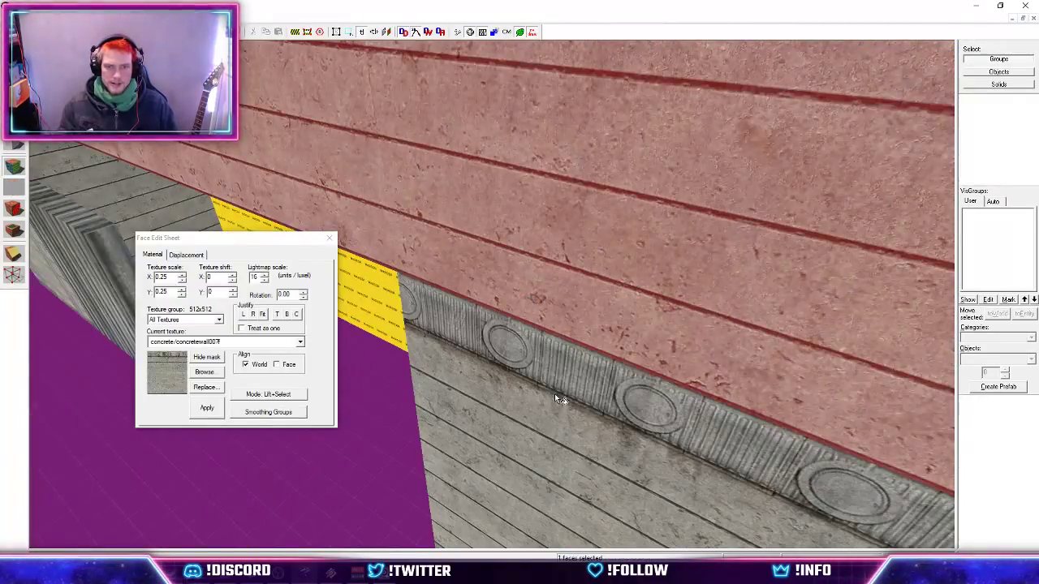
{"action": "key", "text": "shift+a"}
Replace the nodraw texture on the back wall of the recess behind the corrugated sheet with concrete/concretewall007a.
{"action": "key", "text": "z"}
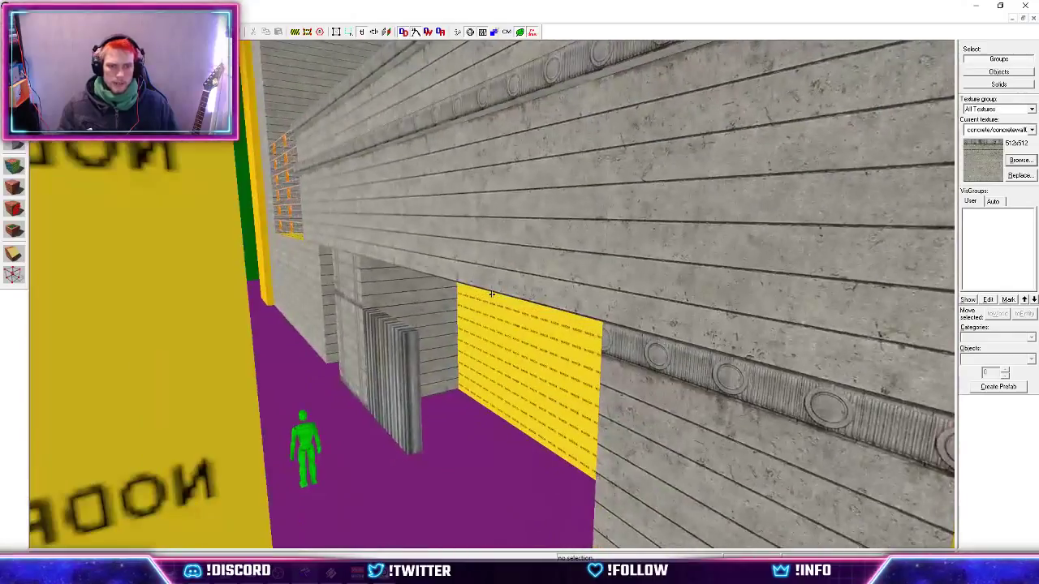
{"action": "key", "text": "z"}
{"action": "key", "text": "shift+a"}
{"action": "left_click", "coordinate": [445, 328]}
{"action": "right_click", "coordinate": [502, 351]}
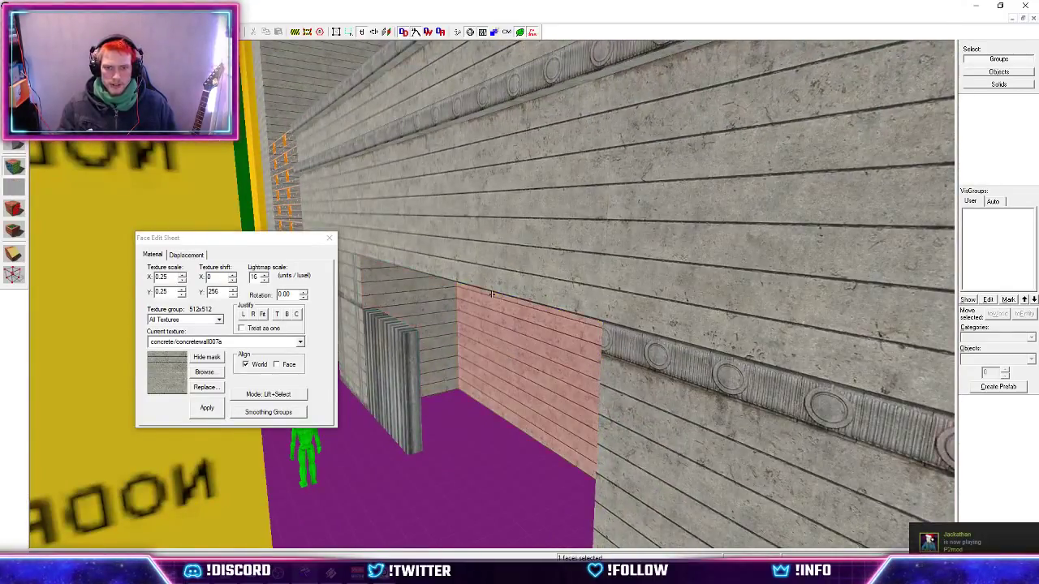
{"action": "key", "text": "z"}
{"action": "key", "text": "z"}
{"action": "left_click", "coordinate": [585, 340]}
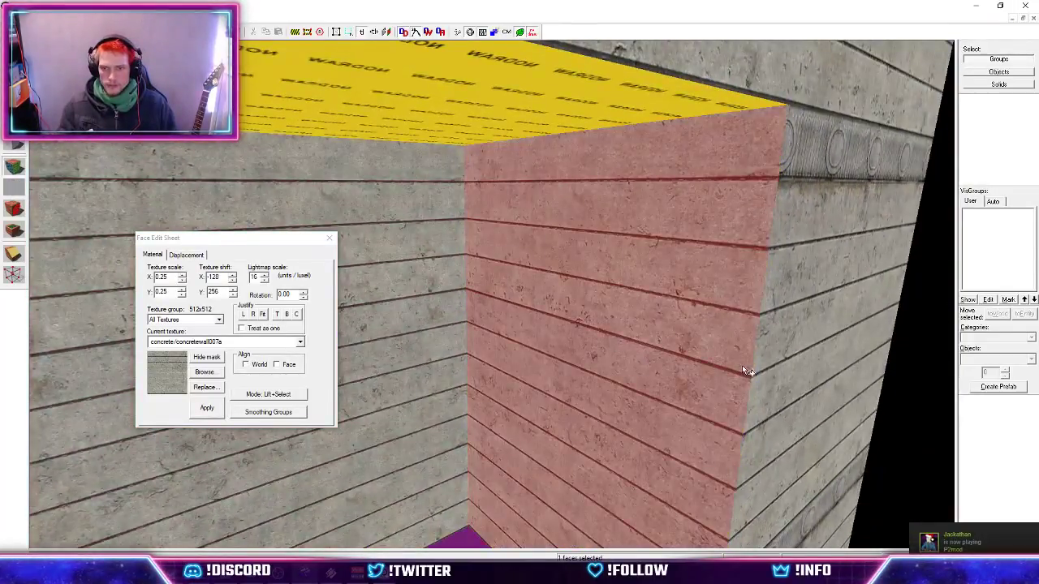
Leave face editing, restore the four-view layout and examine the alley at street level up to the brick building.
{"action": "key", "text": "z"}
{"action": "key", "text": "z"}
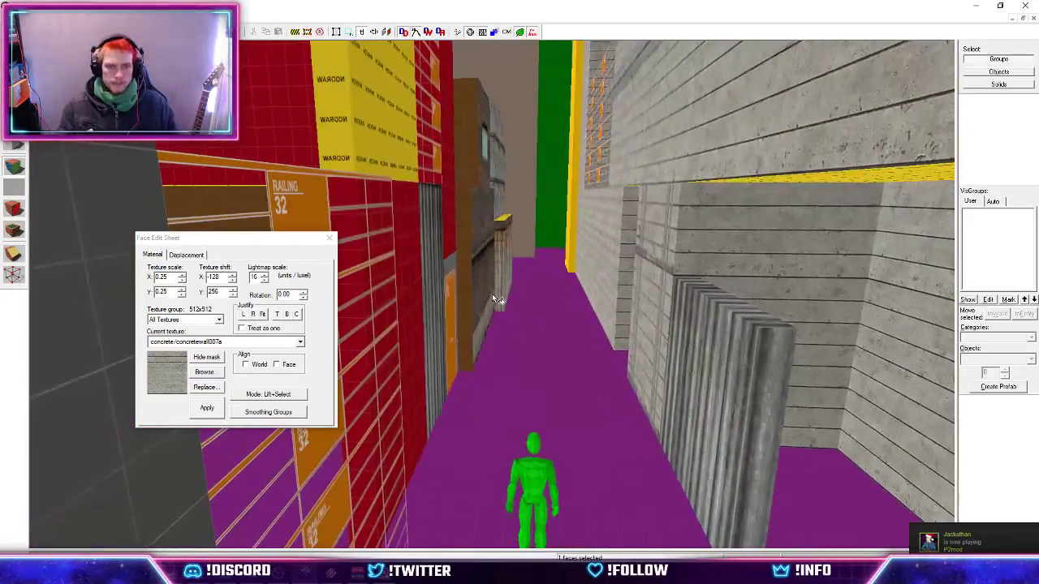
{"action": "key", "text": "shift+z"}
{"action": "key", "text": "shift+a"}
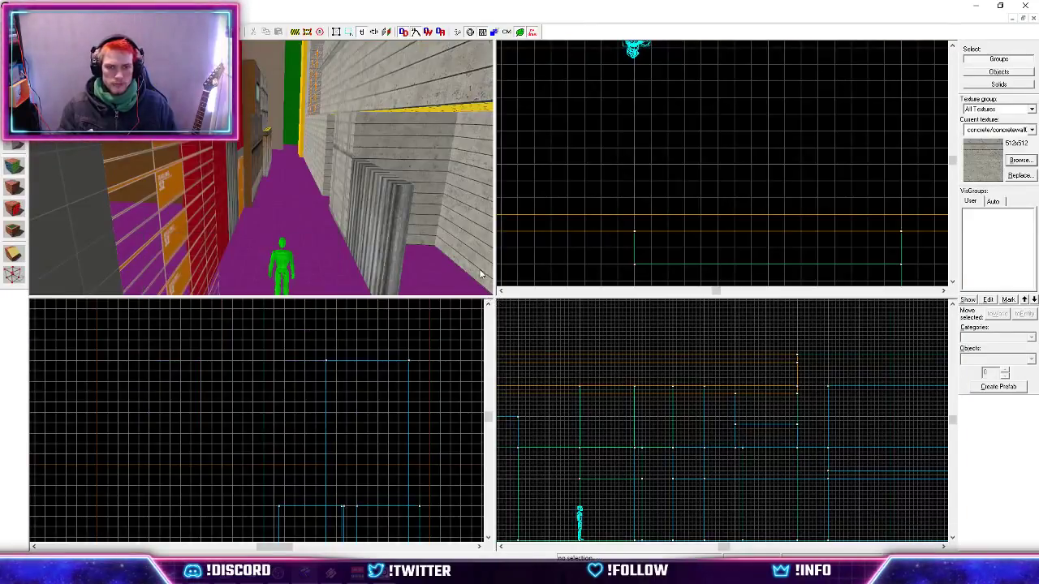
{"action": "key", "text": "w"}
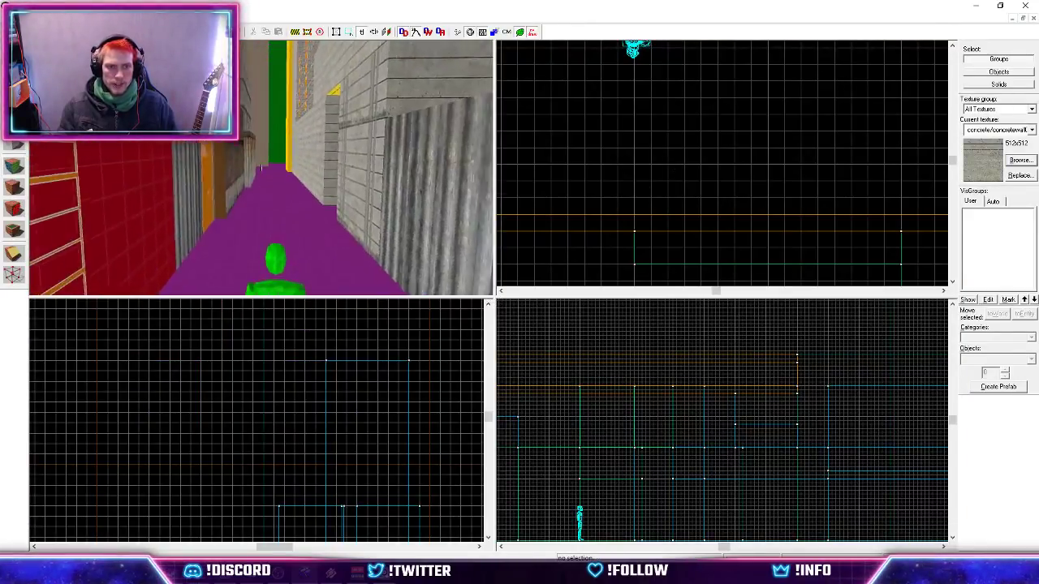
{"action": "key", "text": "w"}
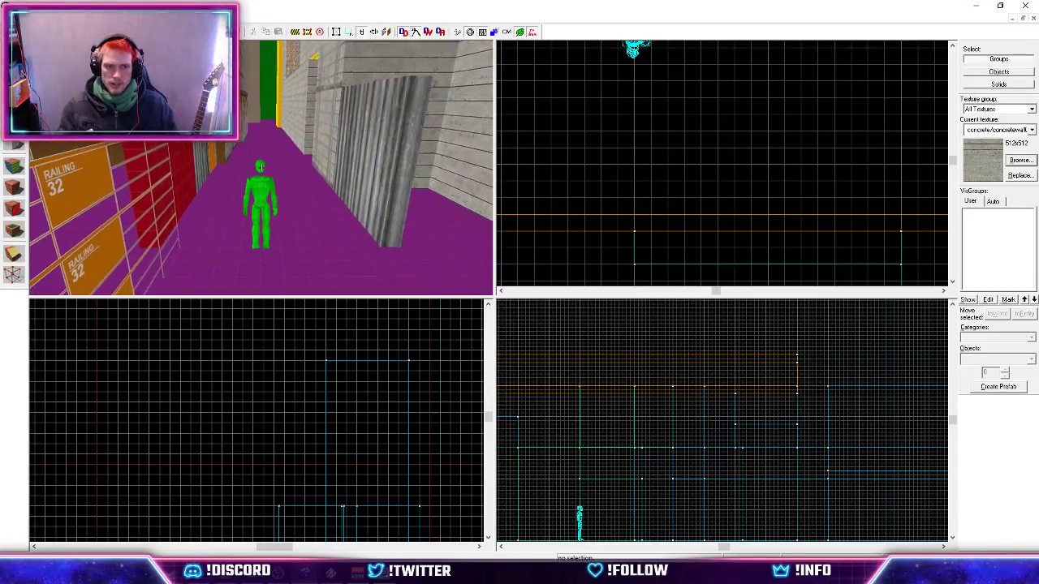
{"action": "key", "text": "w"}
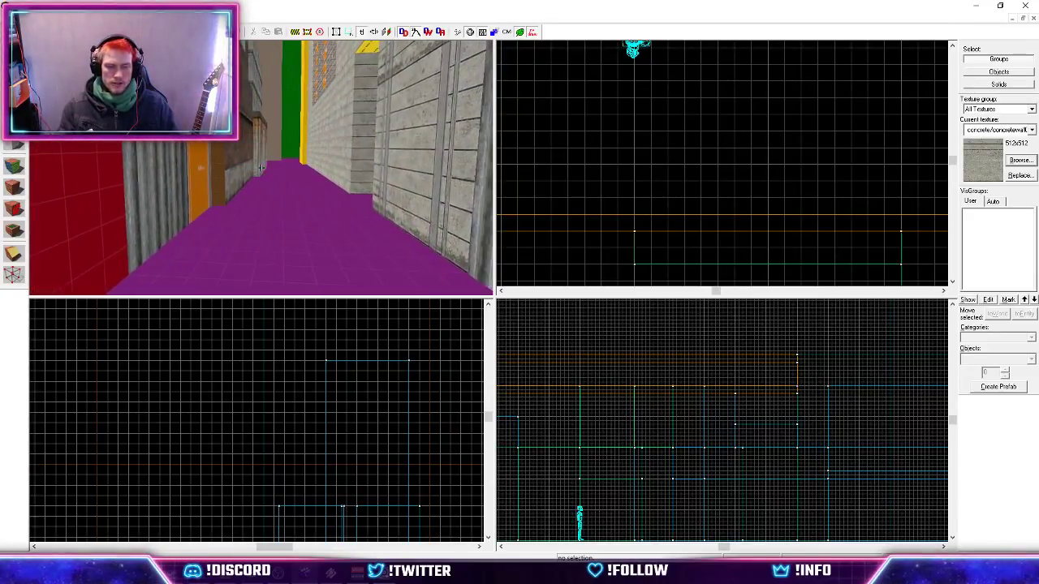
{"action": "key", "text": "w"}
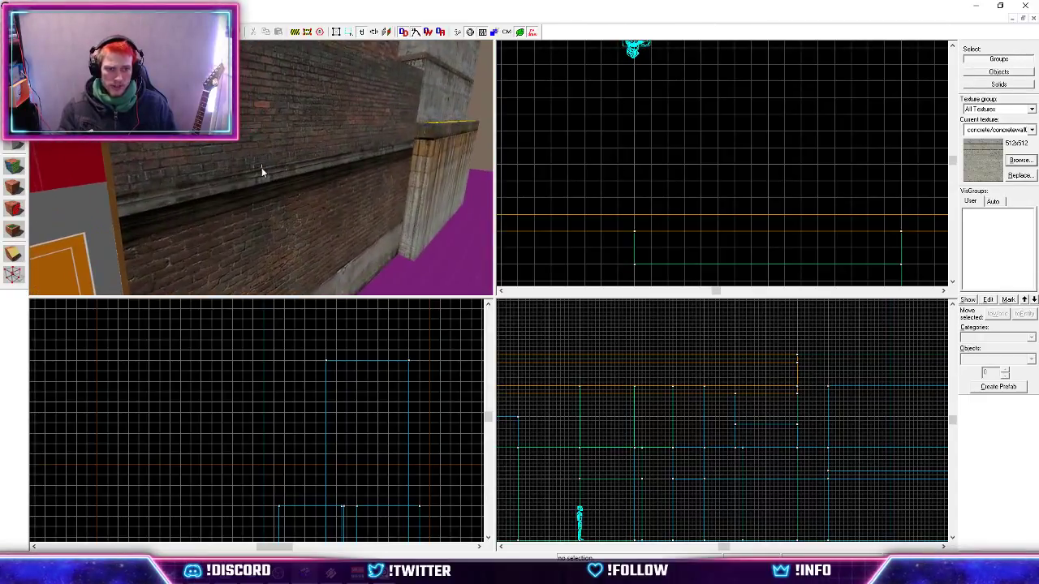
Shorten the brick building's lower wall block to 112 units and clone it upward, reducing the copy to a 16-unit-high trim strip on top.
{"action": "left_click", "coordinate": [209, 204]}
{"action": "key", "text": "w"}
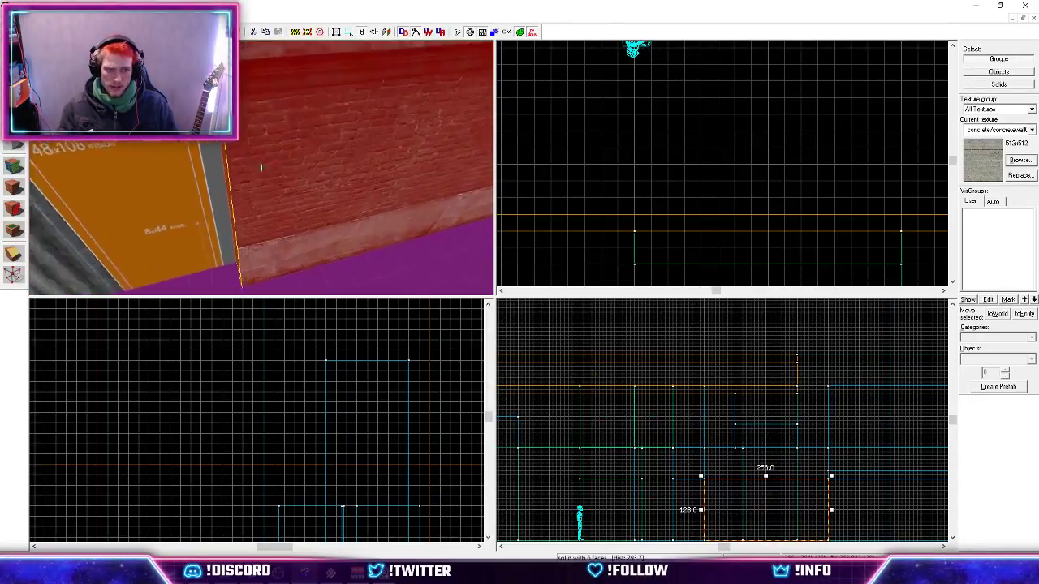
{"action": "scroll", "coordinate": [766, 465], "scroll_direction": "down", "scroll_amount": 1}
{"action": "scroll", "coordinate": [766, 465], "scroll_direction": "up", "scroll_amount": 3}
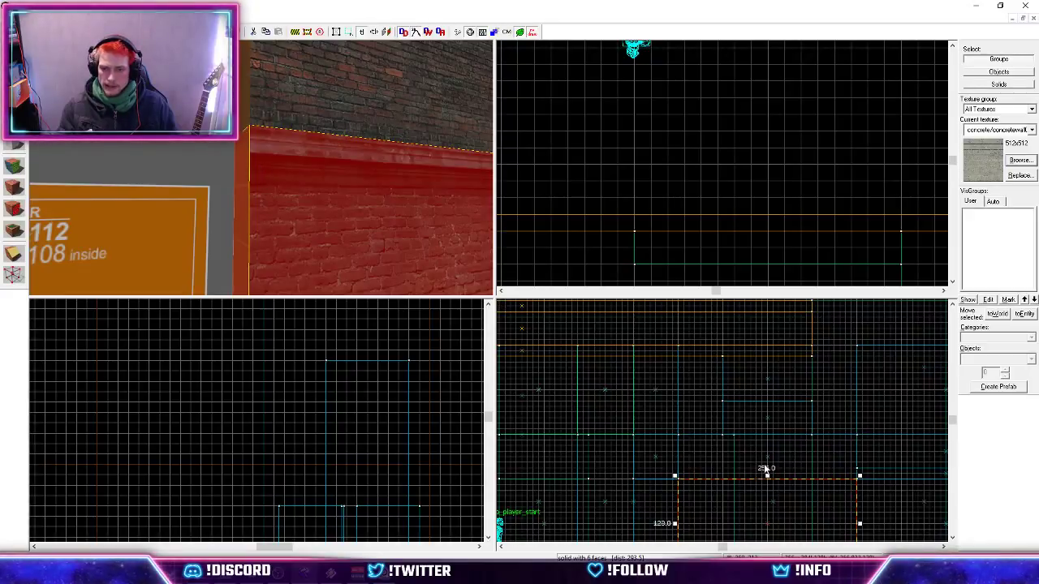
{"action": "mouse_move", "coordinate": [770, 478]}
{"action": "left_mouse_down"}
{"action": "mouse_move", "coordinate": [760, 508]}
{"action": "mouse_move", "coordinate": [757, 491]}
{"action": "left_mouse_up"}
{"action": "key", "text": "z"}
{"action": "key", "text": "s"}
{"action": "key", "text": "z"}
{"action": "scroll", "coordinate": [747, 416], "scroll_direction": "down", "scroll_amount": 3}
{"action": "scroll", "coordinate": [755, 490], "scroll_direction": "up", "scroll_amount": 3}
{"action": "scroll", "coordinate": [756, 494], "scroll_direction": "down", "scroll_amount": 2}
{"action": "scroll", "coordinate": [759, 526], "scroll_direction": "up", "scroll_amount": 2}
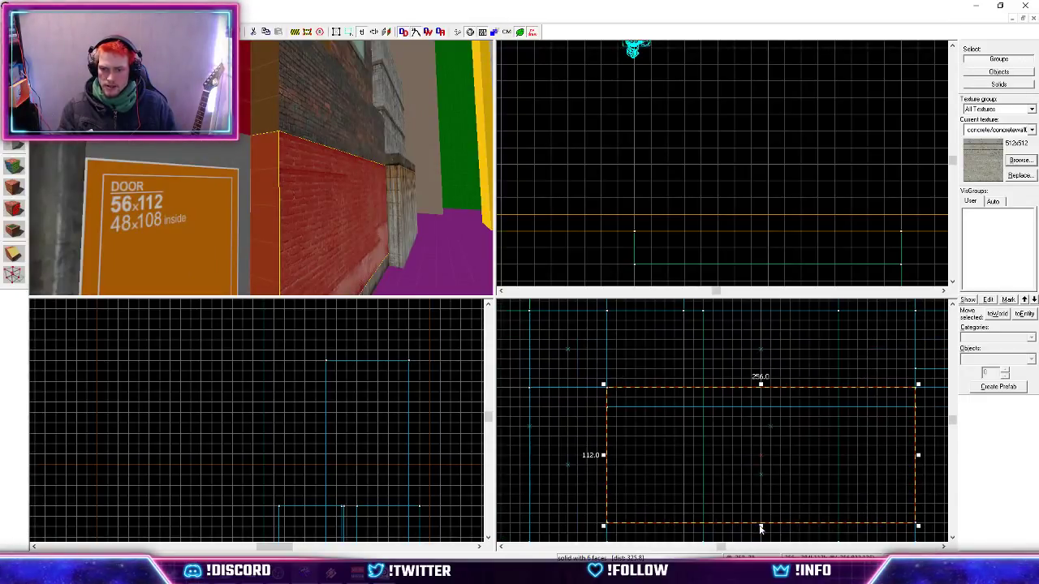
{"action": "left_click_drag", "start_coordinate": [761, 527], "coordinate": [768, 409]}
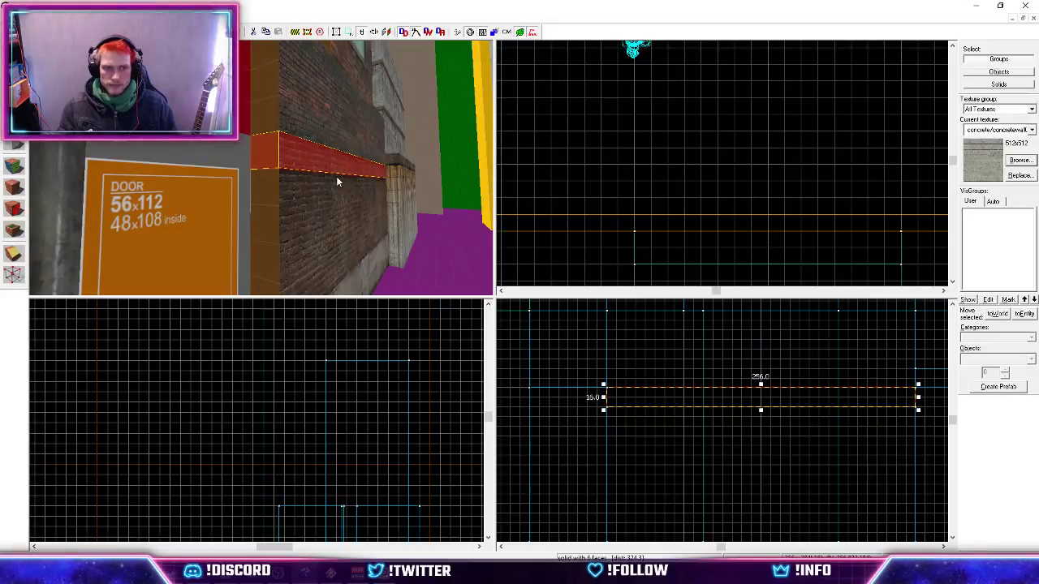
Justify the brick/brickwall053d texture to the top on the trim strip's alley-facing side.
{"action": "key", "text": "shift+a"}
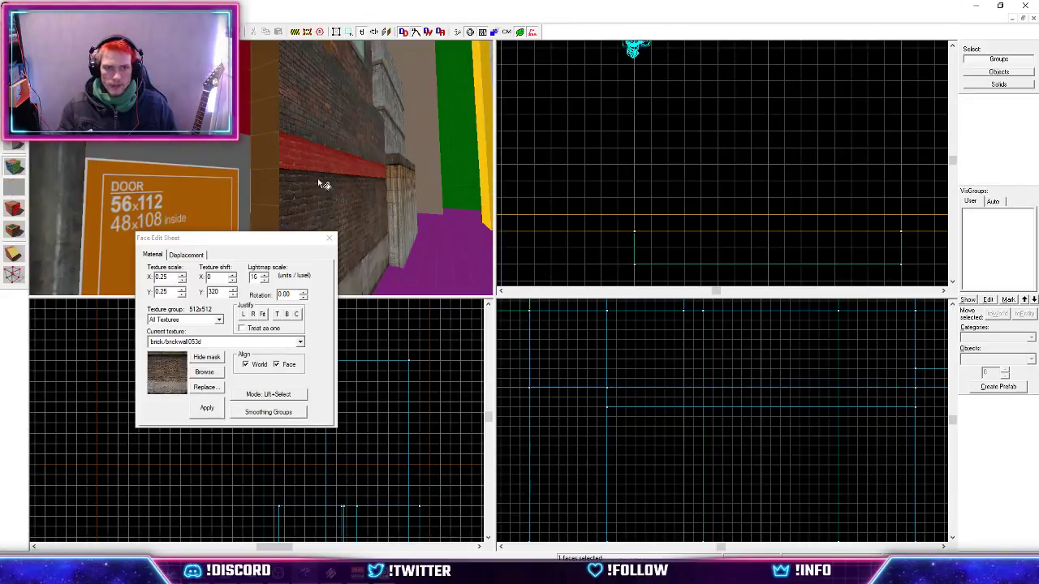
{"action": "left_click", "coordinate": [277, 315]}
{"action": "left_click", "coordinate": [329, 238]}
{"action": "key", "text": "shift+a"}
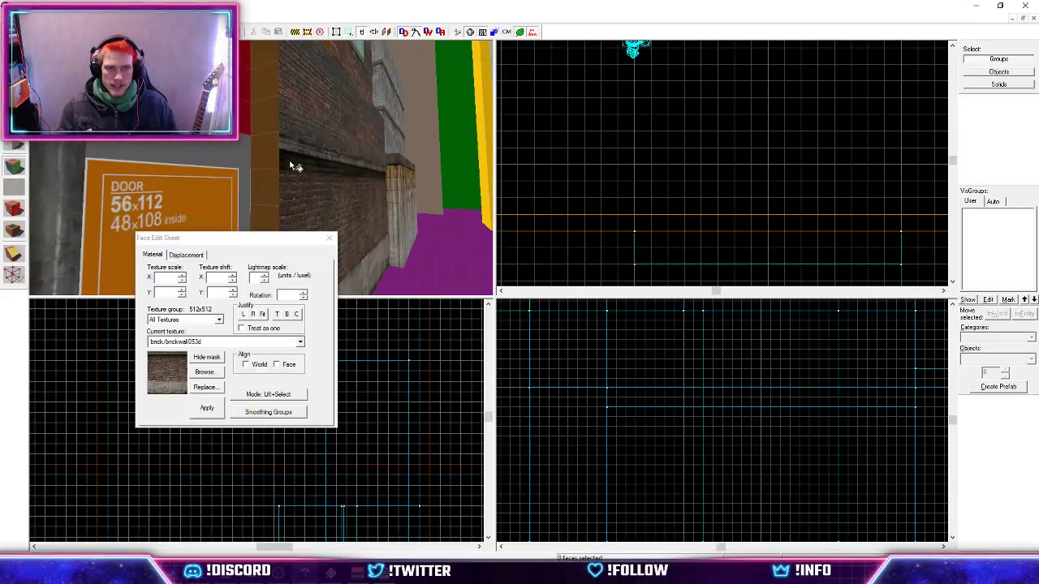
Continue the brick texture around the corner onto the side faces of the trim strip and lower wall, and lift brick/brickwall049a from the upper wall.
{"action": "left_click", "coordinate": [291, 164]}
{"action": "right_click", "coordinate": [267, 157]}
{"action": "left_click", "coordinate": [307, 198]}
{"action": "left_click", "coordinate": [273, 108]}
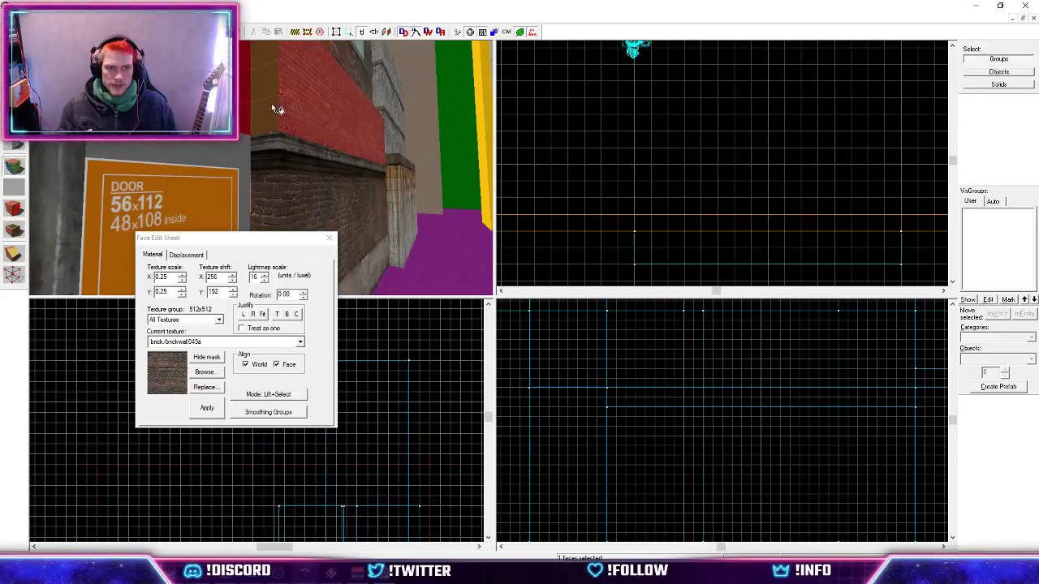
{"action": "key", "text": "shift+a"}
{"action": "key", "text": "z"}
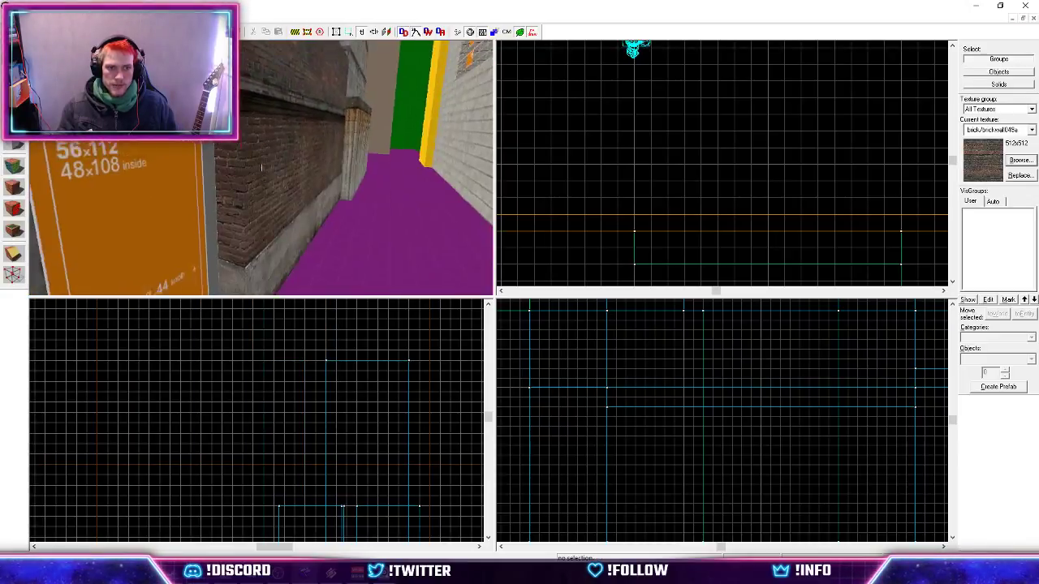
{"action": "key", "text": "z"}
Extend the trim strip's outer corner by one grid square in both directions so it protrudes from the brick walls.
{"action": "left_click", "coordinate": [262, 157]}
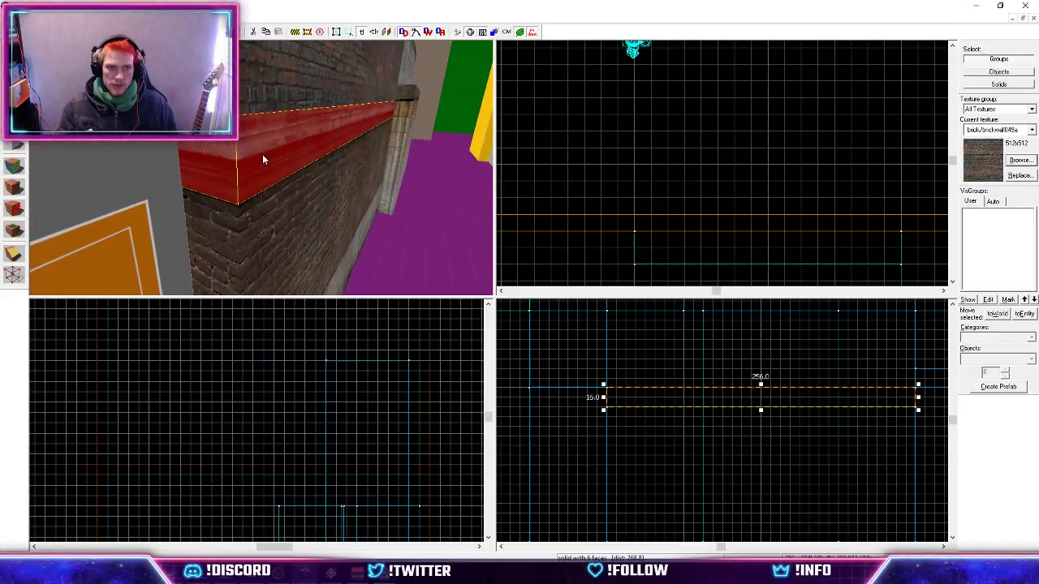
{"action": "scroll", "coordinate": [713, 204], "scroll_direction": "down", "scroll_amount": 10}
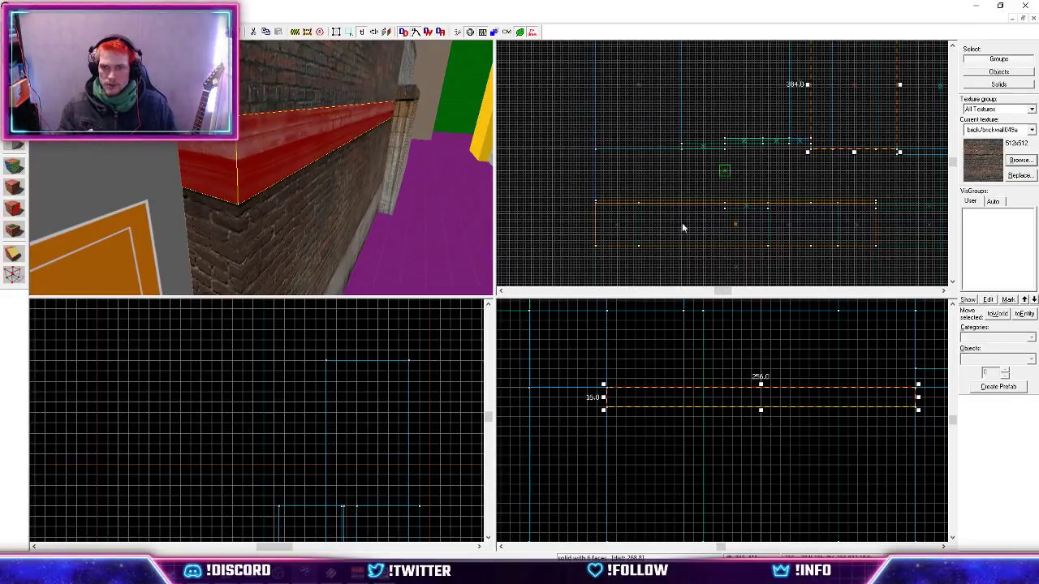
{"action": "scroll", "coordinate": [845, 139], "scroll_direction": "up", "scroll_amount": 7}
{"action": "scroll", "coordinate": [770, 180], "scroll_direction": "up", "scroll_amount": 1}
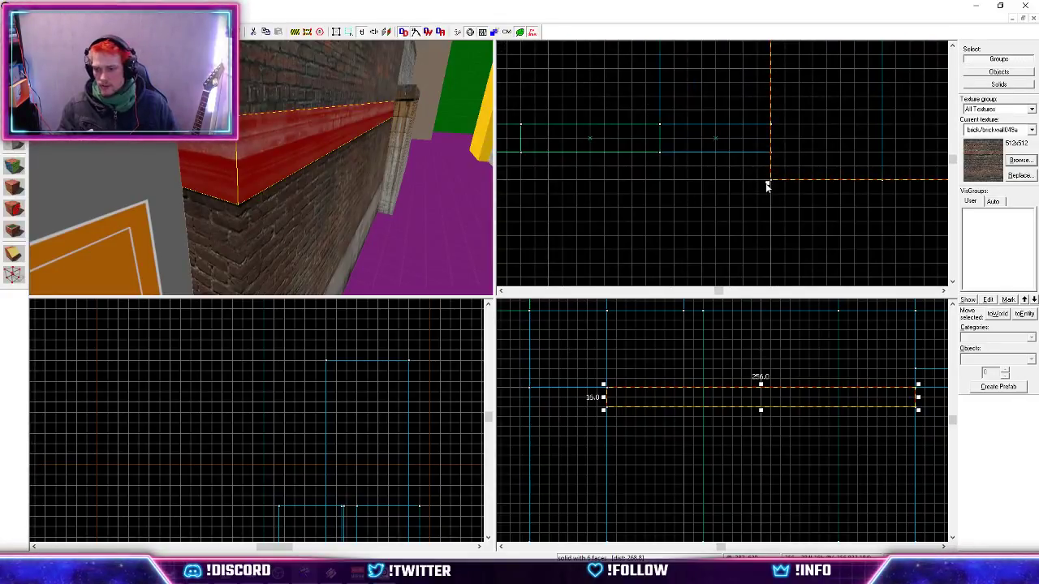
{"action": "left_click_drag", "start_coordinate": [766, 186], "coordinate": [758, 192]}
{"action": "key", "text": "Escape"}
Start face editing for the nodraw underside of the brick building's protruding trim strip.
{"action": "key", "text": "z"}
{"action": "key", "text": "w"}
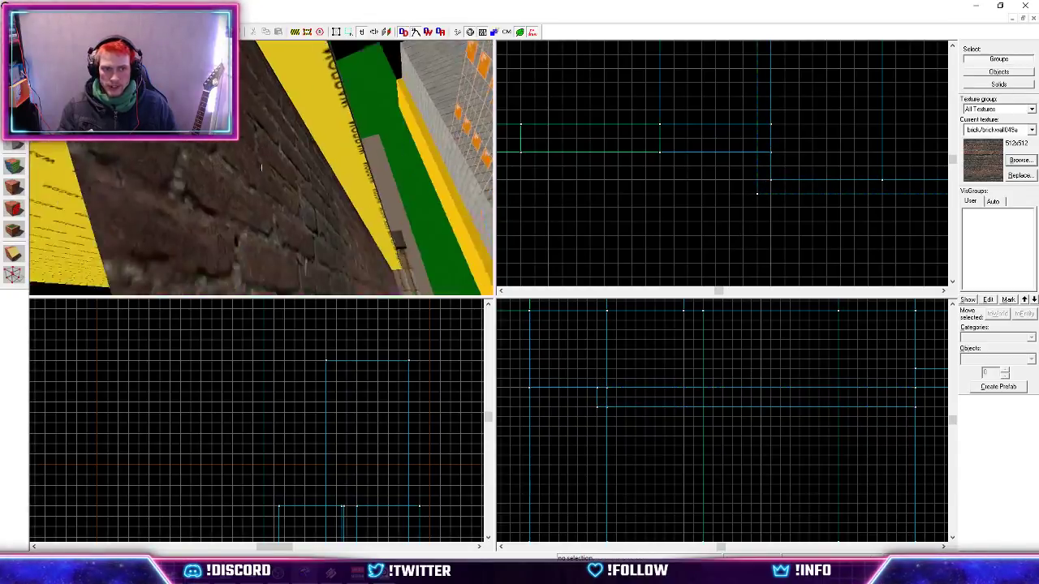
{"action": "key", "text": "s"}
{"action": "key", "text": "w"}
{"action": "key", "text": "s"}
{"action": "key", "text": "shift+a"}
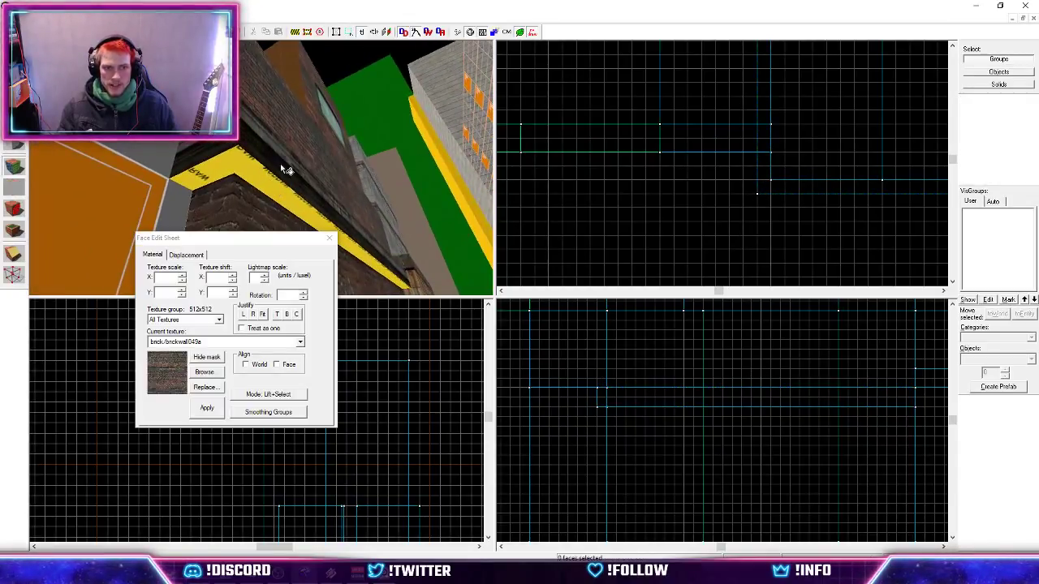
Try to apply the trim front's brick/brickwall053d texture to the underside of the brick building's corner ledge.
{"action": "left_click", "coordinate": [261, 166]}
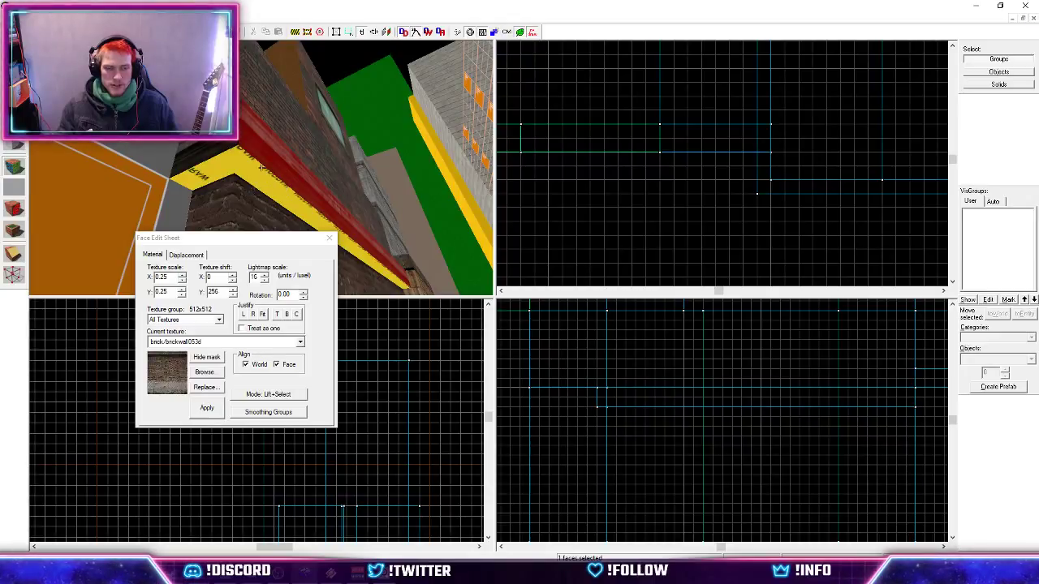
{"action": "key", "text": "w"}
{"action": "key", "text": "s"}
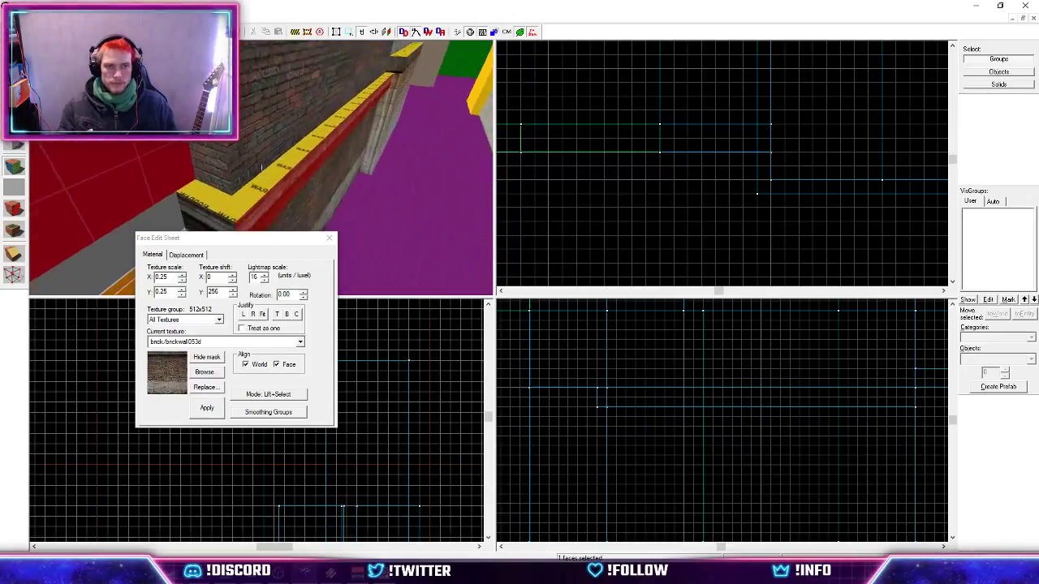
{"action": "key", "text": "w"}
{"action": "key", "text": "s"}
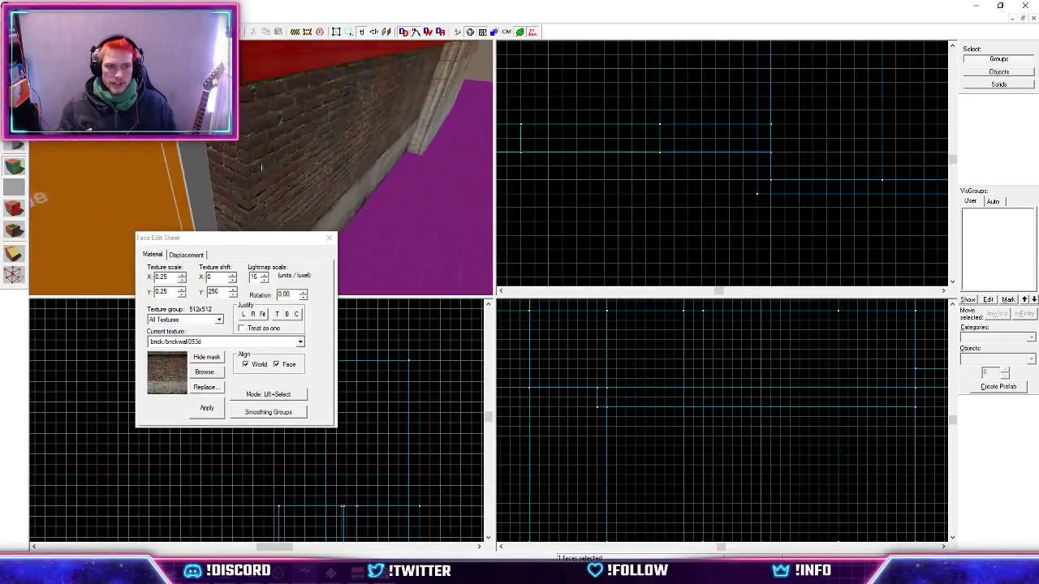
{"action": "key", "text": "w"}
{"action": "key", "text": "z"}
{"action": "right_click", "coordinate": [280, 161]}
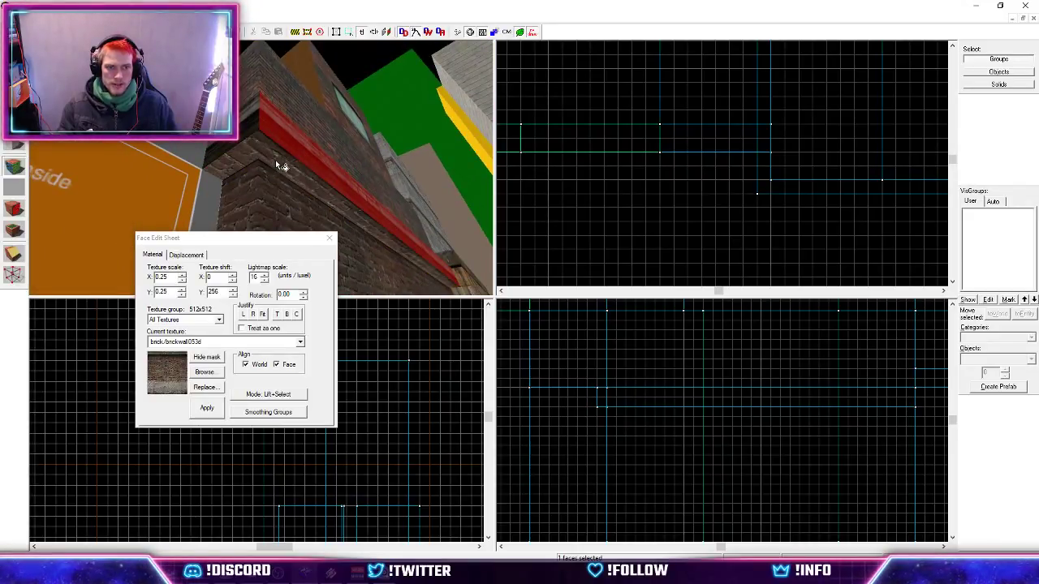
Try justifying the ledge underside's texture to the top, and undo the underside texturing.
{"action": "left_click", "coordinate": [281, 158]}
{"action": "left_click", "coordinate": [278, 314]}
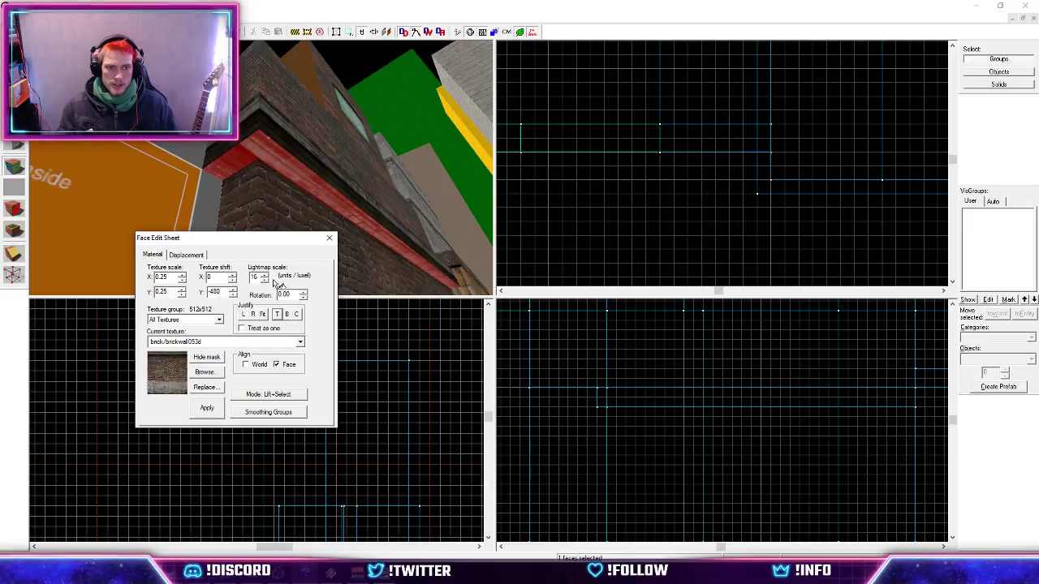
{"action": "left_click", "coordinate": [336, 138]}
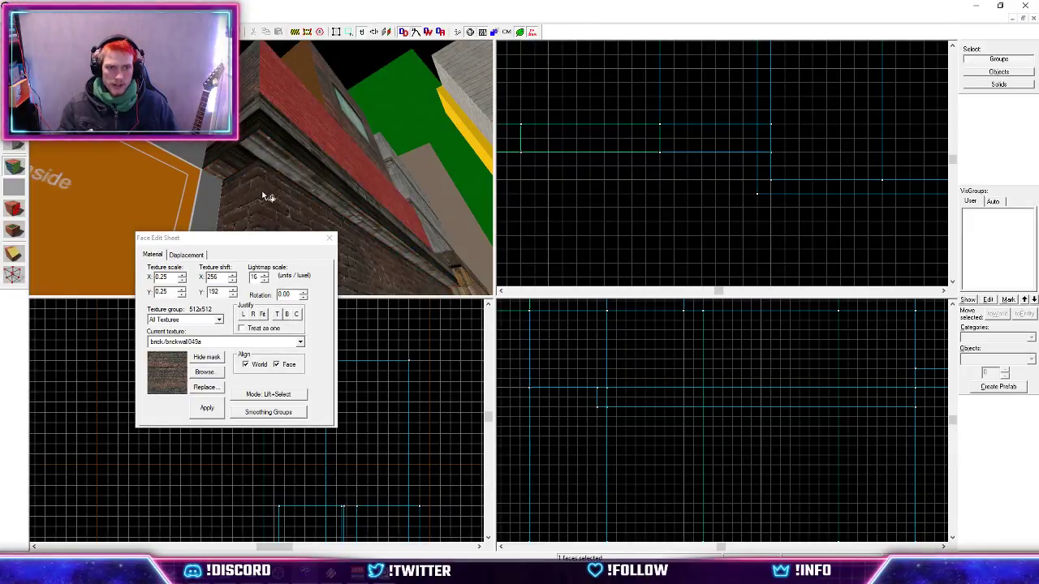
{"action": "key", "text": "ctrl+z"}
{"action": "key", "text": "ctrl+z"}
Select the ledge trim solid and shrink its depth to 8 units, keeping it along the building's front wall.
{"action": "key", "text": "shift+s"}
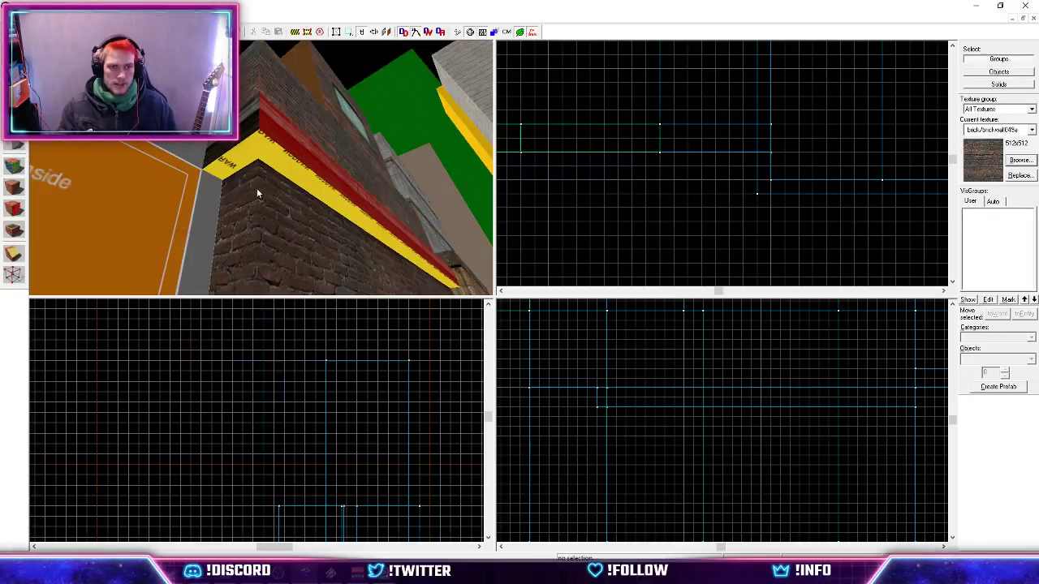
{"action": "left_click", "coordinate": [284, 169]}
{"action": "scroll", "coordinate": [594, 217], "scroll_direction": "down", "scroll_amount": 9}
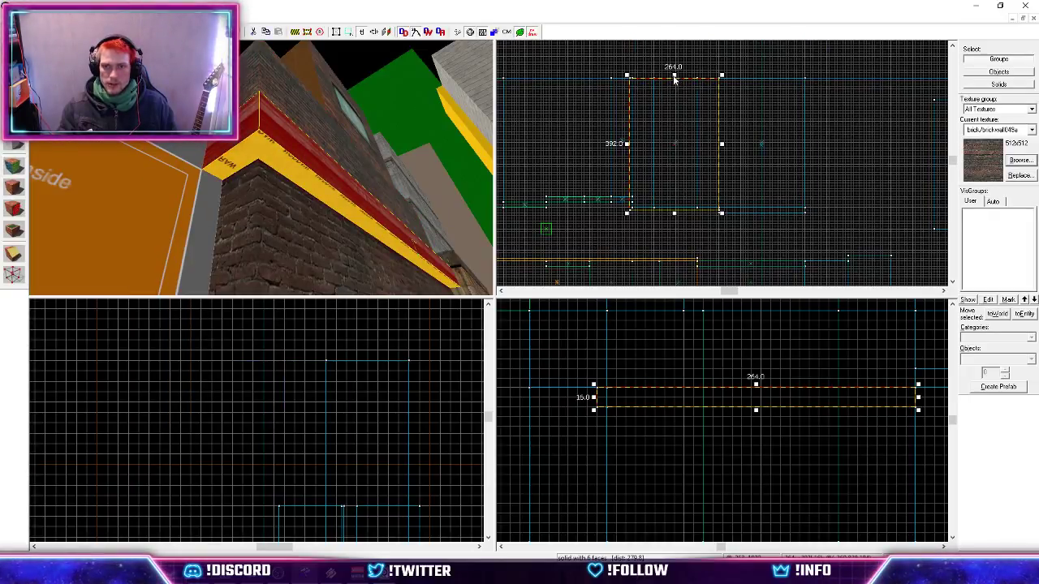
{"action": "left_click_drag", "start_coordinate": [674, 79], "coordinate": [674, 208]}
{"action": "scroll", "coordinate": [653, 199], "scroll_direction": "up", "scroll_amount": 5}
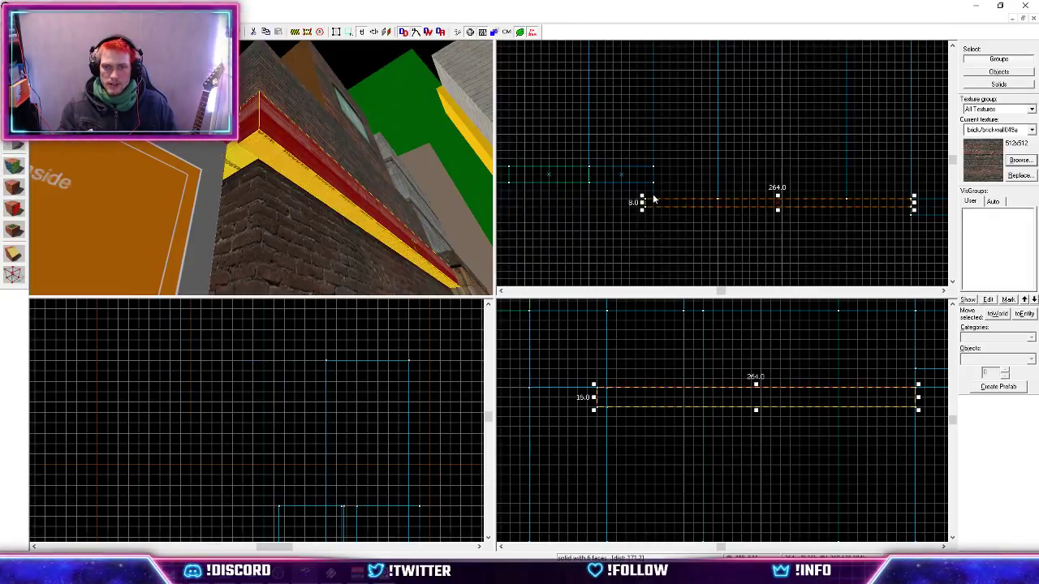
{"action": "scroll", "coordinate": [654, 198], "scroll_direction": "up", "scroll_amount": 2}
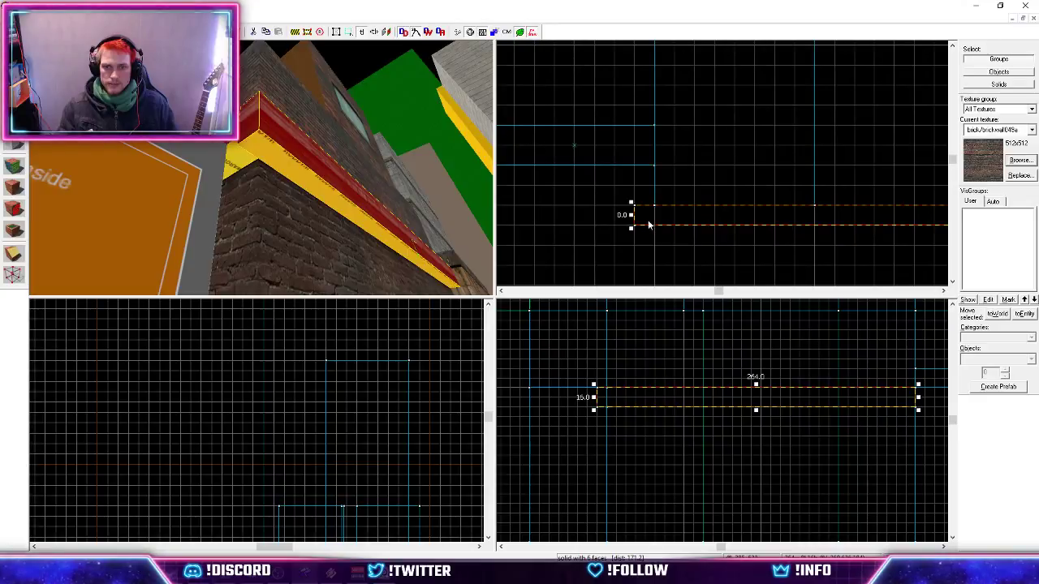
Create an 8 by 16 unit block with the tools/toolsnodraw texture behind the trim's corner end.
{"action": "left_click", "coordinate": [993, 132]}
{"action": "scroll", "coordinate": [1002, 272], "scroll_direction": "down", "scroll_amount": 1}
{"action": "left_click", "coordinate": [1000, 268]}
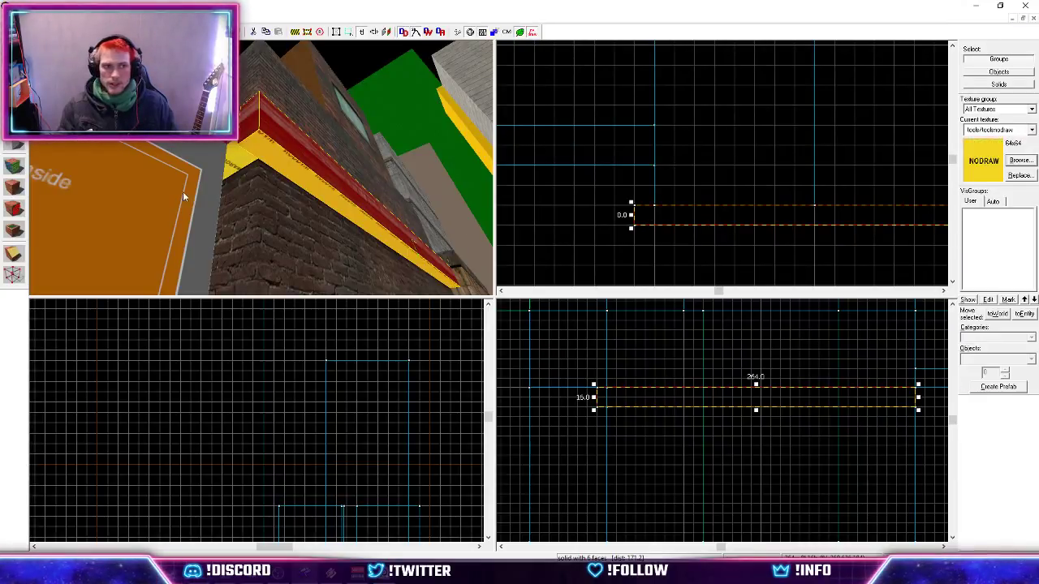
{"action": "left_click", "coordinate": [13, 146]}
{"action": "left_click_drag", "start_coordinate": [634, 167], "coordinate": [653, 210]}
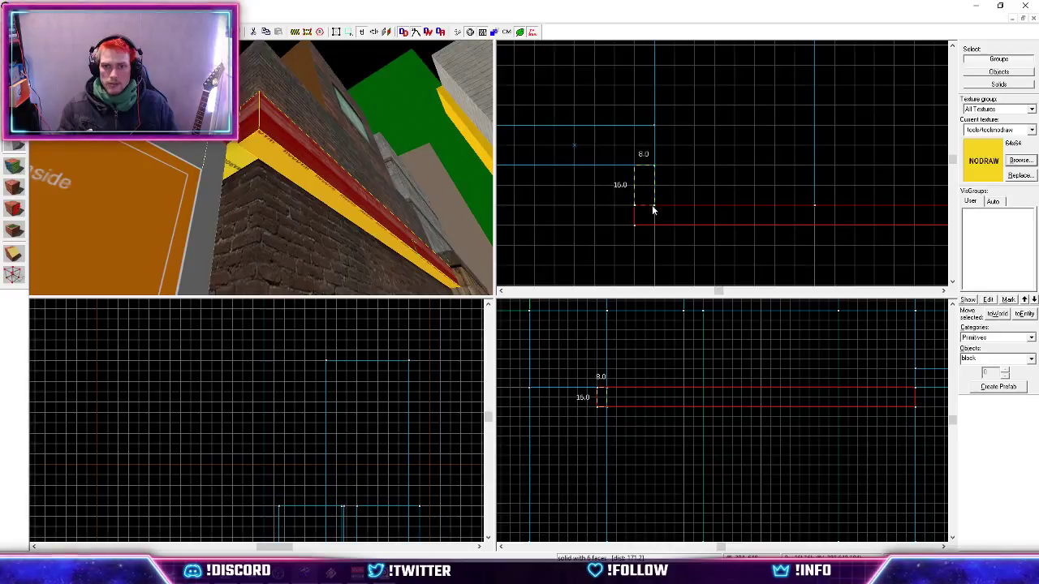
{"action": "key", "text": "Return"}
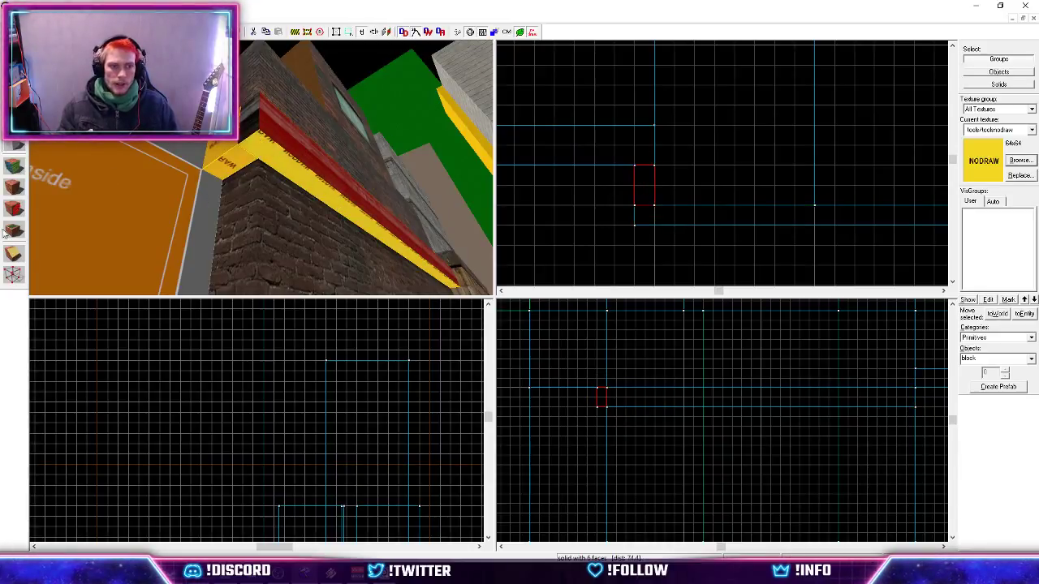
Move the vertices of the short block and the long trim so they meet in a diagonal mitre at the corner.
{"action": "left_click", "coordinate": [13, 274]}
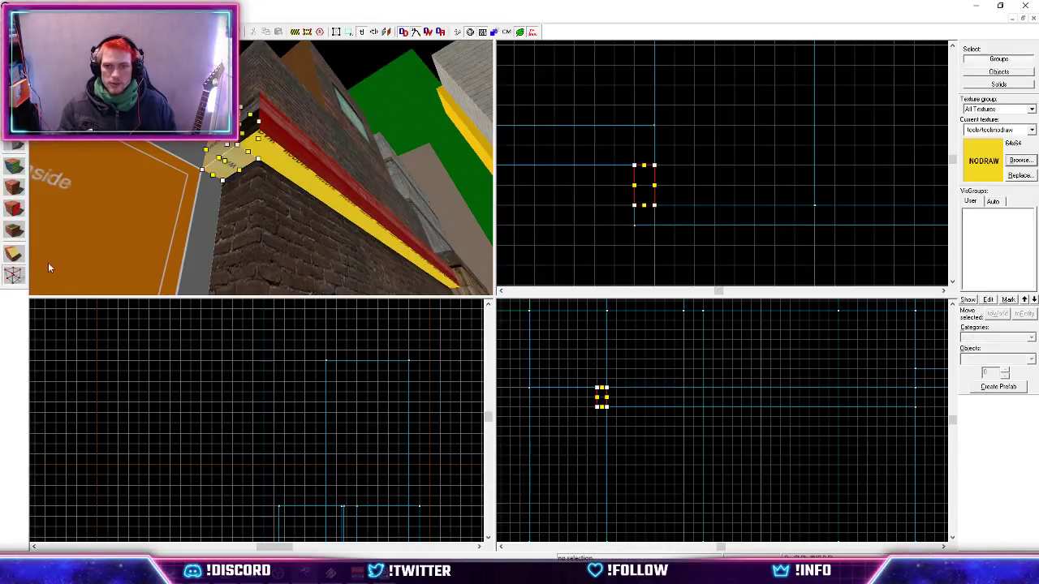
{"action": "mouse_move", "coordinate": [633, 205]}
{"action": "left_mouse_down"}
{"action": "mouse_move", "coordinate": [635, 227]}
{"action": "mouse_move", "coordinate": [654, 208]}
{"action": "left_mouse_up"}
{"action": "left_click", "coordinate": [294, 183]}
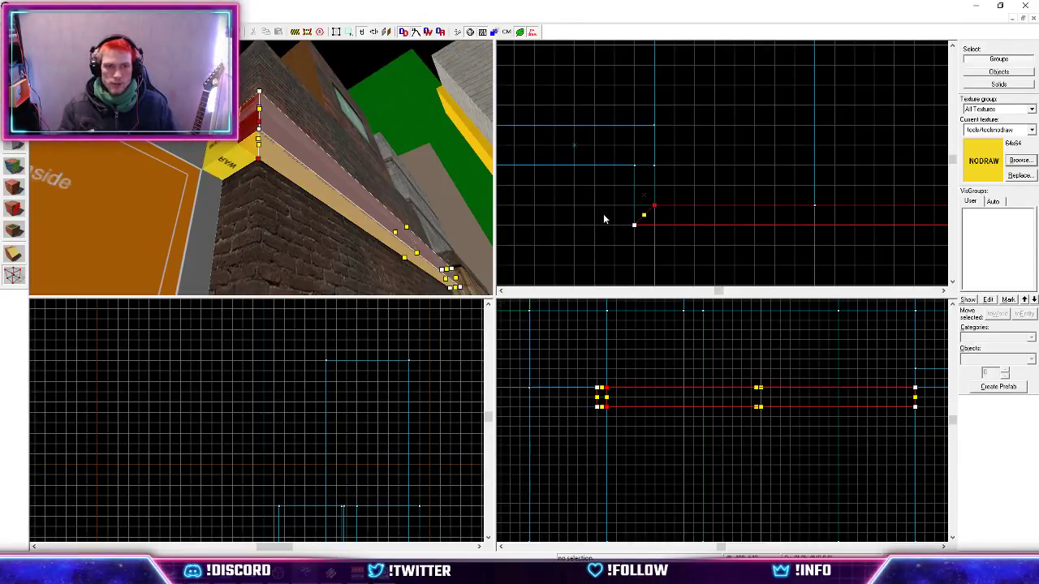
{"action": "key", "text": "shift+v"}
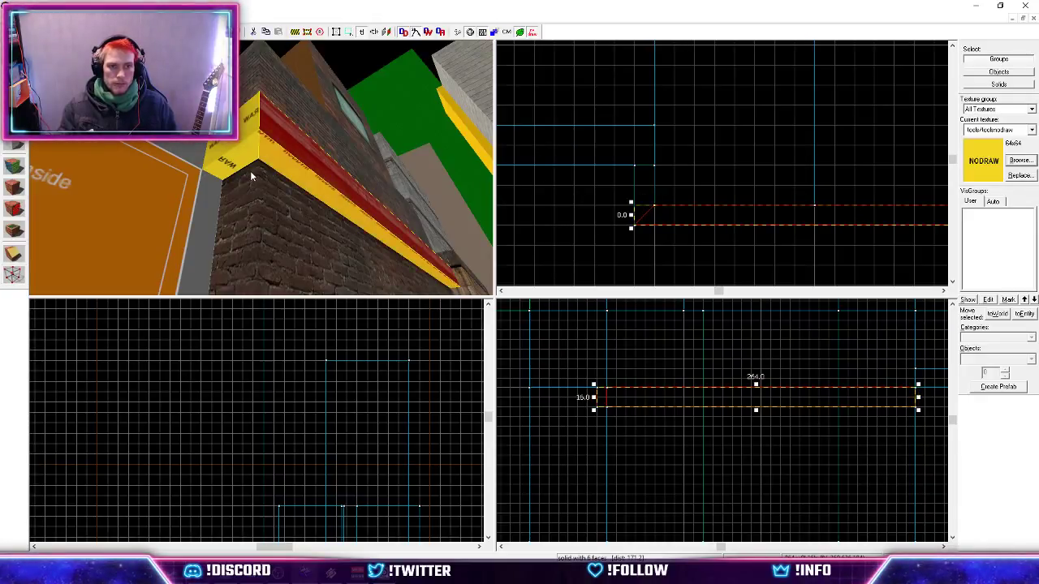
Apply the long trim's front texture, brick/brickwall053d, to the outer side face of the short corner block.
{"action": "key", "text": "z"}
{"action": "key", "text": "w"}
{"action": "key", "text": "z"}
{"action": "key", "text": "shift+a"}
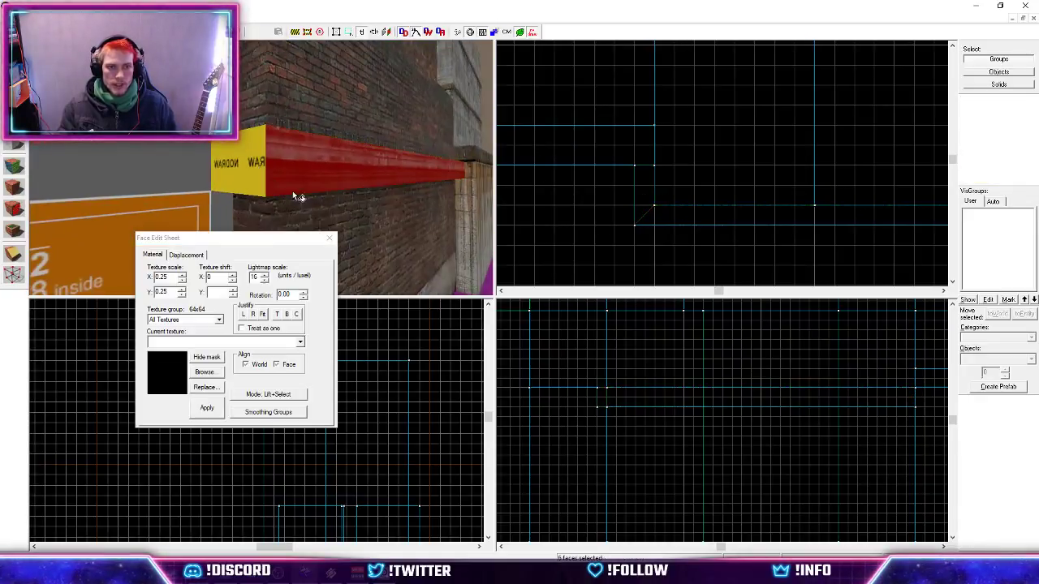
{"action": "left_click", "coordinate": [294, 195]}
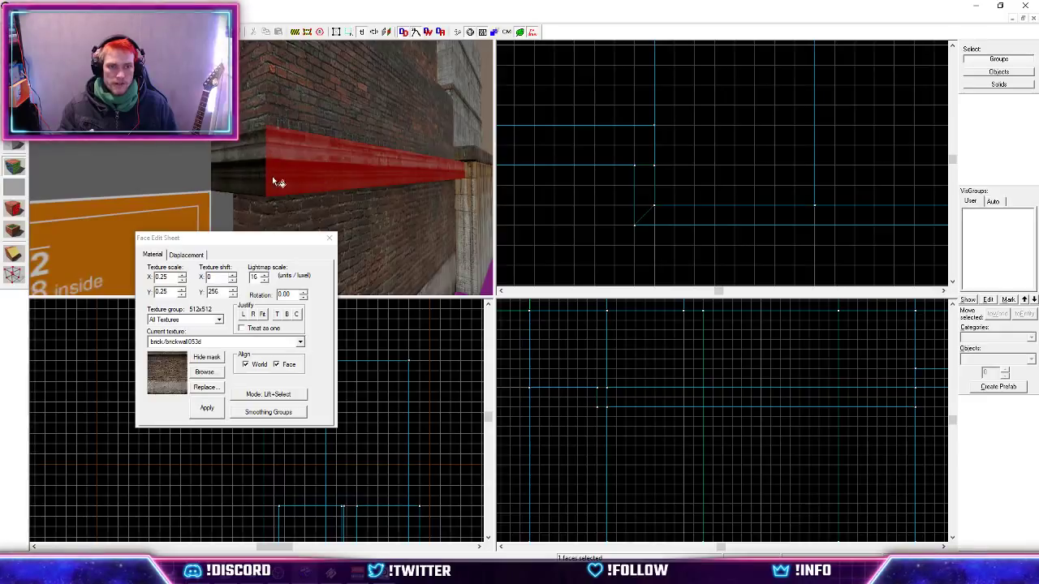
Apply the brick/brickwall053d side textures to the top faces of the long trim and the short corner block.
{"action": "key", "text": "z"}
{"action": "key", "text": "s"}
{"action": "key", "text": "w"}
{"action": "key", "text": "z"}
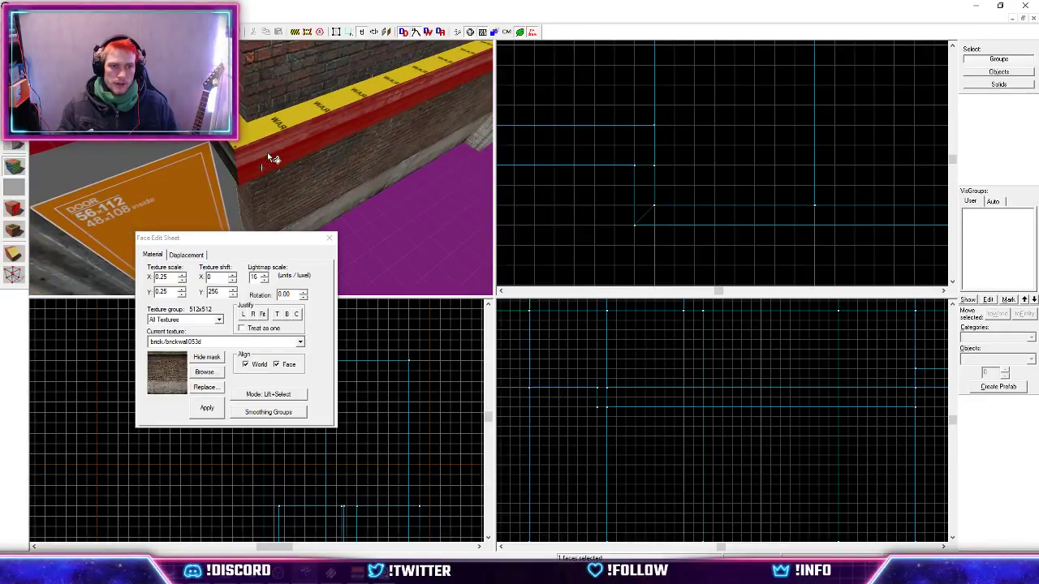
{"action": "right_click", "coordinate": [270, 127]}
{"action": "left_click", "coordinate": [218, 144]}
{"action": "right_click", "coordinate": [223, 128]}
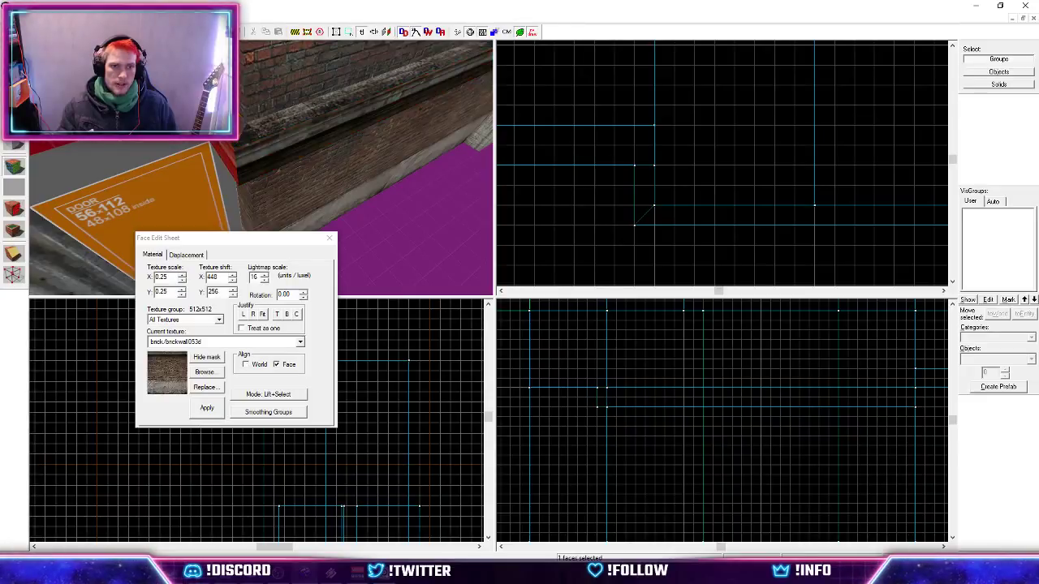
Apply brick/brickwall053d to the underside of the short corner block and justify the texture to the top.
{"action": "key", "text": "z"}
{"action": "key", "text": "s"}
{"action": "key", "text": "w"}
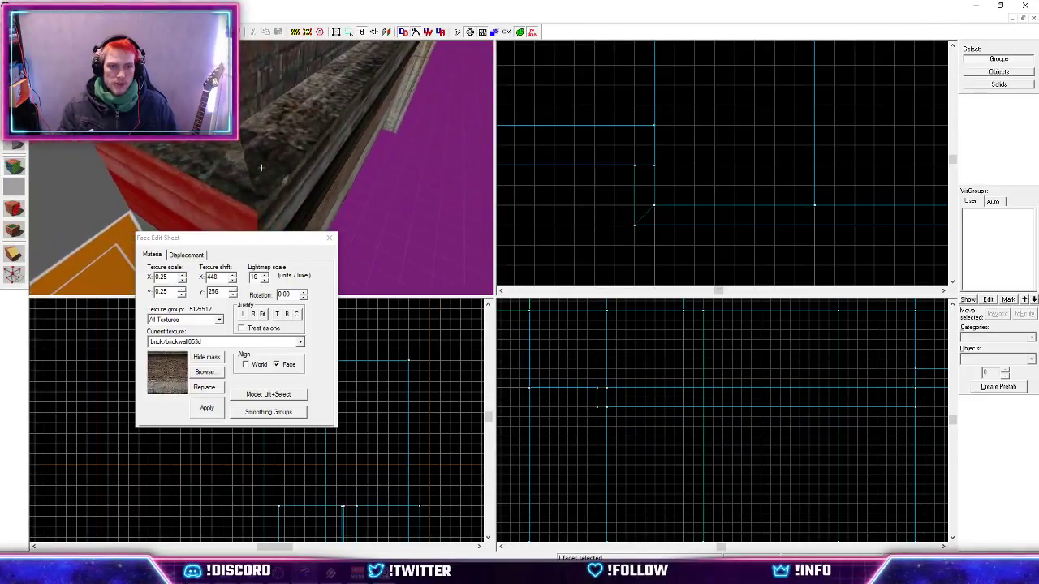
{"action": "key", "text": "z"}
{"action": "key", "text": "w"}
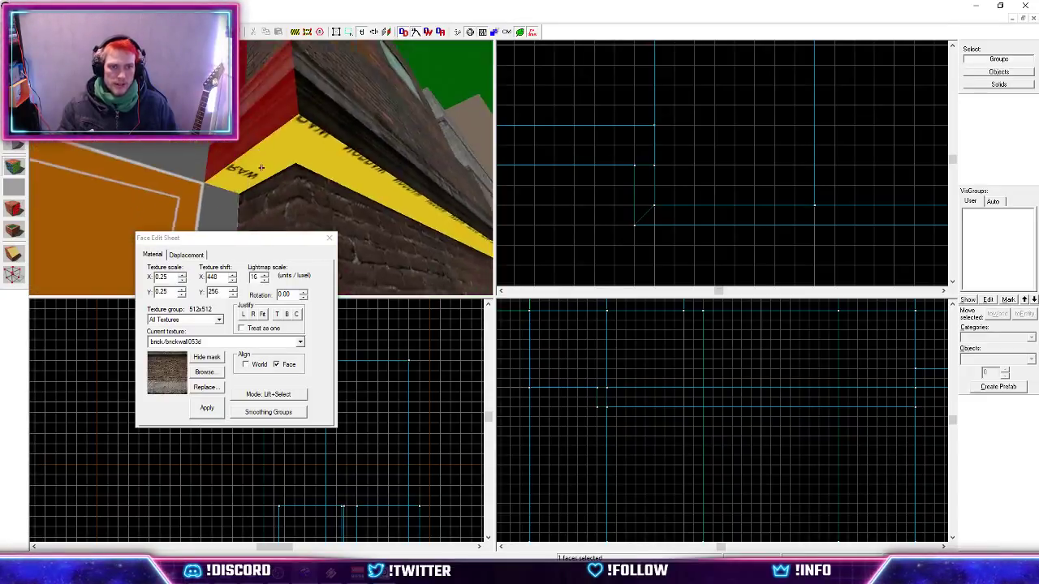
{"action": "key", "text": "z"}
{"action": "left_click", "coordinate": [311, 145]}
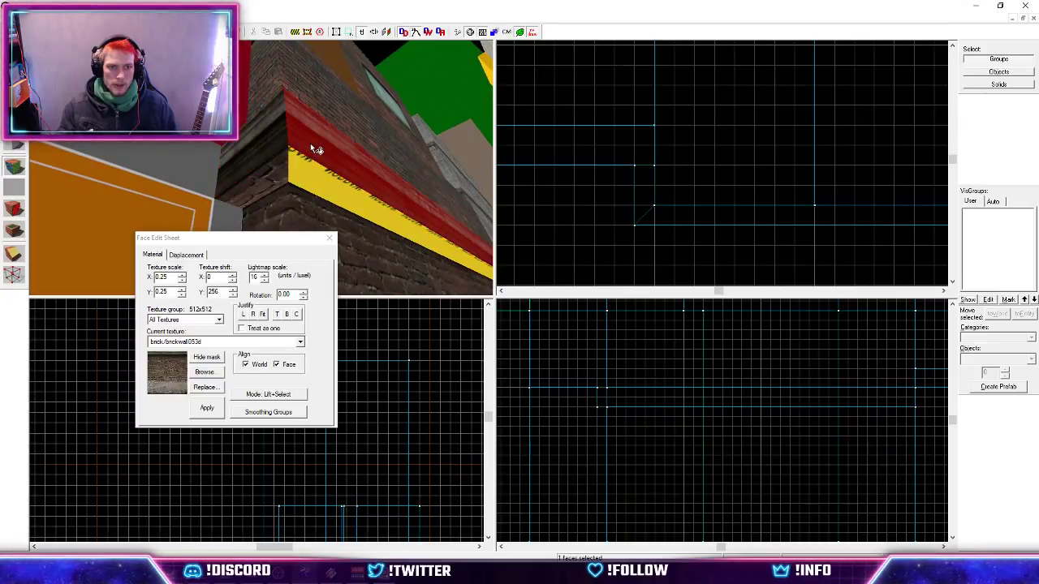
{"action": "left_click", "coordinate": [251, 150]}
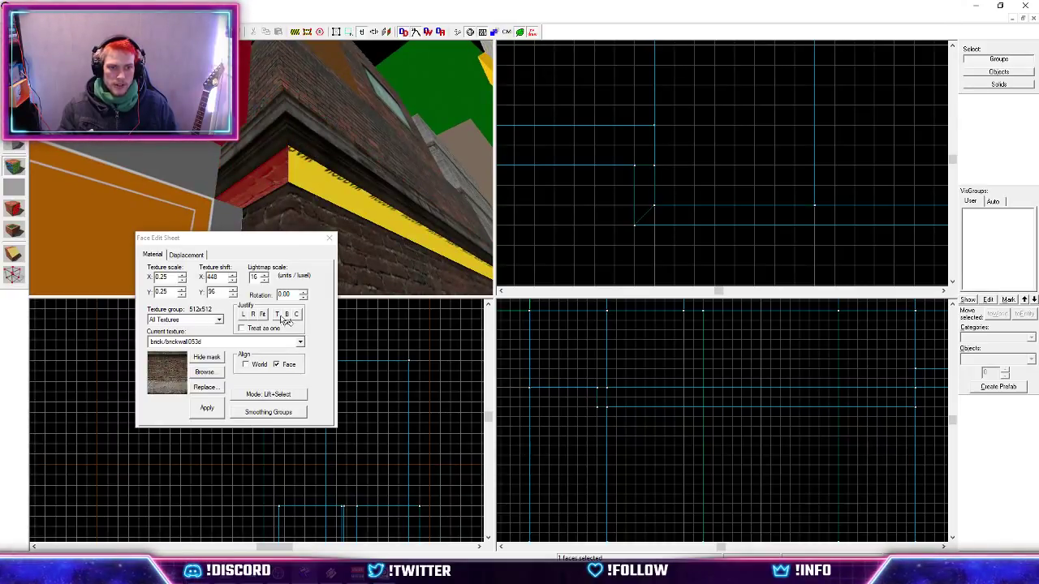
Apply the front's brick/brickwall053d texture to the long trim's underside, justify it to the top, and close the face editing.
{"action": "left_click", "coordinate": [332, 150]}
{"action": "left_click", "coordinate": [338, 196]}
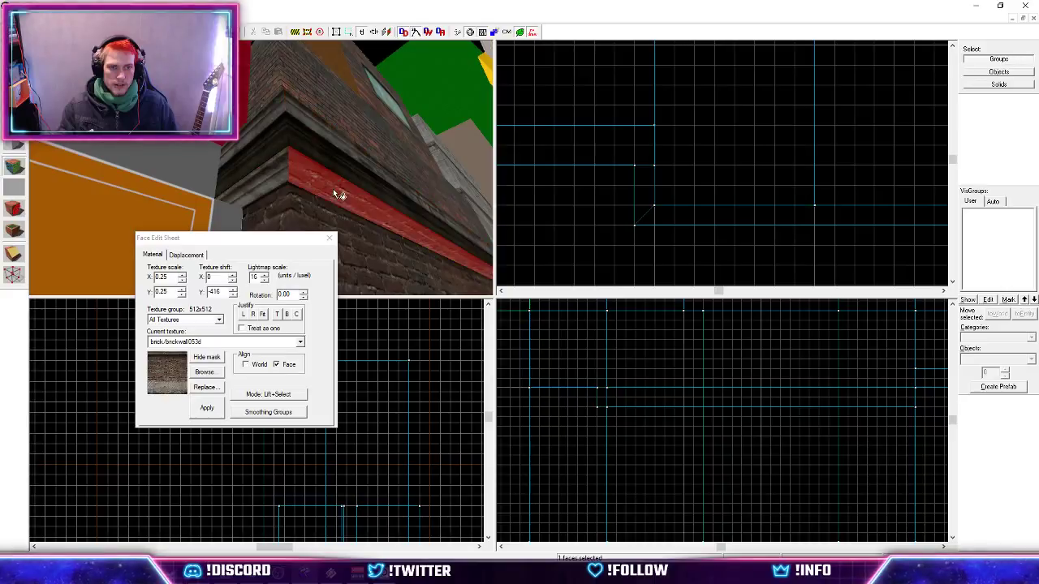
{"action": "left_click", "coordinate": [280, 314]}
{"action": "left_click", "coordinate": [330, 238]}
Examine the mitred corner trim and its texture alignment from below, above and farther down the alley.
{"action": "key", "text": "z"}
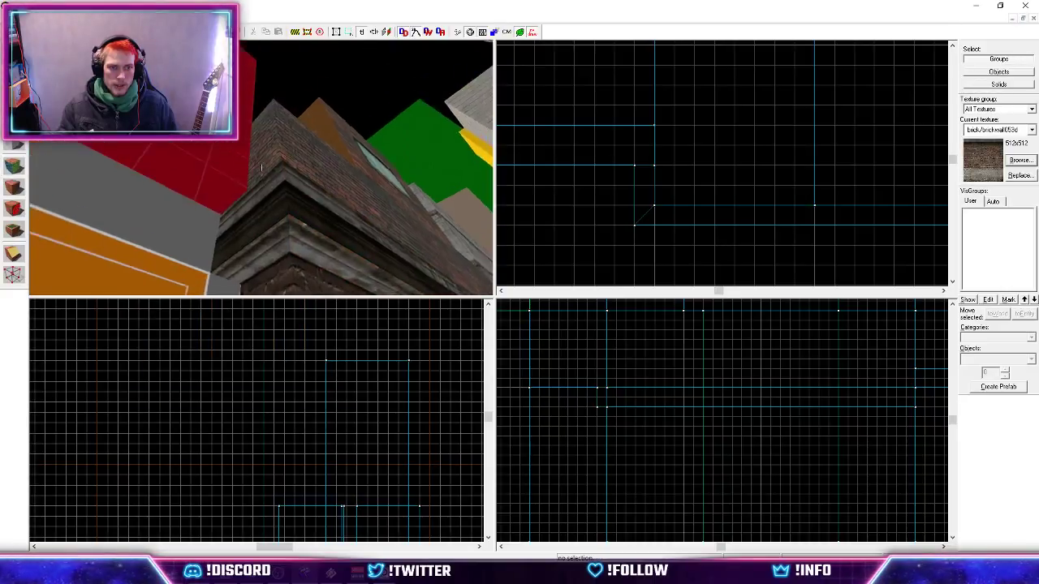
{"action": "key", "text": "w"}
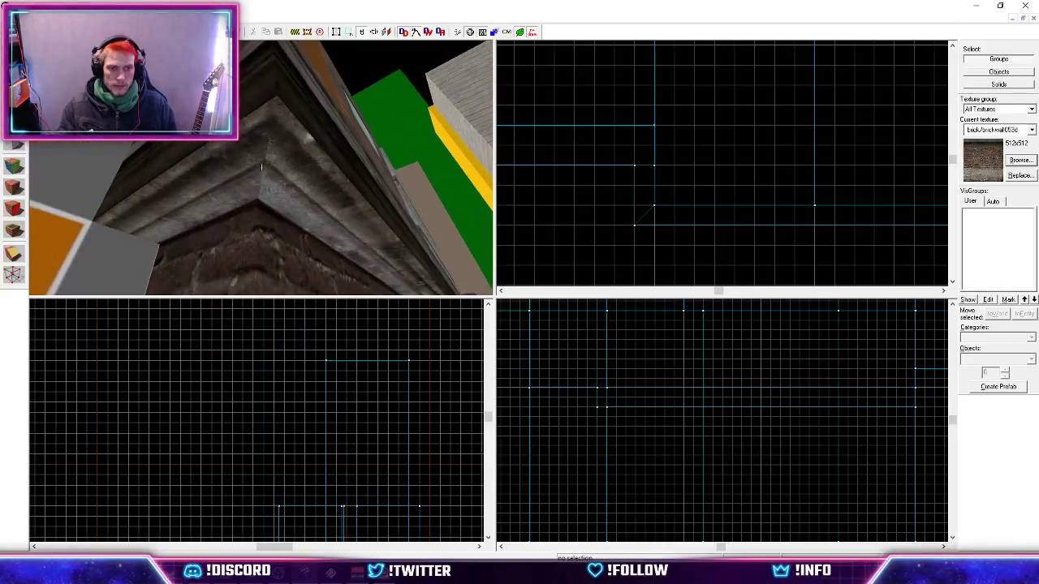
{"action": "key", "text": "s"}
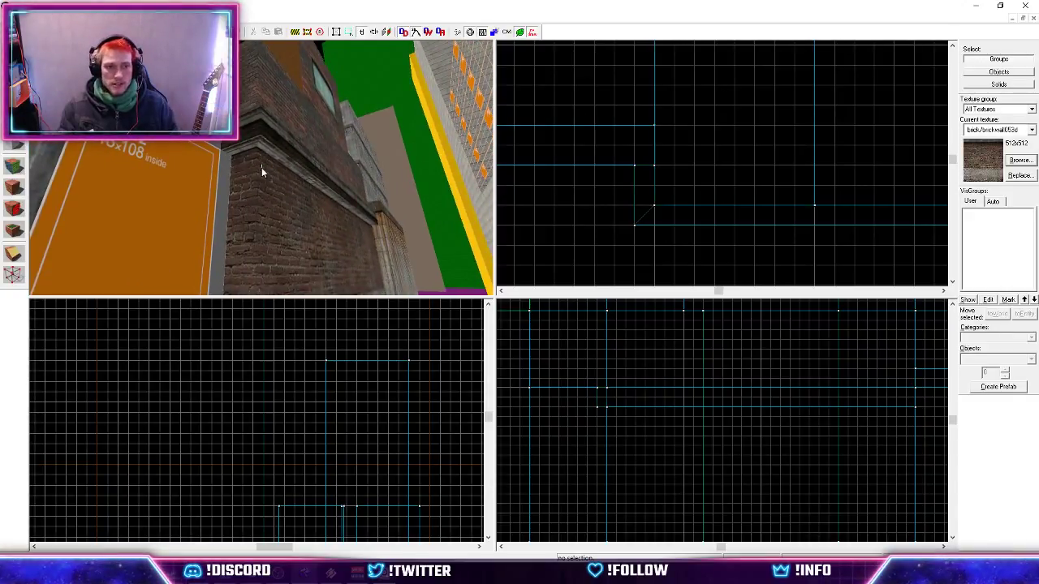
{"action": "key", "text": "w"}
{"action": "key", "text": "s"}
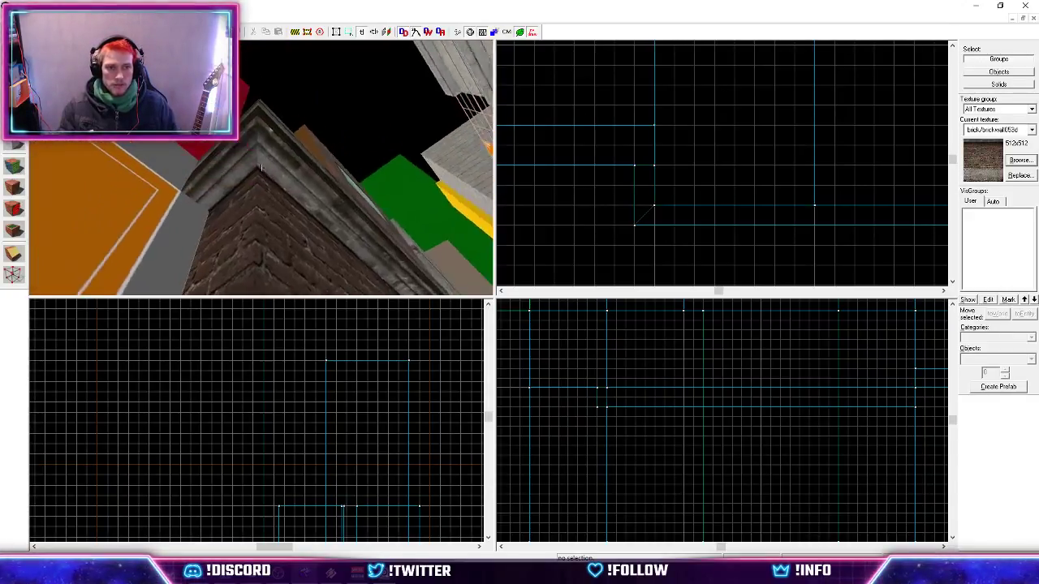
{"action": "key", "text": "w"}
{"action": "key", "text": "s"}
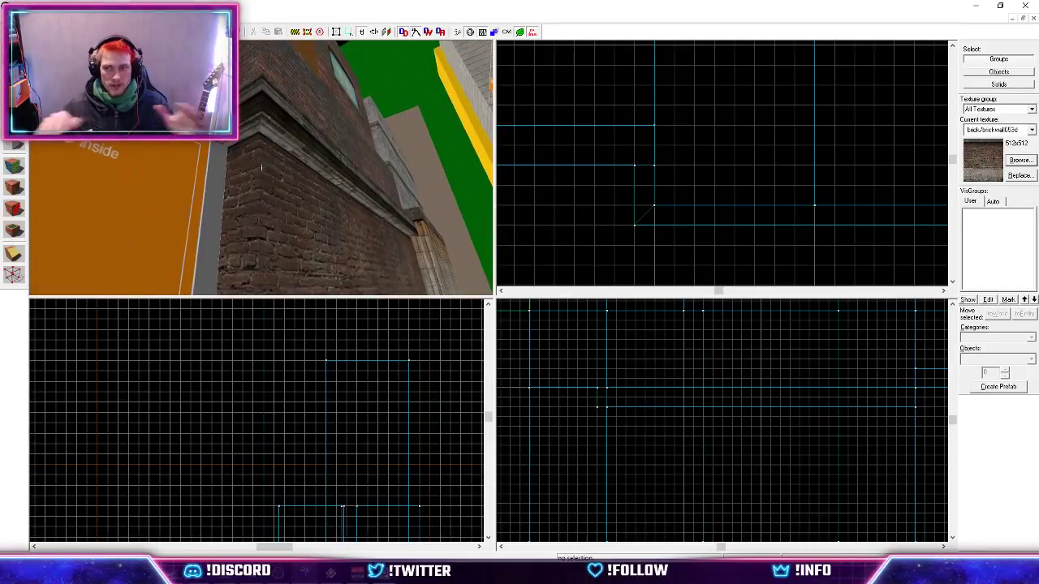
{"action": "key", "text": "s"}
{"action": "key", "text": "w"}
{"action": "key", "text": "s"}
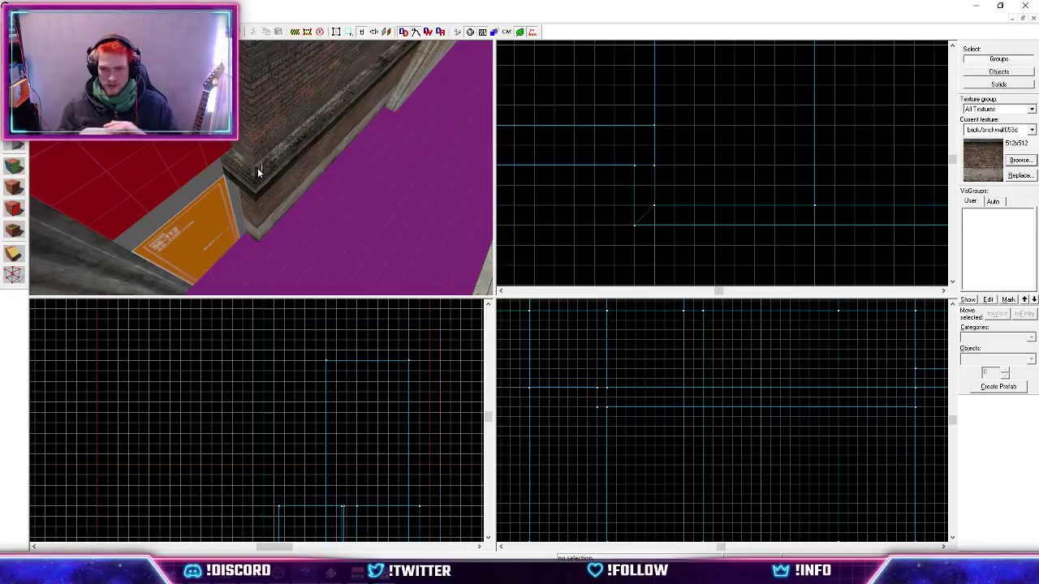
{"action": "key", "text": "z"}
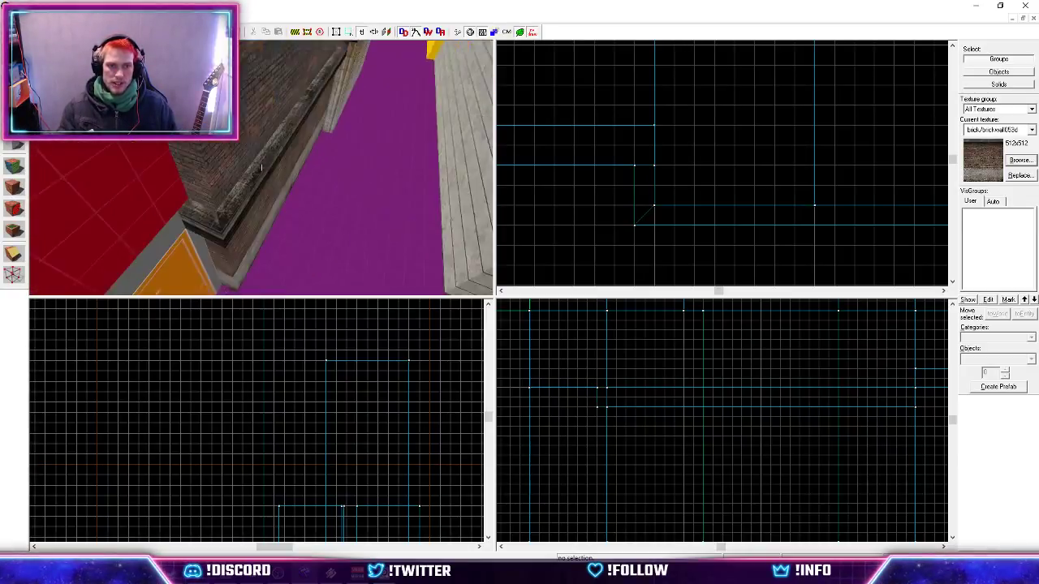
{"action": "key", "text": "w"}
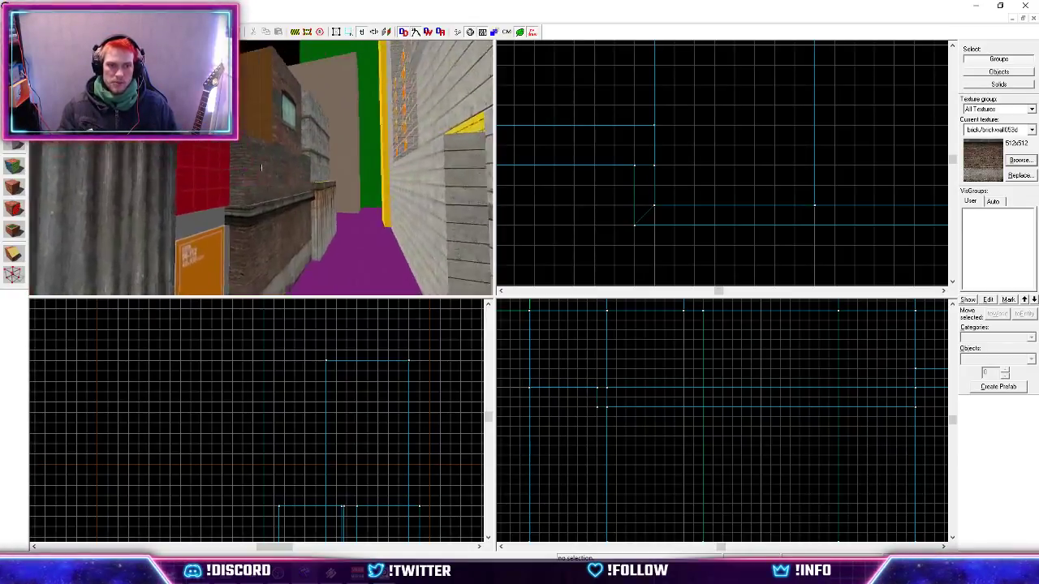
Retexture the top faces of the long trim and the short corner block with tools/toolsnodraw.
{"action": "key", "text": "z"}
{"action": "key", "text": "shift+a"}
{"action": "left_click", "coordinate": [253, 168]}
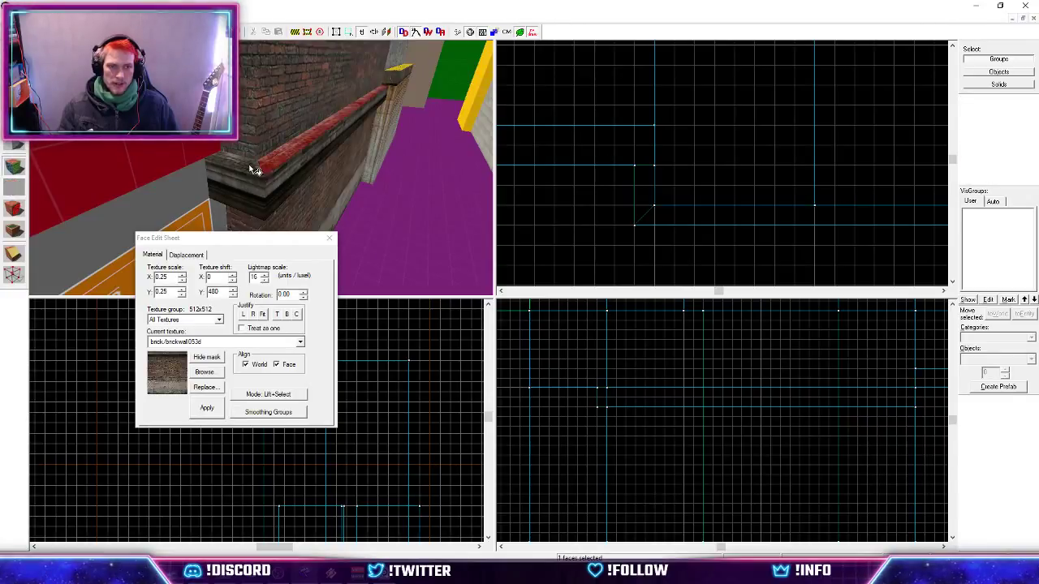
{"action": "left_click", "coordinate": [220, 342]}
{"action": "left_click", "coordinate": [187, 397]}
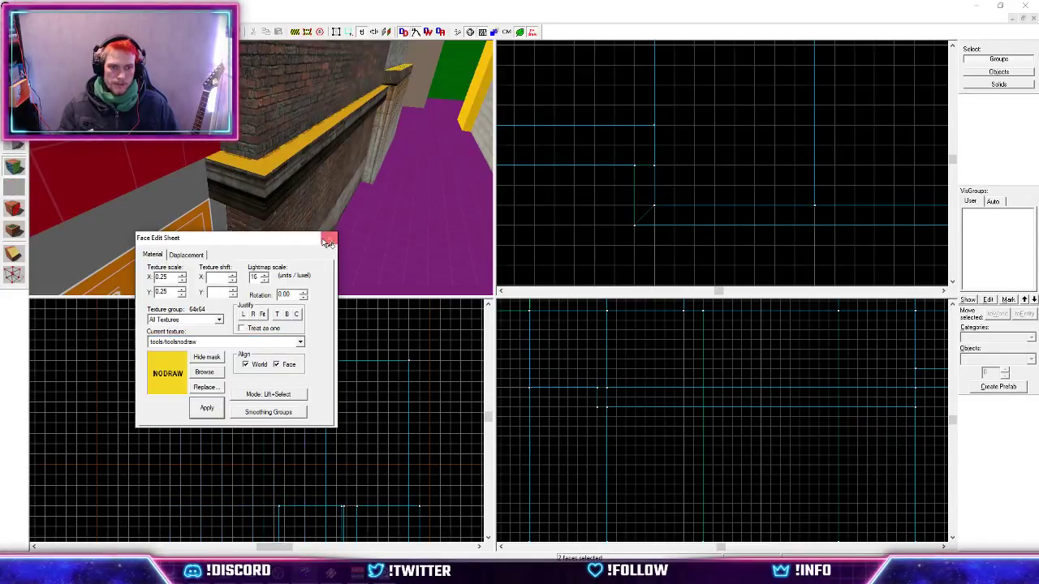
Close the face editing and examine the finished ledge trim and the concrete wall across the alley.
{"action": "left_click", "coordinate": [328, 242]}
{"action": "key", "text": "z"}
{"action": "key", "text": "z"}
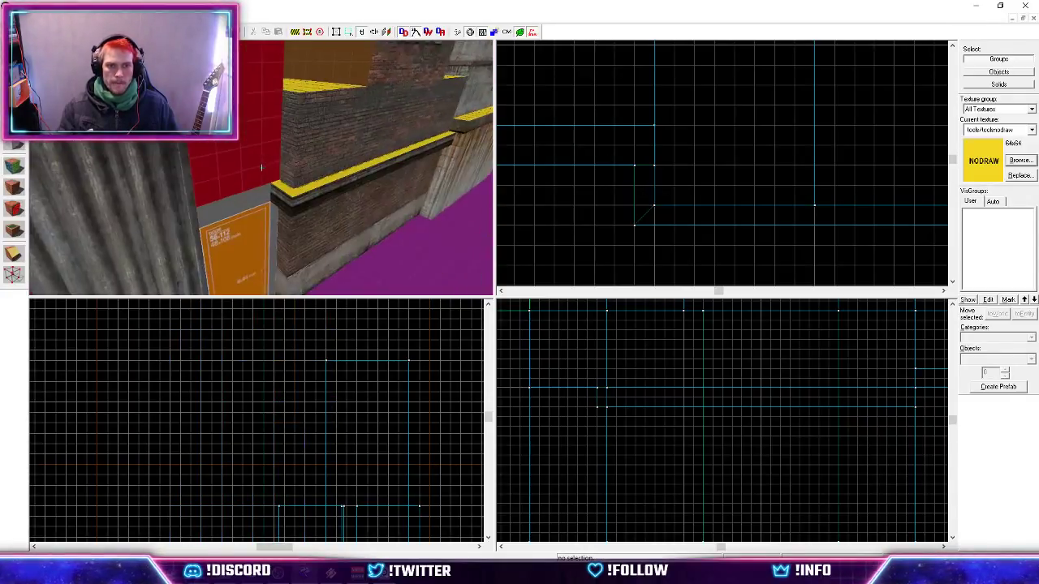
{"action": "key", "text": "d"}
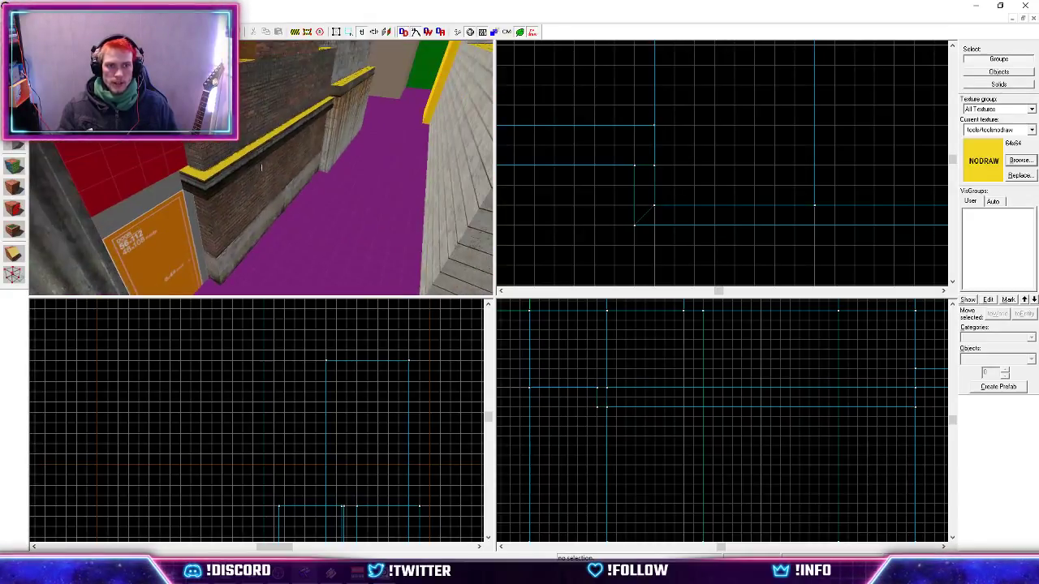
{"action": "key", "text": "w"}
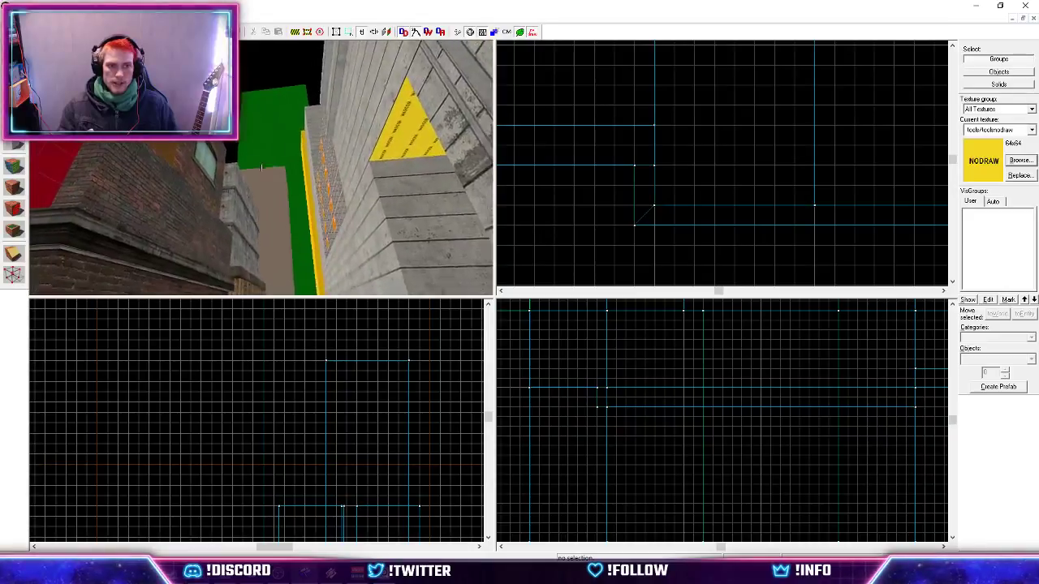
{"action": "key", "text": "w"}
{"action": "key", "text": "z"}
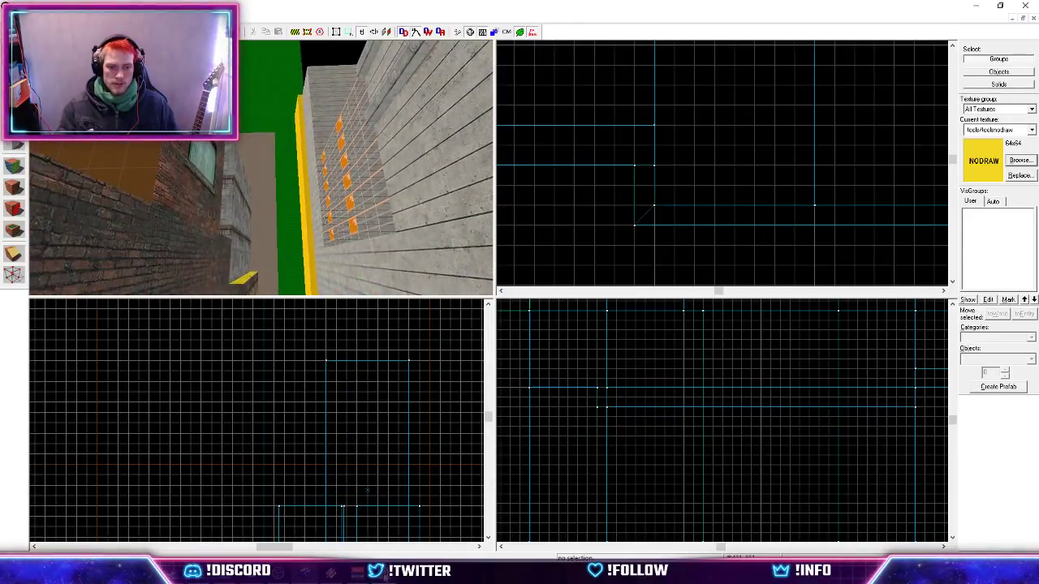
Switch to the reference image board and study the night alley photo's doorways, pipes and walls up close.
{"action": "left_click", "coordinate": [386, 577]}
{"action": "left_click_drag", "start_coordinate": [376, 203], "coordinate": [352, 265]}
{"action": "scroll", "coordinate": [381, 180], "scroll_direction": "up", "scroll_amount": 5}
{"action": "scroll", "coordinate": [381, 179], "scroll_direction": "down", "scroll_amount": 5}
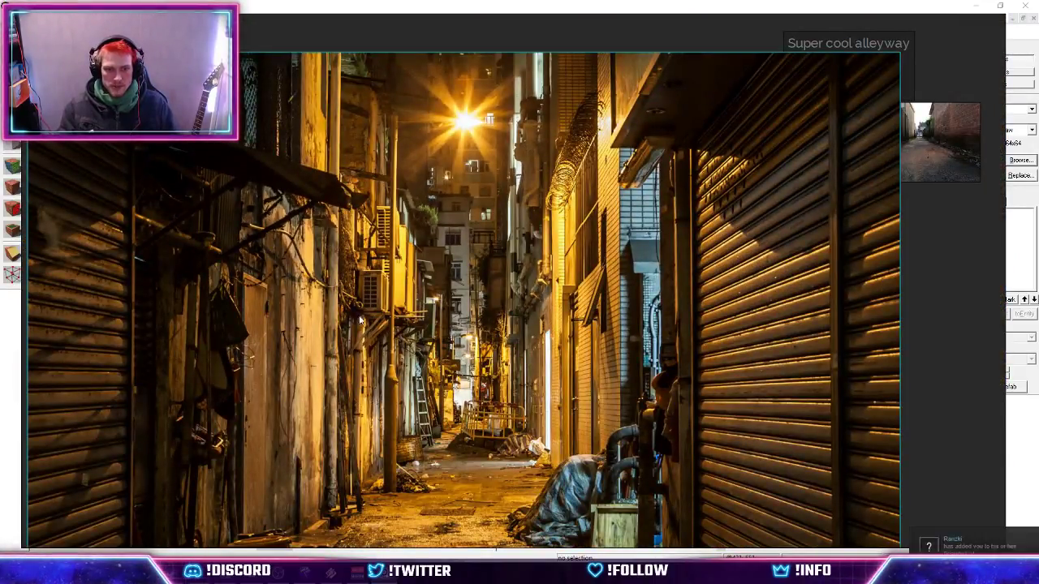
{"action": "left_click_drag", "start_coordinate": [478, 426], "coordinate": [504, 332]}
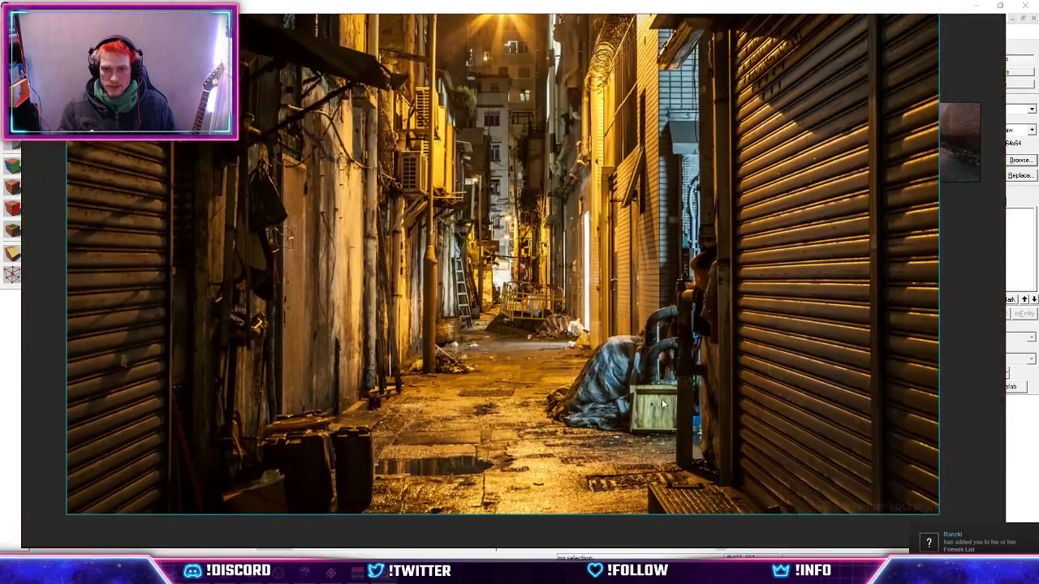
{"action": "scroll", "coordinate": [661, 404], "scroll_direction": "up", "scroll_amount": 4}
{"action": "scroll", "coordinate": [661, 400], "scroll_direction": "down", "scroll_amount": 5}
{"action": "scroll", "coordinate": [632, 318], "scroll_direction": "up", "scroll_amount": 3}
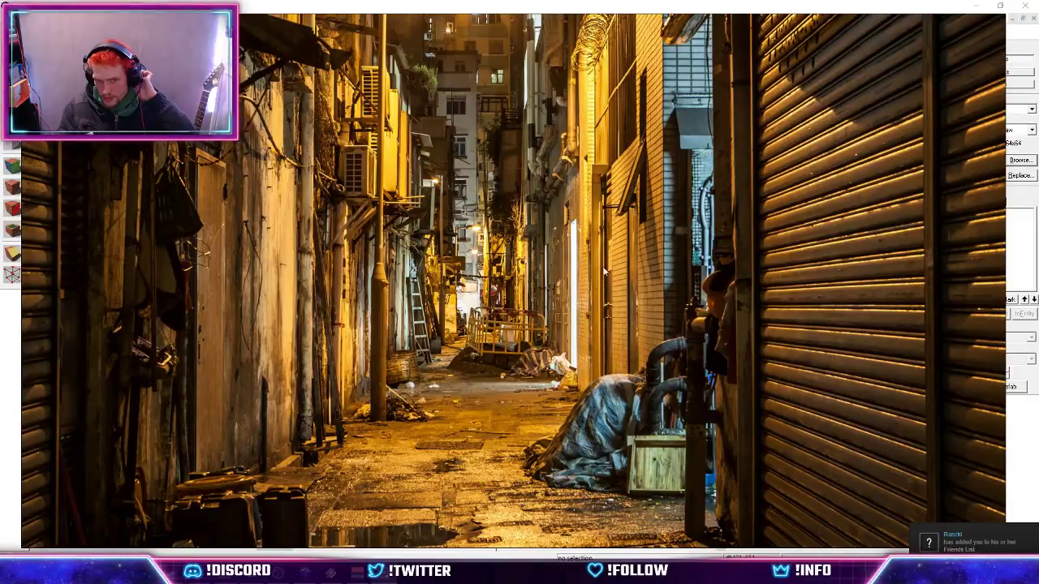
{"action": "left_click_drag", "start_coordinate": [588, 300], "coordinate": [596, 322]}
{"action": "scroll", "coordinate": [641, 300], "scroll_direction": "up", "scroll_amount": 4}
{"action": "scroll", "coordinate": [650, 326], "scroll_direction": "down", "scroll_amount": 2}
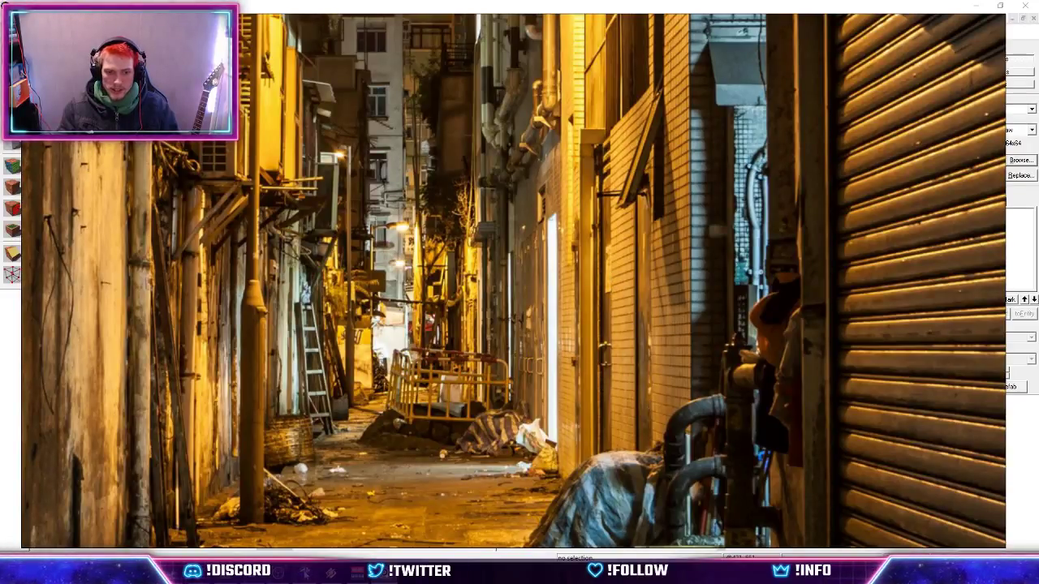
Compare the concrete wall opposite the brick building with the doorways in the alley reference photo.
{"action": "key", "text": "alt+Tab"}
{"action": "key", "text": "z"}
{"action": "key", "text": "z"}
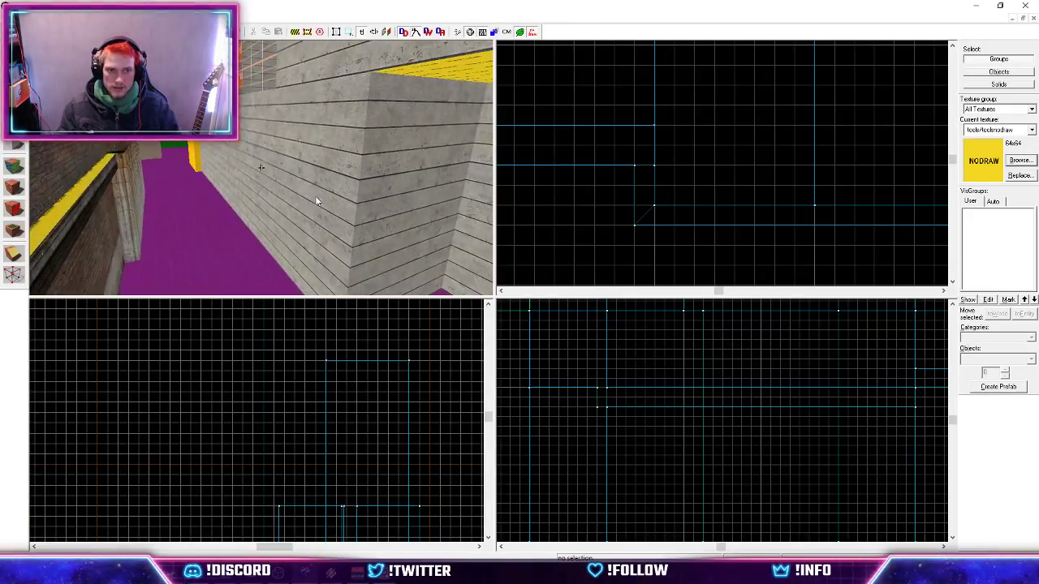
{"action": "left_click", "coordinate": [317, 202]}
{"action": "key", "text": "alt+Tab"}
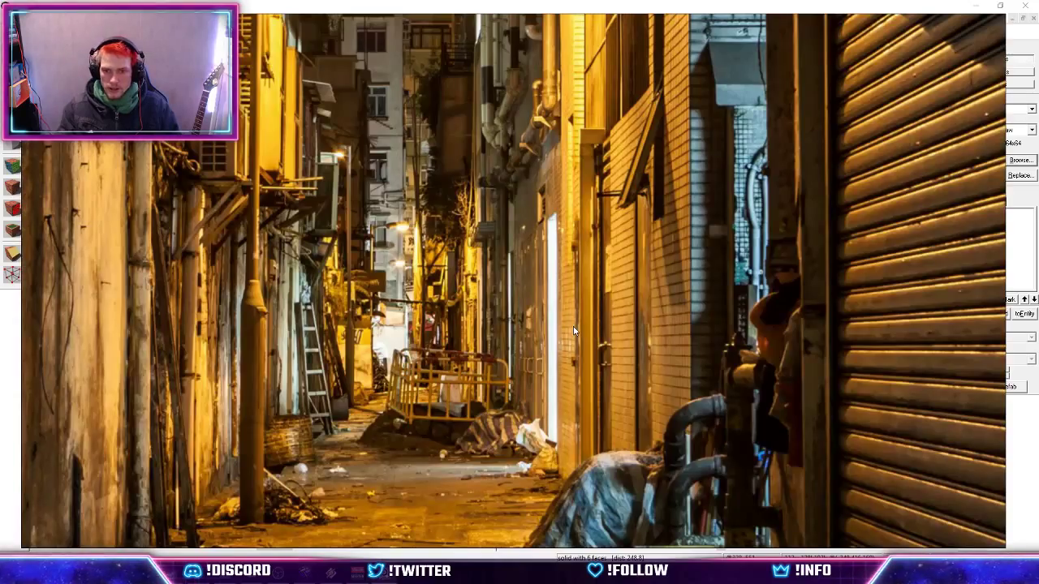
{"action": "middle_click_drag", "start_coordinate": [574, 331], "coordinate": [565, 355]}
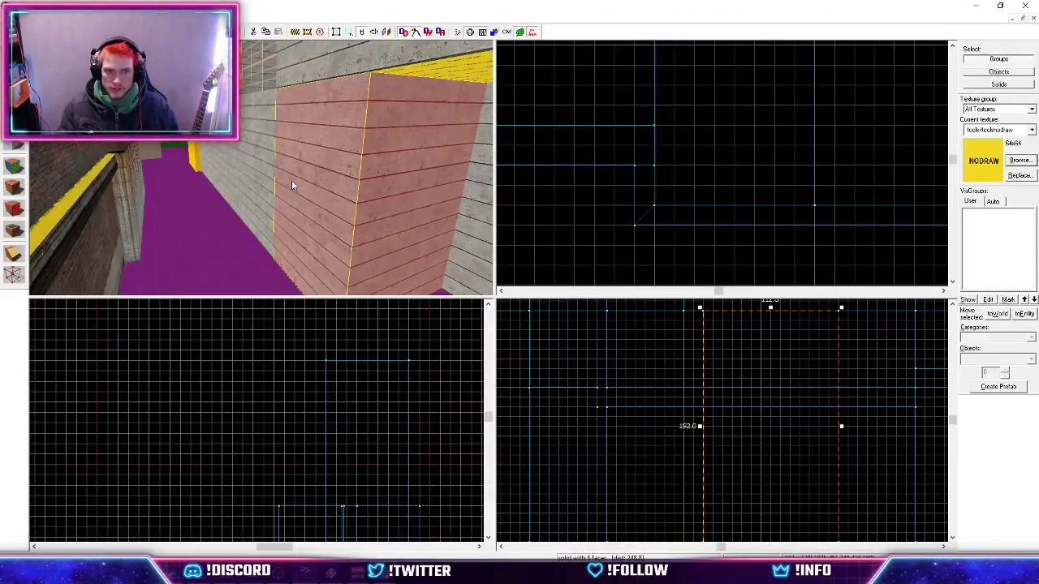
{"action": "left_click_drag", "start_coordinate": [292, 181], "coordinate": [276, 202]}
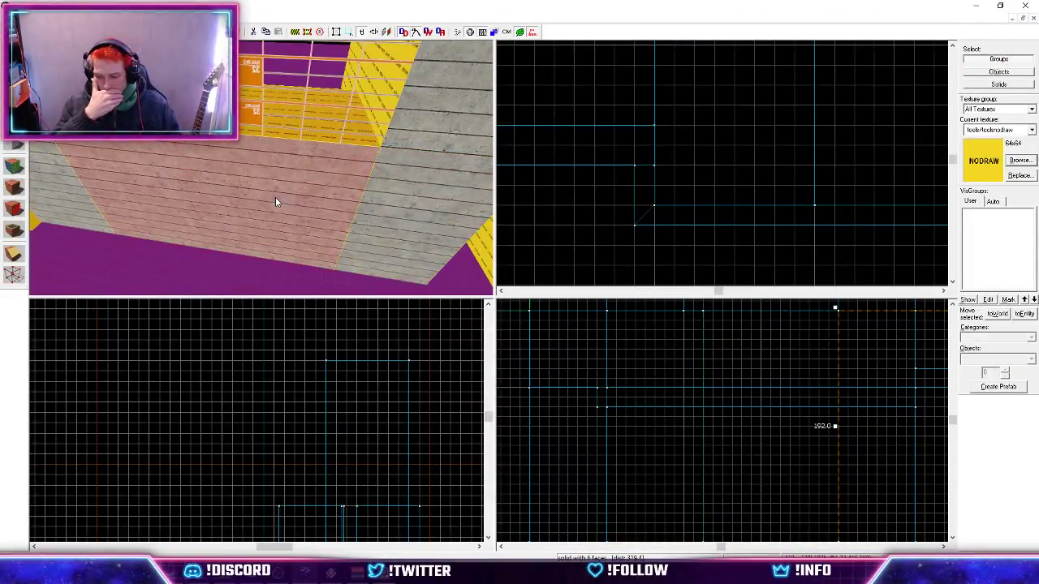
Copy the 64 by 16 door block from beside the brick building to the opposite side of the alley.
{"action": "left_click_drag", "start_coordinate": [275, 202], "coordinate": [251, 144]}
{"action": "left_click", "coordinate": [122, 174]}
{"action": "scroll", "coordinate": [795, 140], "scroll_direction": "down", "scroll_amount": 4}
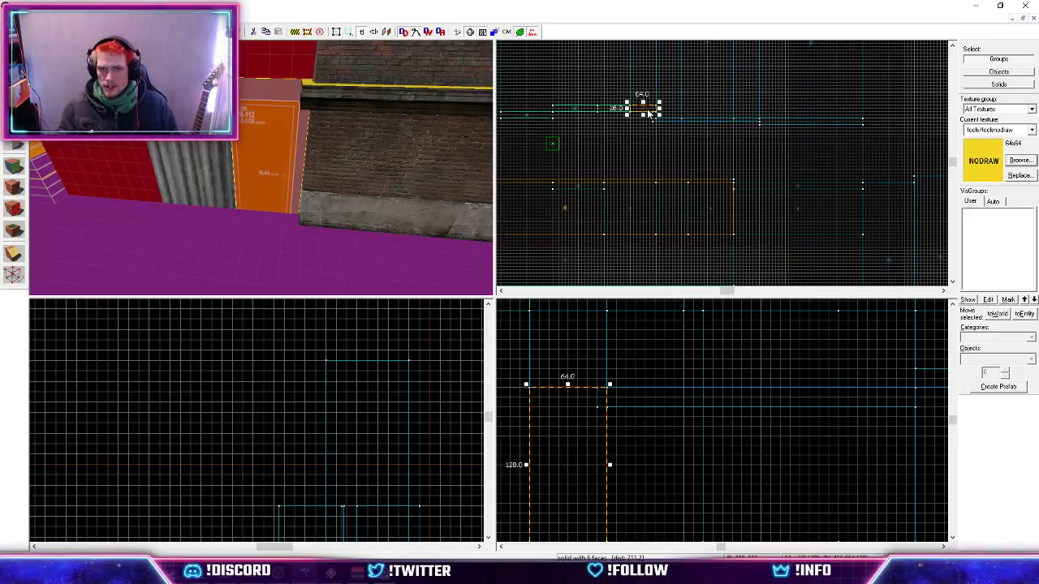
{"action": "left_click_drag", "start_coordinate": [649, 114], "coordinate": [895, 173]}
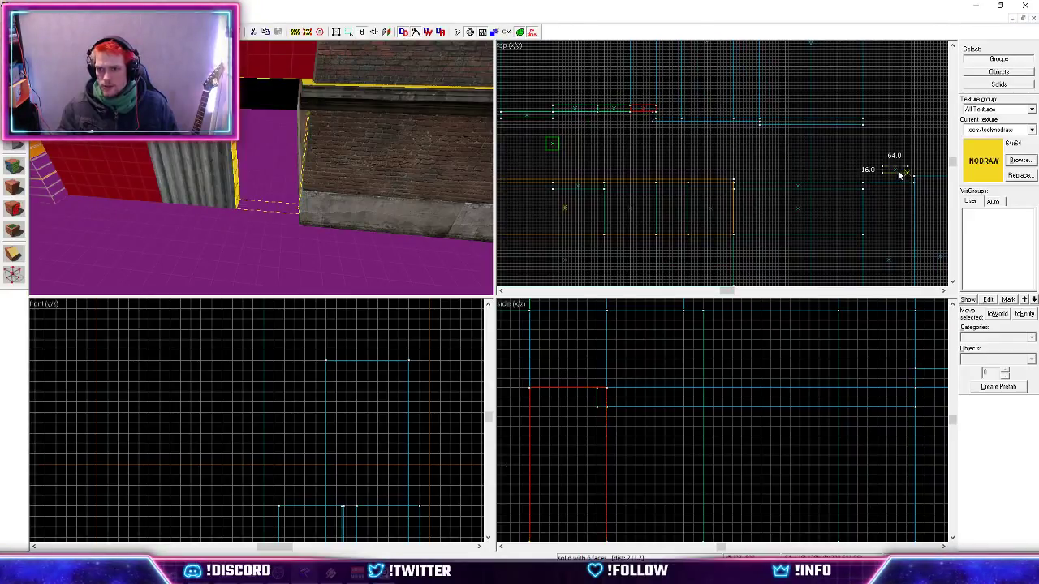
{"action": "left_click", "coordinate": [775, 179]}
Rotate the copied door block so its door face points into the alley and align it with the start of the concrete wall.
{"action": "left_click_drag", "start_coordinate": [262, 167], "coordinate": [261, 167]}
{"action": "scroll", "coordinate": [775, 189], "scroll_direction": "up", "scroll_amount": 2}
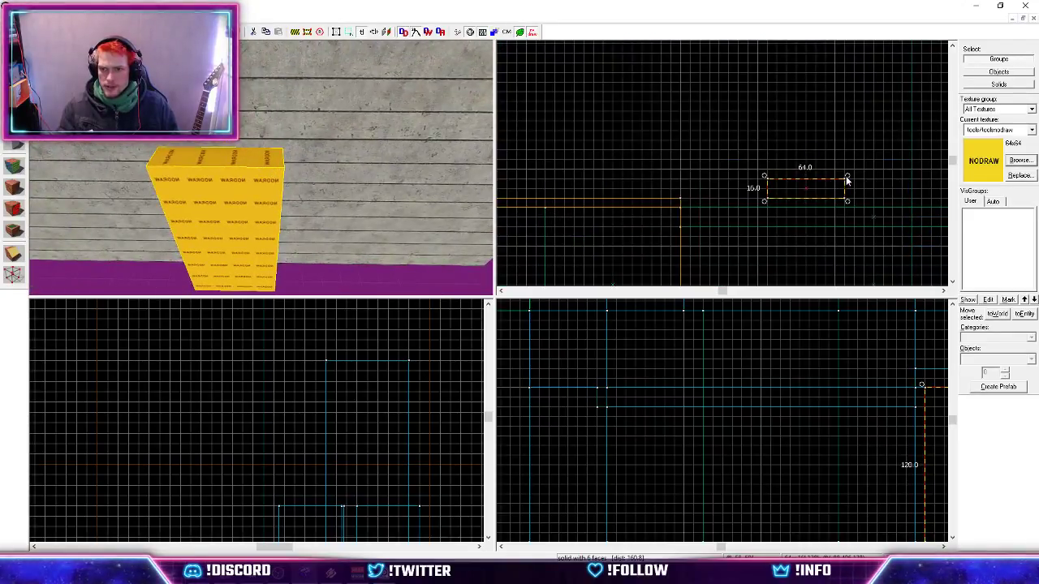
{"action": "left_click_drag", "start_coordinate": [849, 190], "coordinate": [718, 197]}
{"action": "key", "text": "z"}
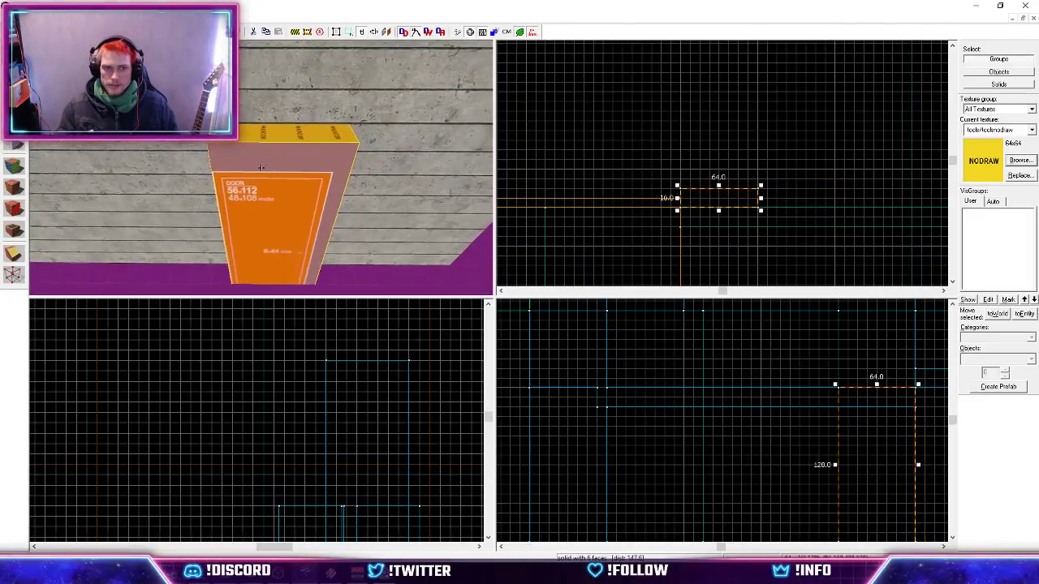
Check the new door's placement on the concrete wall against the alley reference photo.
{"action": "key", "text": "alt+Tab"}
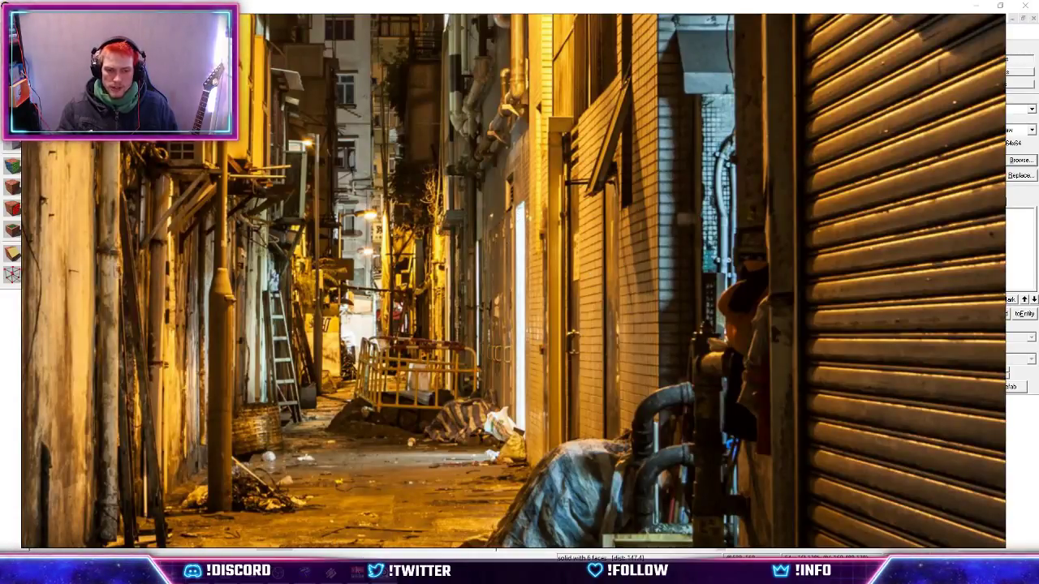
{"action": "key", "text": "alt+Tab"}
{"action": "key", "text": "alt+Tab"}
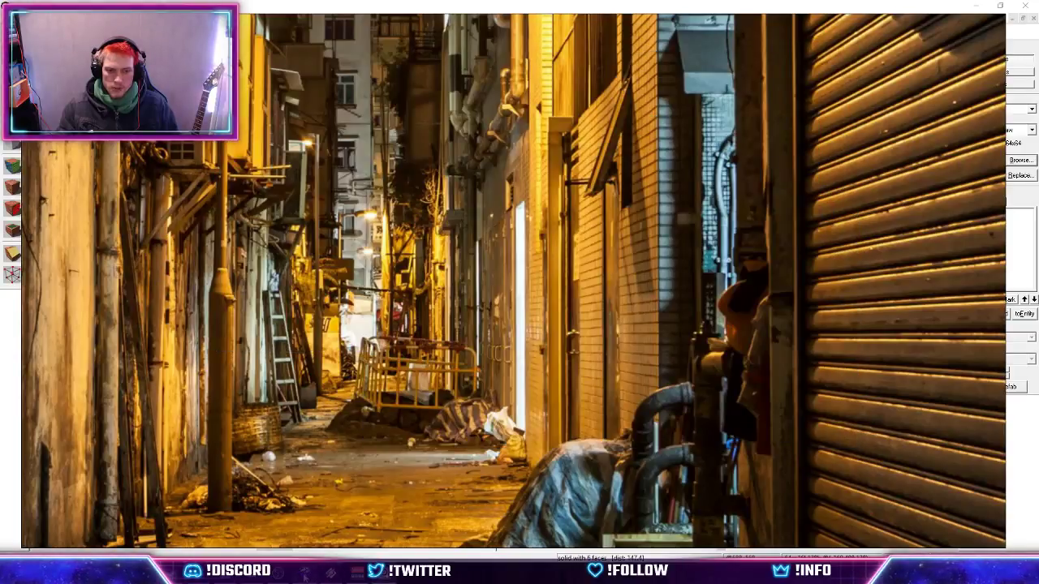
{"action": "key", "text": "alt+Tab"}
Retexture the red side face of the copied door block with tools/toolsnodraw and close the face editing.
{"action": "key", "text": "s"}
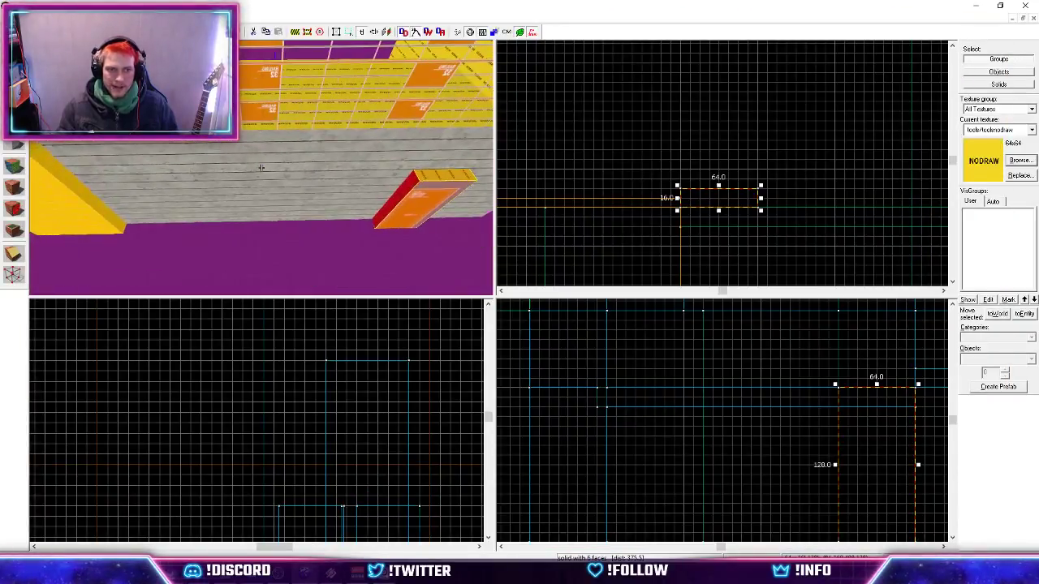
{"action": "key", "text": "shift+a"}
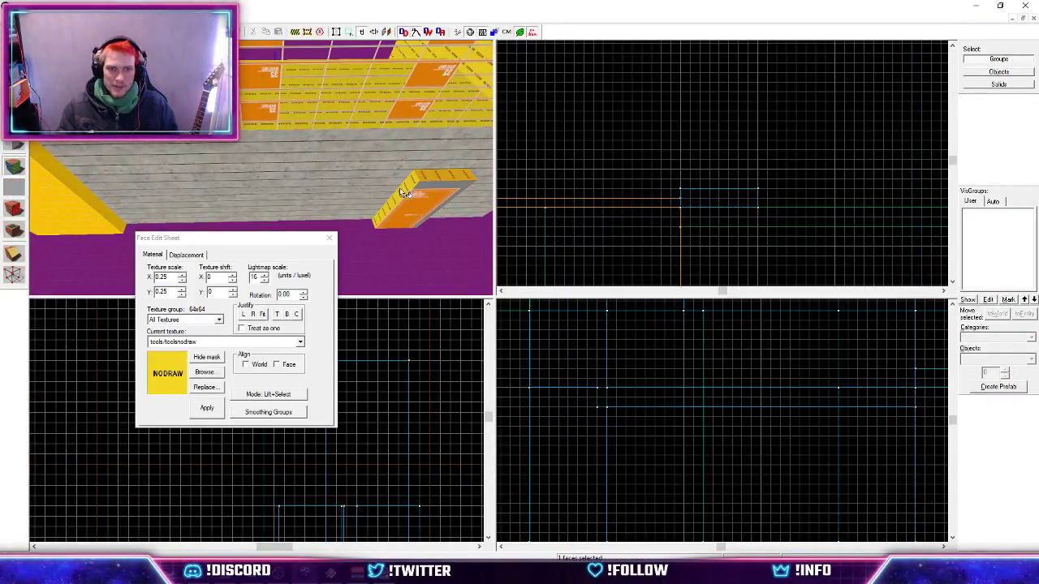
{"action": "left_click", "coordinate": [328, 238]}
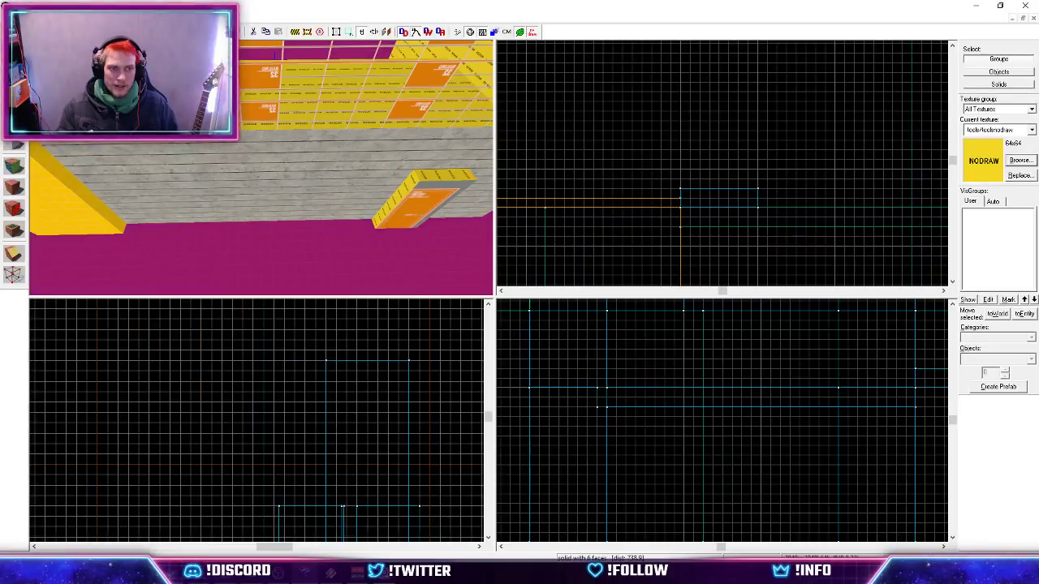
Copy the door block farther along the concrete wall, near the wall section's other end.
{"action": "left_click", "coordinate": [435, 218]}
{"action": "key", "text": "z"}
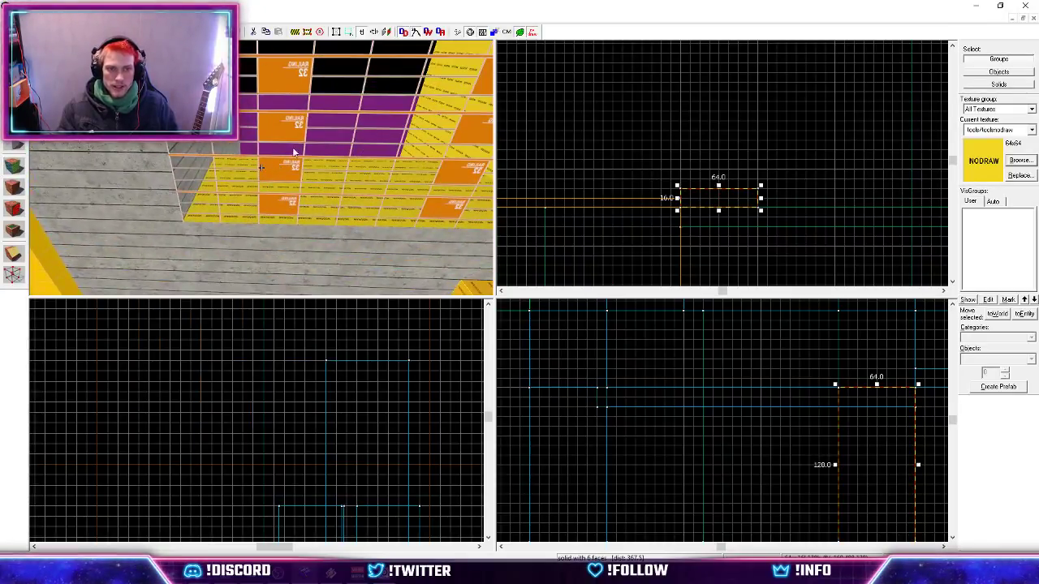
{"action": "scroll", "coordinate": [601, 248], "scroll_direction": "down", "scroll_amount": 2}
{"action": "scroll", "coordinate": [673, 239], "scroll_direction": "up", "scroll_amount": 2}
{"action": "key", "text": "Return"}
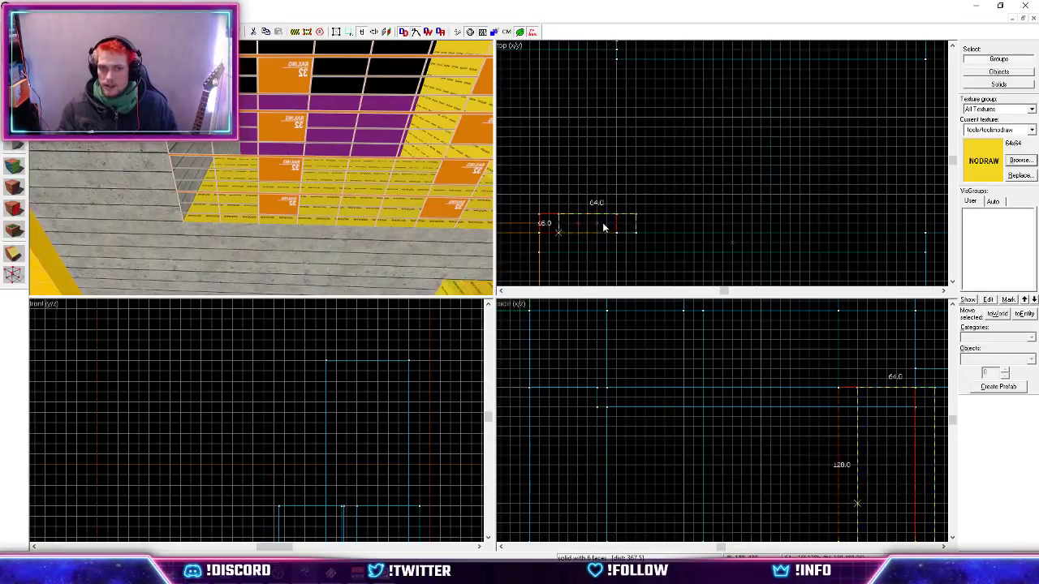
{"action": "left_click_drag", "start_coordinate": [578, 228], "coordinate": [838, 227]}
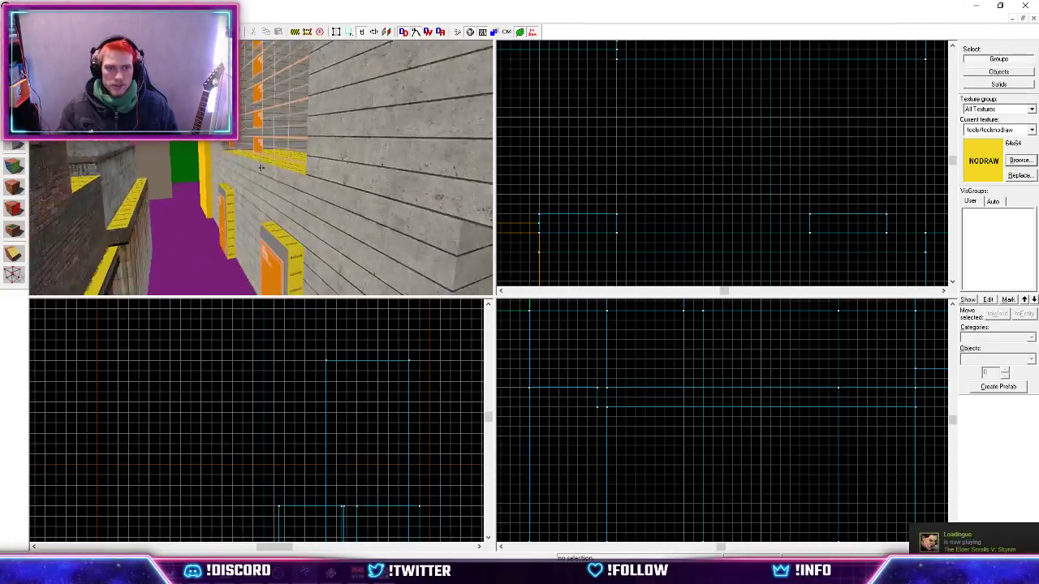
Move the second door block along the alley, past the end of its wall section, into the middle of the adjoining section.
{"action": "key", "text": "w"}
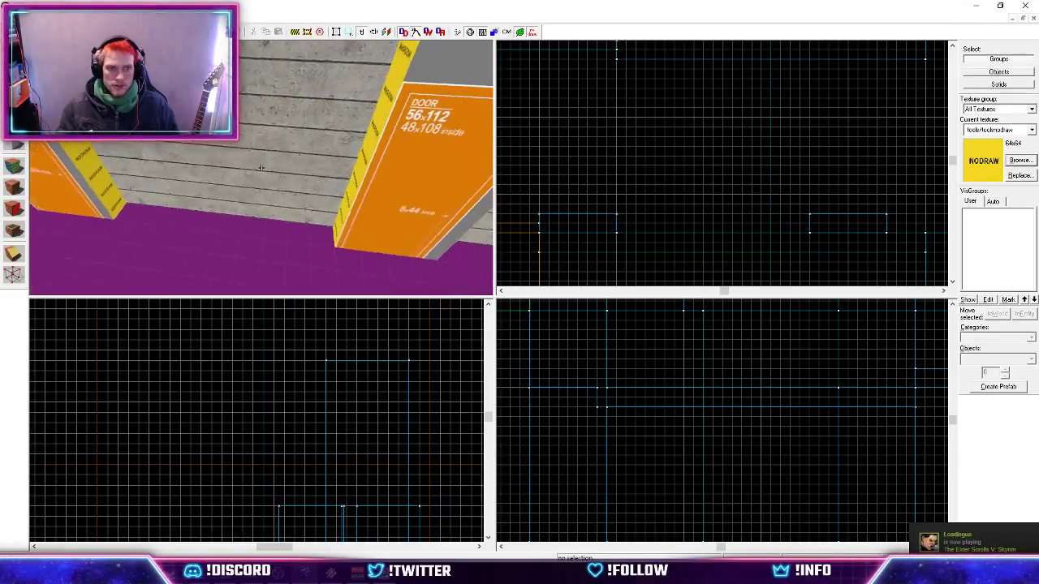
{"action": "key", "text": "w"}
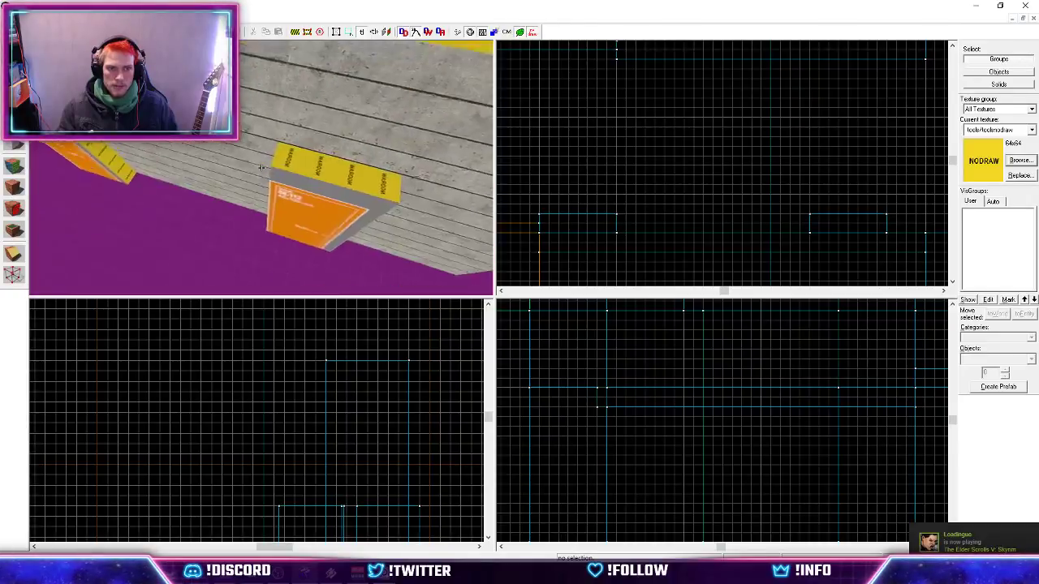
{"action": "key", "text": "w"}
{"action": "key", "text": "w"}
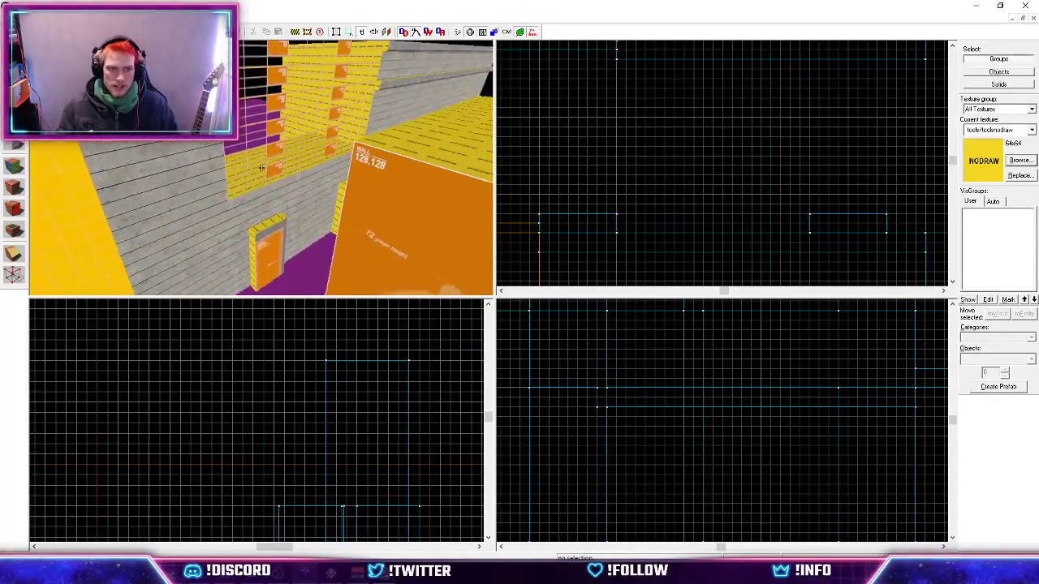
{"action": "key", "text": "w"}
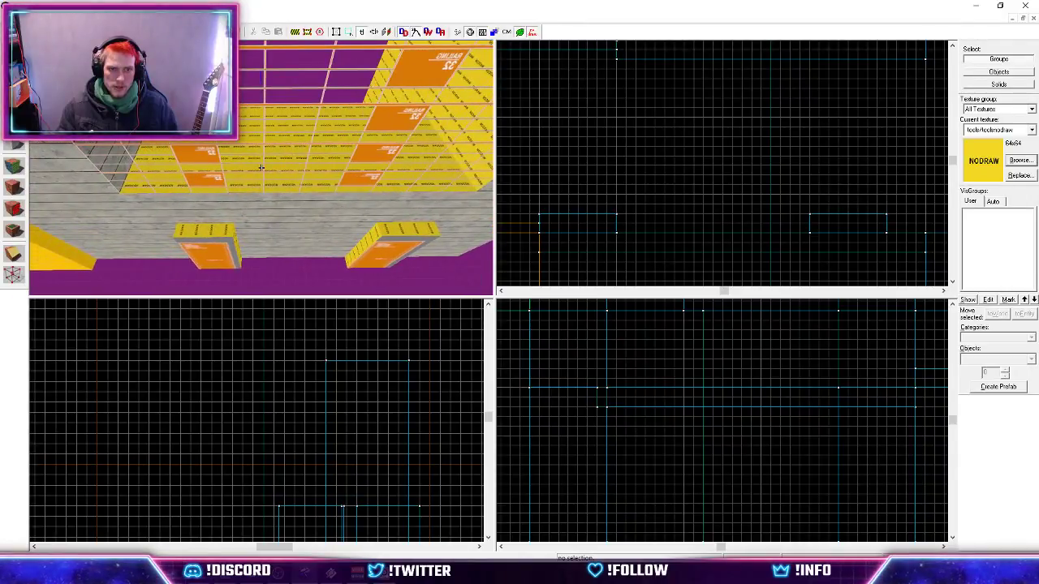
{"action": "left_click", "coordinate": [210, 245]}
{"action": "key", "text": "z"}
{"action": "key", "text": "z"}
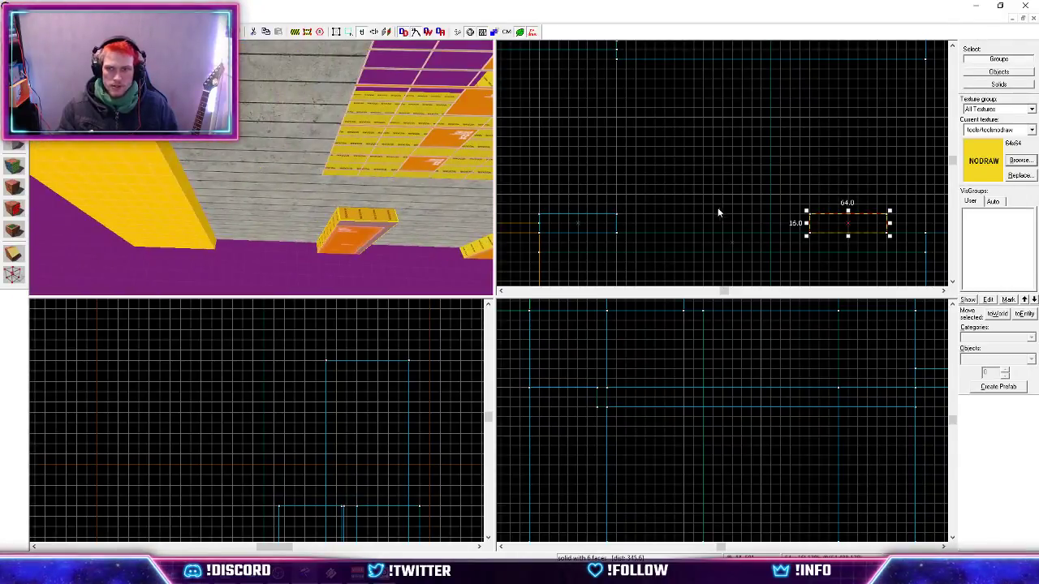
{"action": "scroll", "coordinate": [698, 211], "scroll_direction": "down", "scroll_amount": 4}
{"action": "scroll", "coordinate": [807, 228], "scroll_direction": "up", "scroll_amount": 3}
{"action": "left_click_drag", "start_coordinate": [641, 217], "coordinate": [851, 222]}
{"action": "key", "text": "Escape"}
Move the first door block along the concrete wall by its own width, away from the end of the wall section.
{"action": "key", "text": "z"}
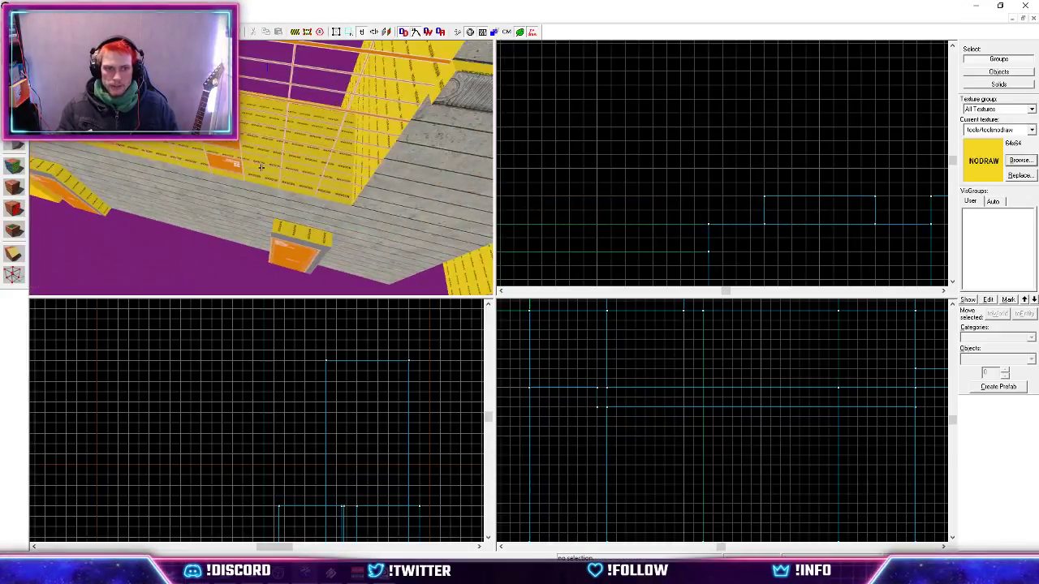
{"action": "key", "text": "z"}
{"action": "left_click", "coordinate": [290, 245]}
{"action": "scroll", "coordinate": [707, 184], "scroll_direction": "down", "scroll_amount": 8}
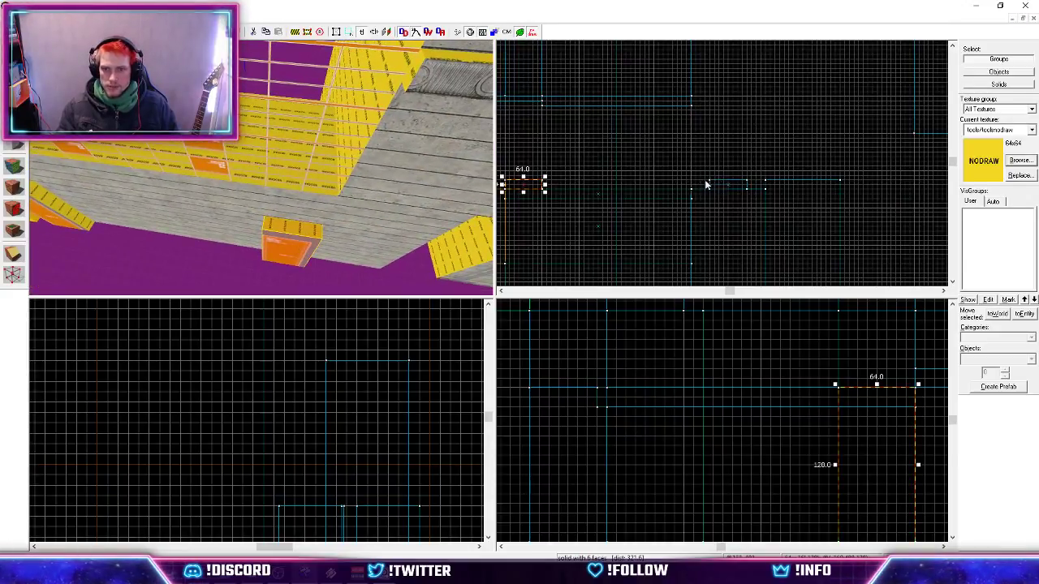
{"action": "scroll", "coordinate": [597, 184], "scroll_direction": "up", "scroll_amount": 4}
{"action": "left_click_drag", "start_coordinate": [592, 191], "coordinate": [645, 190]}
{"action": "key", "text": "Escape"}
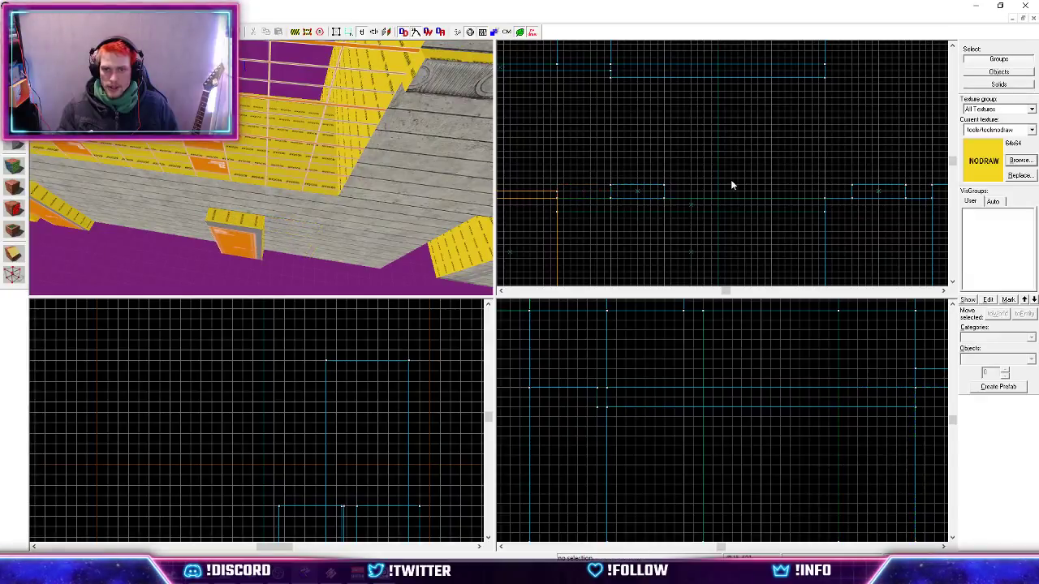
Examine the spacing of both doors along the concrete wall and the railing openings above them.
{"action": "key", "text": "z"}
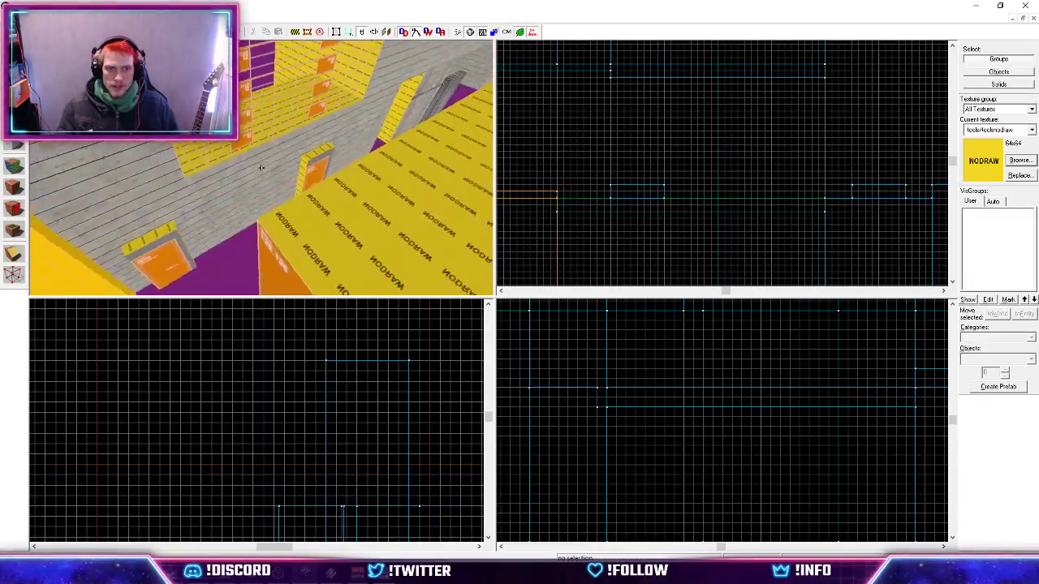
{"action": "key", "text": "z"}
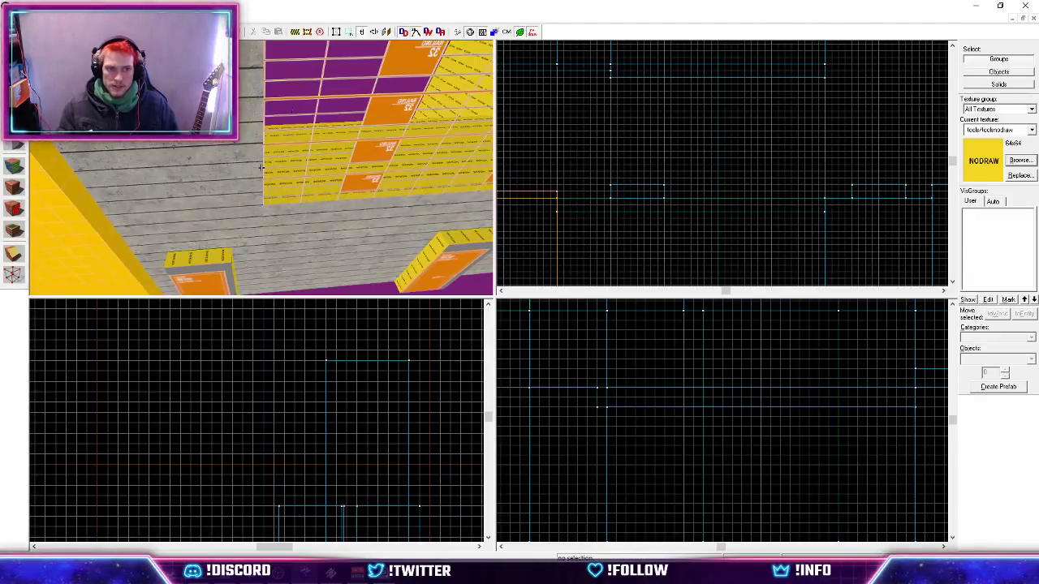
{"action": "key", "text": "z"}
{"action": "key", "text": "z"}
{"action": "key", "text": "z"}
{"action": "key", "text": "z"}
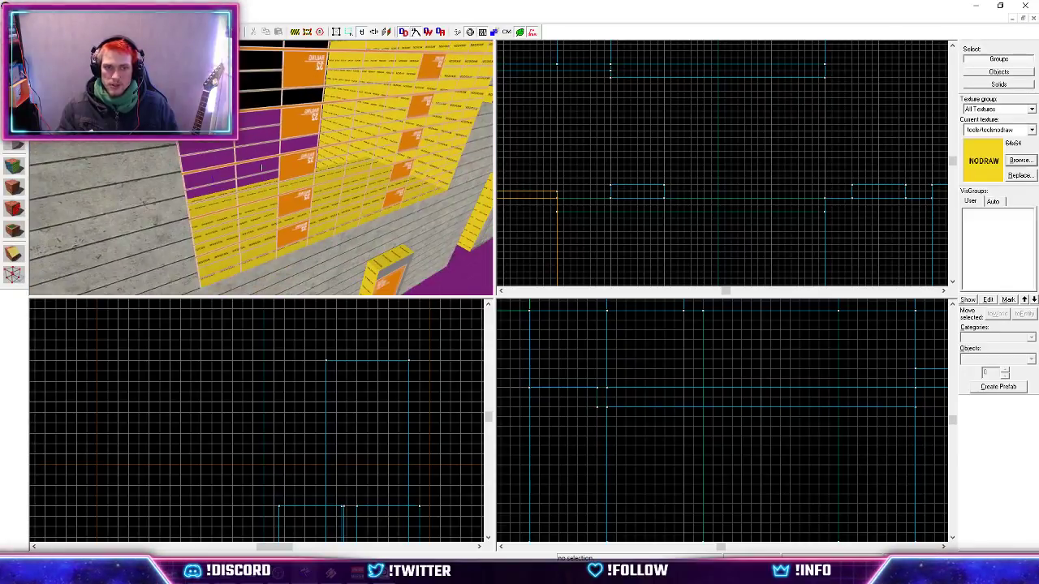
Split the 320-unit-wide concrete wall section at both edges of its door, isolating a 64-unit-wide piece around the doorway.
{"action": "key", "text": "w"}
{"action": "key", "text": "s"}
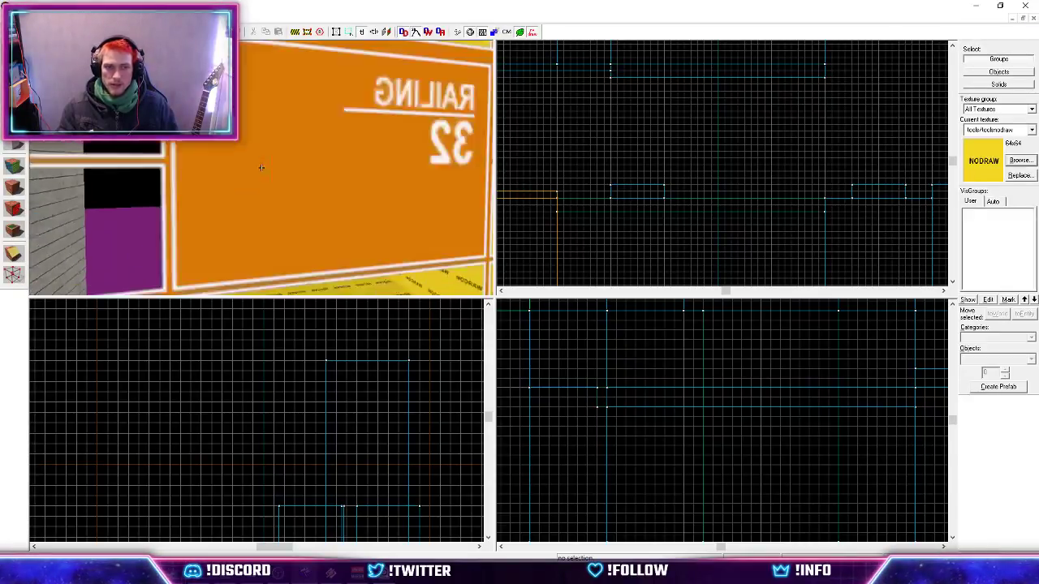
{"action": "key", "text": "s"}
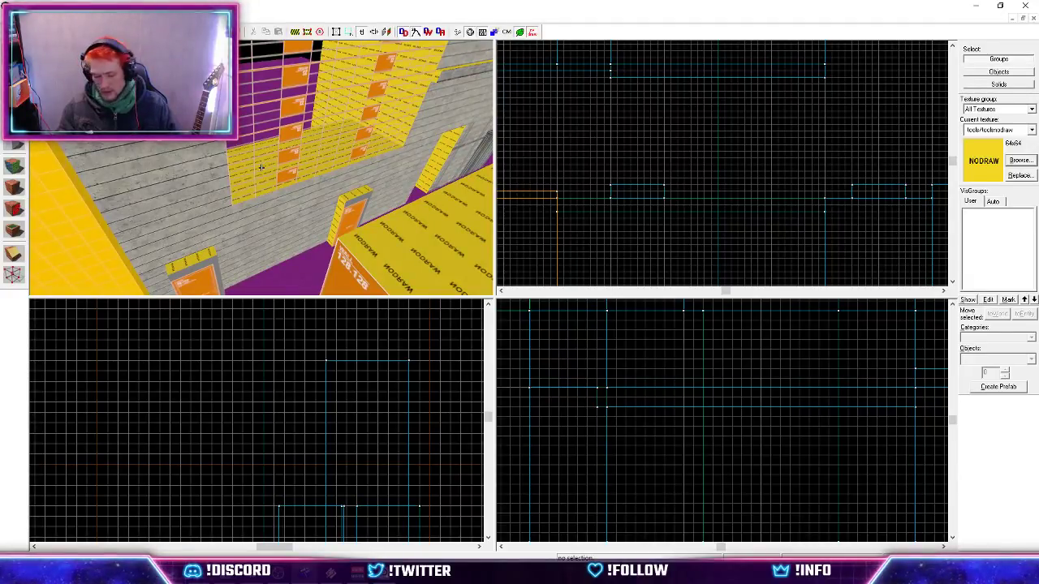
{"action": "key", "text": "s"}
{"action": "key", "text": "z"}
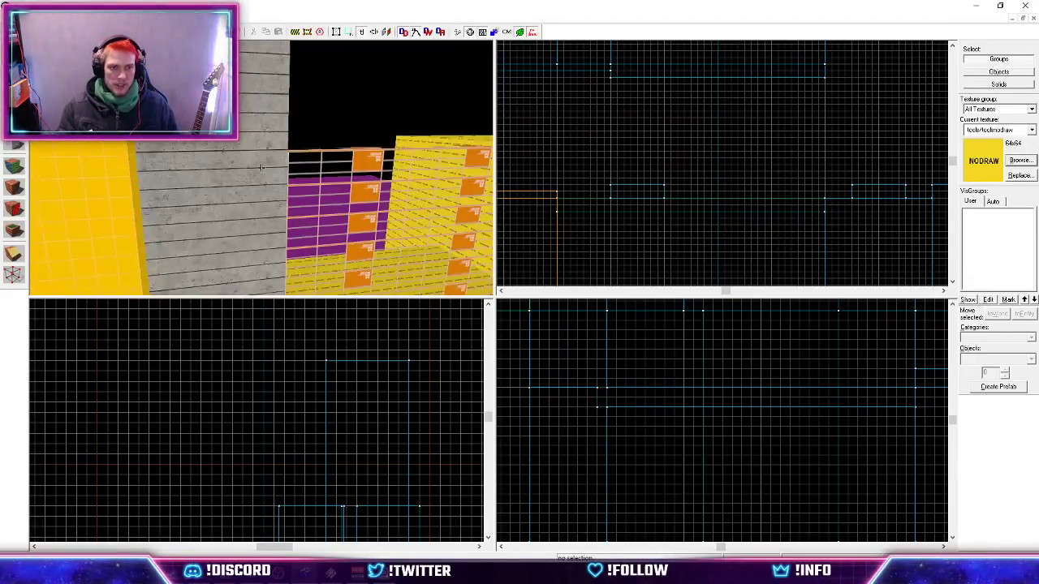
{"action": "key", "text": "z"}
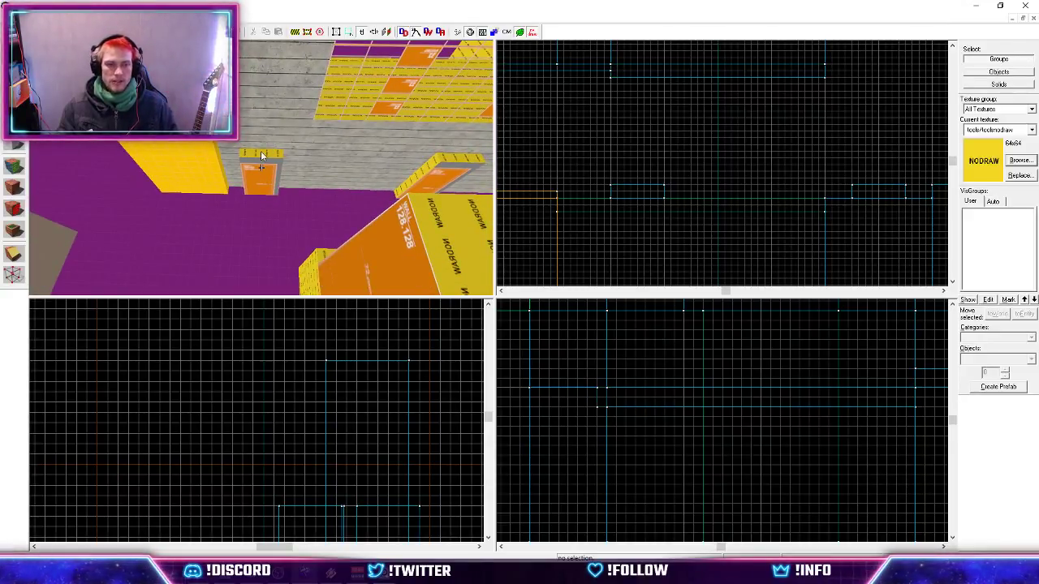
{"action": "left_click", "coordinate": [350, 154]}
{"action": "key", "text": "z"}
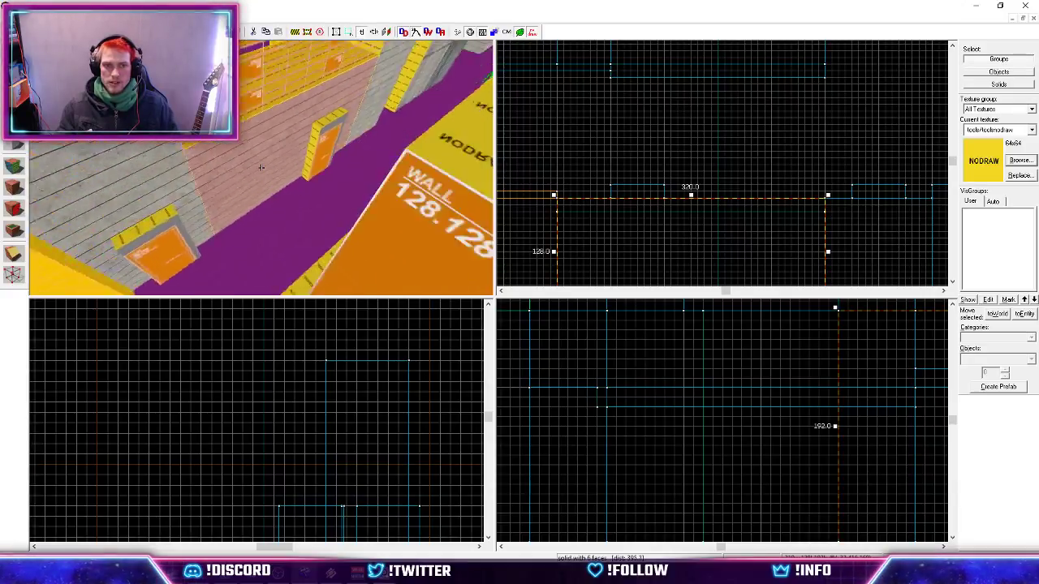
{"action": "key", "text": "z"}
{"action": "scroll", "coordinate": [568, 182], "scroll_direction": "down", "scroll_amount": 1}
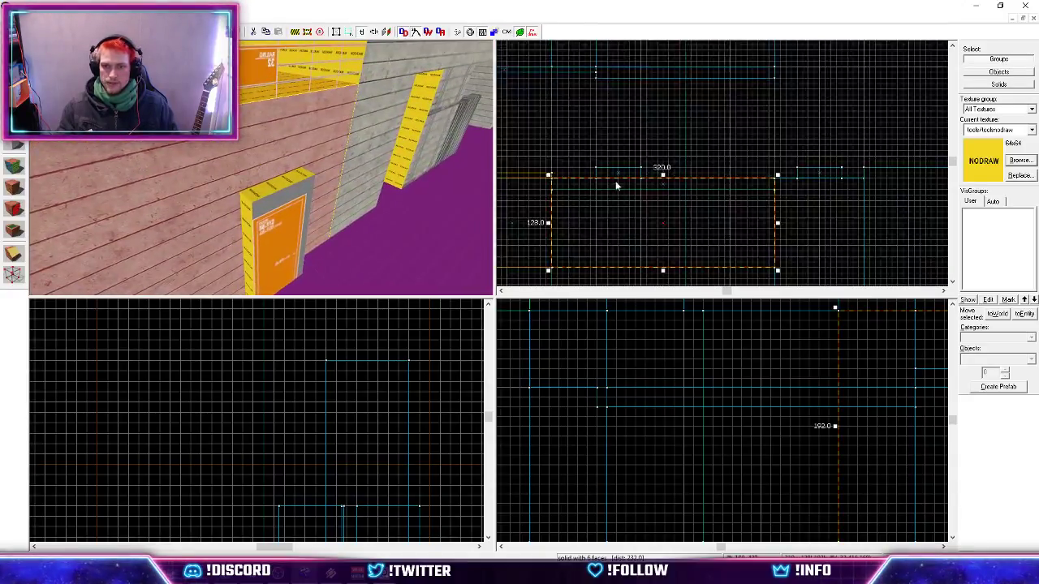
{"action": "scroll", "coordinate": [616, 182], "scroll_direction": "up", "scroll_amount": 1}
{"action": "scroll", "coordinate": [708, 145], "scroll_direction": "down", "scroll_amount": 2}
{"action": "scroll", "coordinate": [668, 197], "scroll_direction": "up", "scroll_amount": 2}
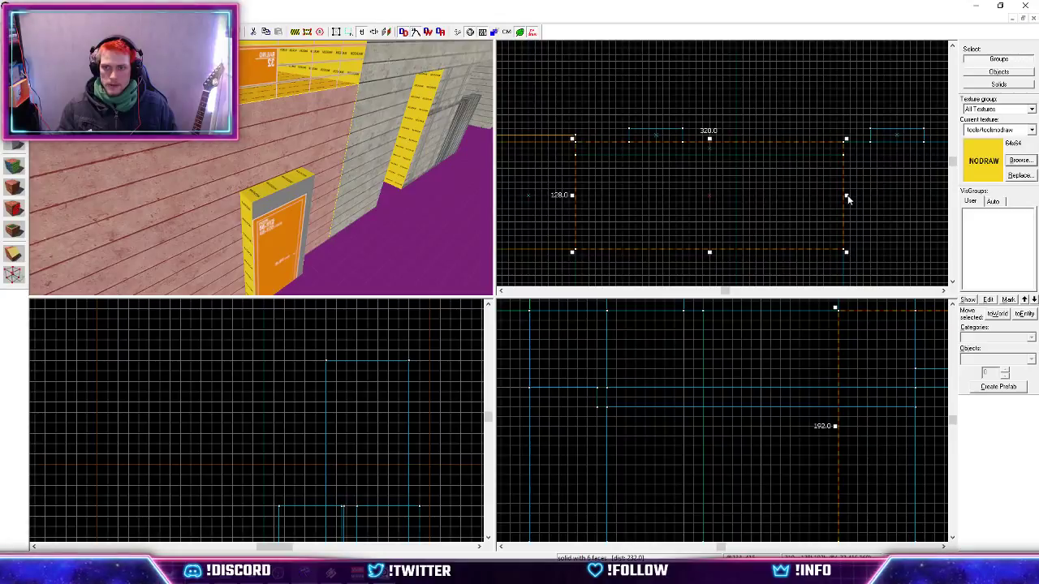
{"action": "mouse_move", "coordinate": [846, 195]}
{"action": "left_mouse_down"}
{"action": "mouse_move", "coordinate": [632, 193]}
{"action": "mouse_move", "coordinate": [846, 200]}
{"action": "left_mouse_up"}
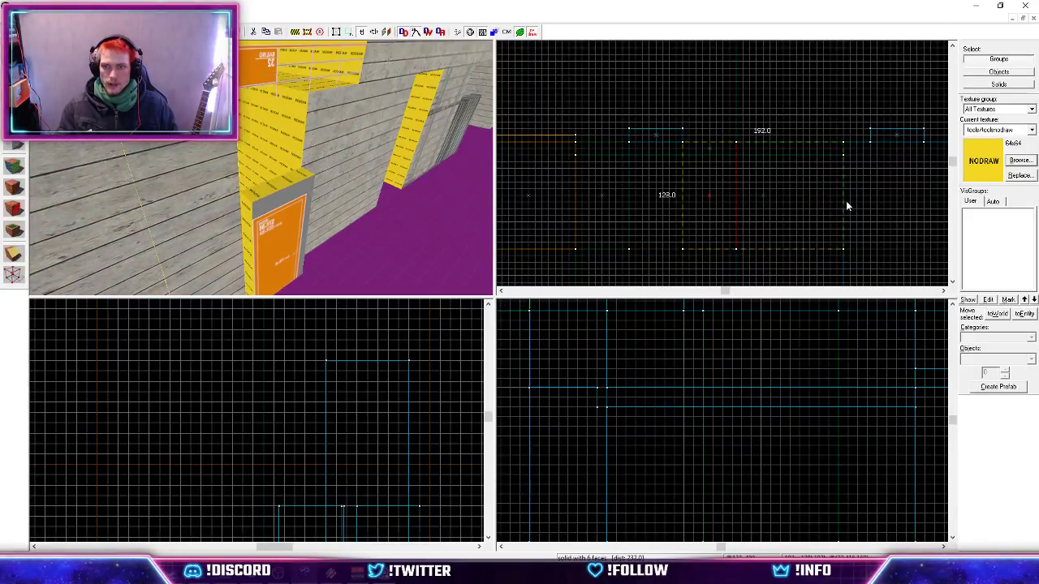
Raise the bottom of the 64-unit-wide wall piece to the top of the door, opening a doorway beneath it.
{"action": "left_click", "coordinate": [594, 187]}
{"action": "left_click_drag", "start_coordinate": [594, 189], "coordinate": [651, 185]}
{"action": "scroll", "coordinate": [728, 395], "scroll_direction": "down", "scroll_amount": 7}
{"action": "scroll", "coordinate": [845, 436], "scroll_direction": "up", "scroll_amount": 5}
{"action": "left_click_drag", "start_coordinate": [738, 452], "coordinate": [742, 337]}
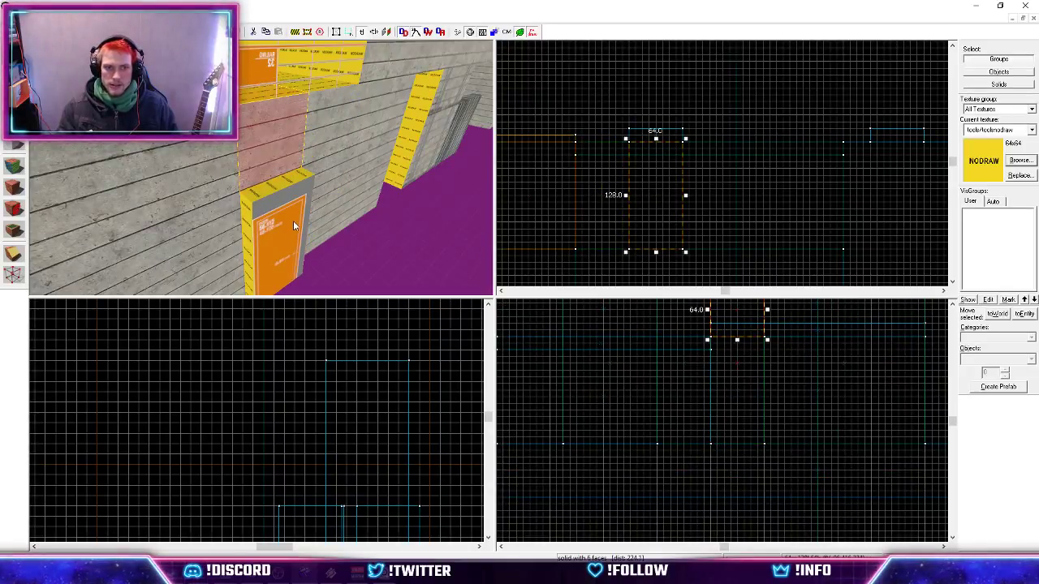
Move that door back into the new doorway so it sits slightly recessed behind the concrete wall face.
{"action": "left_click", "coordinate": [293, 221]}
{"action": "left_click_drag", "start_coordinate": [647, 137], "coordinate": [651, 158]}
{"action": "left_click", "coordinate": [677, 125]}
{"action": "key", "text": "z"}
{"action": "key", "text": "w"}
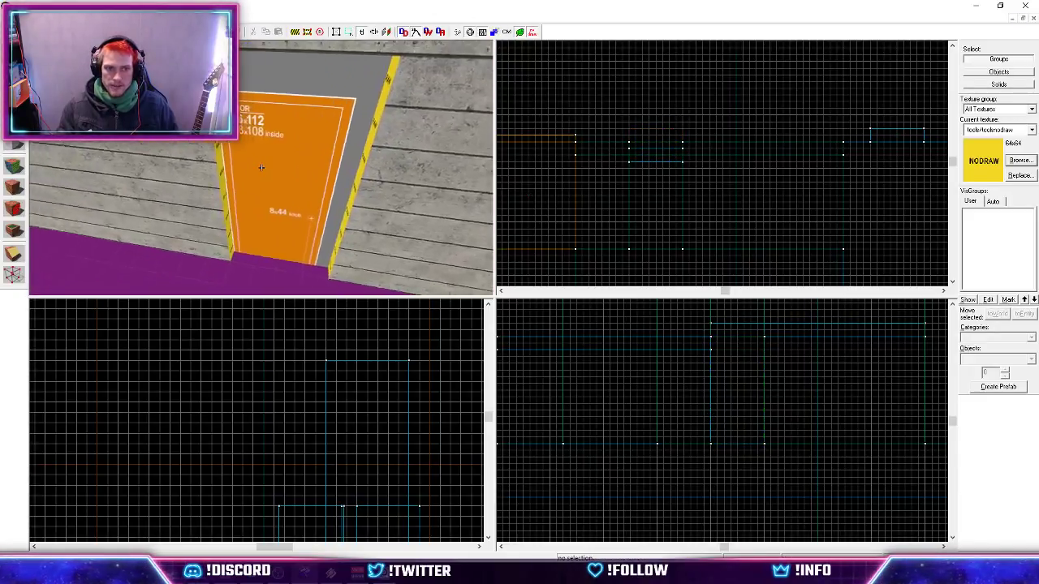
{"action": "key", "text": "w"}
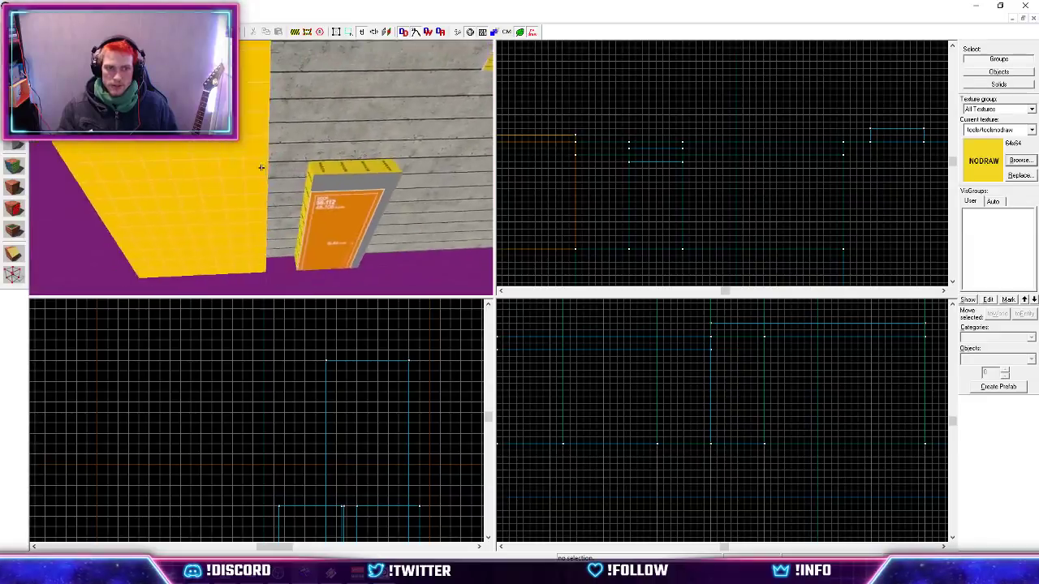
Raise the bottom of the 128-unit-wide wall section to the other door's top and move that door 16 units into the opening.
{"action": "key", "text": "z"}
{"action": "left_click", "coordinate": [293, 143]}
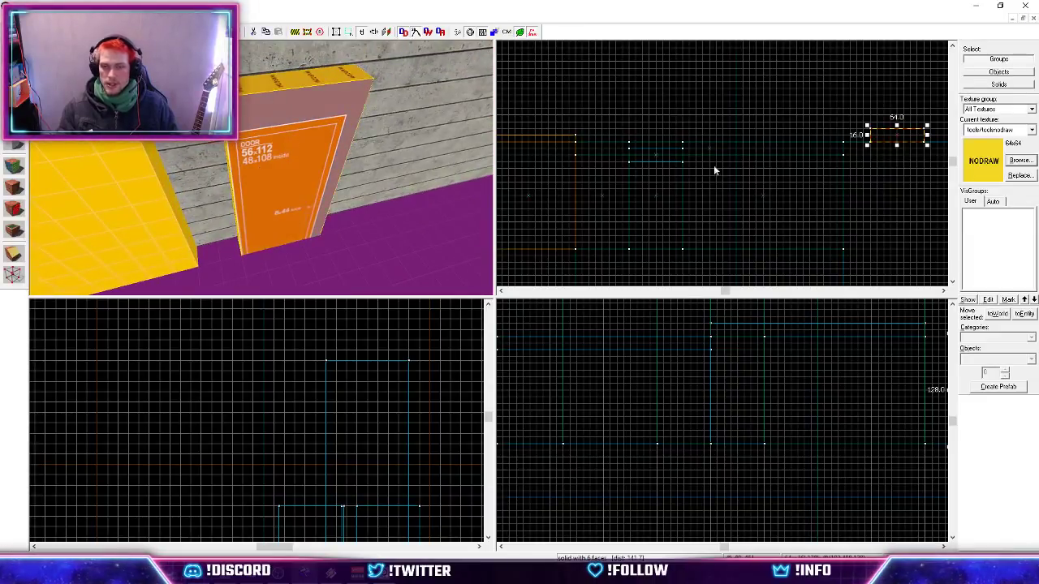
{"action": "scroll", "coordinate": [715, 171], "scroll_direction": "down", "scroll_amount": 5}
{"action": "scroll", "coordinate": [792, 157], "scroll_direction": "up", "scroll_amount": 6}
{"action": "key", "text": "z"}
{"action": "key", "text": "s"}
{"action": "key", "text": "z"}
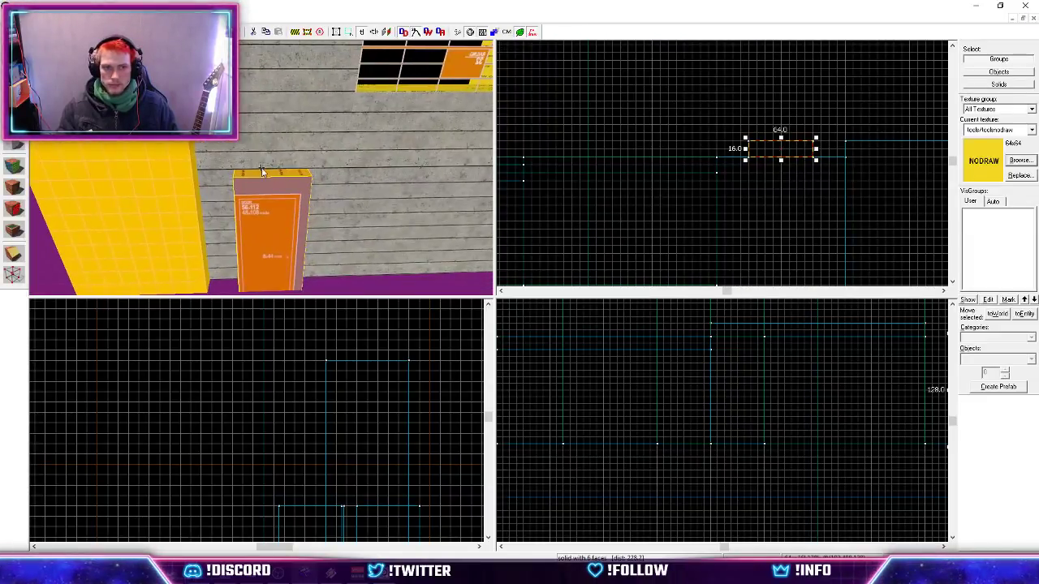
{"action": "left_click", "coordinate": [262, 170]}
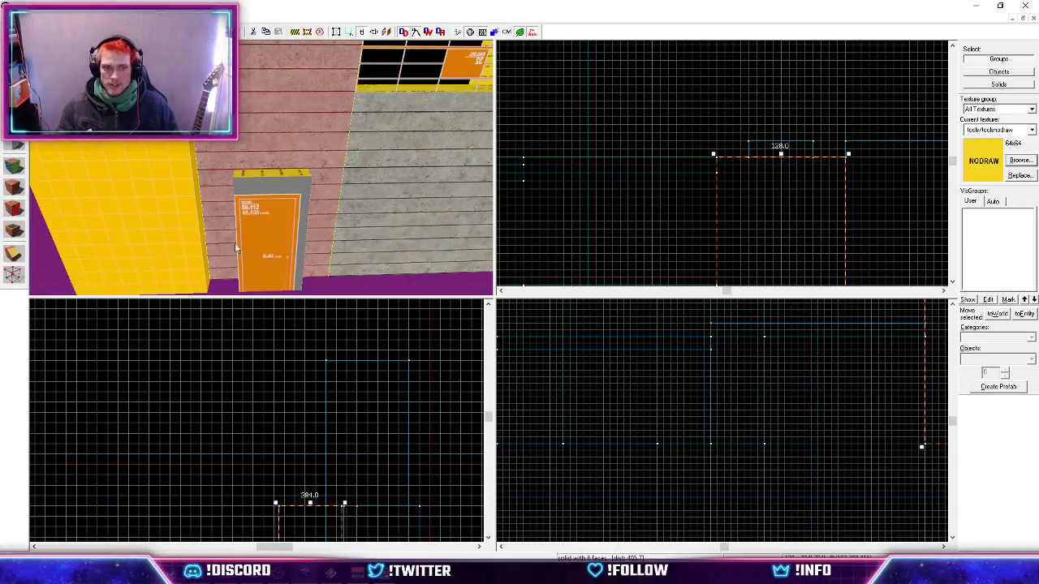
{"action": "scroll", "coordinate": [686, 355], "scroll_direction": "down", "scroll_amount": 9}
{"action": "scroll", "coordinate": [743, 358], "scroll_direction": "up", "scroll_amount": 8}
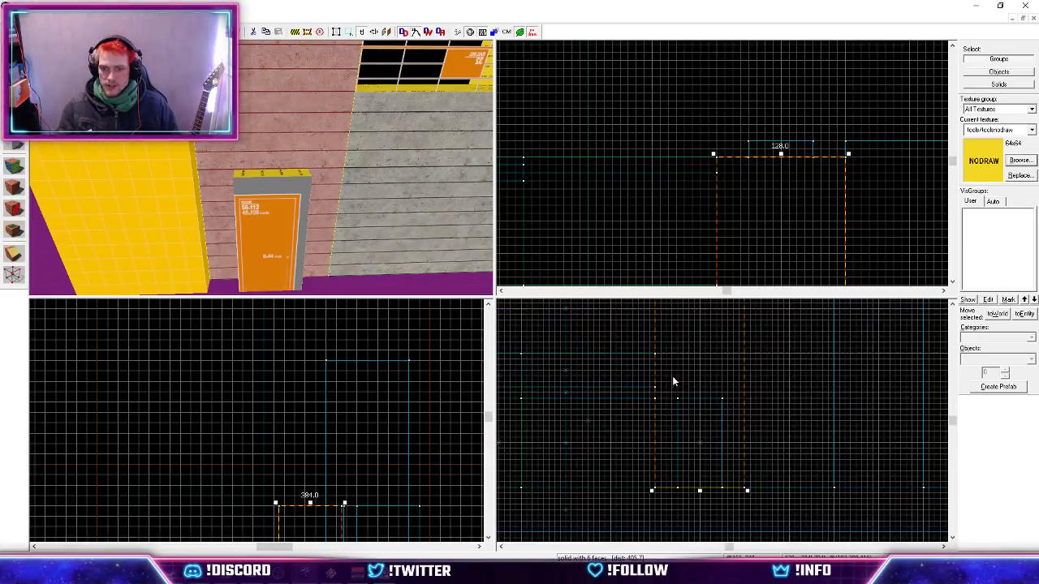
{"action": "left_click_drag", "start_coordinate": [702, 495], "coordinate": [703, 404]}
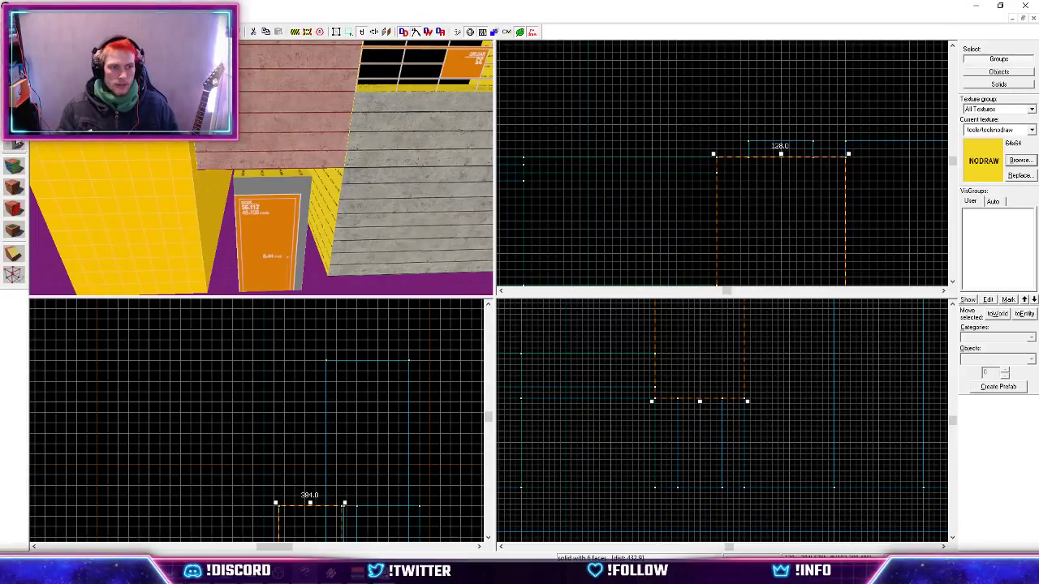
{"action": "left_click", "coordinate": [272, 192]}
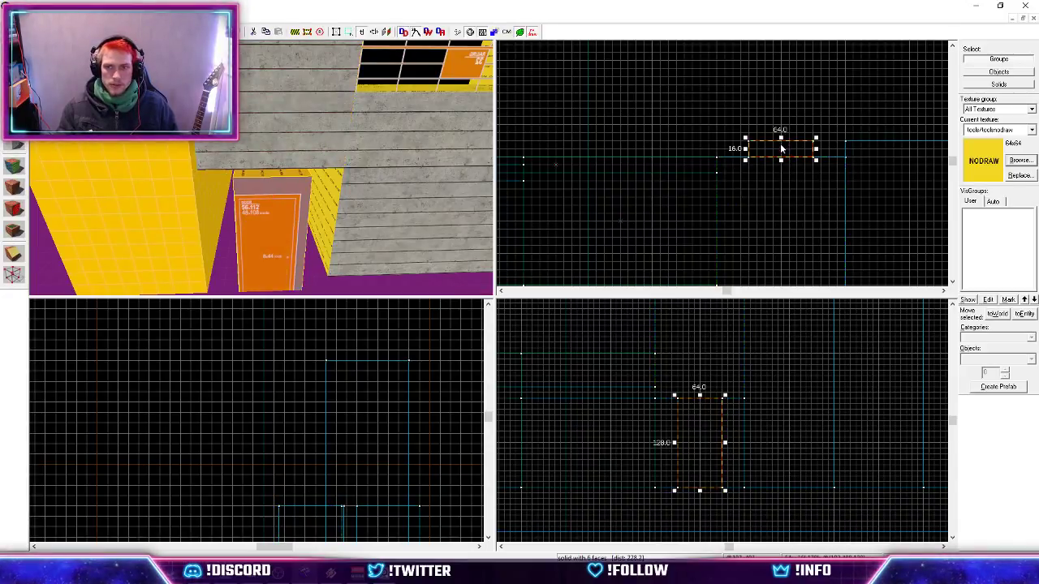
{"action": "left_click_drag", "start_coordinate": [782, 149], "coordinate": [781, 163]}
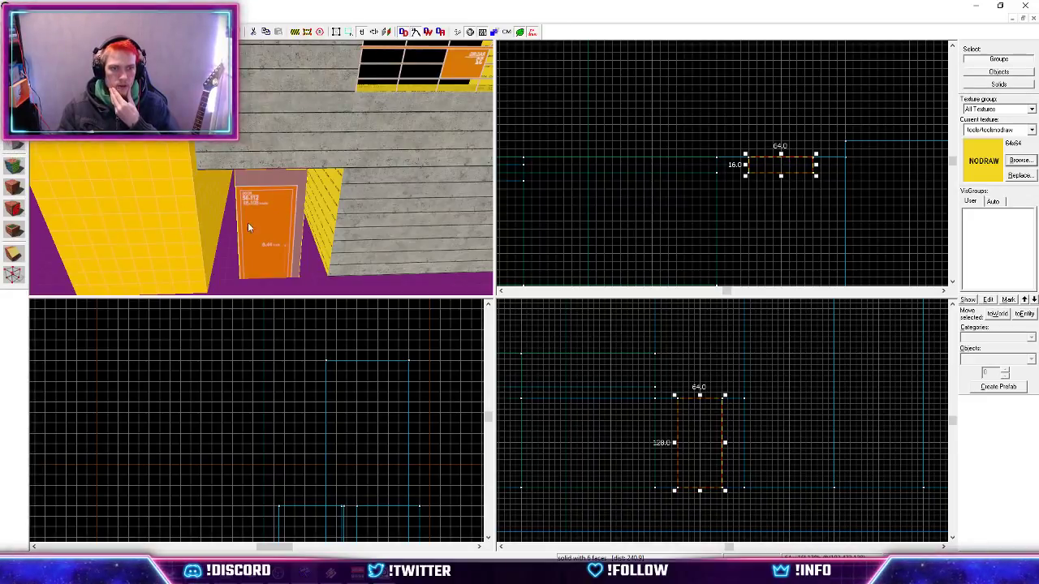
Fill the gaps on both sides of this door with blocks 32 units wide, 16 deep and 128 high.
{"action": "left_click", "coordinate": [11, 146]}
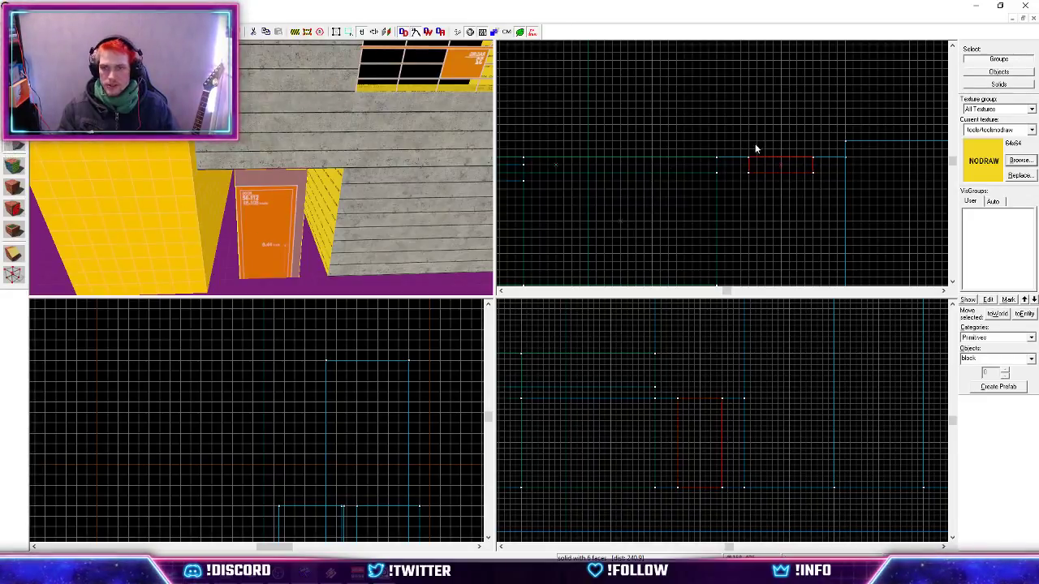
{"action": "left_click_drag", "start_coordinate": [719, 158], "coordinate": [751, 175]}
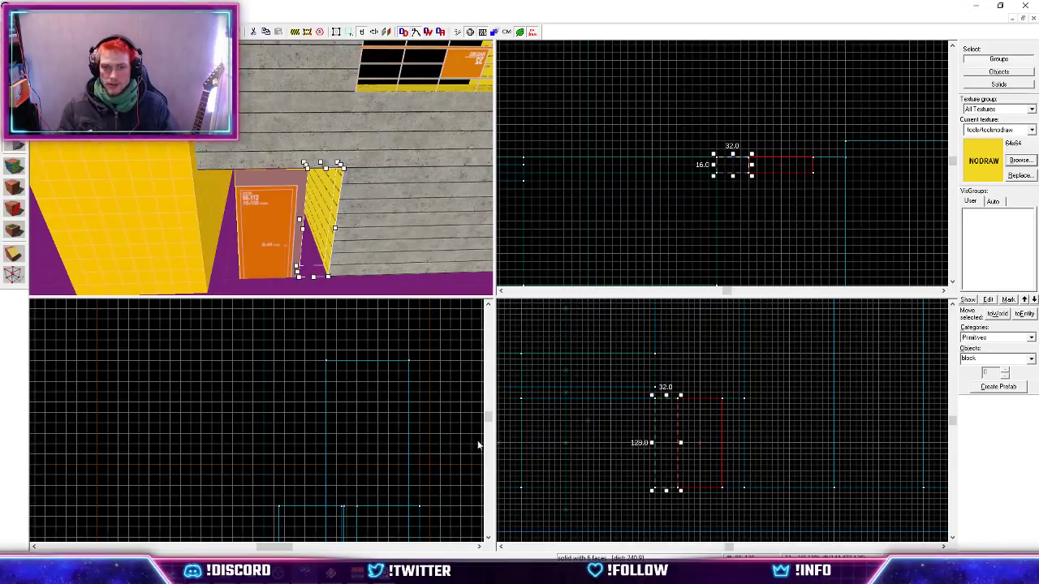
{"action": "key", "text": "Return"}
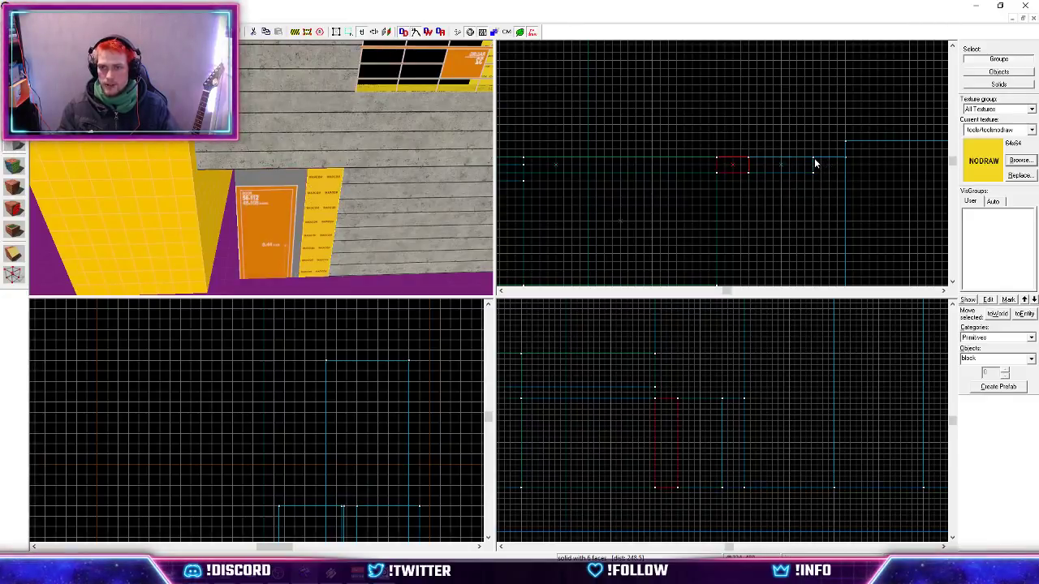
{"action": "left_click_drag", "start_coordinate": [814, 160], "coordinate": [849, 173]}
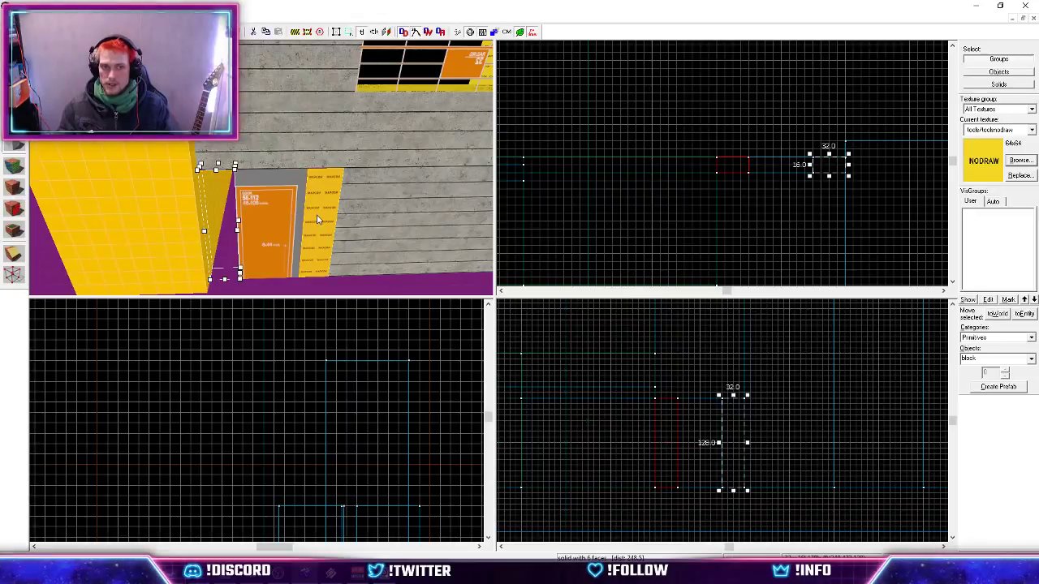
{"action": "key", "text": "Return"}
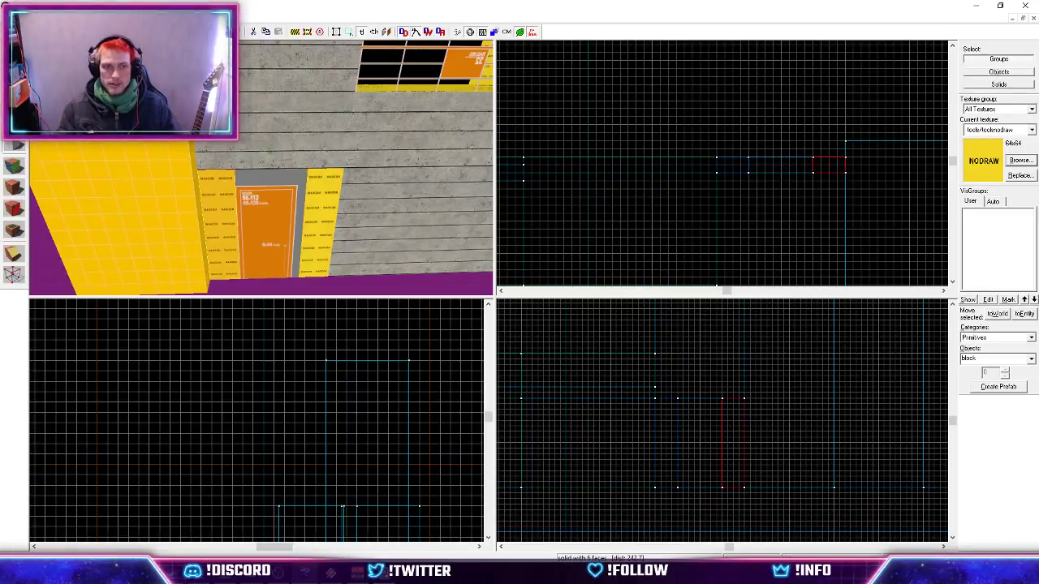
Apply the adjoining wall's concrete/concretewall007a texture, aligned with that wall, to the front faces of both filler blocks.
{"action": "key", "text": "Escape"}
{"action": "key", "text": "Escape"}
{"action": "key", "text": "shift+a"}
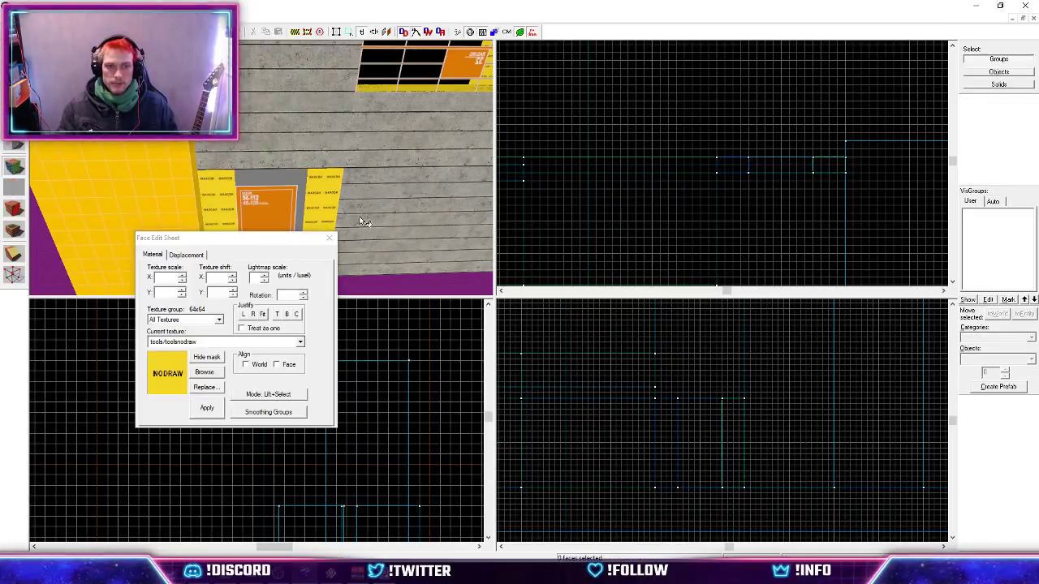
{"action": "left_click", "coordinate": [328, 198]}
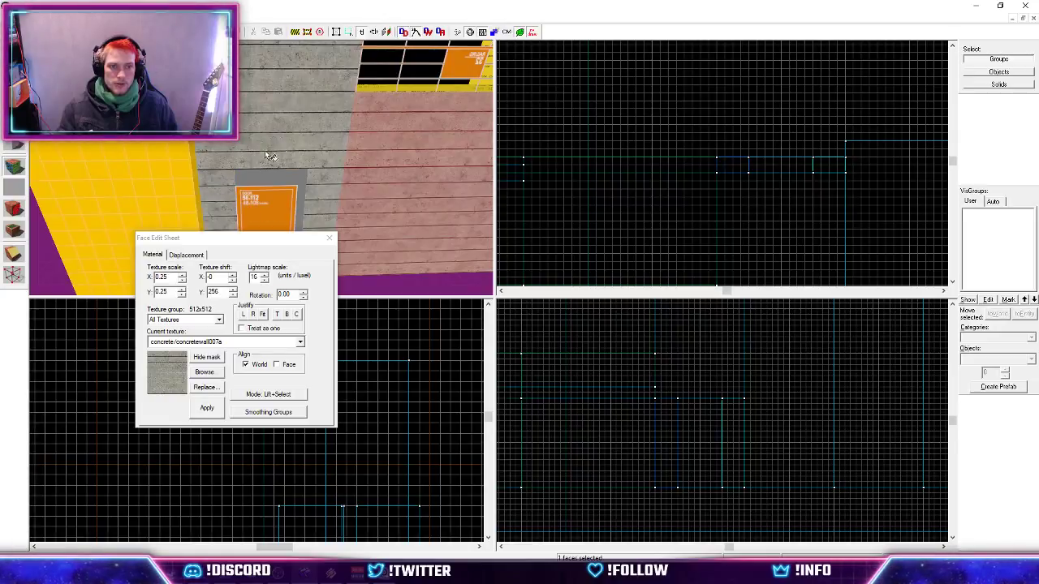
{"action": "key", "text": "shift+s"}
Examine how both doors sit in the concrete wall from close up and along the length of the alley.
{"action": "key", "text": "z"}
{"action": "key", "text": "w"}
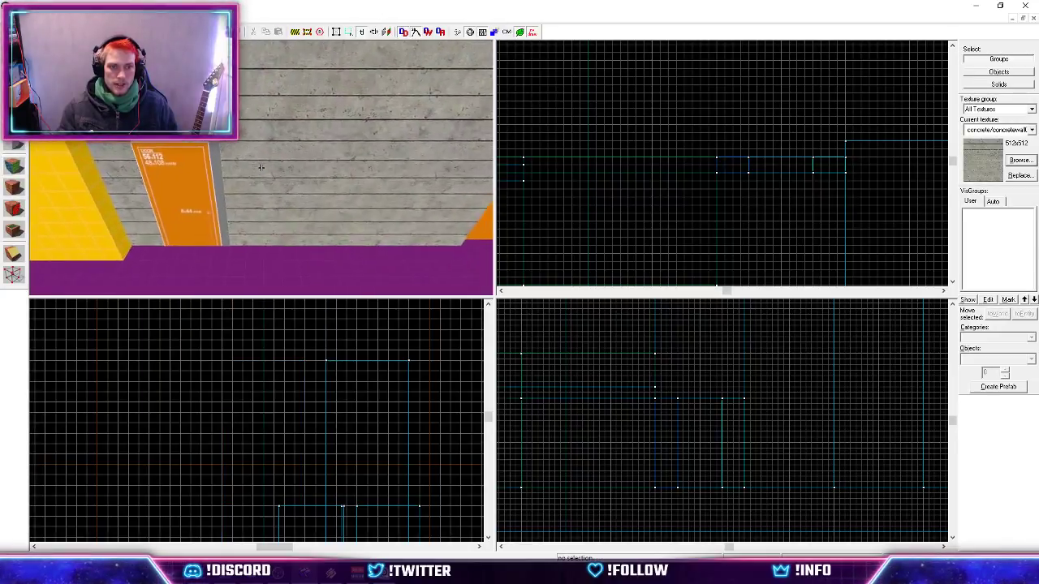
{"action": "key", "text": "s"}
{"action": "key", "text": "w"}
{"action": "key", "text": "a"}
{"action": "key", "text": "z"}
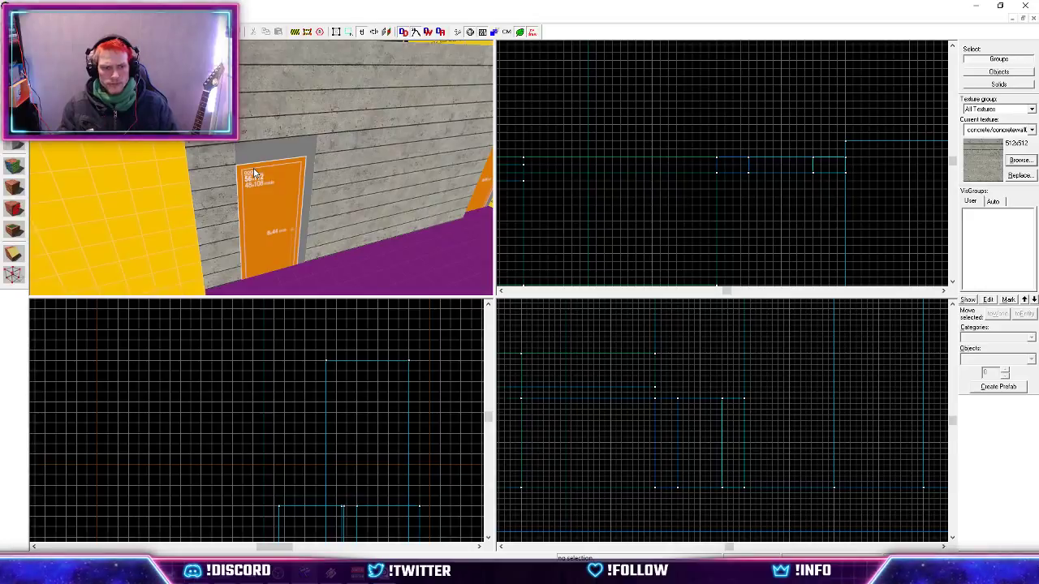
{"action": "key", "text": "z"}
{"action": "key", "text": "w"}
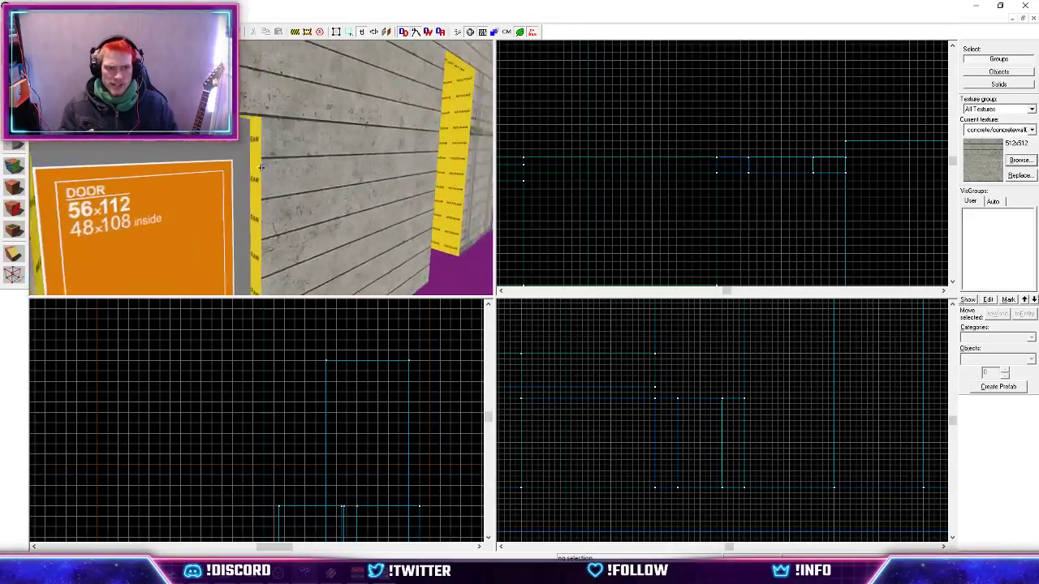
{"action": "key", "text": "s"}
{"action": "key", "text": "z"}
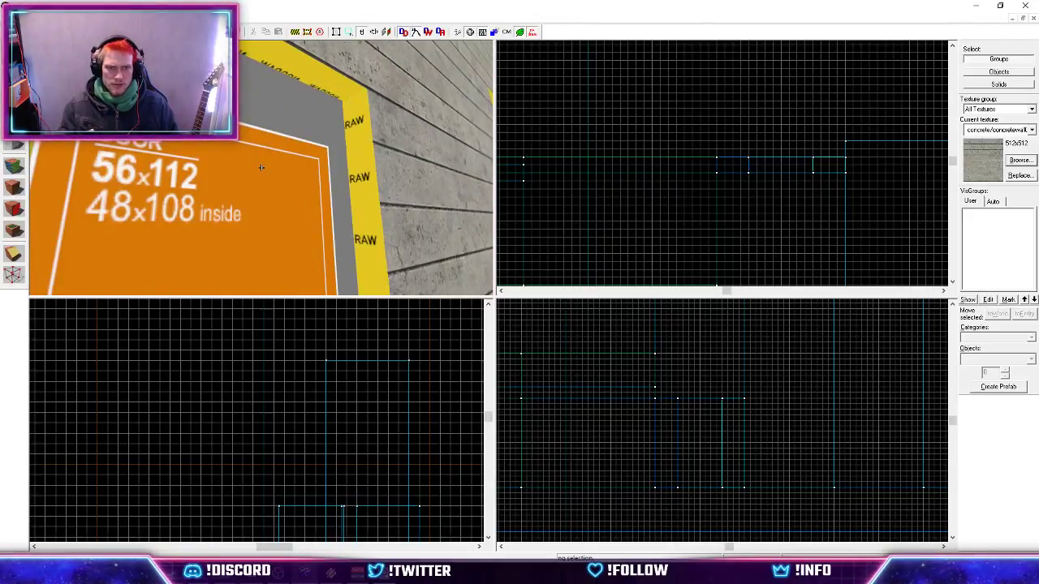
{"action": "key", "text": "s"}
{"action": "key", "text": "s"}
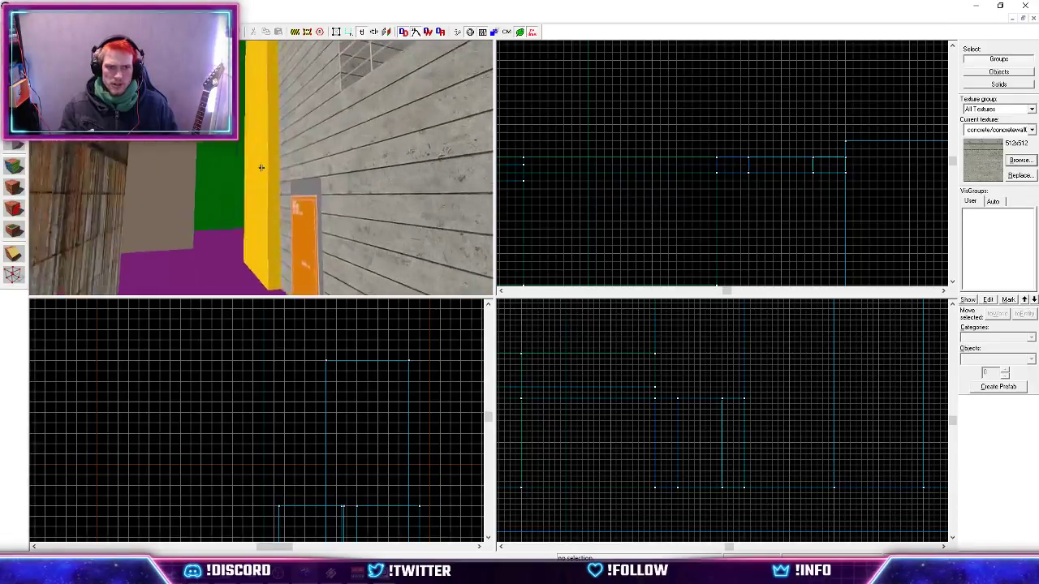
{"action": "key", "text": "w"}
{"action": "key", "text": "z"}
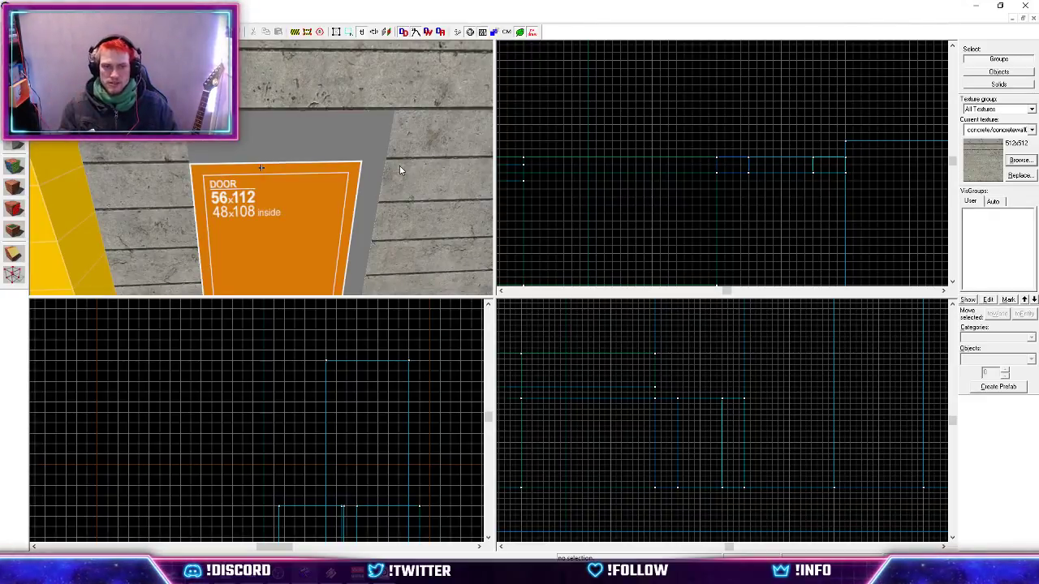
{"action": "key", "text": "z"}
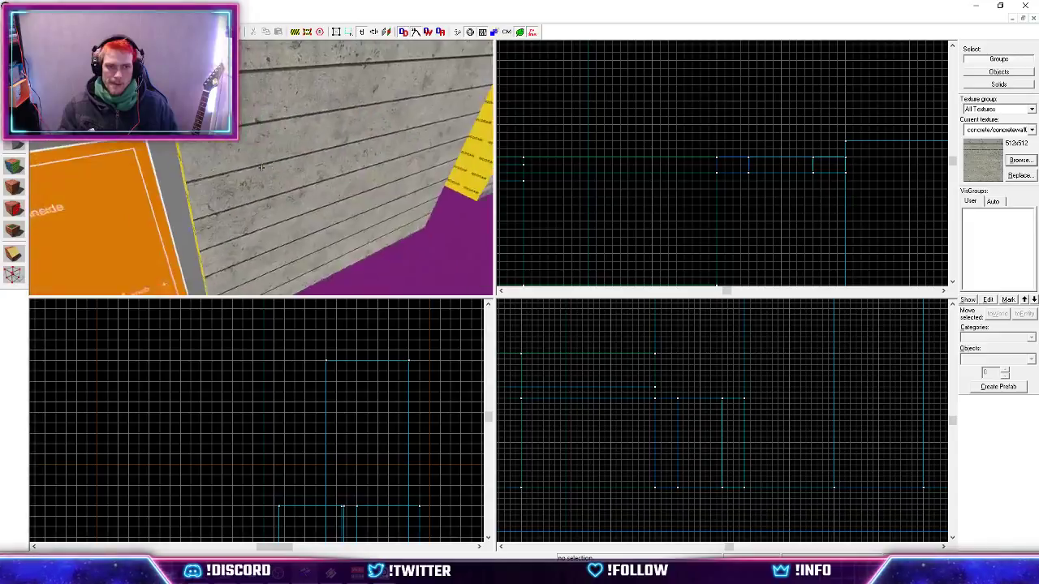
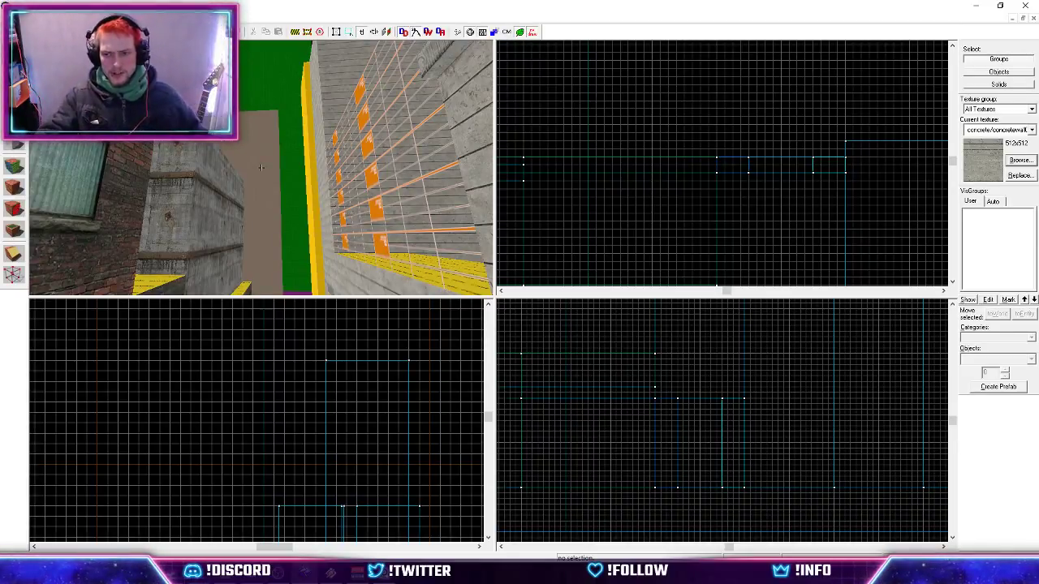
{"action": "key", "text": "w"}
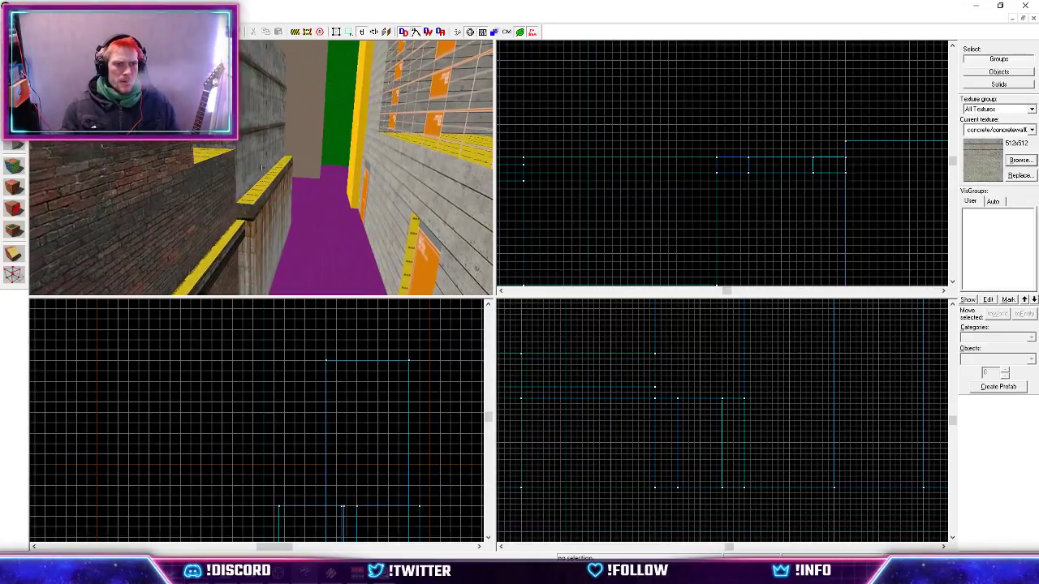
{"action": "key", "text": "w"}
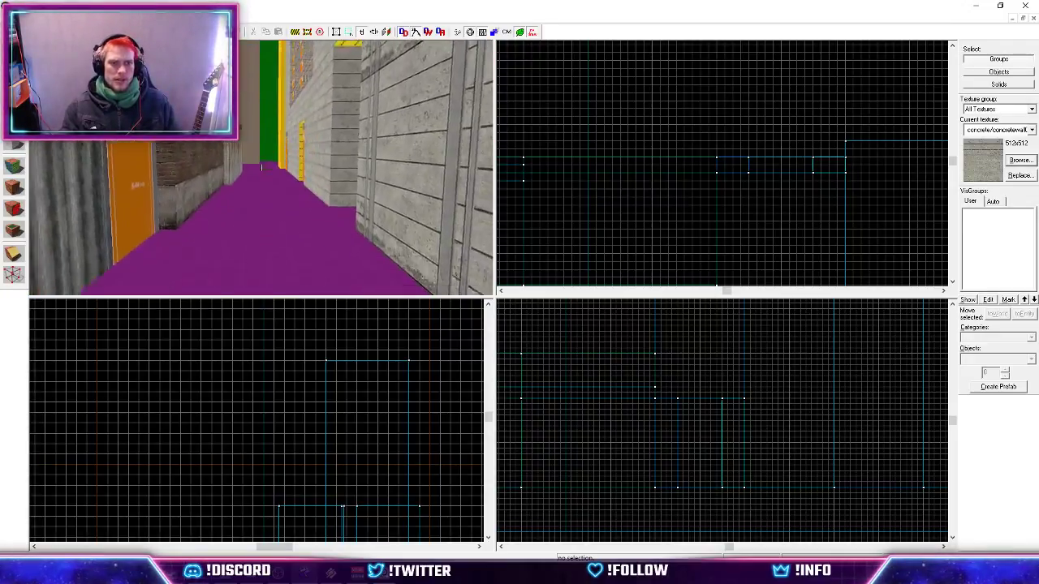
Examine the alley and its far buildings in an enlarged 3D view and compare them with the reference photo.
{"action": "key", "text": "w"}
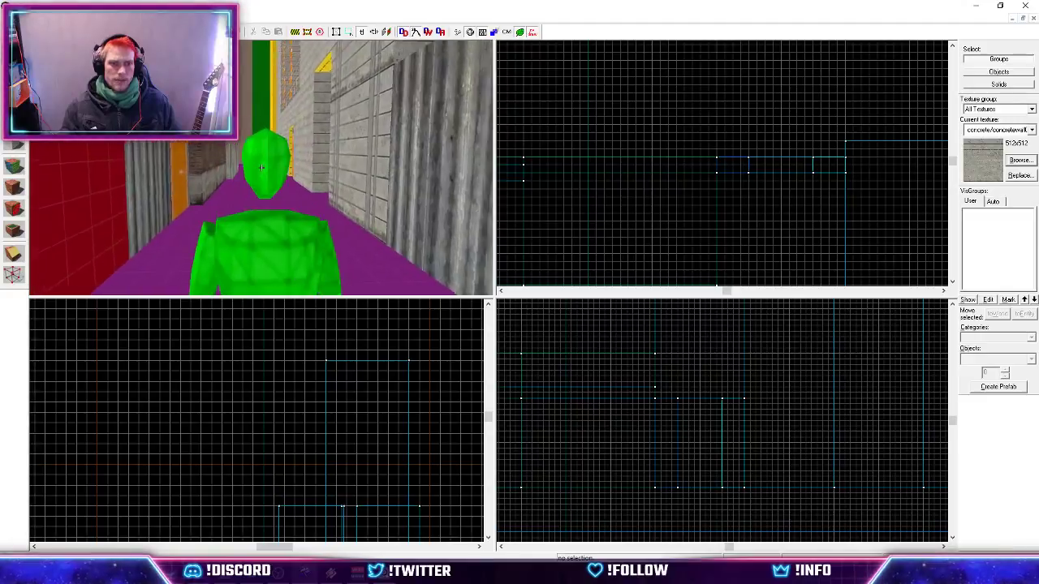
{"action": "key", "text": "w"}
{"action": "key", "text": "z"}
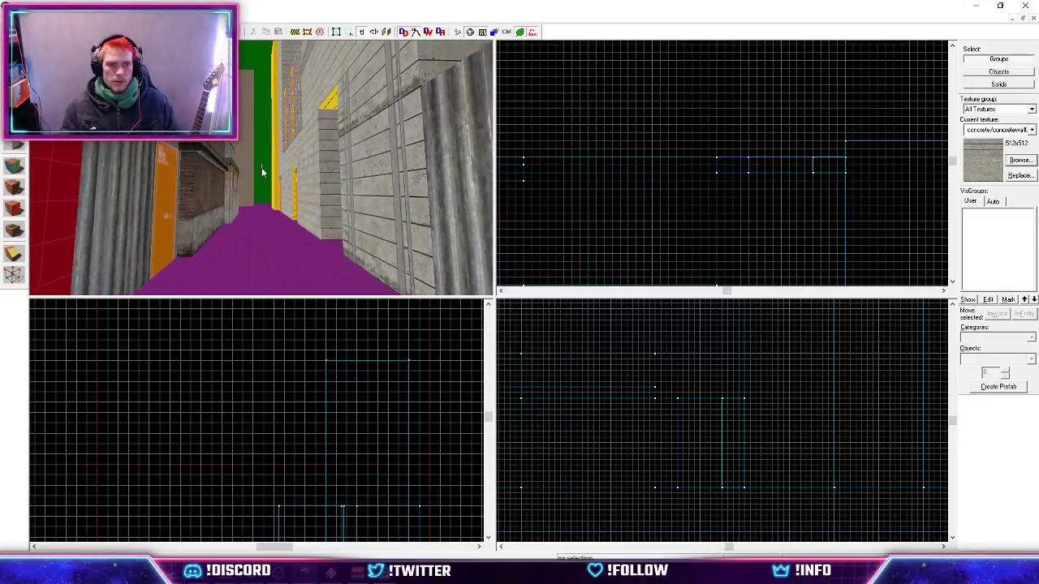
{"action": "left_click_drag", "start_coordinate": [492, 297], "coordinate": [955, 548]}
{"action": "key", "text": "z"}
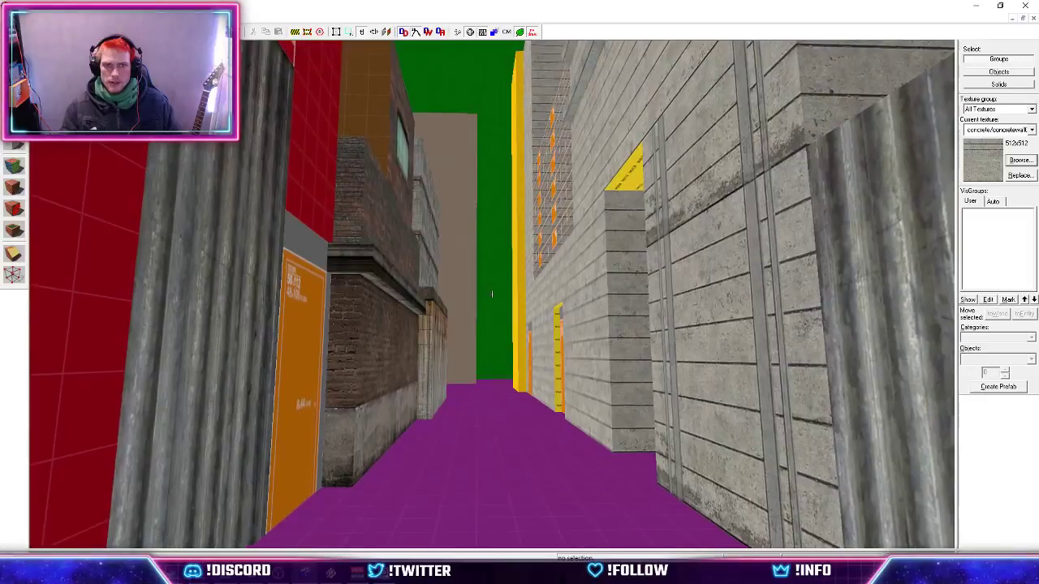
{"action": "mouse_move", "coordinate": [492, 293]}
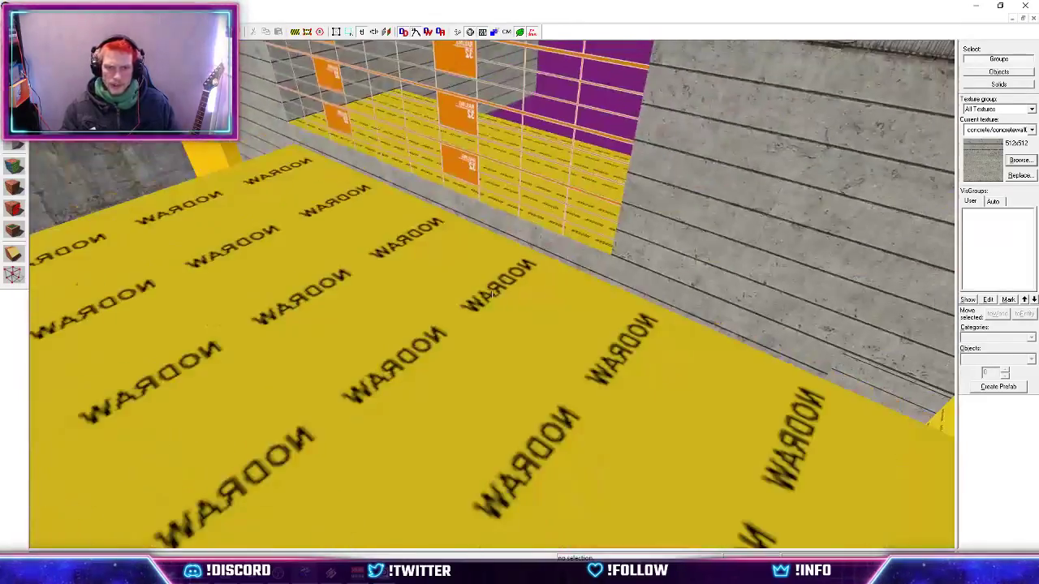
{"action": "key", "text": "z"}
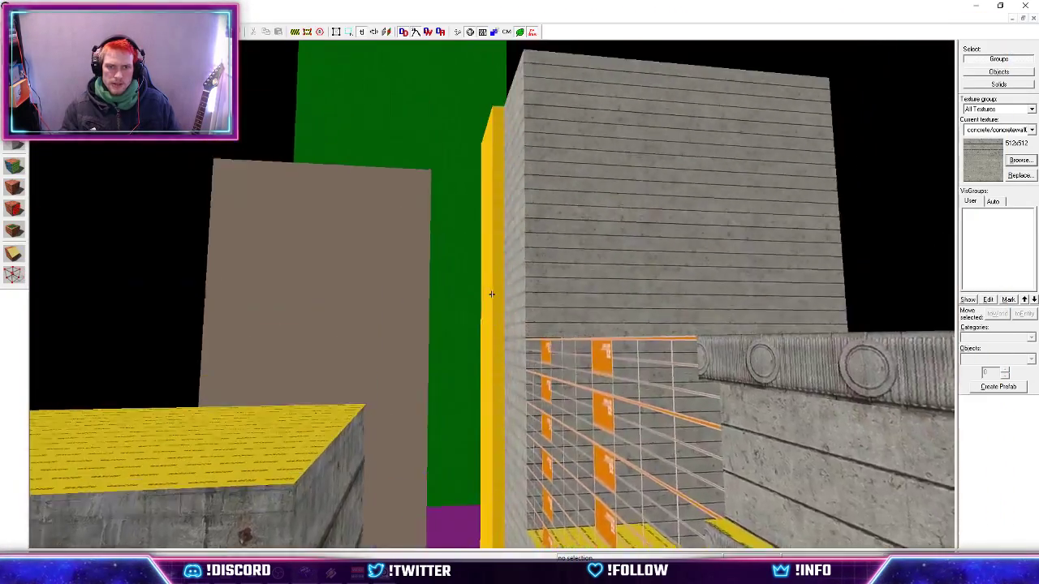
{"action": "key", "text": "s"}
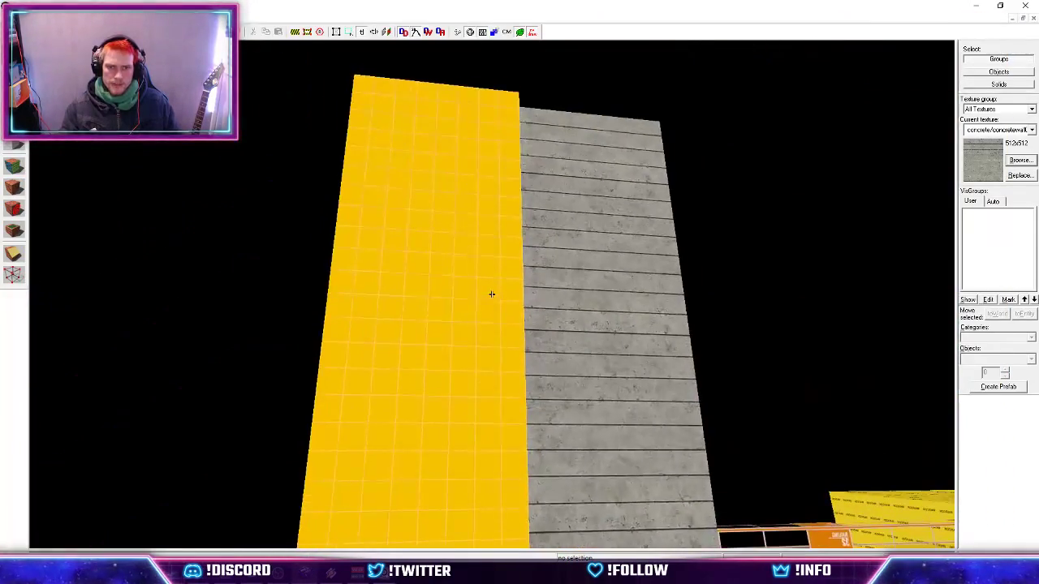
{"action": "key", "text": "z"}
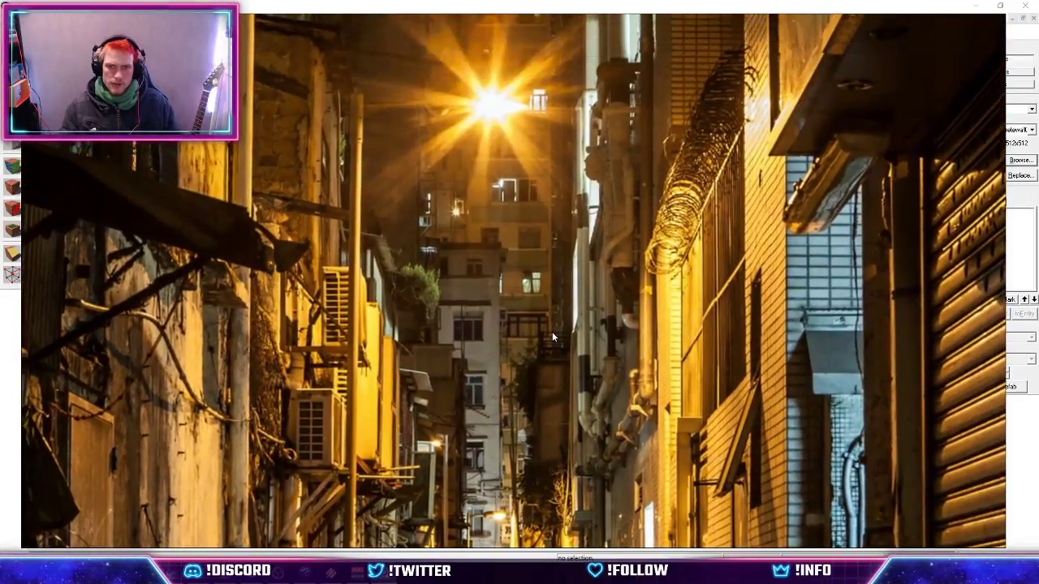
{"action": "middle_click_drag", "start_coordinate": [552, 334], "coordinate": [526, 159]}
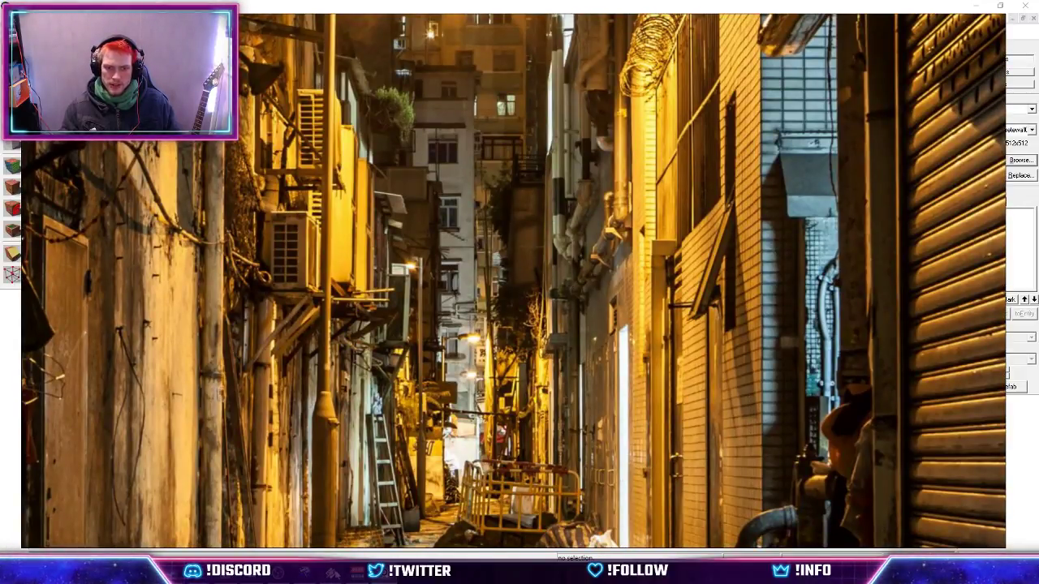
{"action": "key", "text": "alt+Tab"}
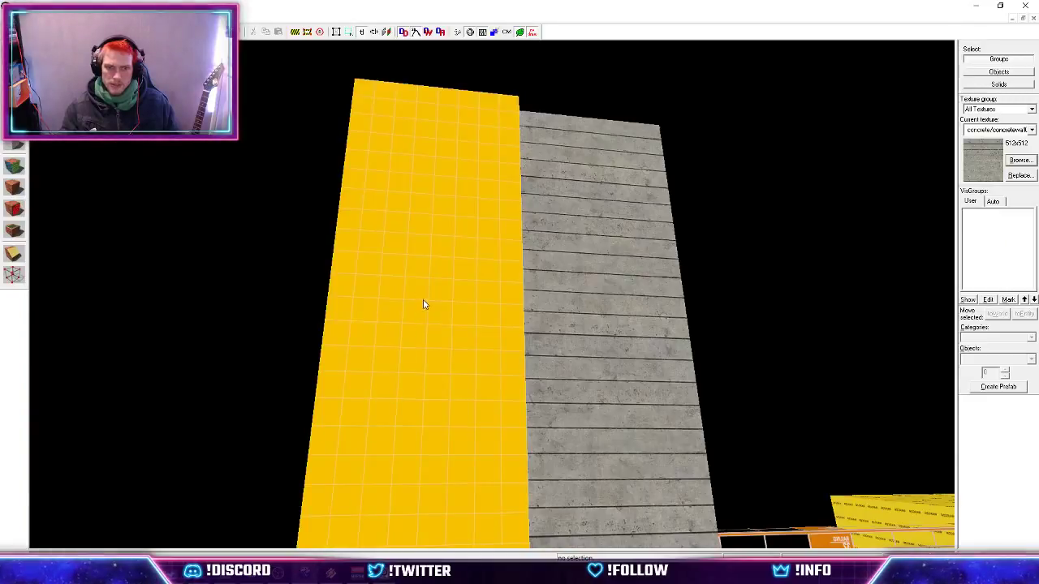
Shorten the tall orange block beside the concrete door wall to 384 units deep, flush with the adjoining wall's face.
{"action": "key", "text": "z"}
{"action": "key", "text": "z"}
{"action": "left_click", "coordinate": [332, 334]}
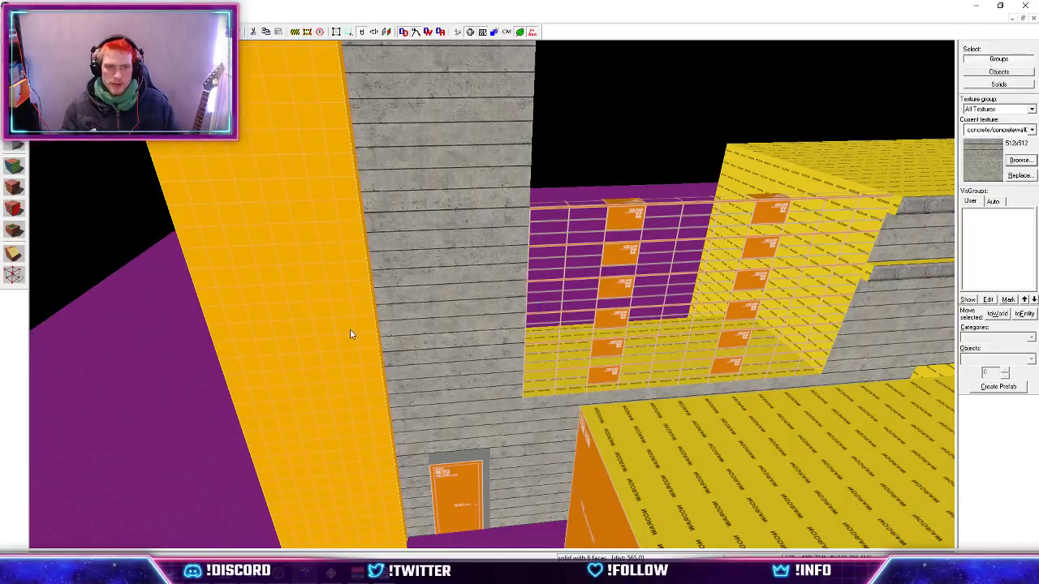
{"action": "key", "text": "z"}
{"action": "key", "text": "a"}
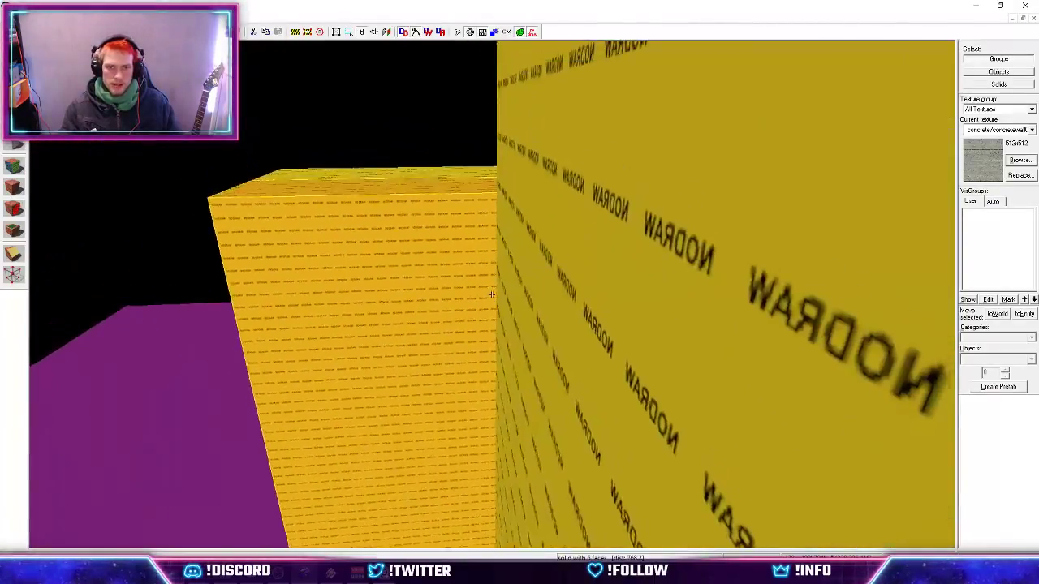
{"action": "key", "text": "a"}
{"action": "key", "text": "shift+z"}
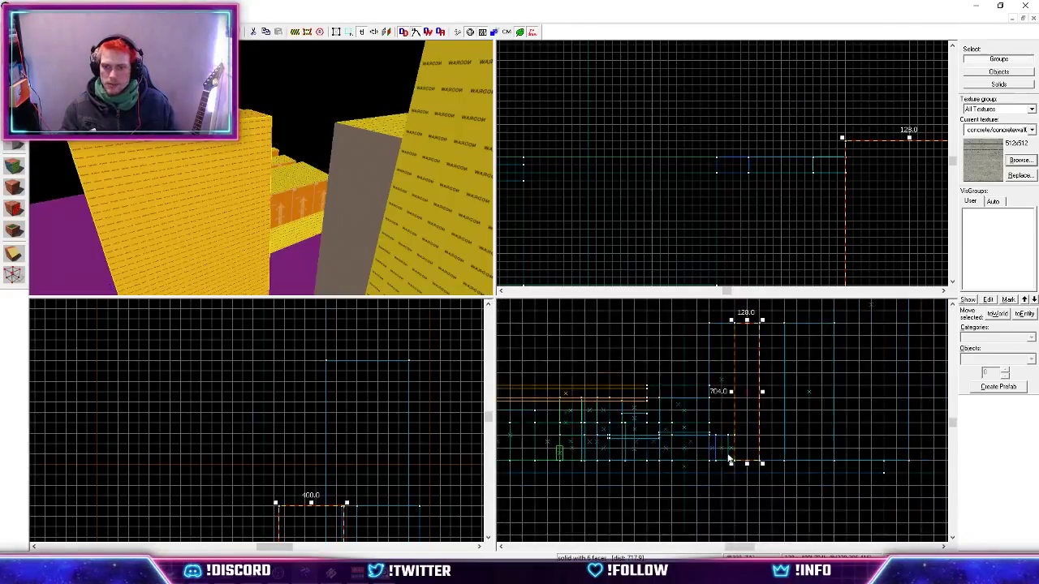
{"action": "key", "text": "z"}
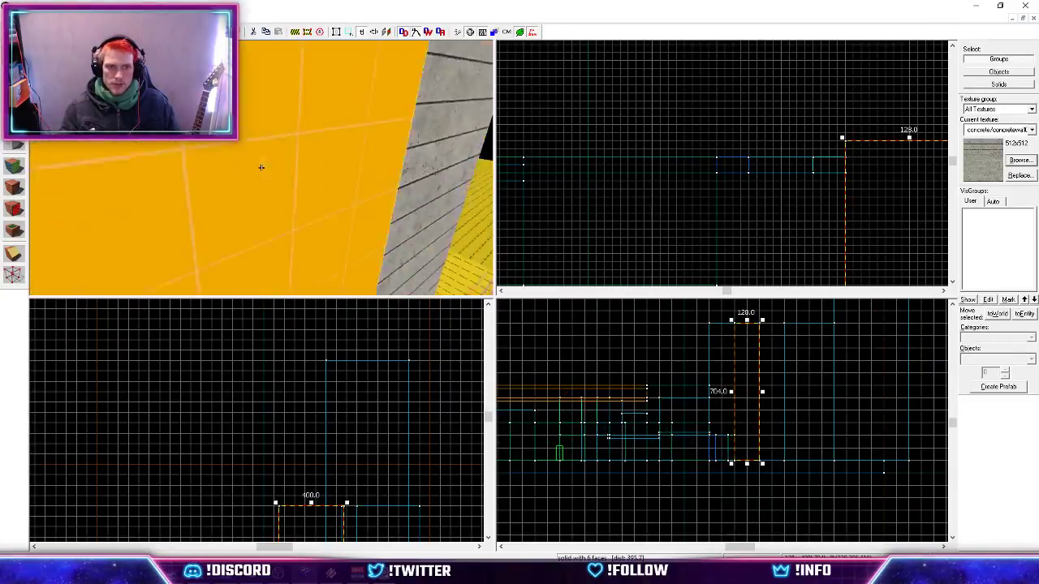
{"action": "scroll", "coordinate": [684, 161], "scroll_direction": "down", "scroll_amount": 4}
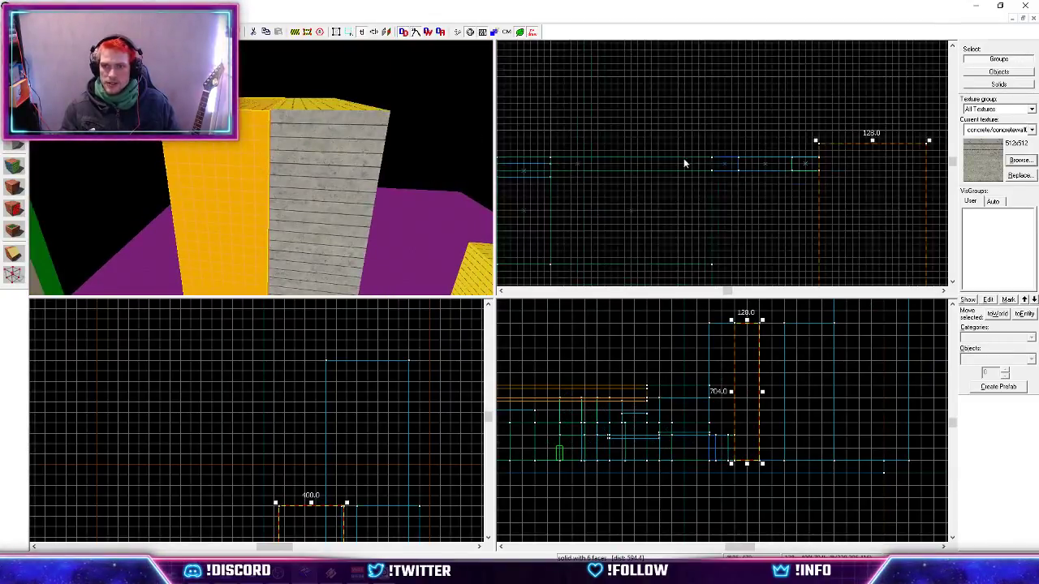
{"action": "scroll", "coordinate": [805, 153], "scroll_direction": "up", "scroll_amount": 4}
{"action": "left_click_drag", "start_coordinate": [773, 145], "coordinate": [775, 162]}
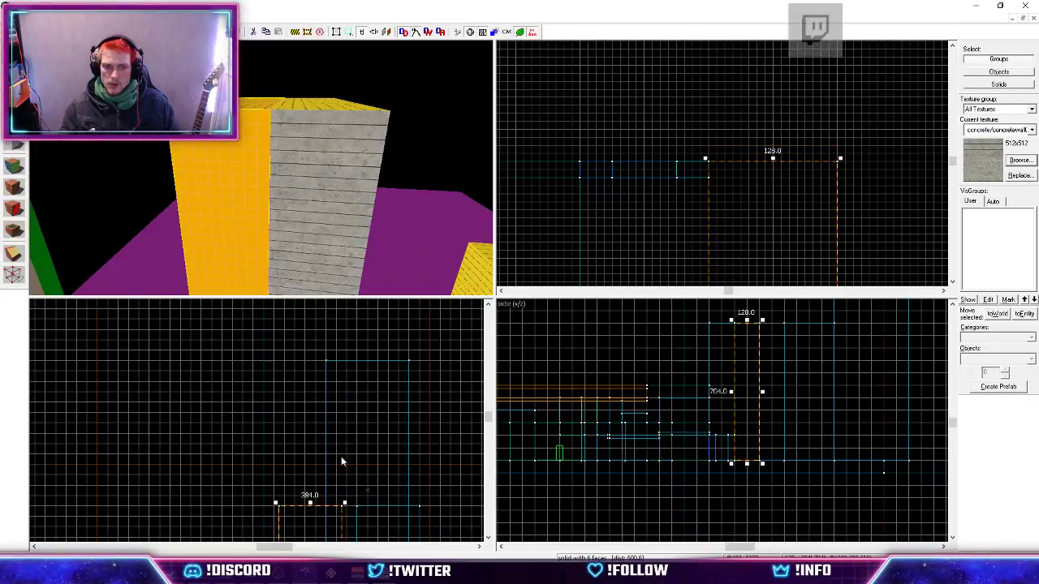
Lower the top of this block so it is 384 units high.
{"action": "scroll", "coordinate": [315, 447], "scroll_direction": "down", "scroll_amount": 5}
{"action": "scroll", "coordinate": [307, 462], "scroll_direction": "up", "scroll_amount": 6}
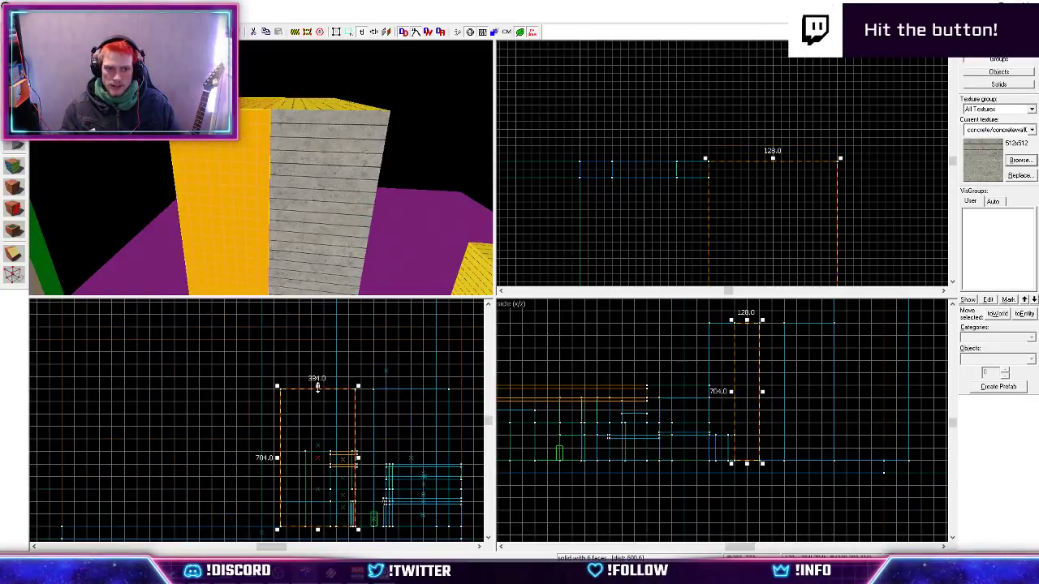
{"action": "left_click_drag", "start_coordinate": [318, 387], "coordinate": [315, 451]}
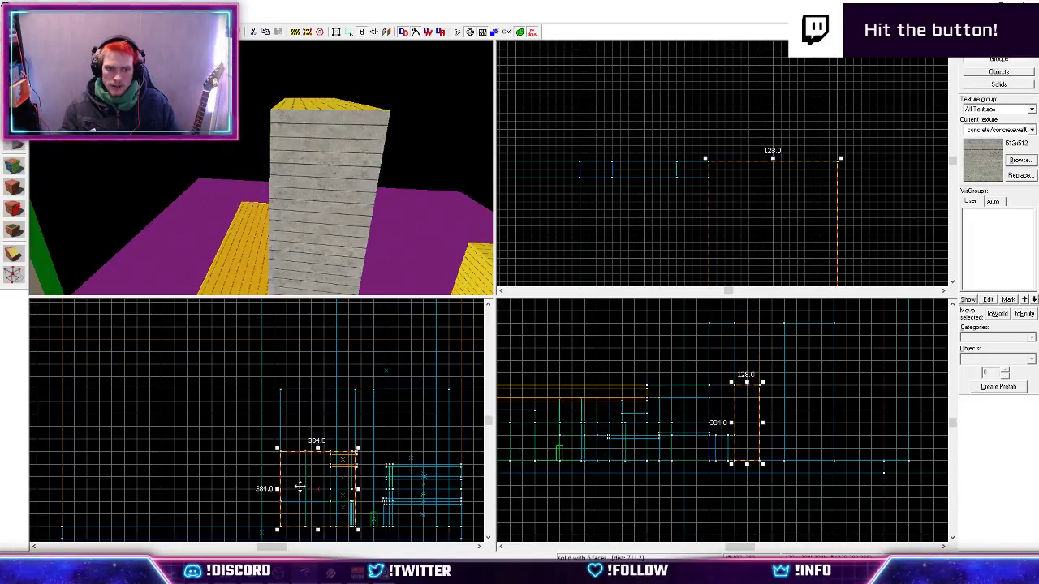
Place a copy of the block directly on top of it and trim the copy to 320 units high.
{"action": "left_click_drag", "start_coordinate": [297, 487], "coordinate": [300, 425]}
{"action": "left_click_drag", "start_coordinate": [317, 468], "coordinate": [319, 455]}
{"action": "key", "text": "z"}
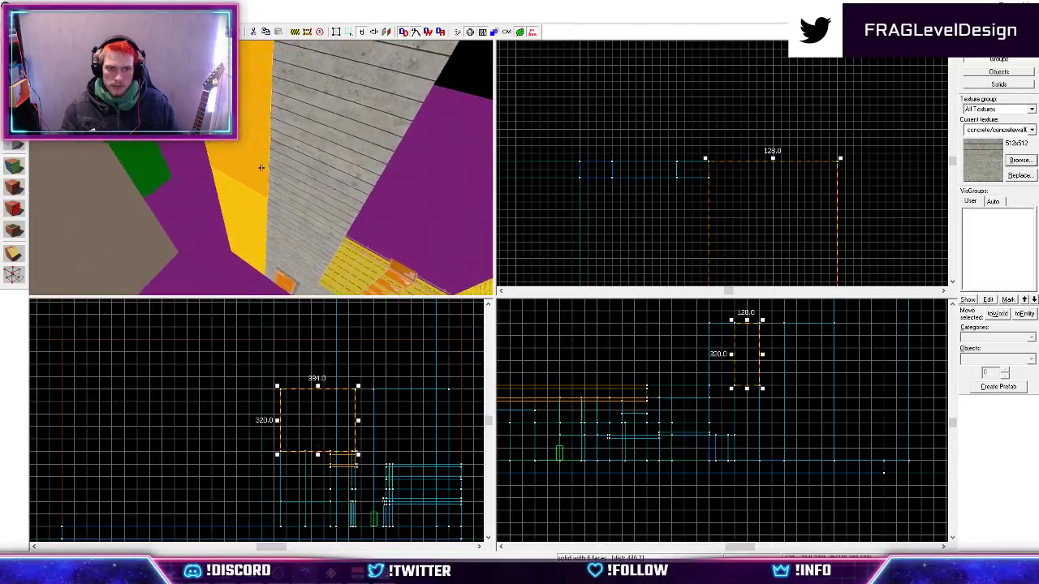
{"action": "key", "text": "z"}
Set the upper block's front face back from the alley, making the block 288 units deep.
{"action": "middle_click_drag", "start_coordinate": [736, 172], "coordinate": [727, 145]}
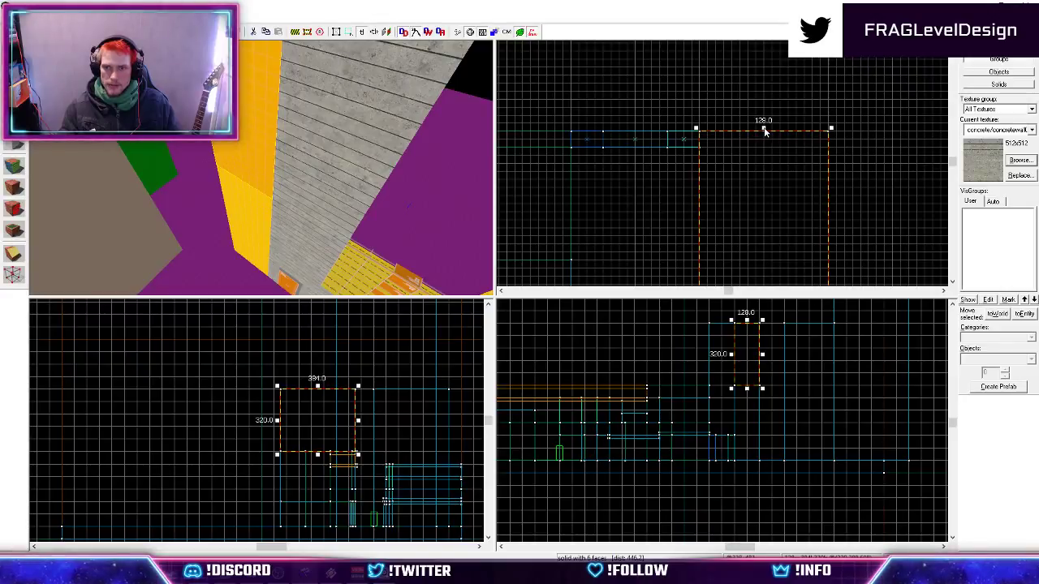
{"action": "left_click_drag", "start_coordinate": [763, 131], "coordinate": [753, 225]}
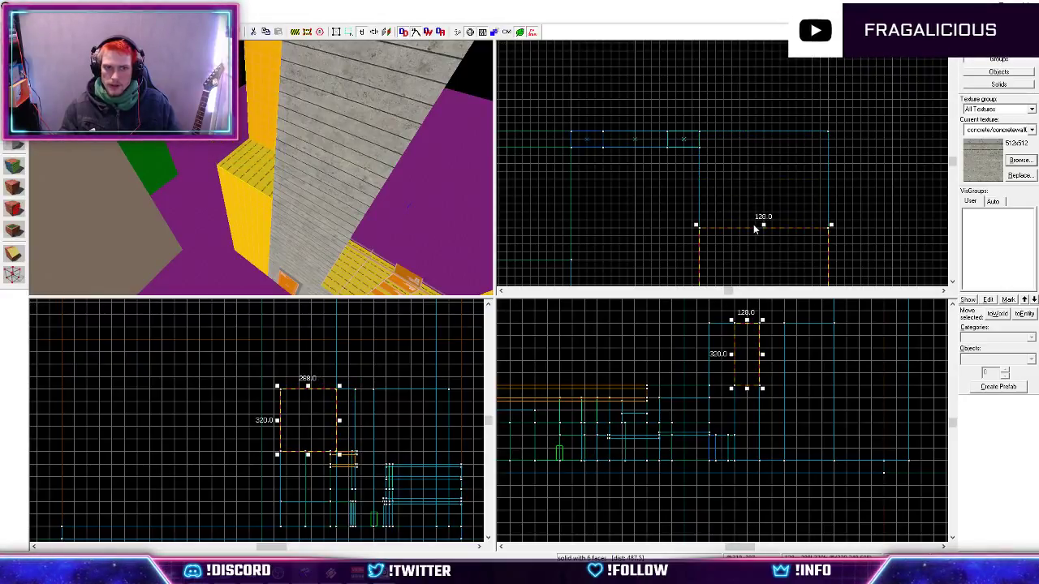
{"action": "key", "text": "z"}
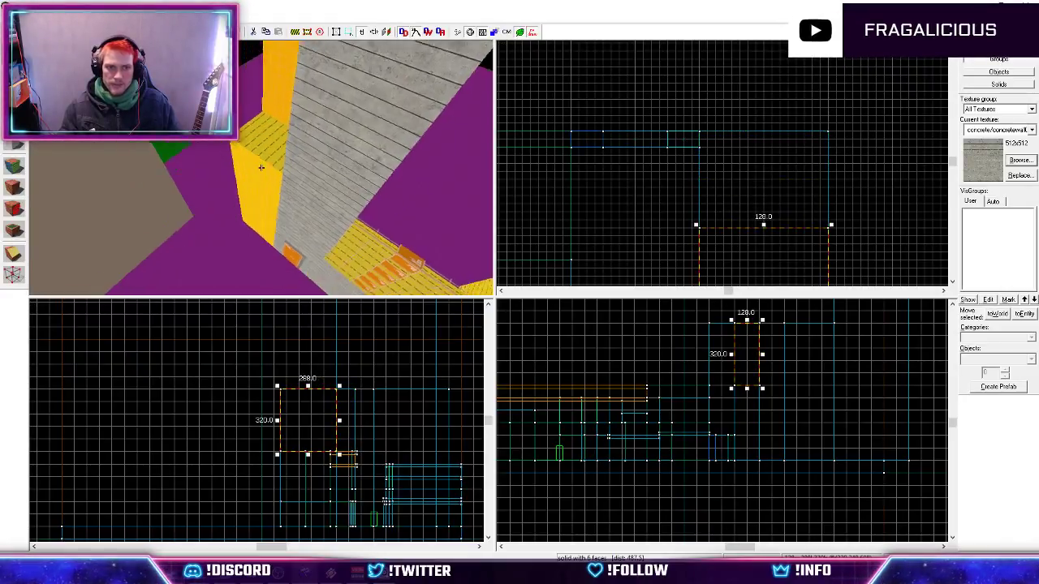
{"action": "key", "text": "w"}
{"action": "key", "text": "w"}
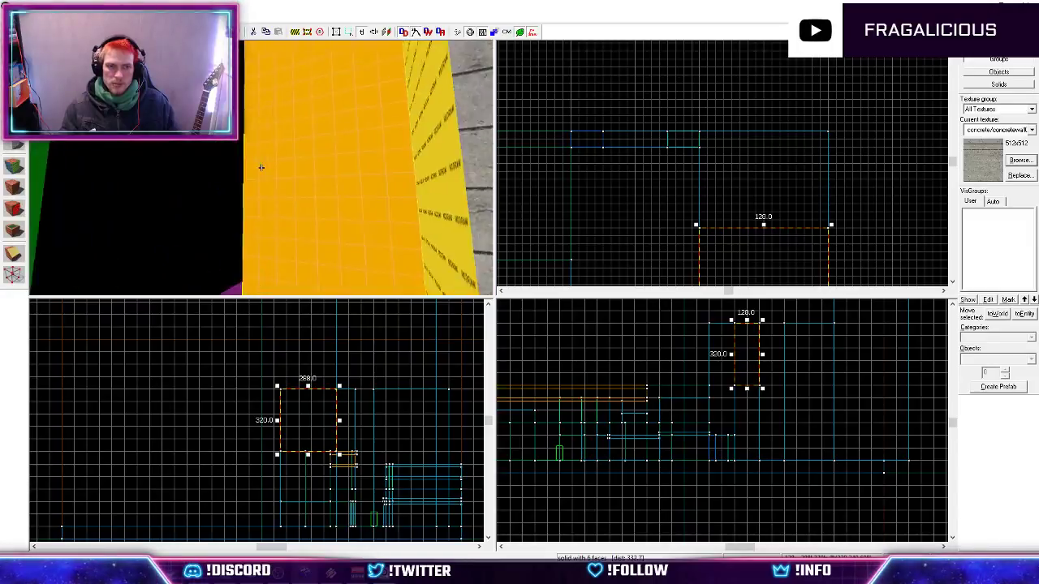
{"action": "key", "text": "s"}
{"action": "key", "text": "s"}
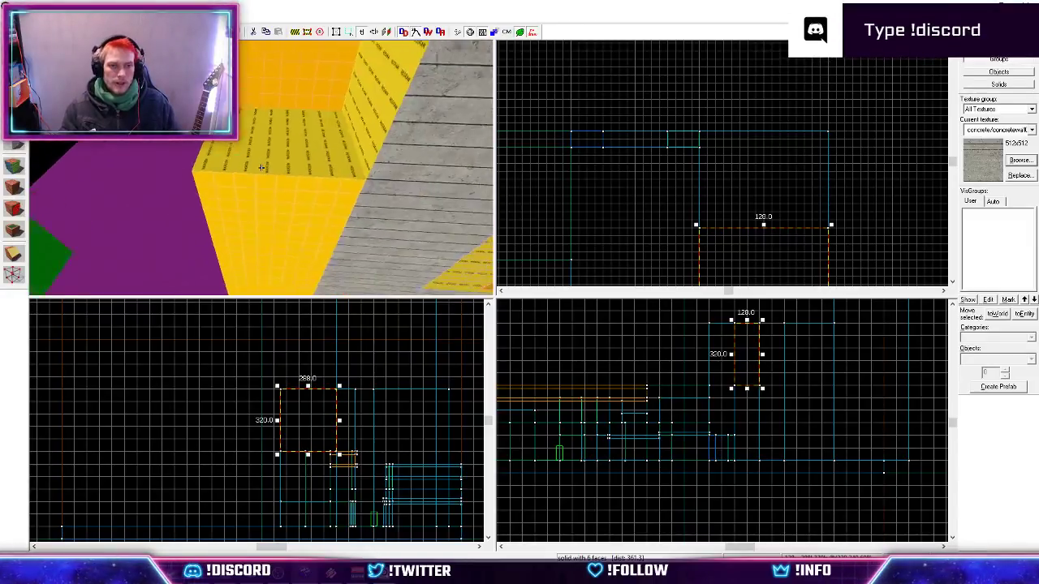
{"action": "key", "text": "d"}
Set tools/toolsnodraw as the current texture for new blocks.
{"action": "left_click", "coordinate": [9, 146]}
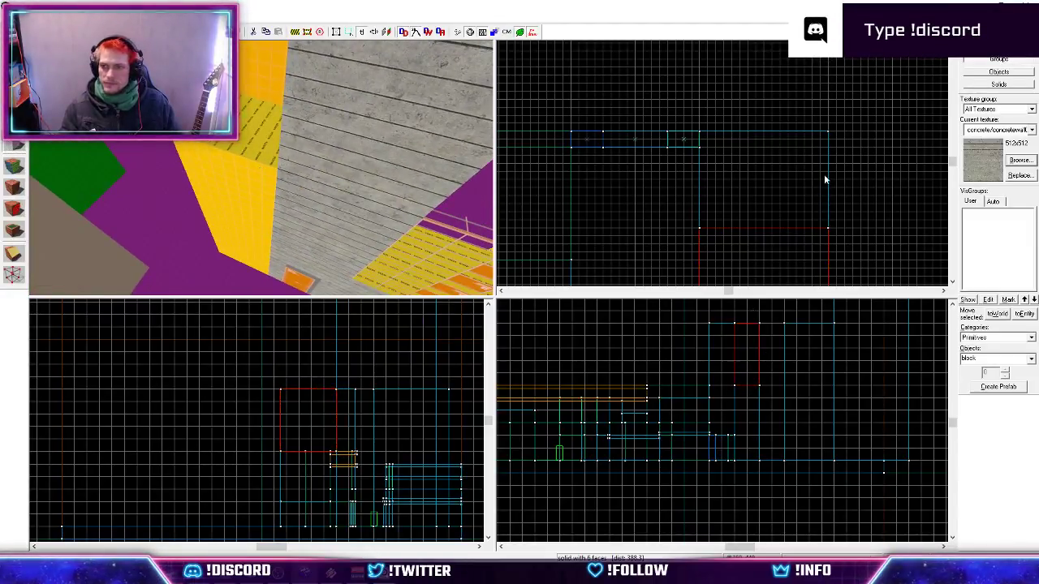
{"action": "left_click", "coordinate": [983, 133]}
{"action": "left_click", "coordinate": [996, 203]}
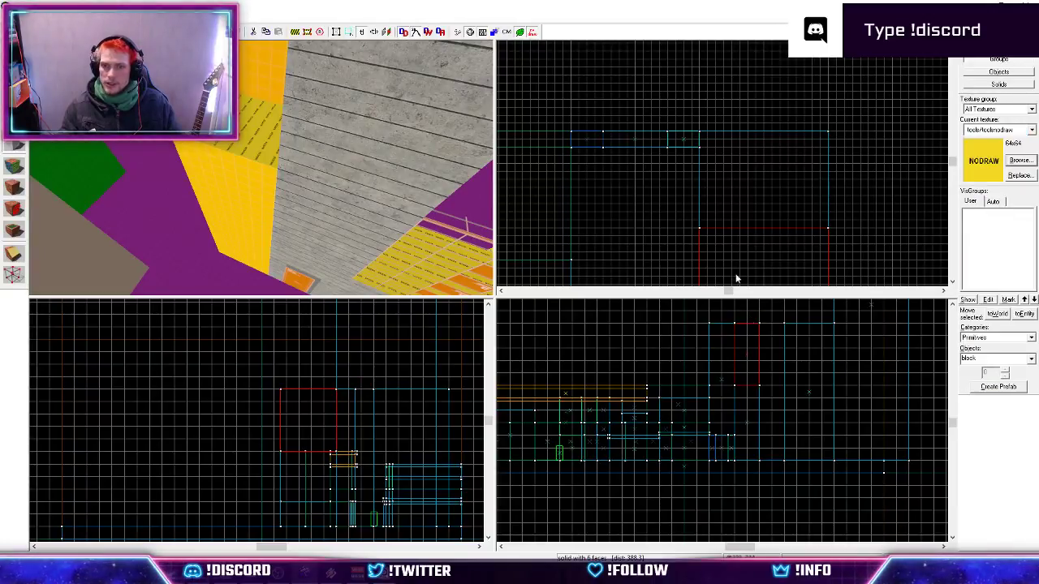
{"action": "scroll", "coordinate": [668, 174], "scroll_direction": "up", "scroll_amount": 3}
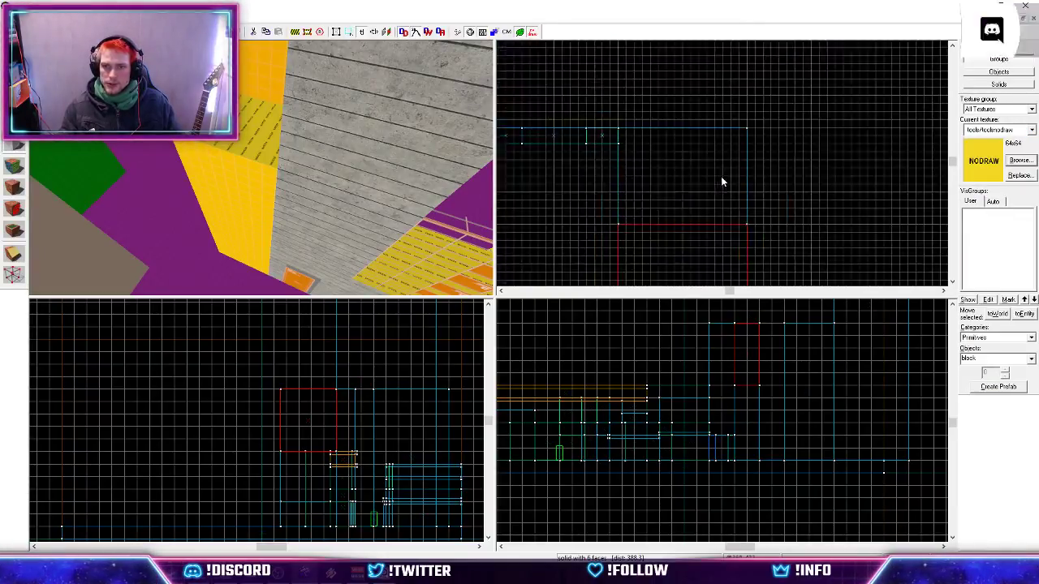
{"action": "scroll", "coordinate": [634, 241], "scroll_direction": "down", "scroll_amount": 4}
{"action": "scroll", "coordinate": [607, 145], "scroll_direction": "up", "scroll_amount": 4}
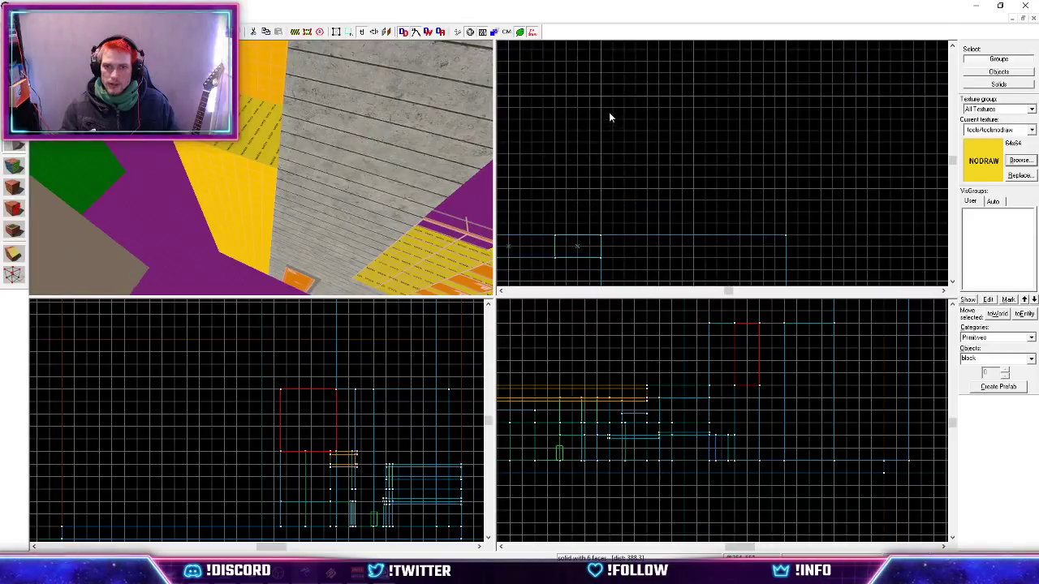
Copy the lower block out into the alley and trim the copy to 96 units deep, ending at the original's front face.
{"action": "left_click", "coordinate": [14, 57]}
{"action": "left_click", "coordinate": [229, 168]}
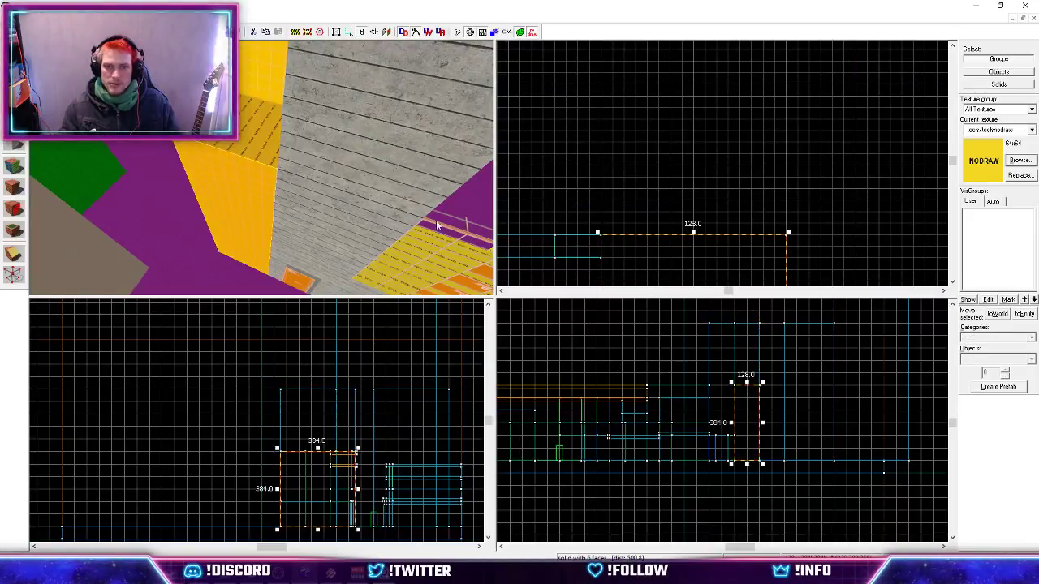
{"action": "left_click_drag", "start_coordinate": [708, 257], "coordinate": [656, 119]}
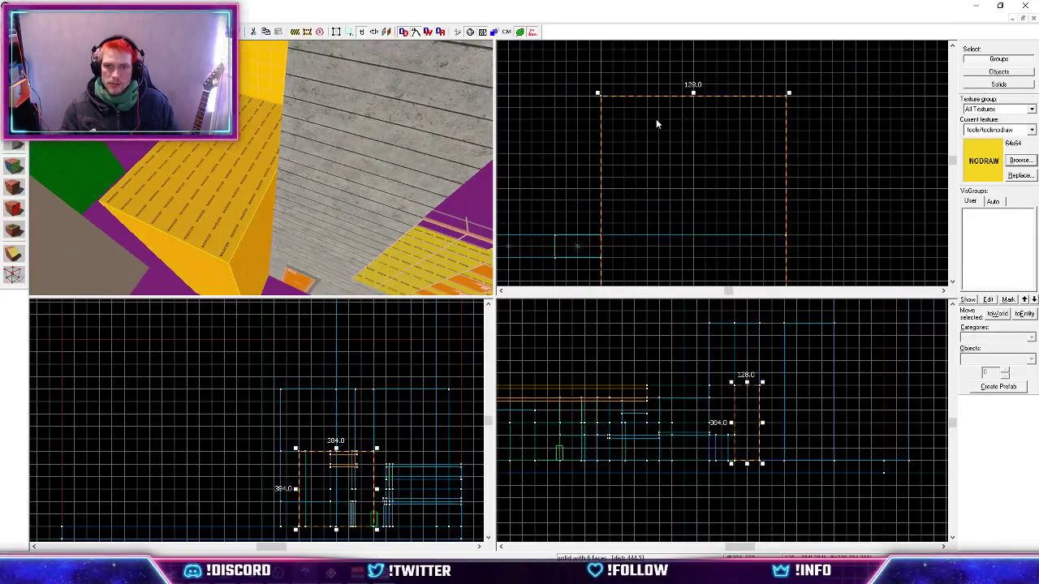
{"action": "scroll", "coordinate": [657, 146], "scroll_direction": "down", "scroll_amount": 2}
{"action": "scroll", "coordinate": [659, 175], "scroll_direction": "down", "scroll_amount": 2}
{"action": "left_click_drag", "start_coordinate": [662, 233], "coordinate": [672, 149]}
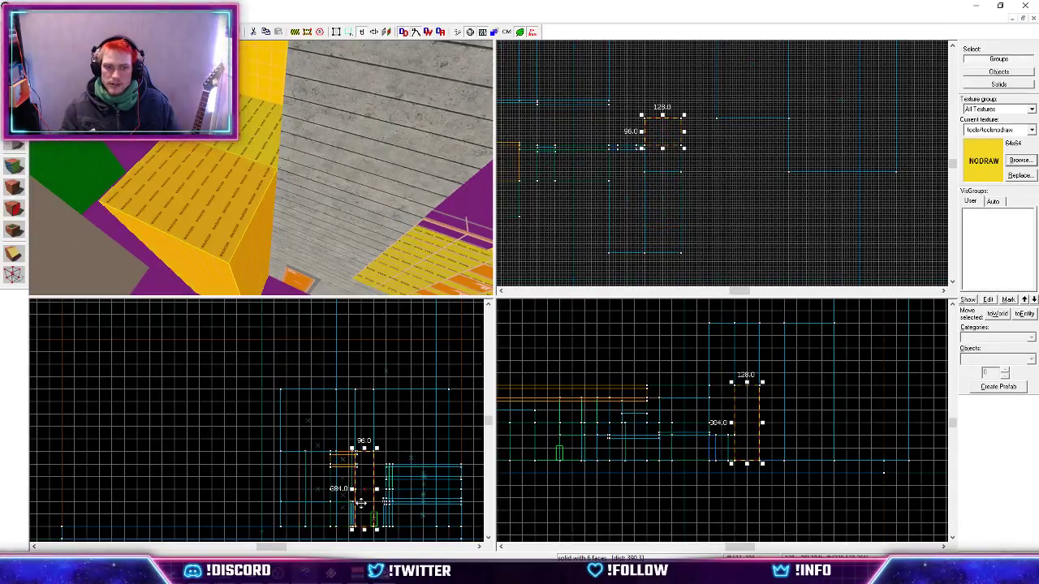
Switch to the reference photo and examine how the buildings project into the alley.
{"action": "scroll", "coordinate": [361, 502], "scroll_direction": "up", "scroll_amount": 2}
{"action": "key", "text": "alt+Tab"}
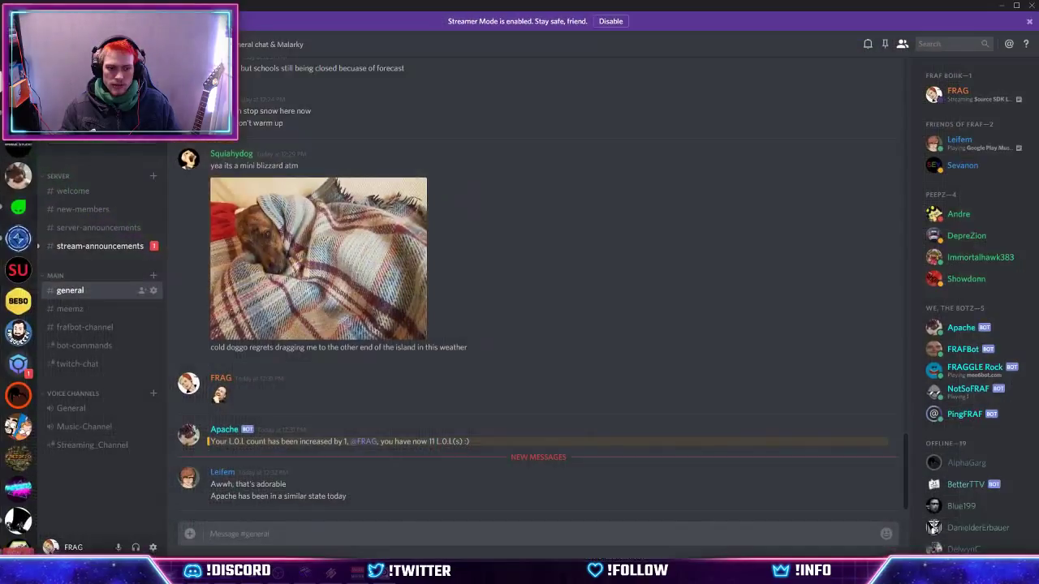
{"action": "key", "text": "alt+Tab"}
{"action": "key", "text": "alt+Tab"}
{"action": "key", "text": "alt+Tab"}
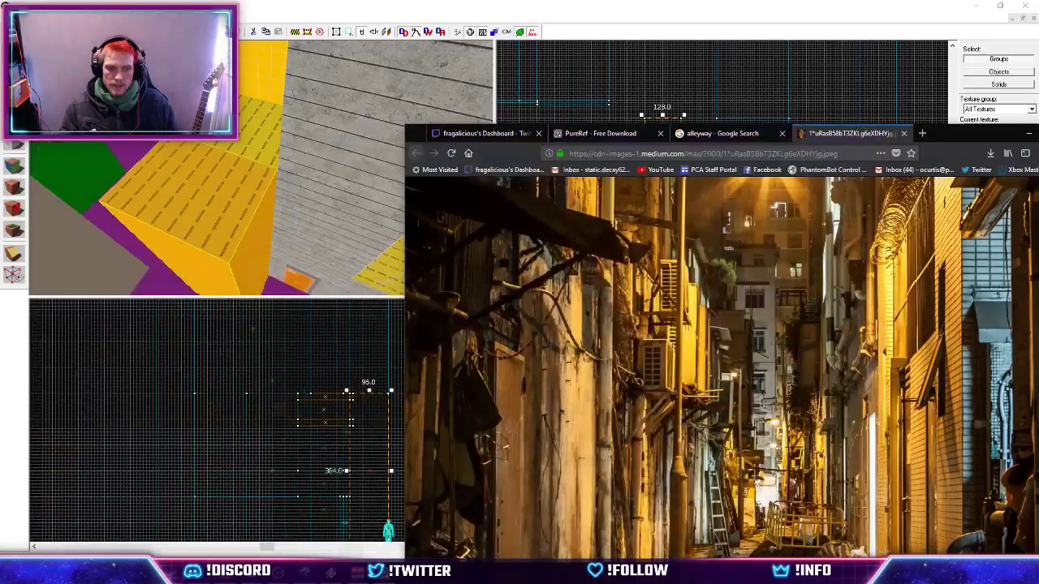
{"action": "key", "text": "alt+Tab"}
{"action": "middle_click_drag", "start_coordinate": [524, 200], "coordinate": [526, 161]}
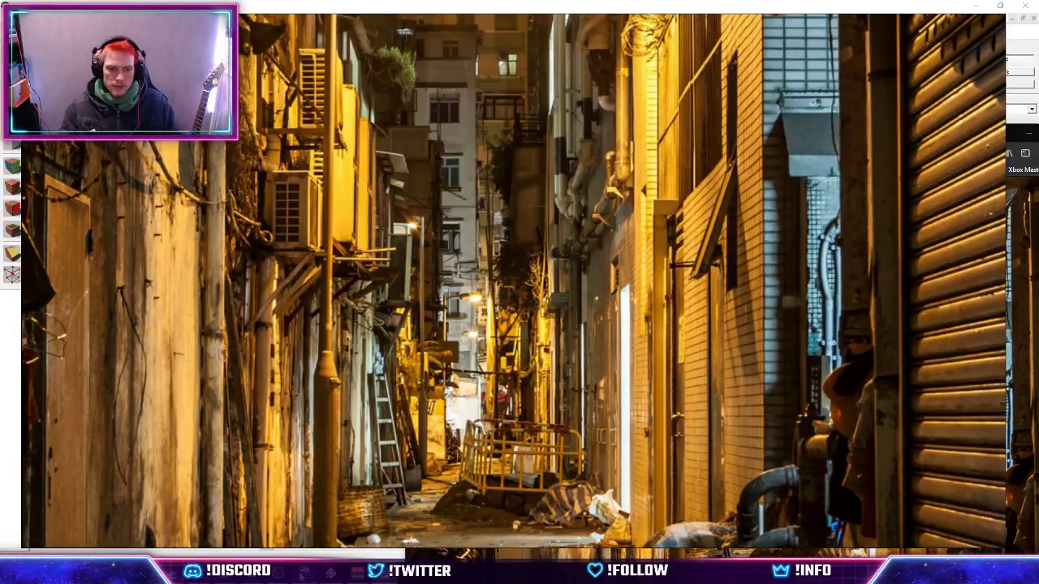
{"action": "key", "text": "alt+Tab"}
Raise the bottom of the projecting block so it is 128 units high and overhangs the alley.
{"action": "scroll", "coordinate": [314, 396], "scroll_direction": "down", "scroll_amount": 5}
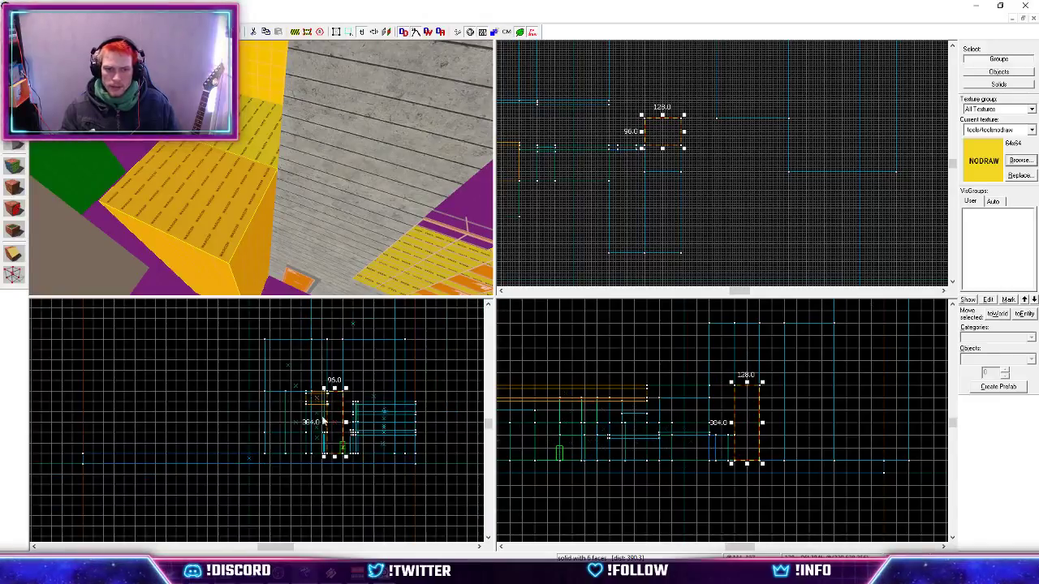
{"action": "scroll", "coordinate": [325, 442], "scroll_direction": "up", "scroll_amount": 5}
{"action": "left_click_drag", "start_coordinate": [347, 482], "coordinate": [366, 378]}
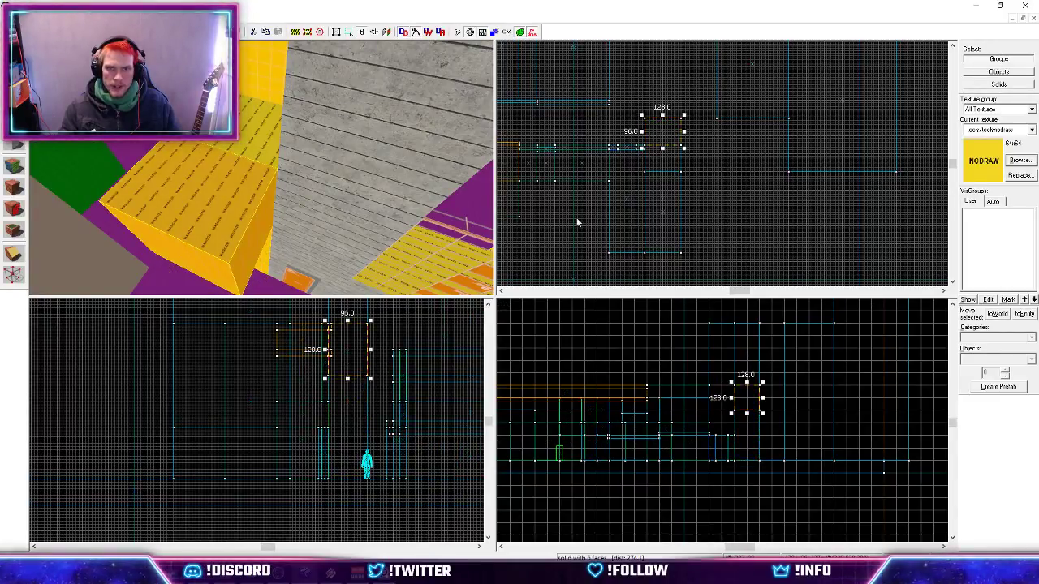
Trim the overhanging block so it projects only 32 units into the alley.
{"action": "scroll", "coordinate": [656, 120], "scroll_direction": "up", "scroll_amount": 2}
{"action": "scroll", "coordinate": [656, 120], "scroll_direction": "up", "scroll_amount": 1}
{"action": "left_click_drag", "start_coordinate": [676, 119], "coordinate": [677, 162]}
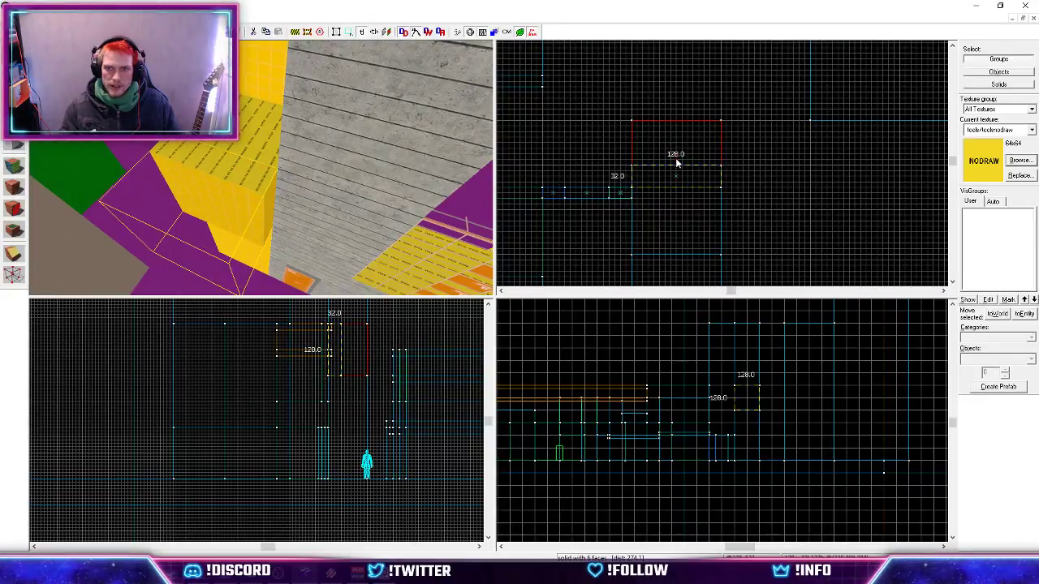
{"action": "key", "text": "s"}
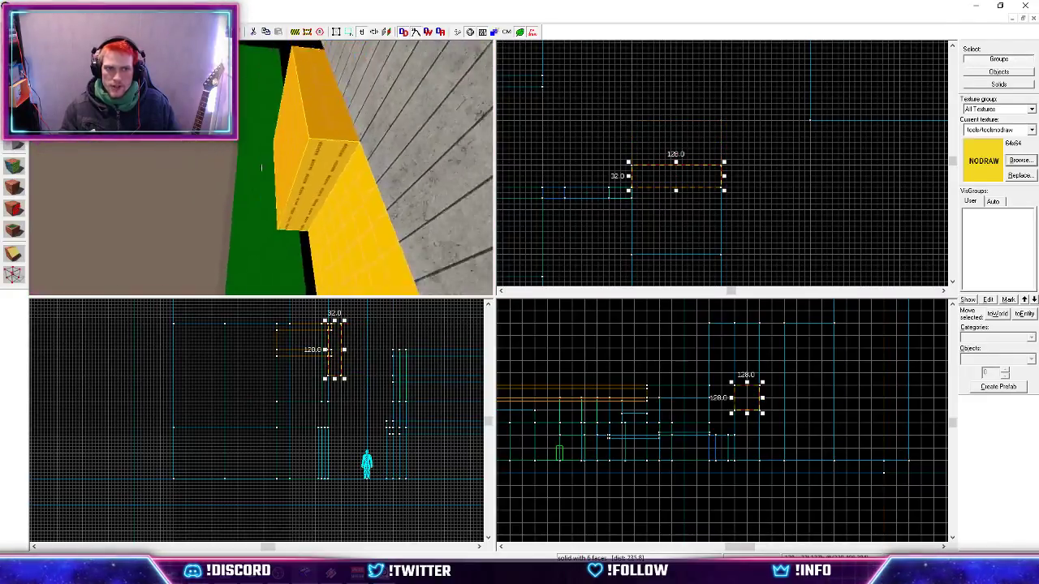
{"action": "key", "text": "s"}
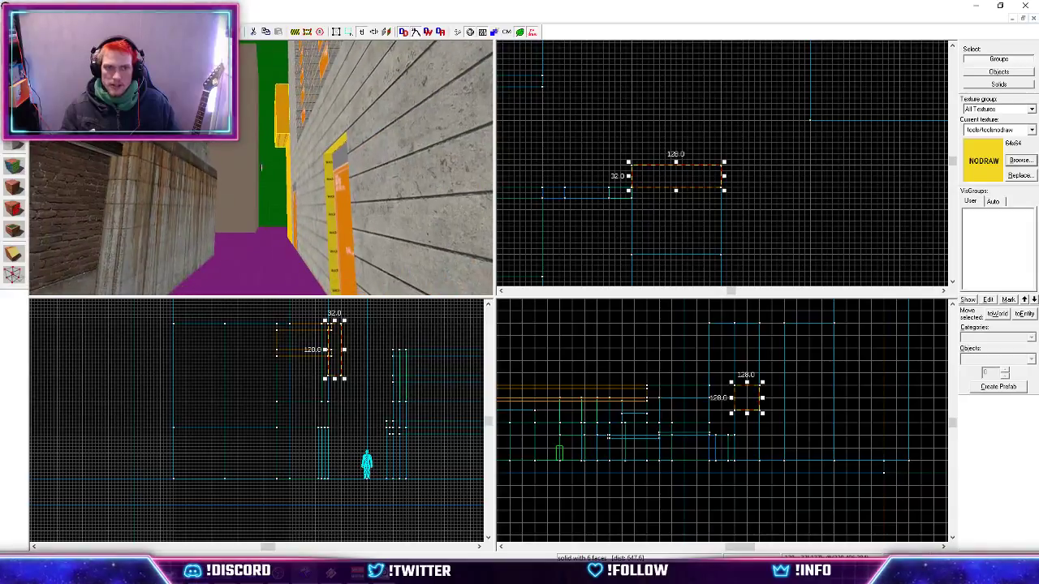
{"action": "key", "text": "w"}
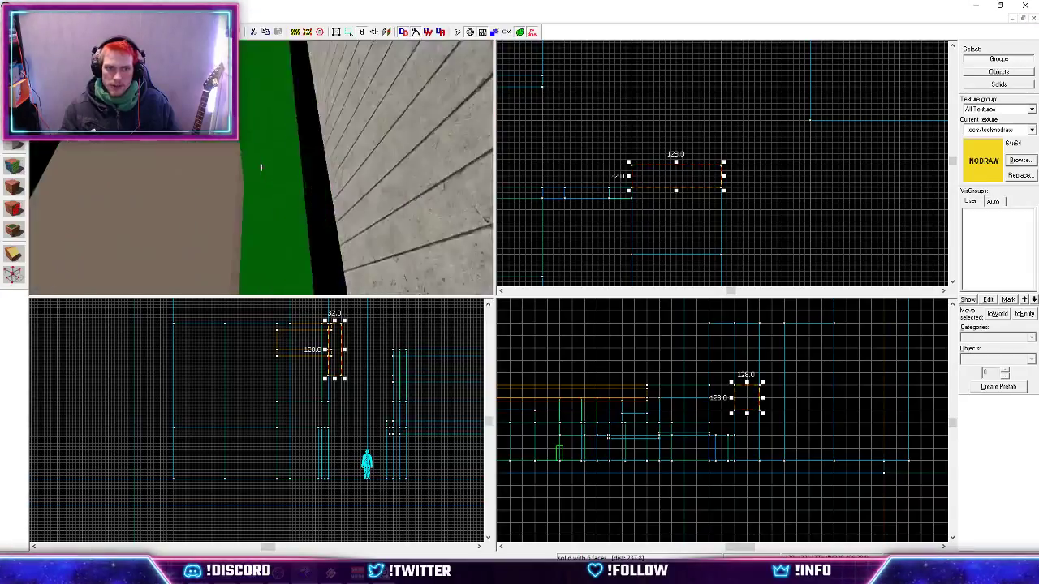
{"action": "key", "text": "w"}
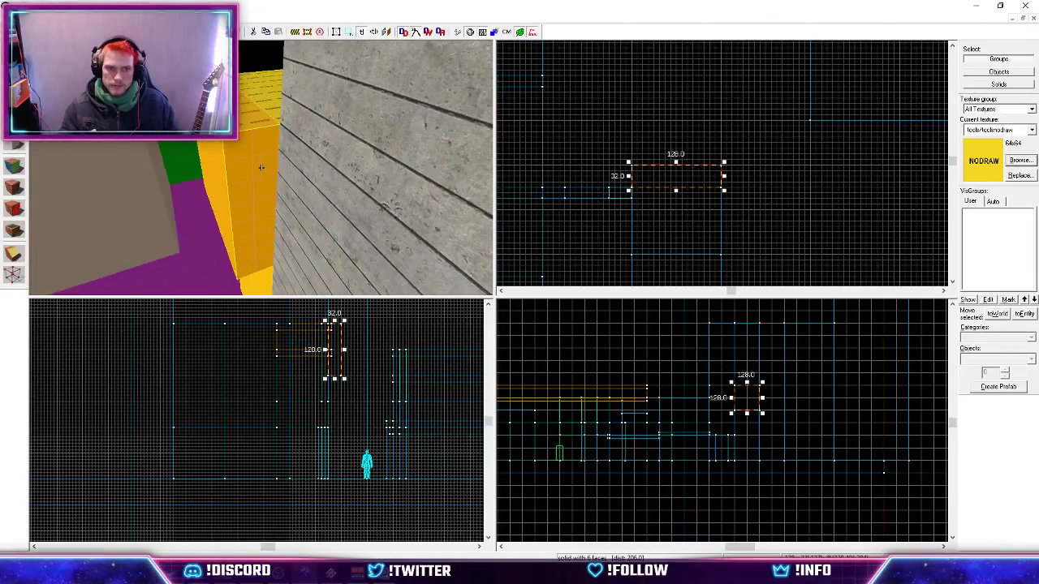
{"action": "key", "text": "a"}
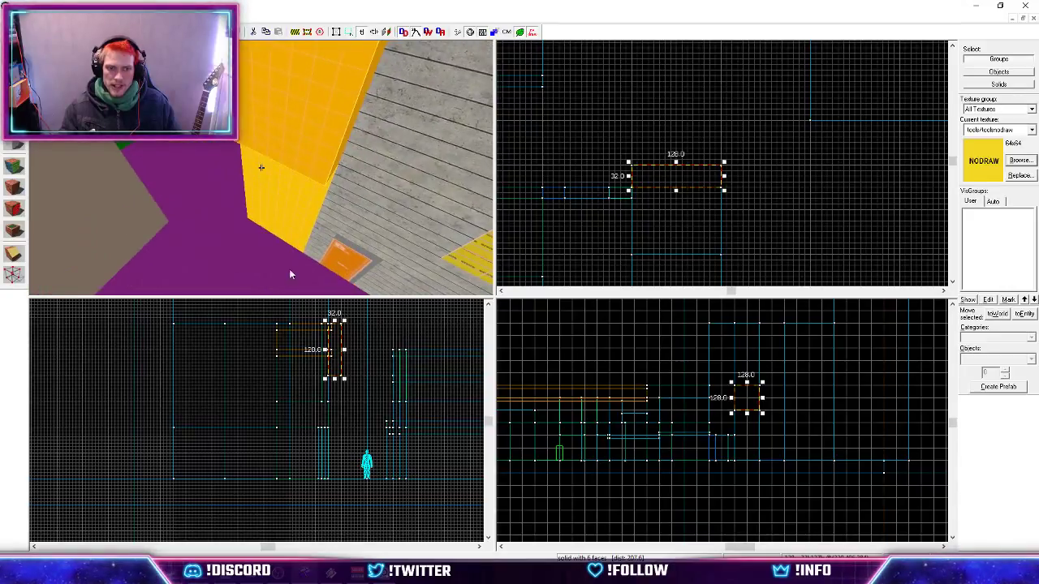
Switch to the reference photo and examine the building fronts and overhangs along both sides of the alley.
{"action": "key", "text": "alt+Tab"}
{"action": "scroll", "coordinate": [532, 230], "scroll_direction": "up", "scroll_amount": 6}
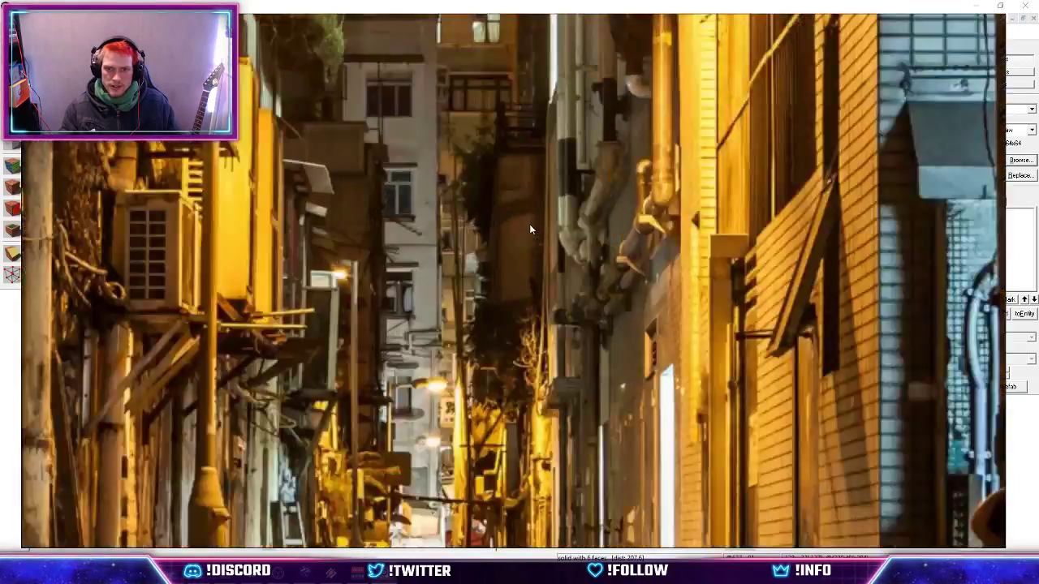
{"action": "scroll", "coordinate": [515, 260], "scroll_direction": "down", "scroll_amount": 5}
{"action": "scroll", "coordinate": [497, 221], "scroll_direction": "up", "scroll_amount": 1}
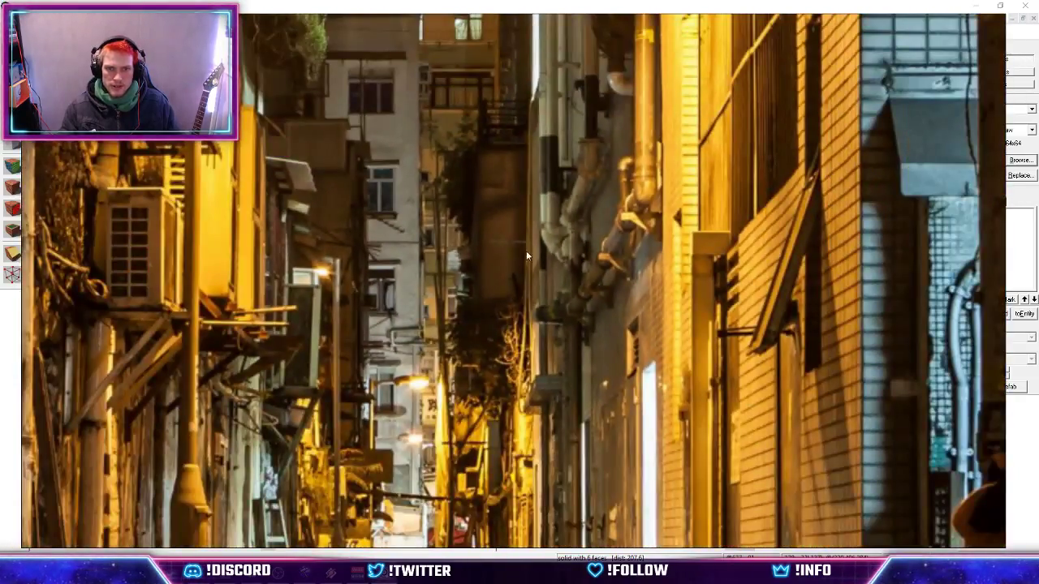
{"action": "scroll", "coordinate": [526, 251], "scroll_direction": "up", "scroll_amount": 1}
{"action": "left_click_drag", "start_coordinate": [468, 346], "coordinate": [499, 377]}
{"action": "left_click_drag", "start_coordinate": [494, 309], "coordinate": [519, 276]}
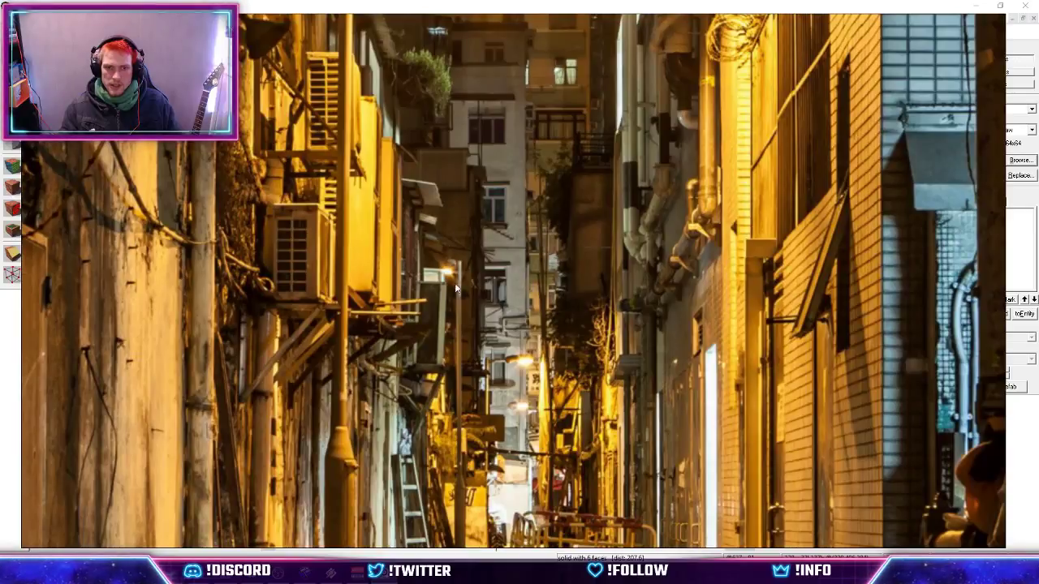
{"action": "left_click_drag", "start_coordinate": [474, 199], "coordinate": [482, 279]}
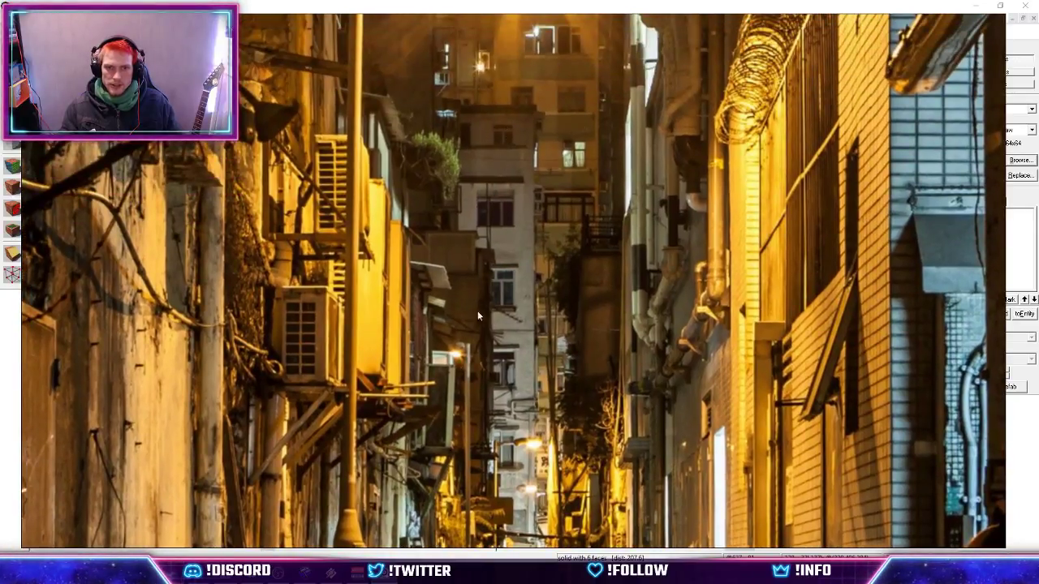
{"action": "left_click_drag", "start_coordinate": [477, 315], "coordinate": [449, 146]}
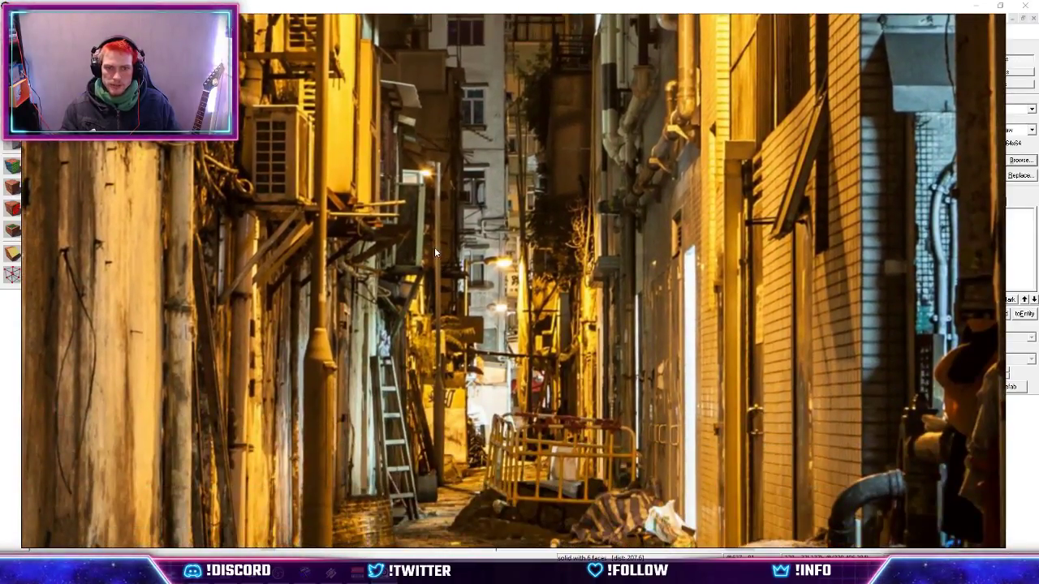
{"action": "left_click", "coordinate": [331, 572]}
Copy the tall brown building nearer along the same side of the alley and lower the copy to 448 units high.
{"action": "key", "text": "z"}
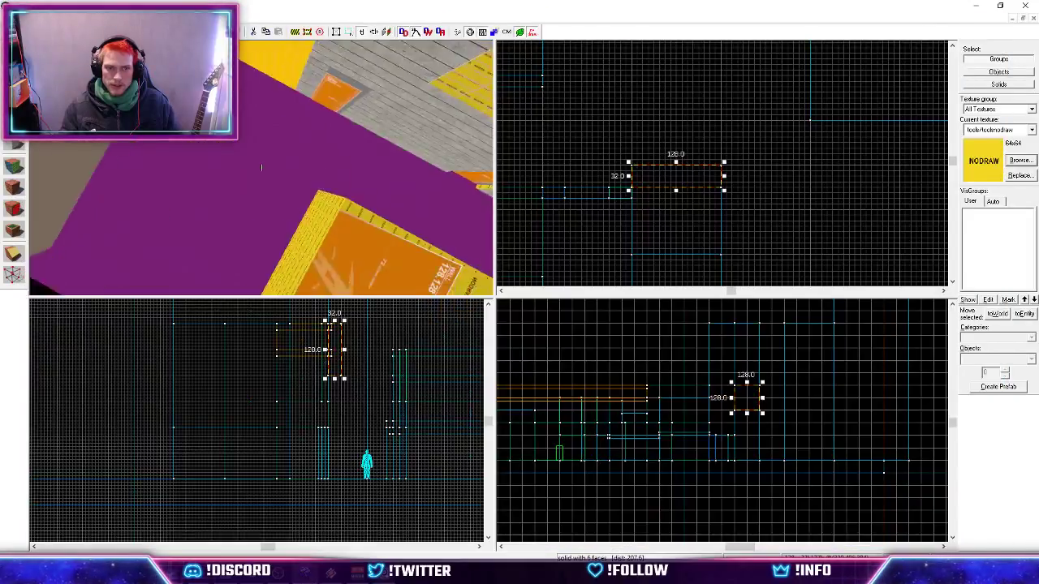
{"action": "key", "text": "w"}
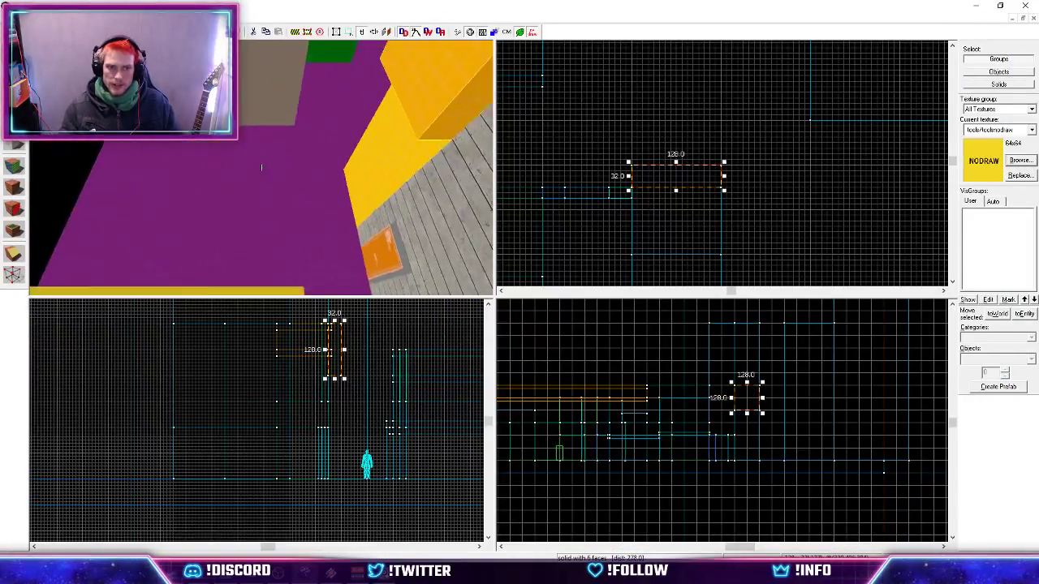
{"action": "key", "text": "s"}
{"action": "key", "text": "z"}
{"action": "left_click", "coordinate": [231, 257]}
{"action": "scroll", "coordinate": [690, 187], "scroll_direction": "down", "scroll_amount": 2}
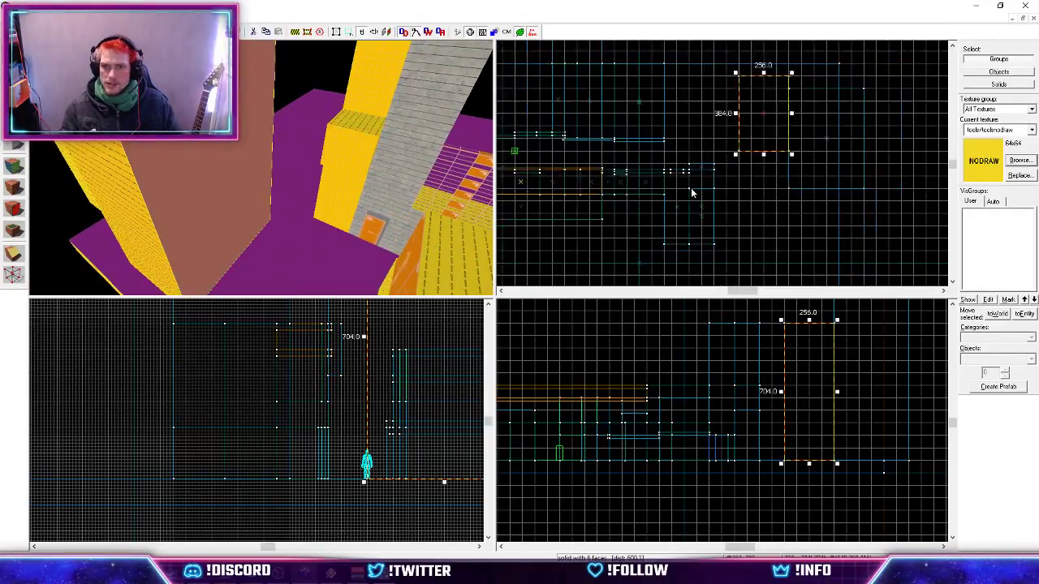
{"action": "left_click_drag", "start_coordinate": [817, 214], "coordinate": [658, 187]}
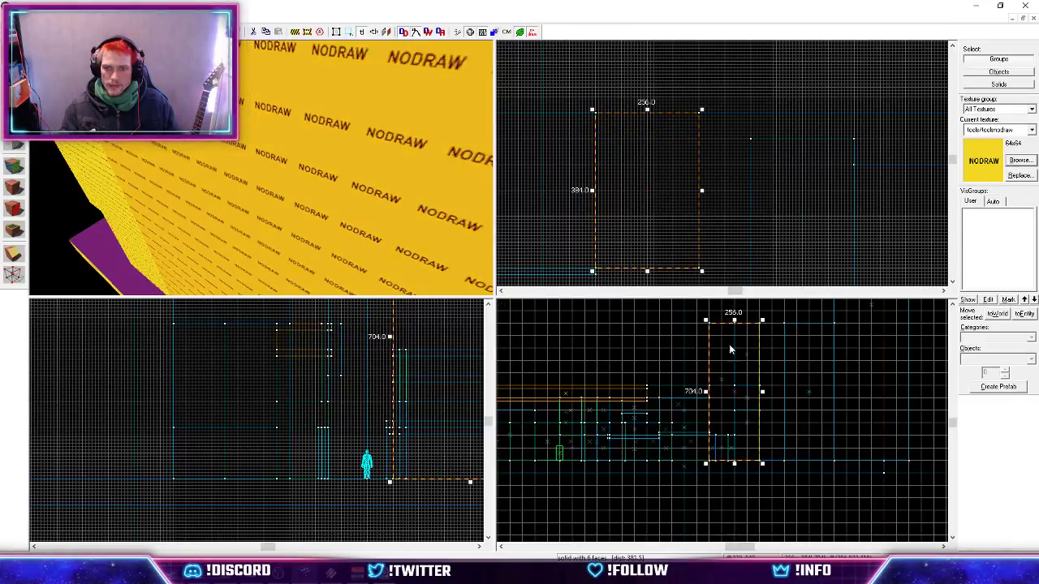
{"action": "left_click_drag", "start_coordinate": [736, 326], "coordinate": [736, 375]}
Compare the alley with the reference photo and extend the lowered copy's alley-side face slightly further into the alley.
{"action": "key", "text": "z"}
{"action": "key", "text": "w"}
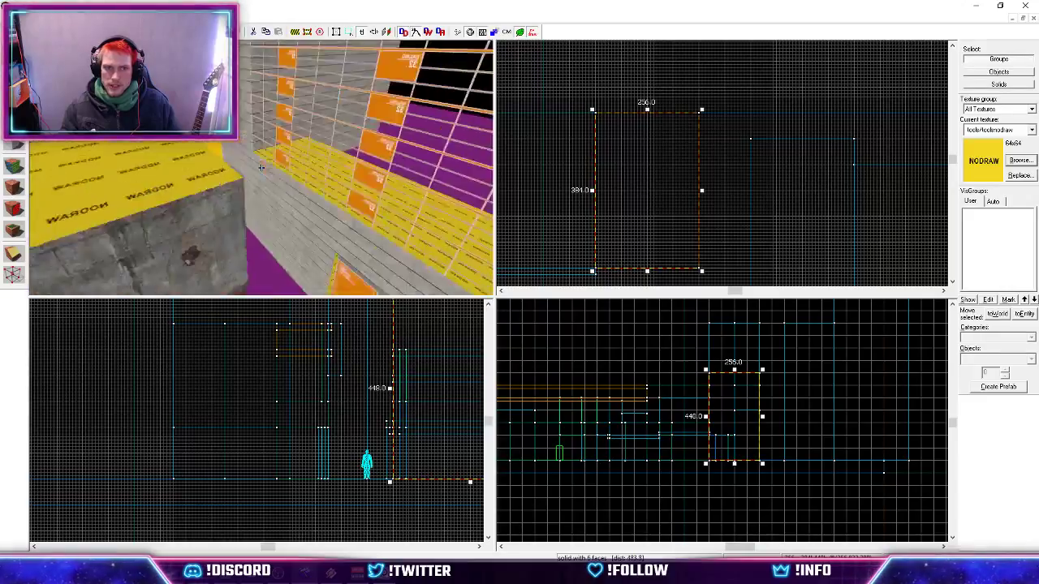
{"action": "key", "text": "z"}
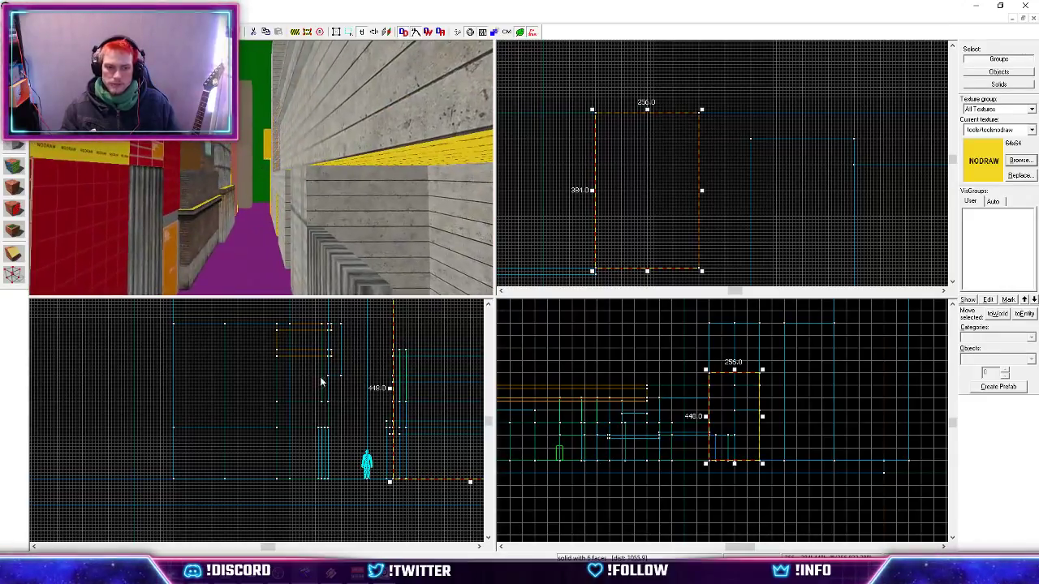
{"action": "key", "text": "alt+Tab"}
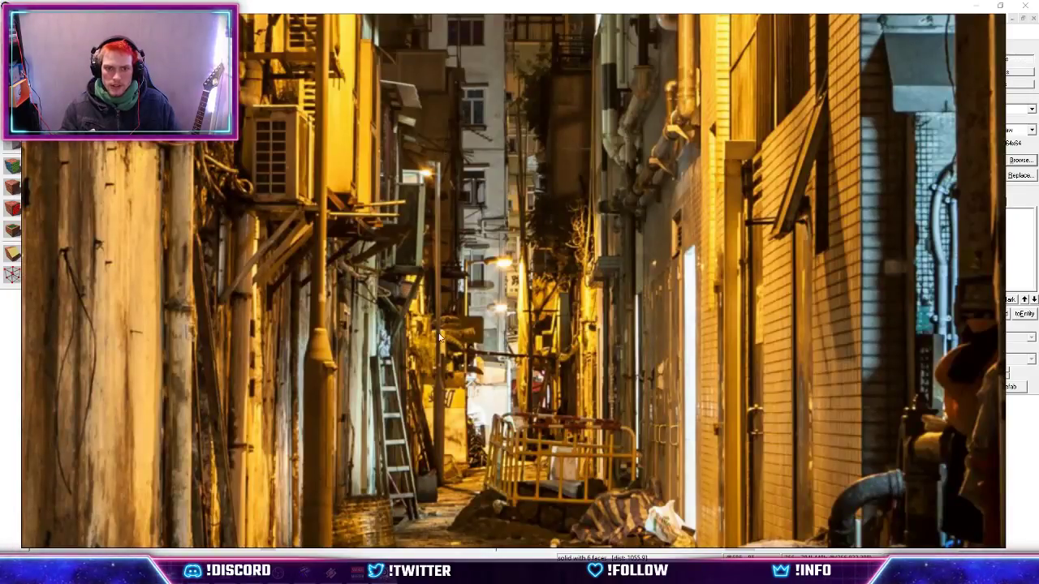
{"action": "key", "text": "alt+Tab"}
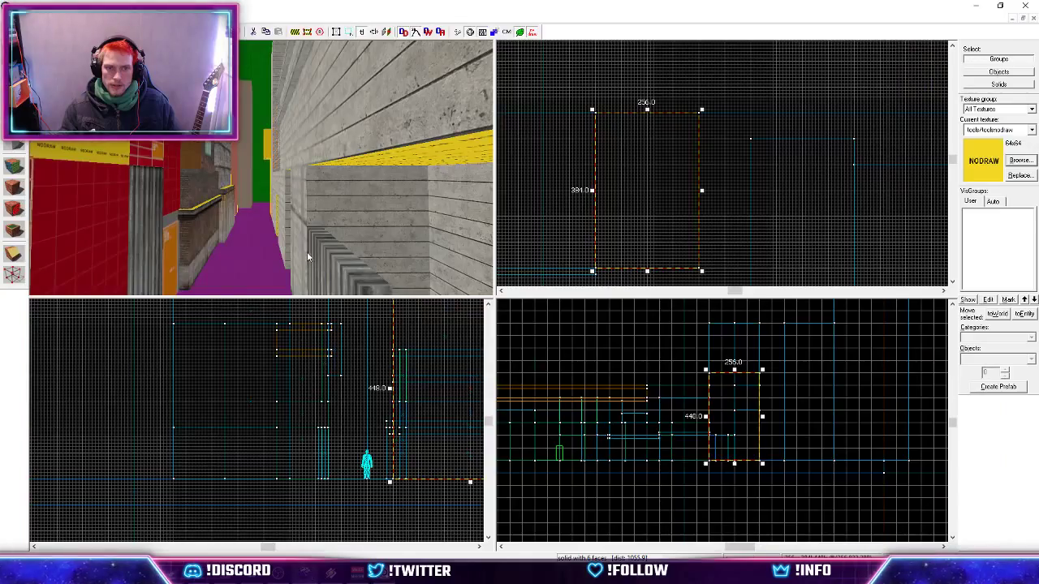
{"action": "key", "text": "z"}
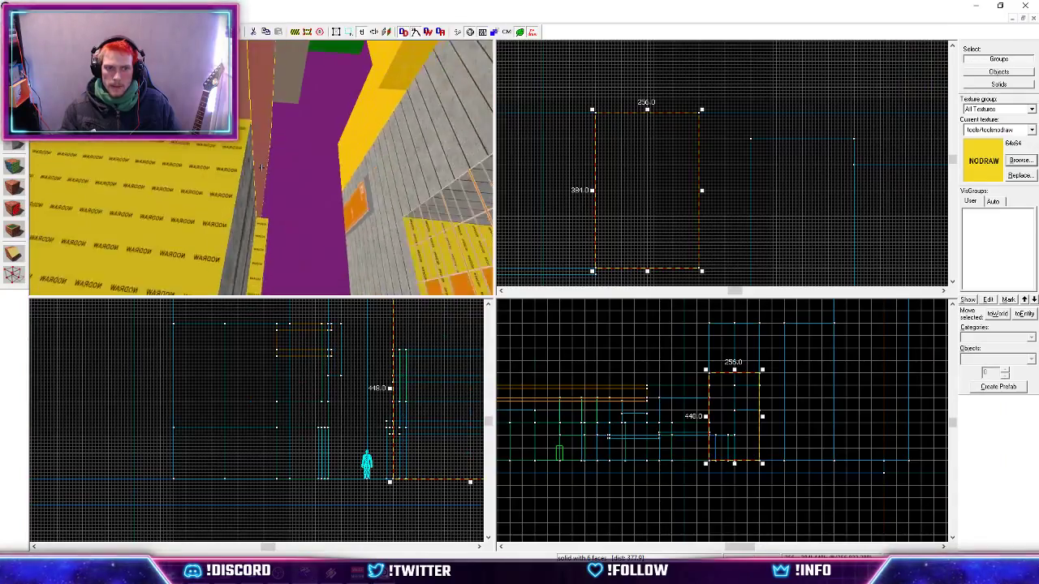
{"action": "key", "text": "z"}
{"action": "scroll", "coordinate": [652, 134], "scroll_direction": "down", "scroll_amount": 4}
{"action": "scroll", "coordinate": [632, 204], "scroll_direction": "up", "scroll_amount": 6}
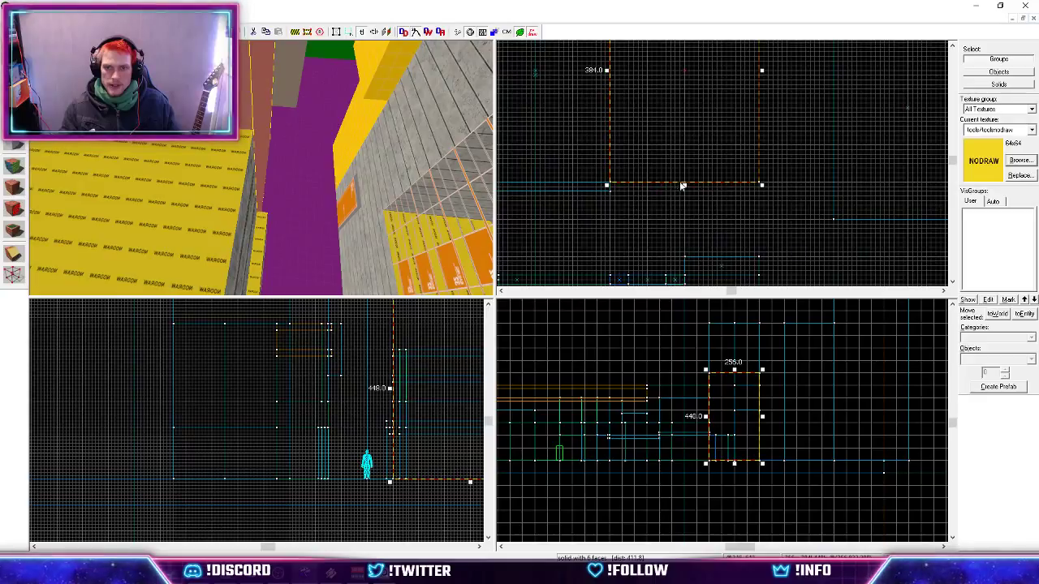
{"action": "left_click_drag", "start_coordinate": [684, 187], "coordinate": [688, 202]}
{"action": "key", "text": "Escape"}
Filter the textures by "dev" and apply the orange dev_measurewall texture to the lowered building block.
{"action": "key", "text": "z"}
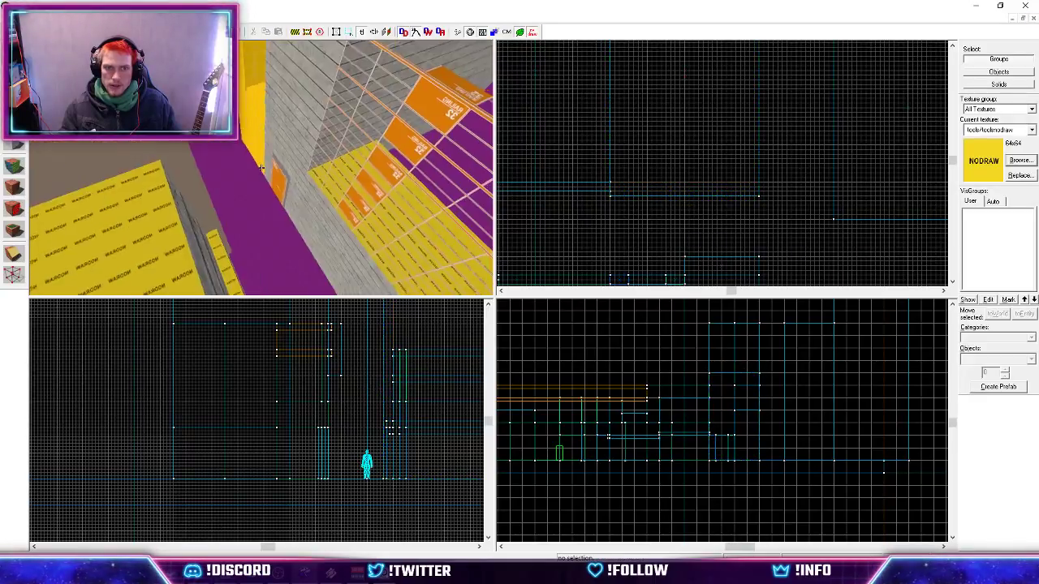
{"action": "key", "text": "w"}
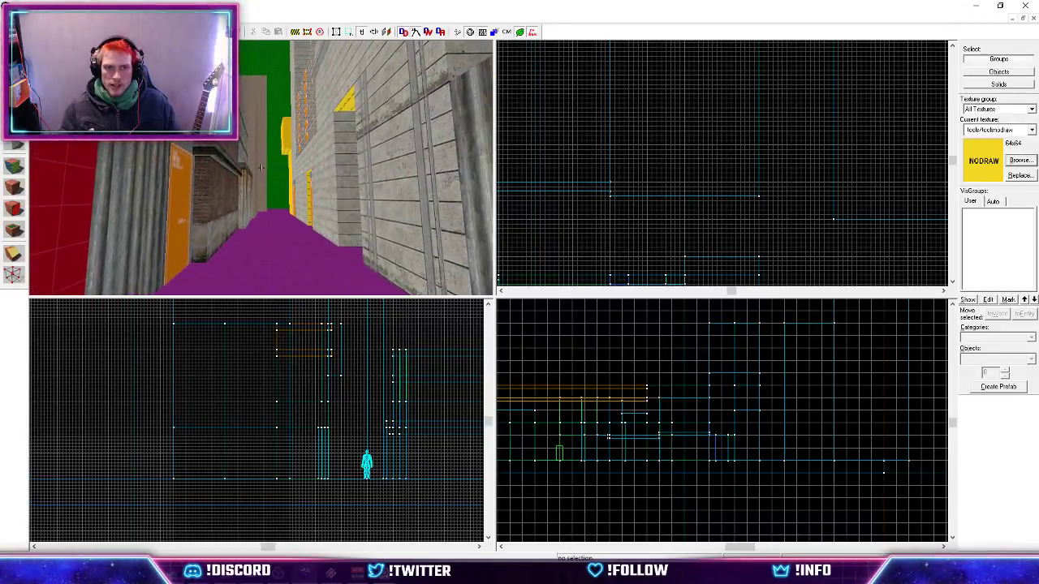
{"action": "key", "text": "z"}
{"action": "left_click", "coordinate": [260, 145]}
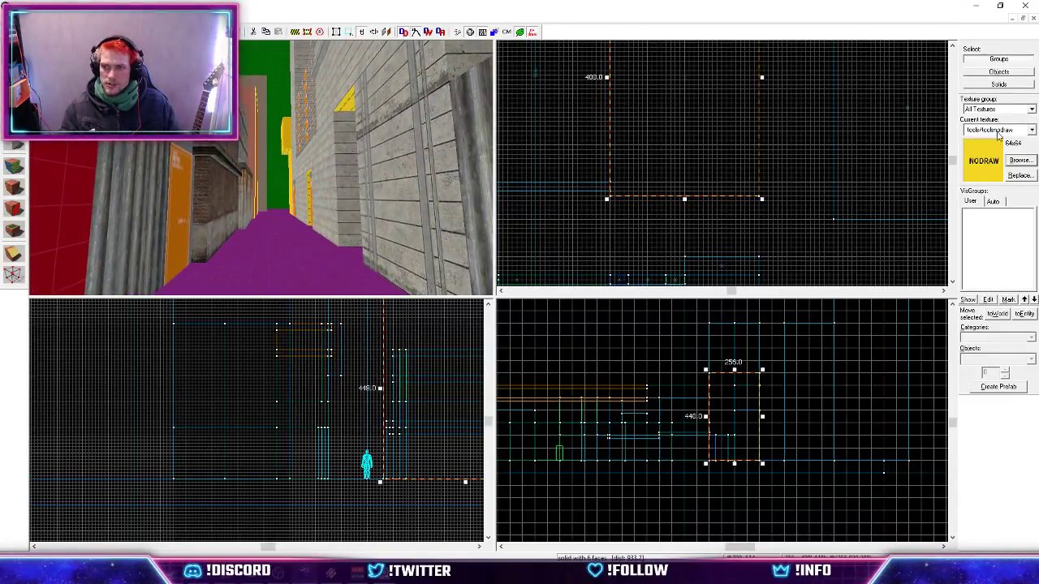
{"action": "left_click", "coordinate": [1020, 161]}
{"action": "type", "text": "dev"}
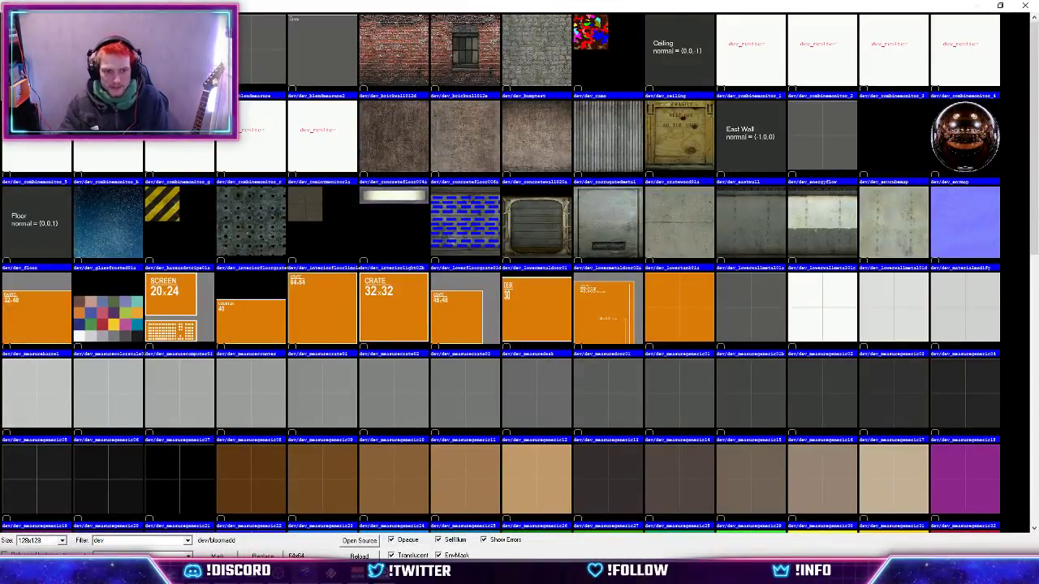
{"action": "scroll", "coordinate": [581, 330], "scroll_direction": "down", "scroll_amount": 3}
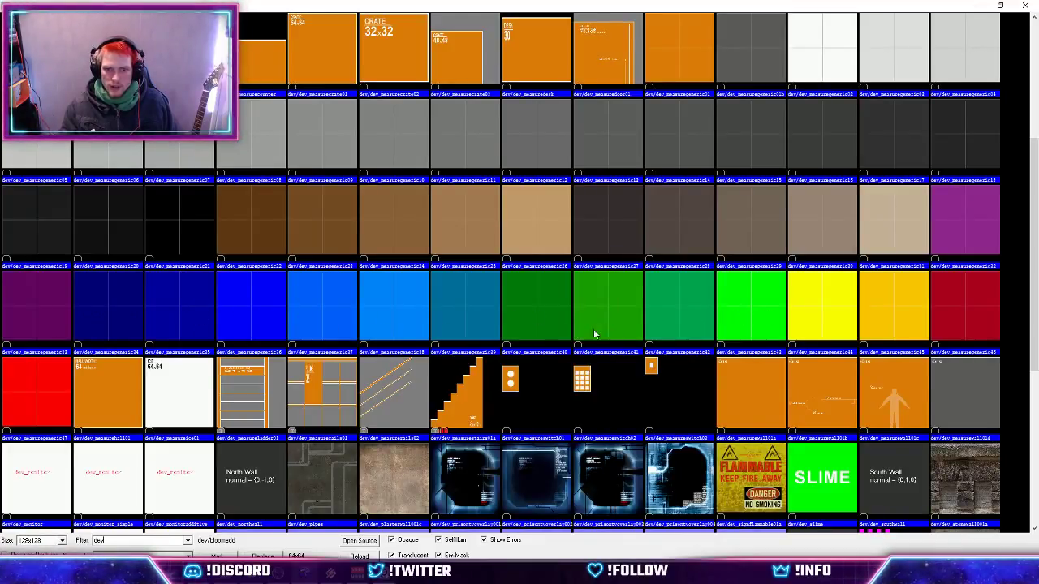
{"action": "double_click", "coordinate": [764, 378]}
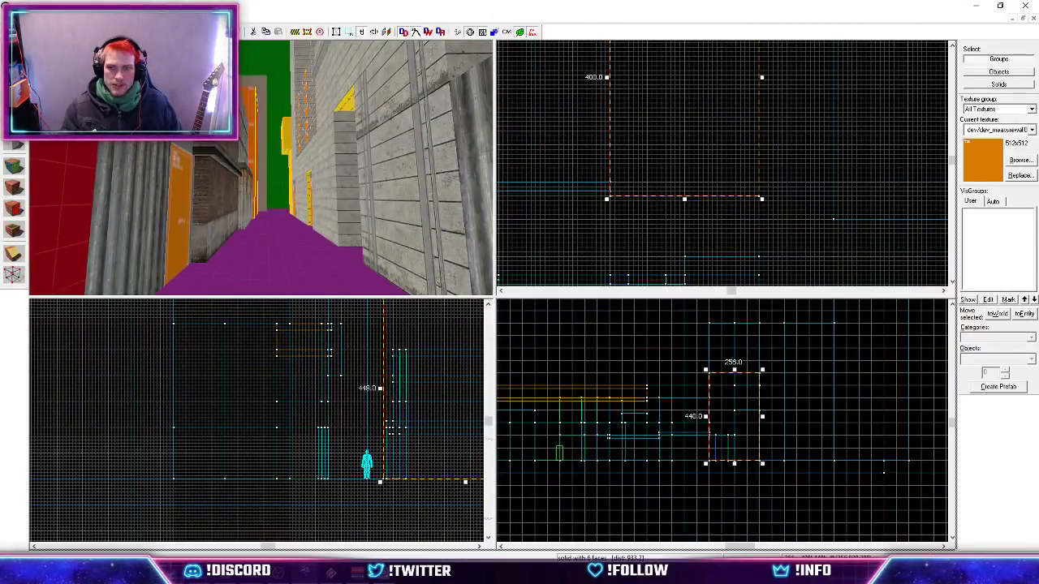
Compare the enlarged alley view with the reference photo and move the tall brown building slightly further into the alley.
{"action": "key", "text": "shift+z"}
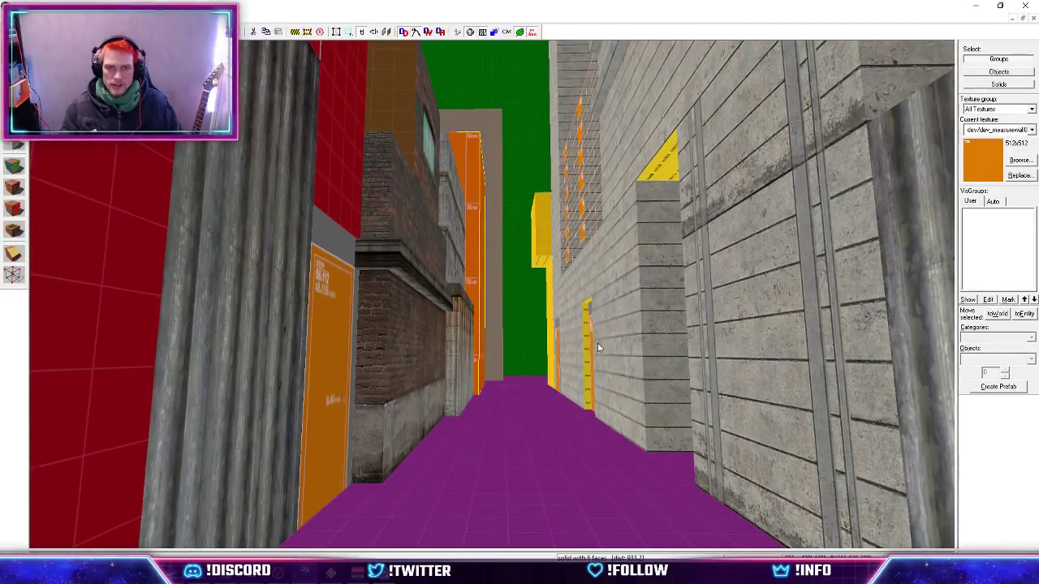
{"action": "key", "text": "z"}
{"action": "key", "text": "w"}
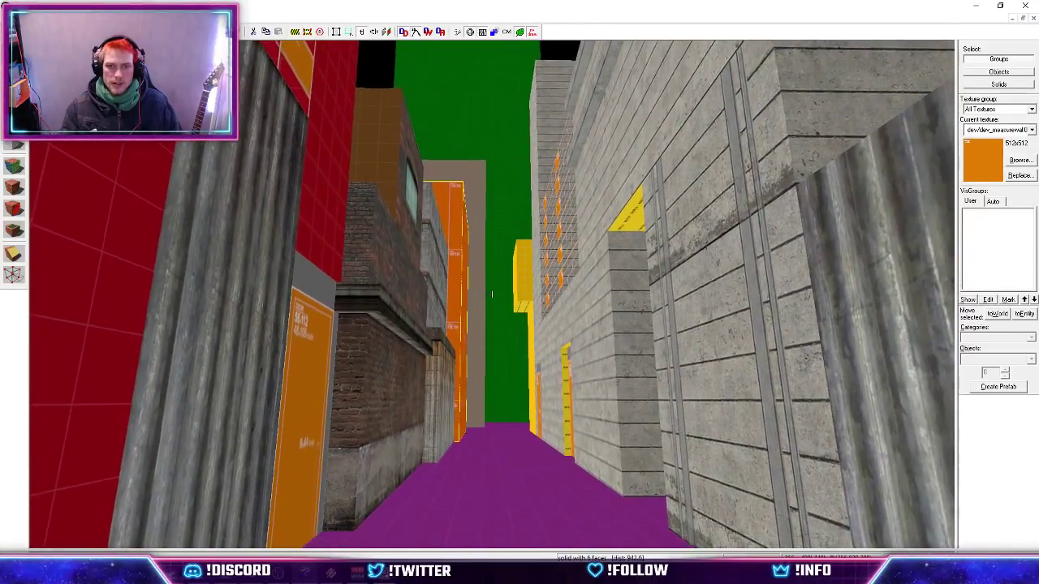
{"action": "key", "text": "alt+Tab"}
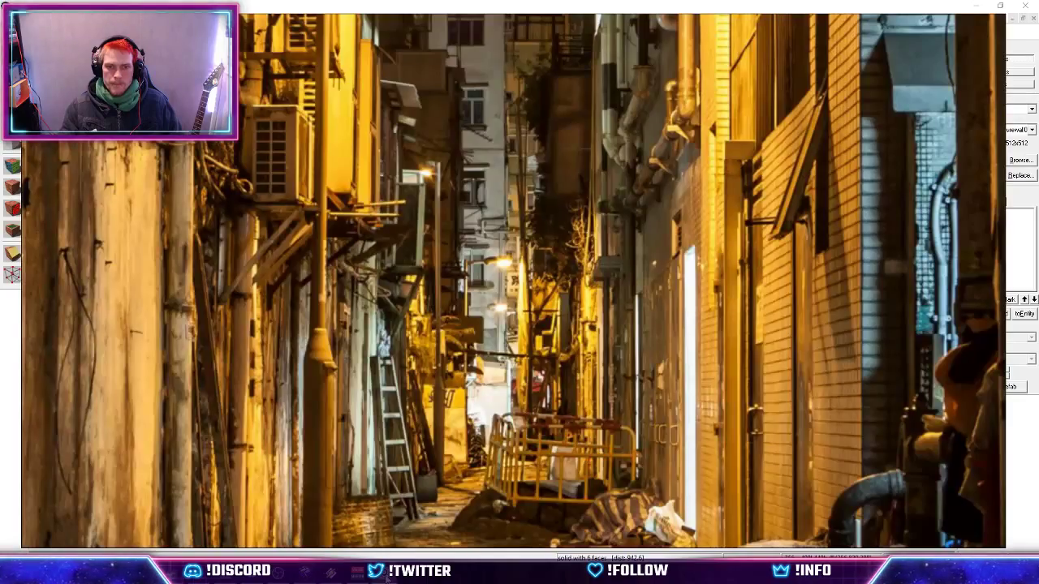
{"action": "key", "text": "alt+Tab"}
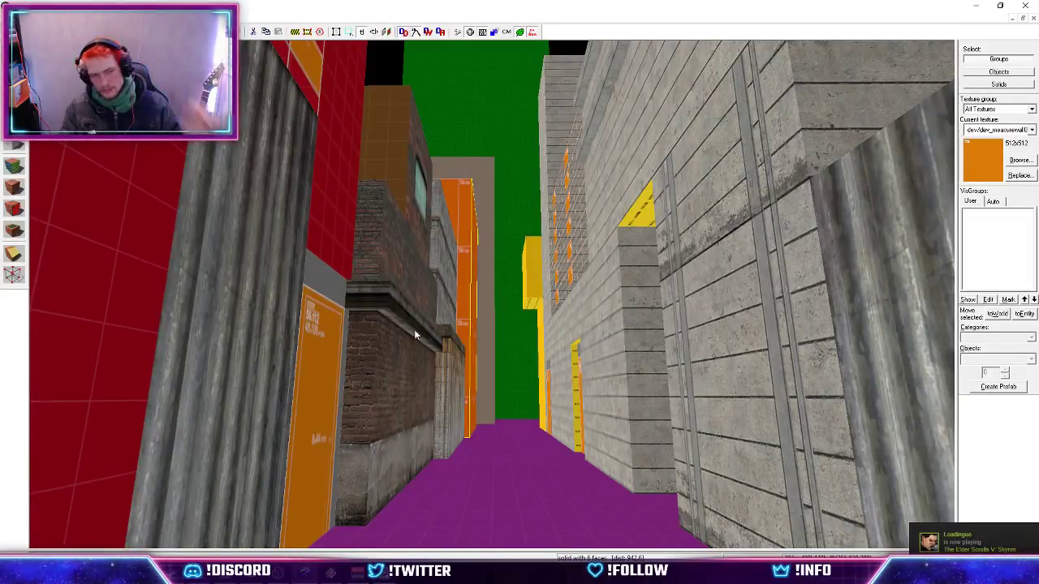
{"action": "left_click_drag", "start_coordinate": [453, 345], "coordinate": [491, 293]}
{"action": "key", "text": "w"}
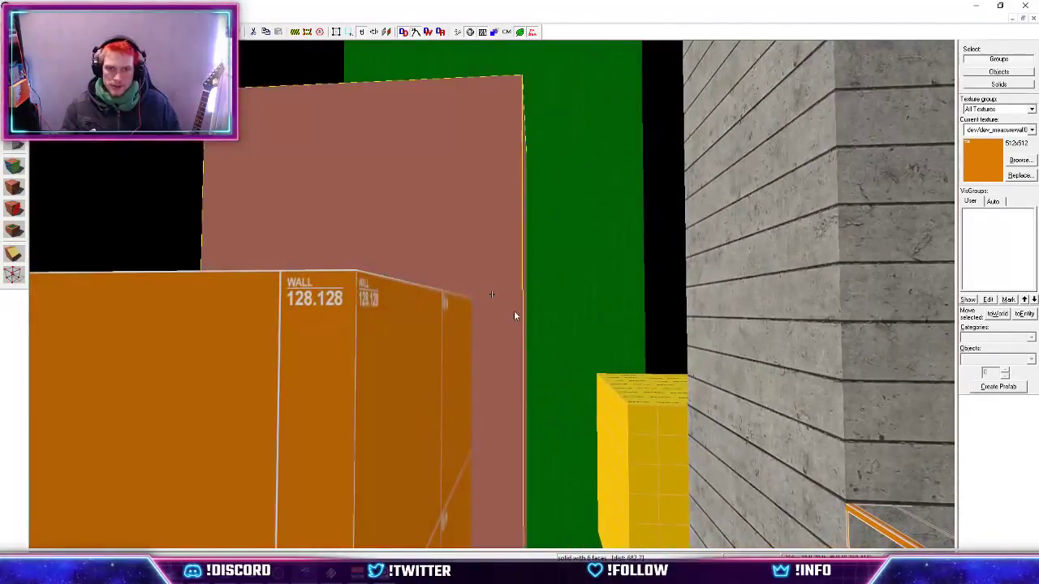
{"action": "key", "text": "shift+z"}
{"action": "scroll", "coordinate": [619, 220], "scroll_direction": "up", "scroll_amount": 2}
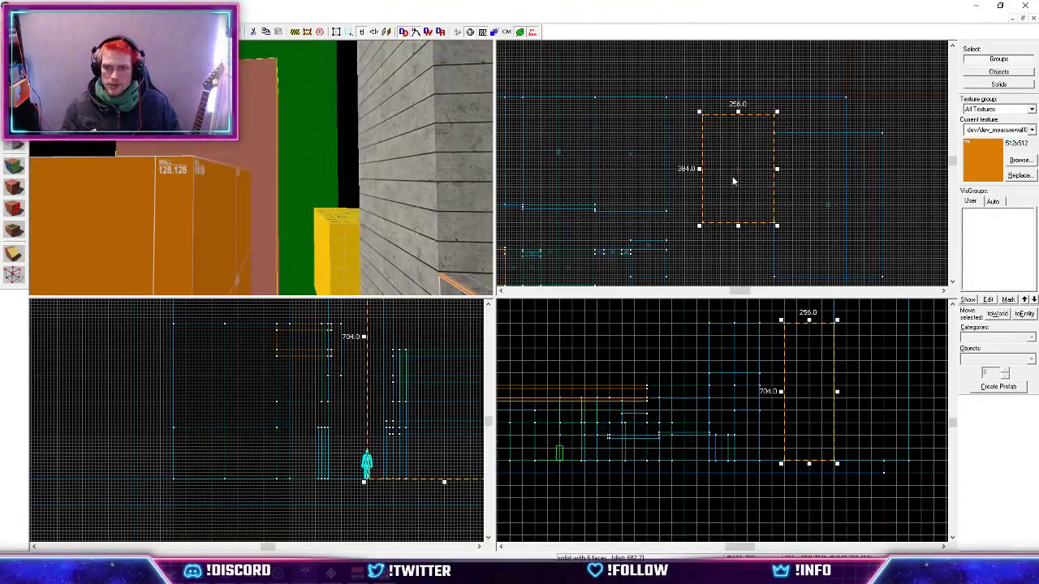
{"action": "scroll", "coordinate": [741, 228], "scroll_direction": "up", "scroll_amount": 2}
{"action": "left_click_drag", "start_coordinate": [728, 190], "coordinate": [727, 205]}
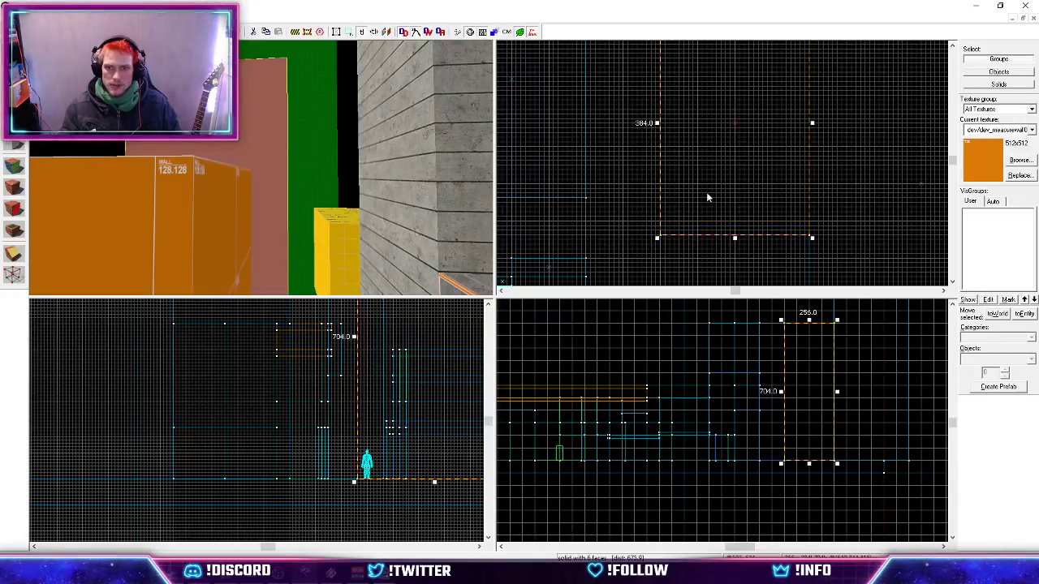
Filter the textures by "wall" and look through the brick, concrete, metal and plaster options for the tall brown building's face.
{"action": "scroll", "coordinate": [253, 231], "scroll_direction": "up", "scroll_amount": 3}
{"action": "key", "text": "shift+a"}
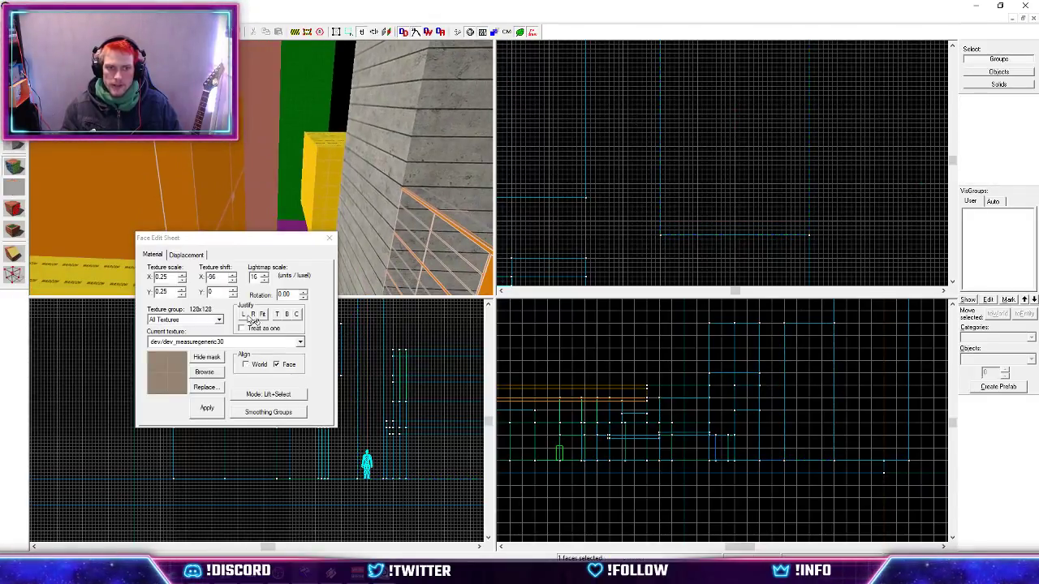
{"action": "left_click", "coordinate": [207, 373]}
{"action": "type", "text": "wal"}
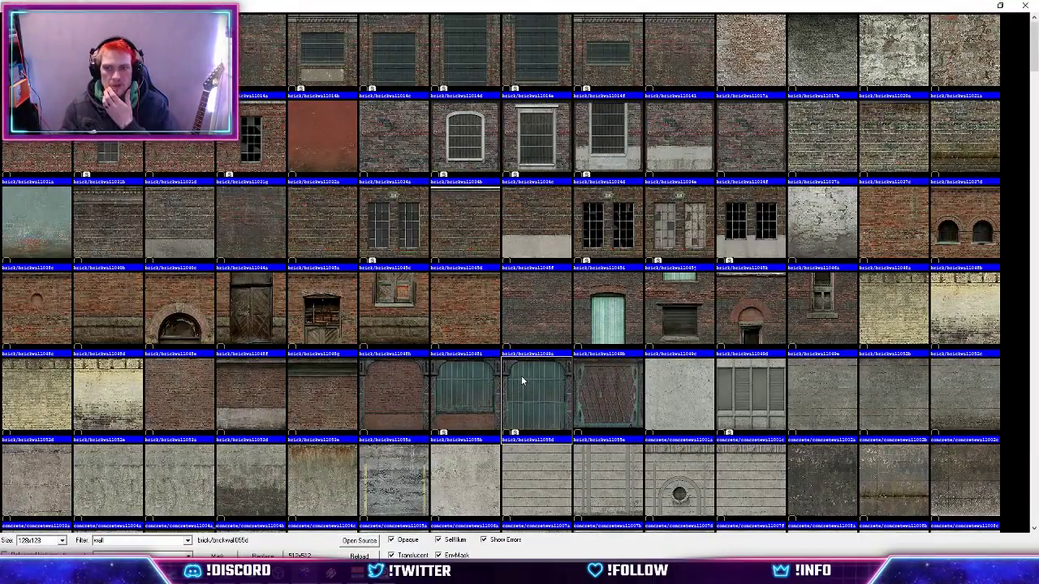
{"action": "scroll", "coordinate": [521, 380], "scroll_direction": "down", "scroll_amount": 3}
{"action": "scroll", "coordinate": [521, 376], "scroll_direction": "down", "scroll_amount": 3}
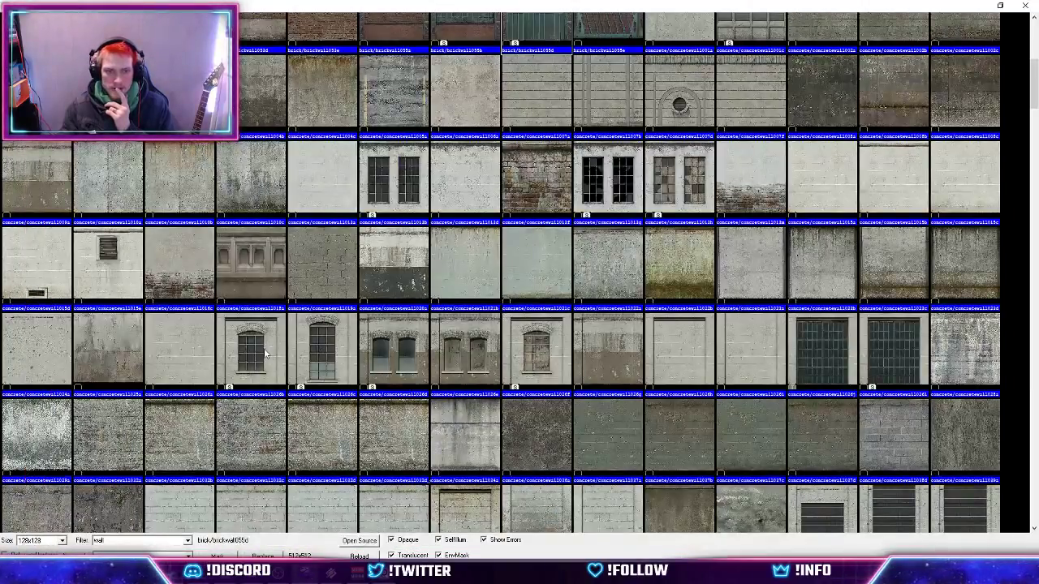
{"action": "scroll", "coordinate": [409, 353], "scroll_direction": "down", "scroll_amount": 10}
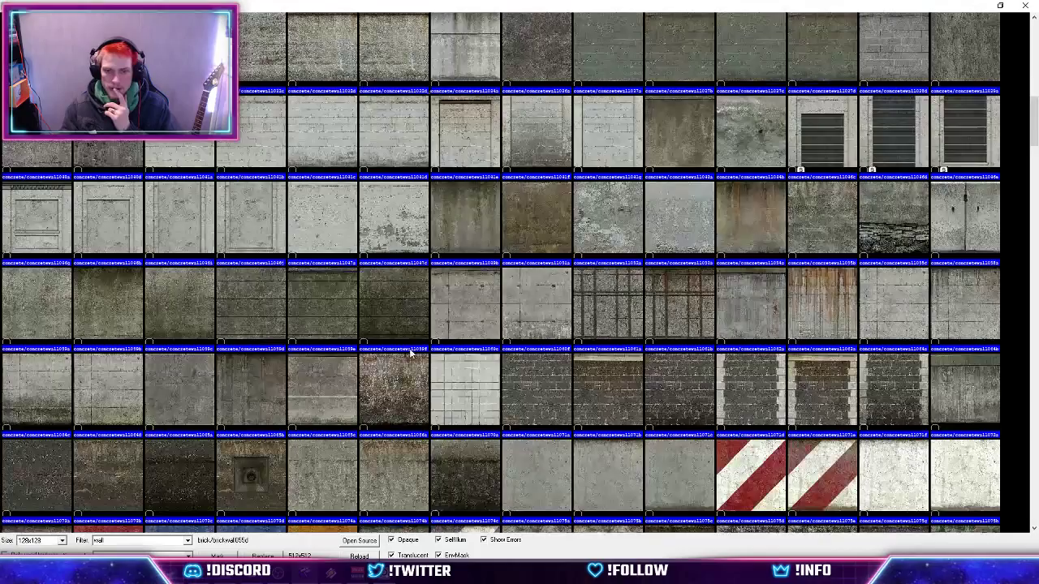
{"action": "scroll", "coordinate": [409, 353], "scroll_direction": "down", "scroll_amount": 2}
{"action": "scroll", "coordinate": [411, 354], "scroll_direction": "down", "scroll_amount": 3}
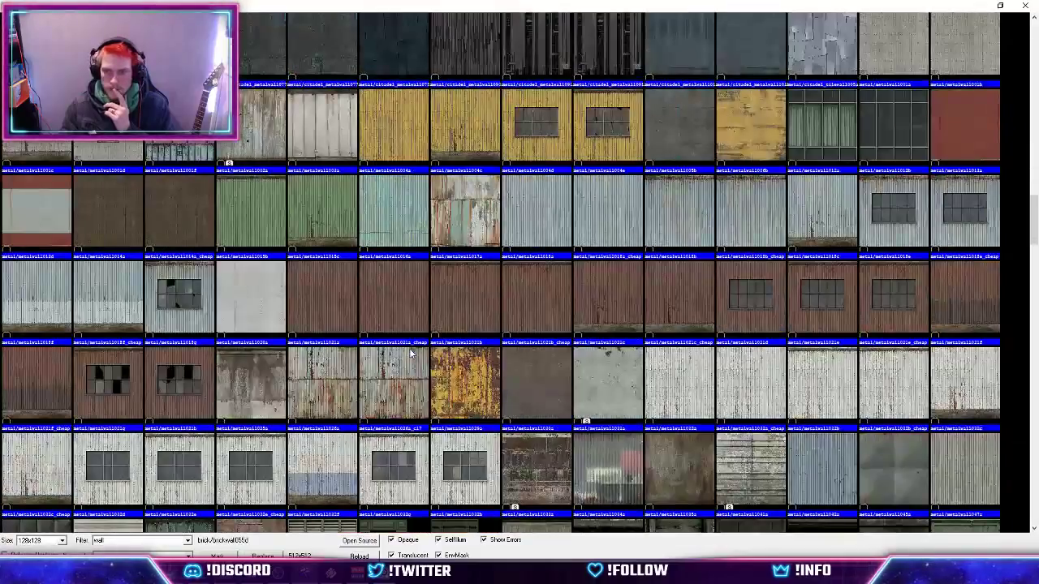
{"action": "scroll", "coordinate": [386, 378], "scroll_direction": "down", "scroll_amount": 3}
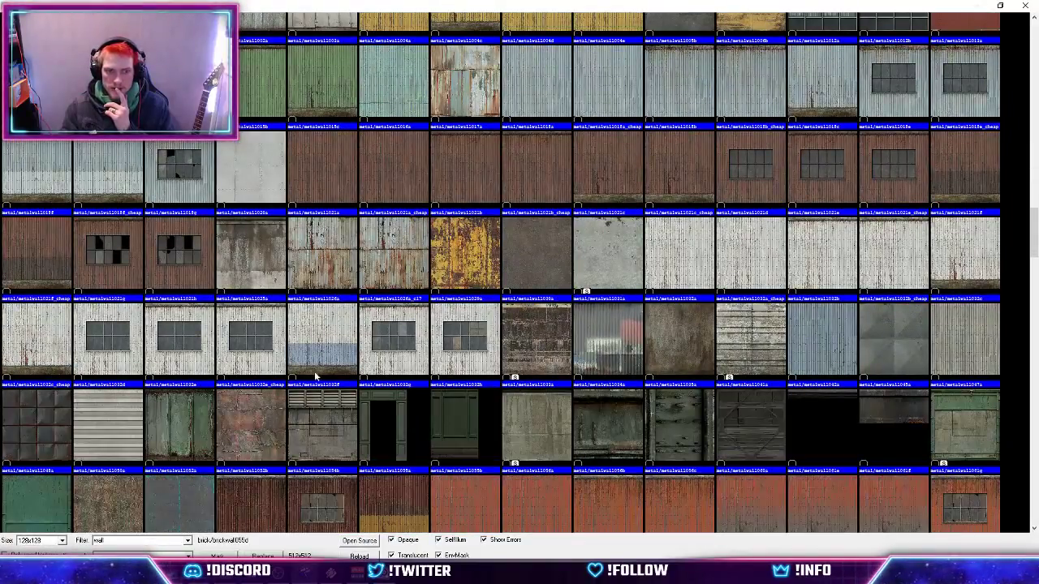
{"action": "scroll", "coordinate": [392, 360], "scroll_direction": "down", "scroll_amount": 5}
{"action": "scroll", "coordinate": [474, 355], "scroll_direction": "down", "scroll_amount": 6}
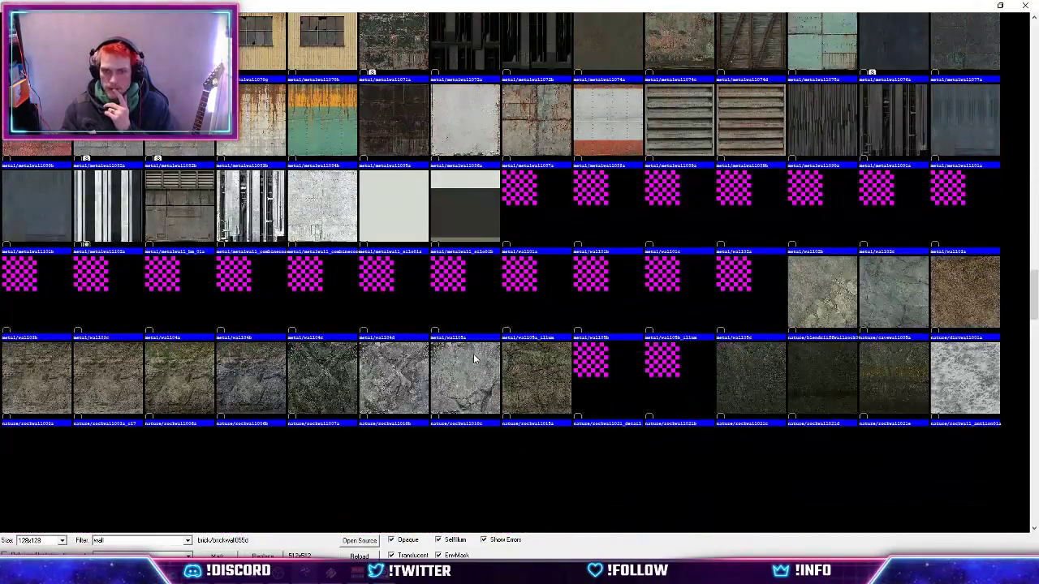
{"action": "scroll", "coordinate": [474, 357], "scroll_direction": "down", "scroll_amount": 4}
{"action": "scroll", "coordinate": [474, 357], "scroll_direction": "down", "scroll_amount": 8}
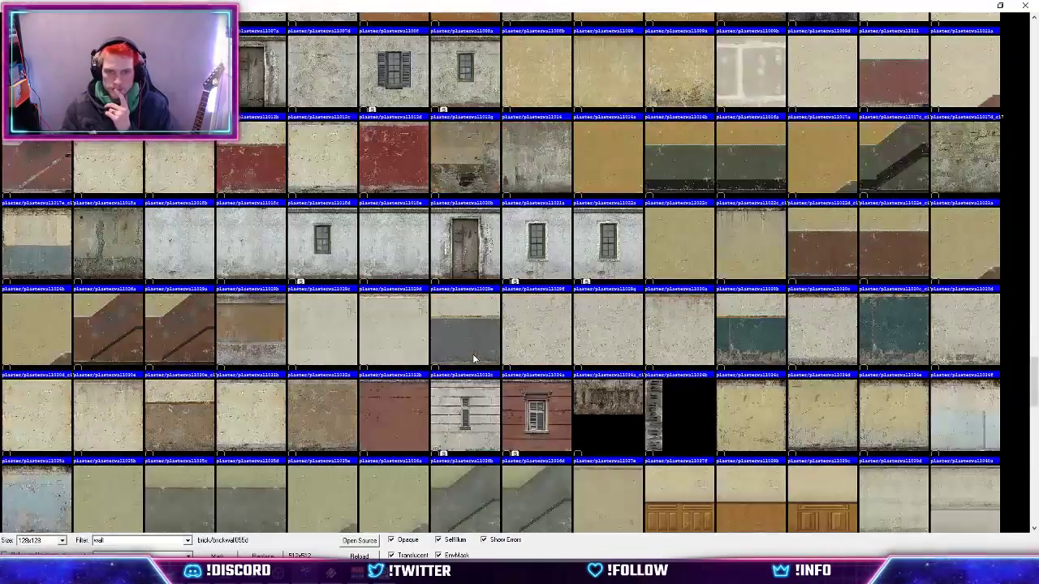
{"action": "scroll", "coordinate": [474, 359], "scroll_direction": "down", "scroll_amount": 10}
{"action": "scroll", "coordinate": [474, 359], "scroll_direction": "down", "scroll_amount": 10}
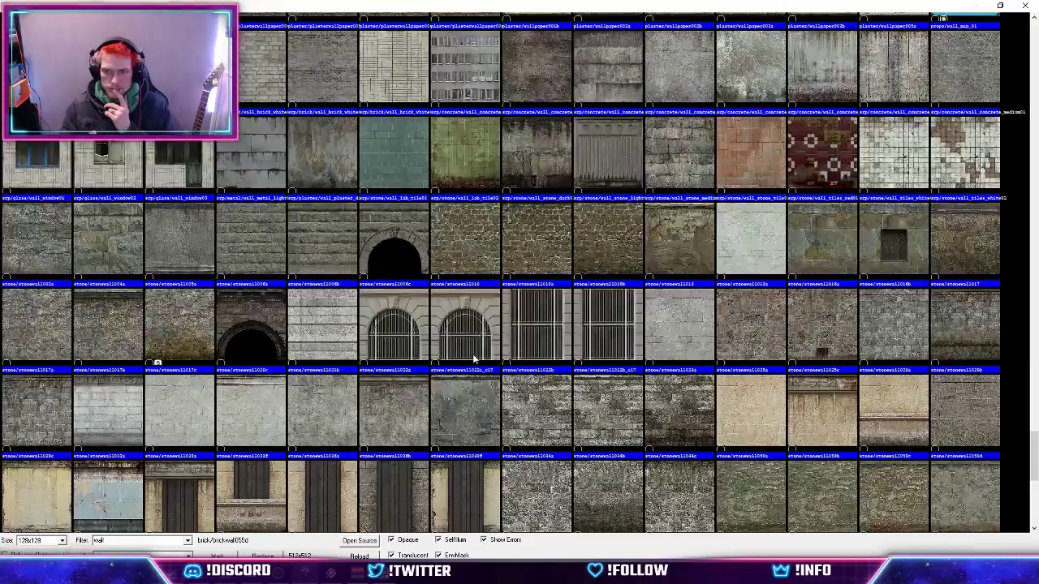
{"action": "scroll", "coordinate": [474, 357], "scroll_direction": "up", "scroll_amount": 15}
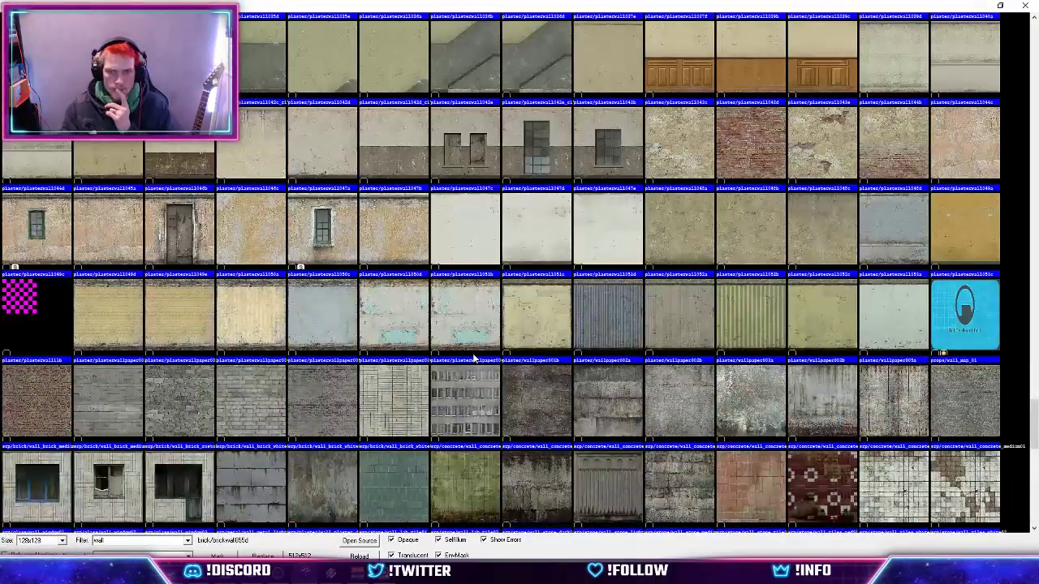
{"action": "scroll", "coordinate": [474, 358], "scroll_direction": "up", "scroll_amount": 20}
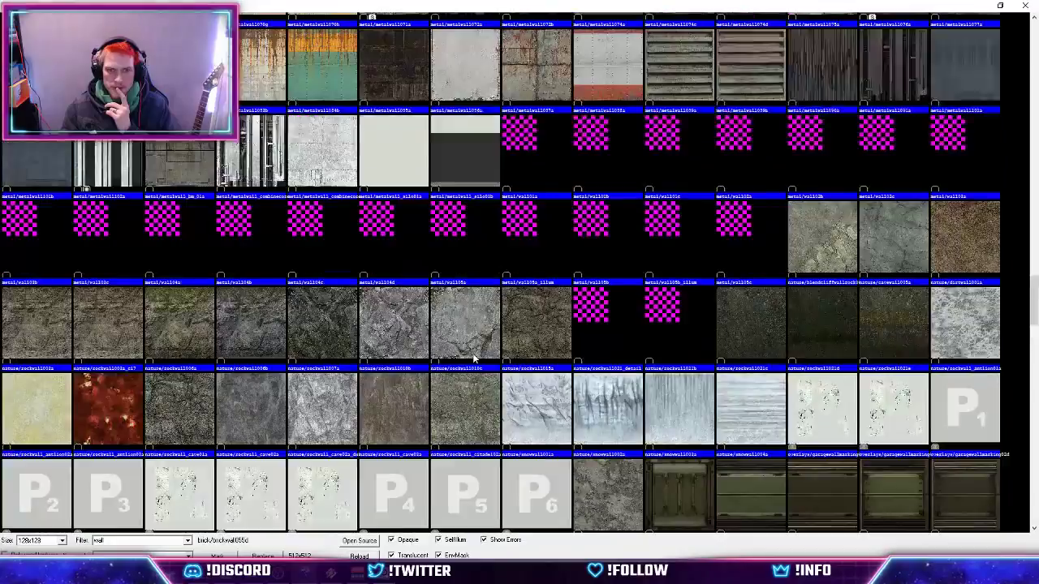
{"action": "scroll", "coordinate": [474, 358], "scroll_direction": "up", "scroll_amount": 3}
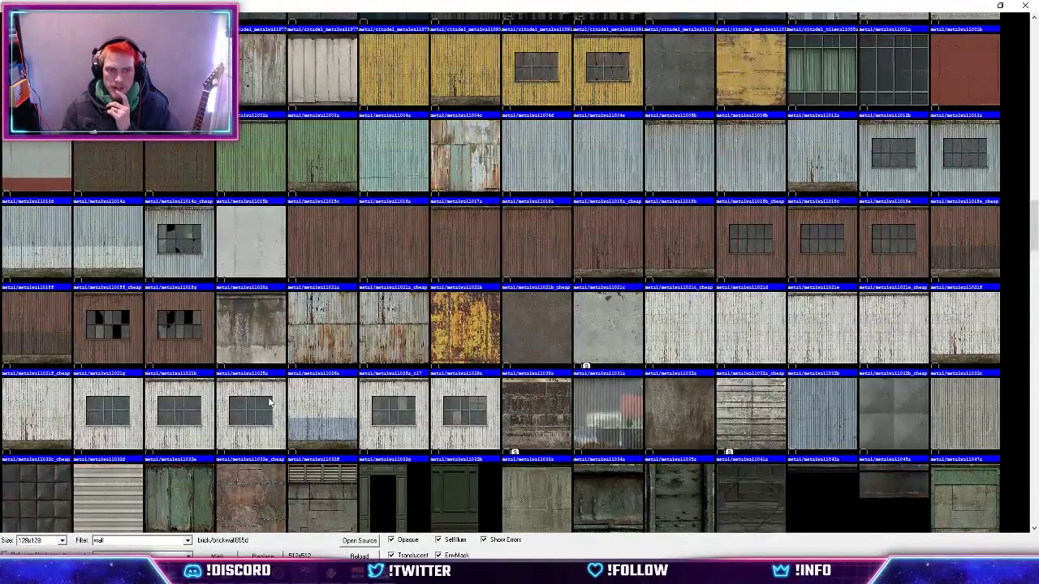
{"action": "scroll", "coordinate": [499, 421], "scroll_direction": "up", "scroll_amount": 3}
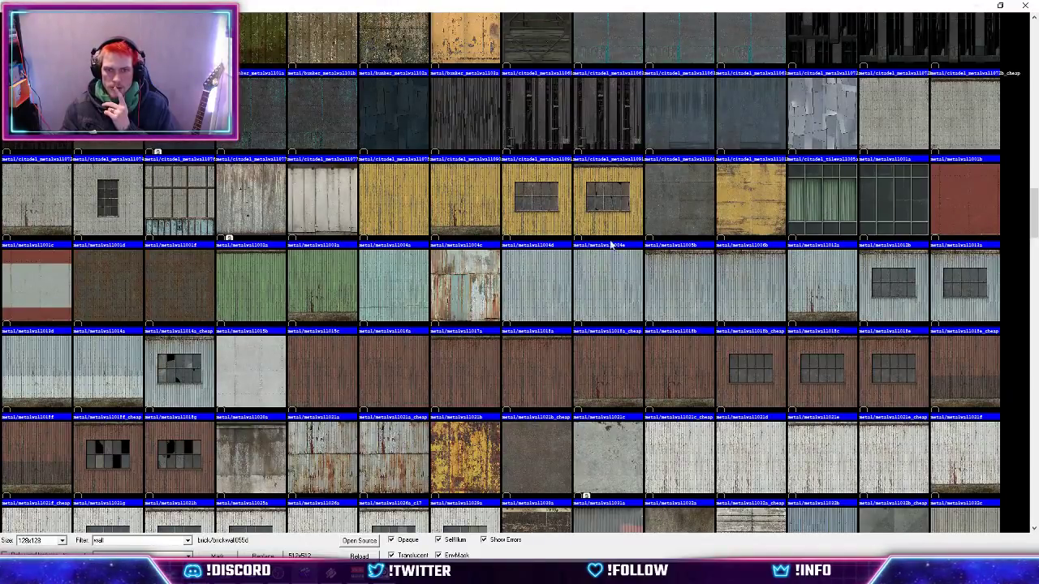
{"action": "scroll", "coordinate": [608, 403], "scroll_direction": "down", "scroll_amount": 3}
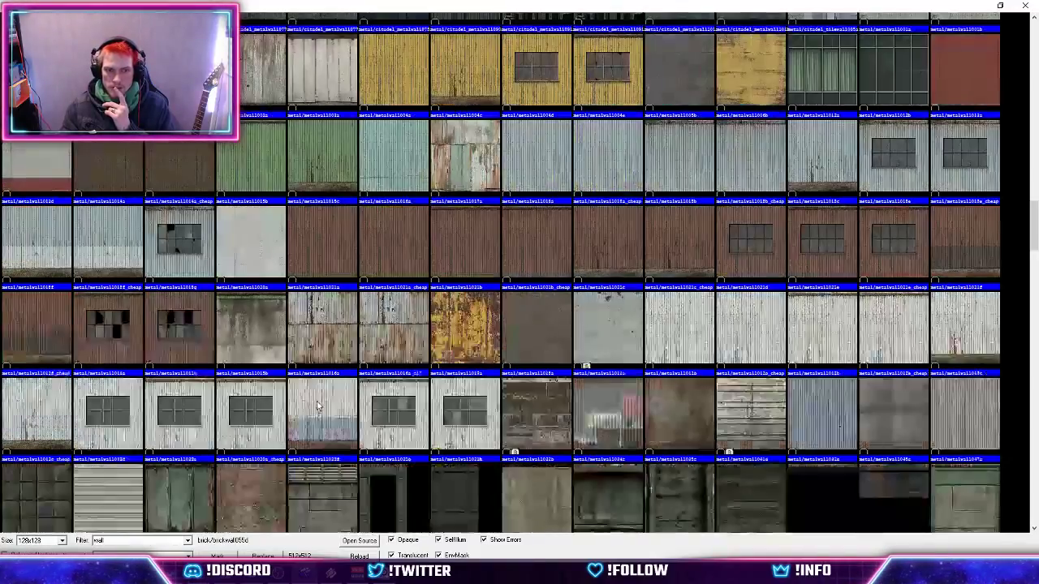
Apply the metal/metalwall032h texture to the selected face of the tall brown building and justify it right.
{"action": "double_click", "coordinate": [465, 419]}
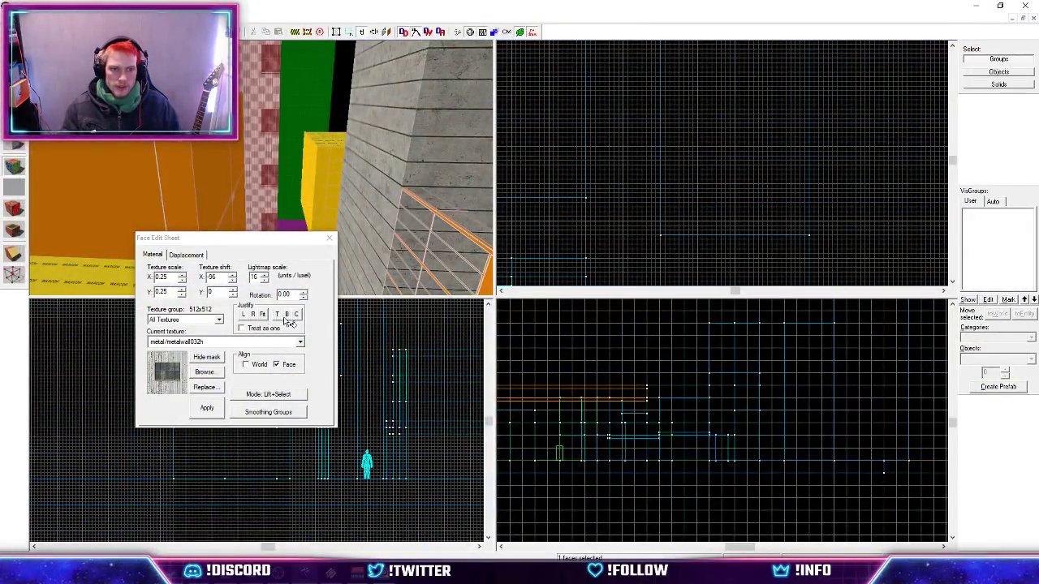
{"action": "left_click", "coordinate": [254, 315]}
{"action": "left_click", "coordinate": [330, 238]}
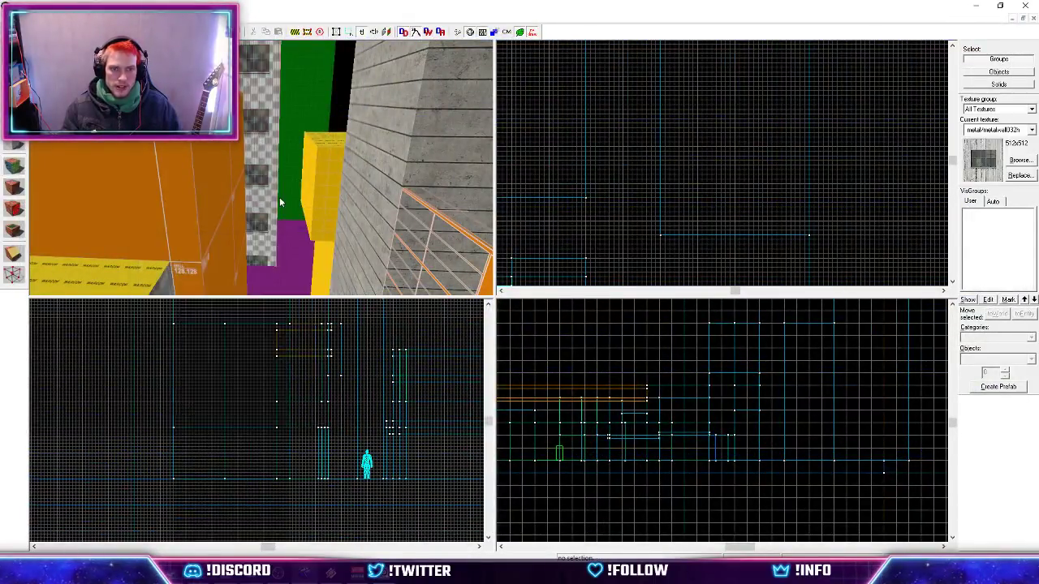
Enlarge the 3D view and examine the retextured tall building from further back at street level in the alley.
{"action": "key", "text": "z"}
{"action": "key", "text": "w"}
{"action": "key", "text": "s"}
{"action": "key", "text": "z"}
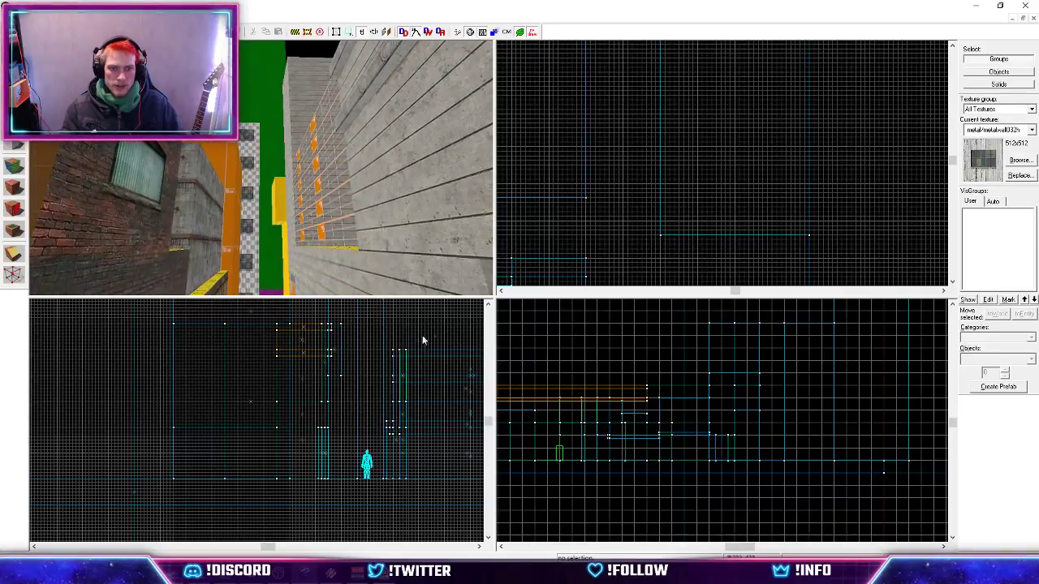
{"action": "left_click_drag", "start_coordinate": [496, 297], "coordinate": [963, 549]}
{"action": "key", "text": "z"}
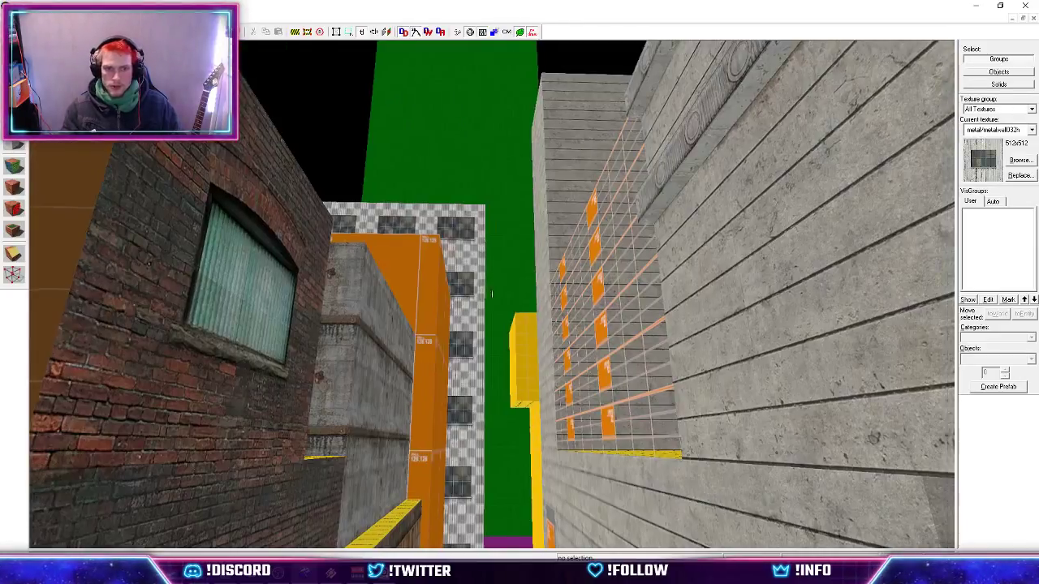
{"action": "key", "text": "s"}
{"action": "key", "text": "w"}
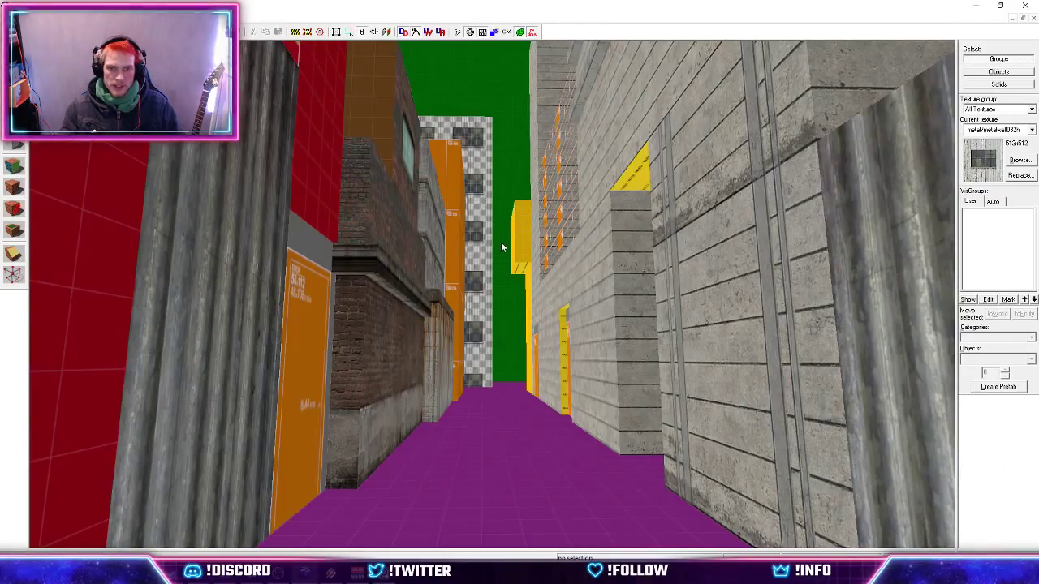
Check the reference photo and apply a right-justified concrete/concretewall001c texture to the green wall closing off the alley.
{"action": "key", "text": "shift+a"}
{"action": "left_click", "coordinate": [505, 294]}
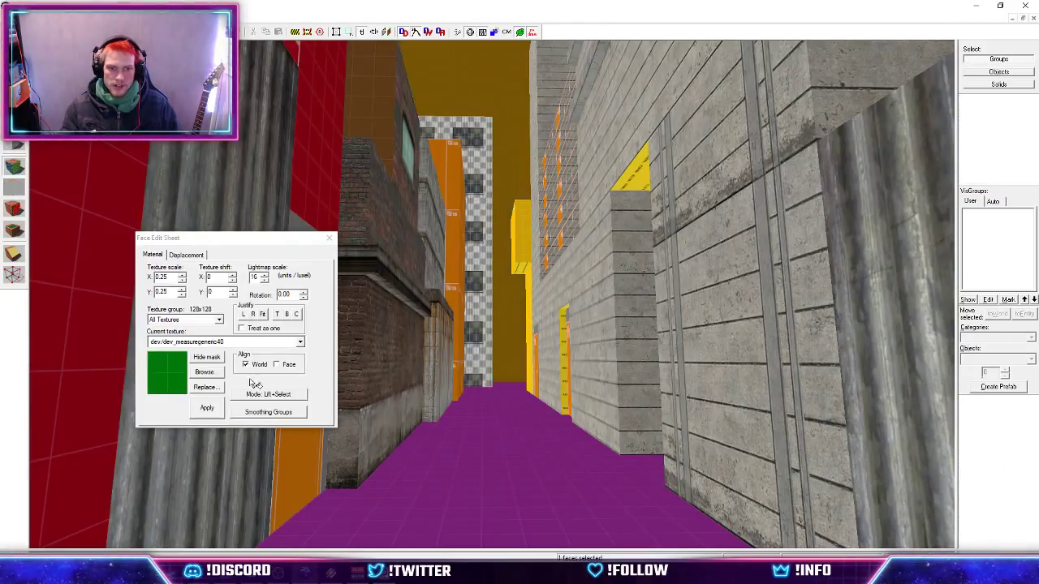
{"action": "left_click", "coordinate": [203, 372]}
{"action": "scroll", "coordinate": [515, 319], "scroll_direction": "down", "scroll_amount": 10}
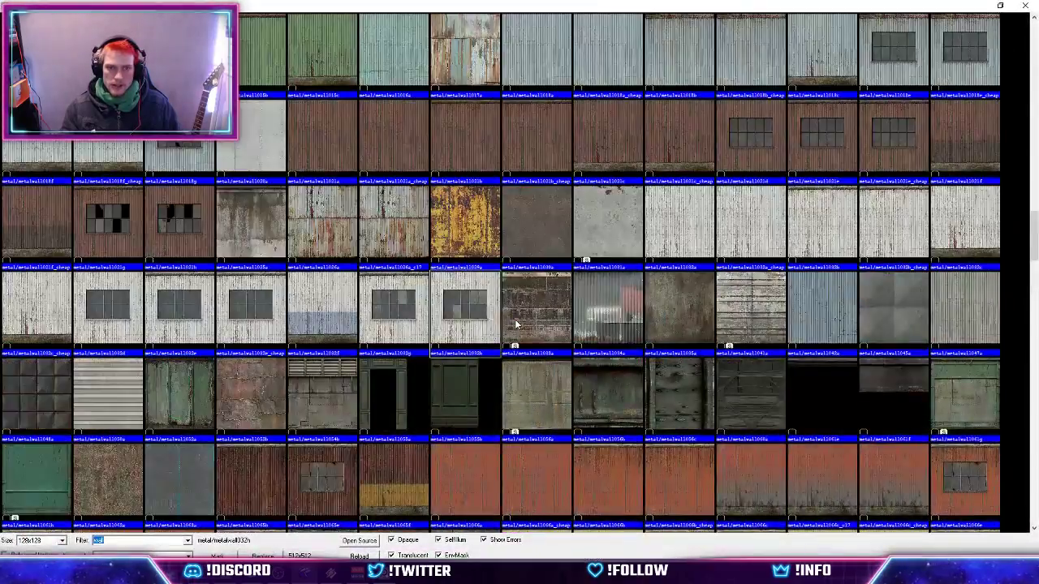
{"action": "scroll", "coordinate": [515, 319], "scroll_direction": "up", "scroll_amount": 15}
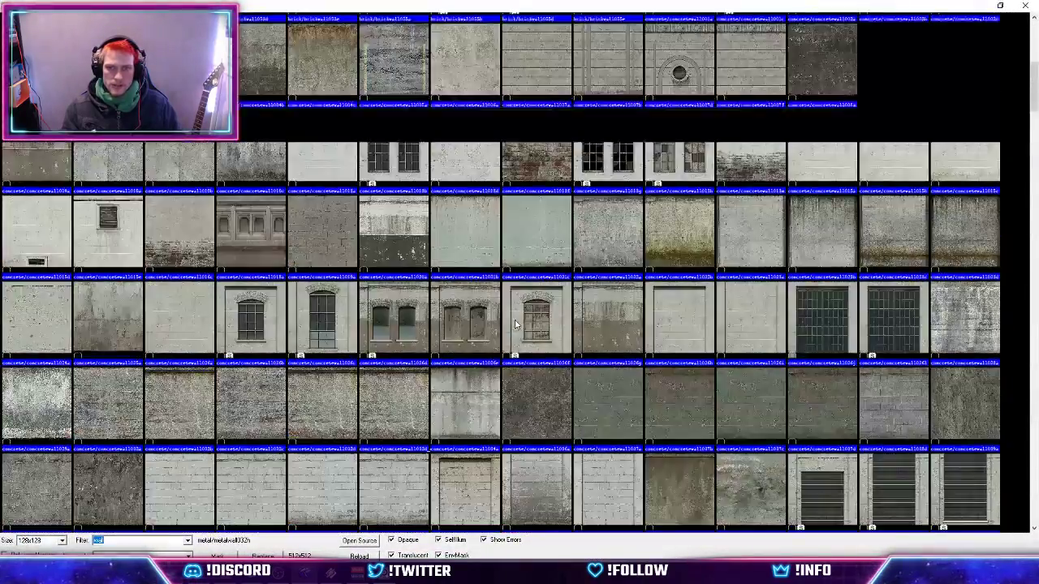
{"action": "scroll", "coordinate": [654, 285], "scroll_direction": "up", "scroll_amount": 5}
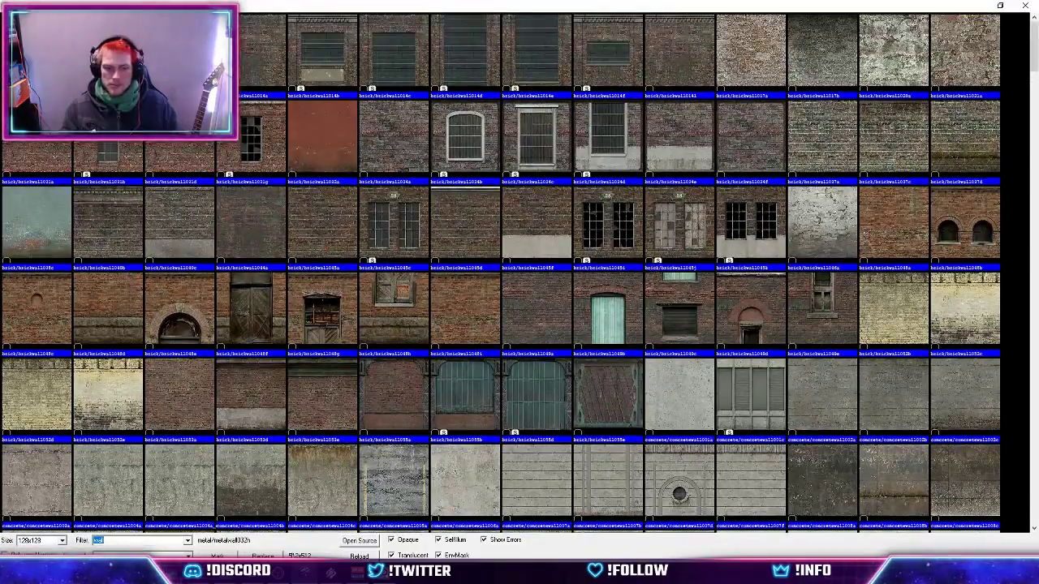
{"action": "left_click", "coordinate": [386, 576]}
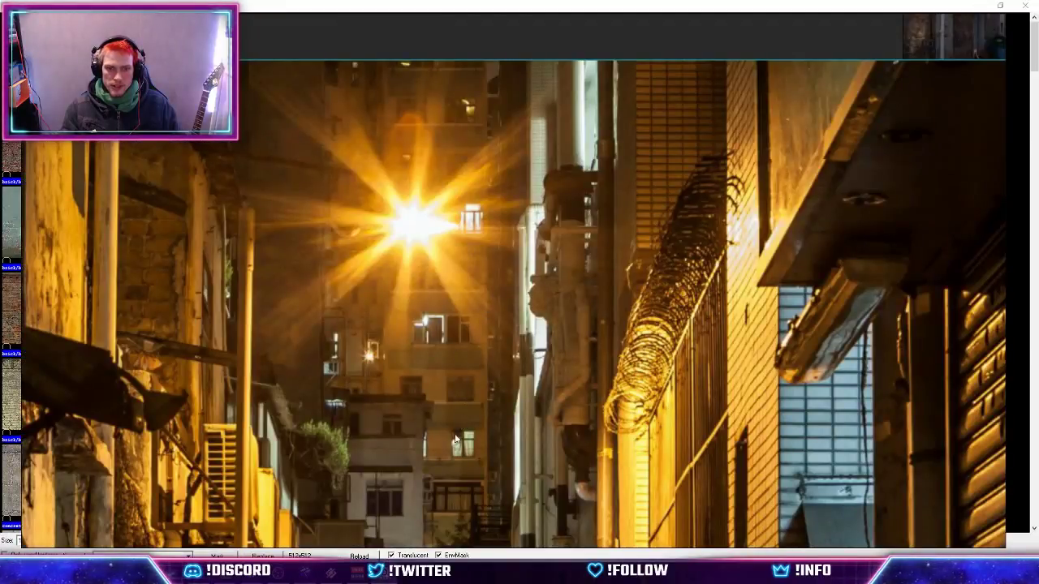
{"action": "left_click", "coordinate": [385, 576]}
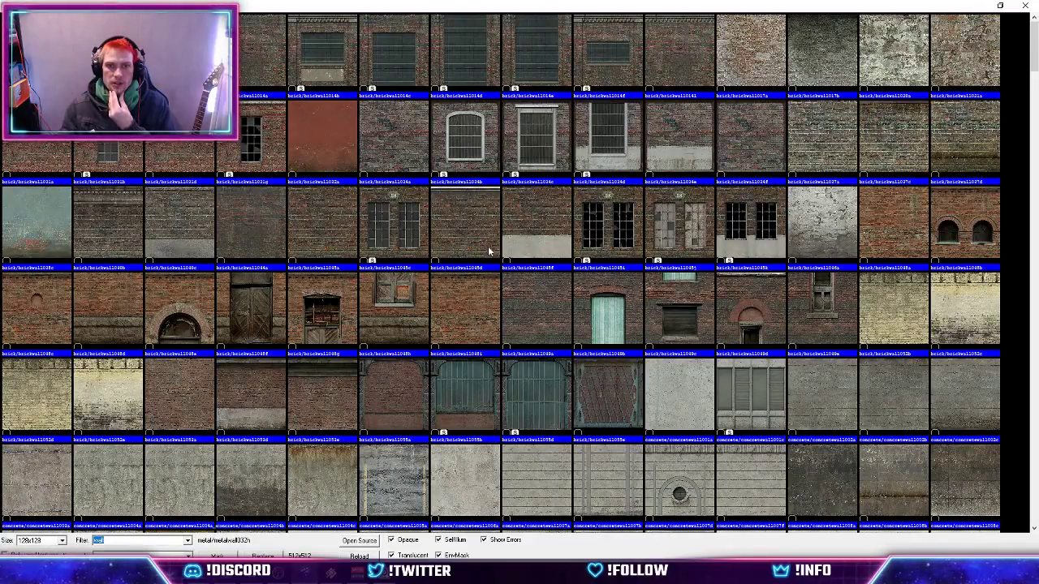
{"action": "scroll", "coordinate": [446, 288], "scroll_direction": "down", "scroll_amount": 3}
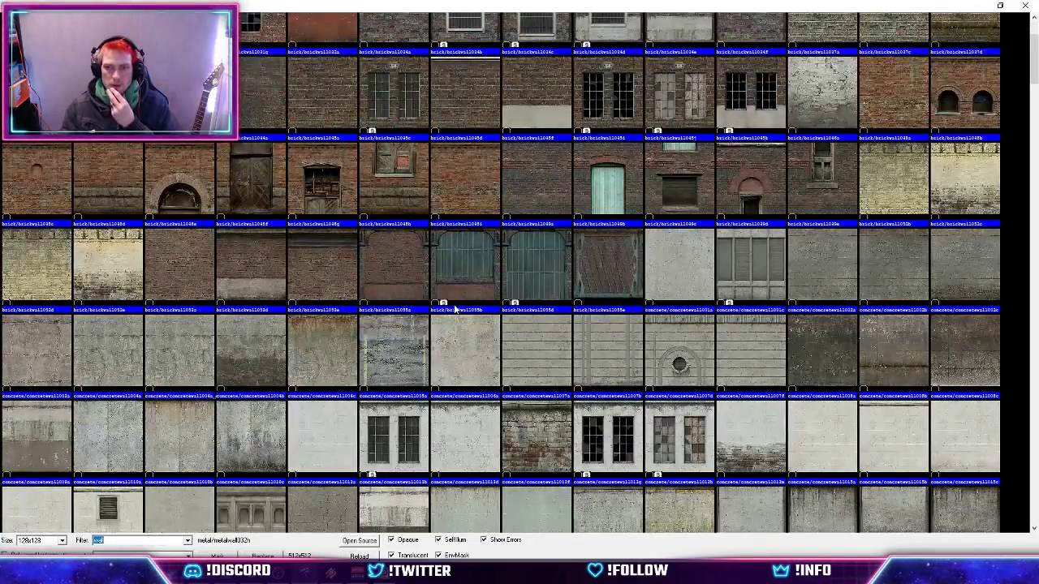
{"action": "double_click", "coordinate": [753, 271]}
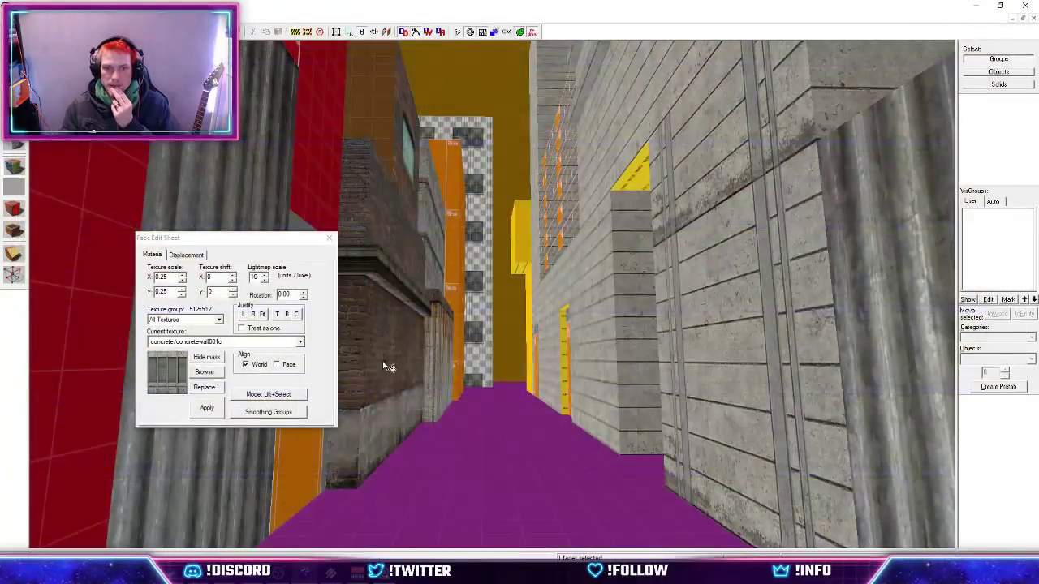
{"action": "left_click", "coordinate": [218, 411]}
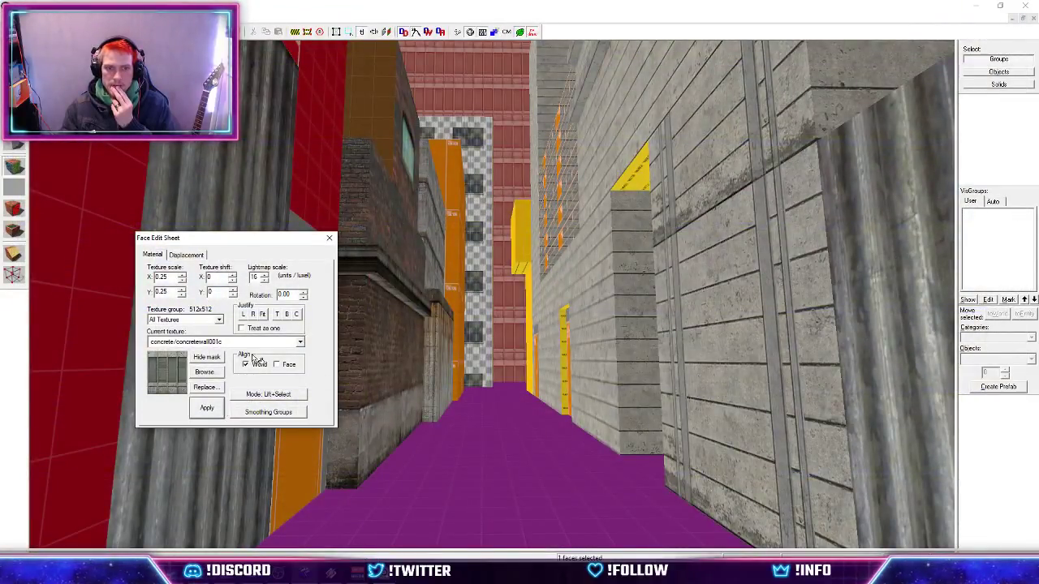
{"action": "left_click", "coordinate": [254, 315]}
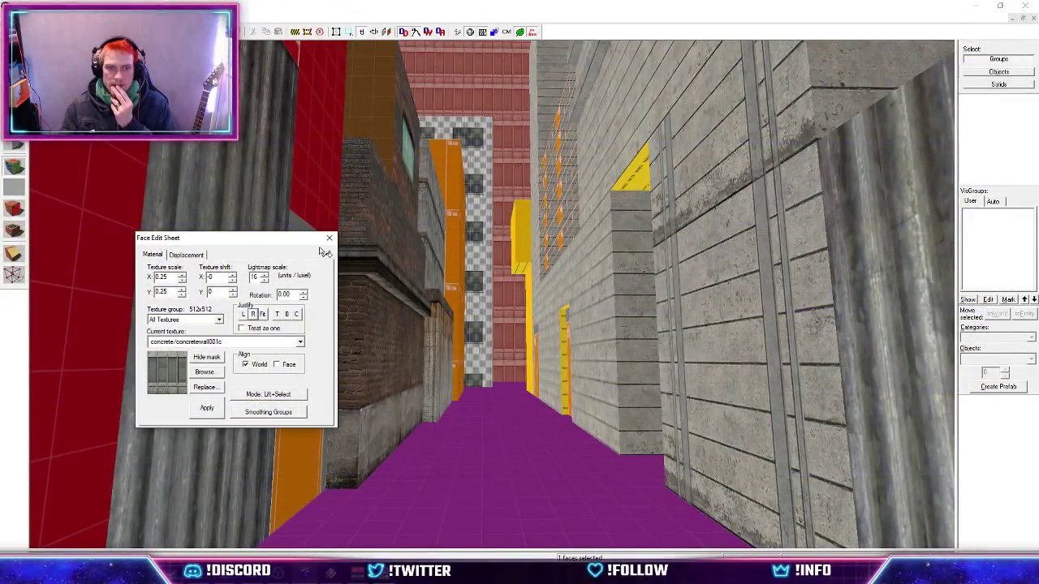
{"action": "left_click", "coordinate": [328, 239]}
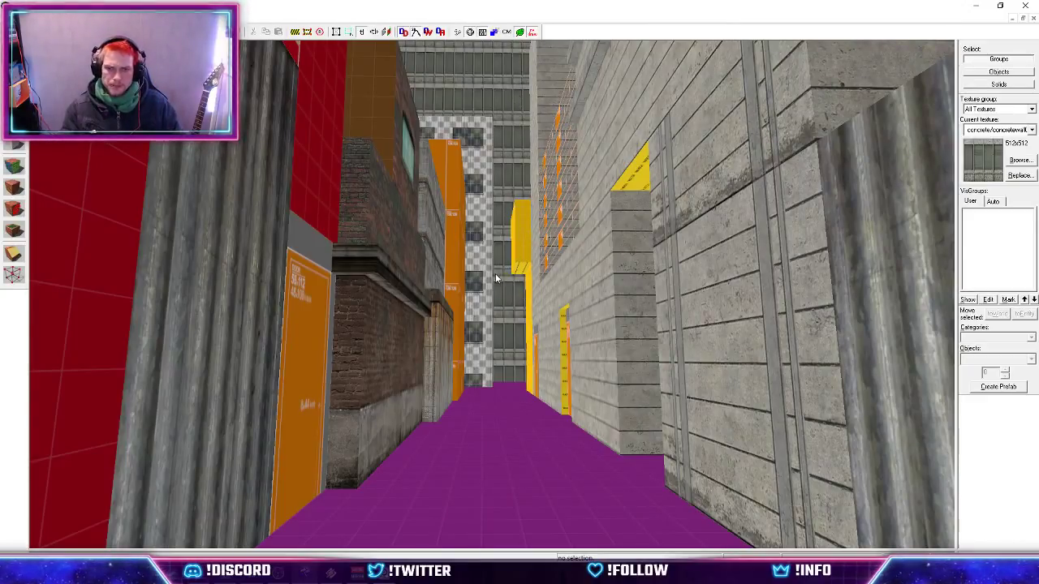
Compare the alley with the reference photo's background buildings, side walls and ground clutter, and view the block-out from above.
{"action": "key", "text": "z"}
{"action": "key", "text": "s"}
{"action": "key", "text": "w"}
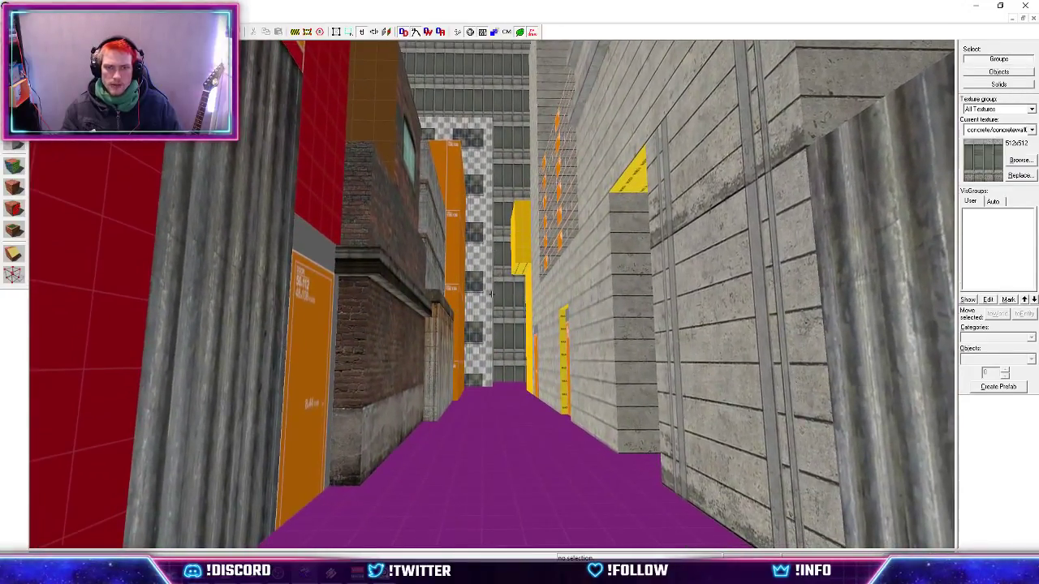
{"action": "key", "text": "z"}
{"action": "left_click", "coordinate": [384, 578]}
{"action": "scroll", "coordinate": [469, 313], "scroll_direction": "down", "scroll_amount": 3}
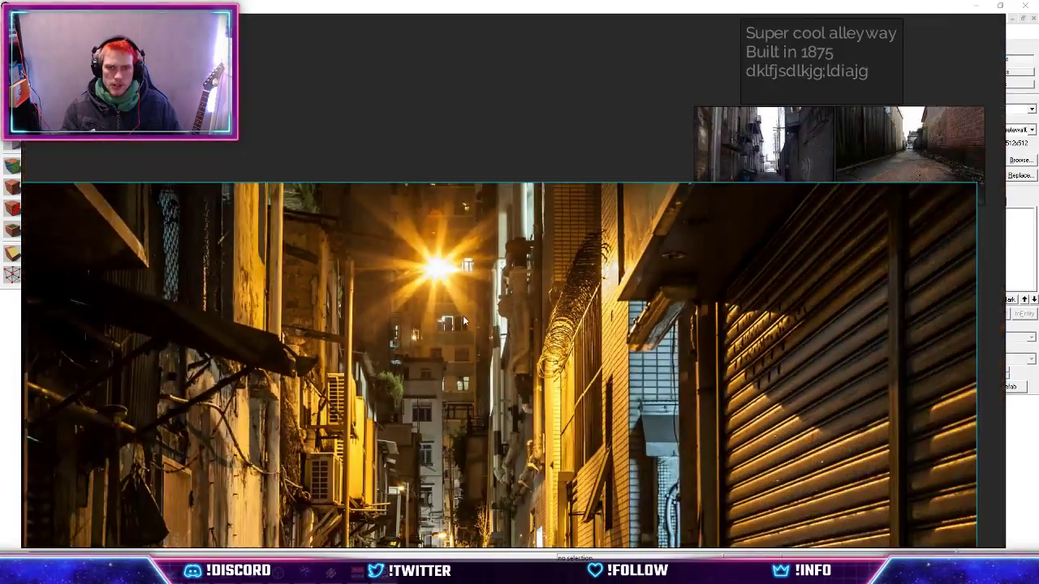
{"action": "scroll", "coordinate": [471, 316], "scroll_direction": "up", "scroll_amount": 1}
{"action": "middle_click_drag", "start_coordinate": [474, 427], "coordinate": [509, 115]}
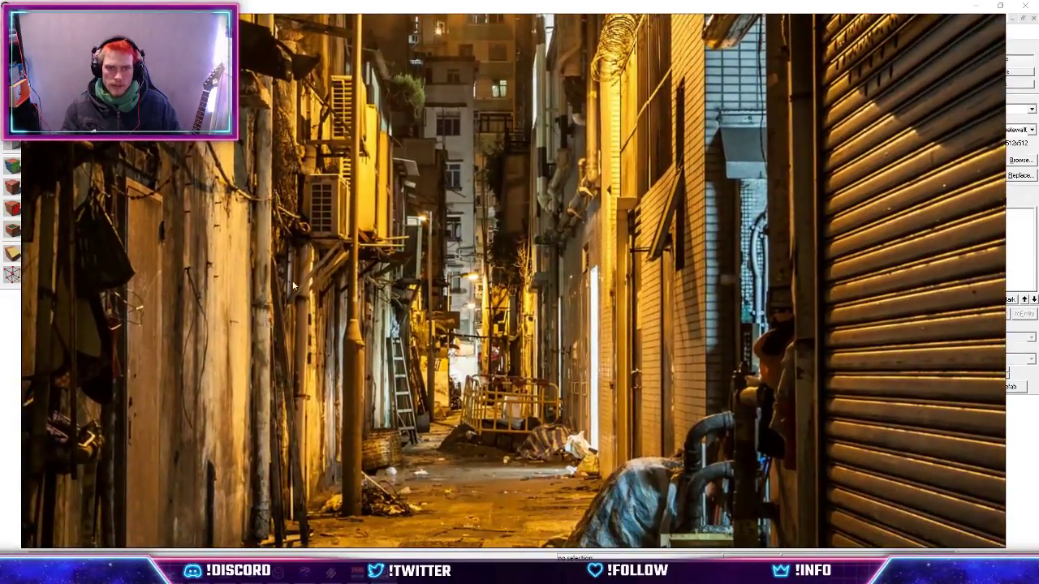
{"action": "middle_click_drag", "start_coordinate": [577, 247], "coordinate": [830, 64]}
{"action": "middle_click_drag", "start_coordinate": [742, 335], "coordinate": [566, 352]}
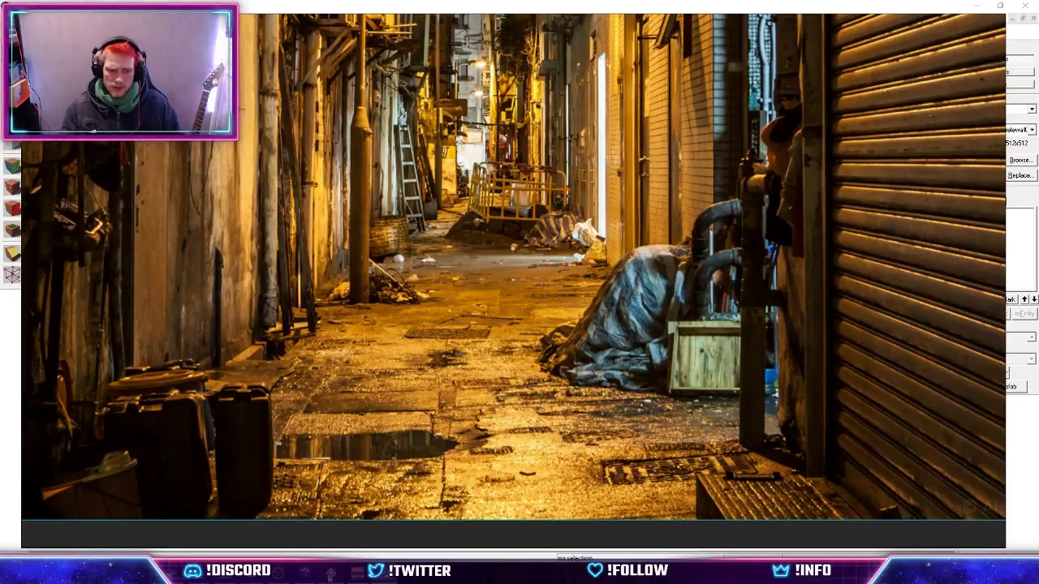
{"action": "left_click", "coordinate": [329, 578]}
{"action": "key", "text": "z"}
{"action": "key", "text": "s"}
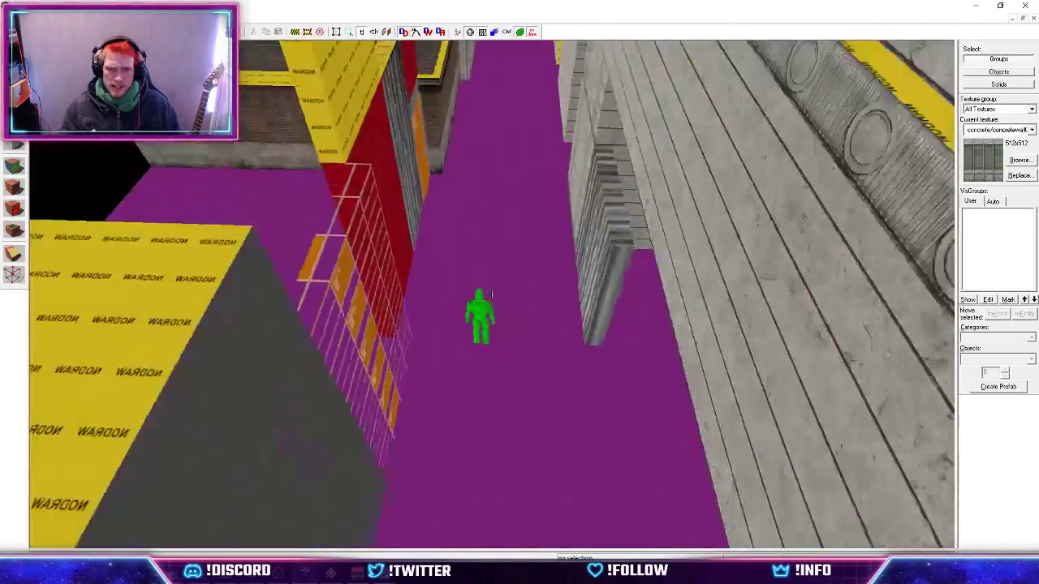
Shorten the purple ground brush to 800 units deep so it only extends beneath the alley and its buildings.
{"action": "key", "text": "s"}
{"action": "key", "text": "z"}
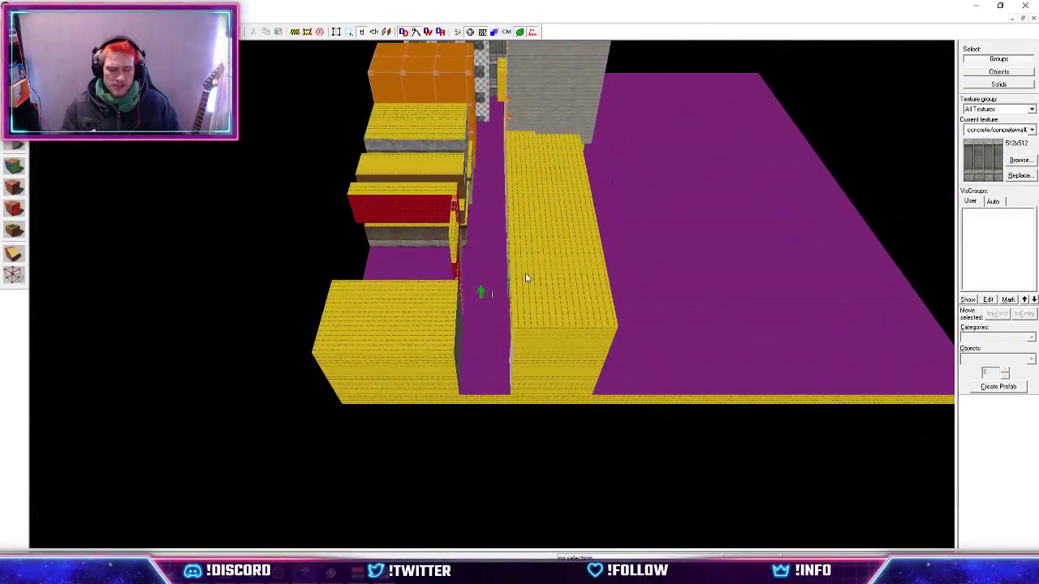
{"action": "key", "text": "shift+a"}
{"action": "key", "text": "shift+z"}
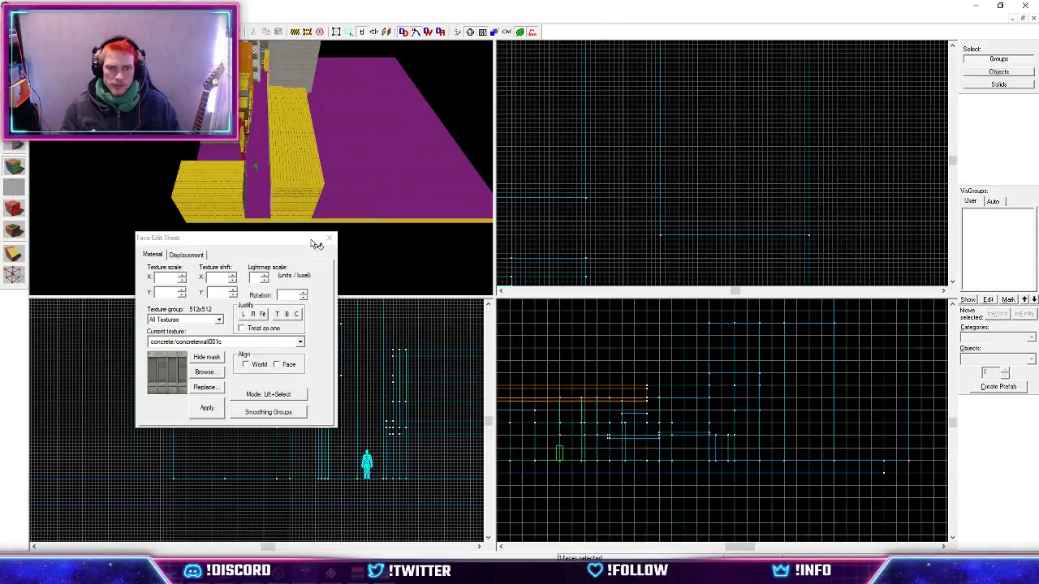
{"action": "left_click", "coordinate": [329, 238]}
{"action": "left_click", "coordinate": [388, 176]}
{"action": "scroll", "coordinate": [674, 158], "scroll_direction": "down", "scroll_amount": 13}
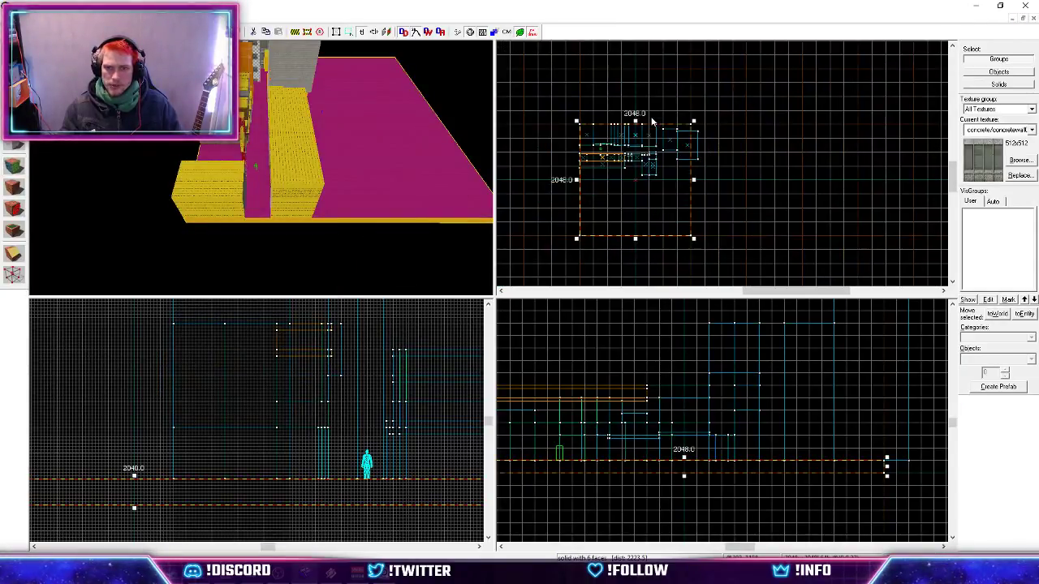
{"action": "left_click_drag", "start_coordinate": [637, 239], "coordinate": [639, 156]}
Lower the top of the ground brush so that it is 56 units thick.
{"action": "scroll", "coordinate": [641, 177], "scroll_direction": "up", "scroll_amount": 4}
{"action": "key", "text": "z"}
{"action": "key", "text": "w"}
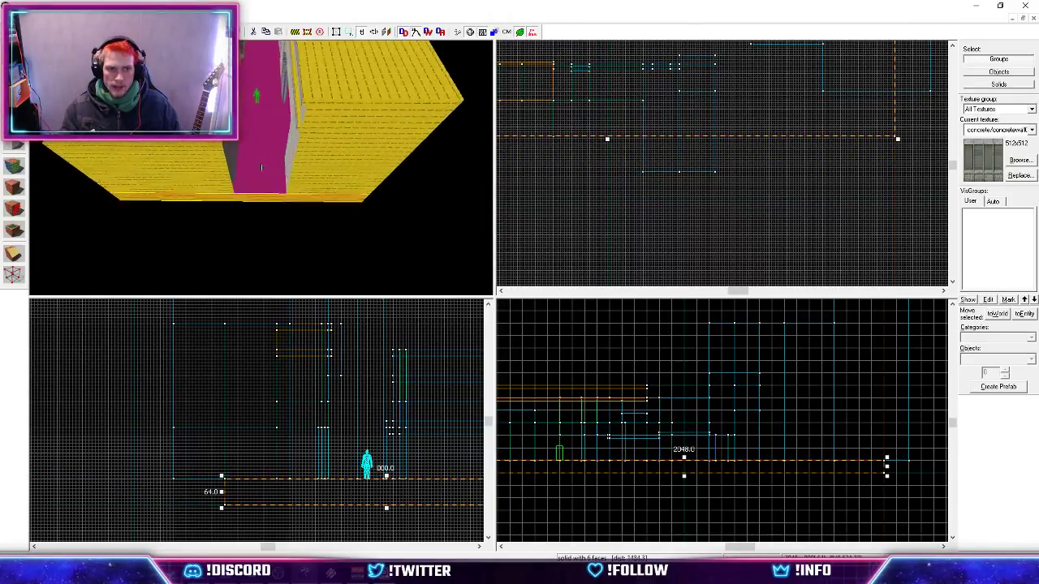
{"action": "key", "text": "w"}
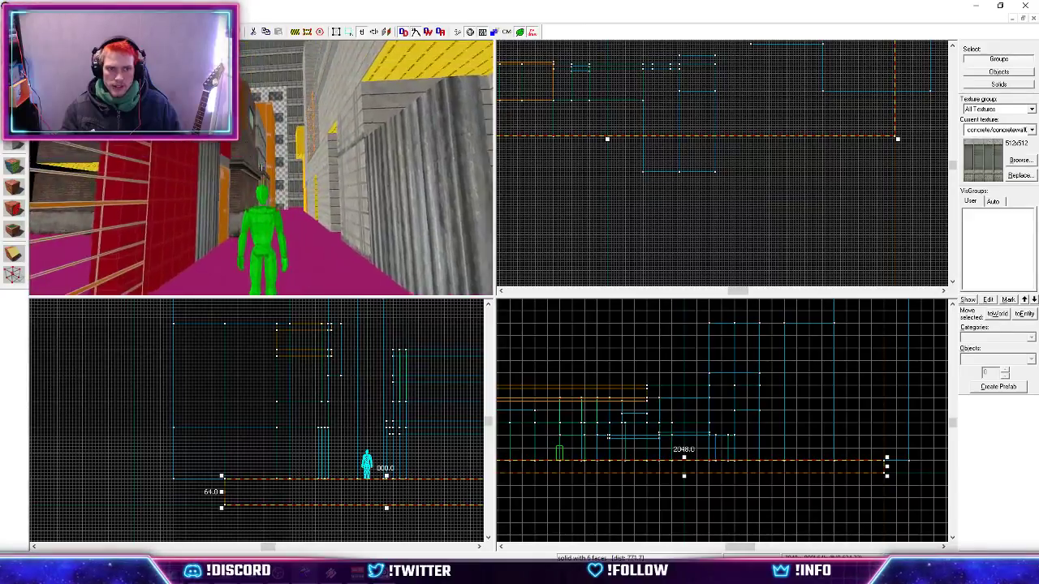
{"action": "key", "text": "w"}
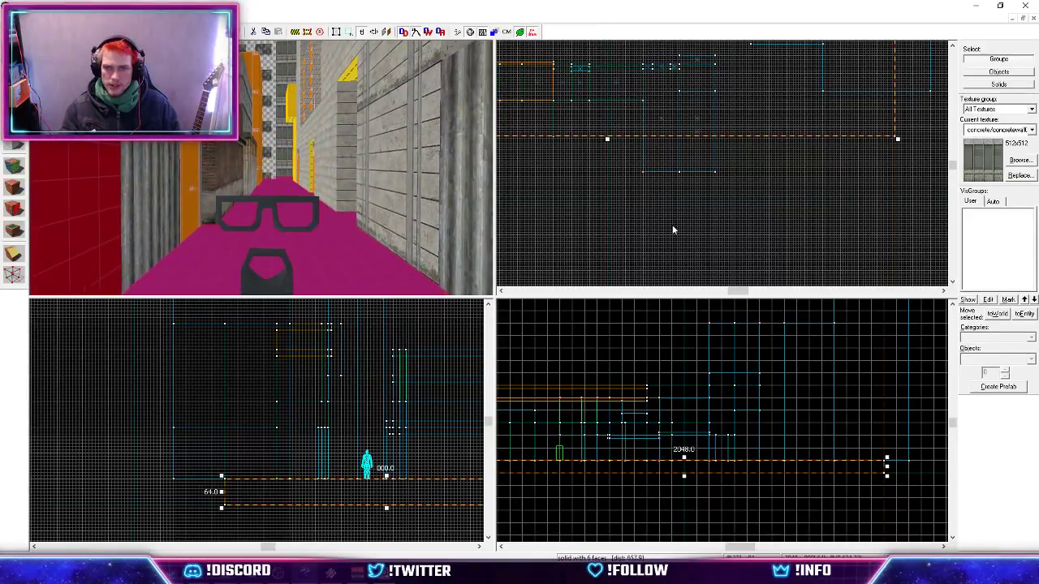
{"action": "scroll", "coordinate": [672, 229], "scroll_direction": "down", "scroll_amount": 5}
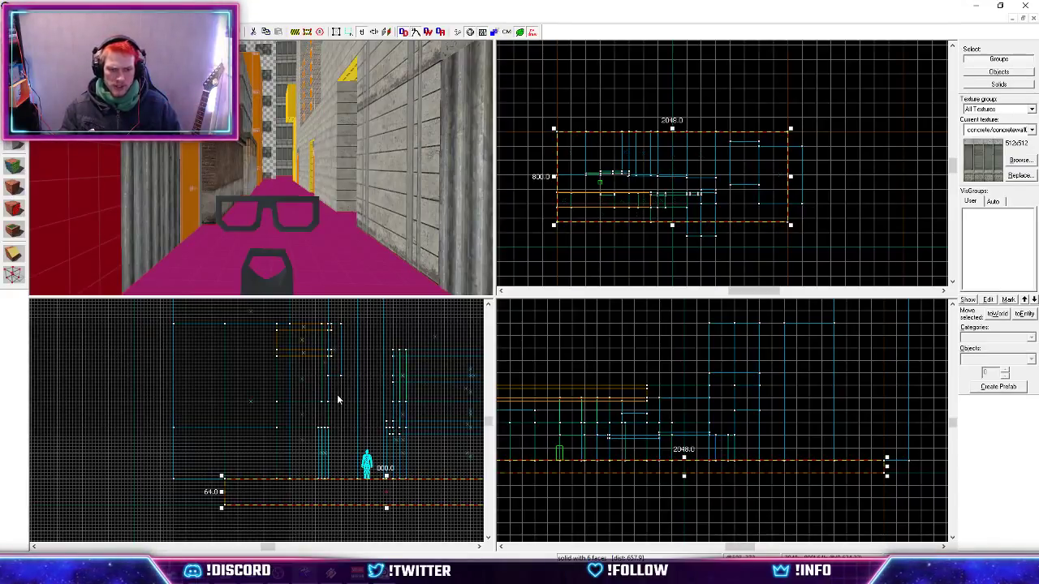
{"action": "scroll", "coordinate": [382, 436], "scroll_direction": "up", "scroll_amount": 4}
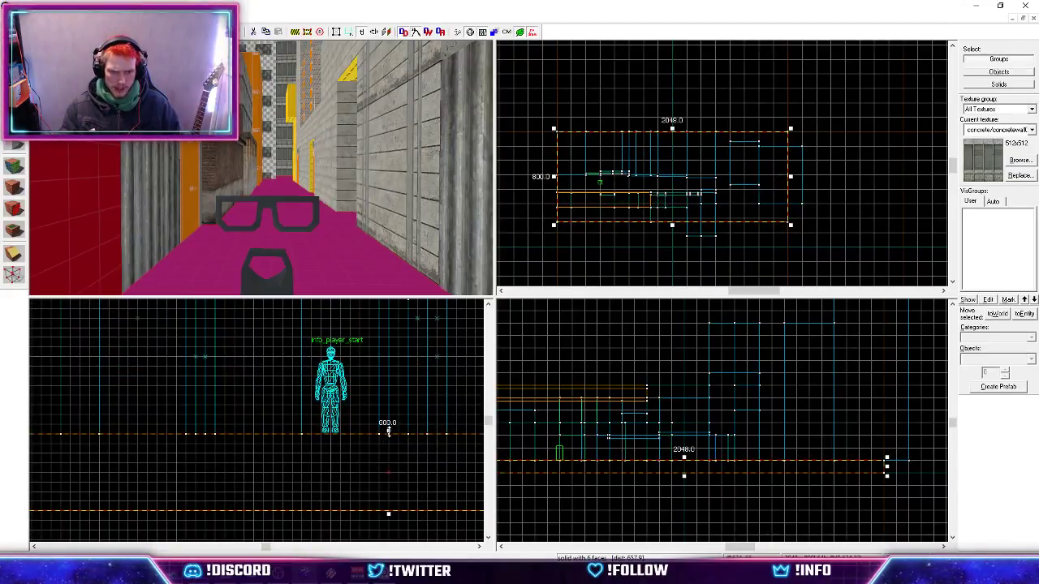
{"action": "left_click_drag", "start_coordinate": [388, 432], "coordinate": [367, 451]}
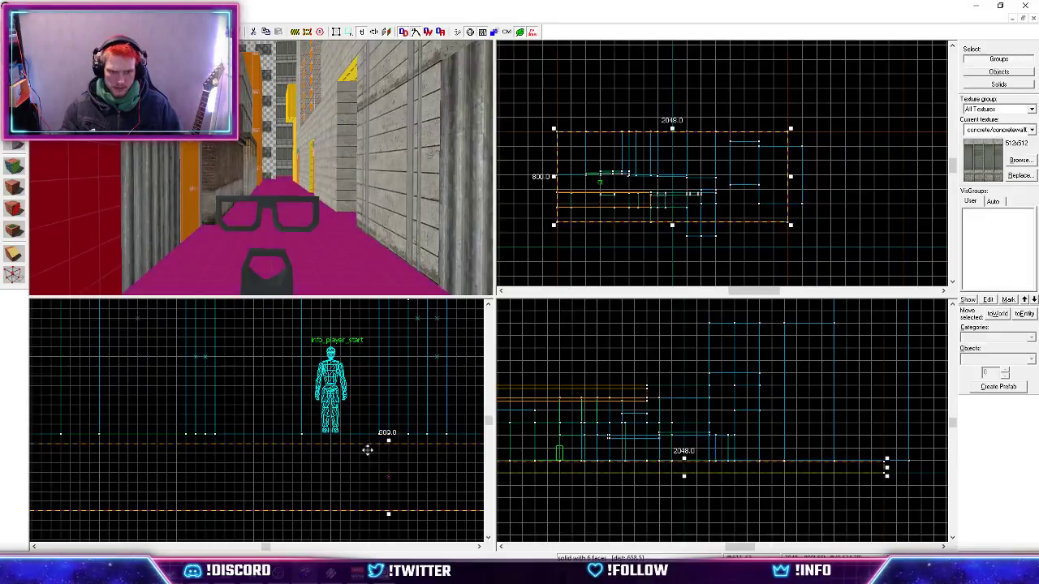
Replace the ground brush's purple texture with the tools/toolsnodraw texture used on the surrounding buildings.
{"action": "key", "text": "shift+a"}
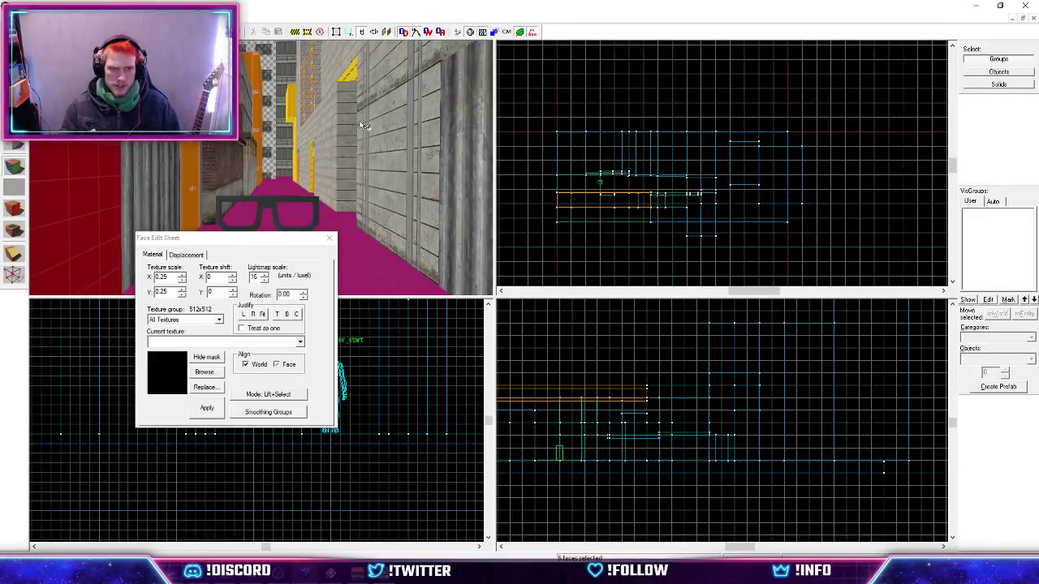
{"action": "left_click", "coordinate": [347, 70]}
{"action": "right_click", "coordinate": [364, 248]}
{"action": "left_click", "coordinate": [331, 239]}
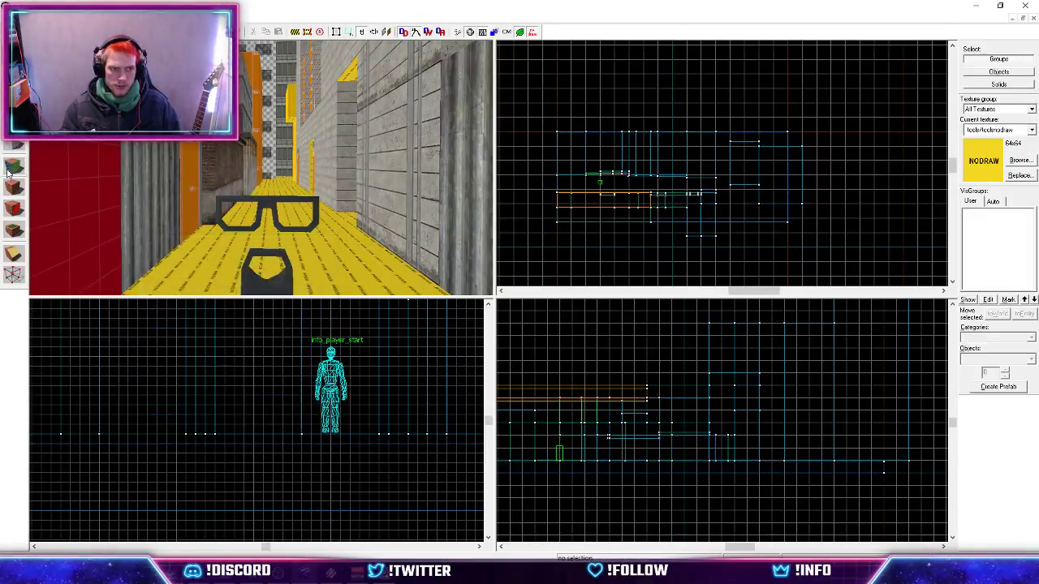
Outline a new block of 632 by 160 units over the near end of the alley ground.
{"action": "left_click", "coordinate": [11, 145]}
{"action": "scroll", "coordinate": [572, 199], "scroll_direction": "up", "scroll_amount": 3}
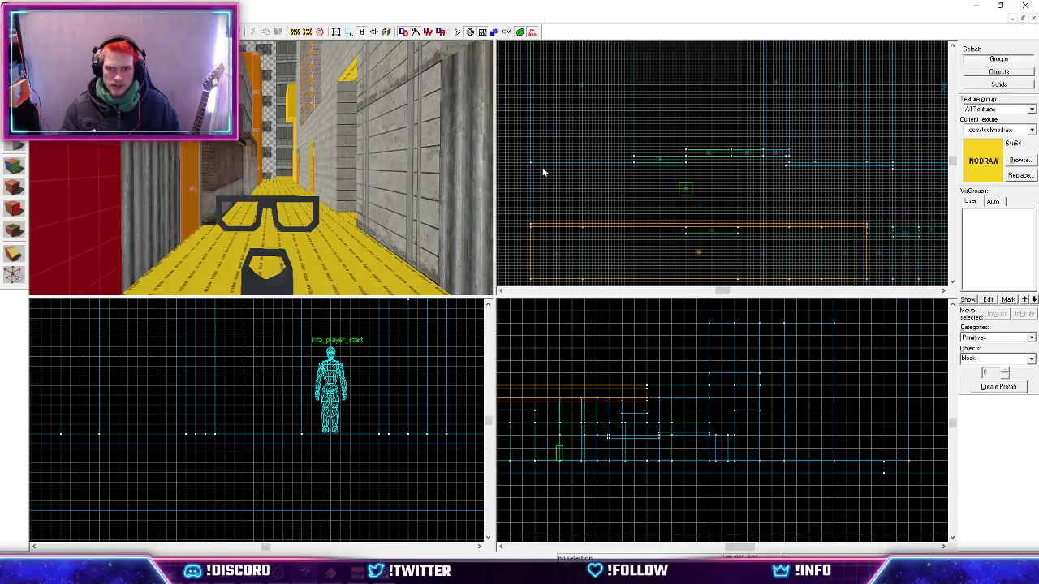
{"action": "left_click_drag", "start_coordinate": [530, 163], "coordinate": [786, 231]}
{"action": "scroll", "coordinate": [661, 167], "scroll_direction": "up", "scroll_amount": 3}
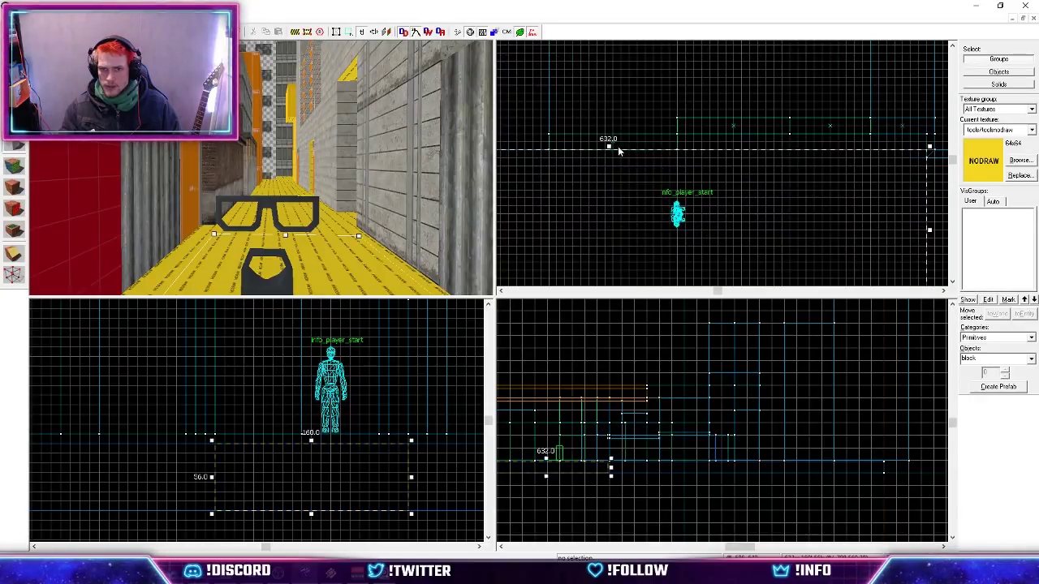
{"action": "key", "text": "z"}
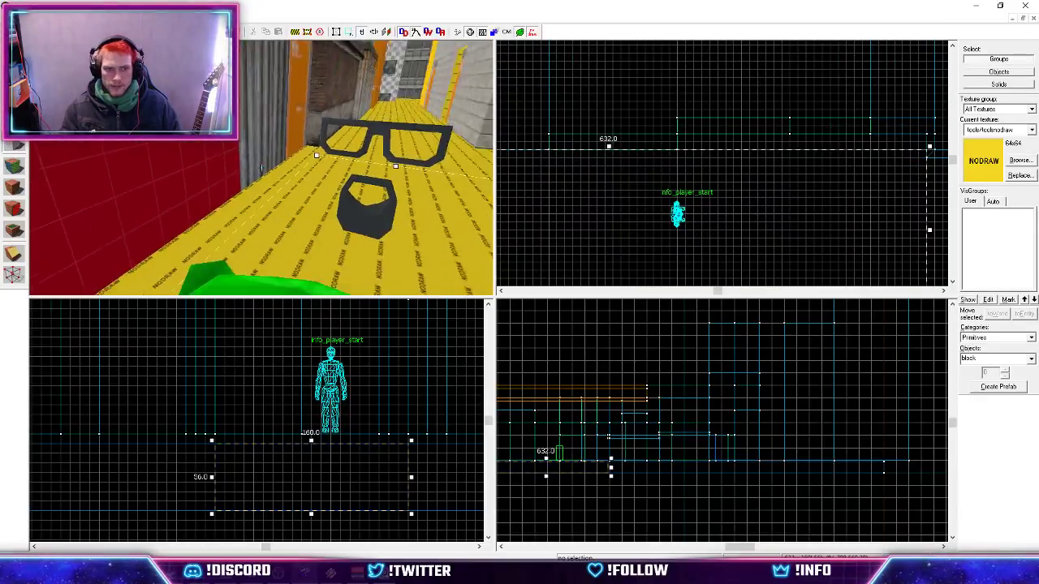
{"action": "key", "text": "z"}
Make the new block an 8-unit-thick slab lying on top of the lowered ground, and create it.
{"action": "left_click_drag", "start_coordinate": [285, 472], "coordinate": [286, 461]}
{"action": "left_click_drag", "start_coordinate": [311, 505], "coordinate": [319, 452]}
{"action": "key", "text": "w"}
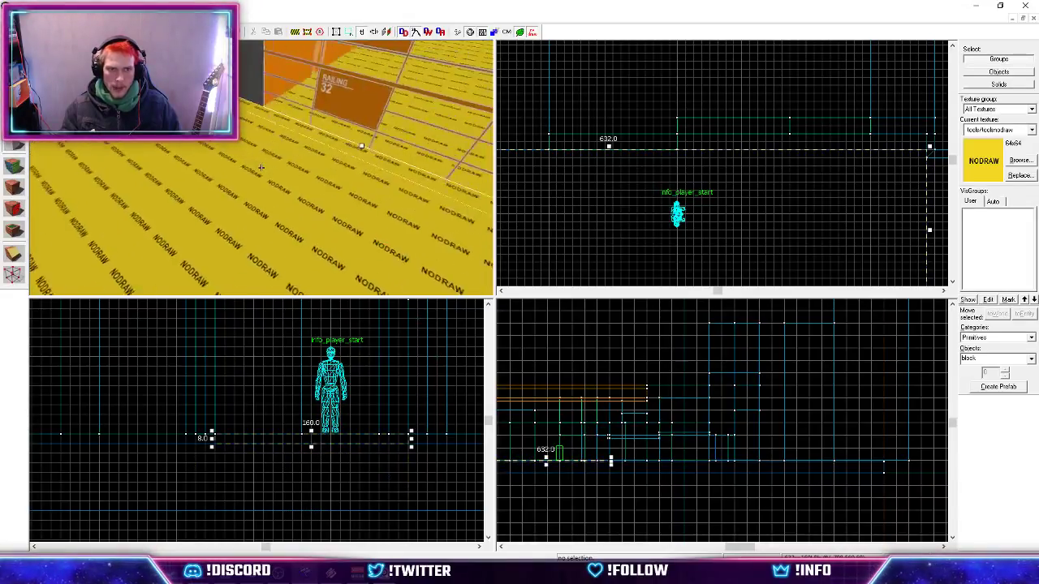
{"action": "key", "text": "Right"}
{"action": "key", "text": "Right"}
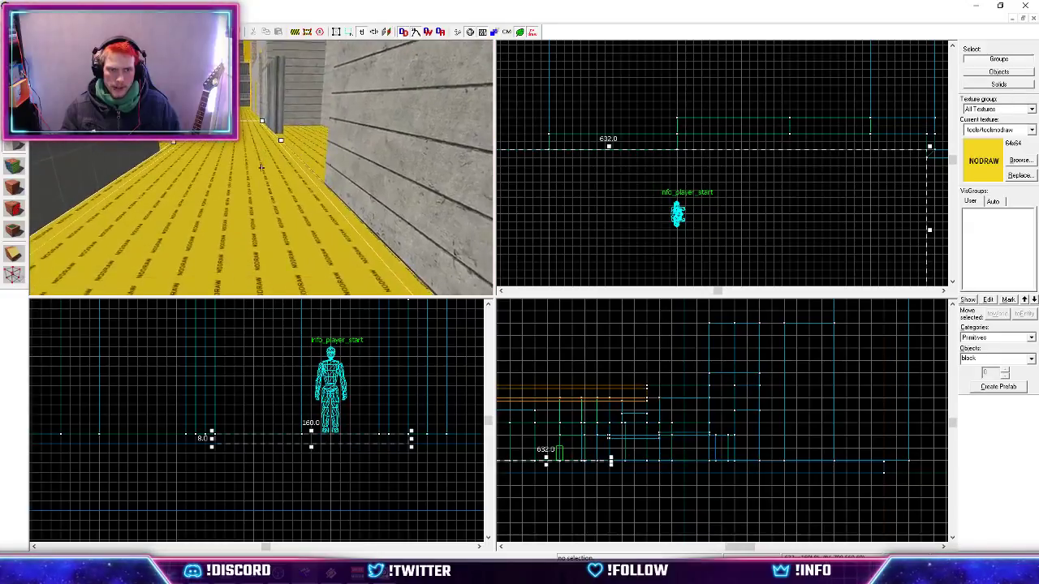
{"action": "key", "text": "Return"}
Find a texture with the filter "floor" and apply concrete/concretefloor010b to the slab's top face.
{"action": "key", "text": "shift+a"}
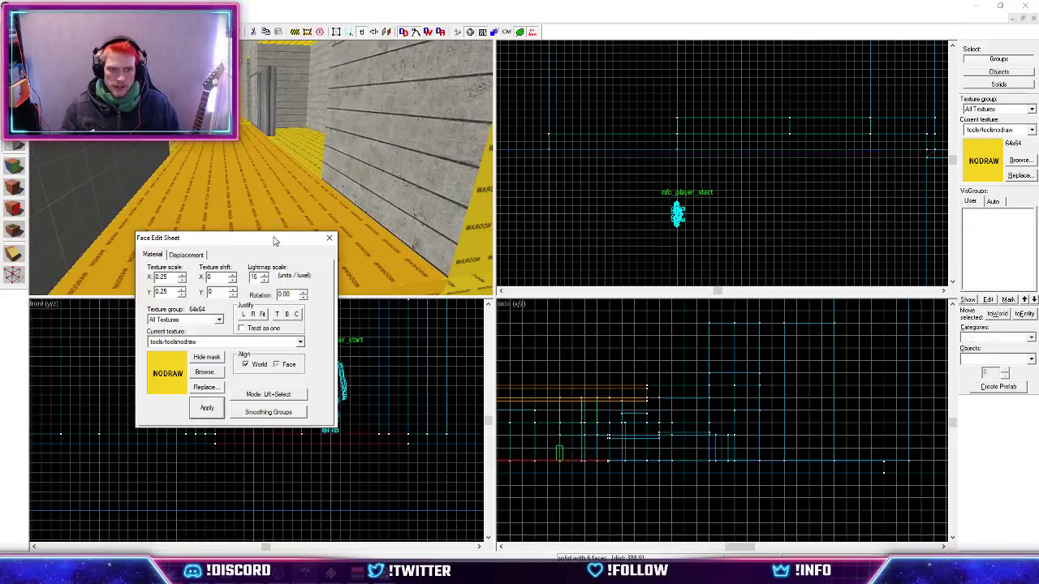
{"action": "left_click", "coordinate": [207, 372]}
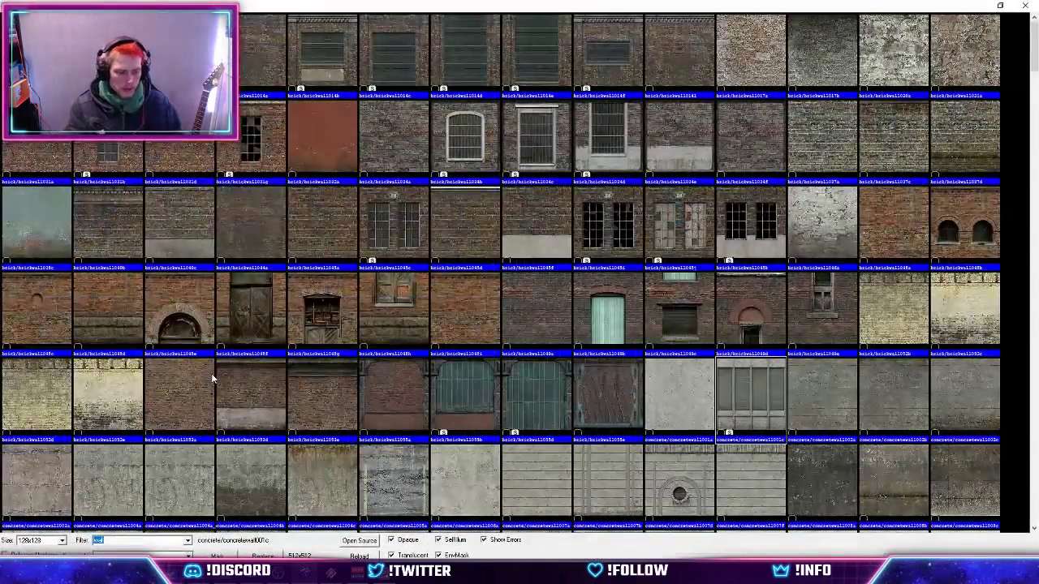
{"action": "type", "text": "floor"}
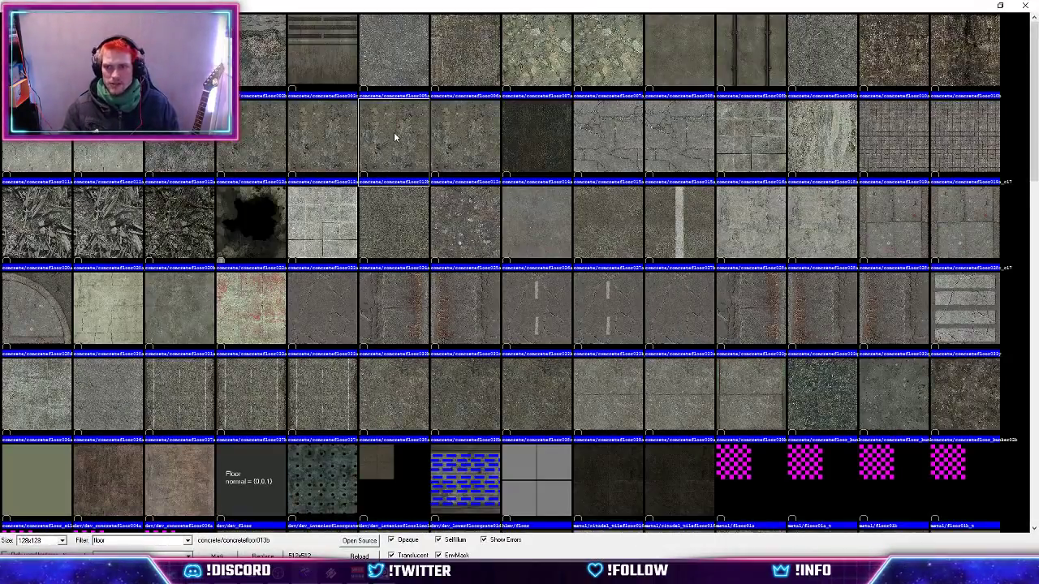
{"action": "double_click", "coordinate": [944, 57]}
{"action": "key", "text": "z"}
{"action": "key", "text": "w"}
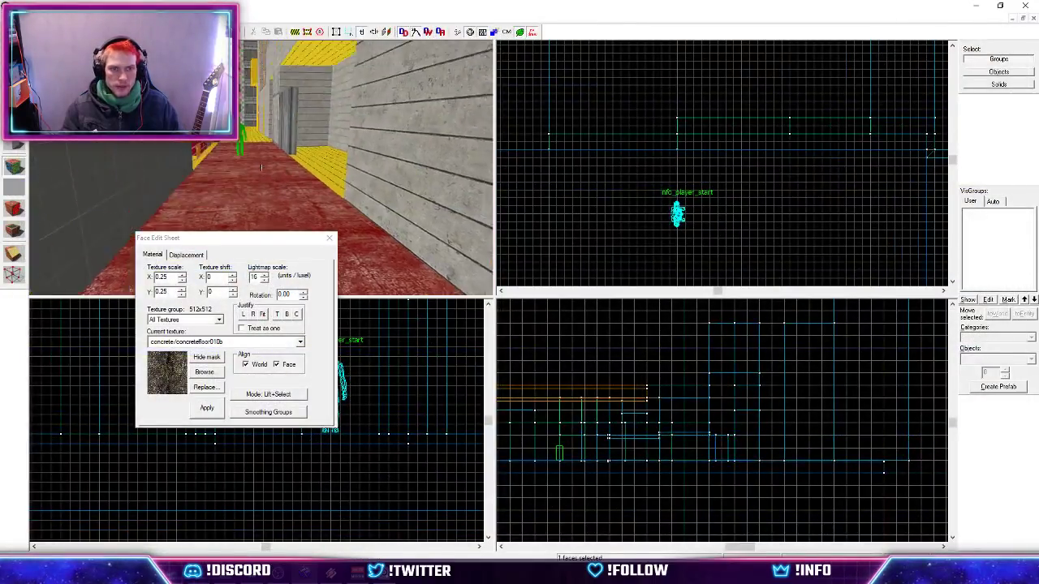
Rotate the slab's floor texture to 90 degrees and justify it to the edges of the face.
{"action": "key", "text": "z"}
{"action": "double_click", "coordinate": [284, 294]}
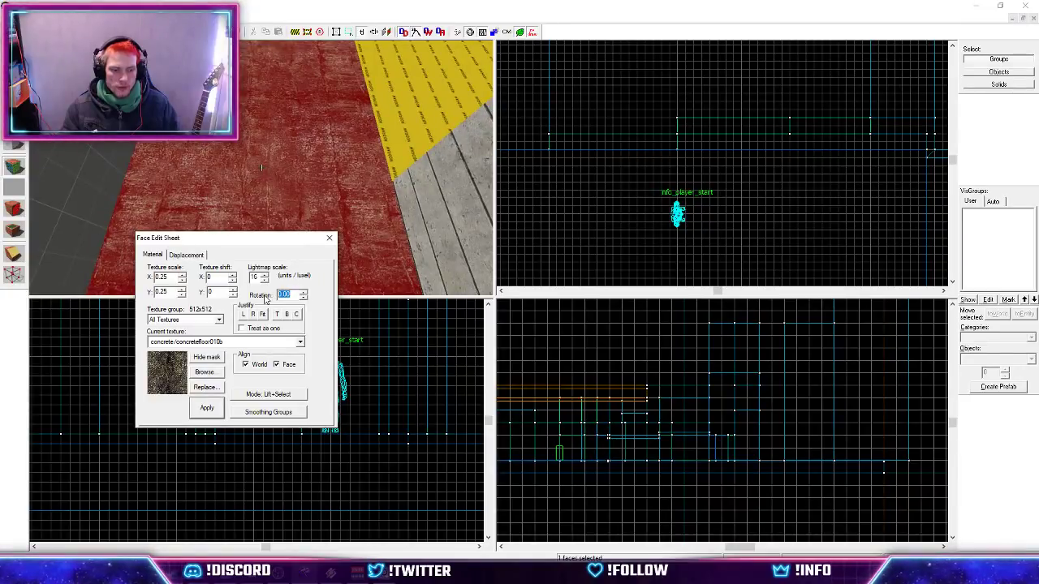
{"action": "type", "text": "90"}
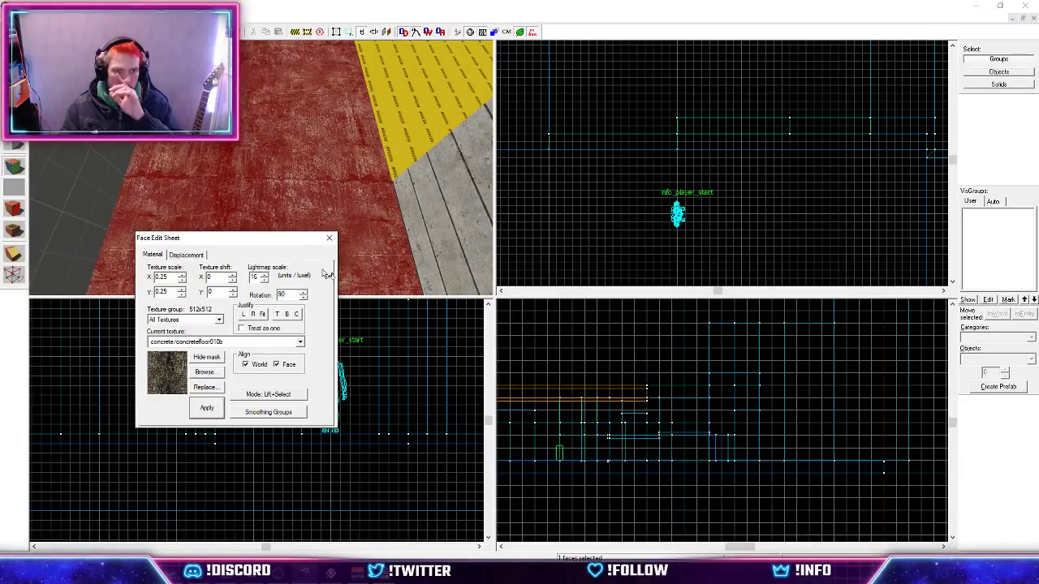
{"action": "left_click", "coordinate": [252, 314]}
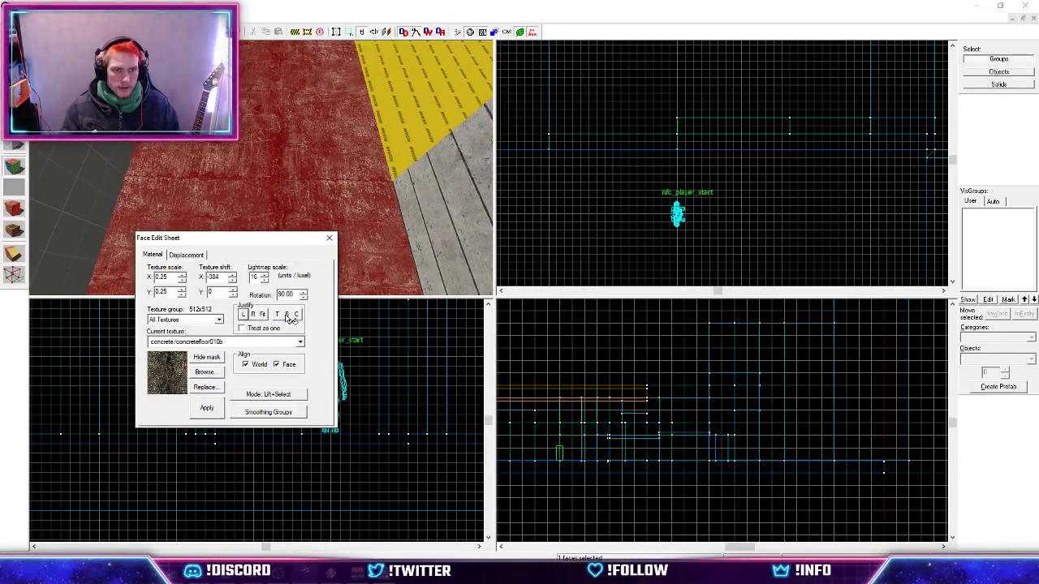
{"action": "left_click", "coordinate": [286, 315]}
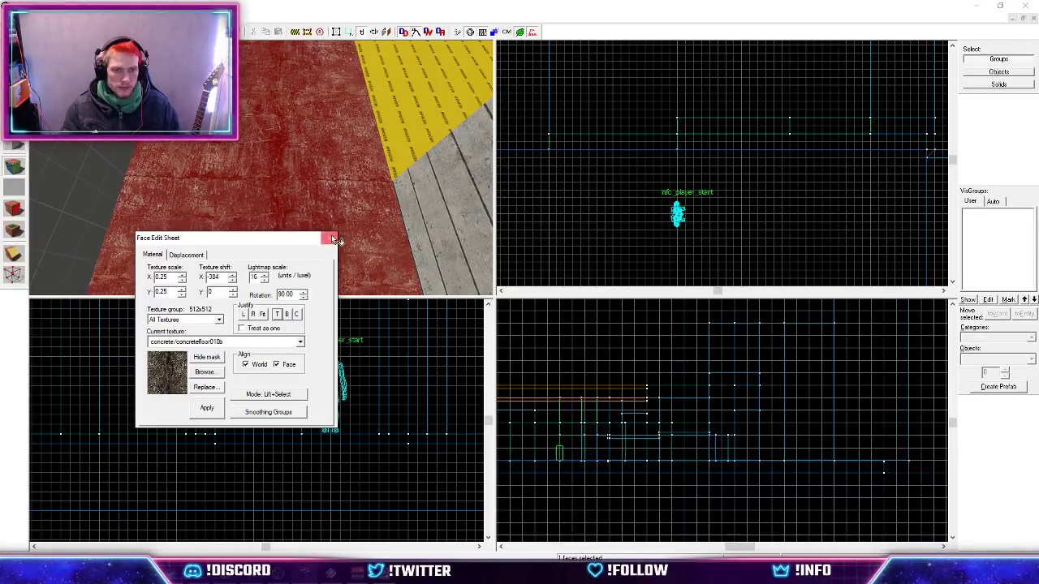
{"action": "left_click", "coordinate": [329, 238]}
Copy the floor slab sideways and trim the copy to a 248 by 16 unit strip beside the red wall.
{"action": "key", "text": "w"}
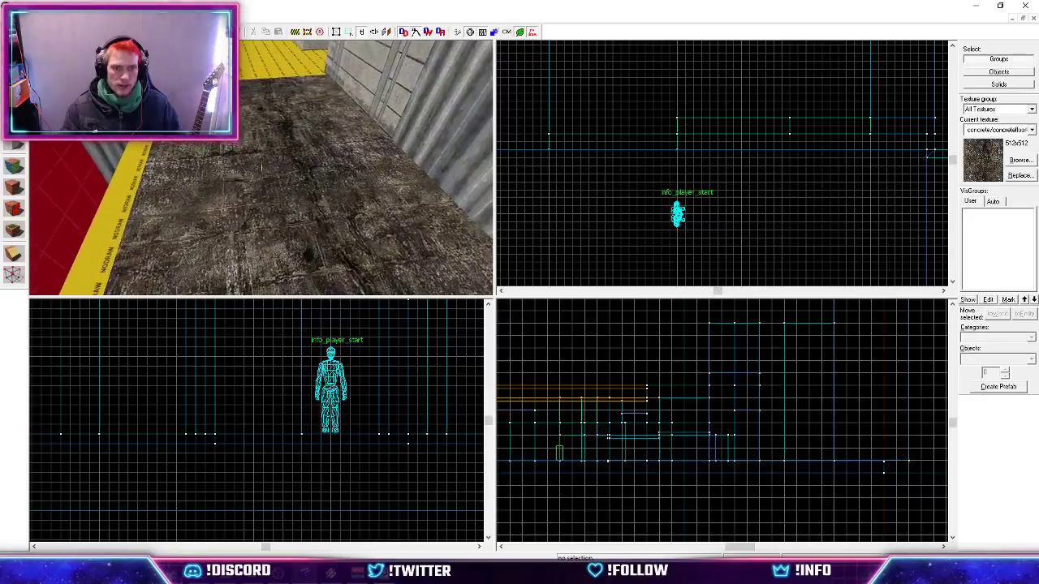
{"action": "key", "text": "z"}
{"action": "left_click", "coordinate": [278, 209]}
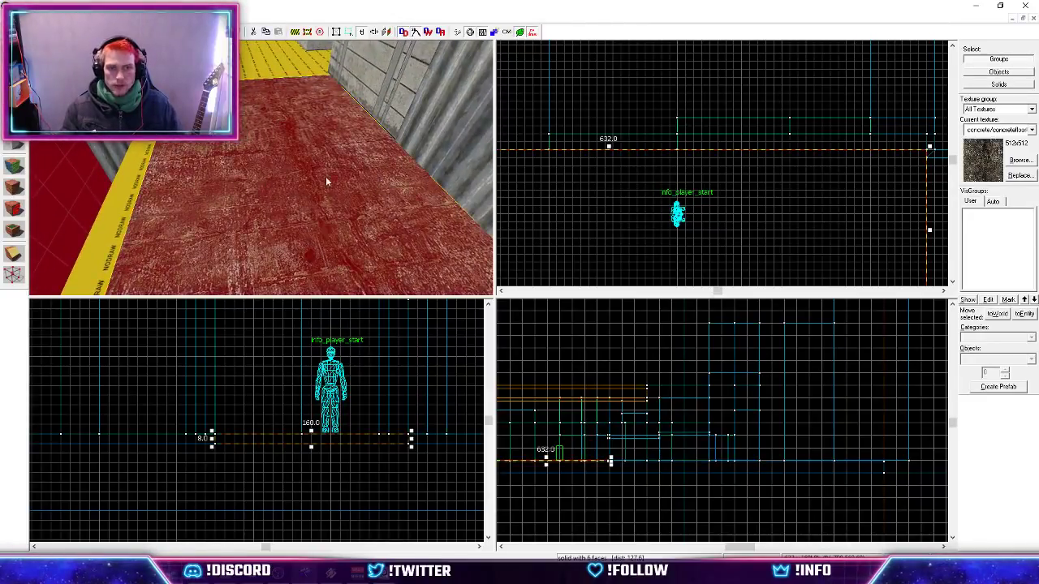
{"action": "scroll", "coordinate": [801, 199], "scroll_direction": "up", "scroll_amount": 2}
{"action": "scroll", "coordinate": [801, 199], "scroll_direction": "down", "scroll_amount": 1}
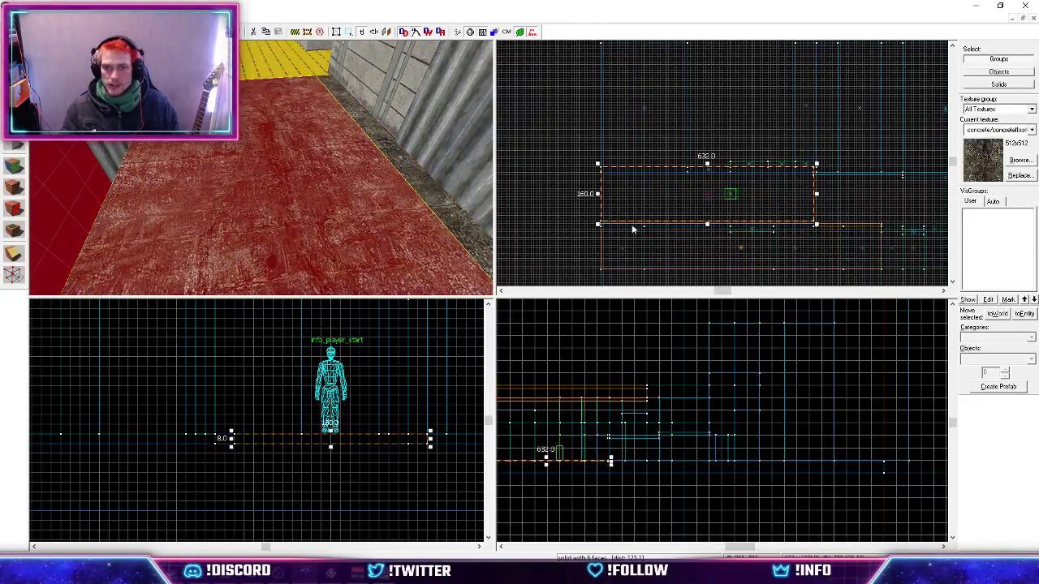
{"action": "left_click", "coordinate": [696, 172]}
{"action": "scroll", "coordinate": [733, 177], "scroll_direction": "up", "scroll_amount": 3}
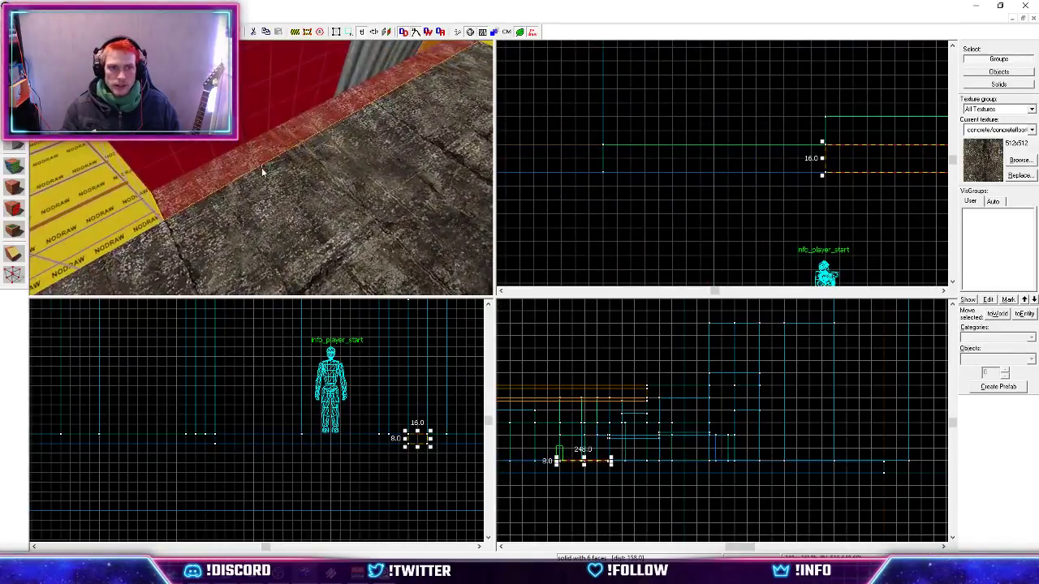
Apply the concrete/concretefloor010a texture to the top face of the narrow strip along the red wall.
{"action": "key", "text": "shift+a"}
{"action": "left_click", "coordinate": [410, 96]}
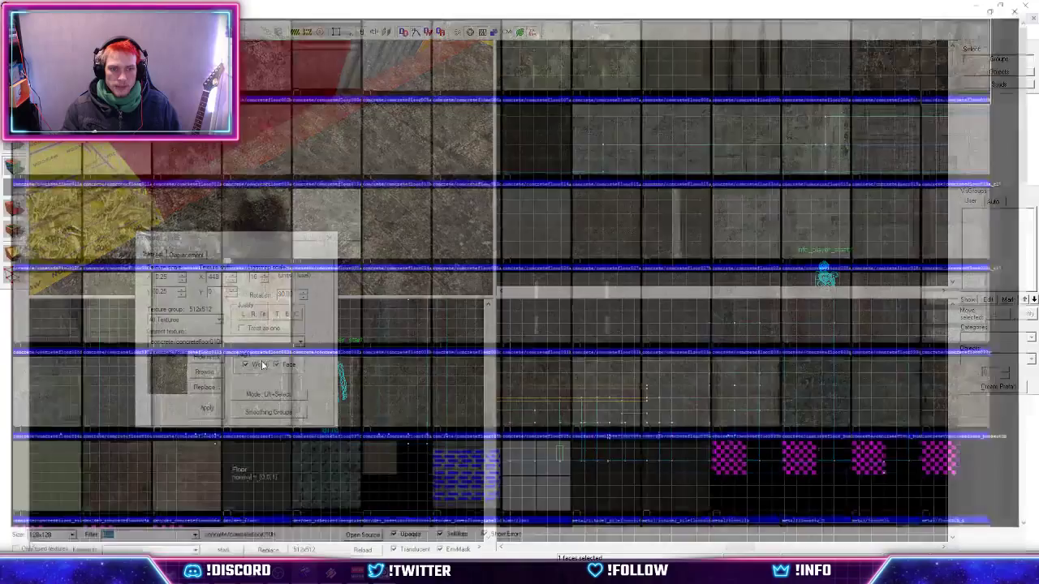
{"action": "left_click", "coordinate": [204, 372]}
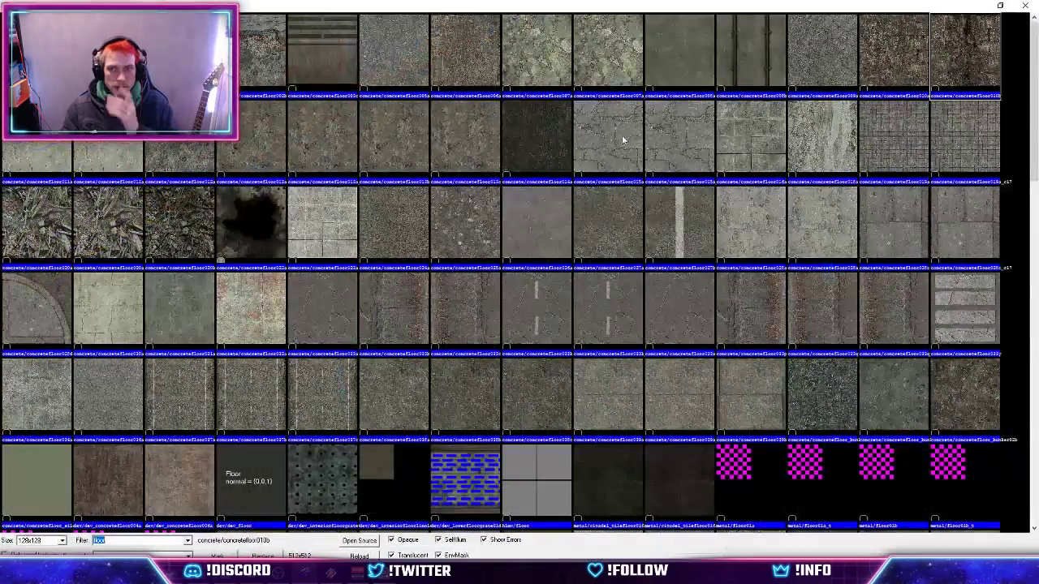
{"action": "double_click", "coordinate": [885, 78]}
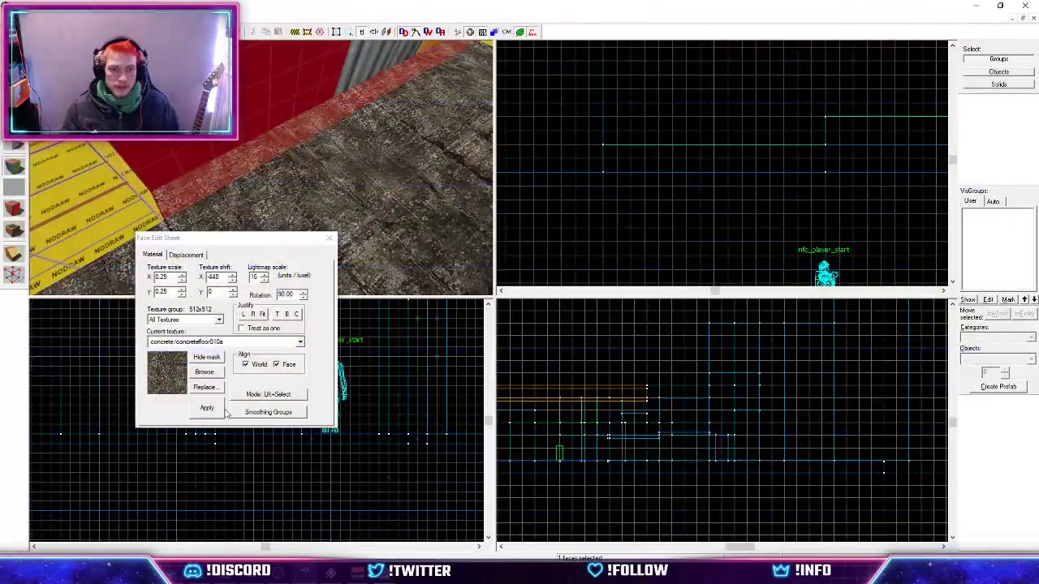
{"action": "left_click", "coordinate": [209, 407]}
{"action": "left_click", "coordinate": [329, 238]}
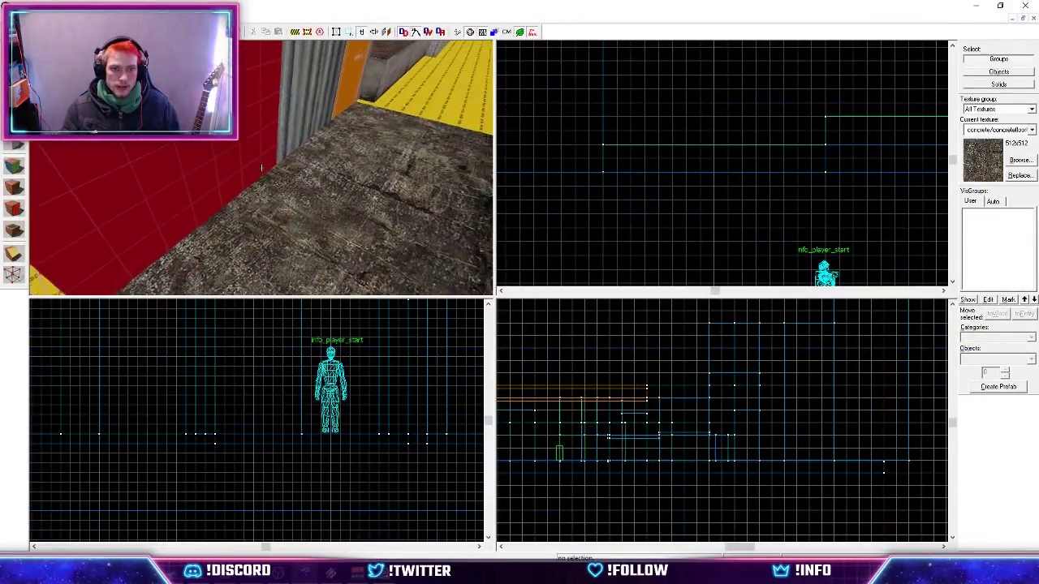
Find a texture with the filter "metal" and apply metal/metalgate005a to the narrow strip's top face along the red wall.
{"action": "key", "text": "shift+a"}
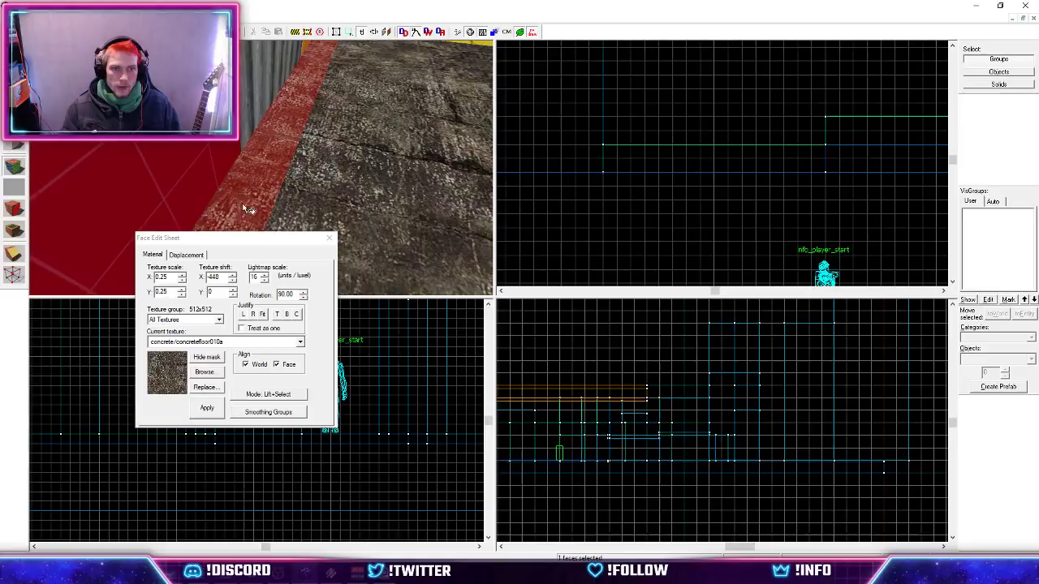
{"action": "left_click", "coordinate": [205, 372]}
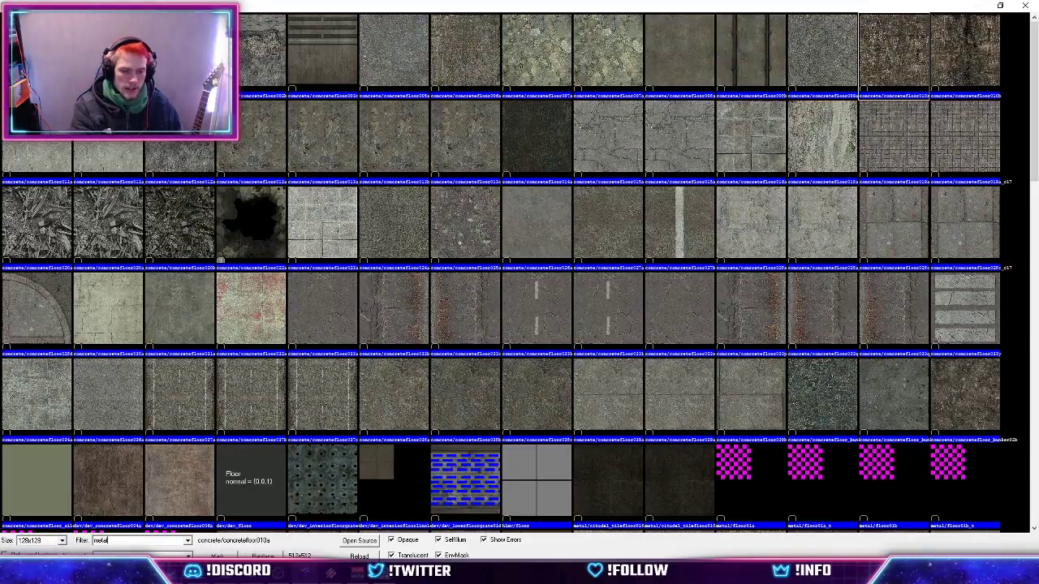
{"action": "type", "text": "metal"}
{"action": "scroll", "coordinate": [470, 186], "scroll_direction": "down", "scroll_amount": 10}
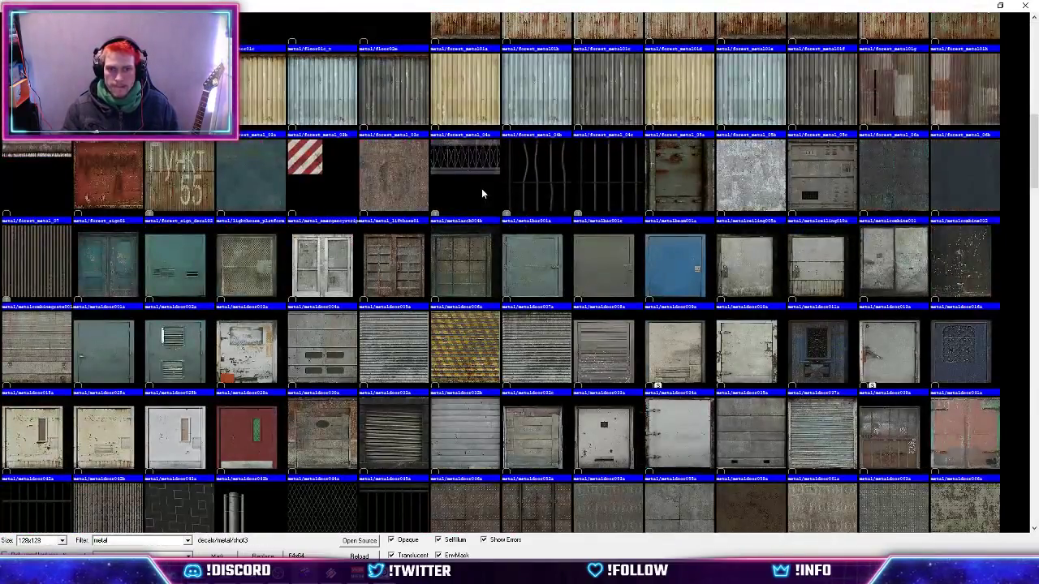
{"action": "scroll", "coordinate": [481, 188], "scroll_direction": "down", "scroll_amount": 3}
{"action": "scroll", "coordinate": [474, 228], "scroll_direction": "down", "scroll_amount": 3}
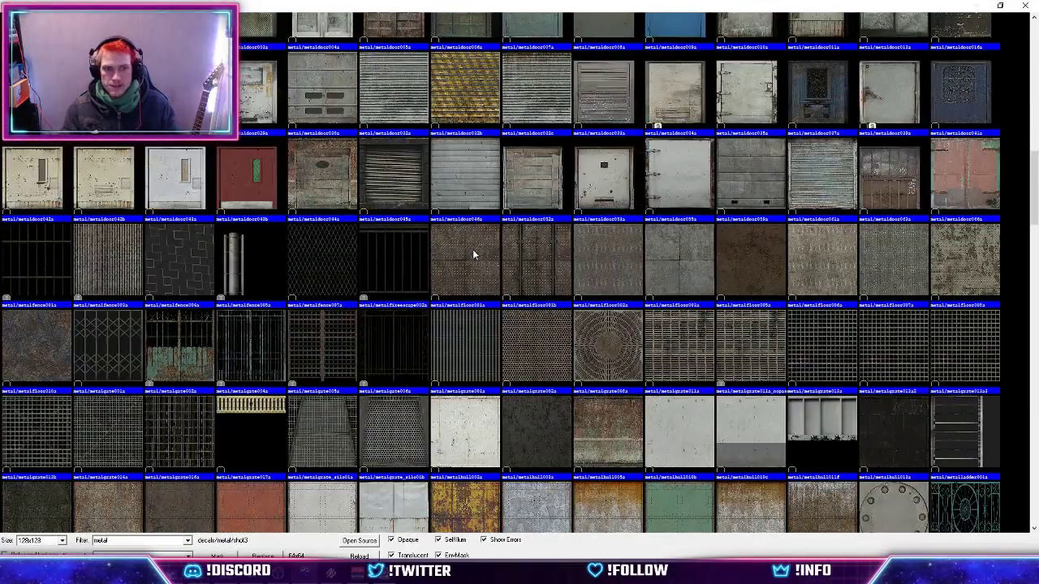
{"action": "scroll", "coordinate": [469, 297], "scroll_direction": "down", "scroll_amount": 3}
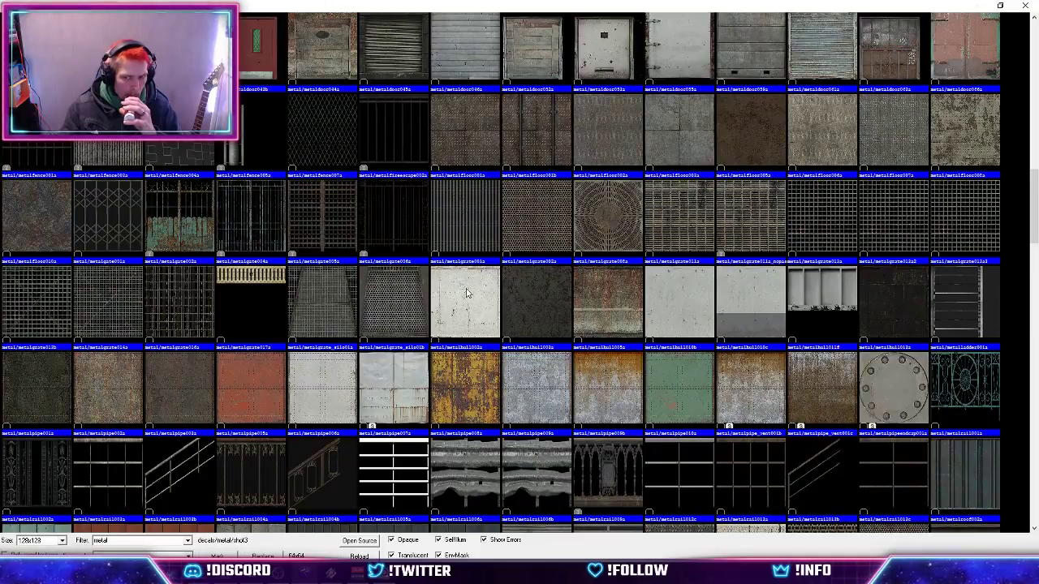
{"action": "scroll", "coordinate": [466, 294], "scroll_direction": "down", "scroll_amount": 3}
{"action": "scroll", "coordinate": [466, 294], "scroll_direction": "down", "scroll_amount": 3}
{"action": "scroll", "coordinate": [467, 294], "scroll_direction": "down", "scroll_amount": 3}
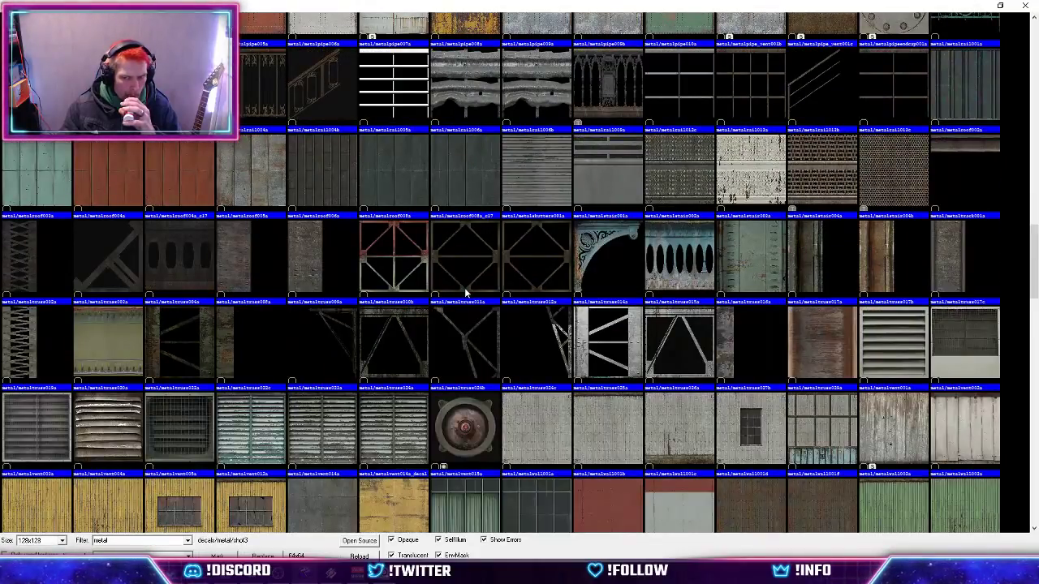
{"action": "scroll", "coordinate": [415, 424], "scroll_direction": "down", "scroll_amount": 3}
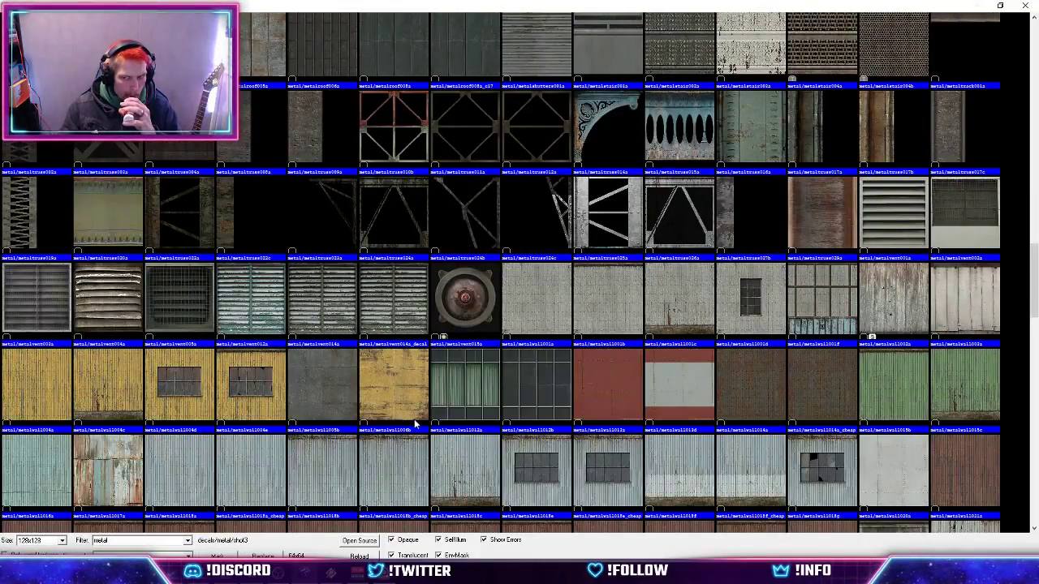
{"action": "scroll", "coordinate": [414, 422], "scroll_direction": "down", "scroll_amount": 9}
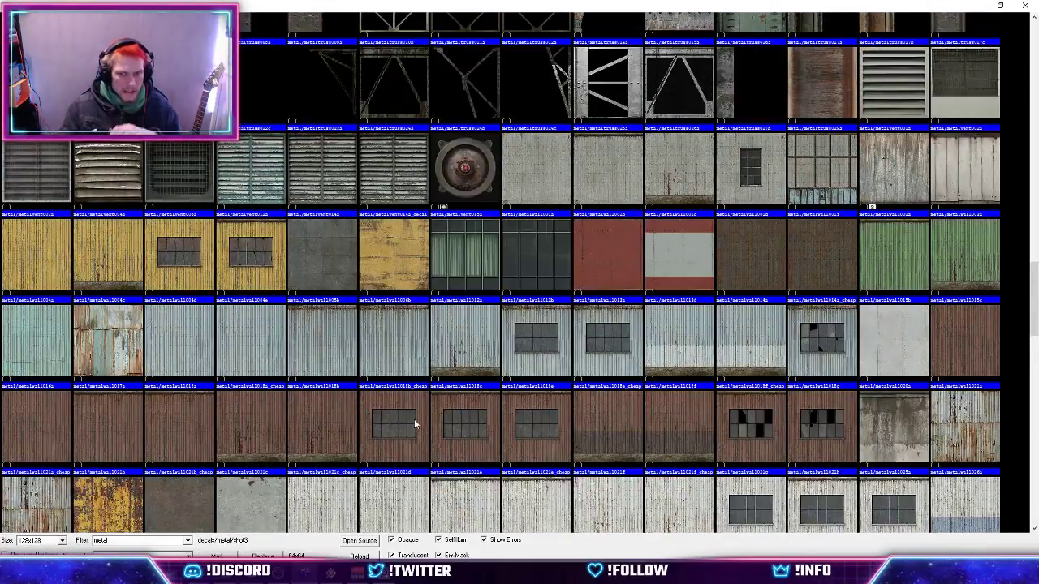
{"action": "scroll", "coordinate": [542, 419], "scroll_direction": "up", "scroll_amount": 20}
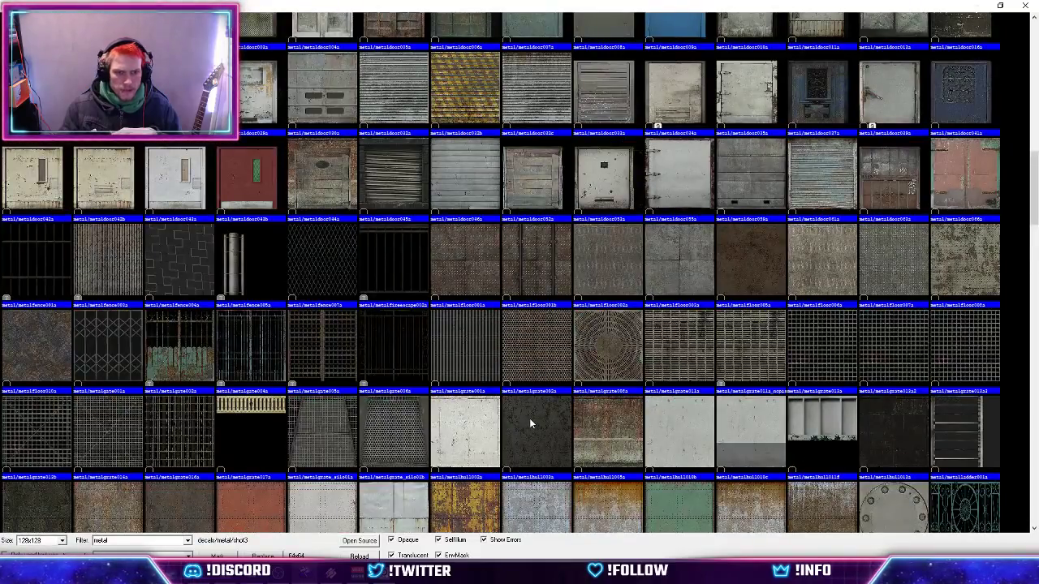
{"action": "double_click", "coordinate": [336, 328]}
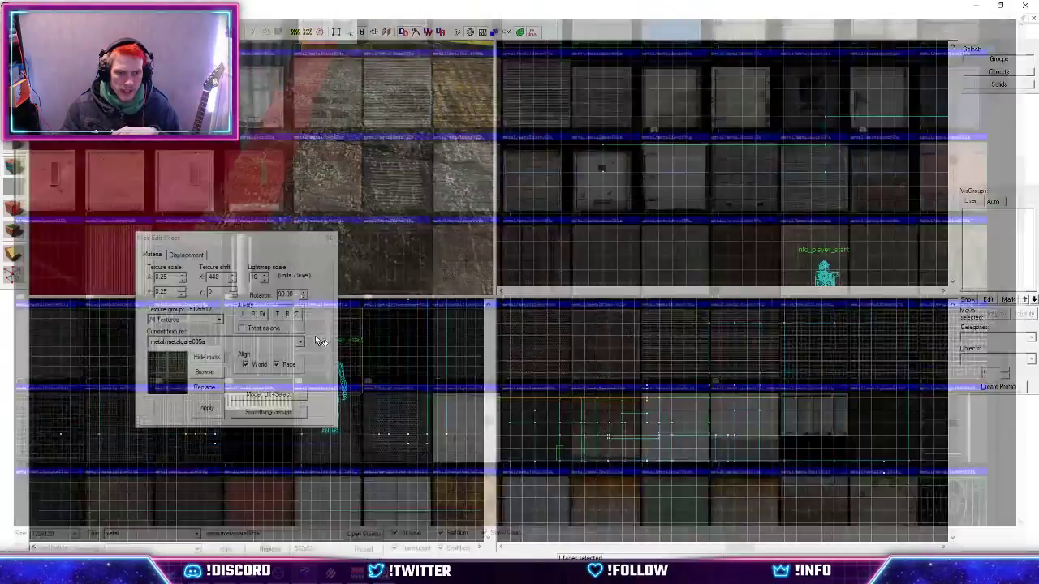
{"action": "left_click", "coordinate": [207, 407]}
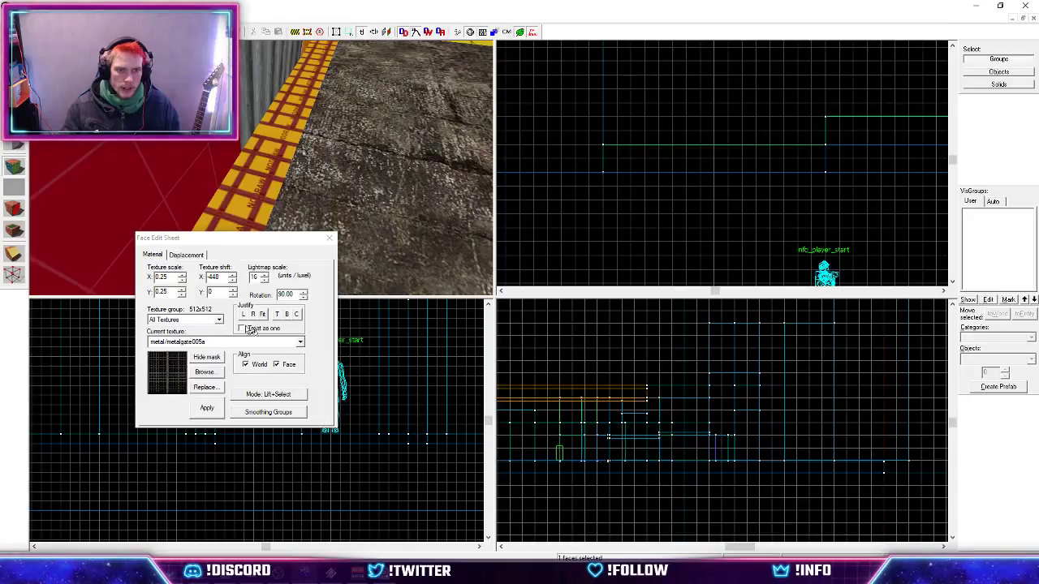
Justify the strip's metal gate texture to the right edge of its face.
{"action": "left_click", "coordinate": [253, 314]}
{"action": "left_click", "coordinate": [255, 316]}
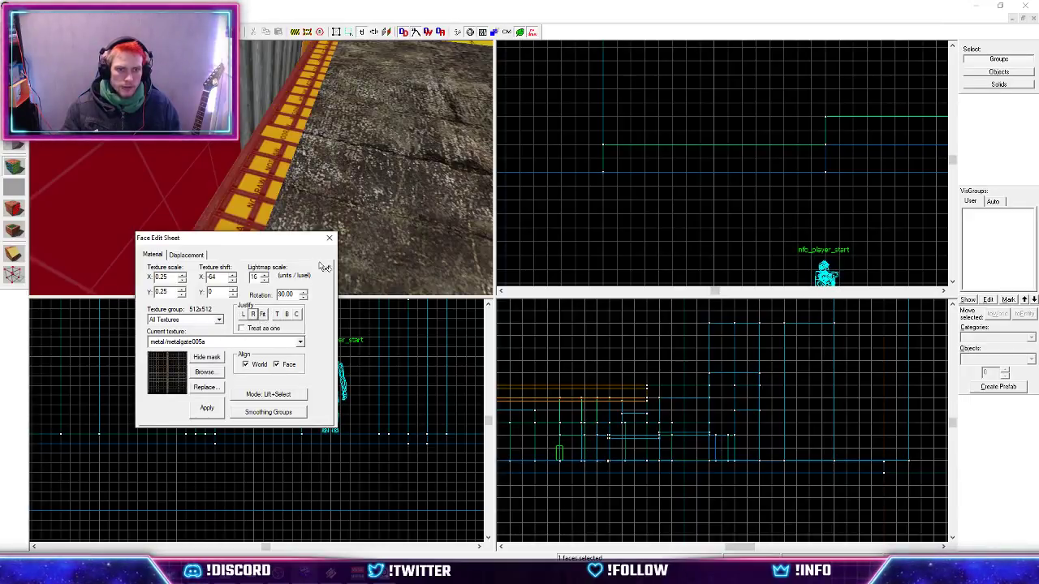
{"action": "left_click", "coordinate": [331, 240]}
Inspect the gate-textured strip, the railings and the remaining untextured alley ground, and compare the layout with the alley reference photo.
{"action": "key", "text": "z"}
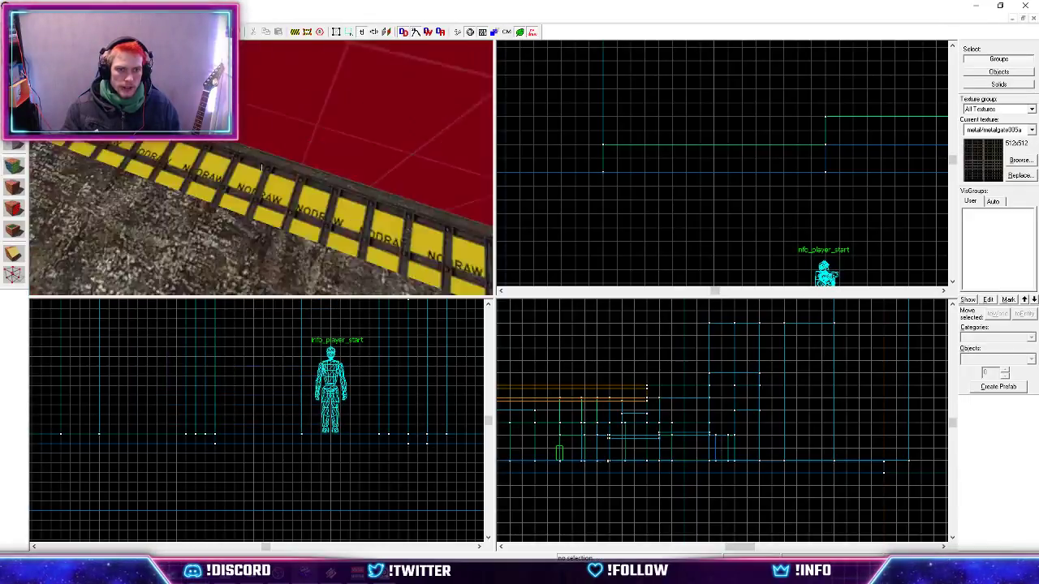
{"action": "key", "text": "w"}
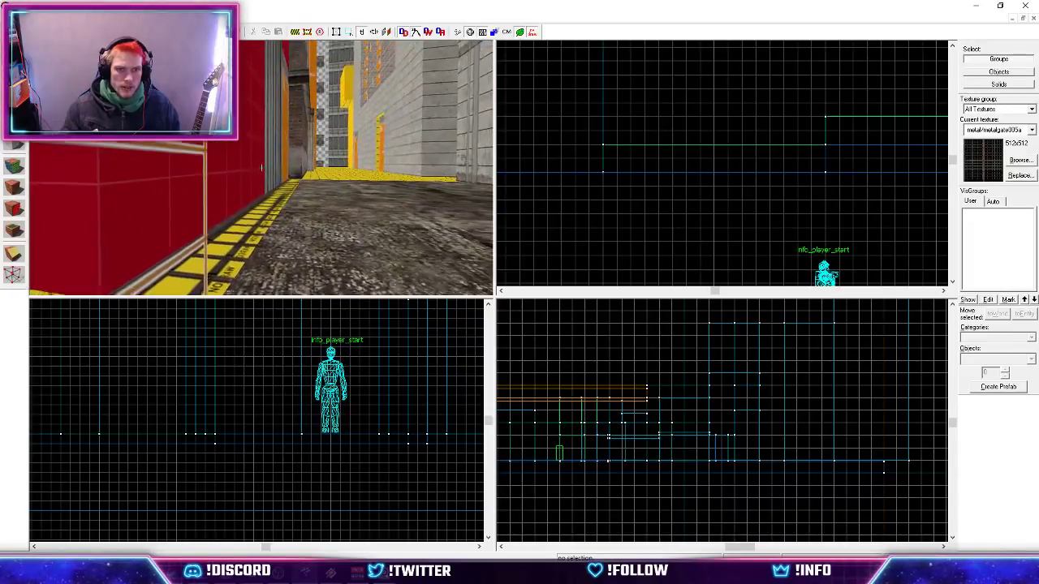
{"action": "key", "text": "s"}
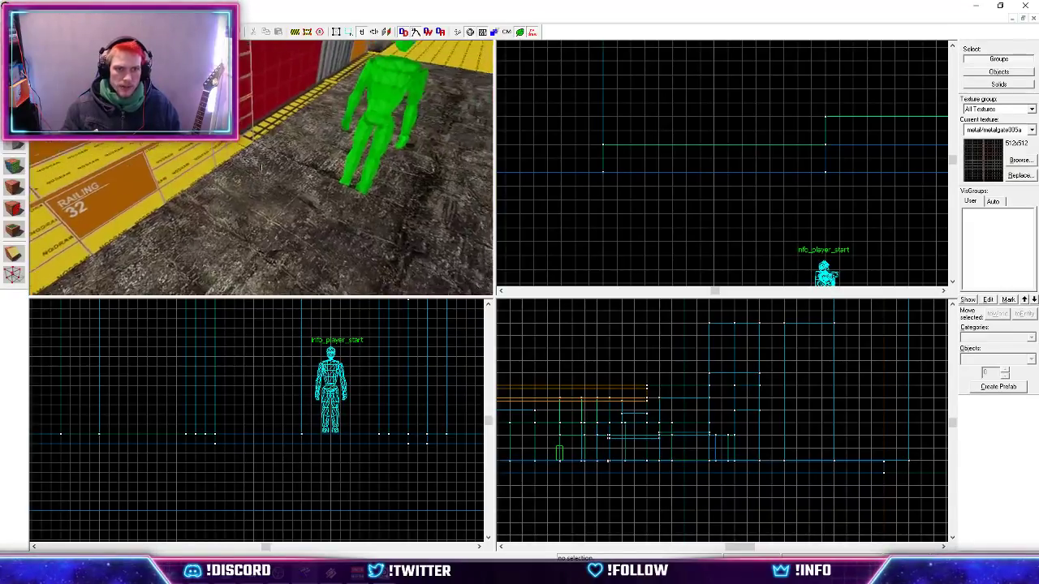
{"action": "key", "text": "s"}
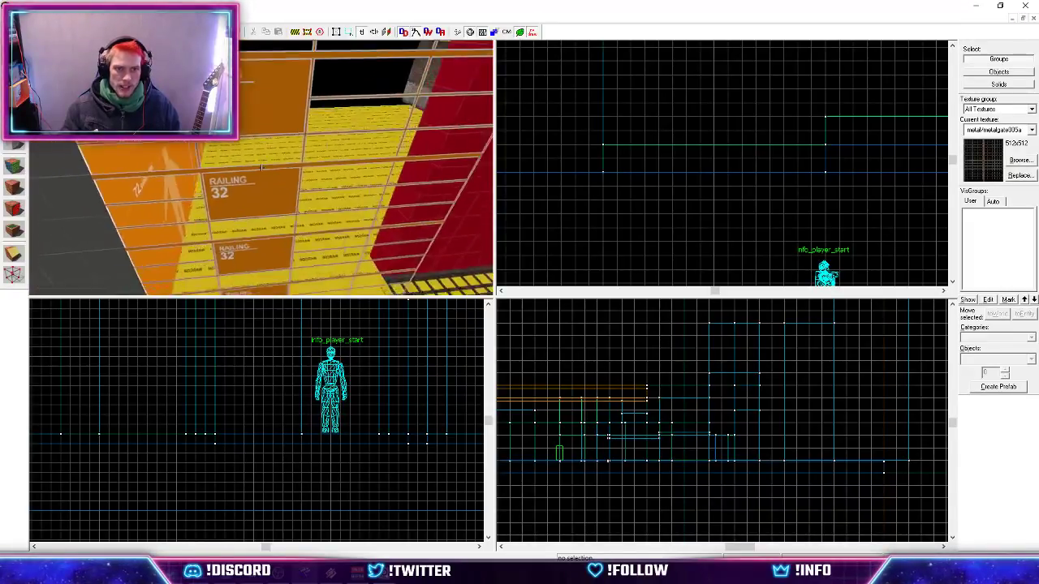
{"action": "key", "text": "w"}
{"action": "key", "text": "s"}
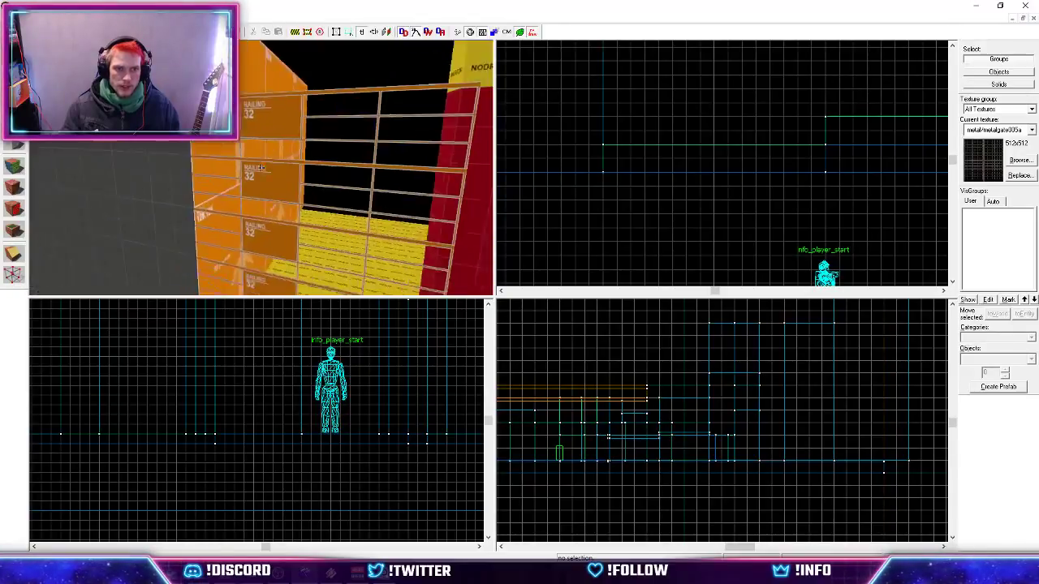
{"action": "key", "text": "z"}
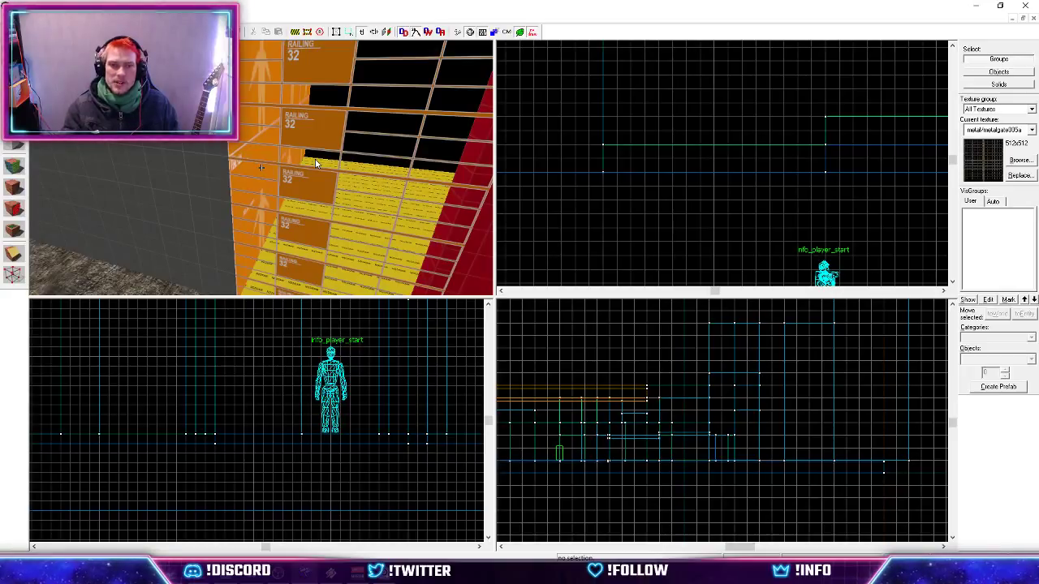
{"action": "key", "text": "z"}
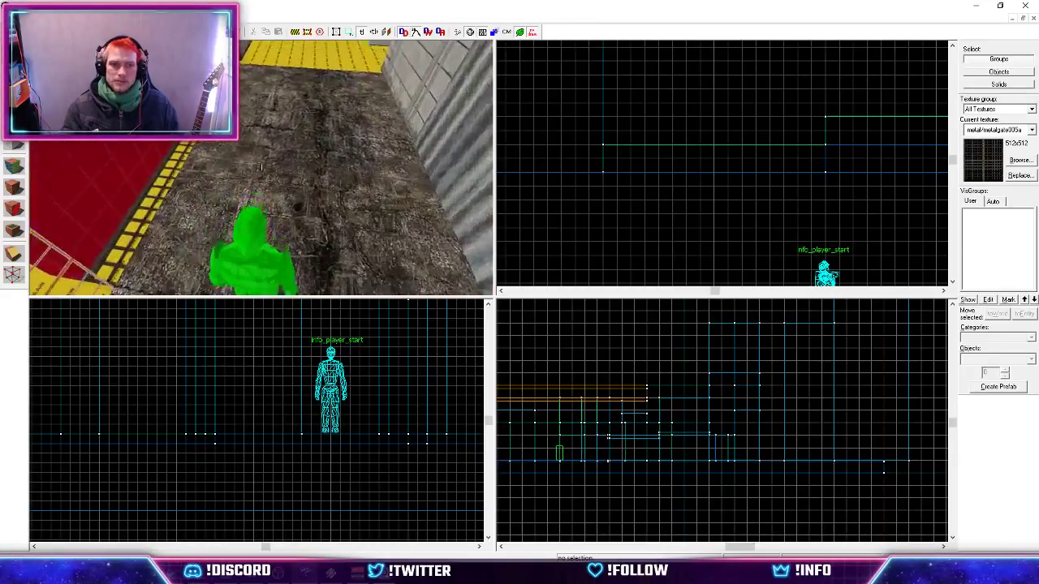
{"action": "key", "text": "w"}
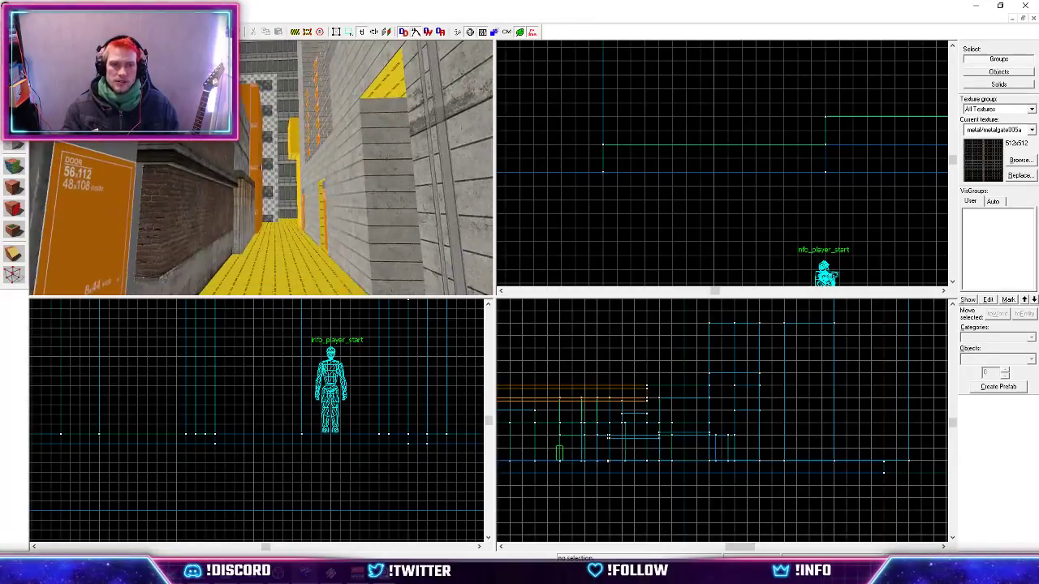
{"action": "key", "text": "w"}
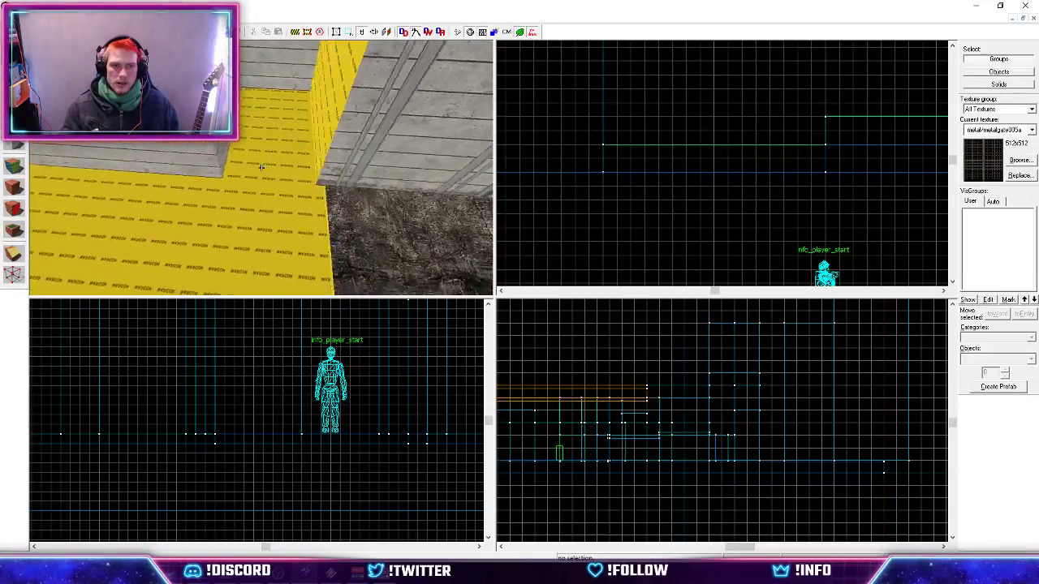
{"action": "key", "text": "a"}
{"action": "key", "text": "z"}
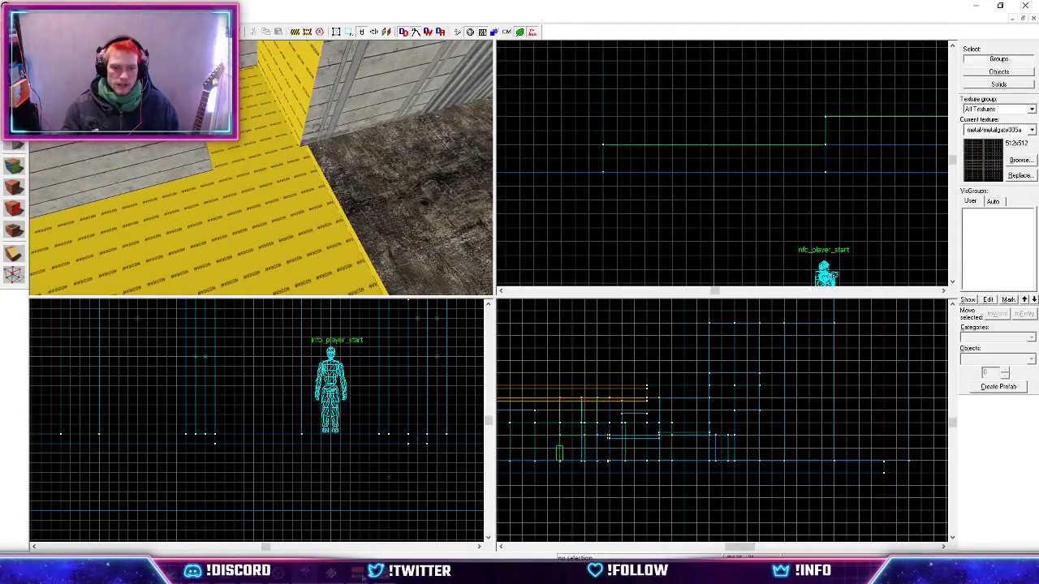
{"action": "left_click", "coordinate": [363, 577]}
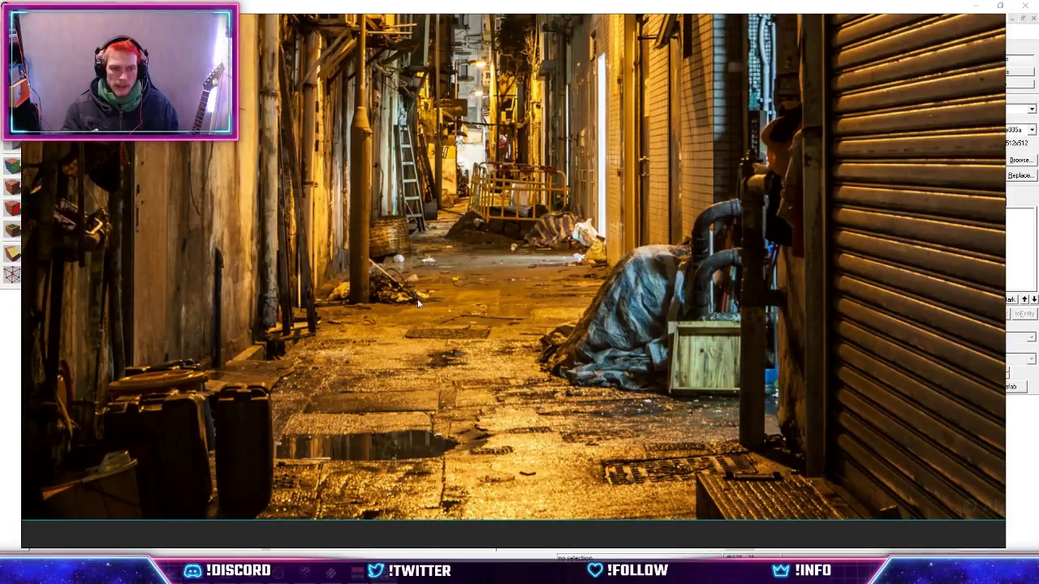
{"action": "left_click", "coordinate": [306, 575]}
Extend the far end of the concrete floor slab along the alley to the building corner.
{"action": "left_click", "coordinate": [361, 179]}
{"action": "scroll", "coordinate": [690, 155], "scroll_direction": "down", "scroll_amount": 3}
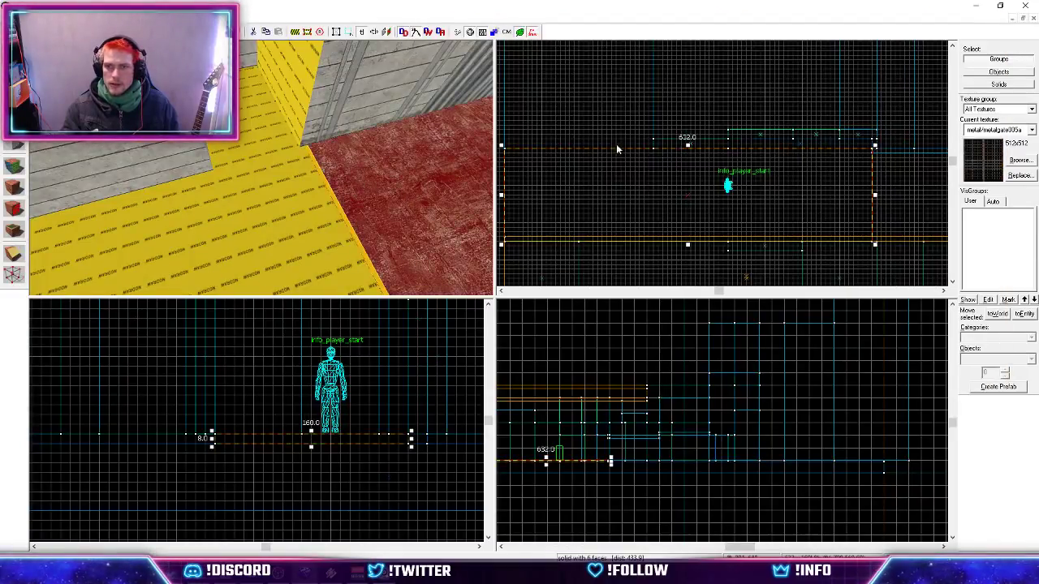
{"action": "scroll", "coordinate": [826, 145], "scroll_direction": "up", "scroll_amount": 3}
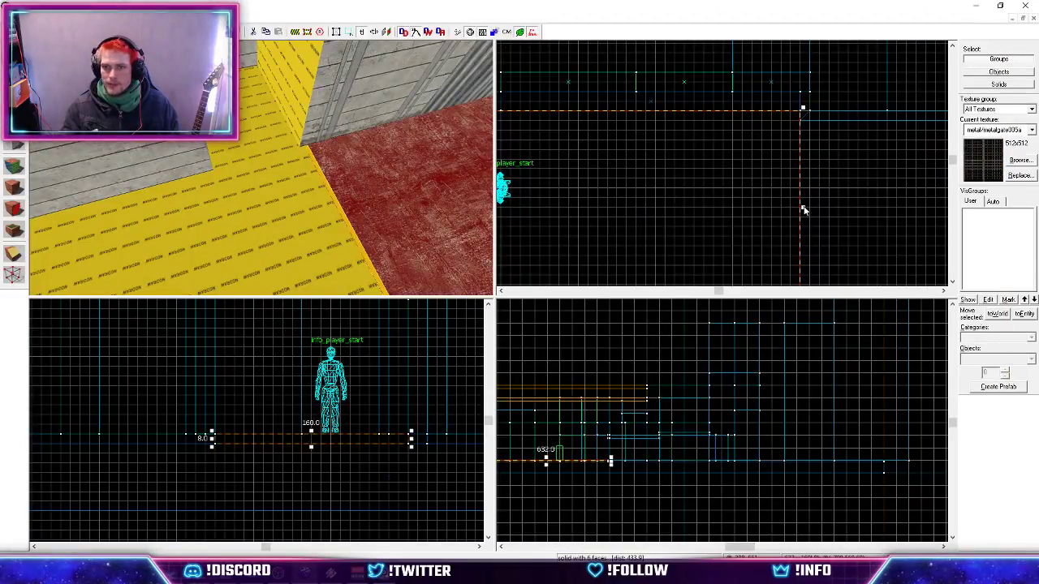
{"action": "left_click_drag", "start_coordinate": [803, 211], "coordinate": [812, 210]}
Lengthen the gate-textured strip beside the red wall to 256 units so it meets the building corner.
{"action": "left_click", "coordinate": [803, 105]}
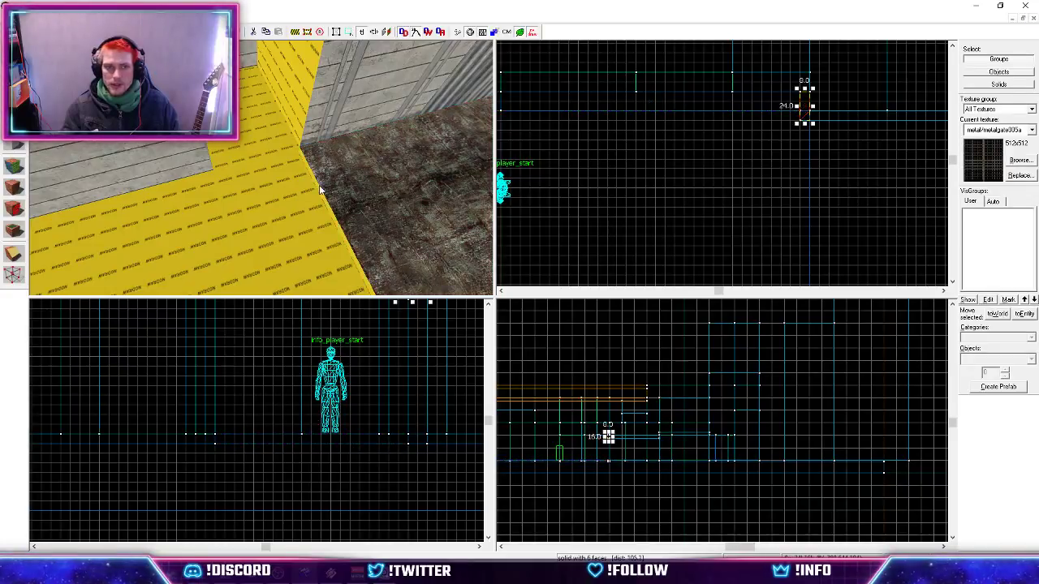
{"action": "key", "text": "z"}
{"action": "key", "text": "z"}
{"action": "left_click", "coordinate": [262, 154]}
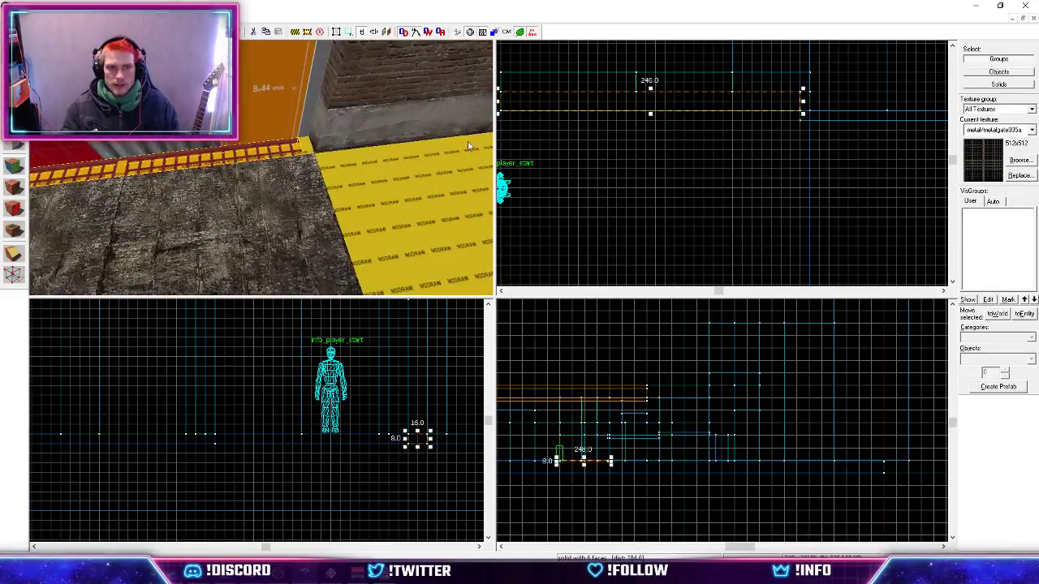
{"action": "left_click_drag", "start_coordinate": [803, 103], "coordinate": [811, 104]}
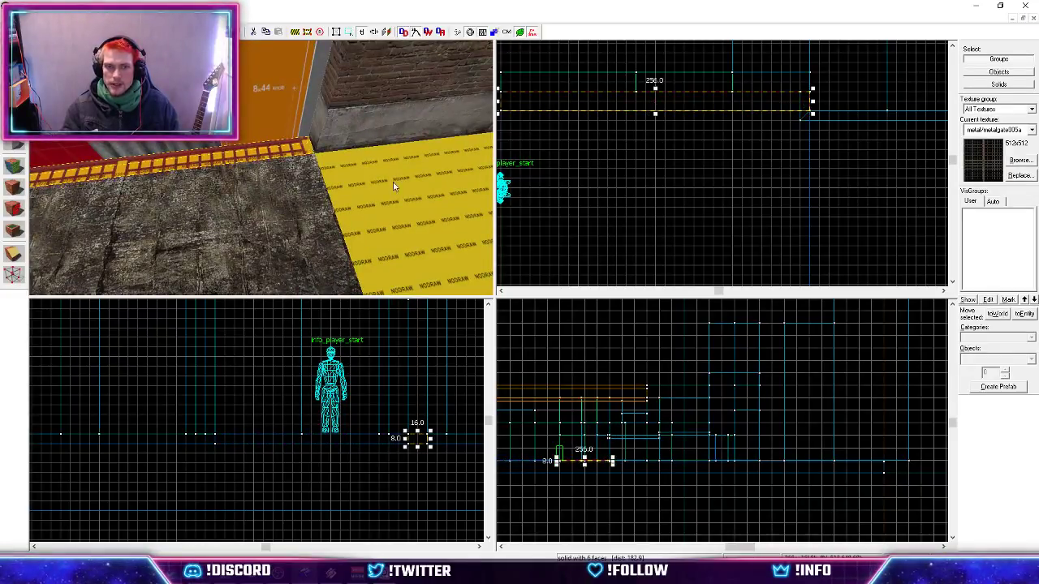
{"action": "key", "text": "z"}
{"action": "key", "text": "z"}
{"action": "left_click", "coordinate": [583, 175]}
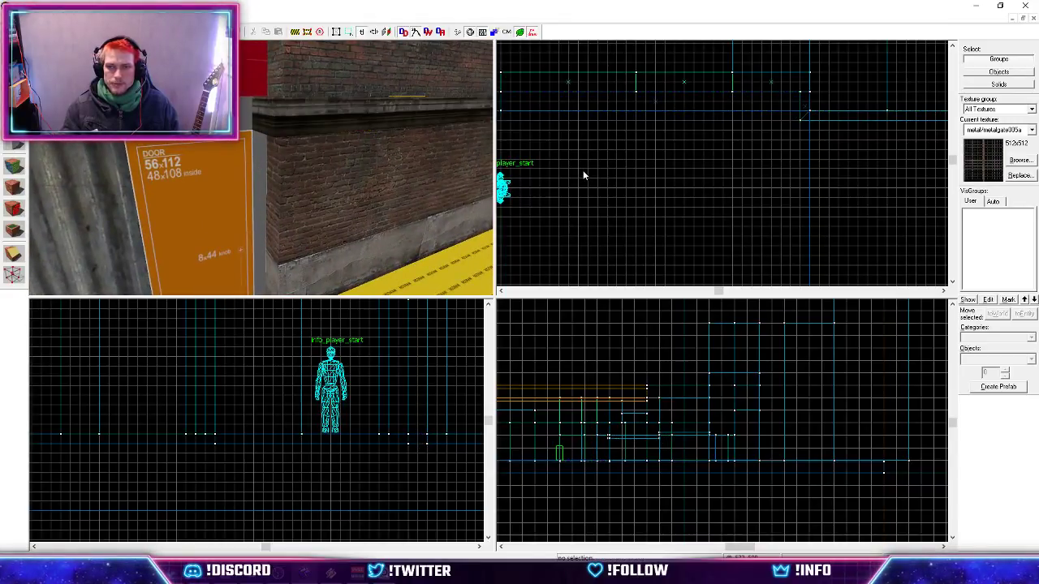
Justify the lengthened strip's metal gate texture to the center and then to the right edge of its top face.
{"action": "key", "text": "z"}
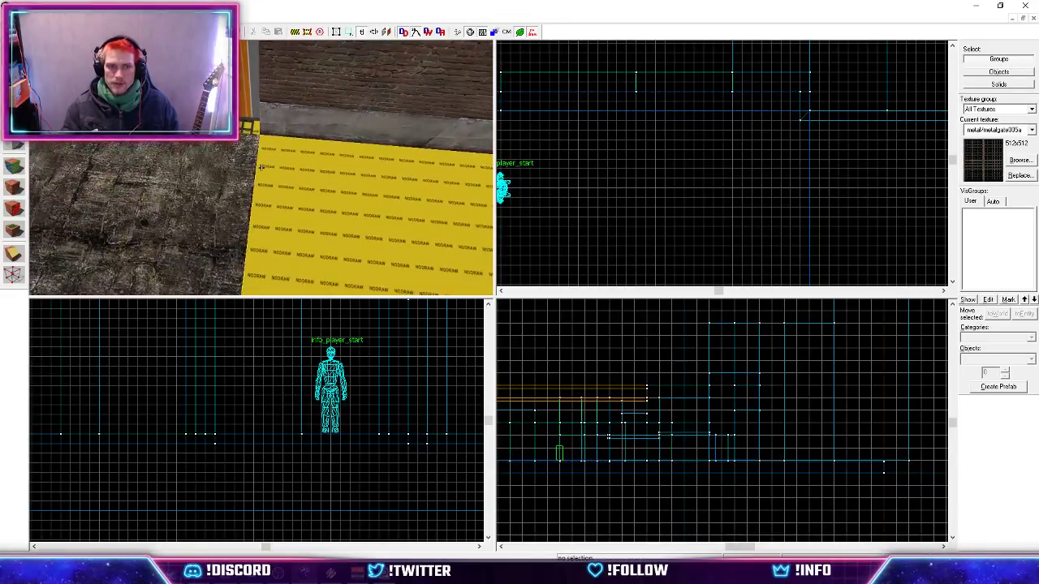
{"action": "key", "text": "z"}
{"action": "left_click", "coordinate": [284, 156]}
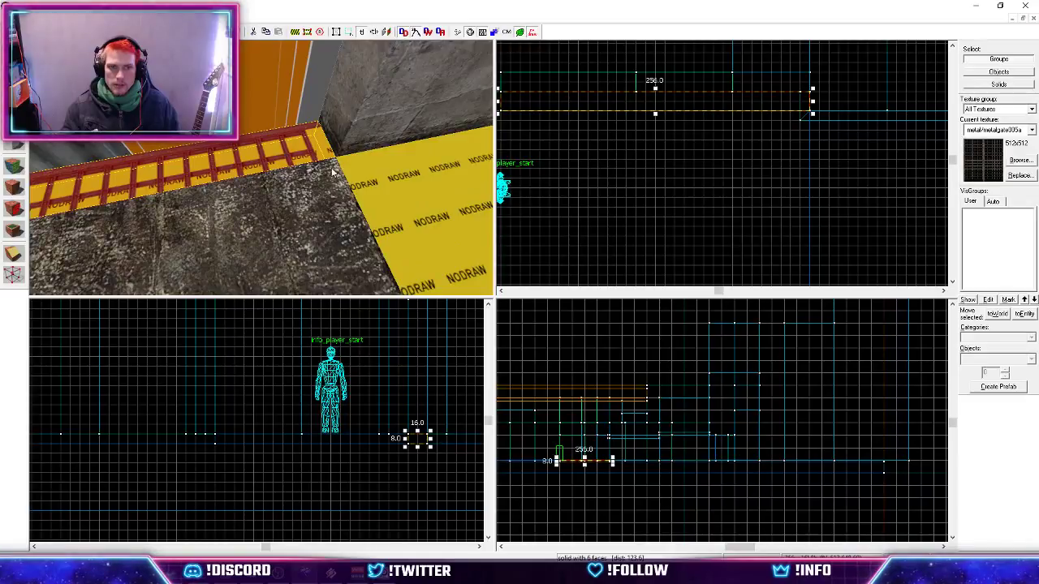
{"action": "key", "text": "z"}
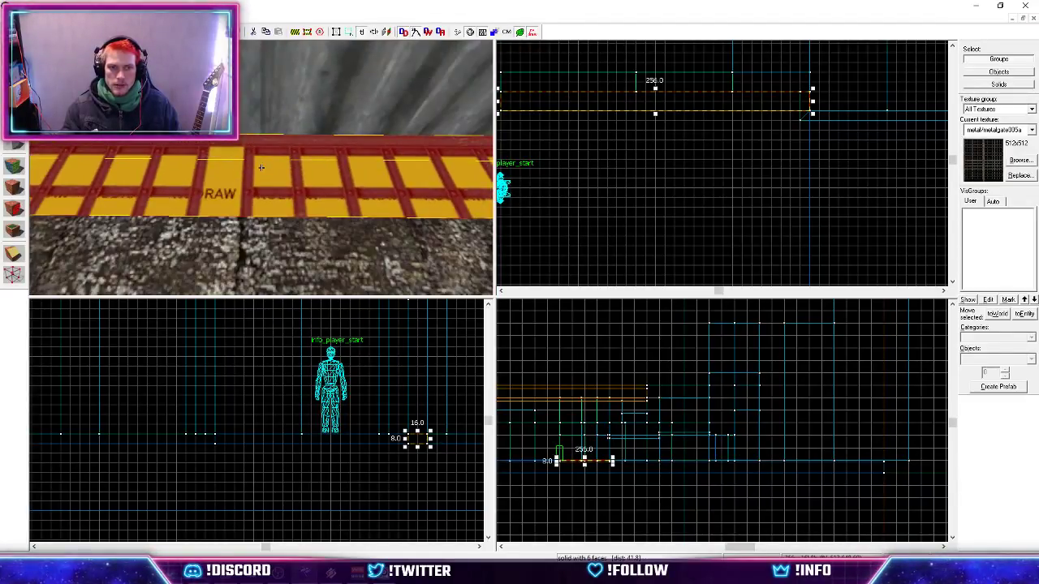
{"action": "key", "text": "z"}
{"action": "key", "text": "shift+a"}
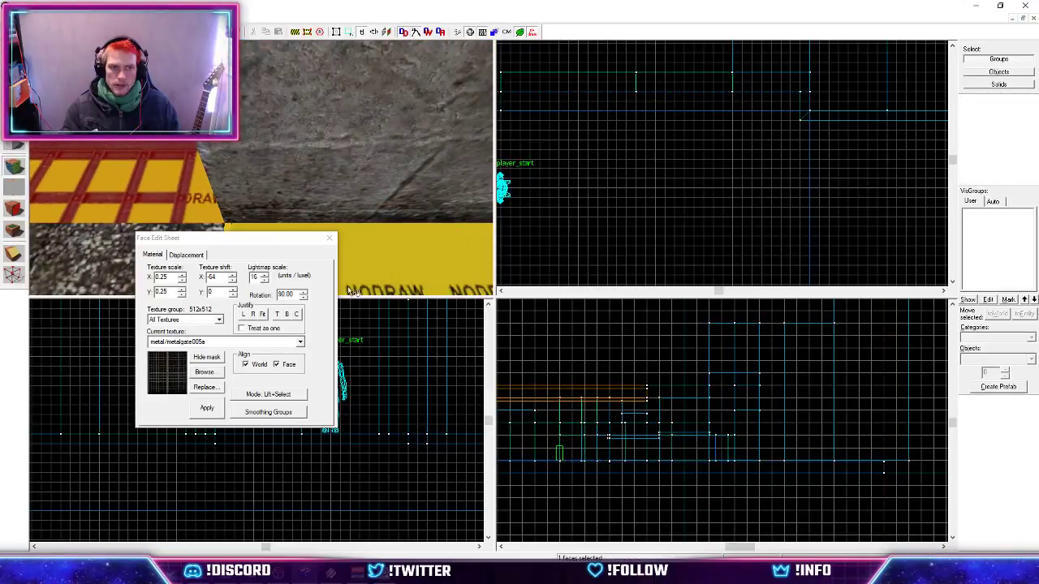
{"action": "left_click", "coordinate": [286, 315]}
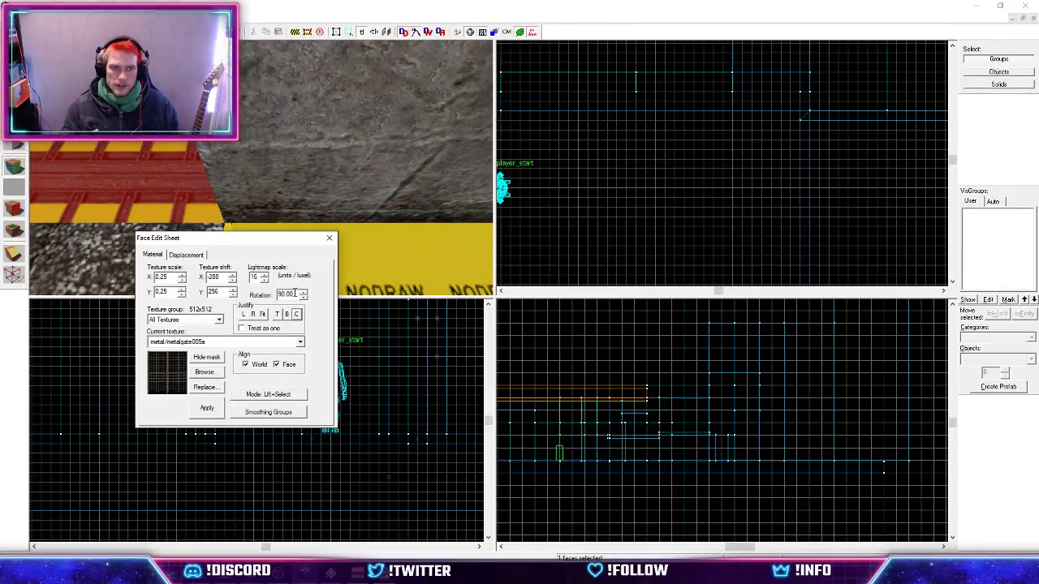
{"action": "left_click", "coordinate": [253, 315]}
{"action": "left_click", "coordinate": [329, 239]}
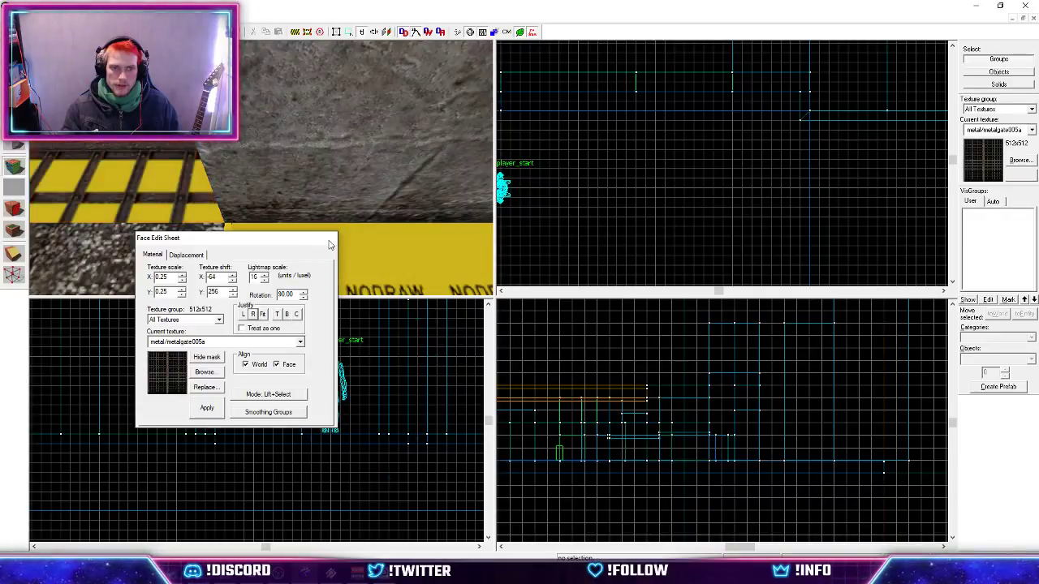
Extend the concrete floor slab farther down the alley to 896 units long, past the building corner.
{"action": "key", "text": "z"}
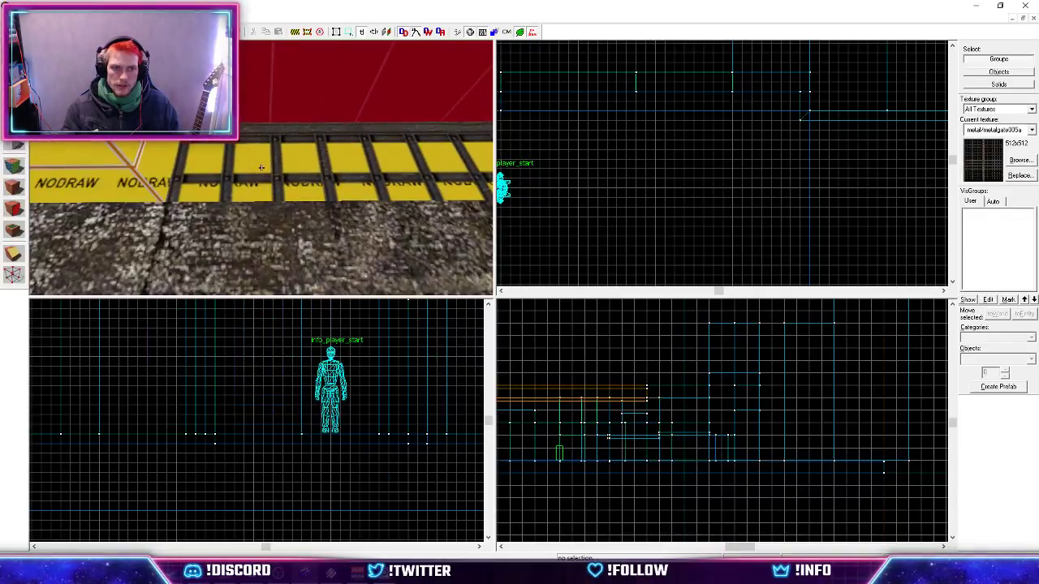
{"action": "key", "text": "w"}
{"action": "key", "text": "s"}
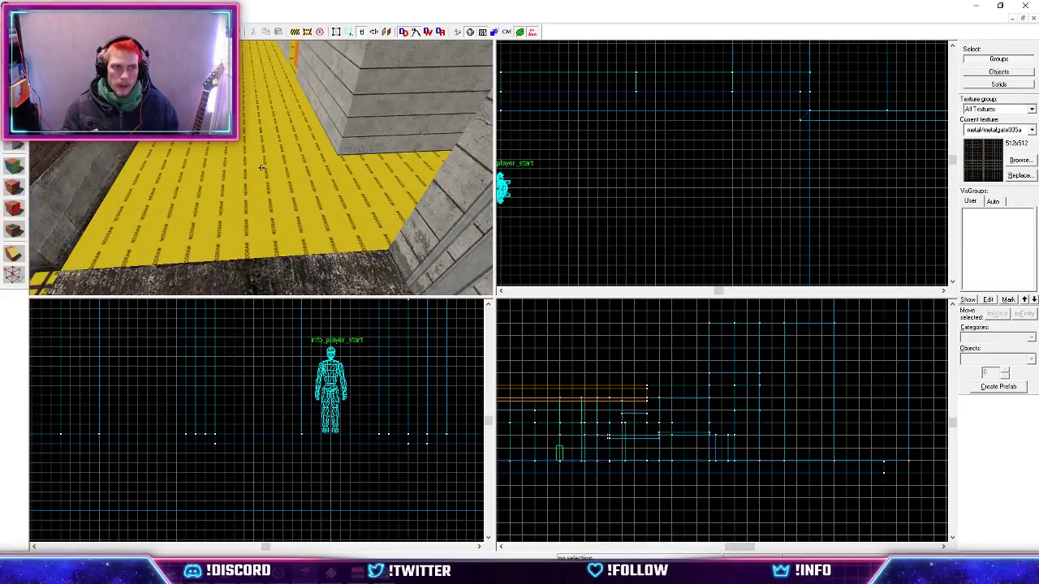
{"action": "key", "text": "z"}
{"action": "left_click", "coordinate": [221, 276]}
{"action": "scroll", "coordinate": [632, 165], "scroll_direction": "down", "scroll_amount": 8}
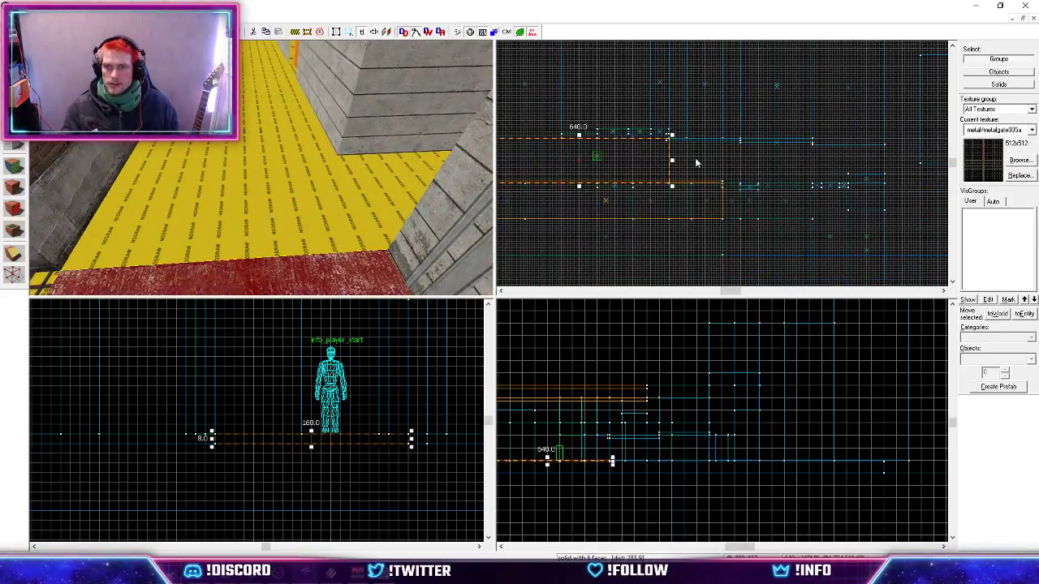
{"action": "scroll", "coordinate": [690, 159], "scroll_direction": "up", "scroll_amount": 4}
{"action": "left_click_drag", "start_coordinate": [643, 164], "coordinate": [795, 169]}
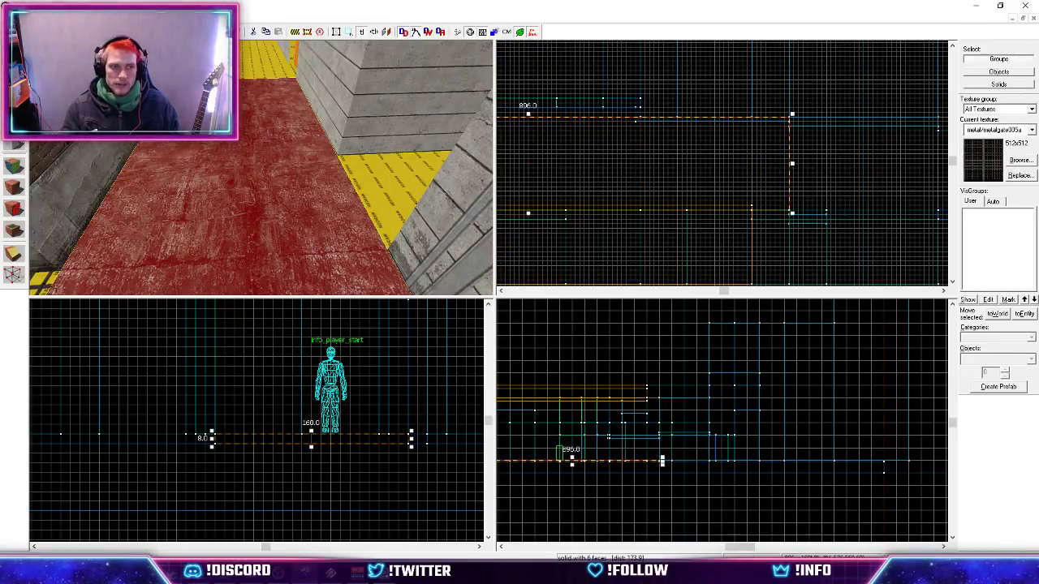
{"action": "left_click", "coordinate": [9, 214]}
{"action": "key", "text": "z"}
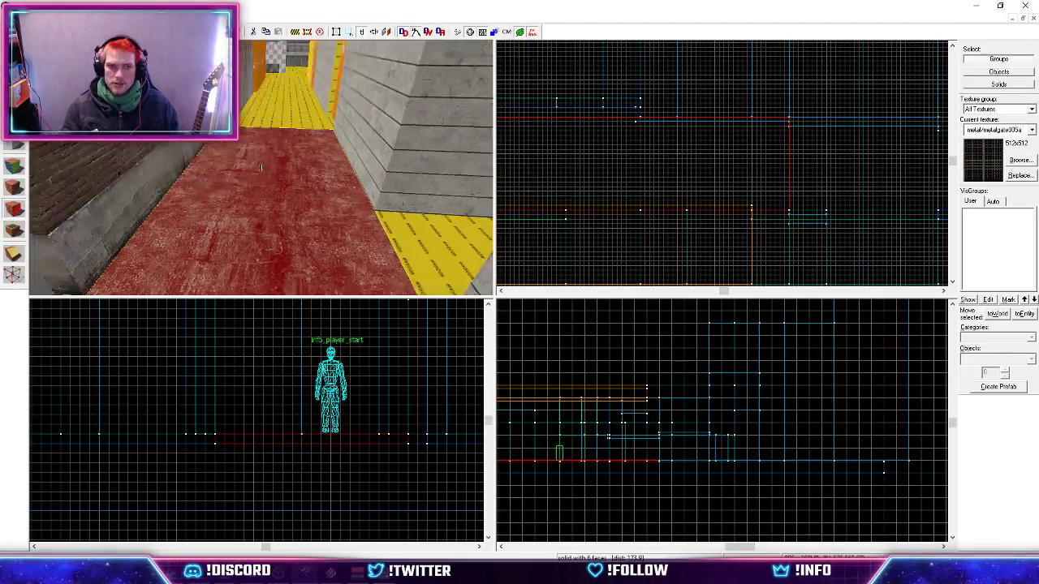
{"action": "key", "text": "w"}
{"action": "key", "text": "z"}
{"action": "key", "text": "shift+s"}
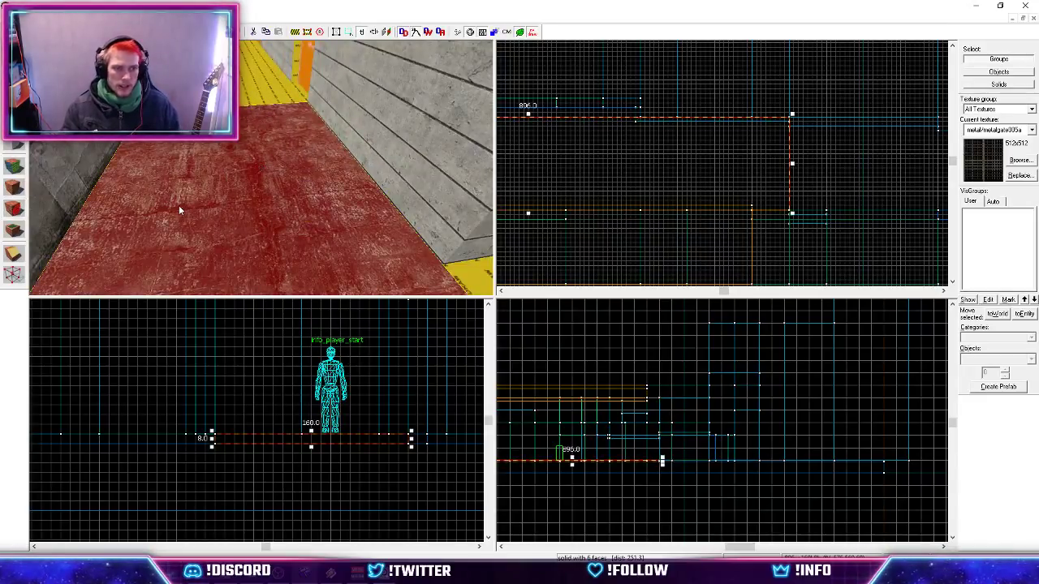
{"action": "key", "text": "z"}
{"action": "key", "text": "z"}
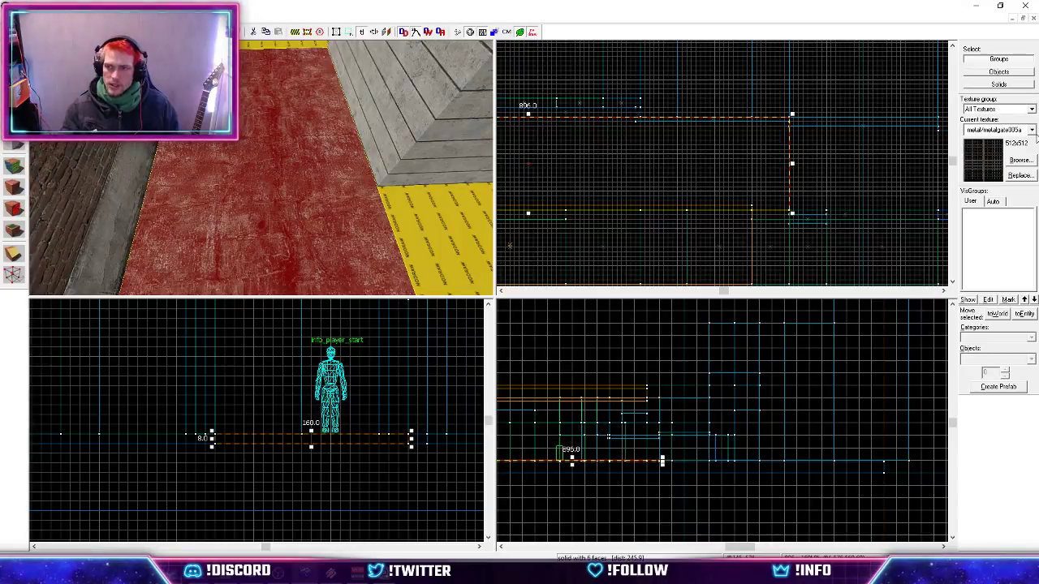
Filter the textures by "drain", clear the filter, and choose the rectangular metal cover decal decals/decalmetalgrate014a.
{"action": "left_click", "coordinate": [1022, 161]}
{"action": "type", "text": "dra"}
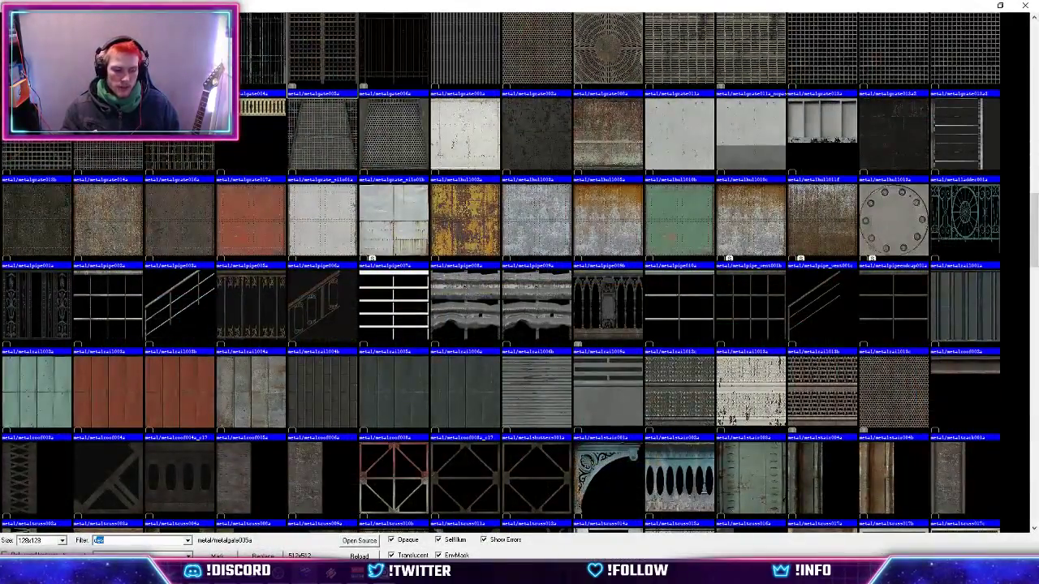
{"action": "type", "text": "in"}
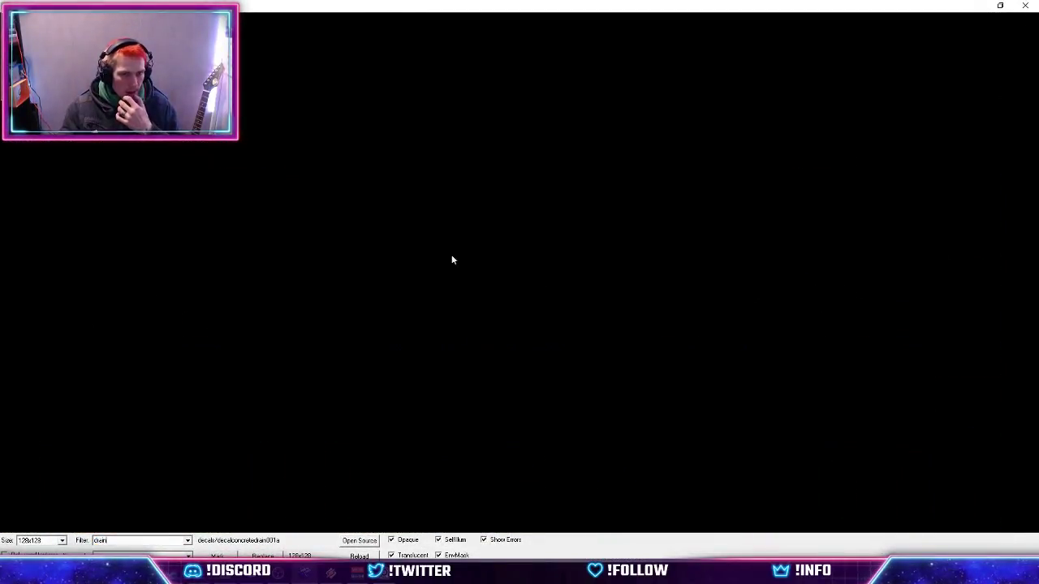
{"action": "key", "text": "BackSpace"}
{"action": "key", "text": "BackSpace"}
{"action": "key", "text": "BackSpace"}
{"action": "key", "text": "BackSpace"}
{"action": "key", "text": "BackSpace"}
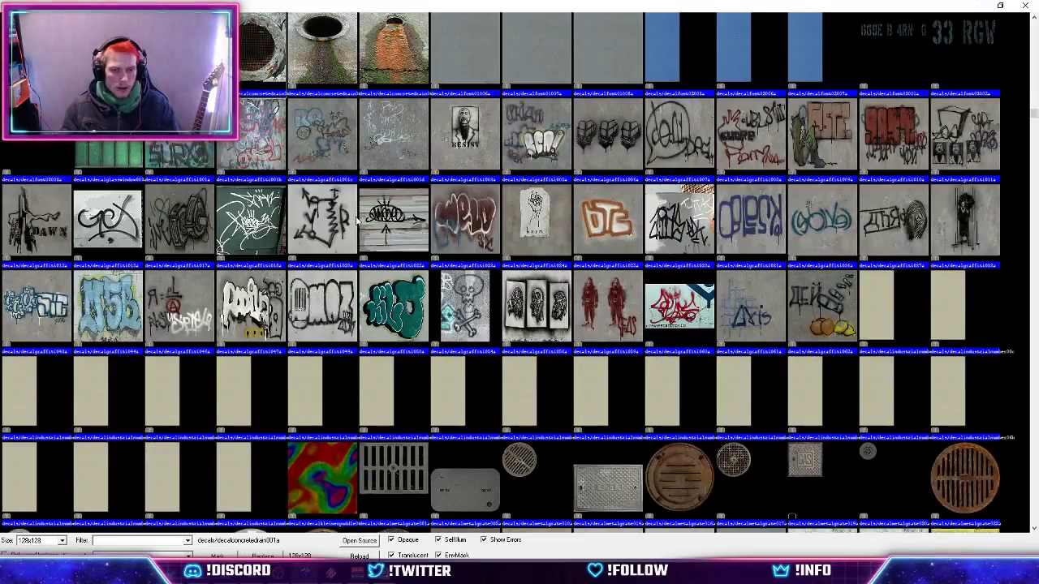
{"action": "scroll", "coordinate": [687, 362], "scroll_direction": "down", "scroll_amount": 3}
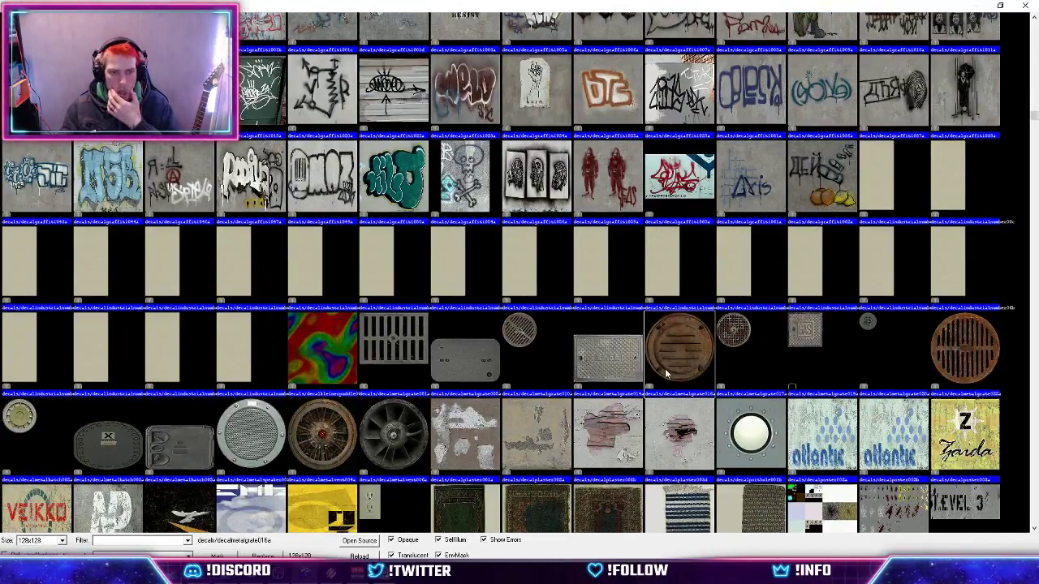
{"action": "scroll", "coordinate": [665, 373], "scroll_direction": "down", "scroll_amount": 3}
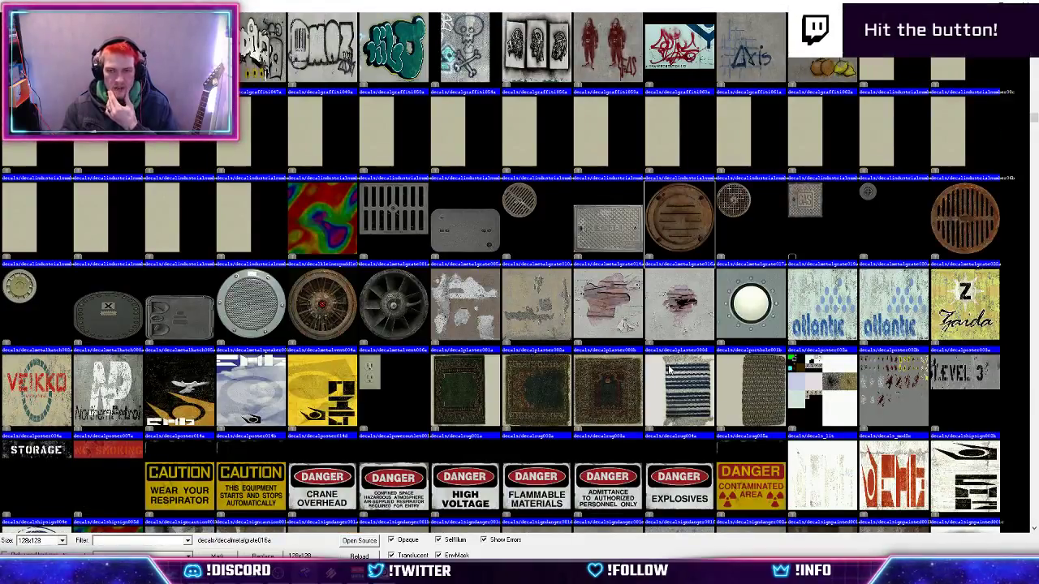
{"action": "scroll", "coordinate": [667, 372], "scroll_direction": "up", "scroll_amount": 3}
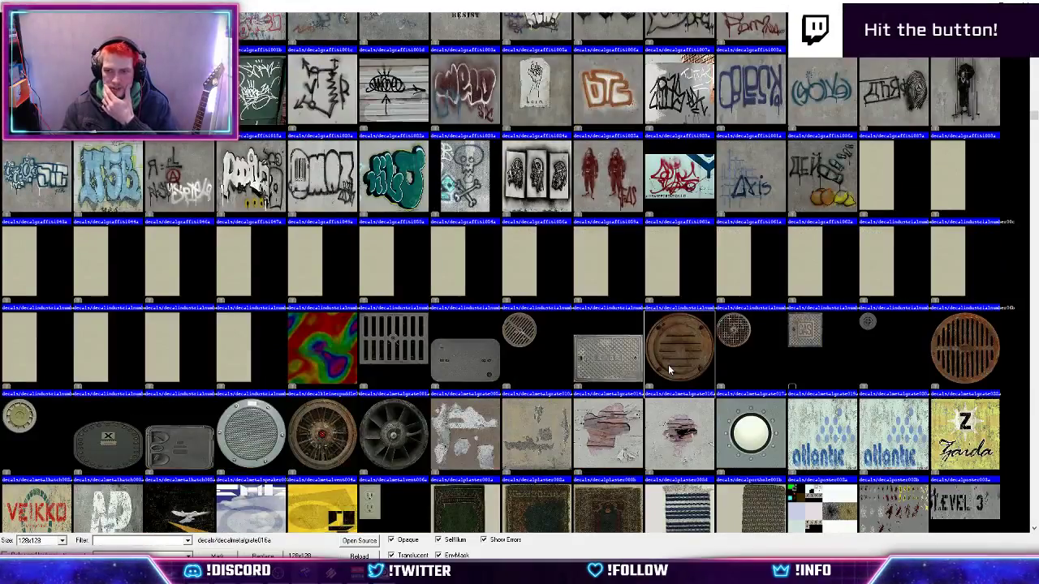
{"action": "double_click", "coordinate": [595, 356]}
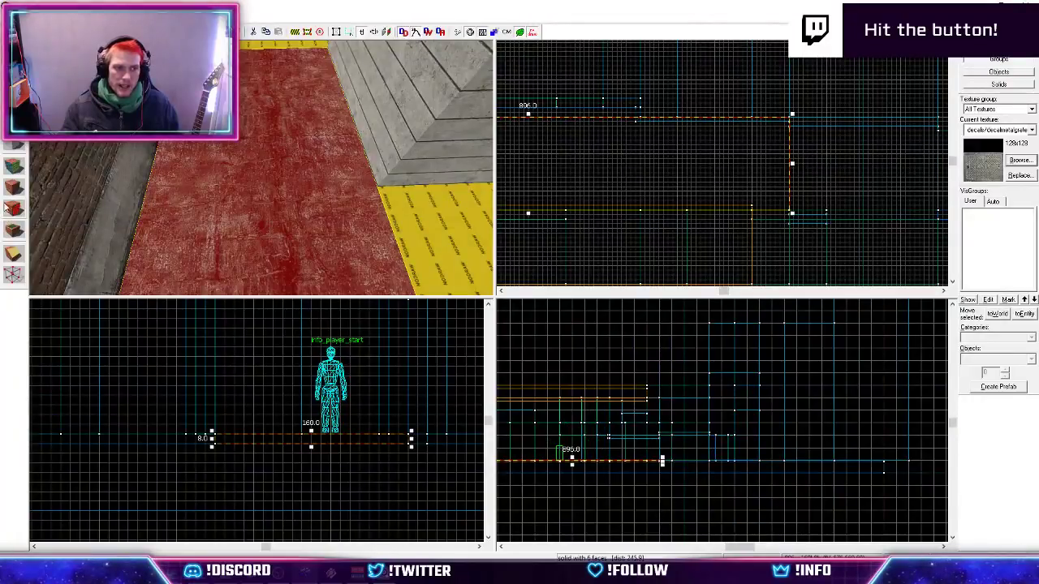
Place the metal cover as a decal on the concrete floor slab, shift it slightly, and delete it.
{"action": "left_click", "coordinate": [279, 214]}
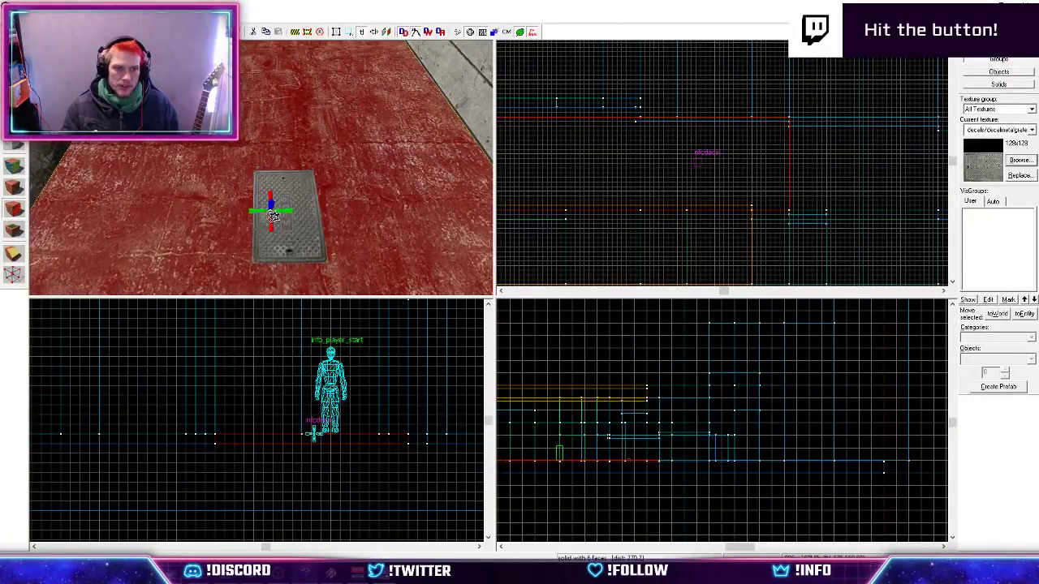
{"action": "key", "text": "shift+s"}
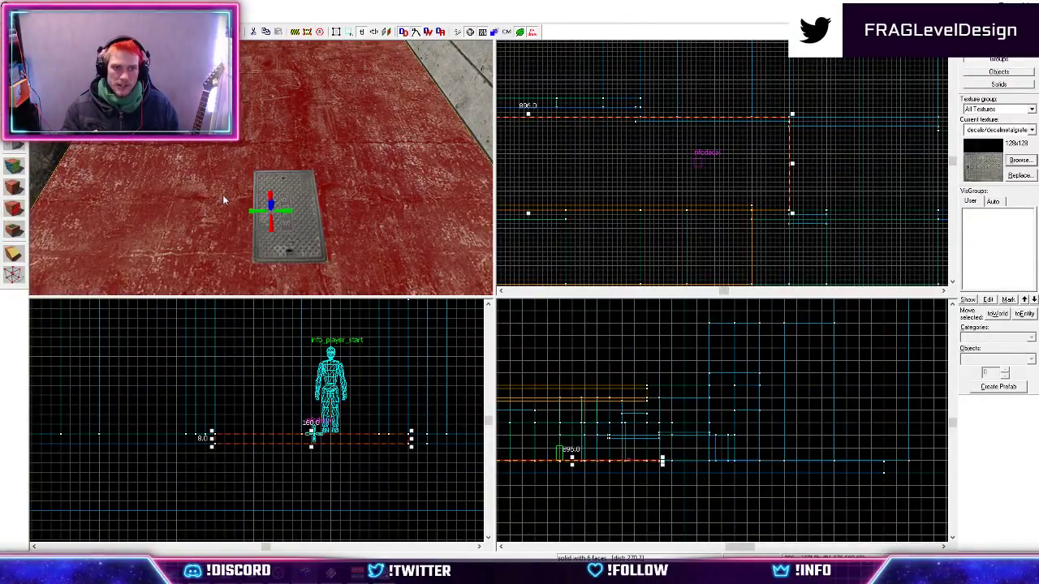
{"action": "left_click", "coordinate": [271, 204]}
{"action": "scroll", "coordinate": [703, 164], "scroll_direction": "up", "scroll_amount": 4}
{"action": "mouse_move", "coordinate": [693, 164]}
{"action": "left_mouse_down"}
{"action": "mouse_move", "coordinate": [673, 183]}
{"action": "mouse_move", "coordinate": [690, 158]}
{"action": "left_mouse_up"}
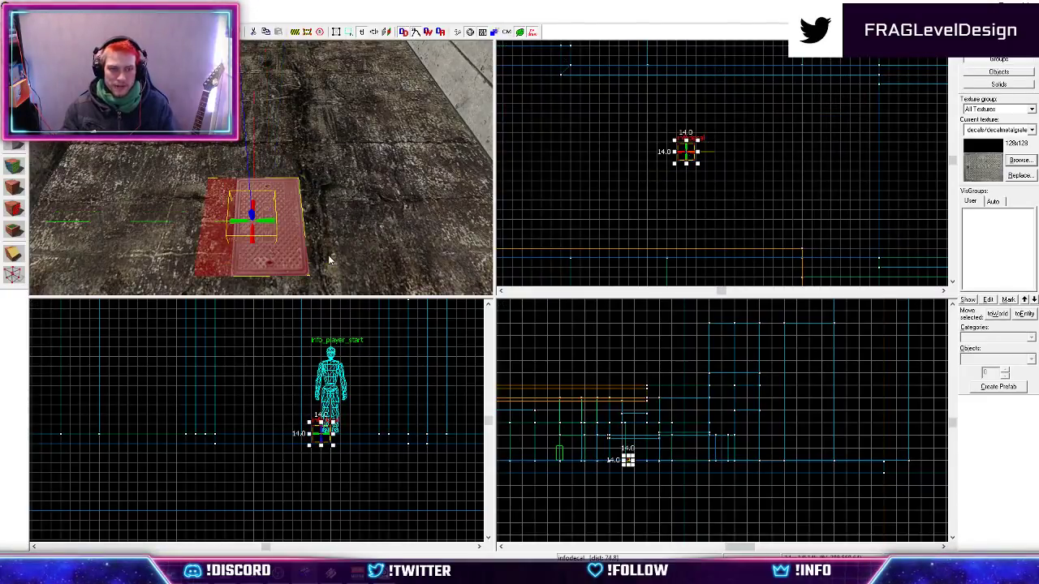
{"action": "key", "text": "Delete"}
Place the same metal cover as an overlay on the concrete floor slab and view it up close.
{"action": "left_click", "coordinate": [14, 230]}
{"action": "left_click", "coordinate": [273, 187]}
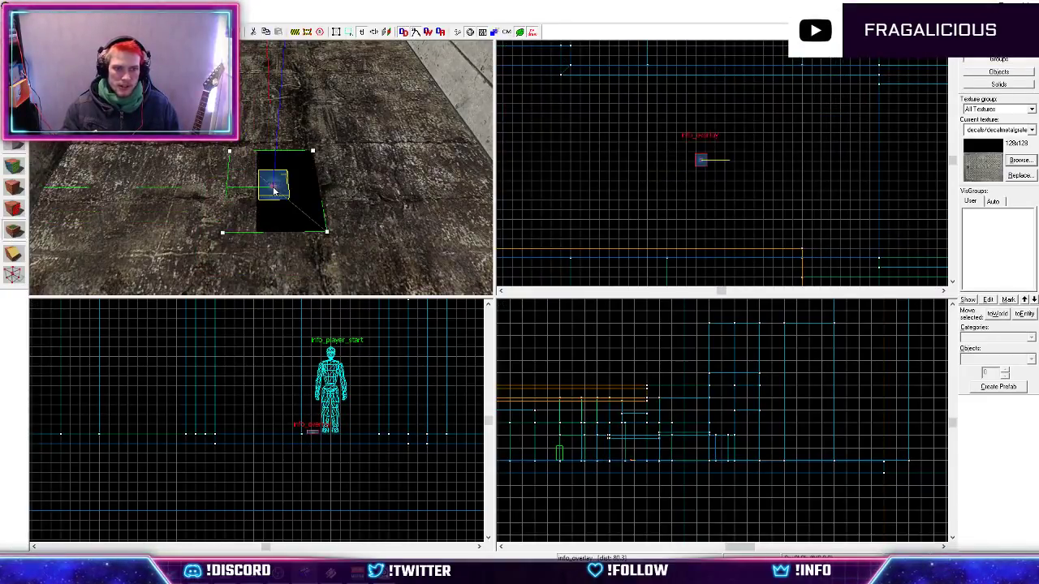
{"action": "key", "text": "shift+s"}
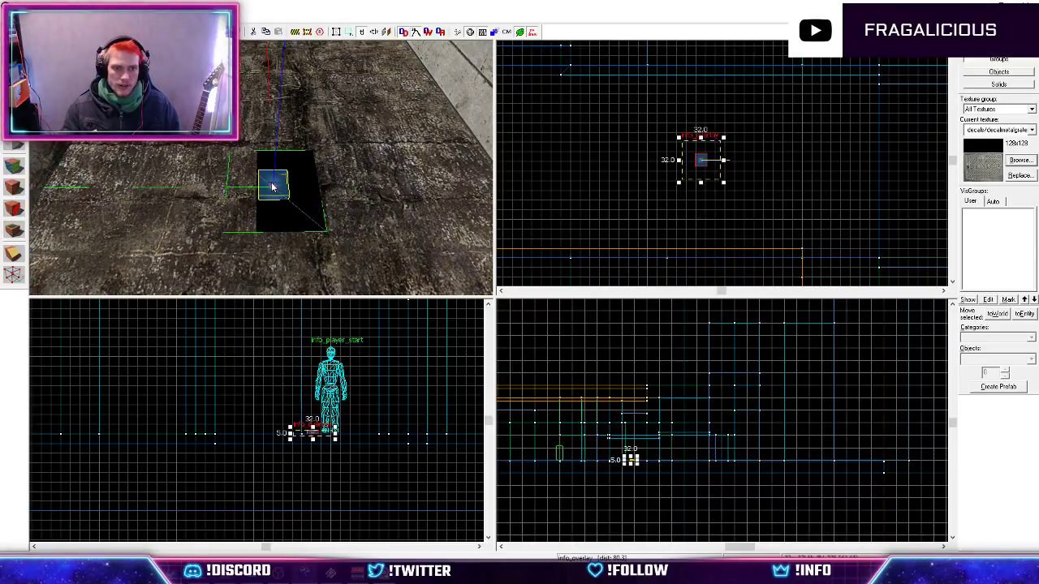
{"action": "key", "text": "z"}
{"action": "key", "text": "w"}
{"action": "key", "text": "a"}
{"action": "key", "text": "z"}
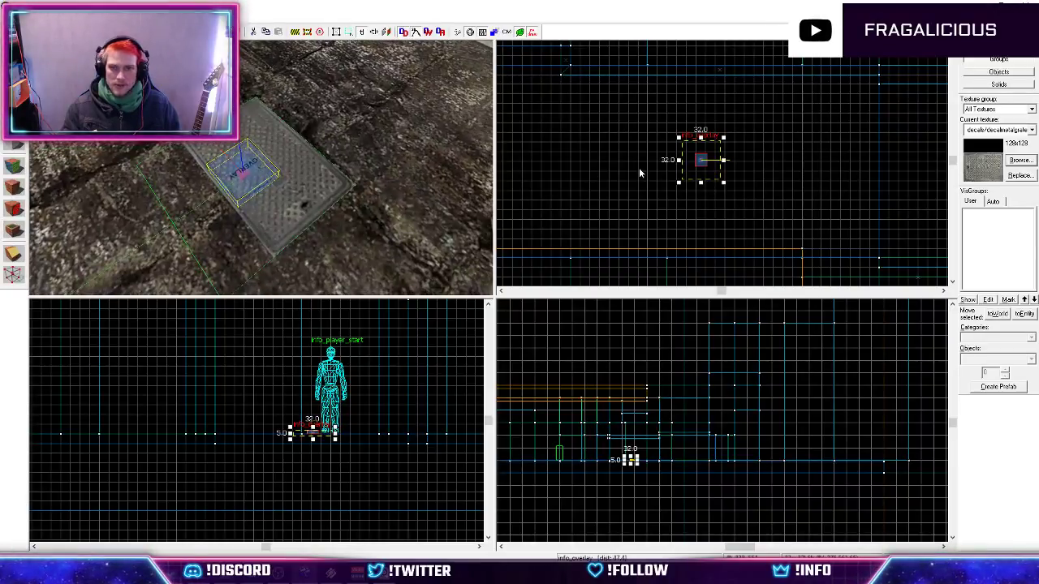
Try moving the metal cover overlay and enlarging it to about 80 by 88 units, then delete it.
{"action": "scroll", "coordinate": [715, 167], "scroll_direction": "up", "scroll_amount": 3}
{"action": "left_click_drag", "start_coordinate": [711, 164], "coordinate": [688, 196]}
{"action": "key", "text": "z"}
{"action": "key", "text": "z"}
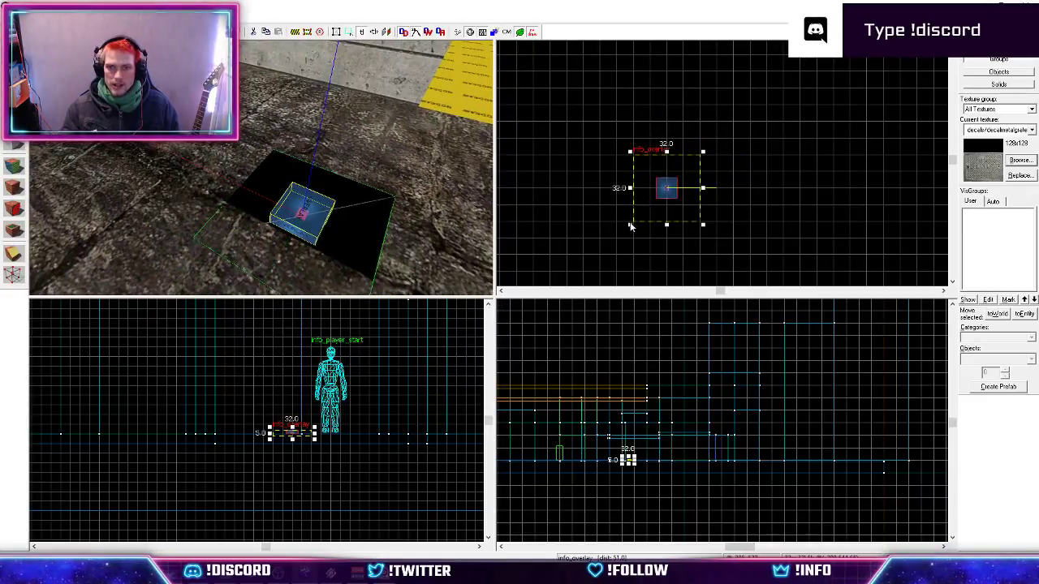
{"action": "left_click_drag", "start_coordinate": [631, 225], "coordinate": [533, 283]}
{"action": "key", "text": "z"}
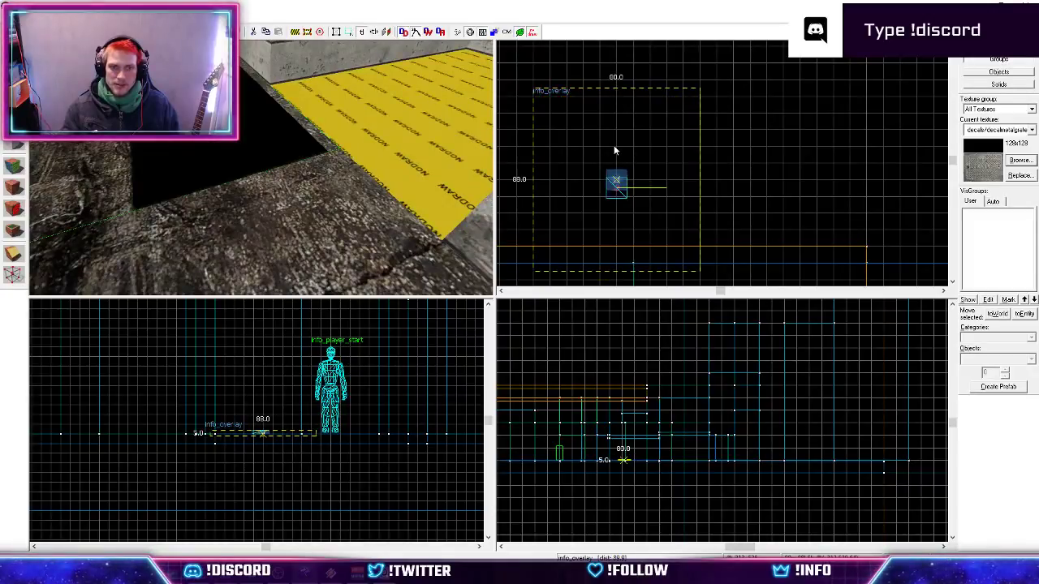
{"action": "left_click_drag", "start_coordinate": [614, 151], "coordinate": [615, 142]}
{"action": "key", "text": "z"}
{"action": "key", "text": "z"}
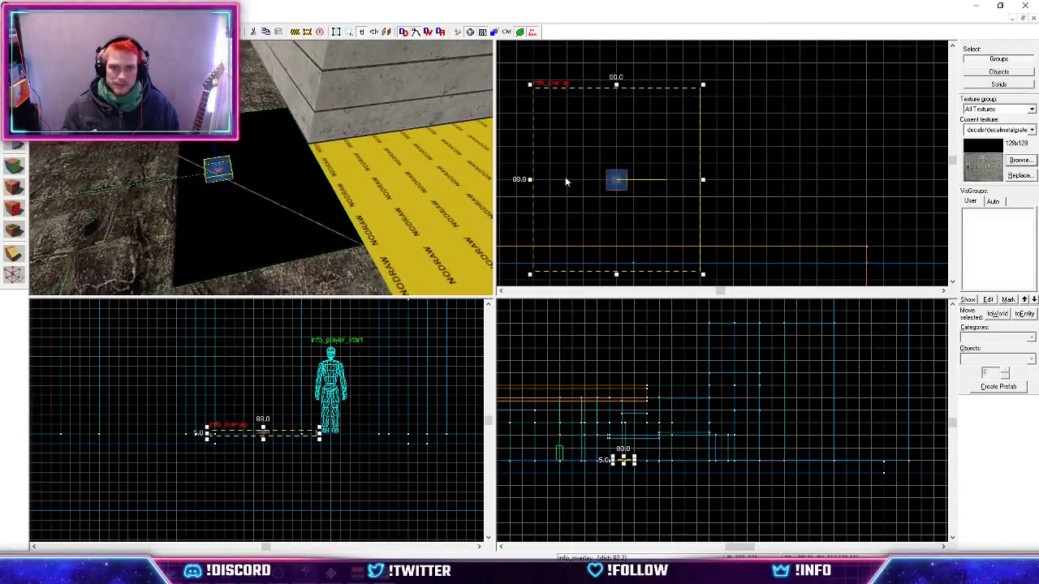
{"action": "left_click_drag", "start_coordinate": [566, 178], "coordinate": [566, 162]}
{"action": "key", "text": "z"}
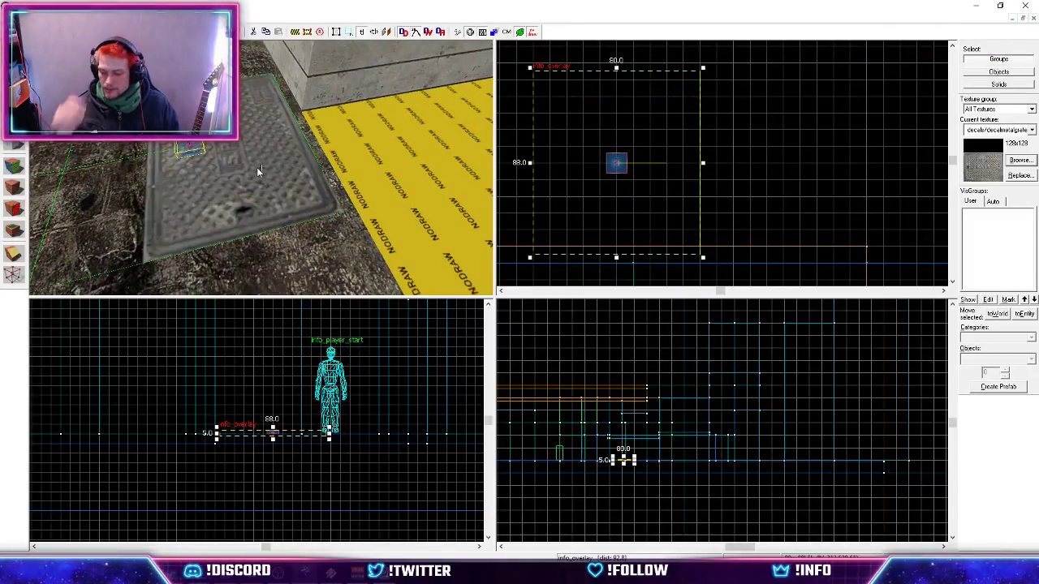
{"action": "key", "text": "Delete"}
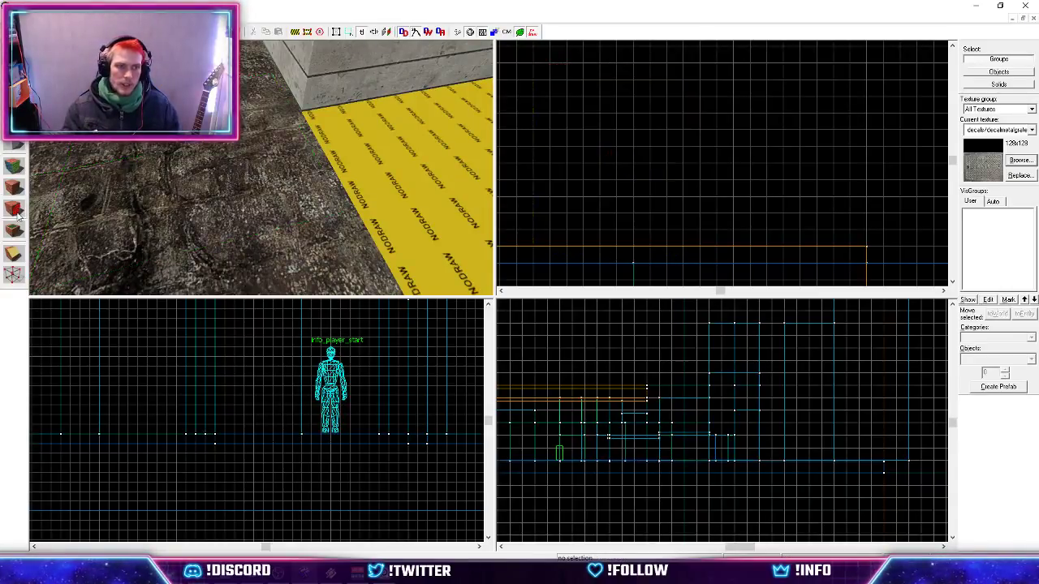
Filter the textures by "Blood" and choose the bloodstain_003b decal as the current texture.
{"action": "left_click", "coordinate": [1034, 162]}
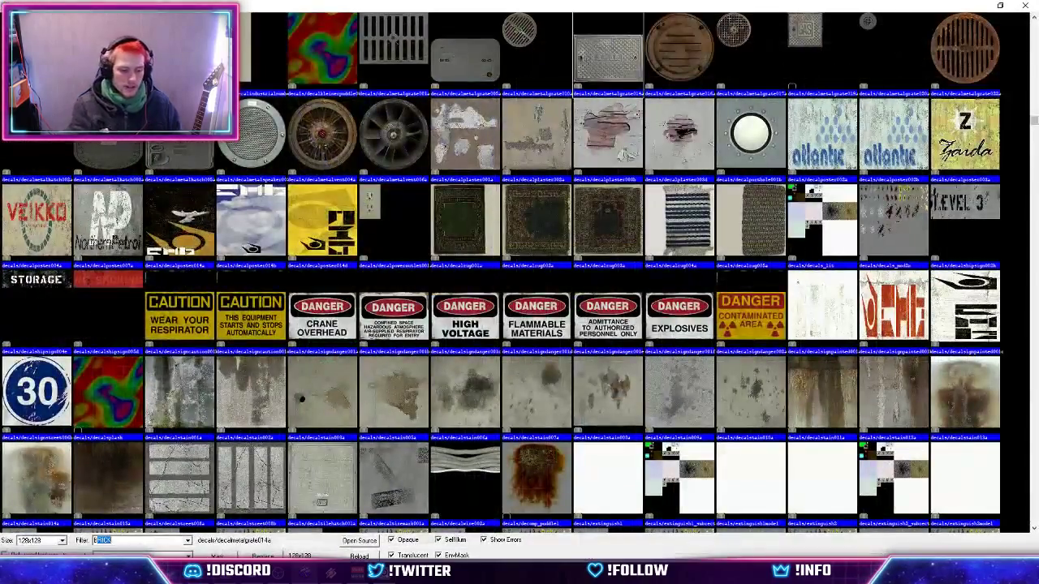
{"action": "type", "text": "Blood"}
{"action": "scroll", "coordinate": [839, 30], "scroll_direction": "down", "scroll_amount": 2}
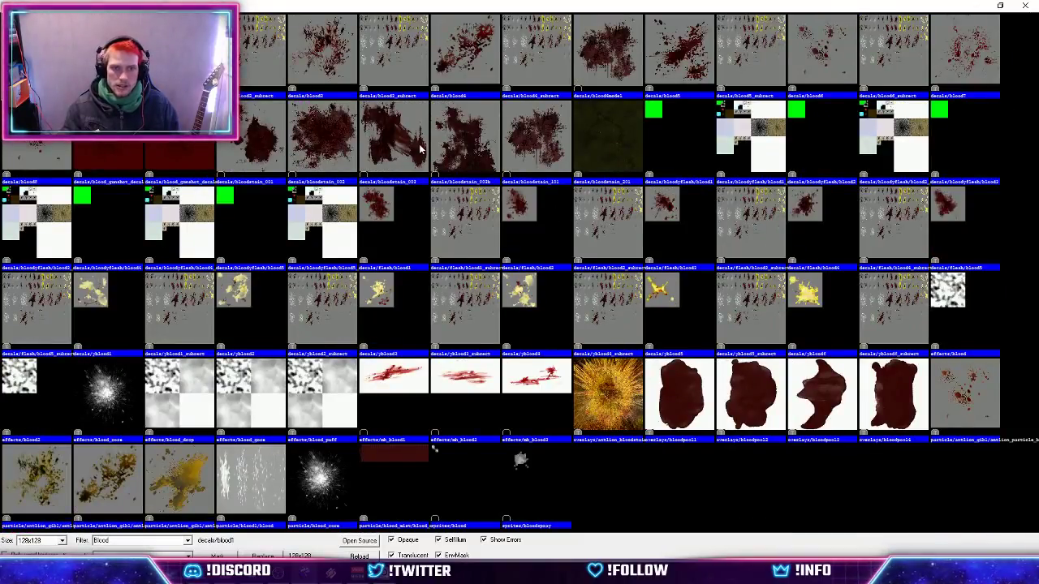
{"action": "double_click", "coordinate": [465, 136]}
Undo a bloodstain decal placed on the concrete wall and place the bloodstain there as an overlay near the wall's base.
{"action": "left_click_drag", "start_coordinate": [262, 168], "coordinate": [94, 230]}
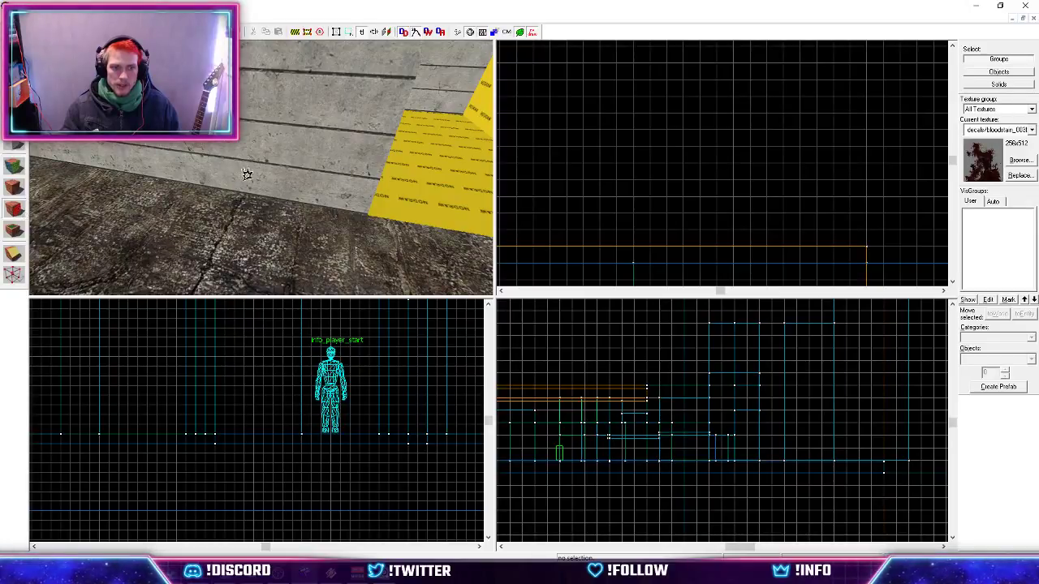
{"action": "left_click", "coordinate": [253, 146]}
{"action": "key", "text": "ctrl+z"}
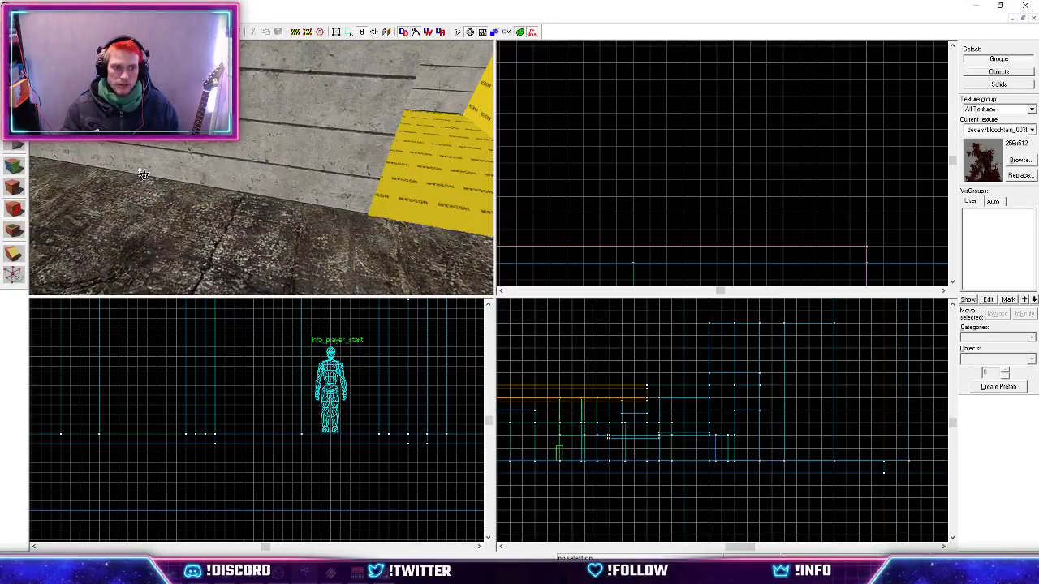
{"action": "left_click", "coordinate": [231, 158]}
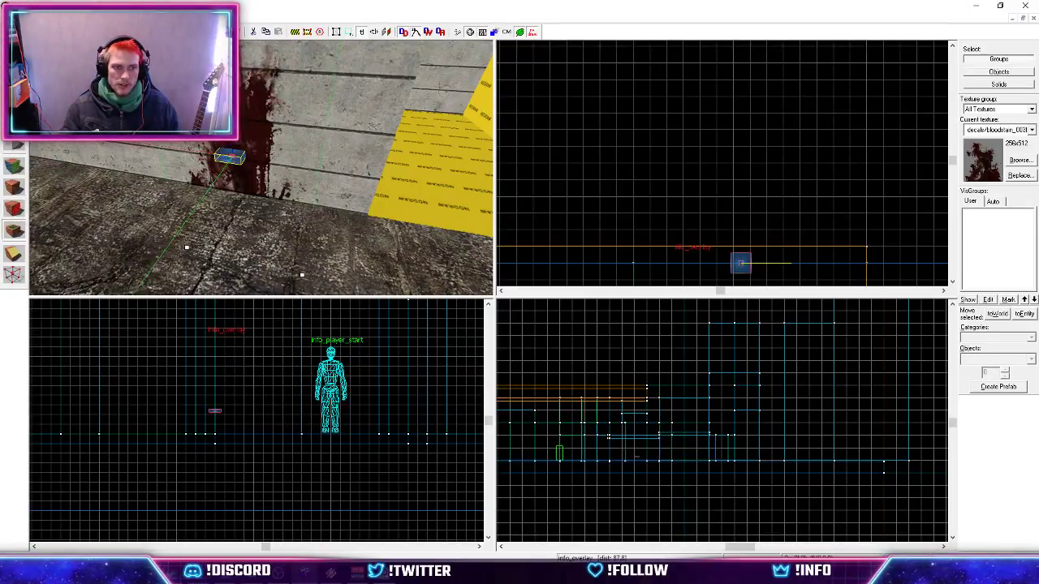
{"action": "key", "text": "Left"}
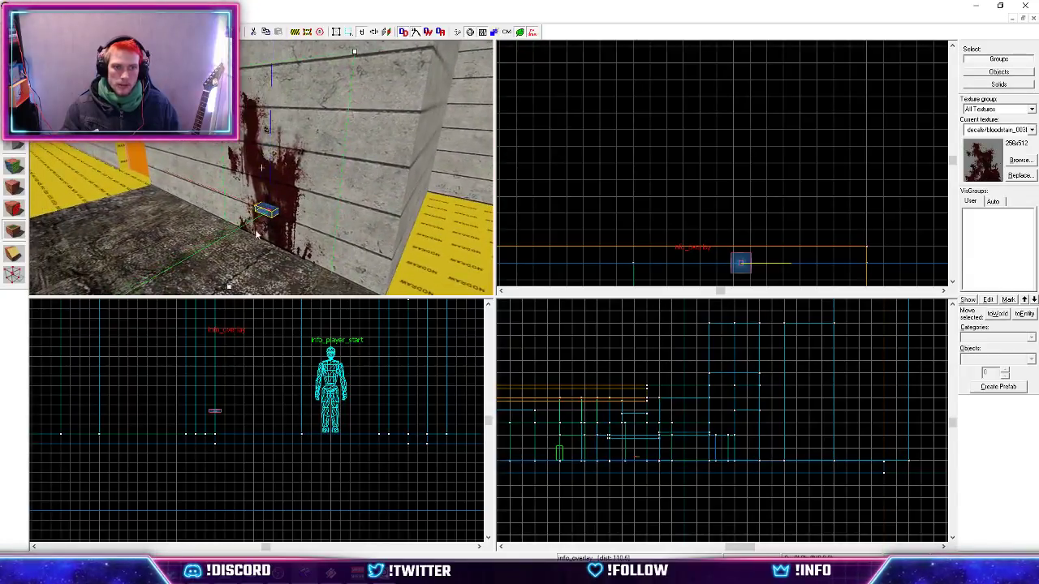
Add the ground face beside the wall to the bloodstain overlay's brush faces and apply the properties.
{"action": "key", "text": "alt+Return"}
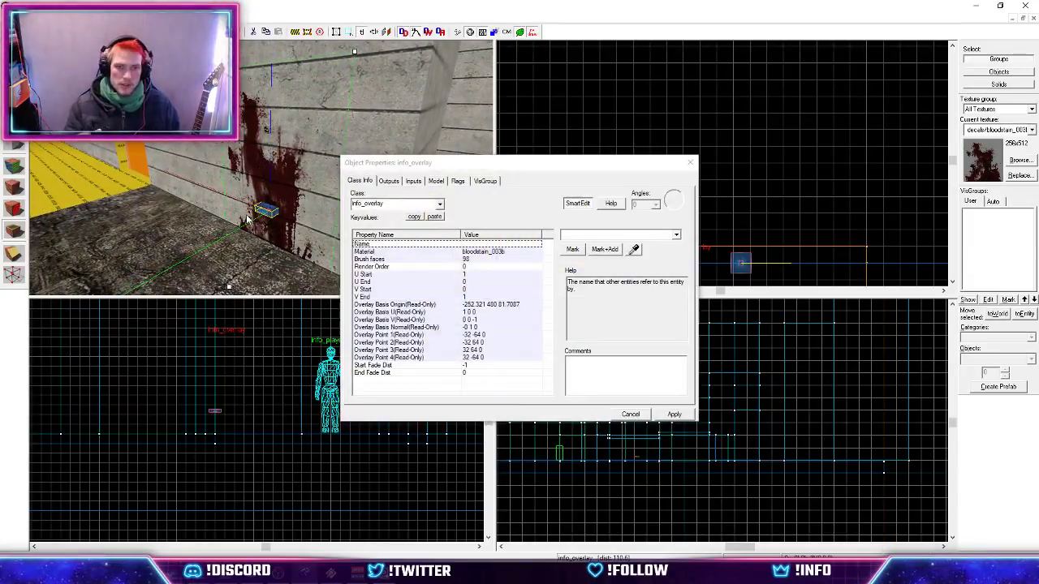
{"action": "left_click", "coordinate": [480, 259]}
{"action": "left_click", "coordinate": [572, 251]}
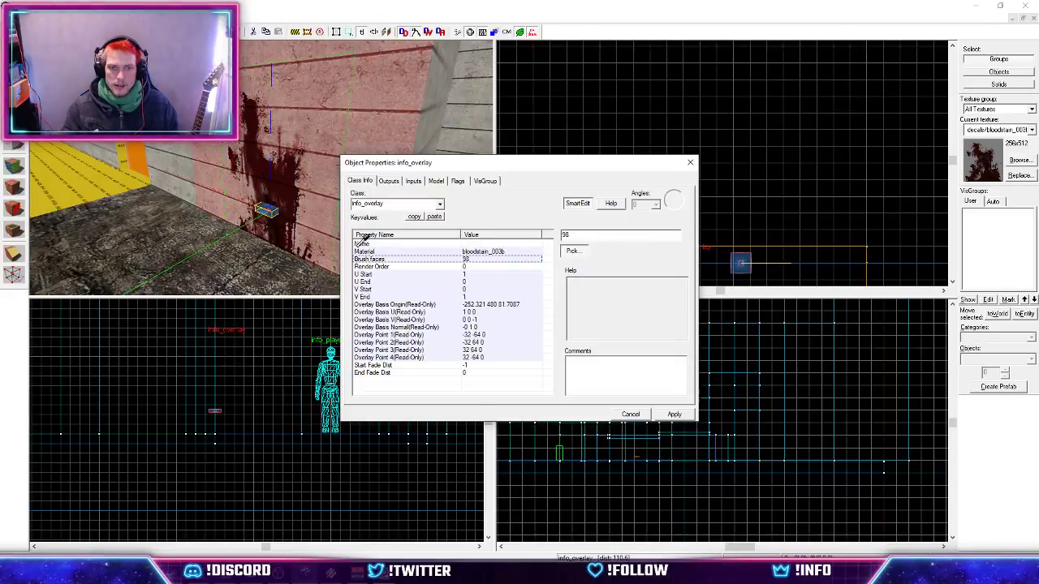
{"action": "left_click", "coordinate": [232, 268]}
{"action": "left_click", "coordinate": [672, 415]}
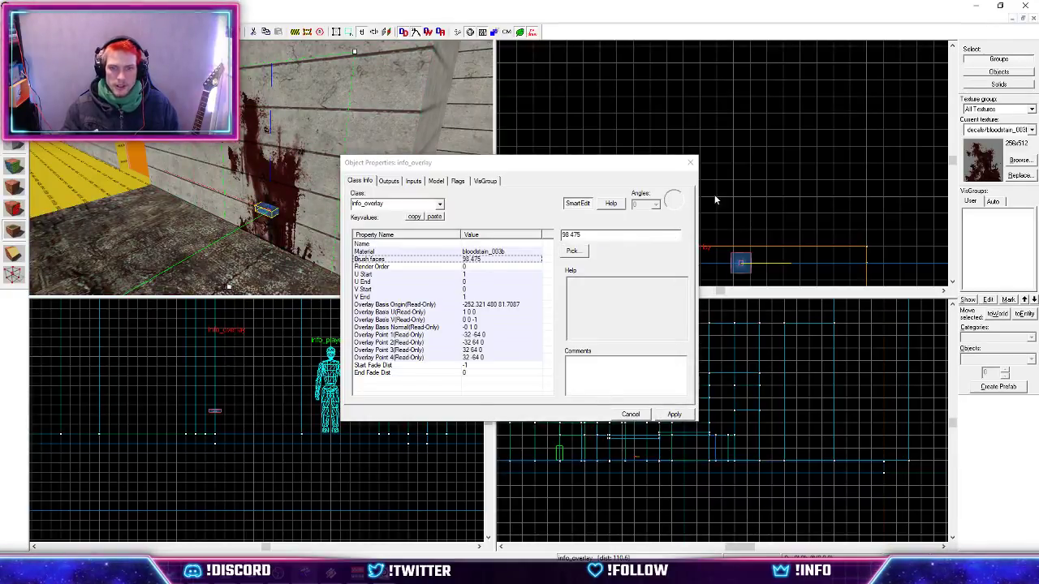
{"action": "left_click", "coordinate": [690, 163]}
Try reshaping the bloodstain overlay by stretching it away from the wall and shortening it to about 81.7 units high, then delete it.
{"action": "left_click_drag", "start_coordinate": [261, 167], "coordinate": [276, 132]}
{"action": "scroll", "coordinate": [657, 181], "scroll_direction": "down", "scroll_amount": 2}
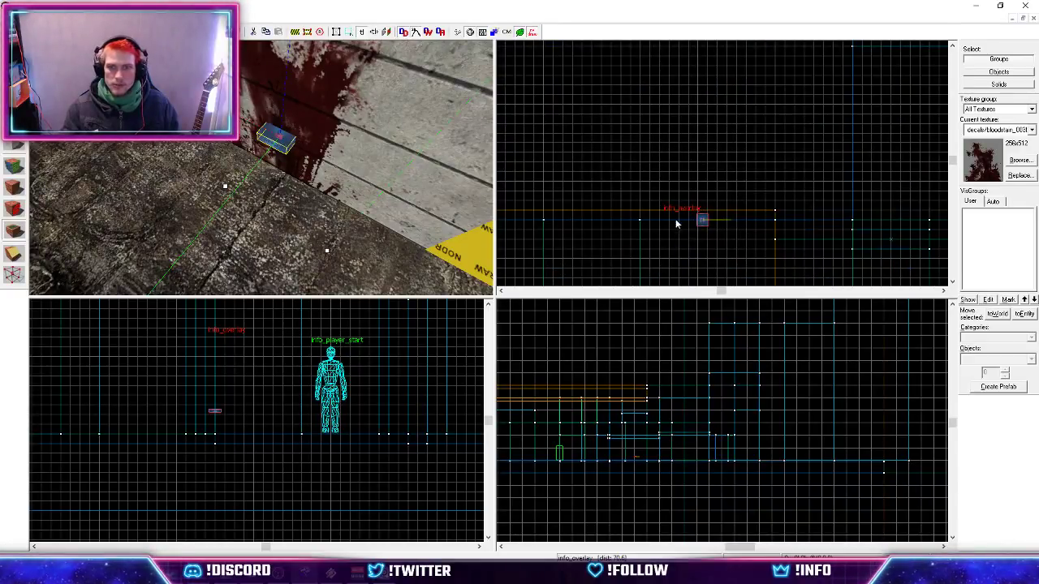
{"action": "scroll", "coordinate": [676, 224], "scroll_direction": "down", "scroll_amount": 3}
{"action": "scroll", "coordinate": [672, 211], "scroll_direction": "up", "scroll_amount": 3}
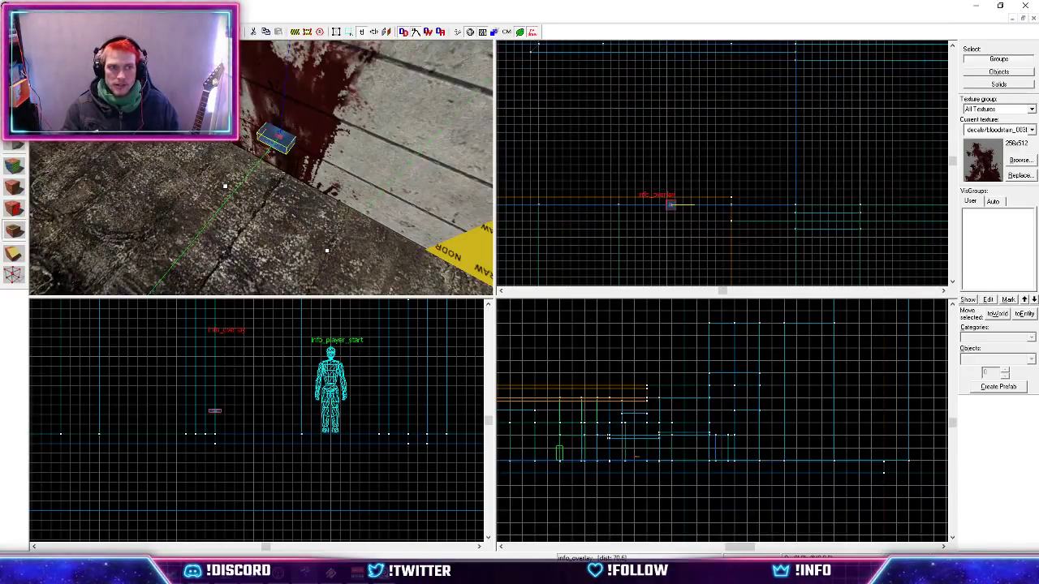
{"action": "left_click", "coordinate": [670, 205]}
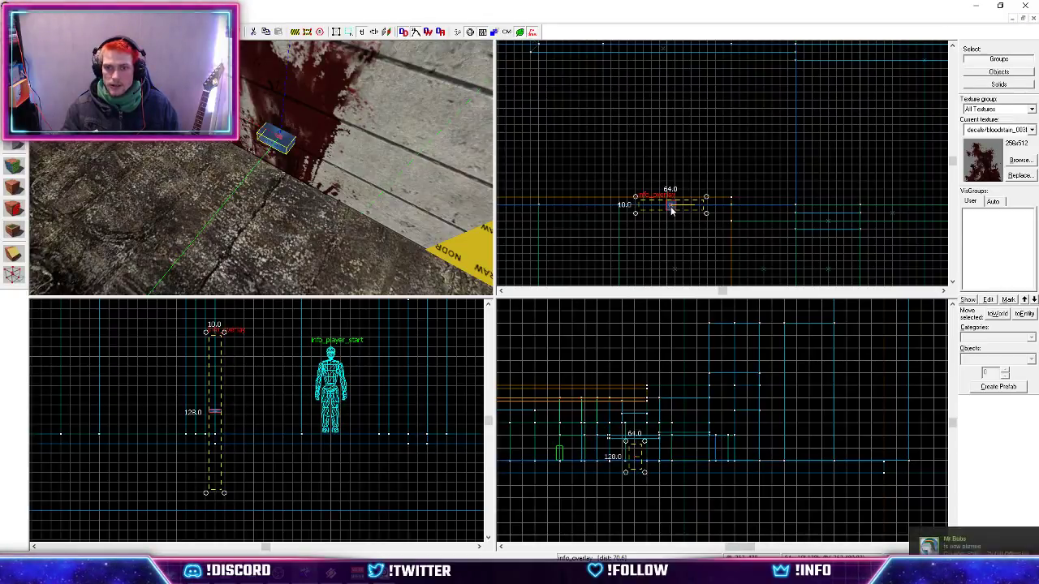
{"action": "left_click_drag", "start_coordinate": [671, 199], "coordinate": [671, 172]}
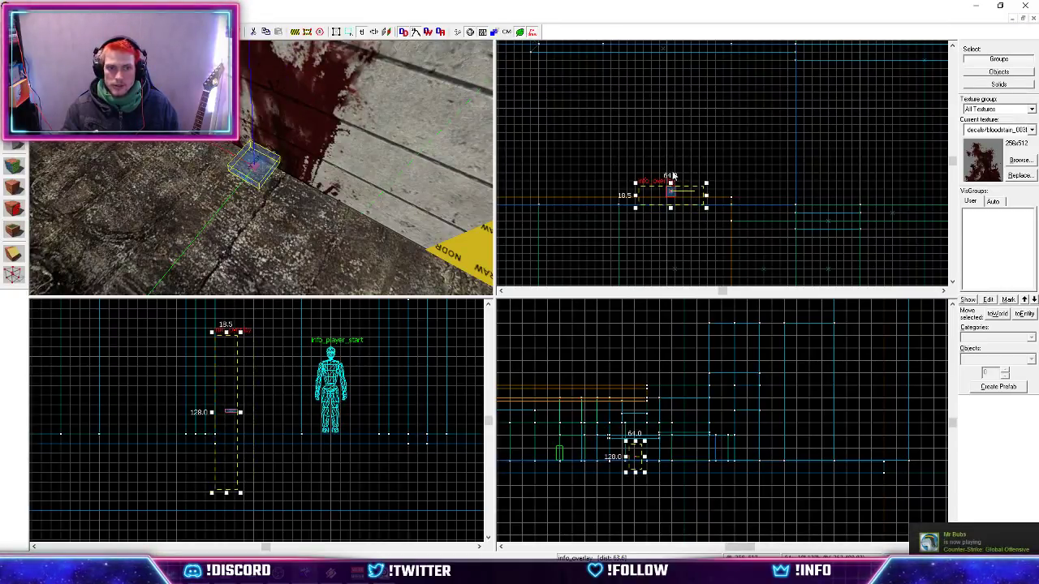
{"action": "left_click_drag", "start_coordinate": [226, 493], "coordinate": [237, 439]}
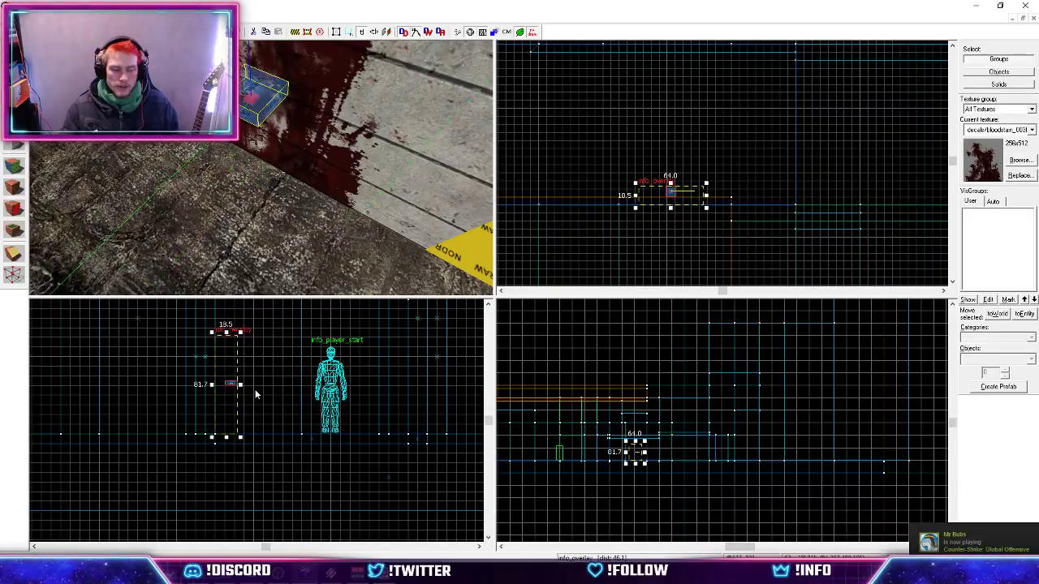
{"action": "key", "text": "Delete"}
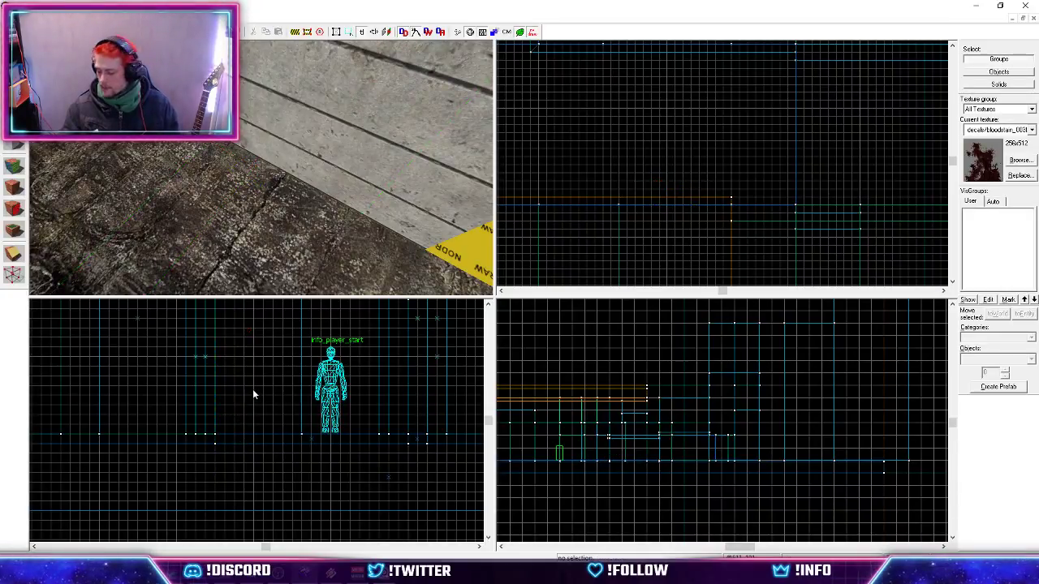